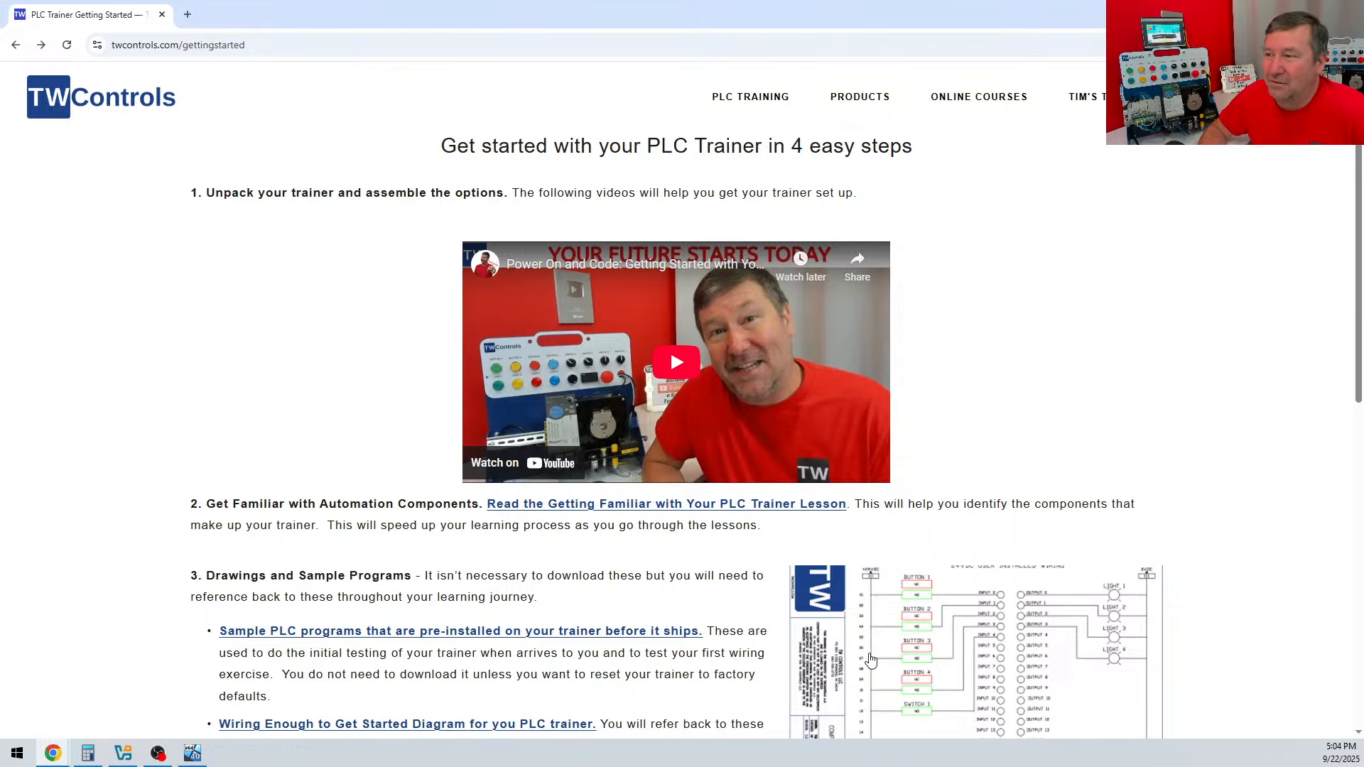
# Open the sample PLC programs page from the getting started guide and find the Panelview 800 HMI and Micro850 program links
pyautogui.scroll(-3, 627, 689)
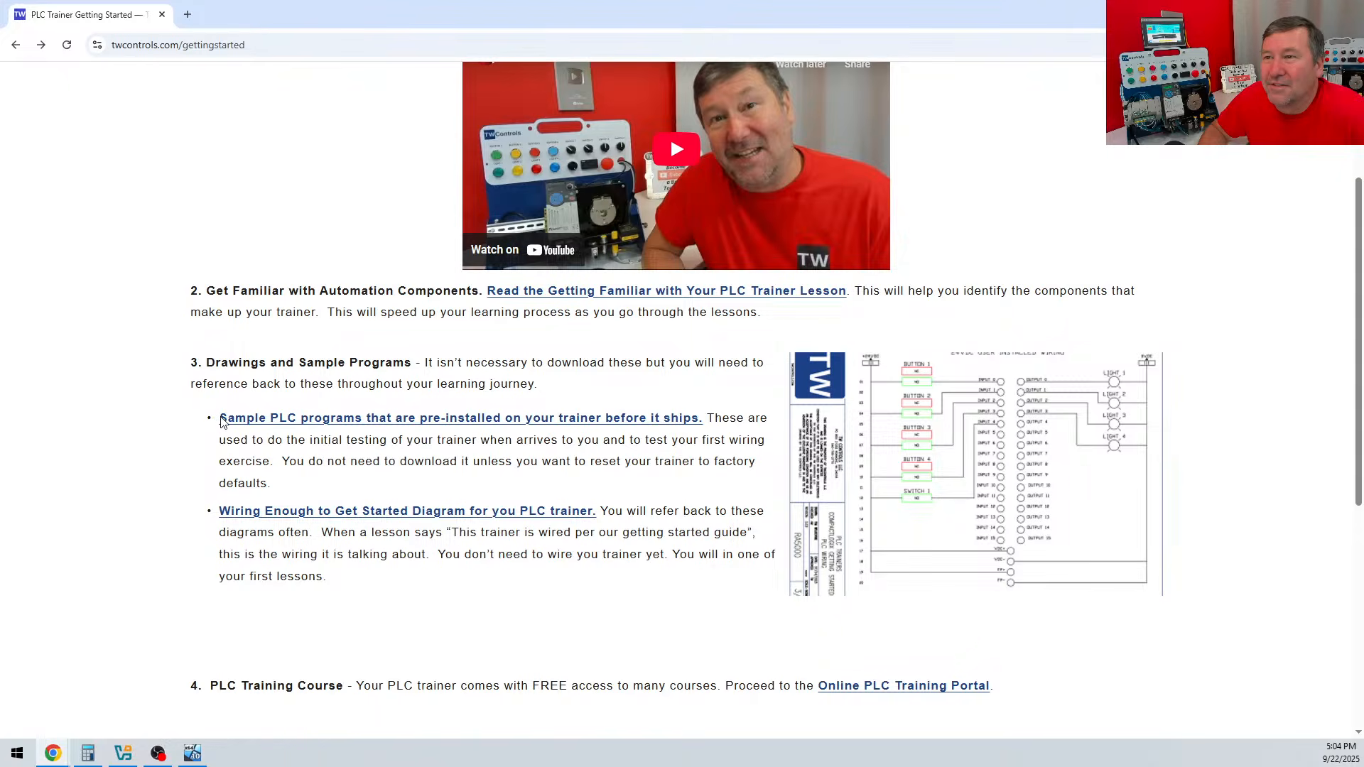
pyautogui.click(241, 422)
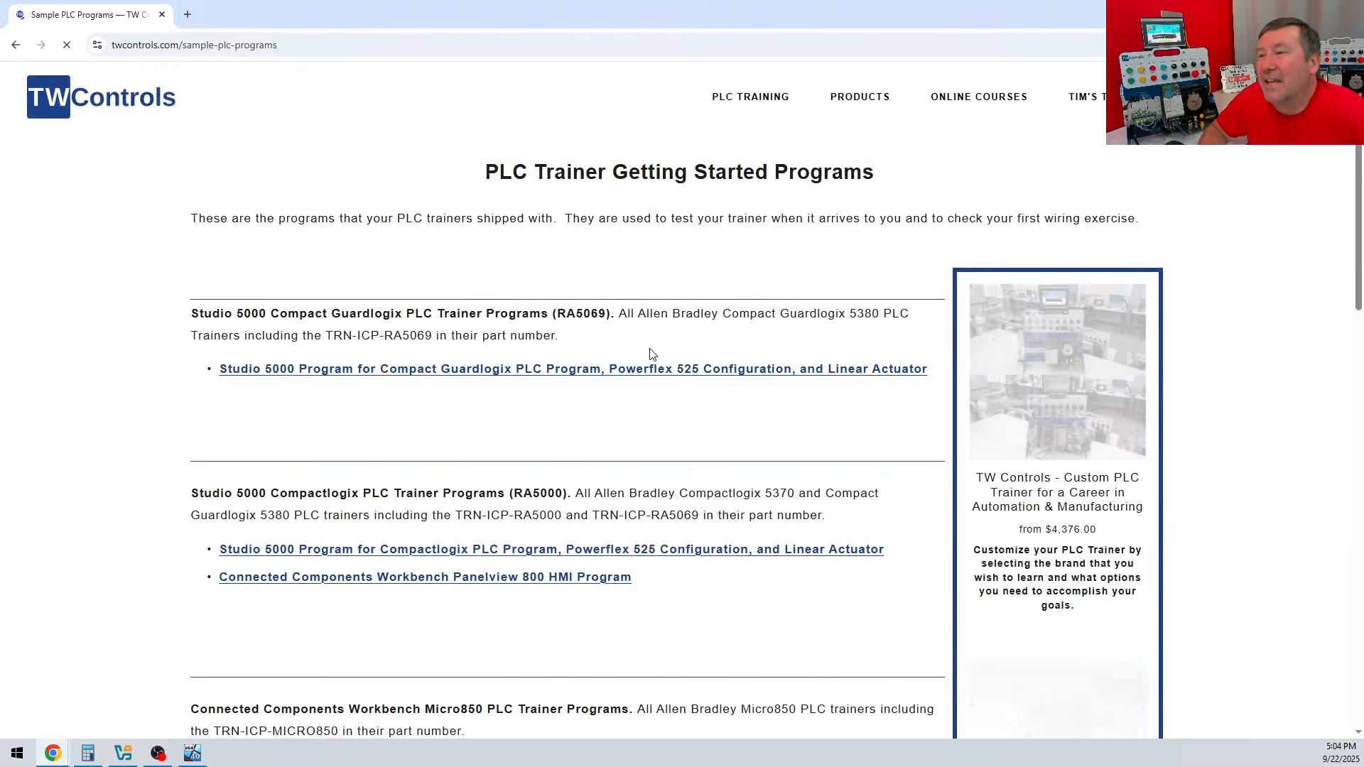
pyautogui.scroll(-2, 402, 408)
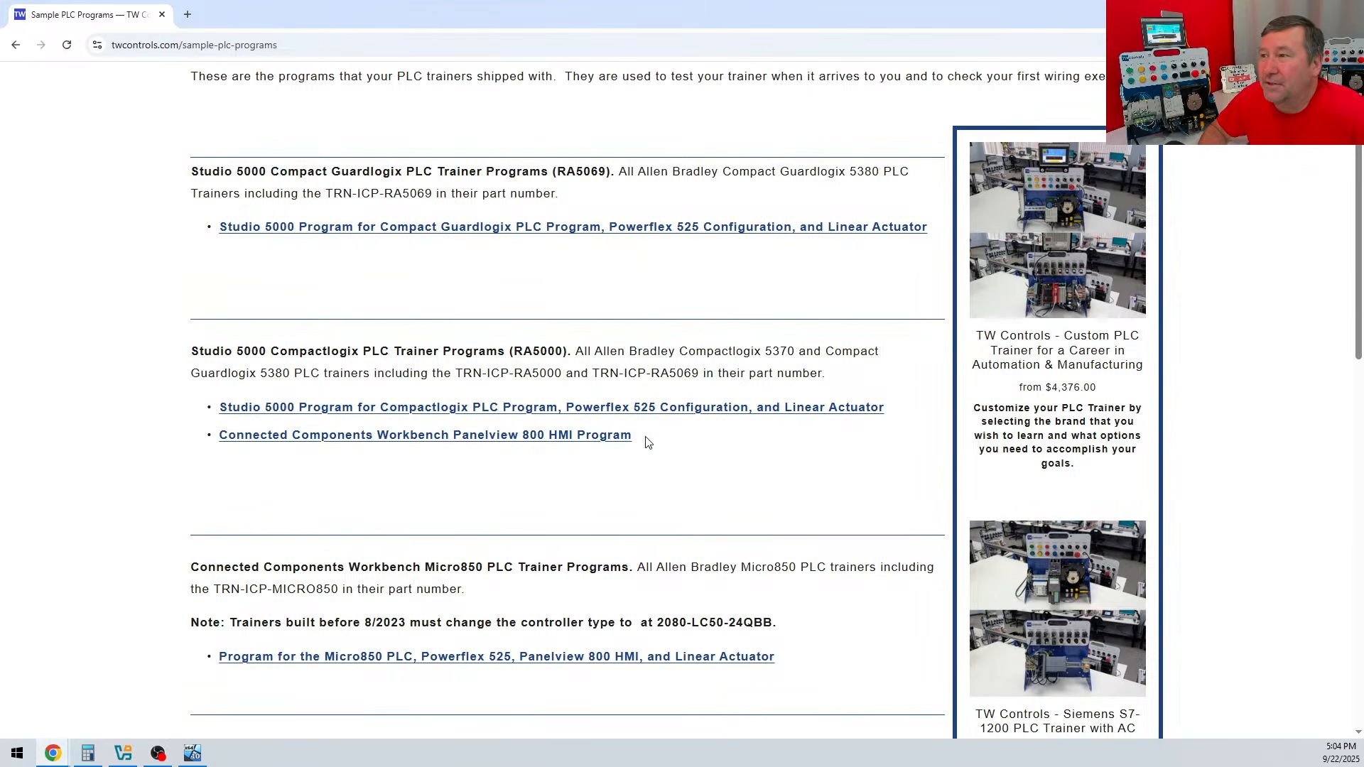
pyautogui.moveTo(645, 442); pyautogui.dragTo(178, 458)
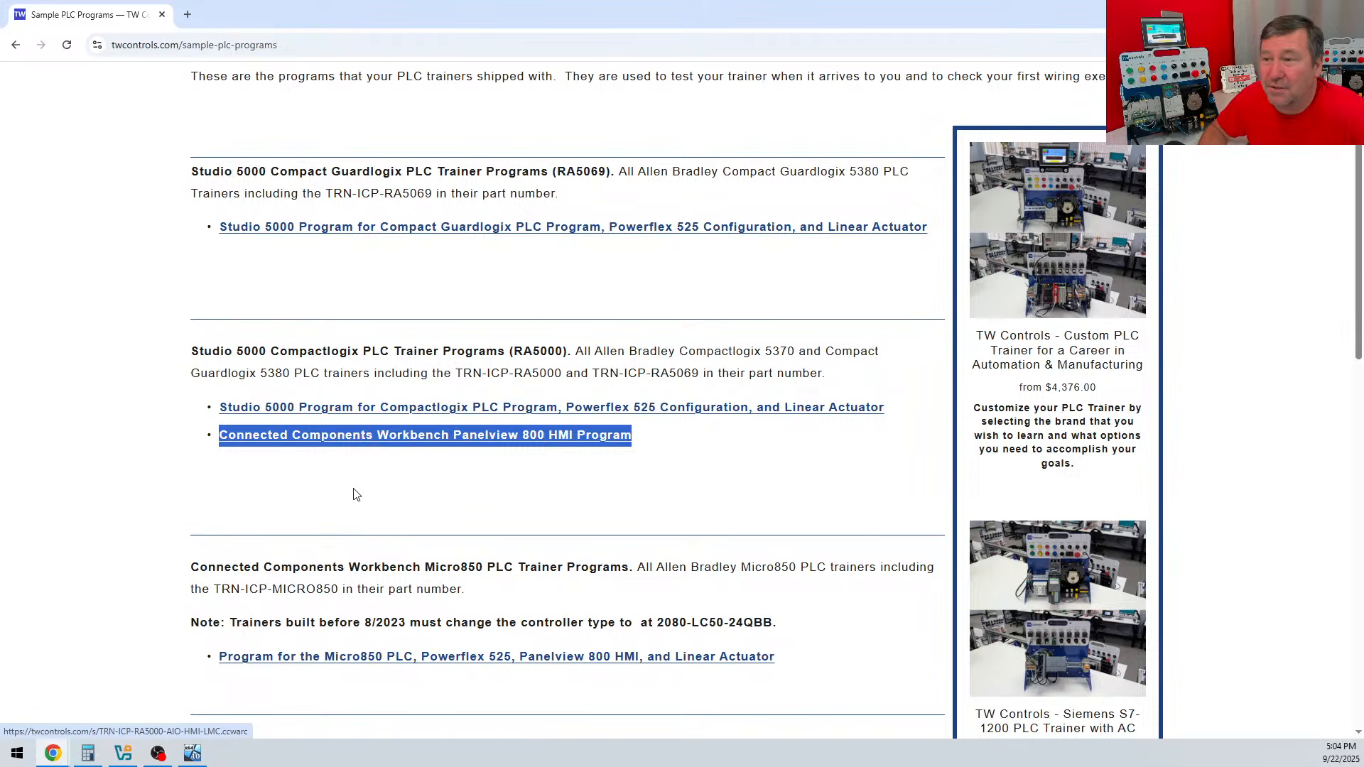
pyautogui.scroll(-3, 356, 495)
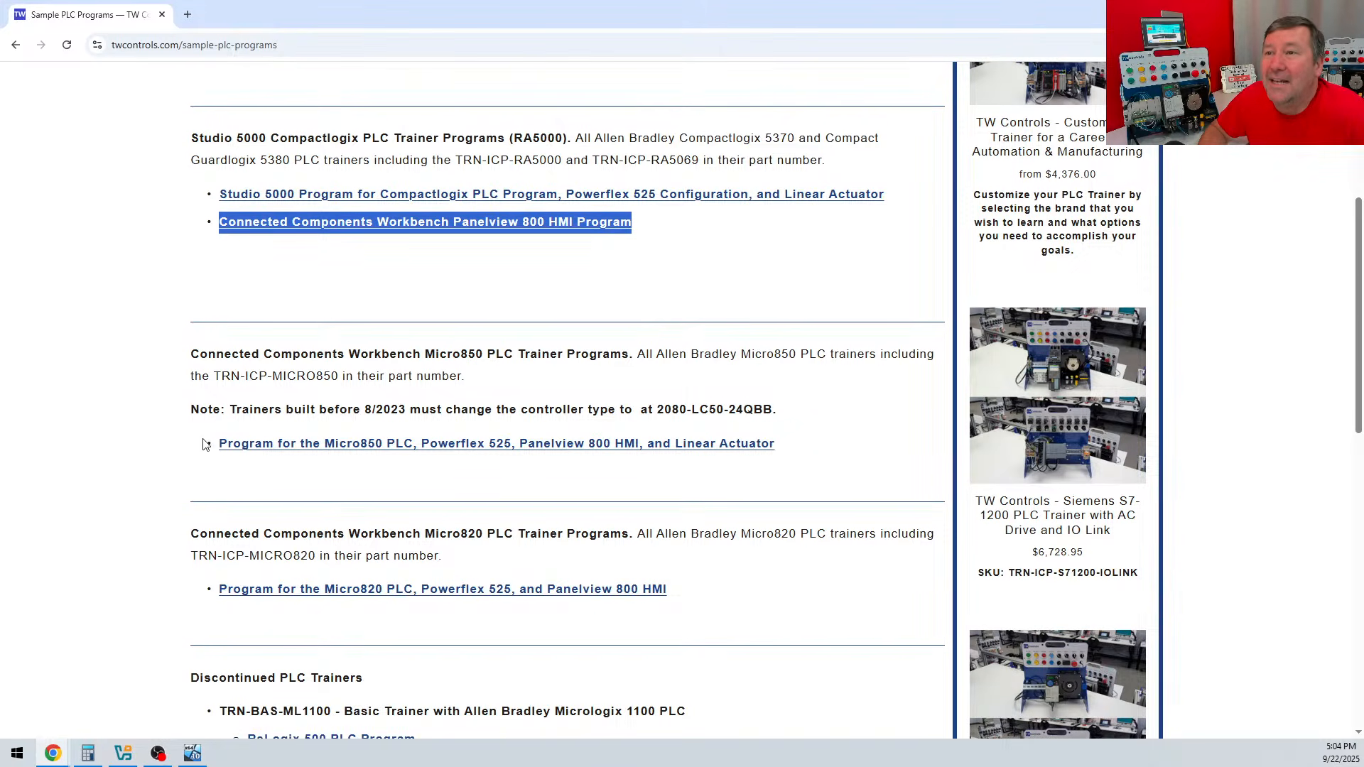
pyautogui.moveTo(204, 444); pyautogui.dragTo(803, 455)
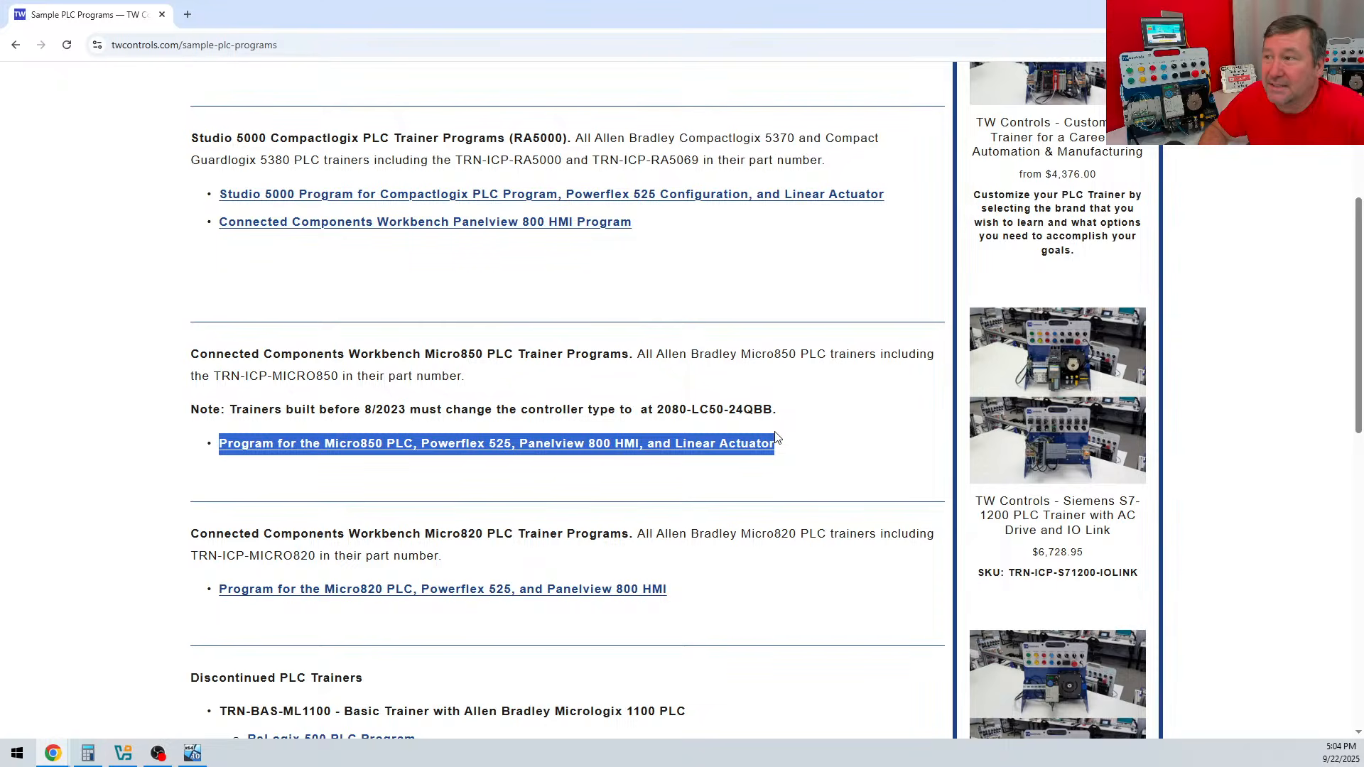
# Switch to Connected Components Workbench, review the Micro820 project and HMI Screen_1, and open the PV800_App1 communication settings
pyautogui.click(192, 753)
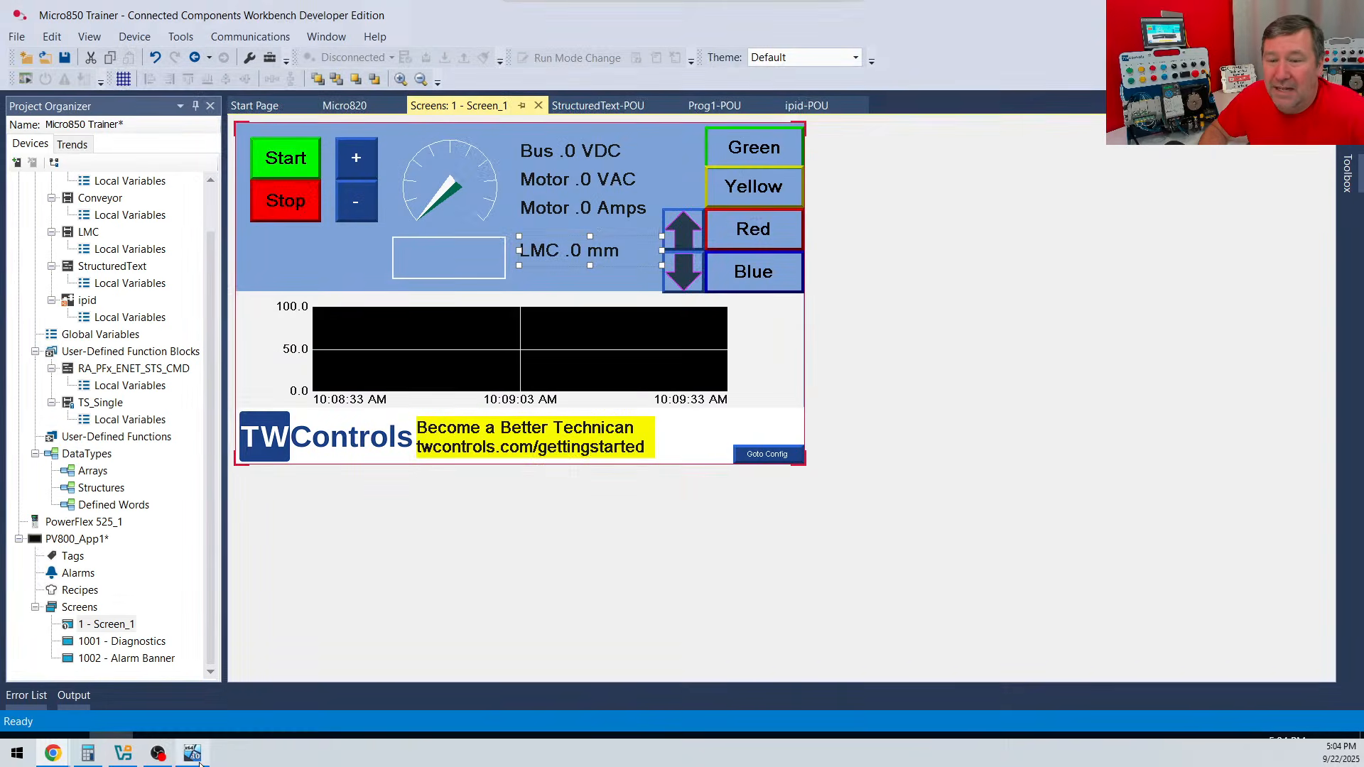
pyautogui.scroll(1, 78, 348)
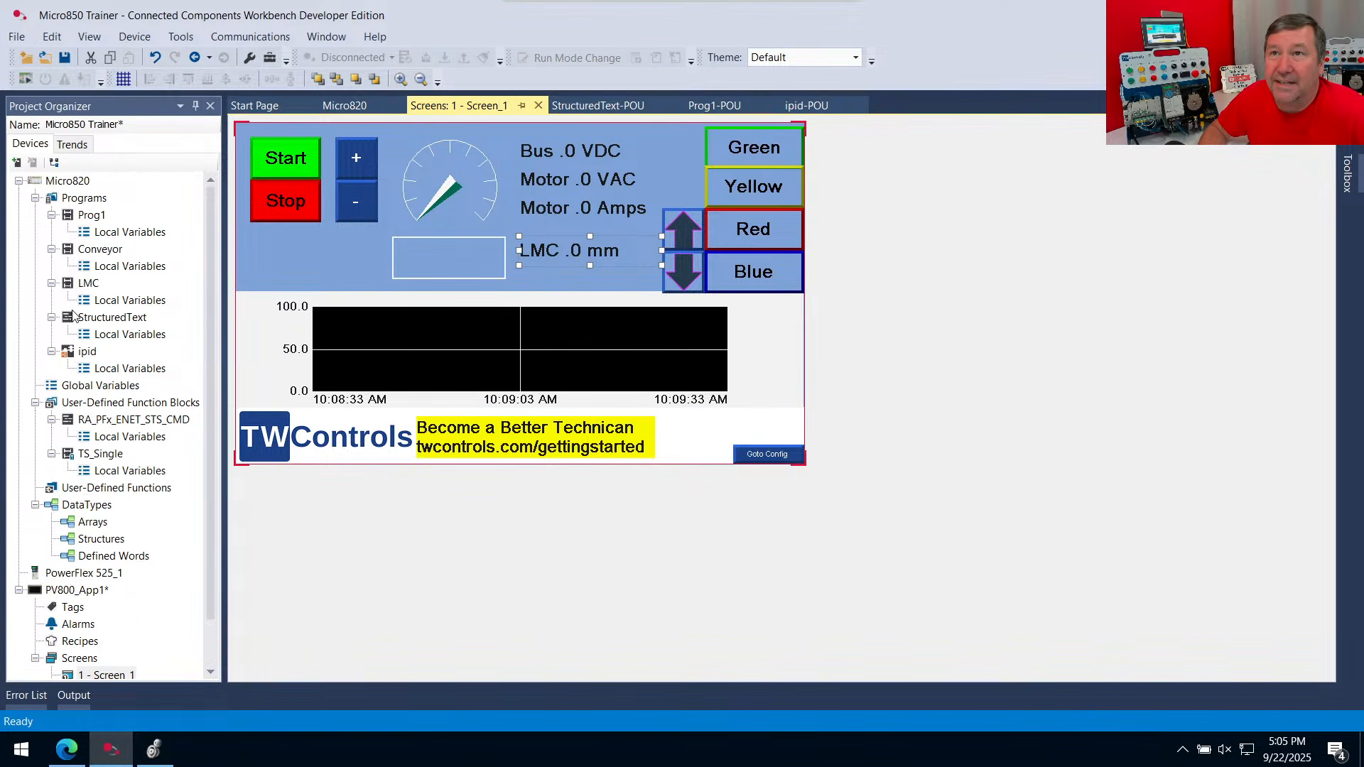
pyautogui.click(82, 180)
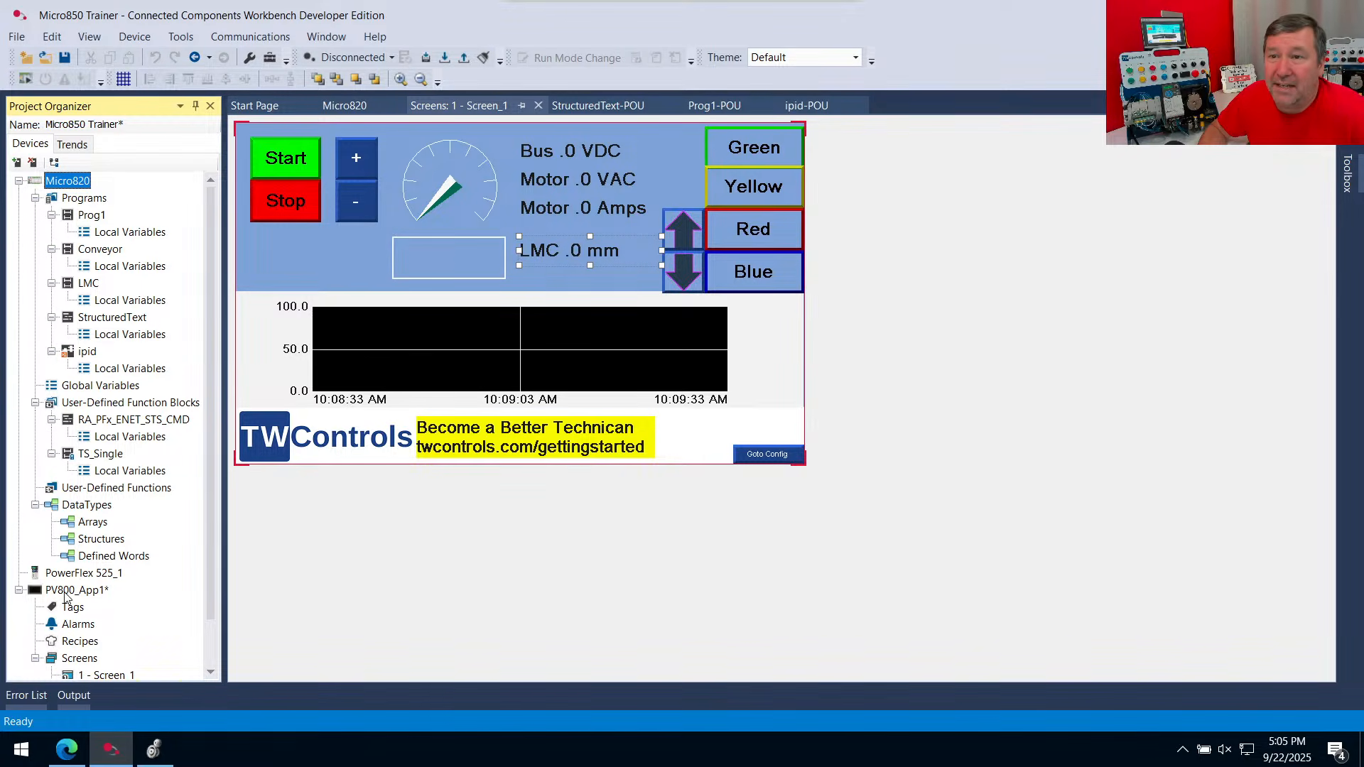
pyautogui.click(74, 574)
pyautogui.click(58, 593)
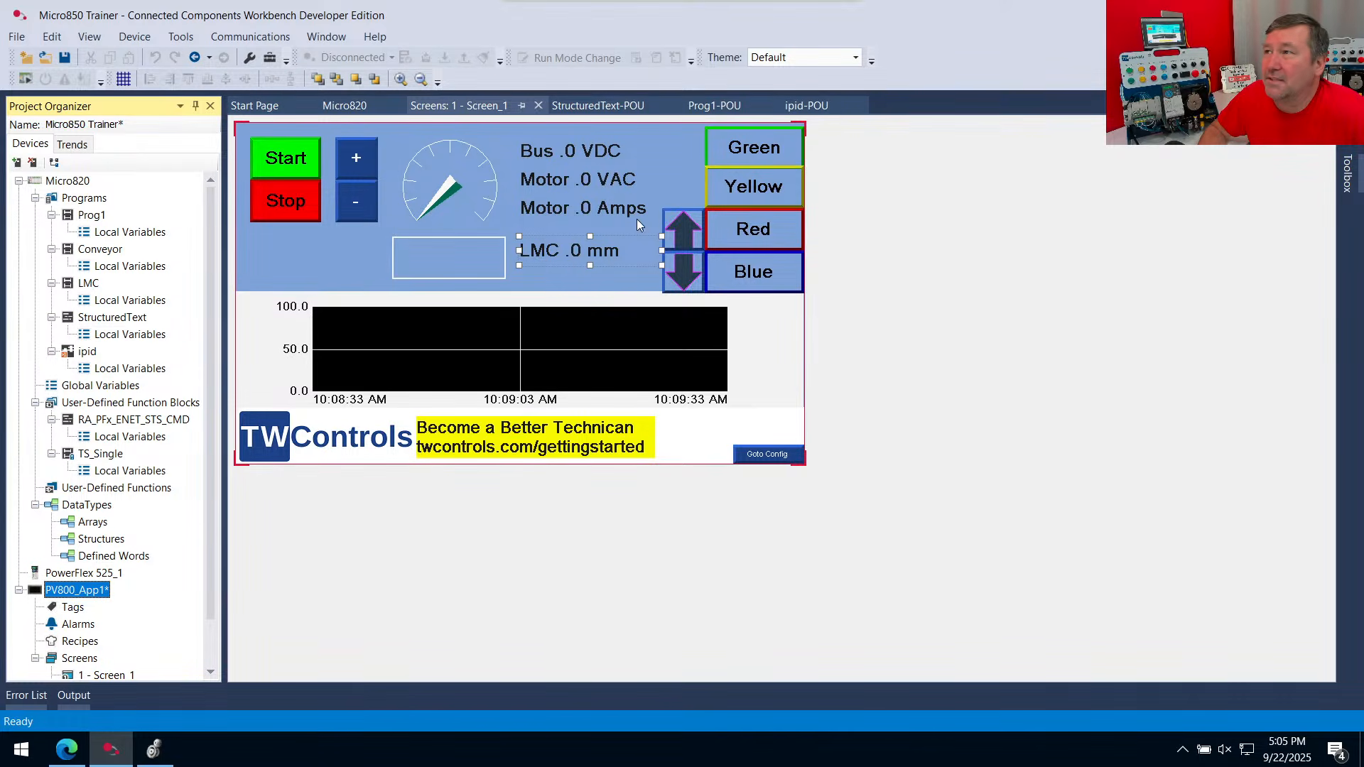
pyautogui.click(681, 277)
pyautogui.click(577, 250)
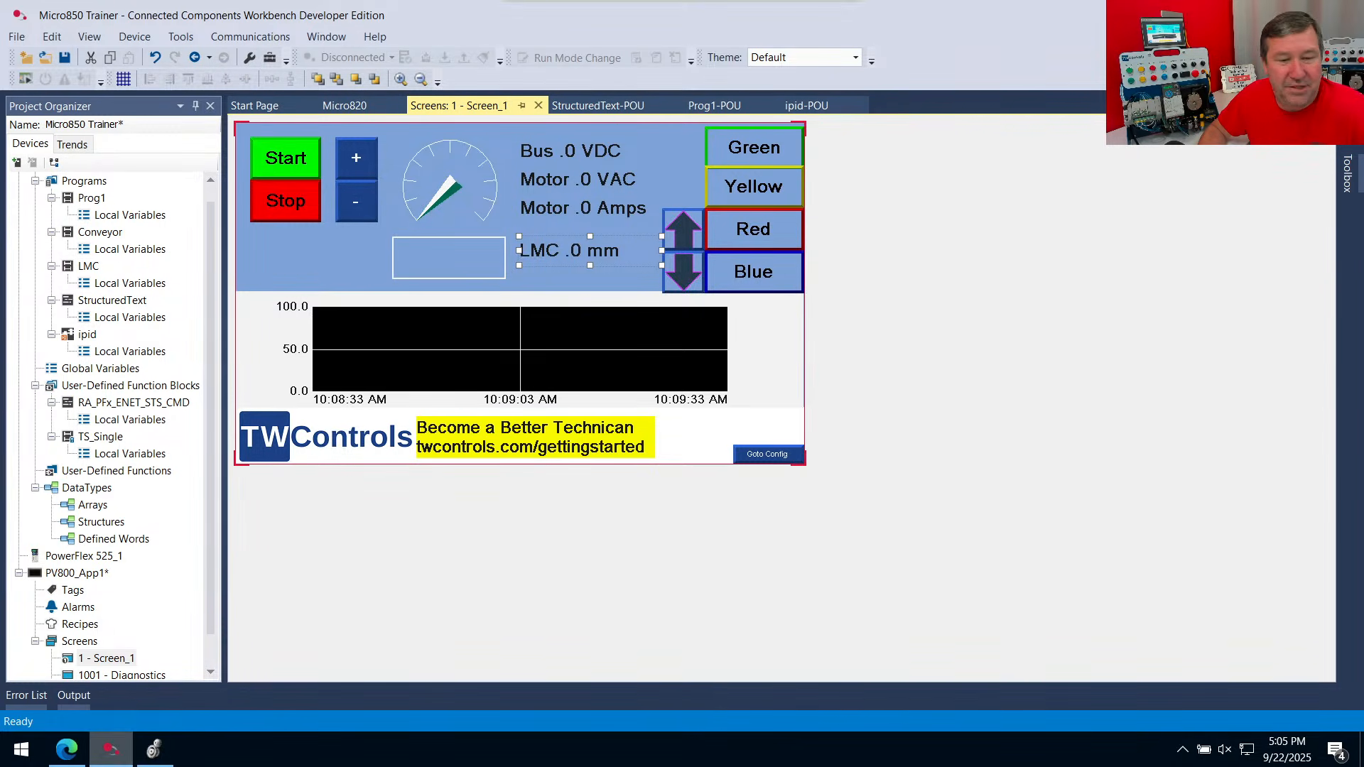
pyautogui.moveTo(110, 749)
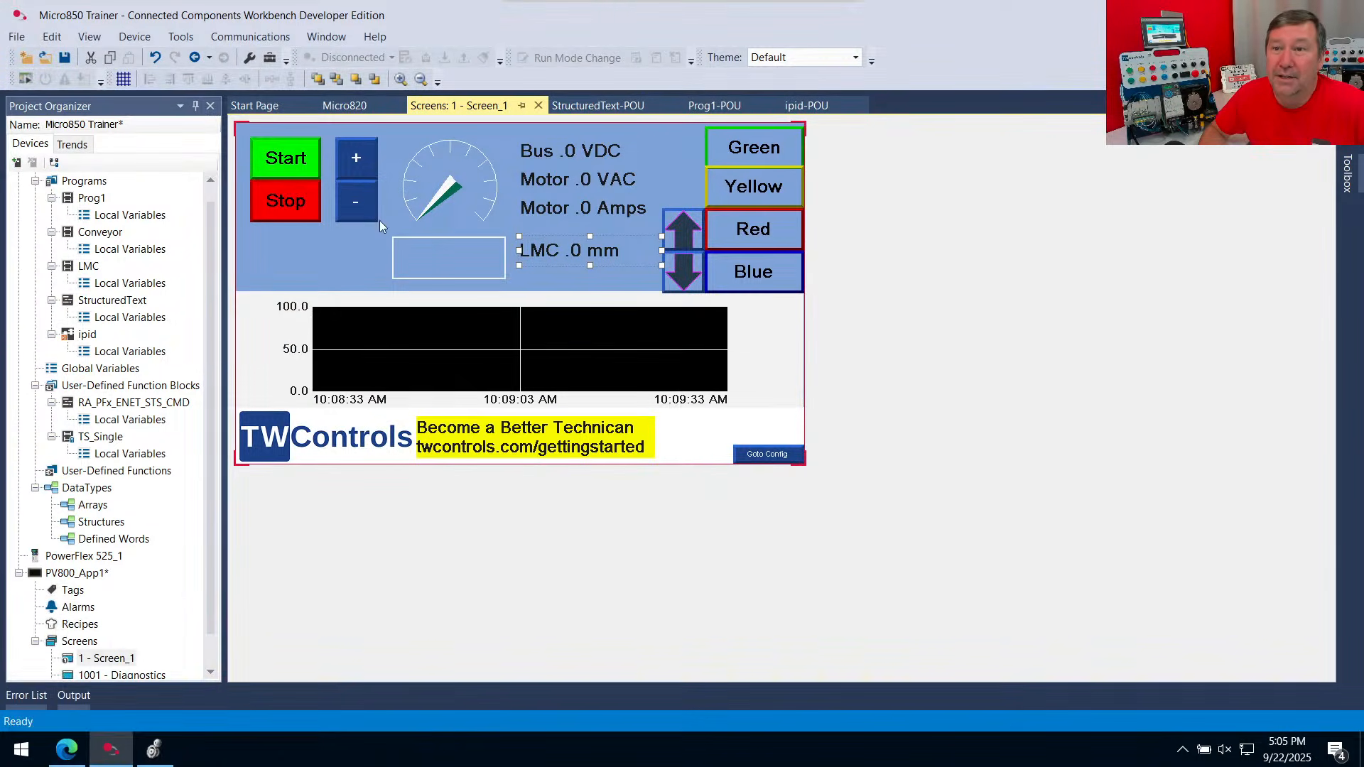
pyautogui.doubleClick(62, 577)
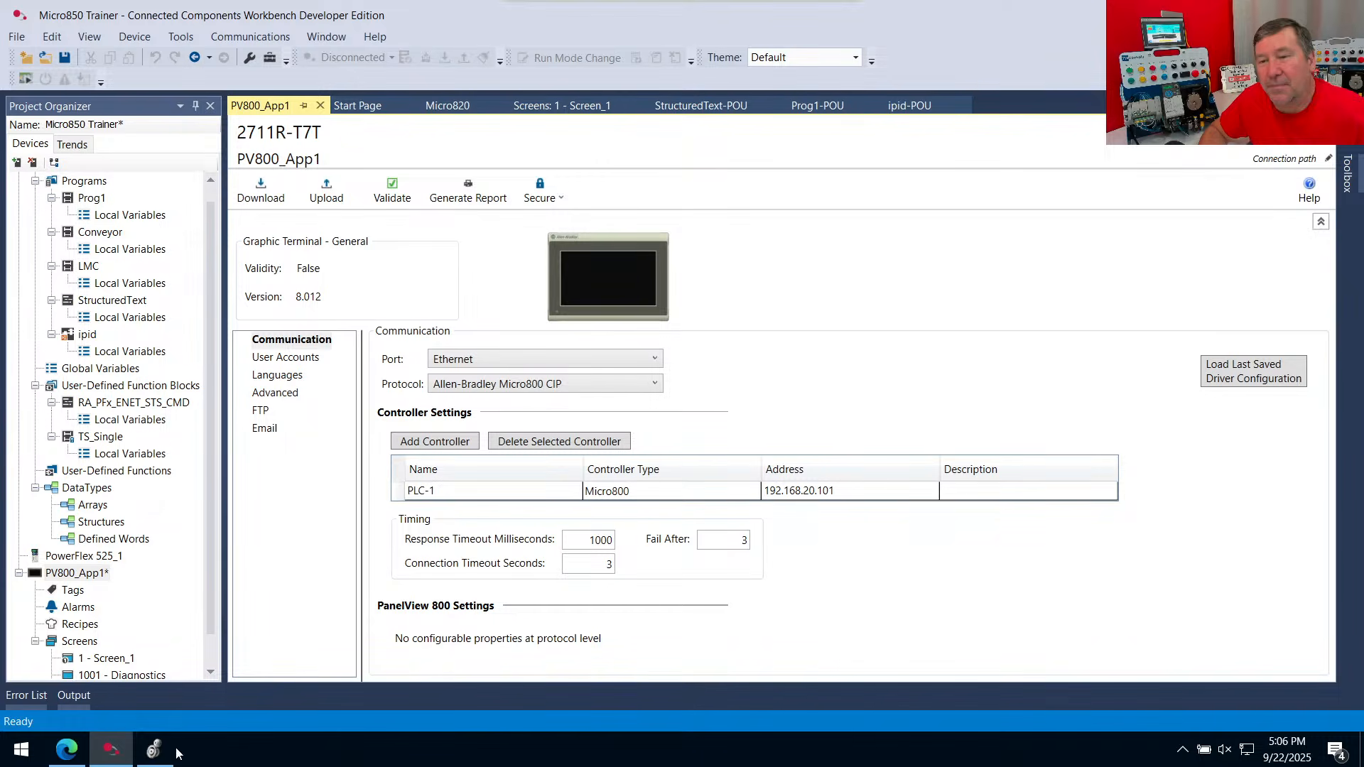
# Switch to the Edge browser, load the Ignition Gateway at localhost:8088 and view its Platform overview
pyautogui.click(64, 754)
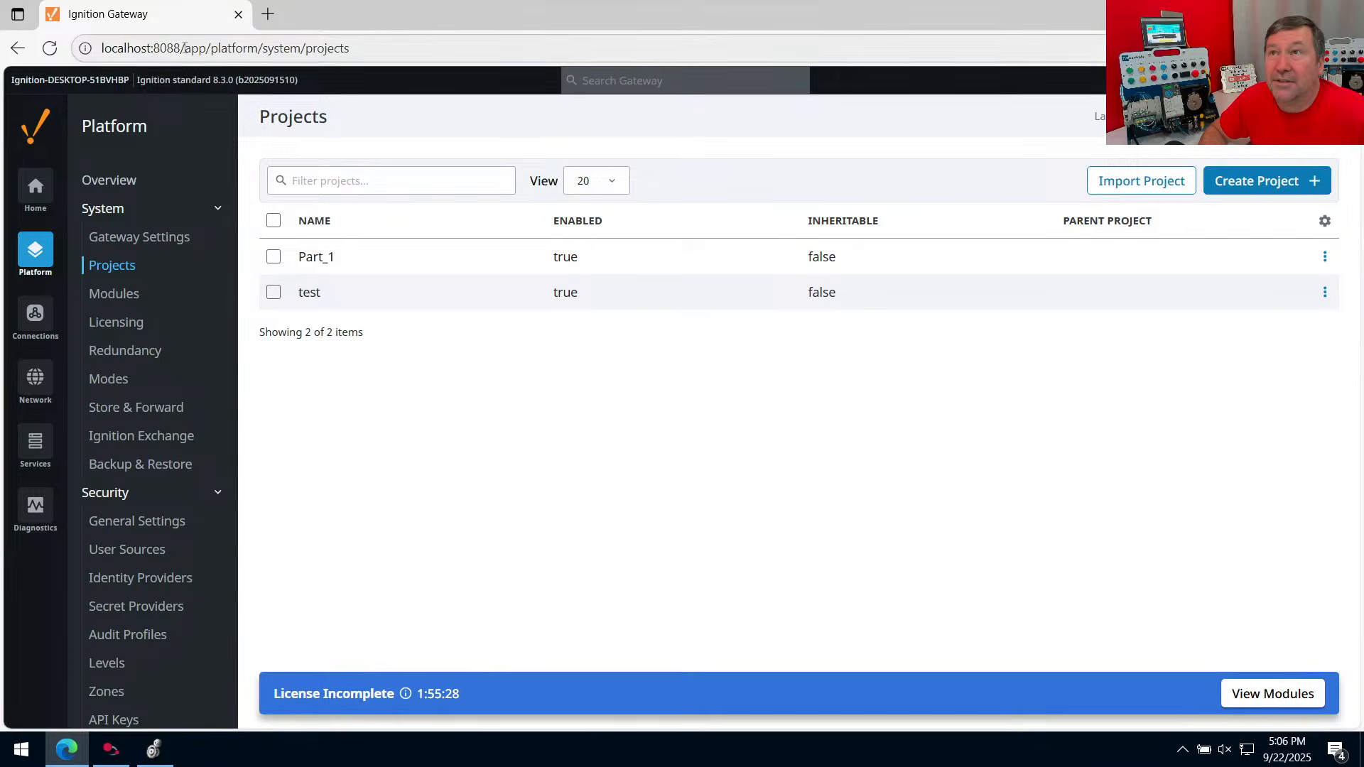
pyautogui.moveTo(185, 47); pyautogui.dragTo(356, 48)
pyautogui.press('BackSpace')
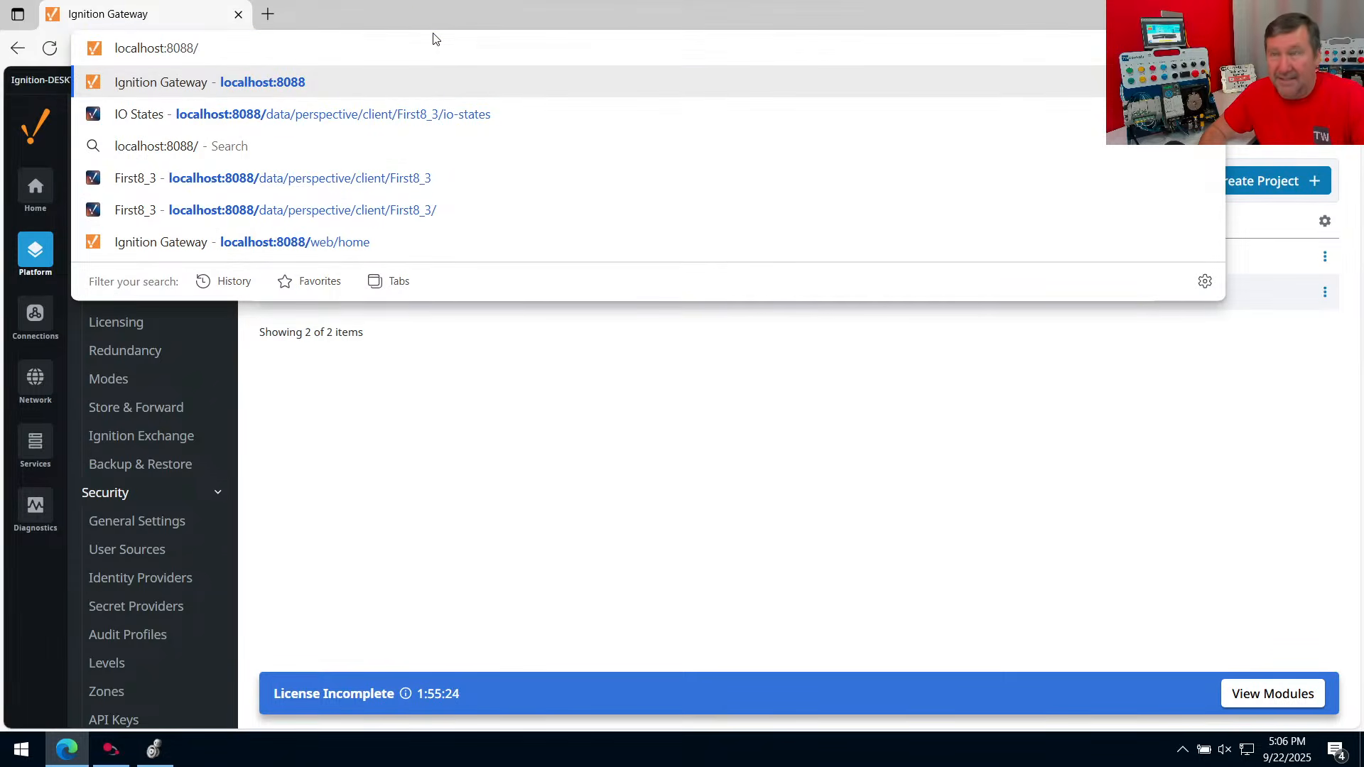
pyautogui.press('Return')
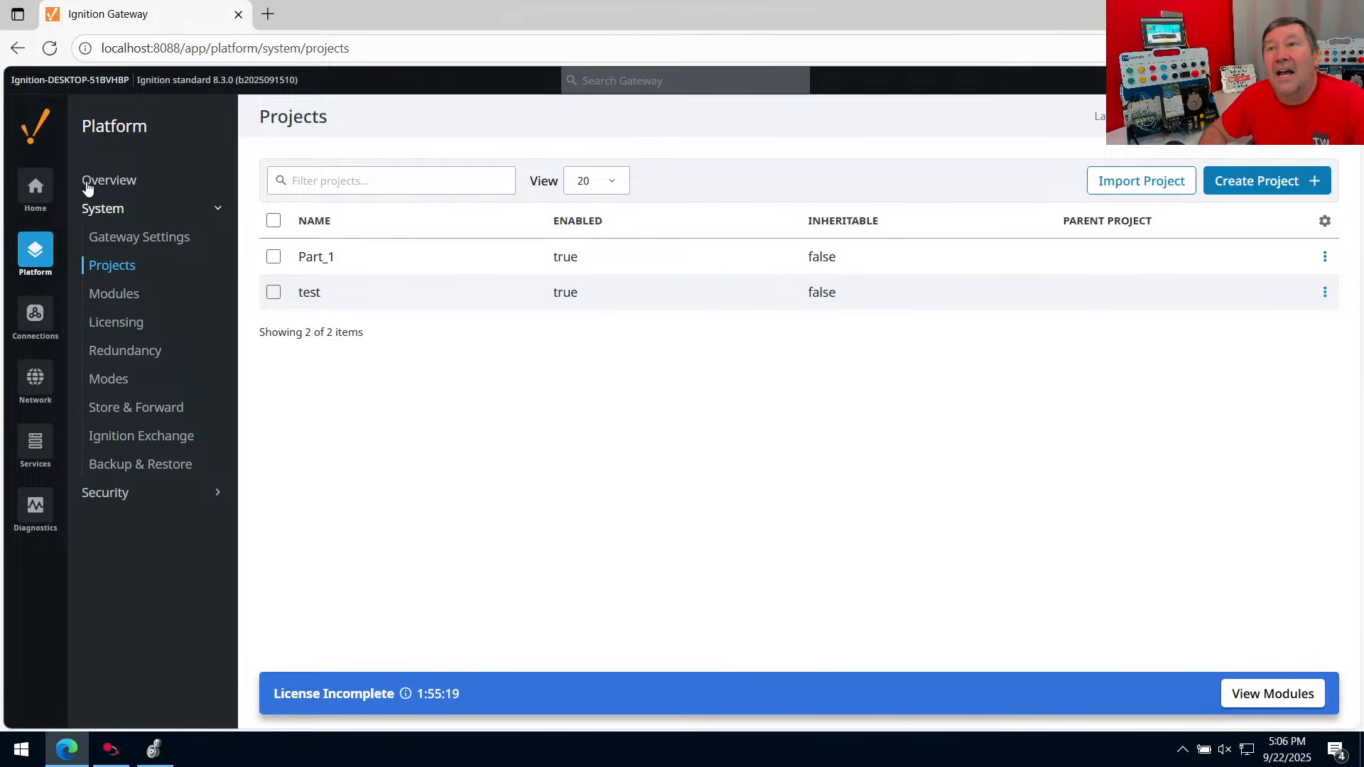
pyautogui.click(131, 180)
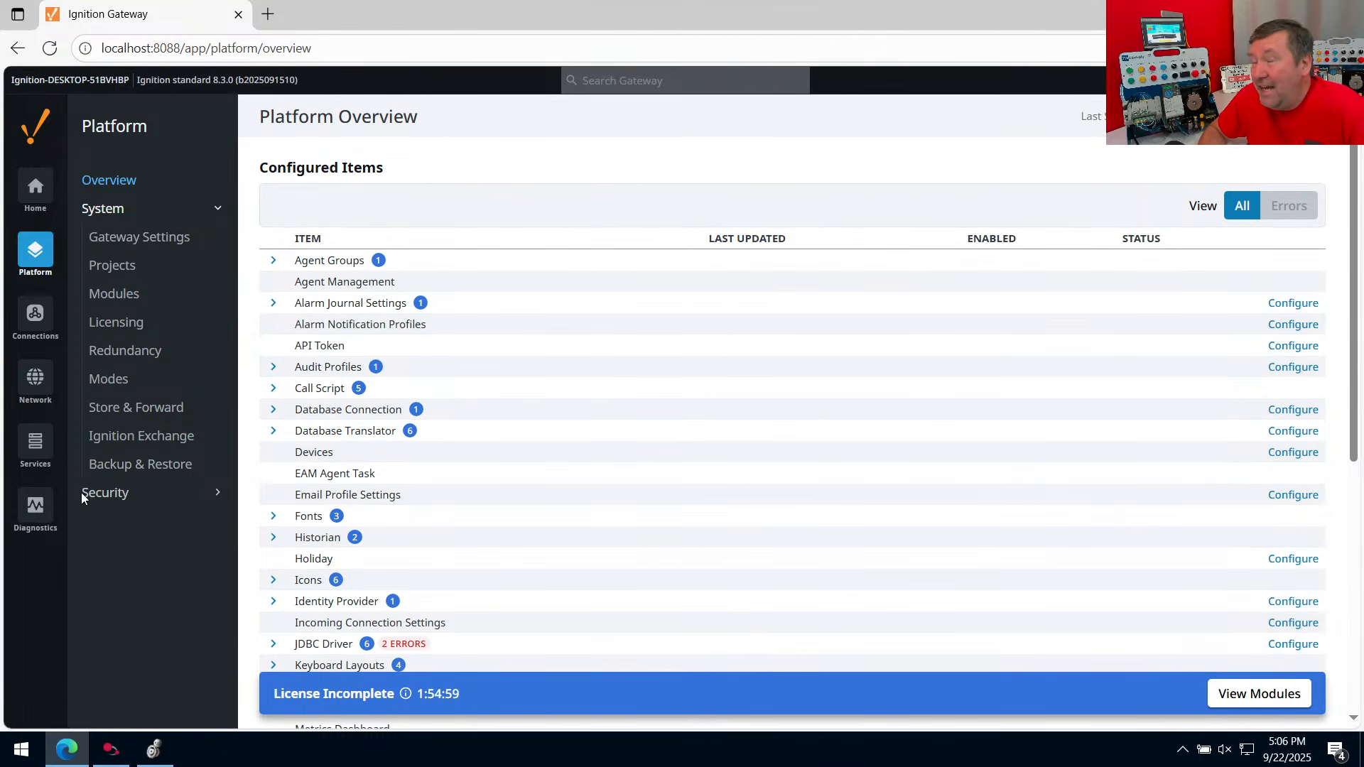
# Check the device settings in the gateway's Connections section and open the device connections page
pyautogui.click(44, 328)
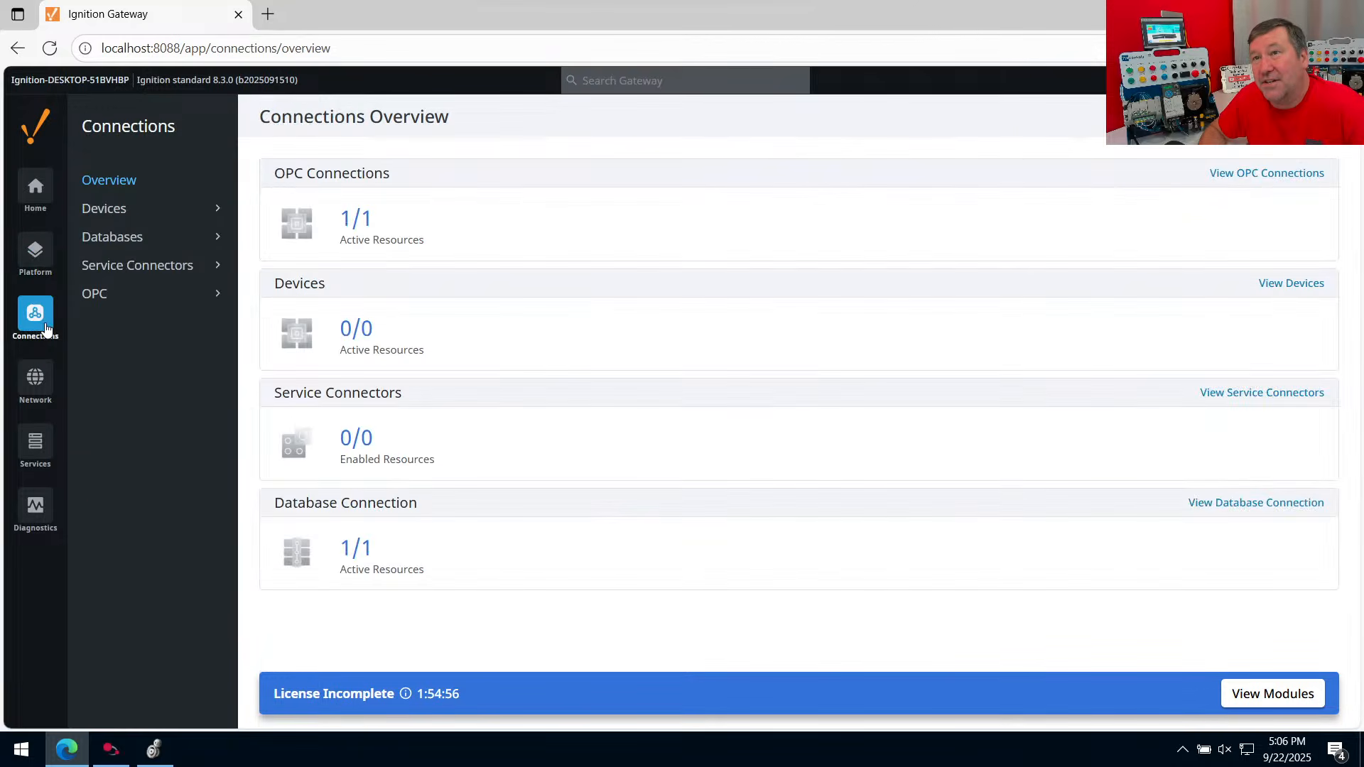
pyautogui.click(117, 211)
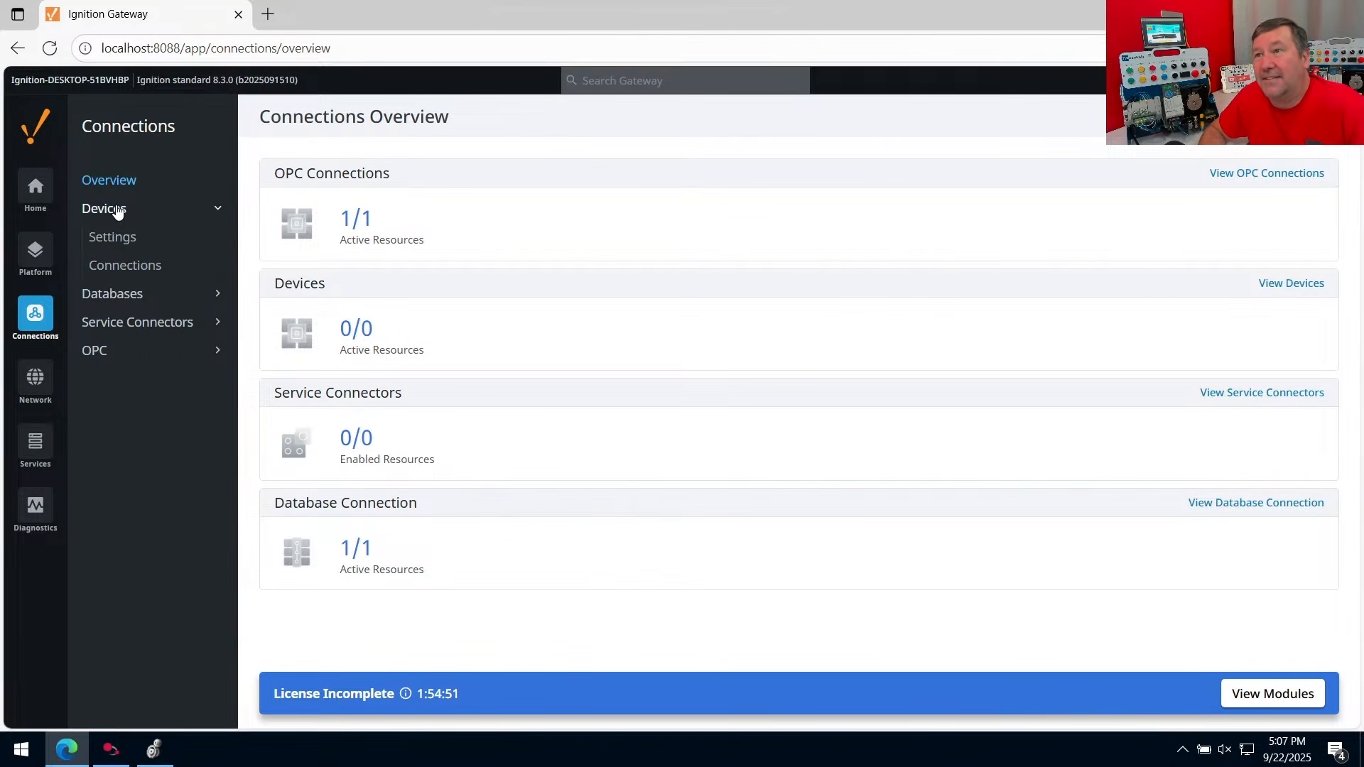
pyautogui.click(112, 241)
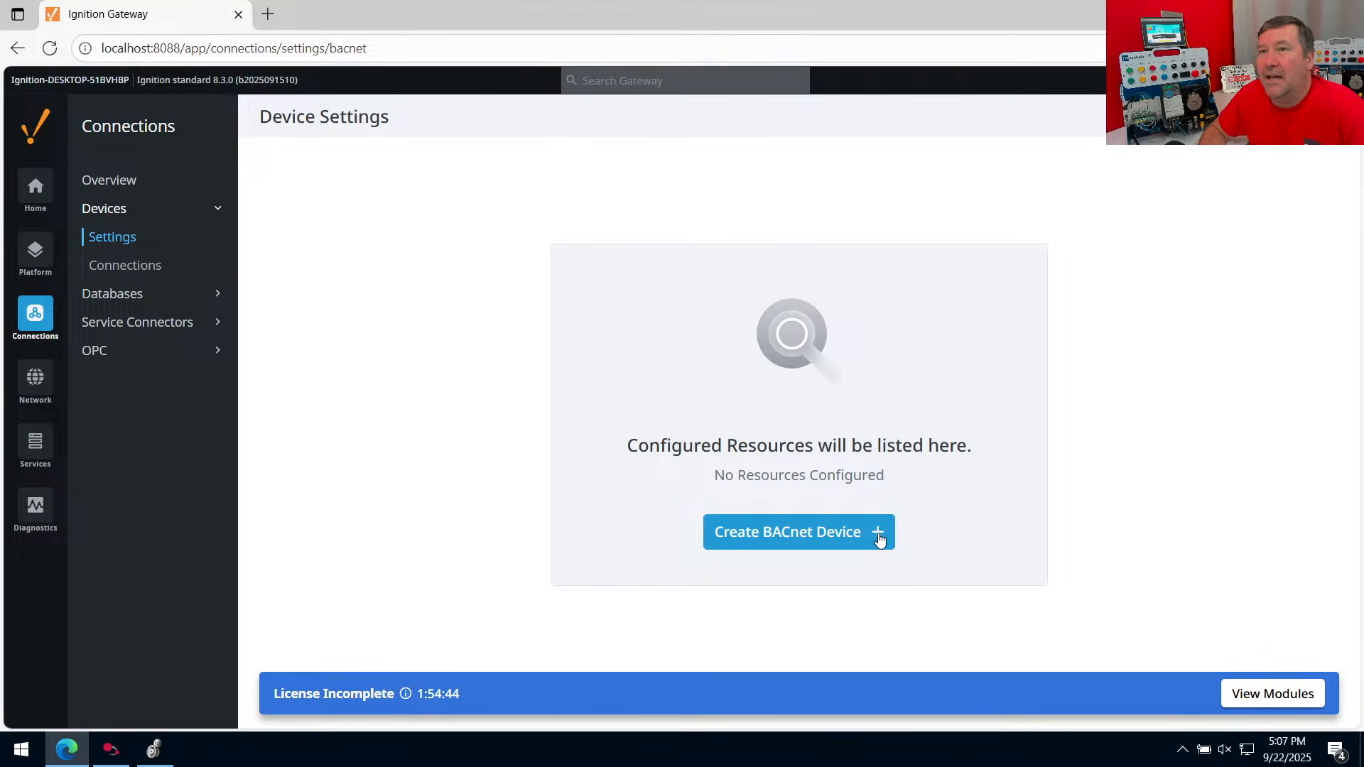
pyautogui.click(149, 268)
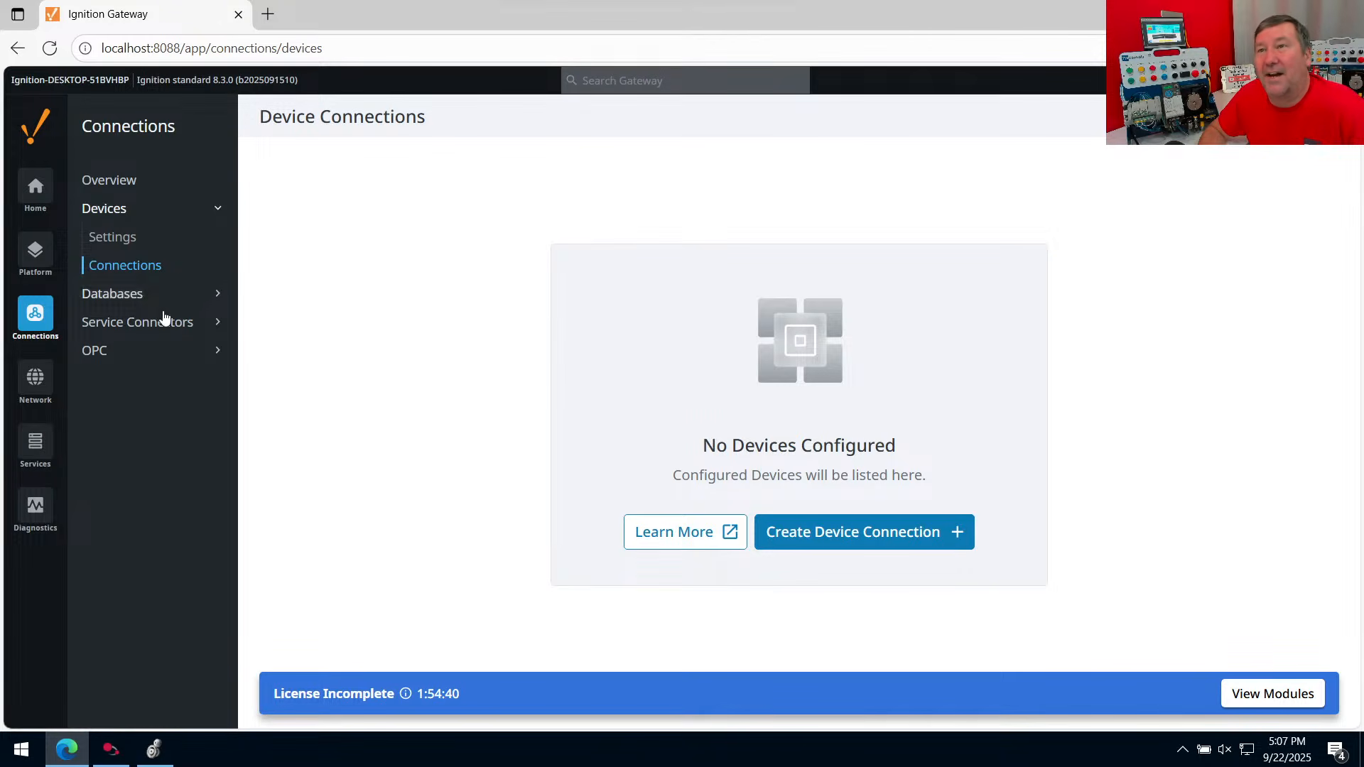
pyautogui.click(131, 241)
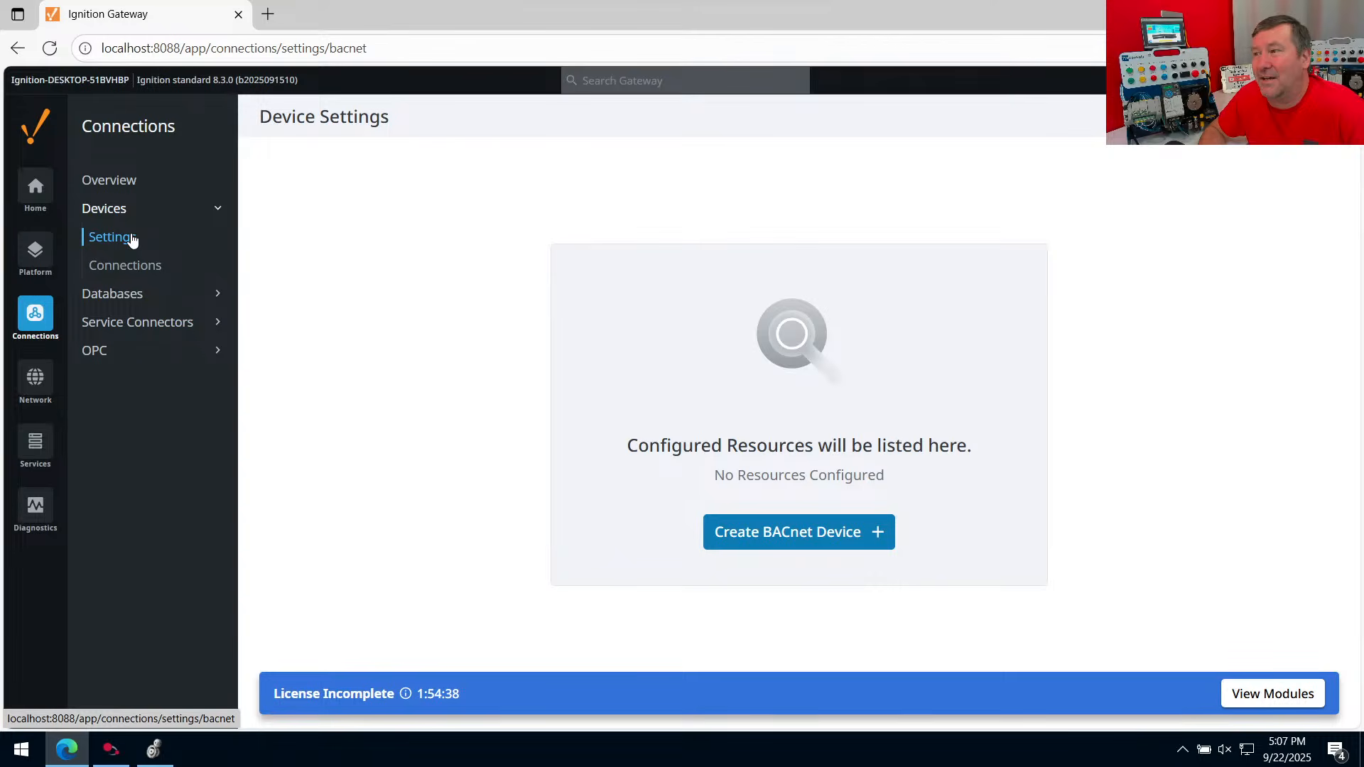
pyautogui.click(135, 266)
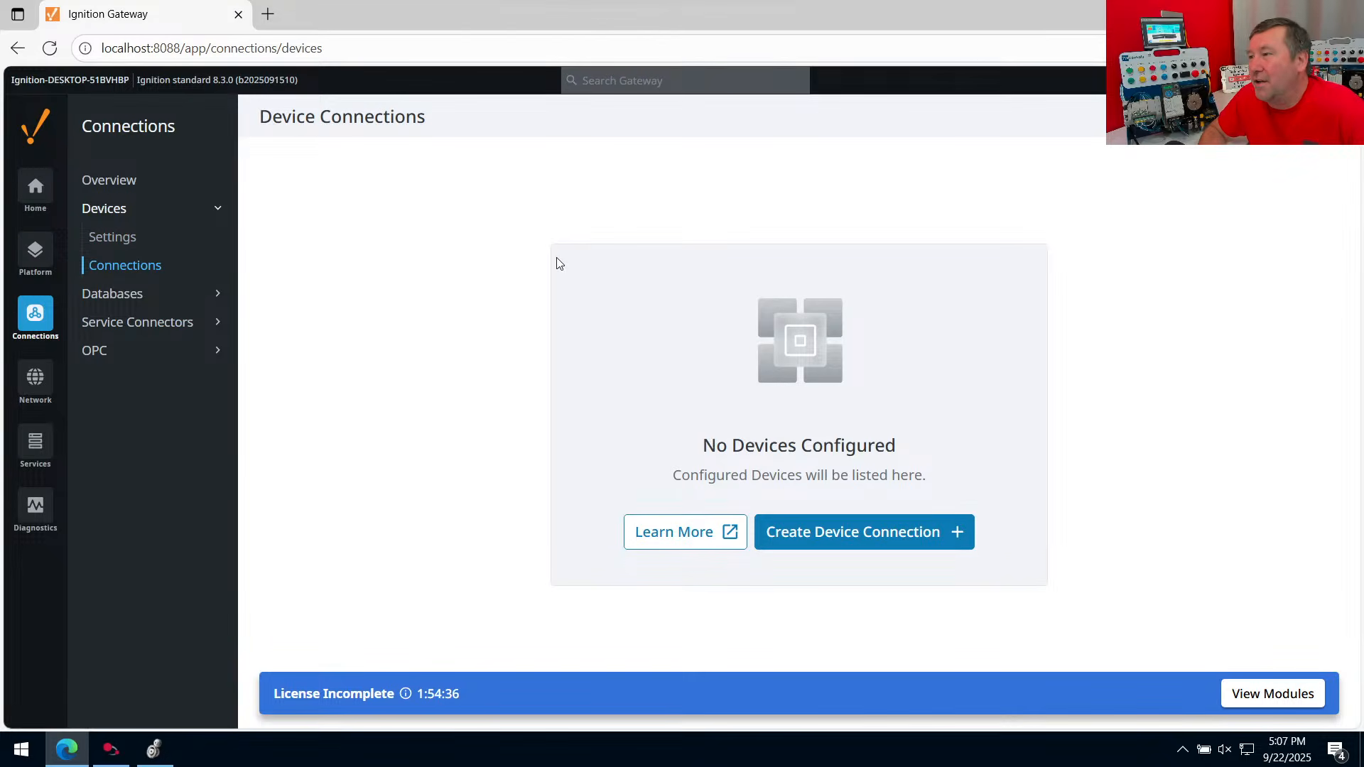
# Start a new device connection using the Allen-Bradley Micro800 Driver and proceed to its configuration
pyautogui.click(856, 534)
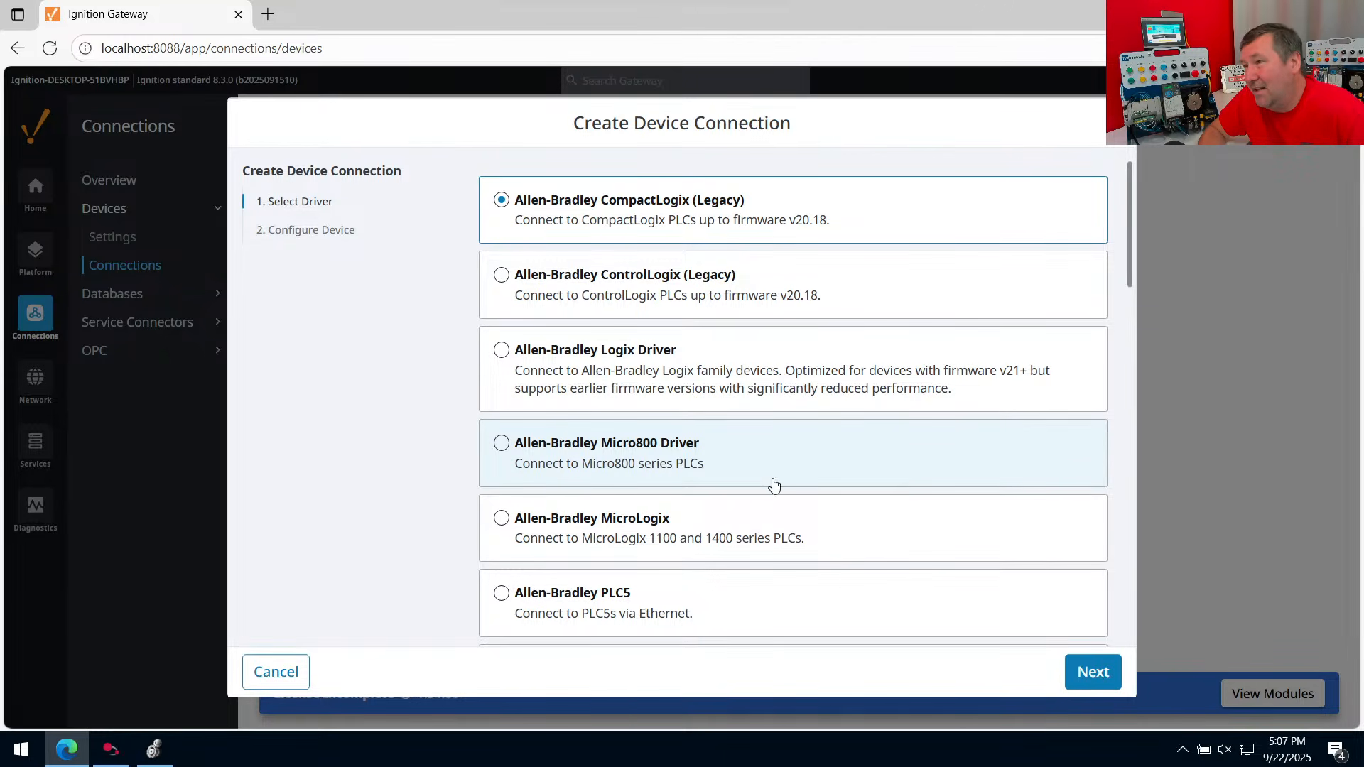
pyautogui.click(540, 449)
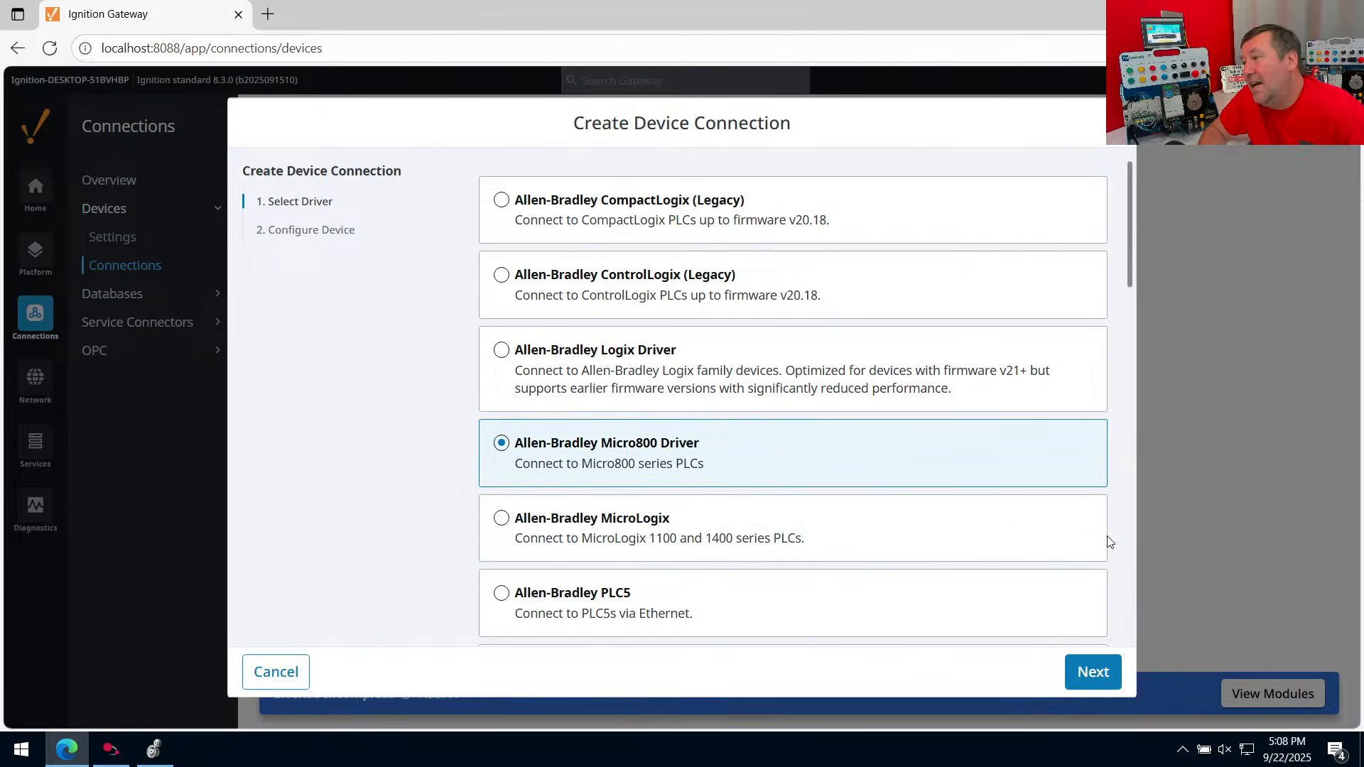
pyautogui.click(1074, 666)
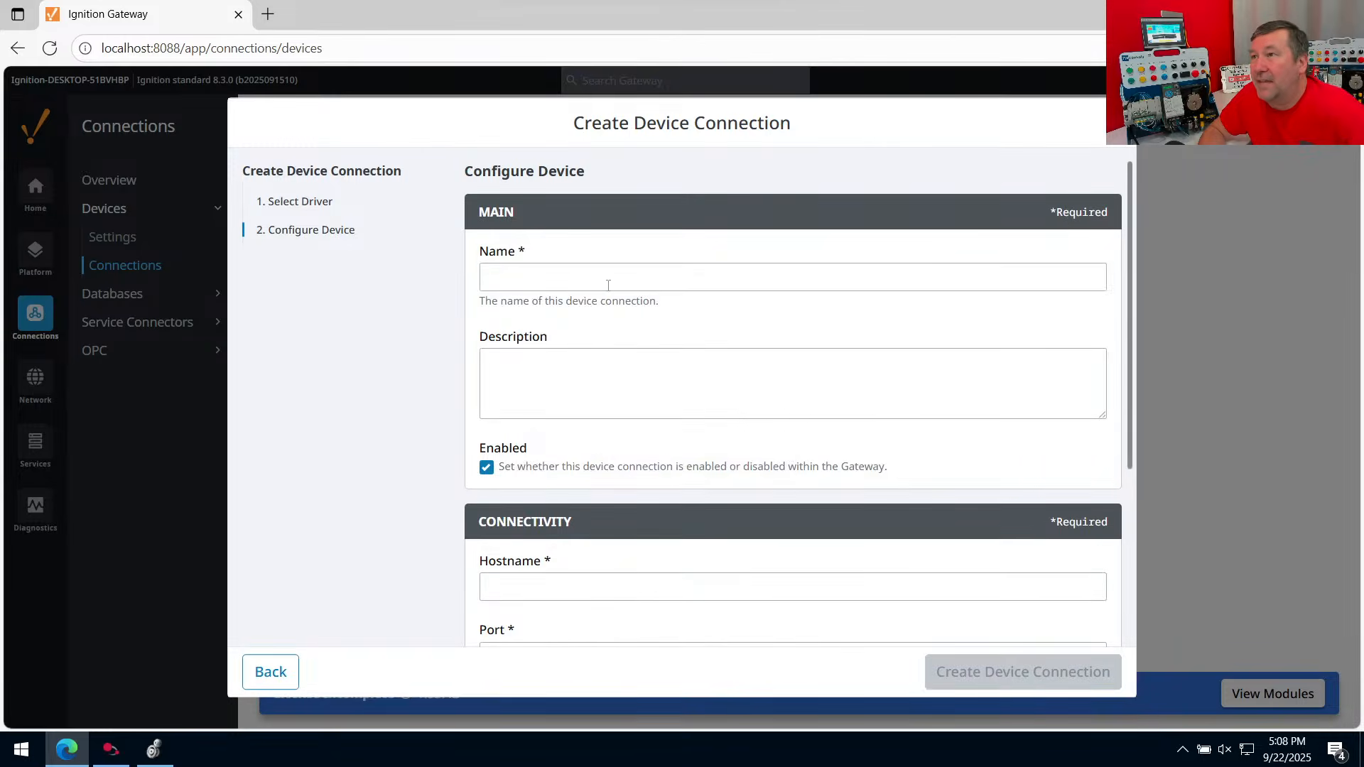
# Name the device connection Micro800, set its hostname to 192.168.20.101 and create the connection
pyautogui.click(642, 269)
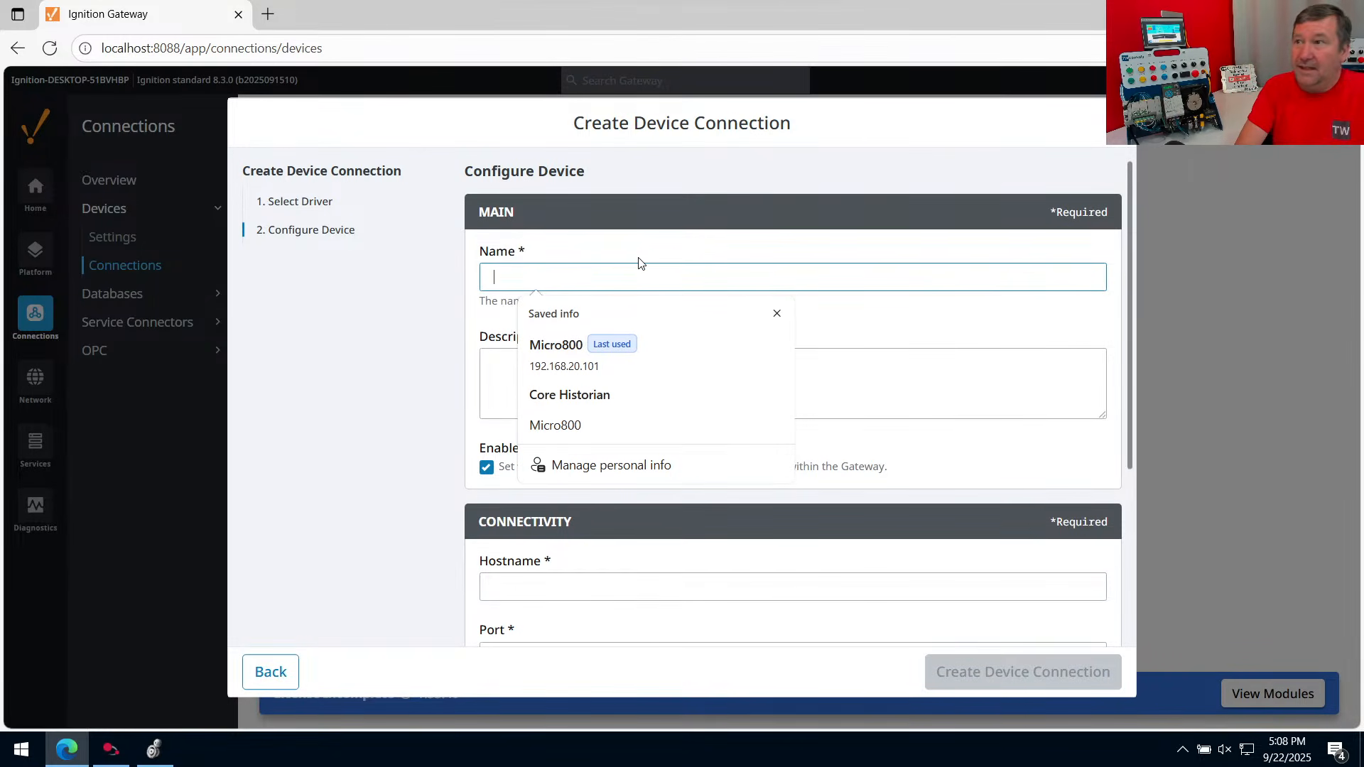
pyautogui.write('Micro8')
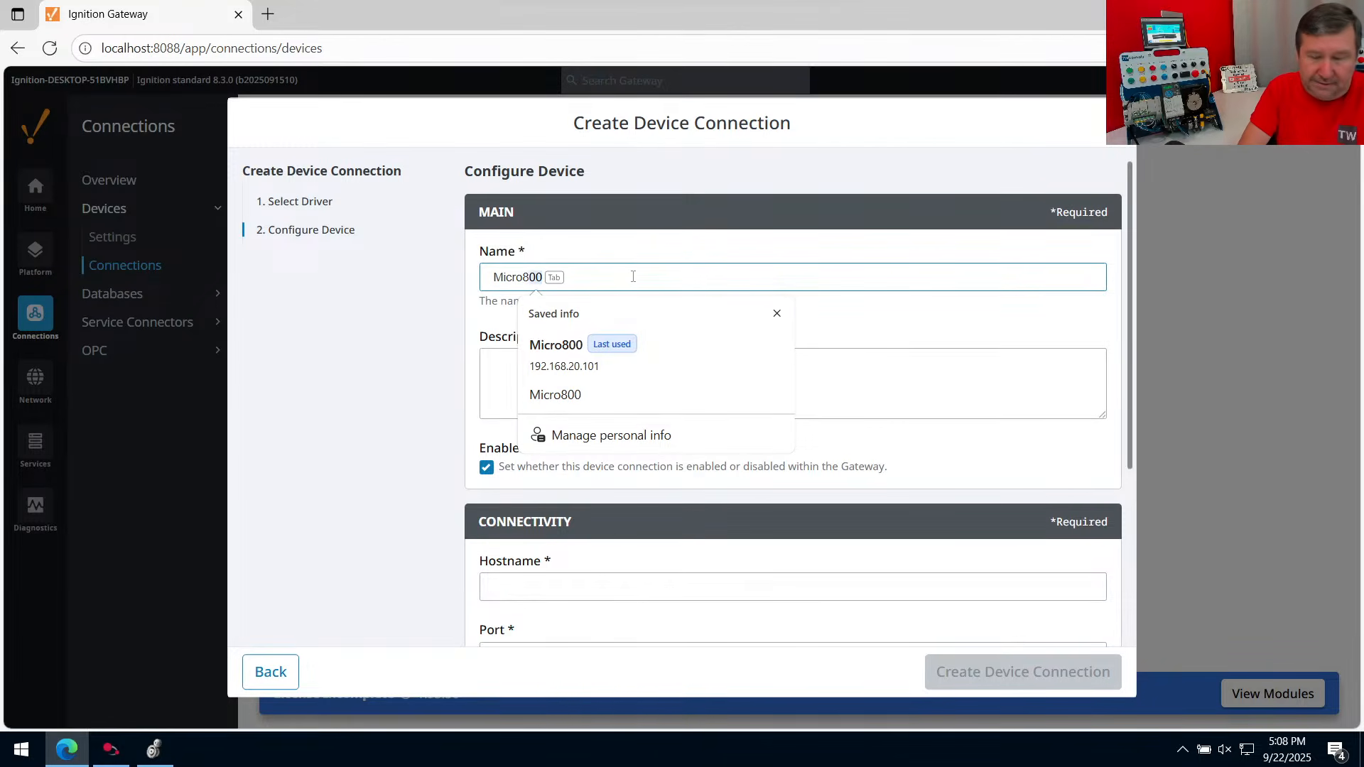
pyautogui.press('Tab')
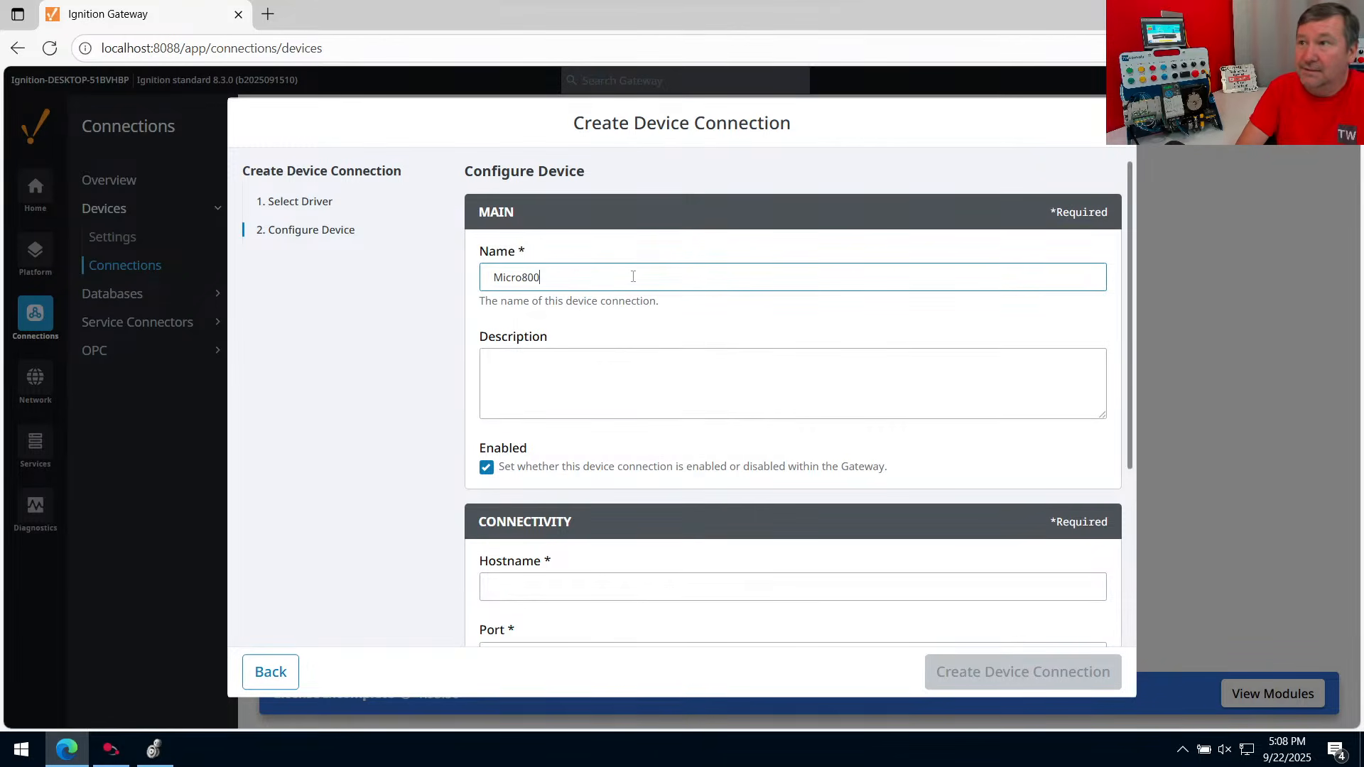
pyautogui.click(572, 577)
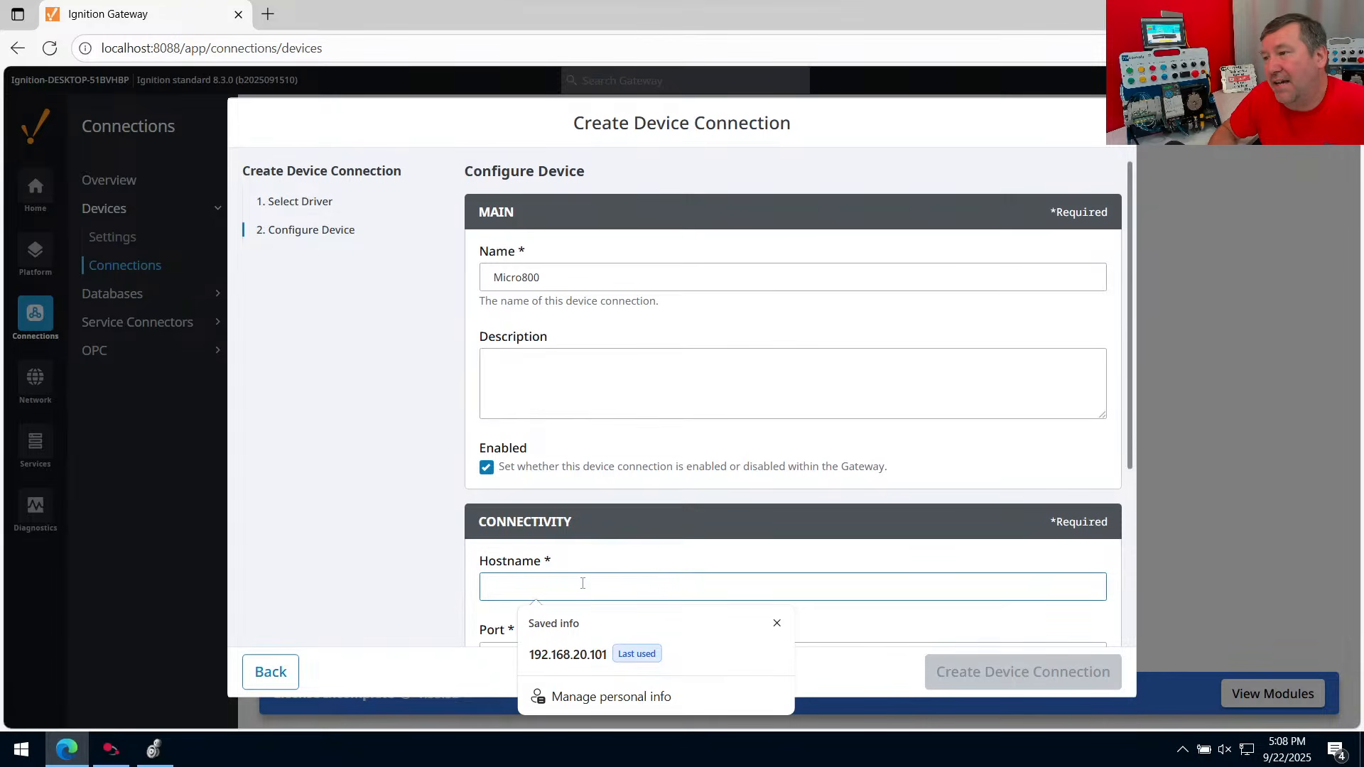
pyautogui.click(566, 652)
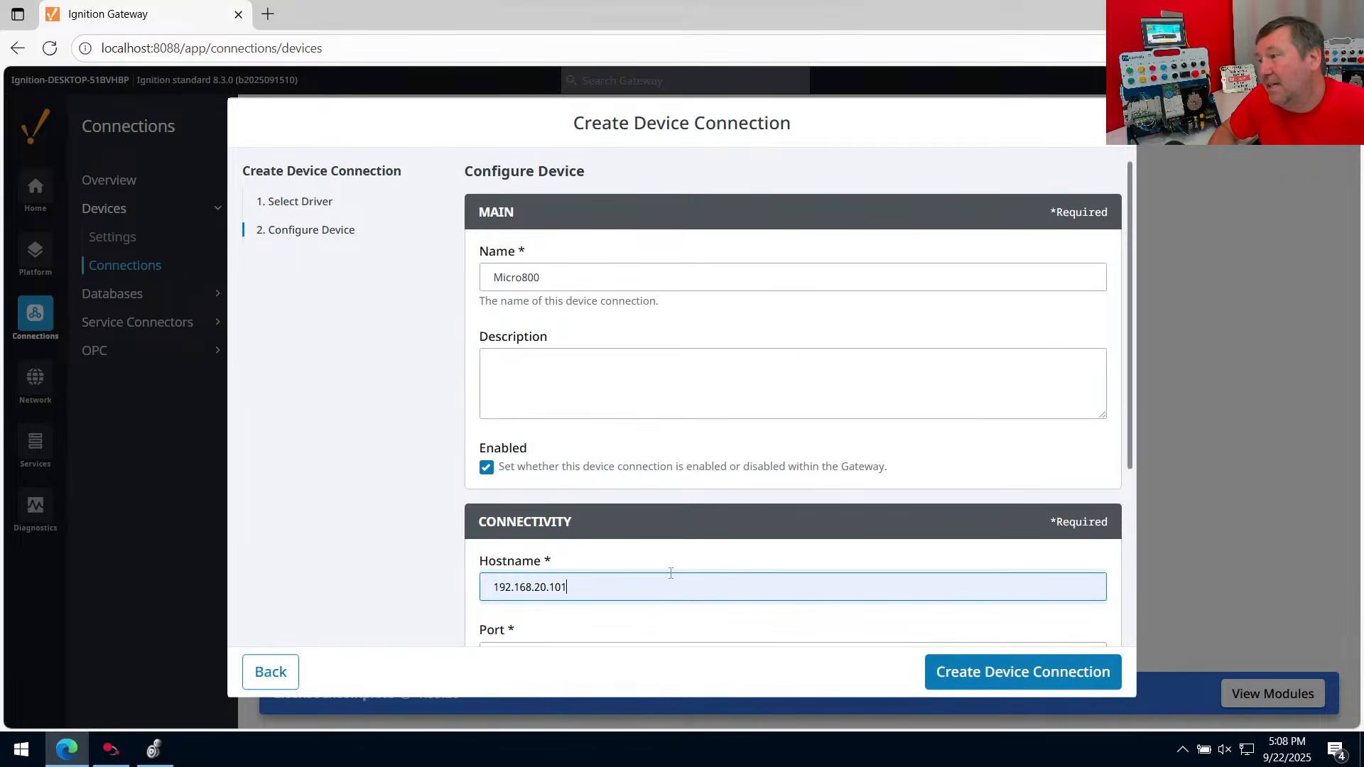
pyautogui.click(956, 671)
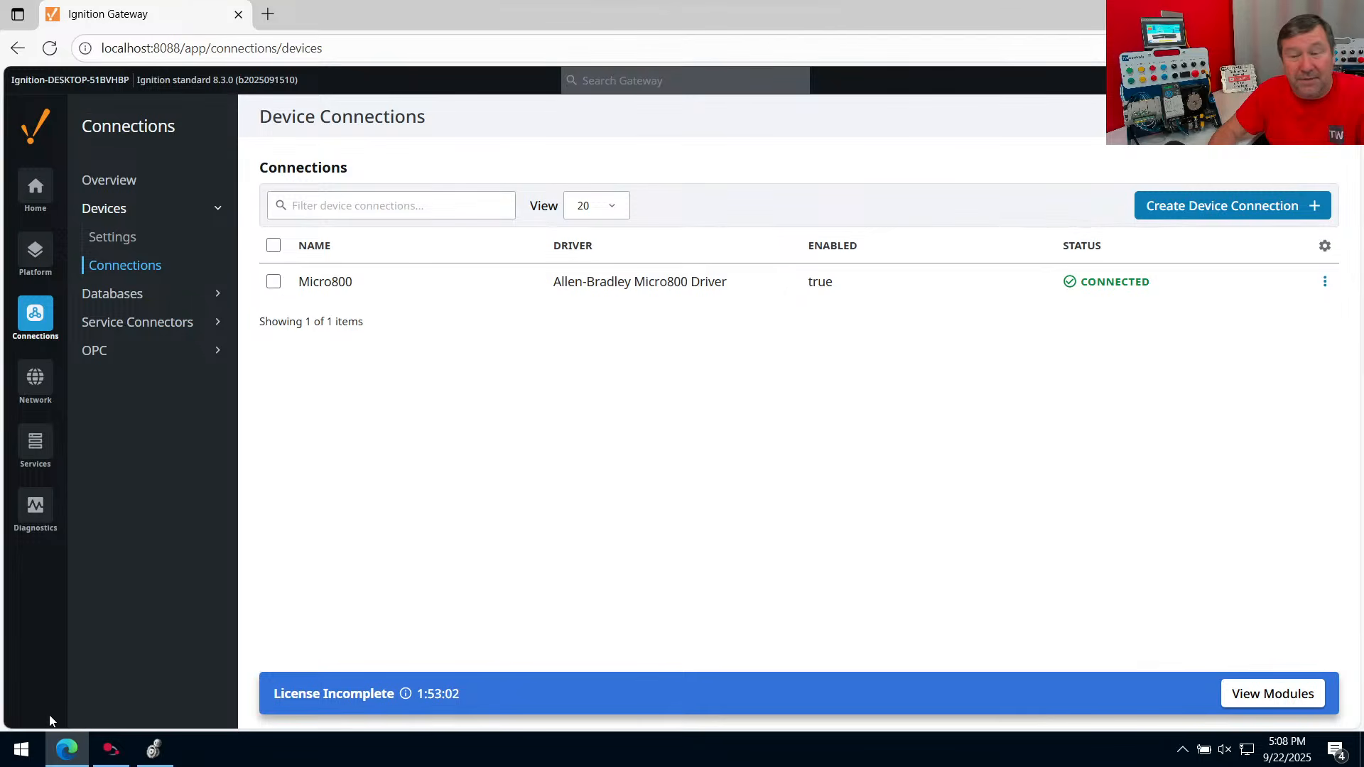
# Search Windows for the Ignition Designer Launcher and launch it
pyautogui.click(23, 747)
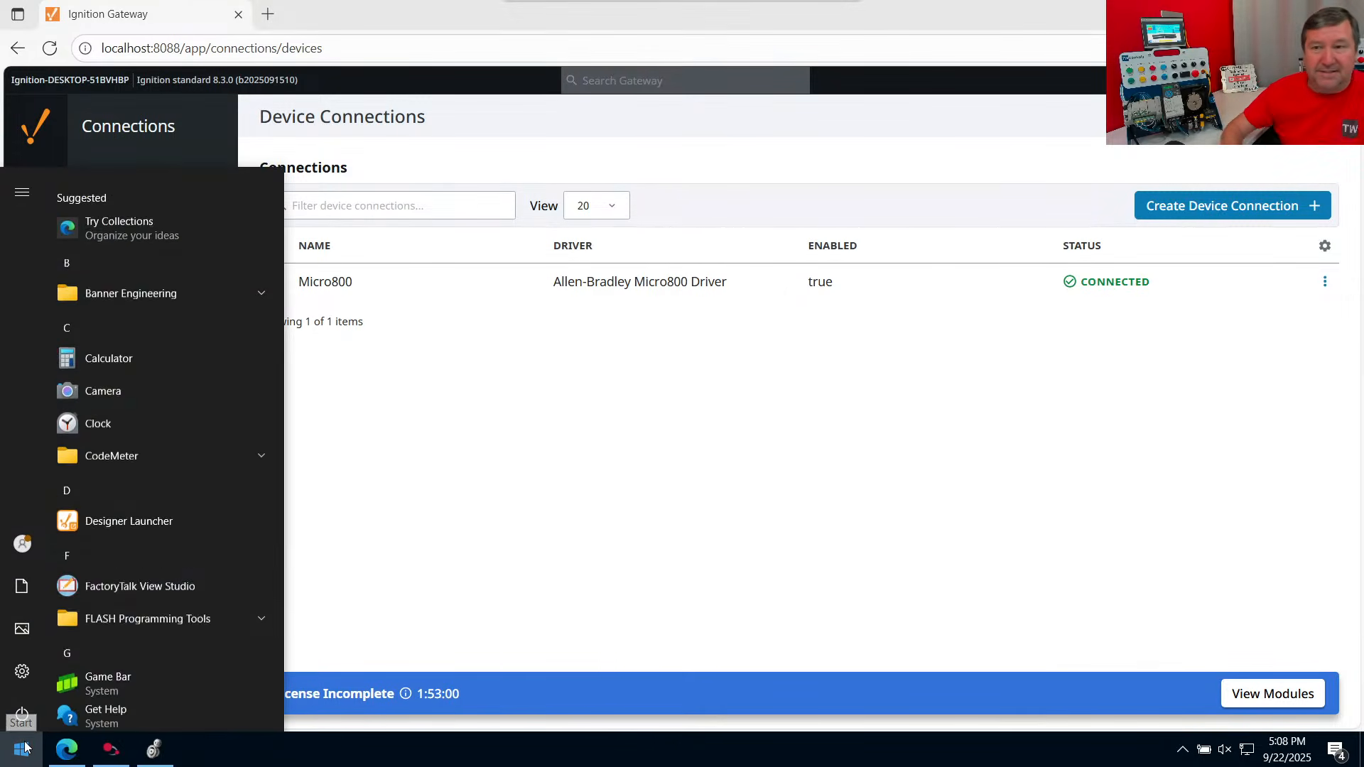
pyautogui.write('des')
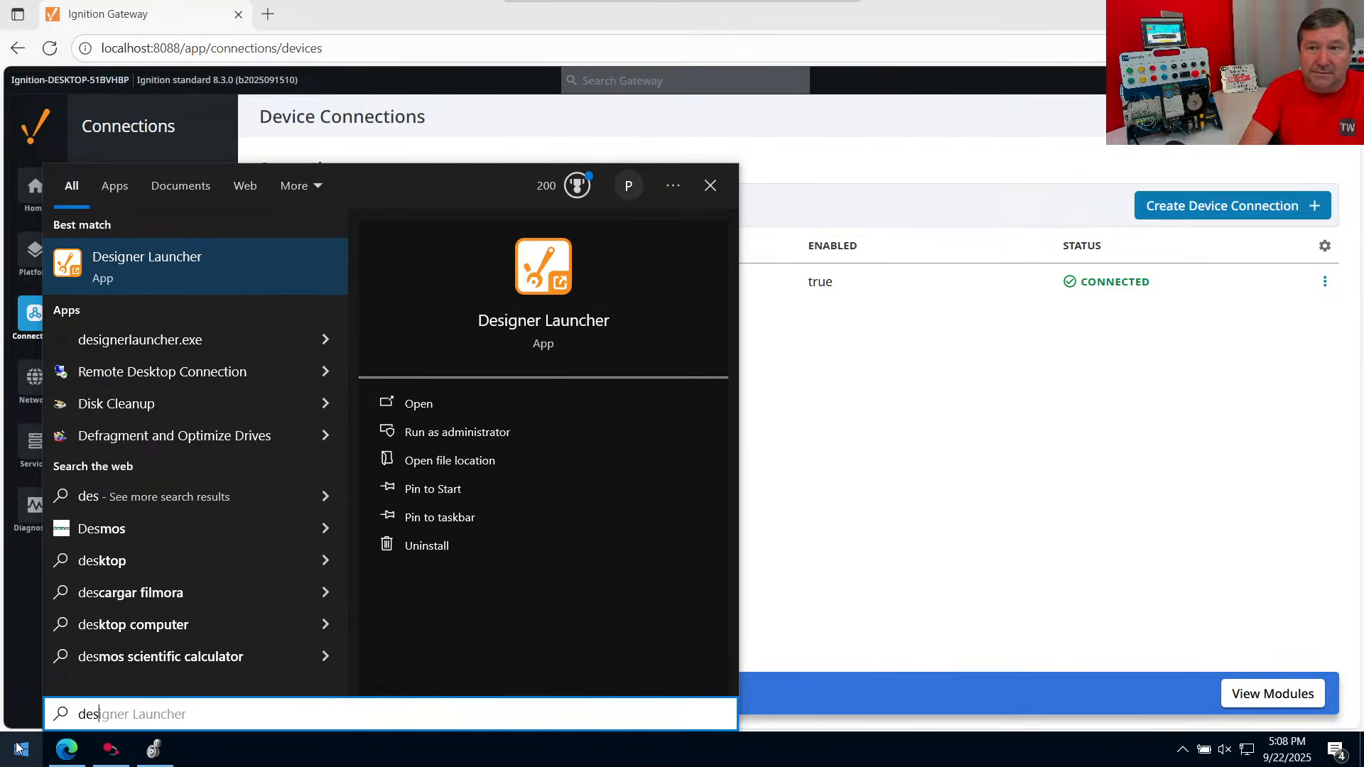
pyautogui.click(223, 269)
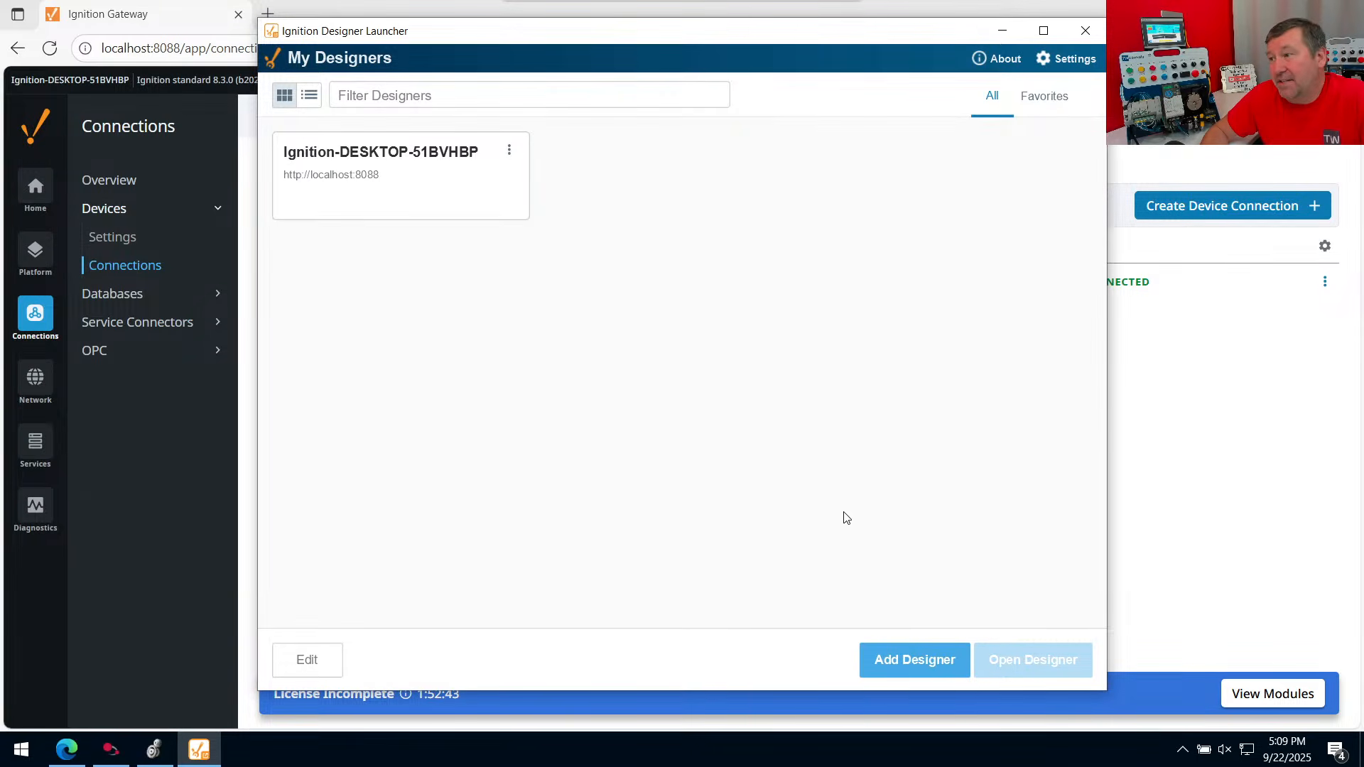
pyautogui.click(923, 662)
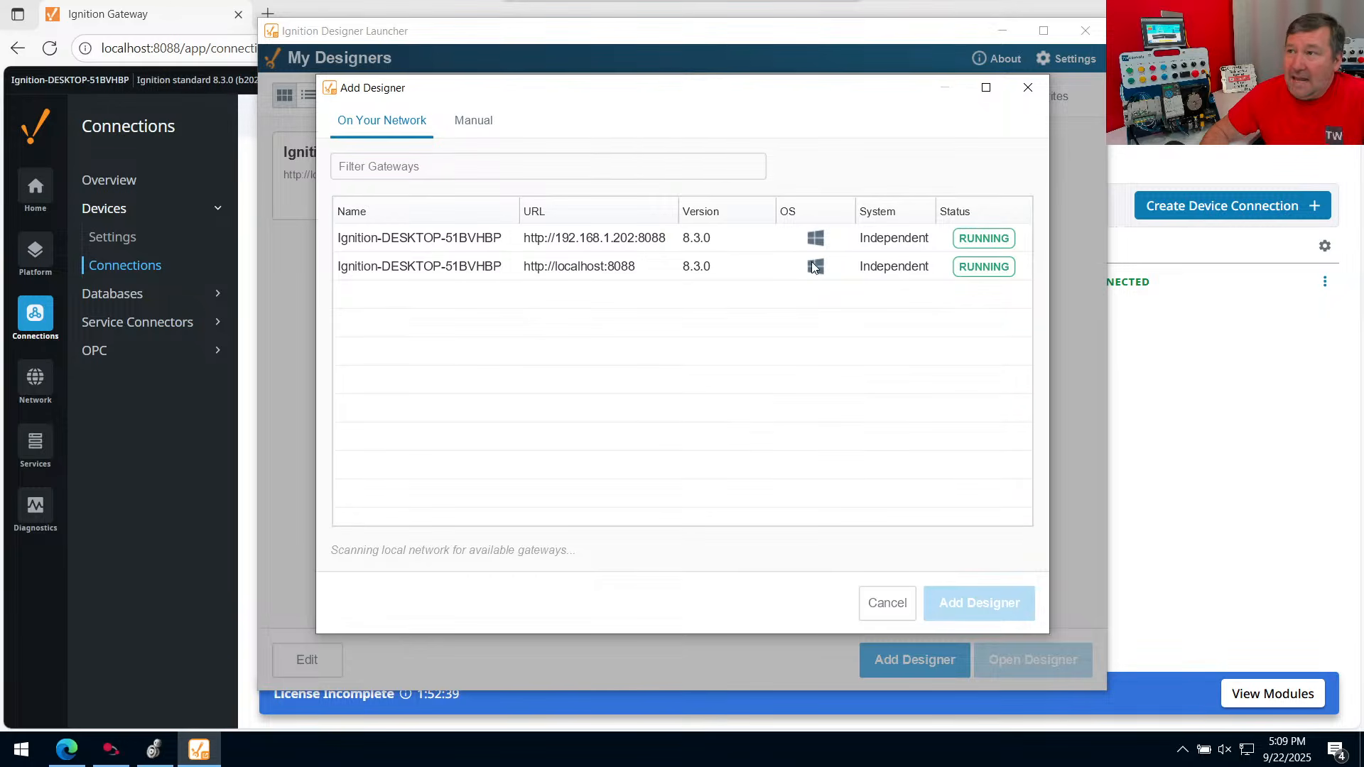
pyautogui.click(518, 266)
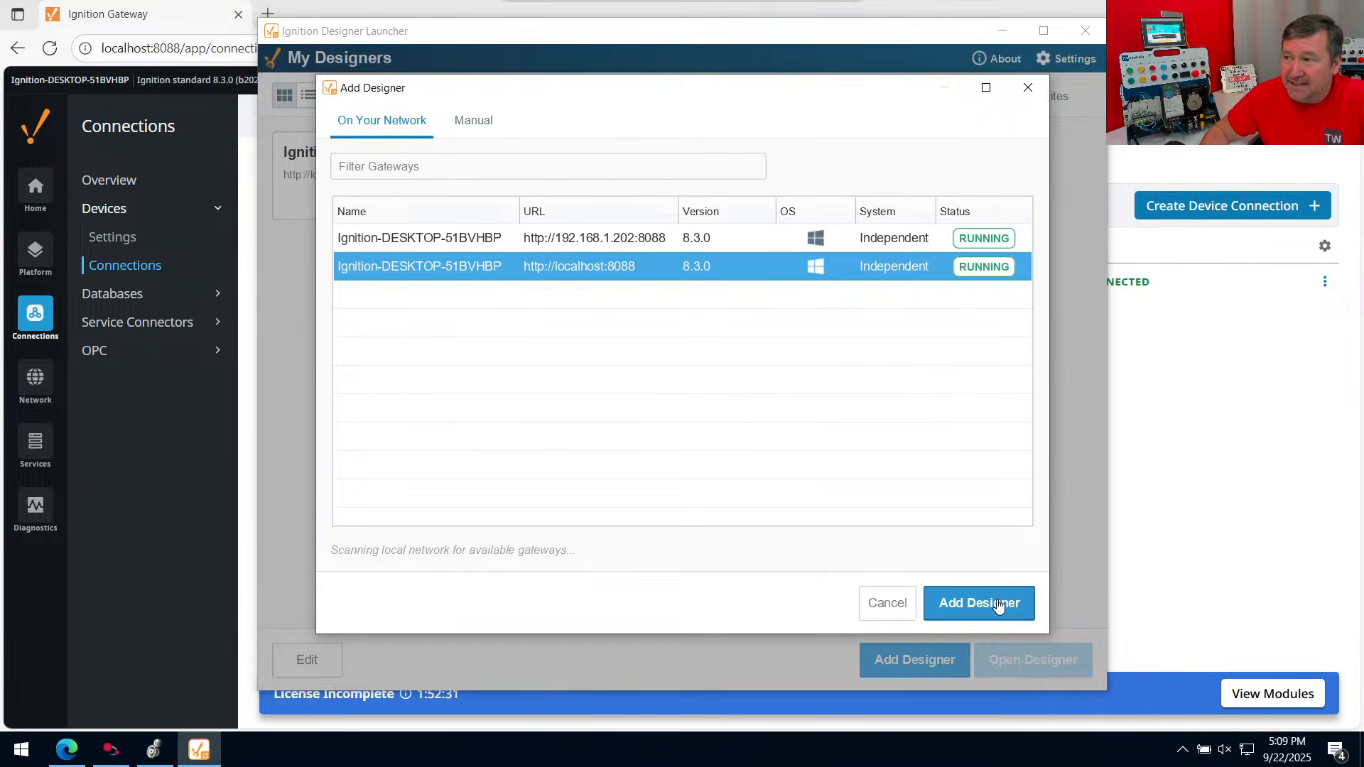
pyautogui.click(881, 614)
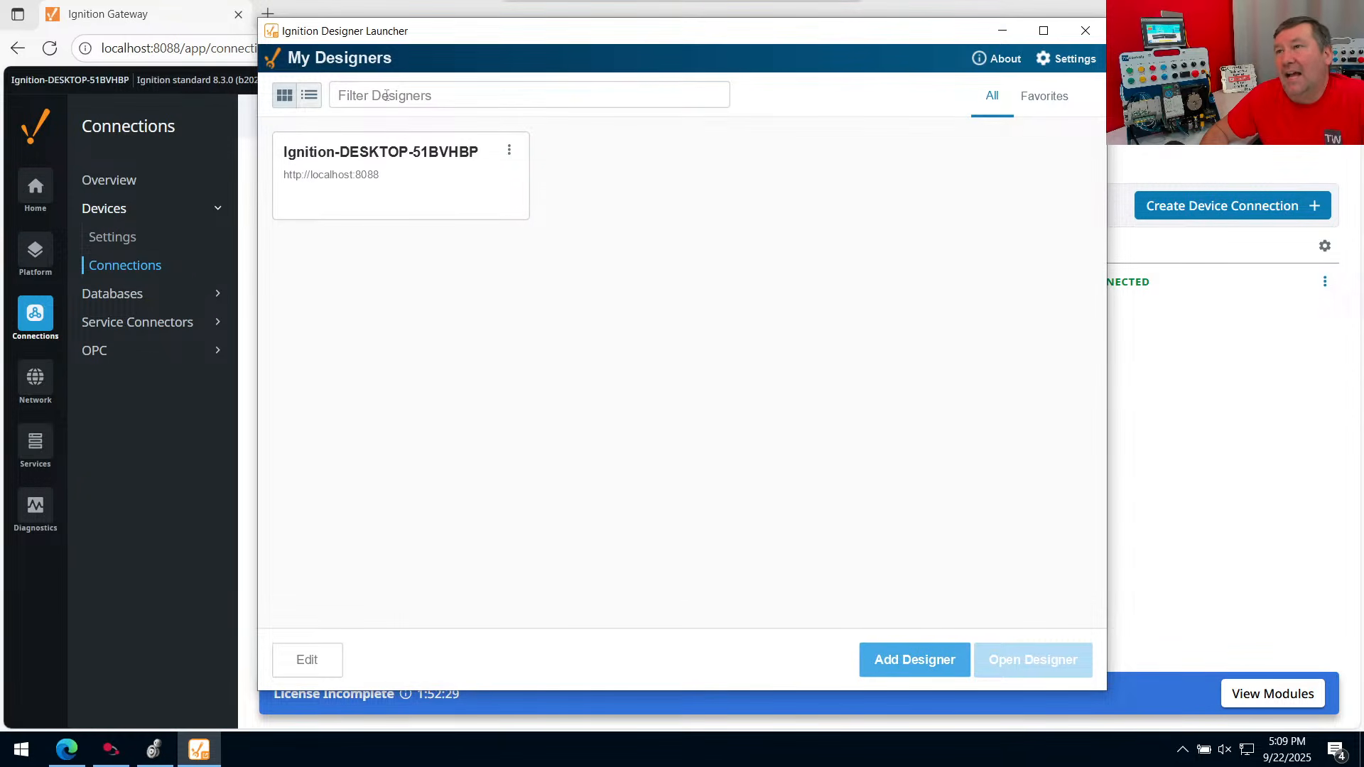
pyautogui.click(378, 167)
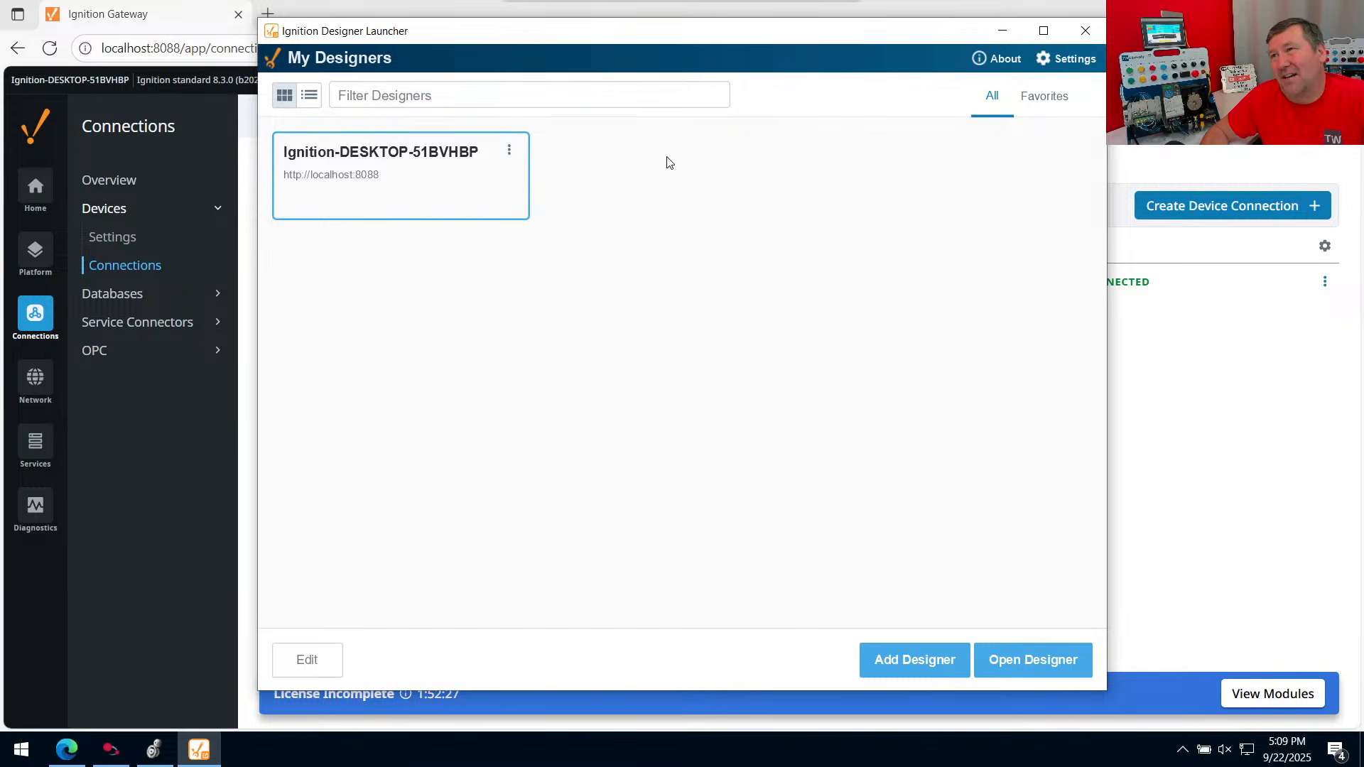
pyautogui.click(406, 174)
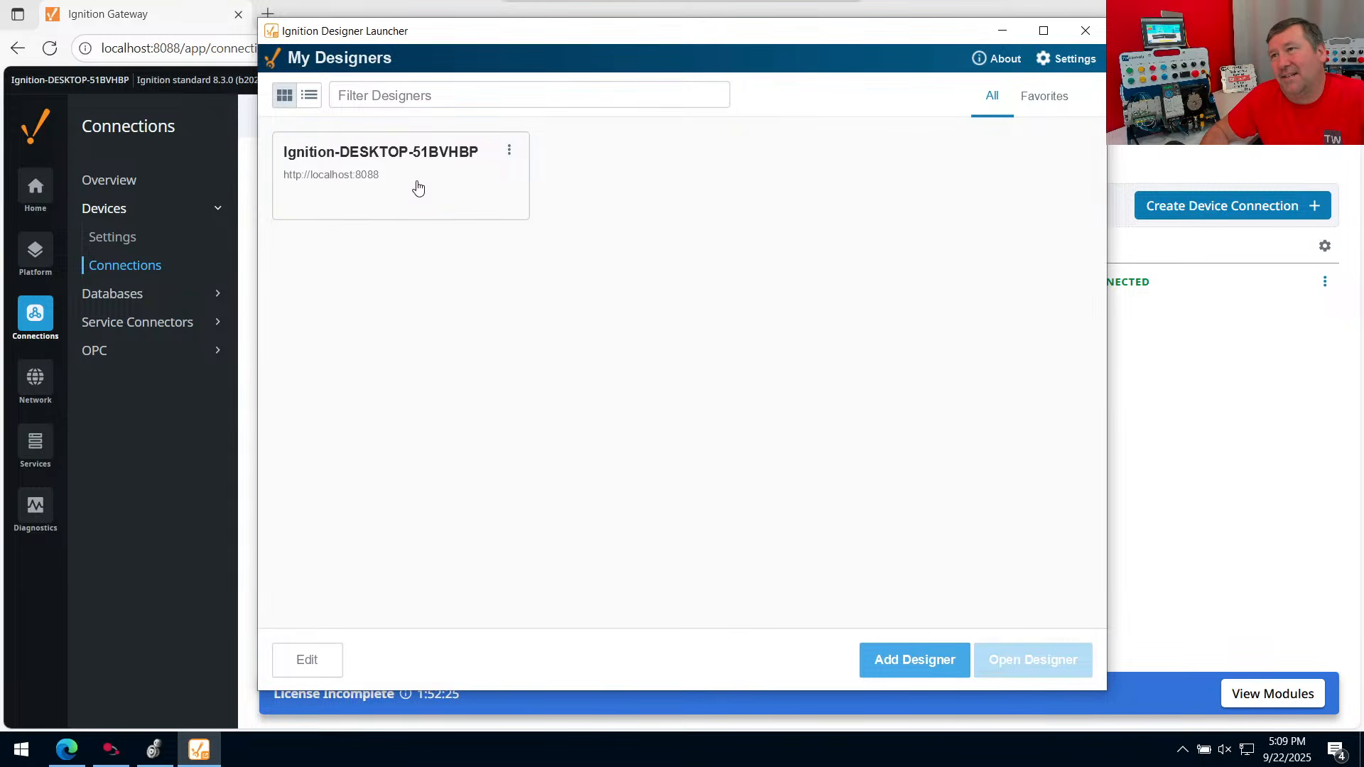
pyautogui.click(417, 187)
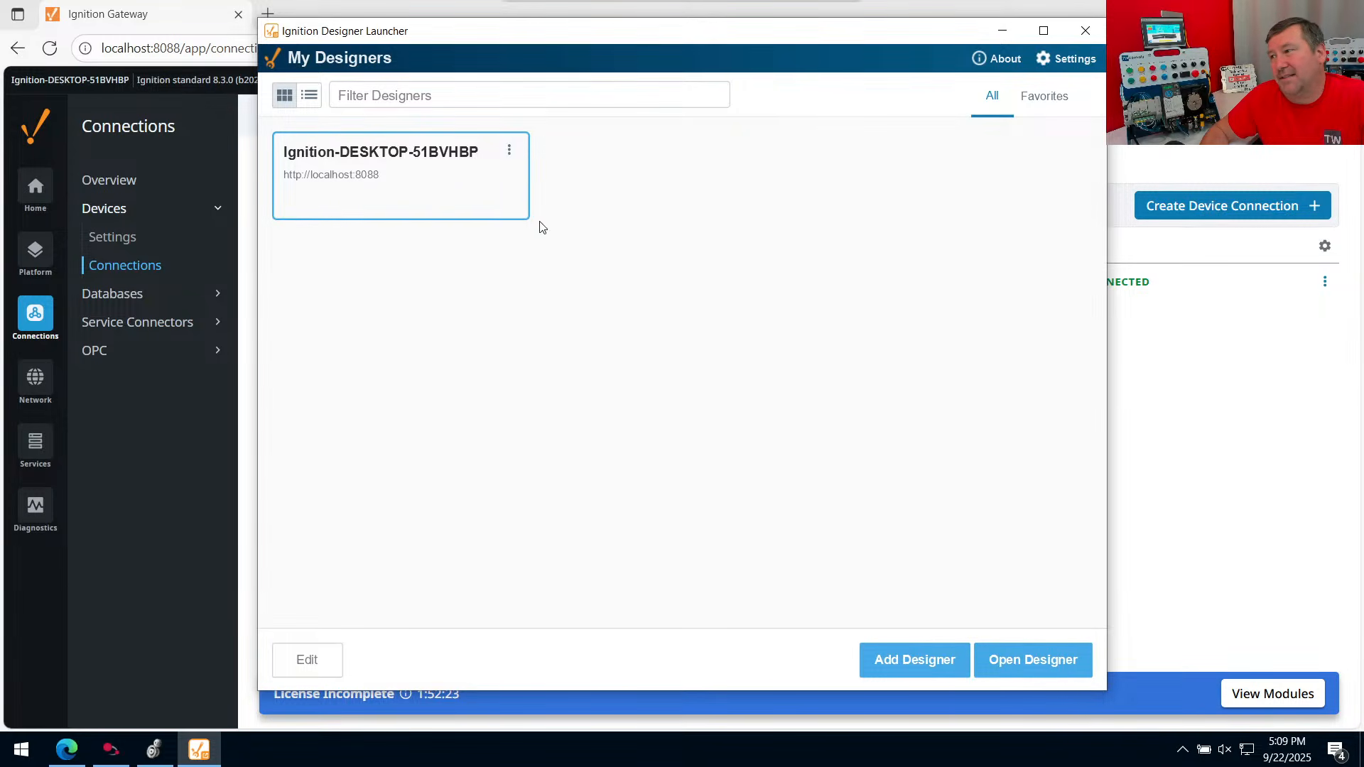
pyautogui.doubleClick(367, 206)
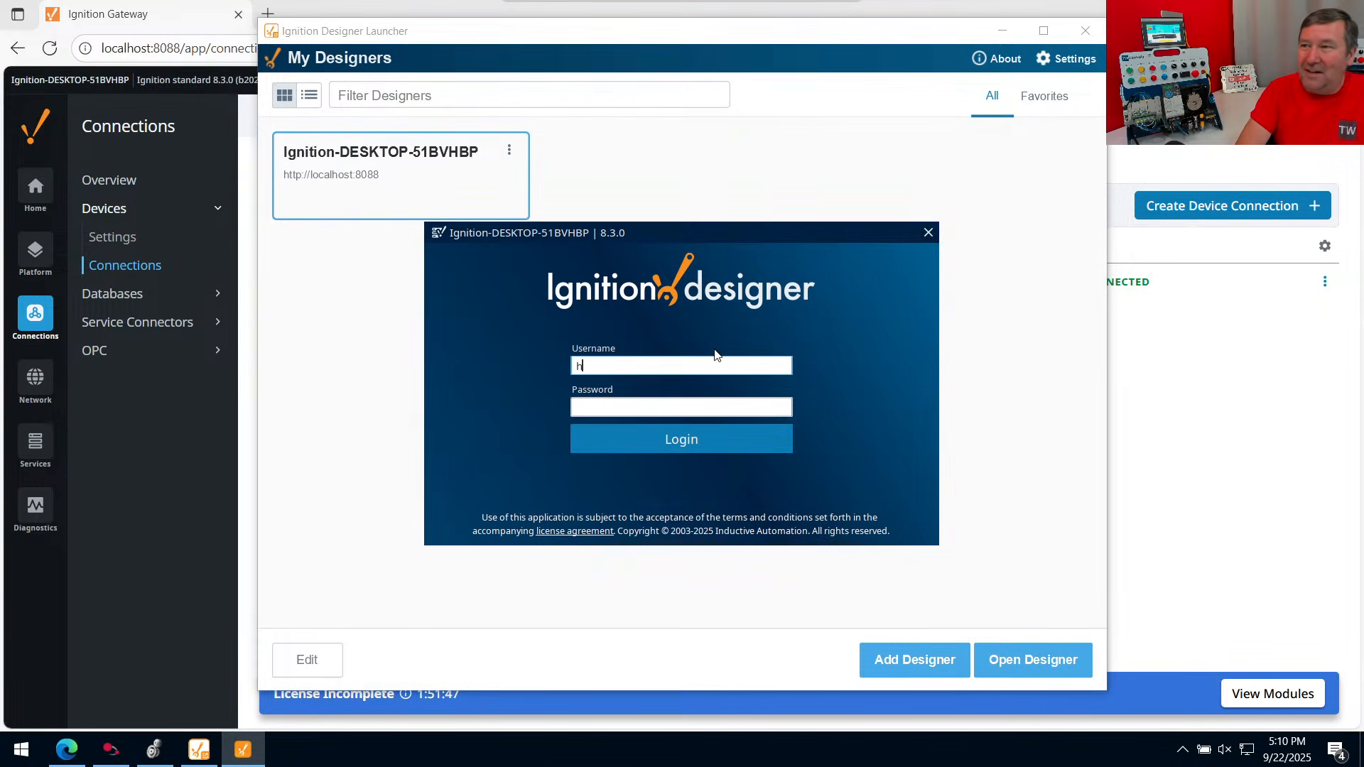
pyautogui.press('Tab')
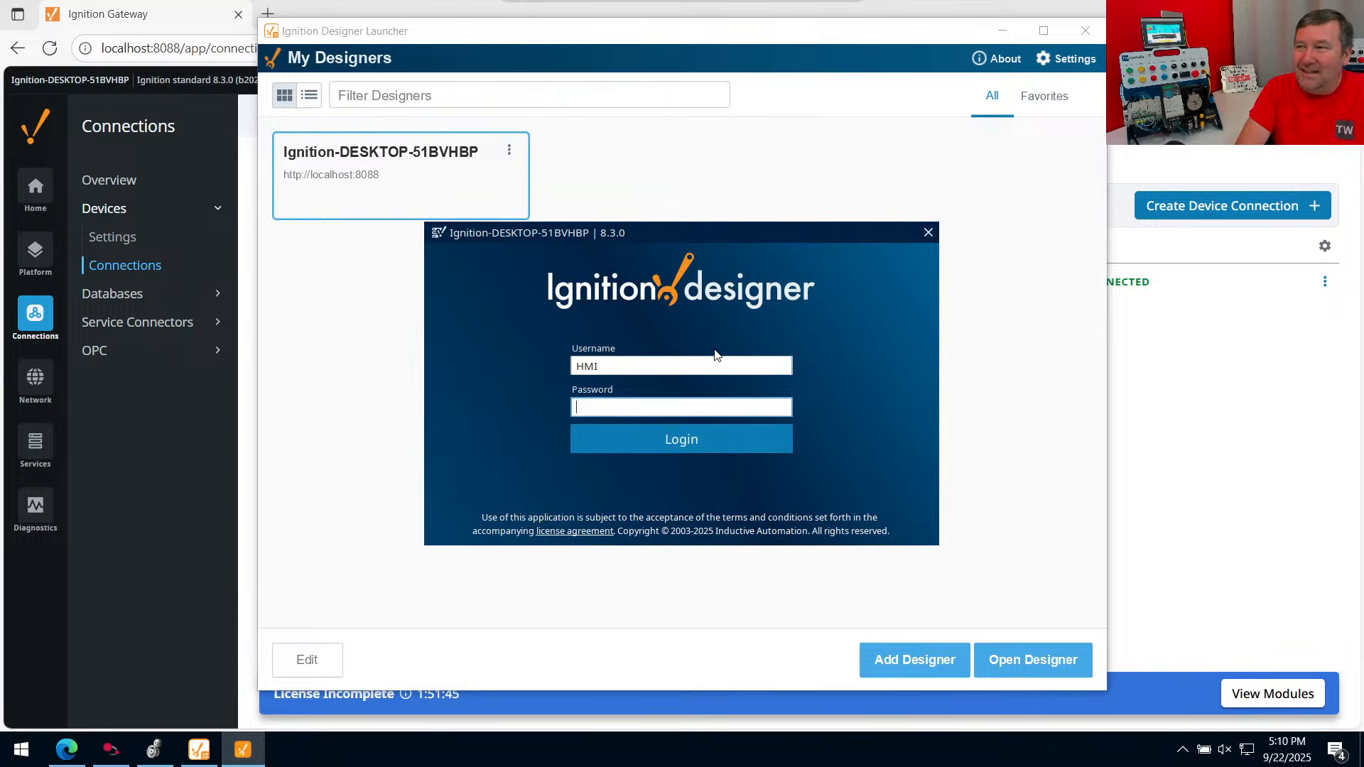
pyautogui.write('***')
pyautogui.press('Return')
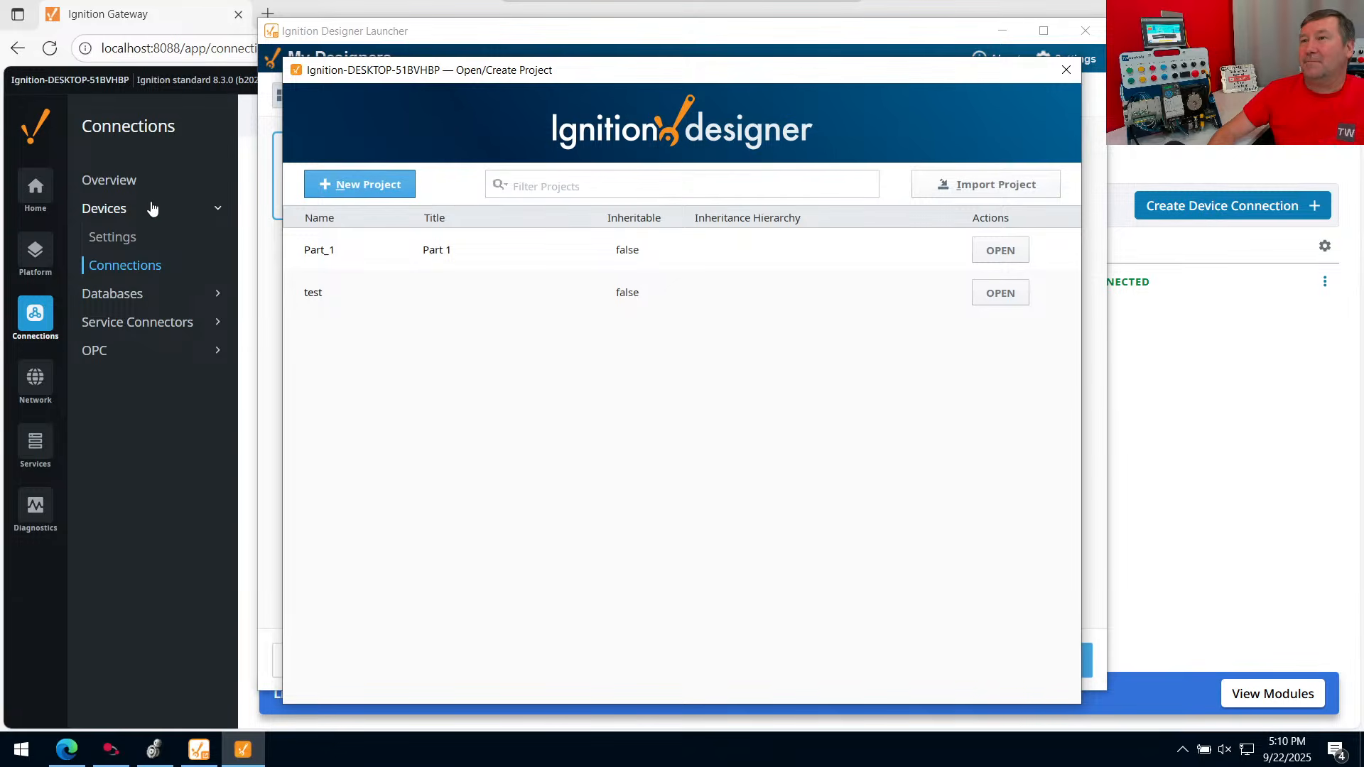
# Create a new project named HMI_Conversion with Sample_SQLite_Database as its default database
pyautogui.click(351, 185)
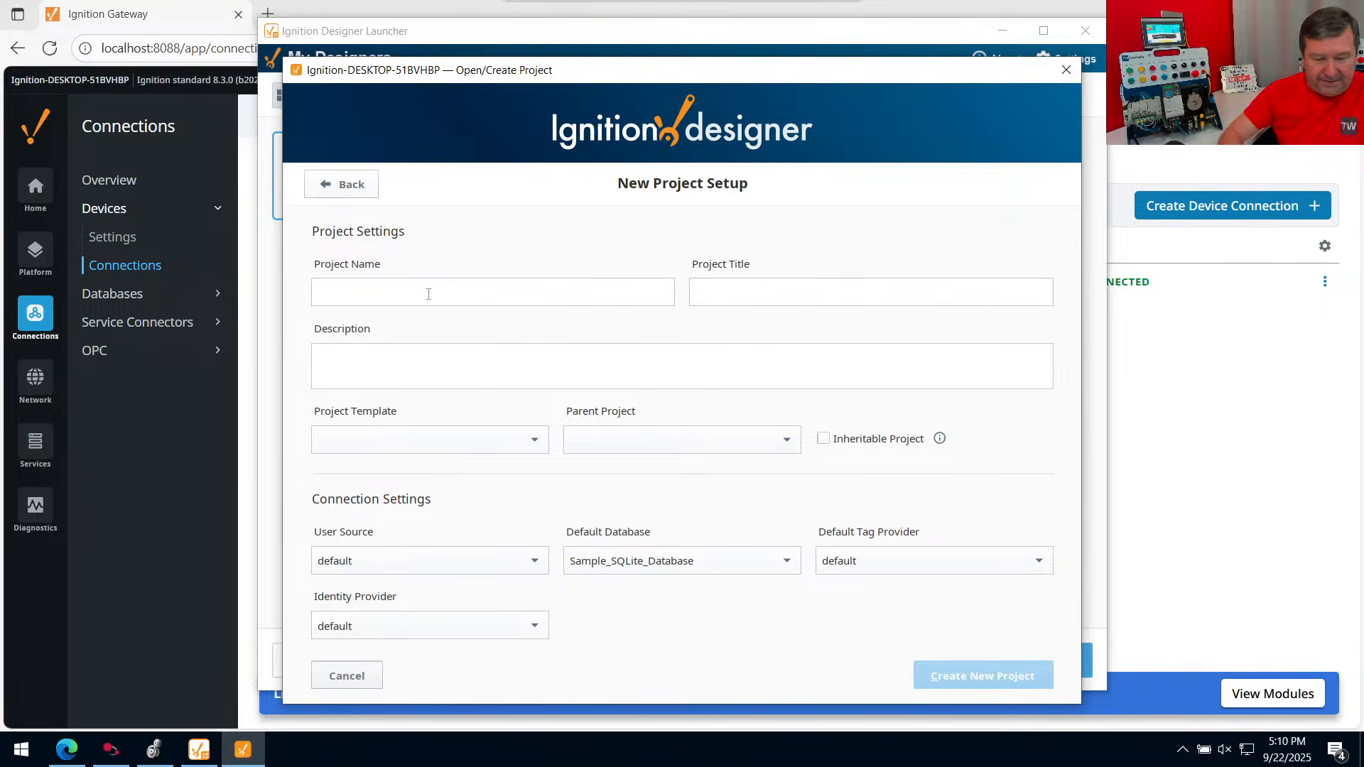
pyautogui.click(428, 294)
pyautogui.write('HMI_Conversion')
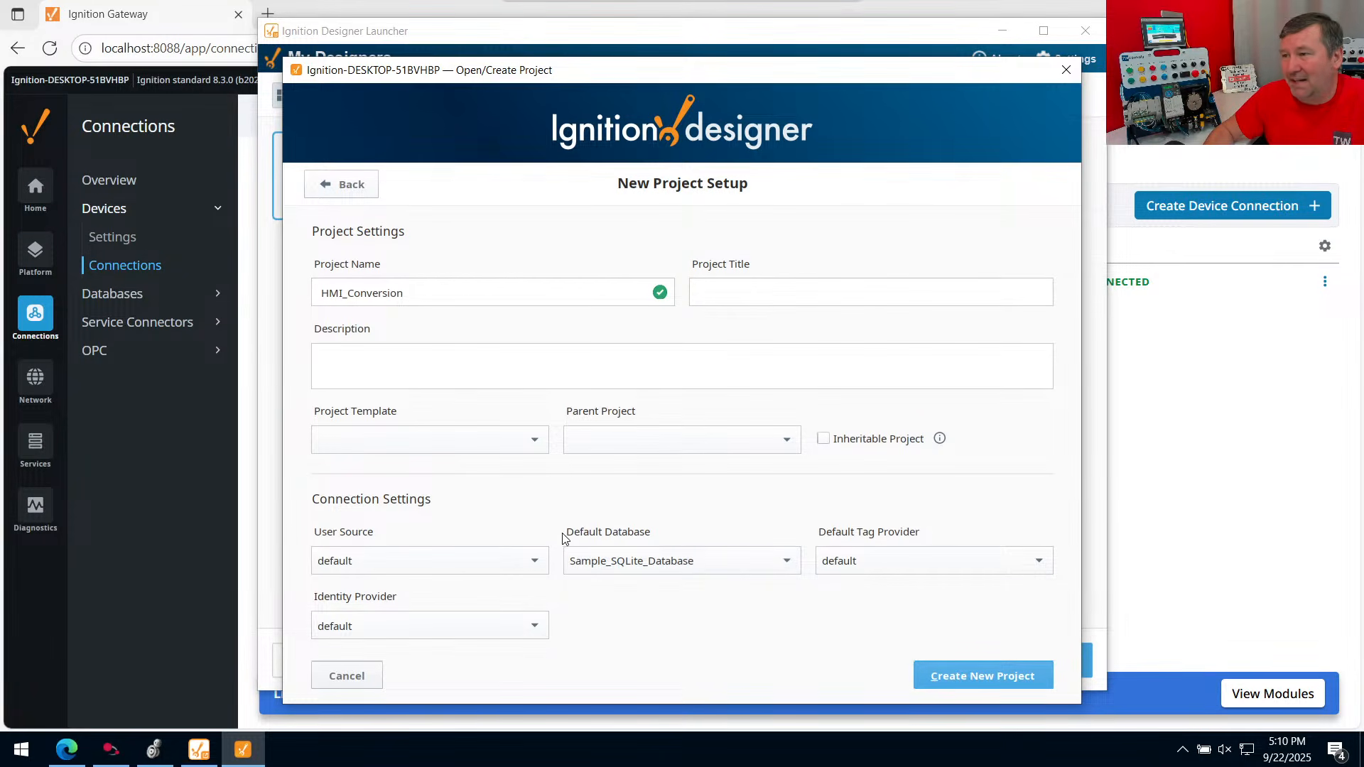
pyautogui.click(787, 559)
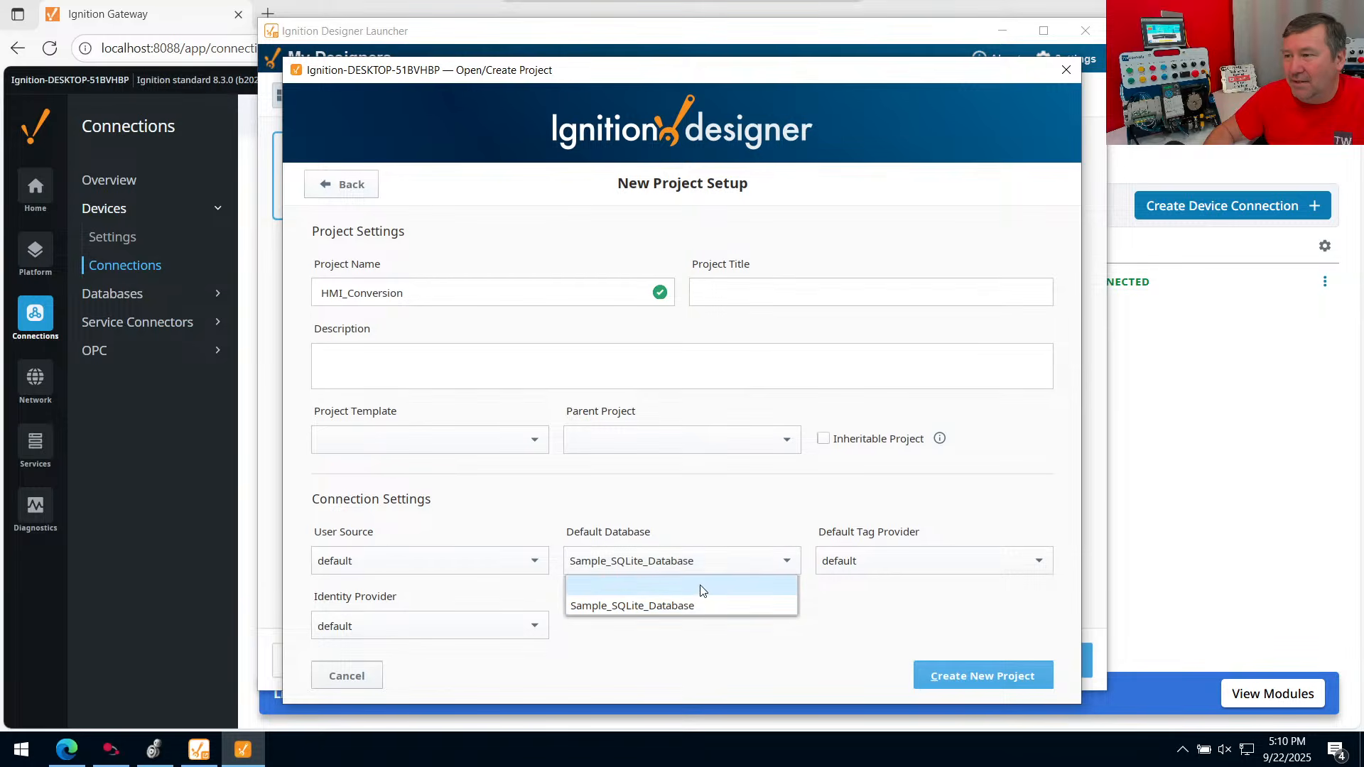
pyautogui.click(609, 530)
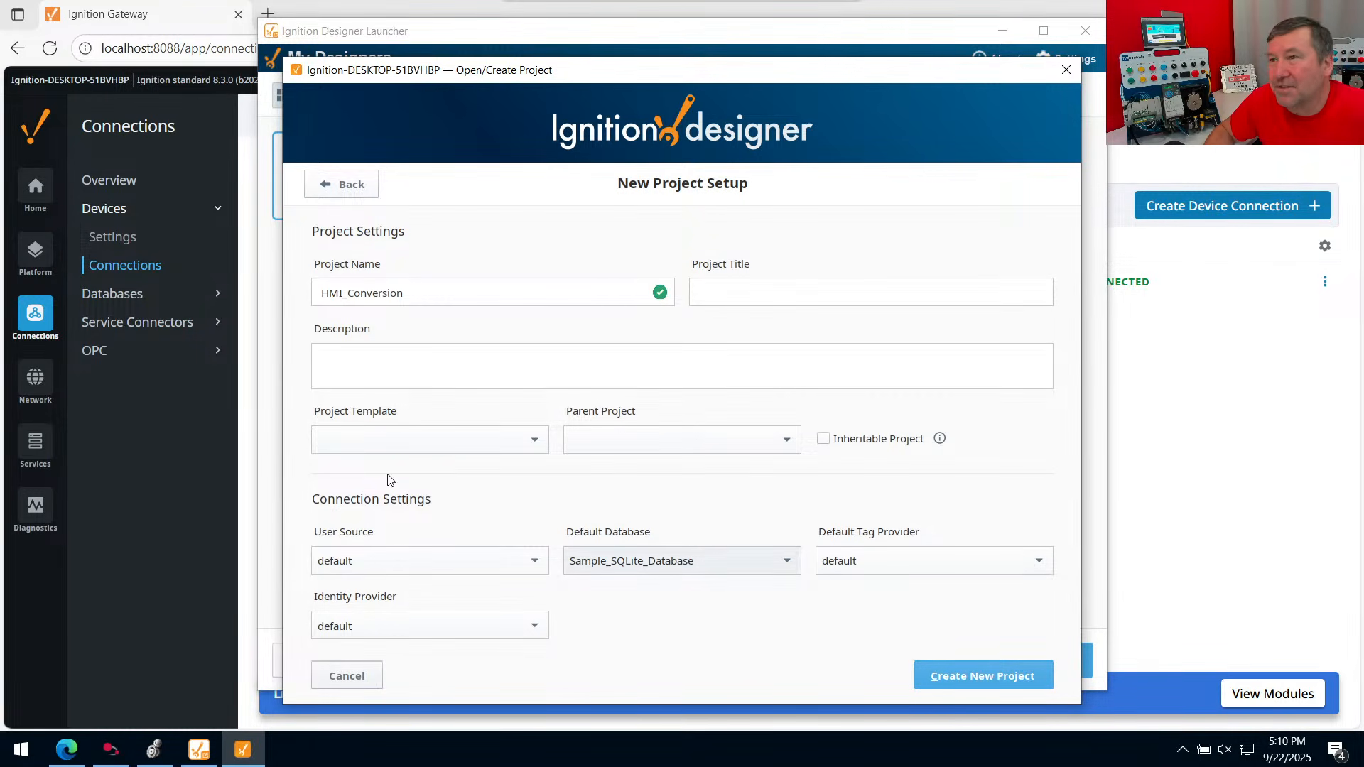
pyautogui.click(1024, 683)
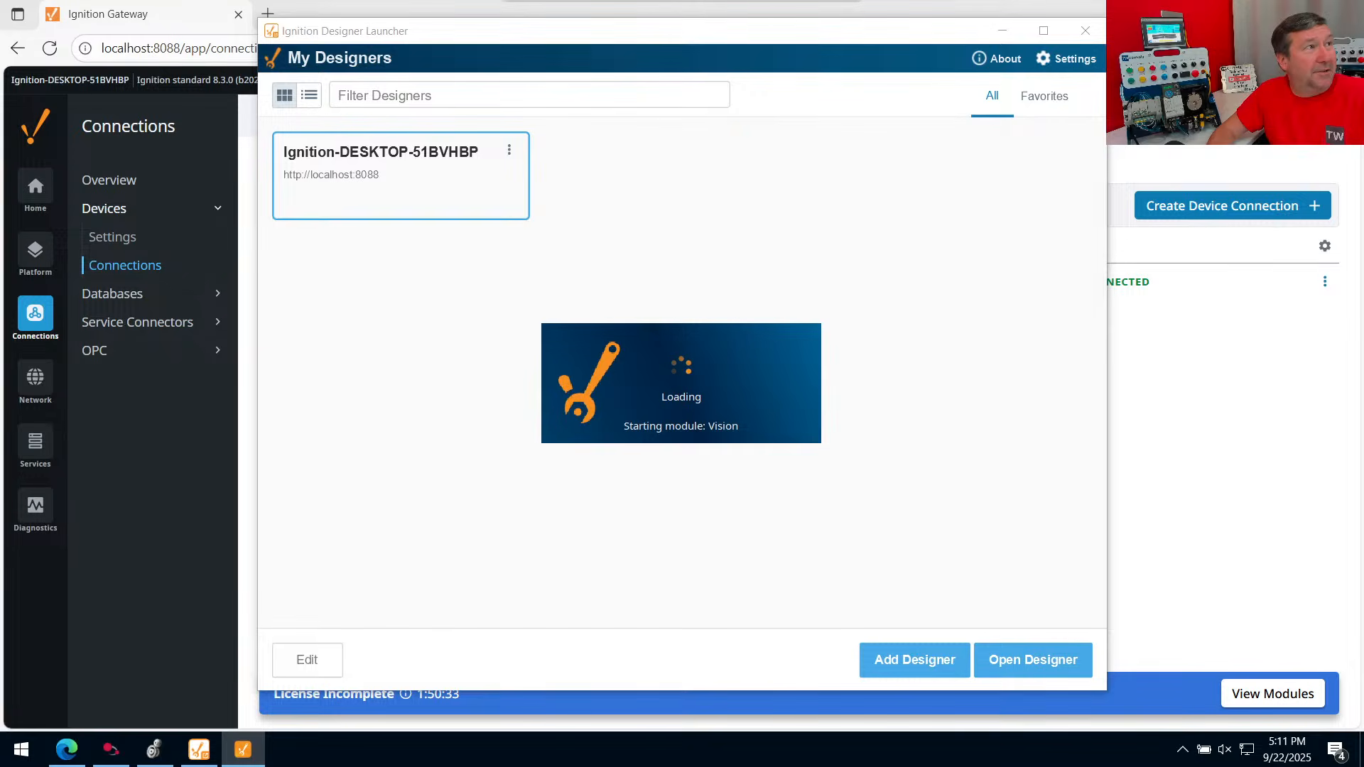
# Look at the project's Perspective workspace and return to the Vision workspace
pyautogui.moveTo(35, 505)
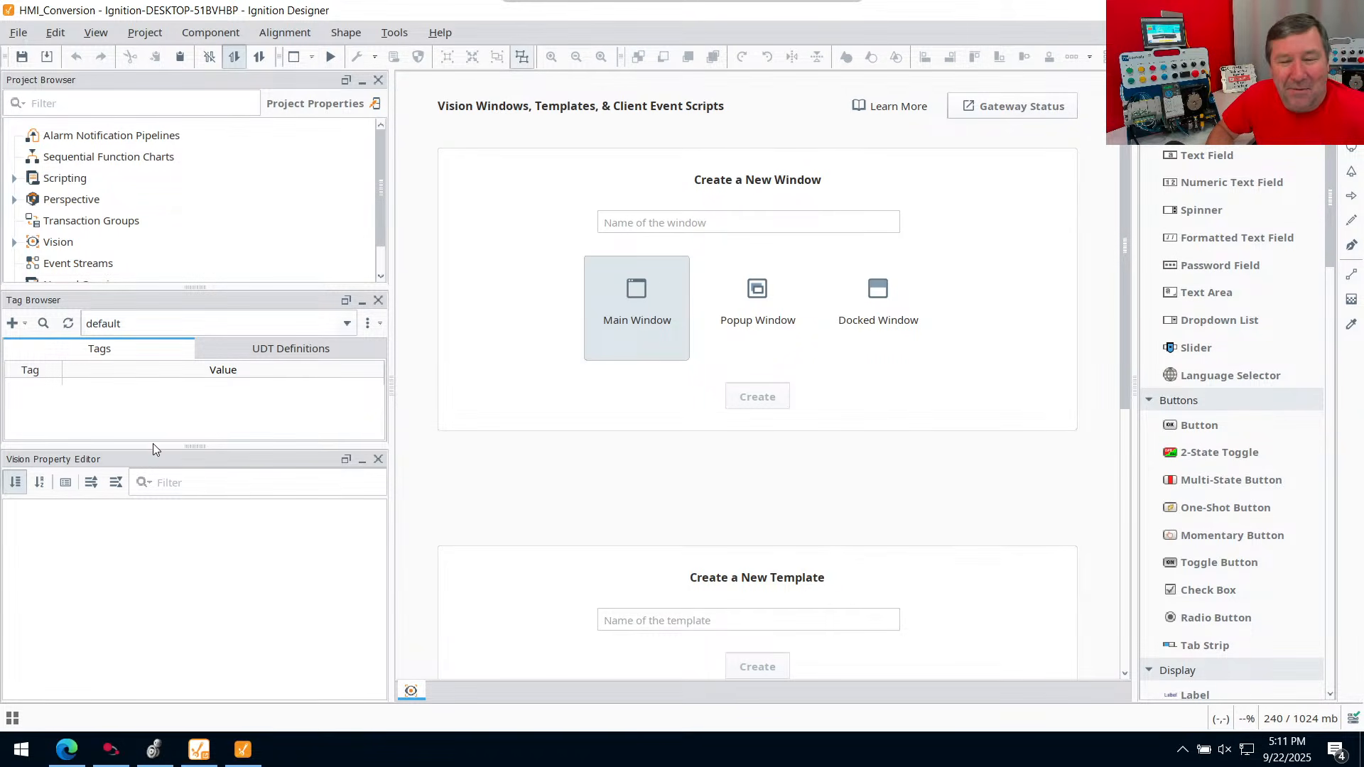
pyautogui.click(70, 200)
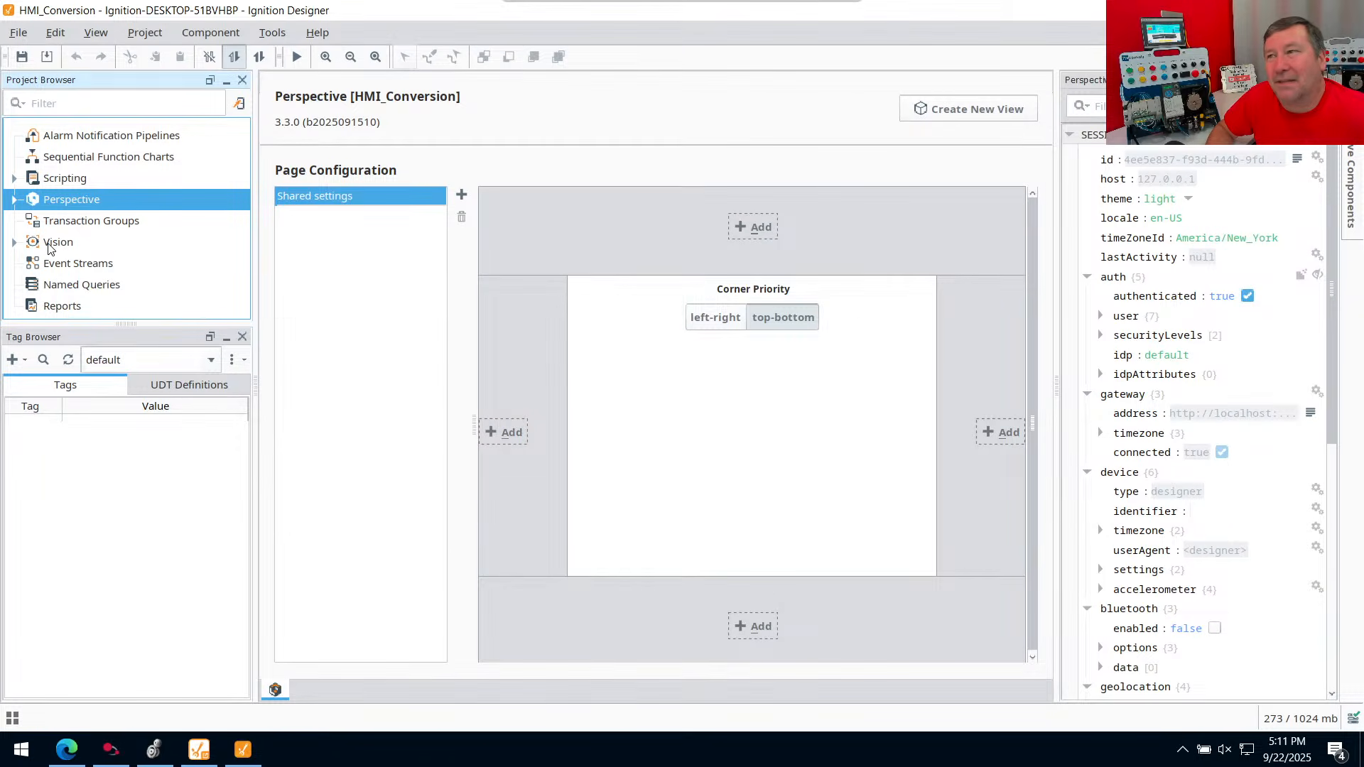
pyautogui.click(51, 243)
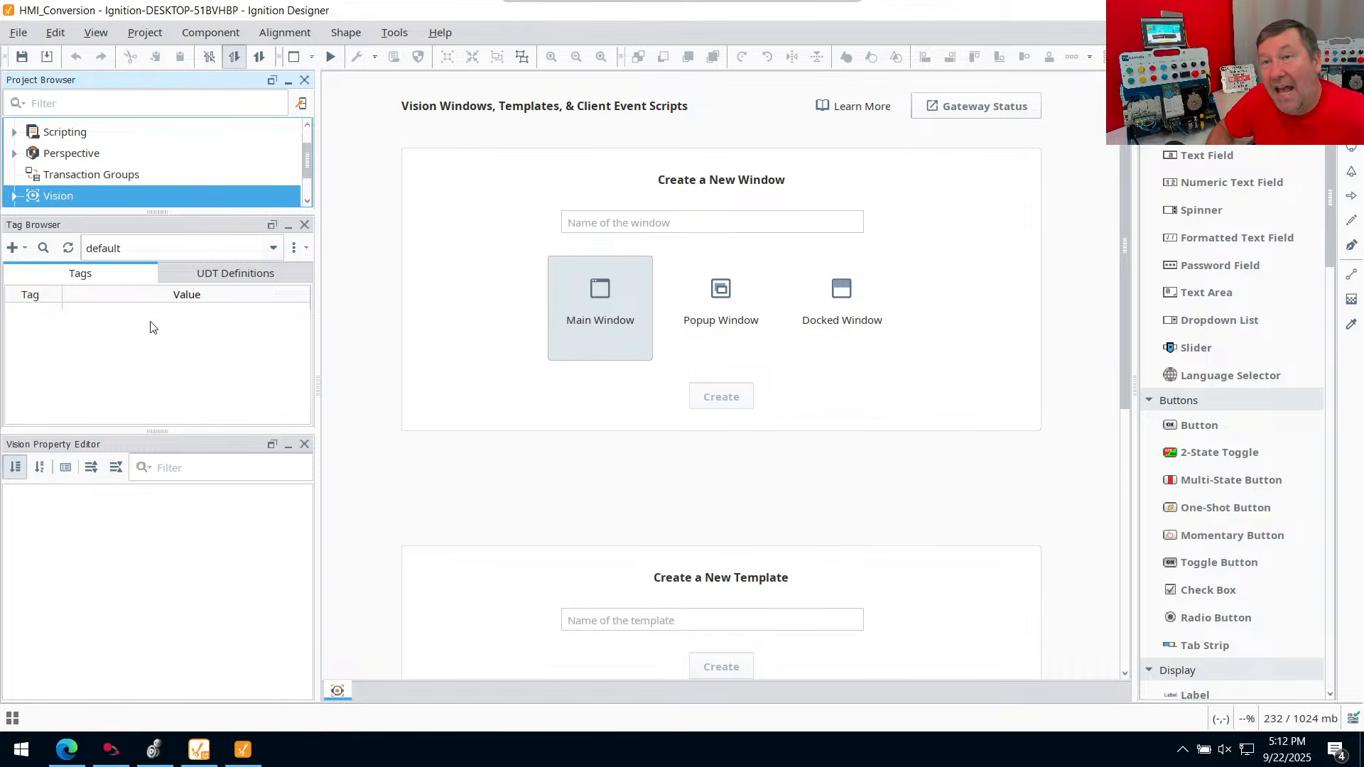
# Browse the connected devices for the default tag provider and list the Micro800's Controller:Global tags
pyautogui.click(17, 250)
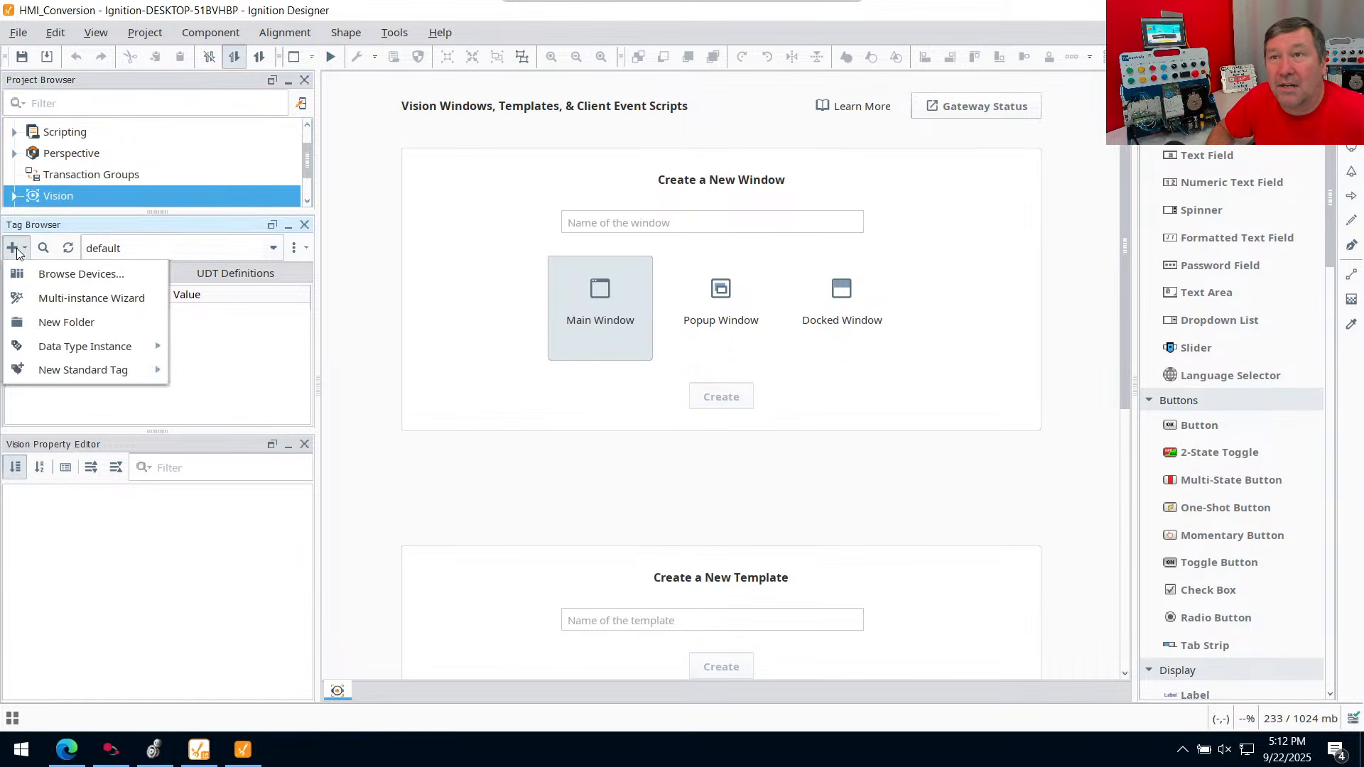
pyautogui.click(70, 276)
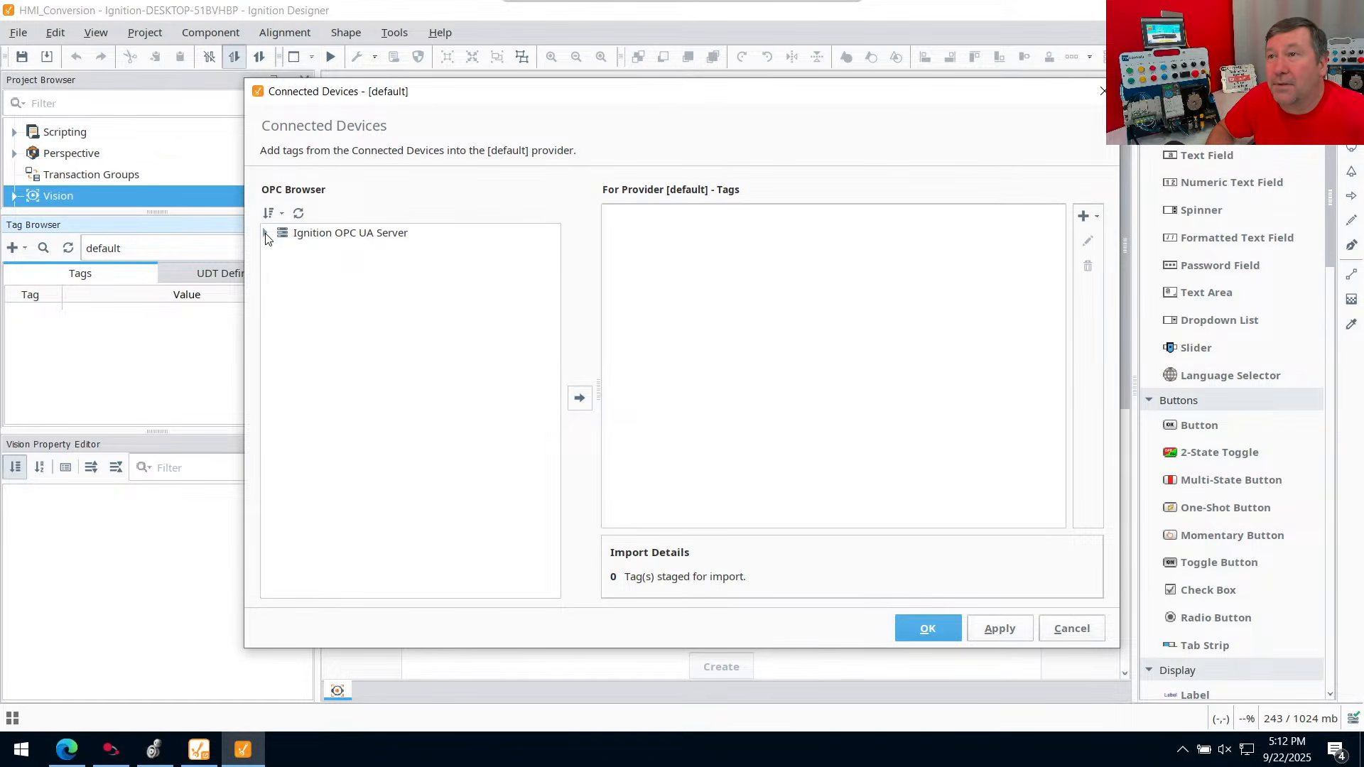
pyautogui.click(266, 233)
pyautogui.click(280, 248)
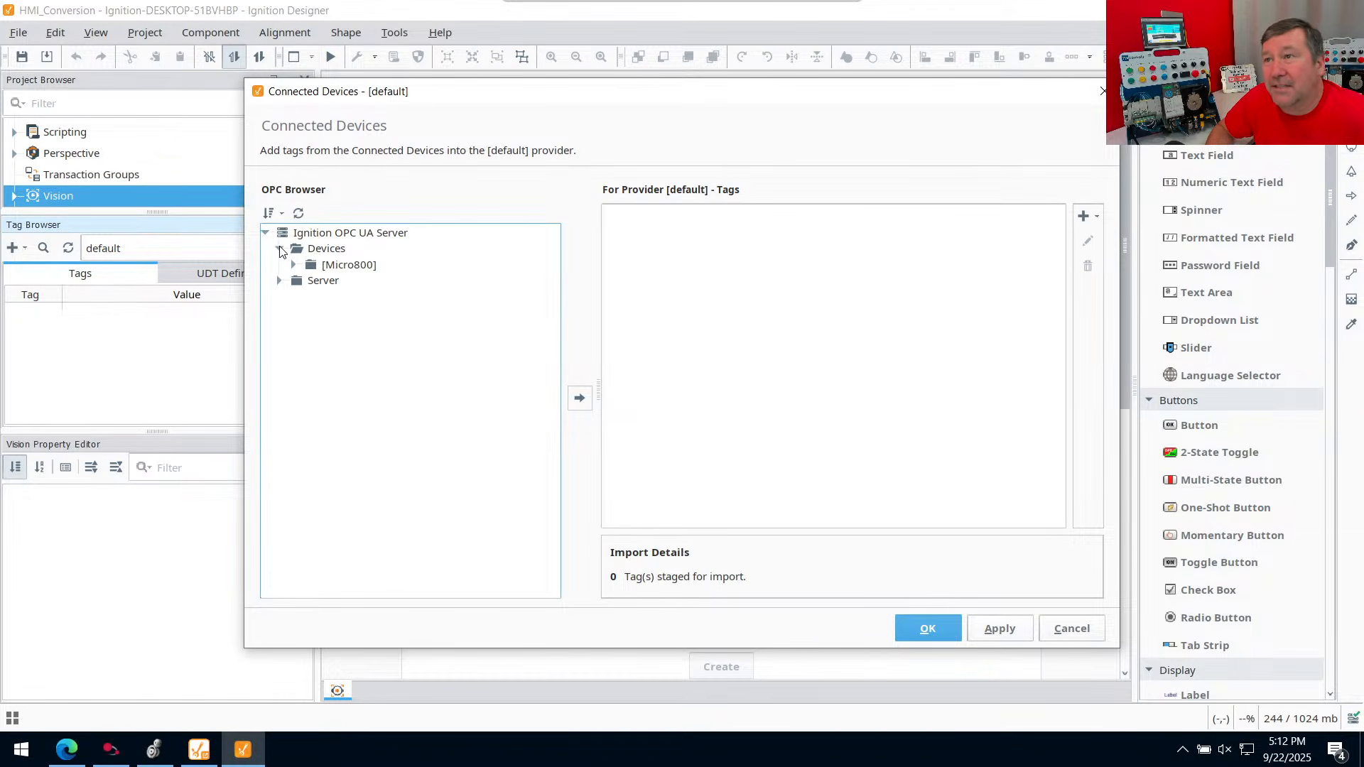
pyautogui.click(293, 265)
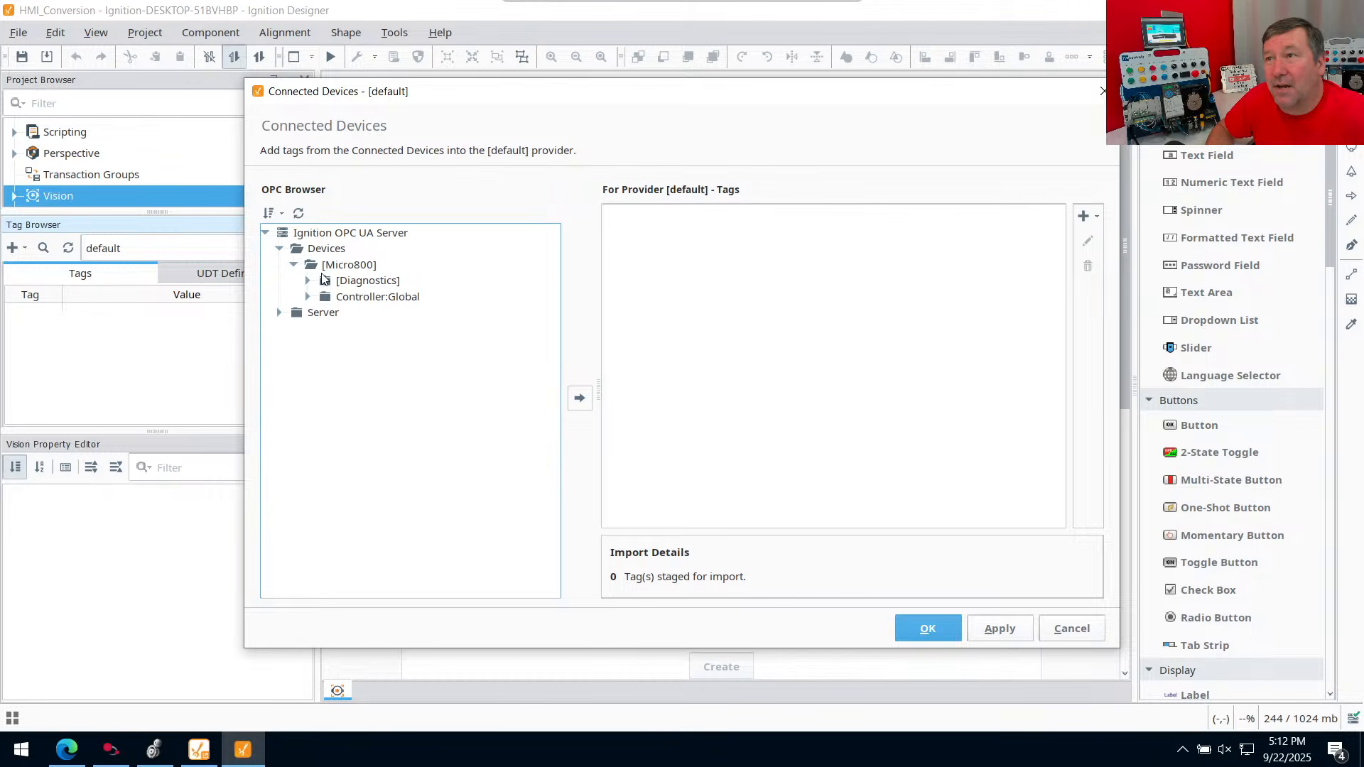
pyautogui.click(370, 297)
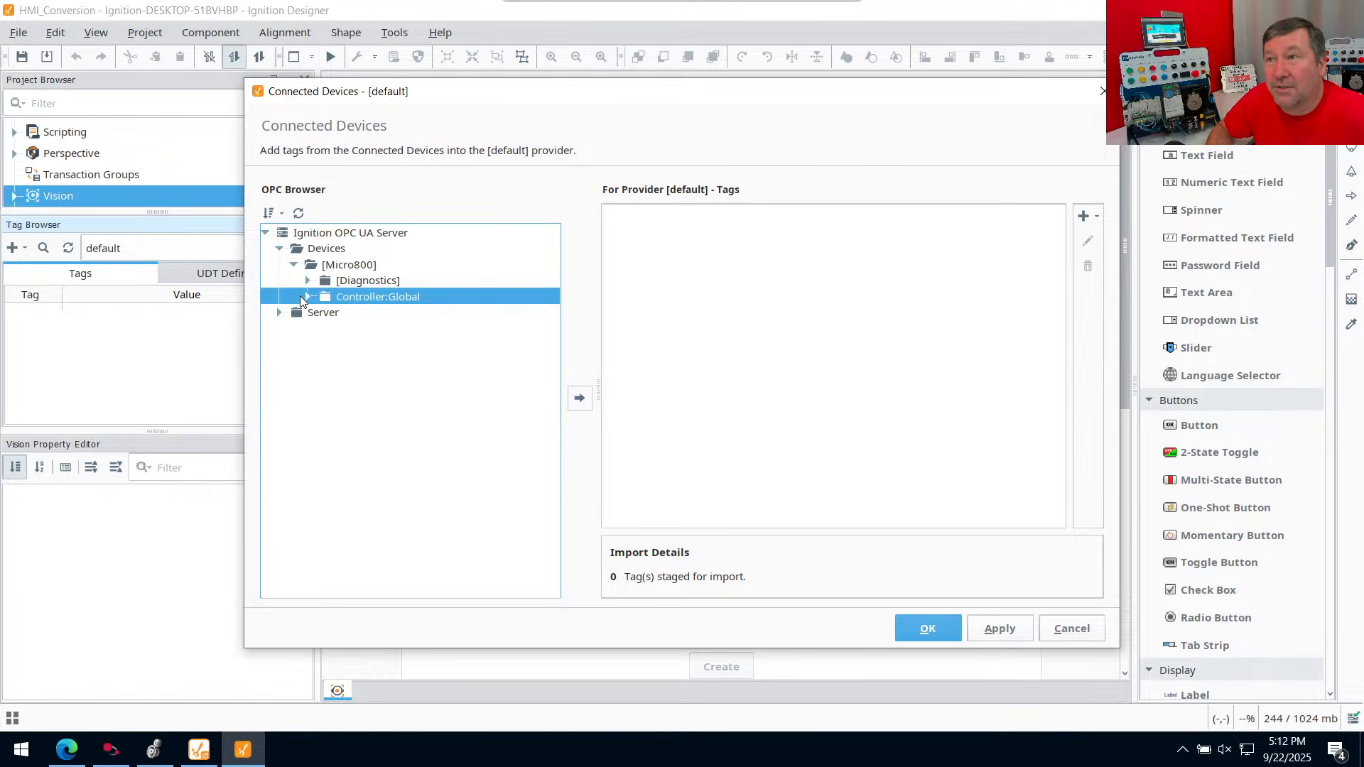
pyautogui.click(309, 297)
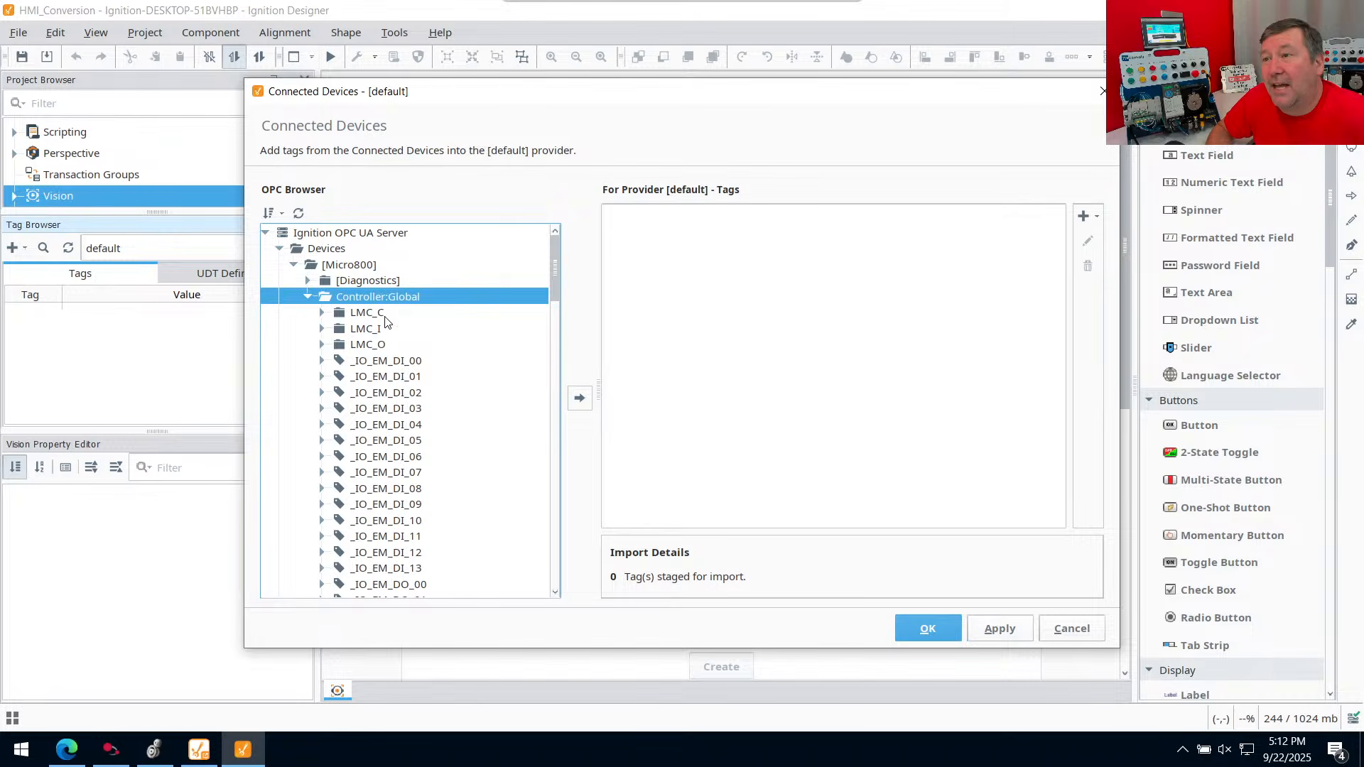
pyautogui.scroll(-10, 387, 322)
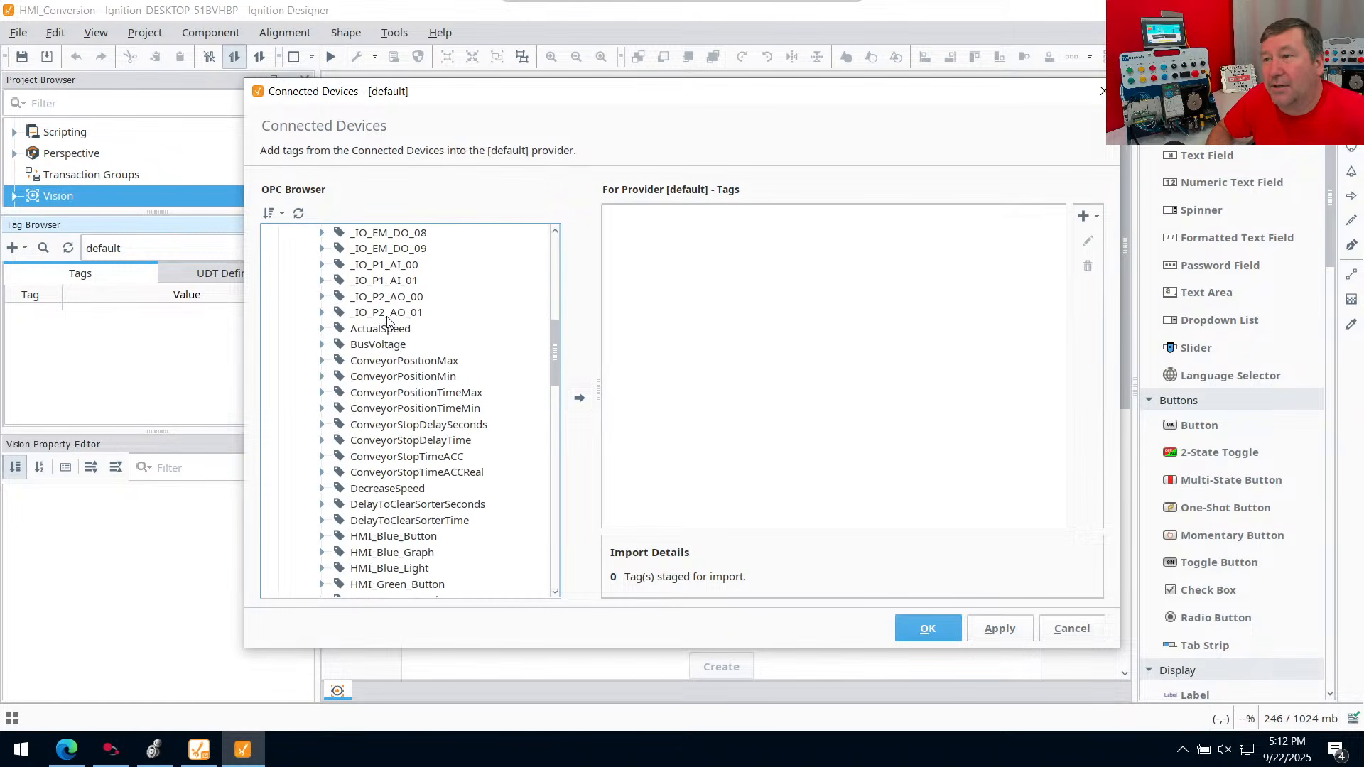
pyautogui.scroll(-1, 387, 321)
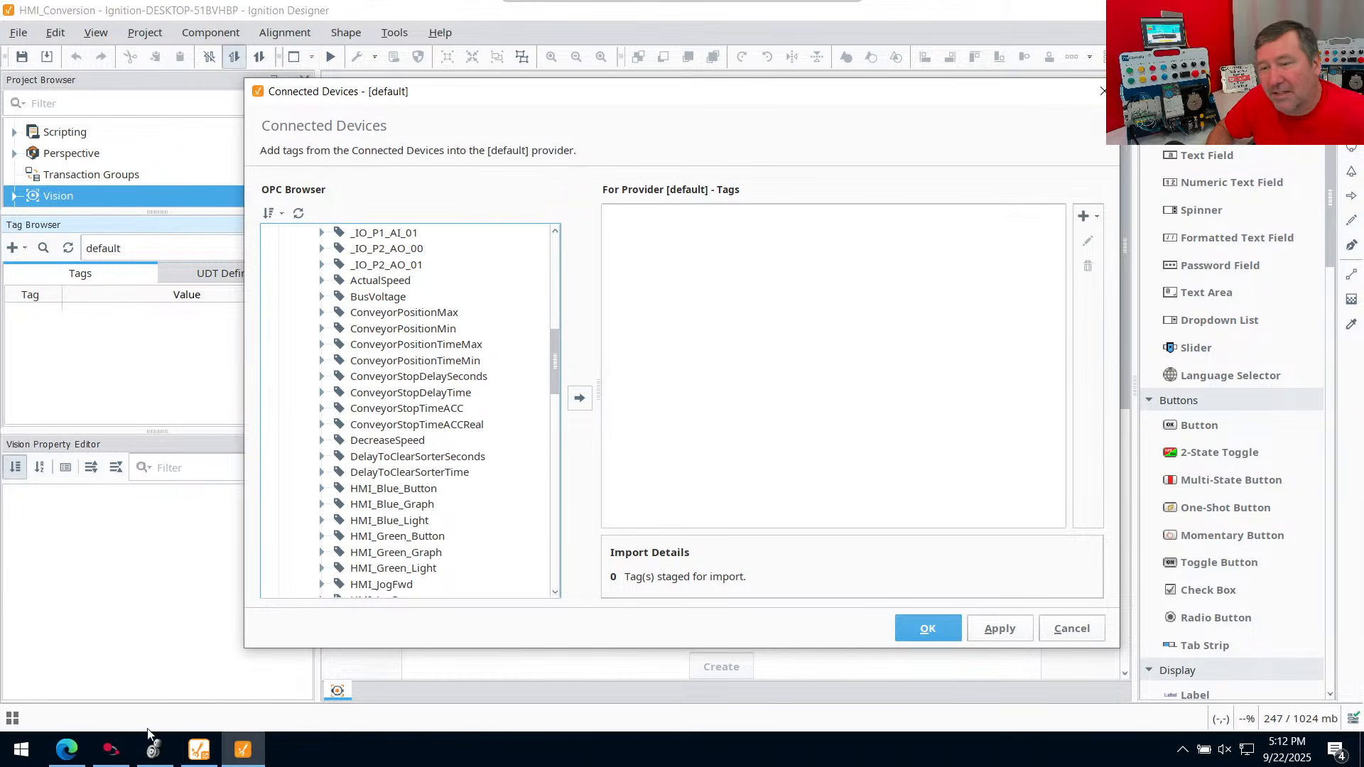
# Switch to Connected Components Workbench, open the PV800_App1 tags and sort them by tag name from A to Z
pyautogui.click(110, 749)
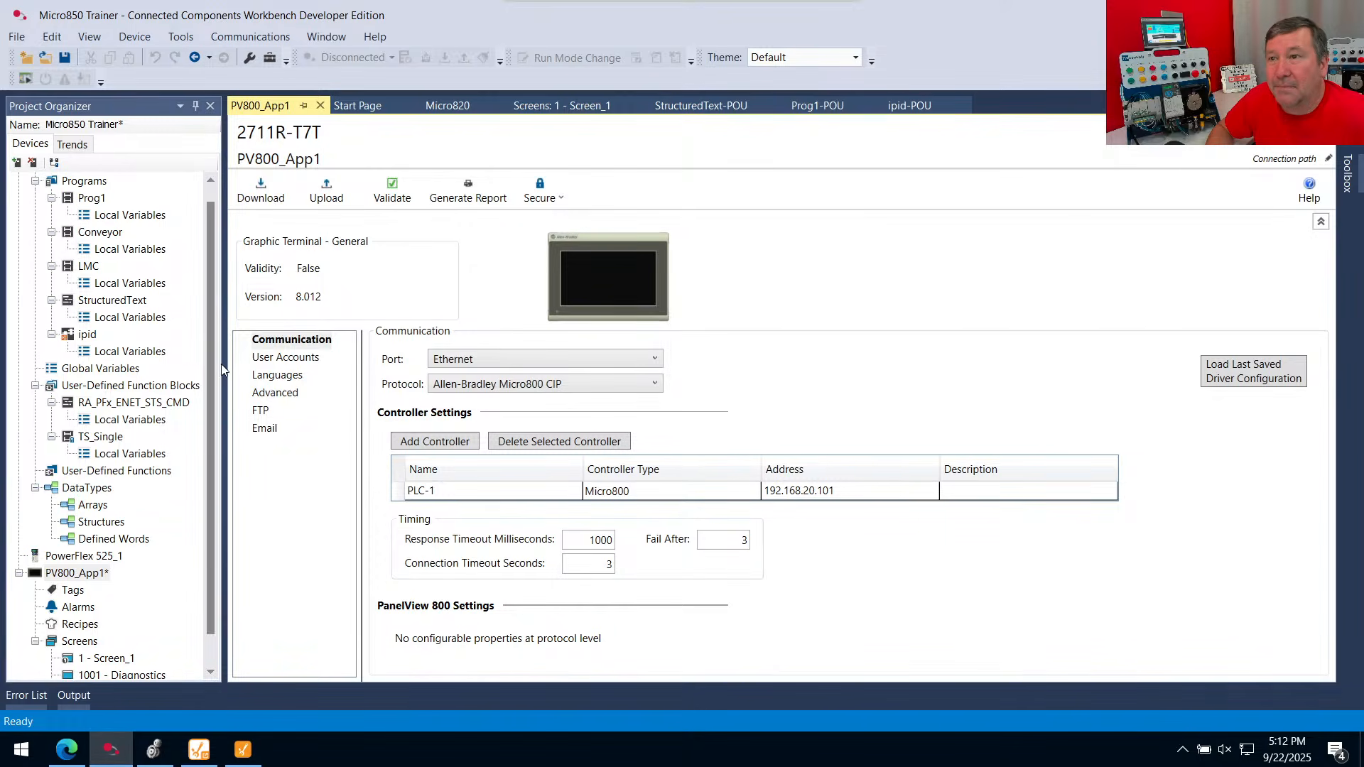
pyautogui.doubleClick(75, 591)
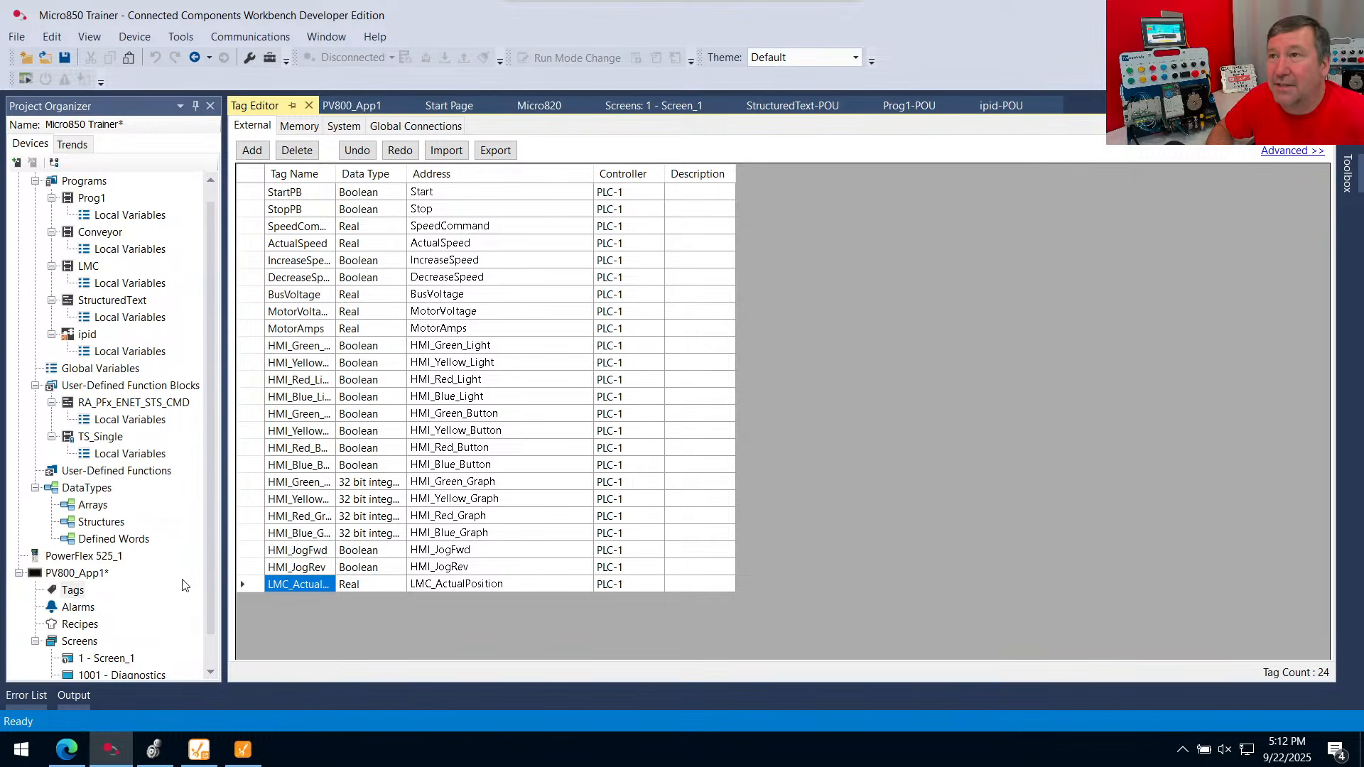
pyautogui.click(295, 174)
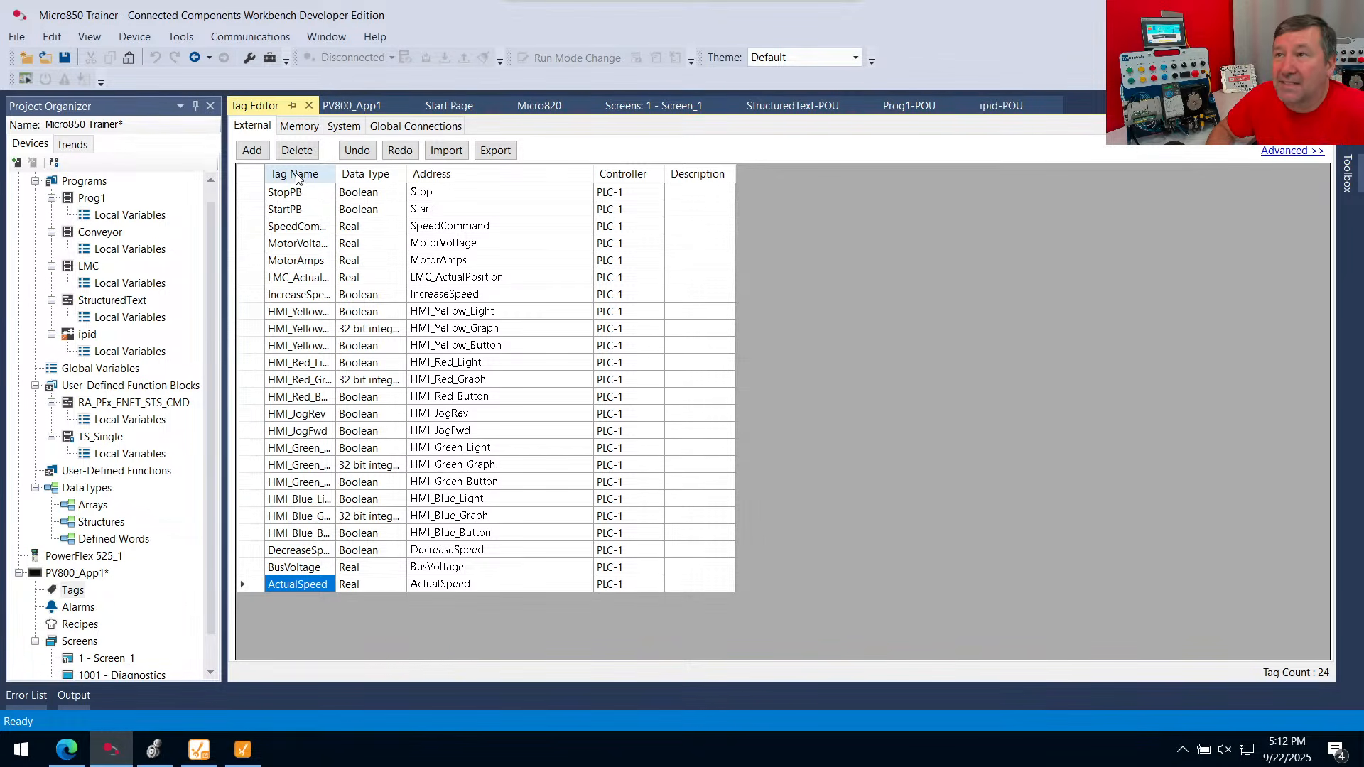
pyautogui.click(299, 175)
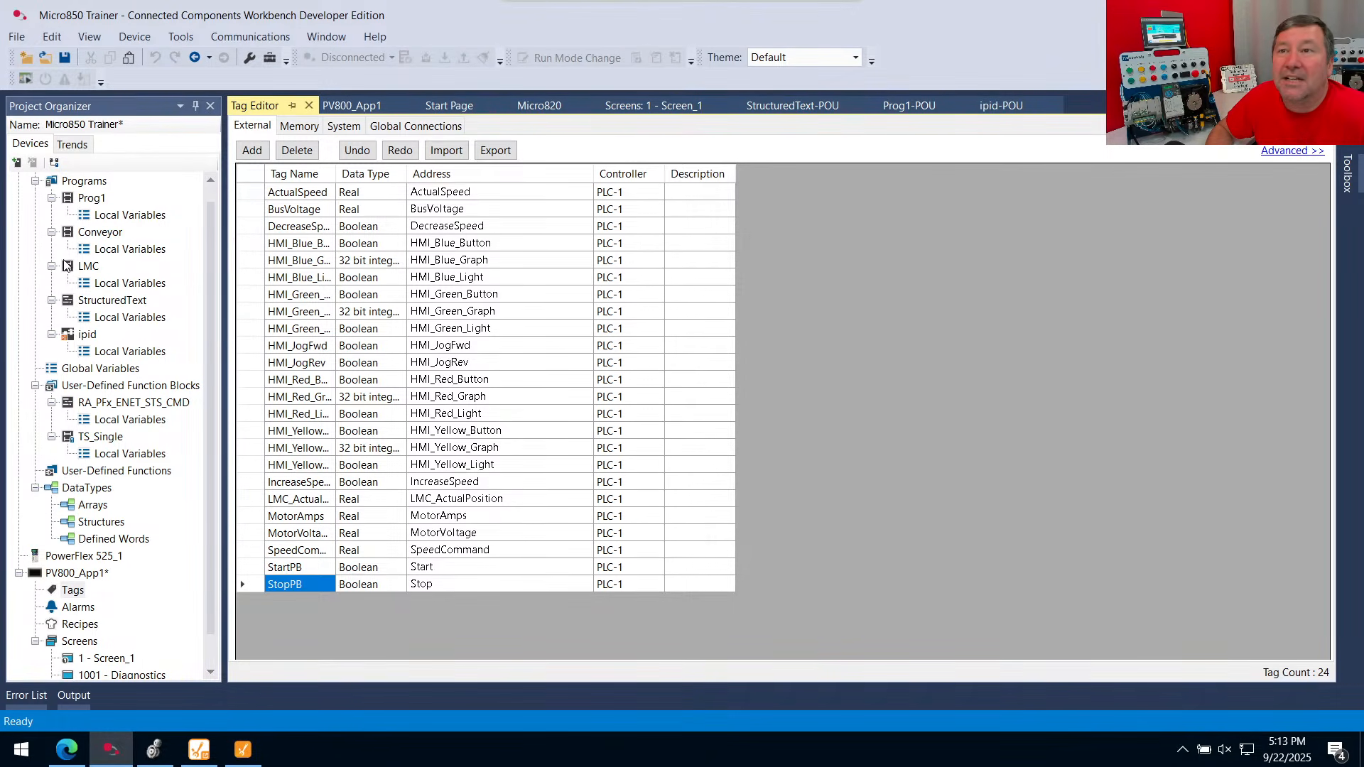
# Switch back to Ignition Designer and import the Micro800's Start and Stop tags into the default tag provider
pyautogui.click(243, 750)
pyautogui.scroll(-15, 403, 424)
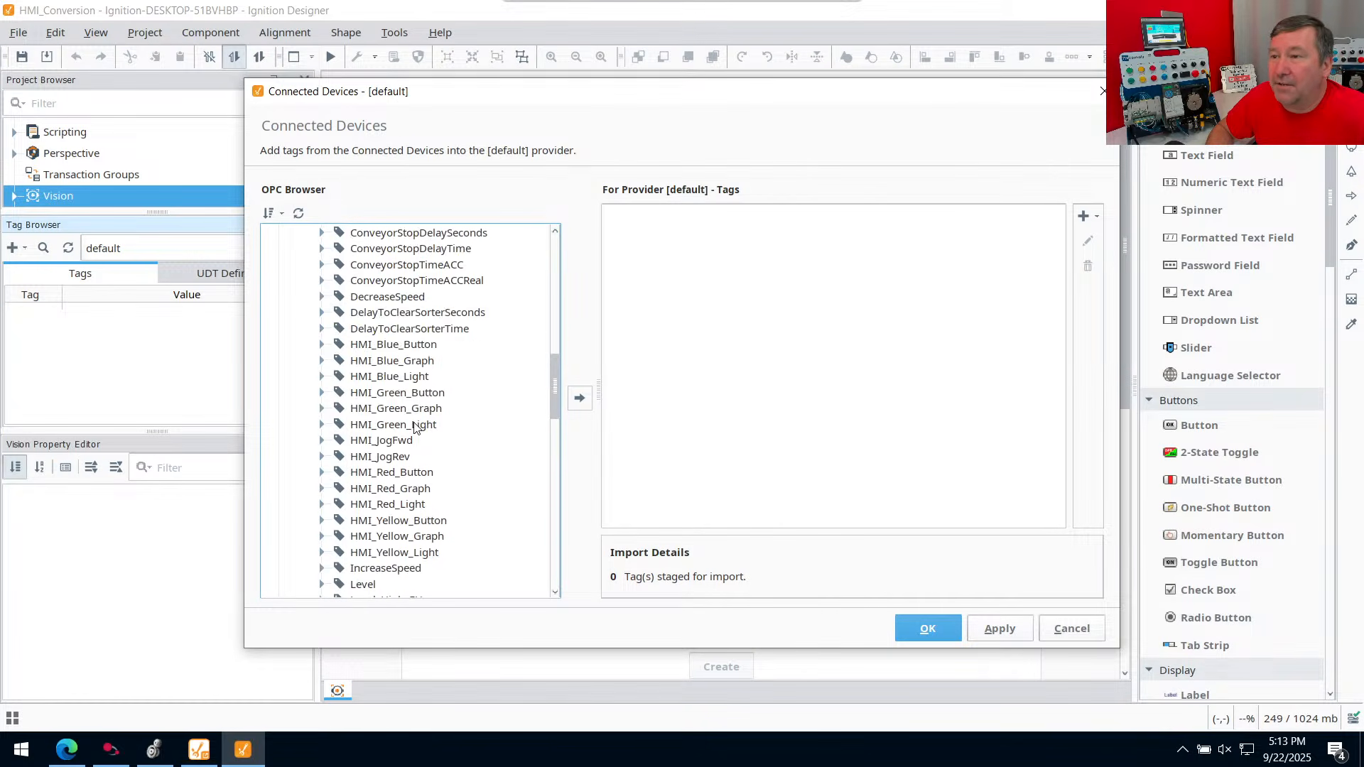
pyautogui.scroll(-4, 417, 425)
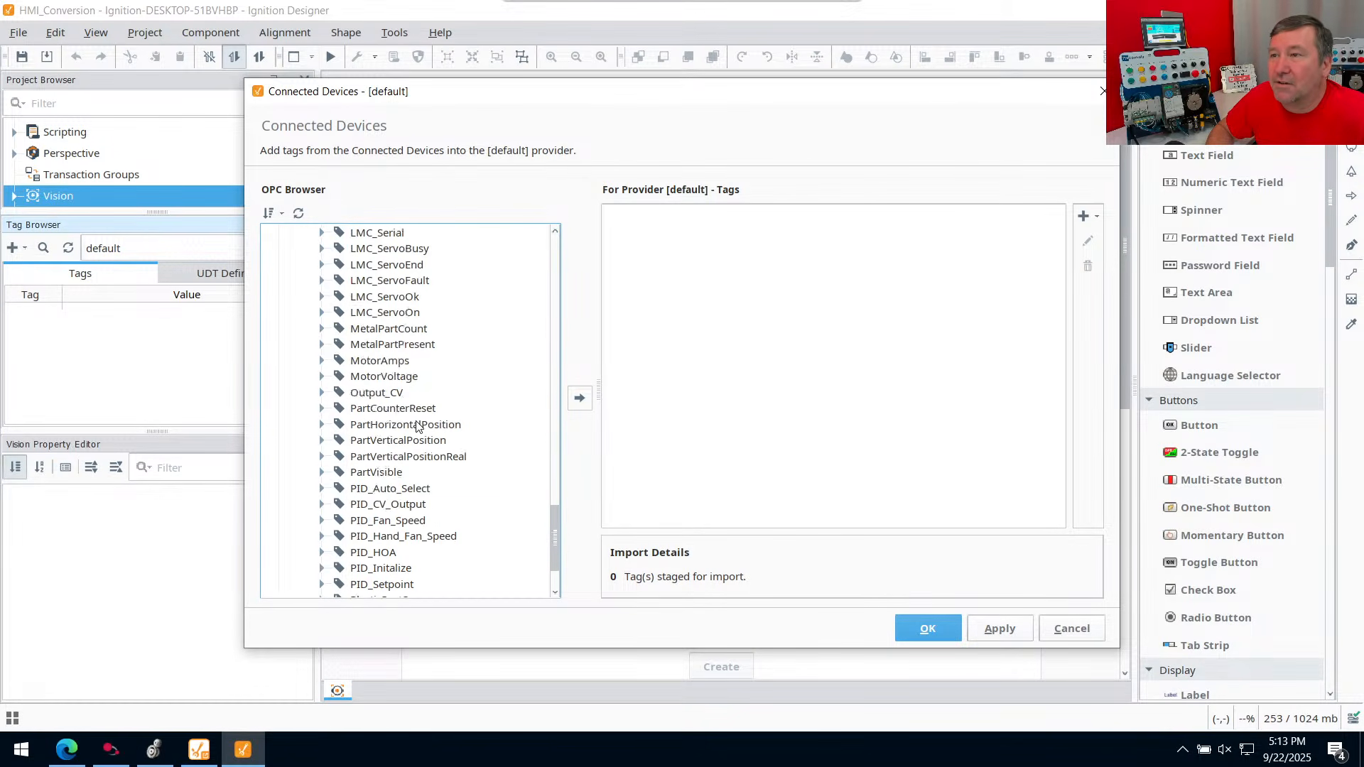
pyautogui.click(366, 561)
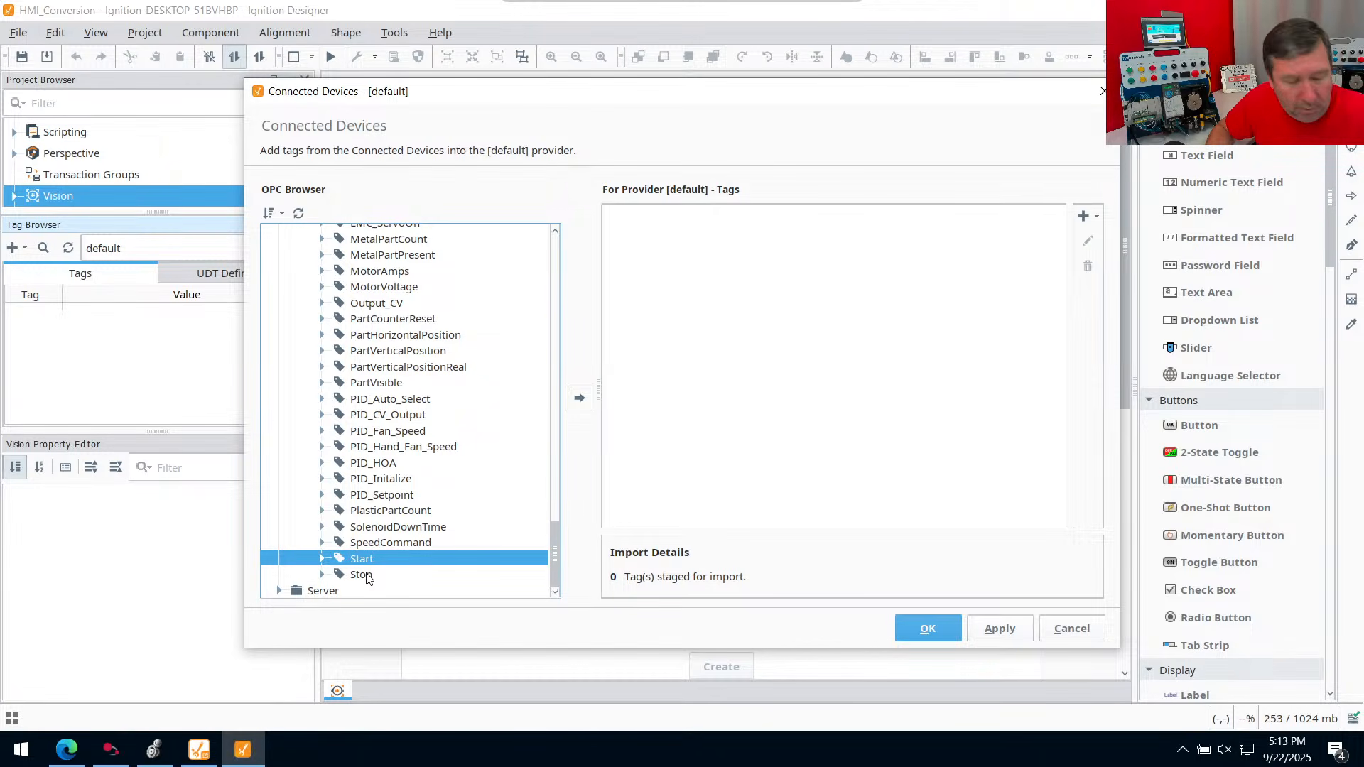
pyautogui.keyDown('shift'); pyautogui.click(371, 577); pyautogui.keyUp('shift')
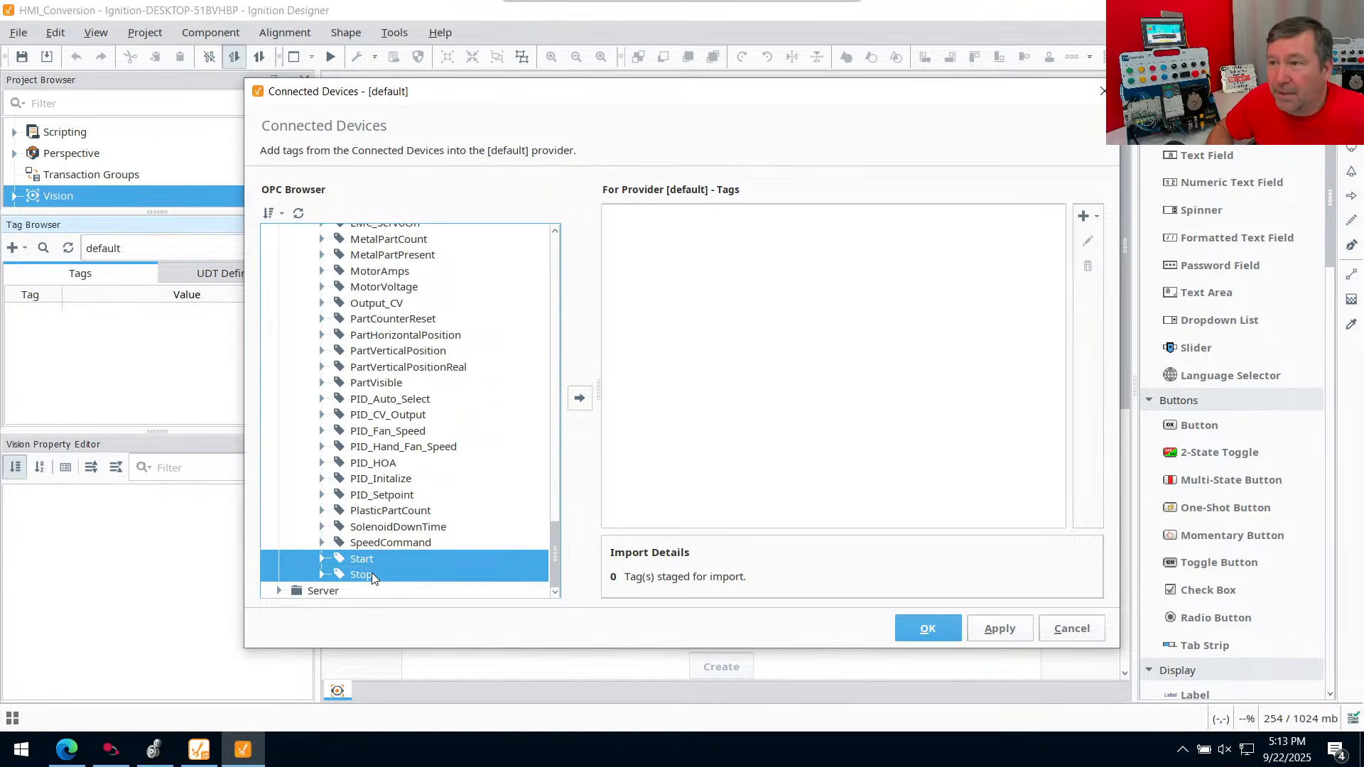
pyautogui.click(580, 398)
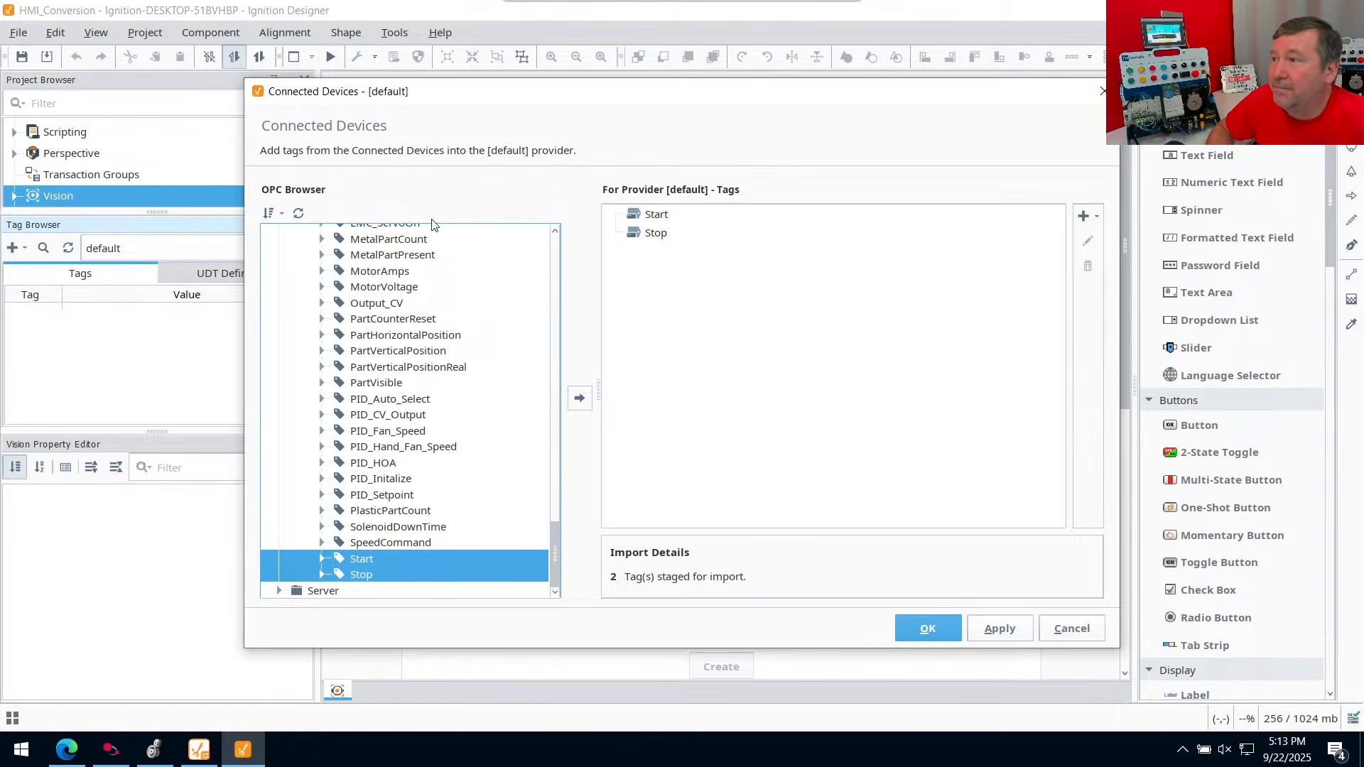
pyautogui.click(927, 629)
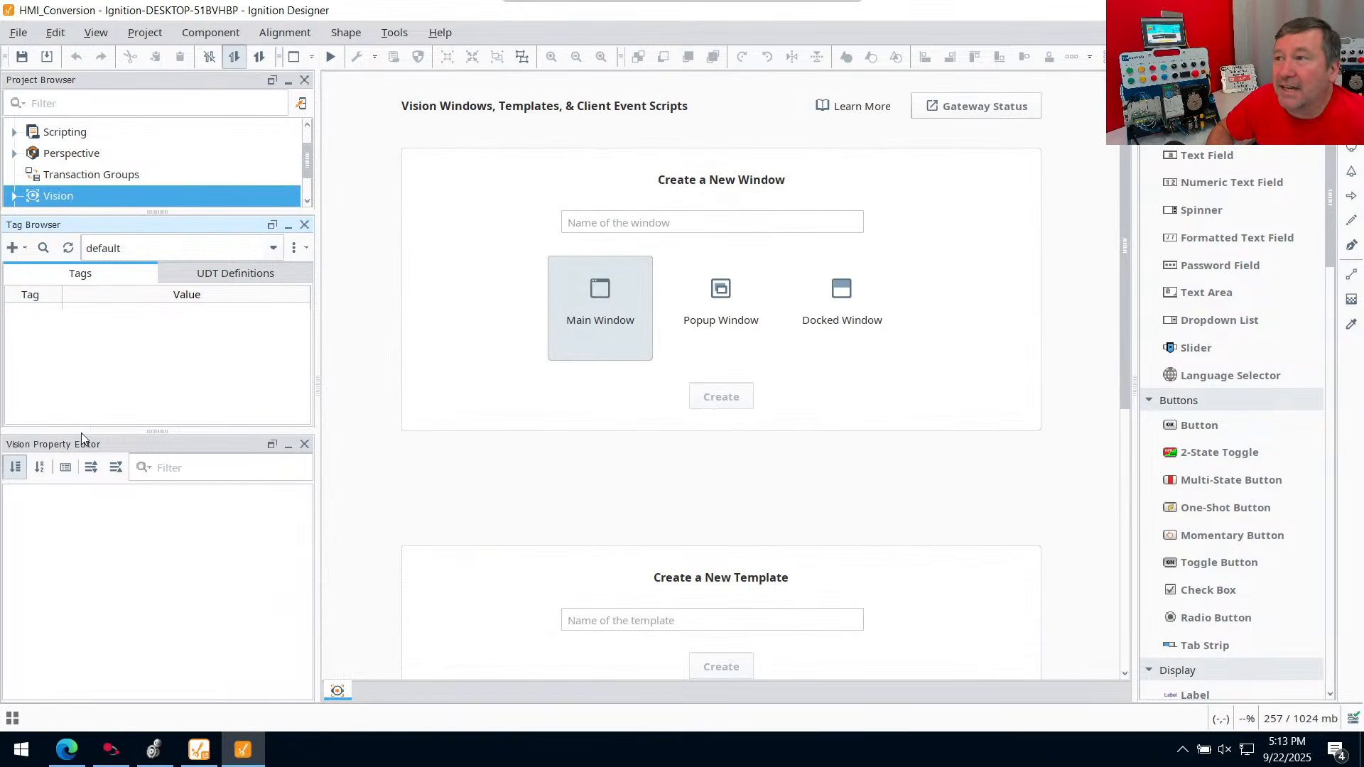
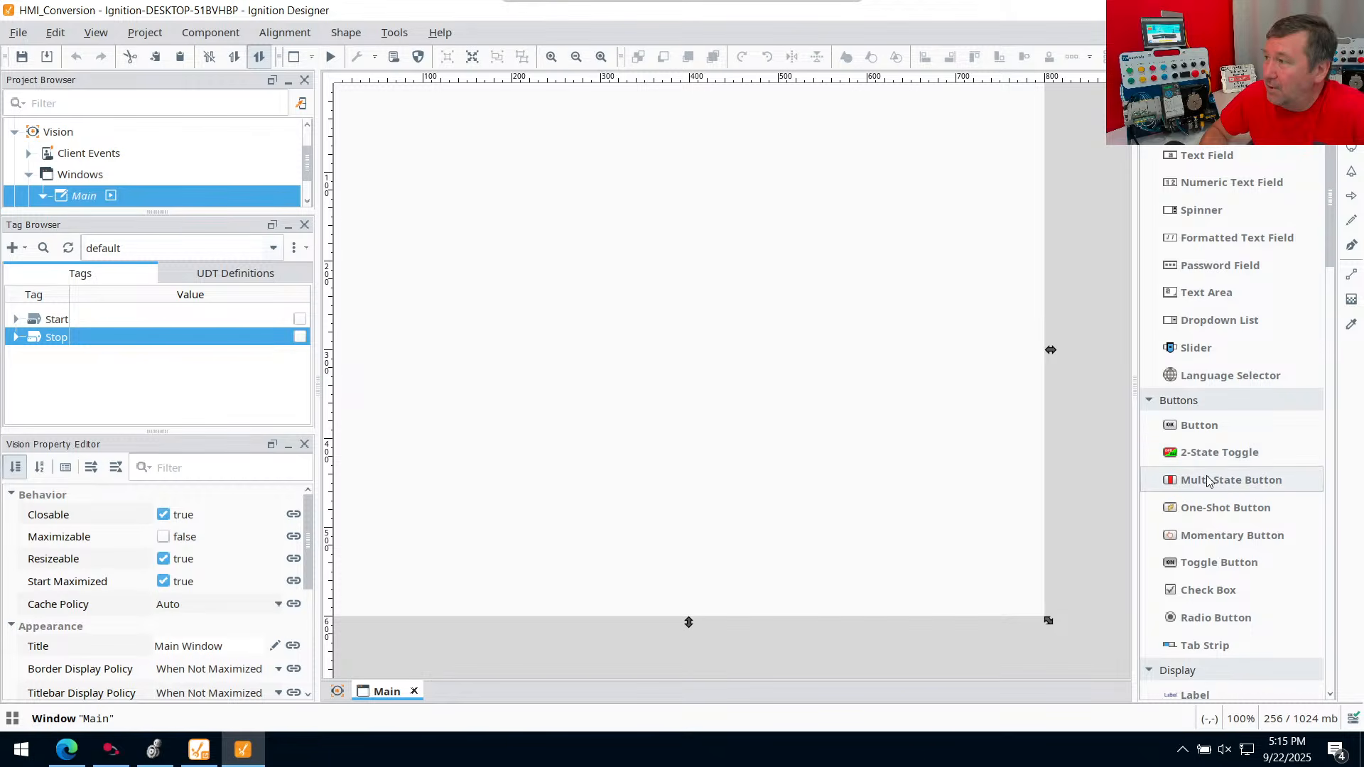
# Place a Momentary Button near the upper-left corner of the Main window, at about (61, 59)
pyautogui.moveTo(1269, 483); pyautogui.dragTo(1229, 476)
pyautogui.moveTo(1242, 538); pyautogui.dragTo(689, 222)
pyautogui.moveTo(389, 134); pyautogui.dragTo(386, 140)
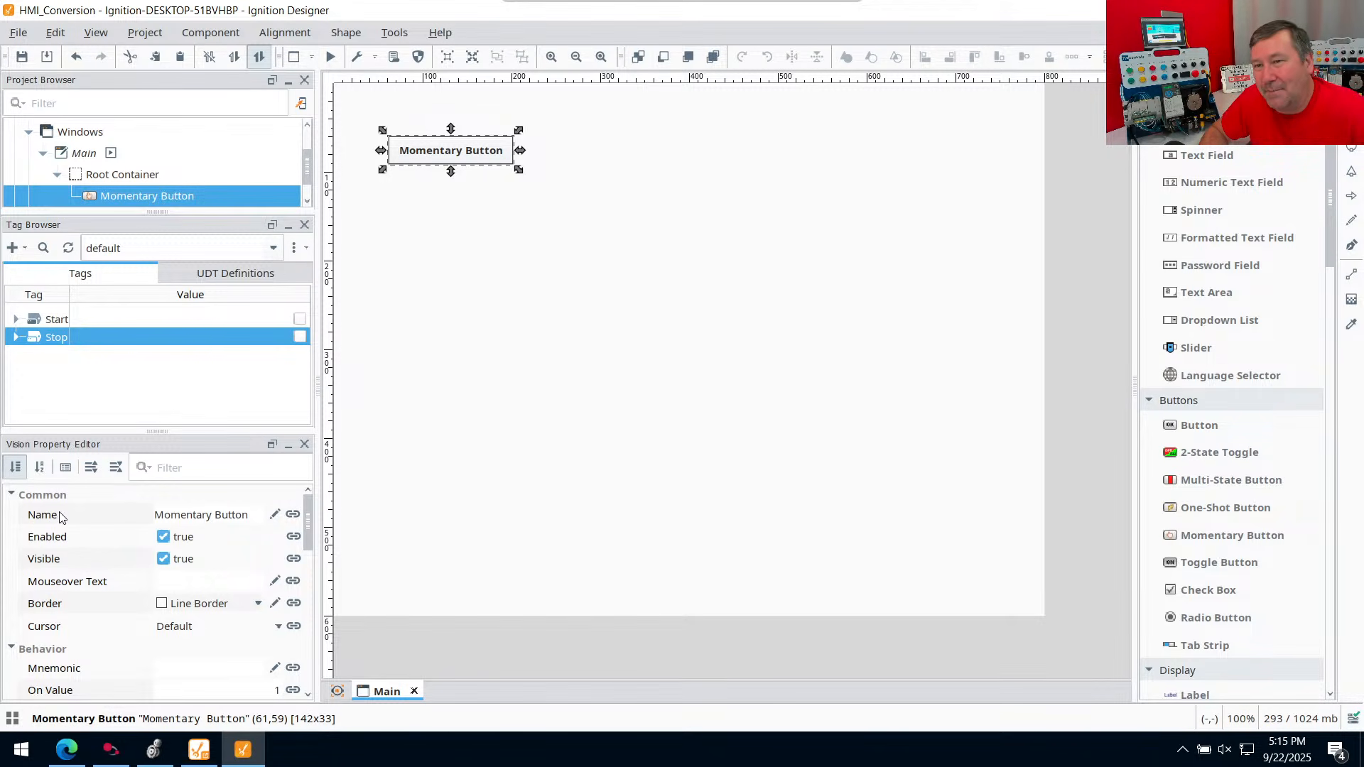
# Look through the momentary button's properties in both categorized and alphabetic order
pyautogui.click(239, 518)
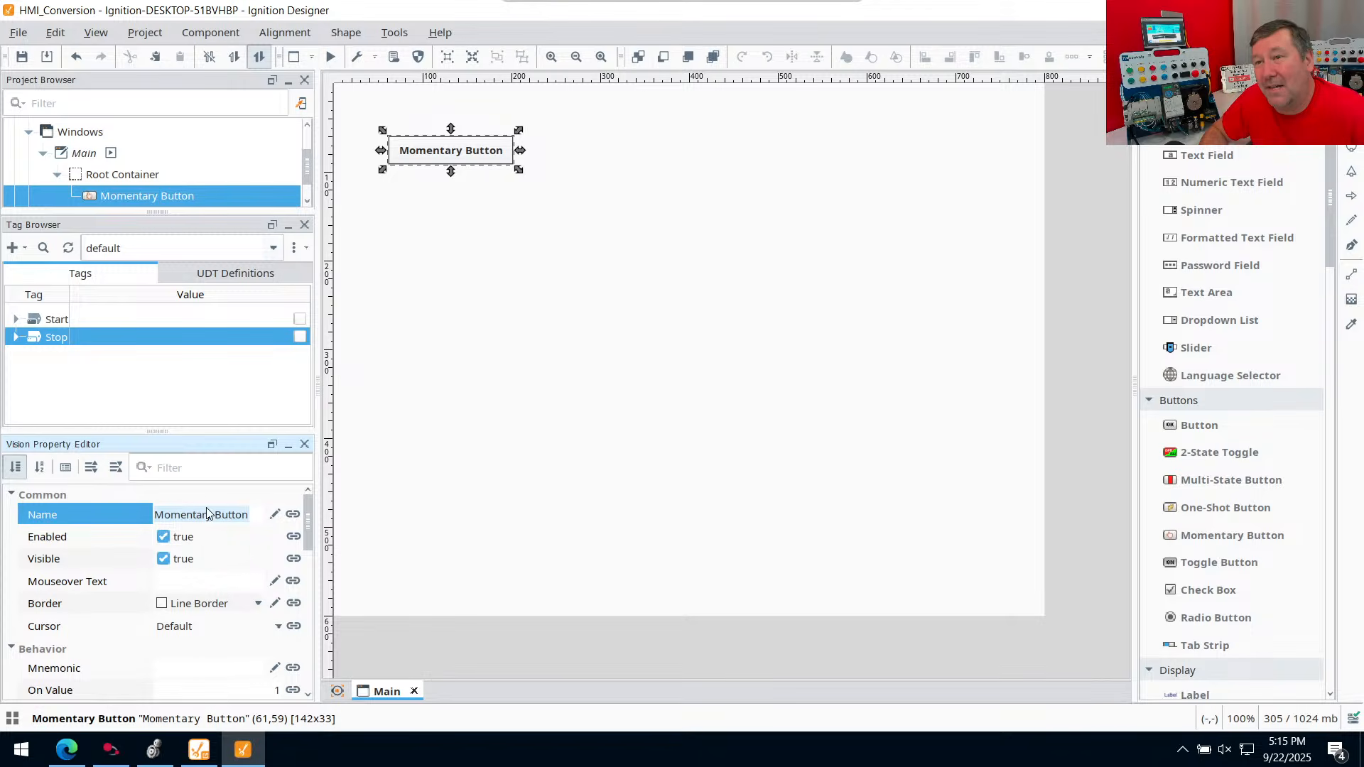
pyautogui.scroll(-4, 107, 518)
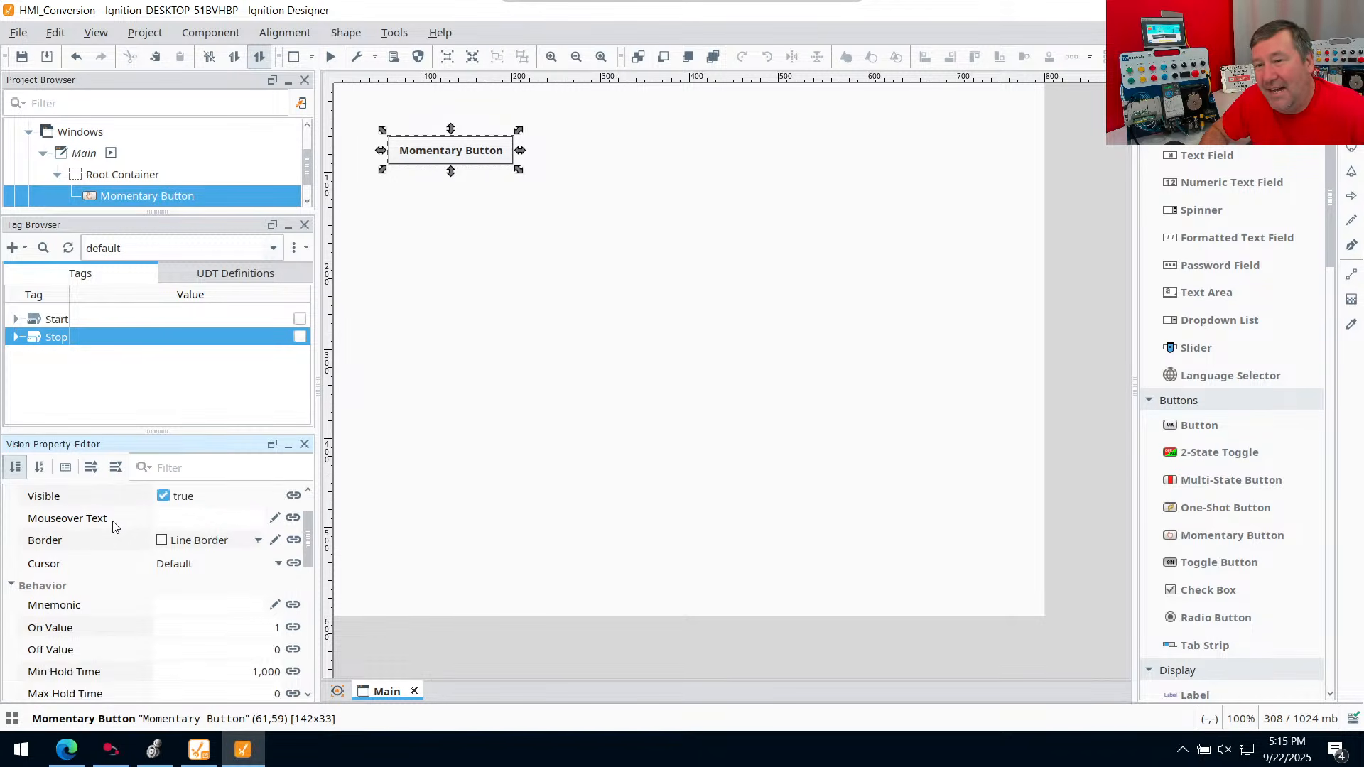
pyautogui.scroll(3, 111, 526)
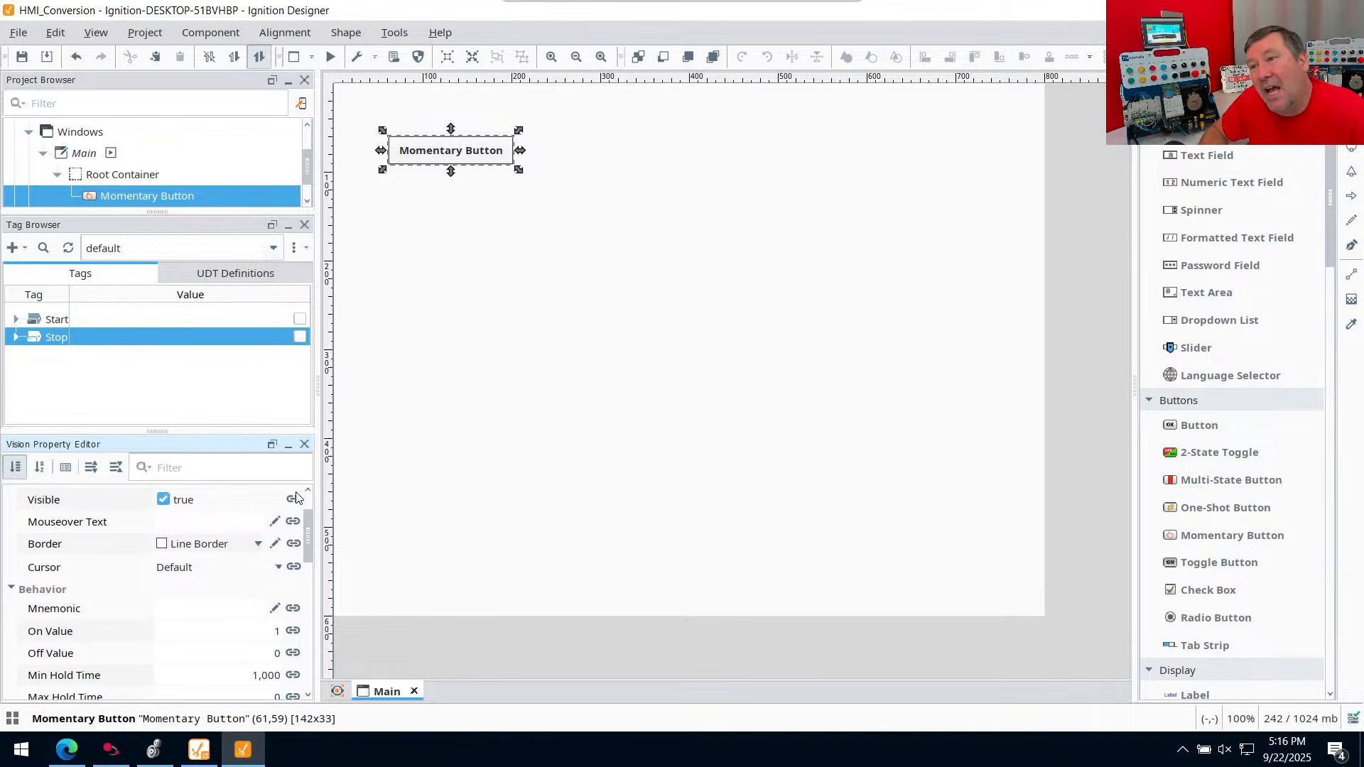
pyautogui.moveTo(304, 538); pyautogui.dragTo(329, 674)
pyautogui.scroll(4, 149, 584)
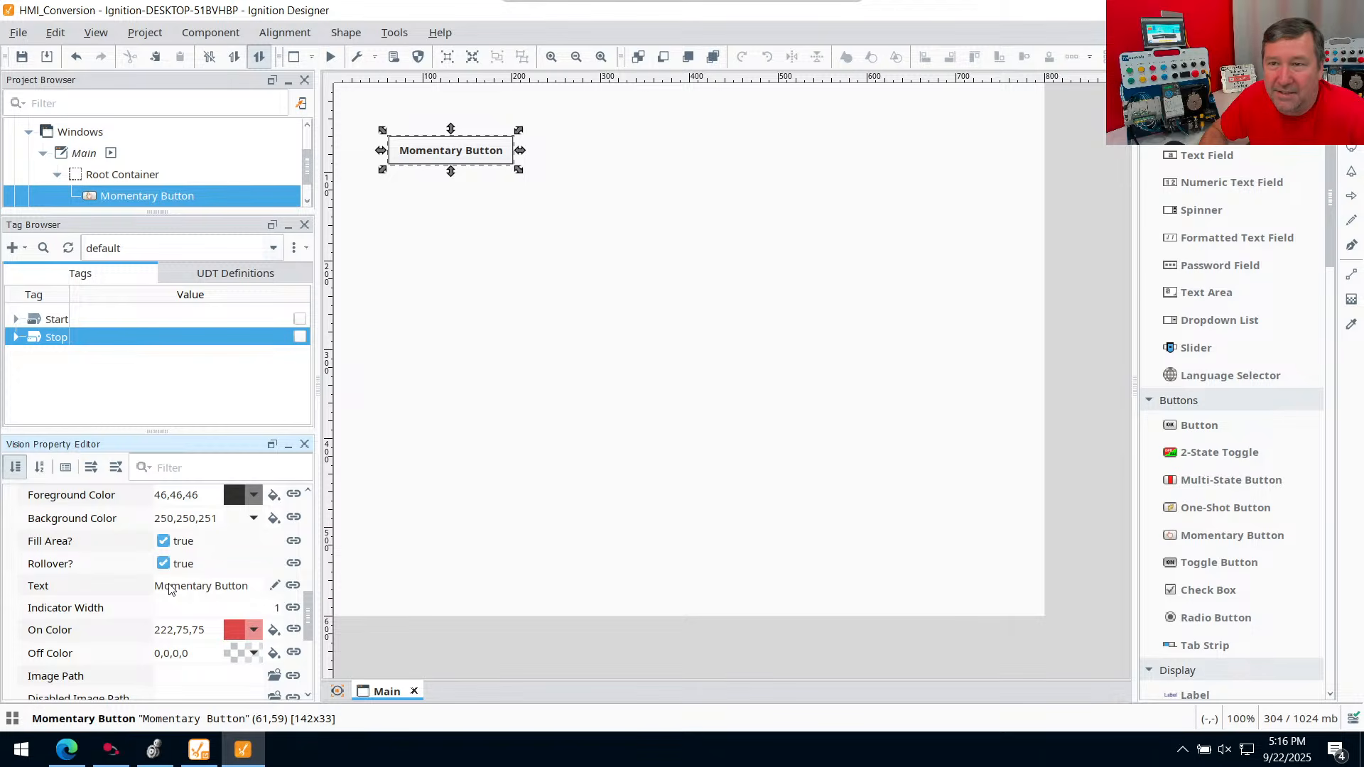
pyautogui.click(43, 463)
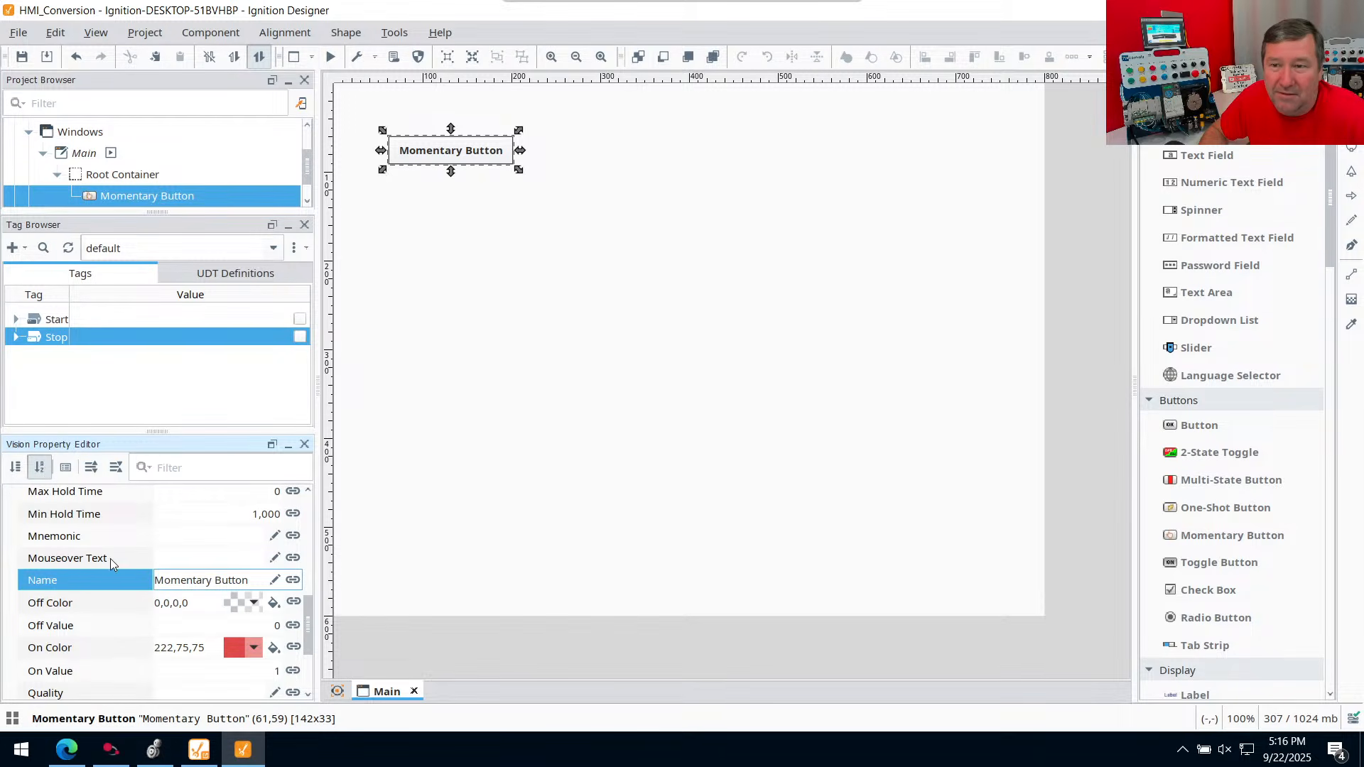
pyautogui.scroll(-2, 107, 561)
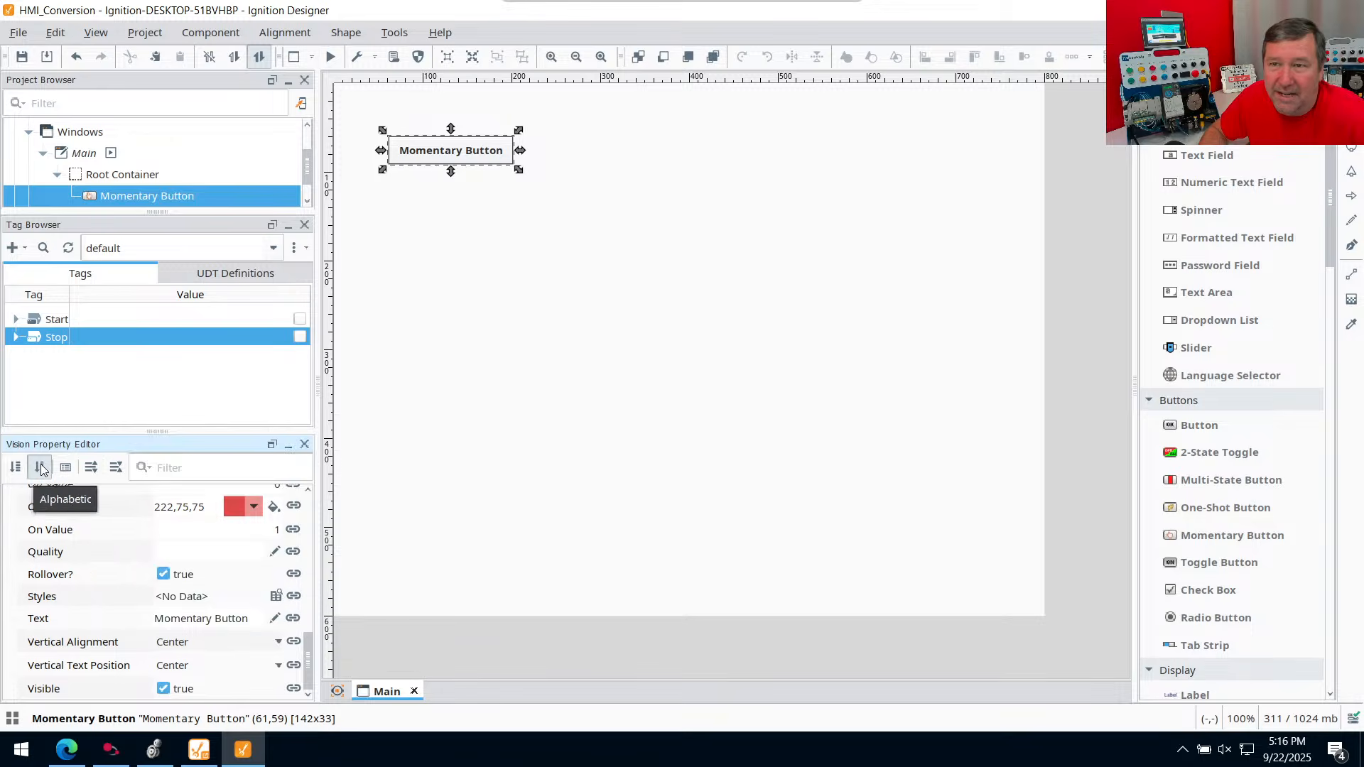
pyautogui.click(15, 467)
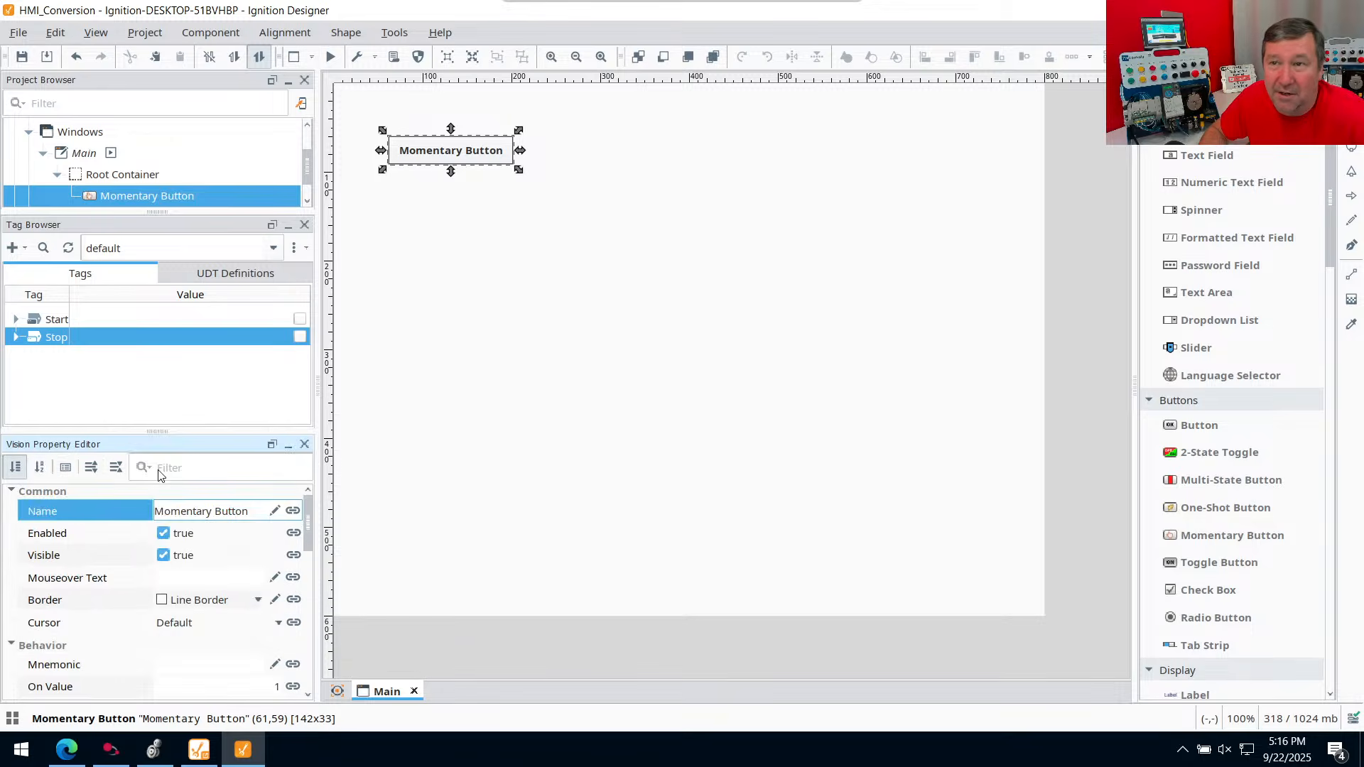
# Filter the momentary button's properties by "text" and set its Text to Start
pyautogui.click(211, 473)
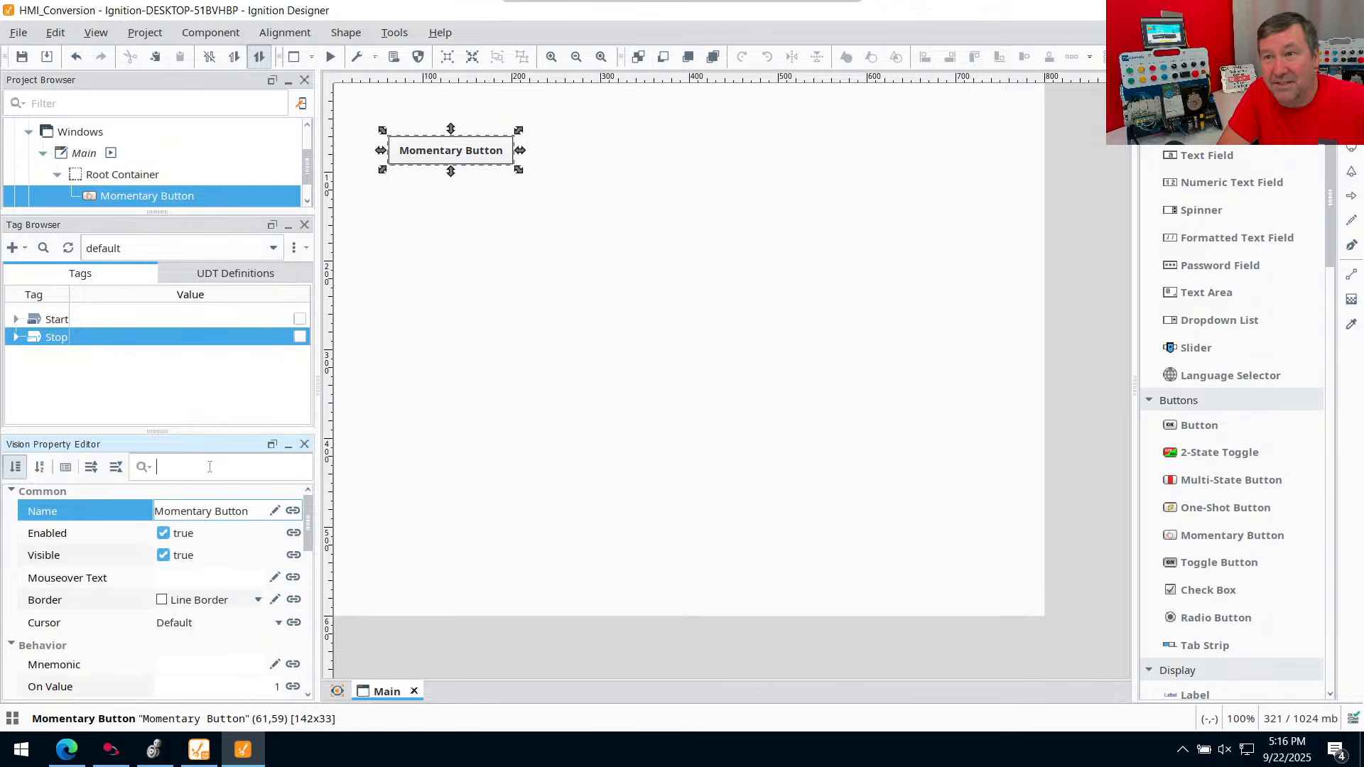
pyautogui.write('tes')
pyautogui.write('xt')
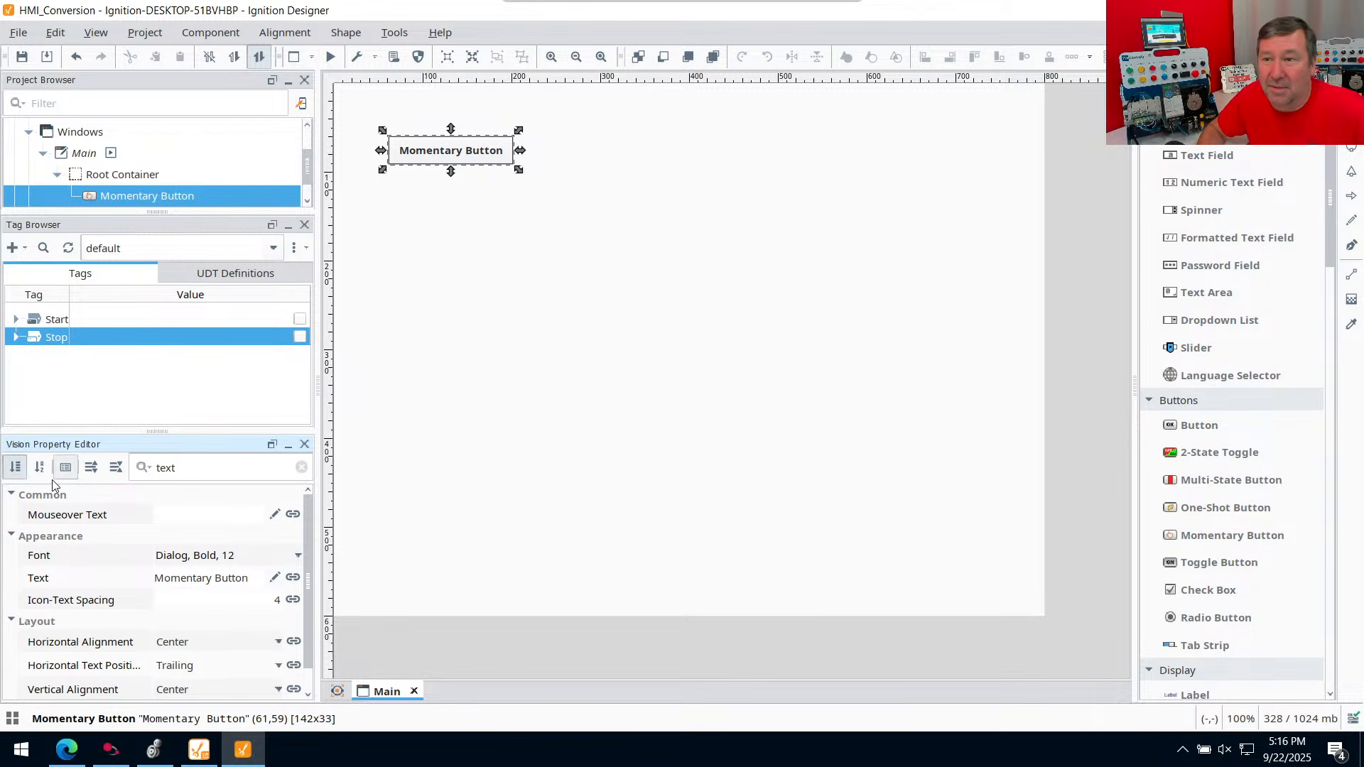
pyautogui.click(237, 587)
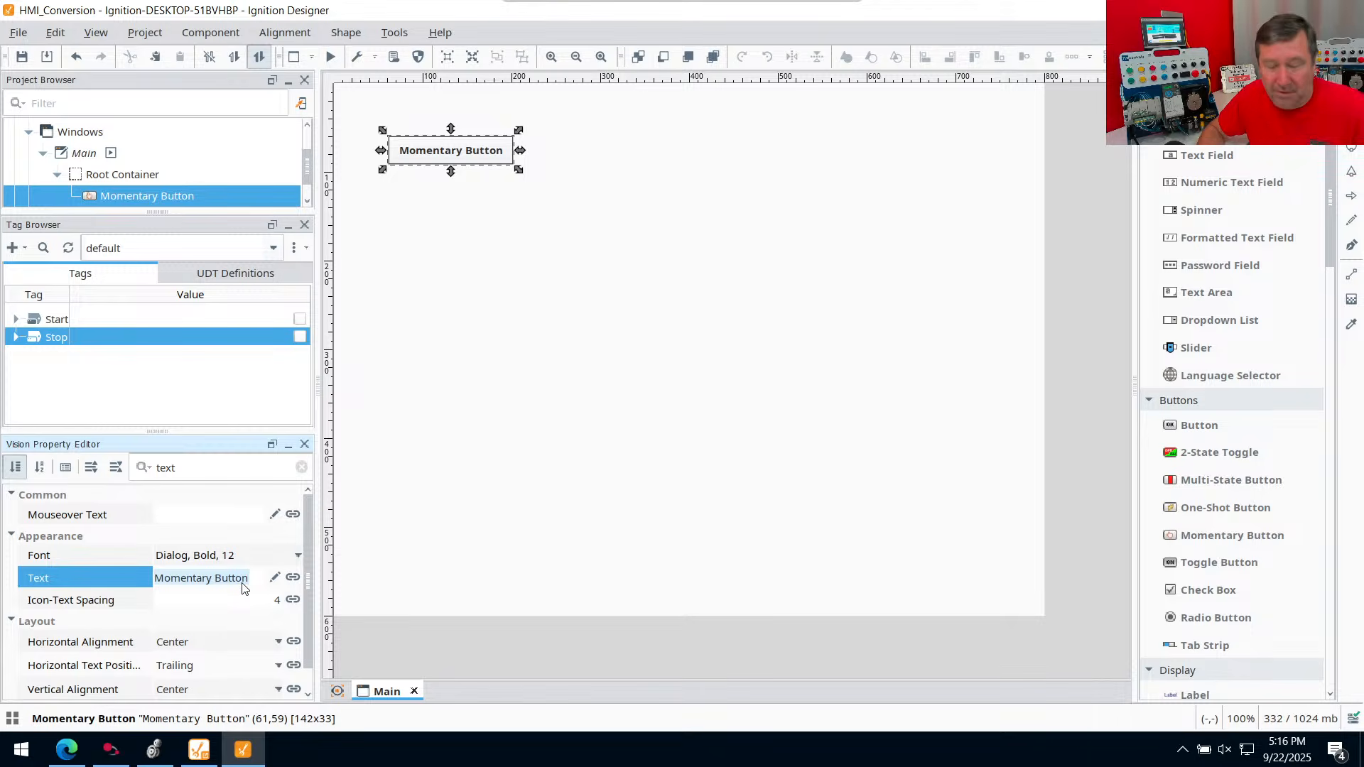
pyautogui.write('Star')
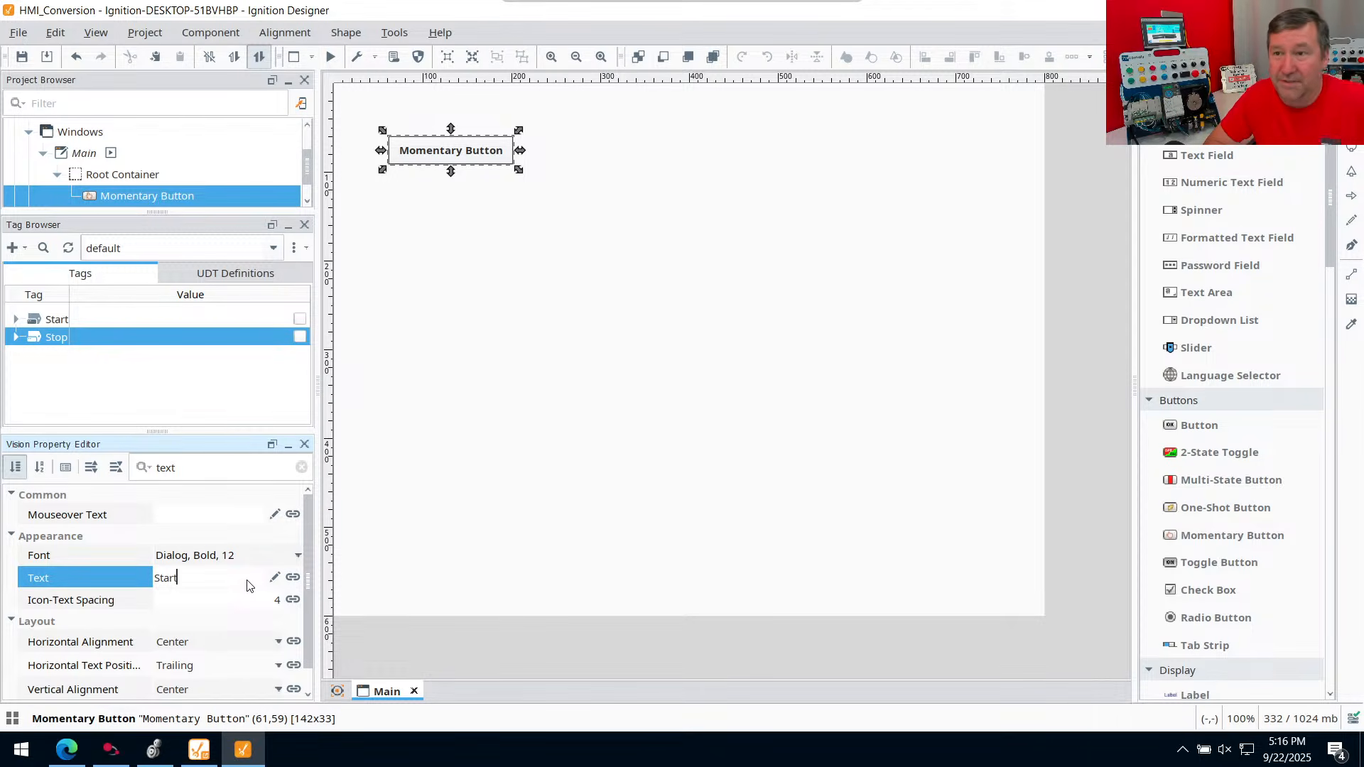
pyautogui.write('t')
pyautogui.click(99, 577)
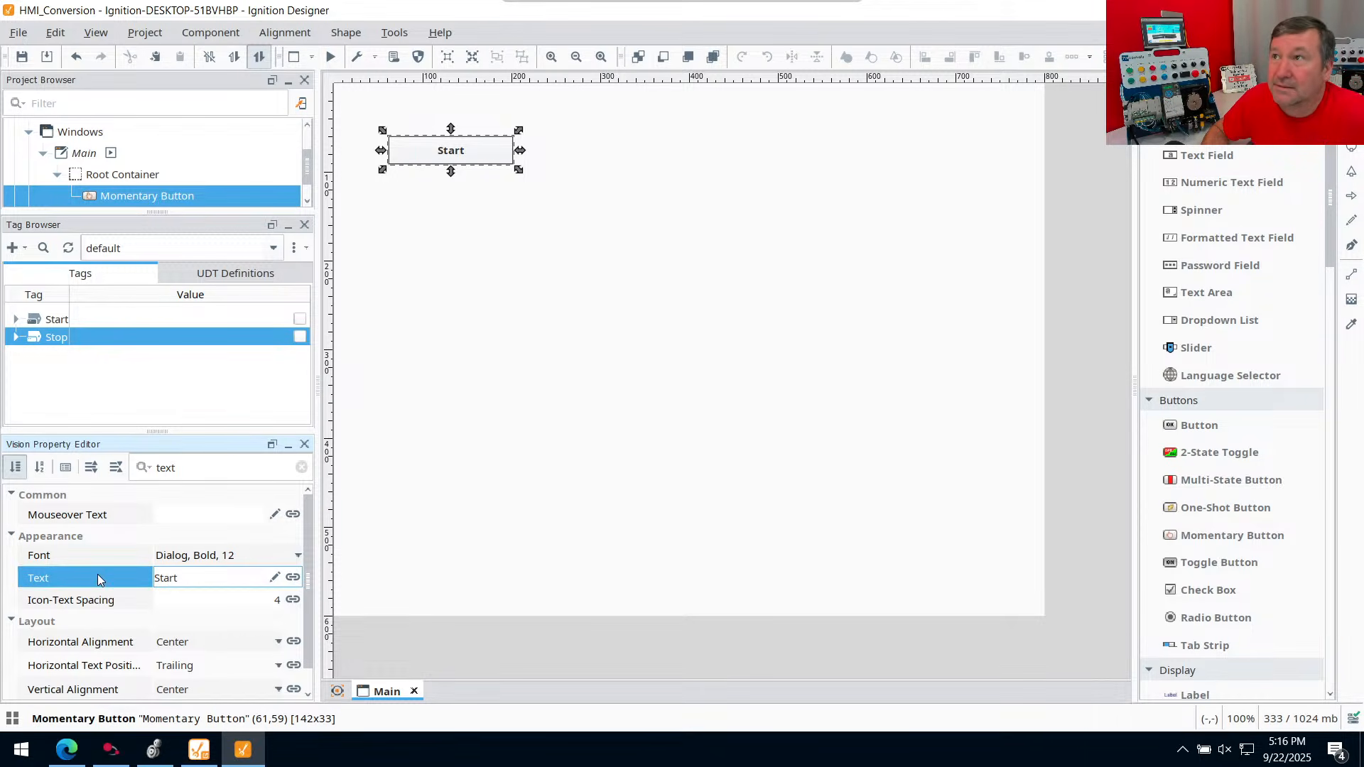
# Shrink the Start button to about 79 pixels wide and 30 pixels high
pyautogui.scroll(-1, 78, 596)
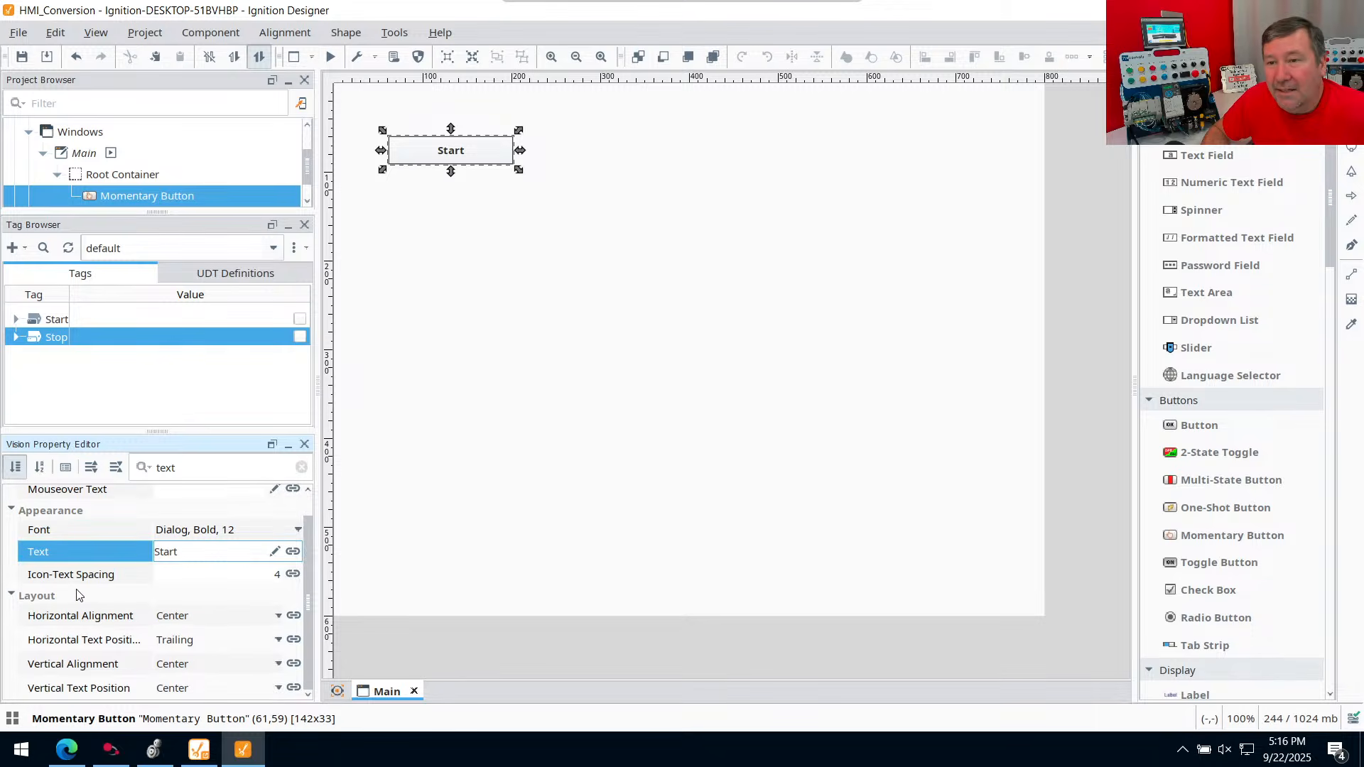
pyautogui.scroll(1, 79, 594)
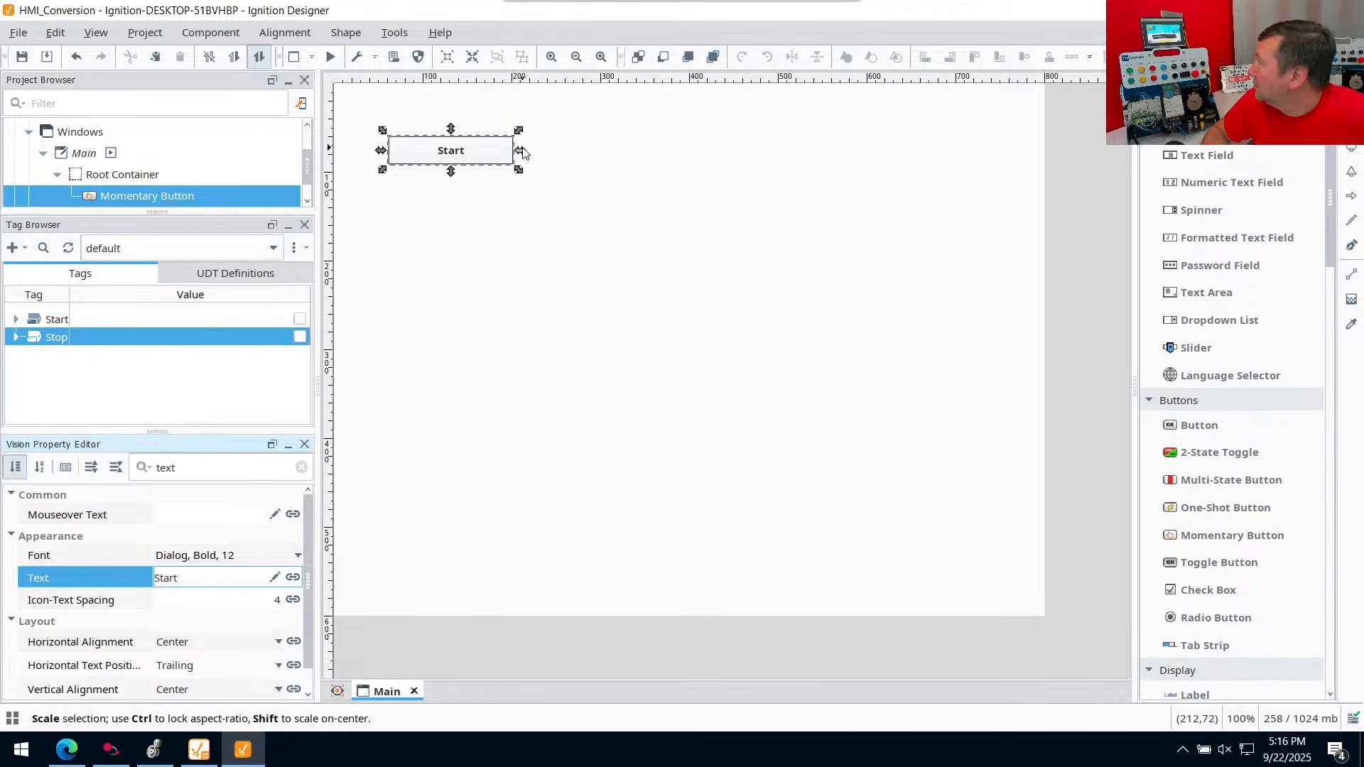
pyautogui.moveTo(522, 150); pyautogui.dragTo(460, 152)
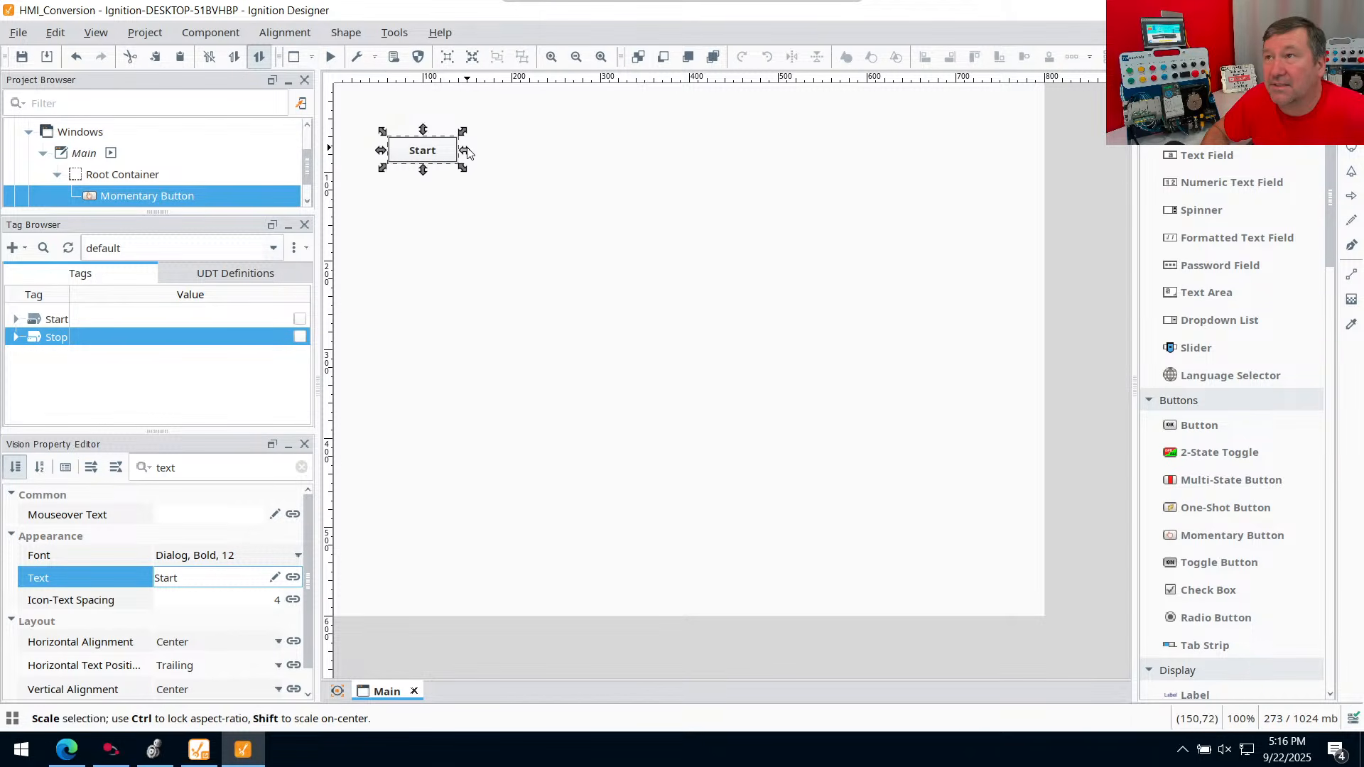
# Switch to Connected Components Workbench, look at the PanelView's Screen_1 layout and return to Ignition Designer
pyautogui.click(110, 750)
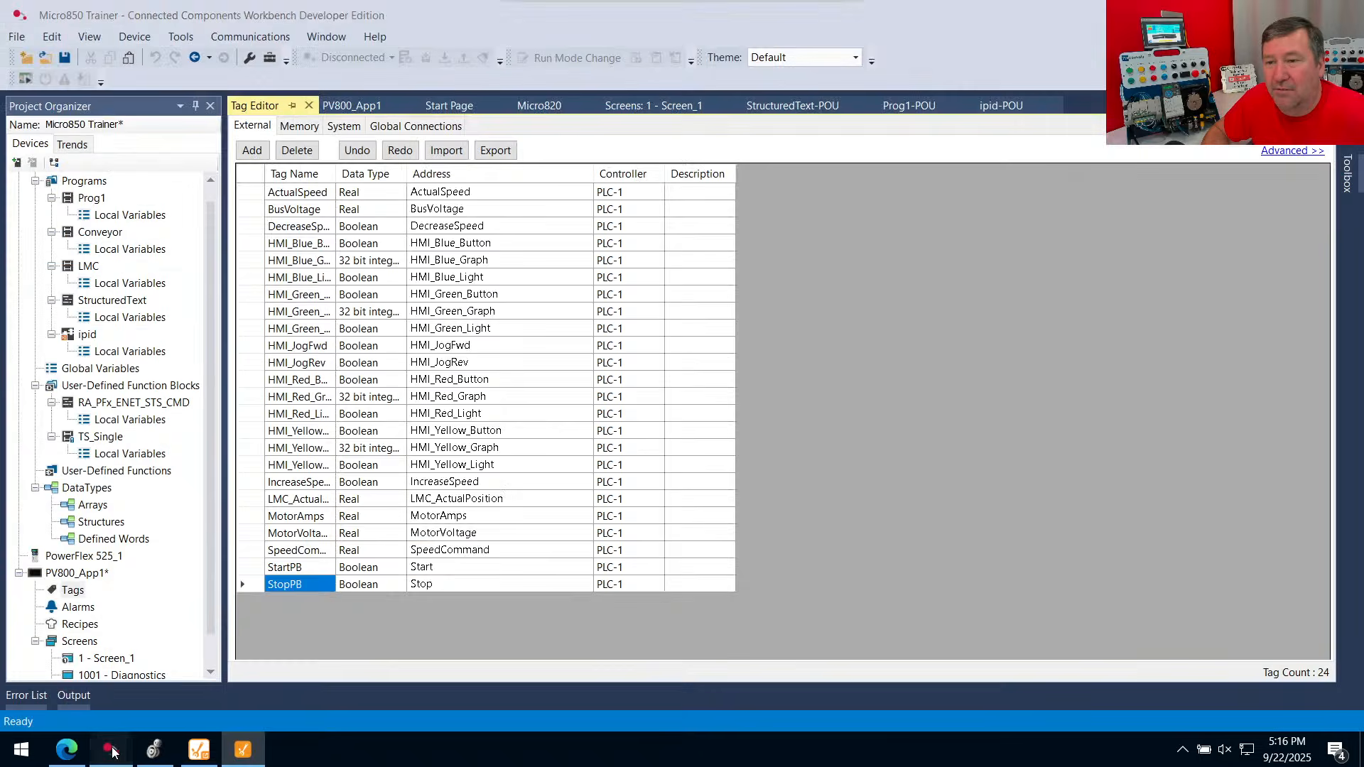
pyautogui.click(369, 106)
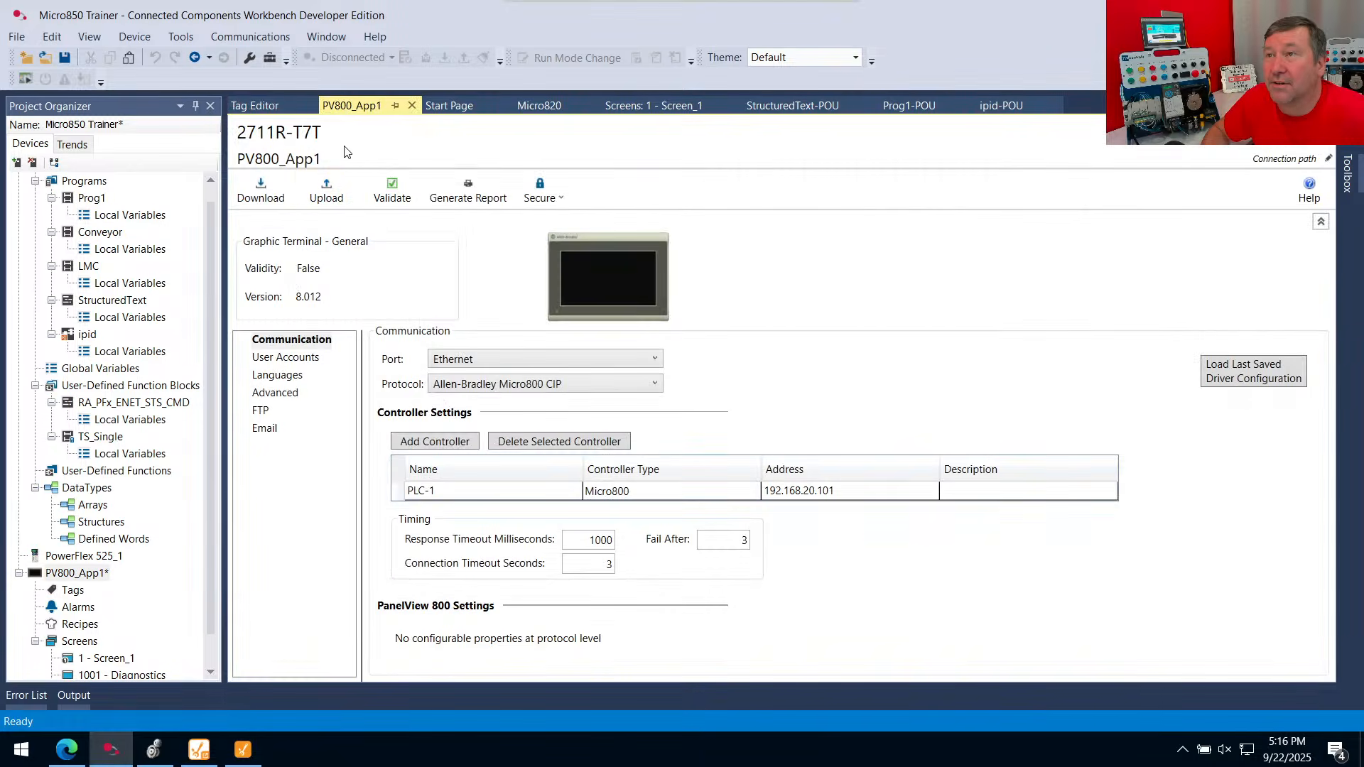
pyautogui.click(652, 105)
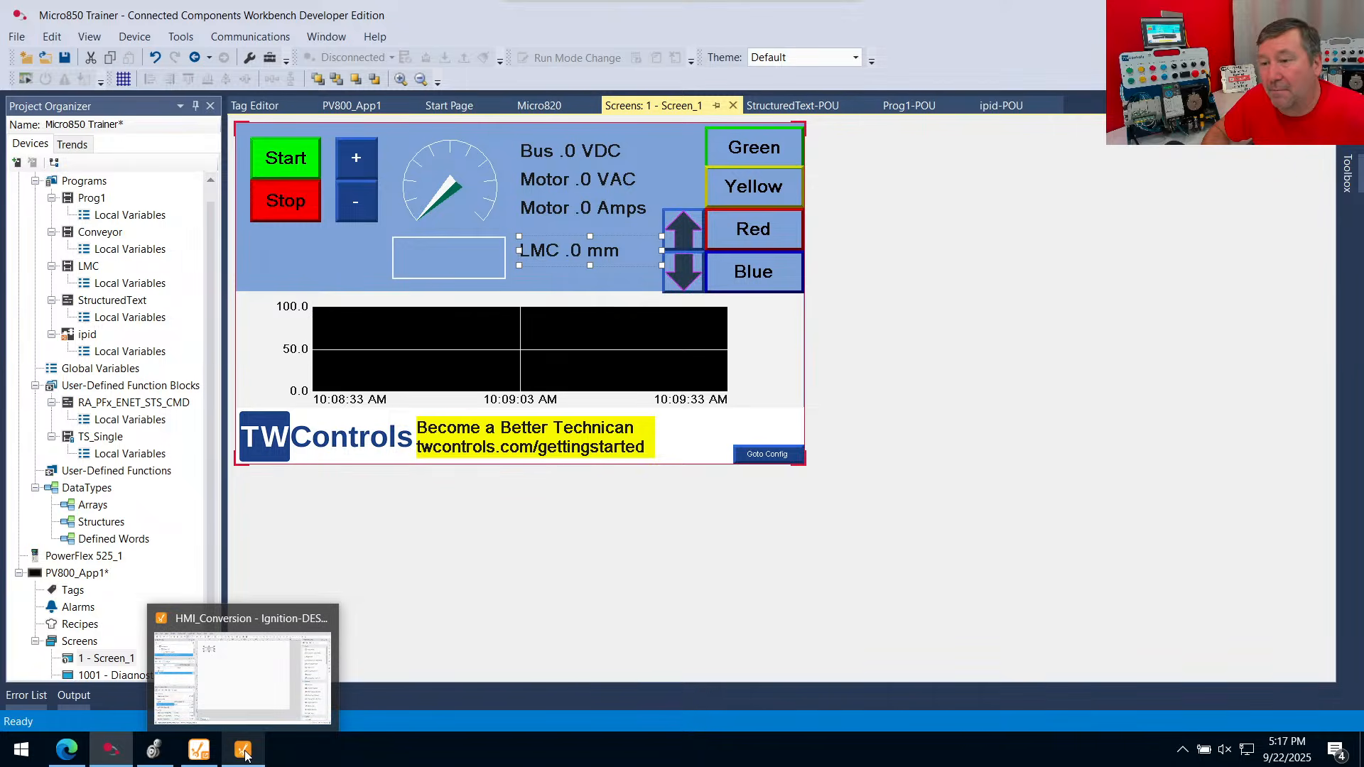
pyautogui.click(235, 646)
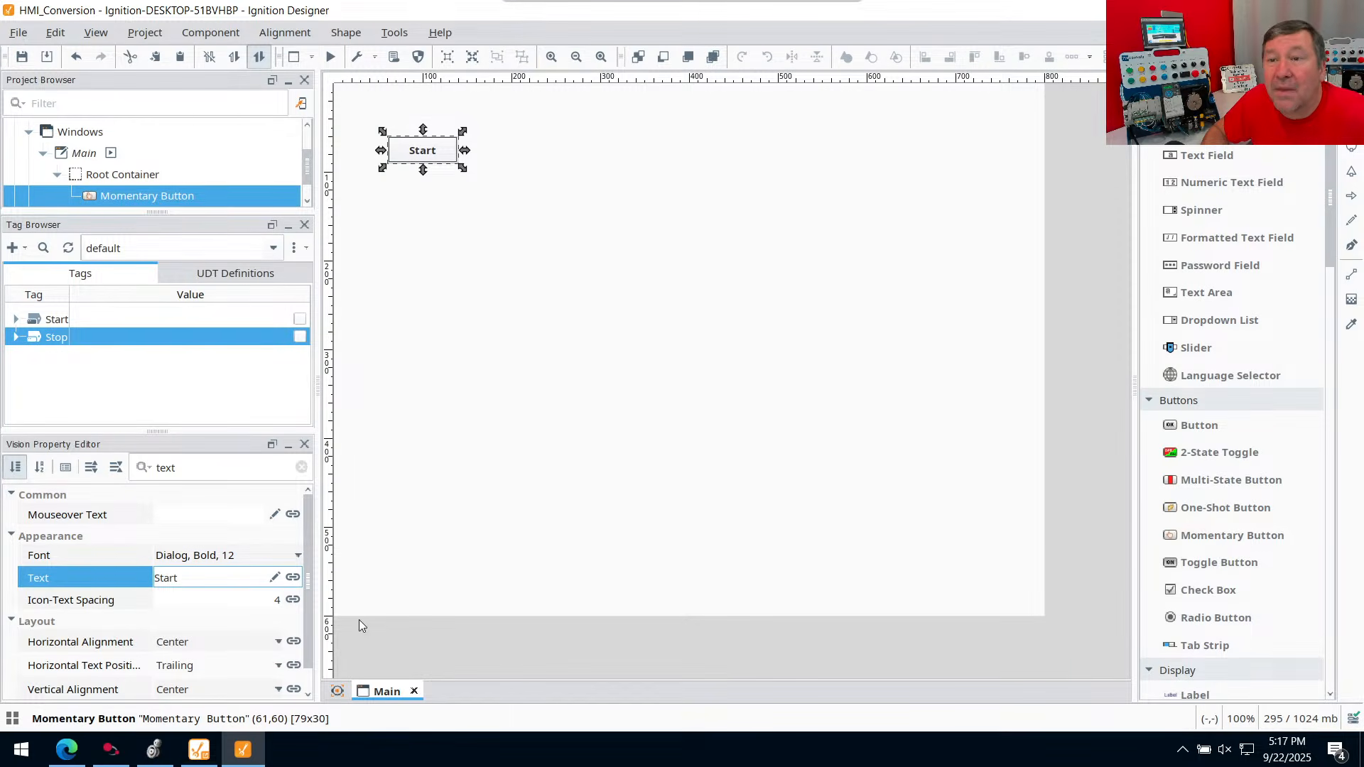
# Filter the Start button's properties by "color" and set its Background Color to green (0,255,0)
pyautogui.doubleClick(185, 469)
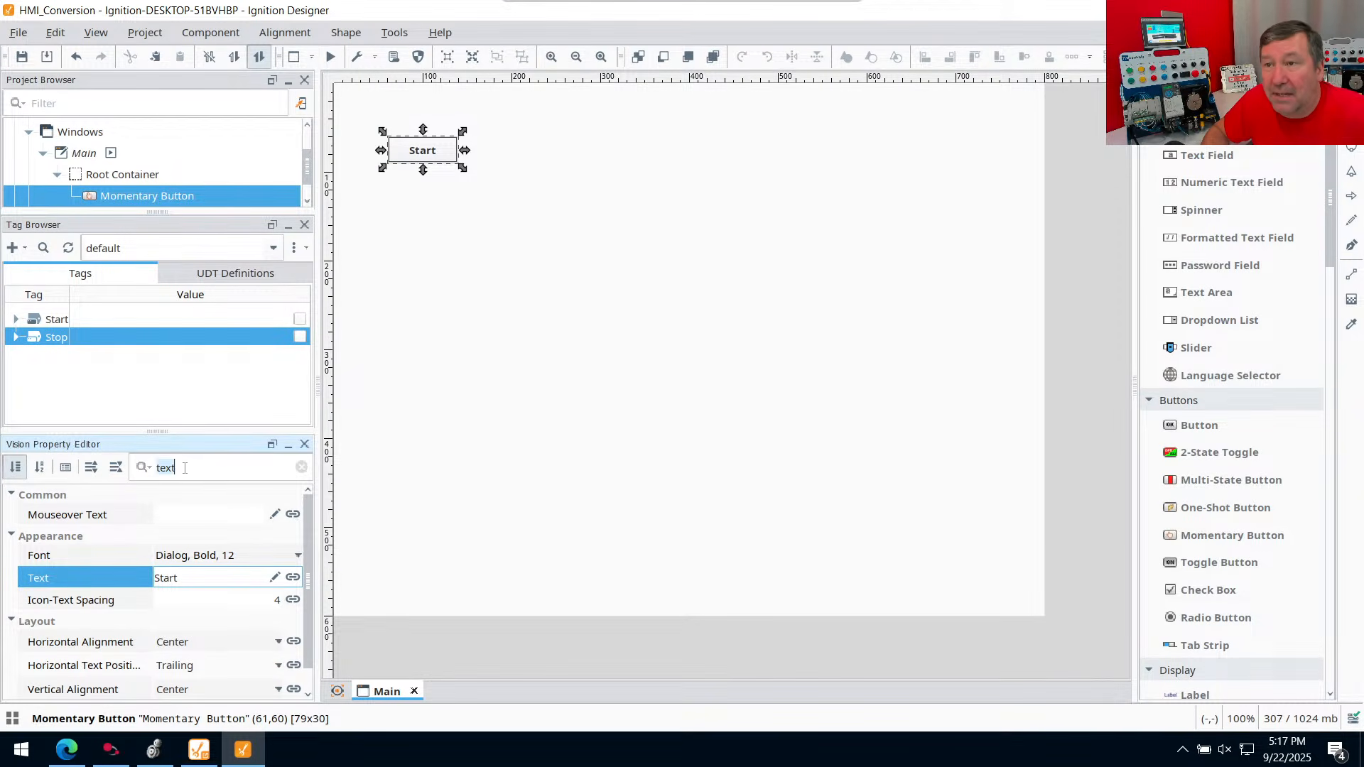
pyautogui.write('color')
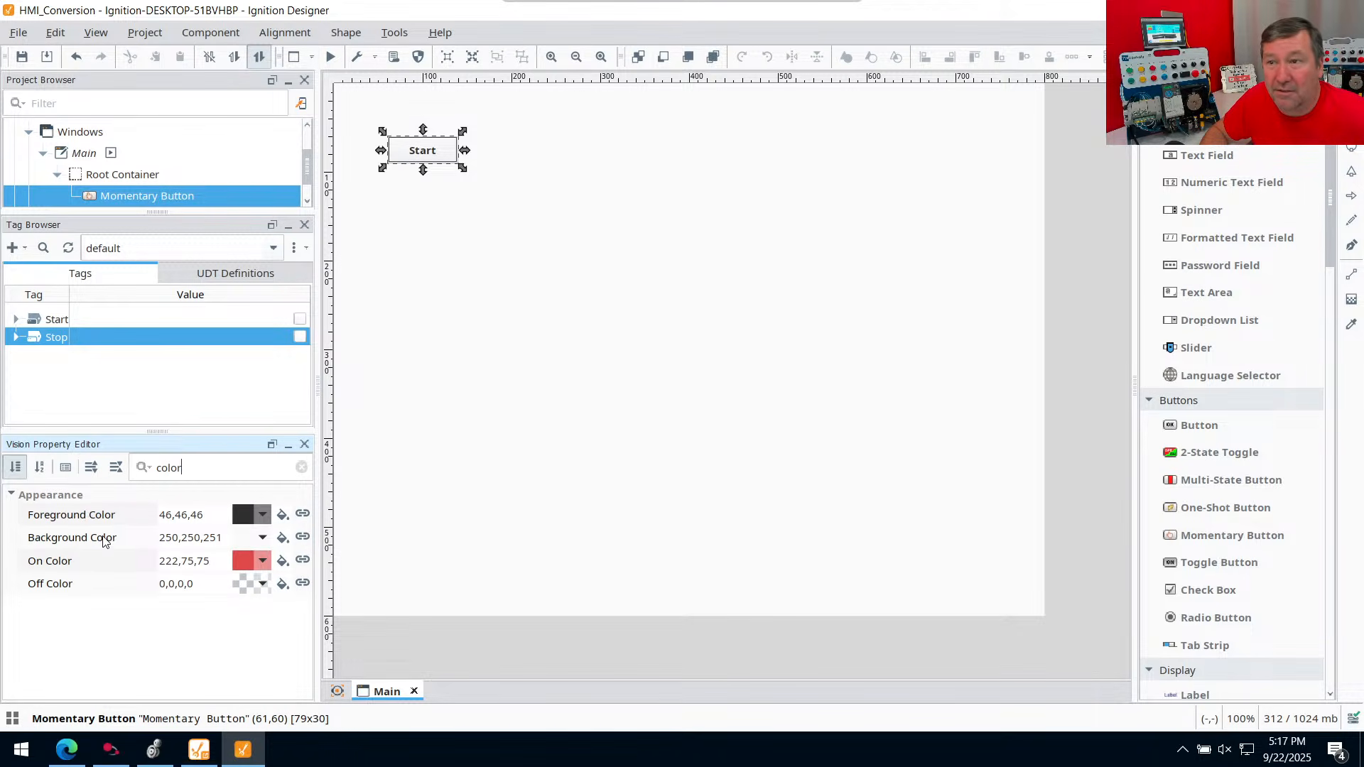
pyautogui.click(105, 540)
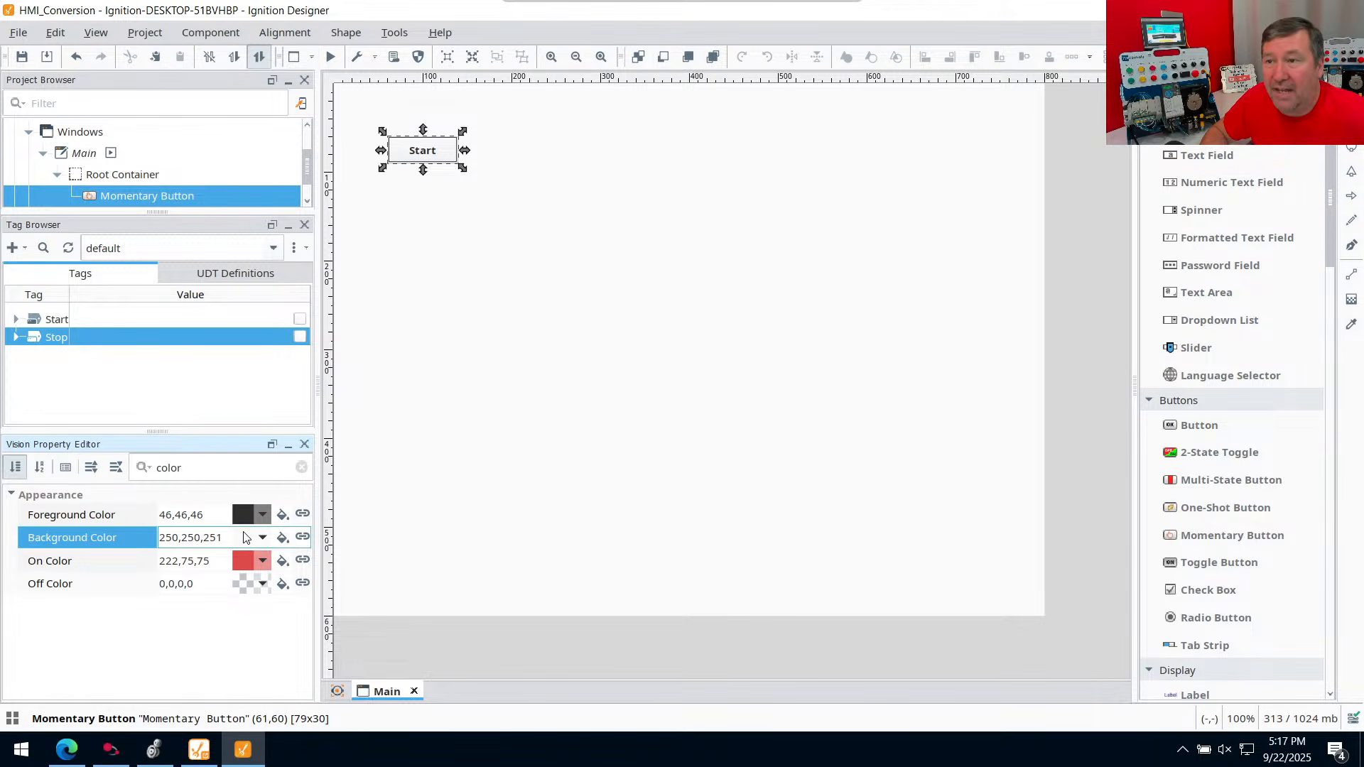
pyautogui.click(263, 538)
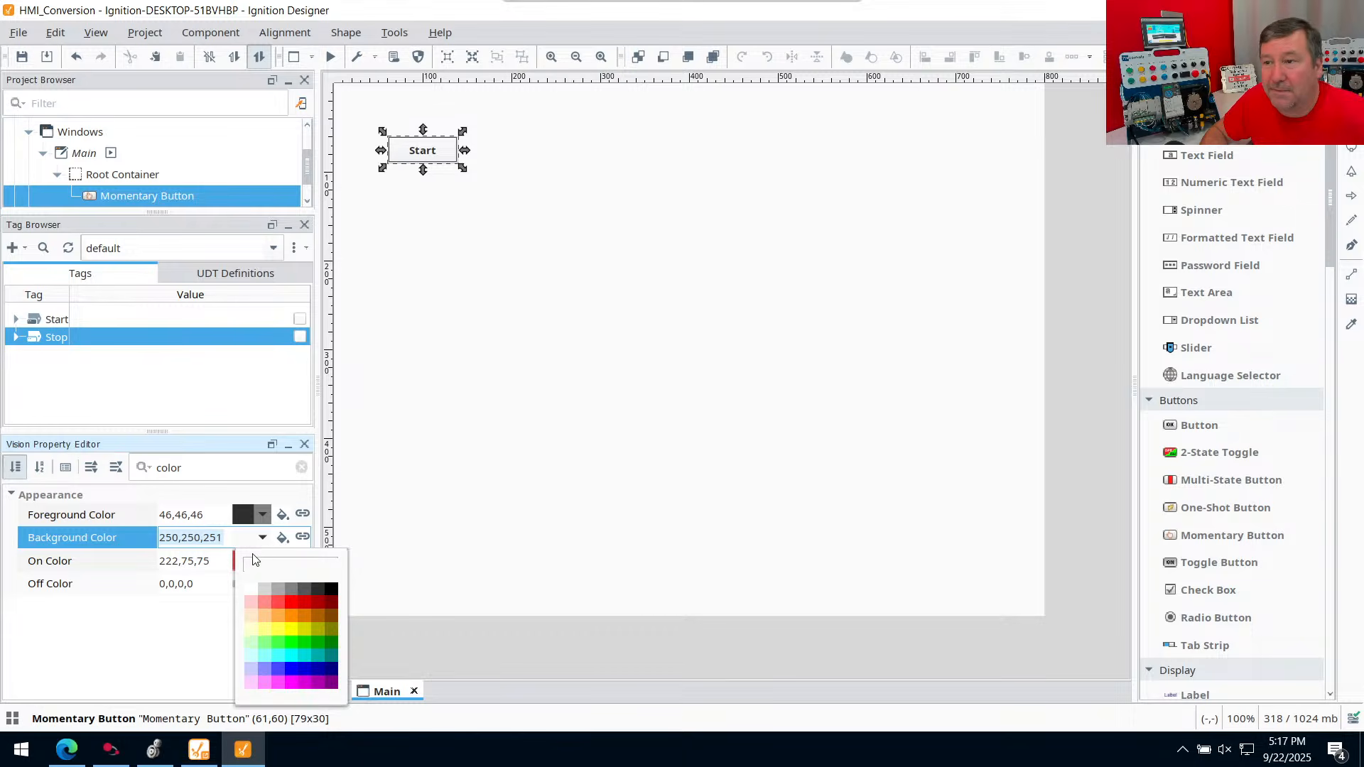
pyautogui.click(292, 640)
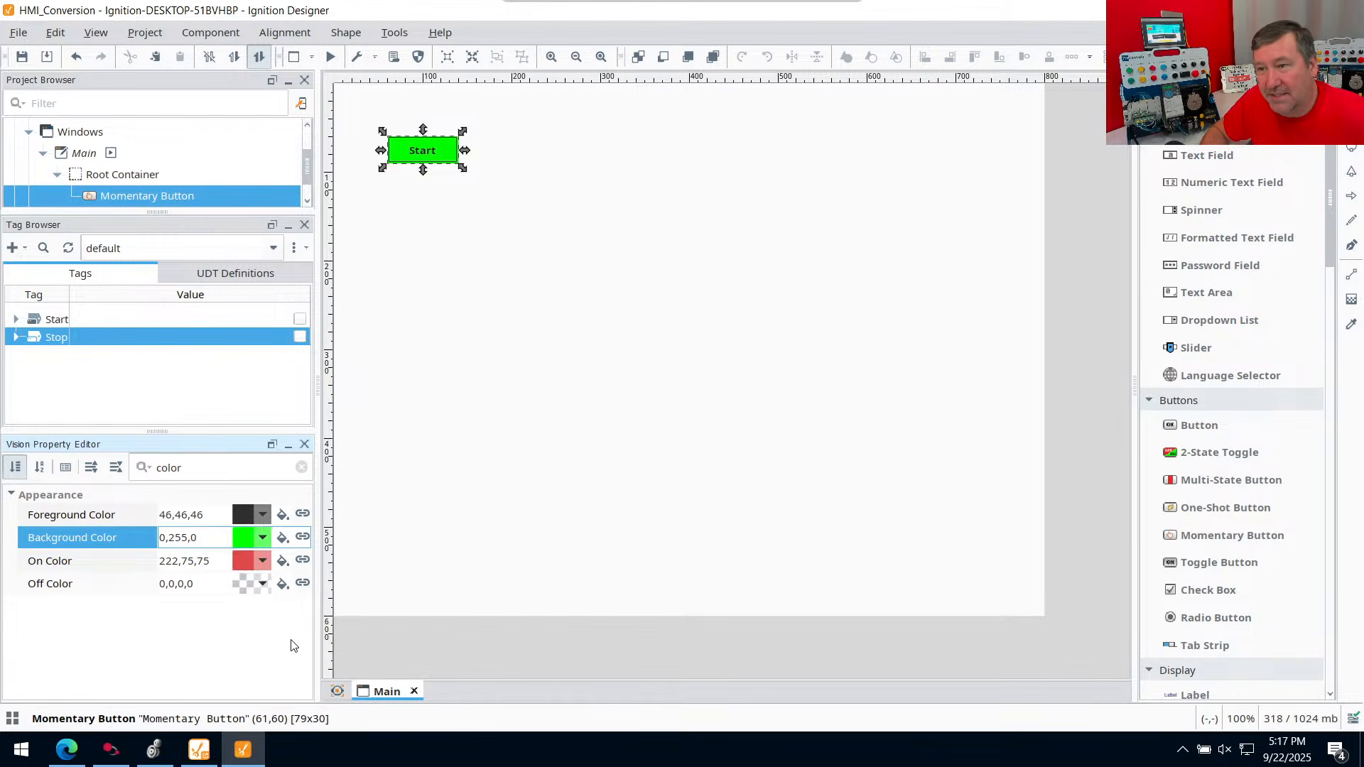
pyautogui.click(468, 290)
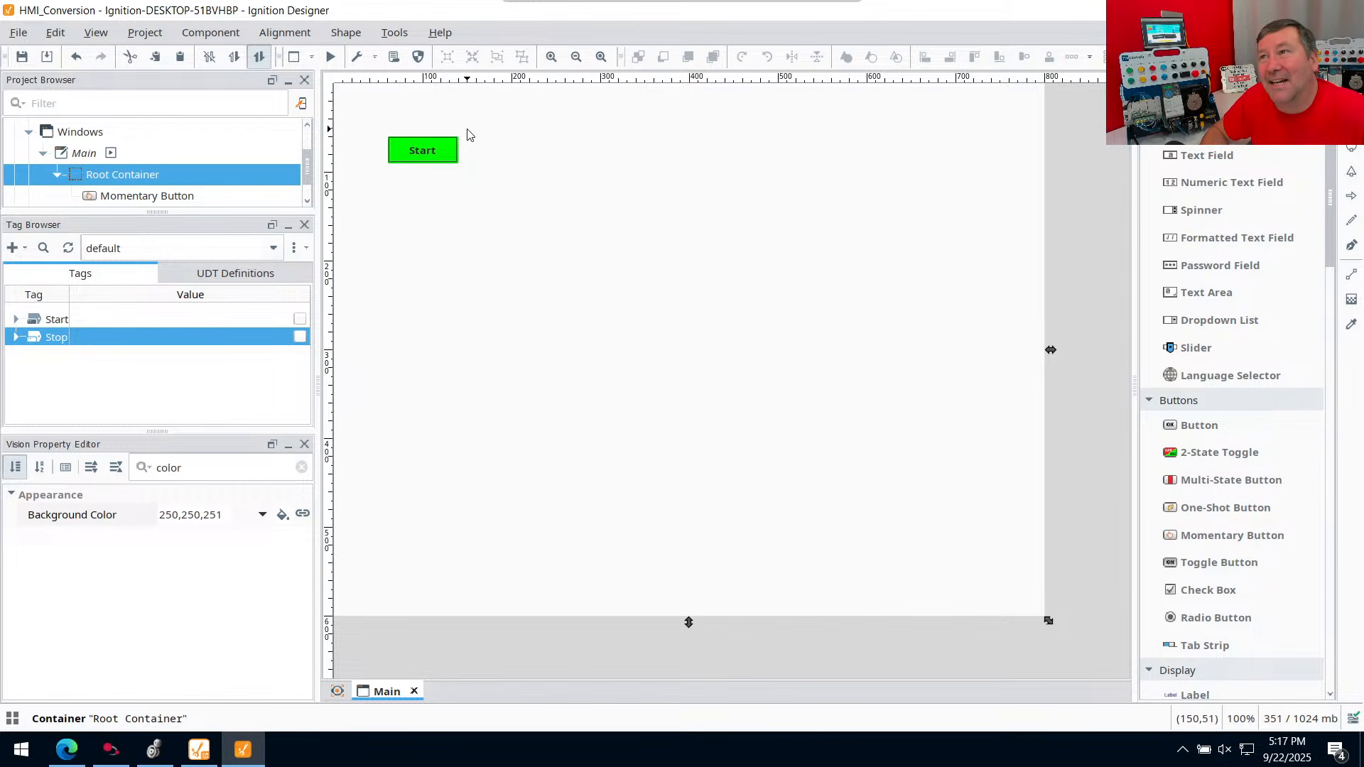
# Copy the green Start button, paste the duplicate directly below it at about (60, 90), and shift the original slightly up
pyautogui.click(435, 153)
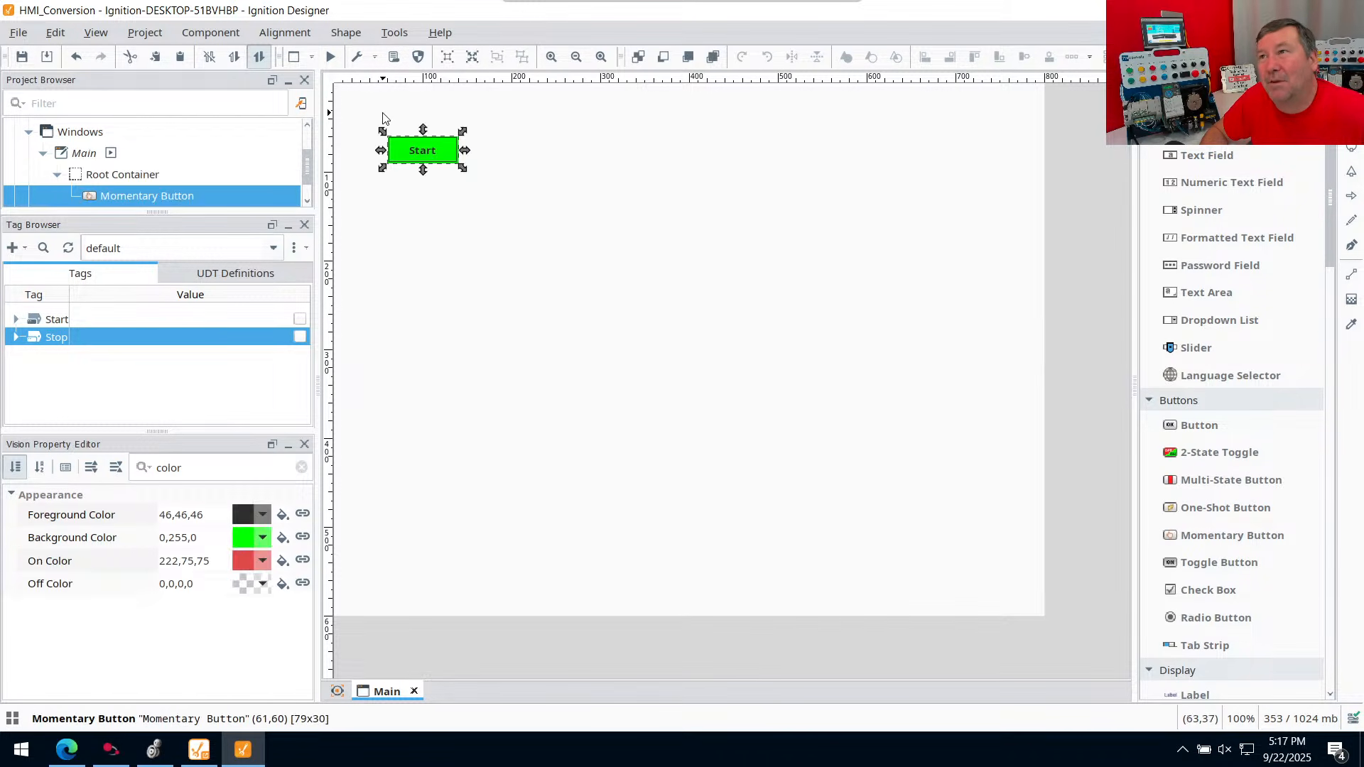
pyautogui.rightClick(422, 144)
pyautogui.click(470, 182)
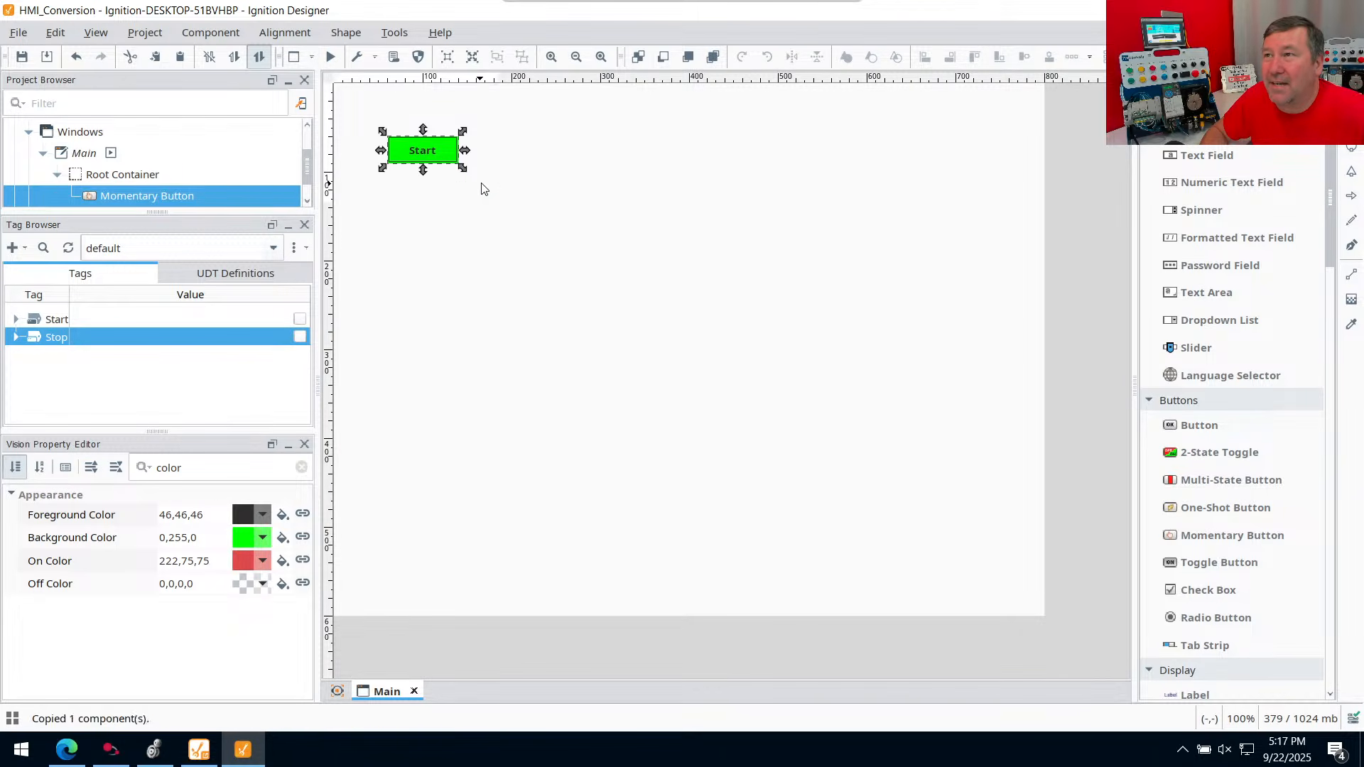
pyautogui.rightClick(408, 177)
pyautogui.click(469, 238)
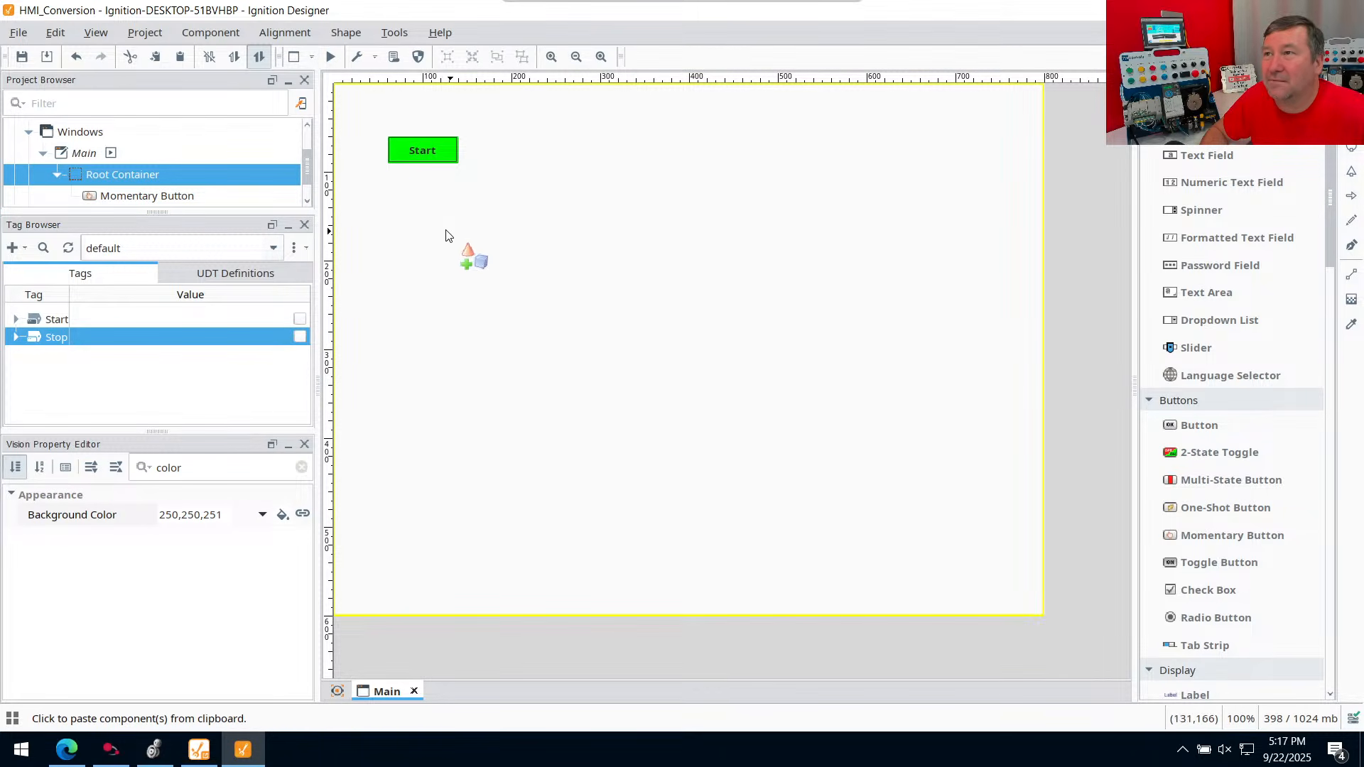
pyautogui.click(397, 185)
pyautogui.moveTo(415, 188)
pyautogui.mouseDown()
pyautogui.moveTo(399, 173)
pyautogui.moveTo(414, 175)
pyautogui.mouseUp()
pyautogui.click(415, 144)
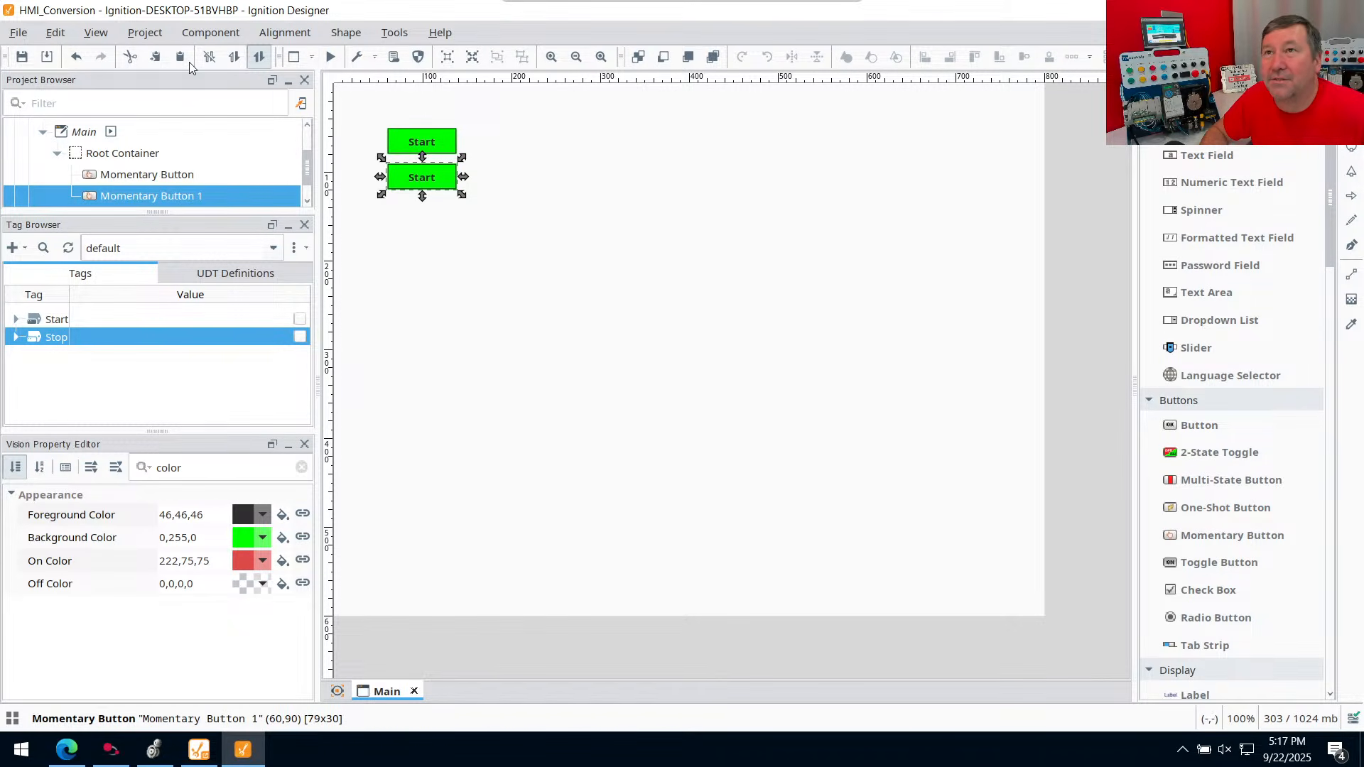
# Turn off Snap to Grid and move the lower Start button freely to about (53, 96)
pyautogui.click(93, 34)
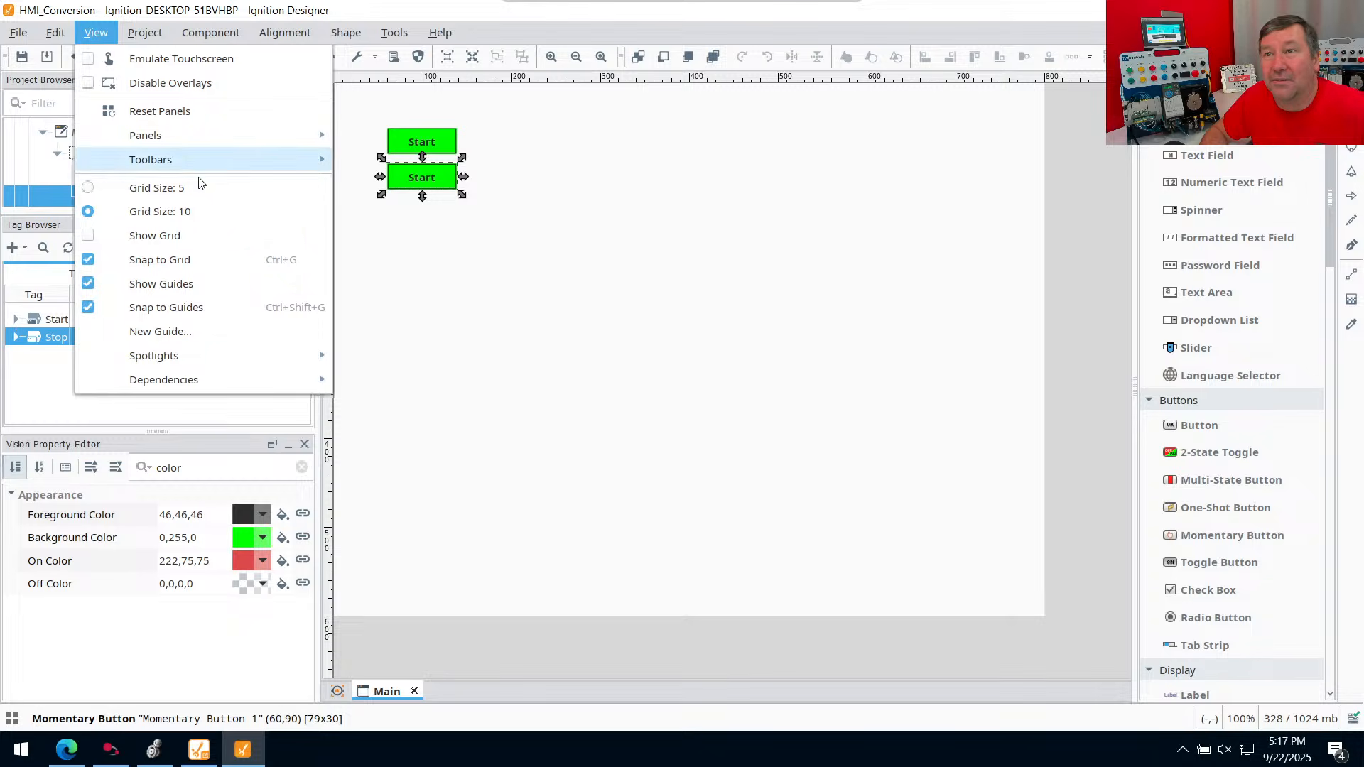
pyautogui.click(171, 260)
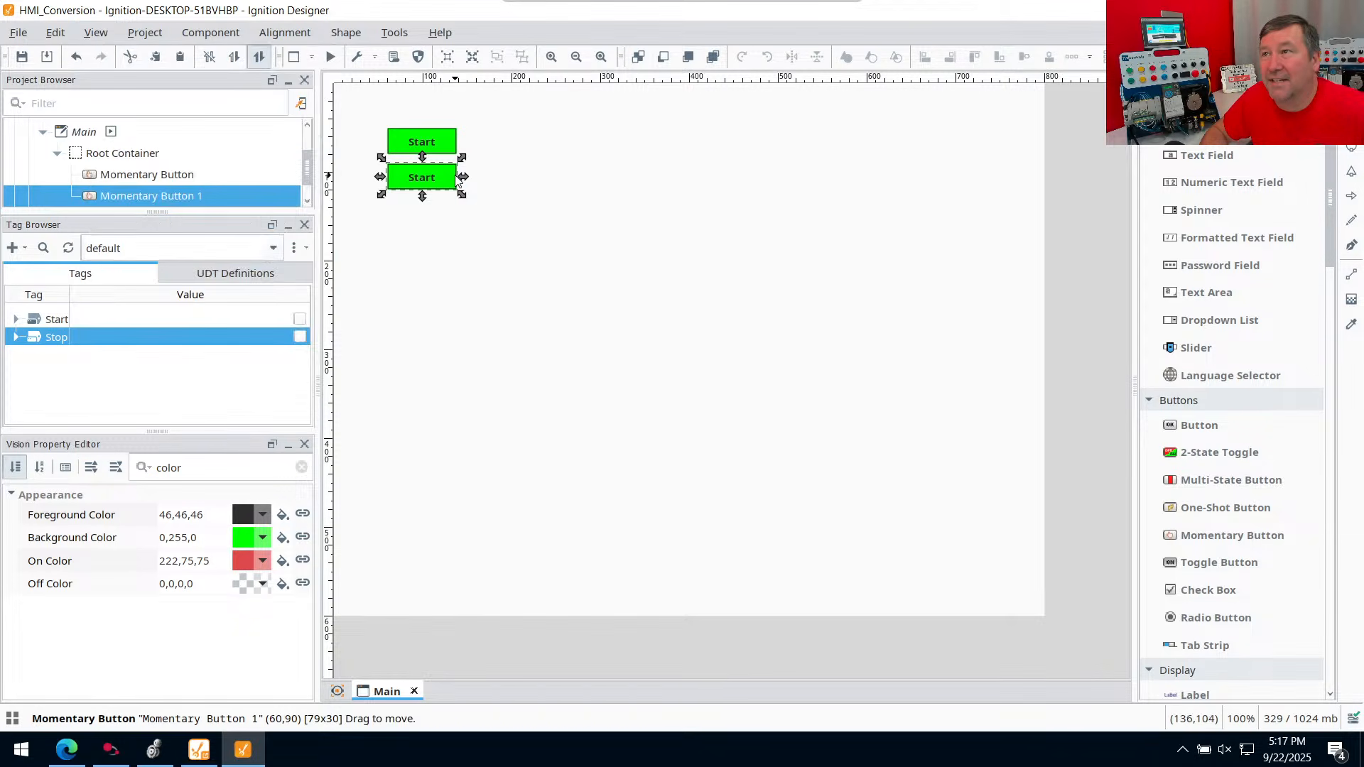
pyautogui.moveTo(441, 181)
pyautogui.mouseDown()
pyautogui.moveTo(419, 172)
pyautogui.moveTo(435, 186)
pyautogui.mouseUp()
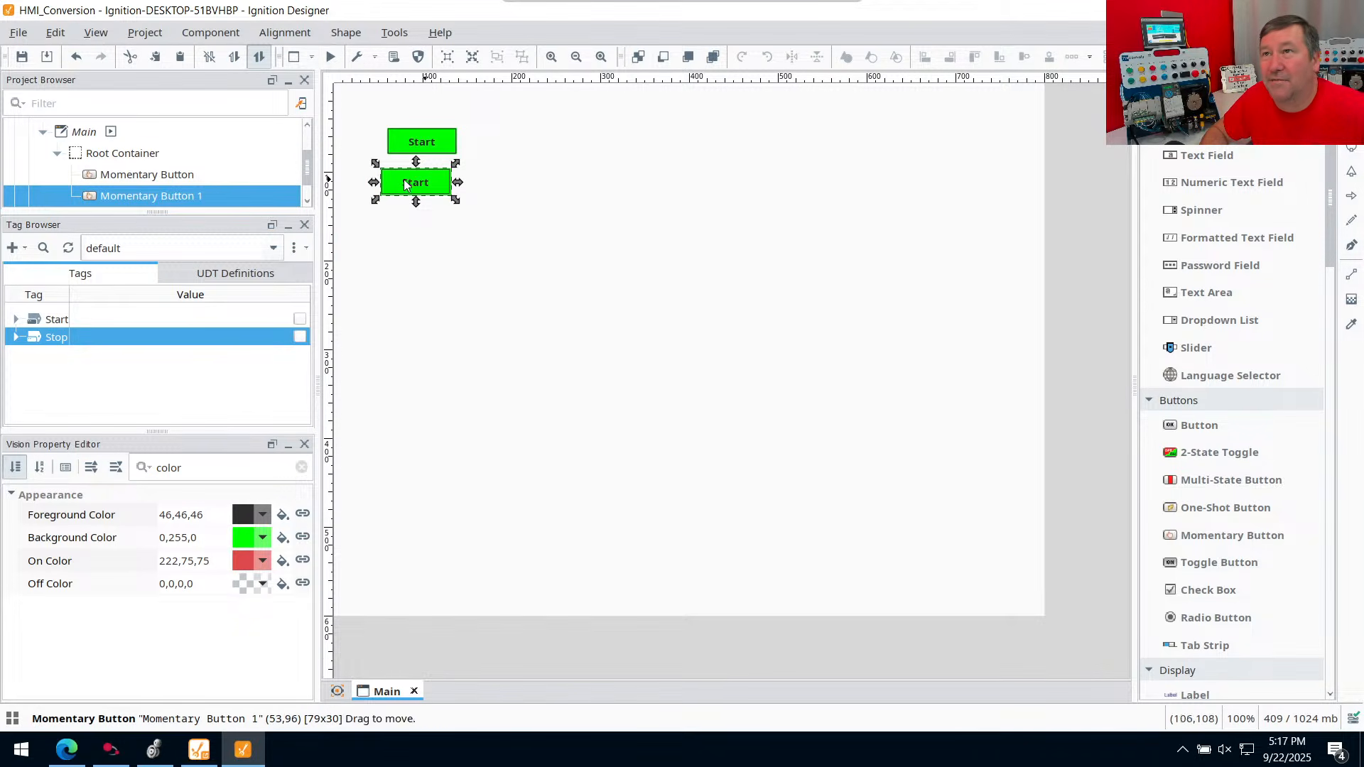
# Turn Snap to Grid back on with grid size 5 and line up the two buttons at (55, 50) and (55, 85)
pyautogui.click(93, 33)
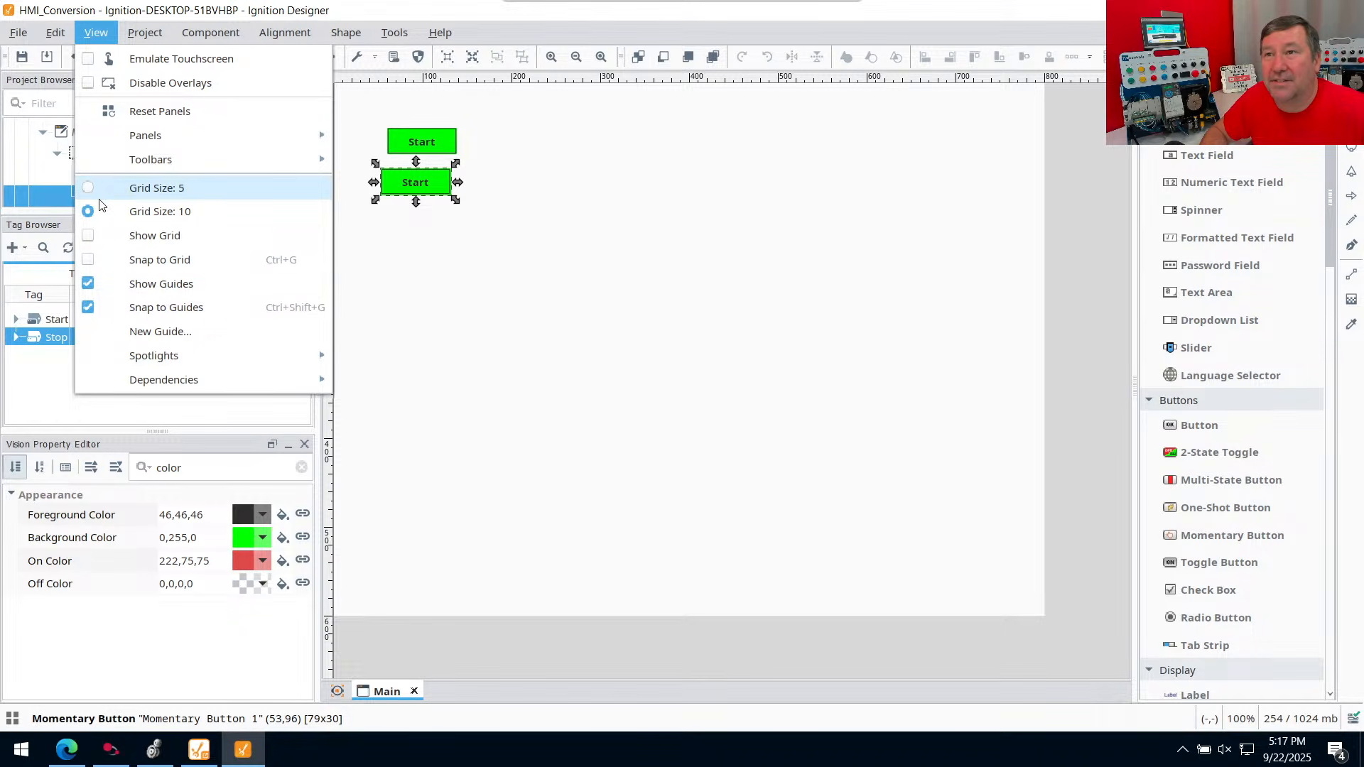
pyautogui.click(88, 257)
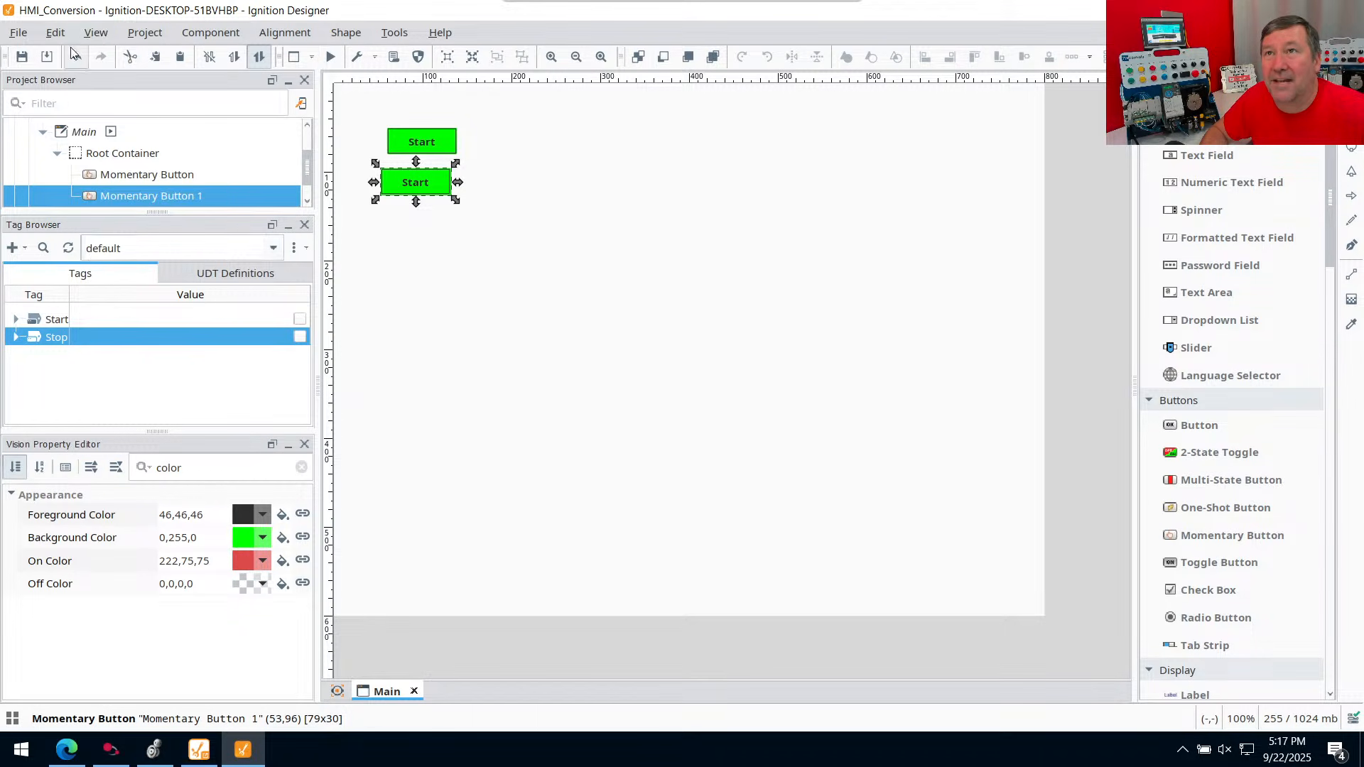
pyautogui.click(96, 33)
pyautogui.click(110, 186)
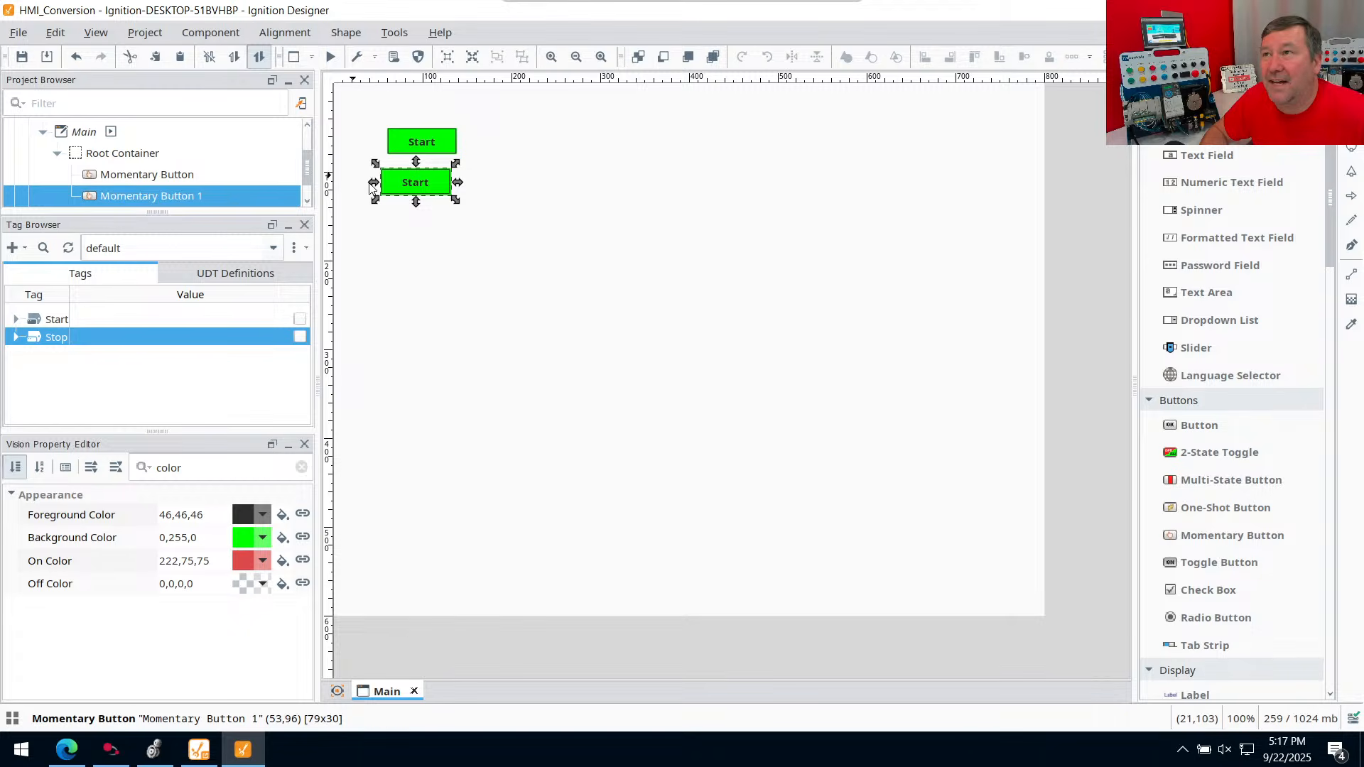
pyautogui.moveTo(395, 178); pyautogui.dragTo(399, 142)
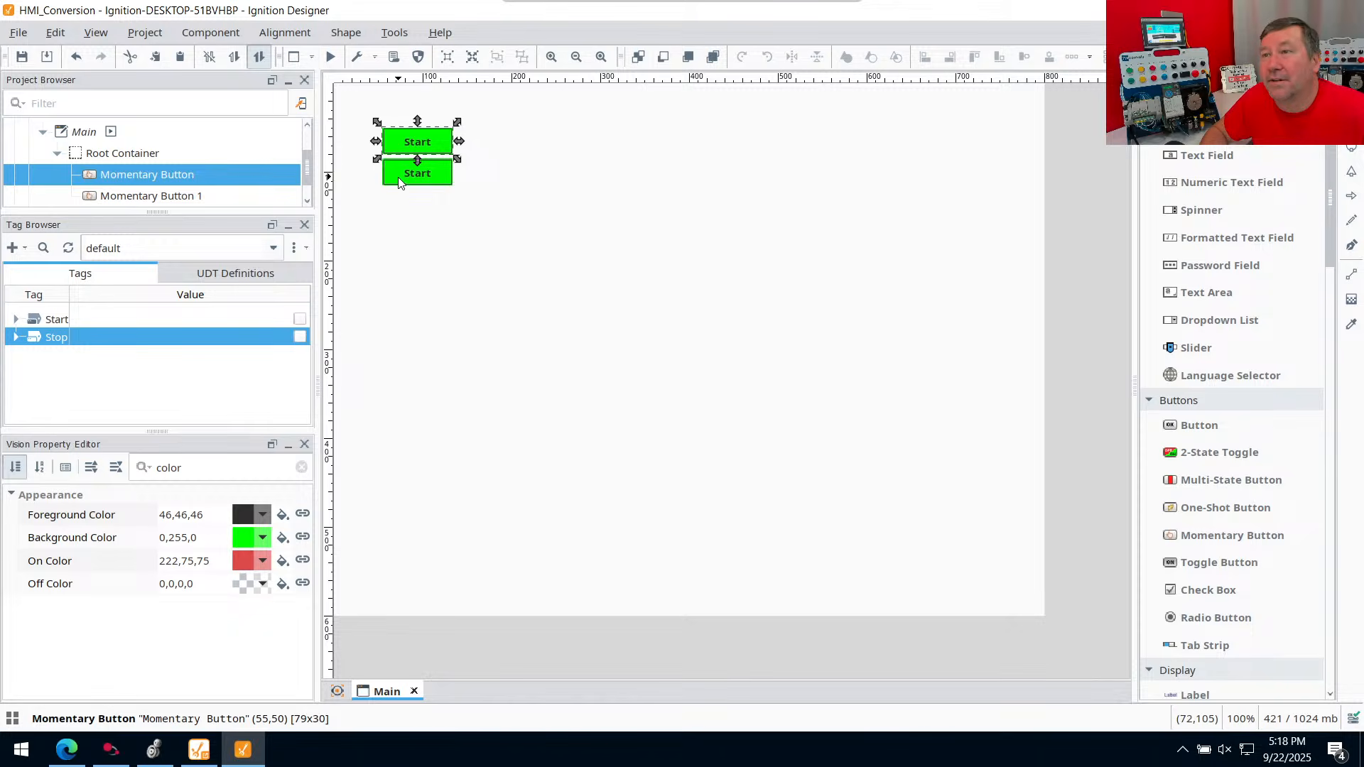
# Set the lower button's Background Color to red (255,0,0)
pyautogui.click(398, 177)
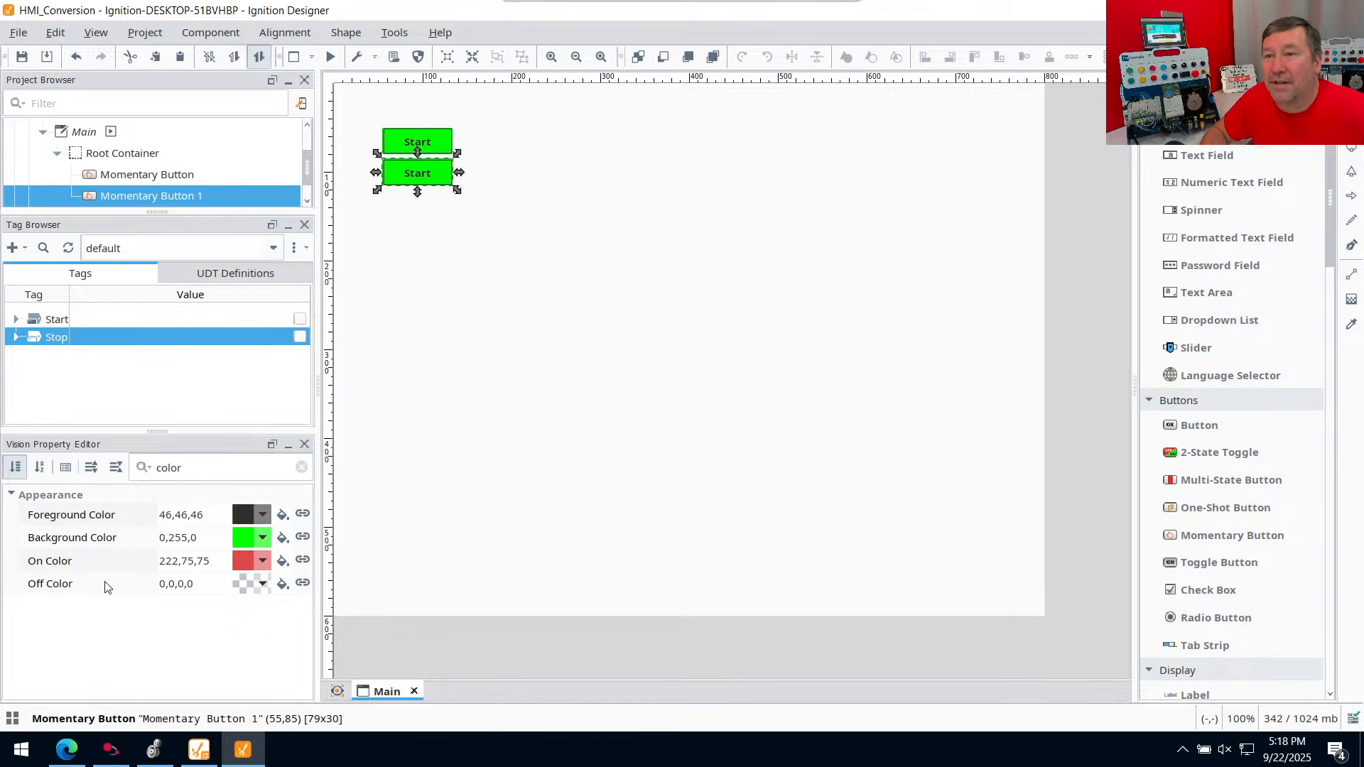
pyautogui.click(262, 539)
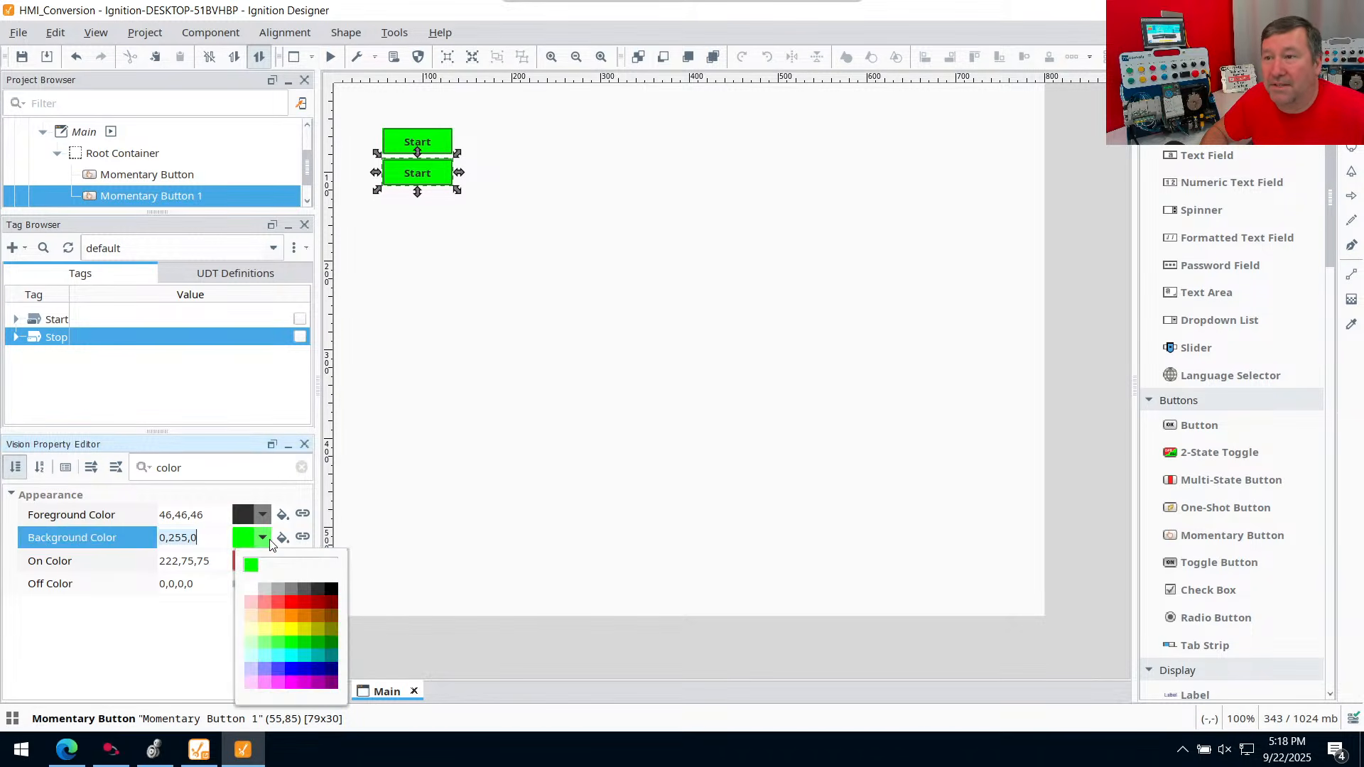
pyautogui.click(294, 603)
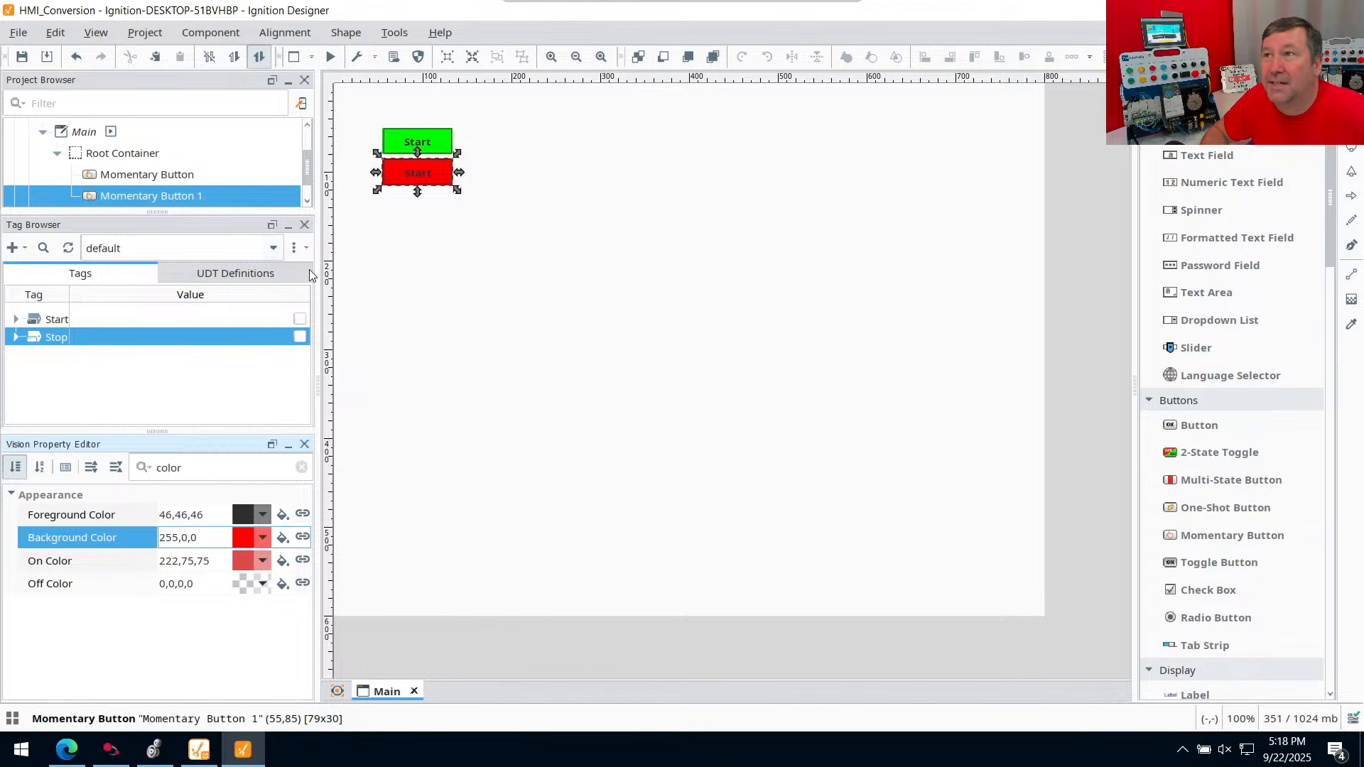
# Filter the lower button's properties by "text" and change its Text to Stop
pyautogui.doubleClick(188, 461)
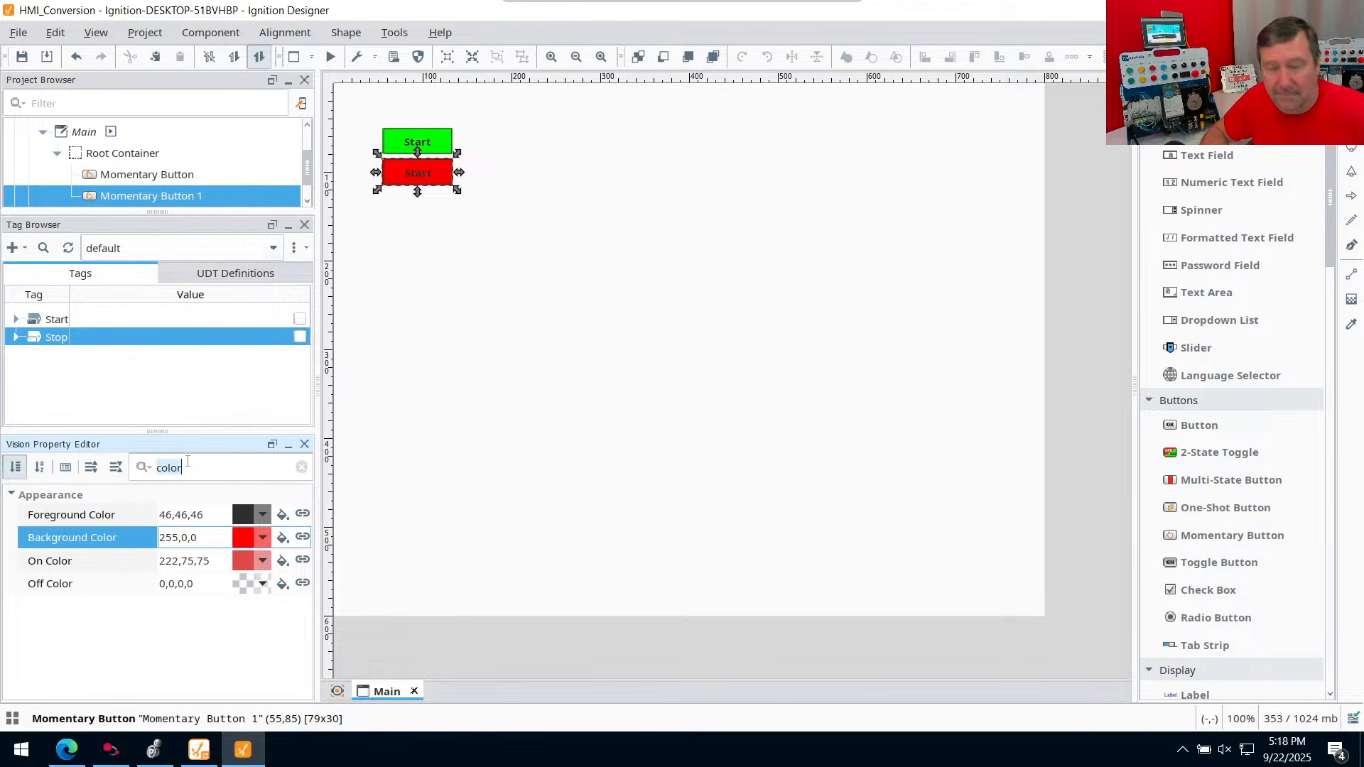
pyautogui.write('text')
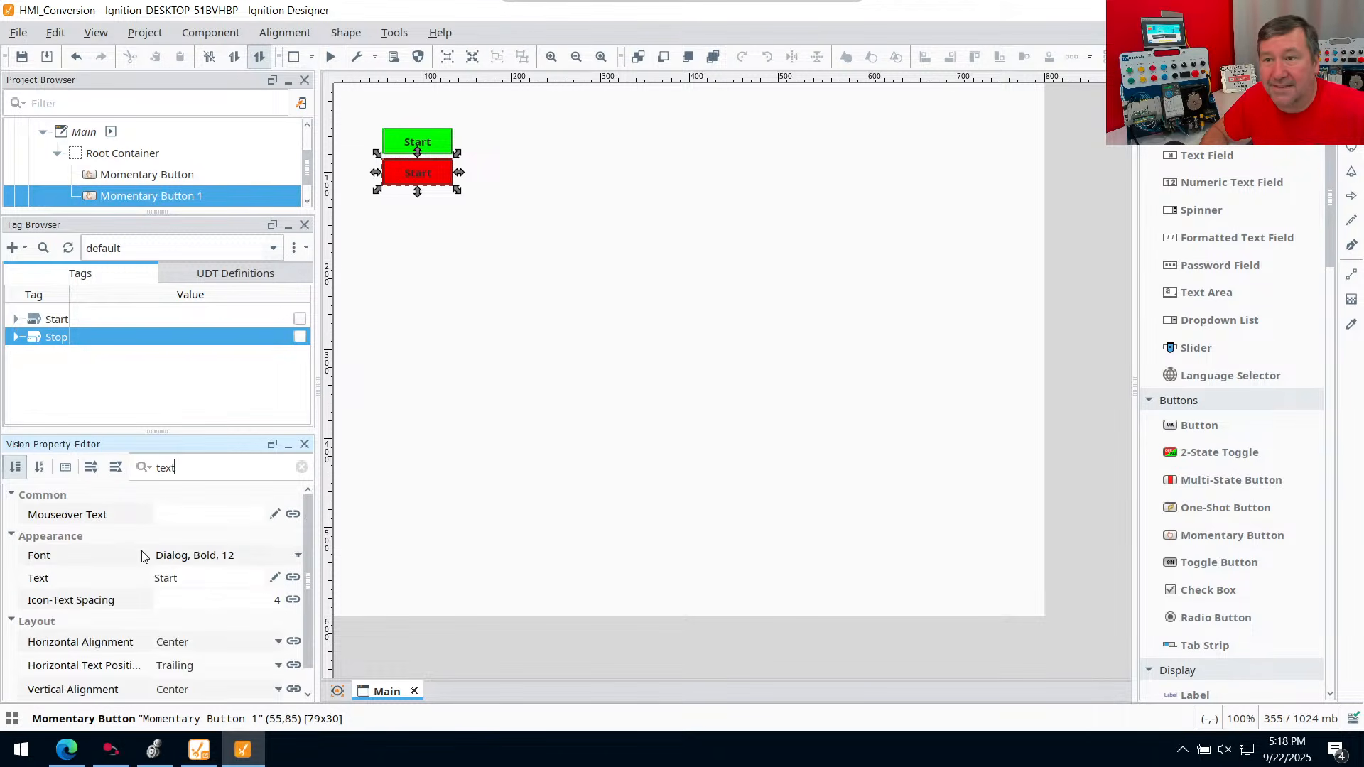
pyautogui.click(180, 580)
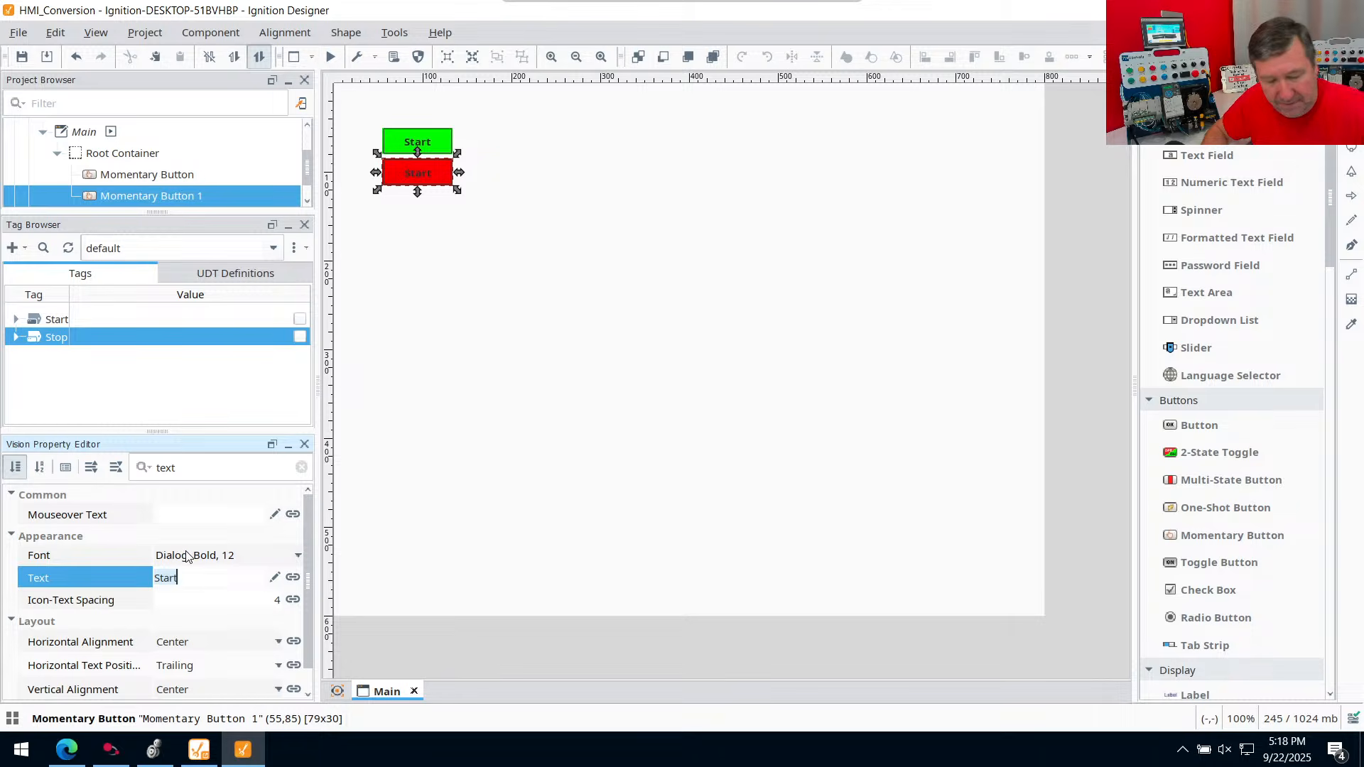
pyautogui.write('Star')
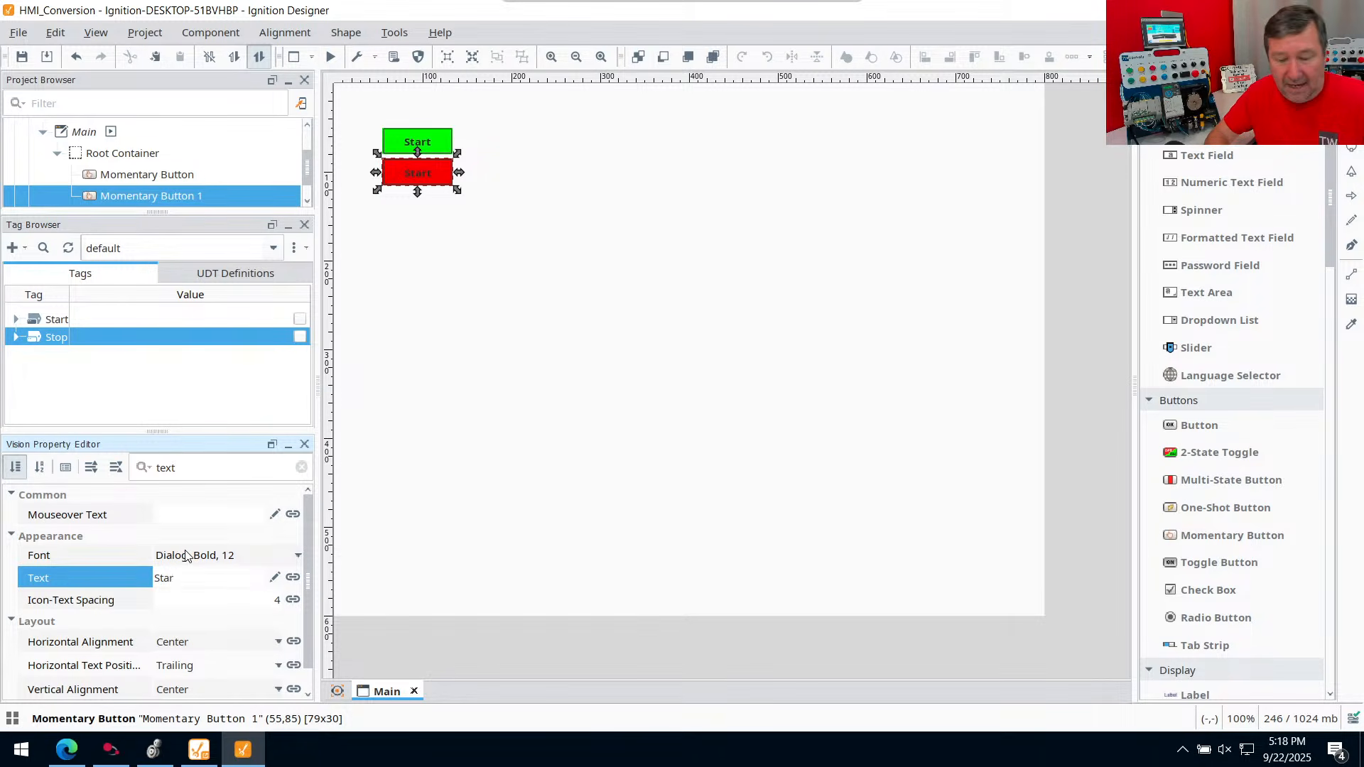
pyautogui.press('BackSpace')
pyautogui.press('BackSpace')
pyautogui.write('top')
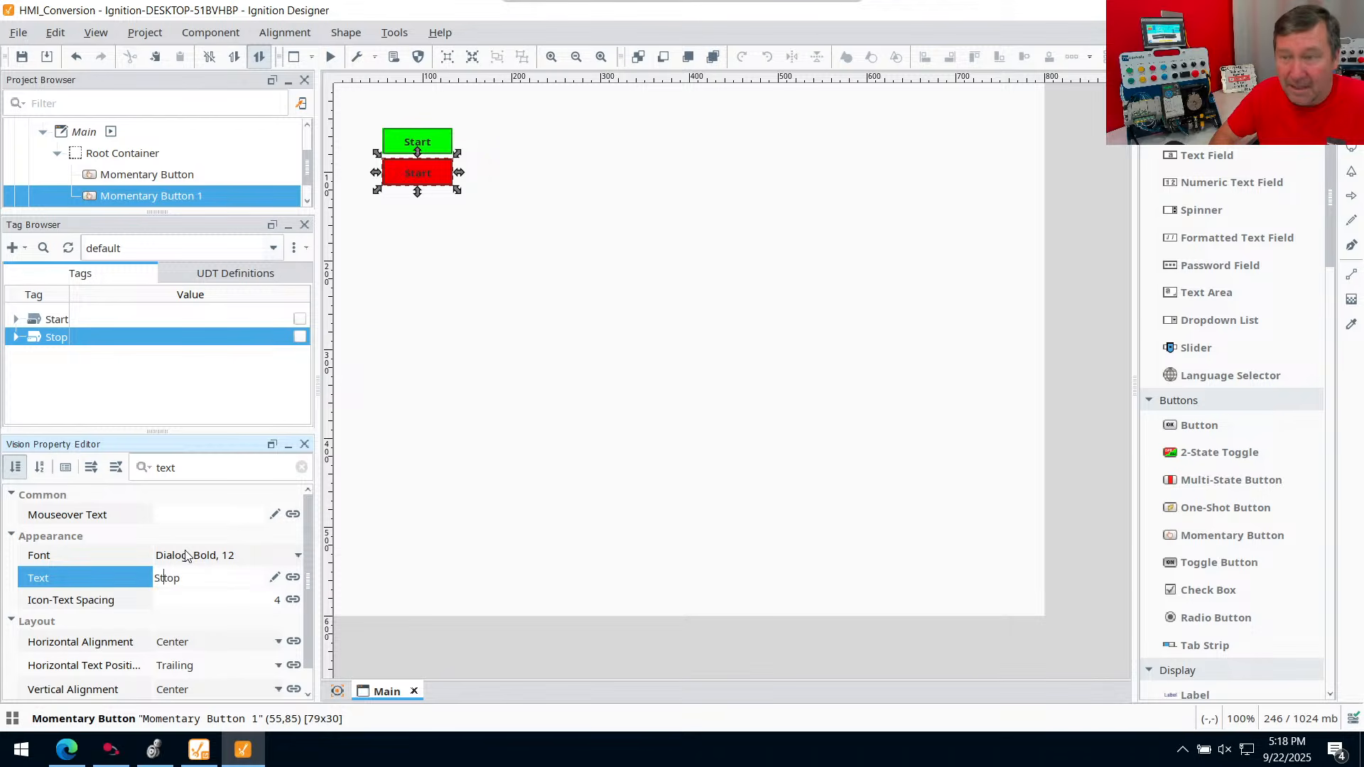
pyautogui.press('BackSpace')
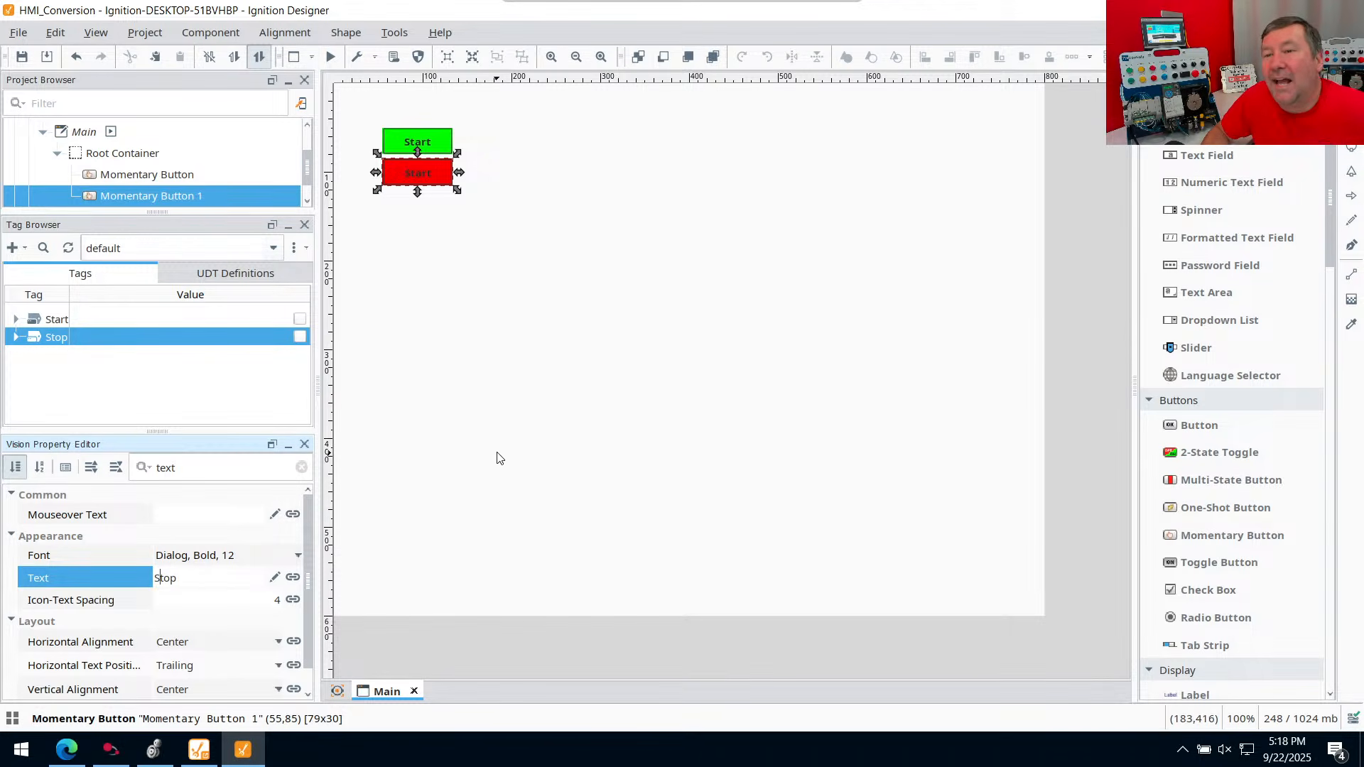
pyautogui.click(498, 457)
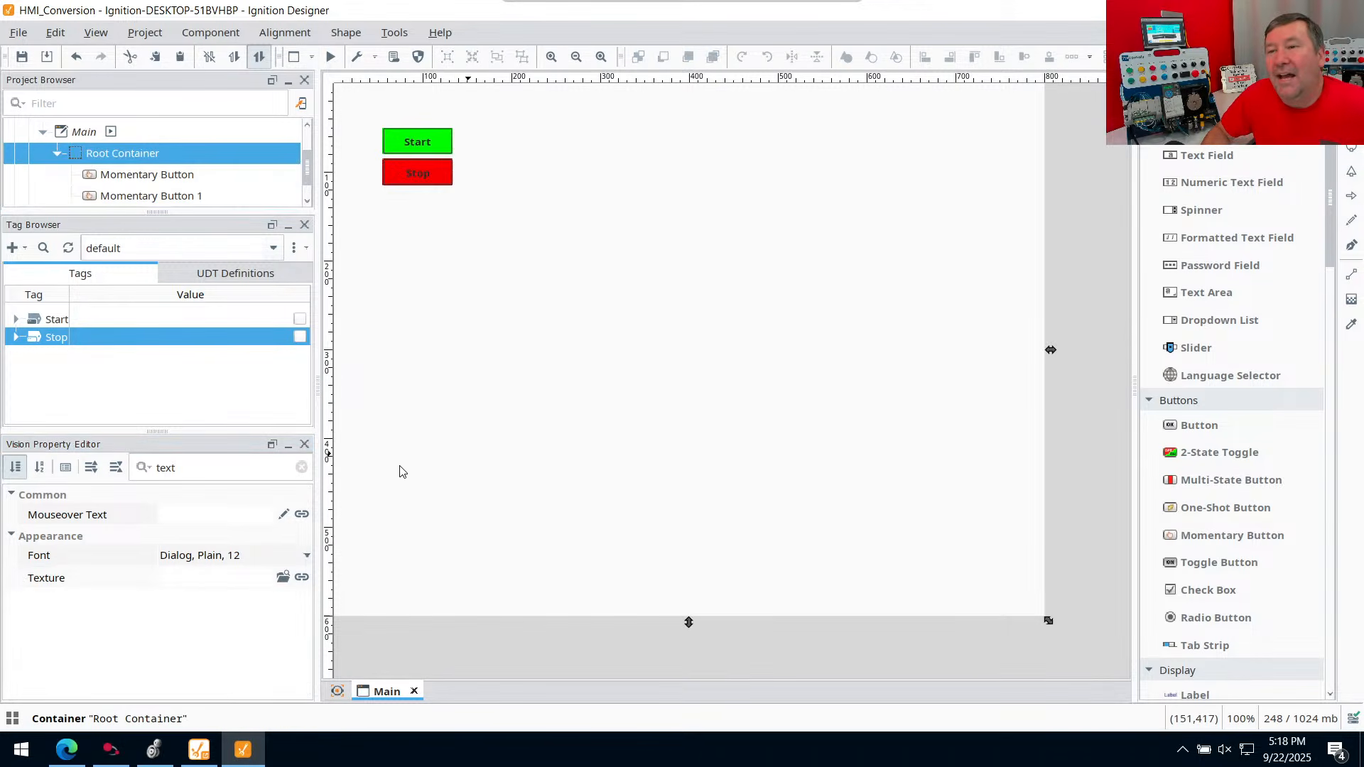
# Switch to Connected Components Workbench, inspect the Start button's properties on Screen_1 for its tag connection, and return to Ignition Designer
pyautogui.click(421, 144)
pyautogui.click(404, 181)
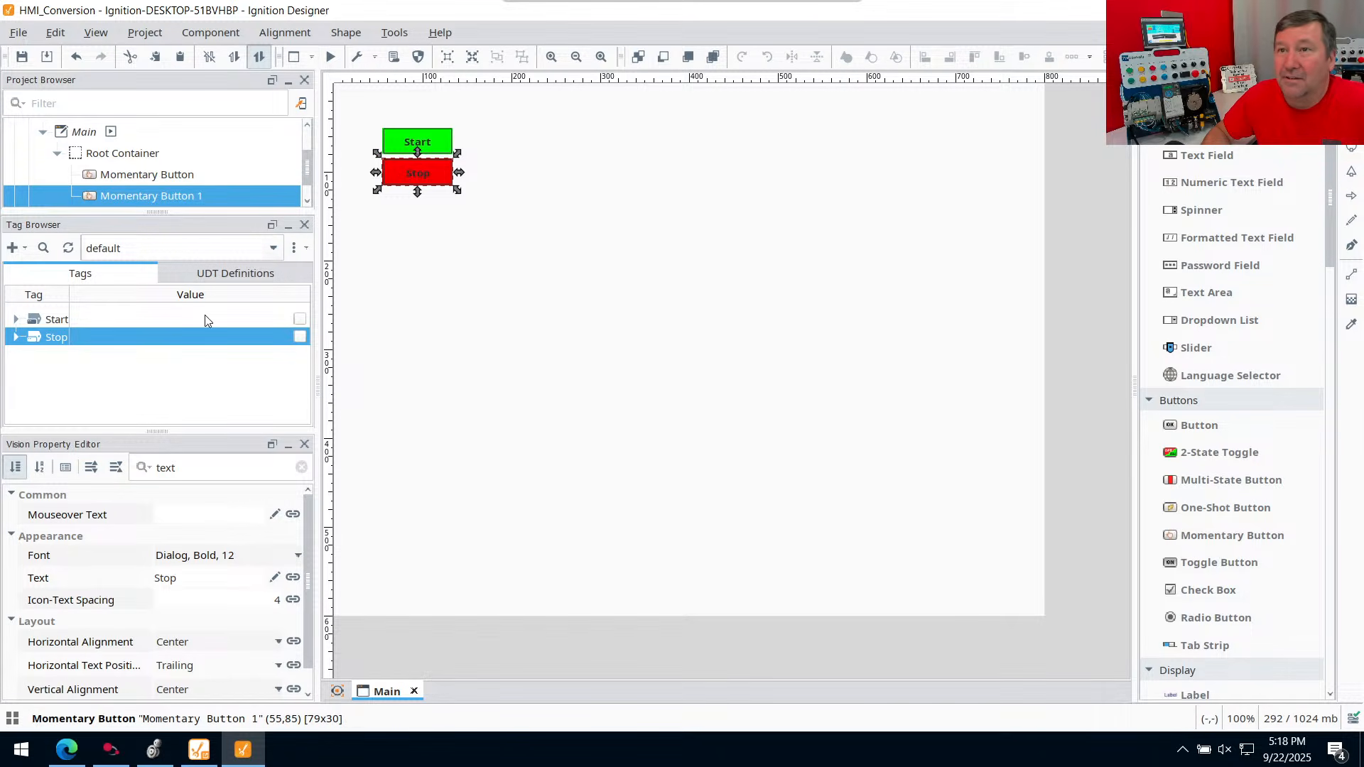
pyautogui.click(47, 321)
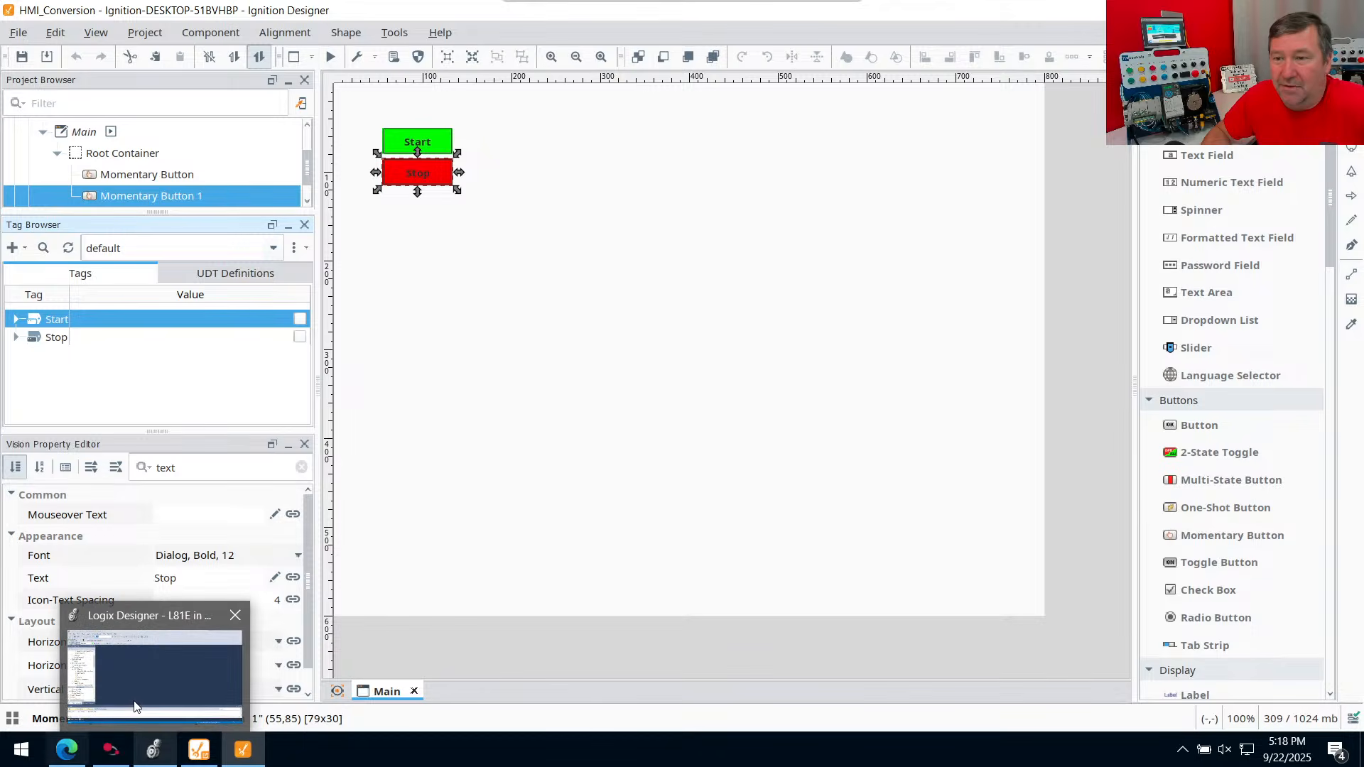
pyautogui.click(110, 750)
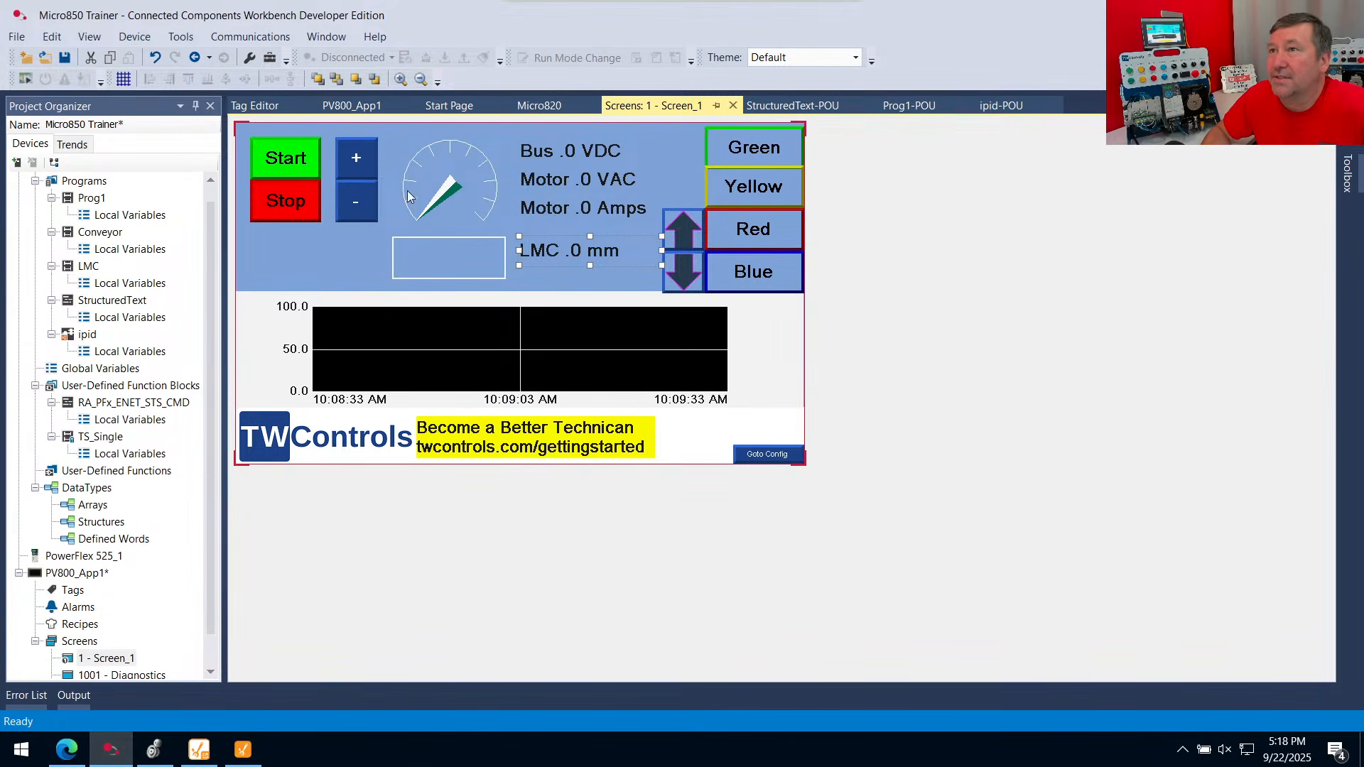
pyautogui.click(286, 159)
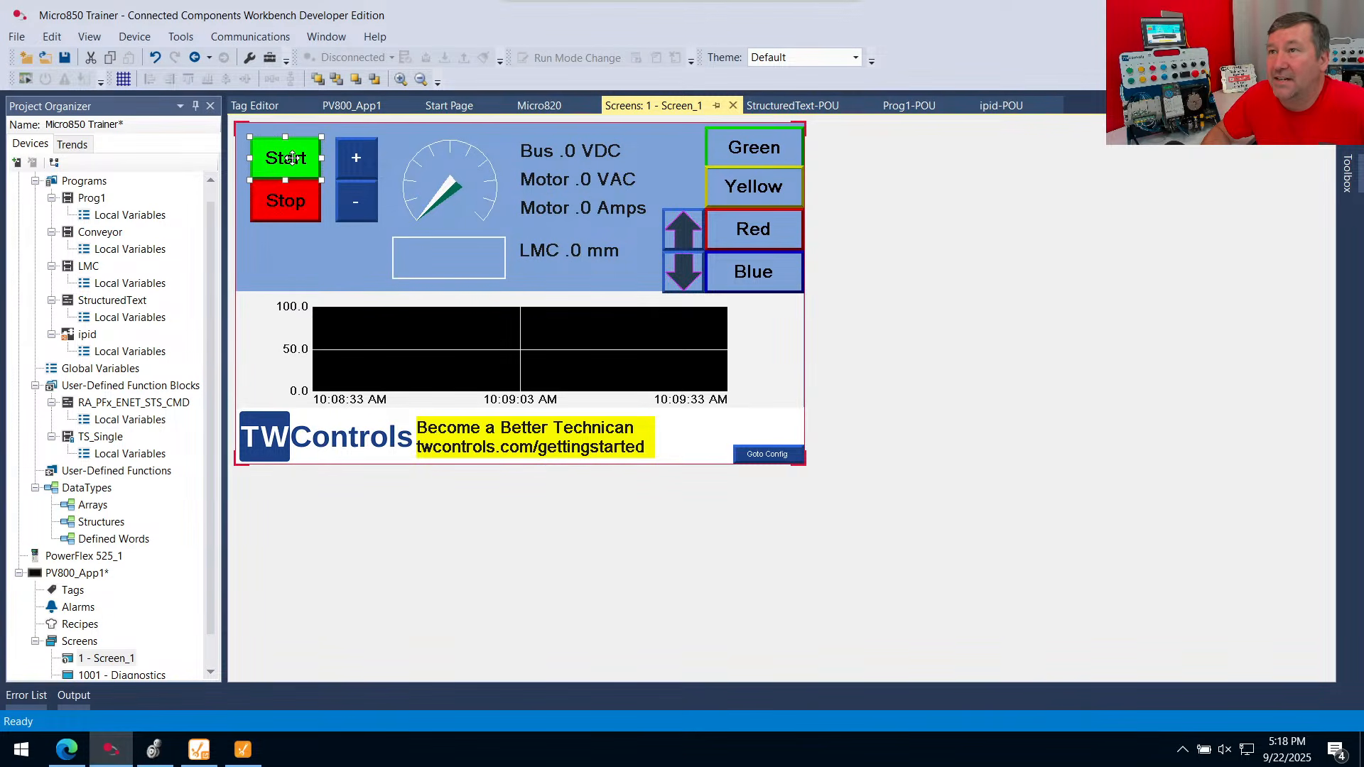
pyautogui.rightClick(291, 157)
pyautogui.click(342, 287)
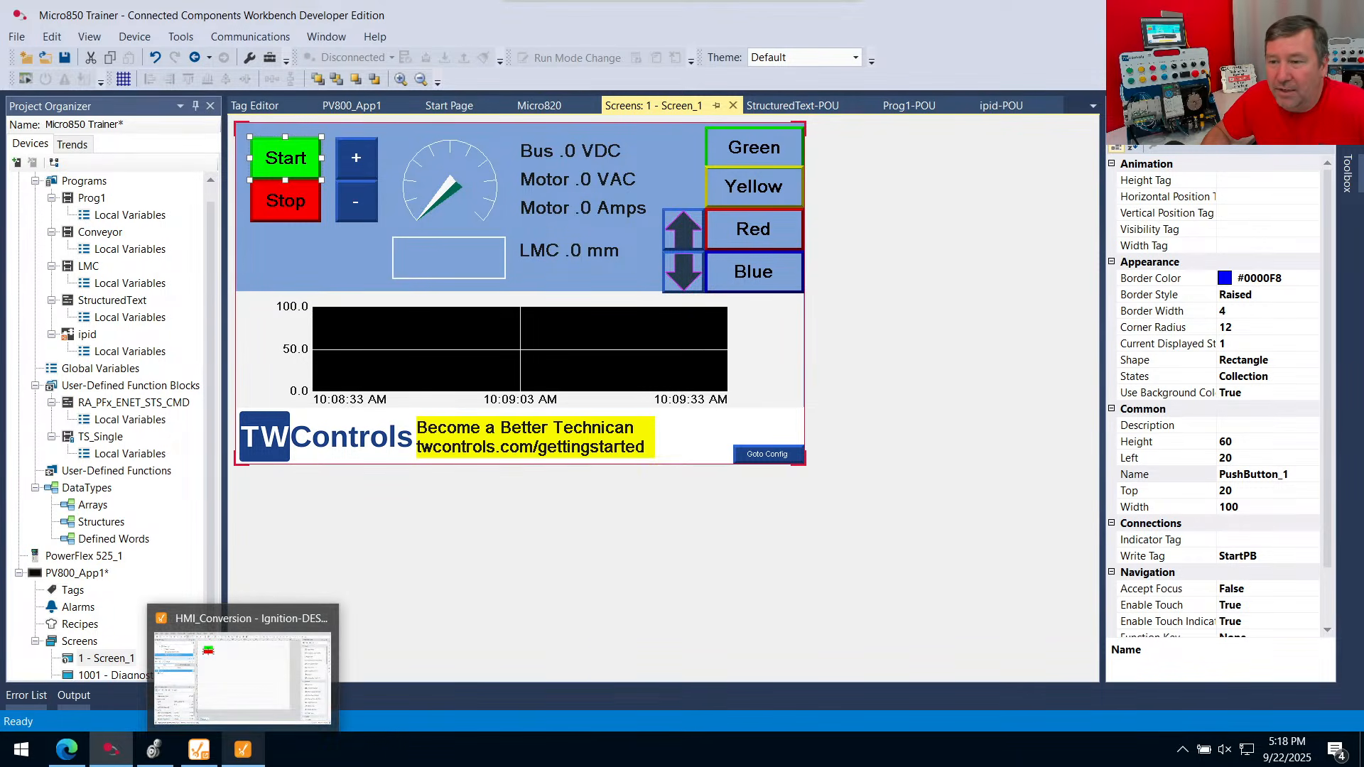
pyautogui.click(242, 752)
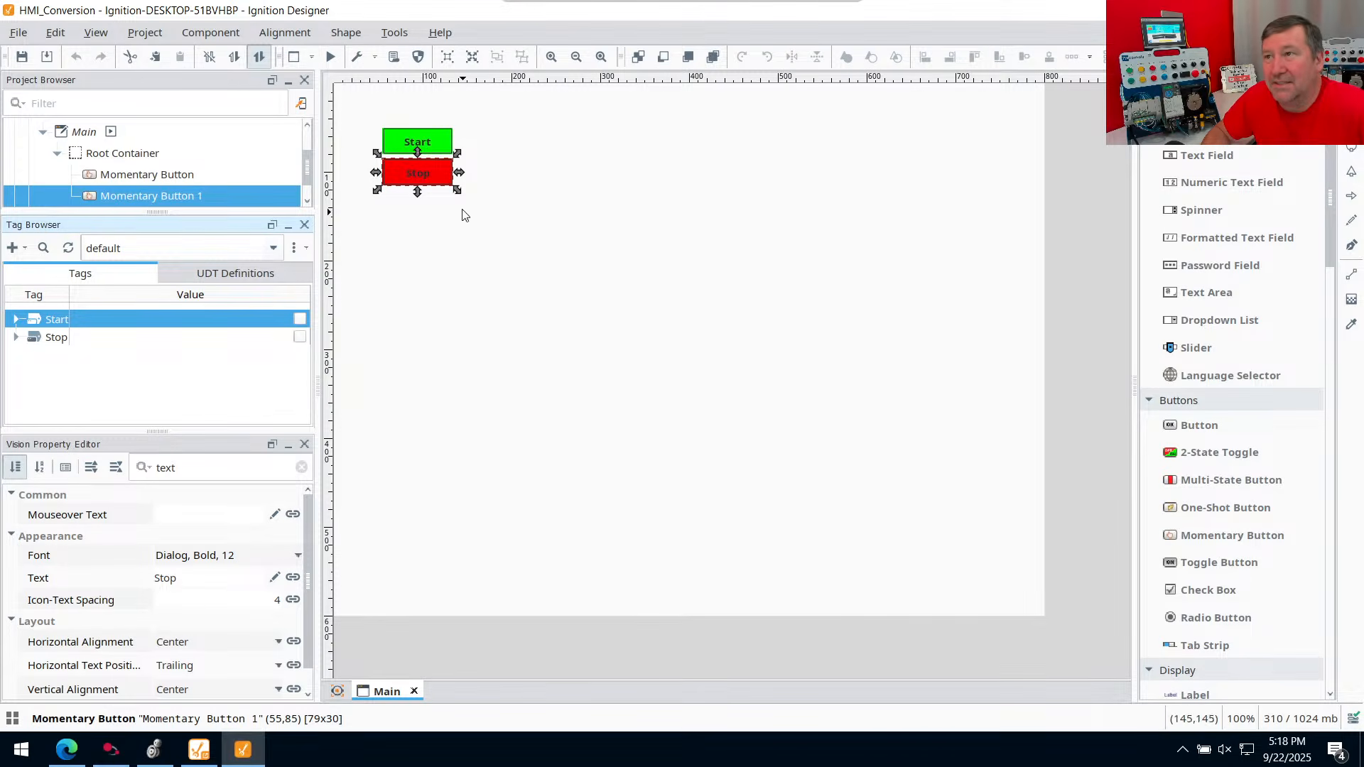
# Bind the green Start button to the Start tag by dropping the tag onto the button, and collapse the tag's details
pyautogui.click(408, 142)
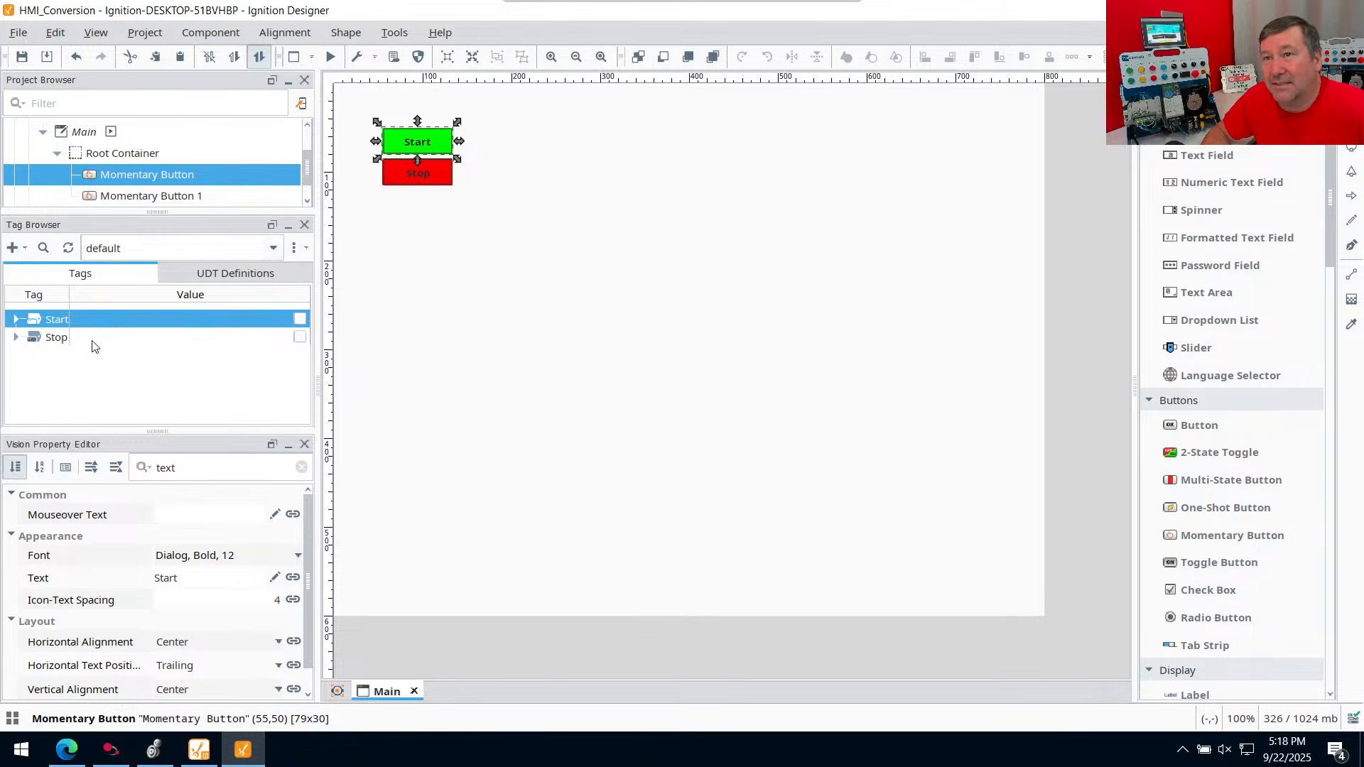
pyautogui.click(44, 319)
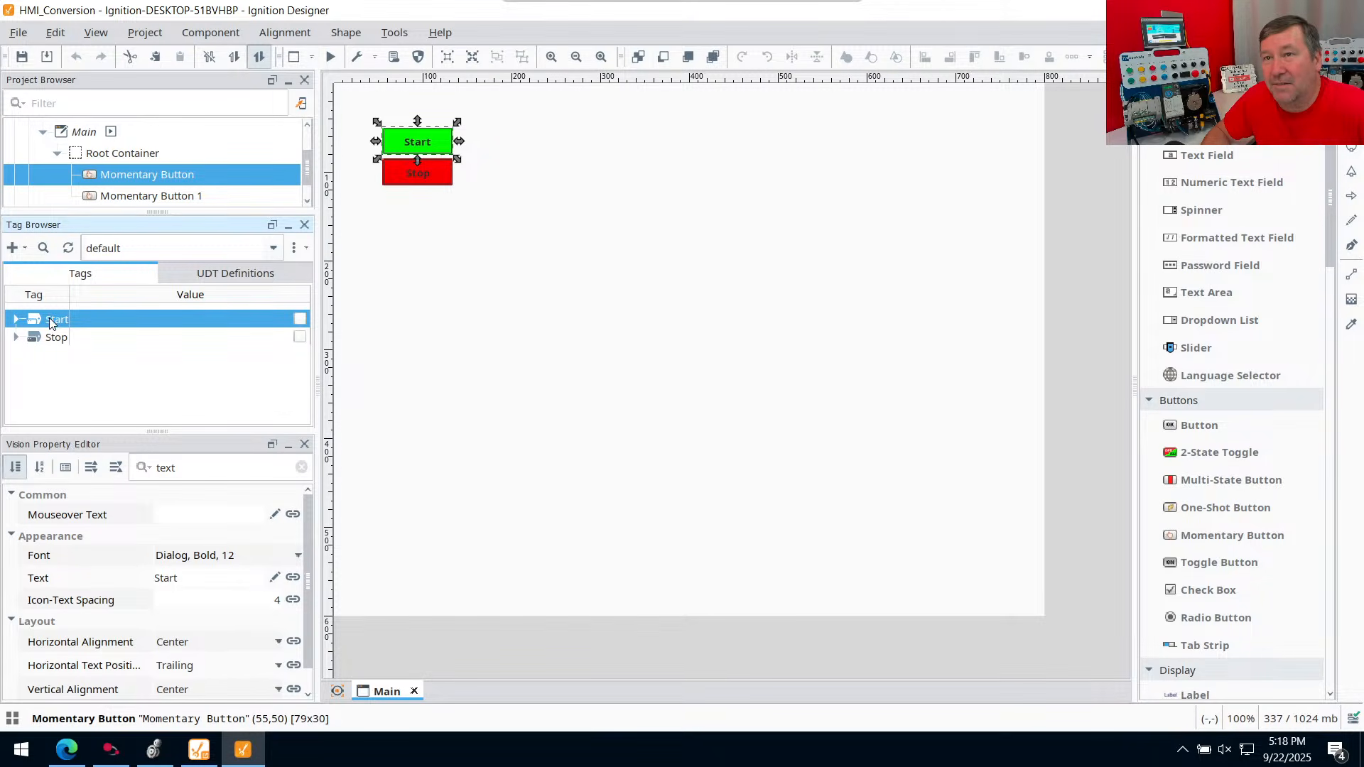
pyautogui.moveTo(49, 324); pyautogui.dragTo(381, 263)
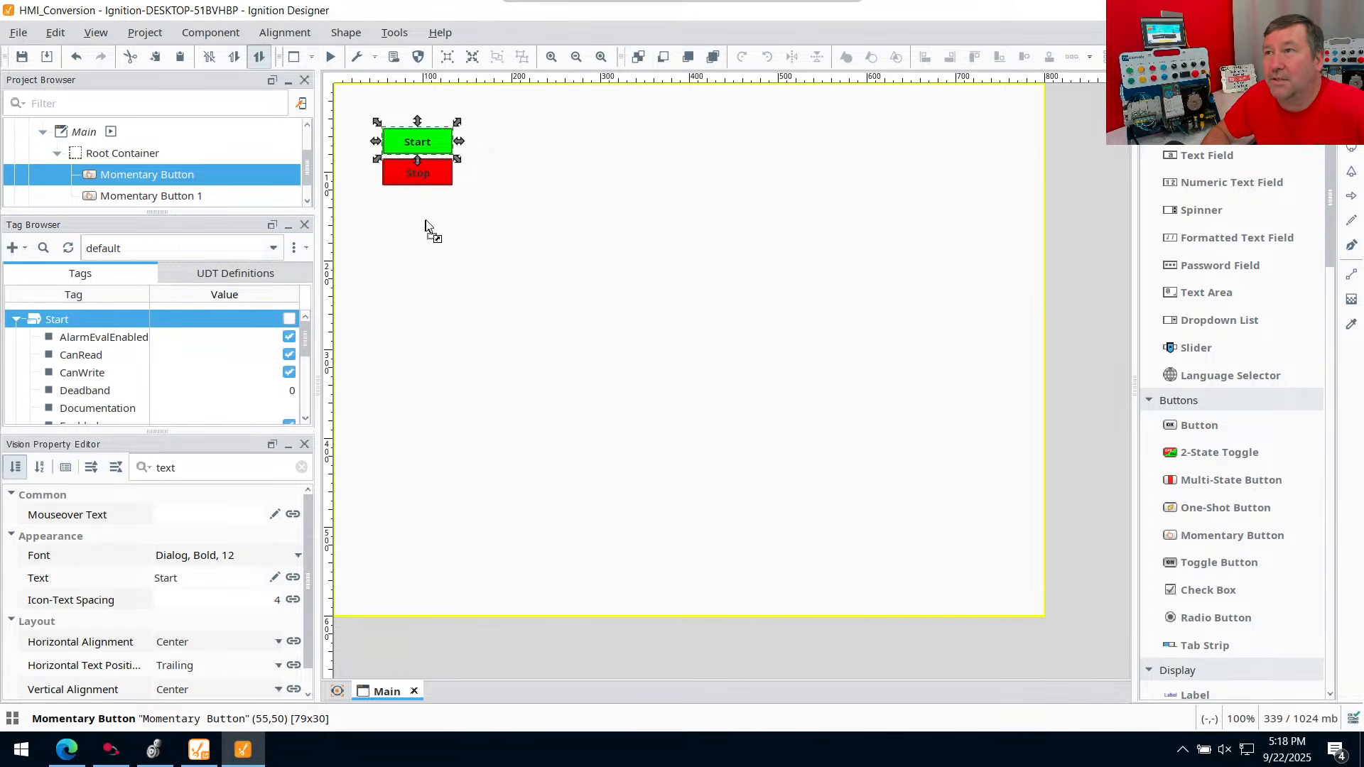
pyautogui.moveTo(455, 169); pyautogui.dragTo(453, 148)
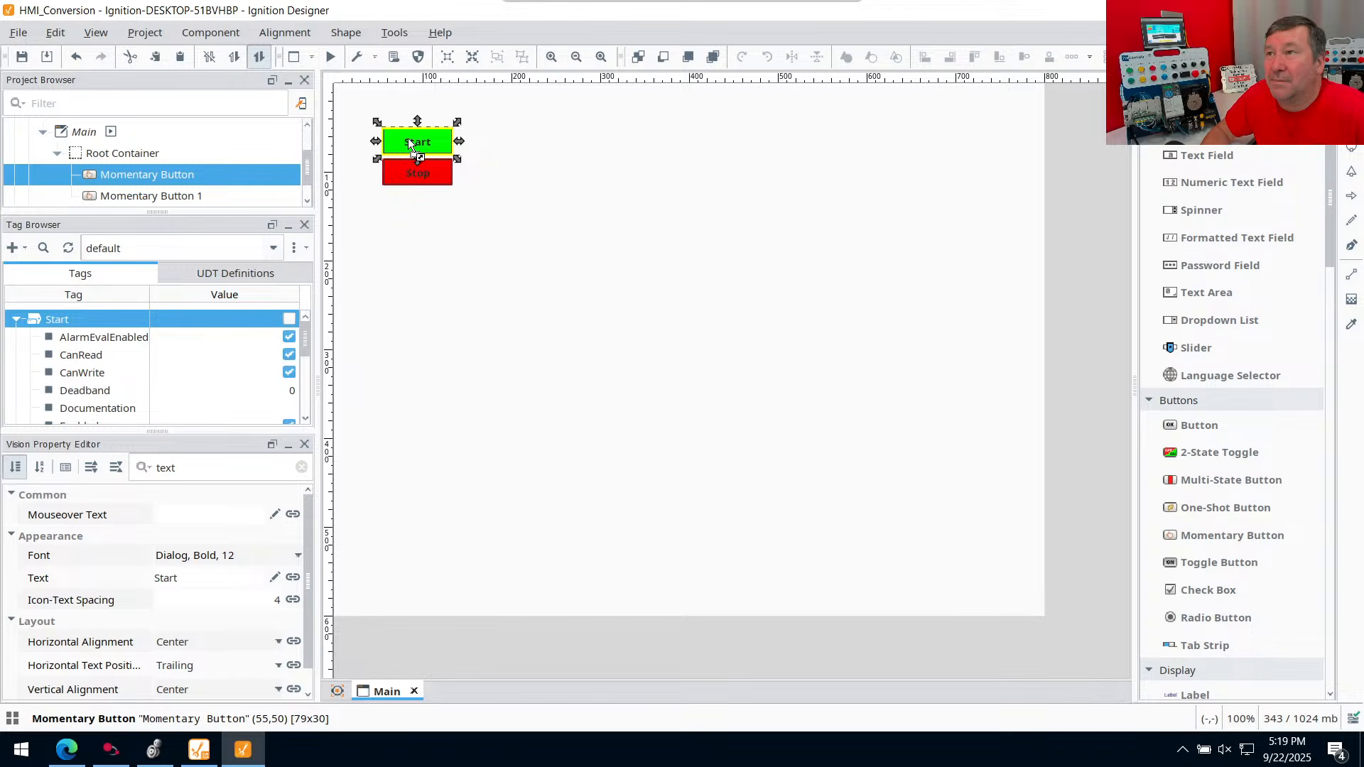
pyautogui.moveTo(412, 135); pyautogui.dragTo(412, 135)
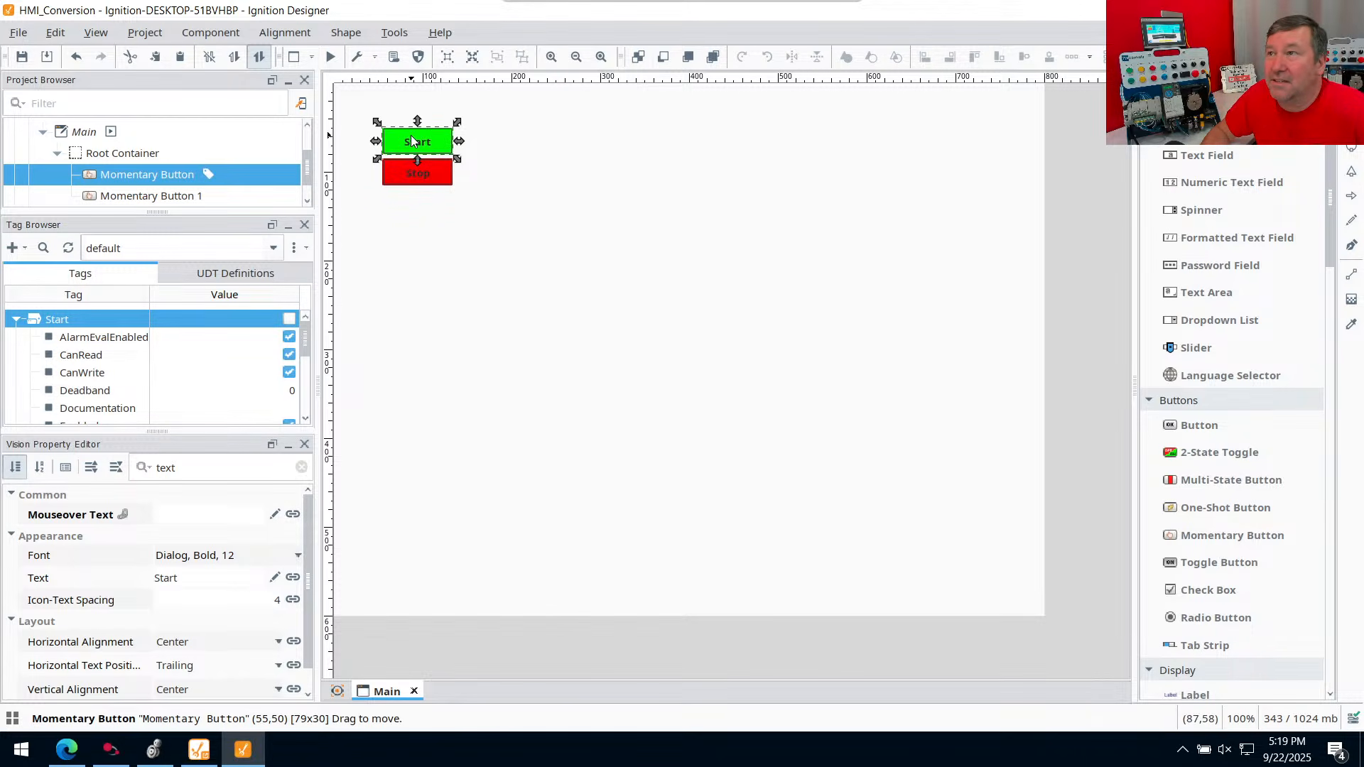
pyautogui.click(16, 319)
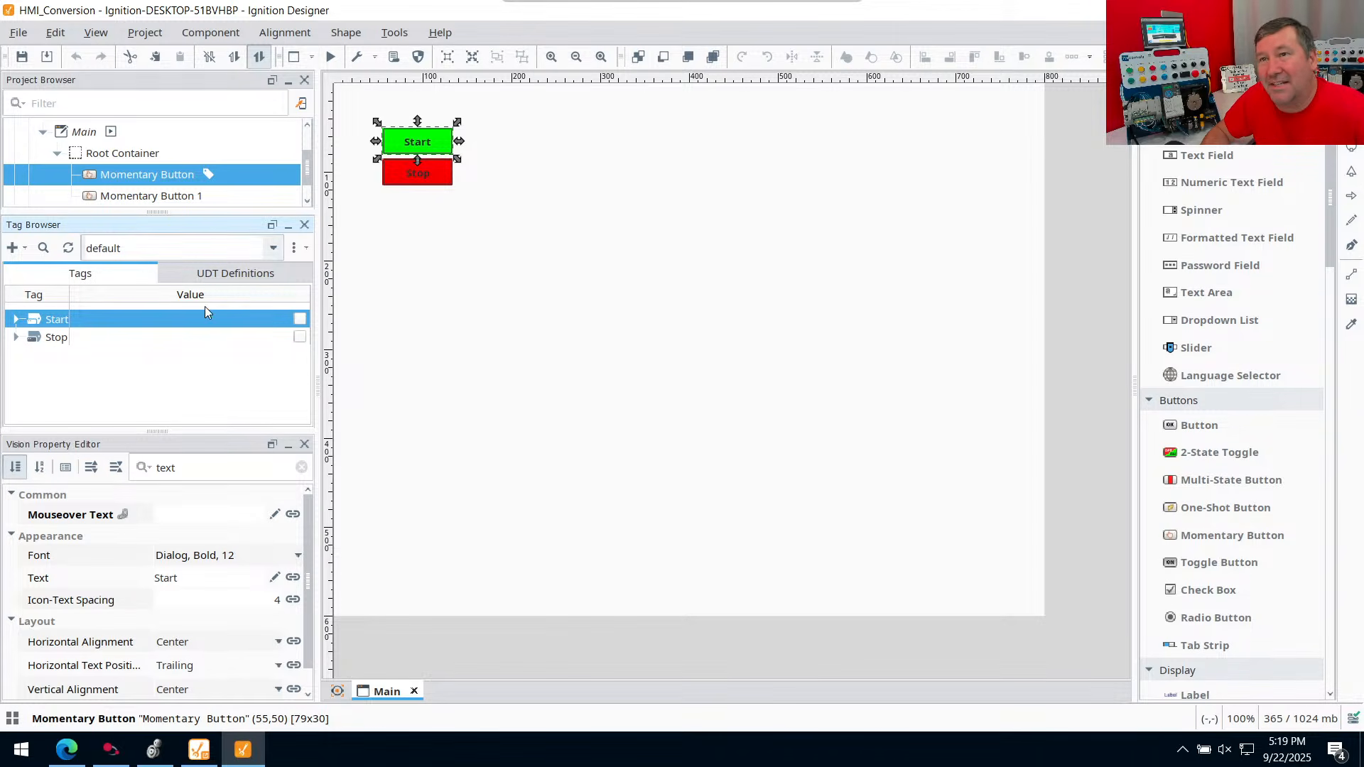
# Filter the Start button's properties by "tag" and examine the bindings of its Control Value and Indicator Value without changing them
pyautogui.doubleClick(183, 466)
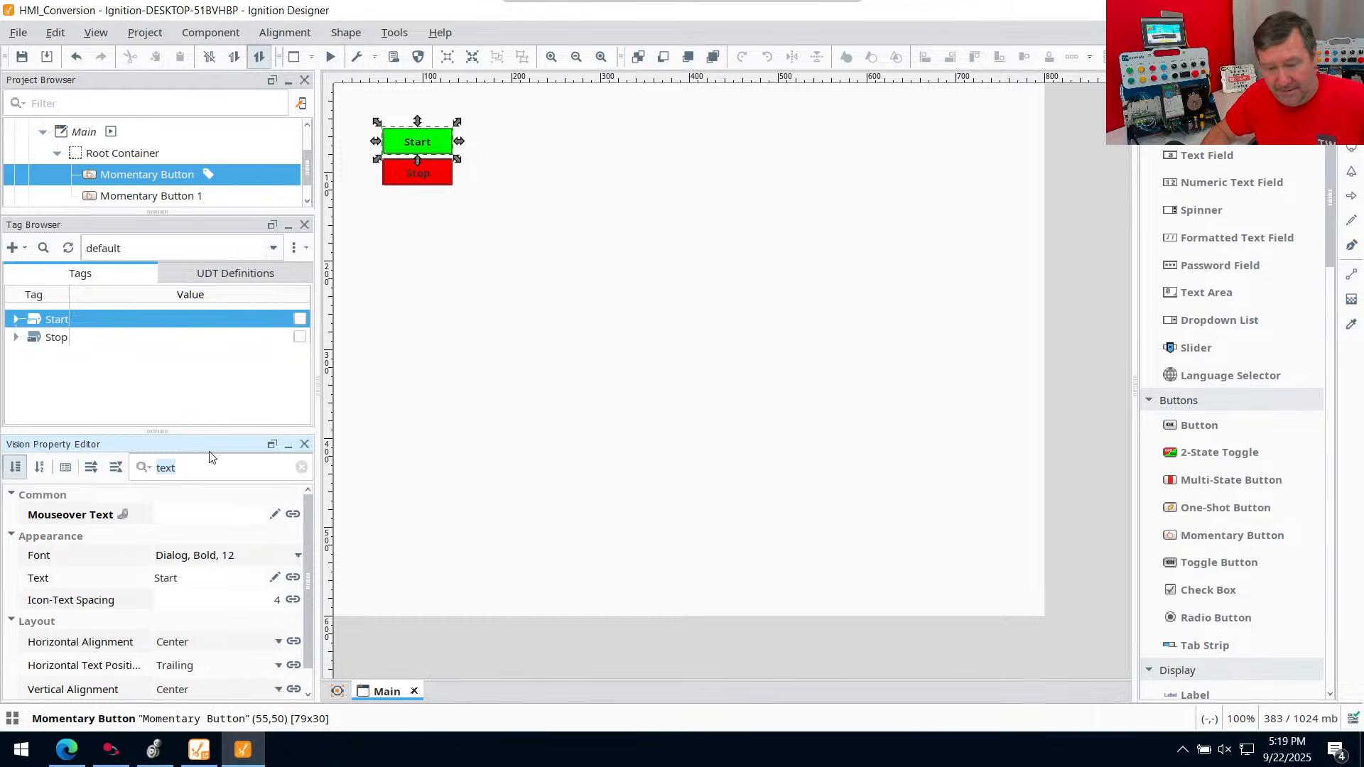
pyautogui.press('BackSpace')
pyautogui.write('tag')
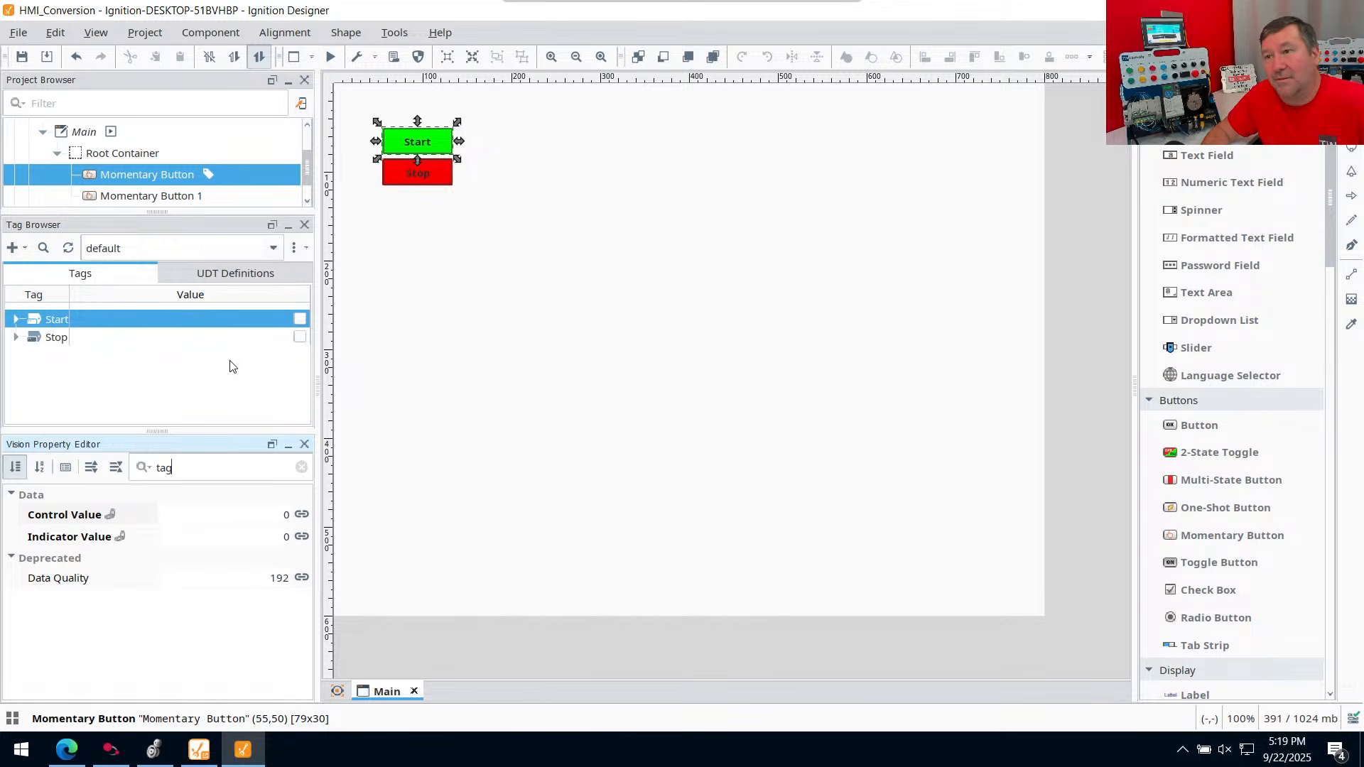
pyautogui.click(114, 519)
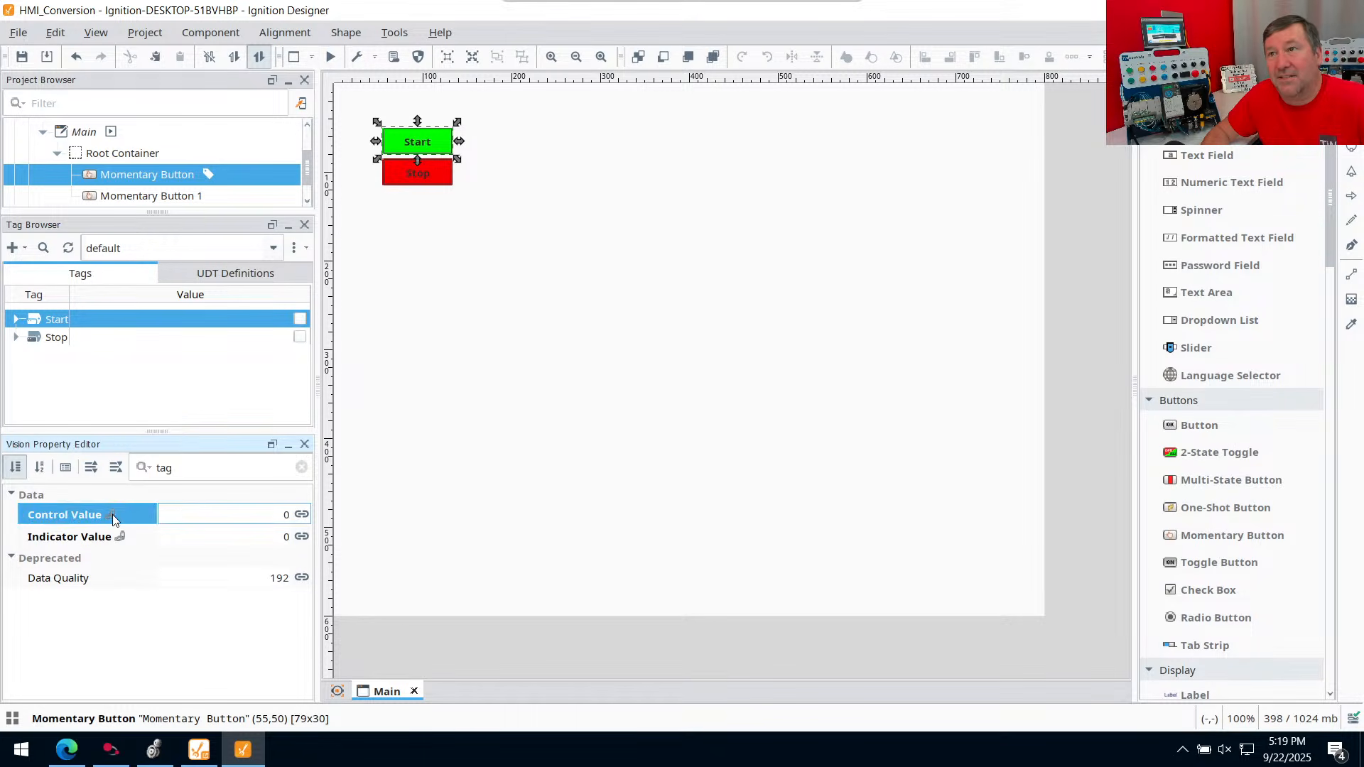
pyautogui.click(301, 516)
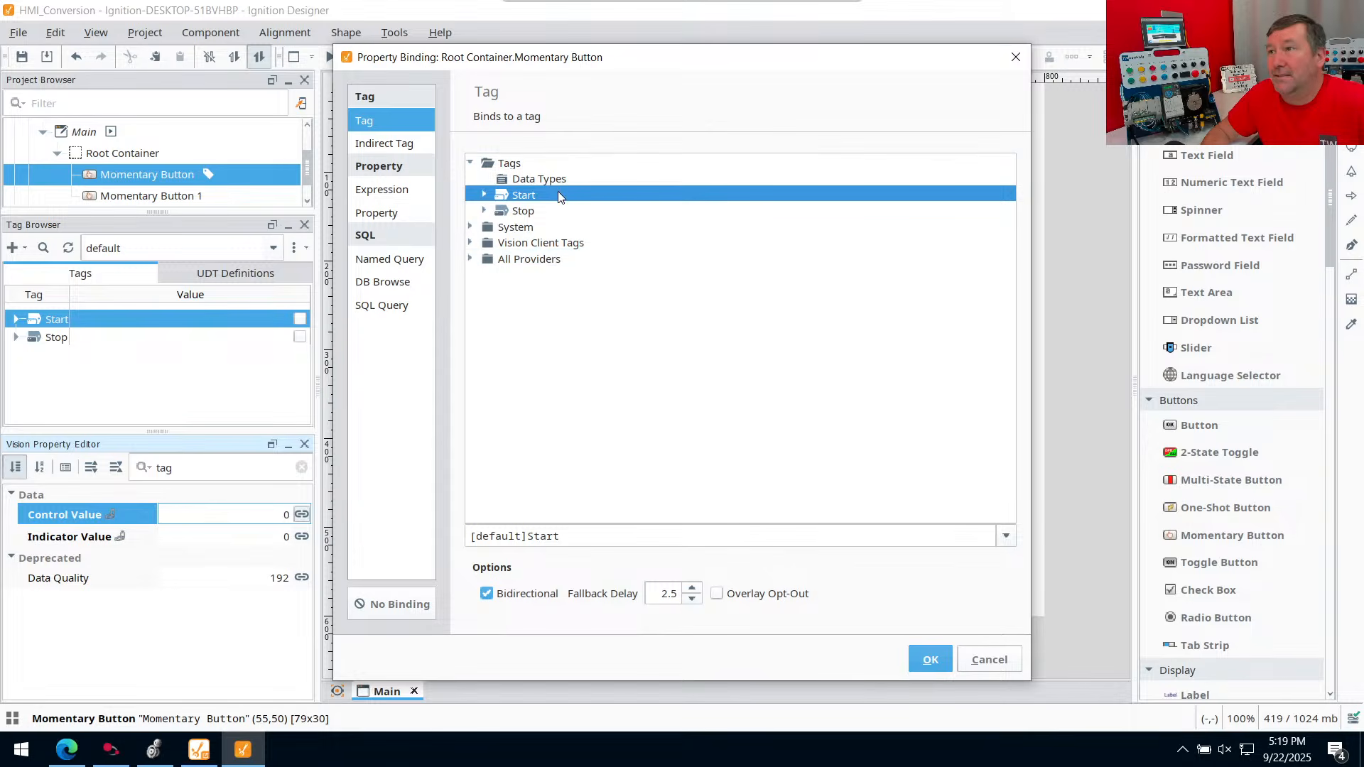
pyautogui.click(989, 658)
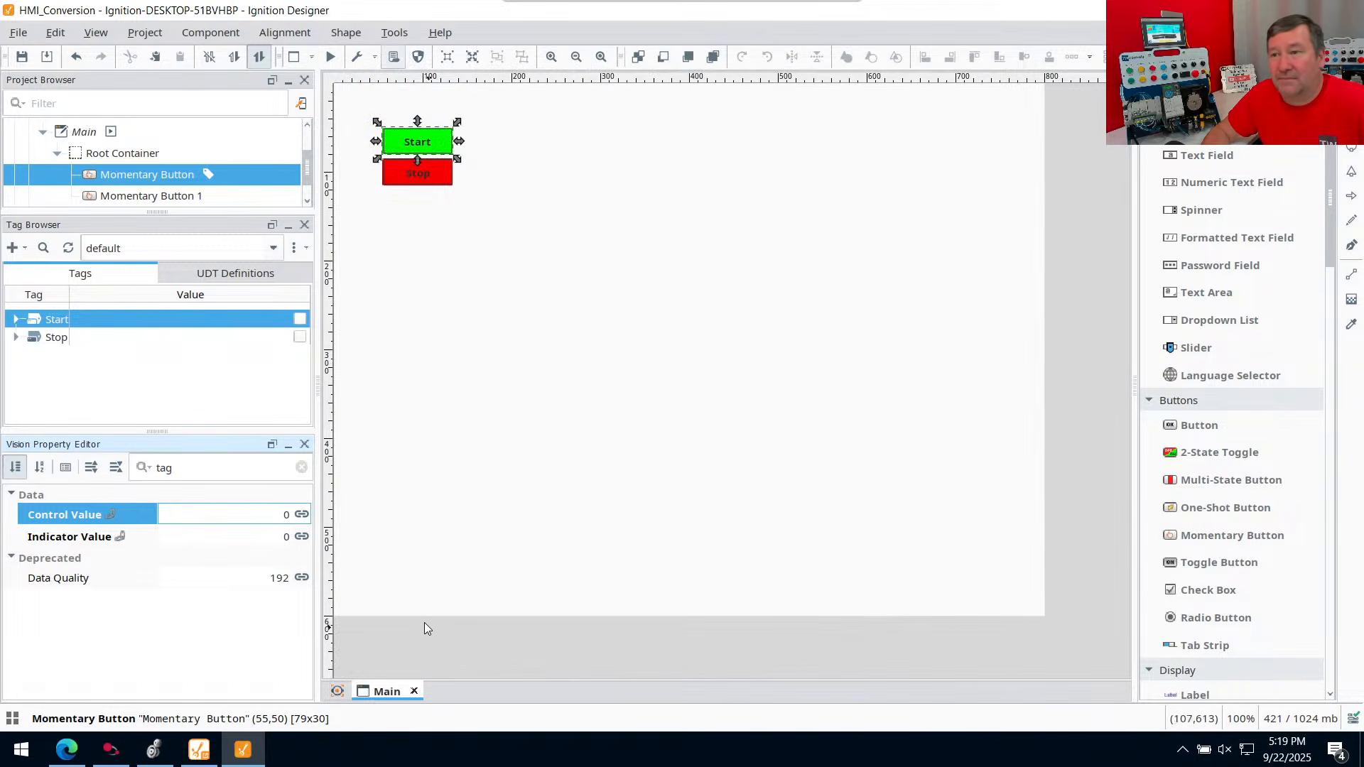
pyautogui.click(302, 538)
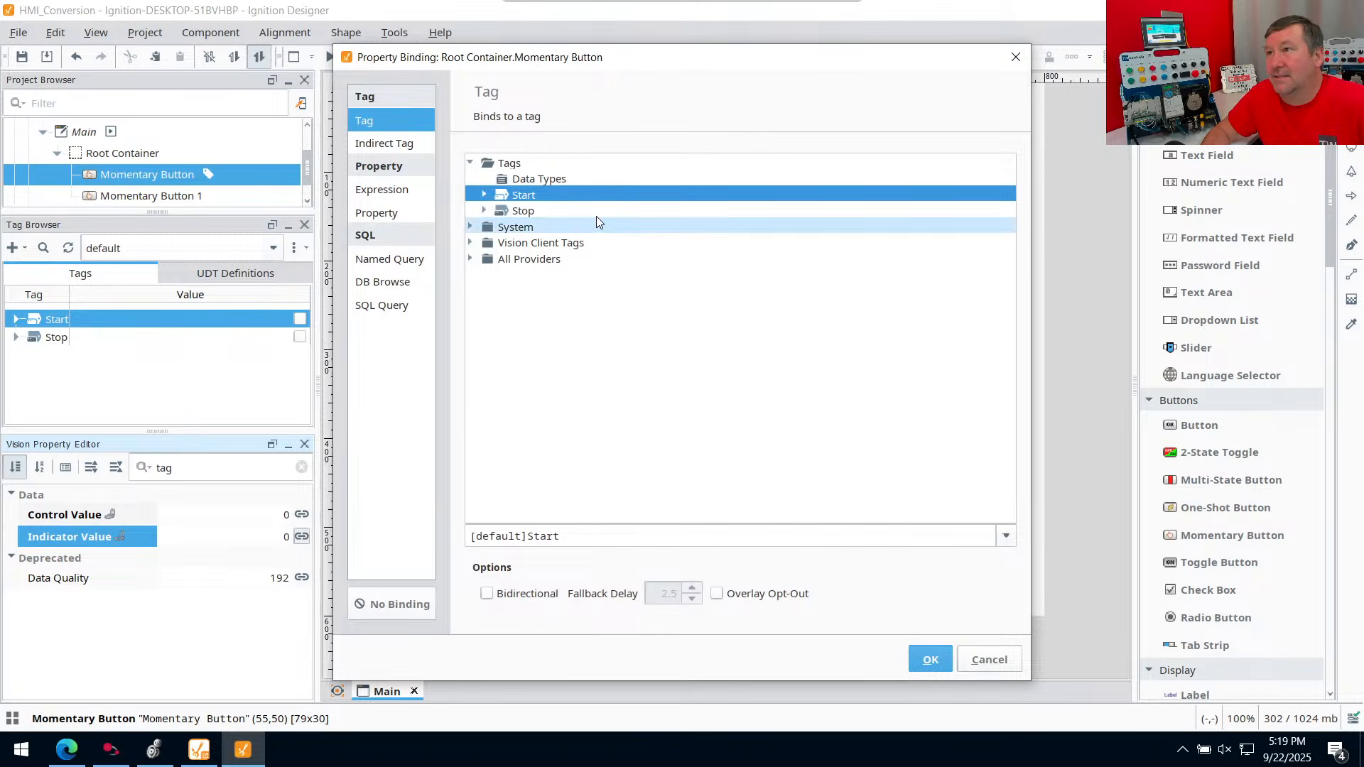
pyautogui.click(988, 659)
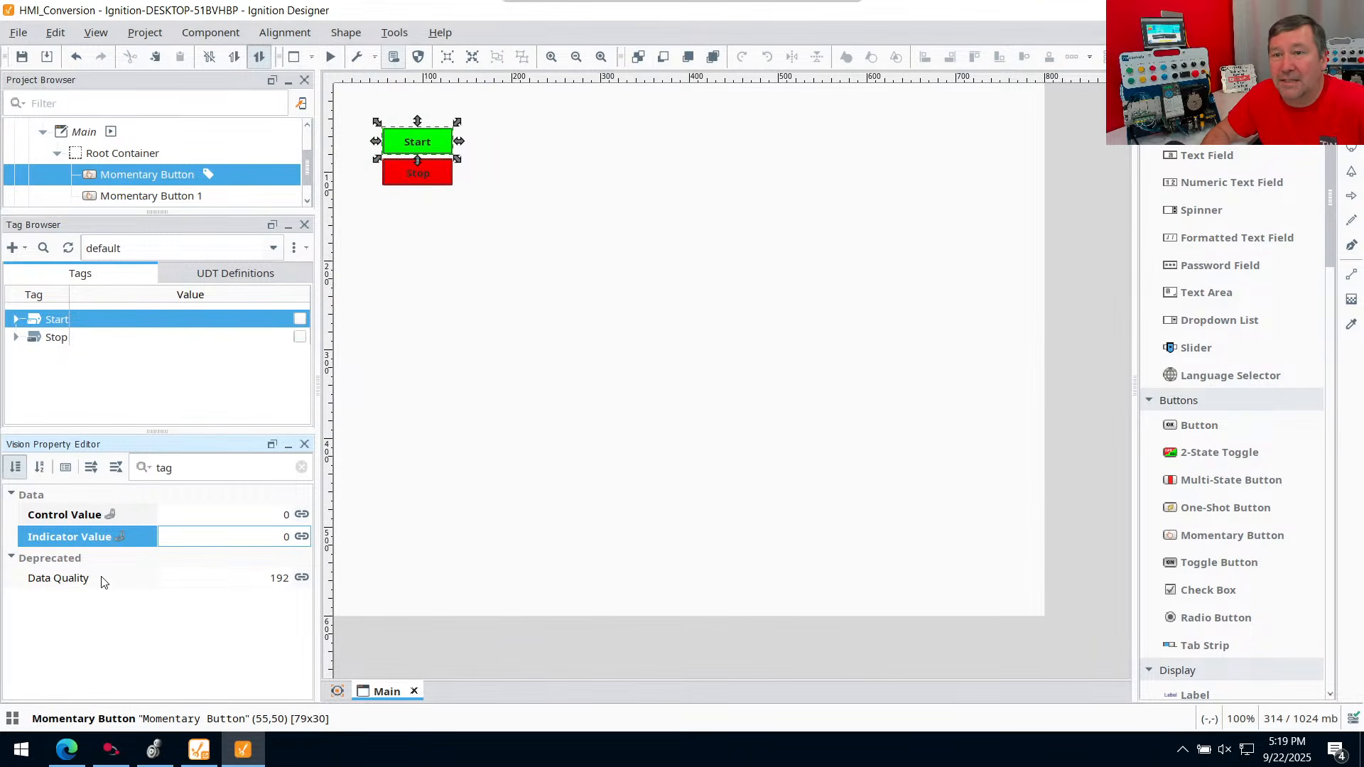
# Bind the red Stop button's Control Value to the Stop tag
pyautogui.click(404, 173)
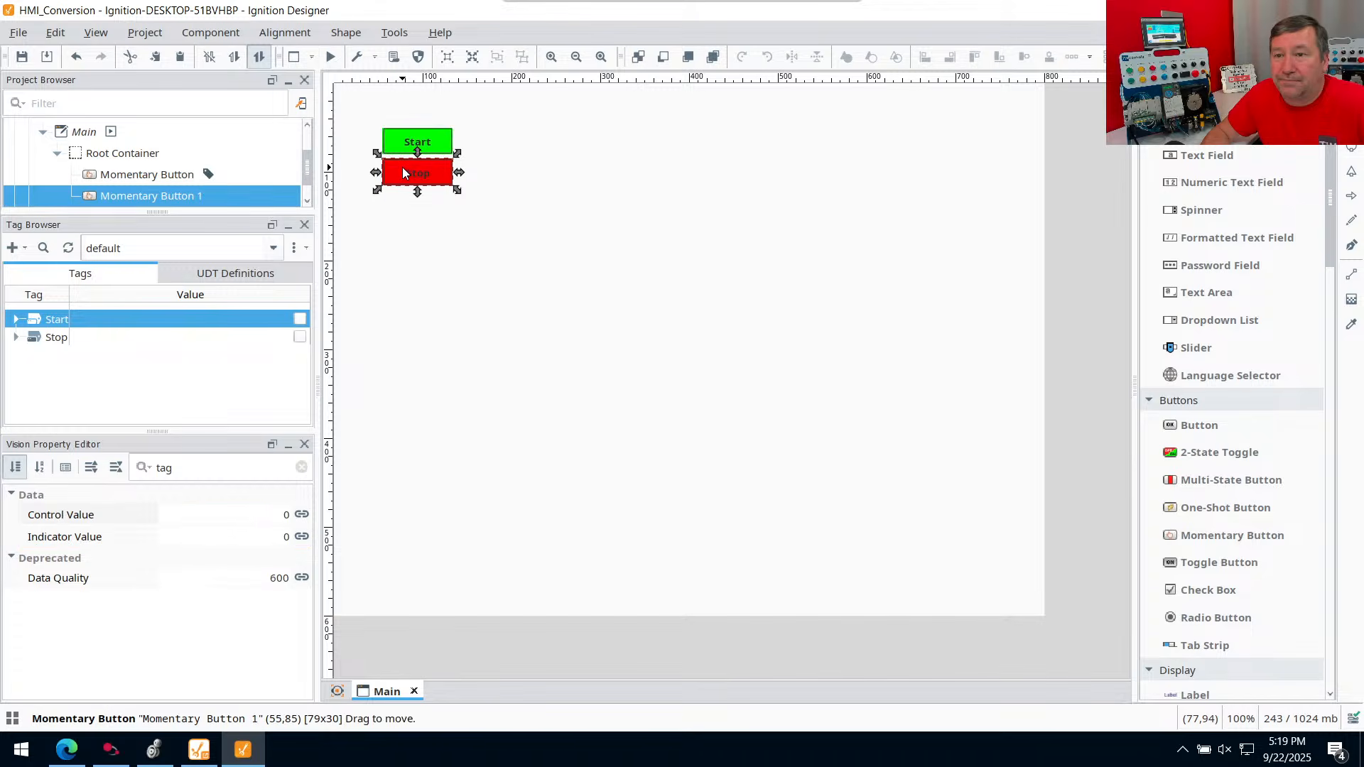
pyautogui.click(302, 514)
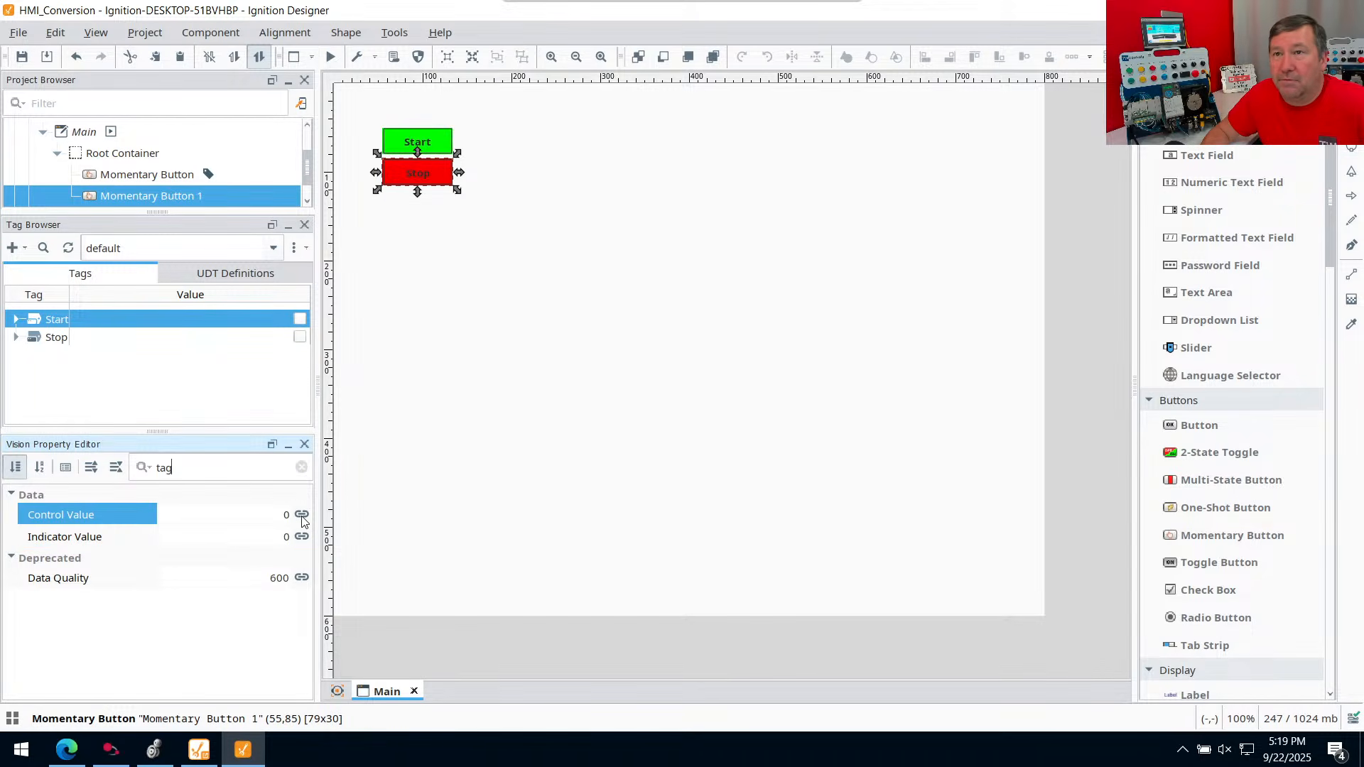
pyautogui.click(376, 125)
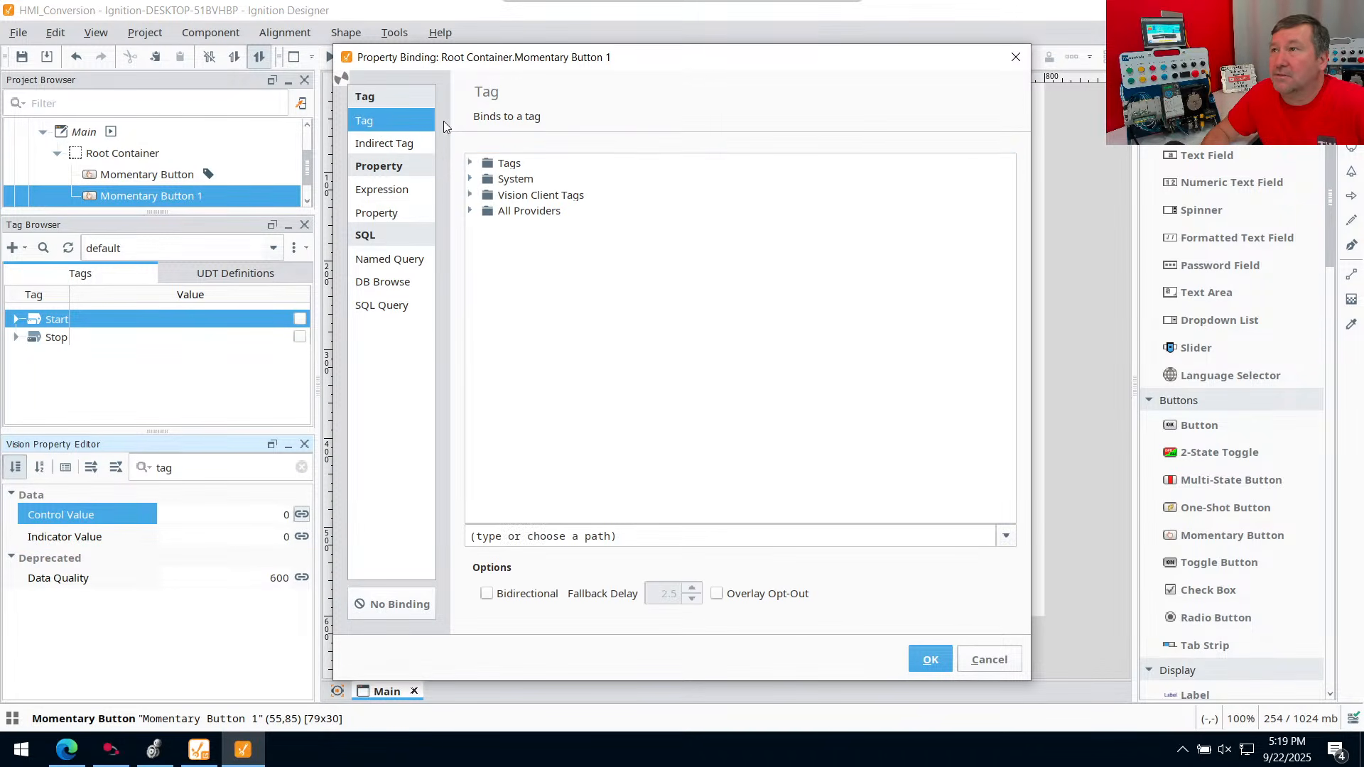
pyautogui.click(472, 163)
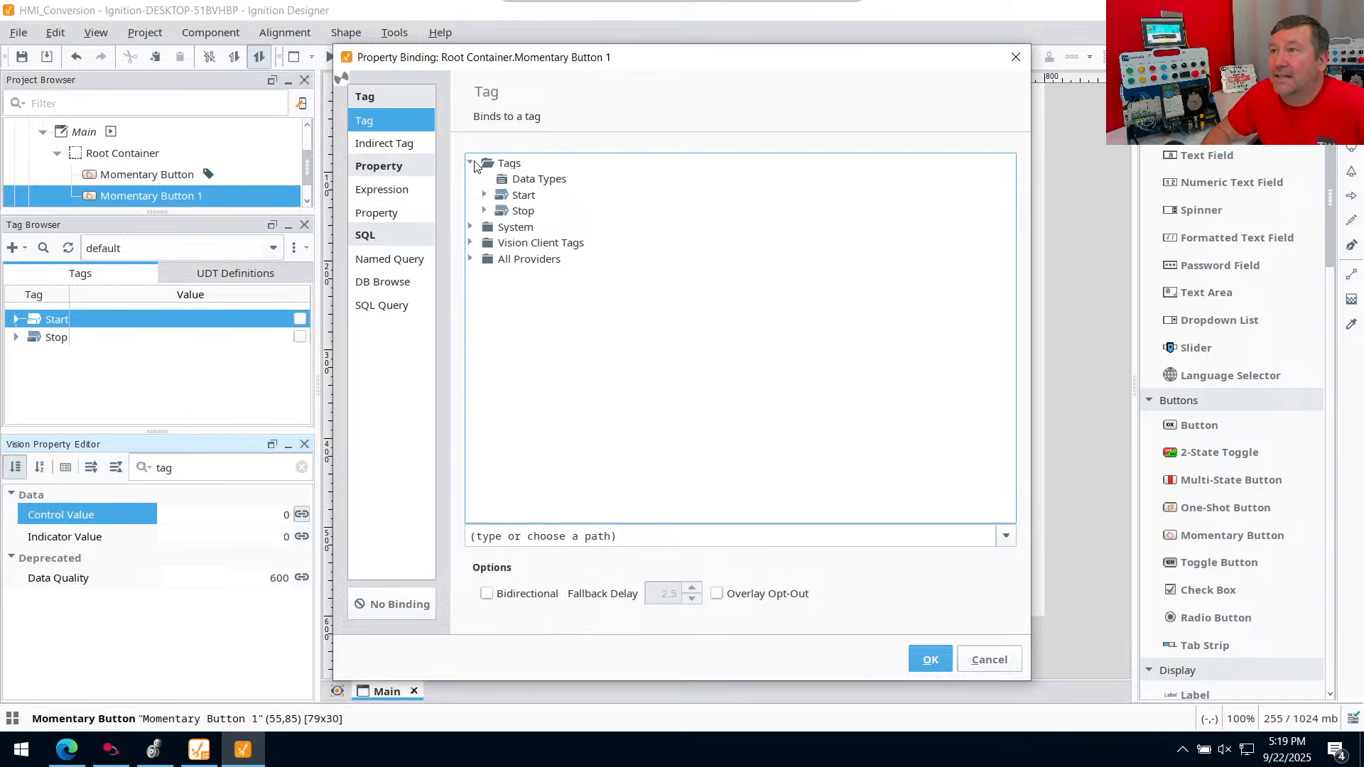
pyautogui.click(528, 211)
pyautogui.click(930, 658)
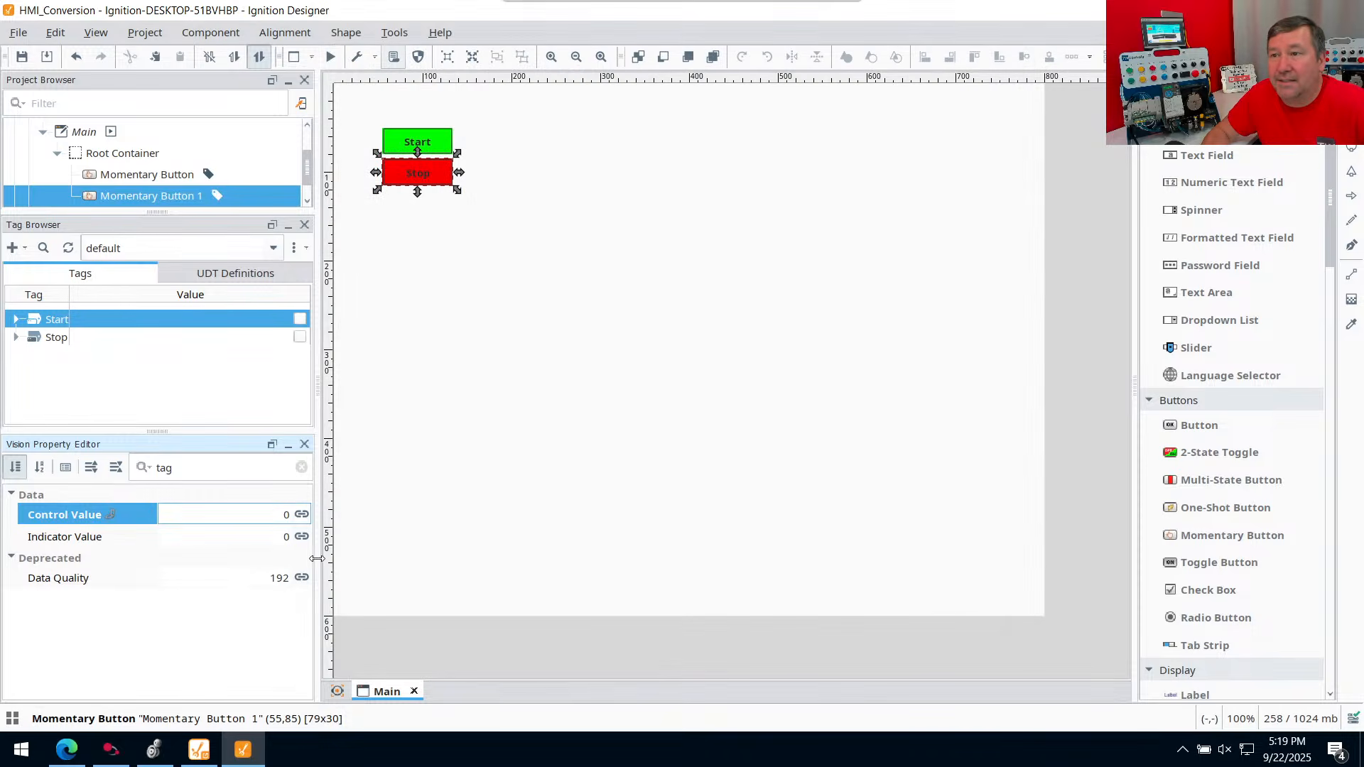
# Bind the Stop button's Indicator Value to the [default]Stop tag
pyautogui.click(302, 538)
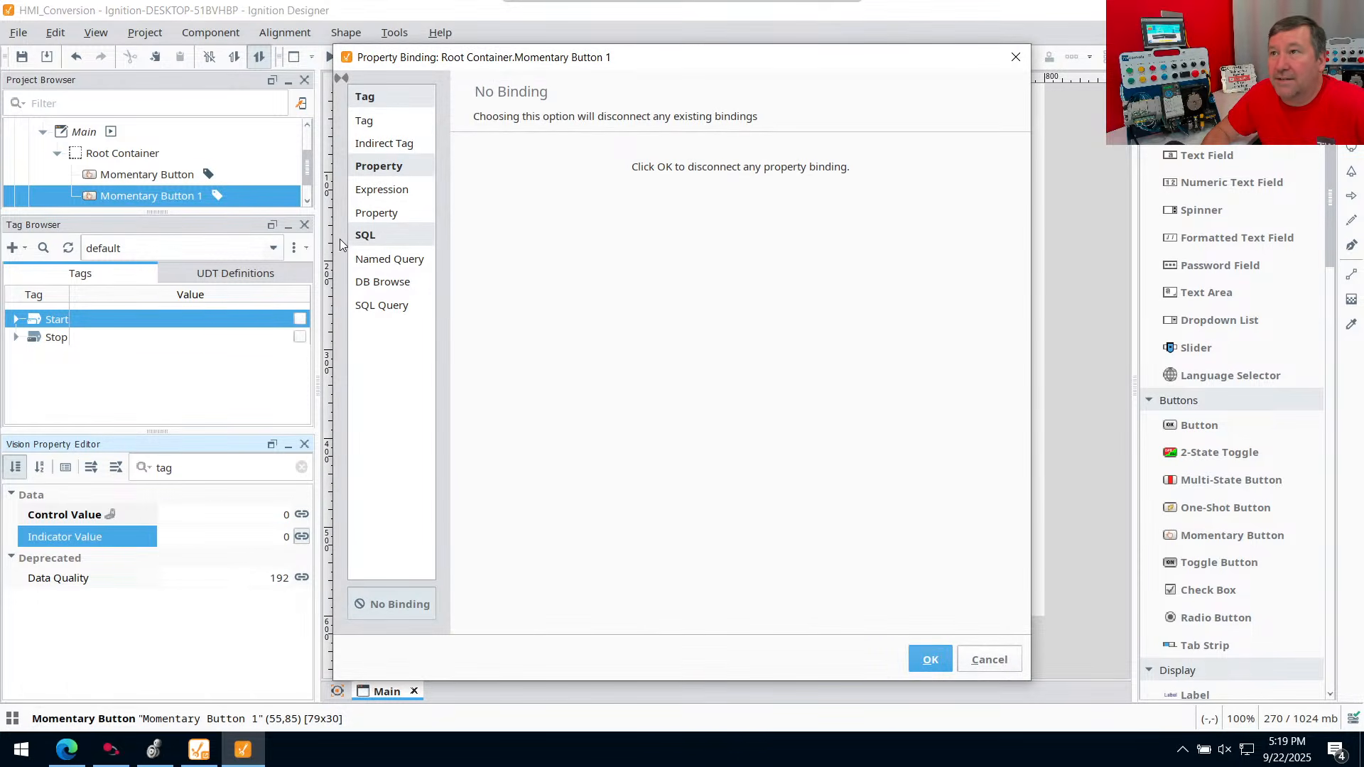
pyautogui.click(359, 122)
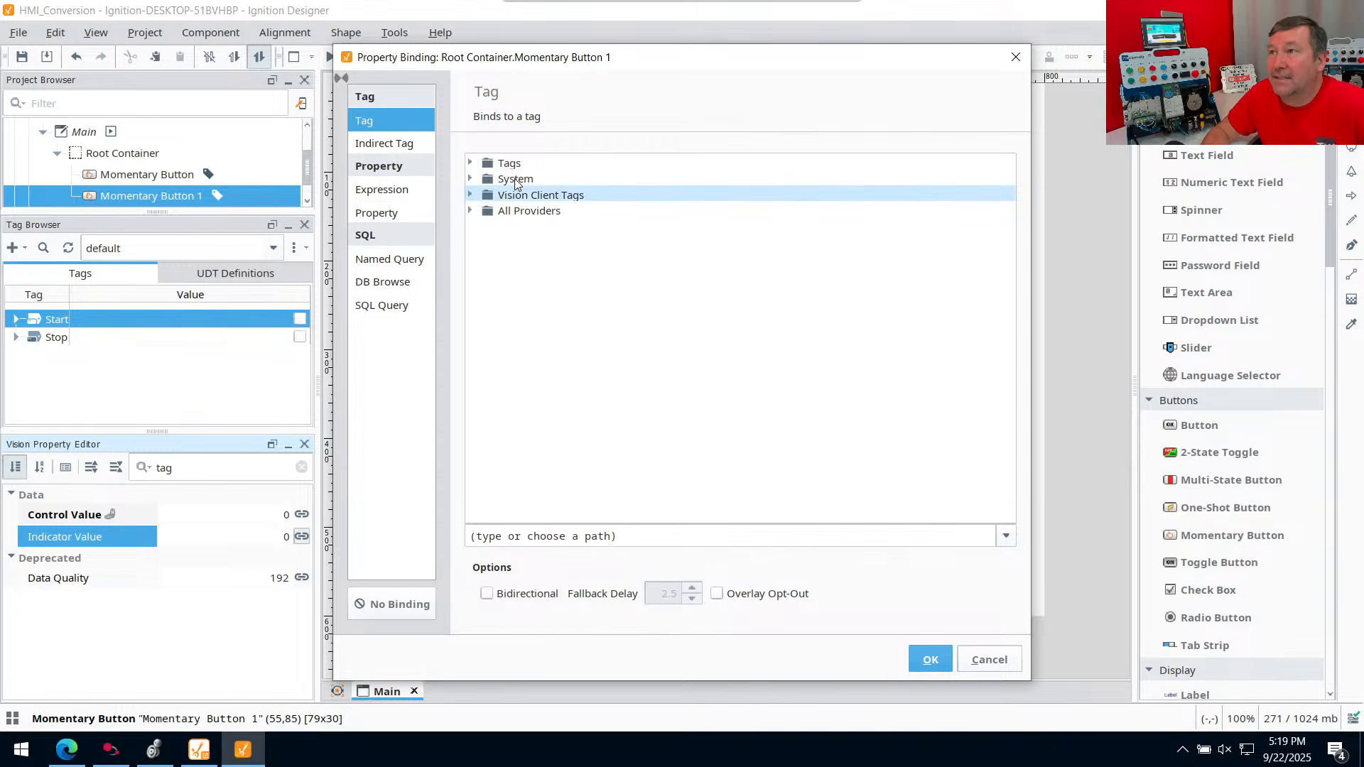
pyautogui.click(525, 211)
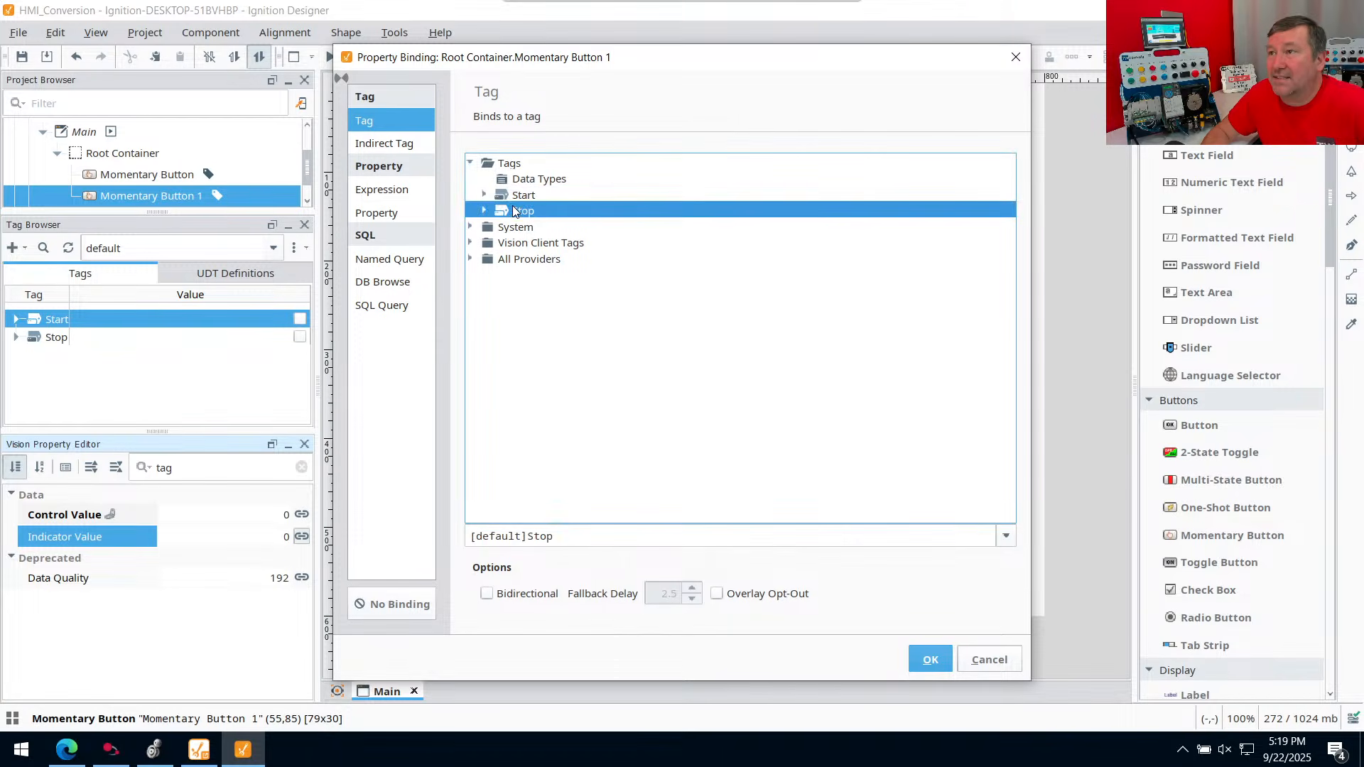
pyautogui.click(938, 661)
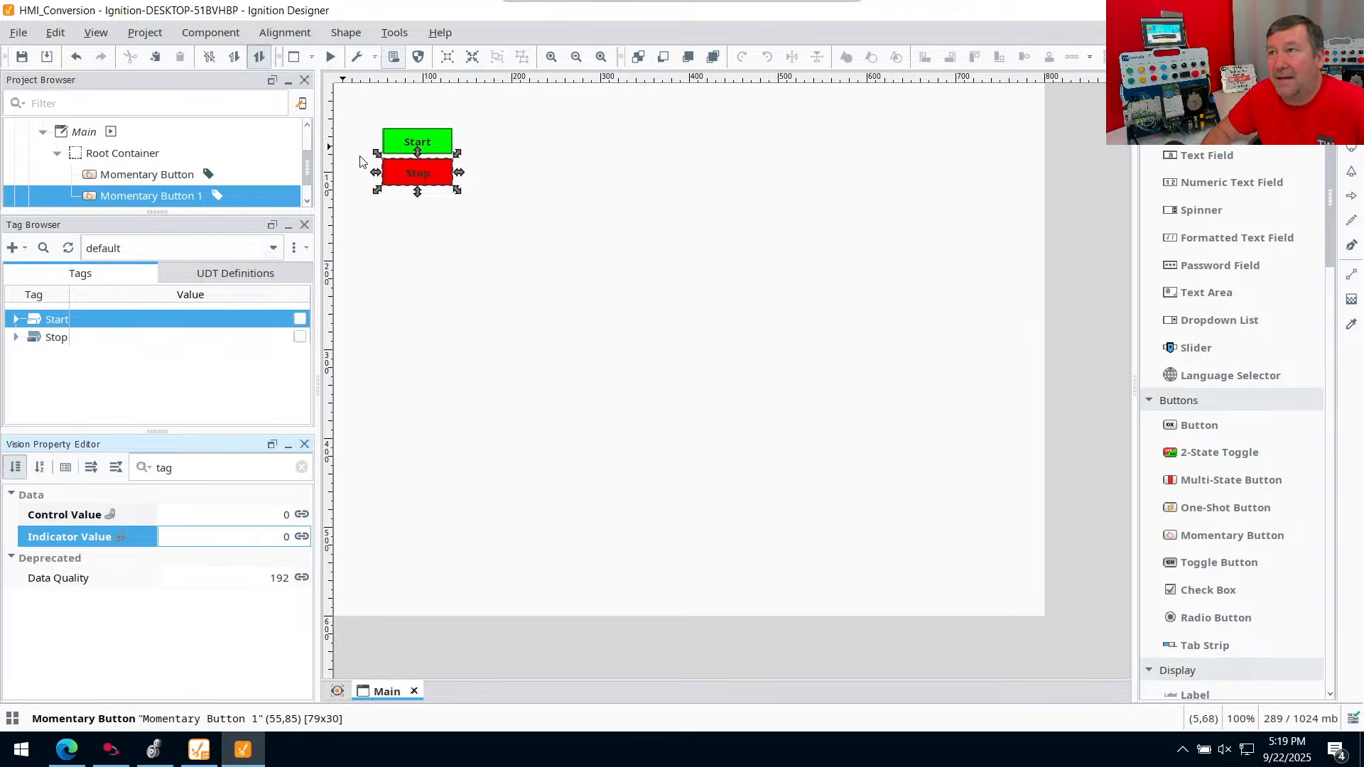
pyautogui.click(536, 266)
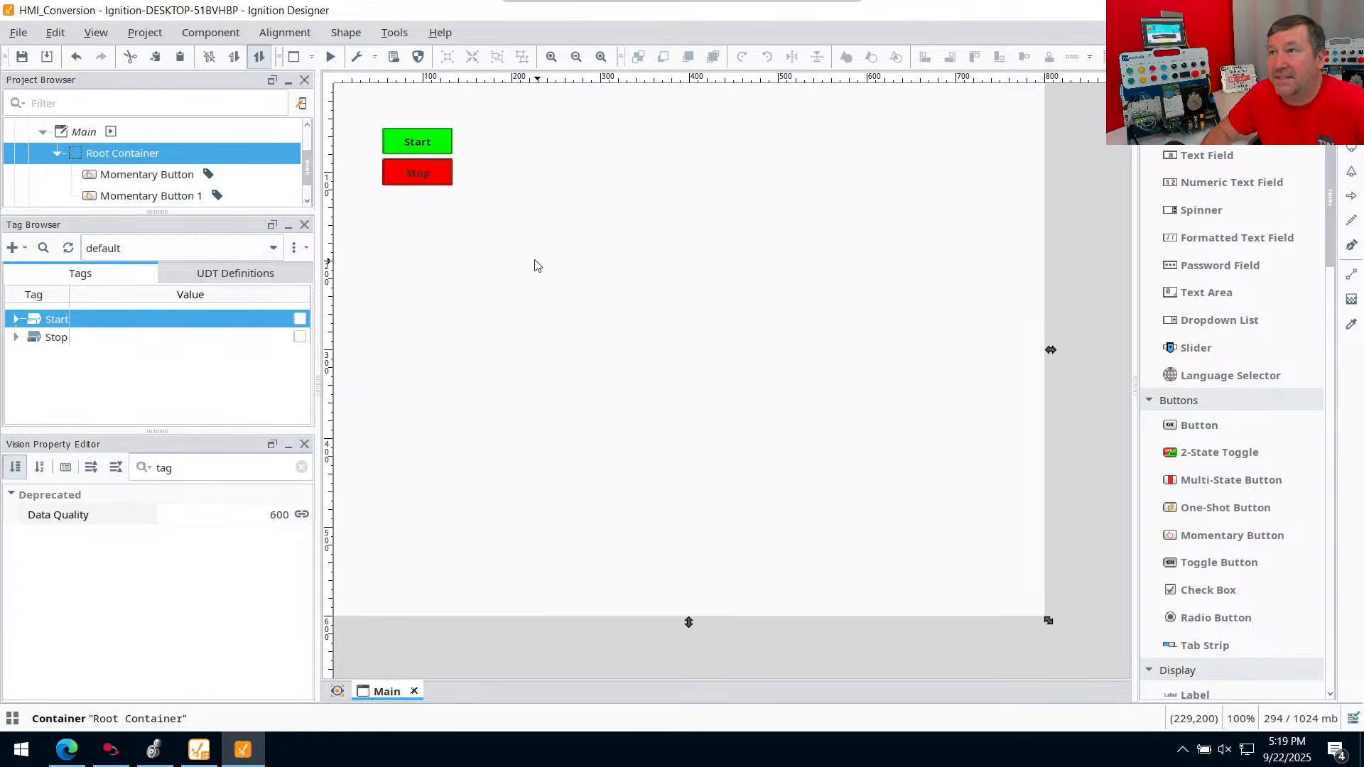
pyautogui.doubleClick(407, 139)
pyautogui.click(378, 195)
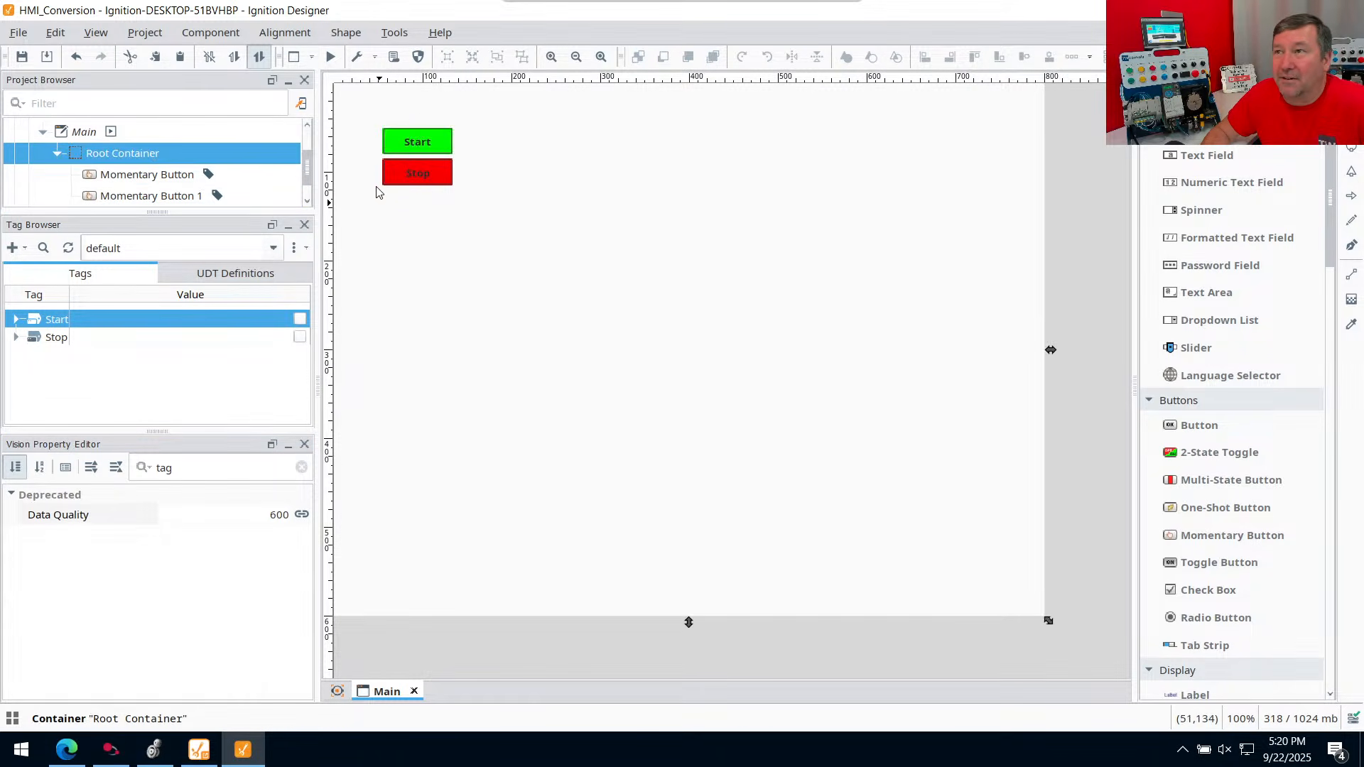
pyautogui.click(411, 135)
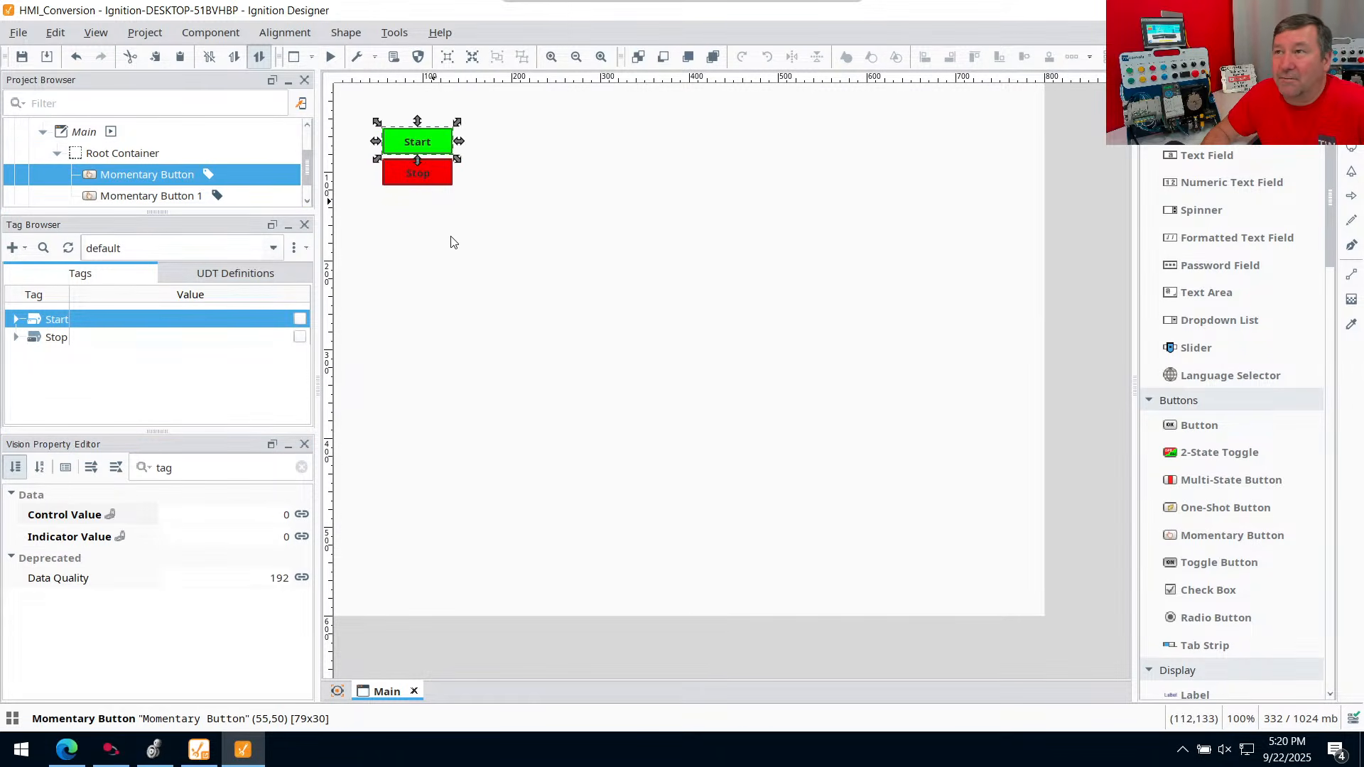
pyautogui.click(414, 236)
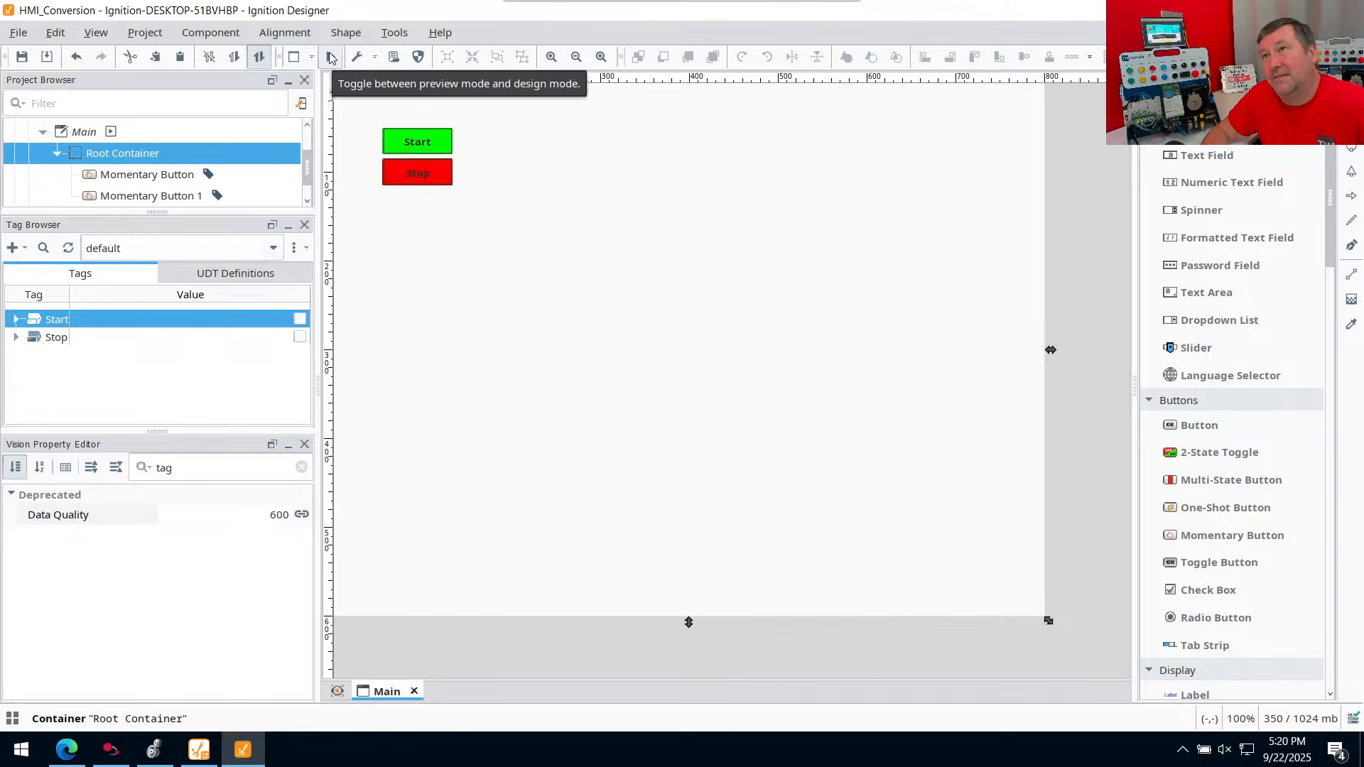
# Turn on Preview Mode, test the Start button while checking the tag values, and return to design mode
pyautogui.click(141, 35)
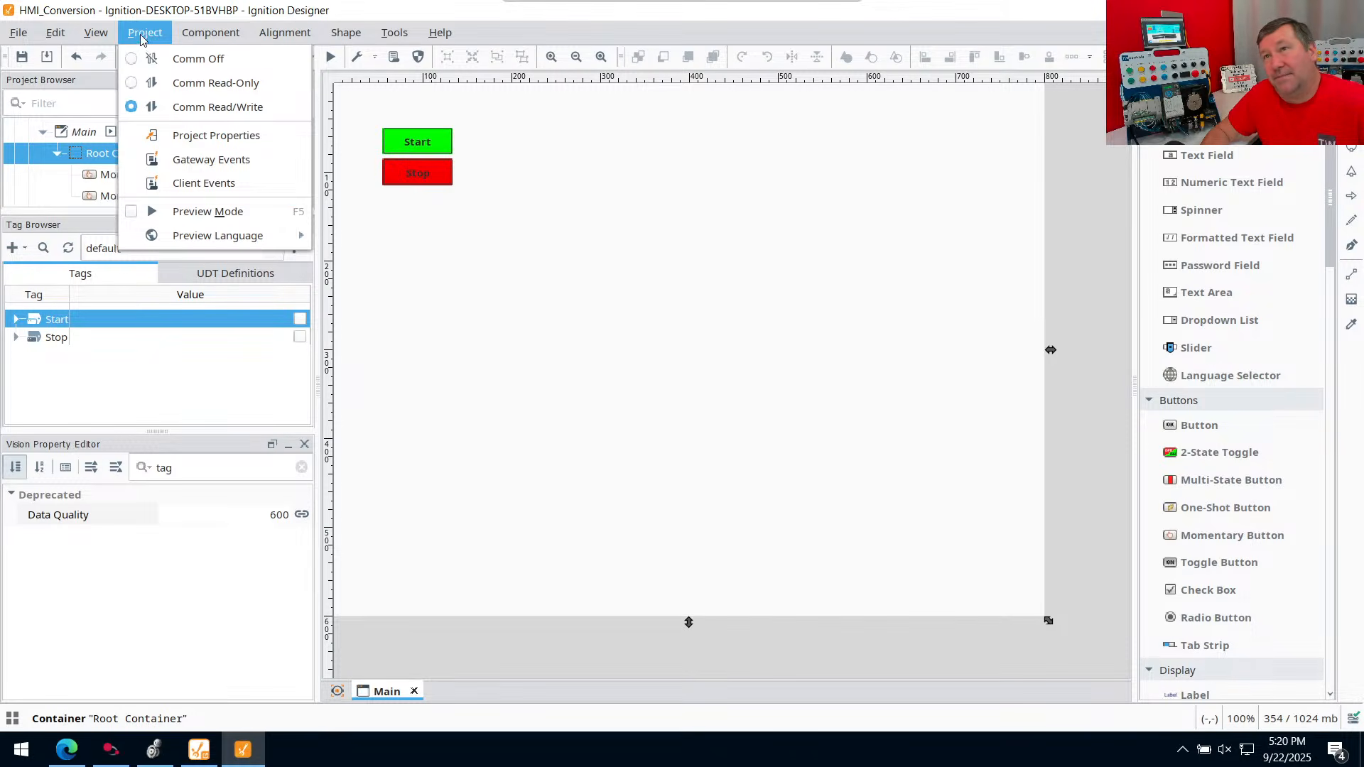
pyautogui.click(235, 213)
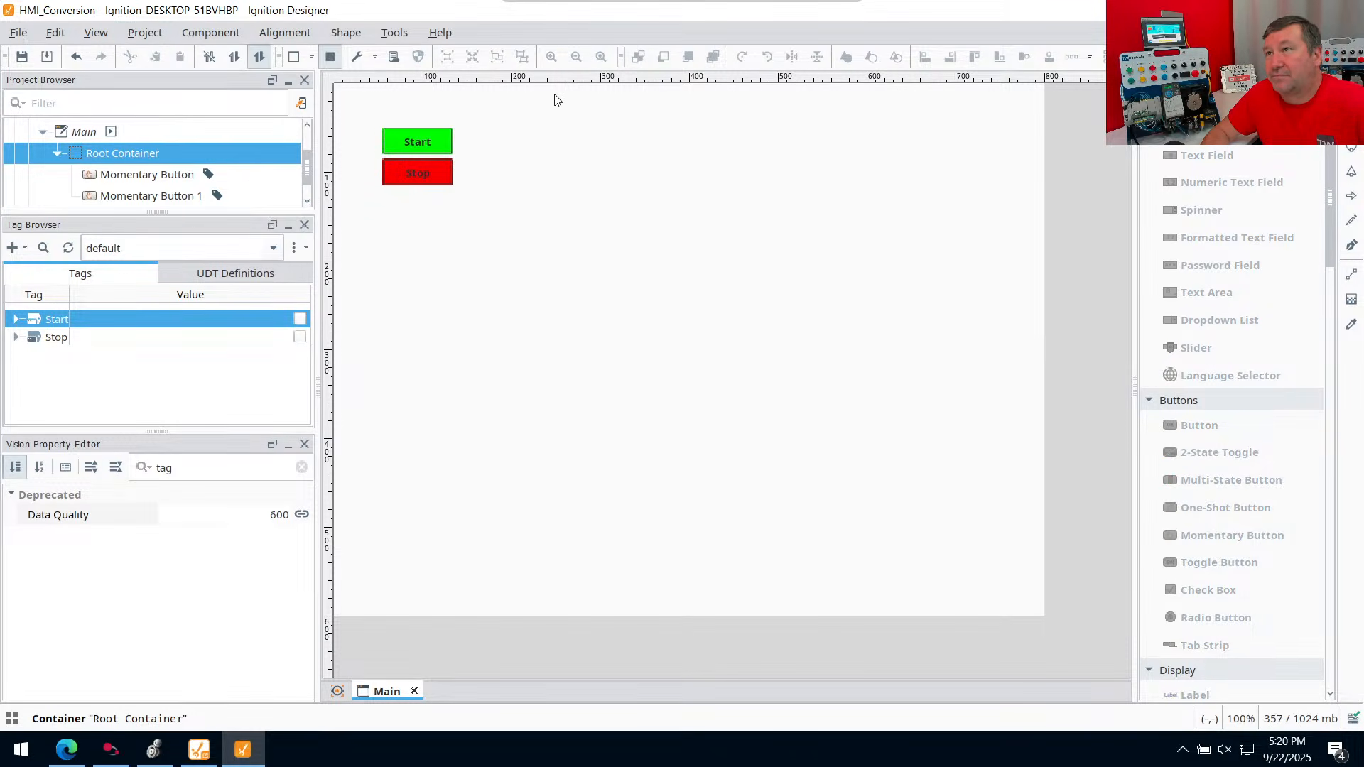
pyautogui.click(437, 142)
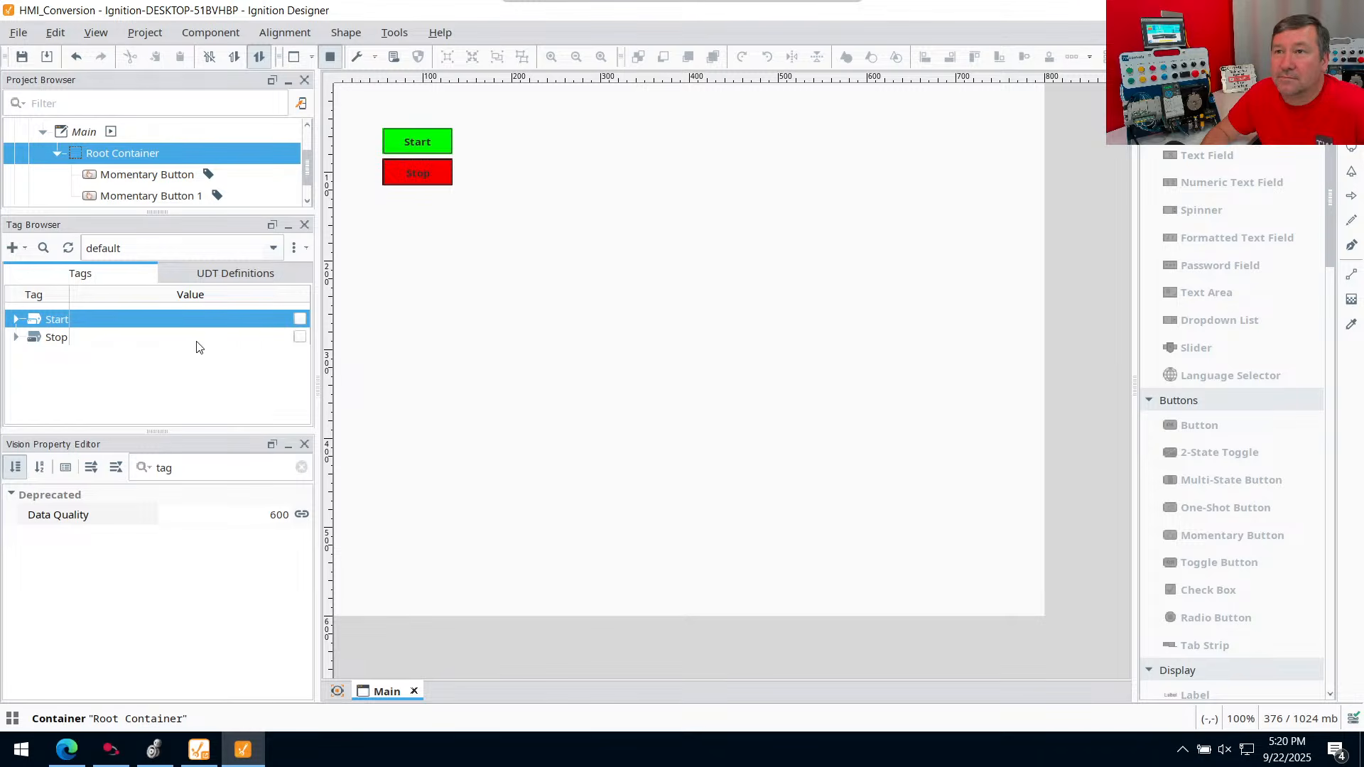
pyautogui.click(297, 343)
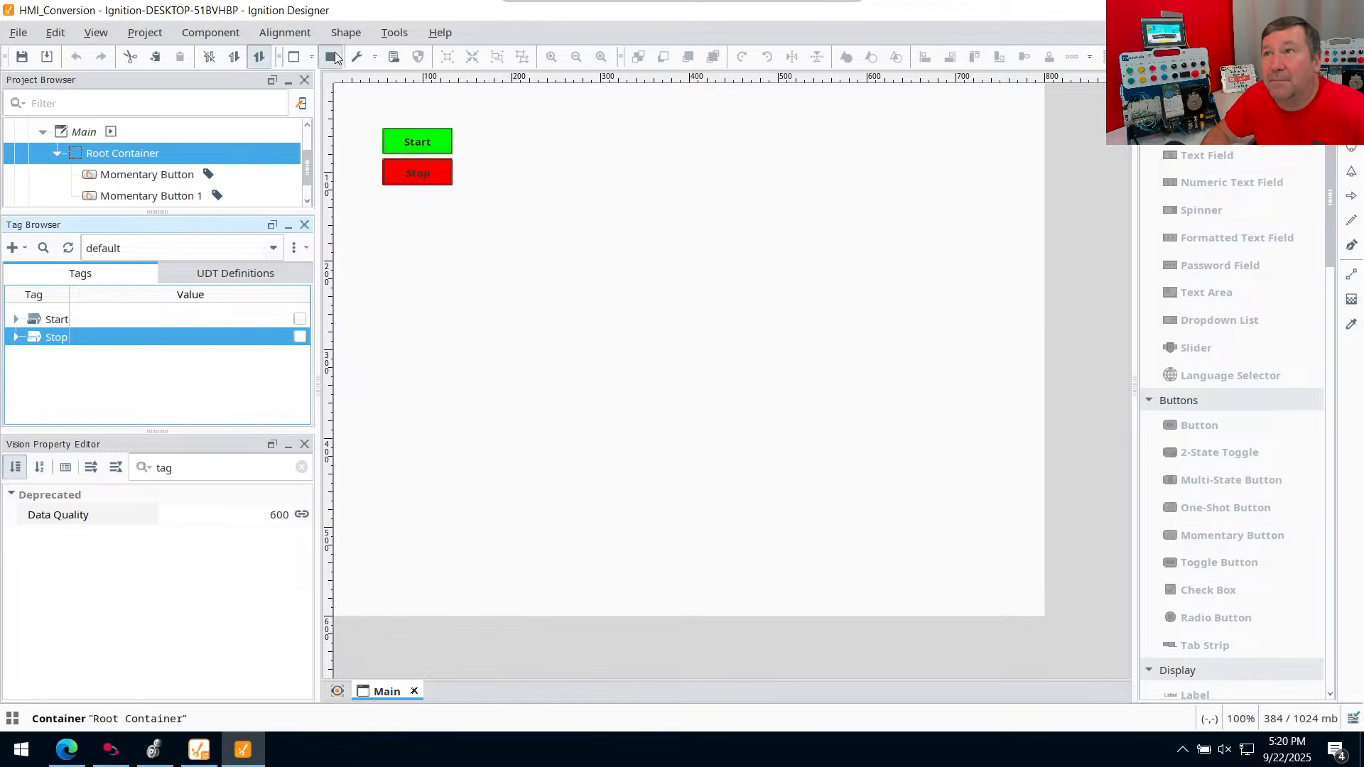
# Bind the red Stop button to the Stop tag again by dropping the tag onto the button
pyautogui.click(422, 179)
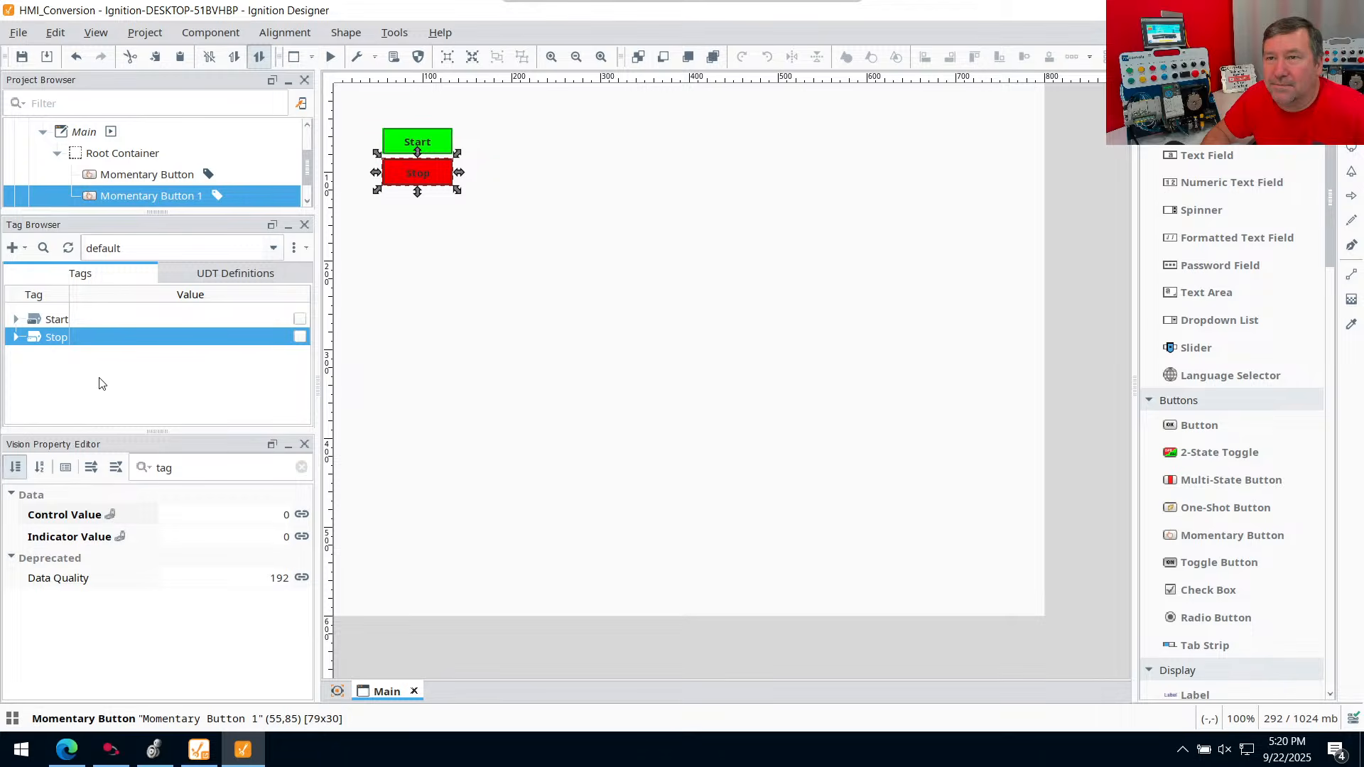
pyautogui.click(45, 320)
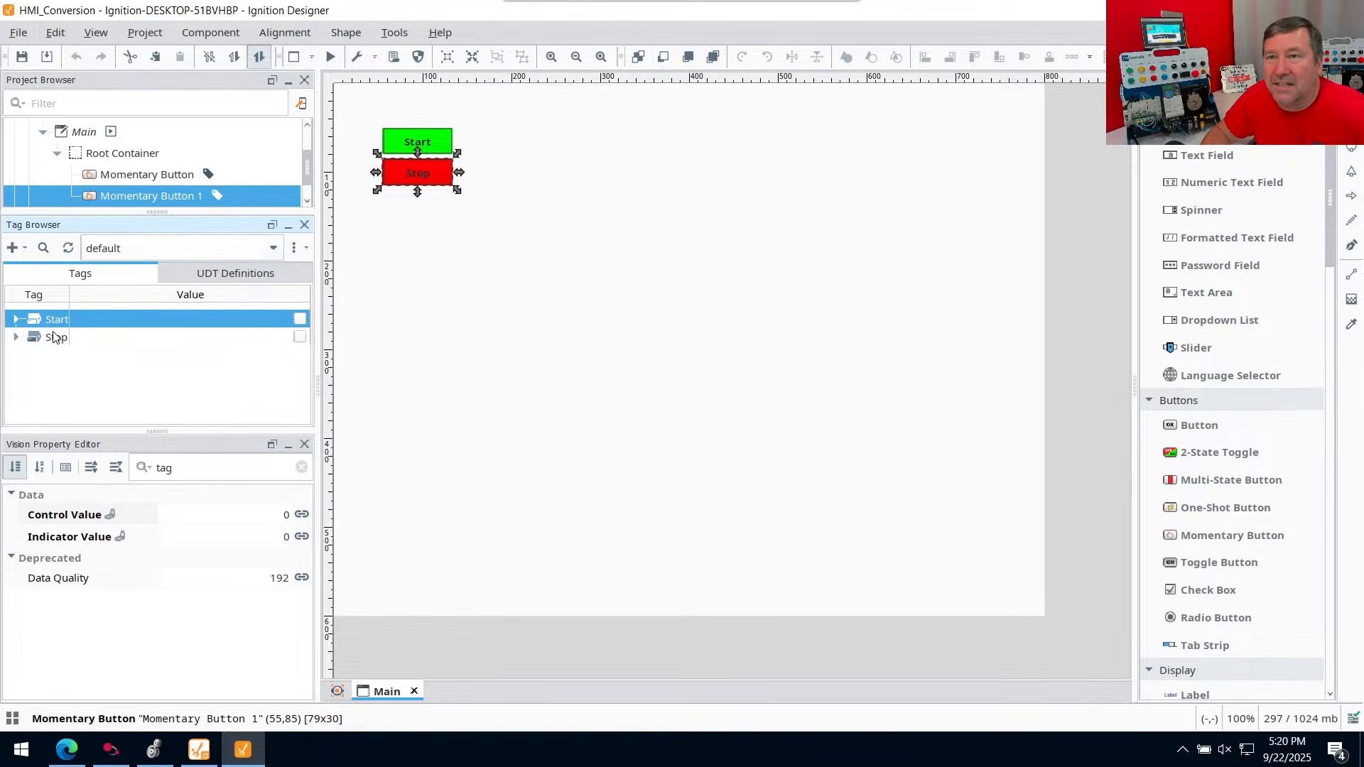
pyautogui.click(56, 337)
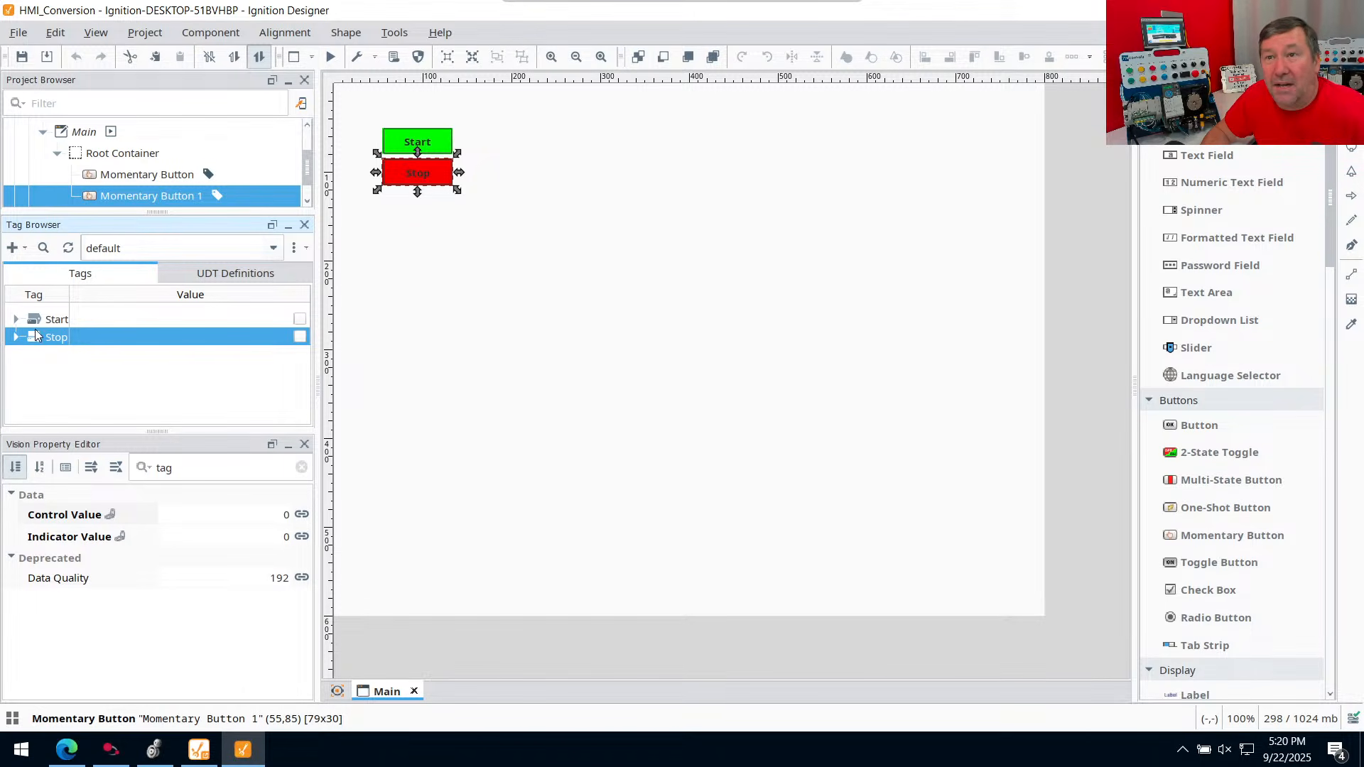
pyautogui.moveTo(49, 343); pyautogui.dragTo(421, 180)
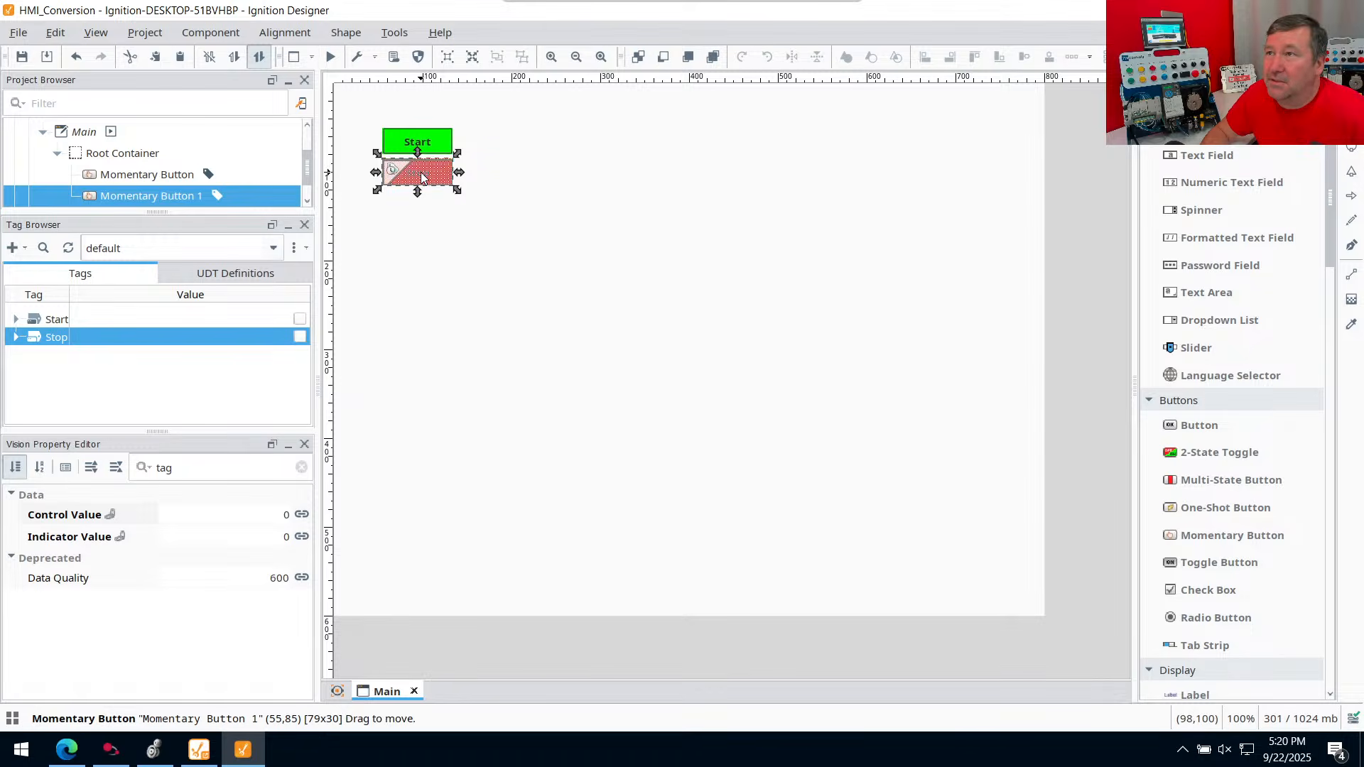
# Turn on preview mode and test the Start and Stop buttons against their tag values
pyautogui.click(331, 56)
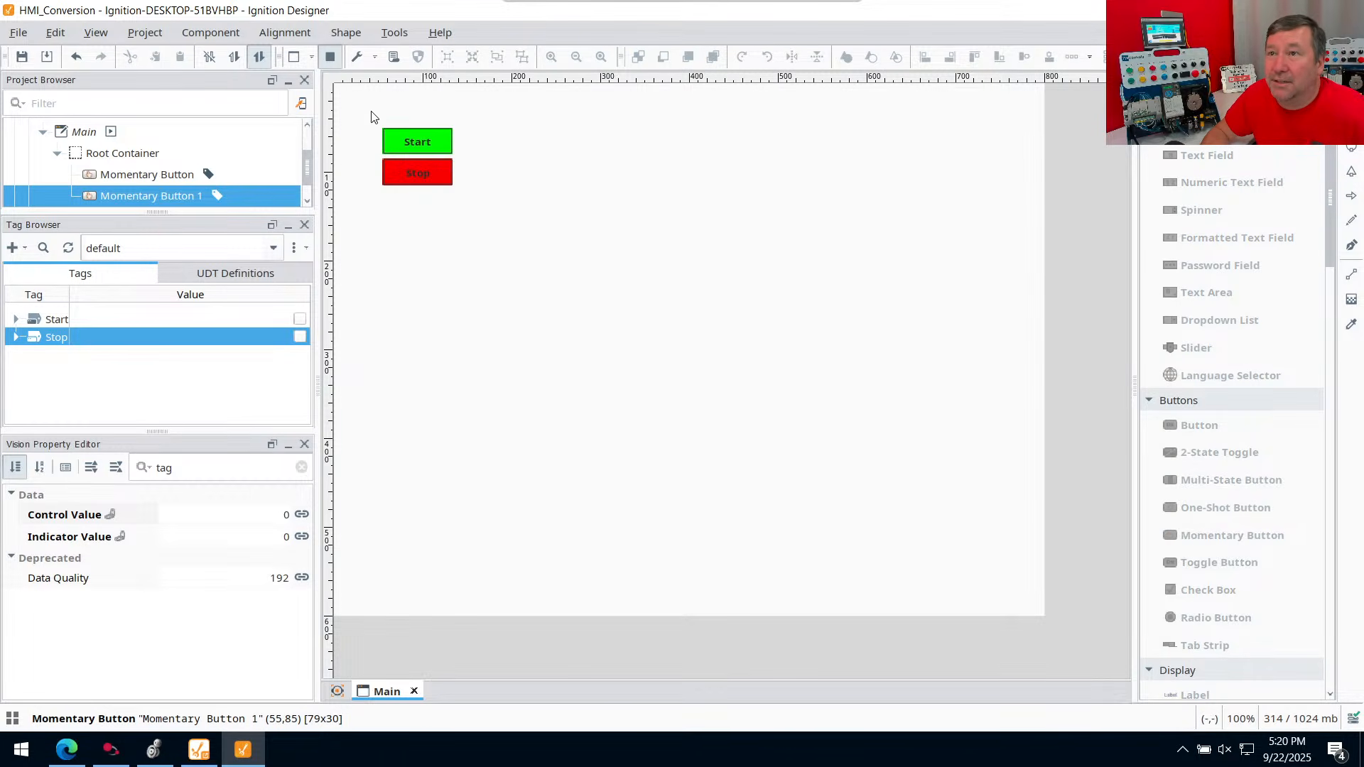
pyautogui.click(412, 143)
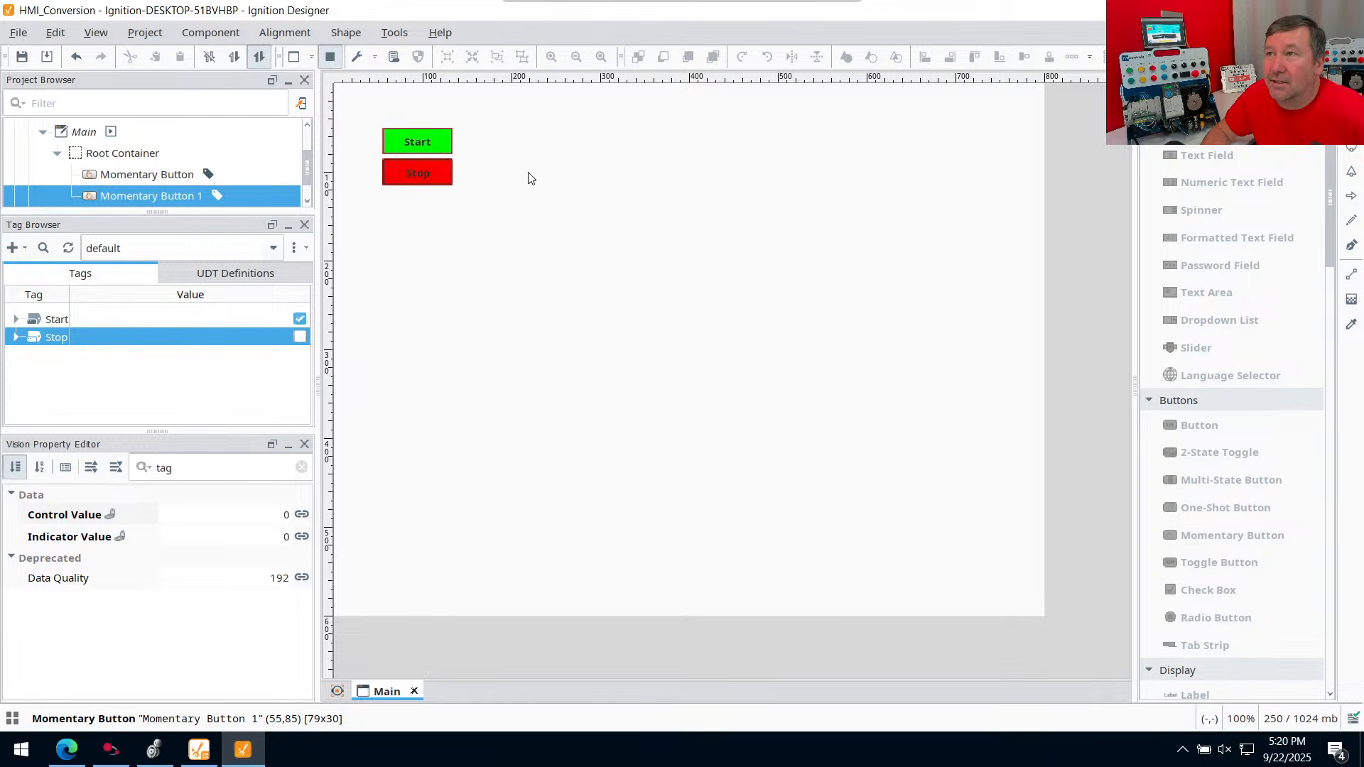
pyautogui.click(419, 175)
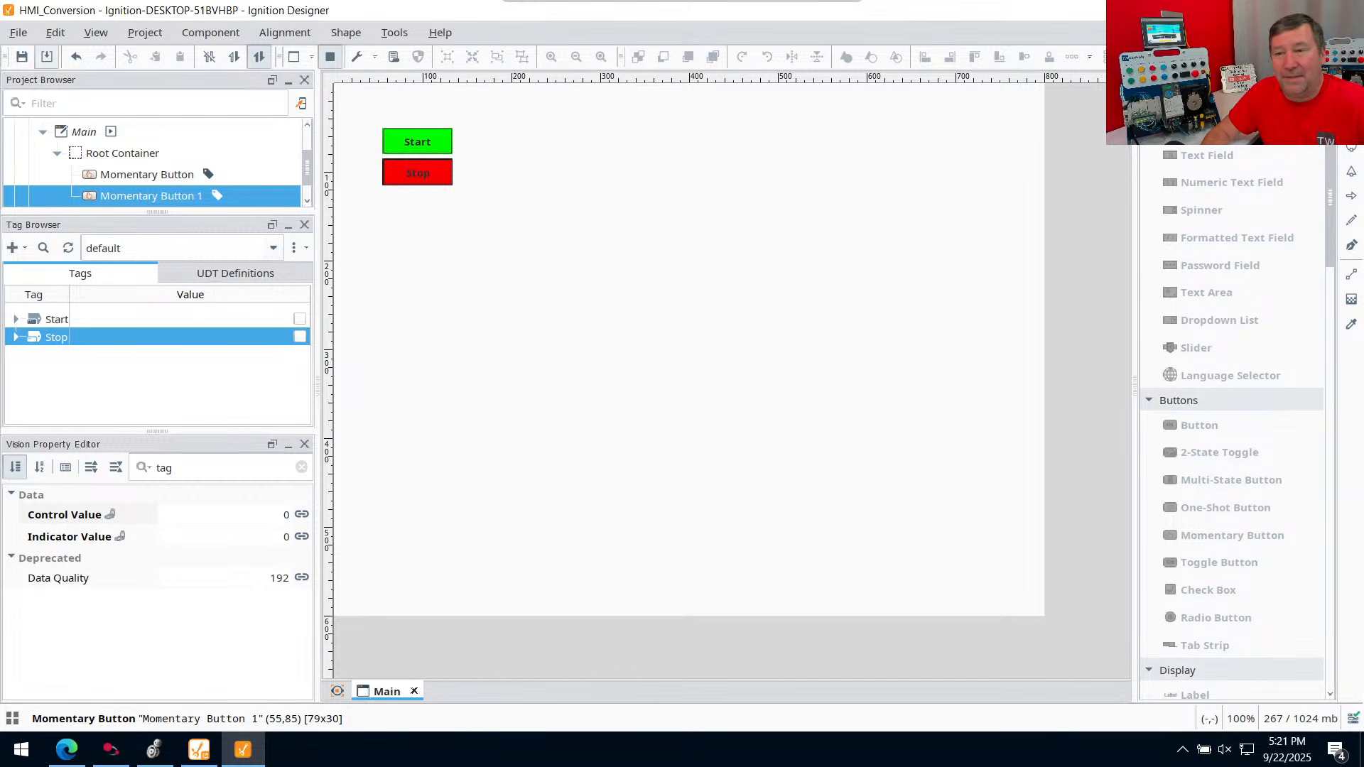
# Switch to Connected Components Workbench, inspect the Read Tag in the analog gauge's Needles collection on Screen_1, and return to Ignition Designer
pyautogui.click(111, 753)
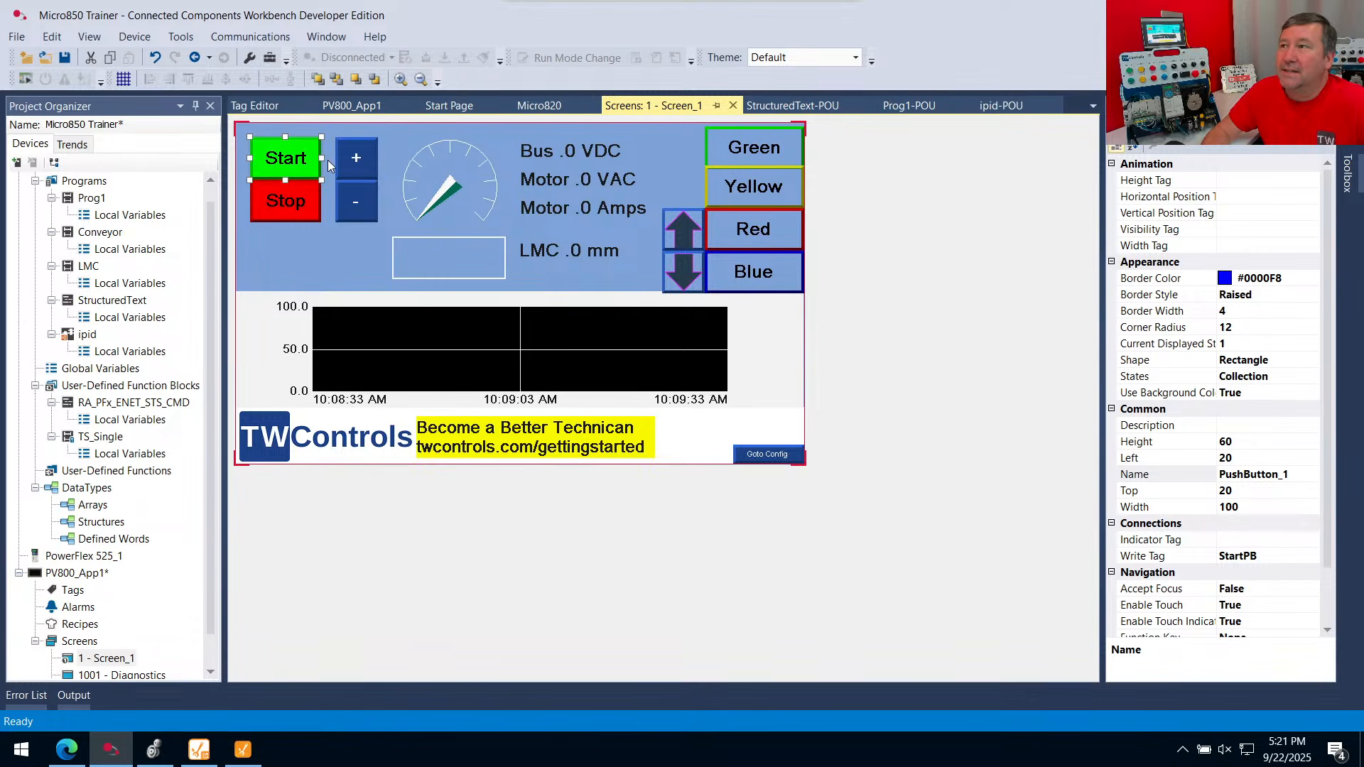
pyautogui.click(454, 190)
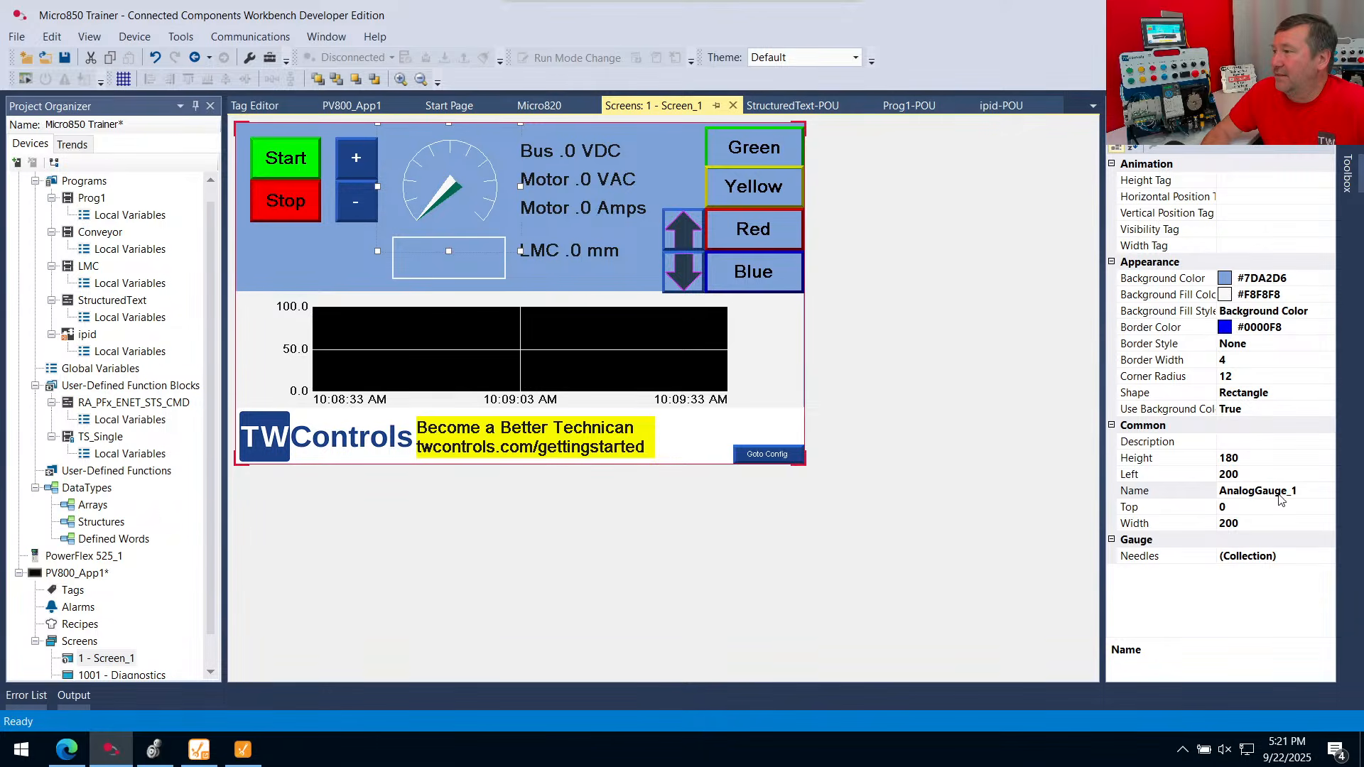
pyautogui.click(1267, 556)
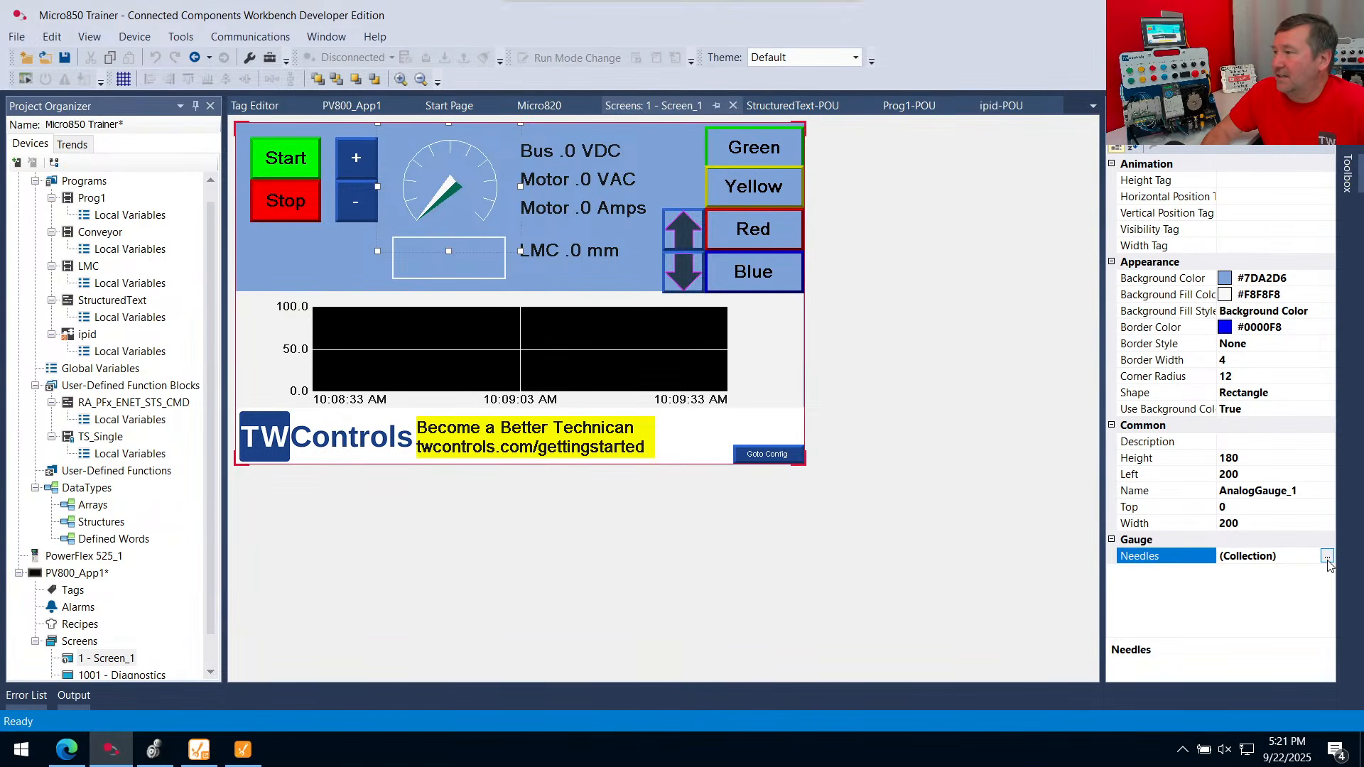
pyautogui.click(1328, 555)
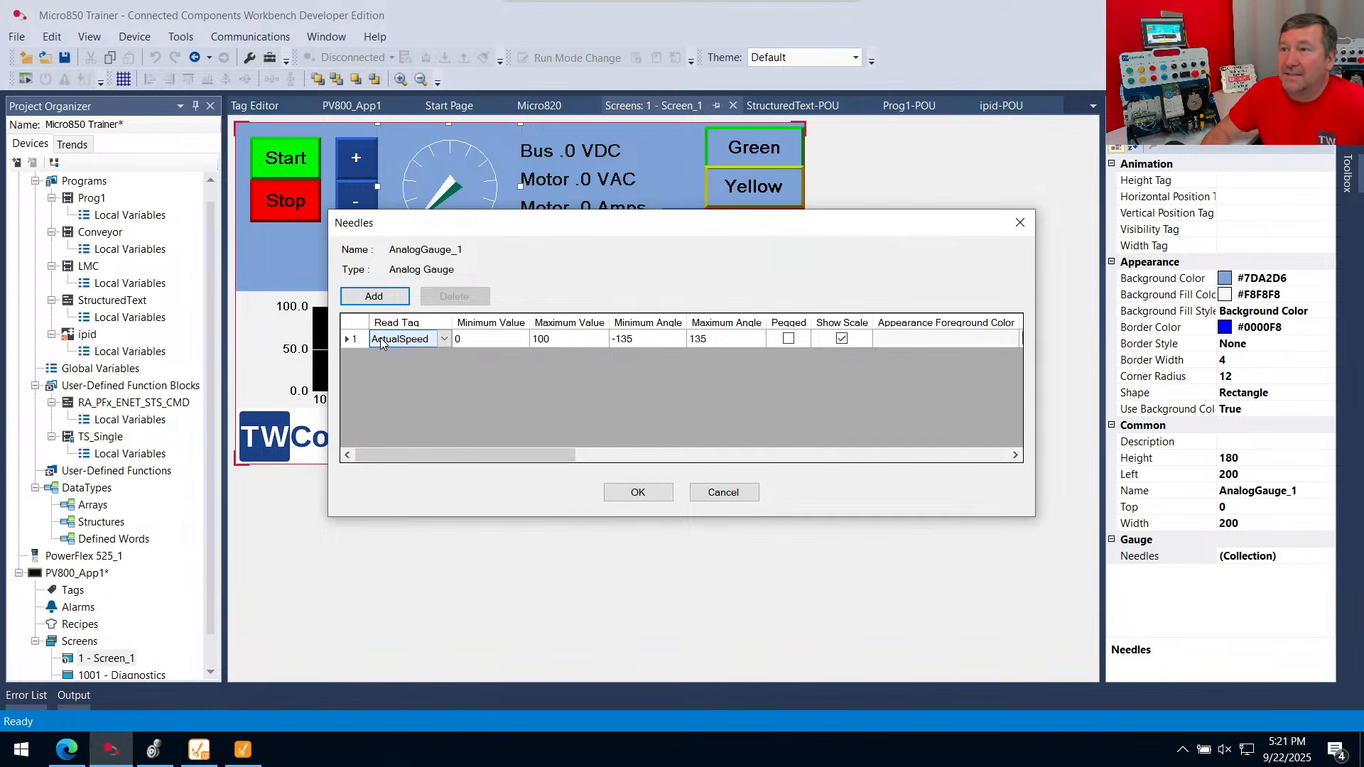
pyautogui.click(718, 493)
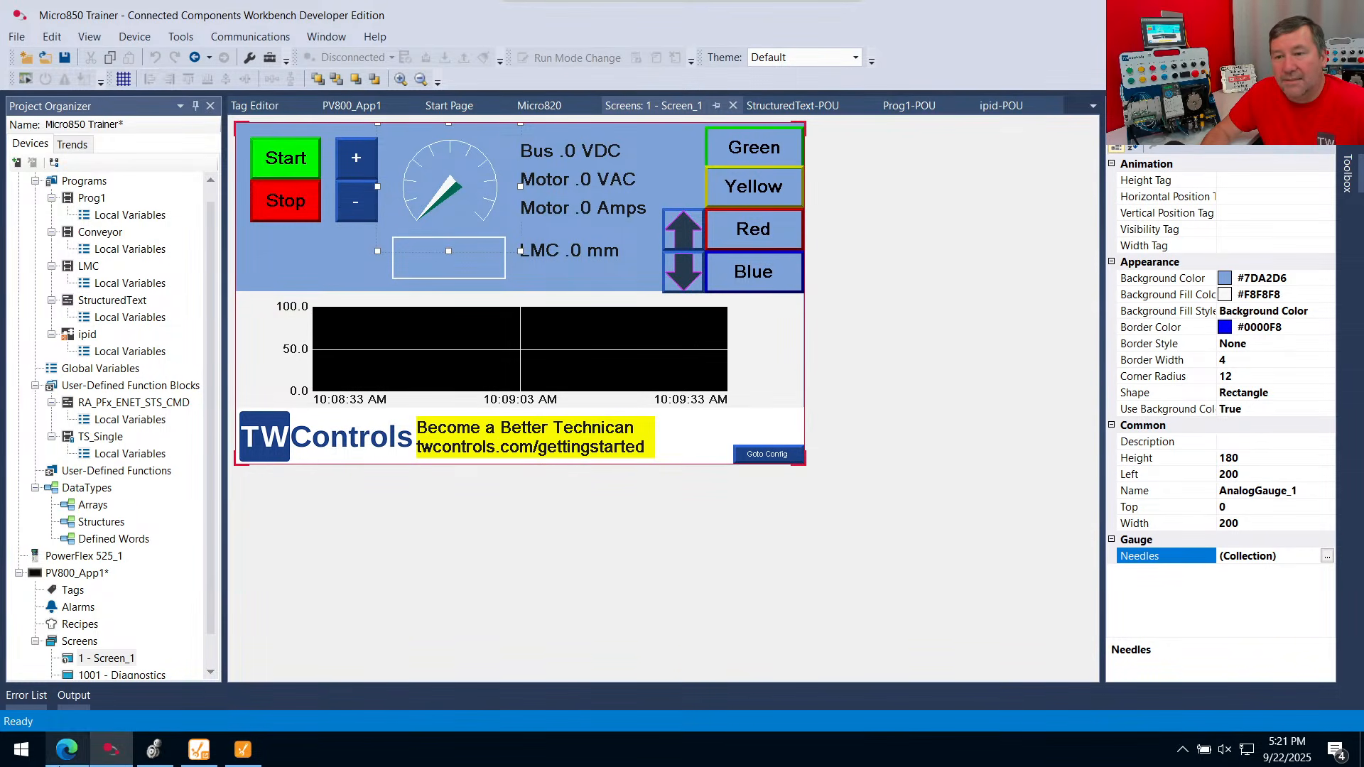
pyautogui.click(251, 753)
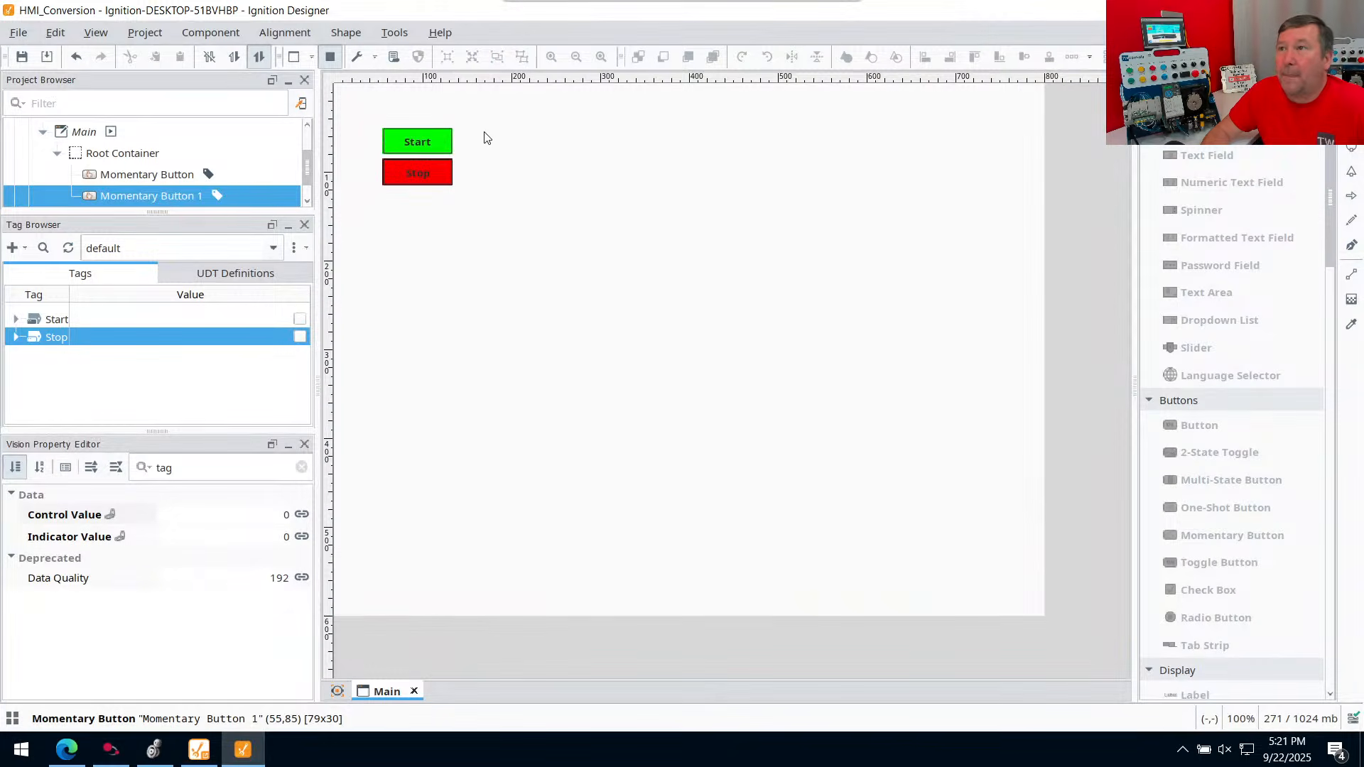
# Browse the connected devices and expand the Ignition OPC UA Server's Micro800 device down to its Controller:Global tags
pyautogui.click(18, 249)
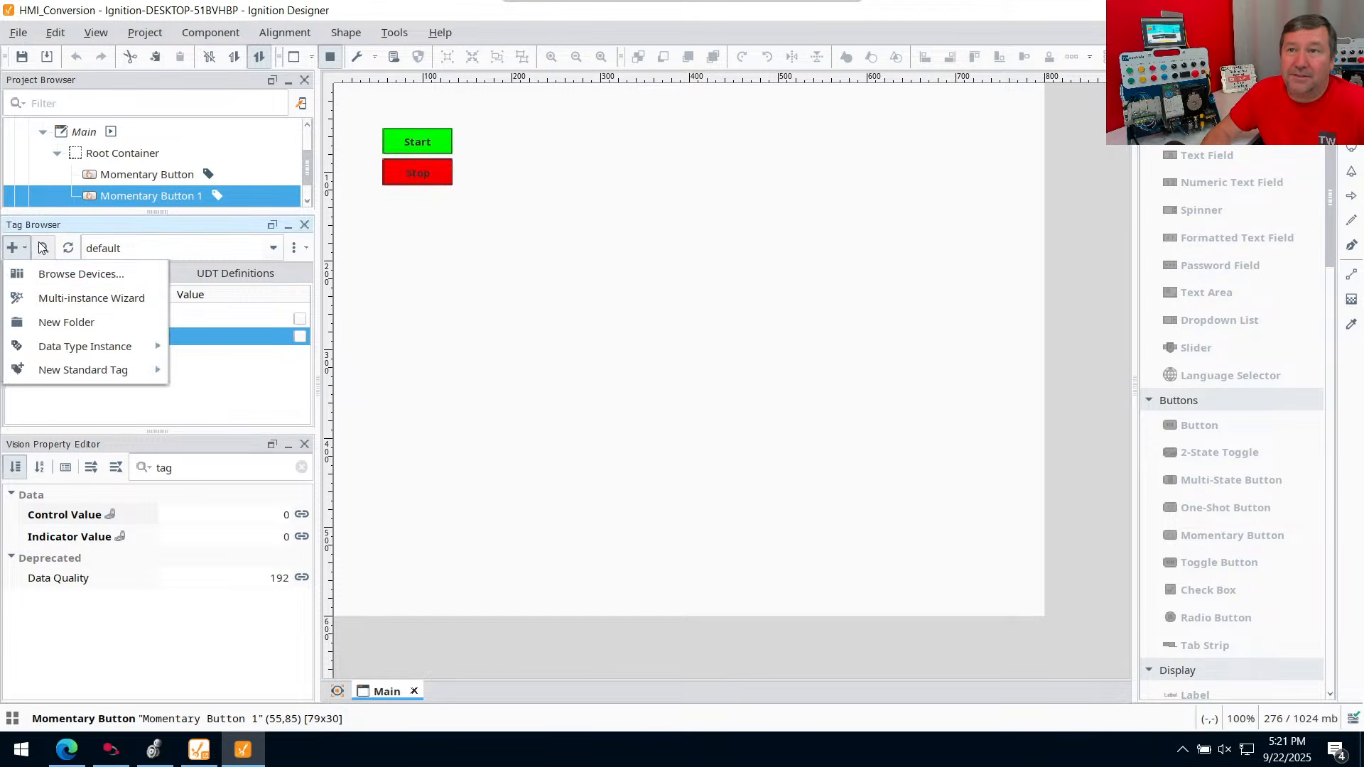
pyautogui.click(52, 274)
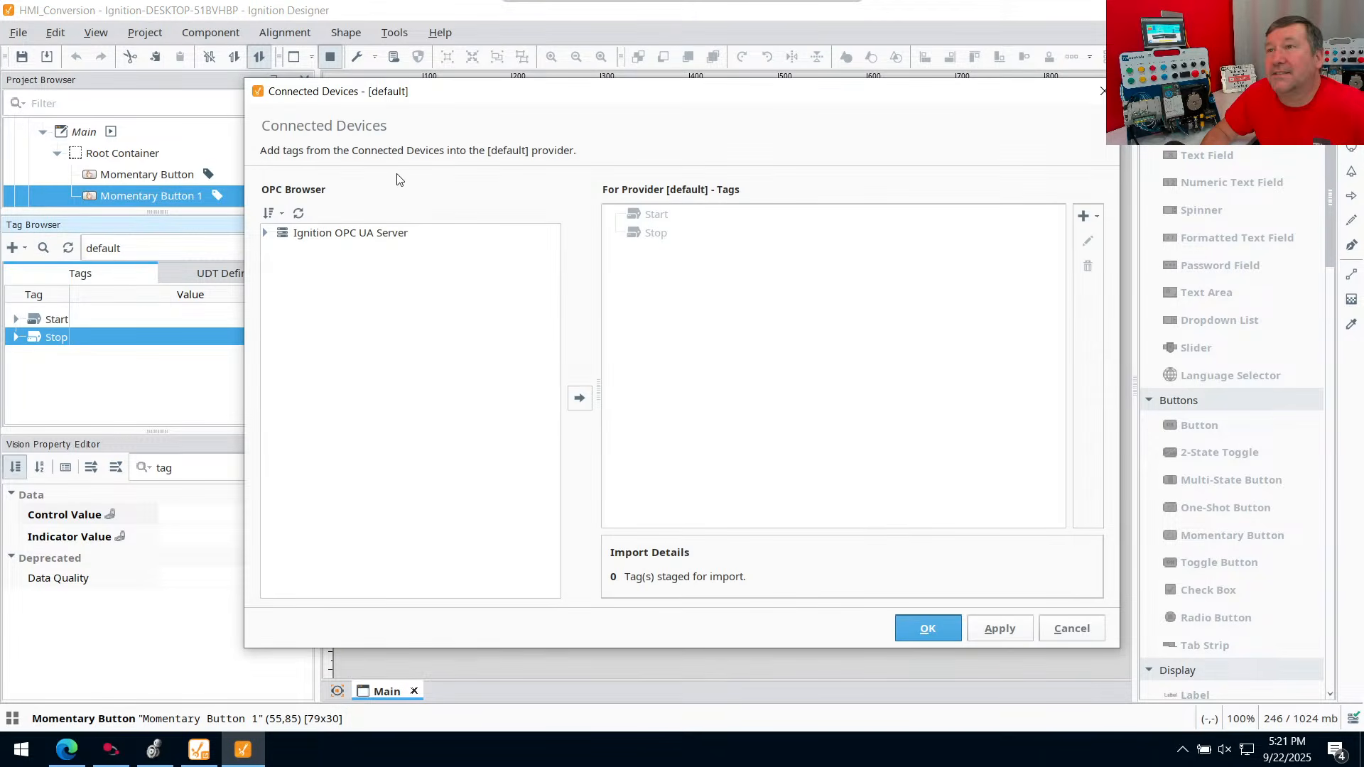
pyautogui.click(266, 233)
pyautogui.click(280, 250)
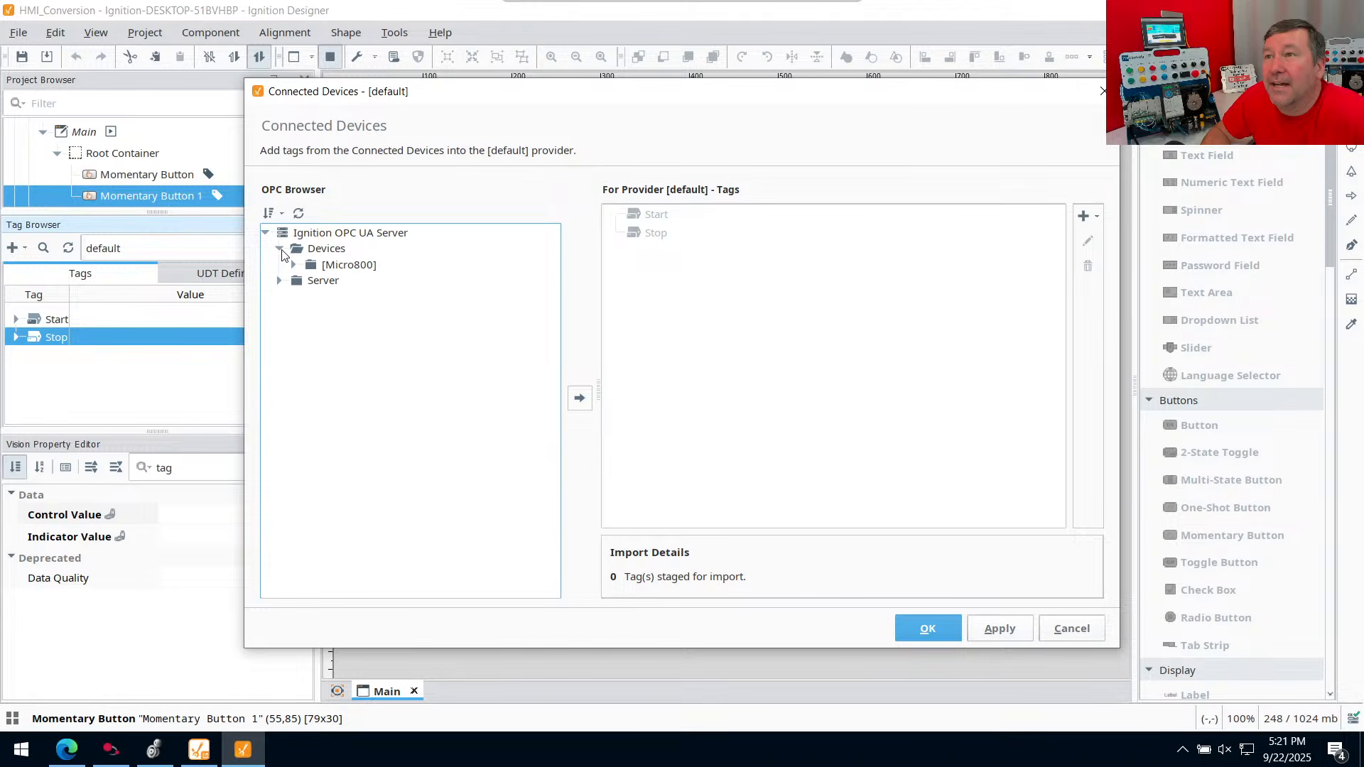
pyautogui.click(294, 265)
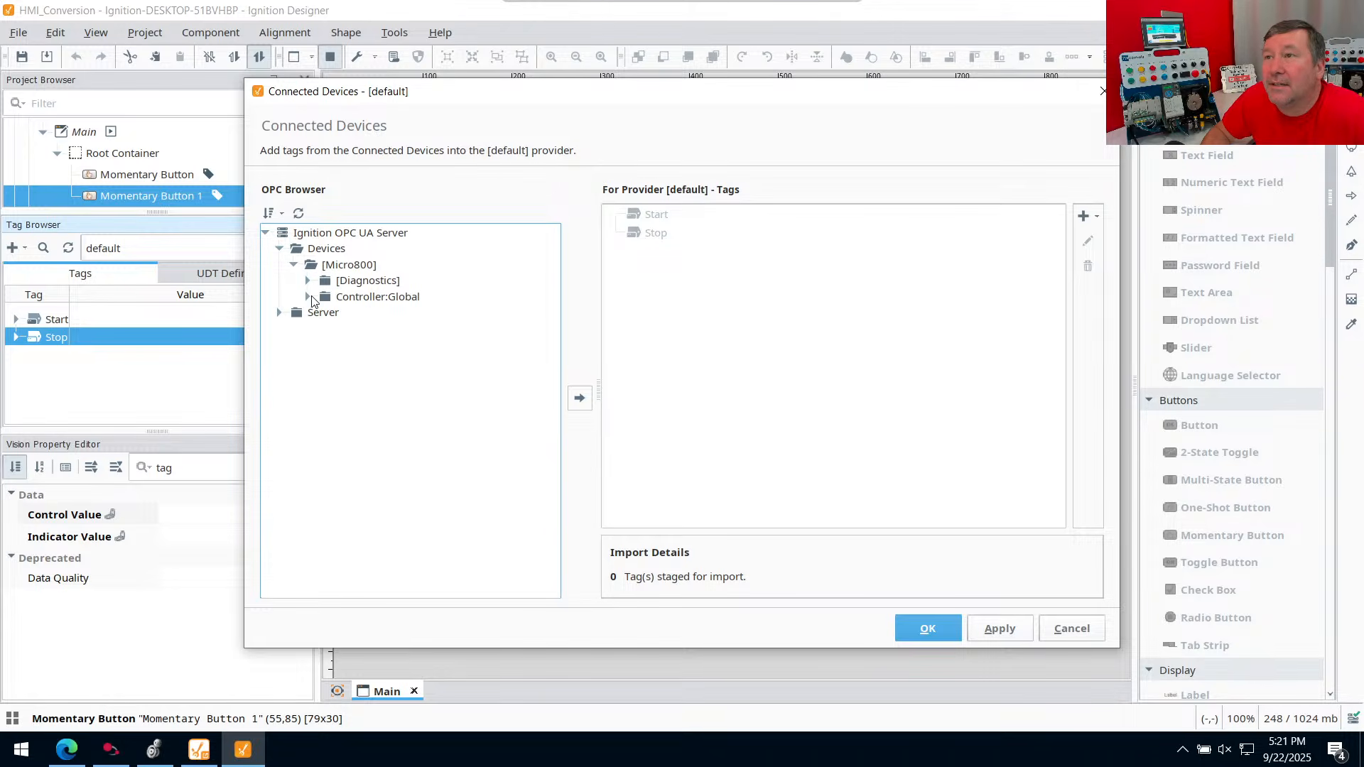
pyautogui.click(308, 297)
# Find the ActualSpeed tag in Controller:Global and import it into the default tag provider
pyautogui.scroll(-10, 366, 326)
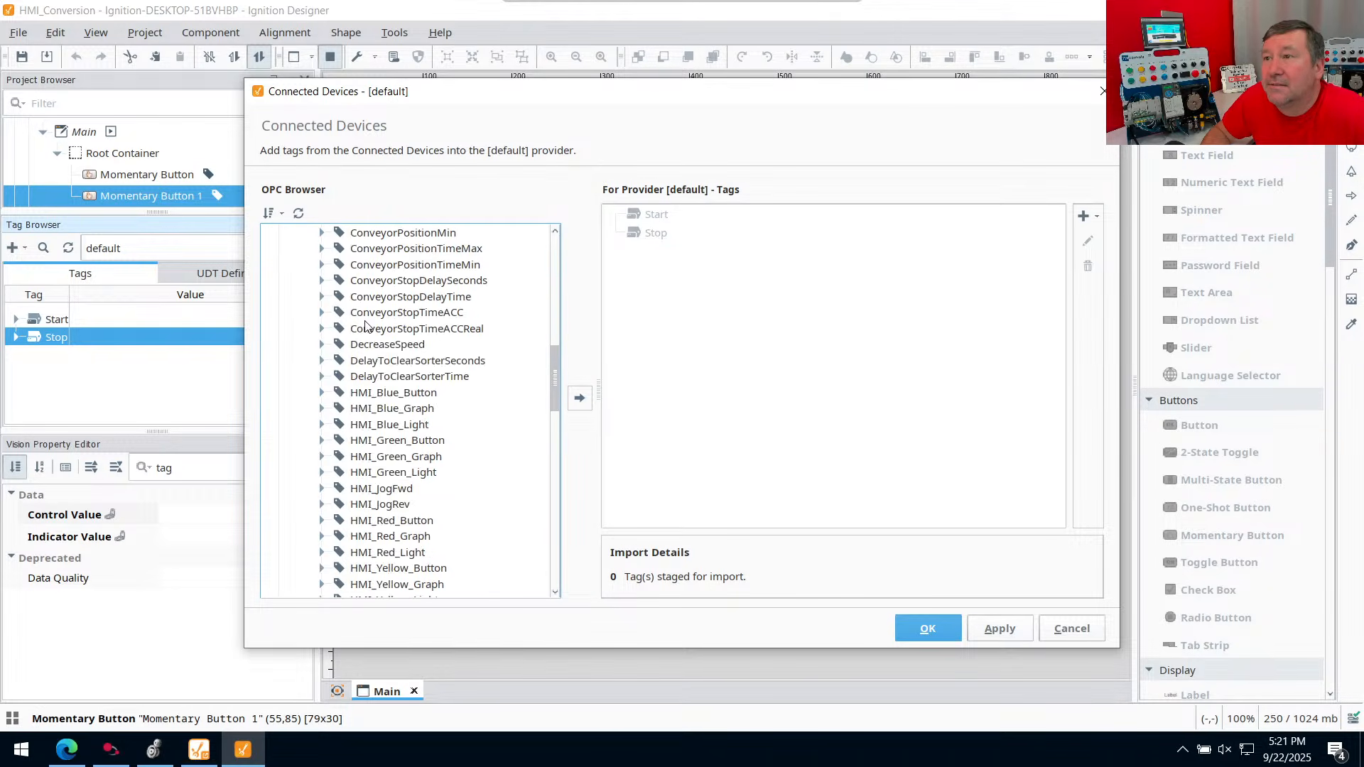
pyautogui.scroll(2, 367, 326)
pyautogui.click(380, 281)
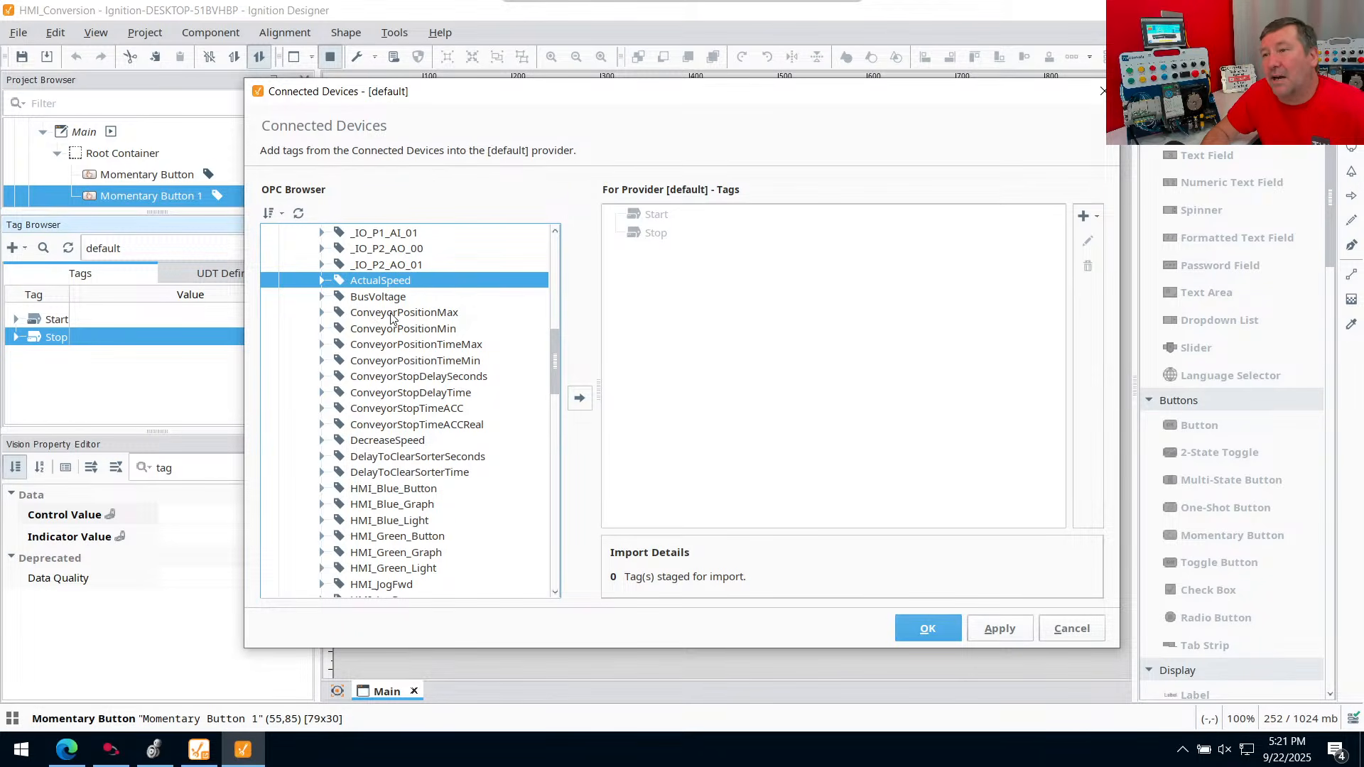
pyautogui.scroll(12, 417, 405)
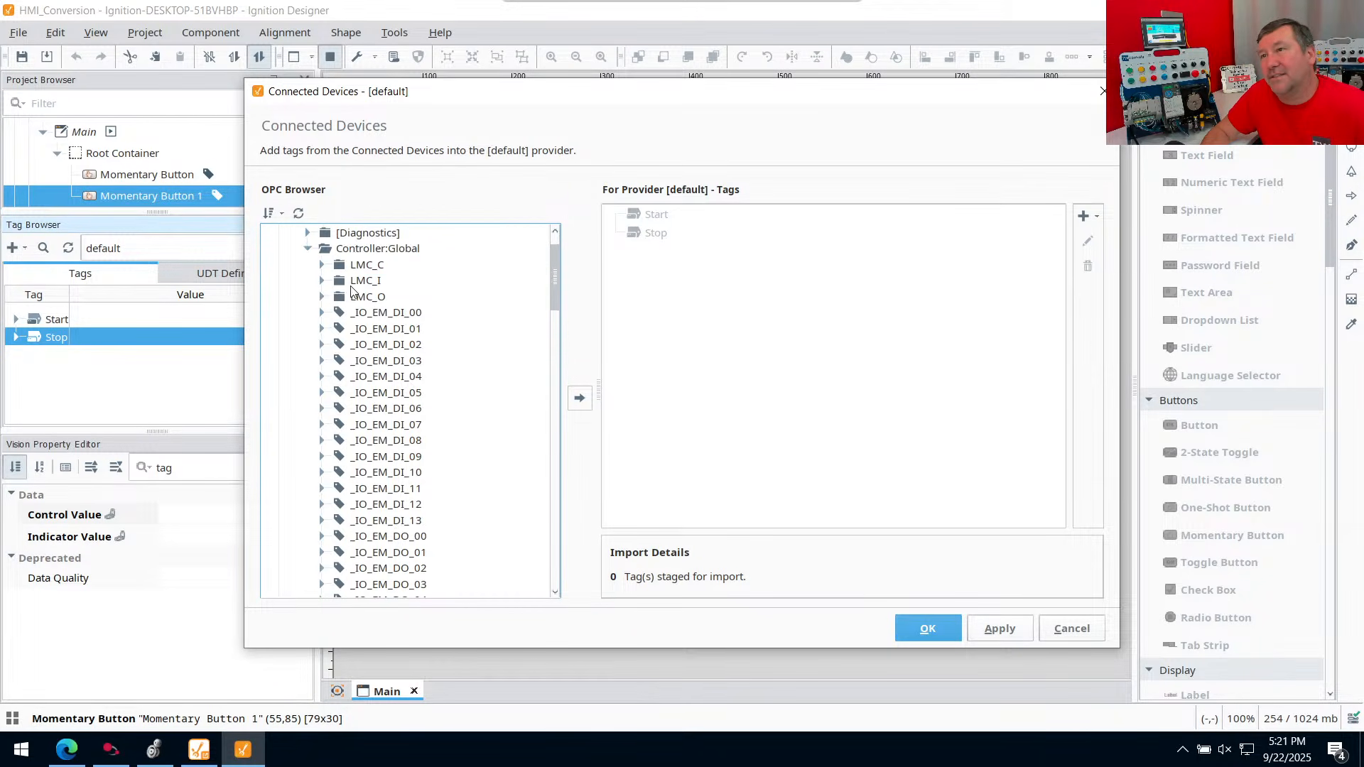
pyautogui.click(347, 249)
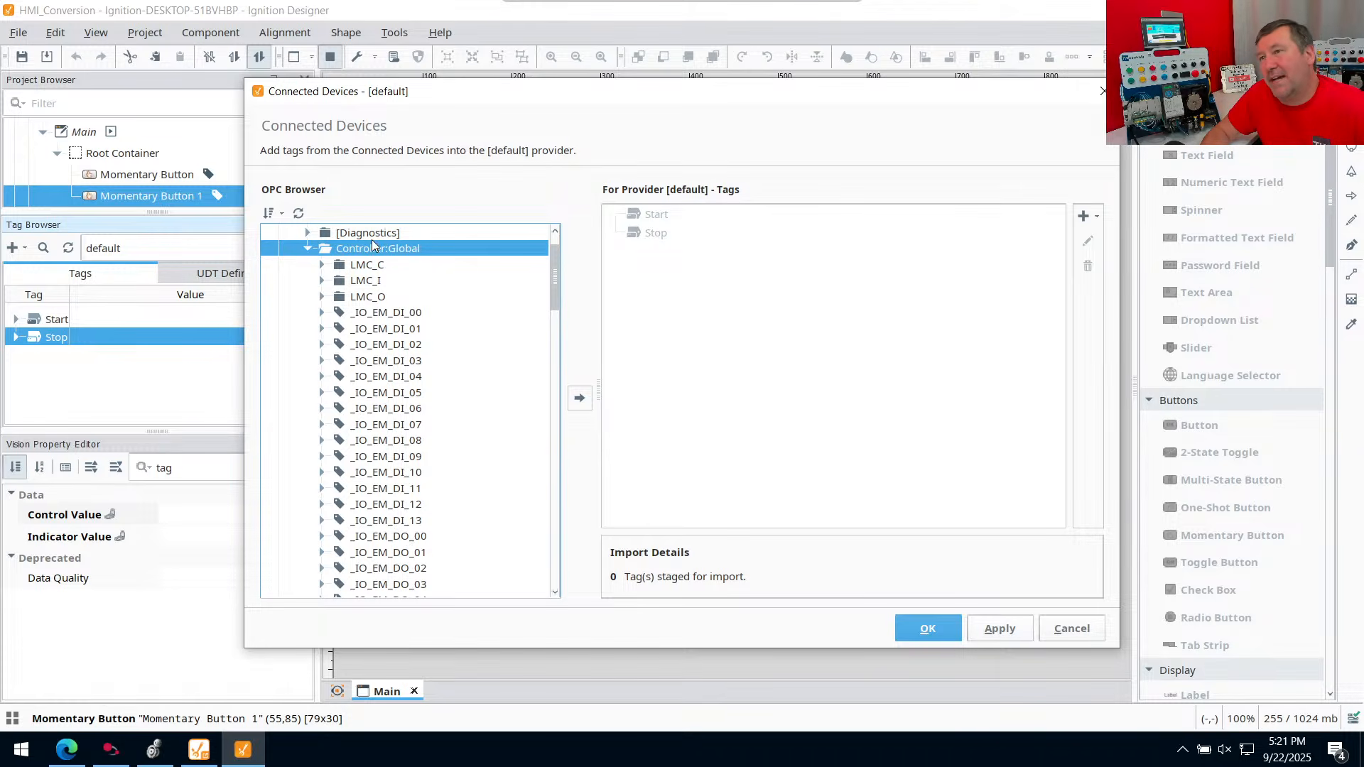
pyautogui.scroll(-8, 460, 405)
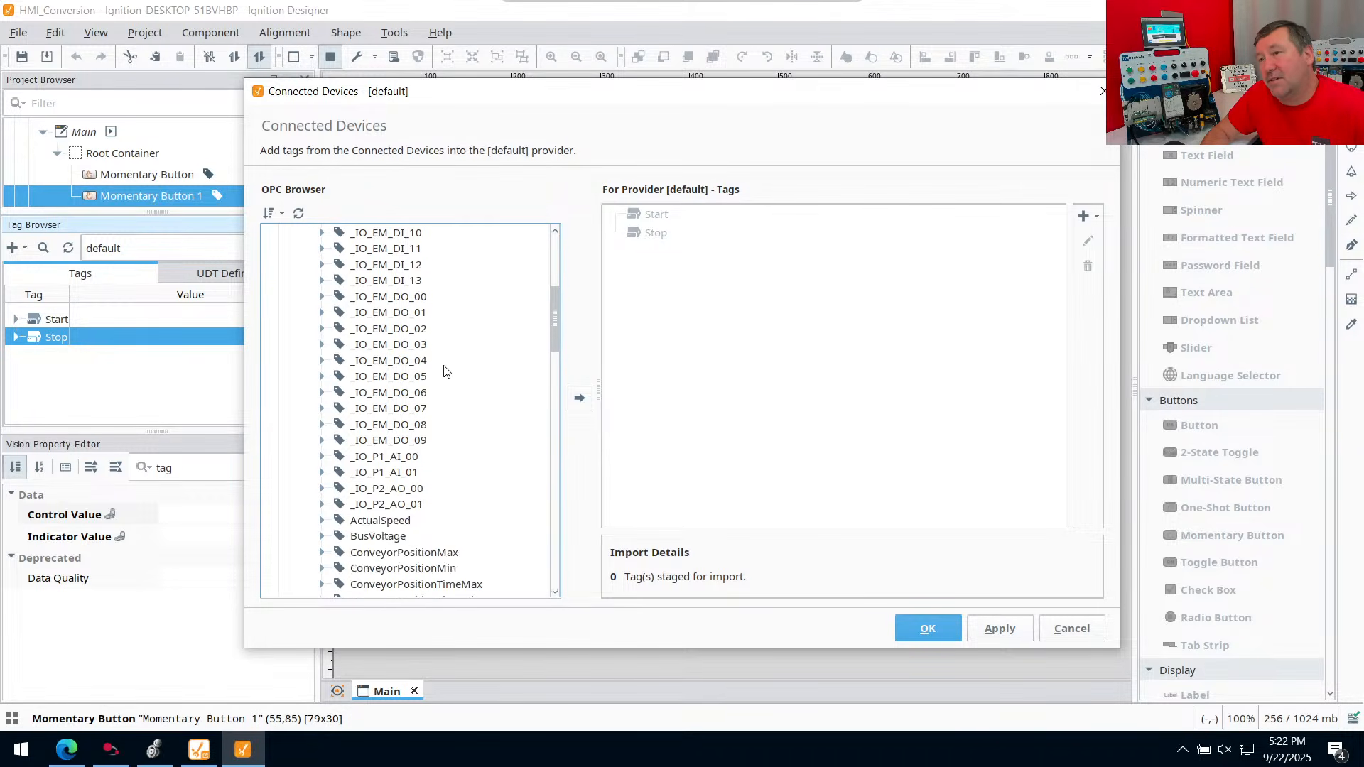
pyautogui.scroll(-2, 444, 370)
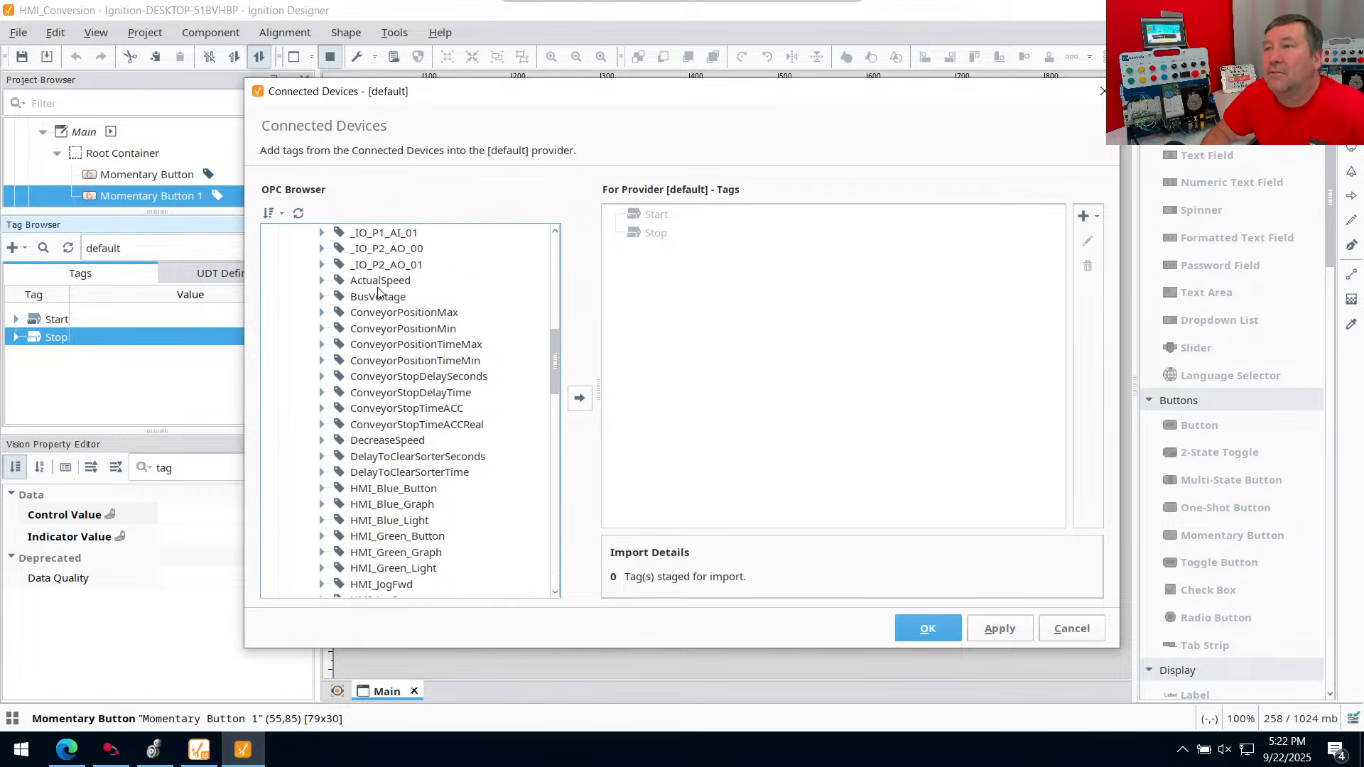
pyautogui.click(339, 279)
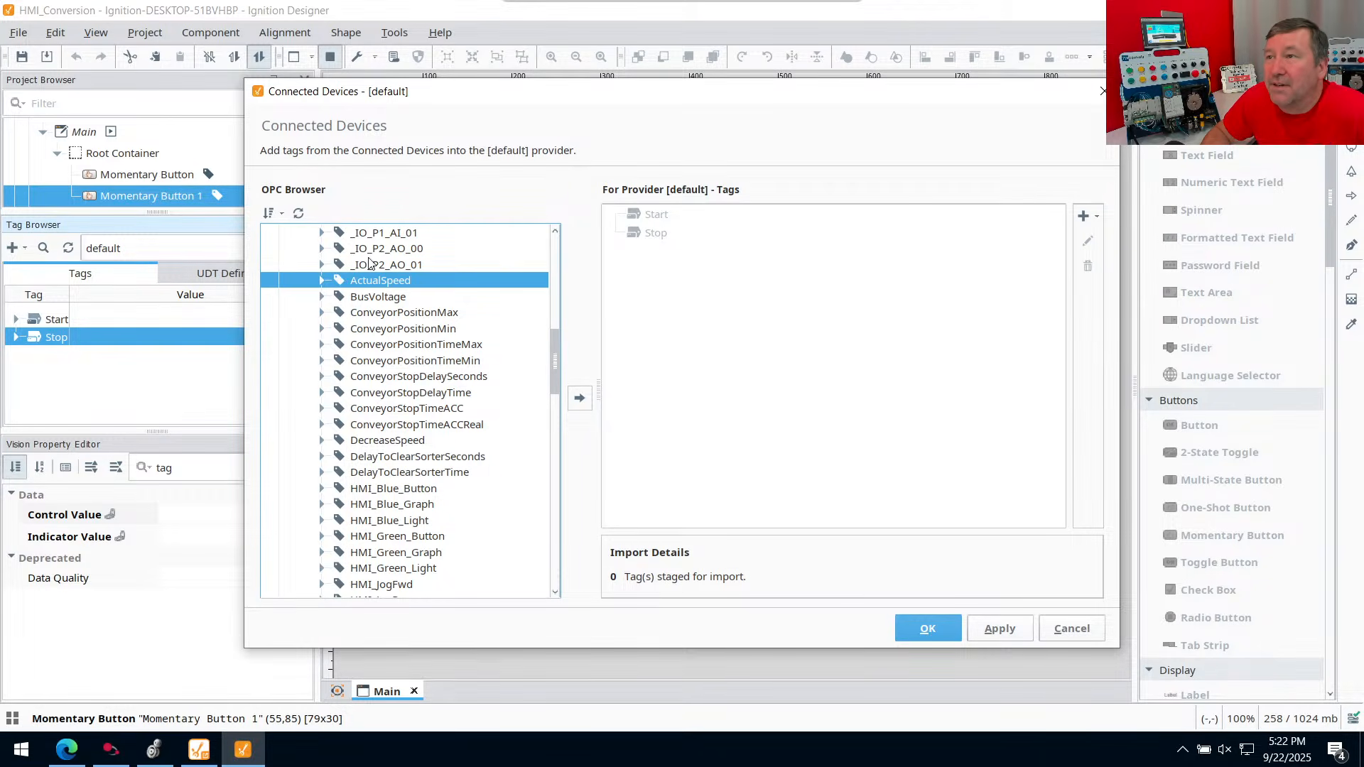
pyautogui.click(580, 399)
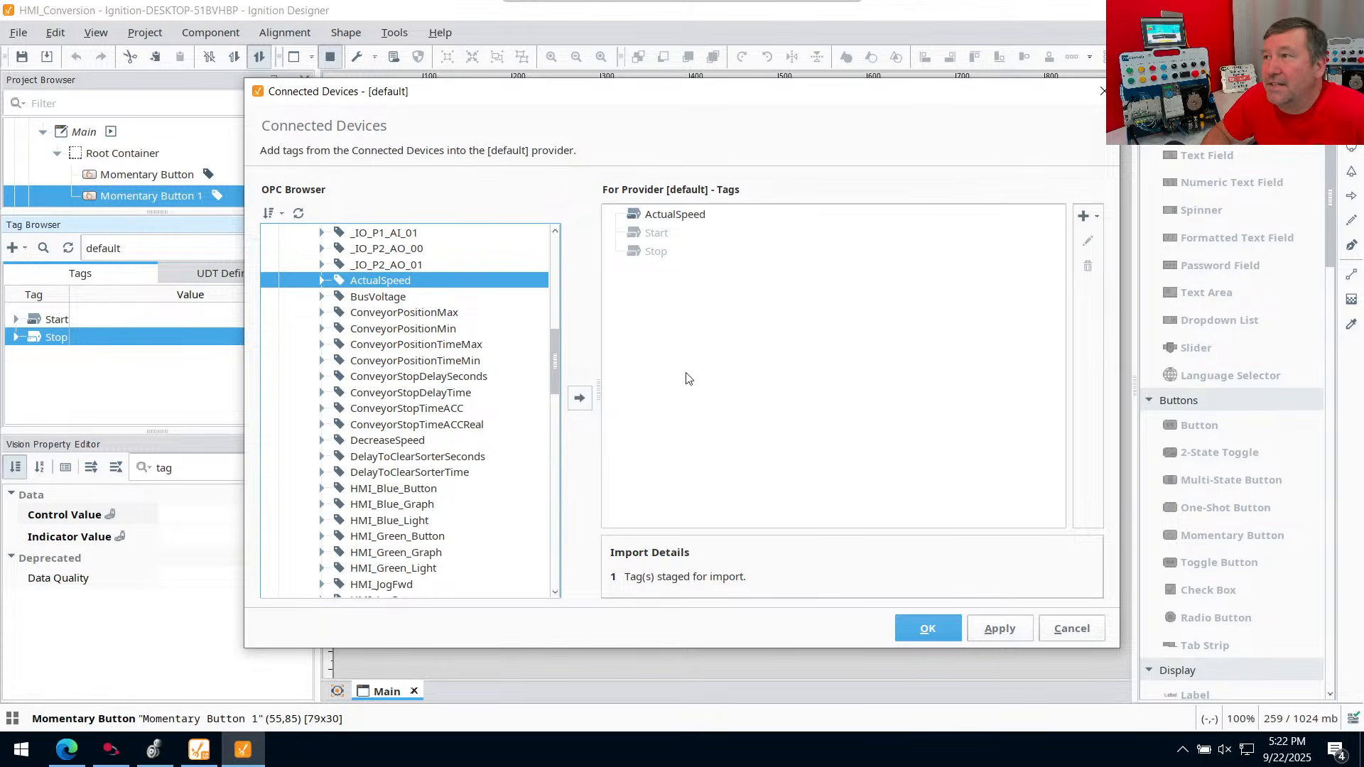
pyautogui.click(927, 627)
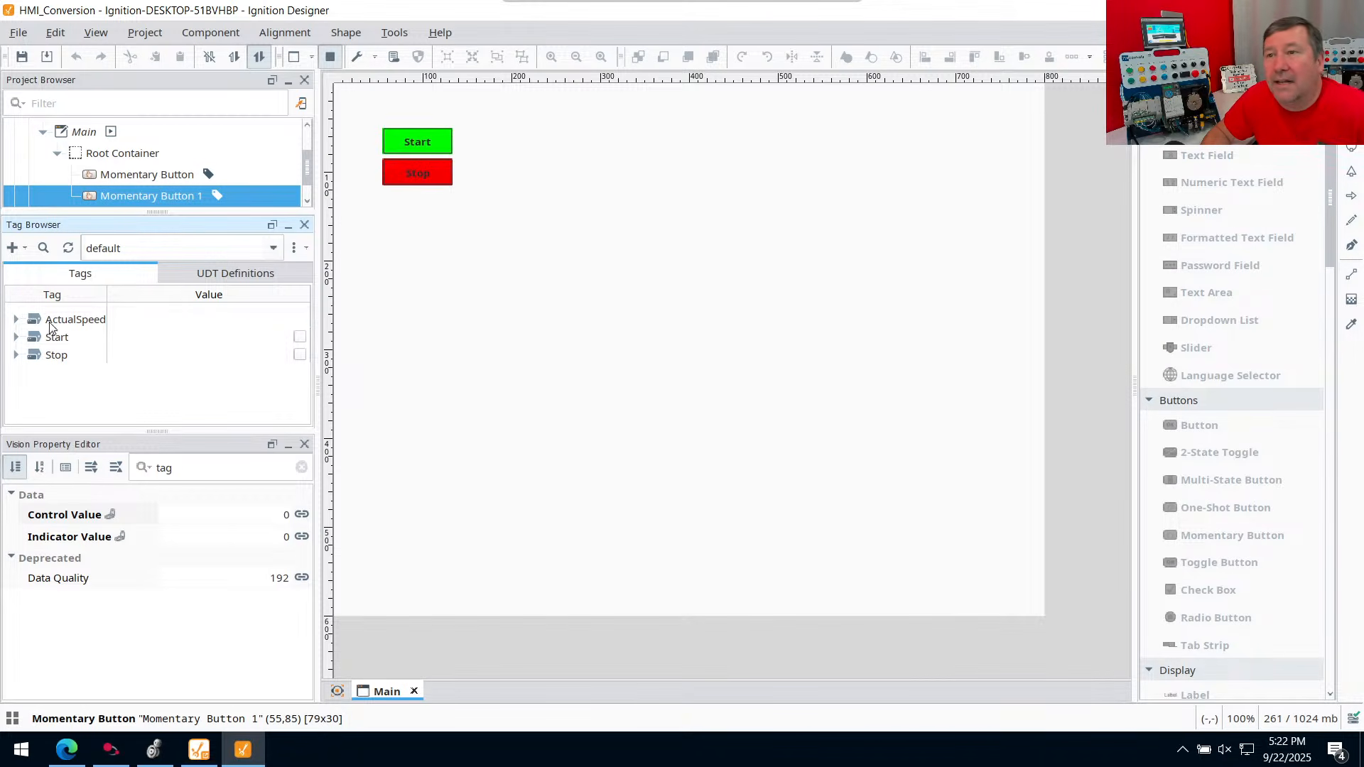
# Toggle the Start and Stop tag values to check how the ActualSpeed tag responds
pyautogui.click(302, 341)
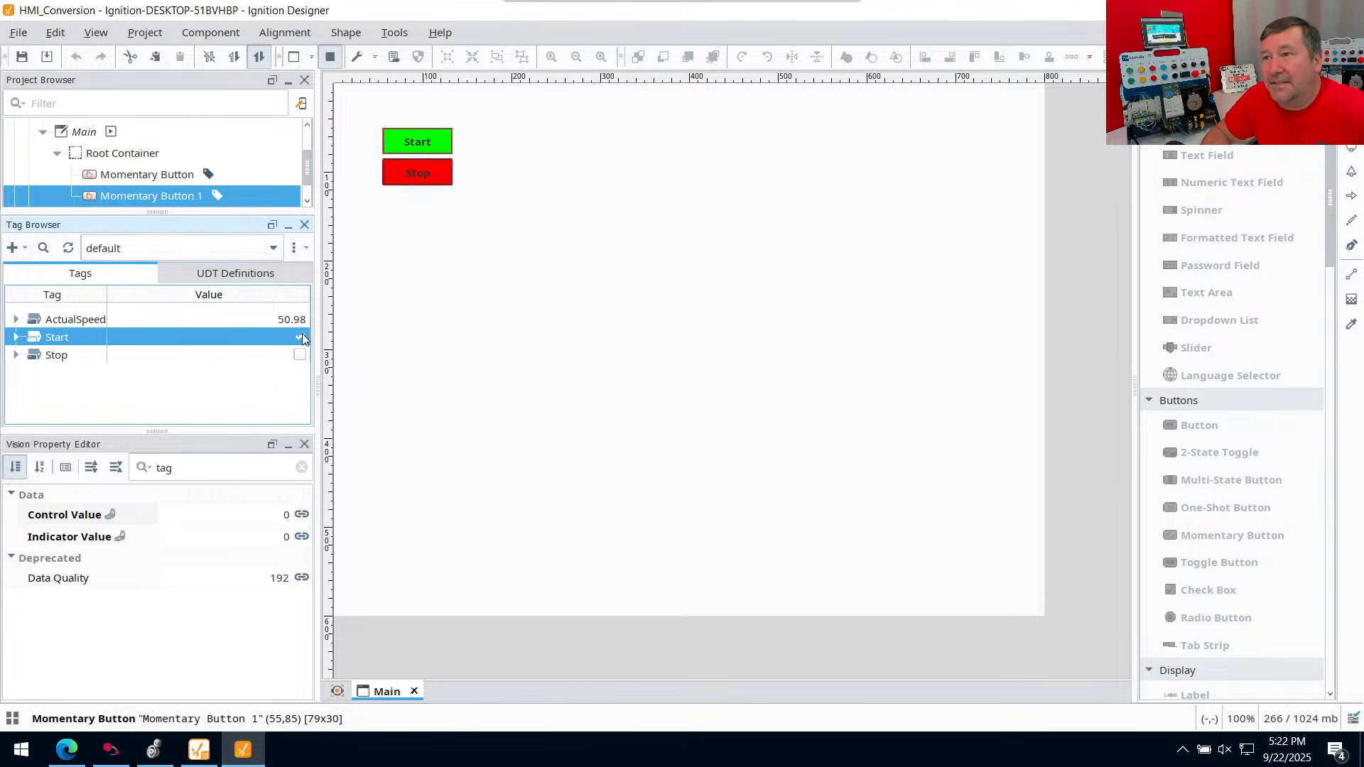
pyautogui.click(299, 337)
pyautogui.click(299, 338)
pyautogui.click(294, 355)
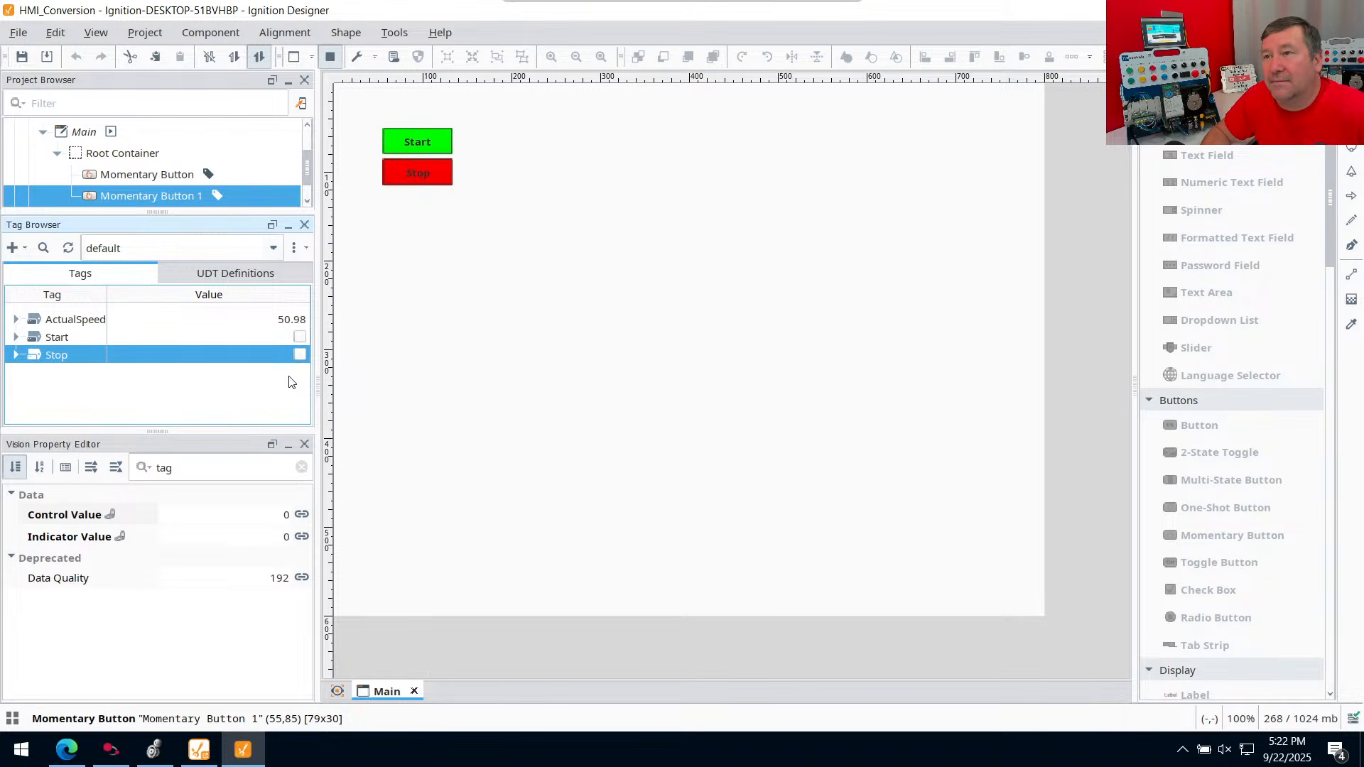
pyautogui.click(297, 355)
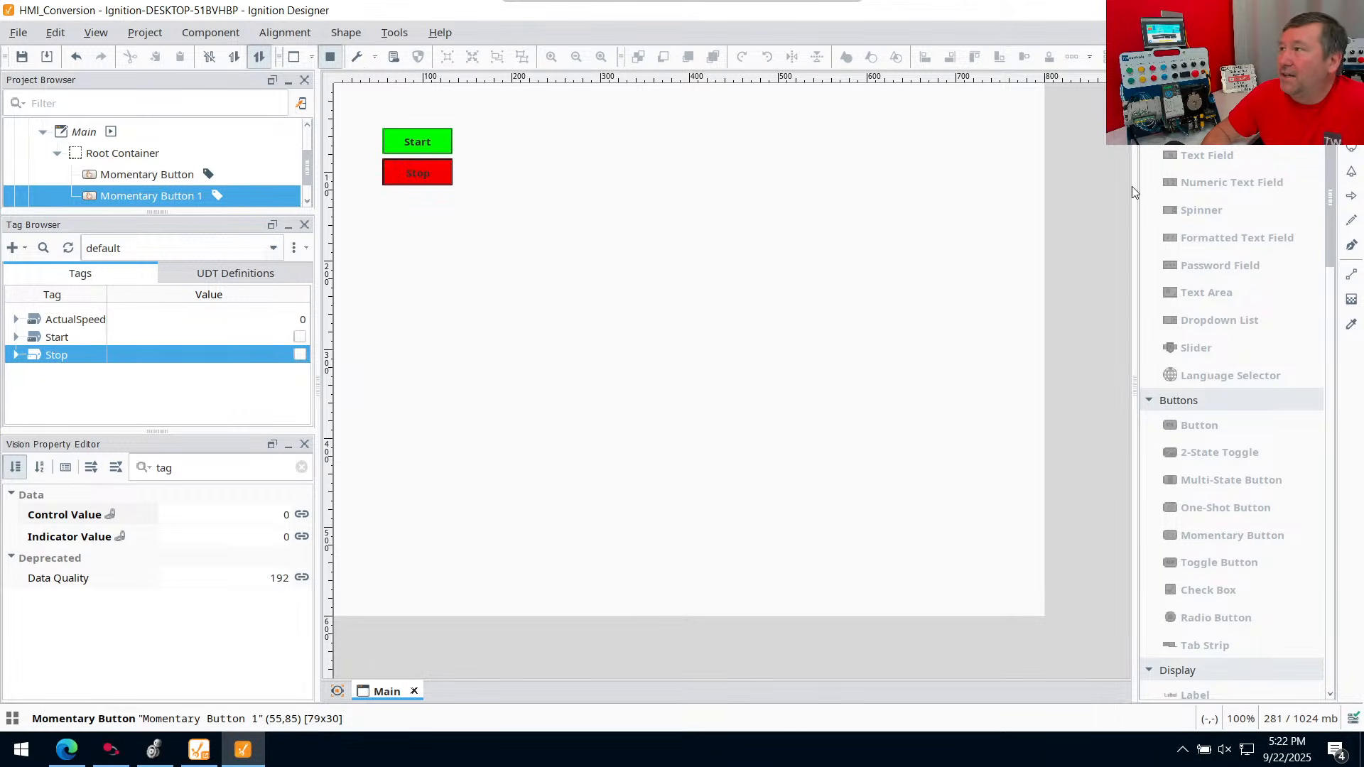
pyautogui.moveTo(1231, 191); pyautogui.dragTo(576, 198)
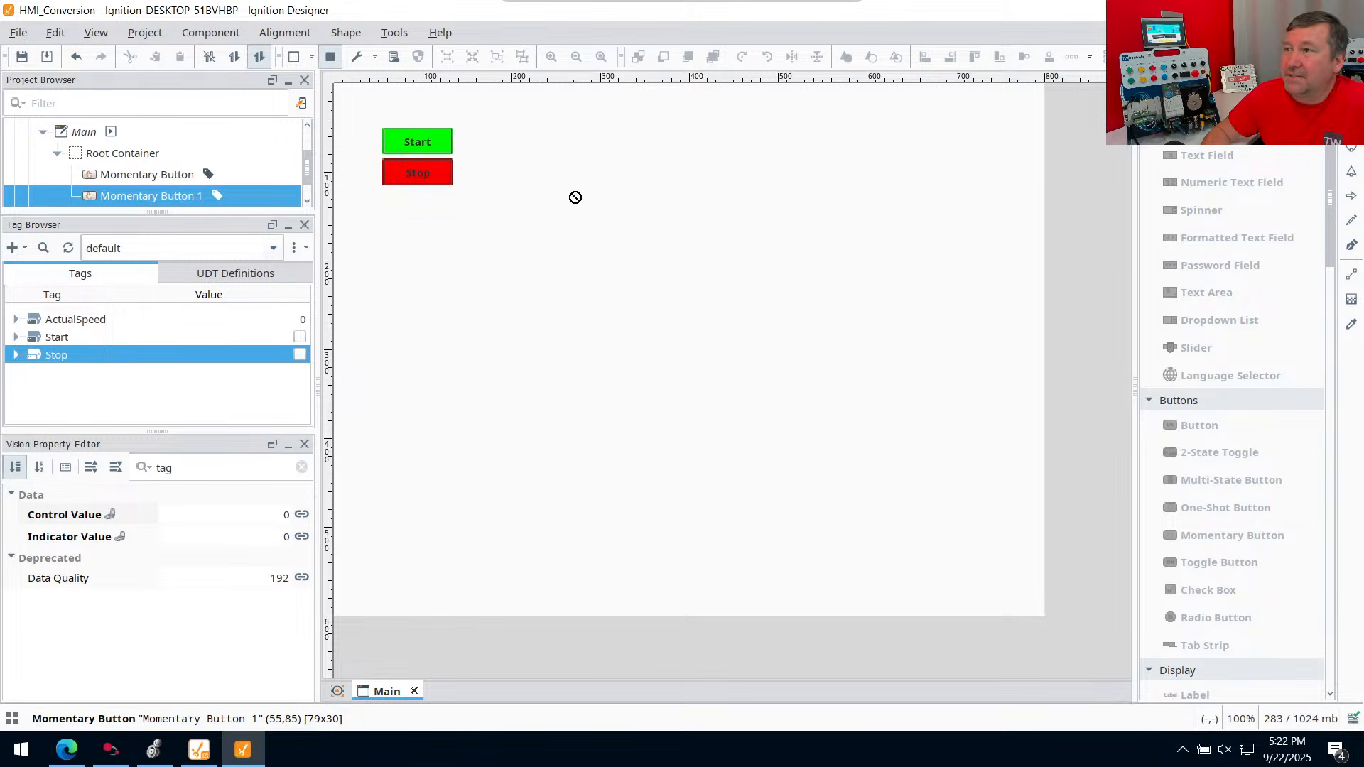
pyautogui.moveTo(1180, 276); pyautogui.dragTo(648, 247)
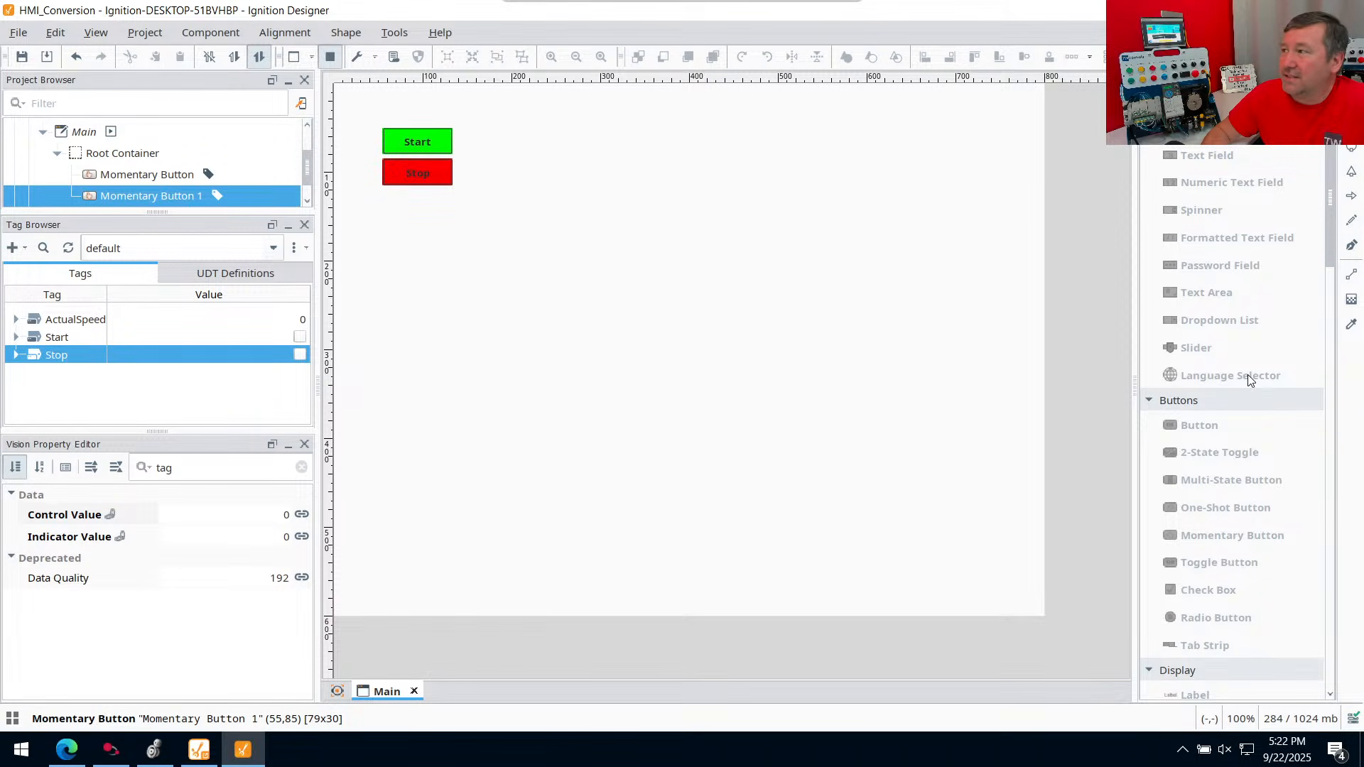
pyautogui.moveTo(1247, 374); pyautogui.dragTo(791, 250)
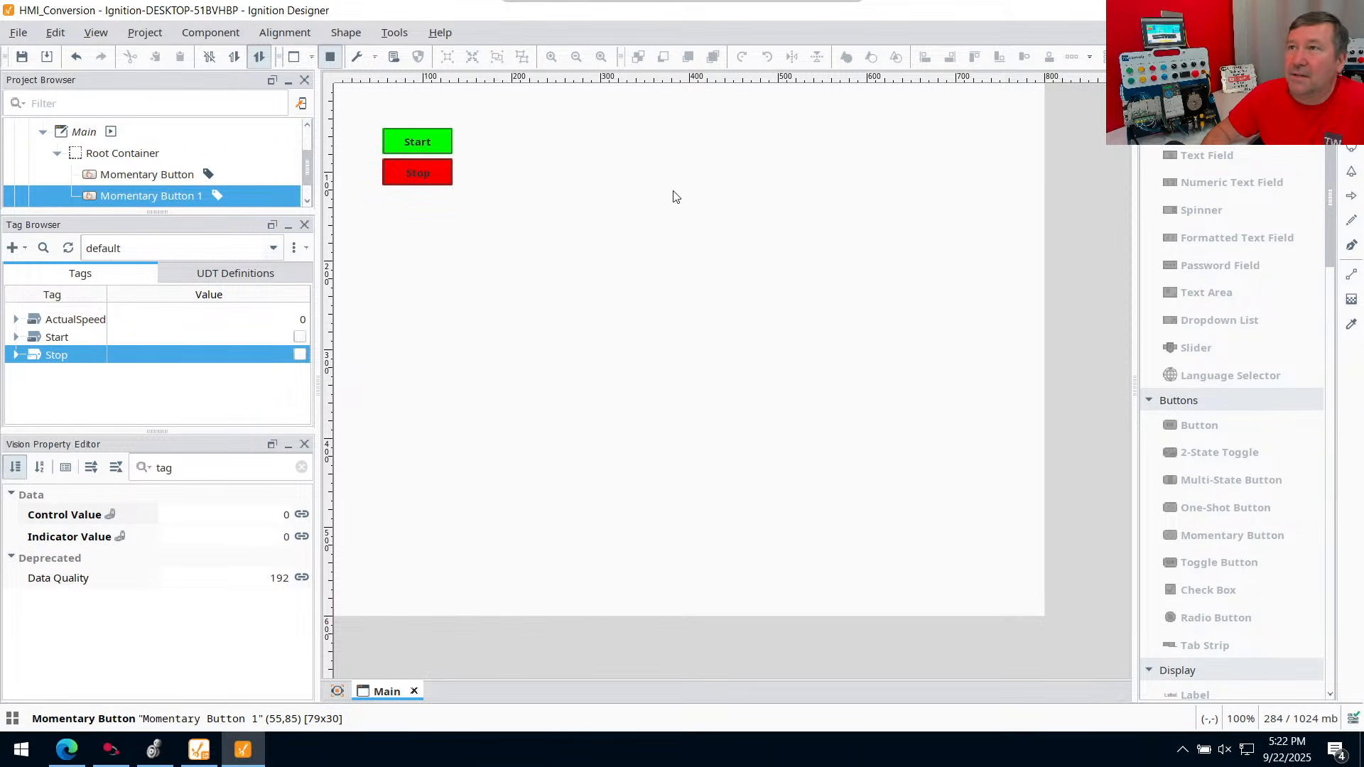
# Return to design mode, place the ActualSpeed tag on the Main window as a Numeric Label display, and position it beside the Stop button
pyautogui.click(331, 57)
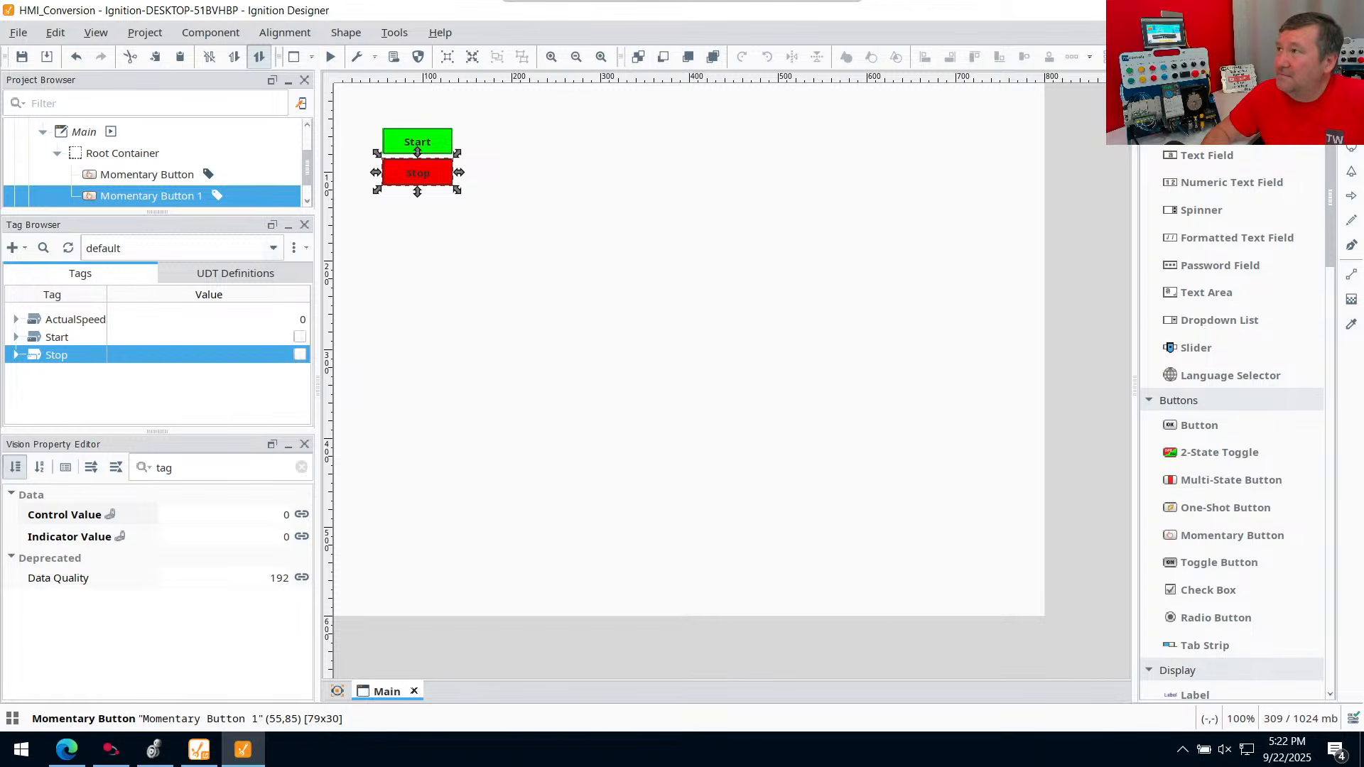
pyautogui.click(49, 324)
pyautogui.moveTo(50, 324); pyautogui.dragTo(547, 165)
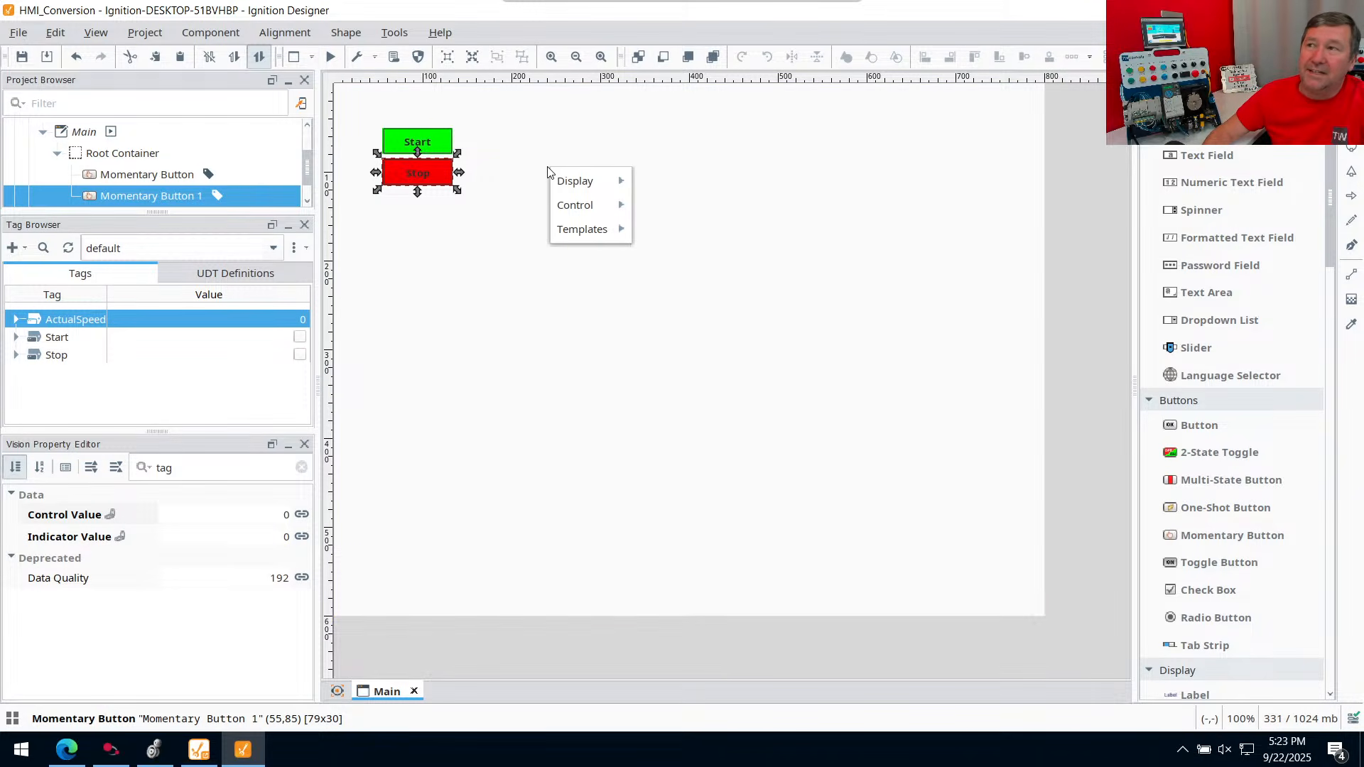
pyautogui.moveTo(574, 184)
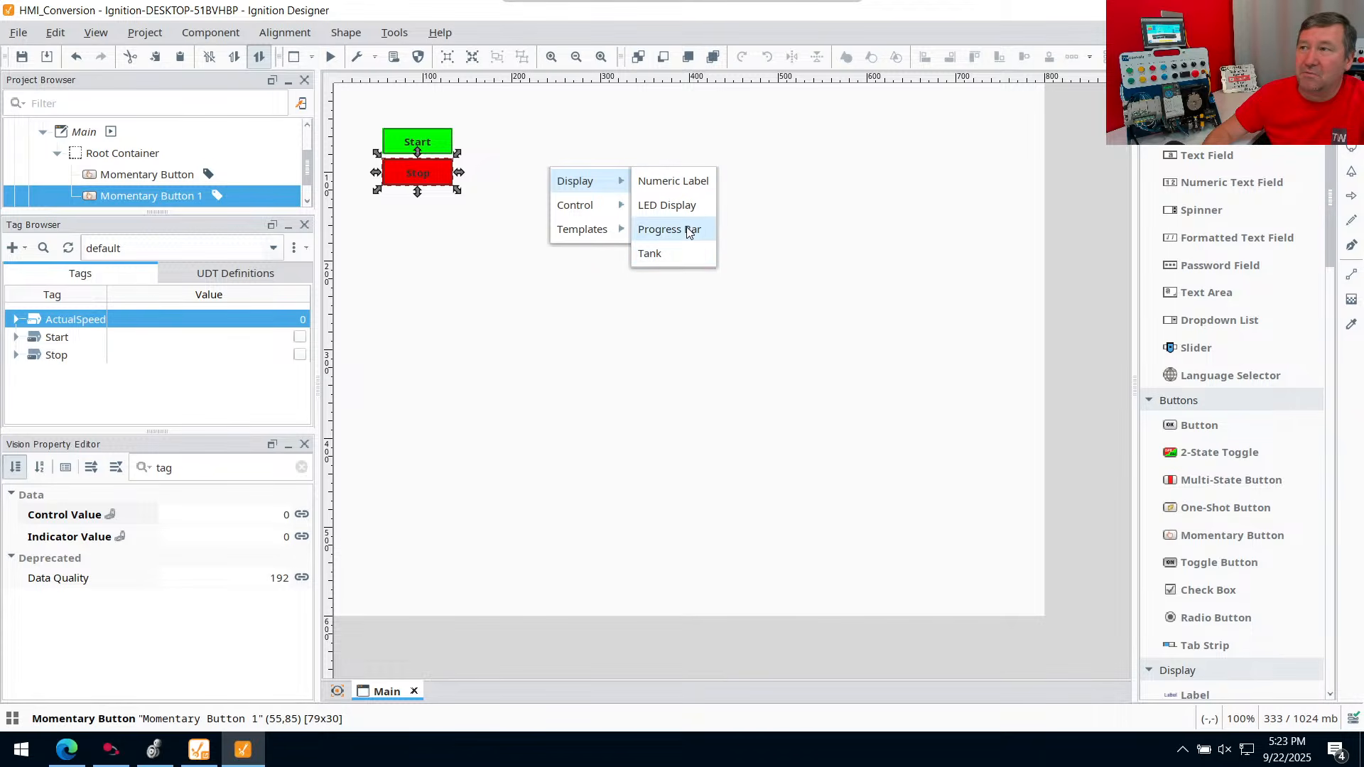
pyautogui.click(679, 182)
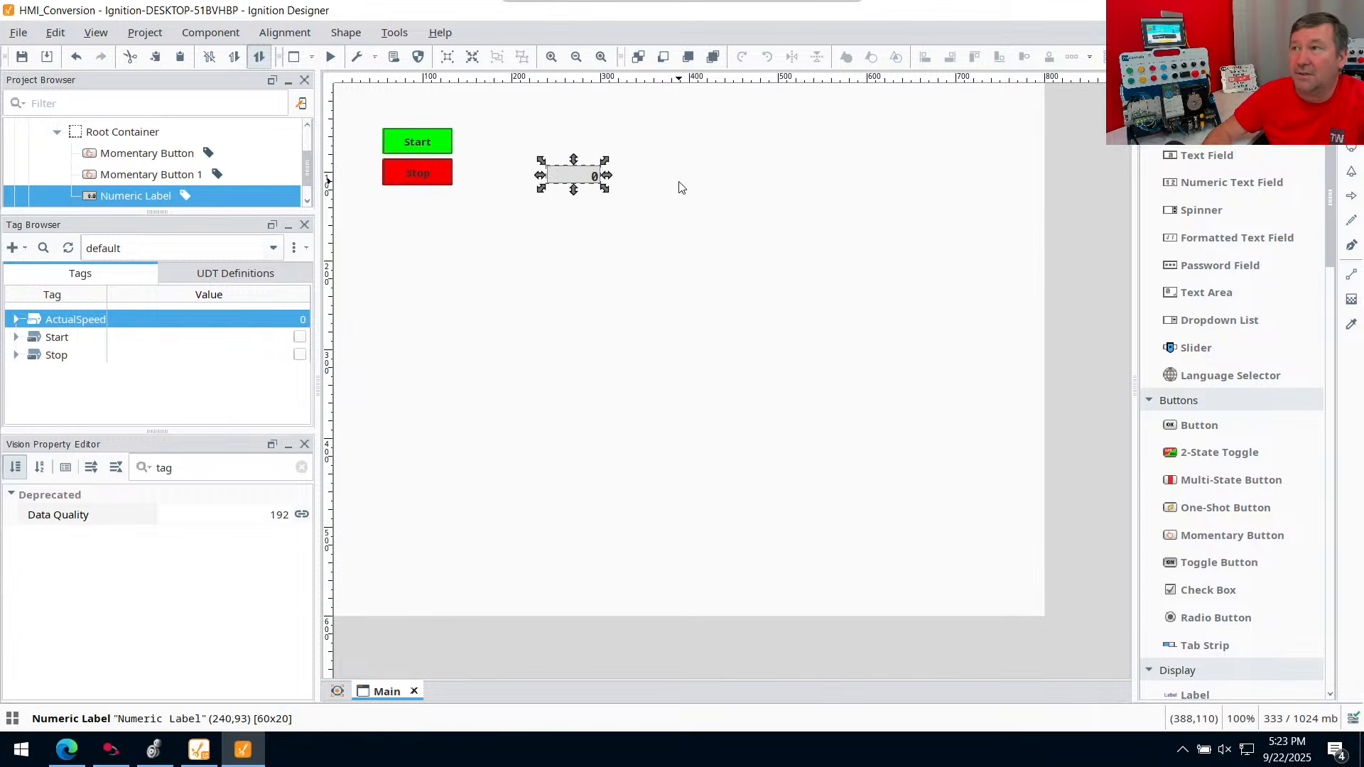
pyautogui.moveTo(560, 176); pyautogui.dragTo(514, 174)
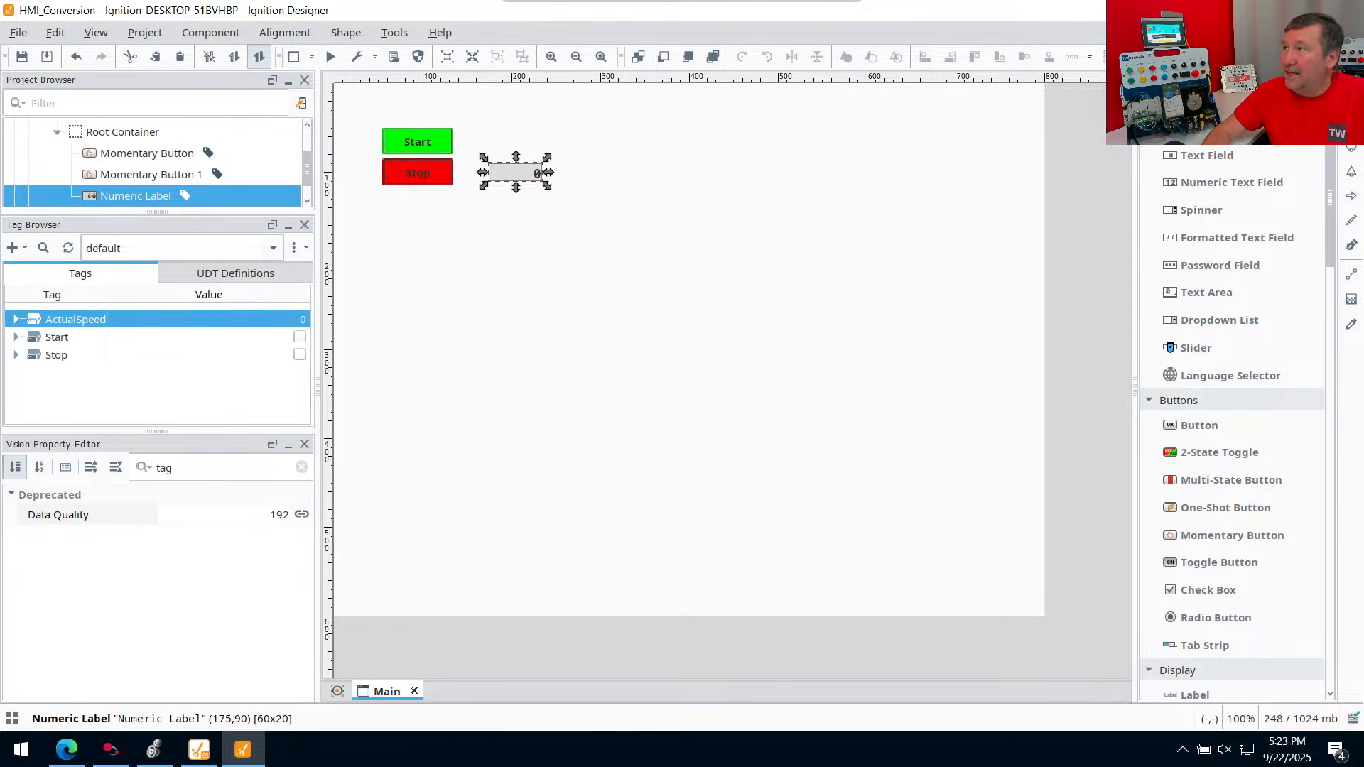
# Search the components for "met" and place a Meter about 244 by 164 pixels beside the numeric label
pyautogui.write('met')
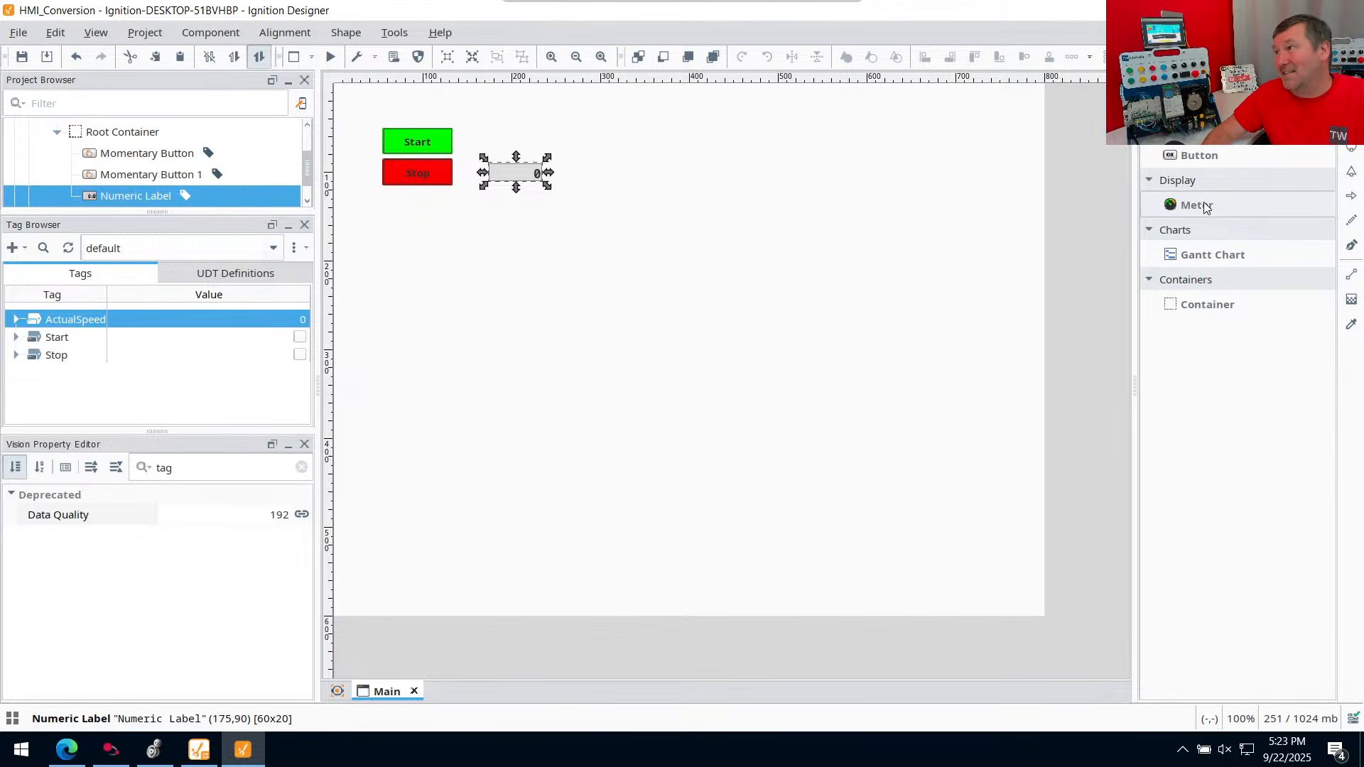
pyautogui.moveTo(1205, 206); pyautogui.dragTo(952, 202)
pyautogui.moveTo(633, 160); pyautogui.dragTo(633, 160)
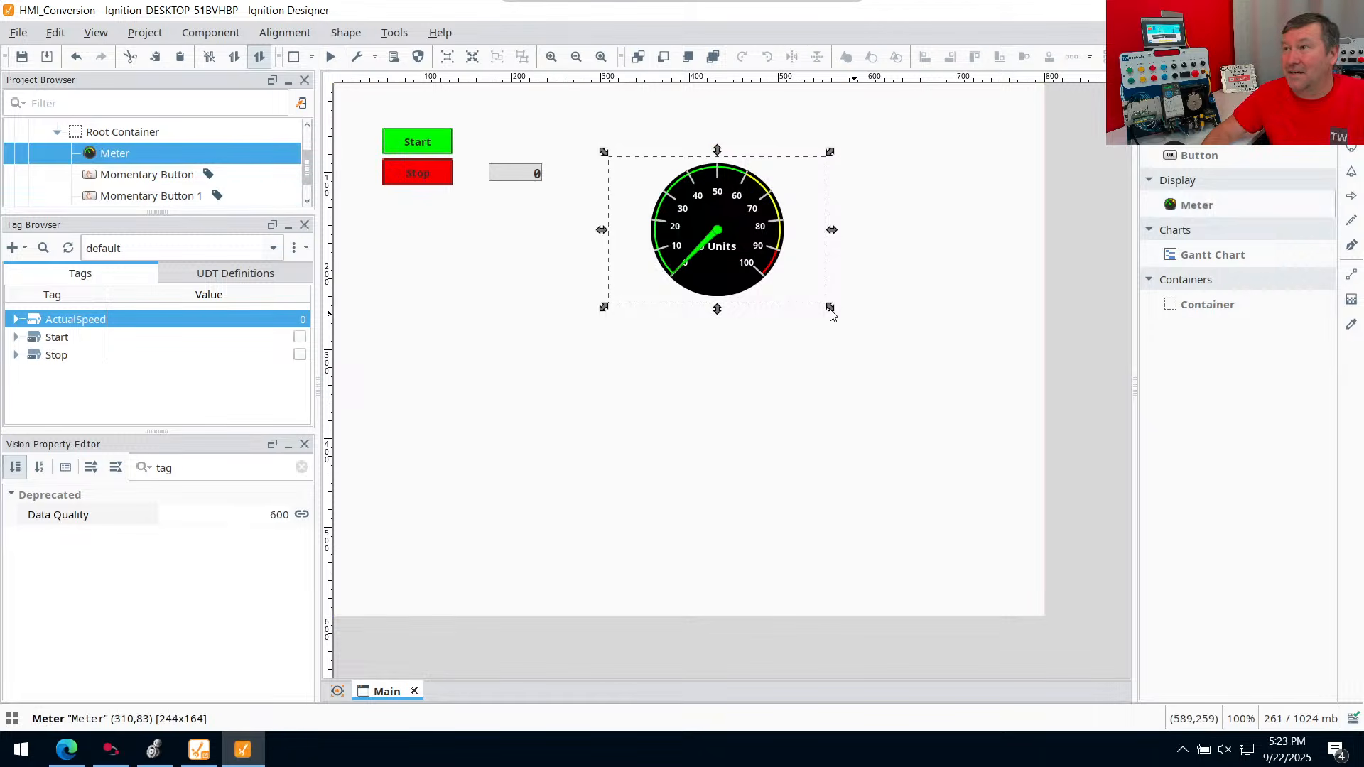
pyautogui.moveTo(693, 239); pyautogui.dragTo(658, 189)
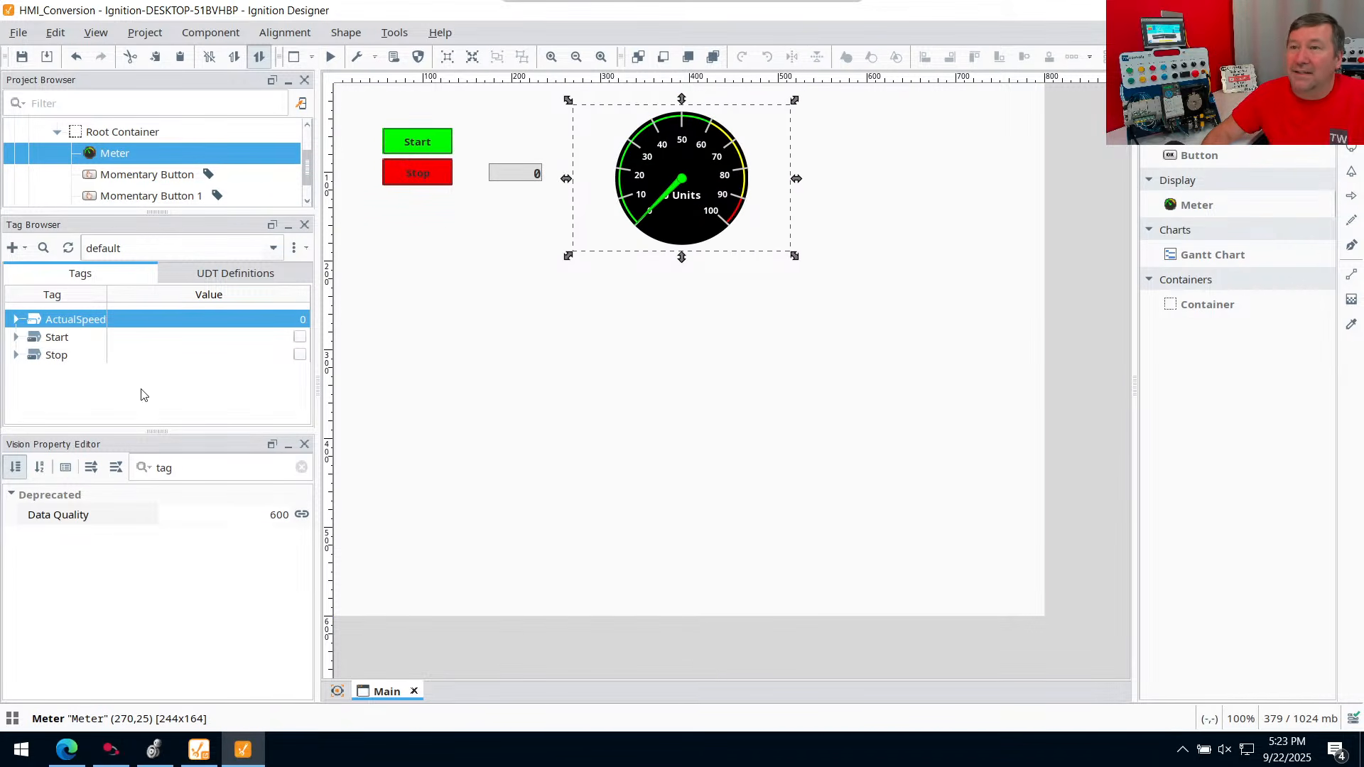
pyautogui.click(531, 173)
pyautogui.click(644, 186)
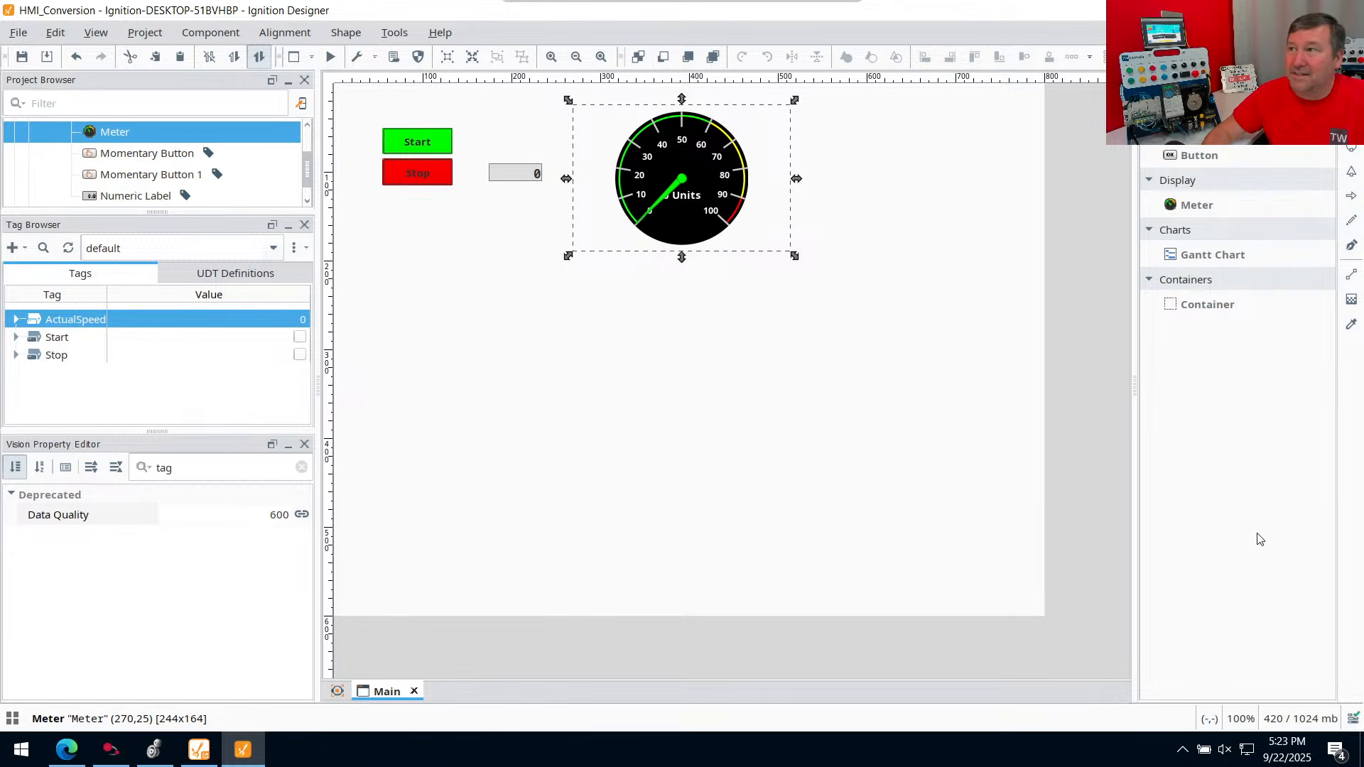
# Select the numeric label and toggle the Start and Stop tag values to check its speed display
pyautogui.click(500, 174)
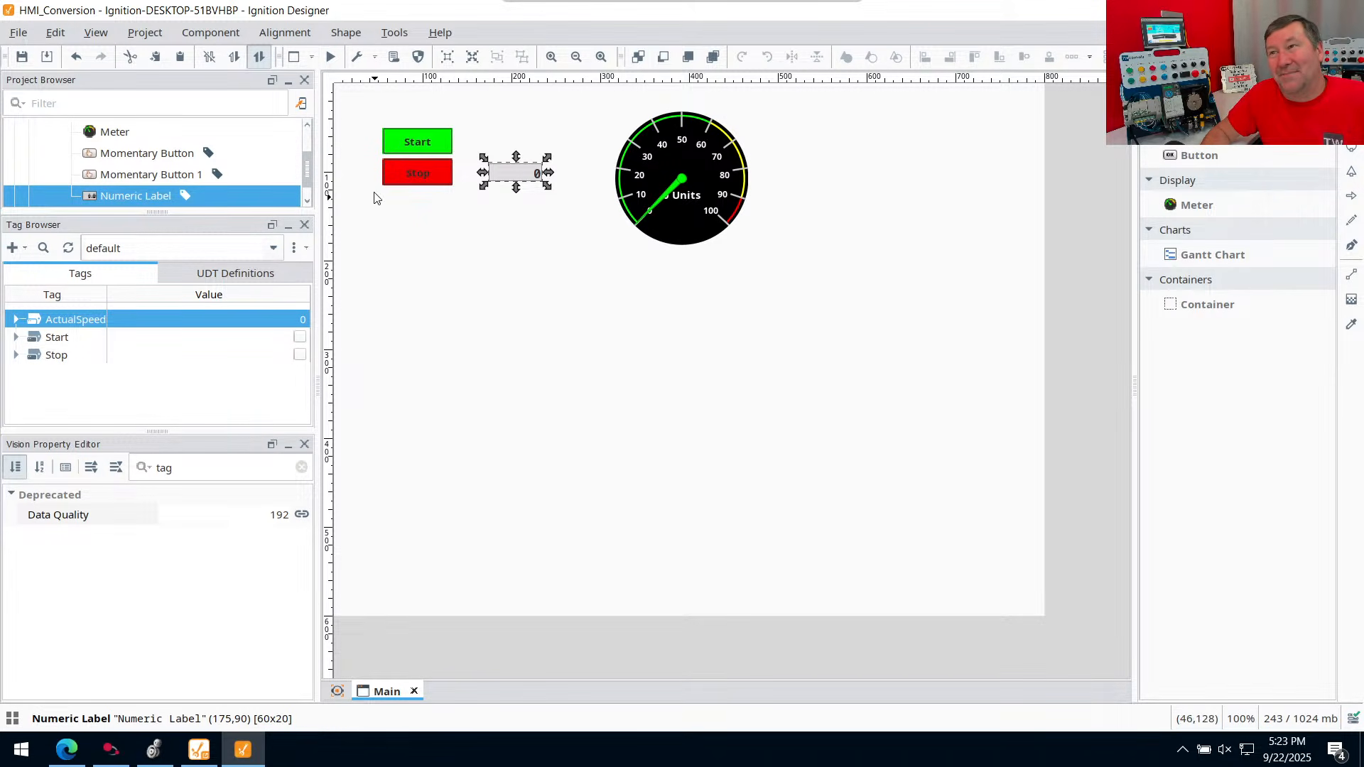
pyautogui.click(299, 337)
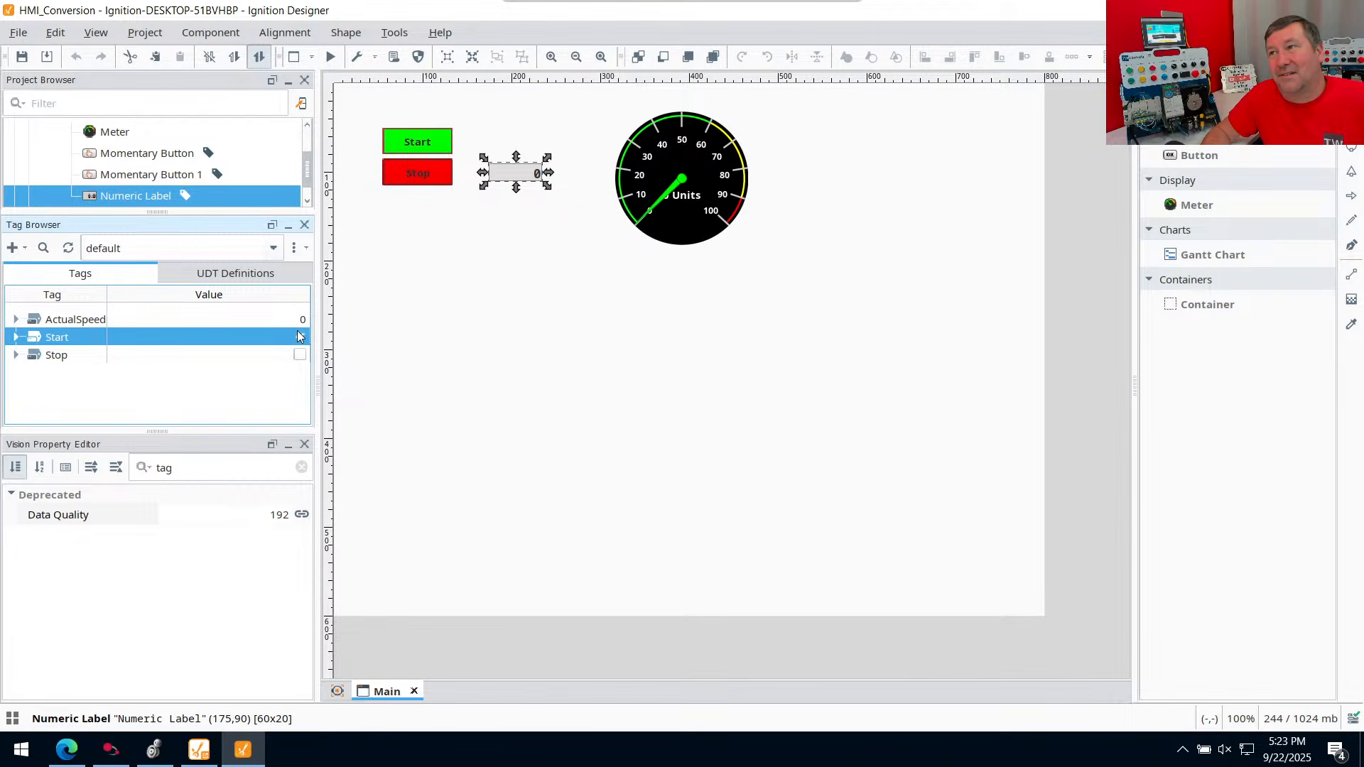
pyautogui.click(299, 337)
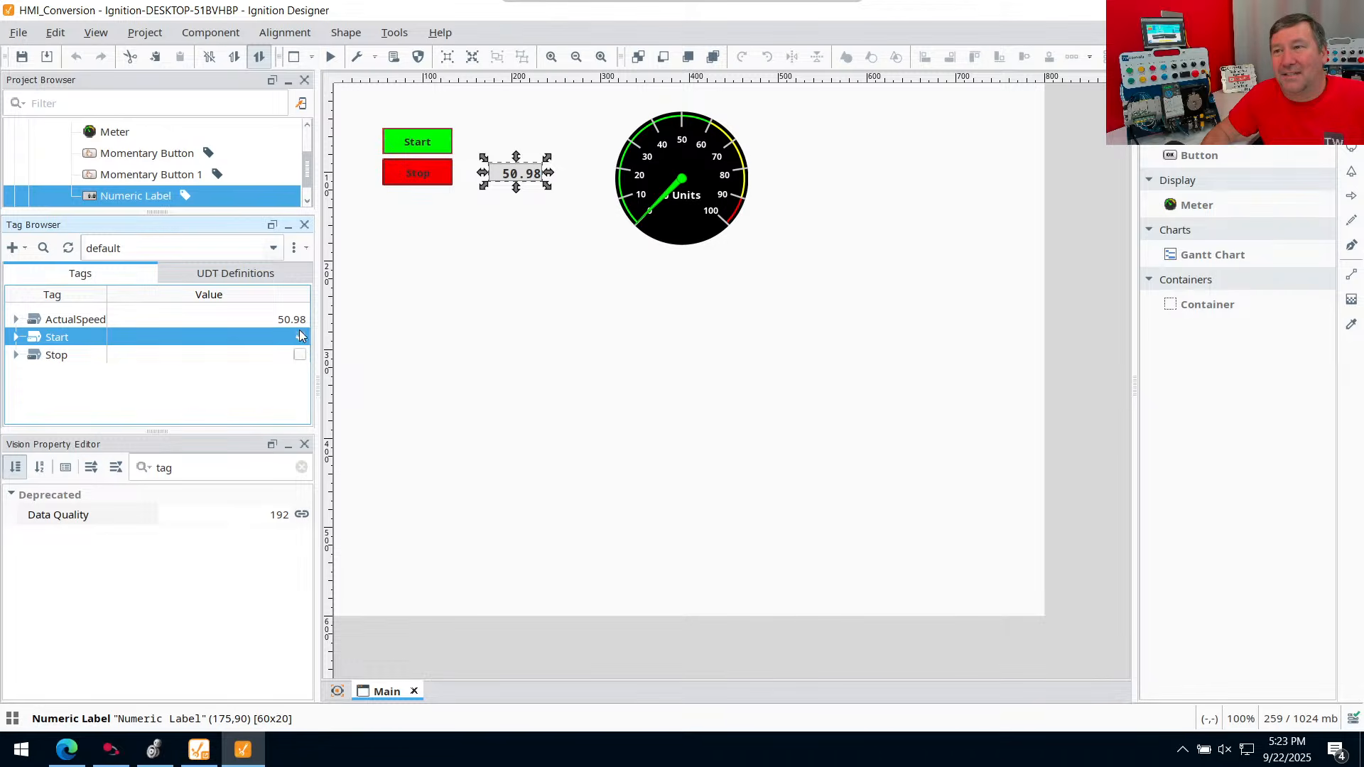
pyautogui.click(299, 355)
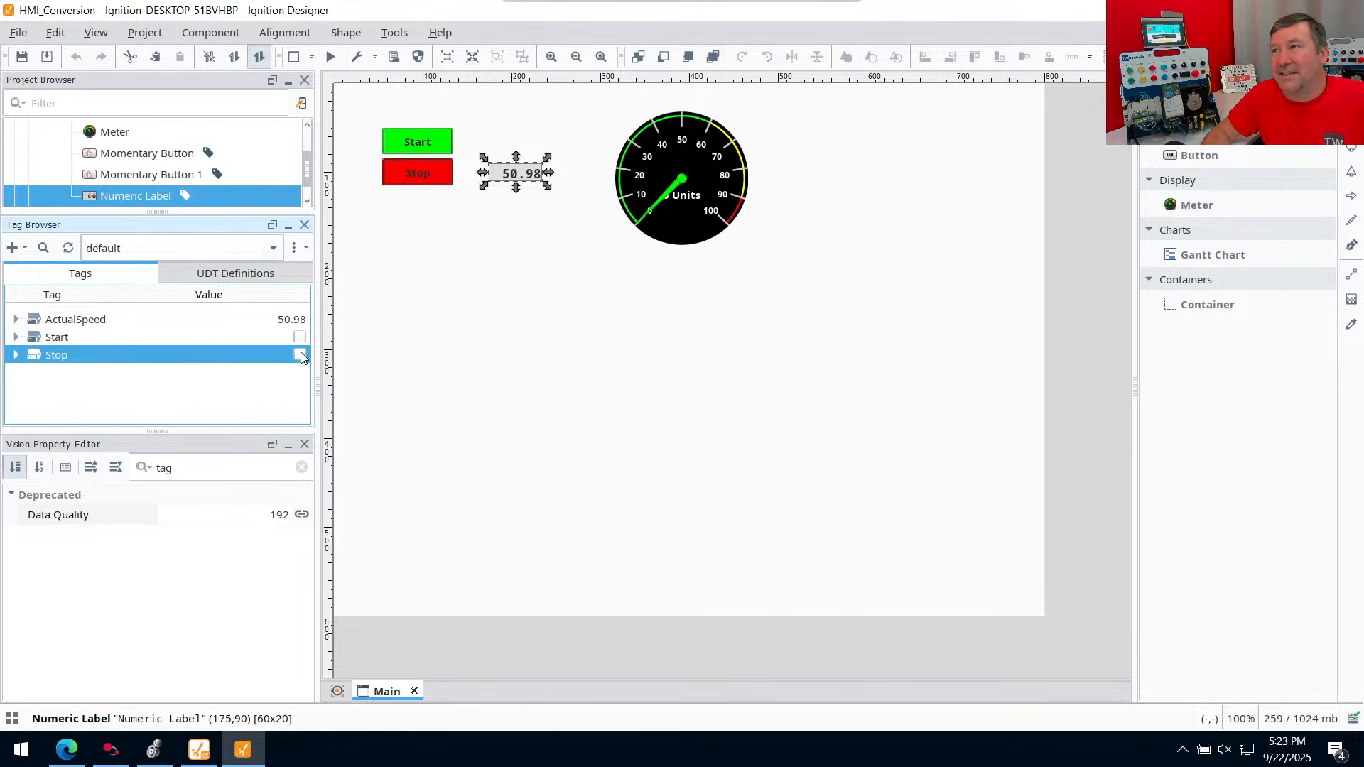
pyautogui.click(300, 356)
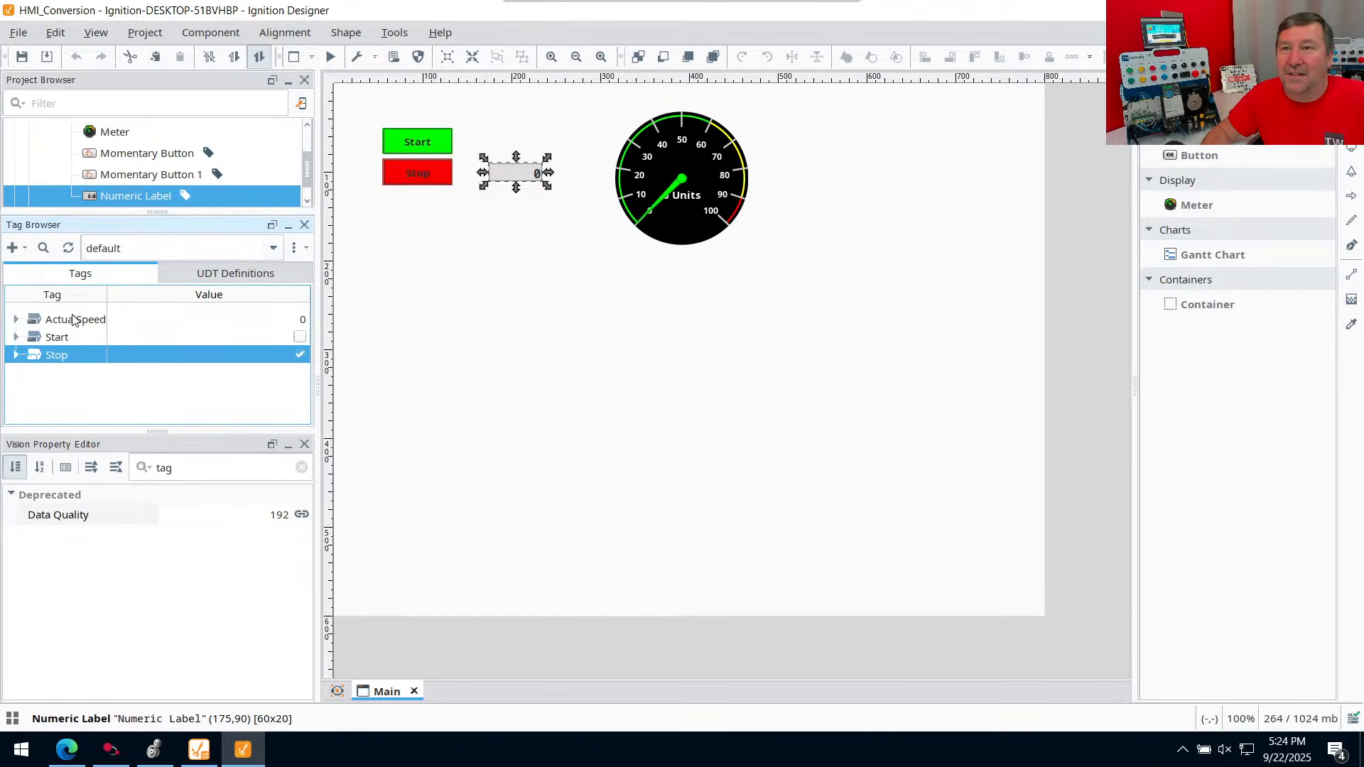
# Bind the meter to the ActualSpeed tag by dropping the tag onto it, and turn on preview mode
pyautogui.moveTo(73, 319); pyautogui.dragTo(701, 171)
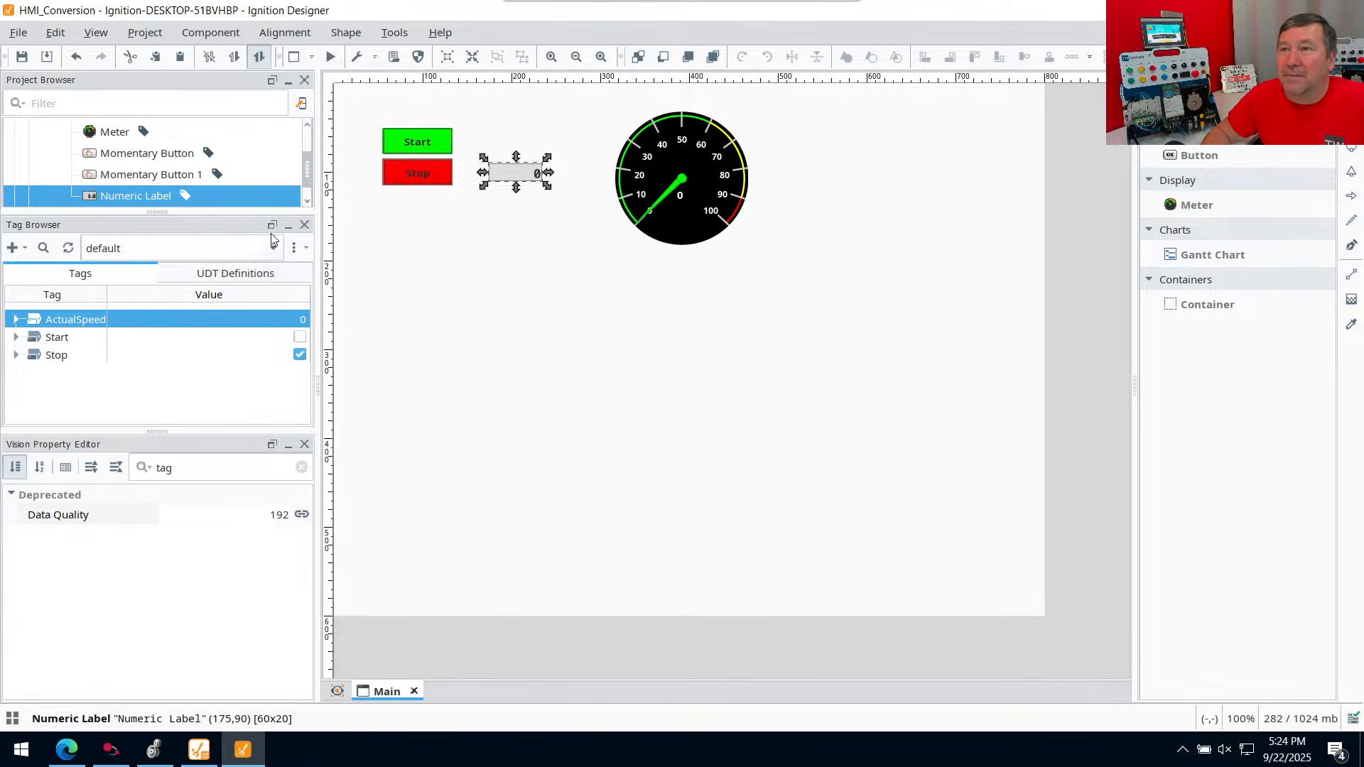
pyautogui.click(331, 56)
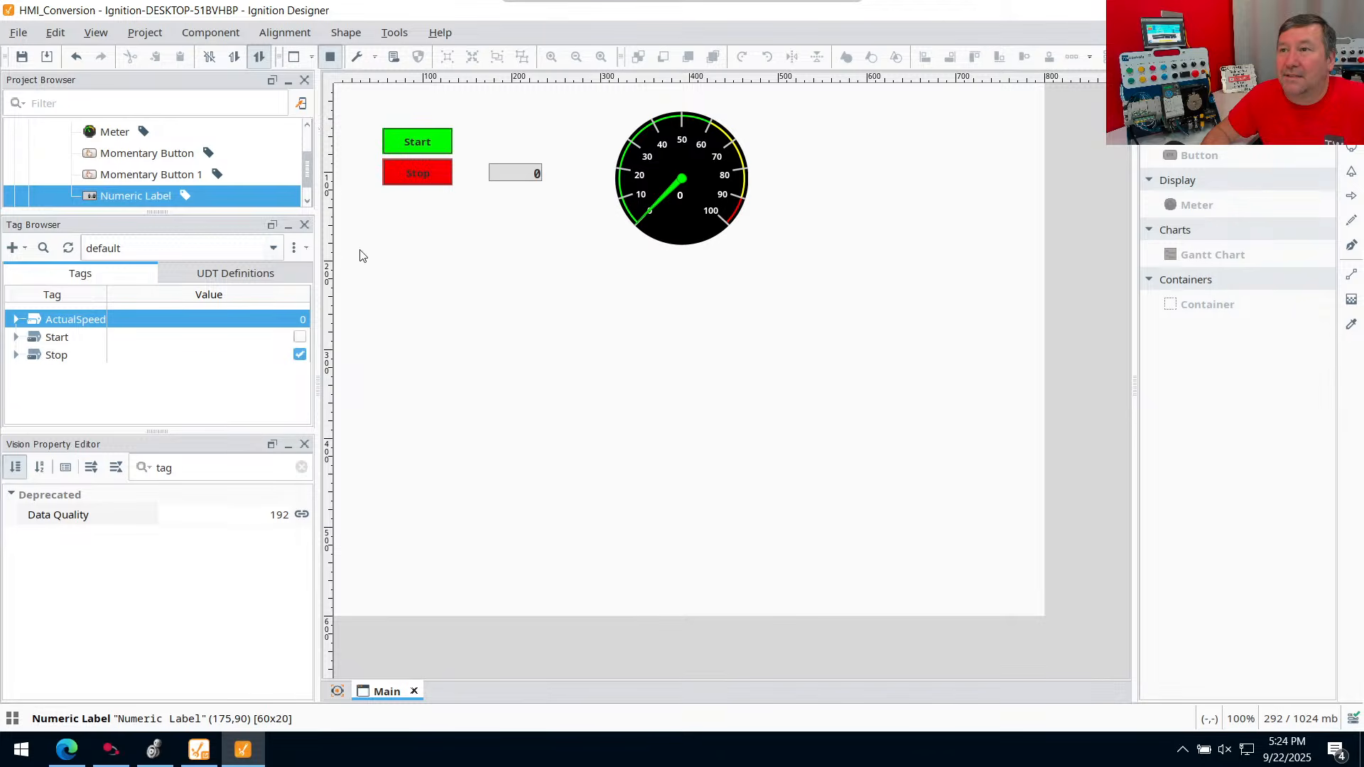
# Clear the Stop tag and test the meter in preview with the Start and Stop buttons, ending back in design mode
pyautogui.click(296, 356)
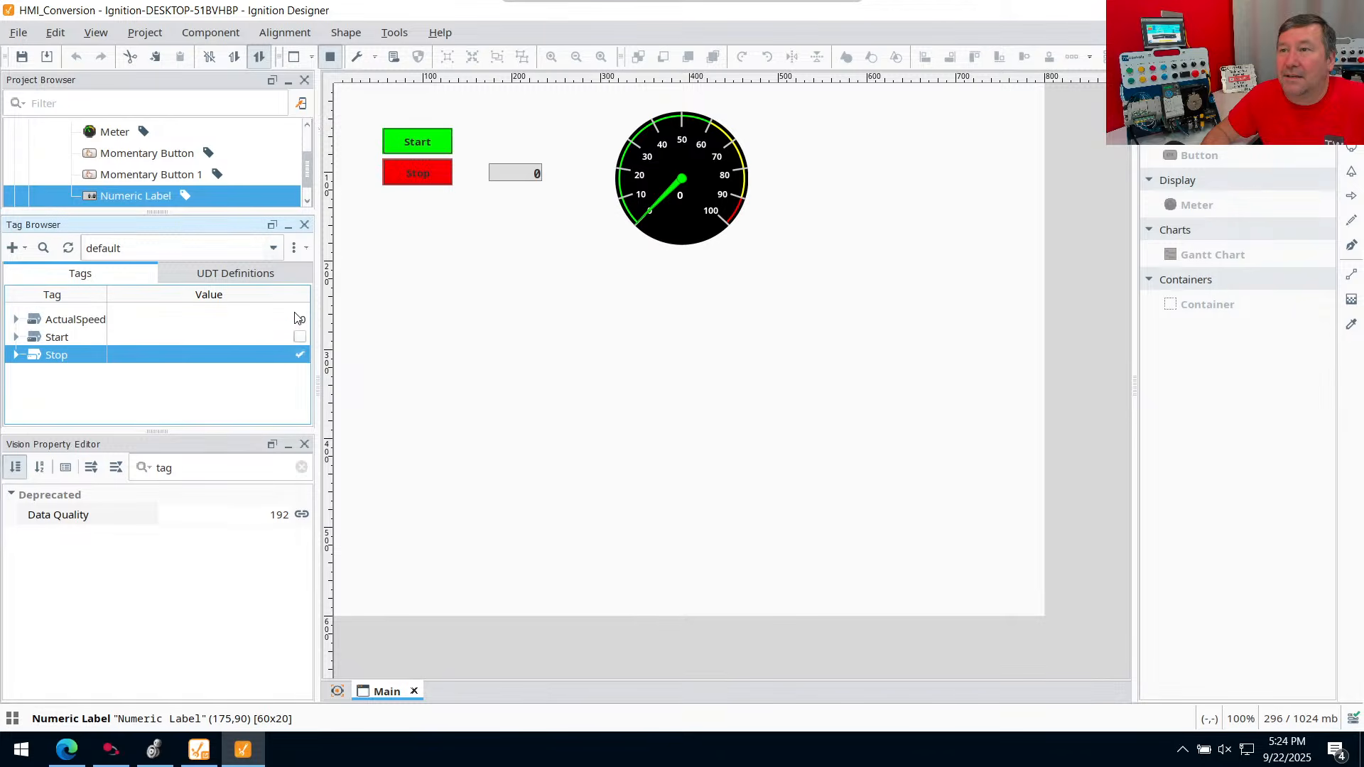
pyautogui.click(417, 142)
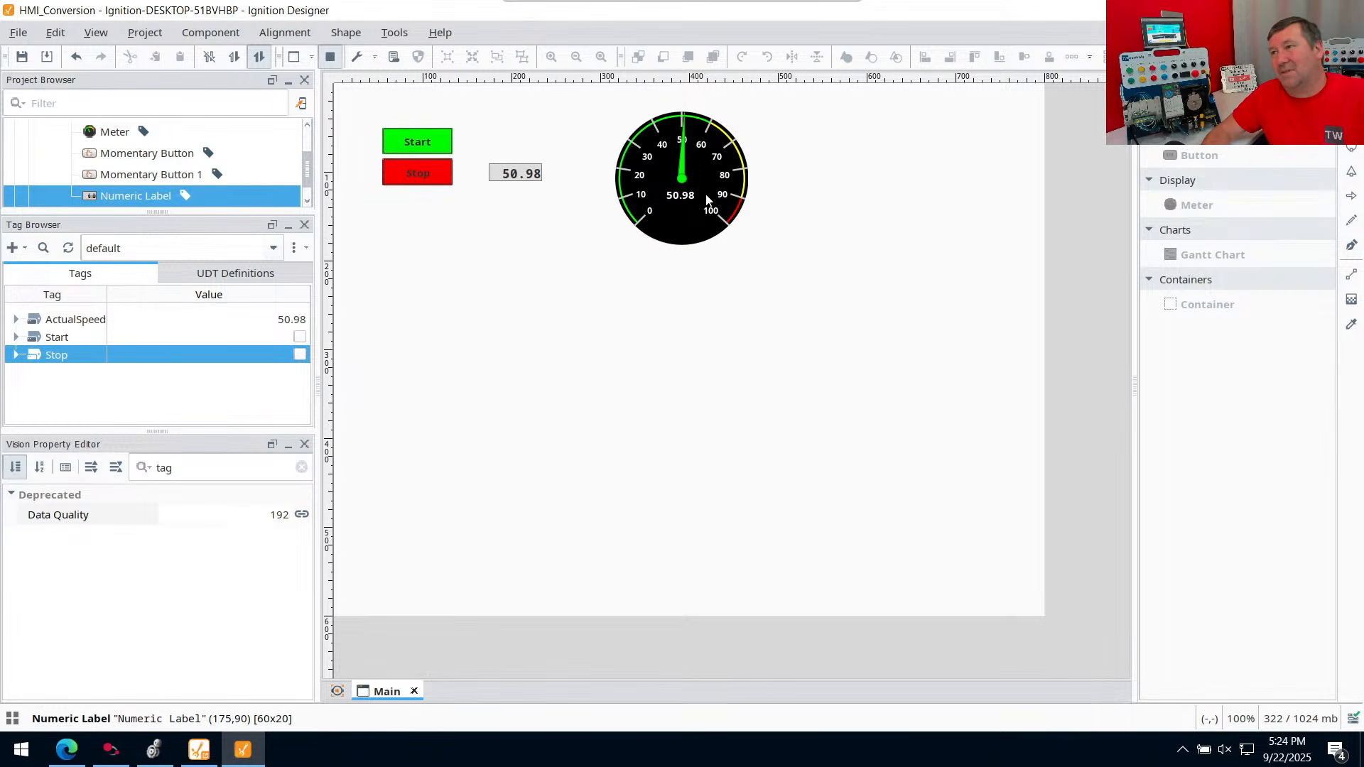
pyautogui.click(335, 60)
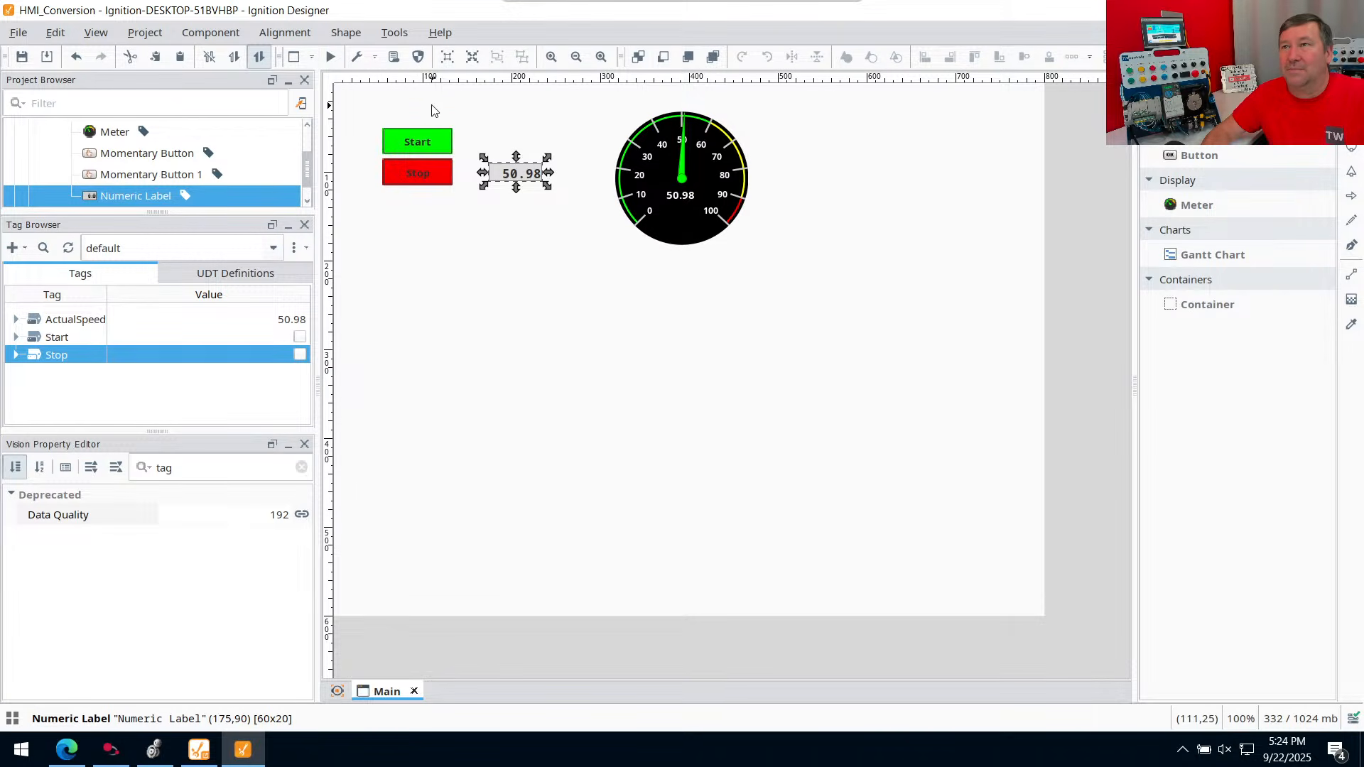
pyautogui.click(331, 57)
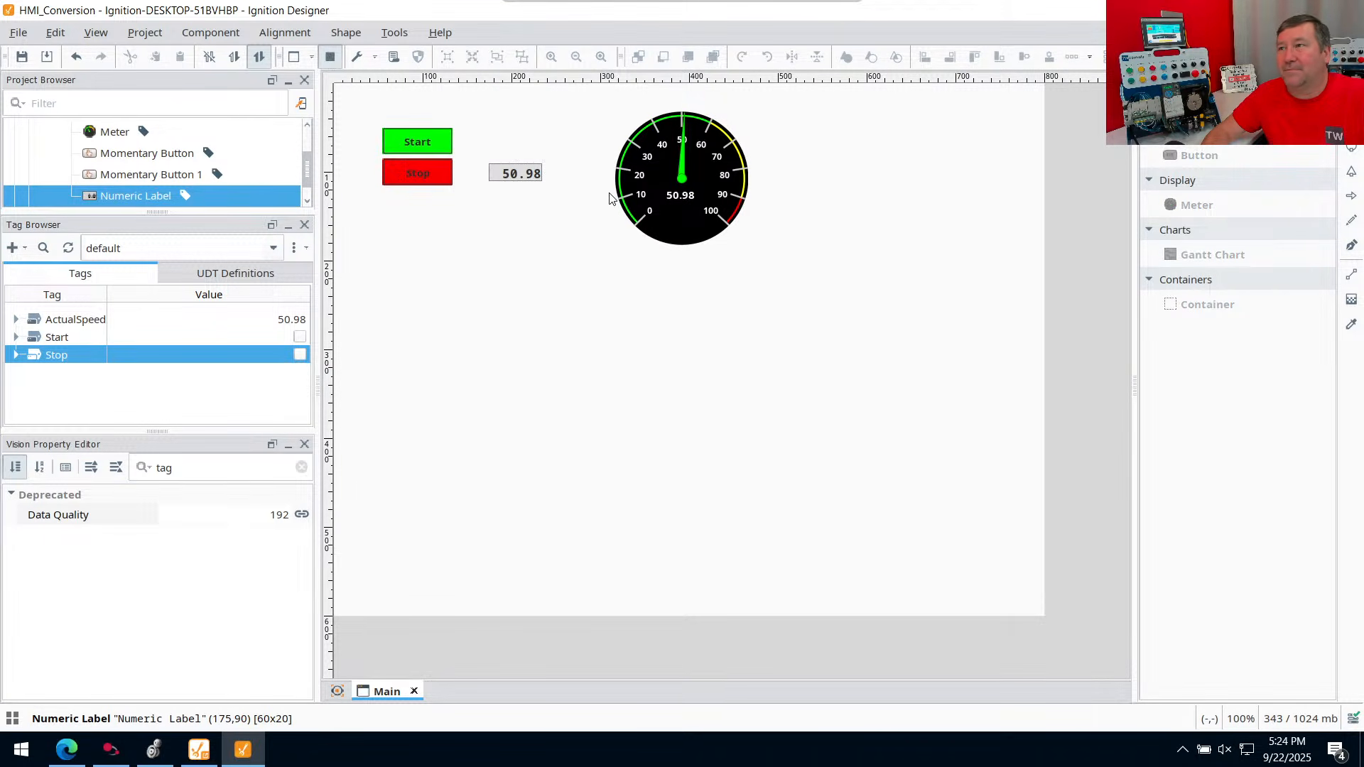
pyautogui.click(441, 171)
pyautogui.click(327, 57)
# Set the meter's Units property to %, filtering its properties by "uni"
pyautogui.click(734, 219)
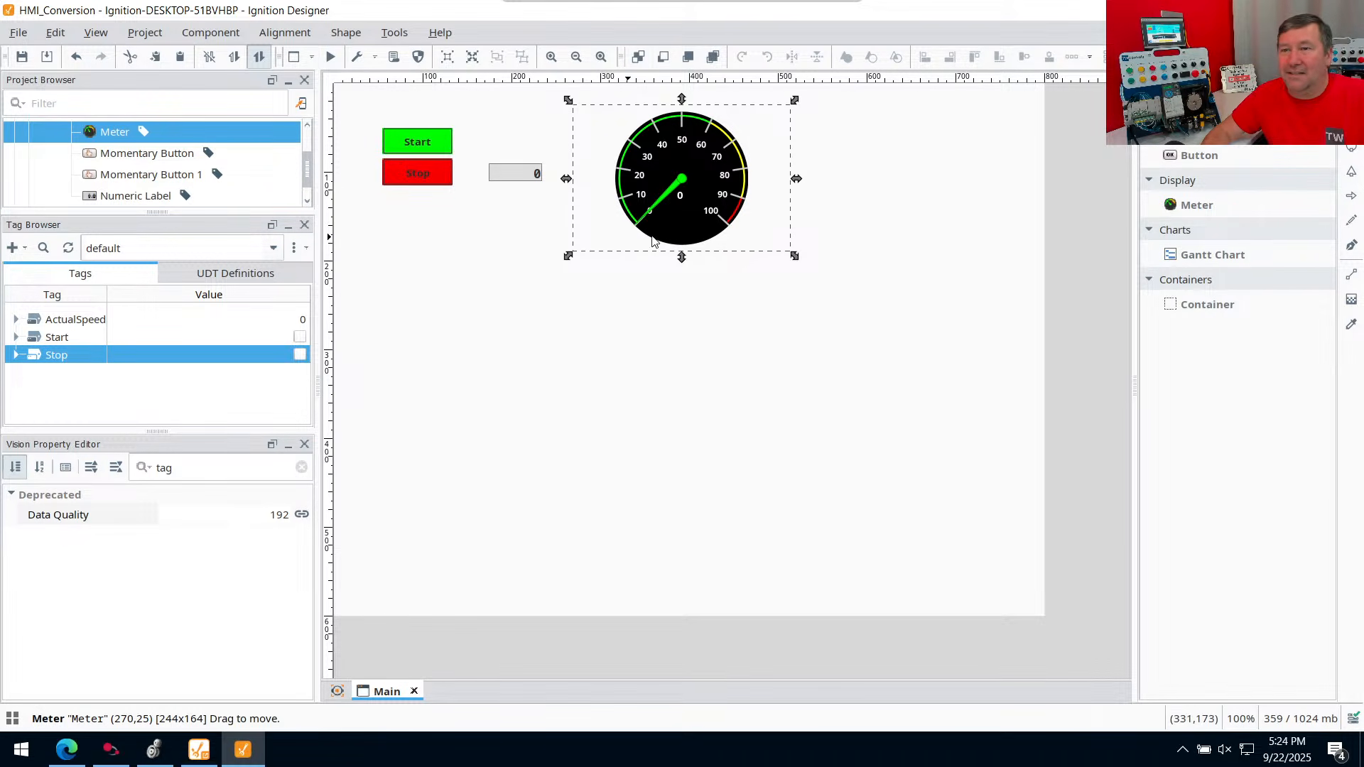
pyautogui.doubleClick(164, 467)
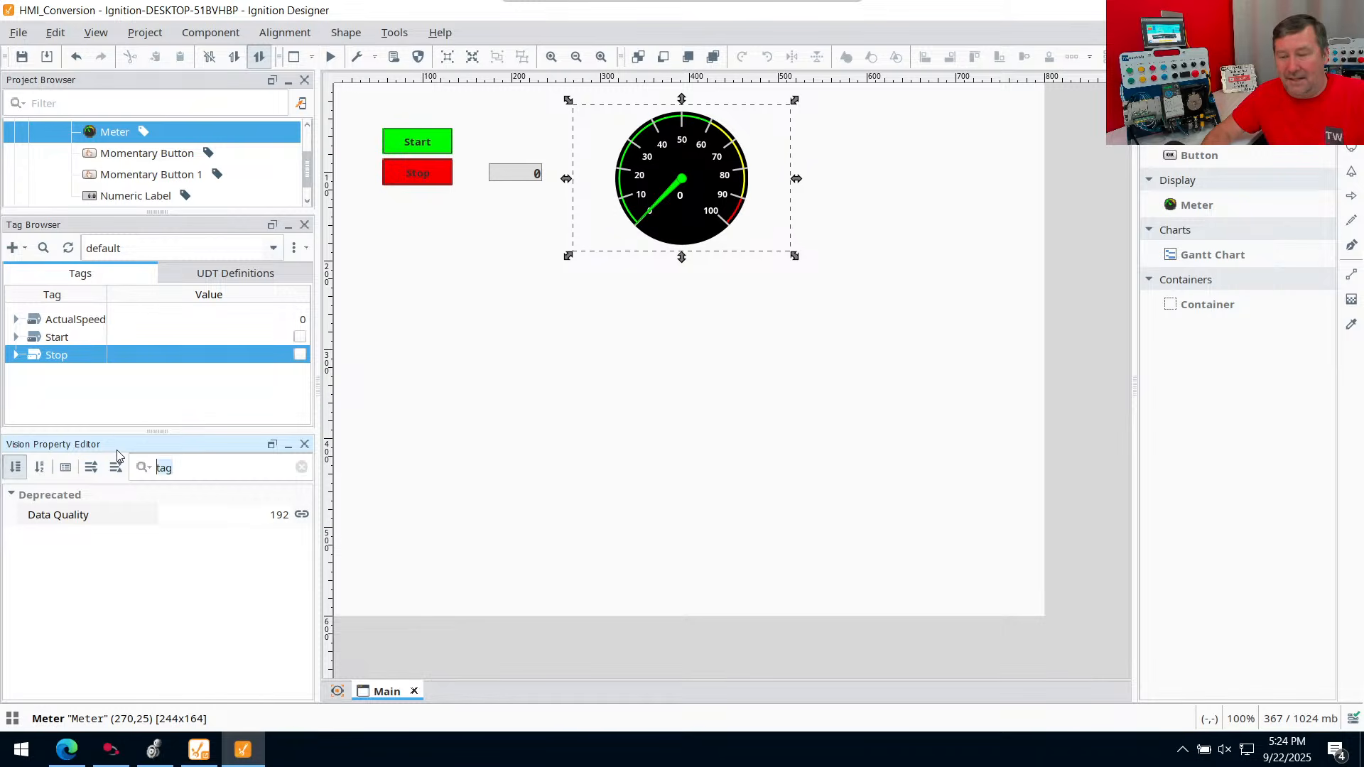
pyautogui.press('BackSpace')
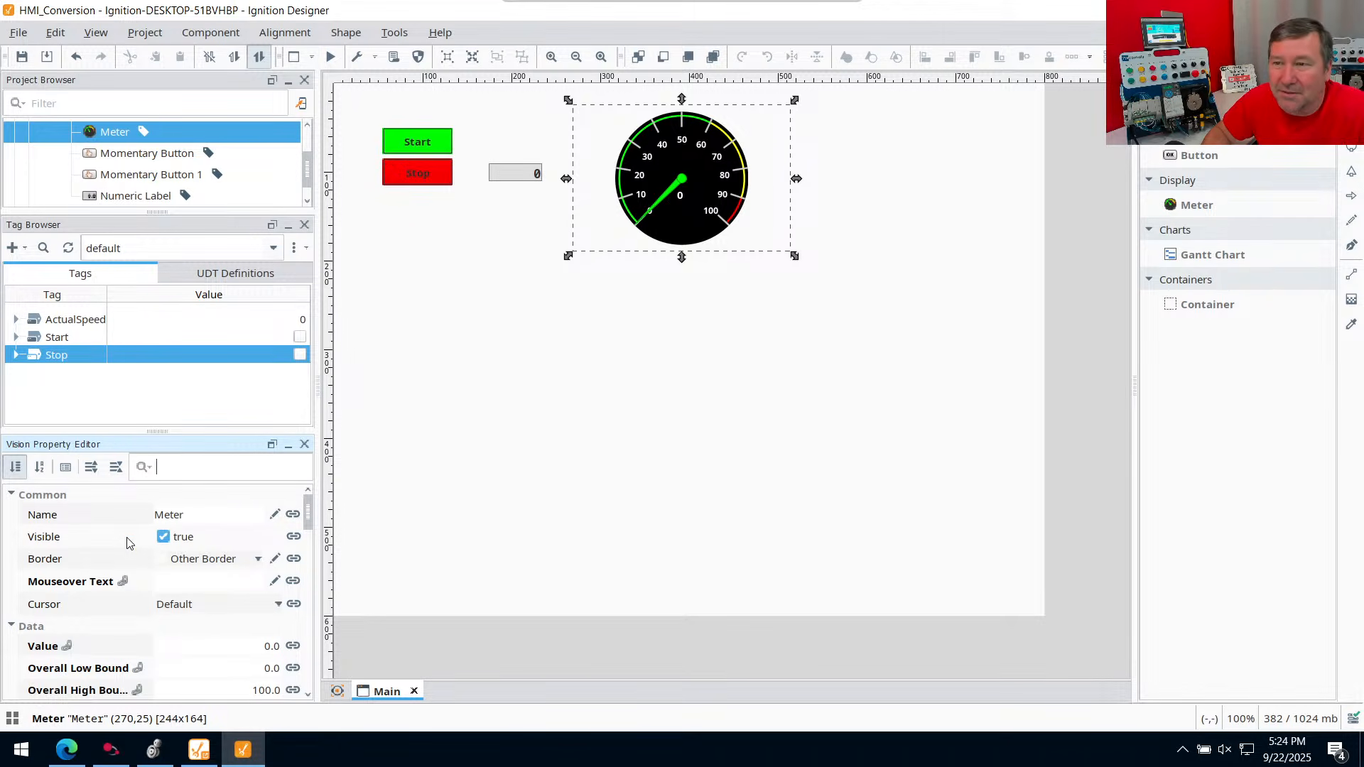
pyautogui.scroll(-3, 146, 549)
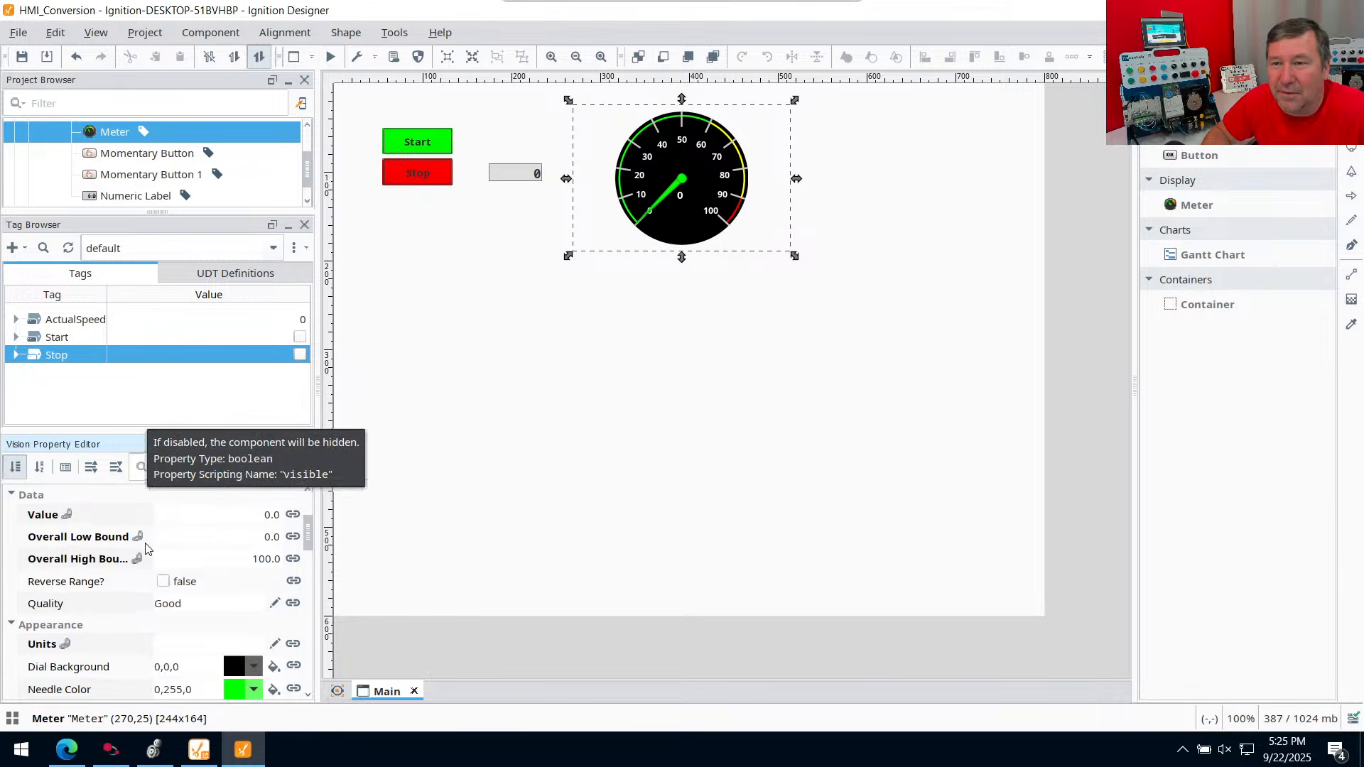
pyautogui.click(182, 467)
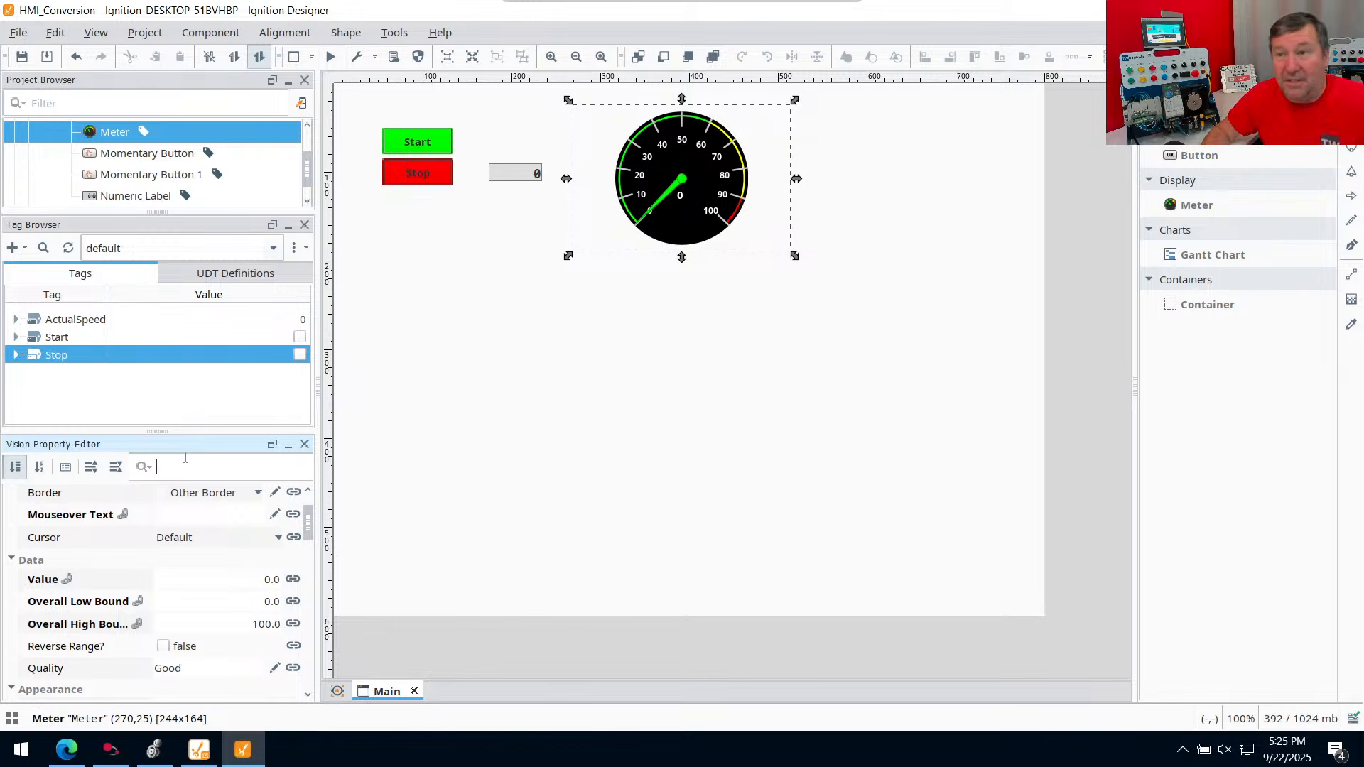
pyautogui.write('uni')
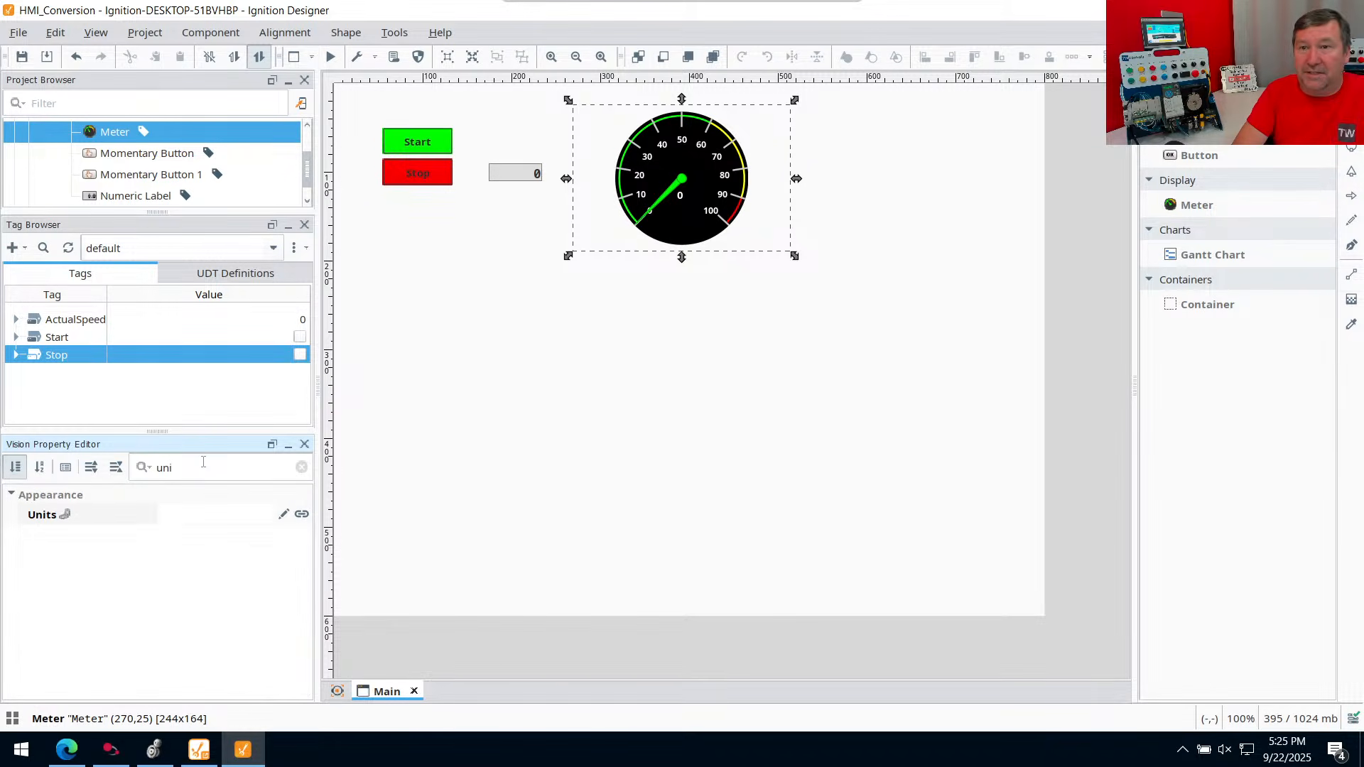
pyautogui.click(264, 517)
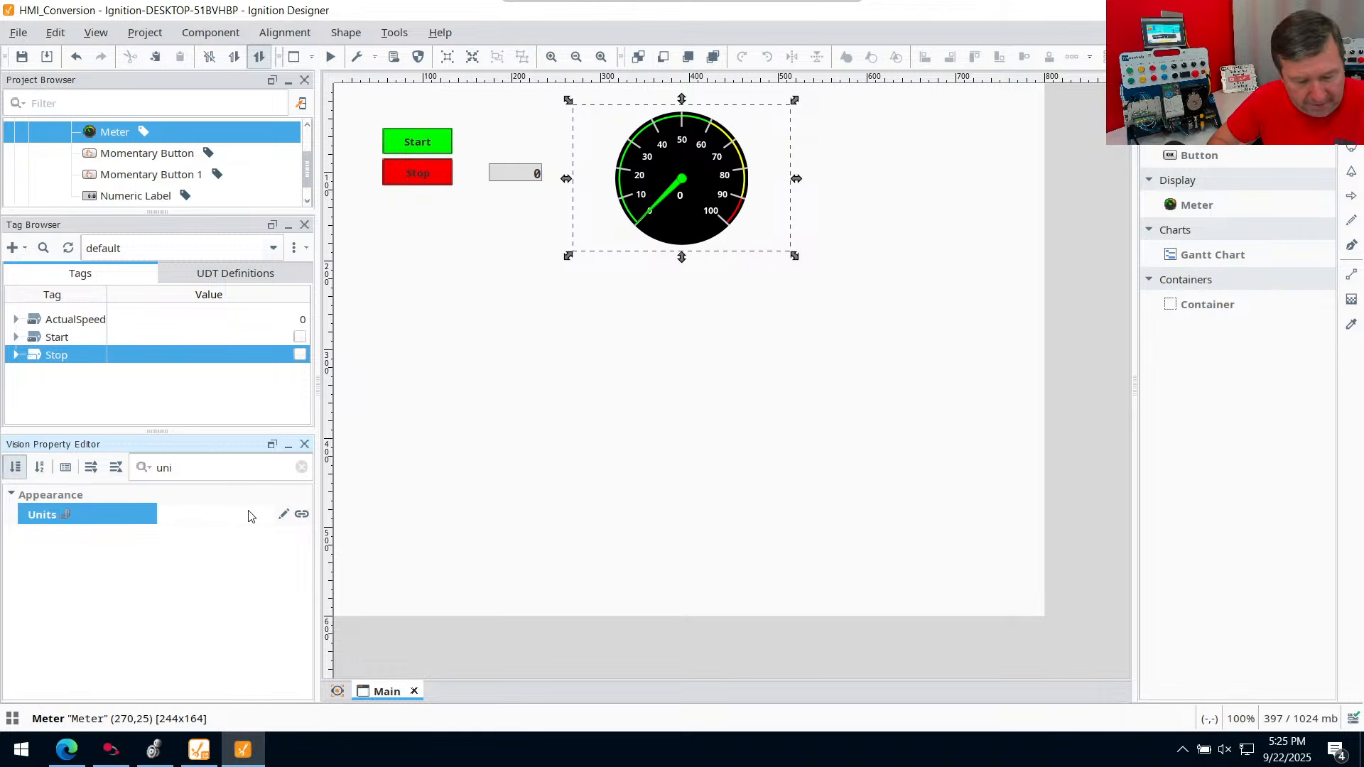
pyautogui.write('%')
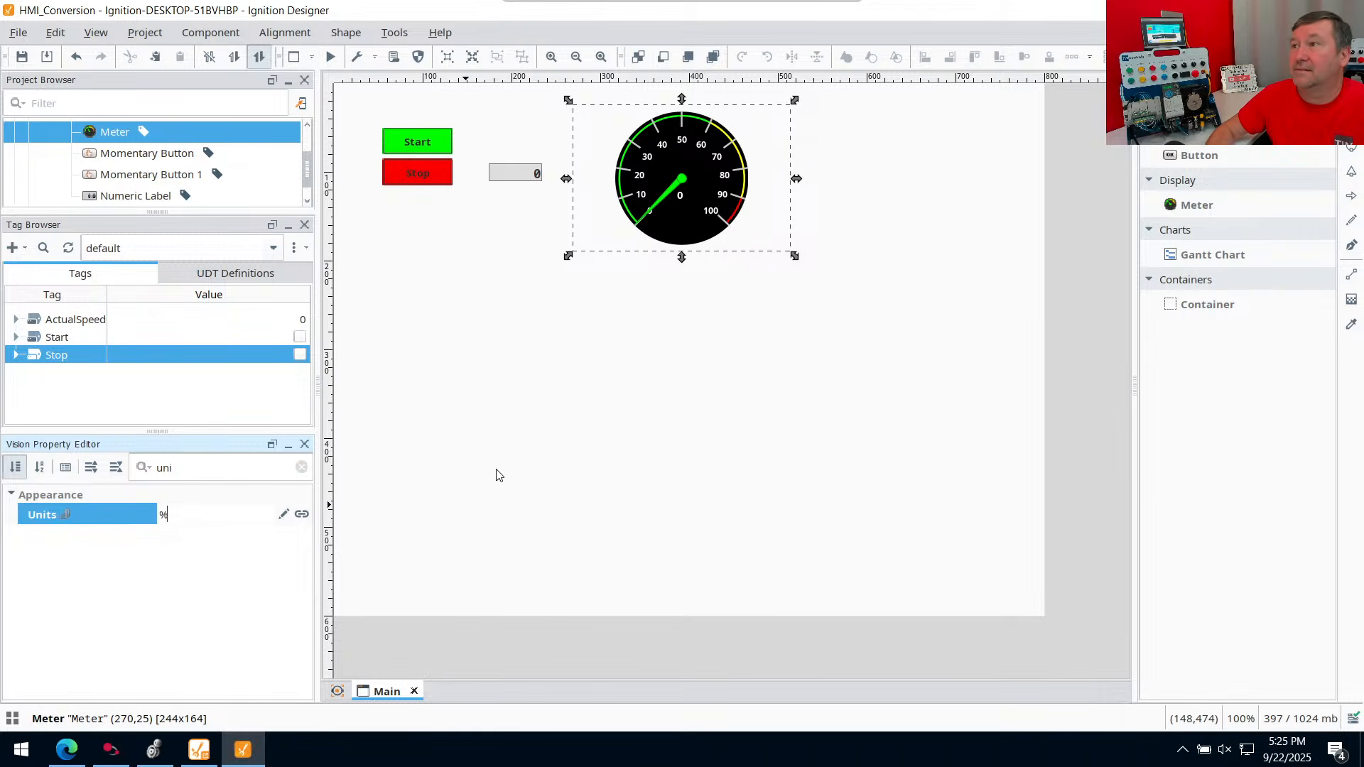
pyautogui.click(602, 332)
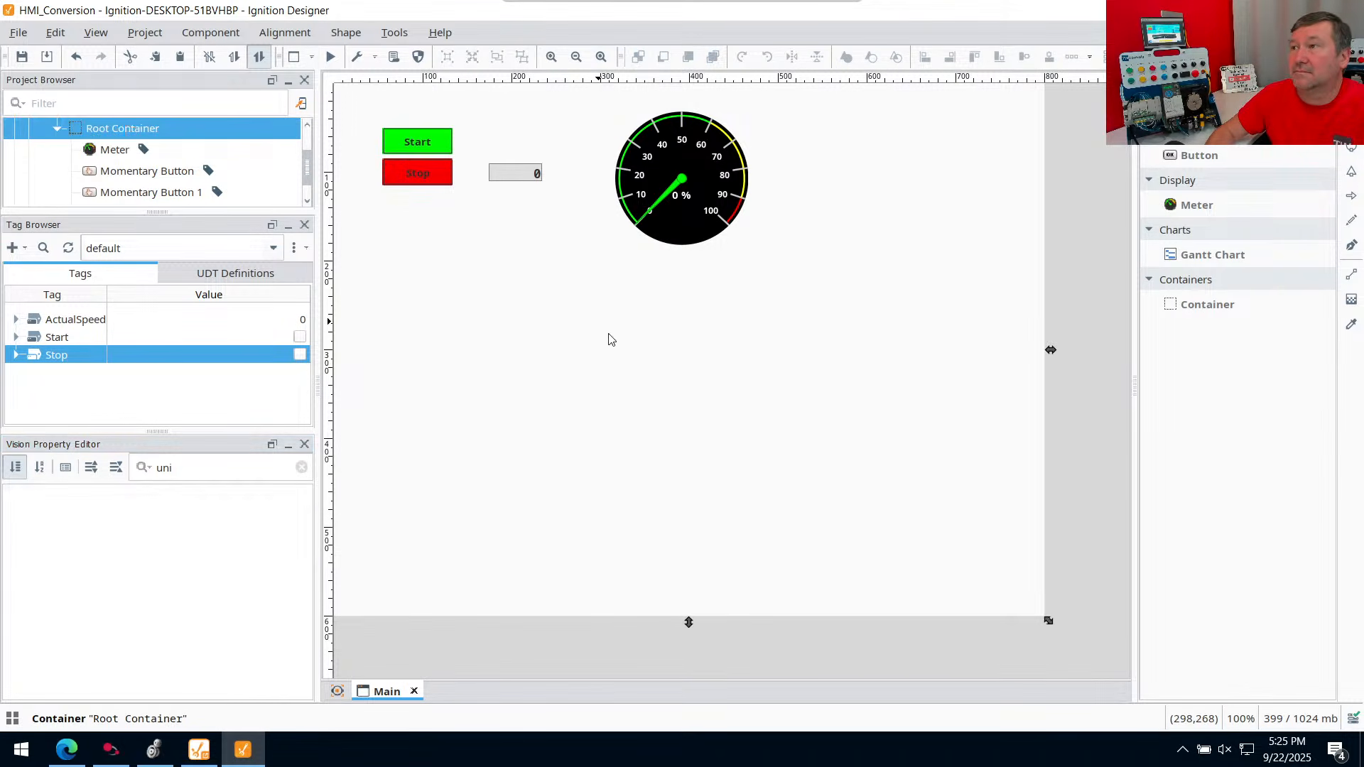
# Delete the numeric label and move the meter into its place beside the Stop button, scaled down to about 135 by 130 pixels
pyautogui.click(520, 176)
pyautogui.press('Delete')
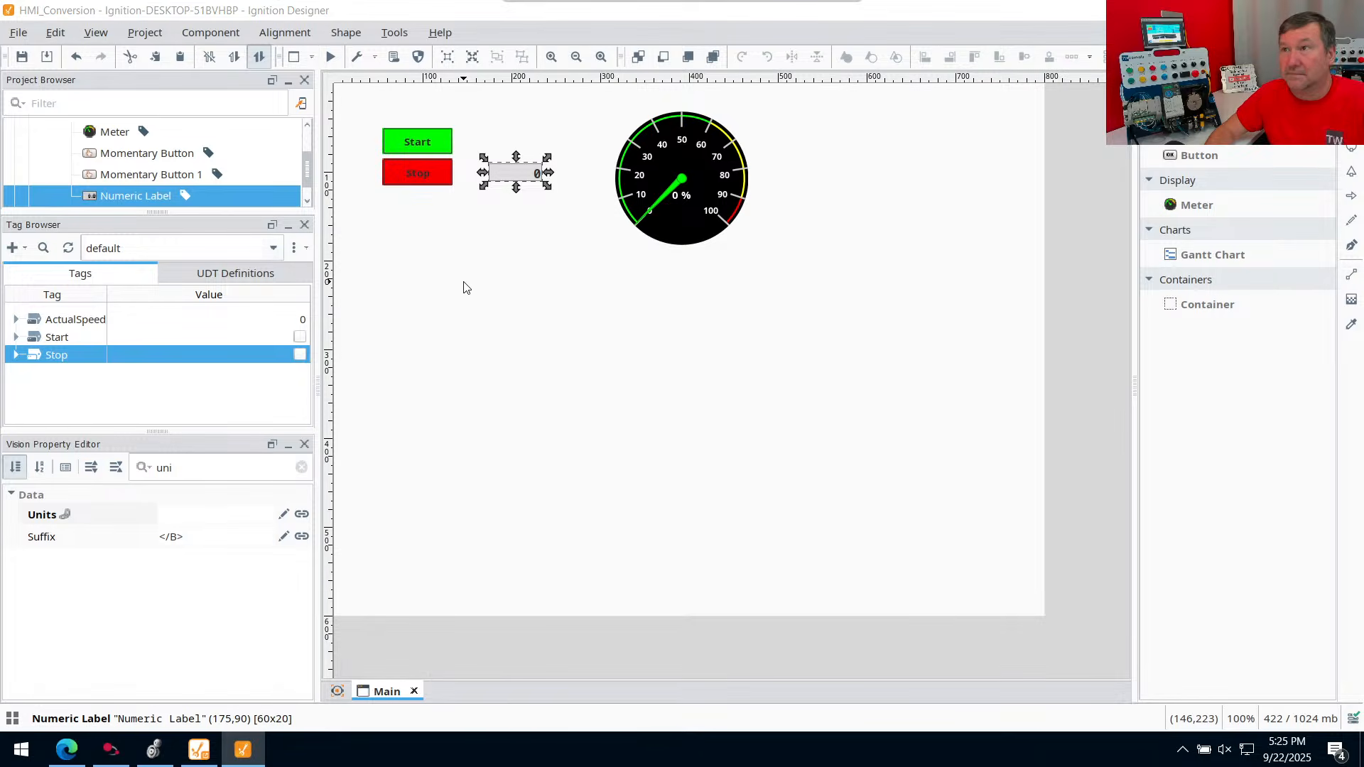
pyautogui.click(676, 410)
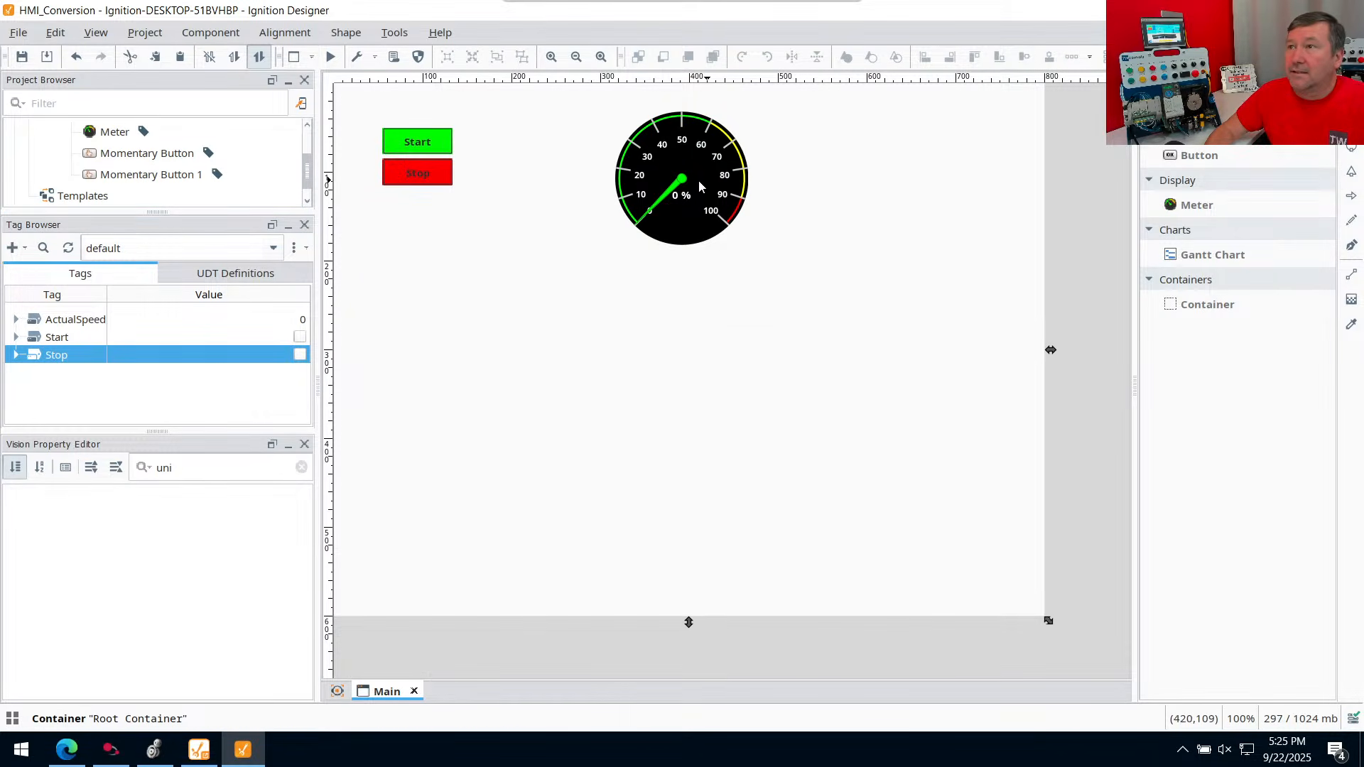
pyautogui.moveTo(697, 181); pyautogui.dragTo(611, 181)
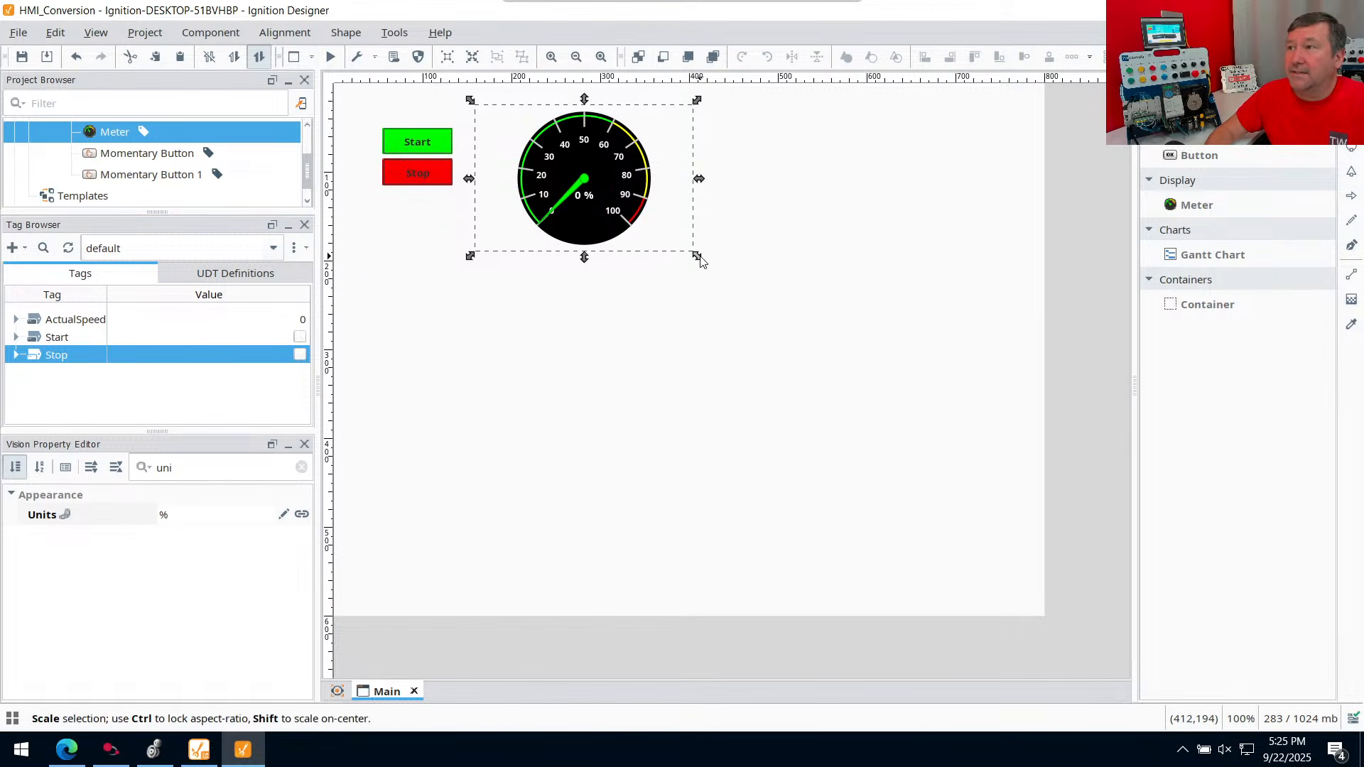
pyautogui.moveTo(696, 255); pyautogui.dragTo(605, 231)
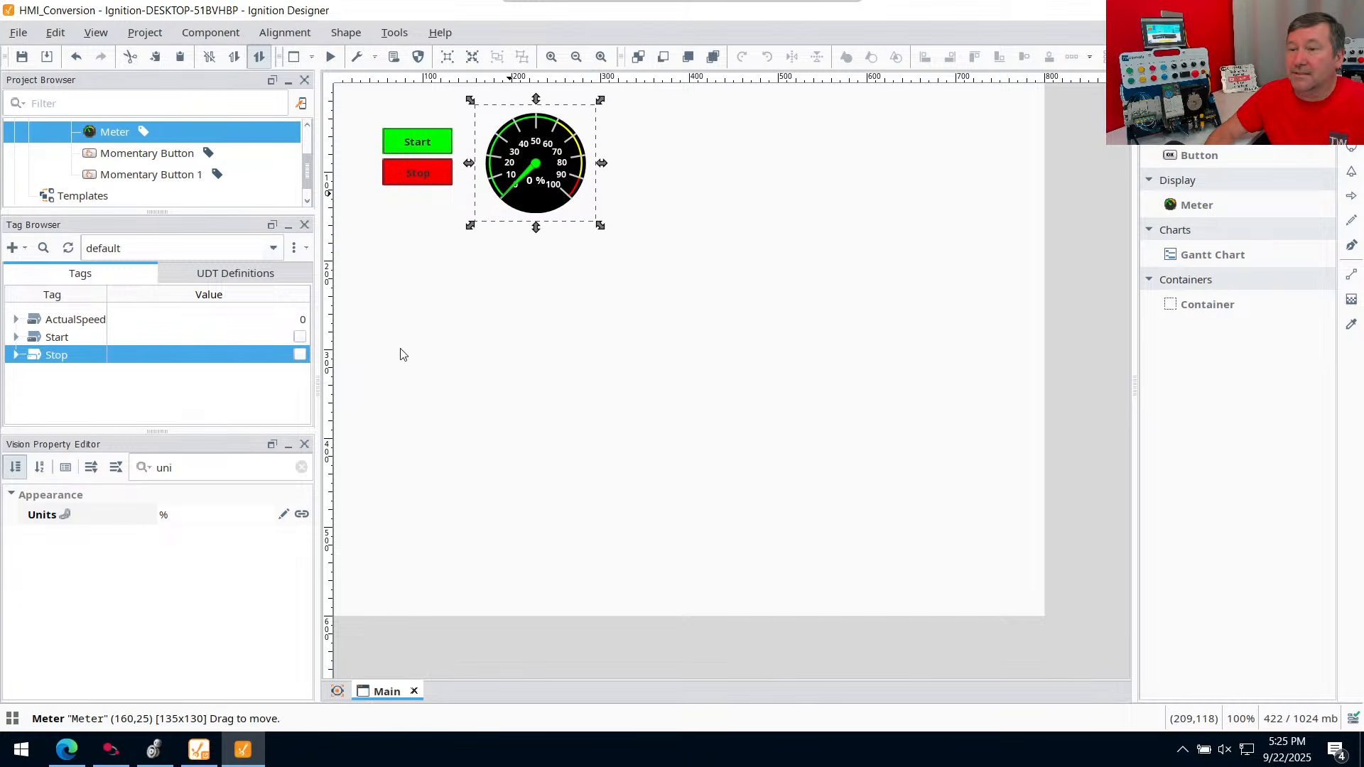
# Switch to Connected Components Workbench and check which write tags the plus and minus buttons on Screen_1 use
pyautogui.click(111, 746)
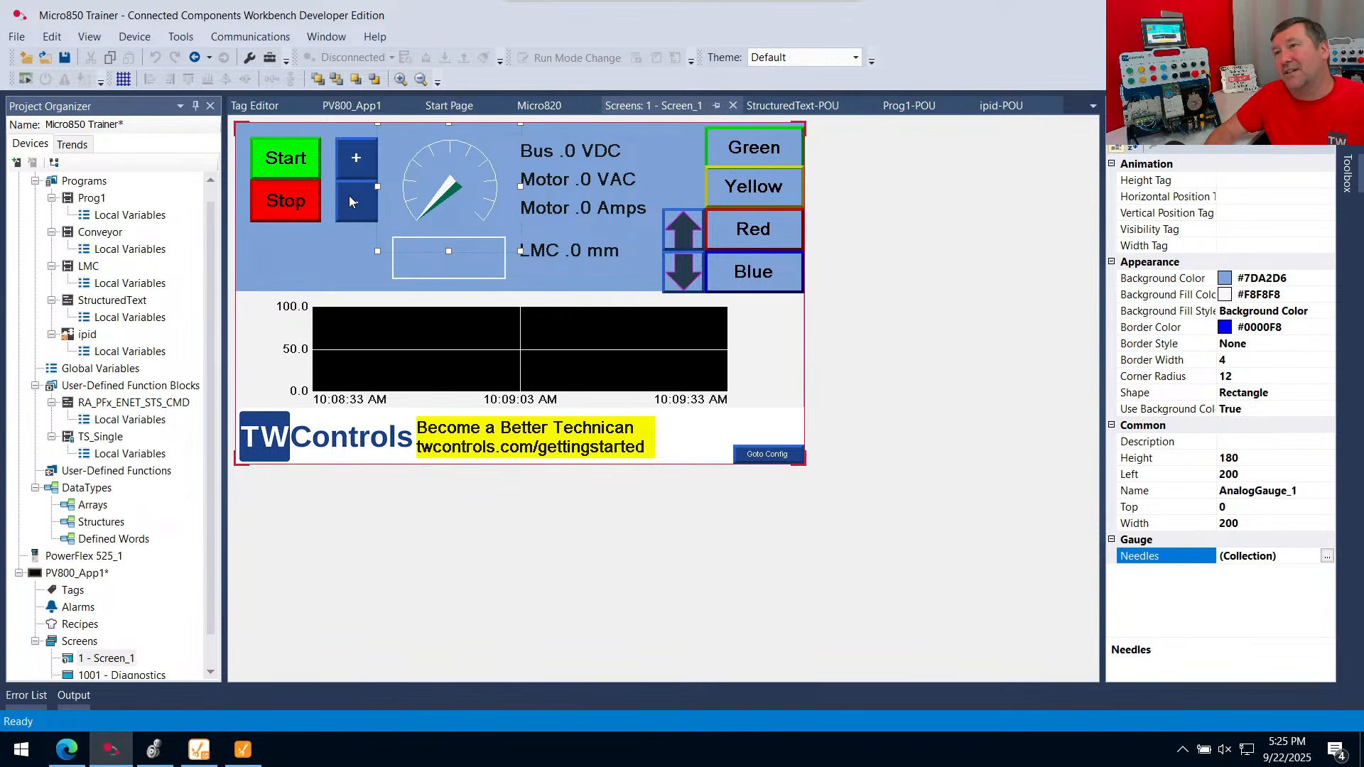
pyautogui.click(360, 159)
pyautogui.click(348, 203)
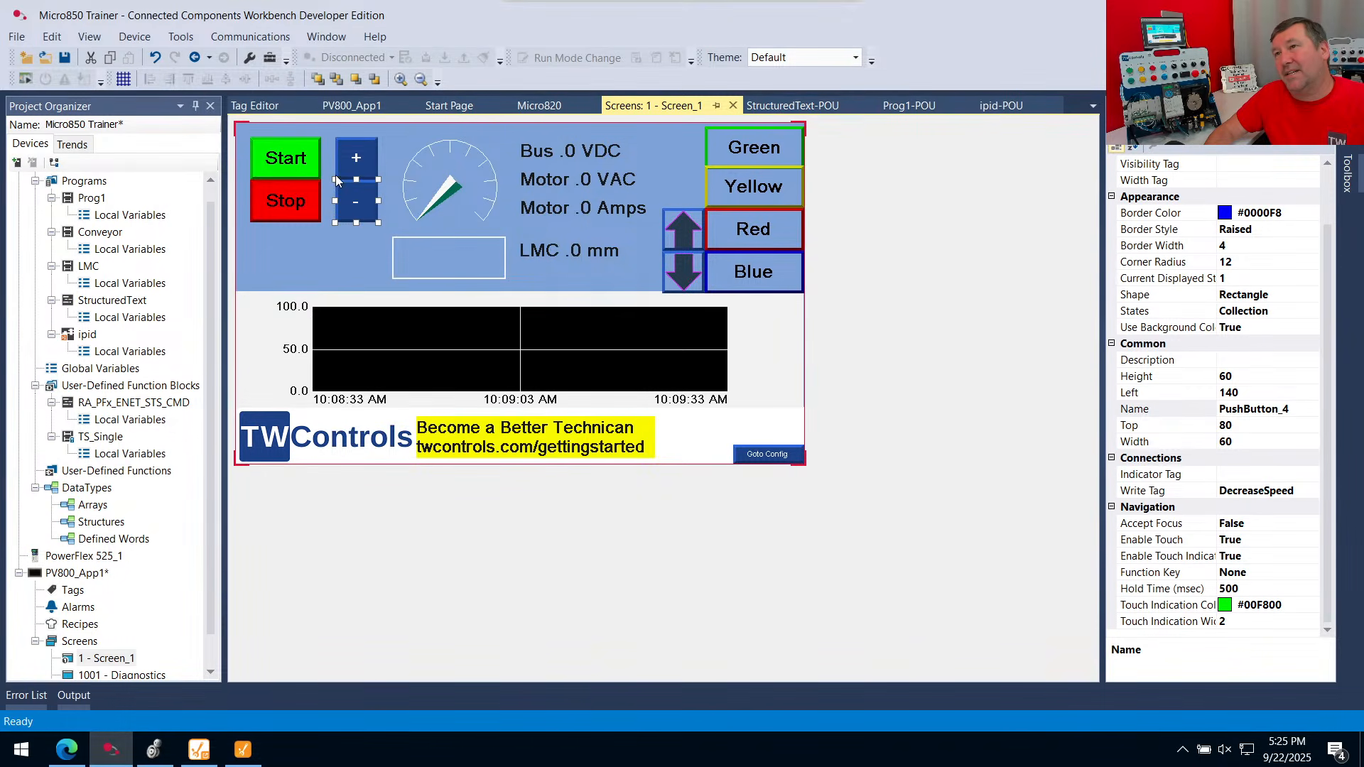
pyautogui.click(353, 160)
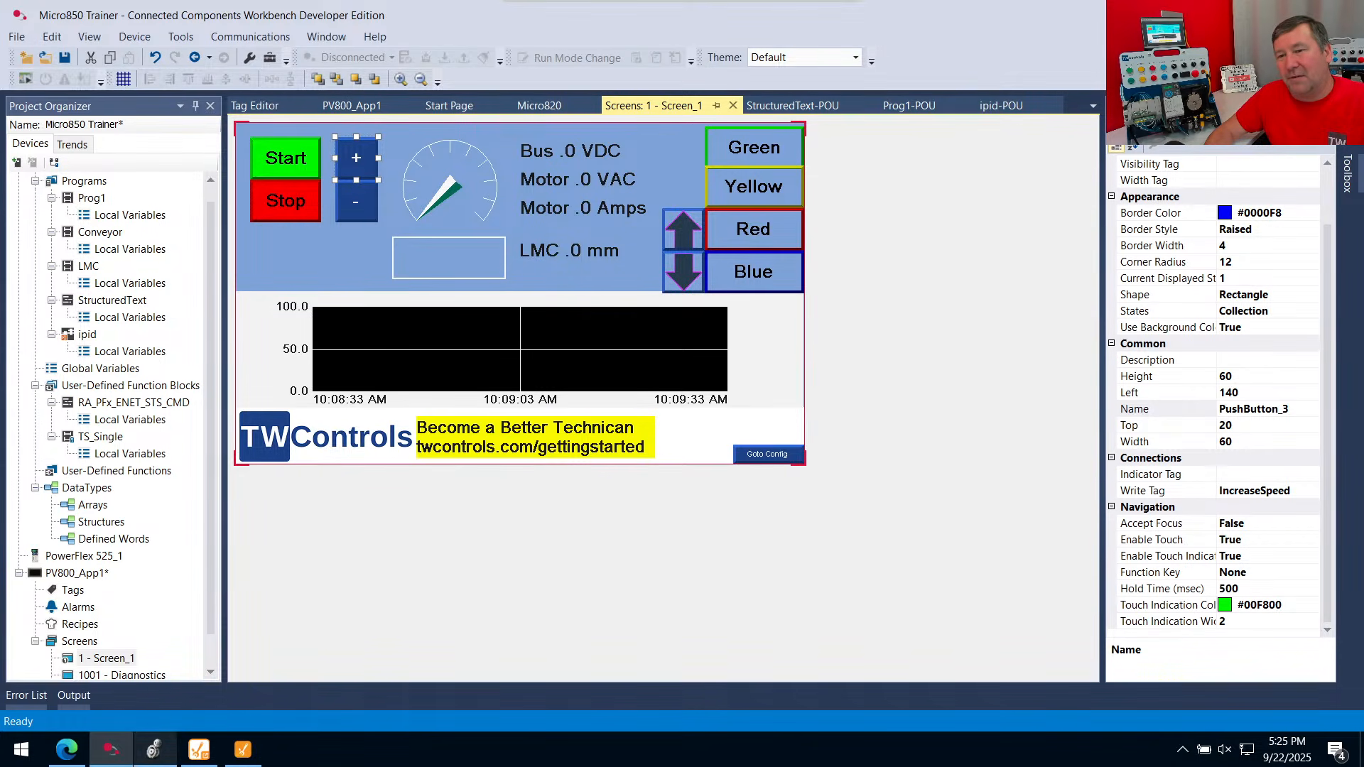
# Switch back to Ignition Designer and shift the meter to about (200, 25), leaving a gap beside the Start and Stop buttons
pyautogui.click(243, 748)
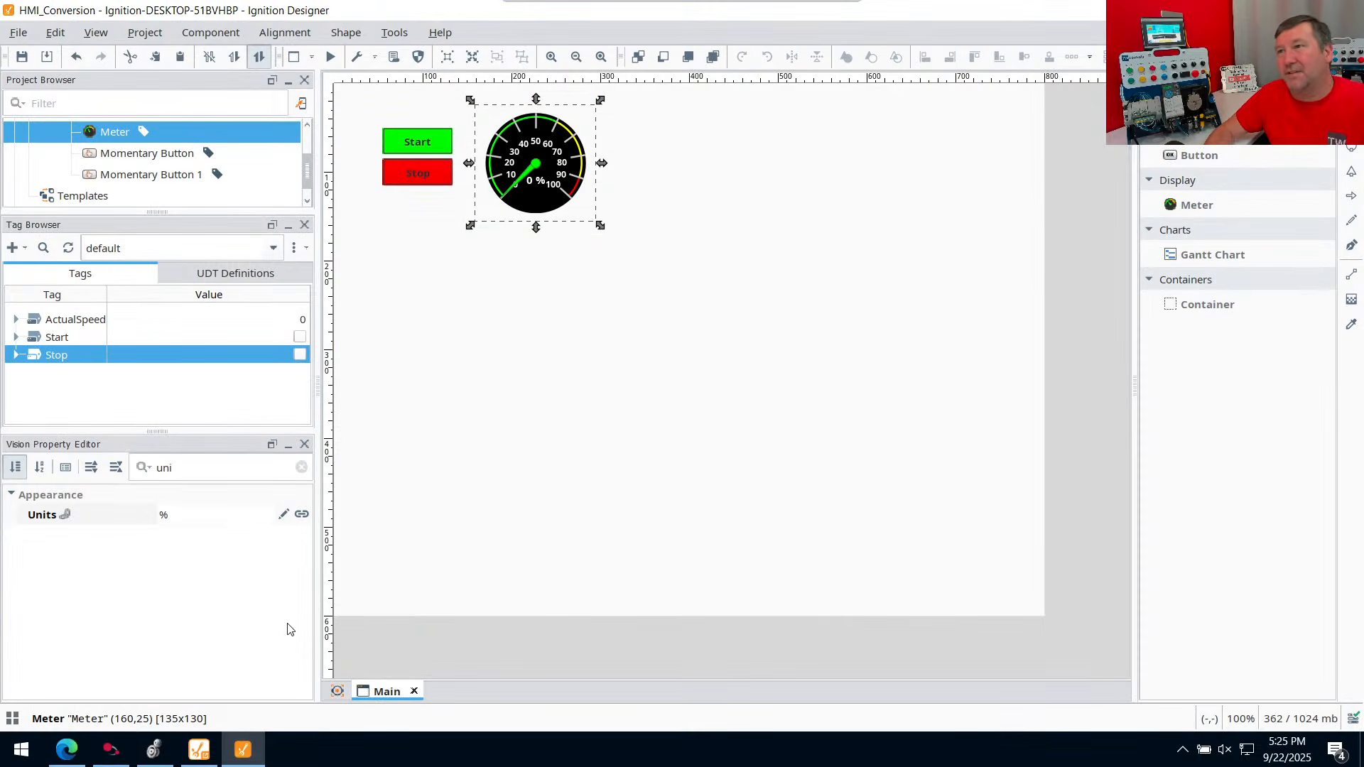
pyautogui.moveTo(538, 167); pyautogui.dragTo(574, 167)
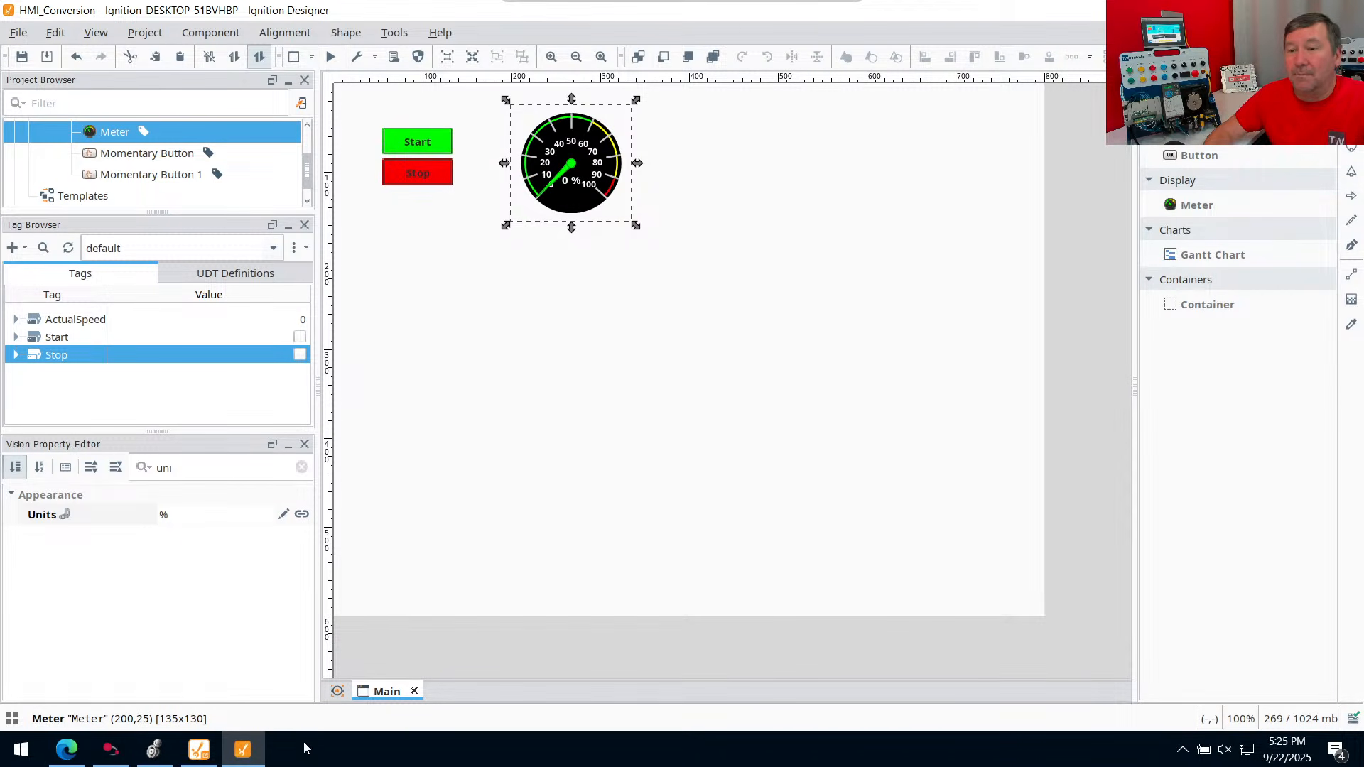
pyautogui.click(59, 321)
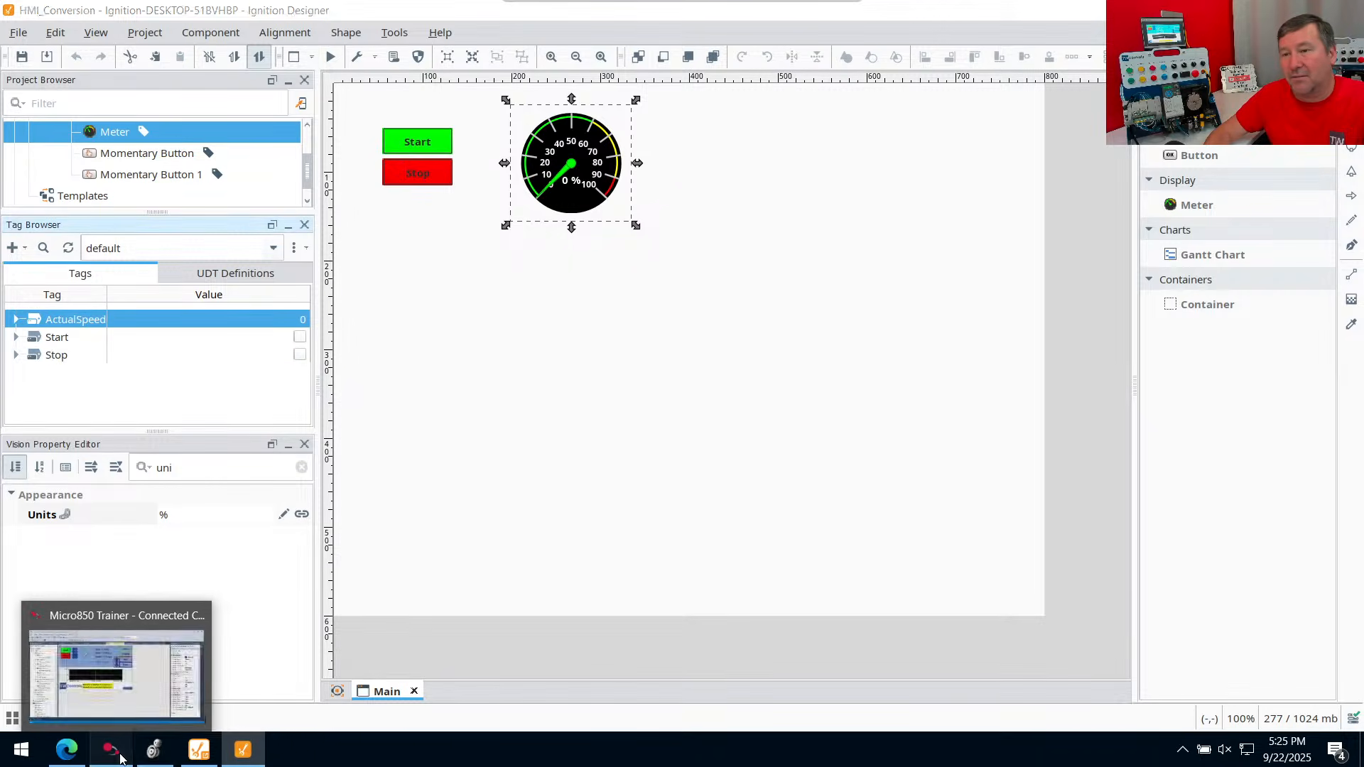
# Return to Connected Components Workbench and check the tag connections of the plus button, minus button and data entry box
pyautogui.click(110, 749)
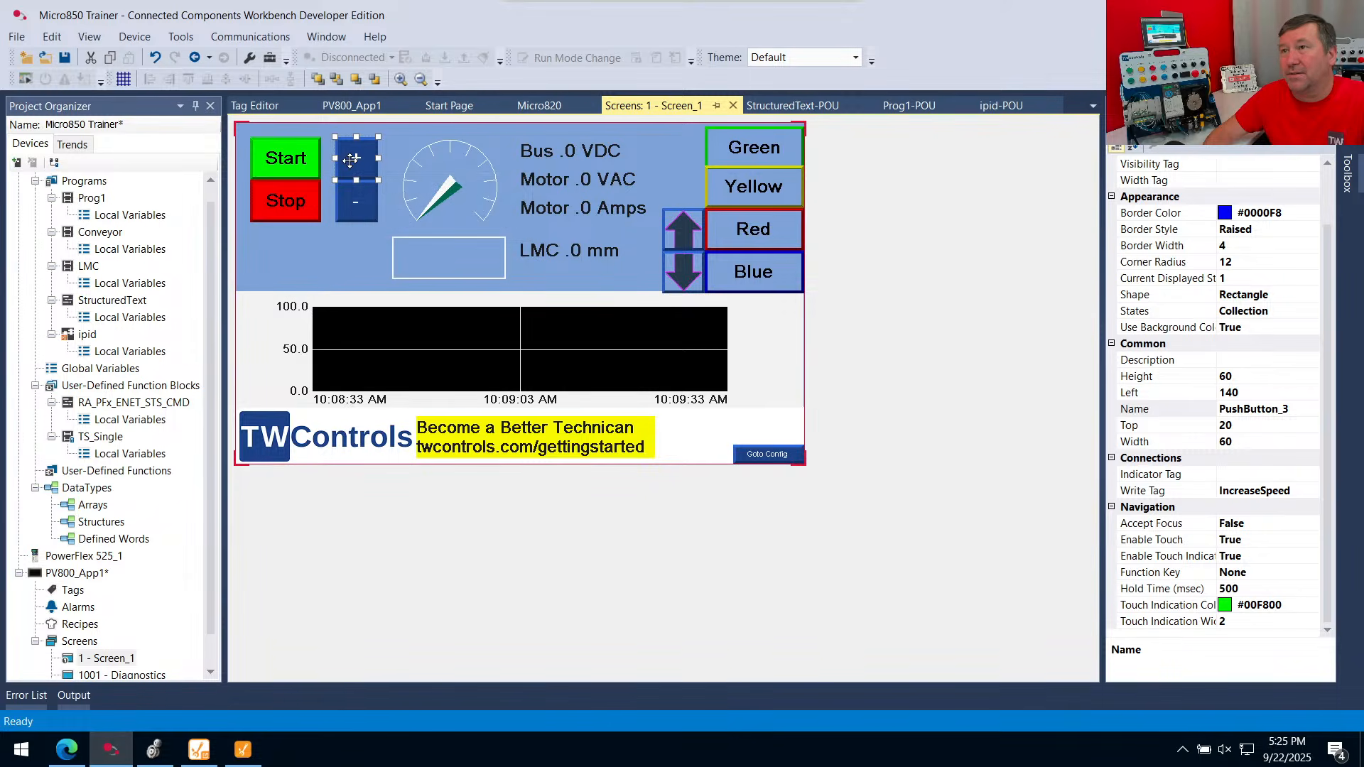
pyautogui.moveTo(357, 156)
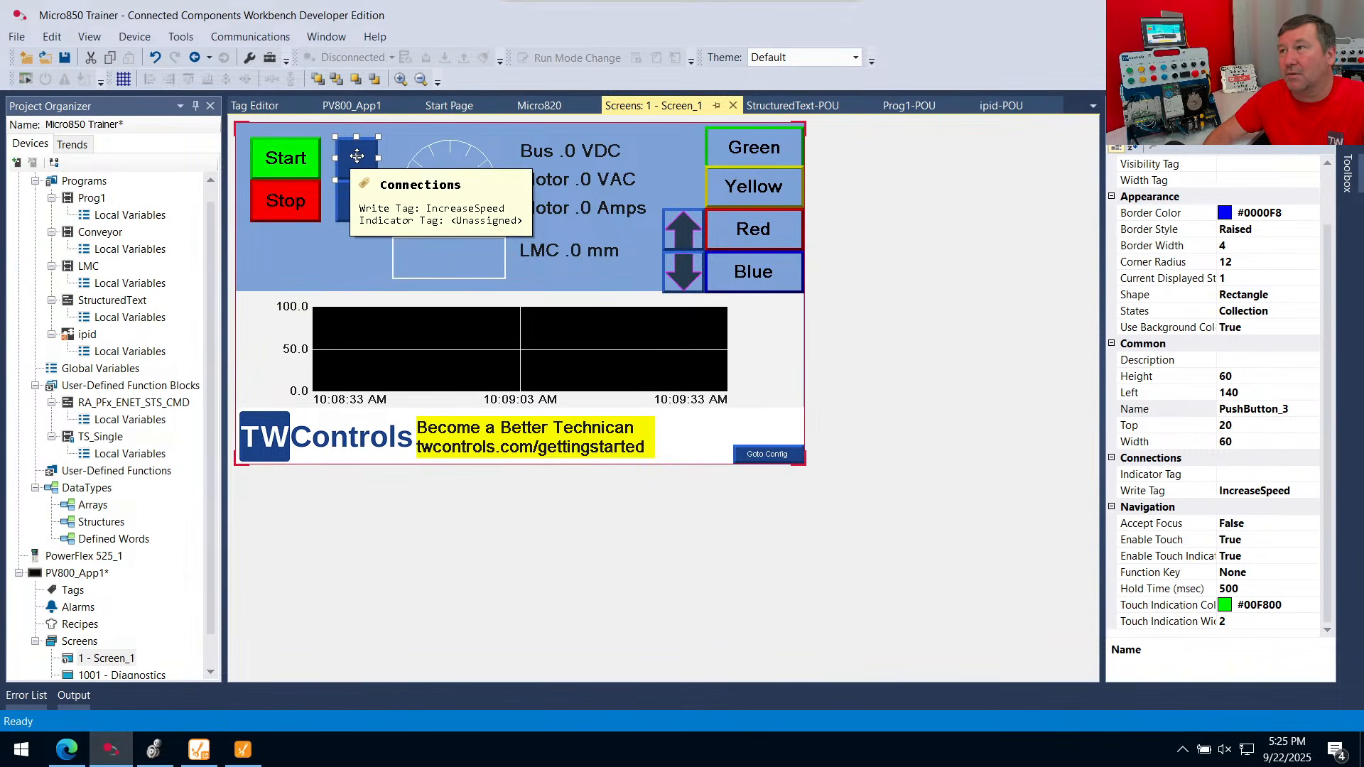
pyautogui.click(343, 201)
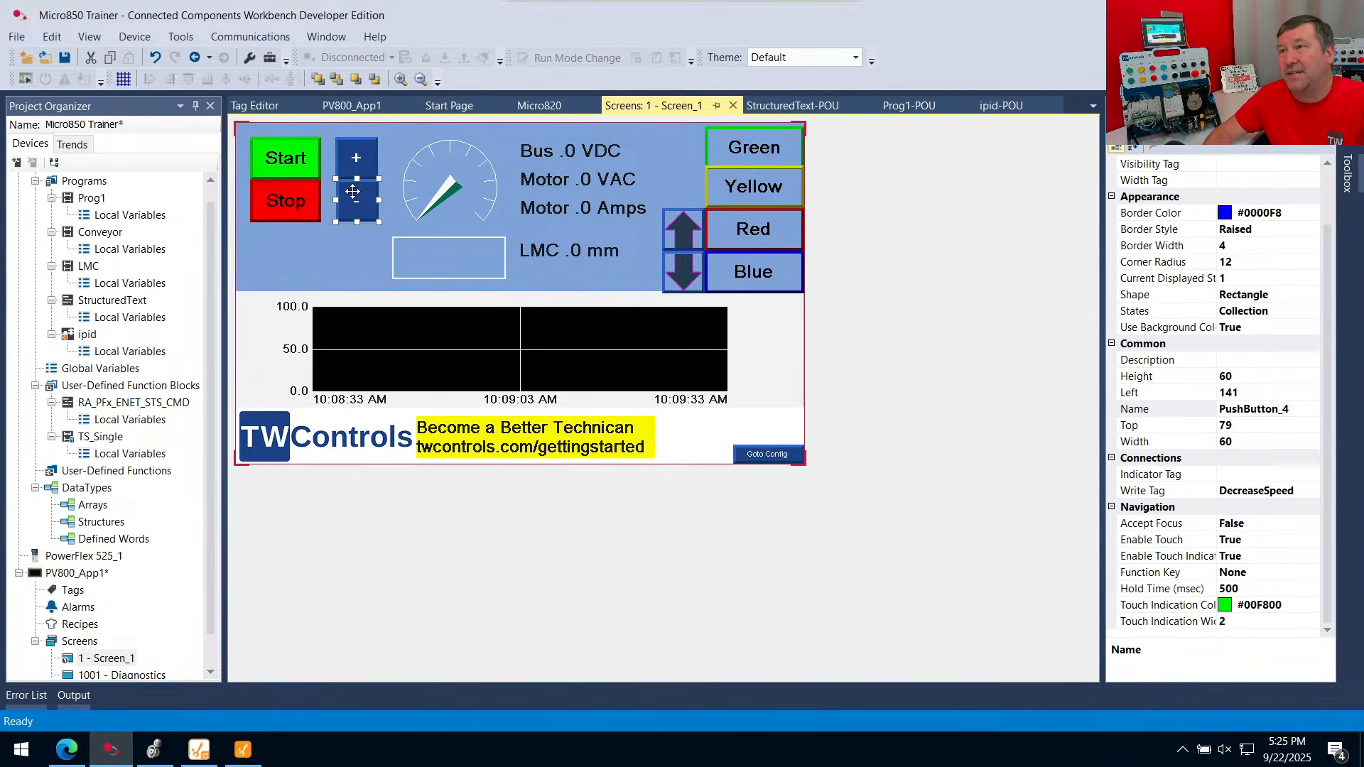
pyautogui.click(447, 263)
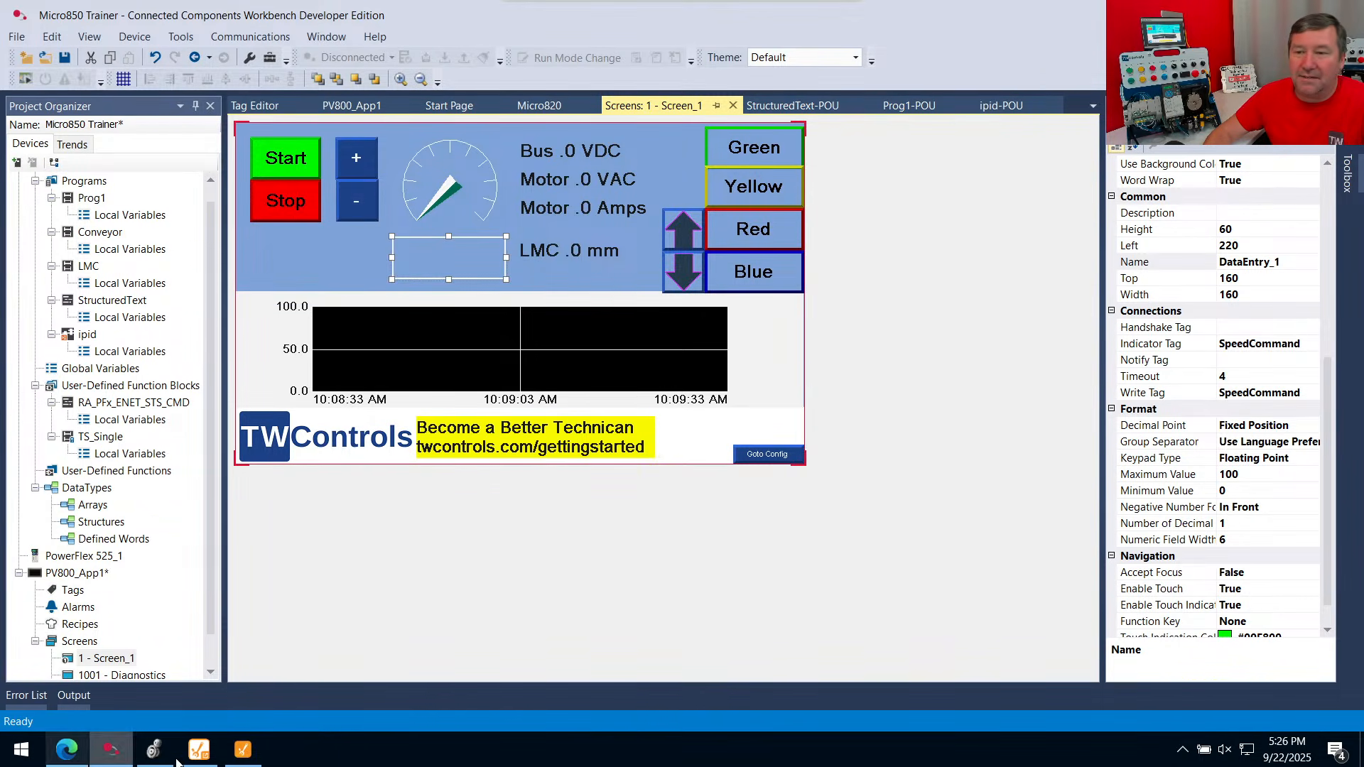
# Back in Ignition Designer, browse the connected devices for new tags and expand the Micro800 device down to Controller:Global
pyautogui.click(240, 746)
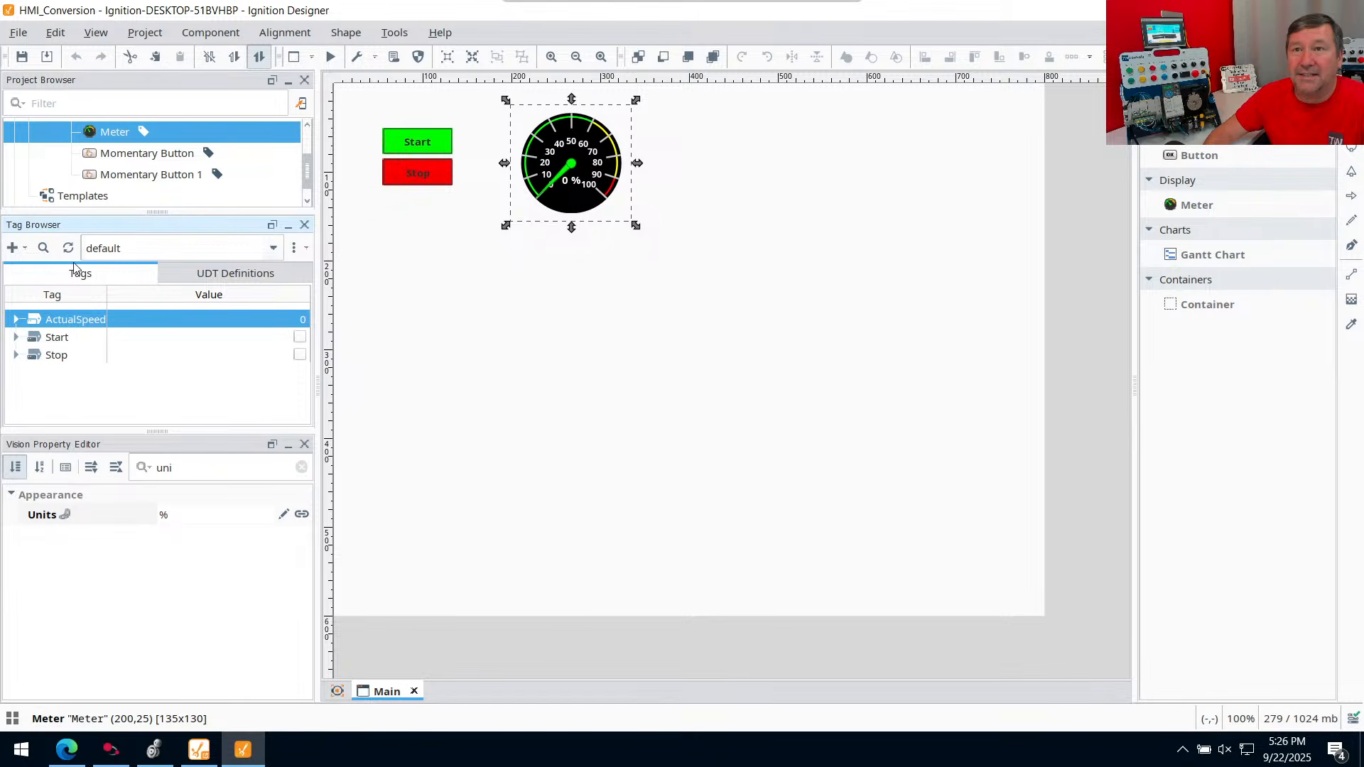
pyautogui.click(12, 248)
pyautogui.click(64, 270)
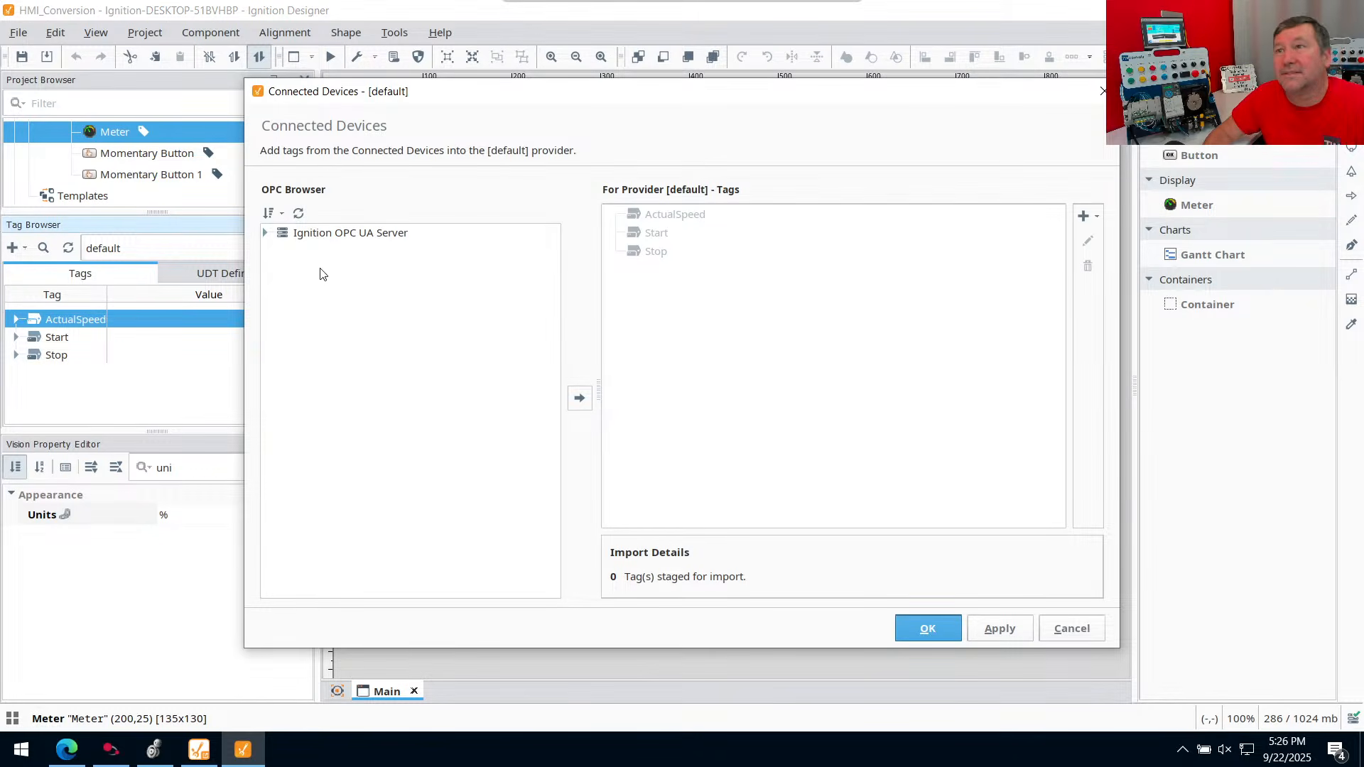
pyautogui.click(266, 234)
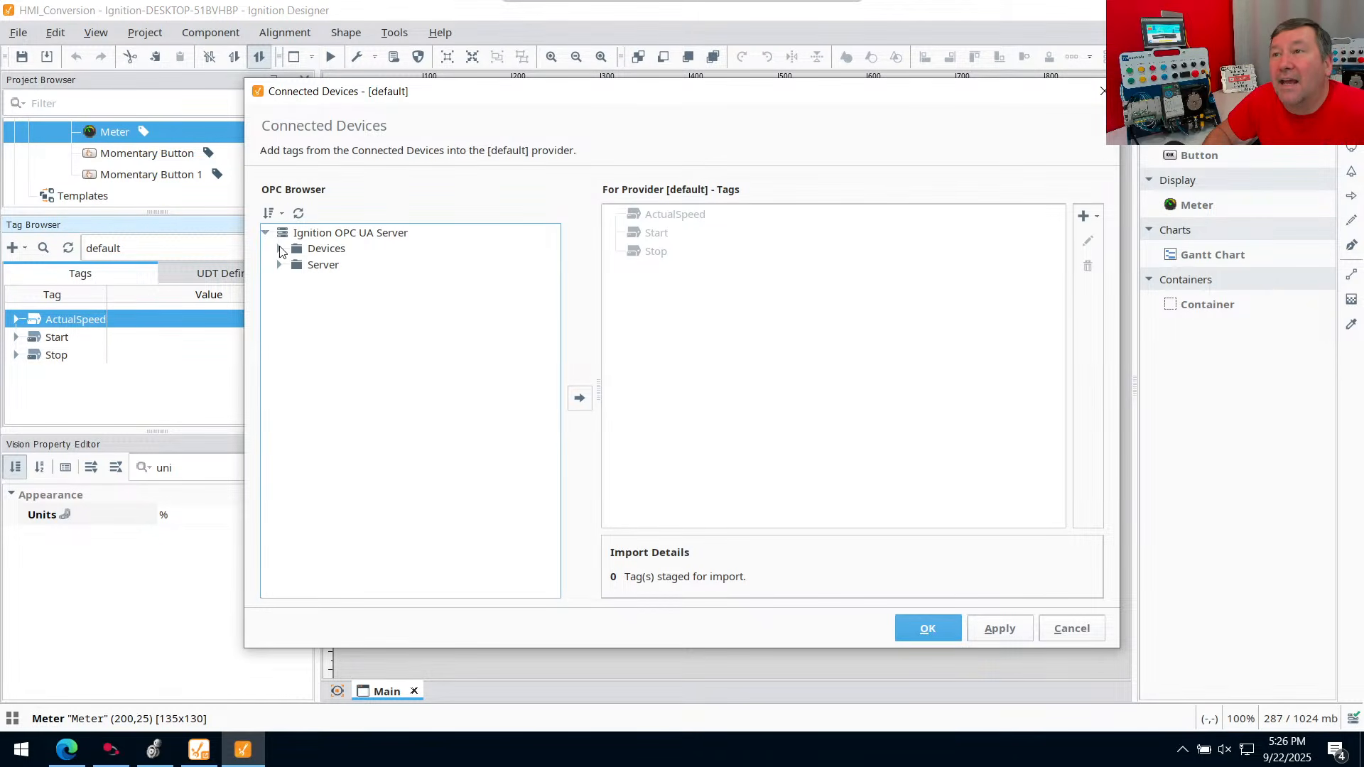
pyautogui.click(280, 249)
pyautogui.click(293, 266)
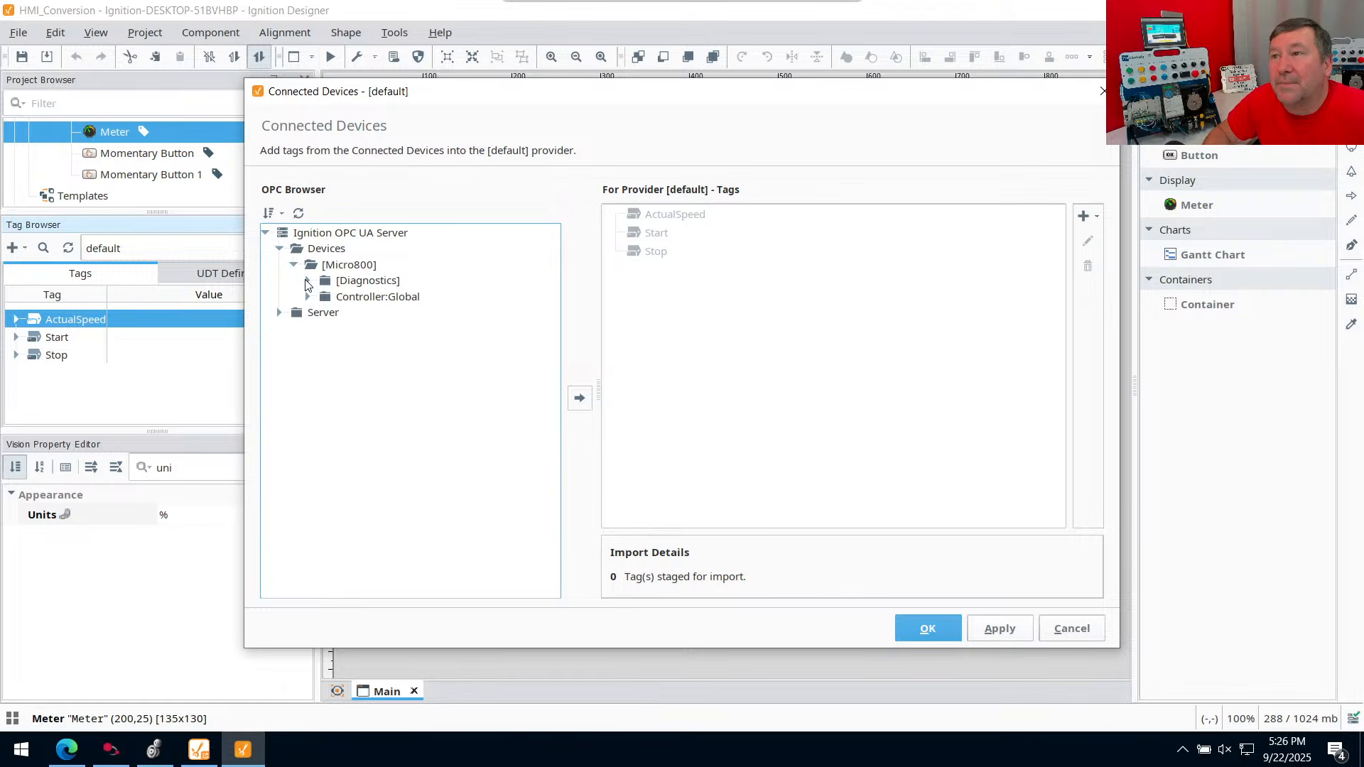
pyautogui.click(307, 297)
# Import the SpeedCommand tag from Controller:Global into the default tag provider
pyautogui.scroll(-18, 427, 398)
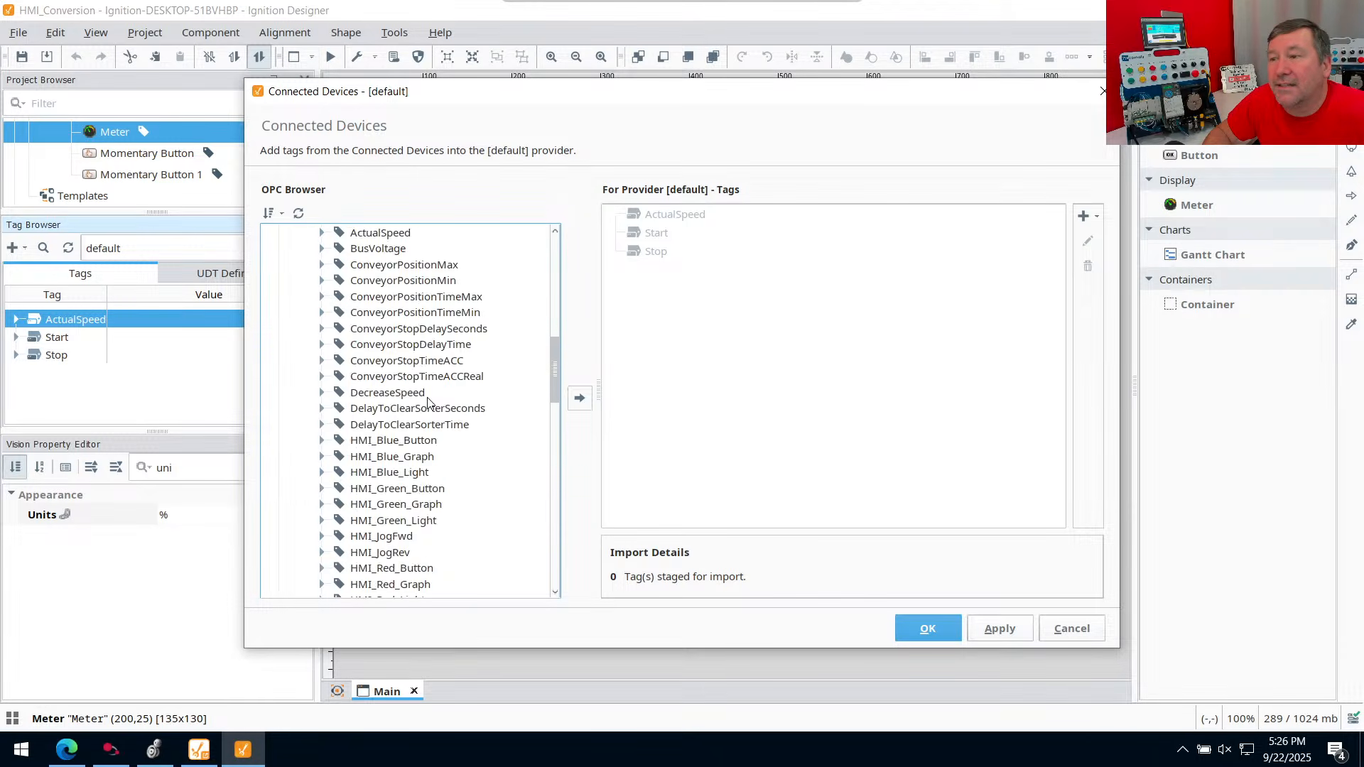
pyautogui.scroll(-10, 424, 402)
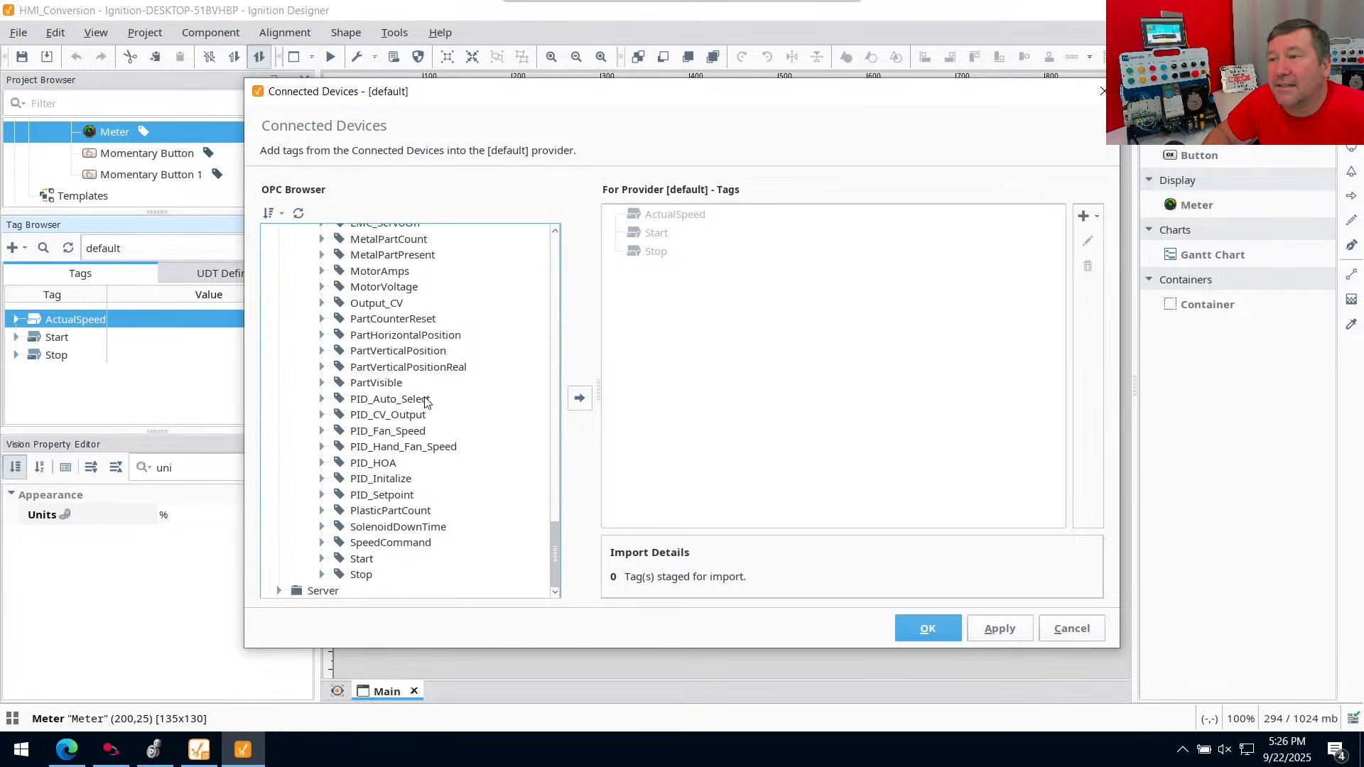
pyautogui.click(383, 546)
pyautogui.click(580, 398)
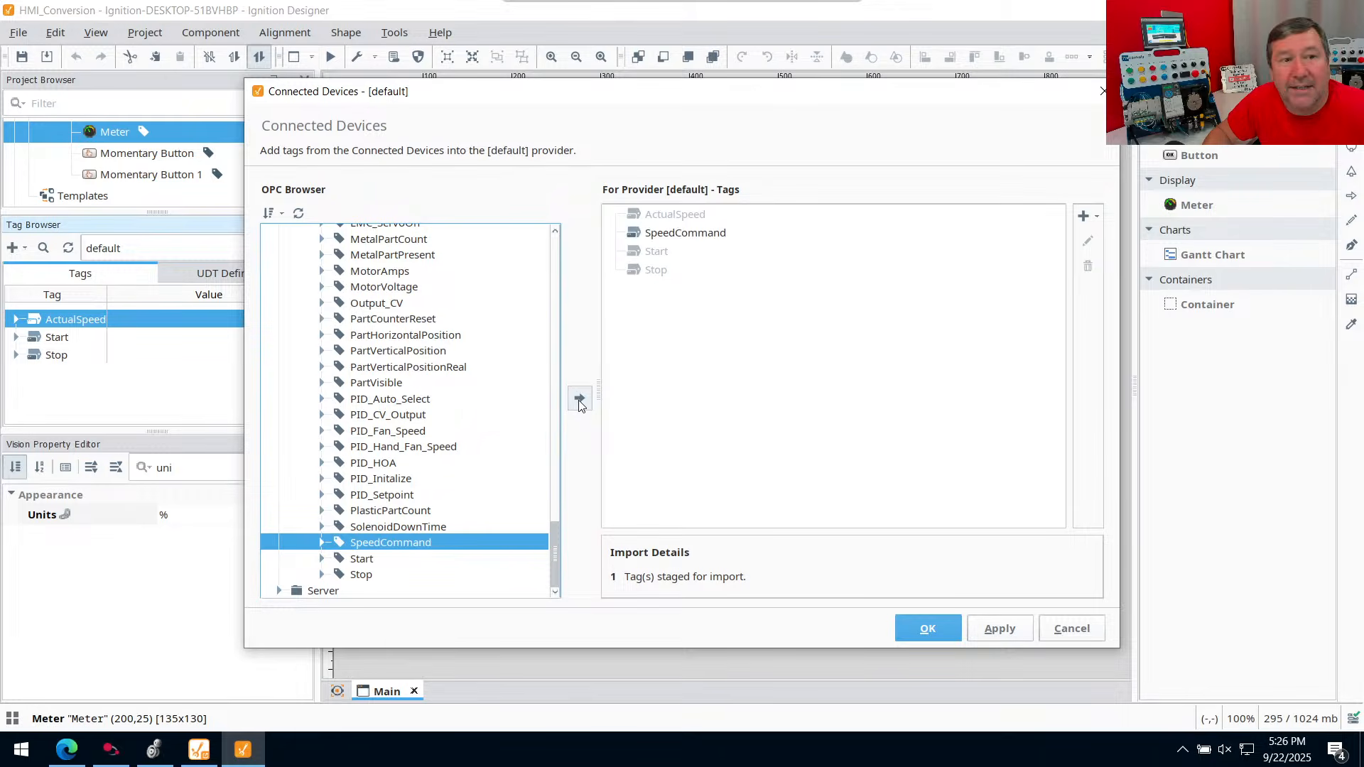
pyautogui.click(932, 628)
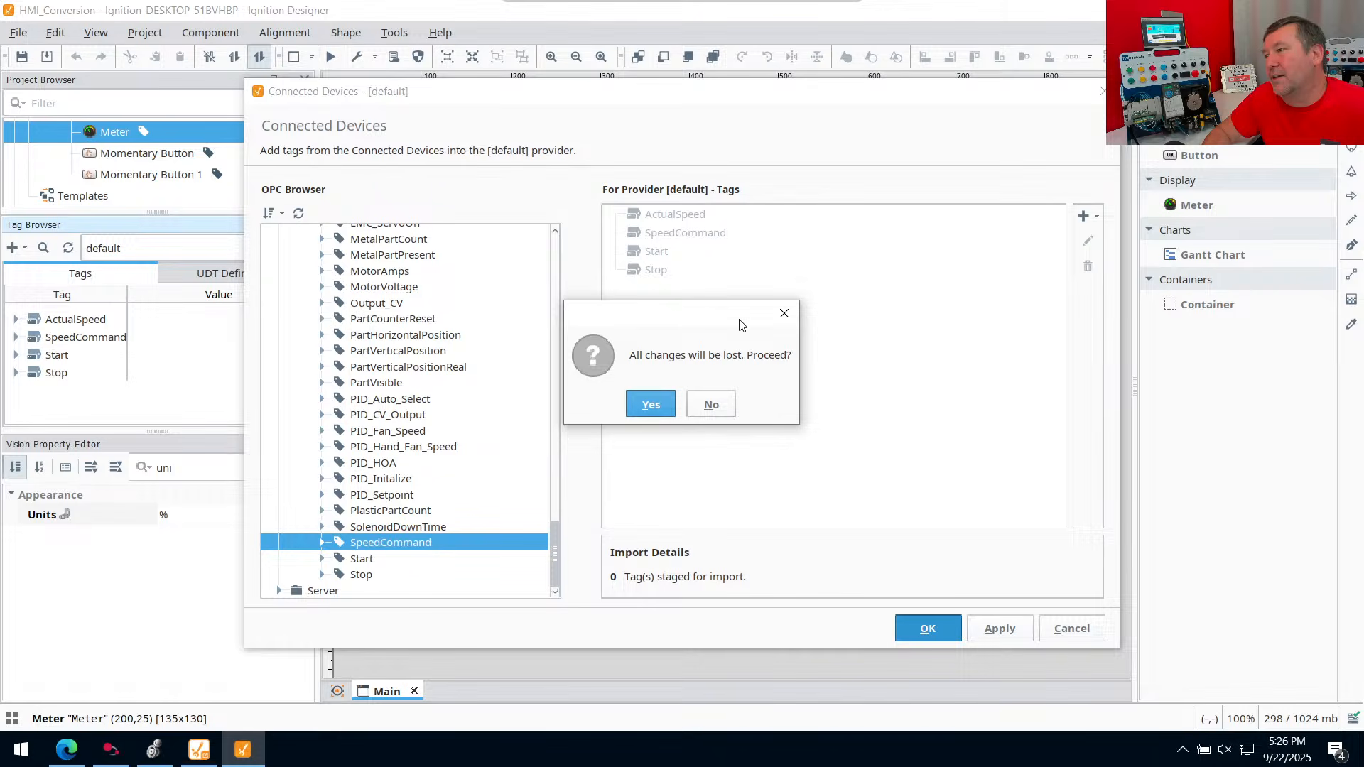
# Keep the pending import, stage SpeedCommand again with Overwrite as the collision action, and accept the tag import
pyautogui.click(711, 404)
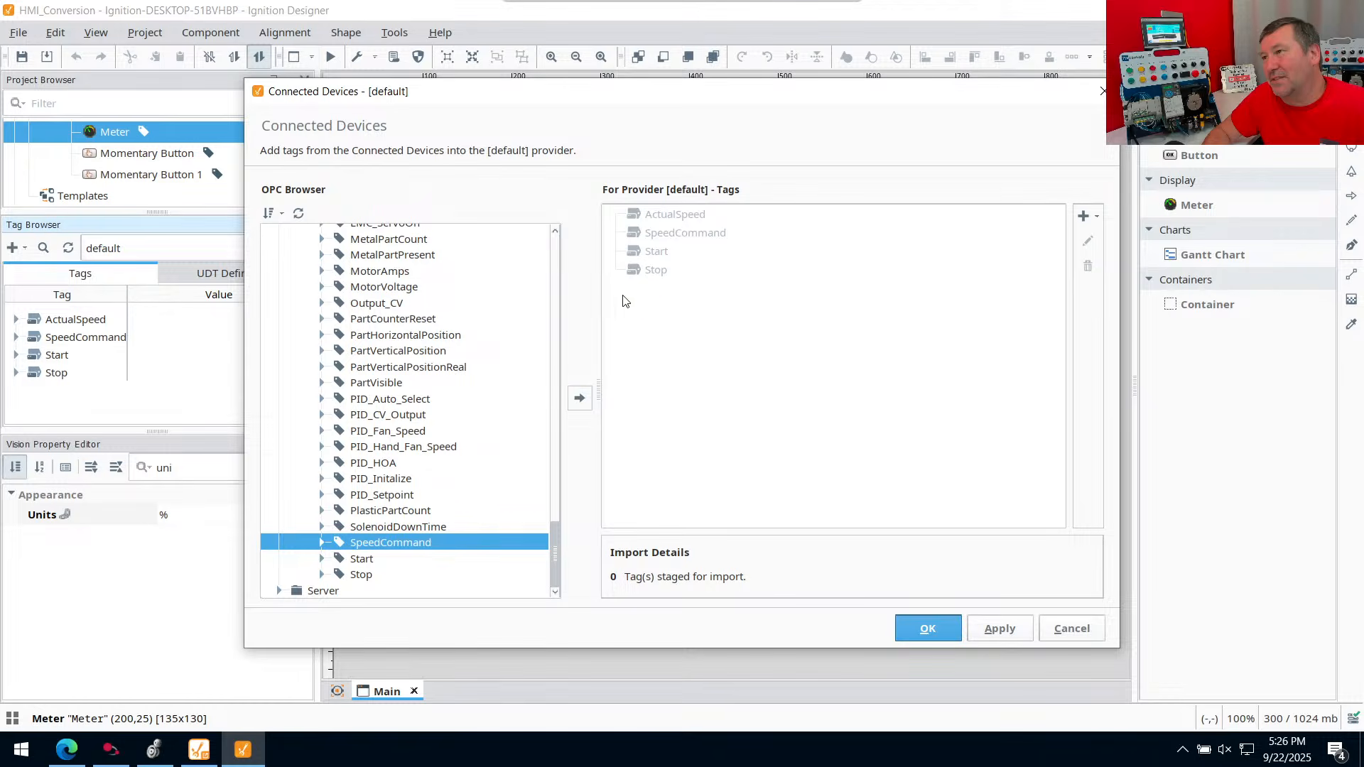
pyautogui.click(582, 400)
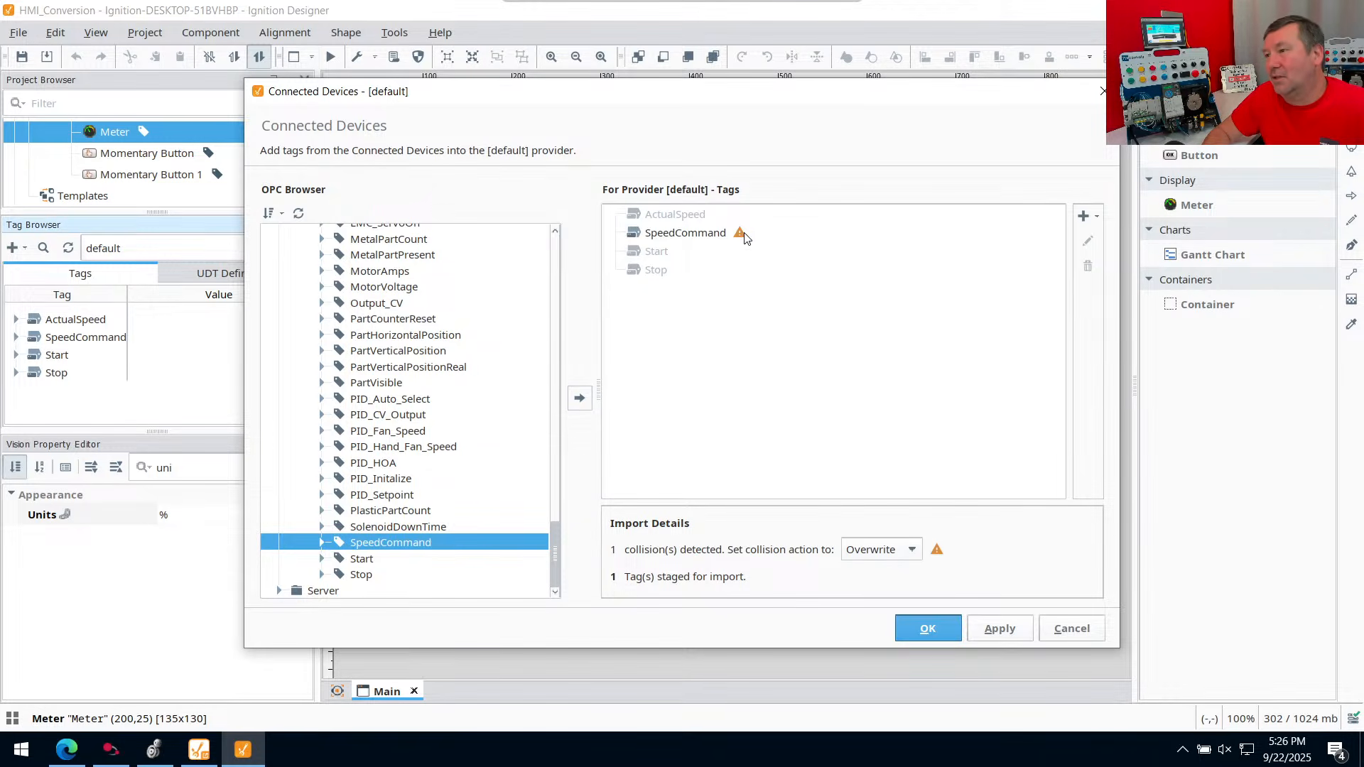
pyautogui.moveTo(743, 237)
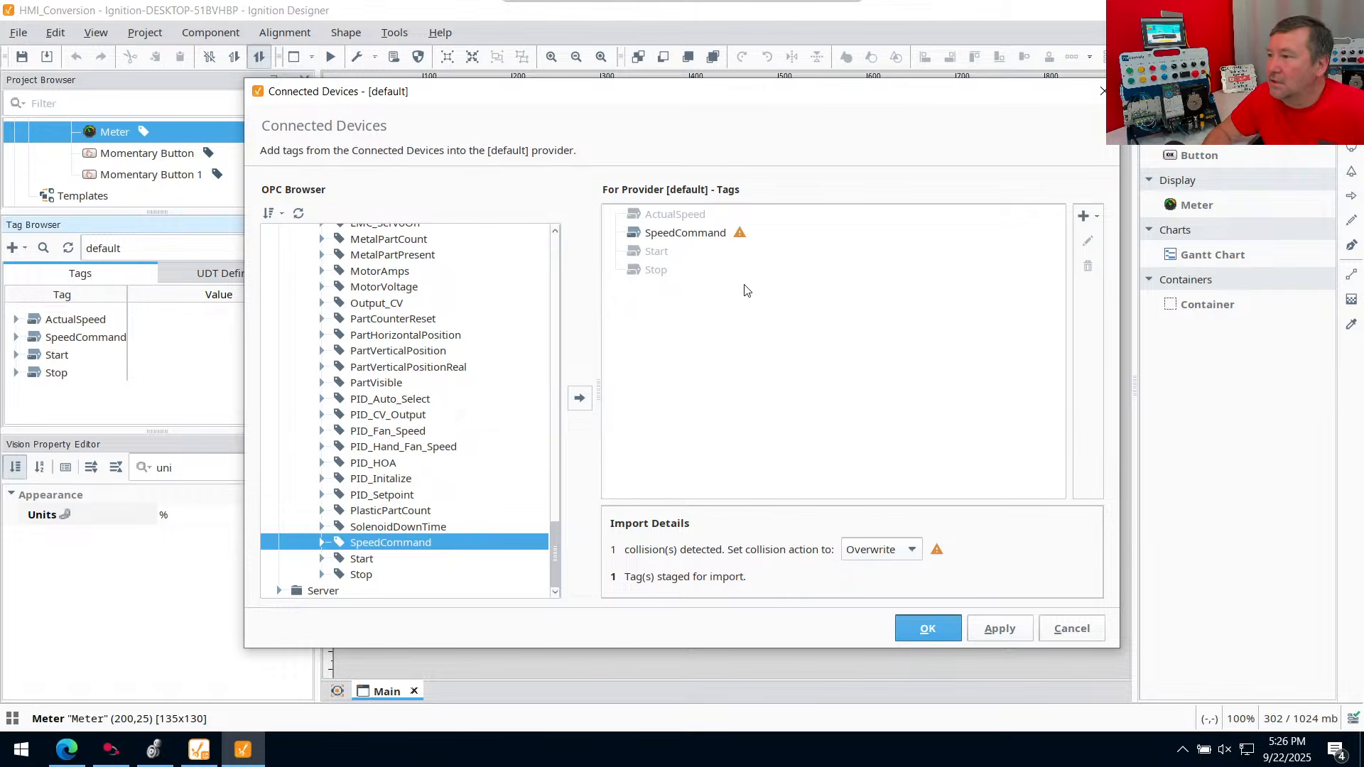
pyautogui.click(701, 237)
pyautogui.click(918, 628)
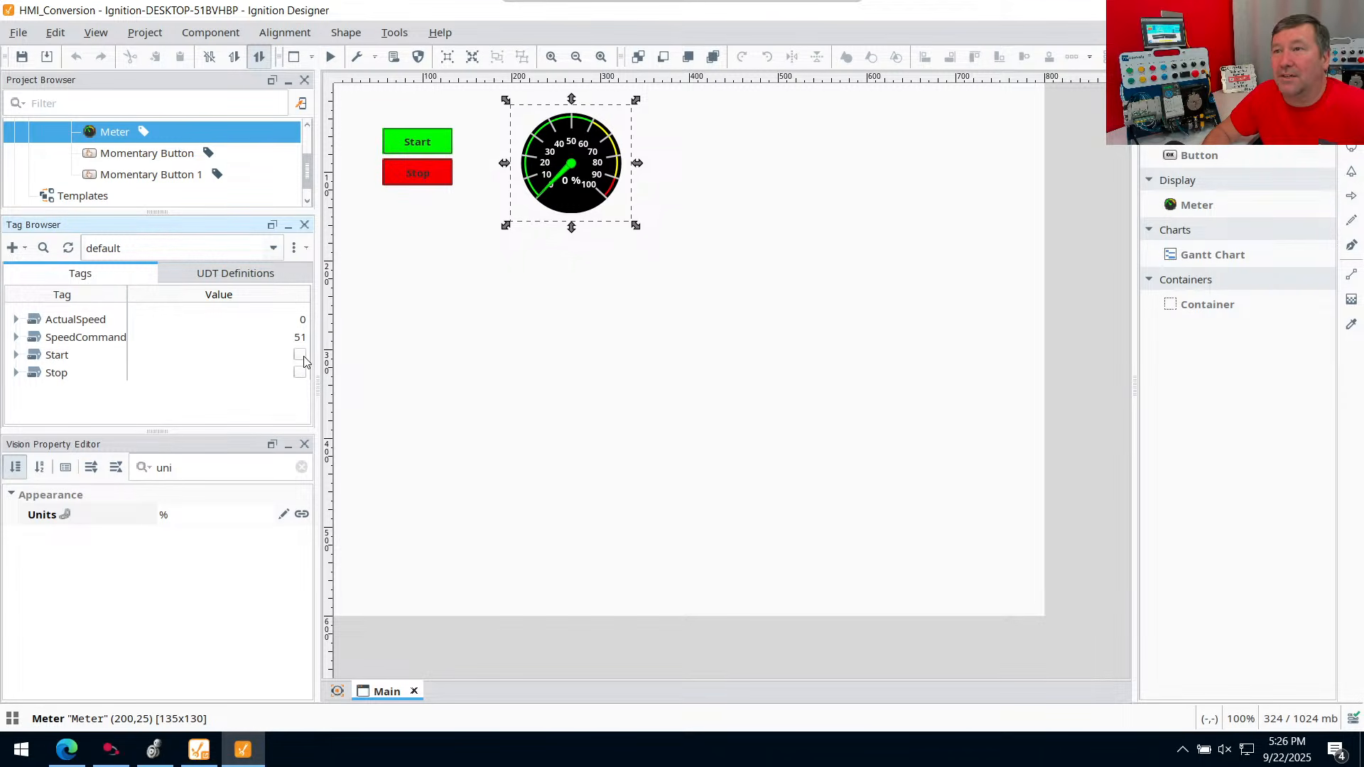
# Add a slider bound to the SpeedCommand tag in the empty area below the meter, at about (168, 219)
pyautogui.click(61, 340)
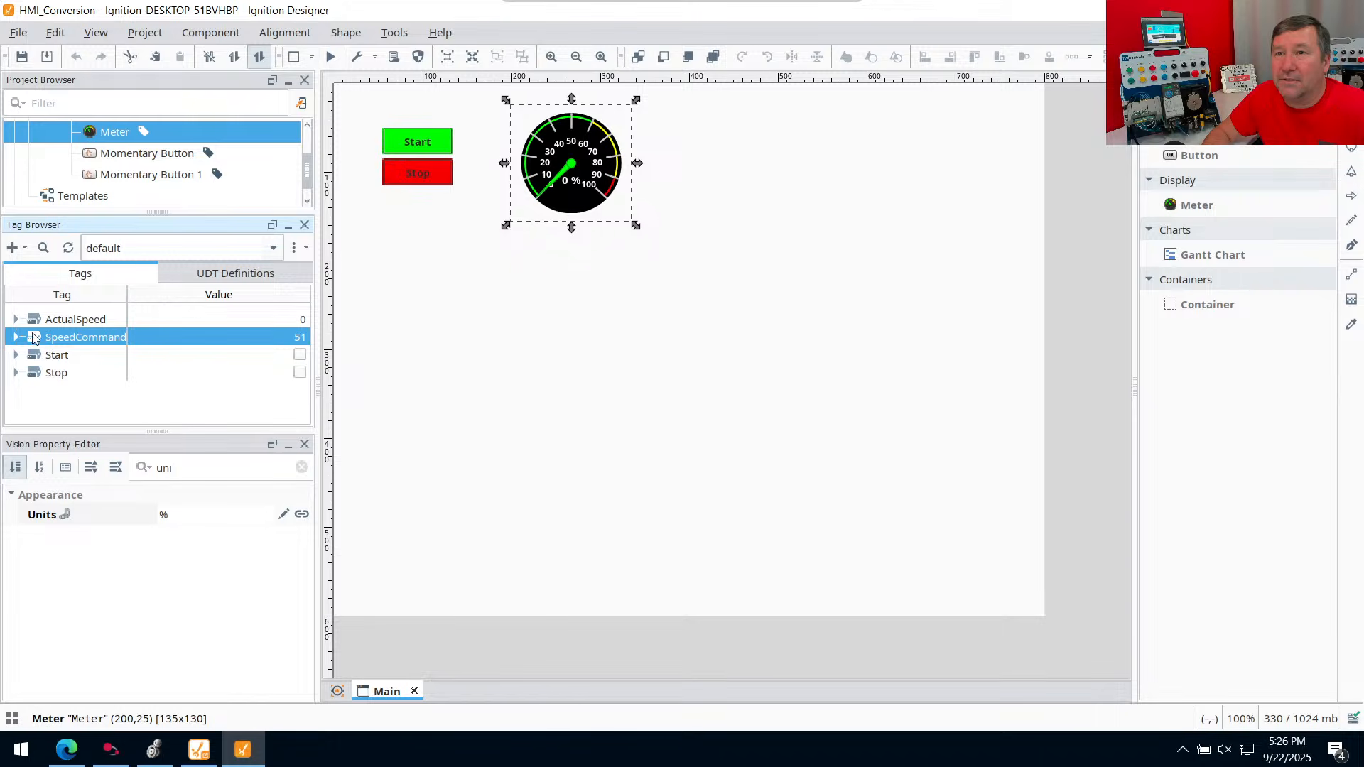
pyautogui.moveTo(36, 345); pyautogui.dragTo(488, 279)
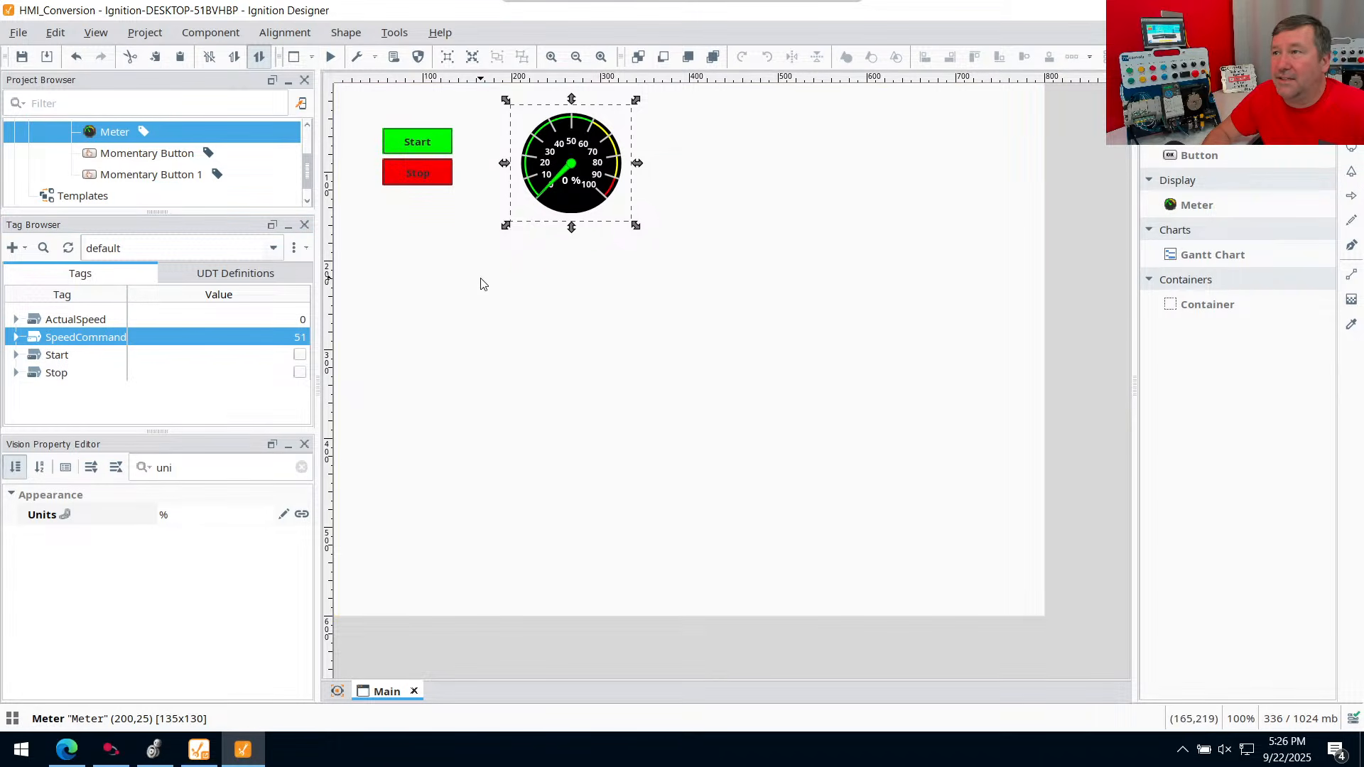
pyautogui.moveTo(506, 318)
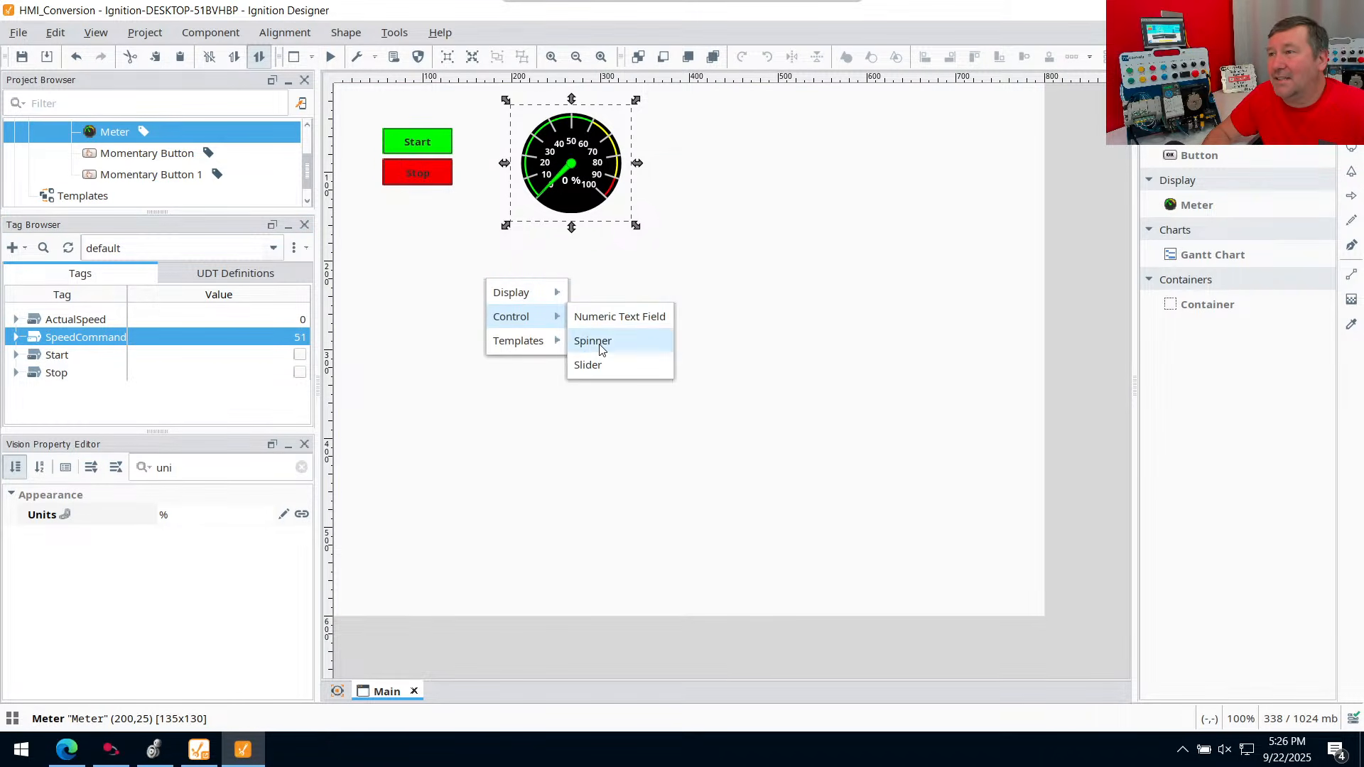
pyautogui.click(608, 371)
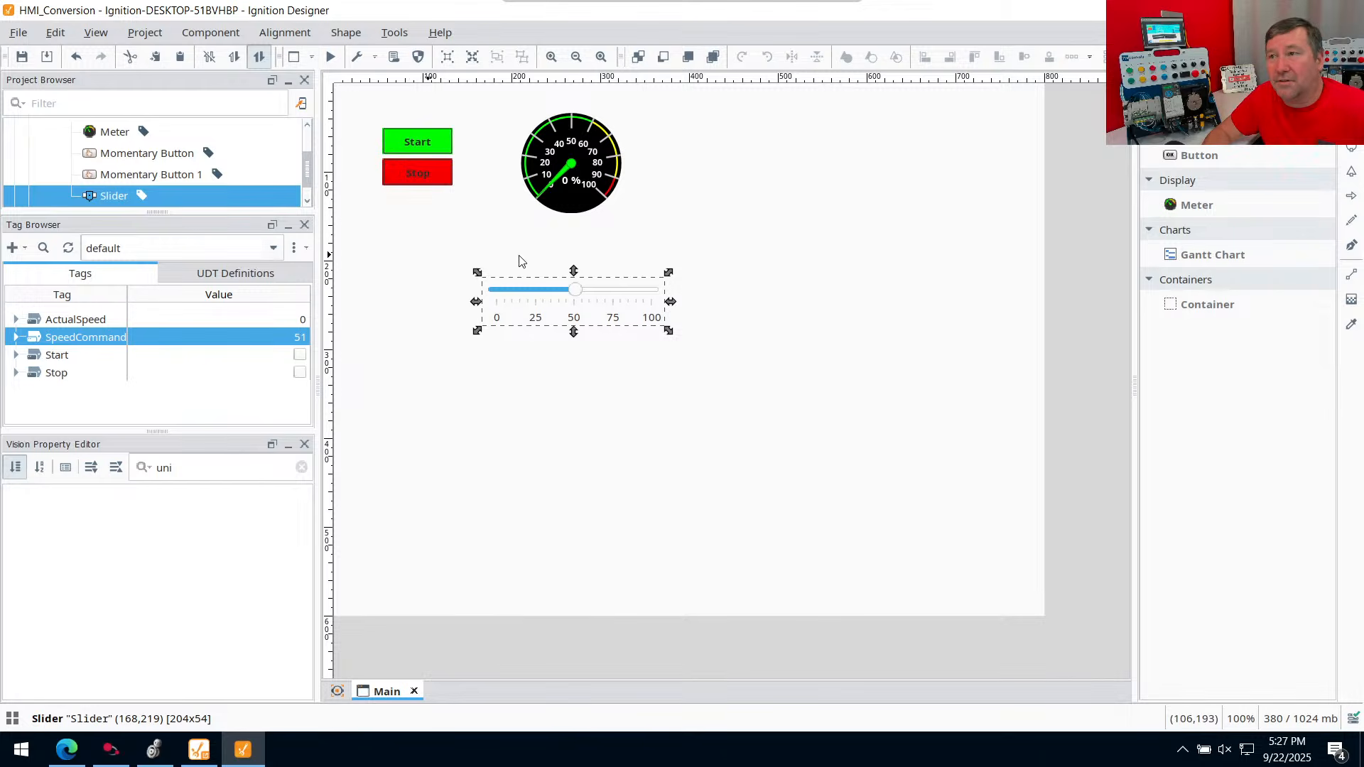
# Clear the property filter and turn off the slider's Horizontal Slider property
pyautogui.click(300, 467)
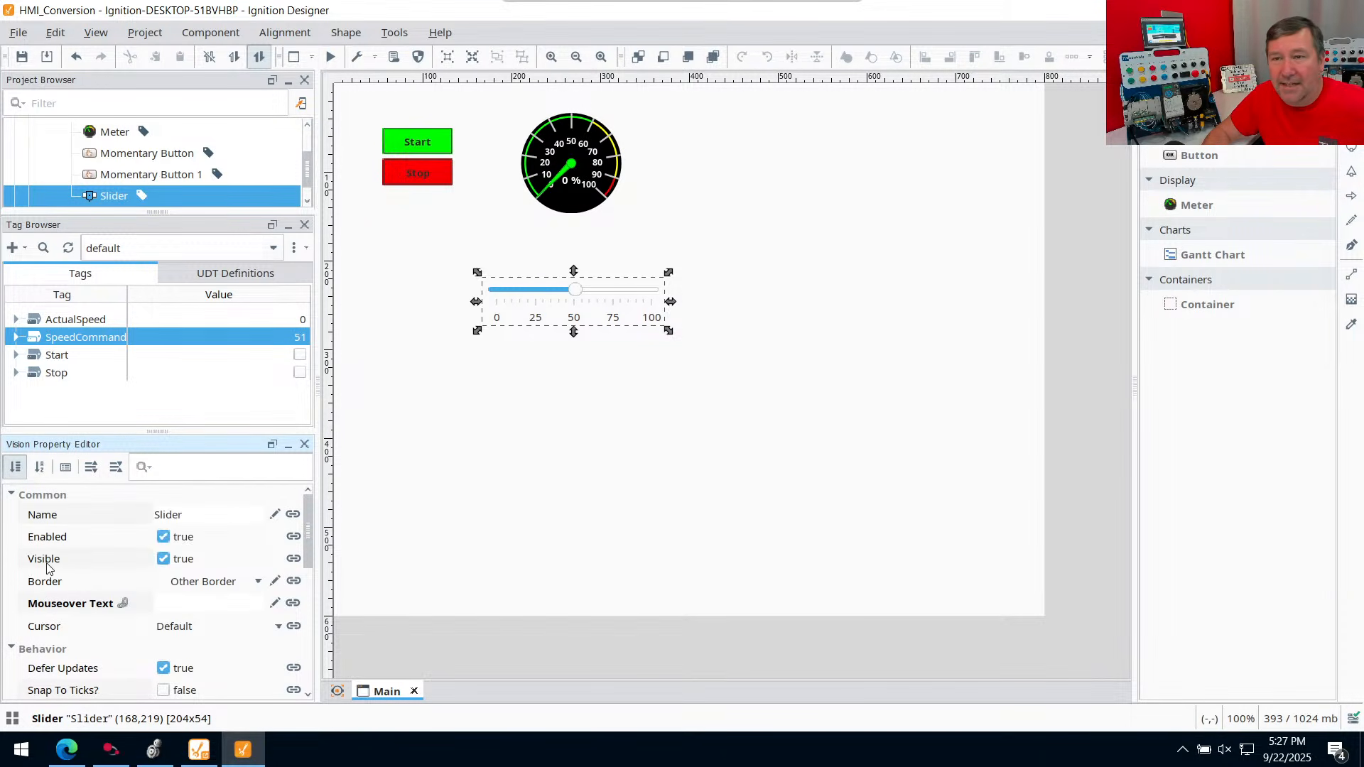
pyautogui.scroll(-3, 86, 557)
pyautogui.scroll(-9, 85, 560)
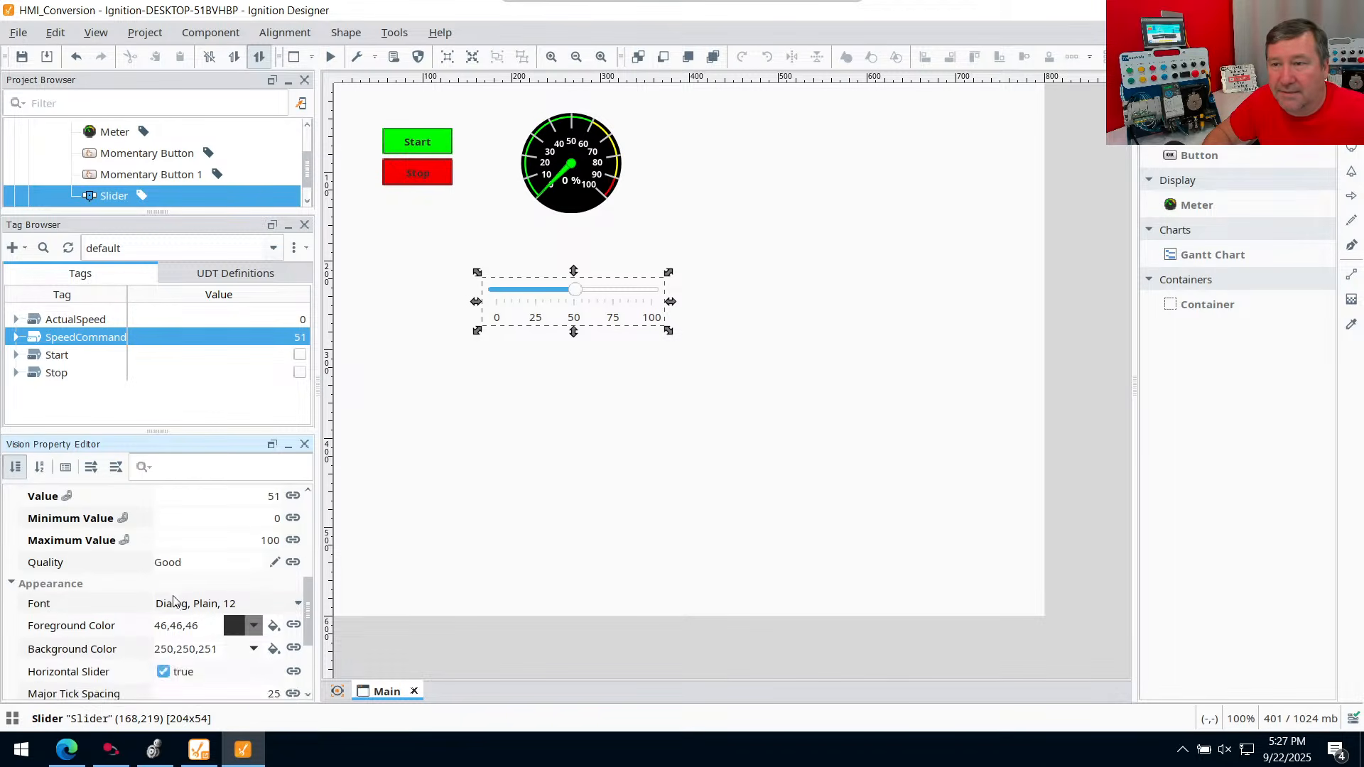
pyautogui.scroll(-6, 171, 597)
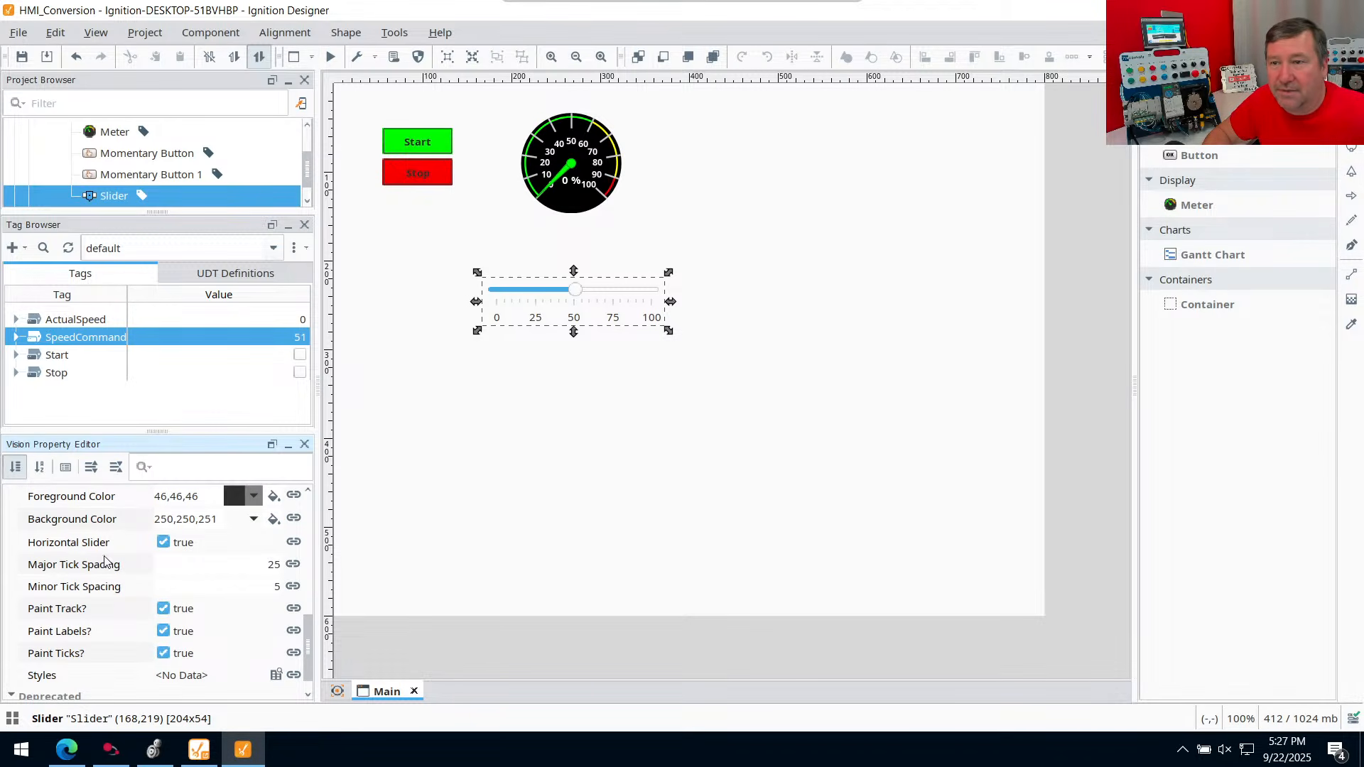
pyautogui.click(163, 543)
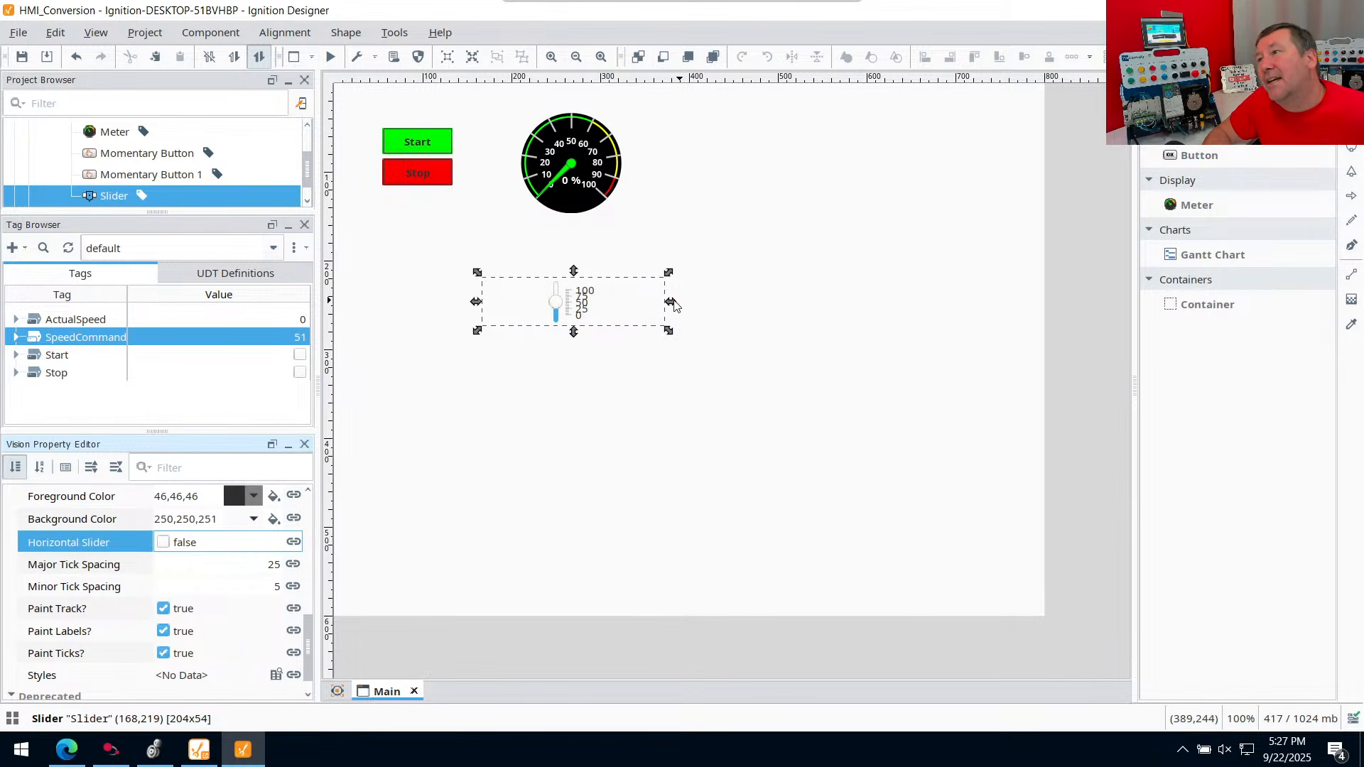
# Resize the slider to about 55x115, fit it between the Start/Stop buttons and the meter, and nudge slider and meter slightly upward
pyautogui.moveTo(670, 302); pyautogui.dragTo(478, 226)
pyautogui.click(572, 159)
pyautogui.moveTo(449, 162)
pyautogui.mouseDown()
pyautogui.moveTo(466, 166)
pyautogui.moveTo(454, 165)
pyautogui.mouseUp()
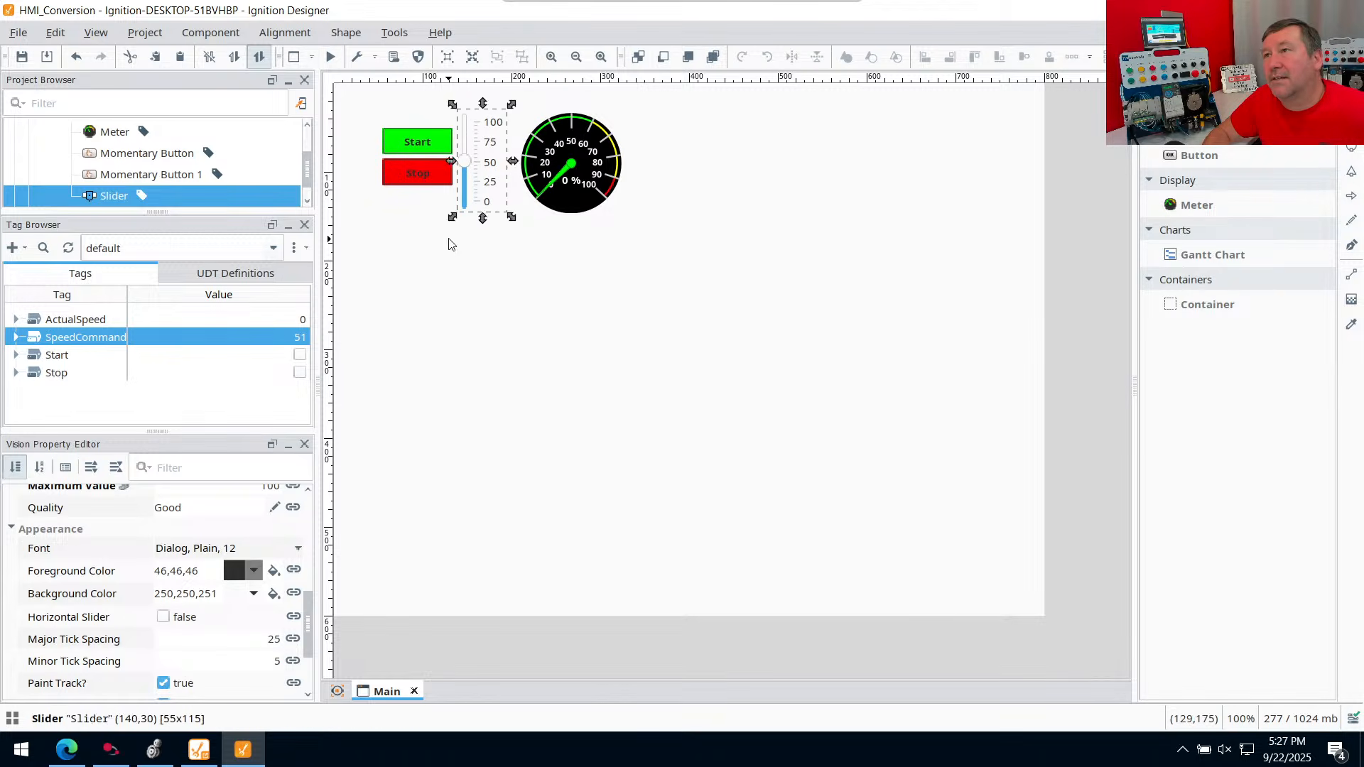
pyautogui.click(497, 243)
pyautogui.moveTo(712, 228); pyautogui.dragTo(471, 145)
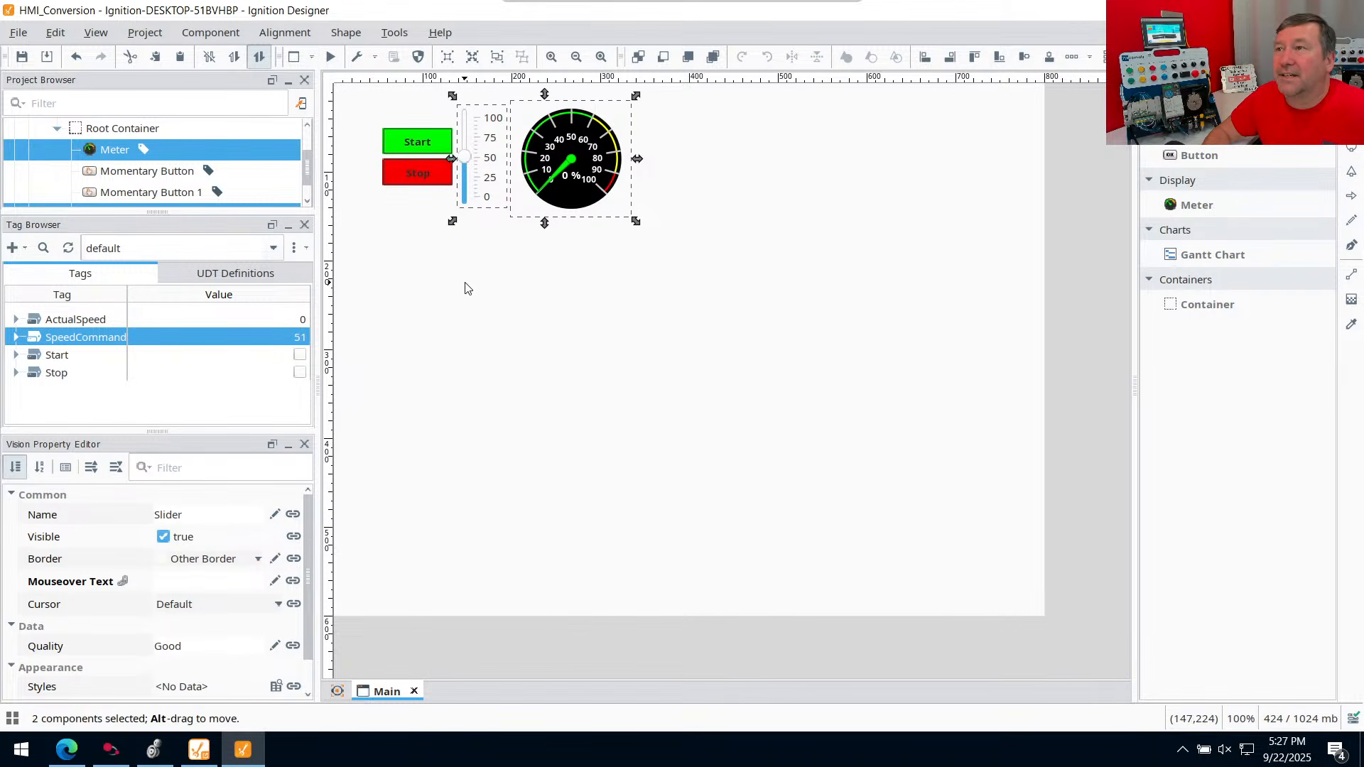
pyautogui.click(466, 288)
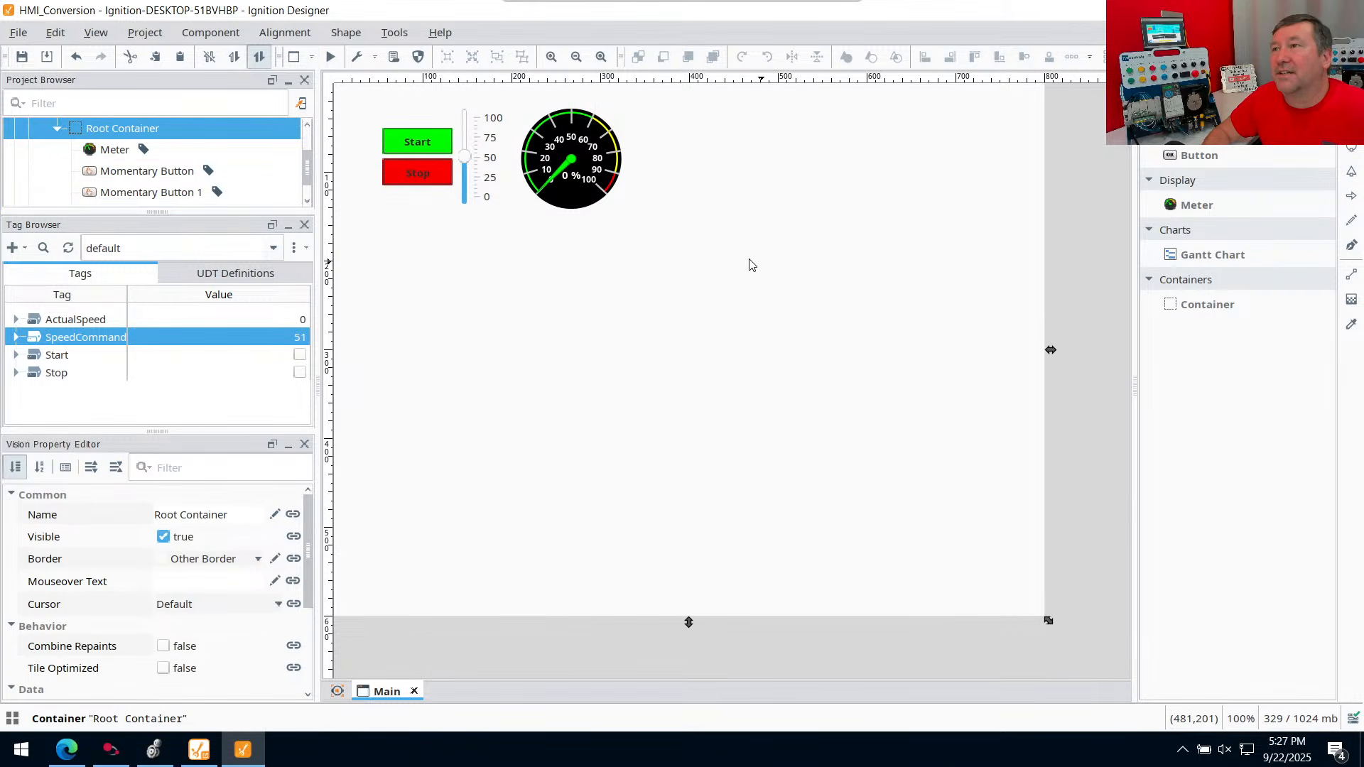
# Preview the window, start the motor and vary its speed command with the slider, finishing at 30%
pyautogui.click(331, 58)
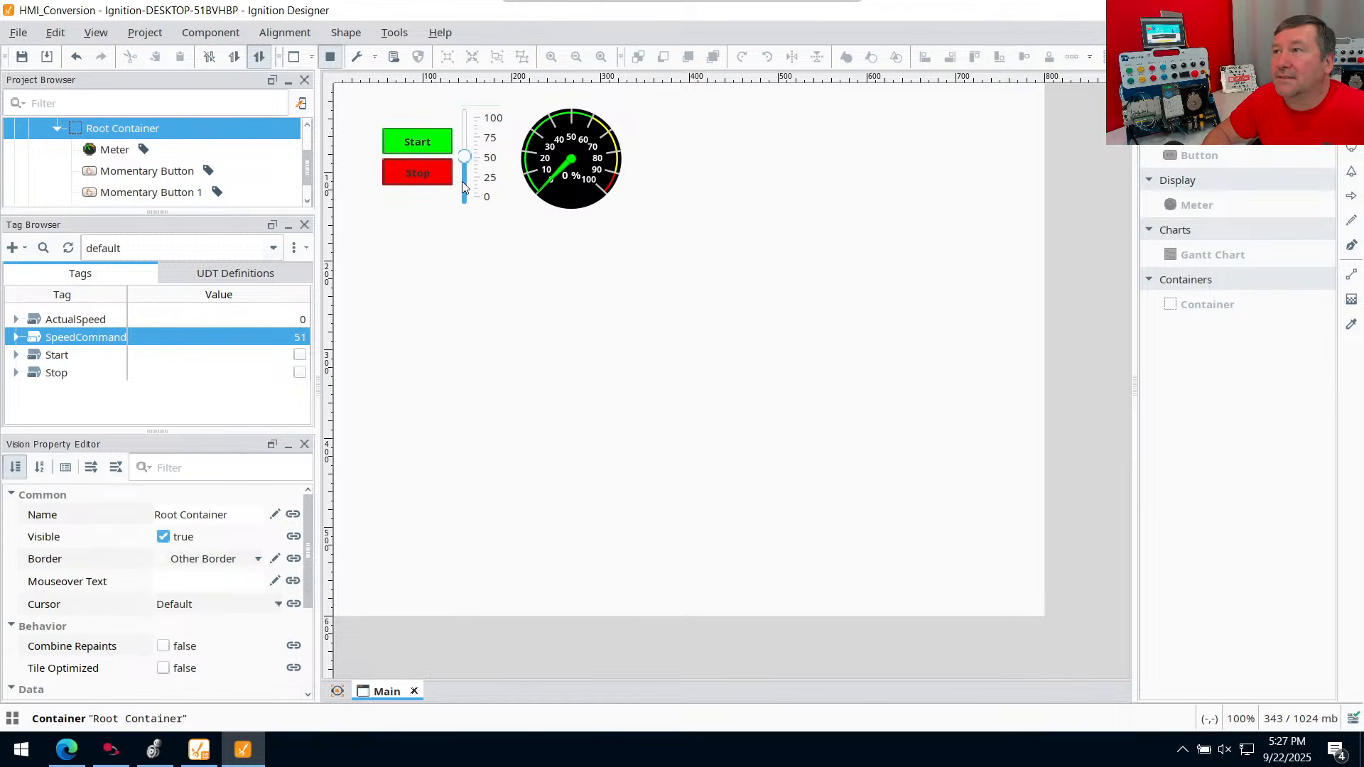
pyautogui.click(424, 147)
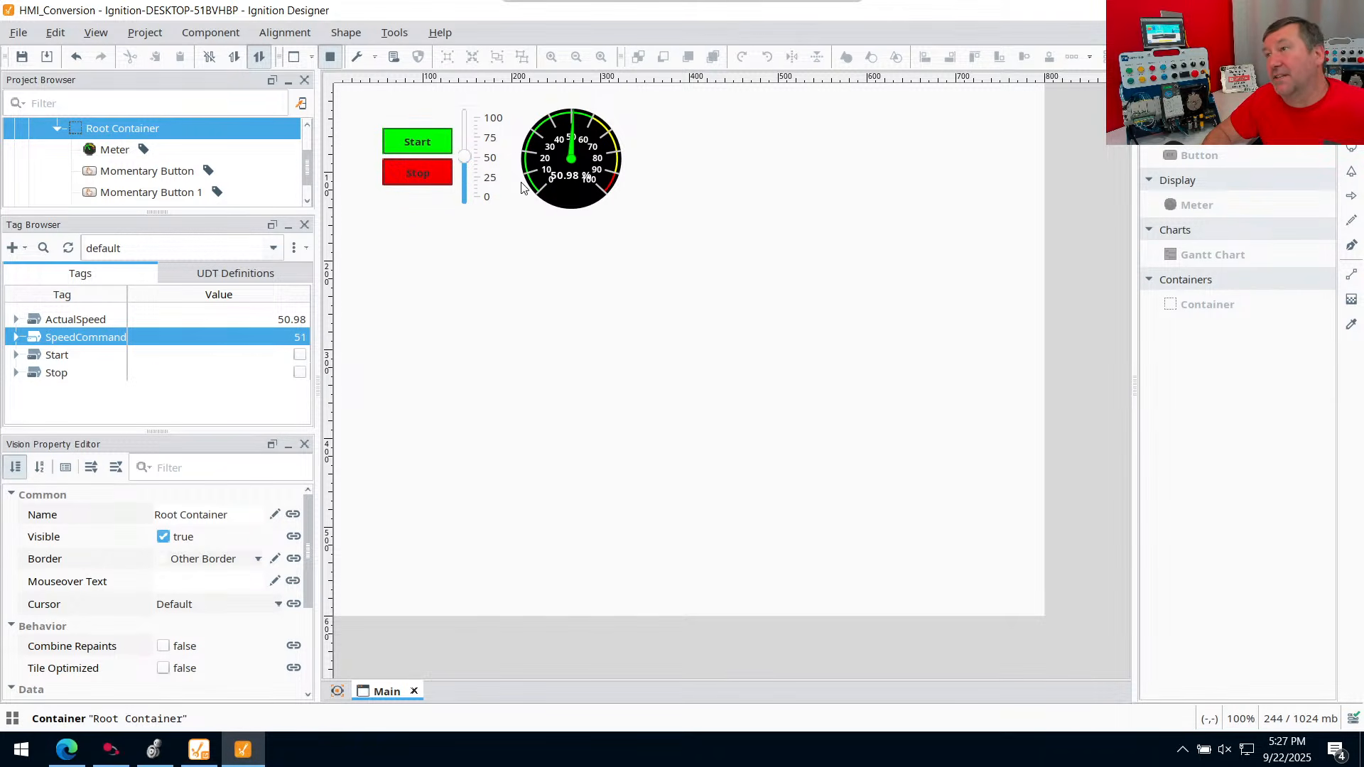
pyautogui.click(469, 183)
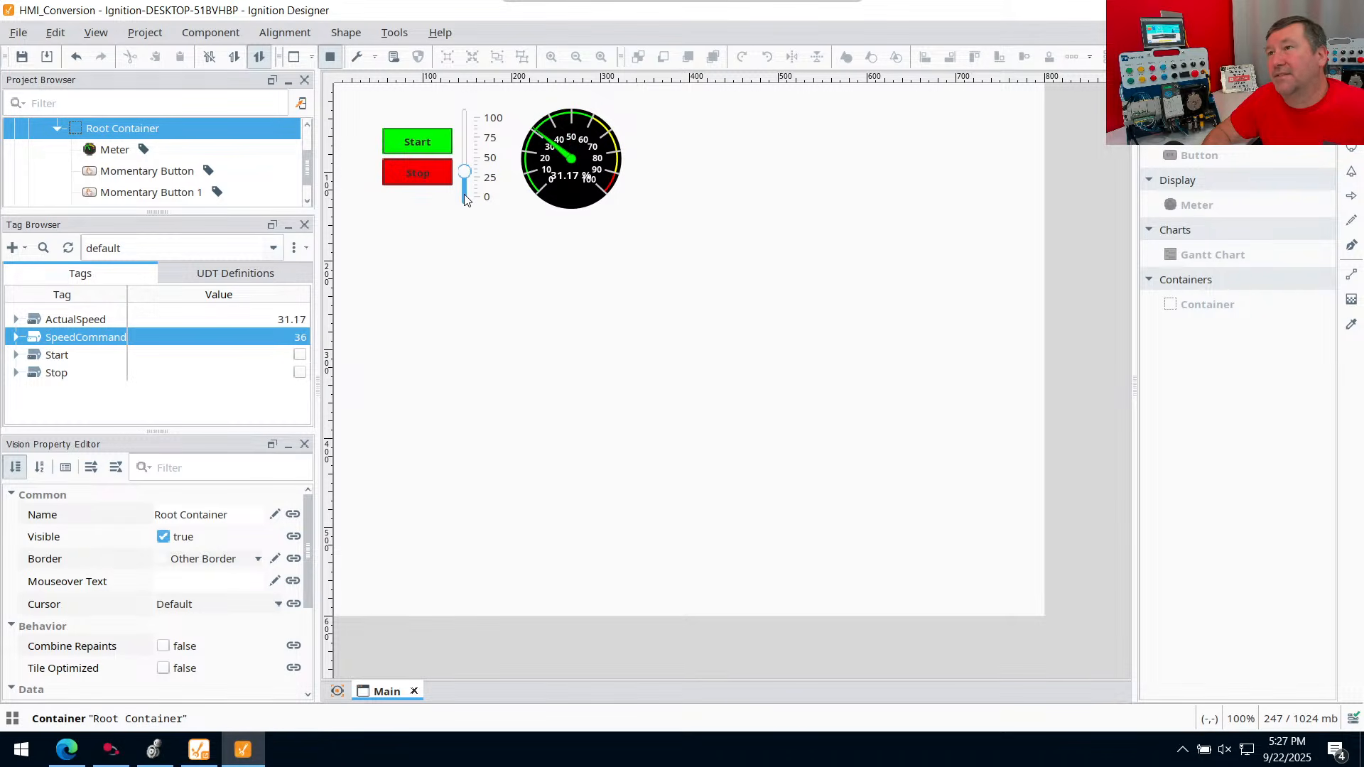
pyautogui.moveTo(463, 183)
pyautogui.mouseDown()
pyautogui.moveTo(461, 130)
pyautogui.moveTo(463, 178)
pyautogui.mouseUp()
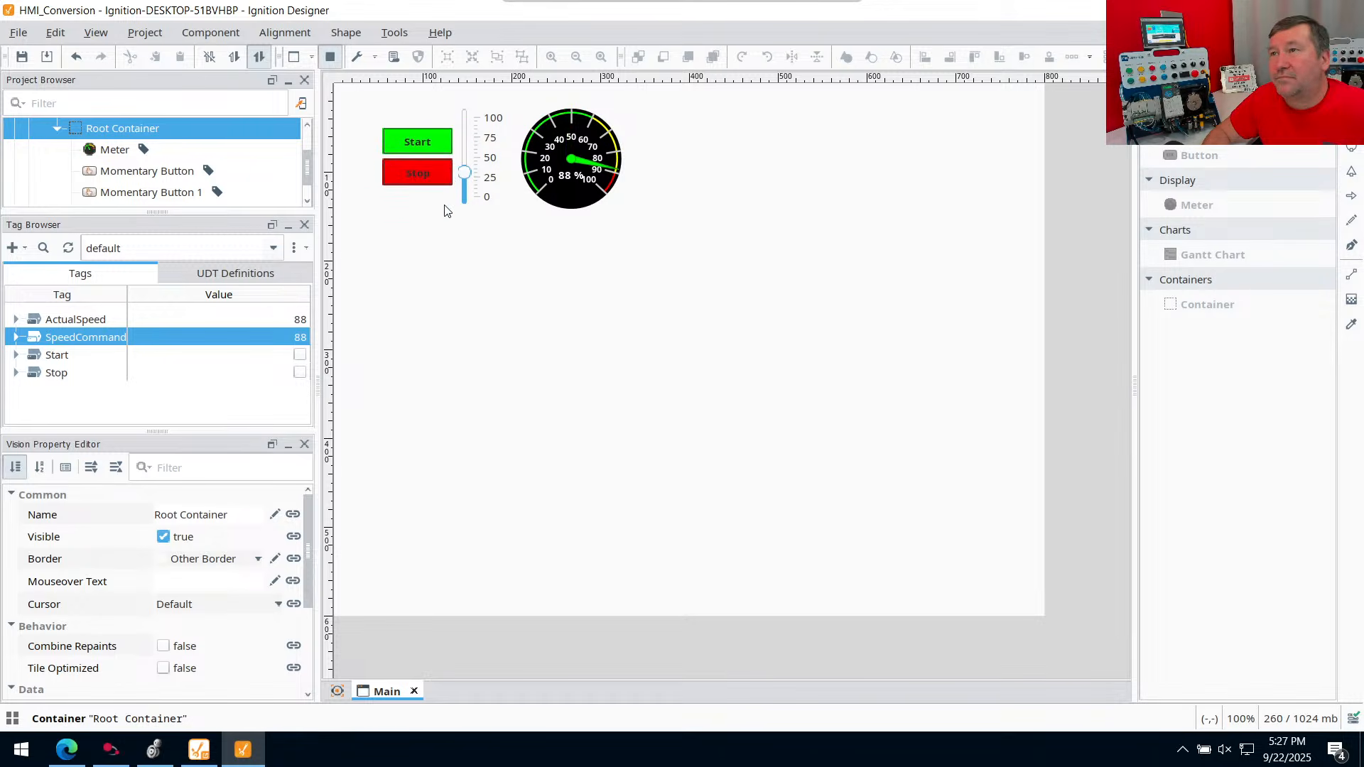
# Restart the window preview and stop the motor with the Stop button
pyautogui.click(328, 57)
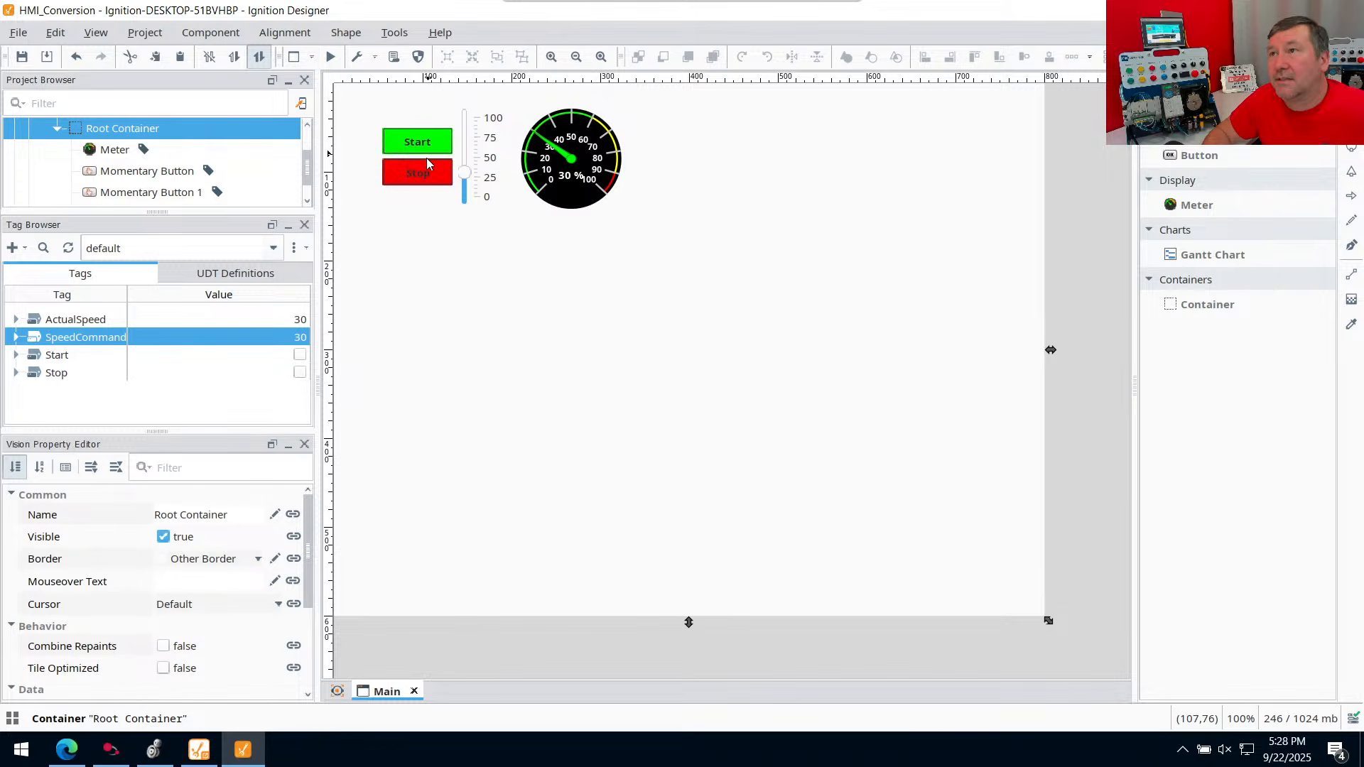
pyautogui.click(324, 57)
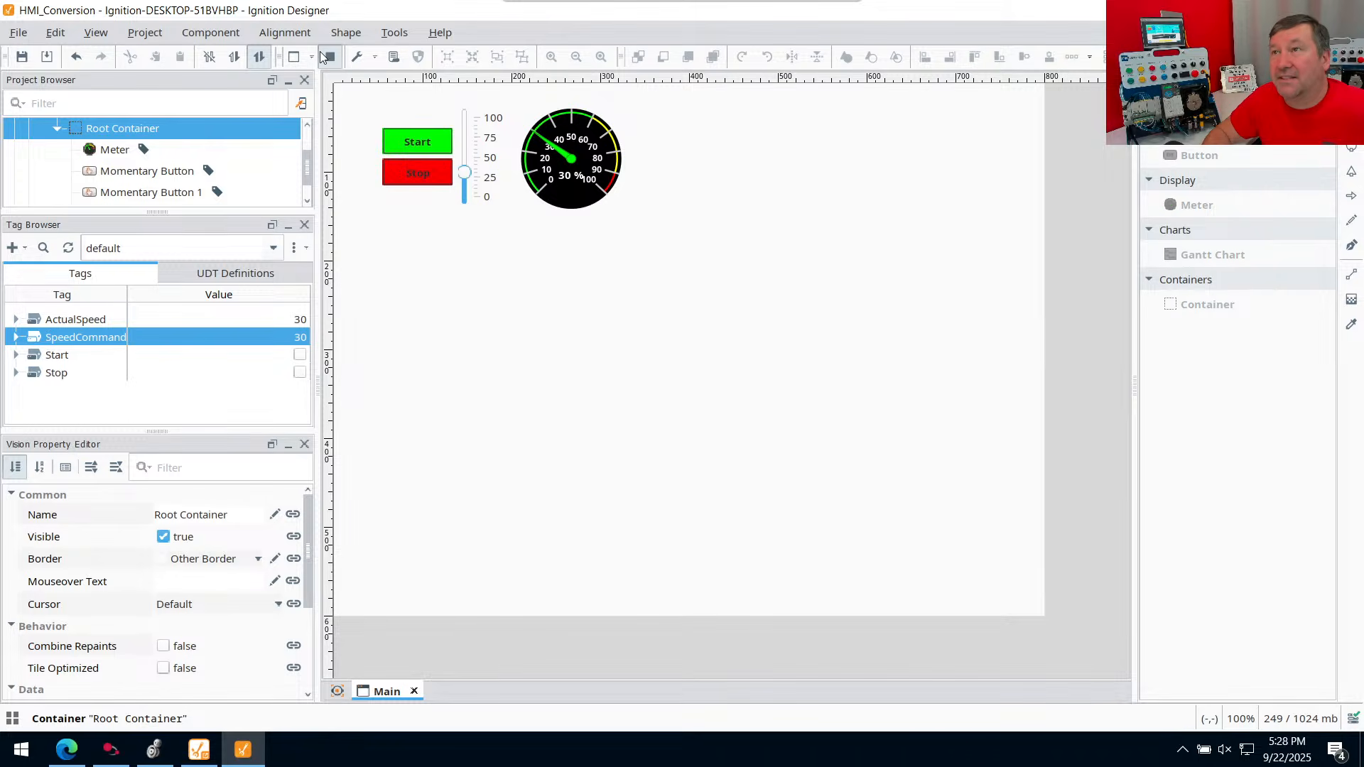
pyautogui.click(428, 172)
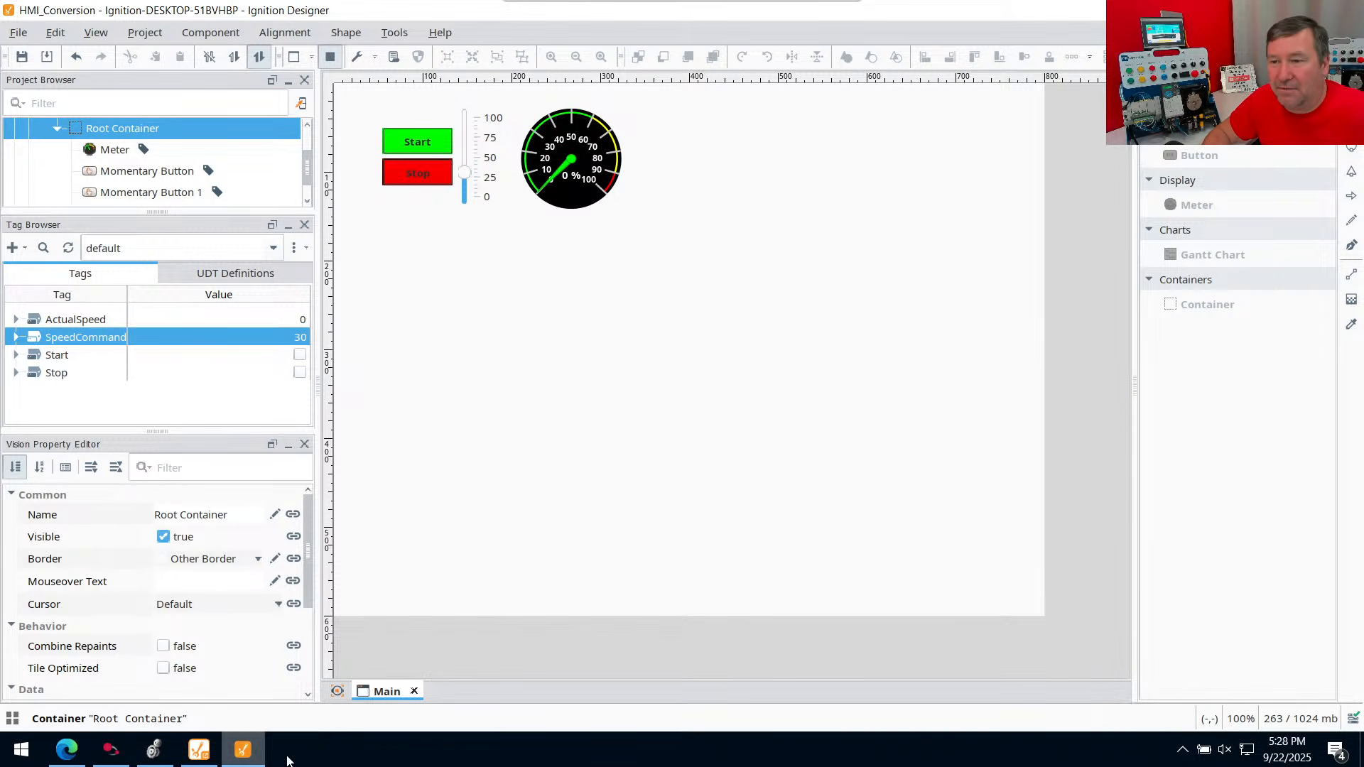
# Switch to Connected Components Workbench and inspect the Bus and Motor readout texts and the up and down arrow buttons
pyautogui.click(111, 760)
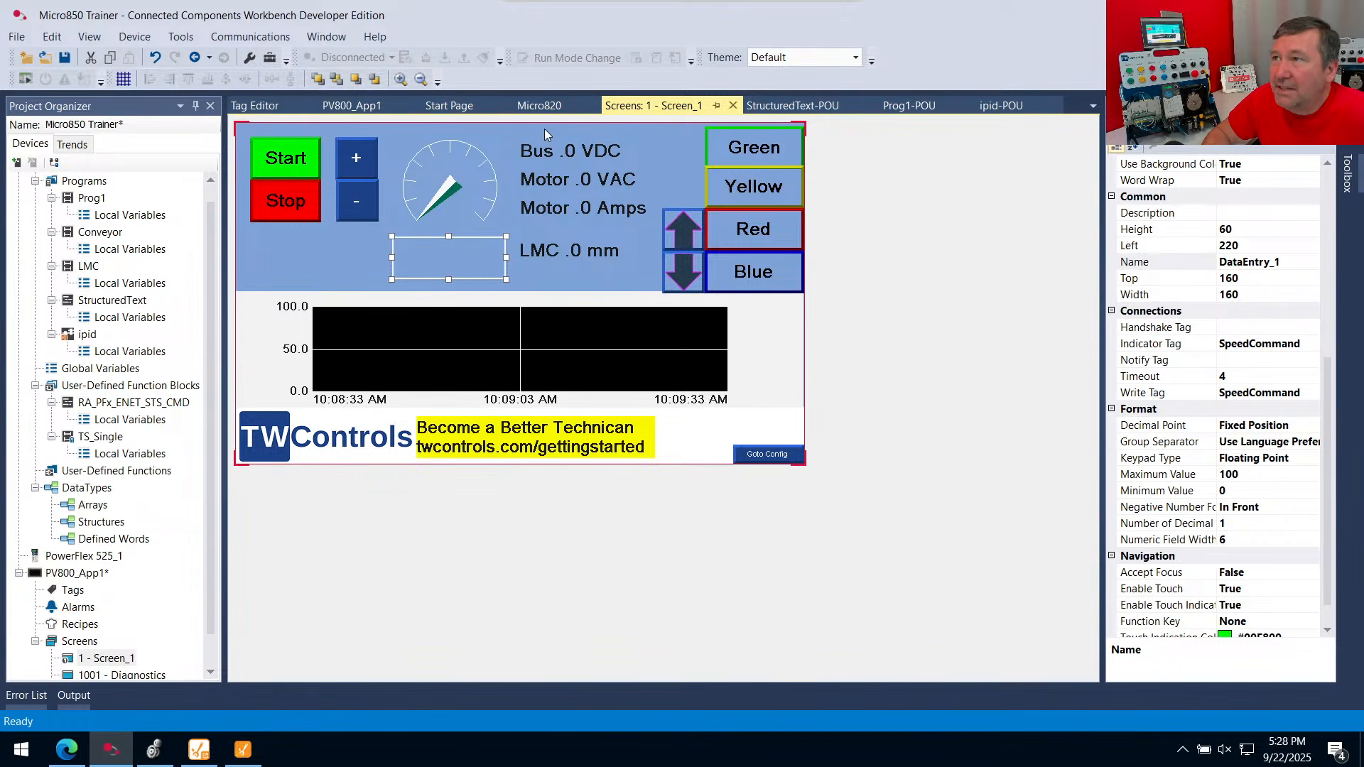
pyautogui.click(579, 145)
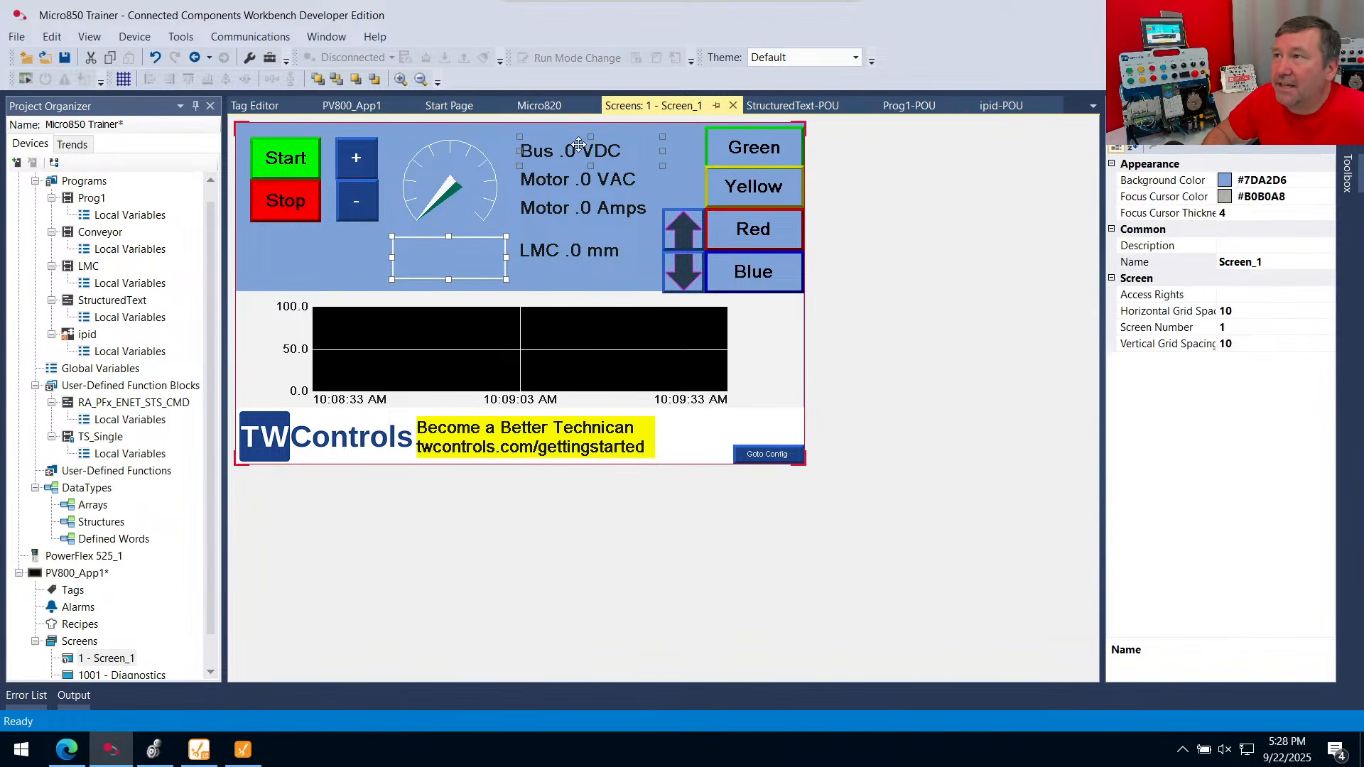
pyautogui.click(601, 179)
pyautogui.click(628, 206)
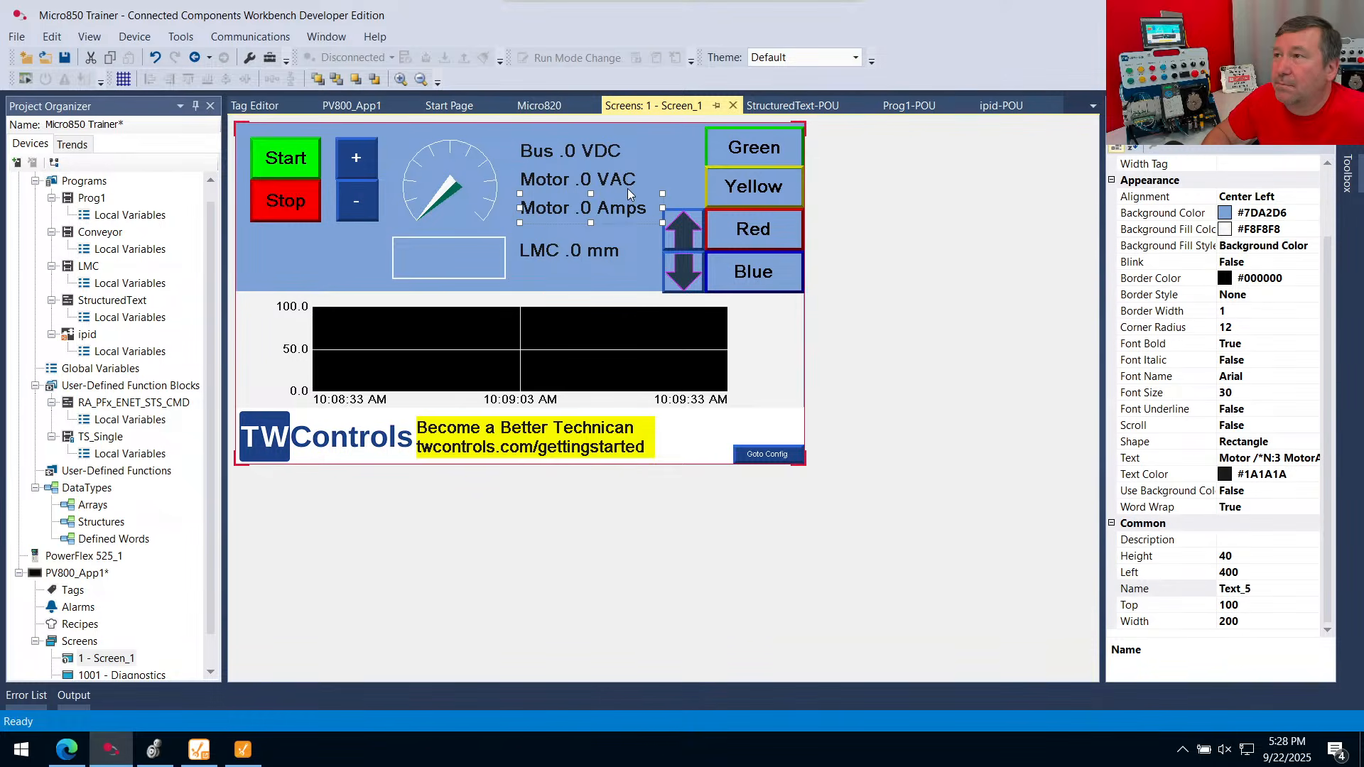
pyautogui.click(698, 224)
pyautogui.click(689, 268)
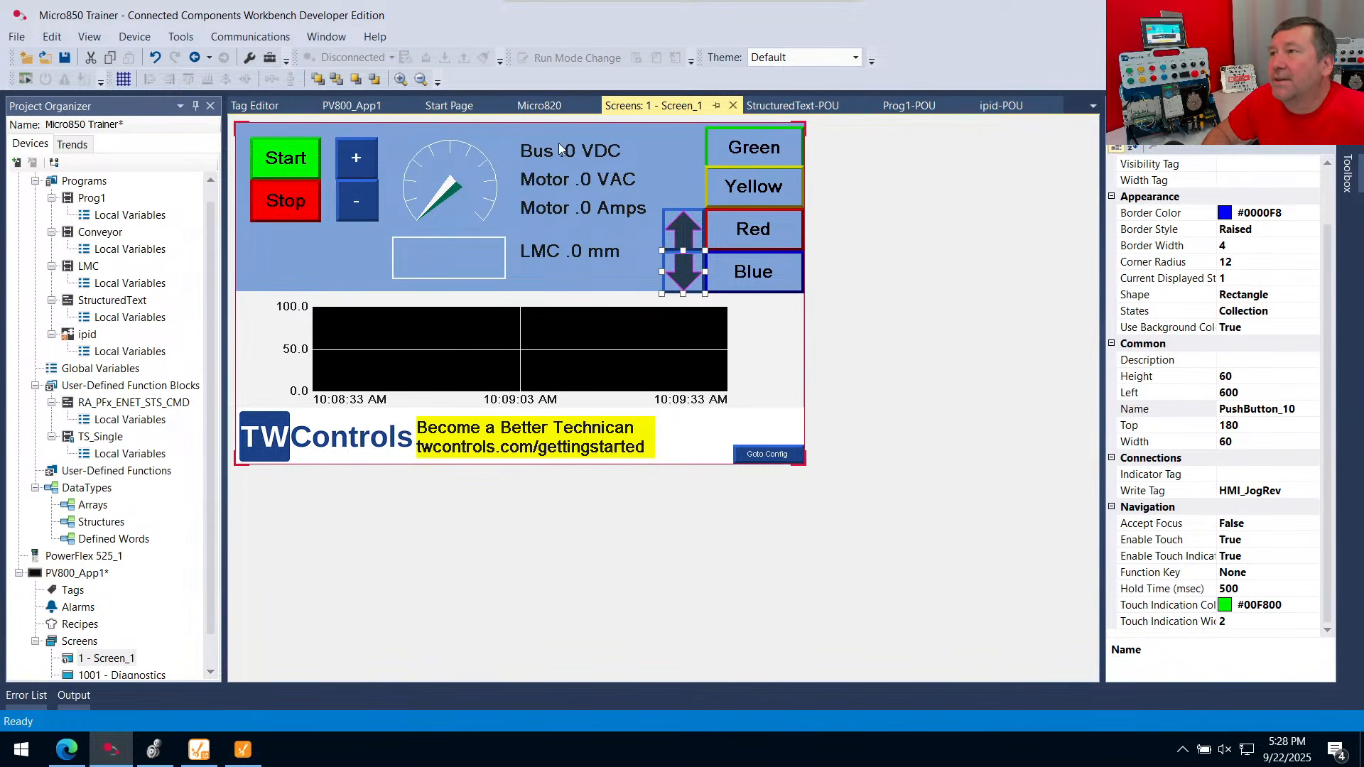
# Check the indicator and write tag connections of the Green, Yellow, Red and Blue buttons
pyautogui.click(756, 146)
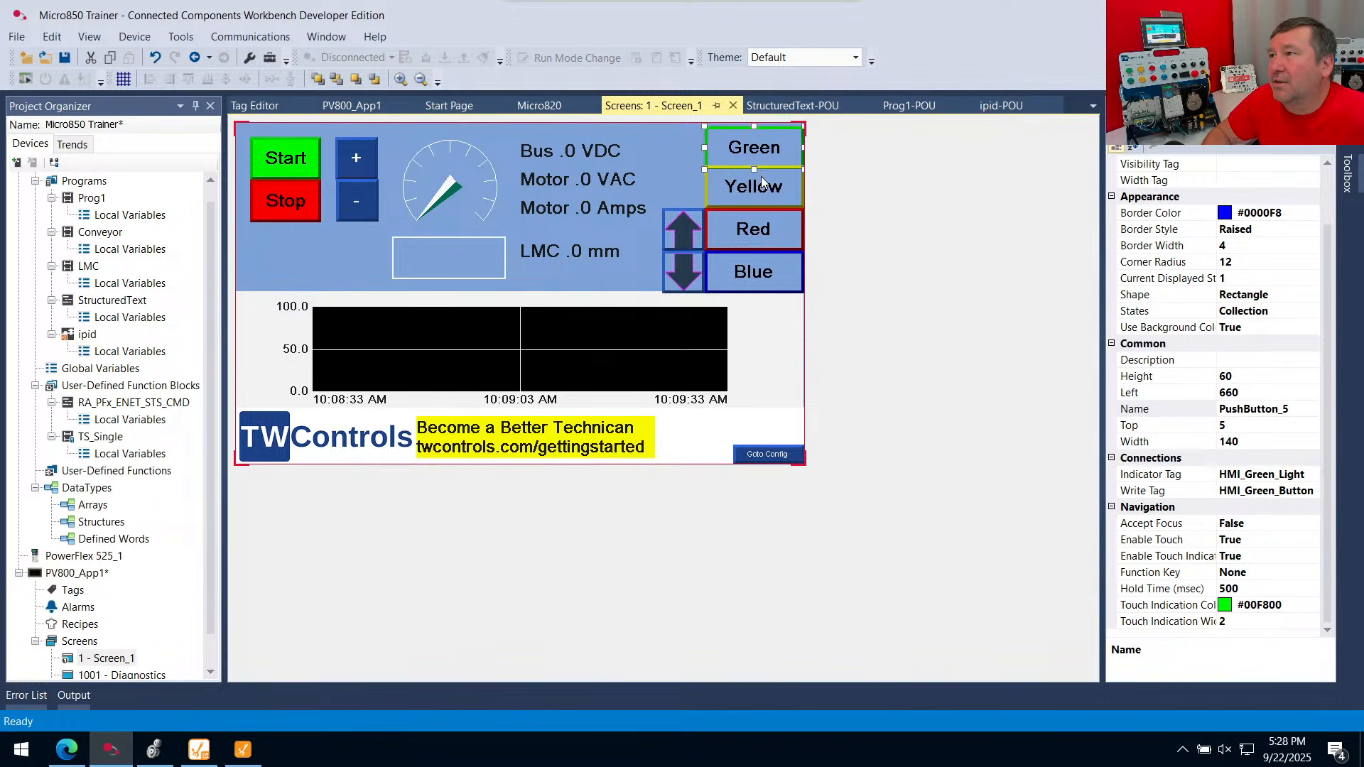
pyautogui.click(764, 186)
pyautogui.click(771, 234)
pyautogui.click(765, 268)
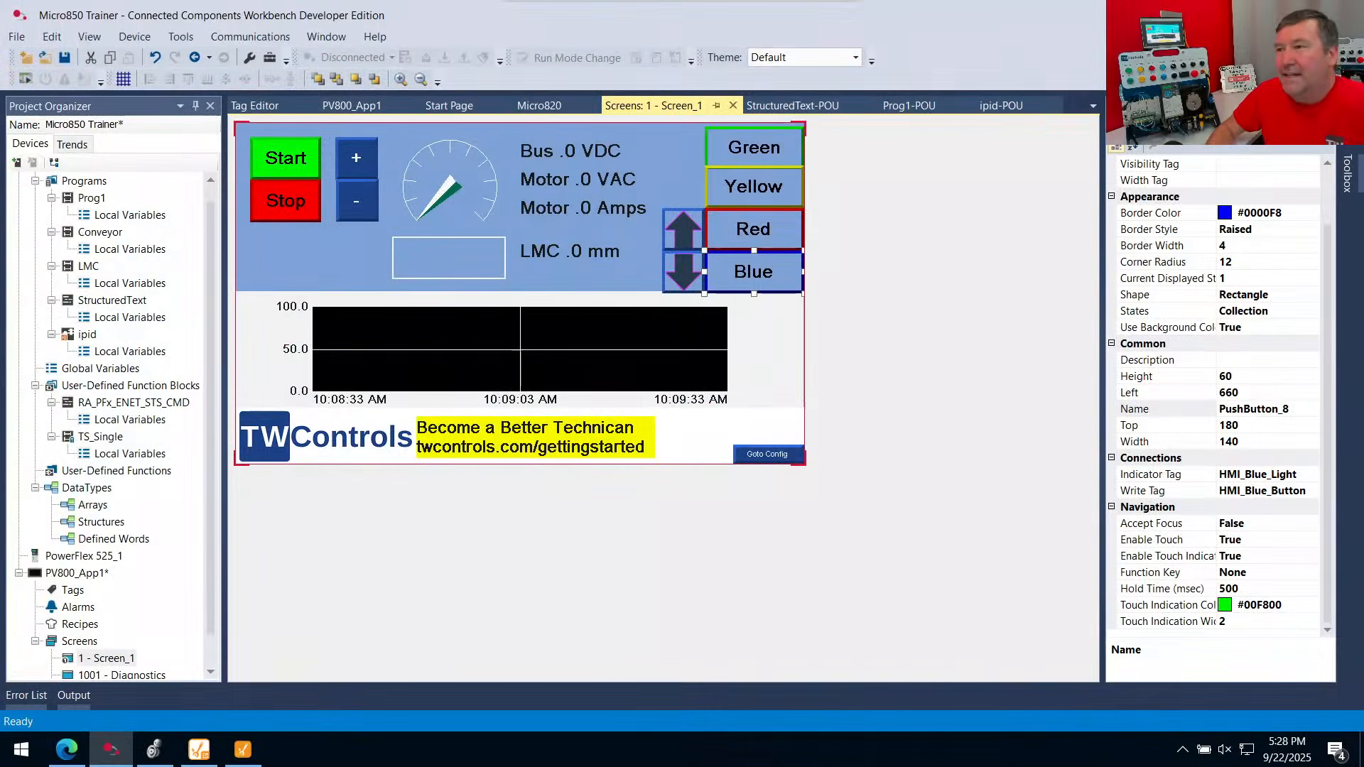
# Return to Ignition Designer, end the preview and place a new Momentary Button of about 142x33 at about (106, 228)
pyautogui.click(248, 744)
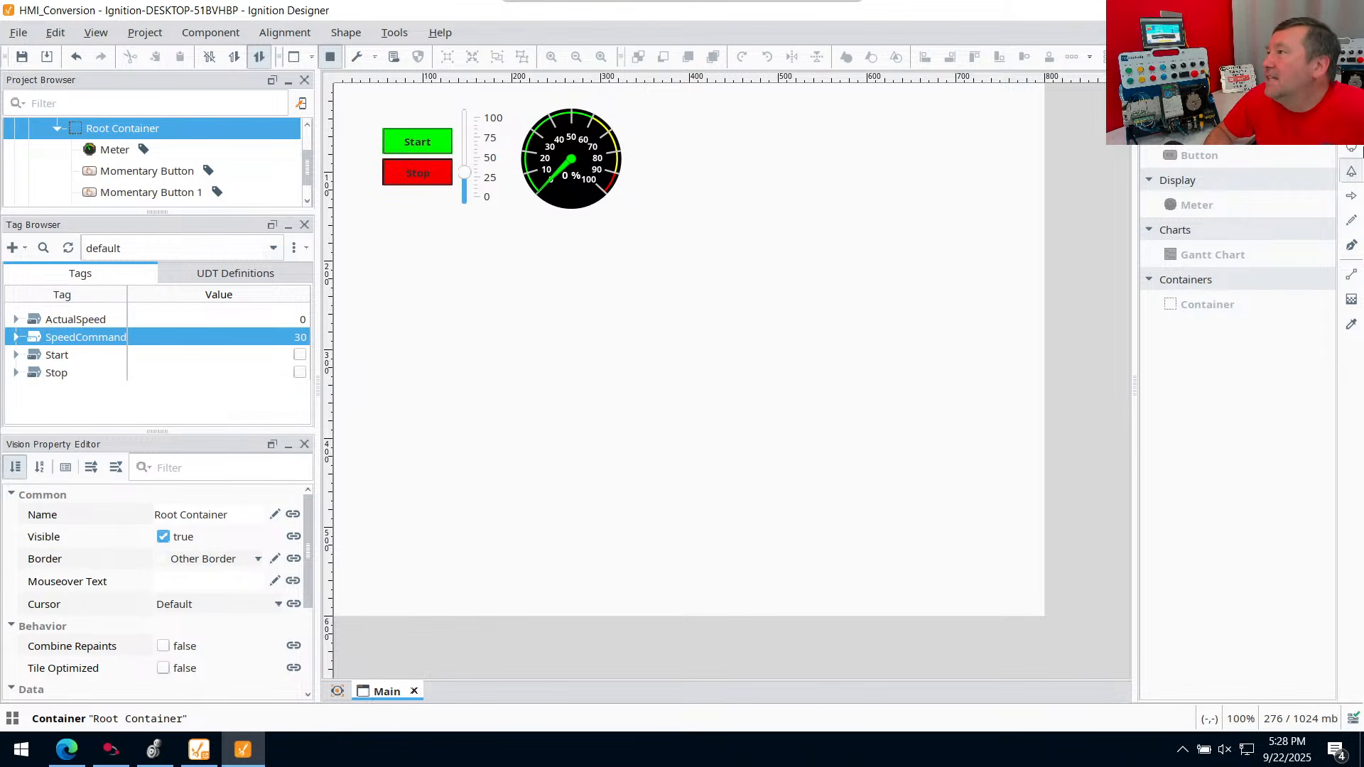
pyautogui.click(330, 57)
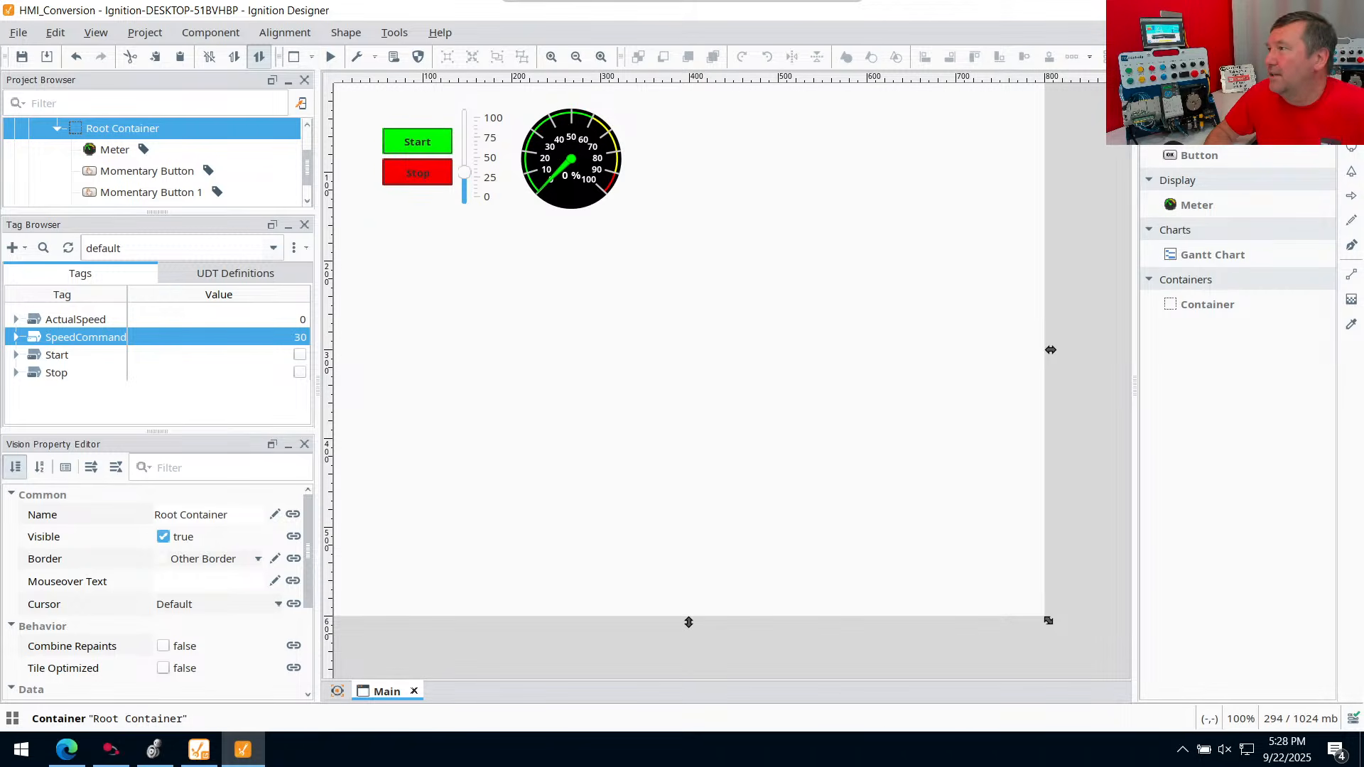
pyautogui.scroll(6, 1207, 497)
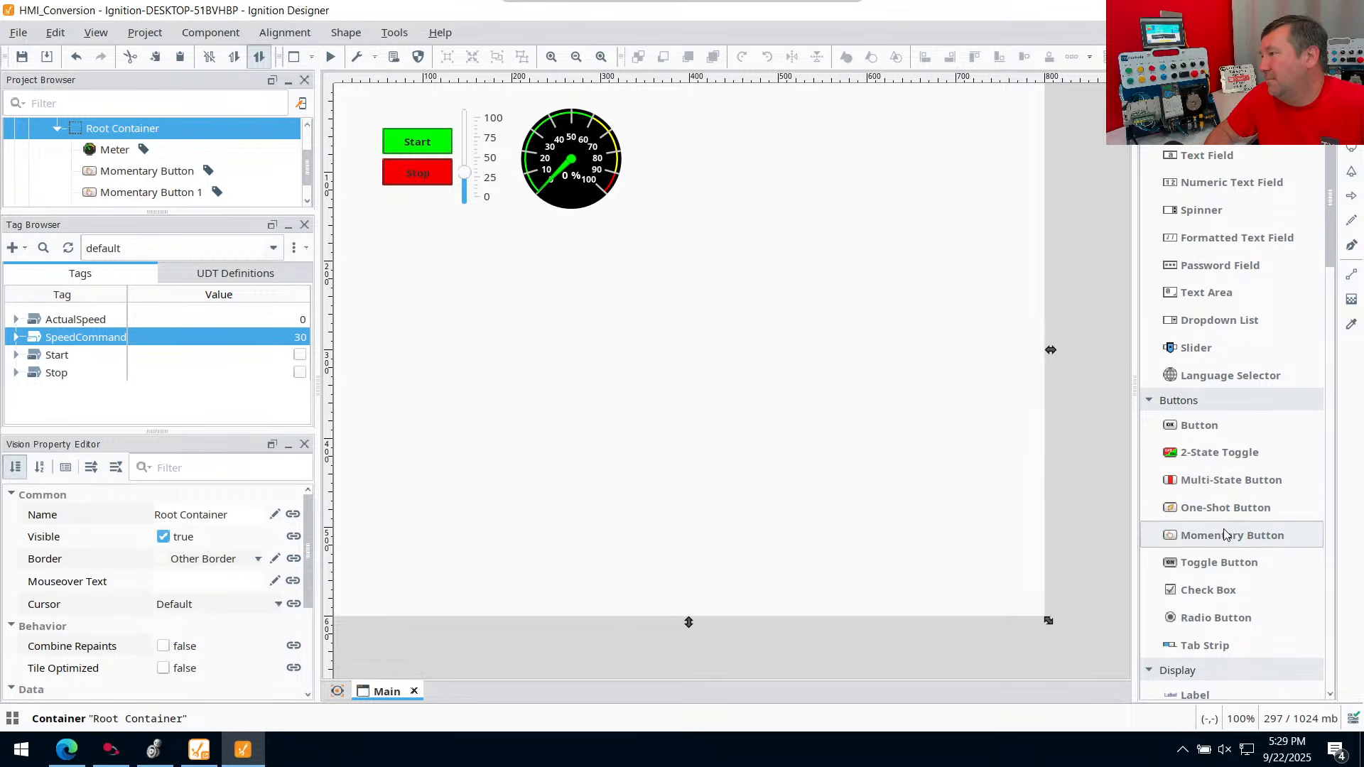
pyautogui.moveTo(1239, 530); pyautogui.dragTo(502, 303)
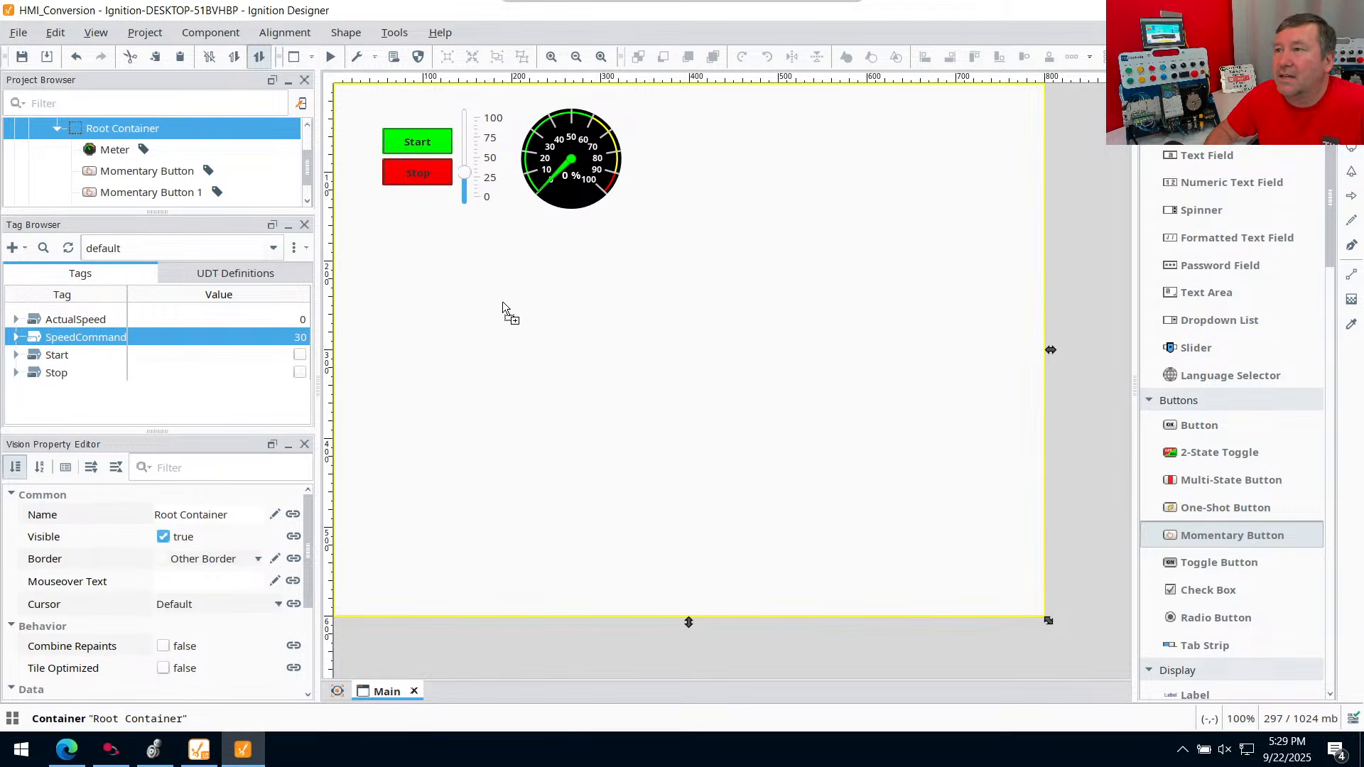
pyautogui.moveTo(421, 284); pyautogui.dragTo(429, 289)
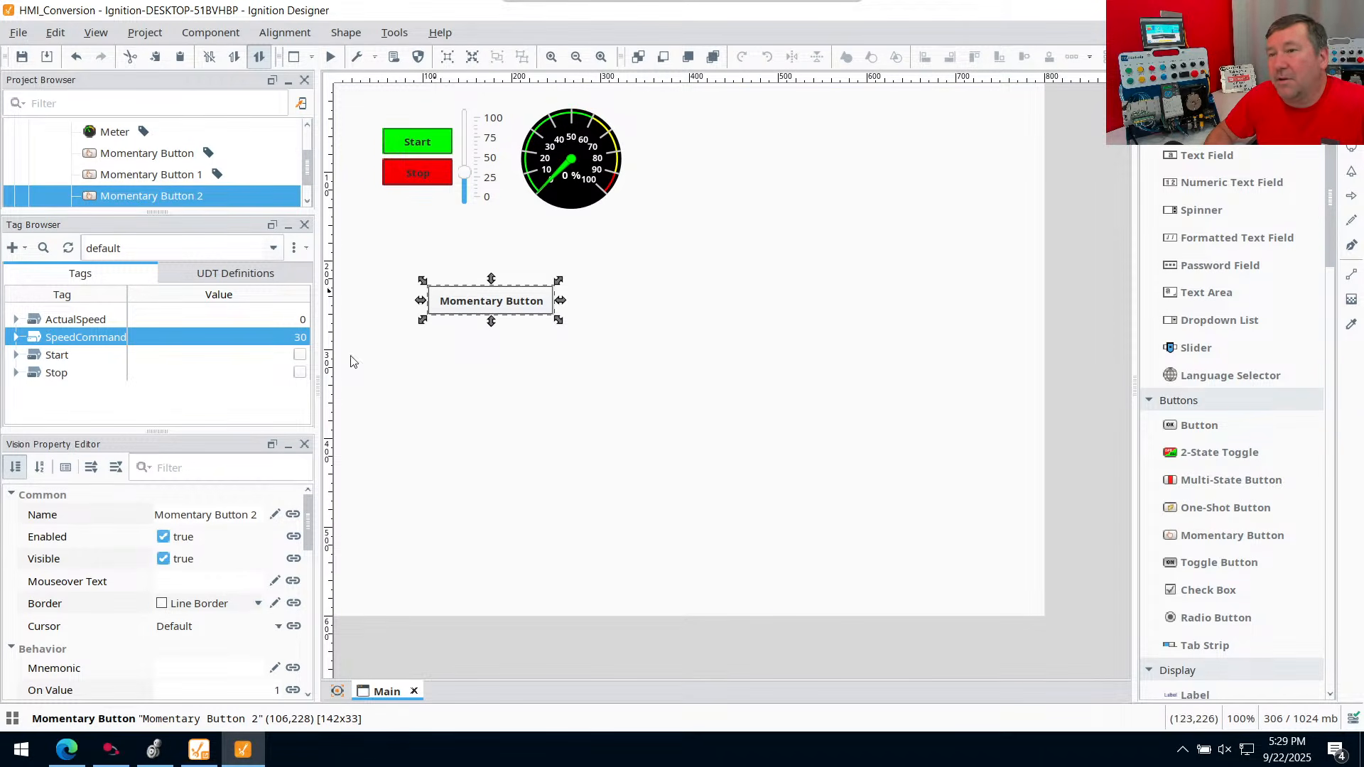
# Start adding tags from connected devices and expand the Ignition OPC UA Server's Micro800 Controller:Global folder to its HMI tags
pyautogui.click(14, 248)
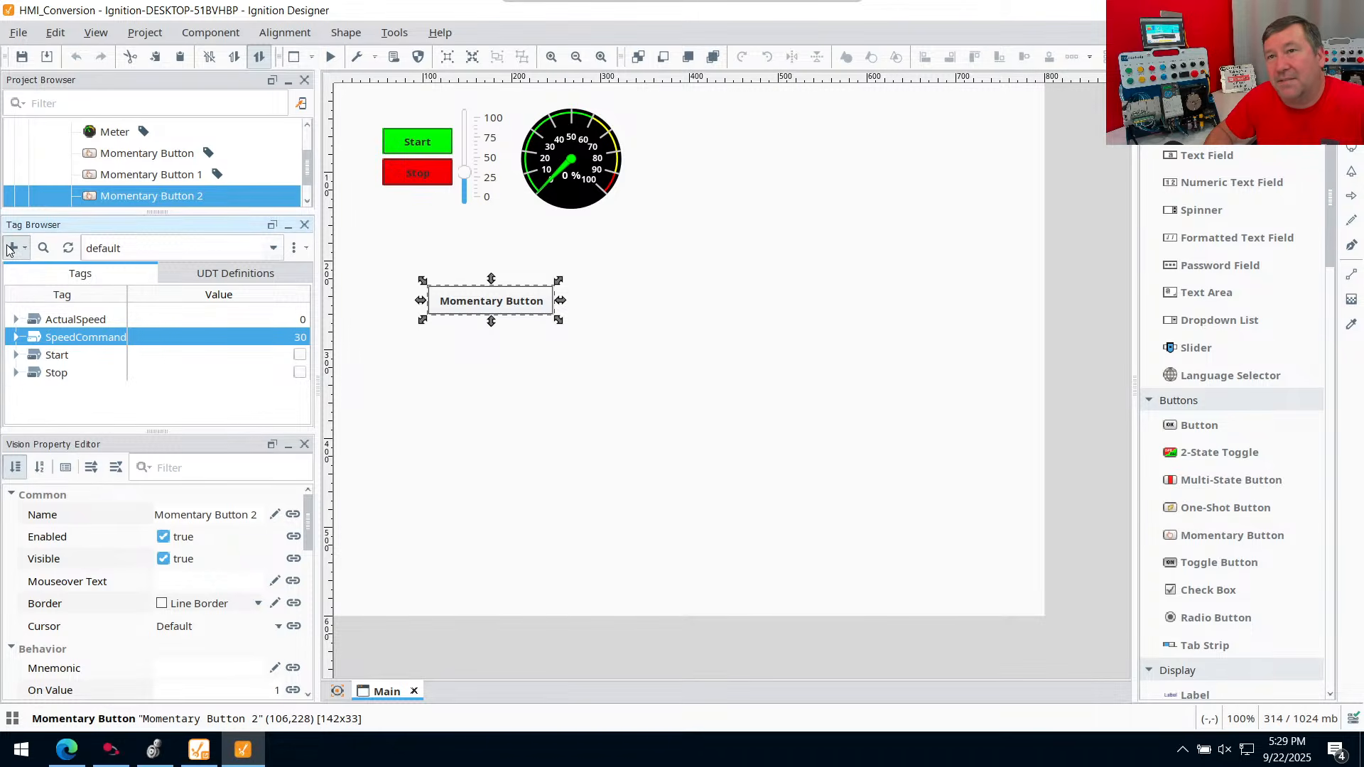
pyautogui.click(81, 275)
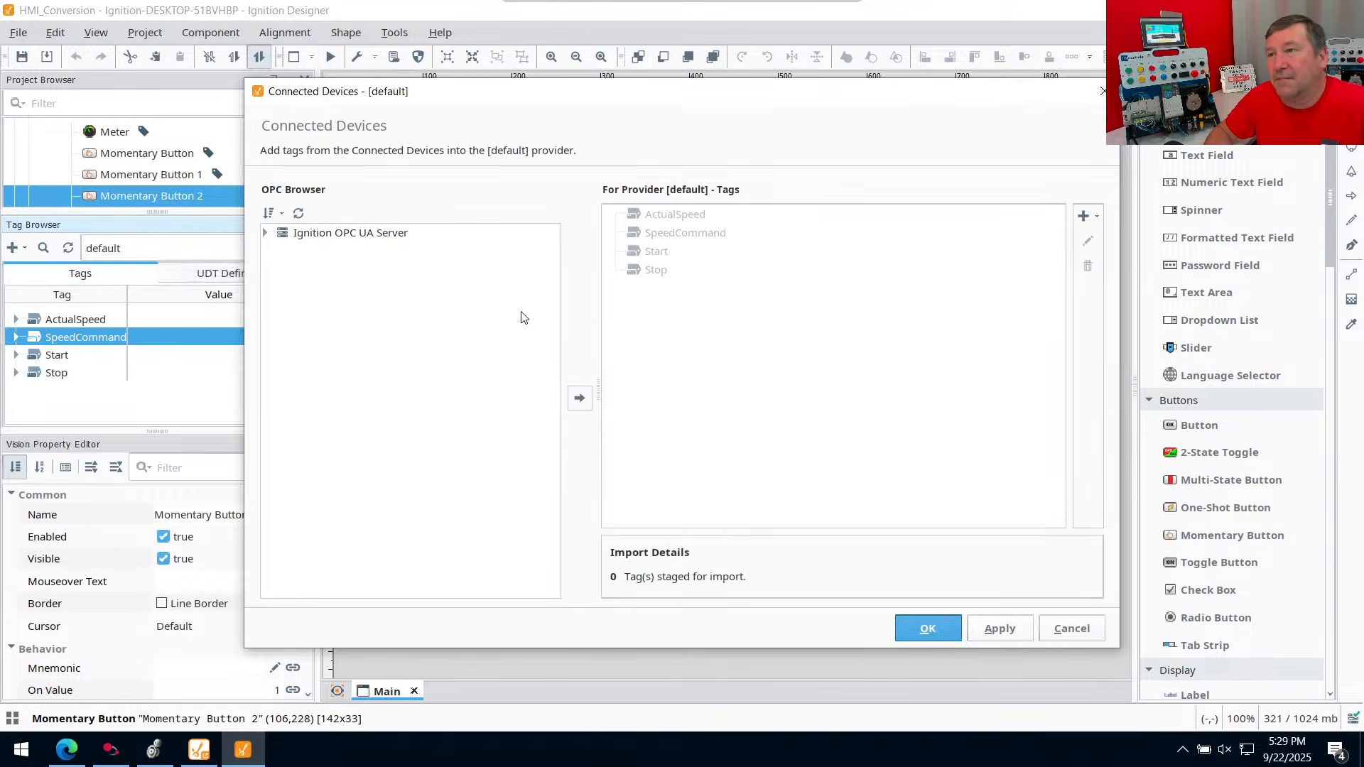
pyautogui.click(265, 233)
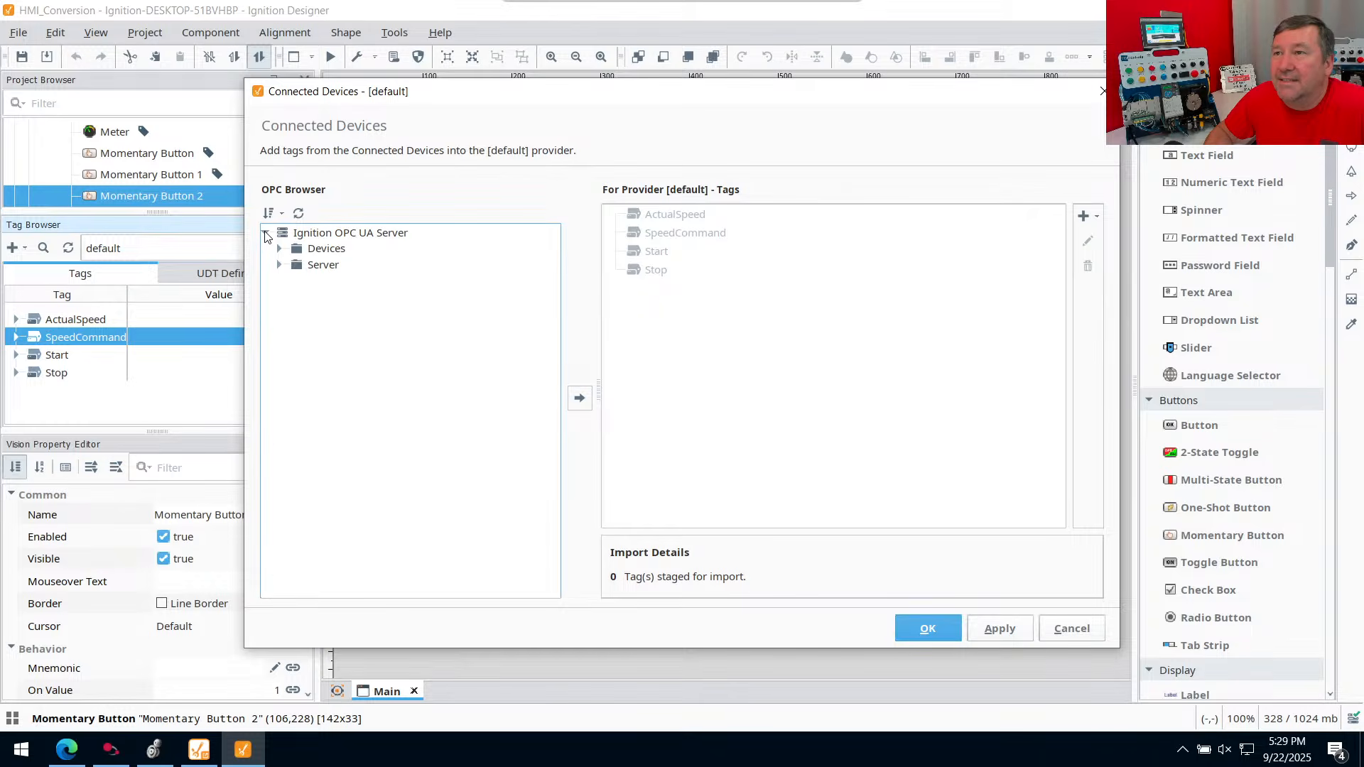
pyautogui.click(280, 249)
pyautogui.click(293, 265)
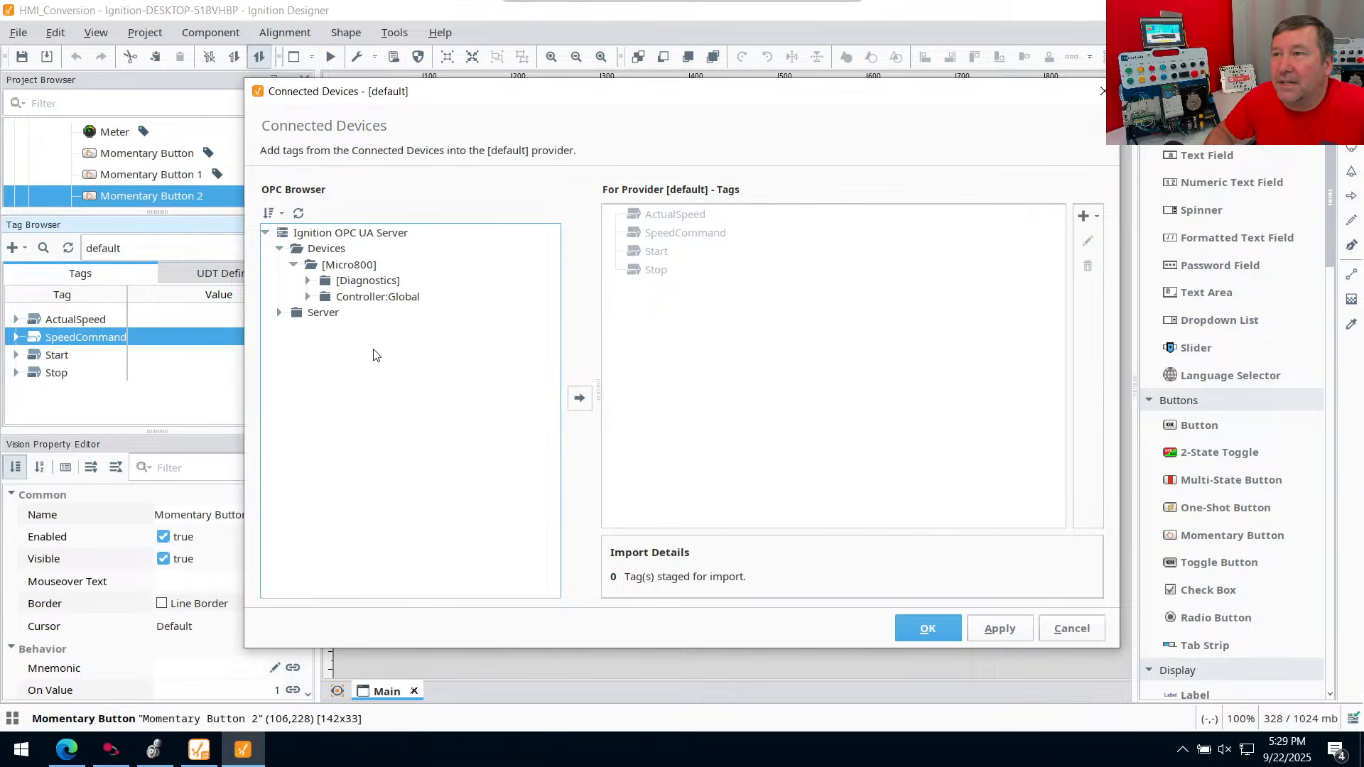
pyautogui.click(308, 299)
pyautogui.scroll(-7, 323, 432)
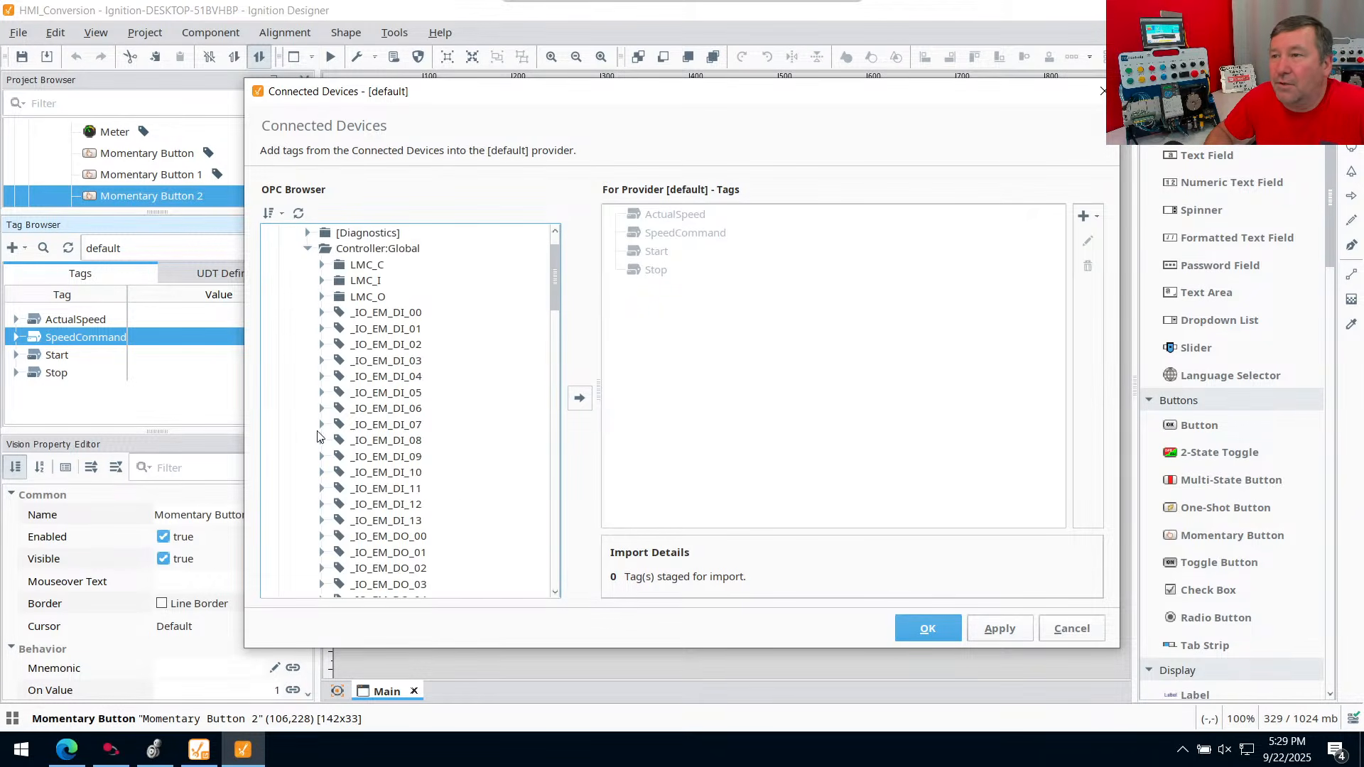
pyautogui.scroll(-7, 326, 434)
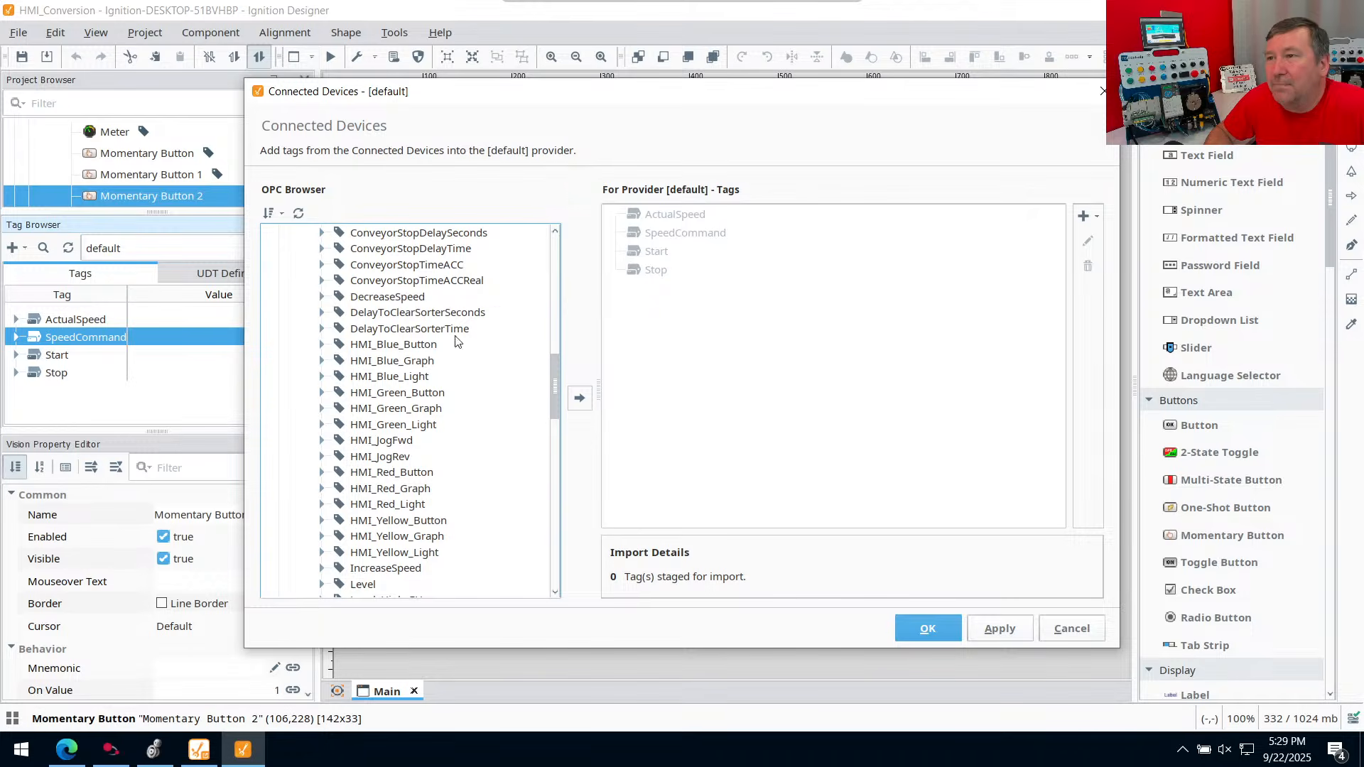
# Stage the HMI_Blue, HMI_Green, HMI_Red and HMI_Yellow Button and Light tags for import into the default provider, leaving out the Graph tags
pyautogui.click(391, 348)
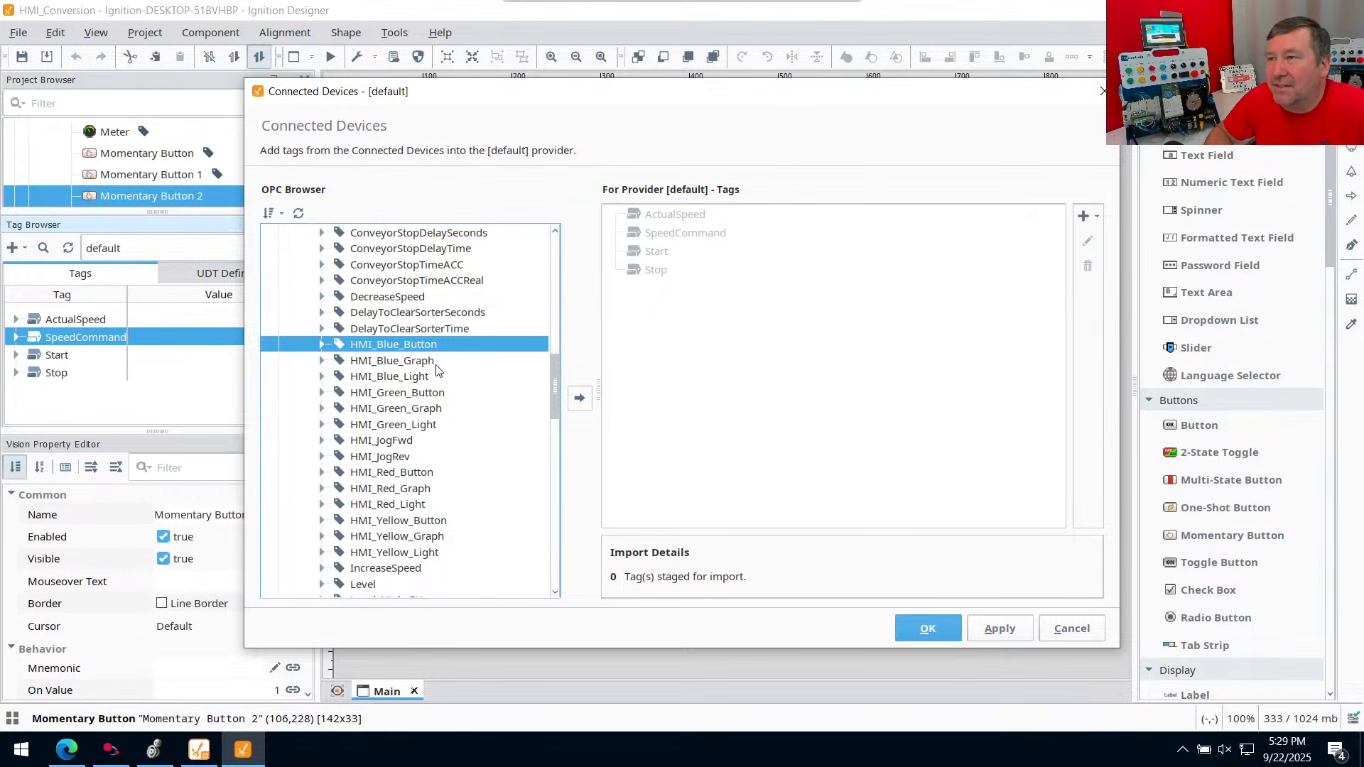
pyautogui.click(420, 363)
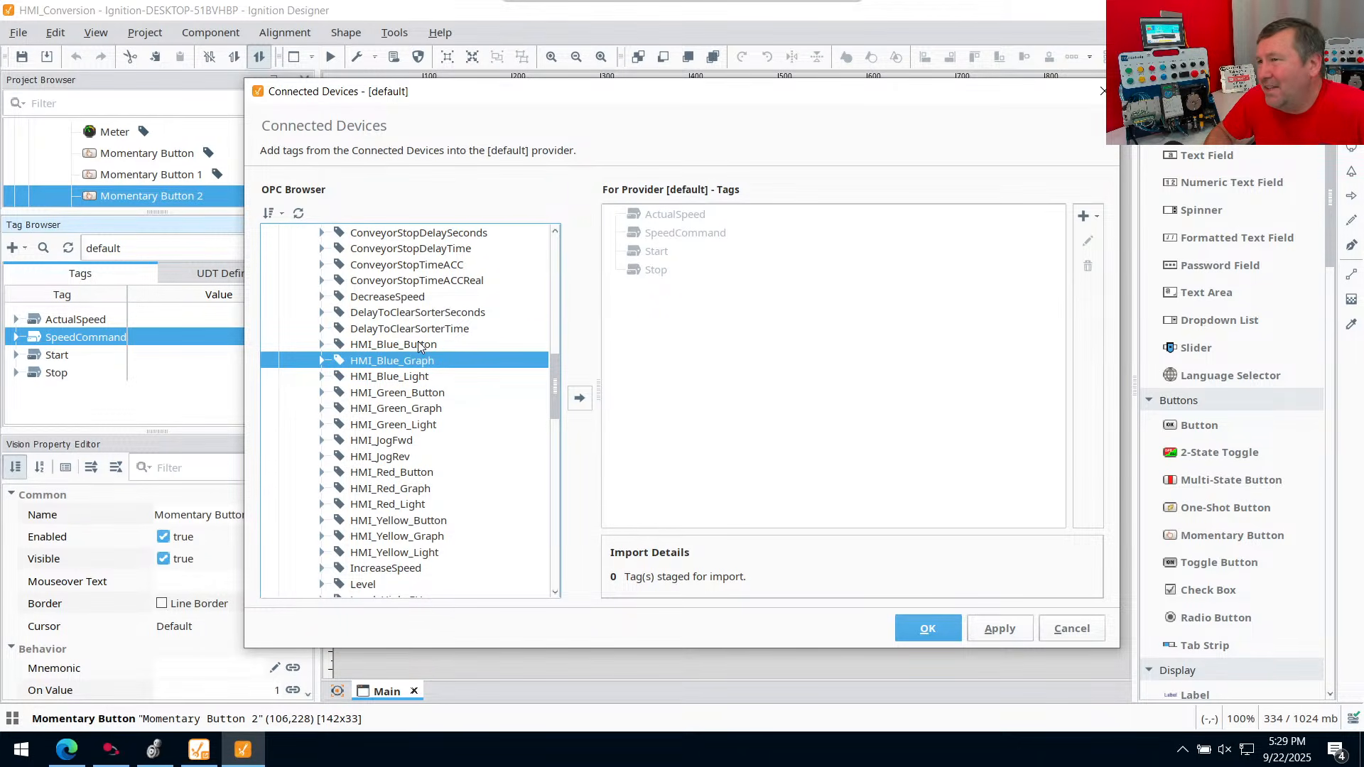
pyautogui.click(434, 347)
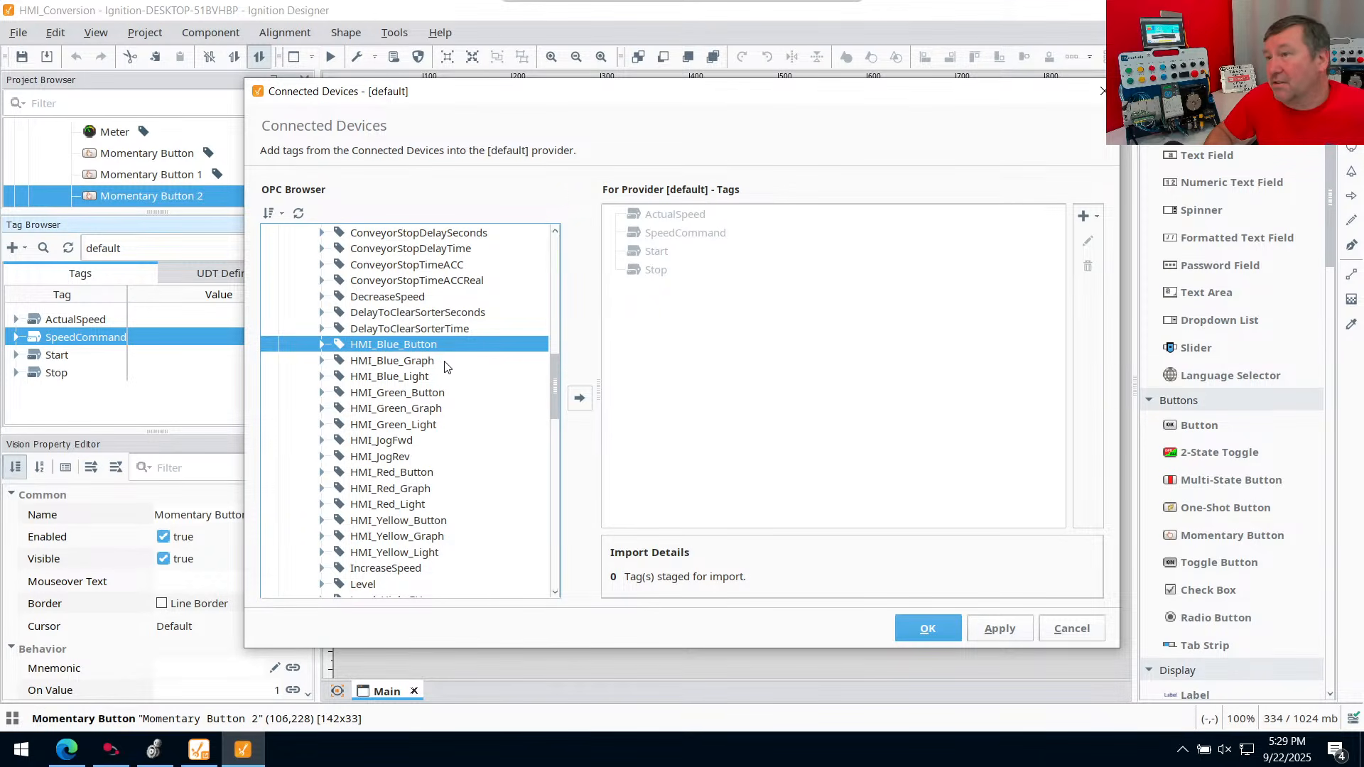
pyautogui.keyDown('ctrl'); pyautogui.click(402, 376); pyautogui.keyUp('ctrl')
pyautogui.keyDown('ctrl'); pyautogui.click(417, 395); pyautogui.keyUp('ctrl')
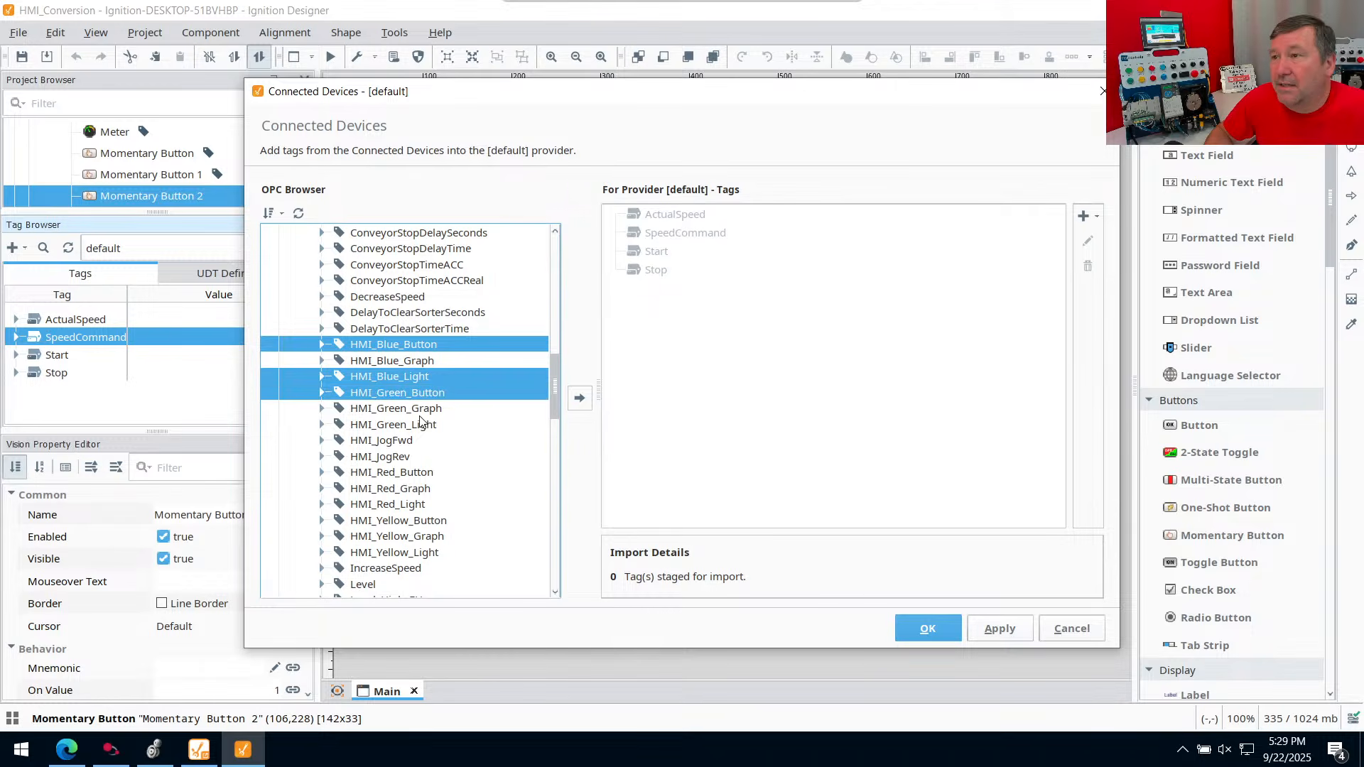
pyautogui.keyDown('ctrl'); pyautogui.click(422, 427); pyautogui.keyUp('ctrl')
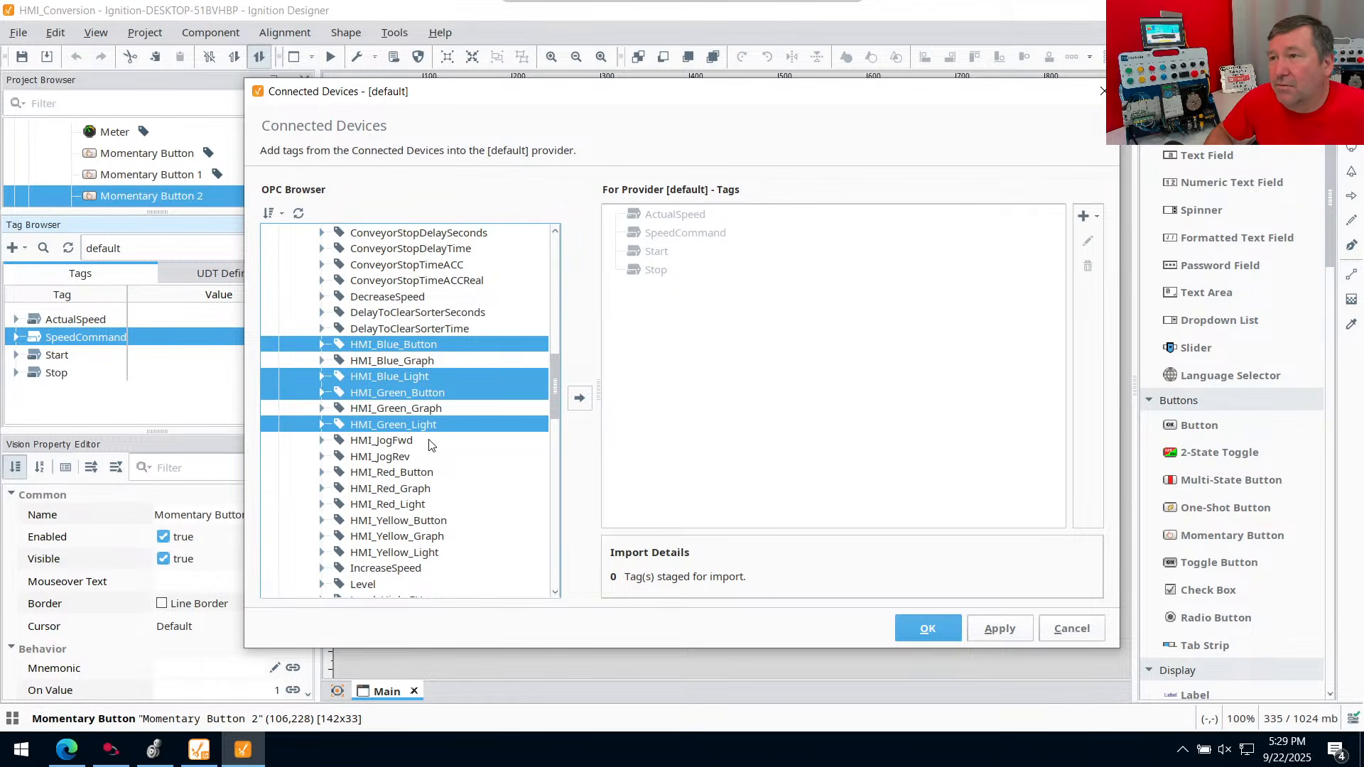
pyautogui.keyDown('ctrl'); pyautogui.click(424, 476); pyautogui.keyUp('ctrl')
pyautogui.keyDown('ctrl'); pyautogui.click(416, 507); pyautogui.keyUp('ctrl')
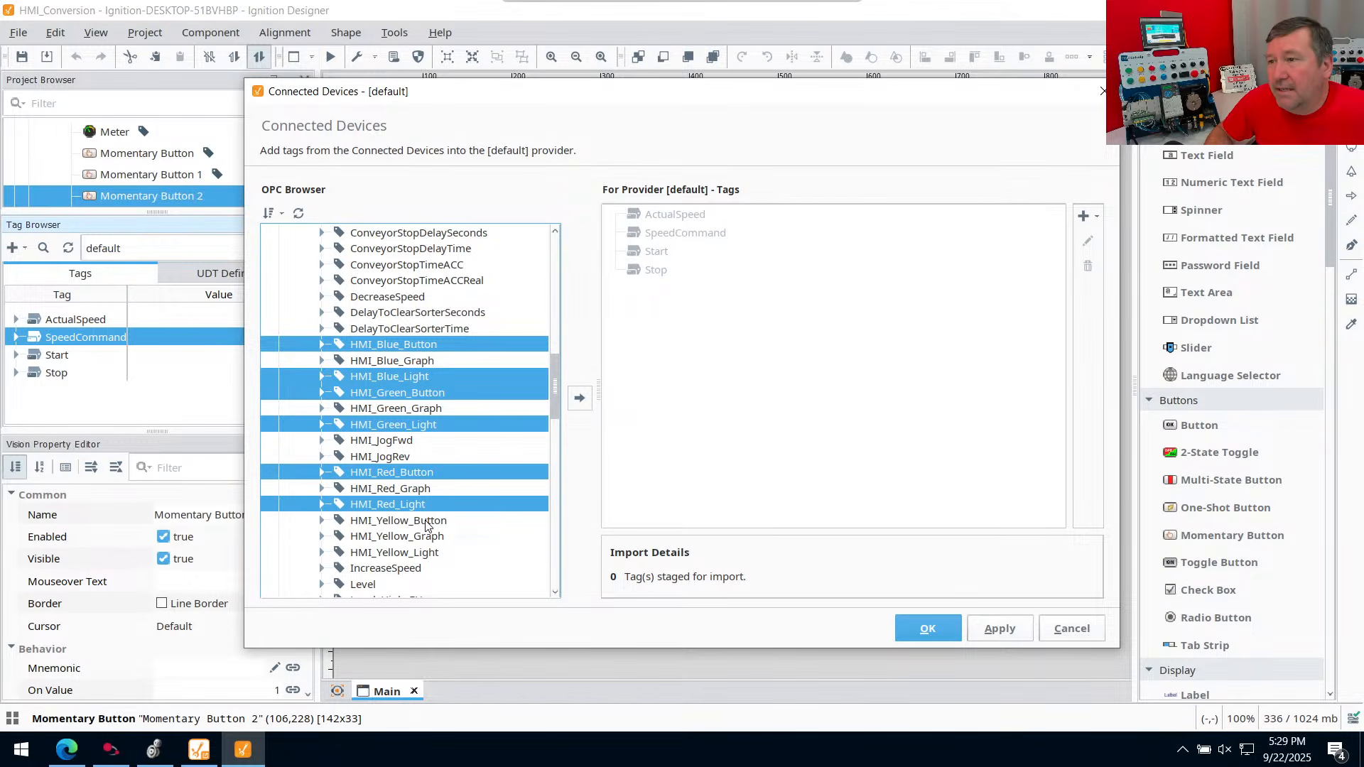
pyautogui.keyDown('ctrl'); pyautogui.click(426, 524); pyautogui.keyUp('ctrl')
pyautogui.keyDown('ctrl'); pyautogui.click(412, 559); pyautogui.keyUp('ctrl')
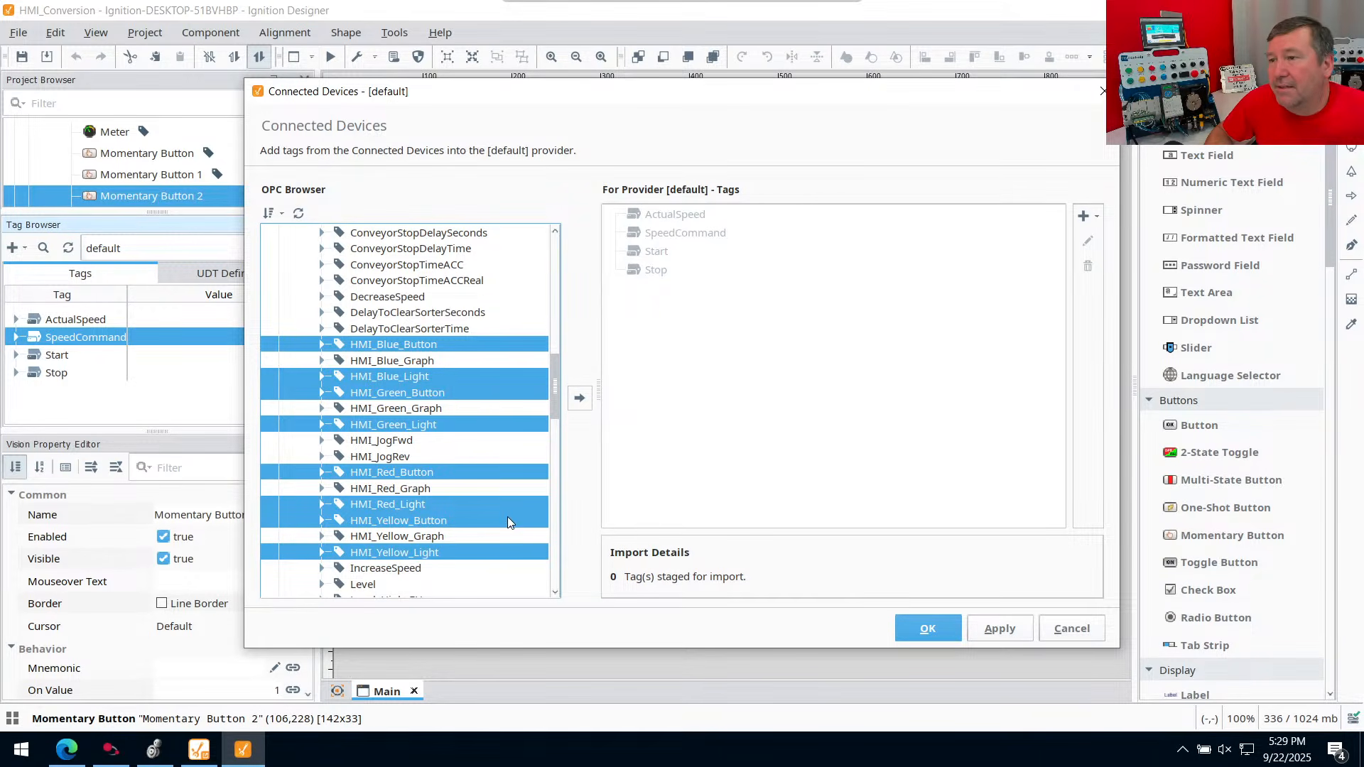
pyautogui.click(579, 398)
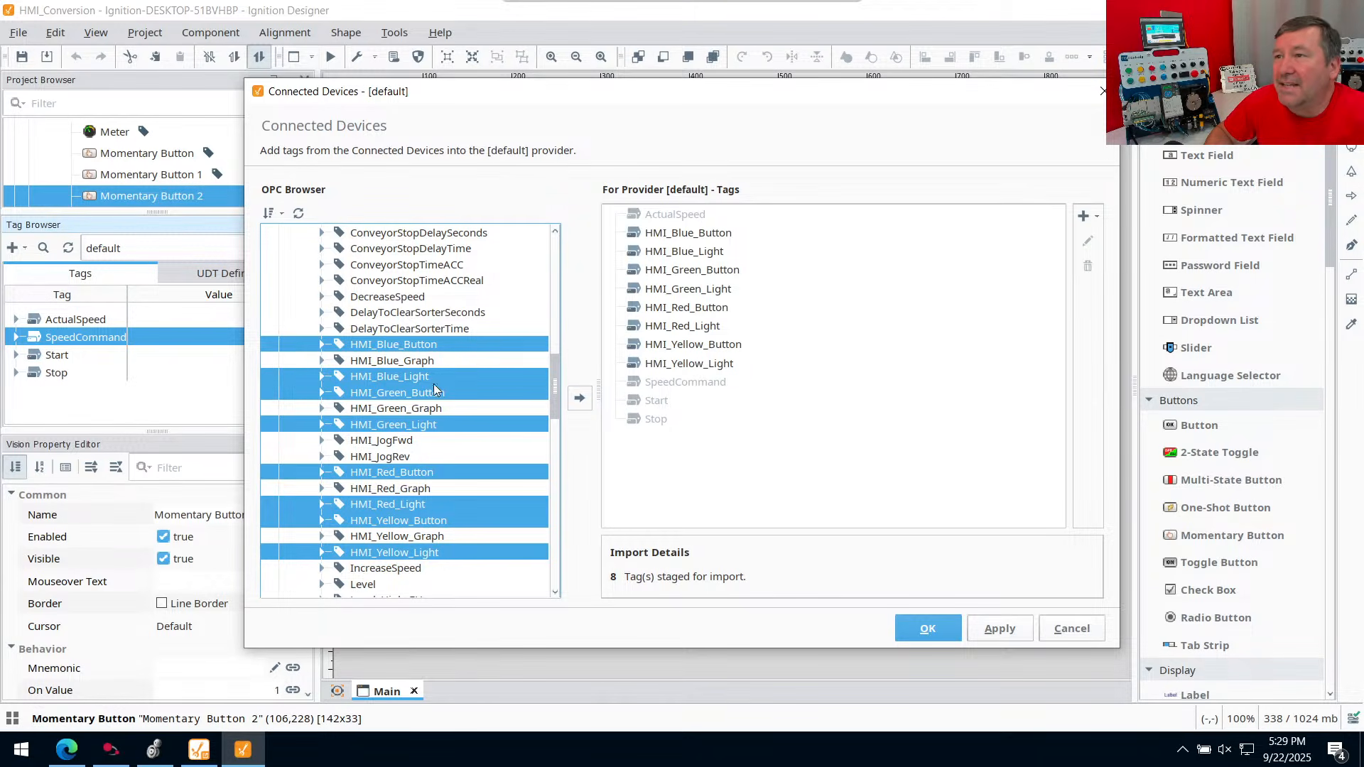
# Stage the MotorAmps and MotorVoltage controller tags for import into the default tag provider
pyautogui.scroll(-3, 454, 368)
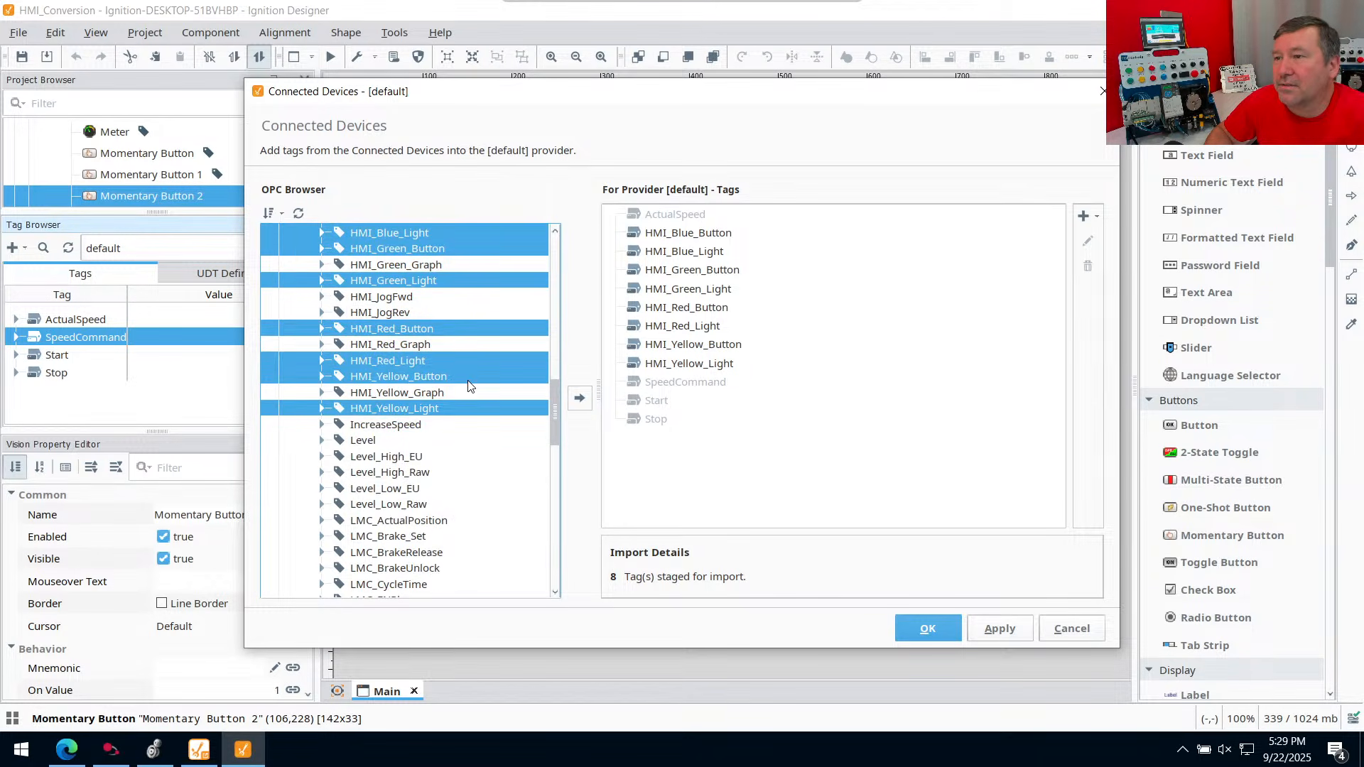
pyautogui.scroll(-18, 468, 386)
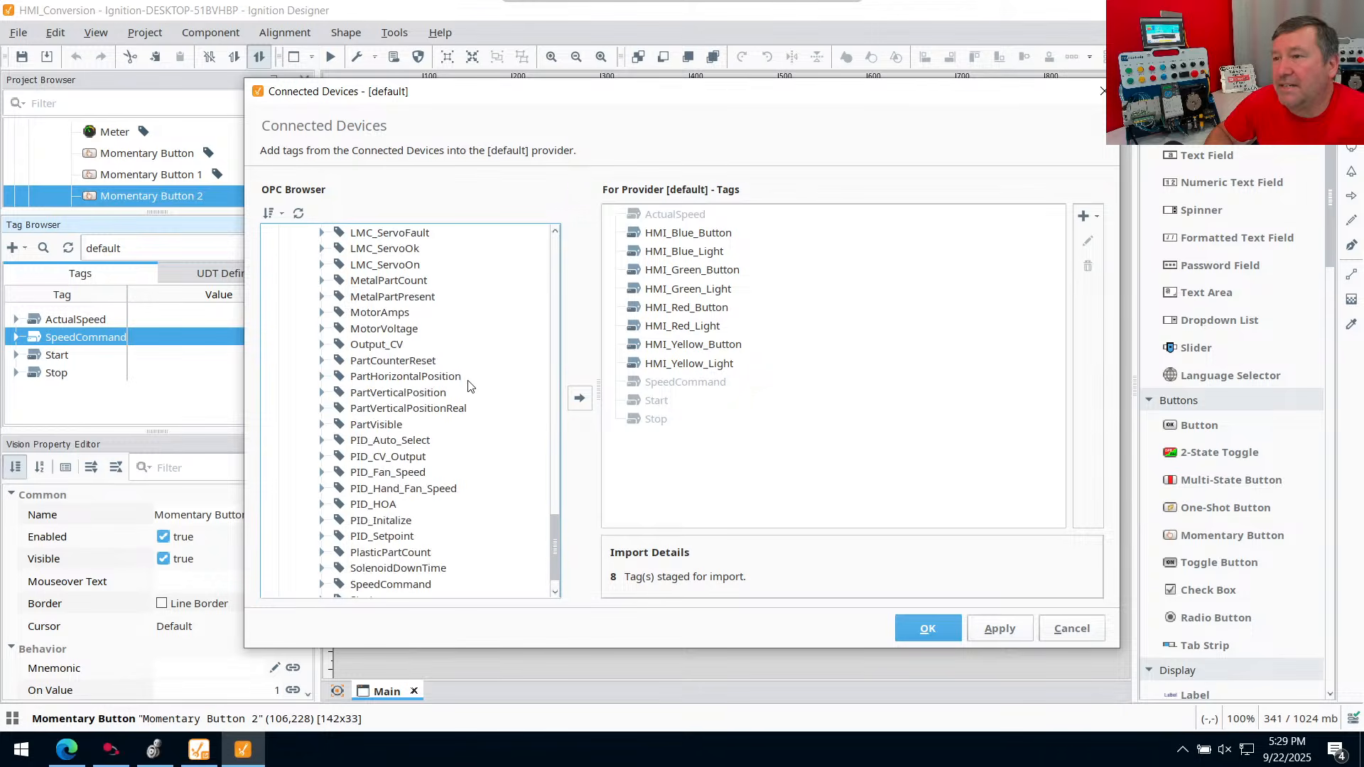
pyautogui.scroll(-1, 326, 421)
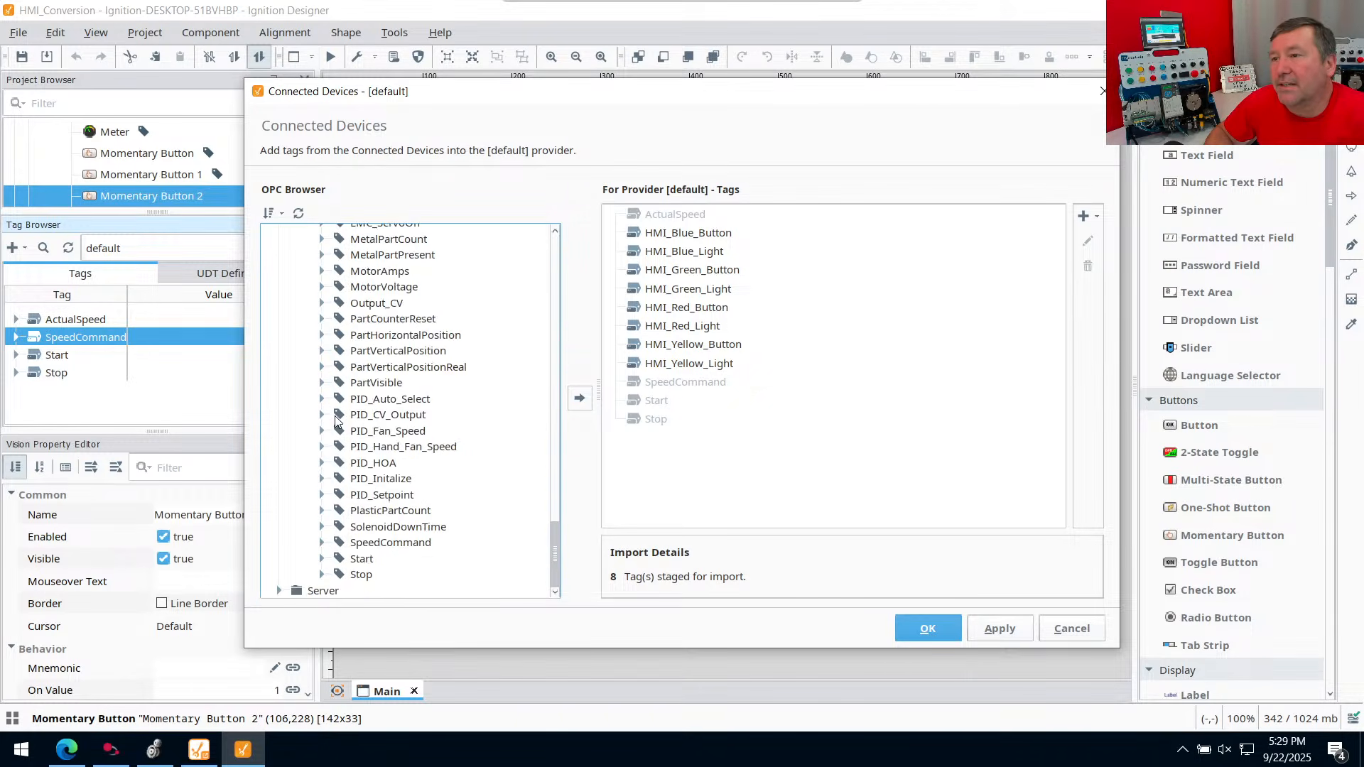
pyautogui.scroll(7, 341, 421)
pyautogui.scroll(-3, 341, 421)
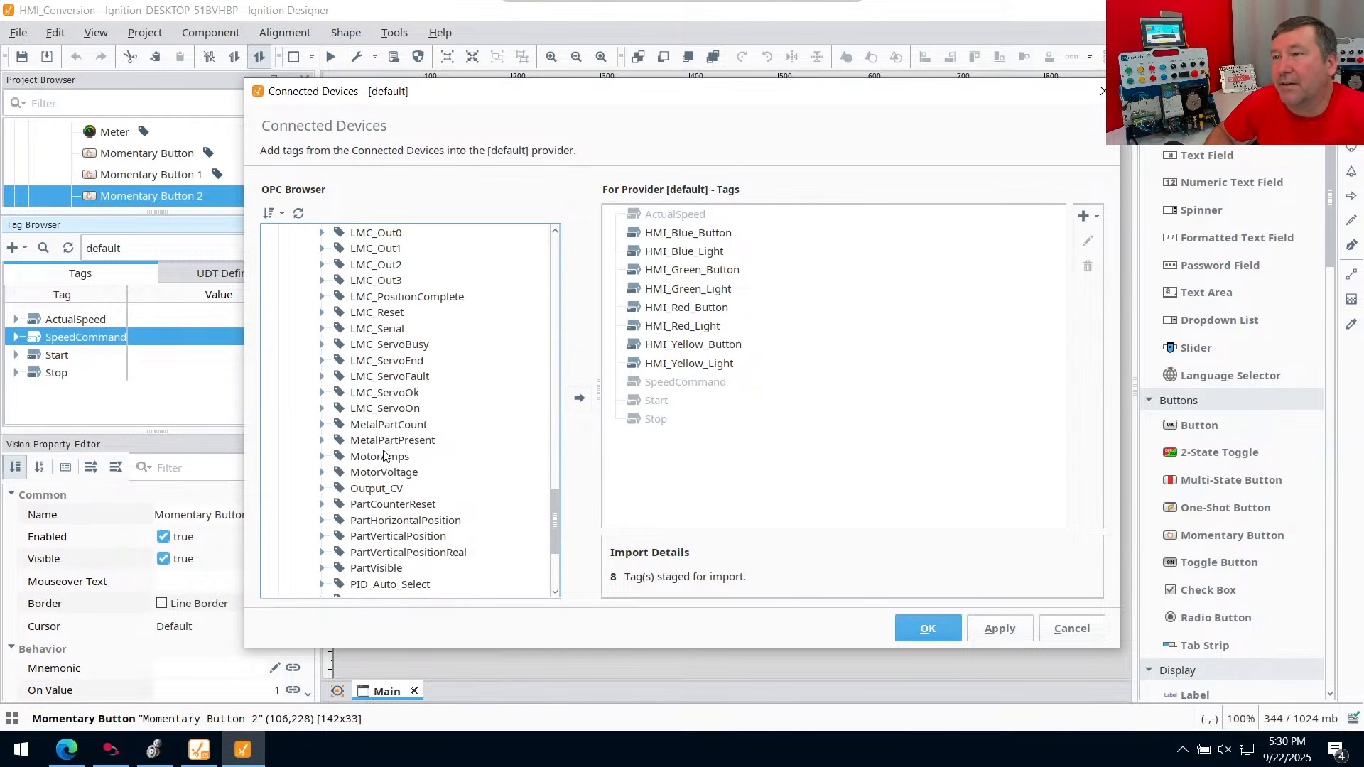
pyautogui.click(378, 474)
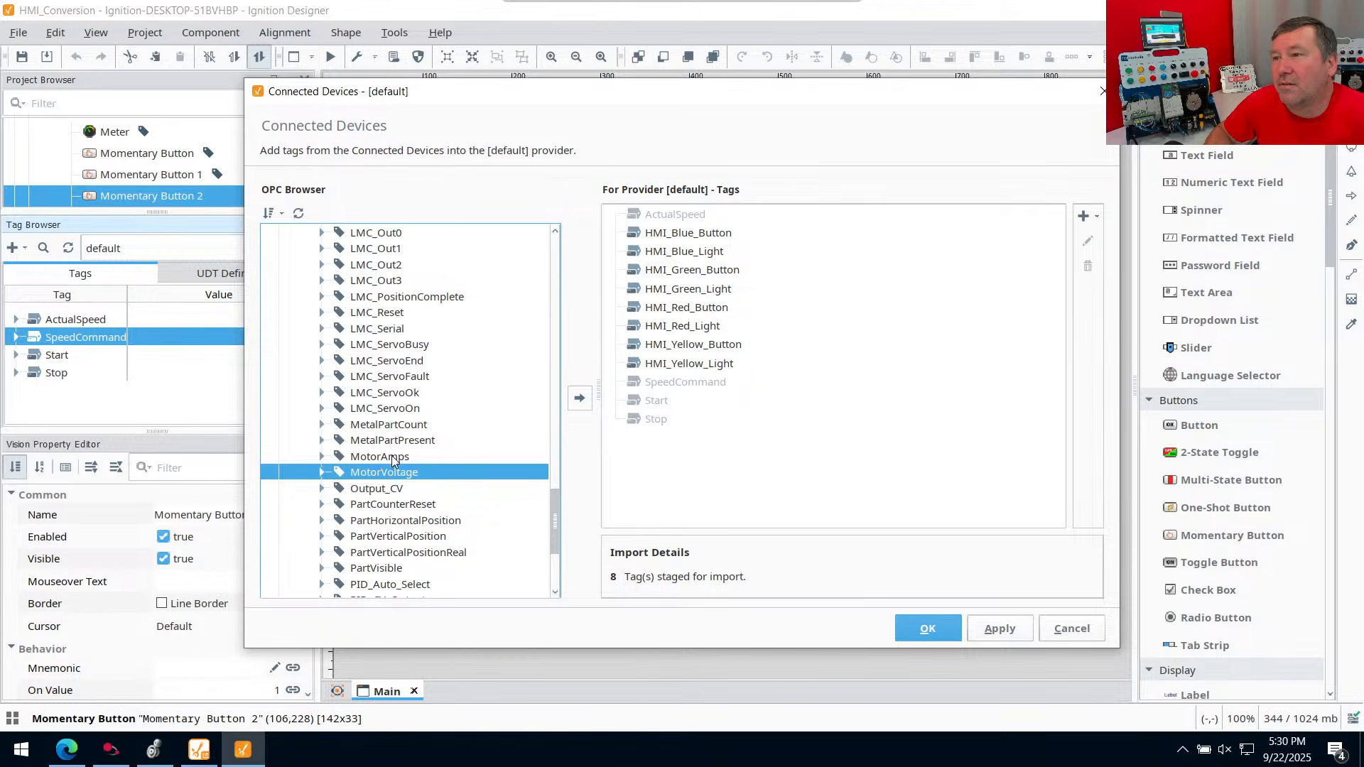
pyautogui.click(382, 459)
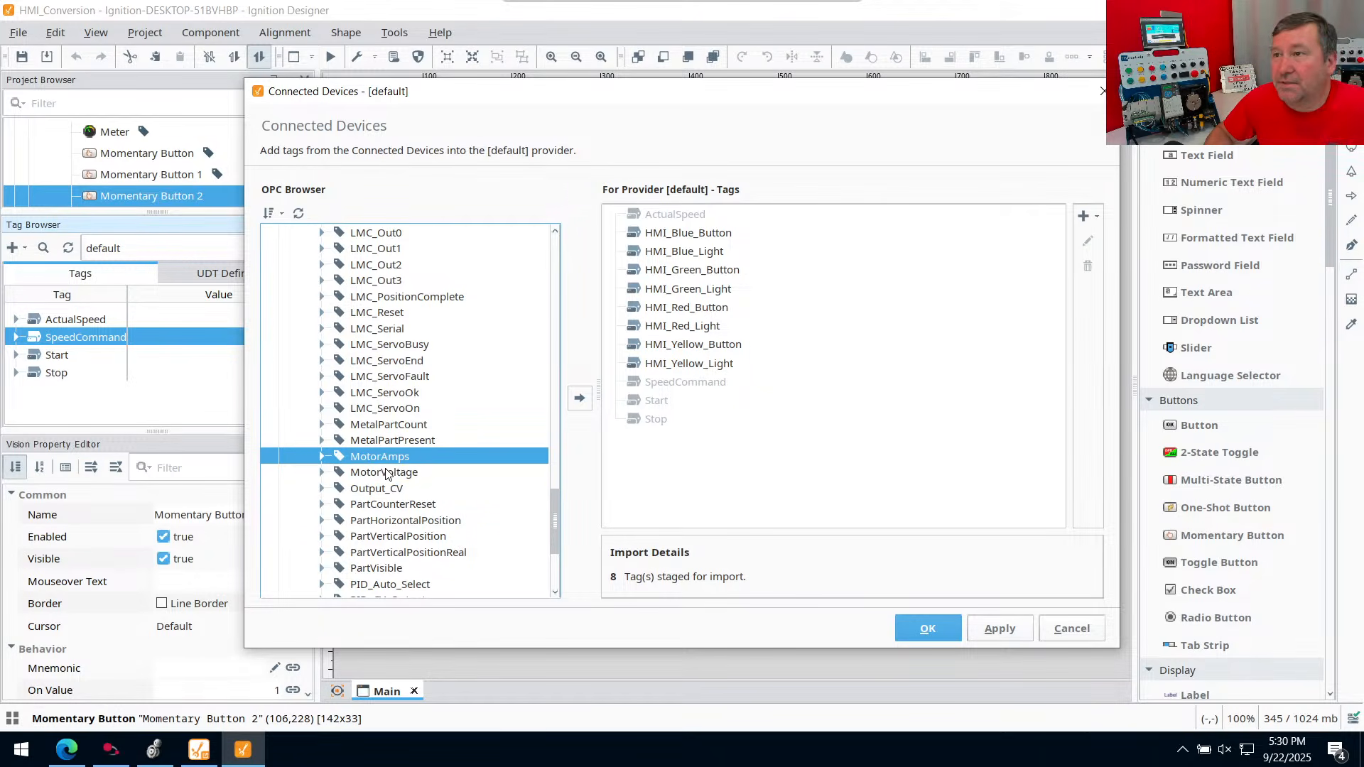
pyautogui.keyDown('shift'); pyautogui.click(385, 473); pyautogui.keyUp('shift')
pyautogui.click(577, 397)
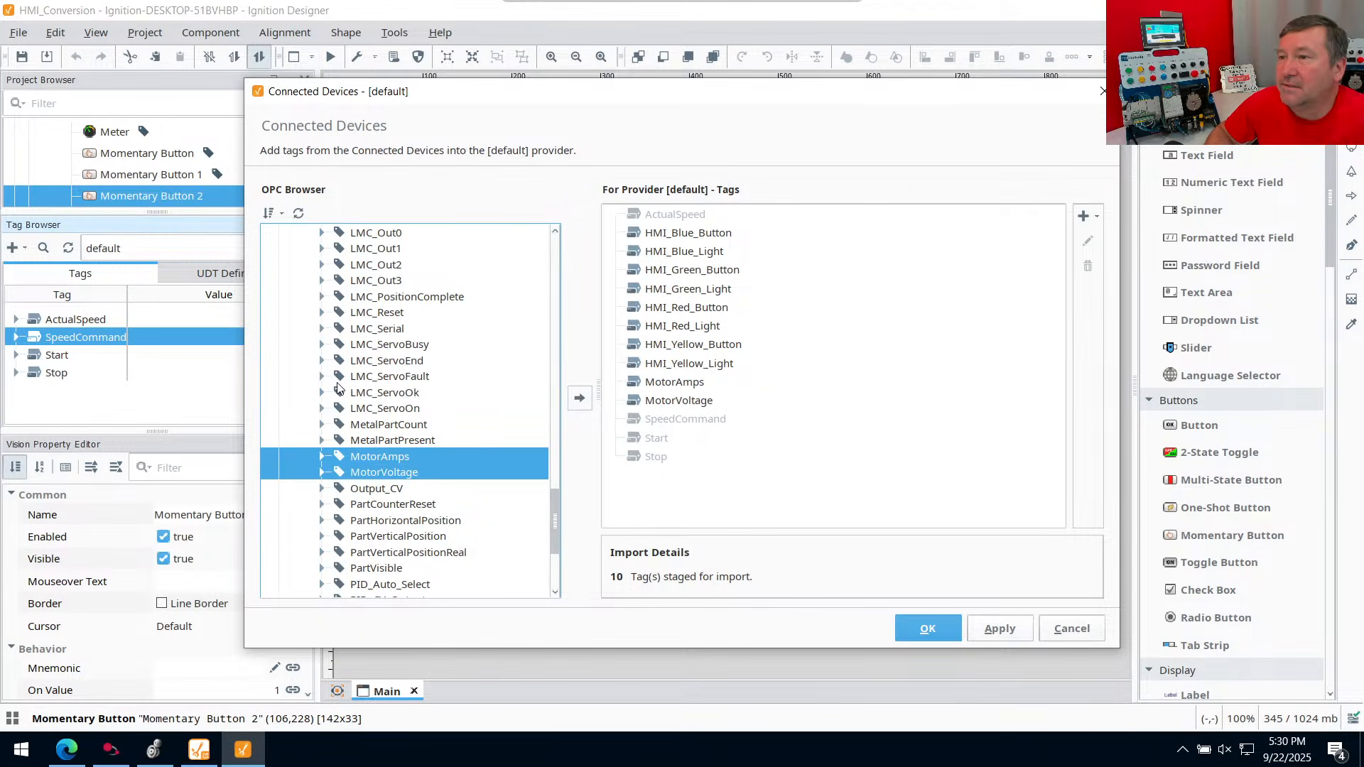
# Stage the BusVoltage tag as well and import all the staged tags into the default provider
pyautogui.scroll(12, 348, 387)
pyautogui.scroll(10, 355, 387)
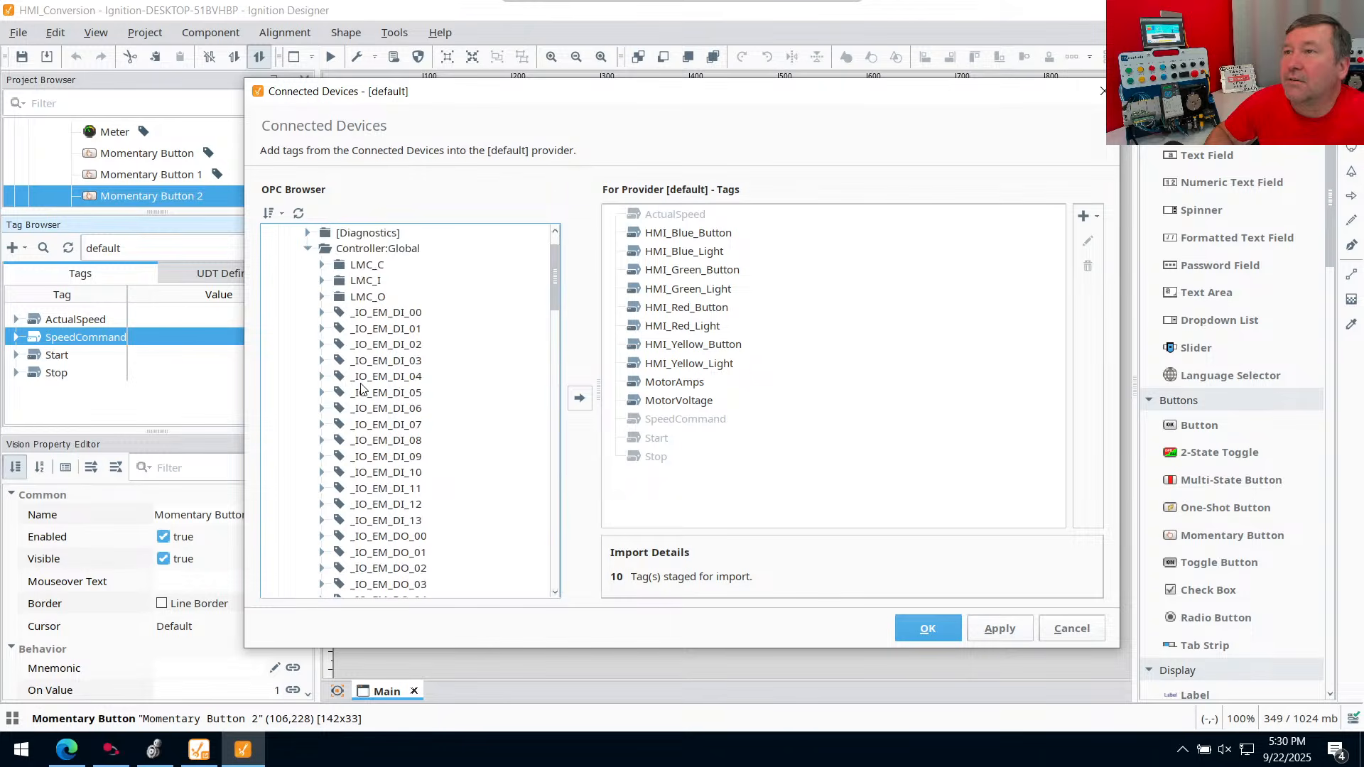
pyautogui.scroll(-4, 360, 388)
pyautogui.scroll(-3, 360, 389)
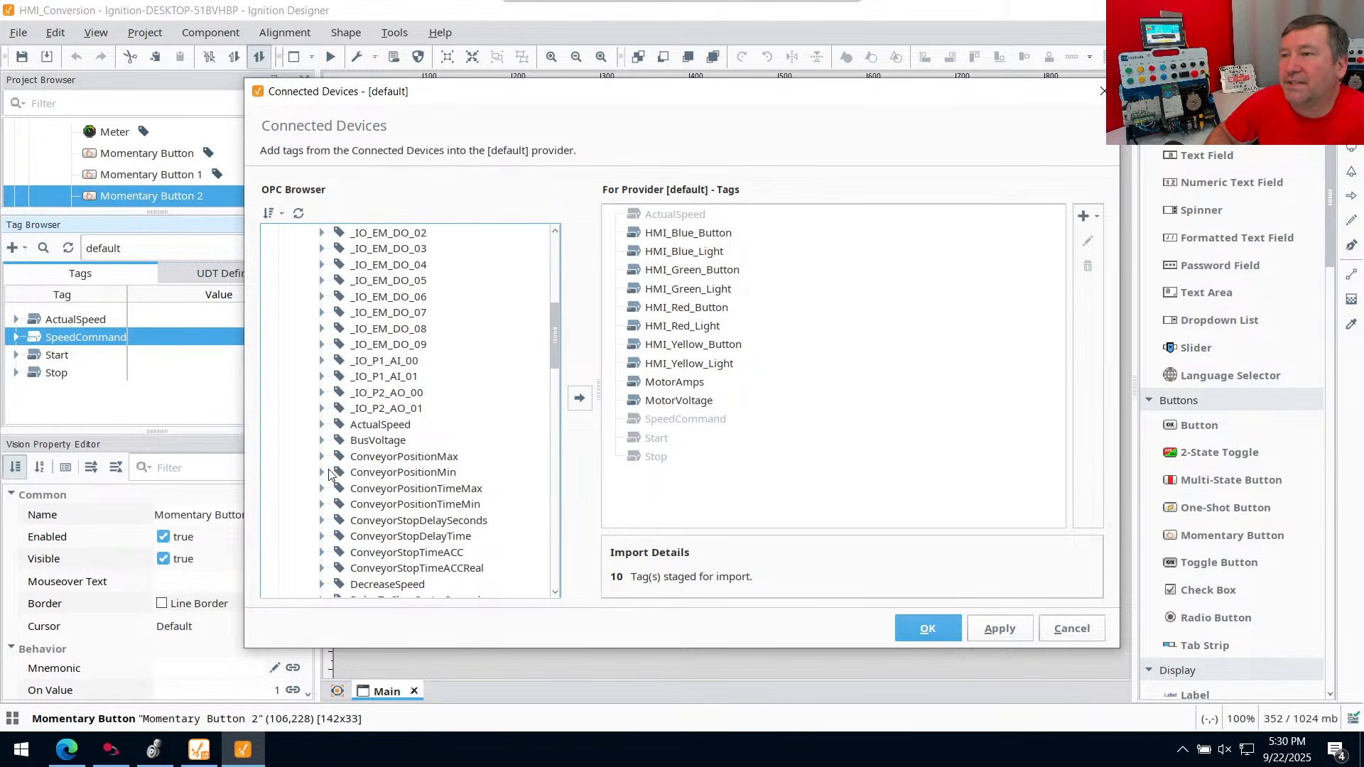
pyautogui.click(372, 444)
pyautogui.click(581, 399)
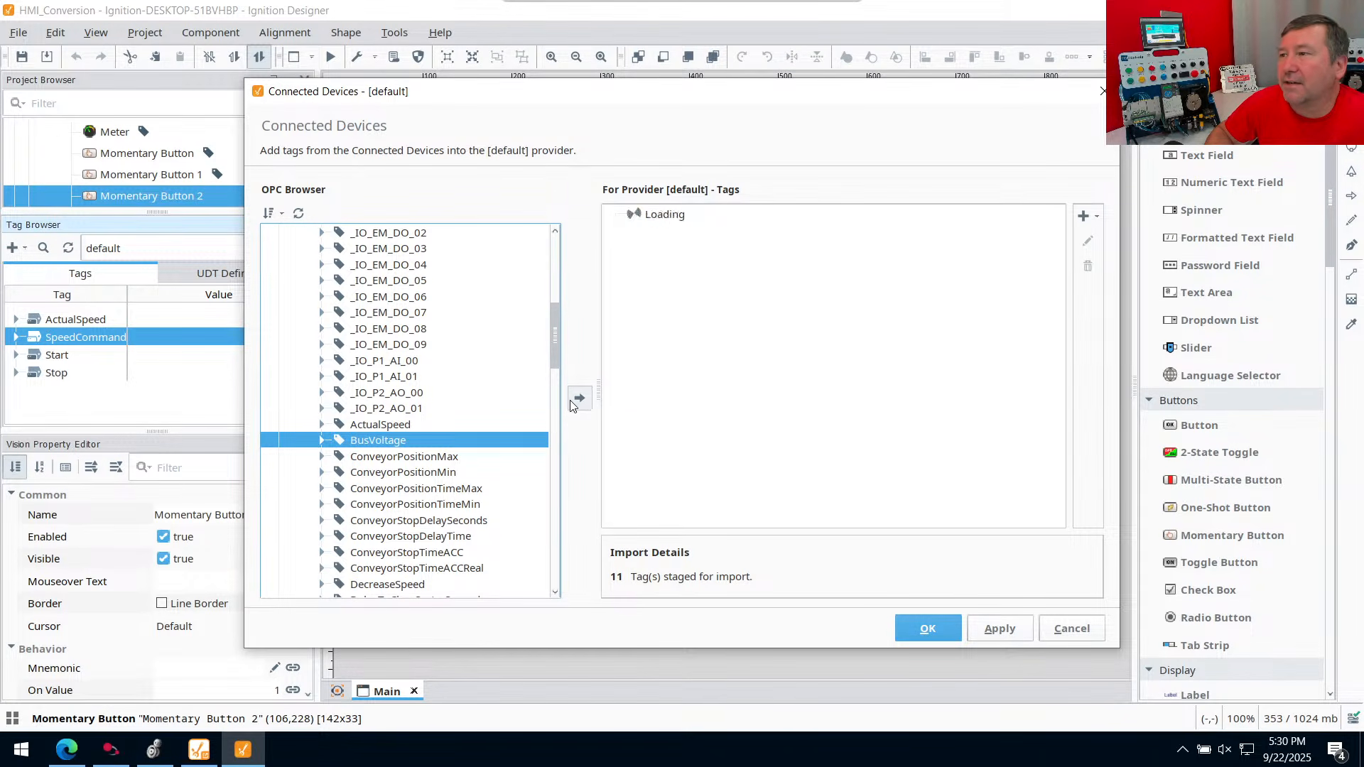
pyautogui.click(913, 624)
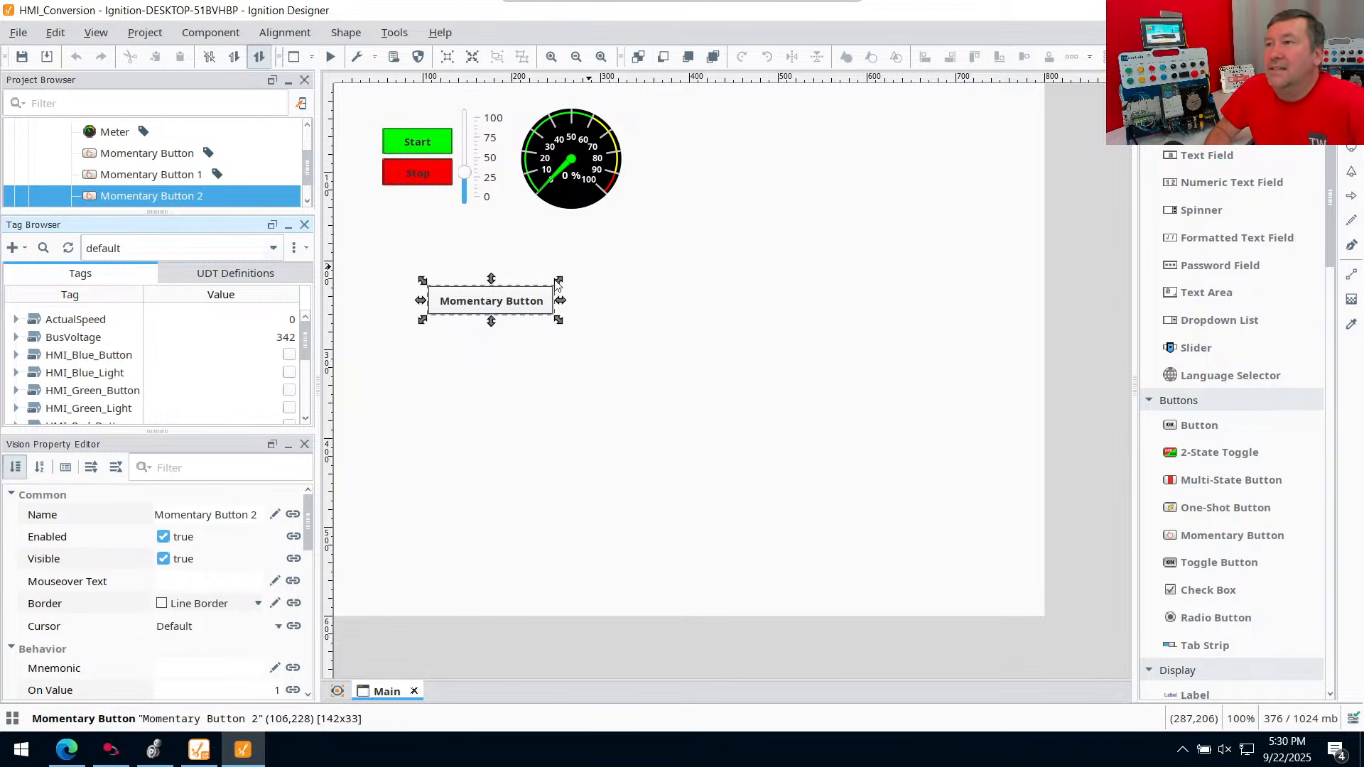
# Find the new momentary button's text property by filtering for "text" and set it to "Green Button"
pyautogui.click(172, 522)
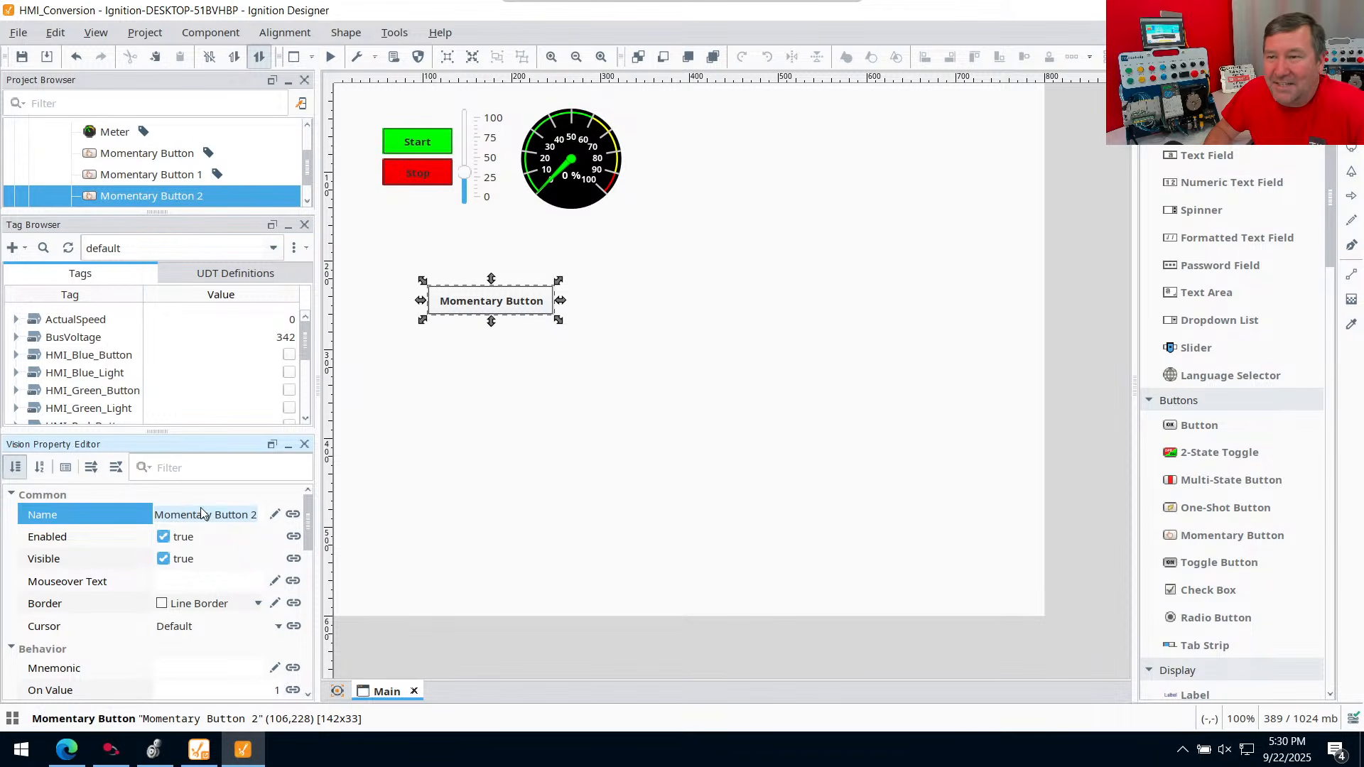
pyautogui.click(225, 468)
pyautogui.write('t')
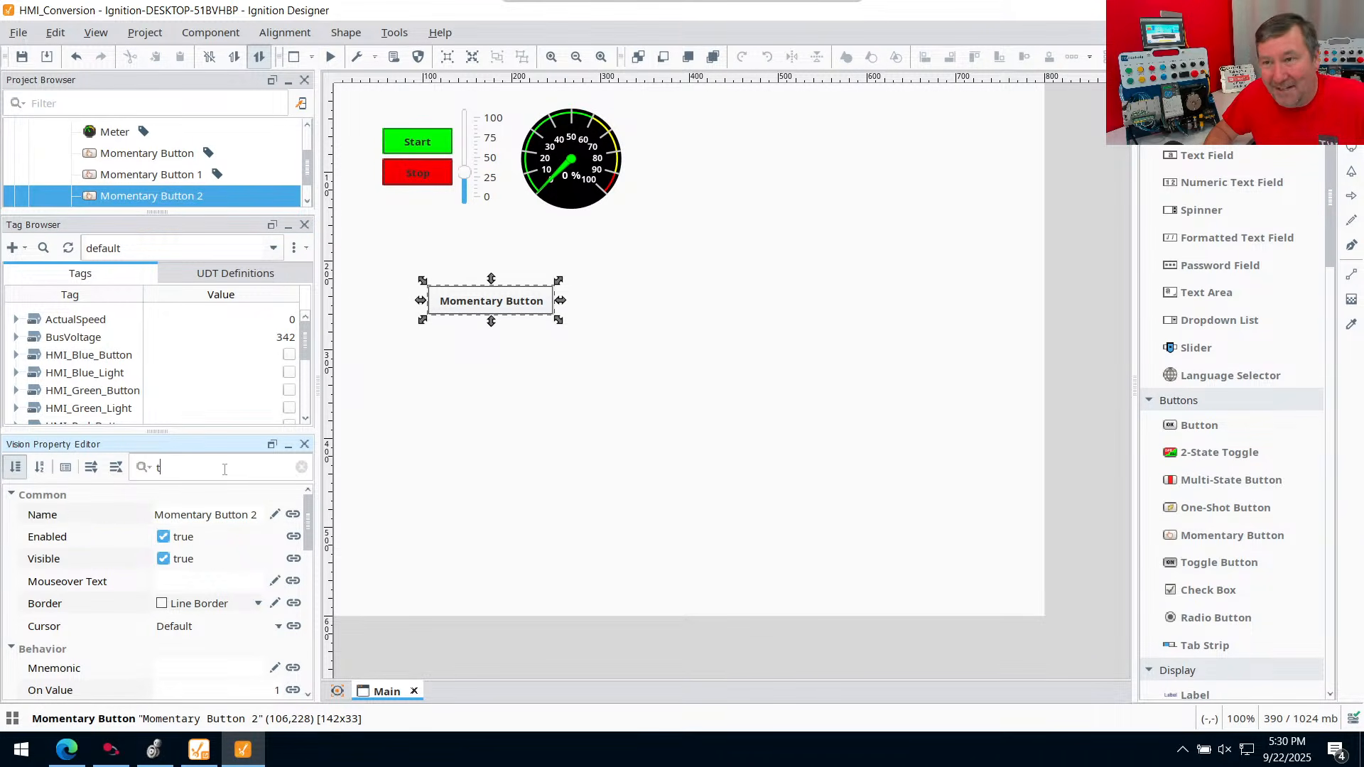
pyautogui.write('ex')
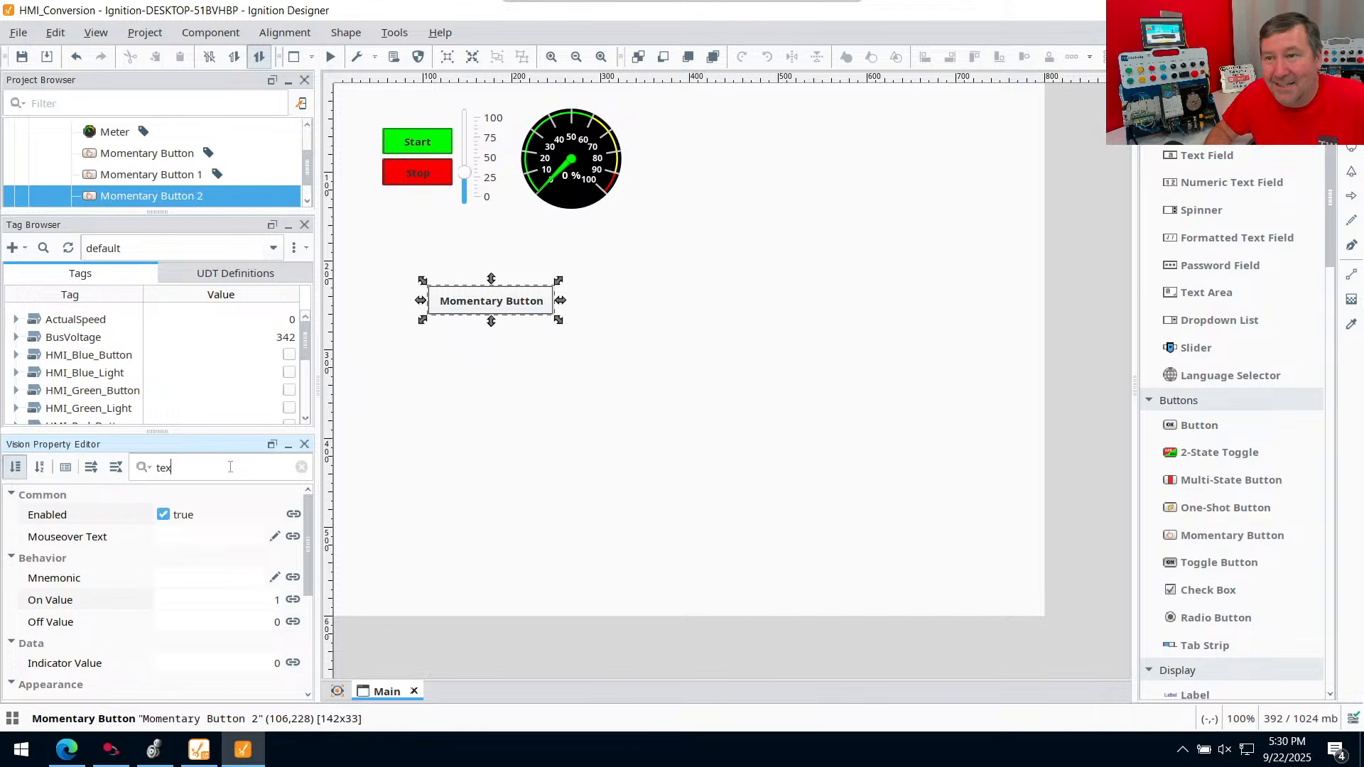
pyautogui.write('t')
pyautogui.scroll(-1, 161, 602)
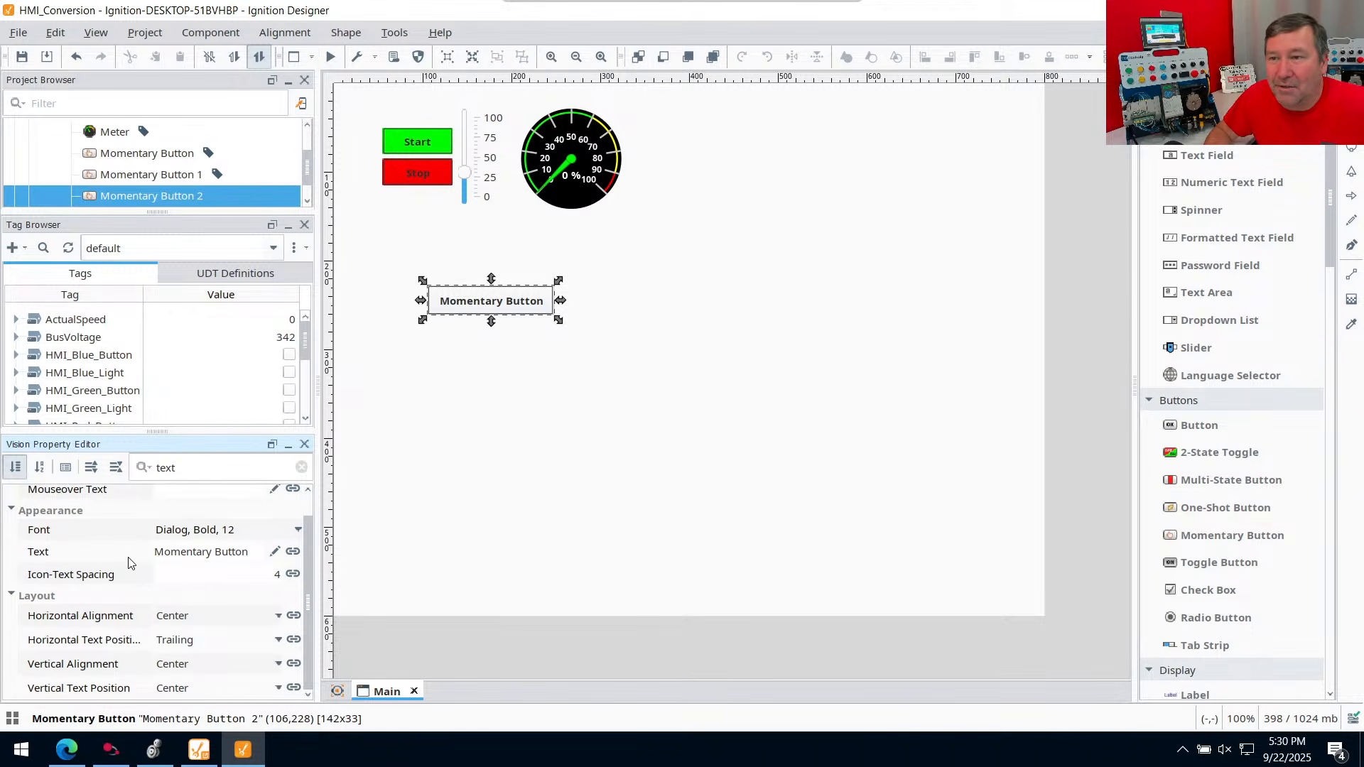
pyautogui.click(233, 557)
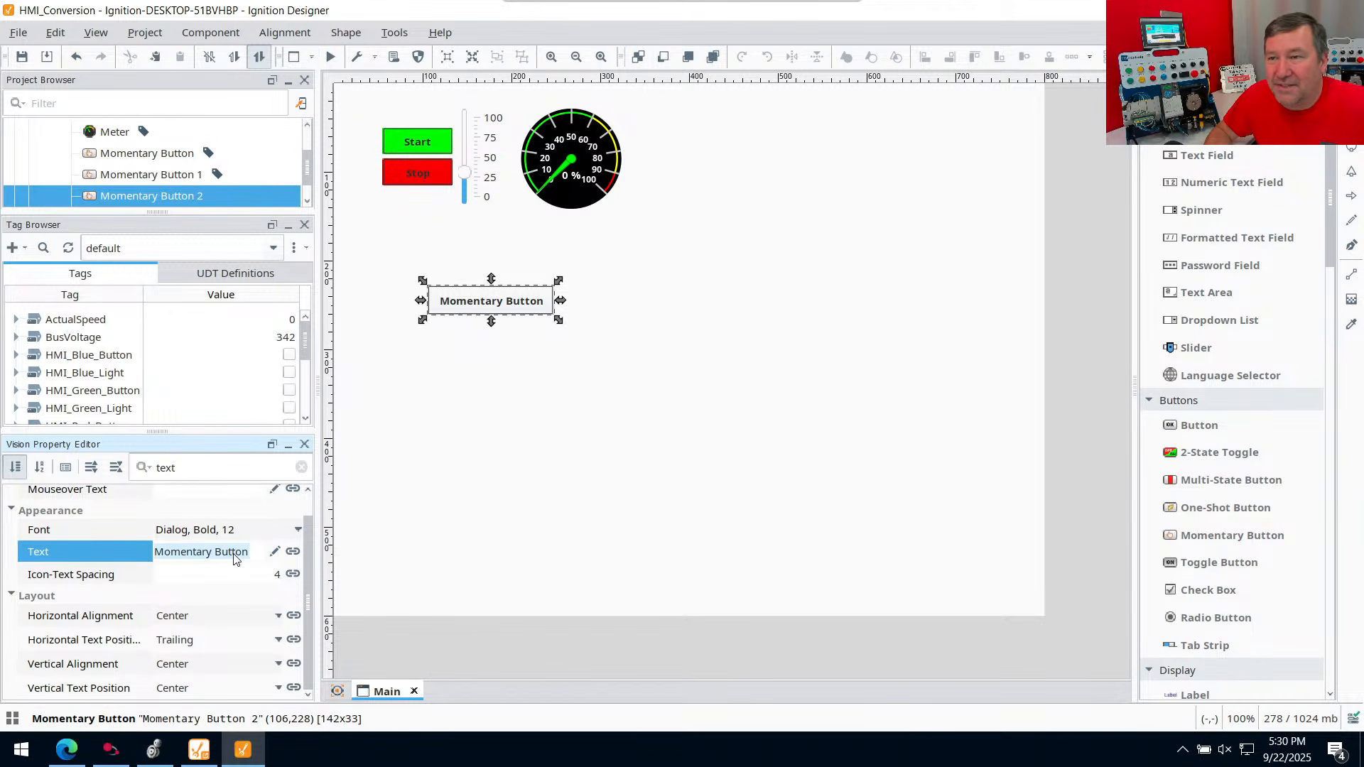
pyautogui.write('Green')
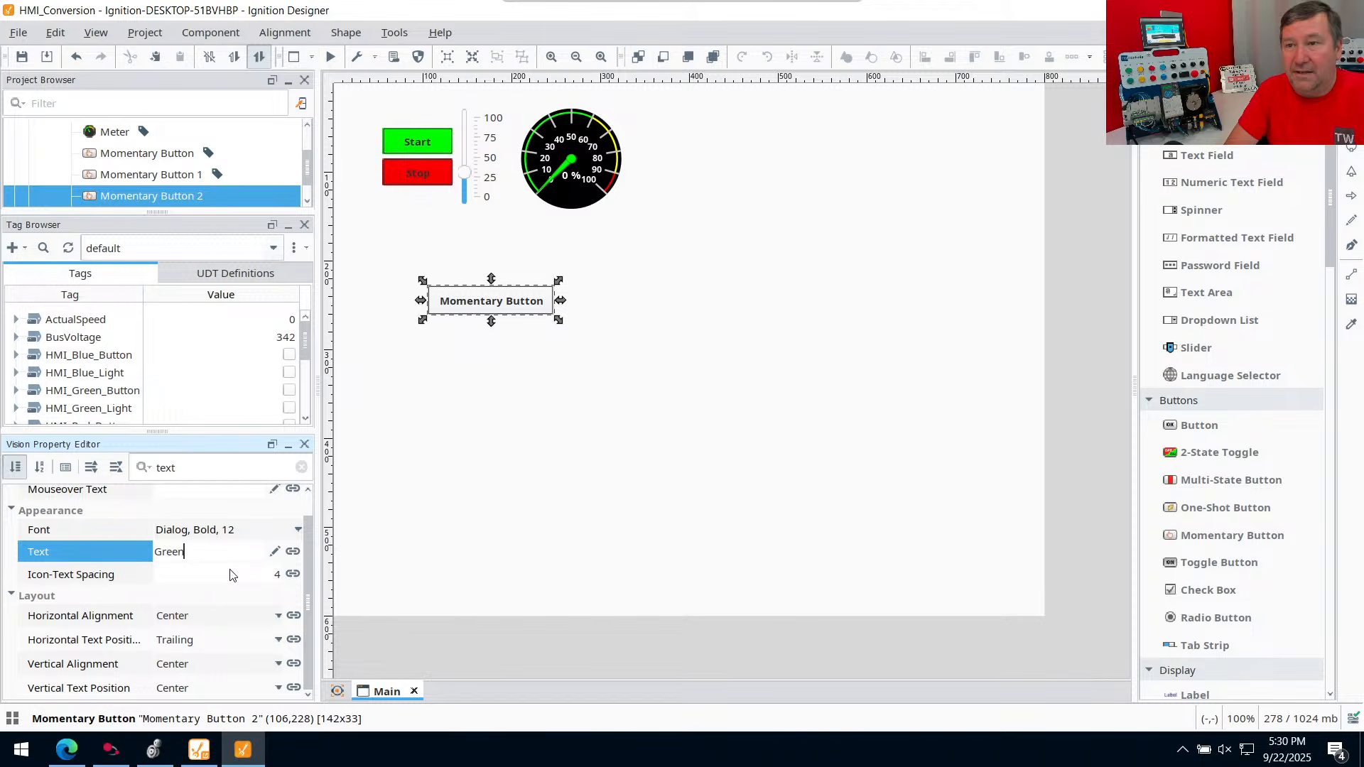
pyautogui.write(' Butto')
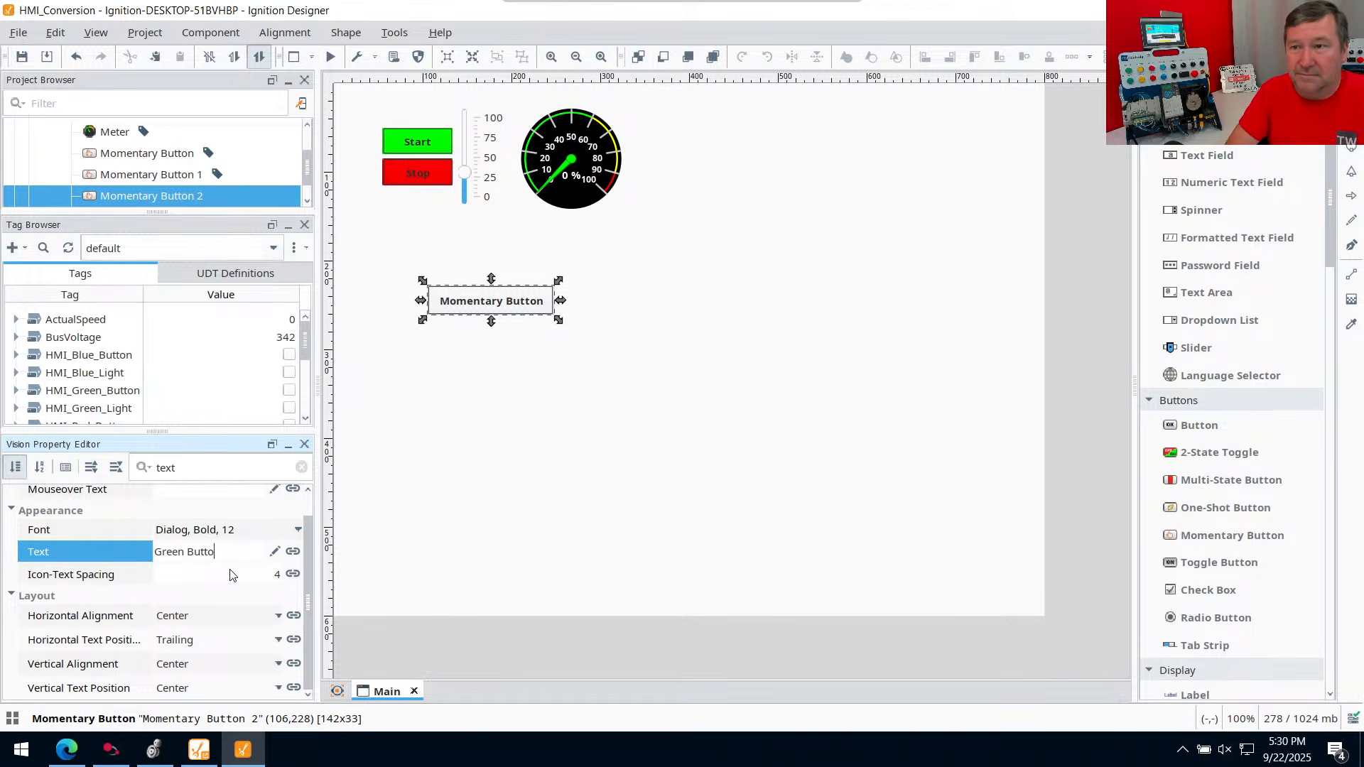
pyautogui.write('n')
pyautogui.click(415, 482)
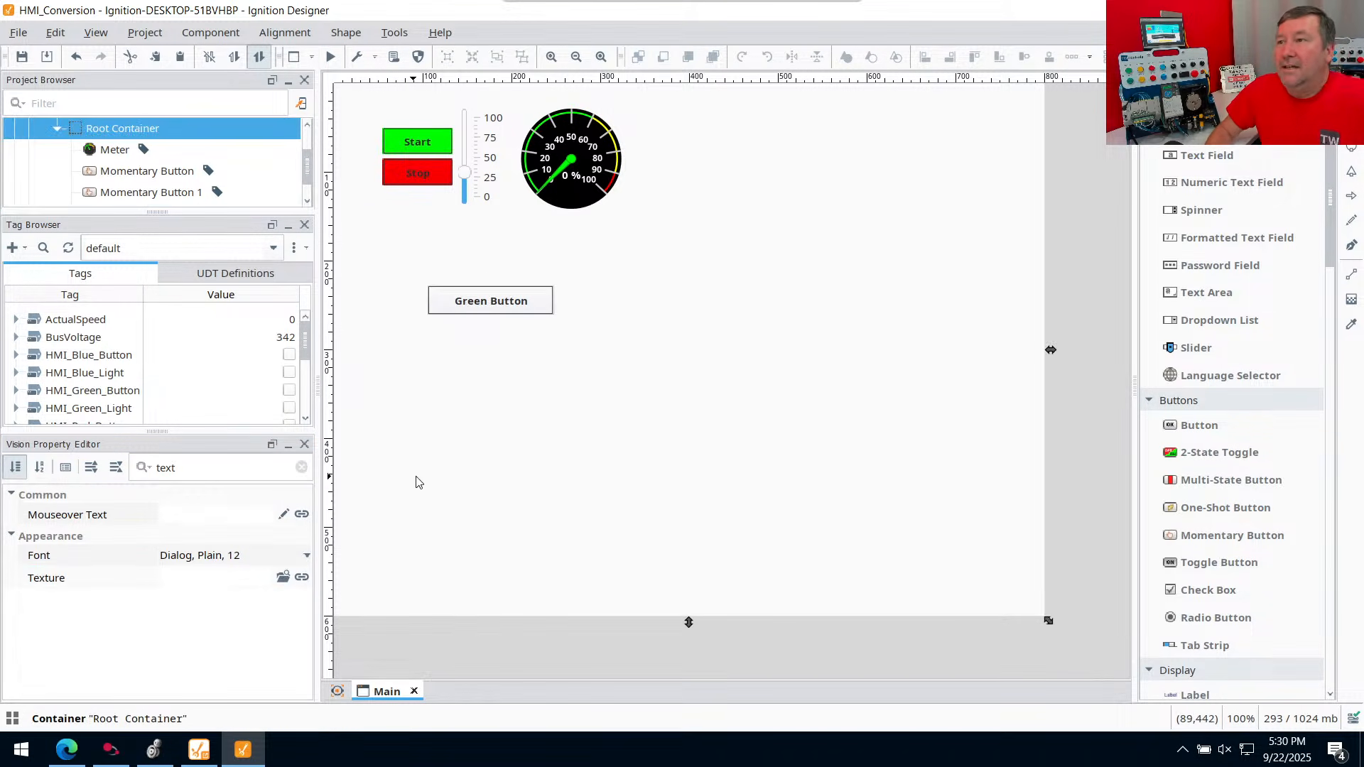
# Switch to Connected Components Workbench to examine the Green push button on Screen_1, and return to Ignition Designer
pyautogui.click(526, 306)
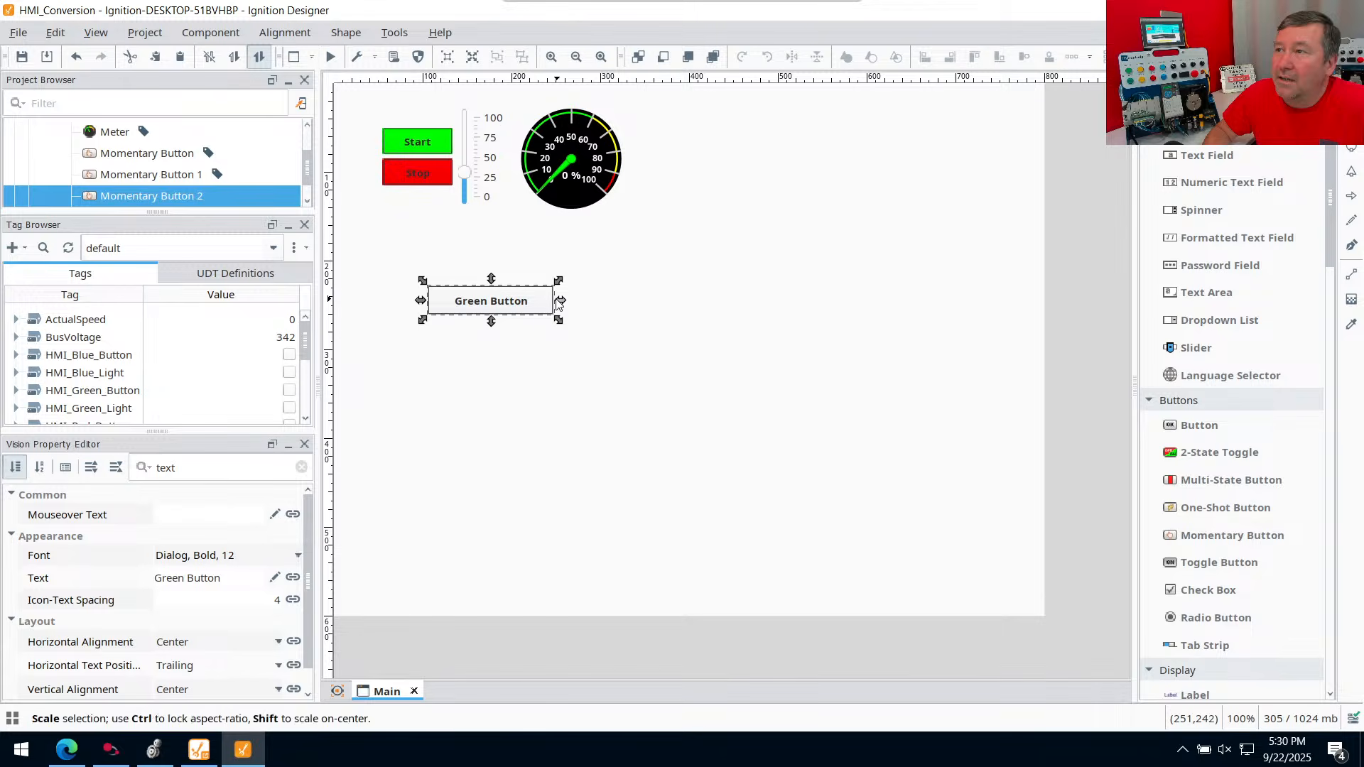
pyautogui.click(114, 758)
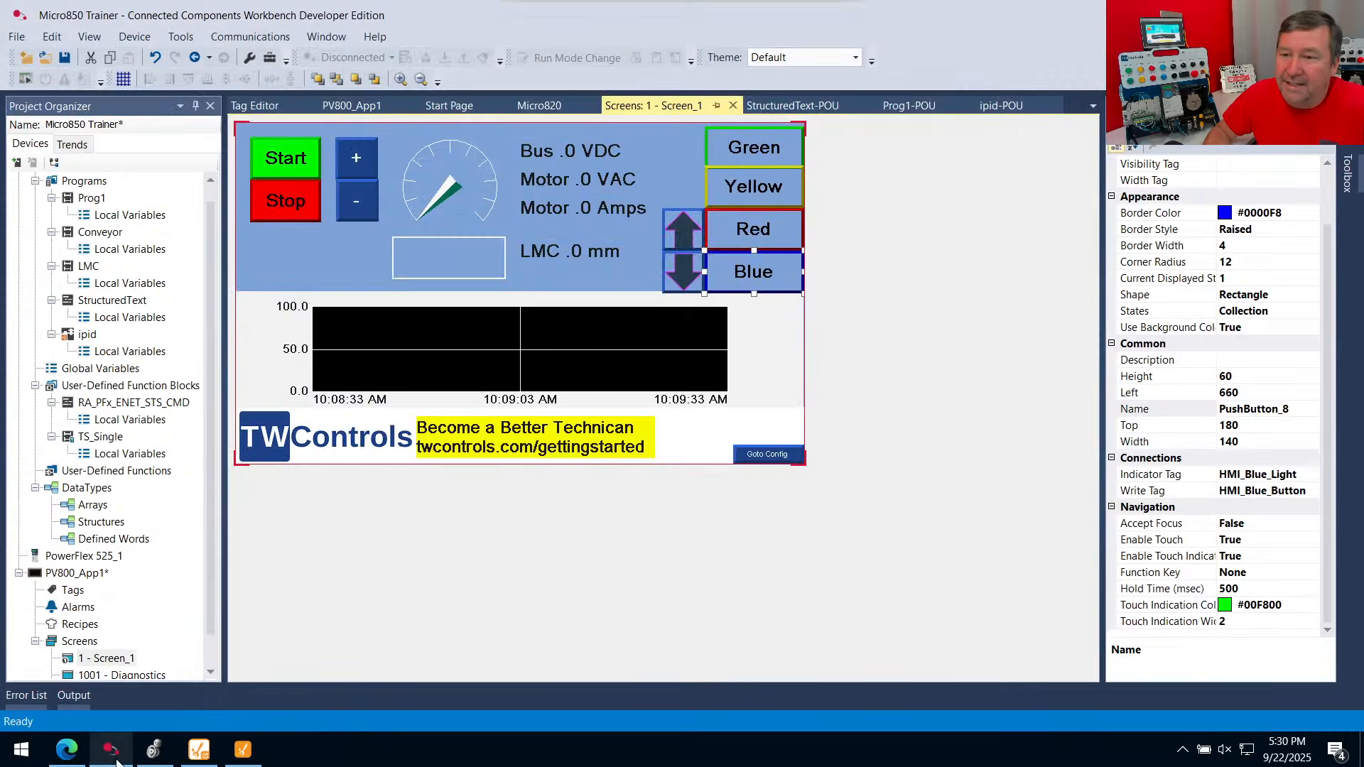
pyautogui.click(765, 149)
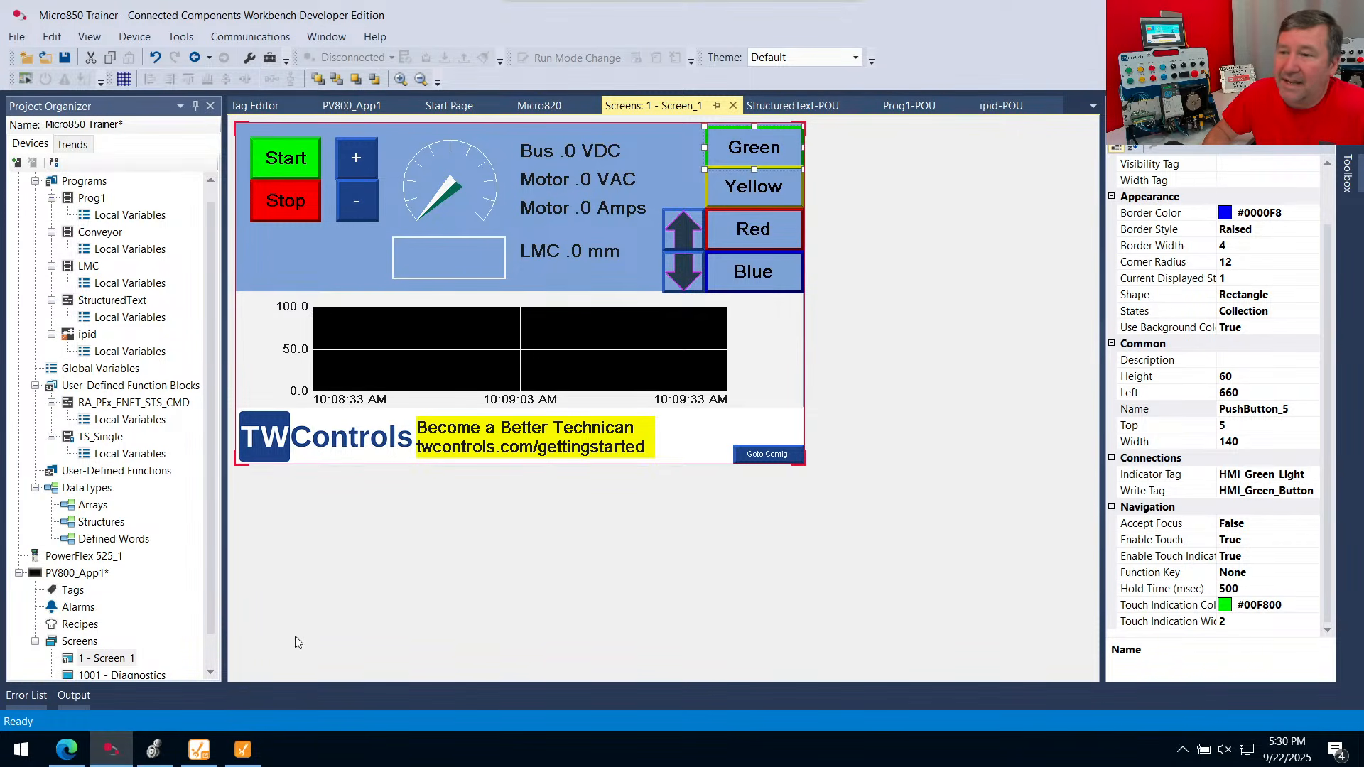
pyautogui.click(242, 749)
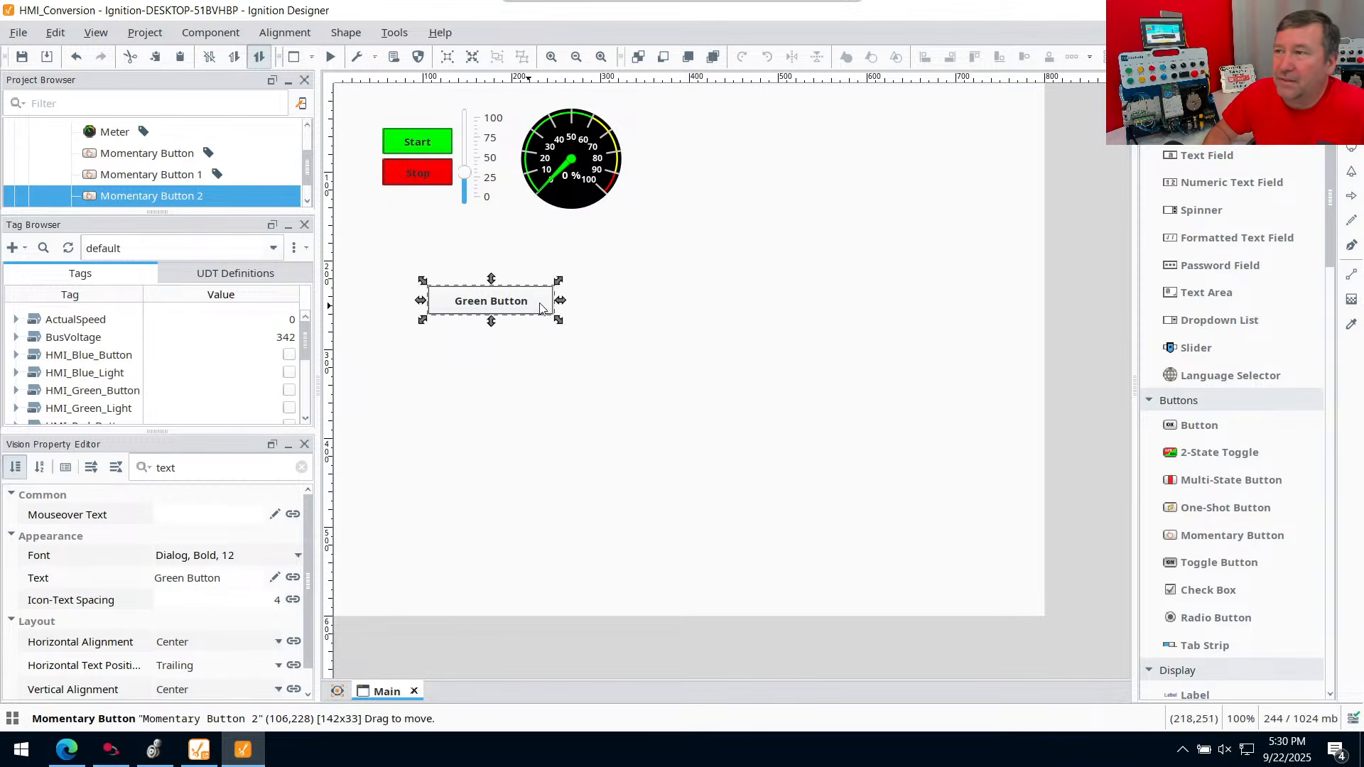
# Shrink the green button to about 114 by 30 pixels and change its text to "<html>Green<br>Button" for two lines
pyautogui.moveTo(560, 313)
pyautogui.mouseDown()
pyautogui.moveTo(478, 308)
pyautogui.moveTo(534, 304)
pyautogui.mouseUp()
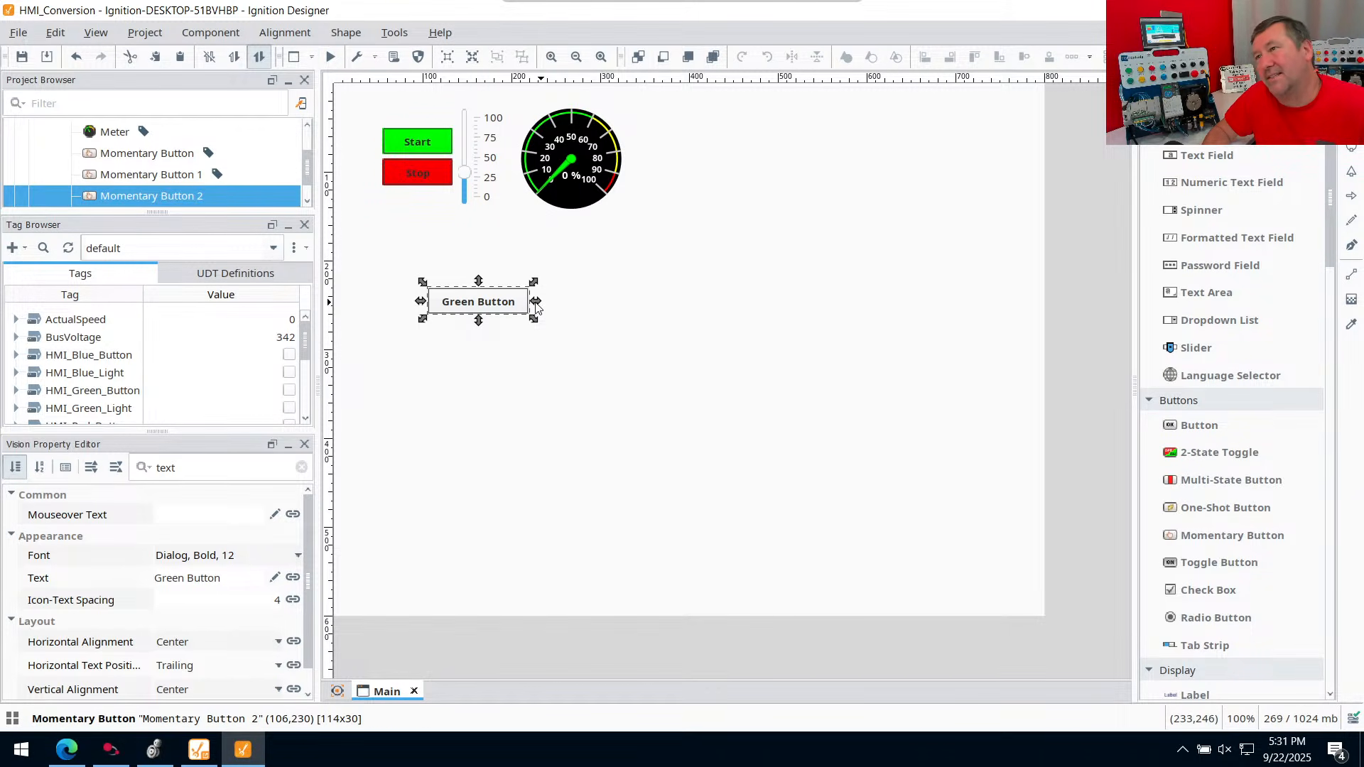
pyautogui.click(223, 581)
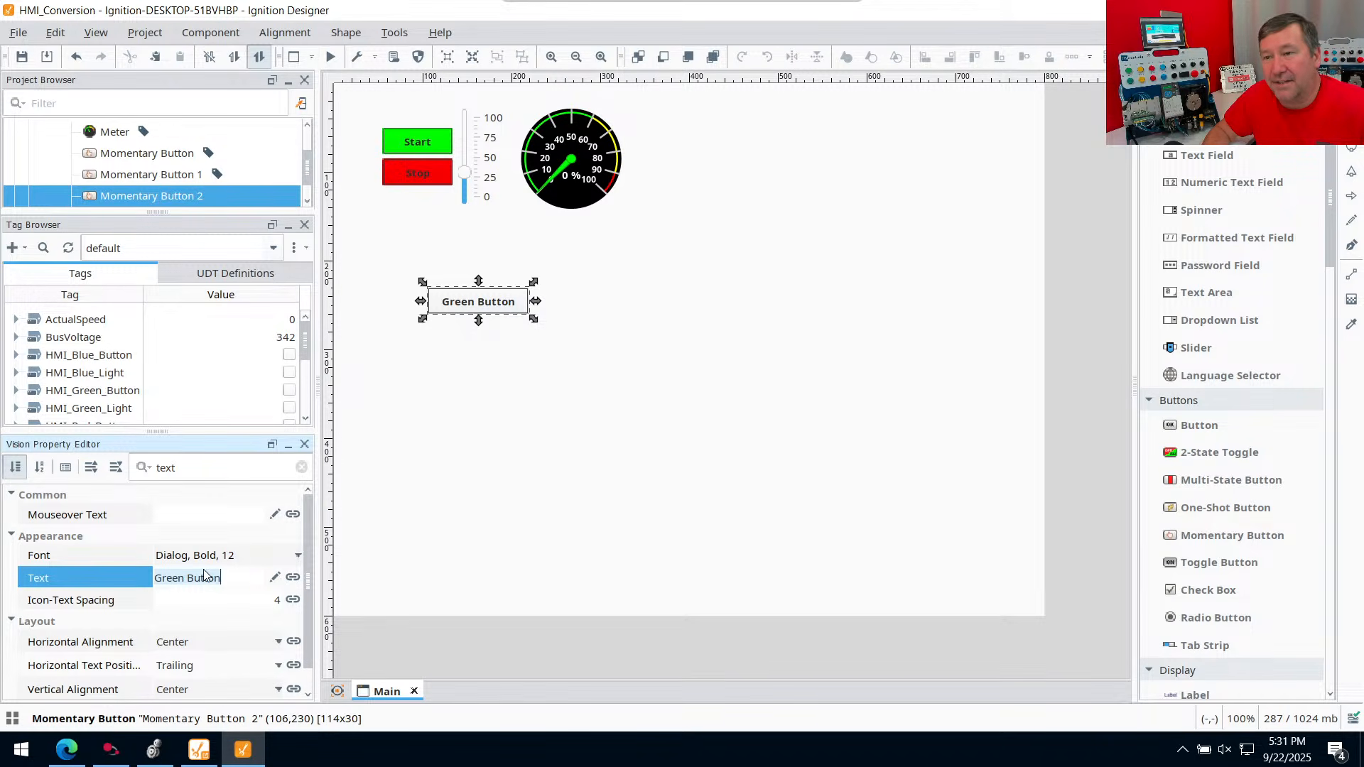
pyautogui.click(276, 577)
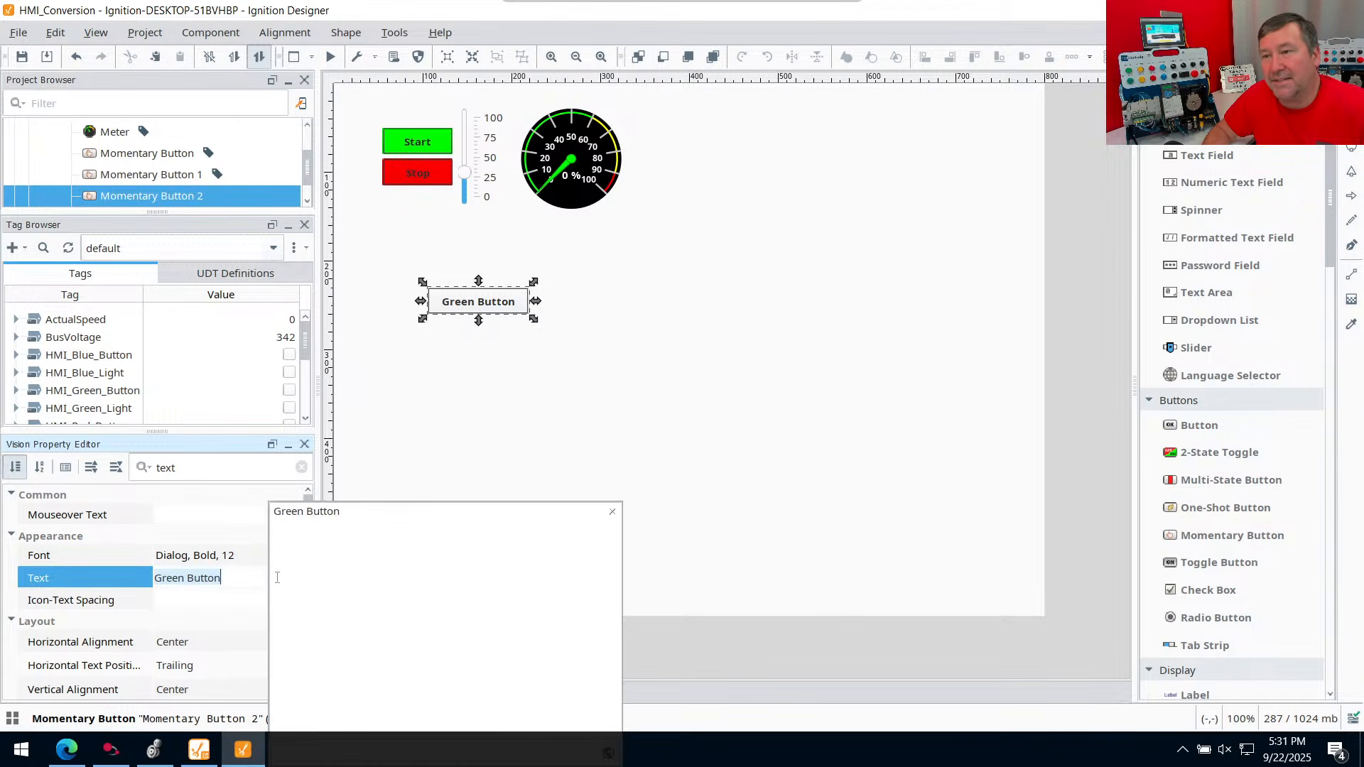
pyautogui.click(271, 511)
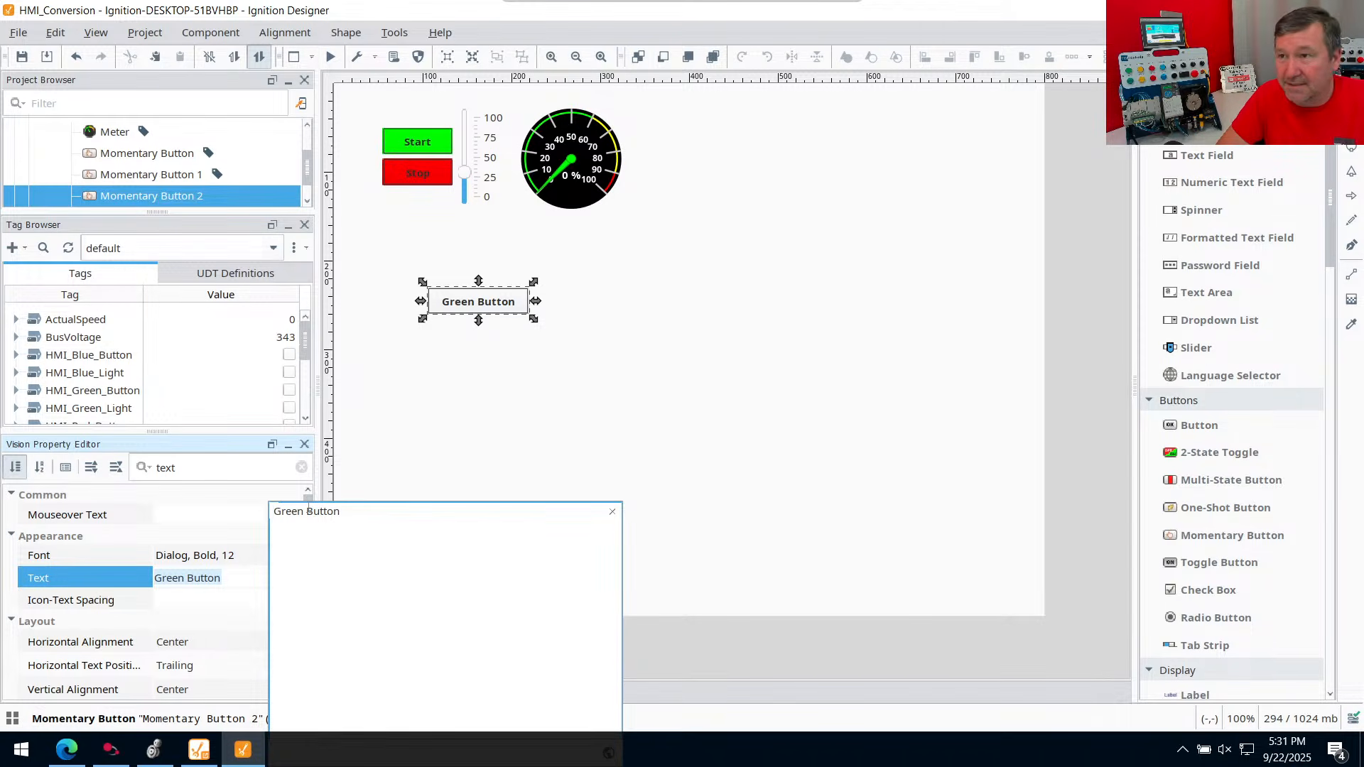
pyautogui.write('<html')
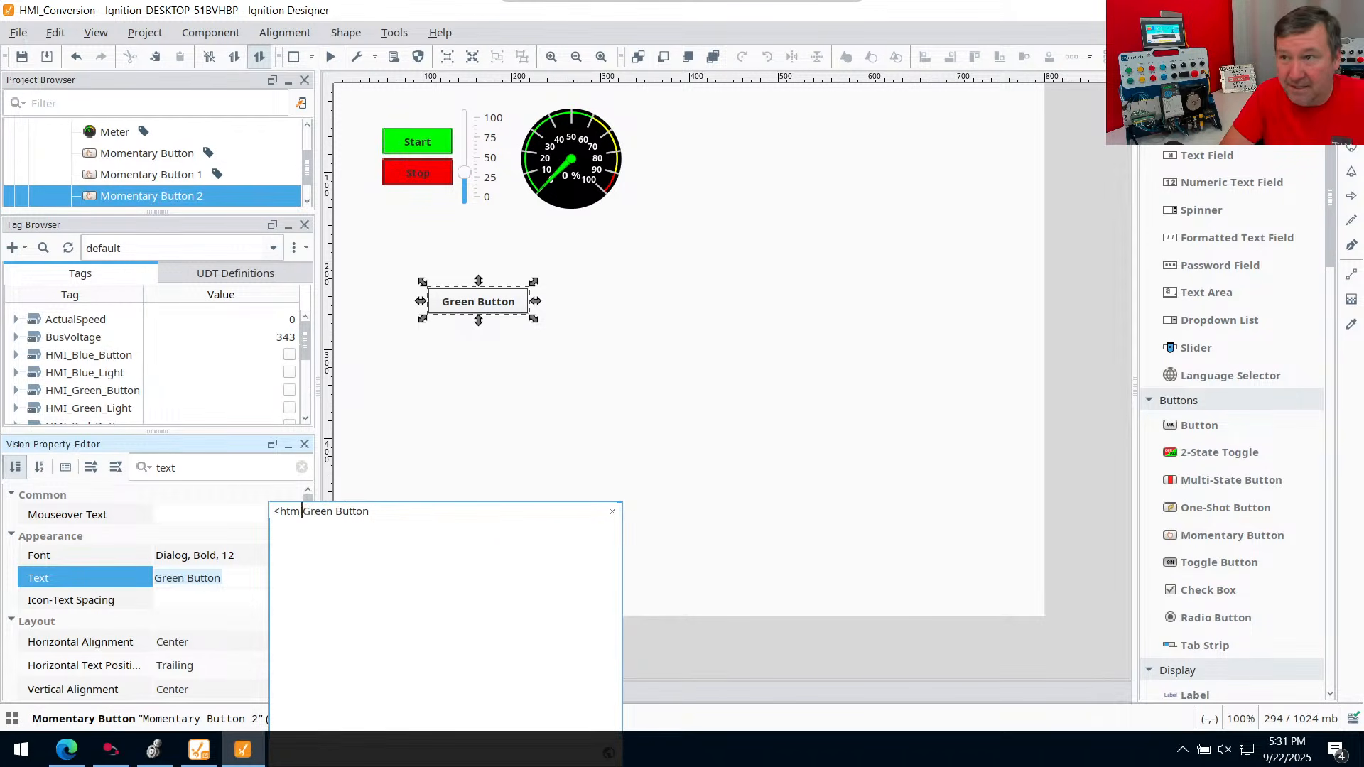
pyautogui.write('>')
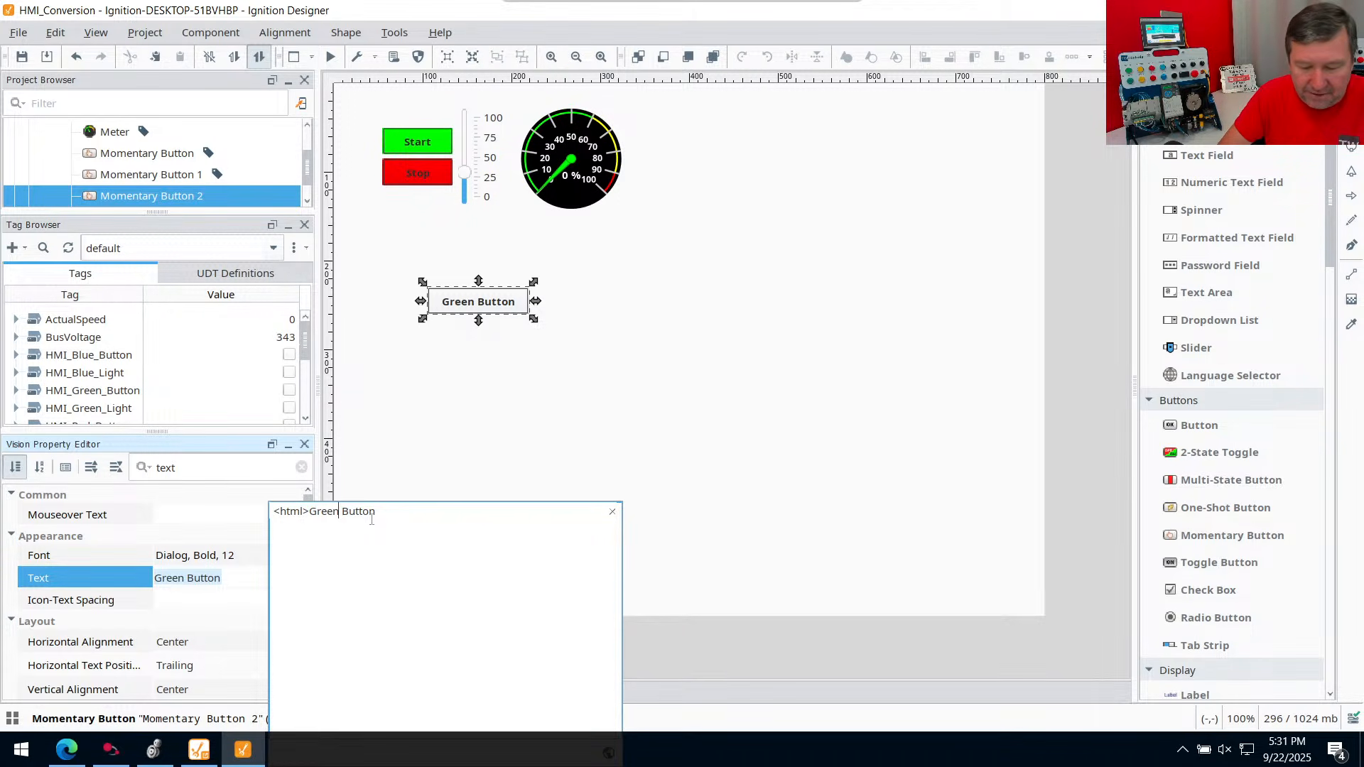
pyautogui.write('<br>')
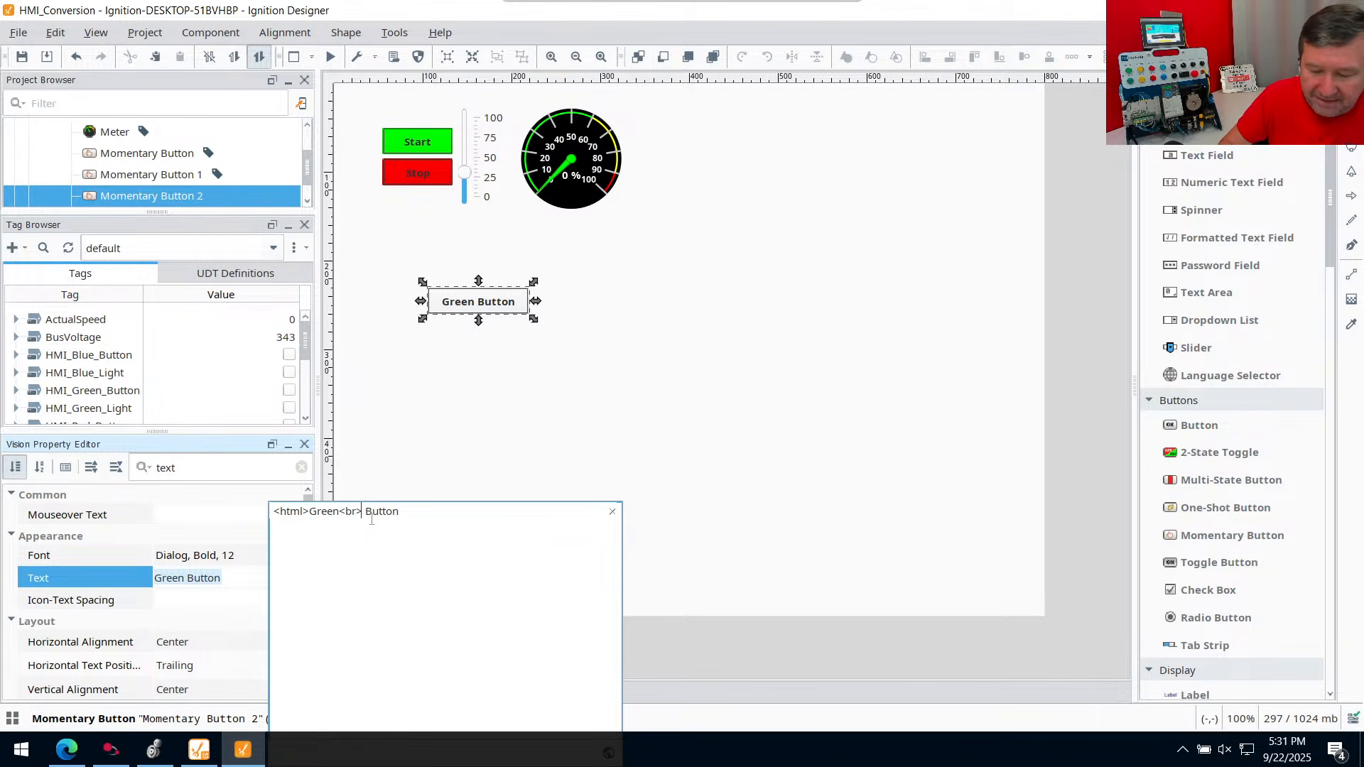
pyautogui.press('Delete')
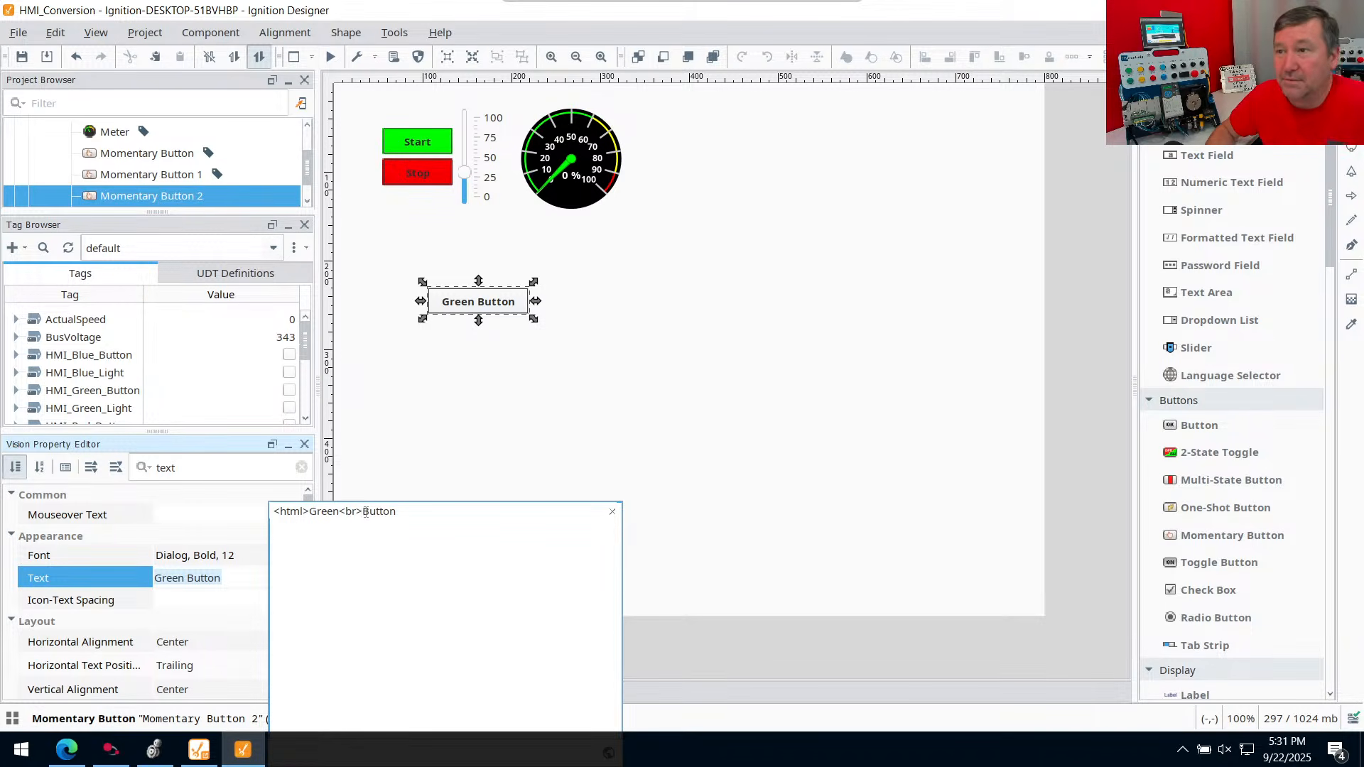
pyautogui.click(468, 420)
# Resize the green button to about 80 by 45 pixels at about (110, 210), and filter its properties for "color"
pyautogui.click(474, 314)
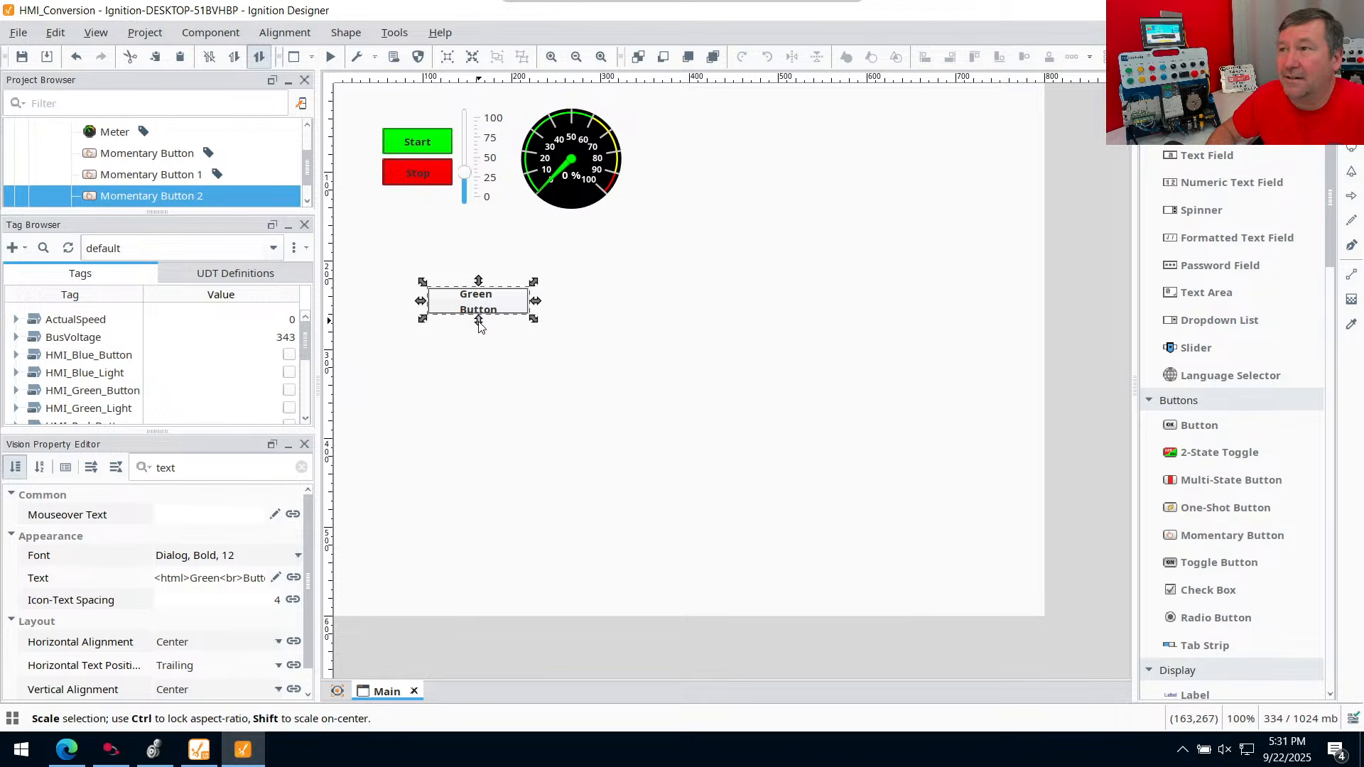
pyautogui.moveTo(477, 318)
pyautogui.mouseDown()
pyautogui.moveTo(480, 335)
pyautogui.moveTo(502, 312)
pyautogui.moveTo(473, 295)
pyautogui.mouseUp()
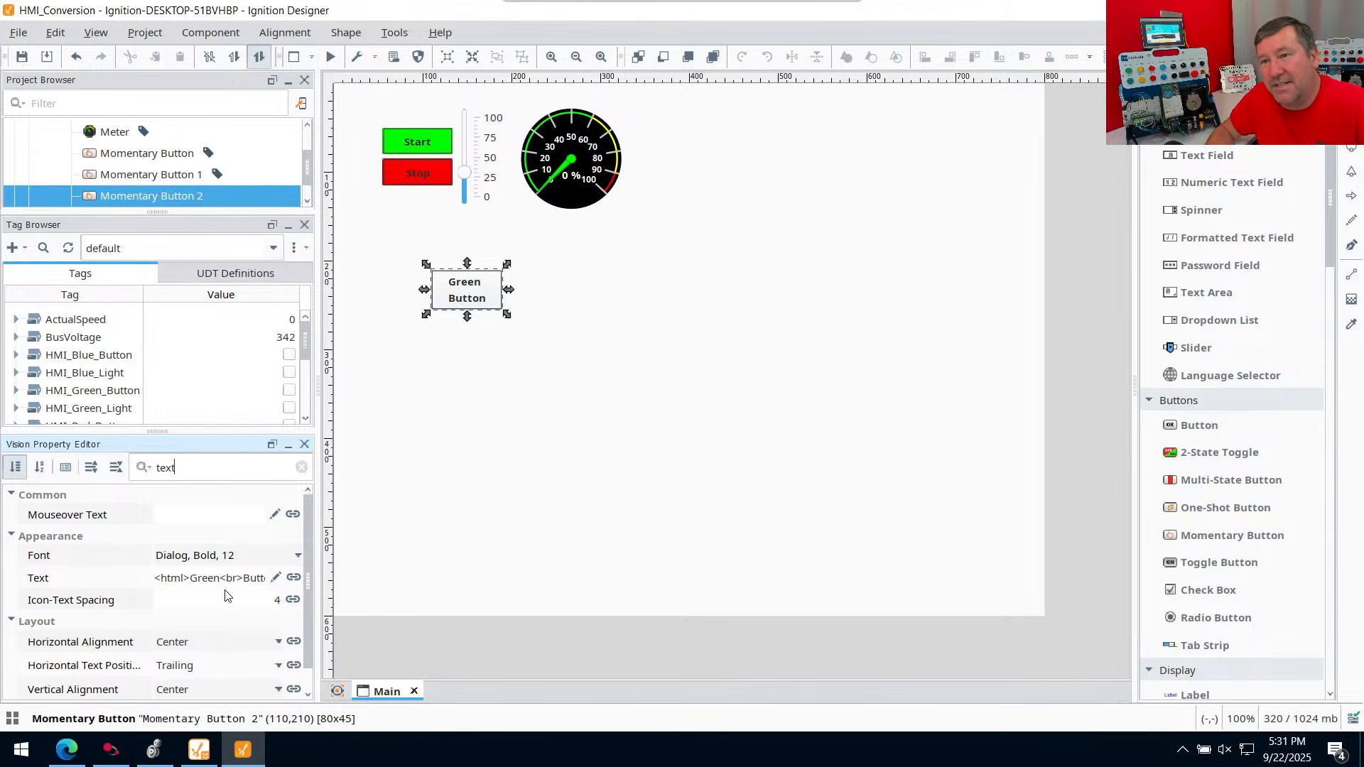
pyautogui.doubleClick(173, 475)
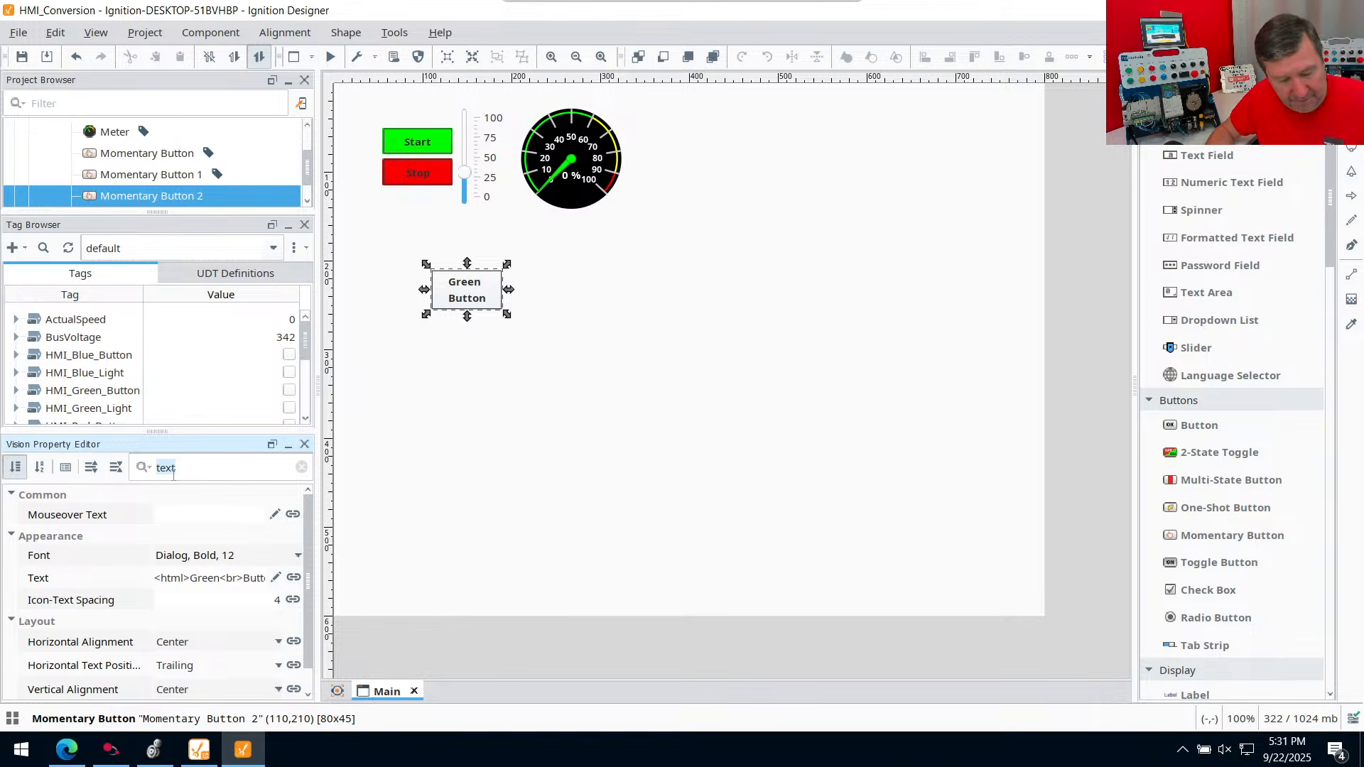
pyautogui.write('color')
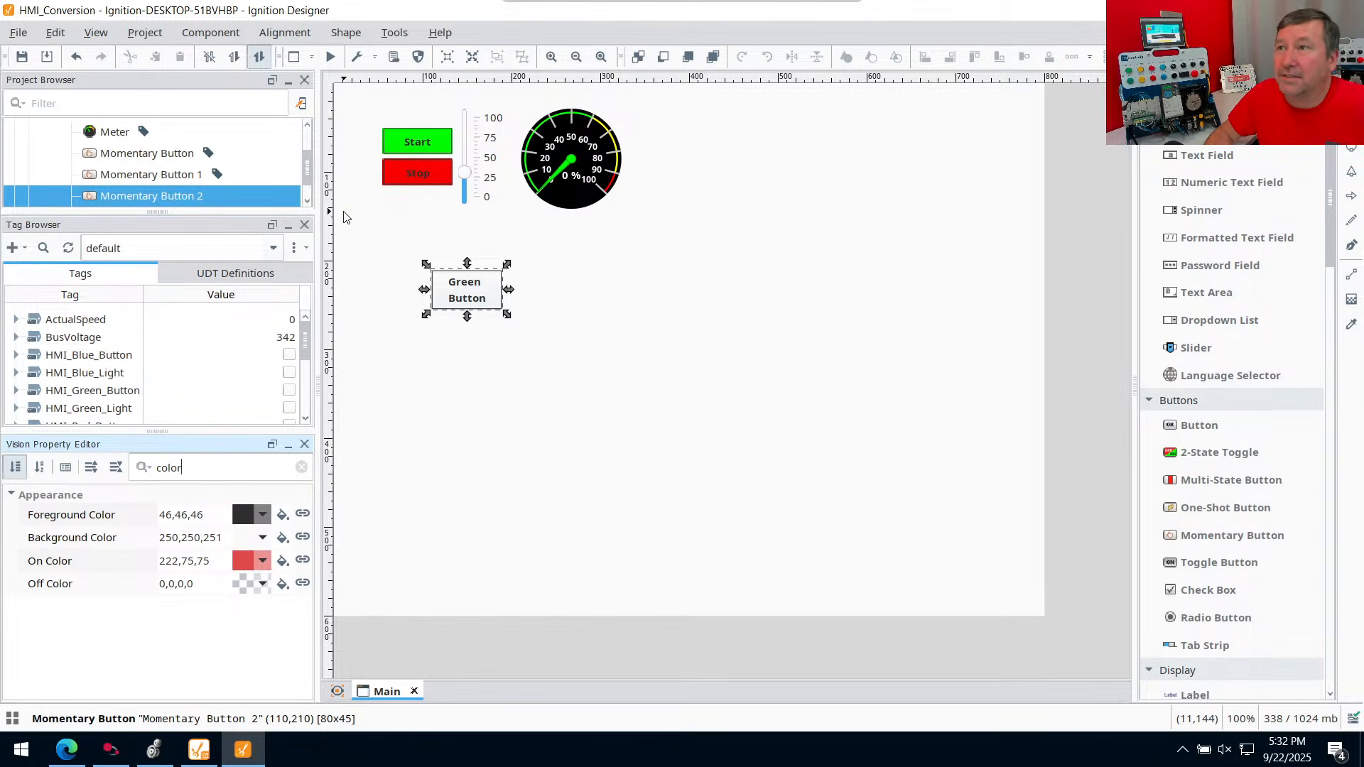
# Check the Start button's background color and begin an expression binding with the if function on the green button's Background Color
pyautogui.click(419, 141)
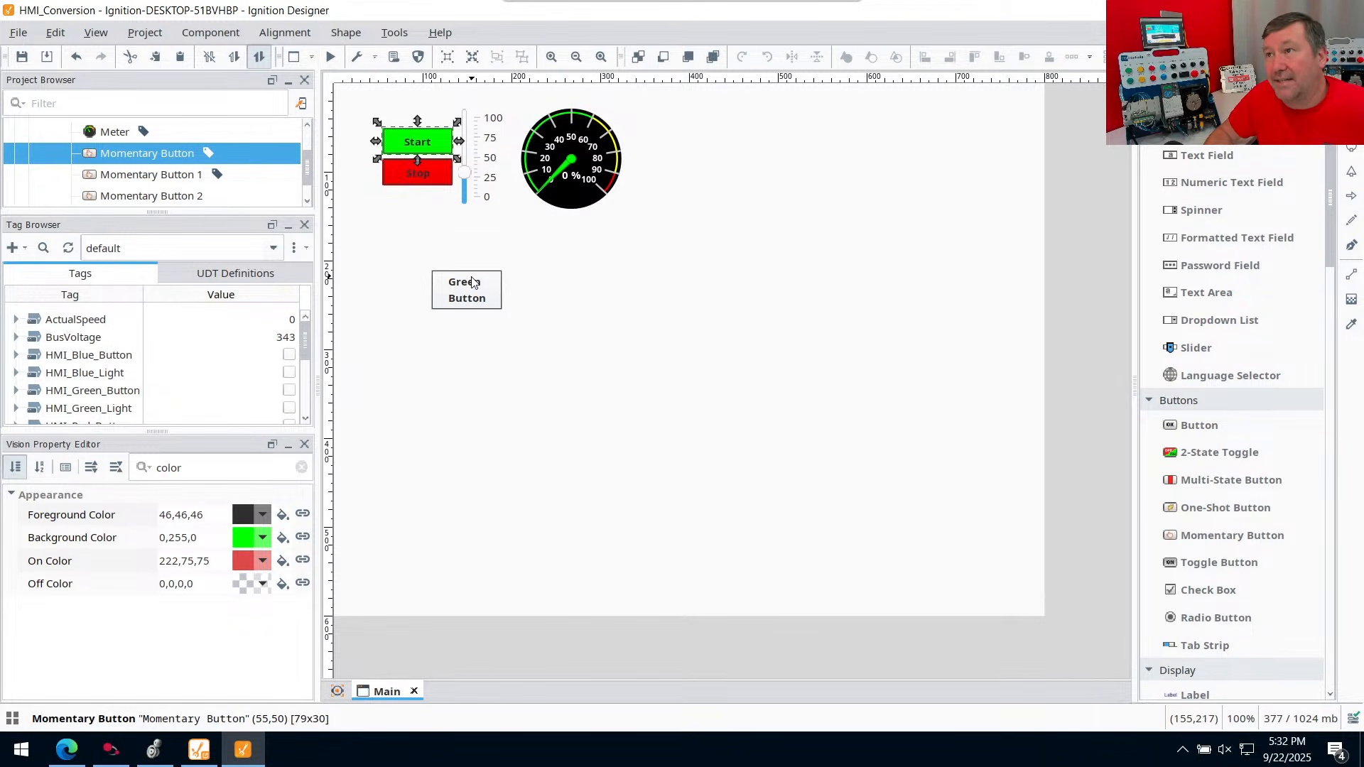
pyautogui.click(468, 297)
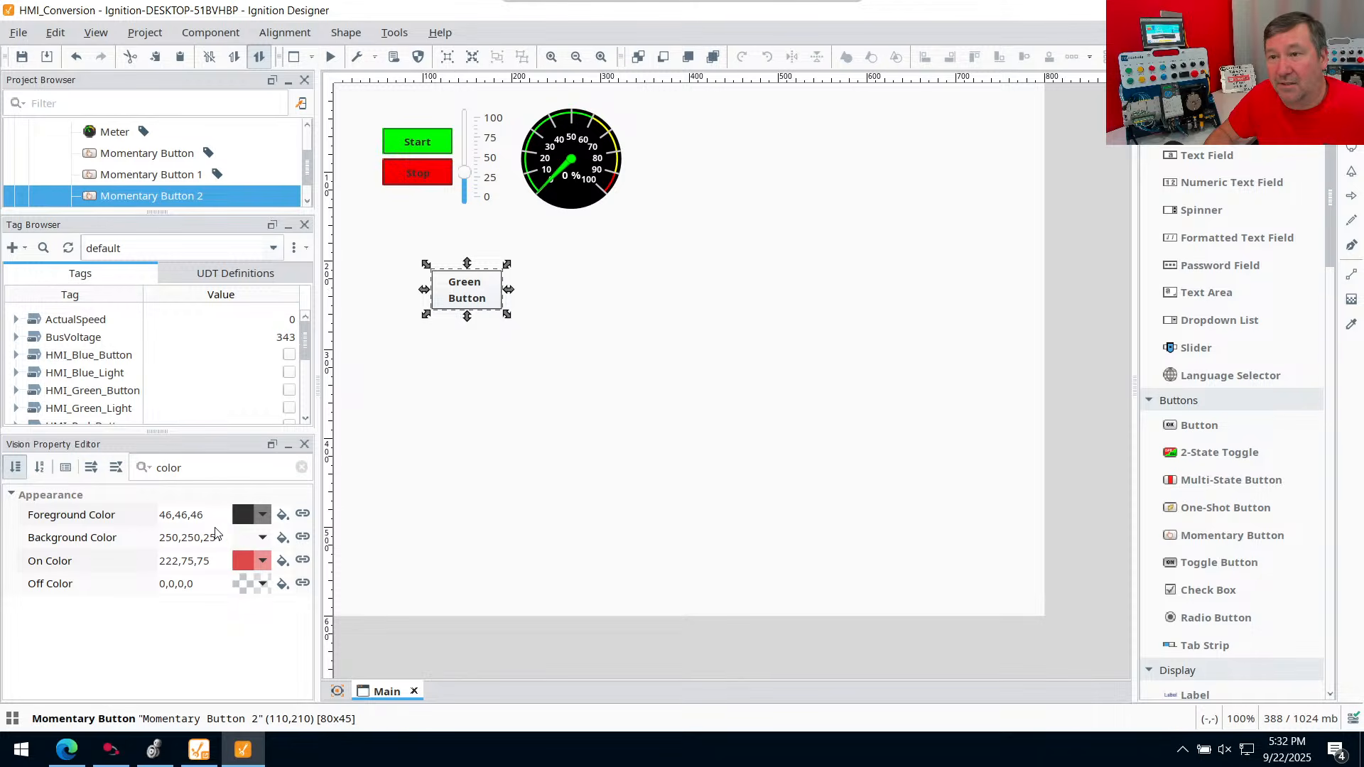
pyautogui.click(218, 543)
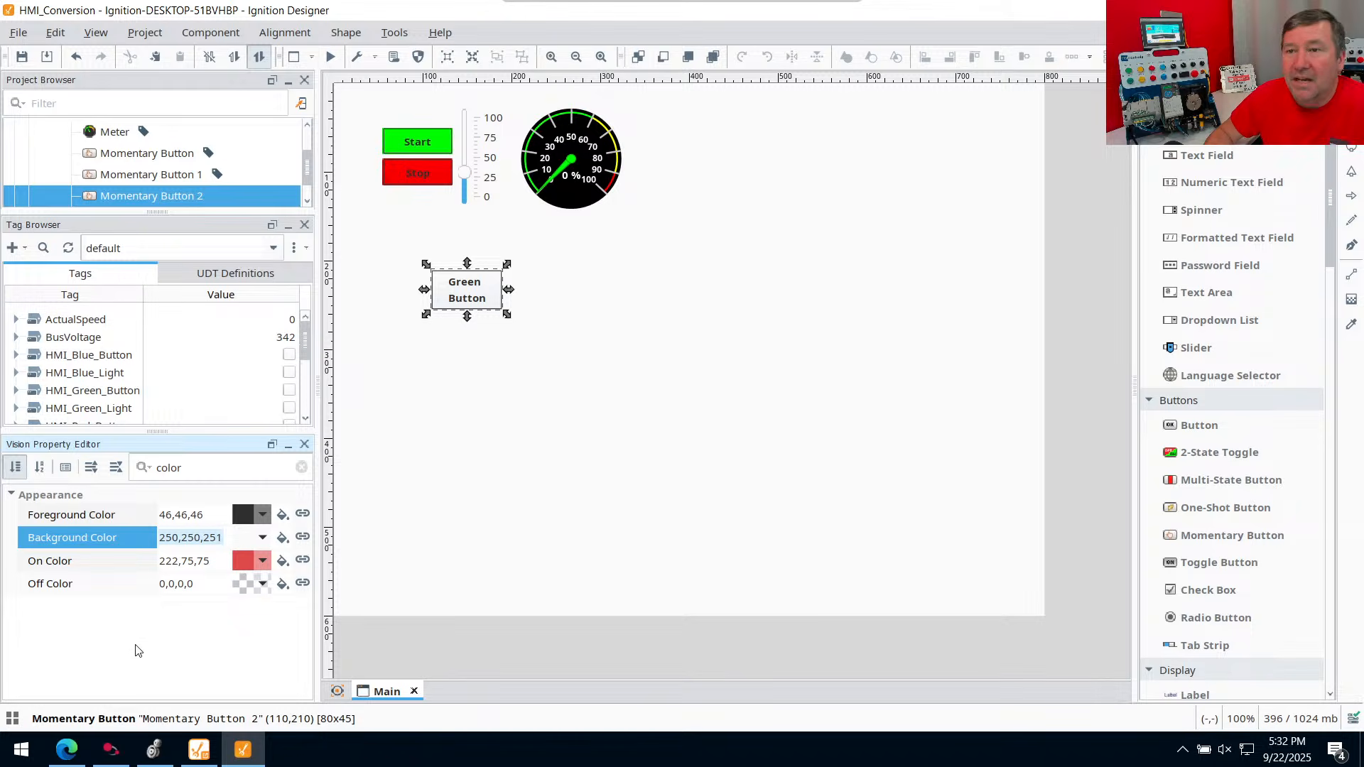
pyautogui.click(303, 538)
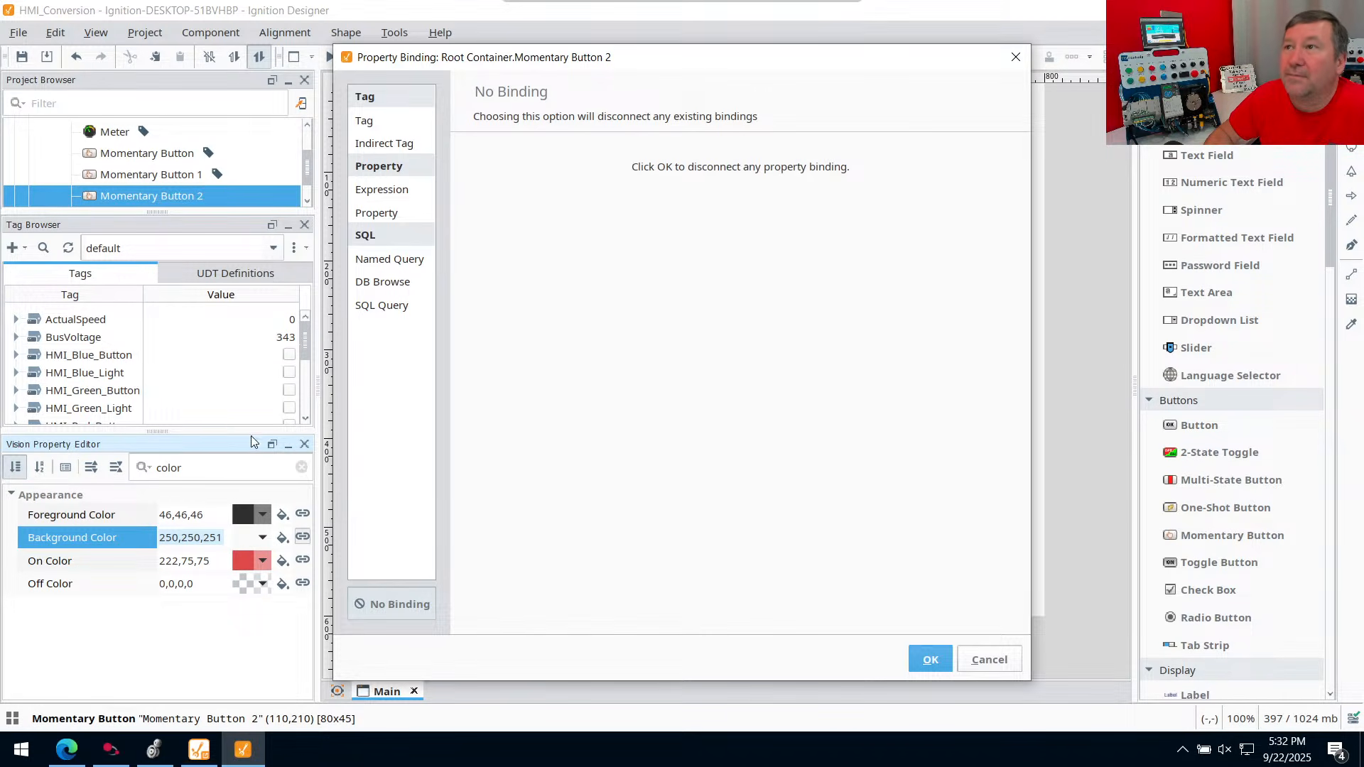
pyautogui.click(386, 191)
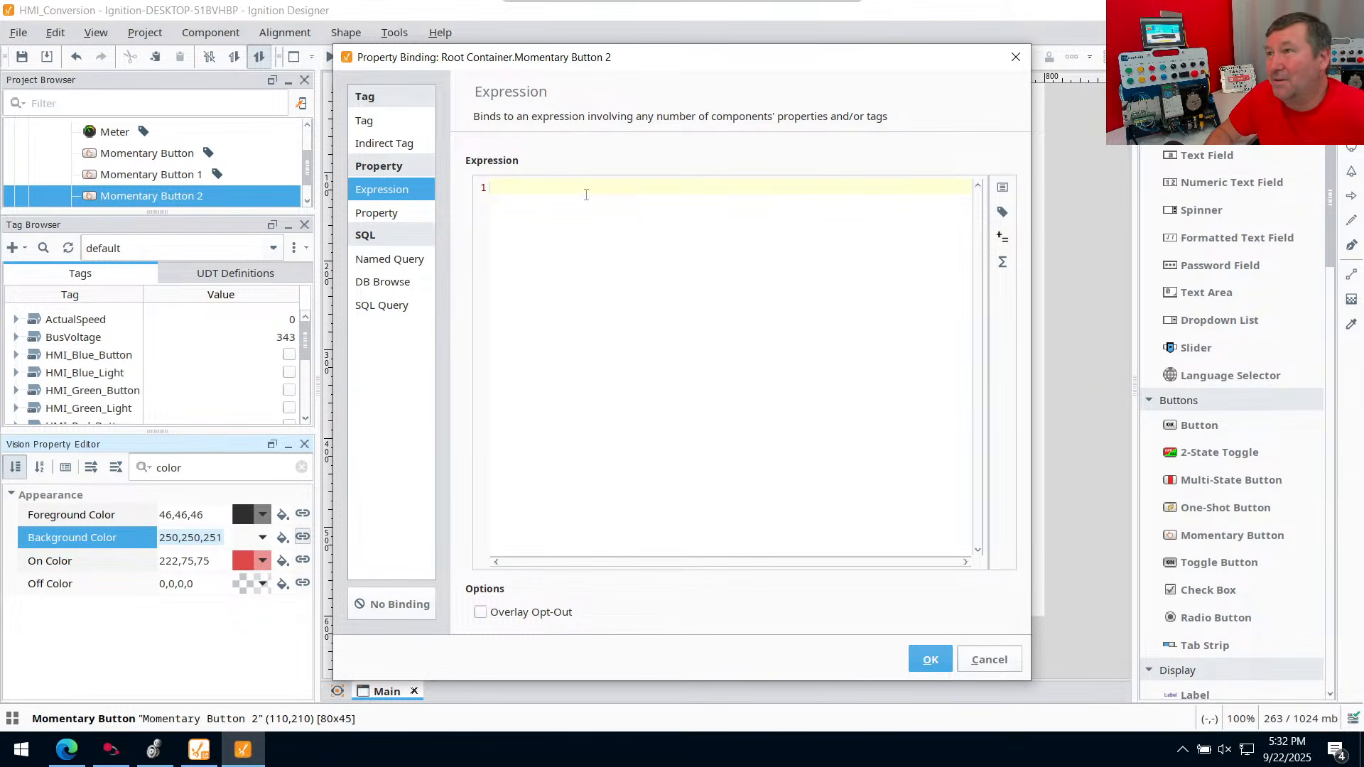
pyautogui.click(1002, 268)
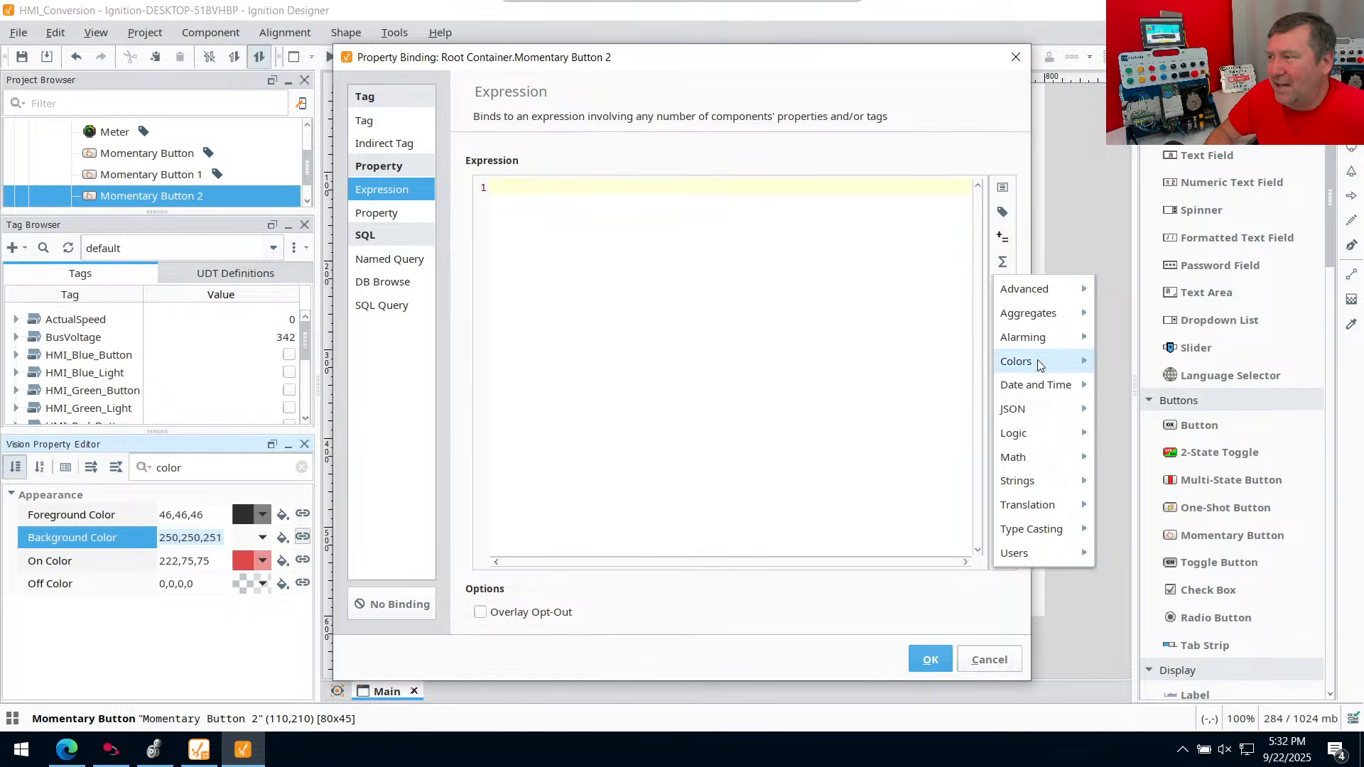
pyautogui.moveTo(1032, 433)
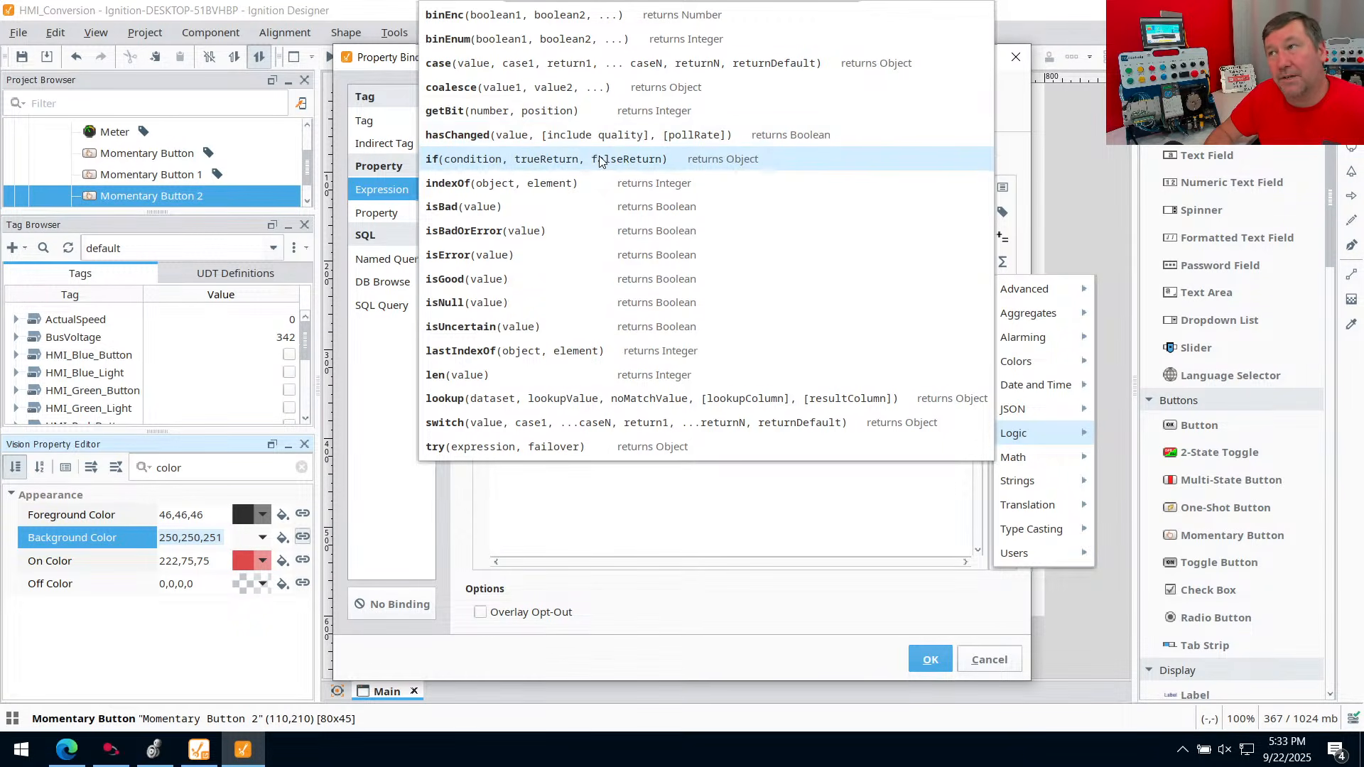
pyautogui.click(526, 160)
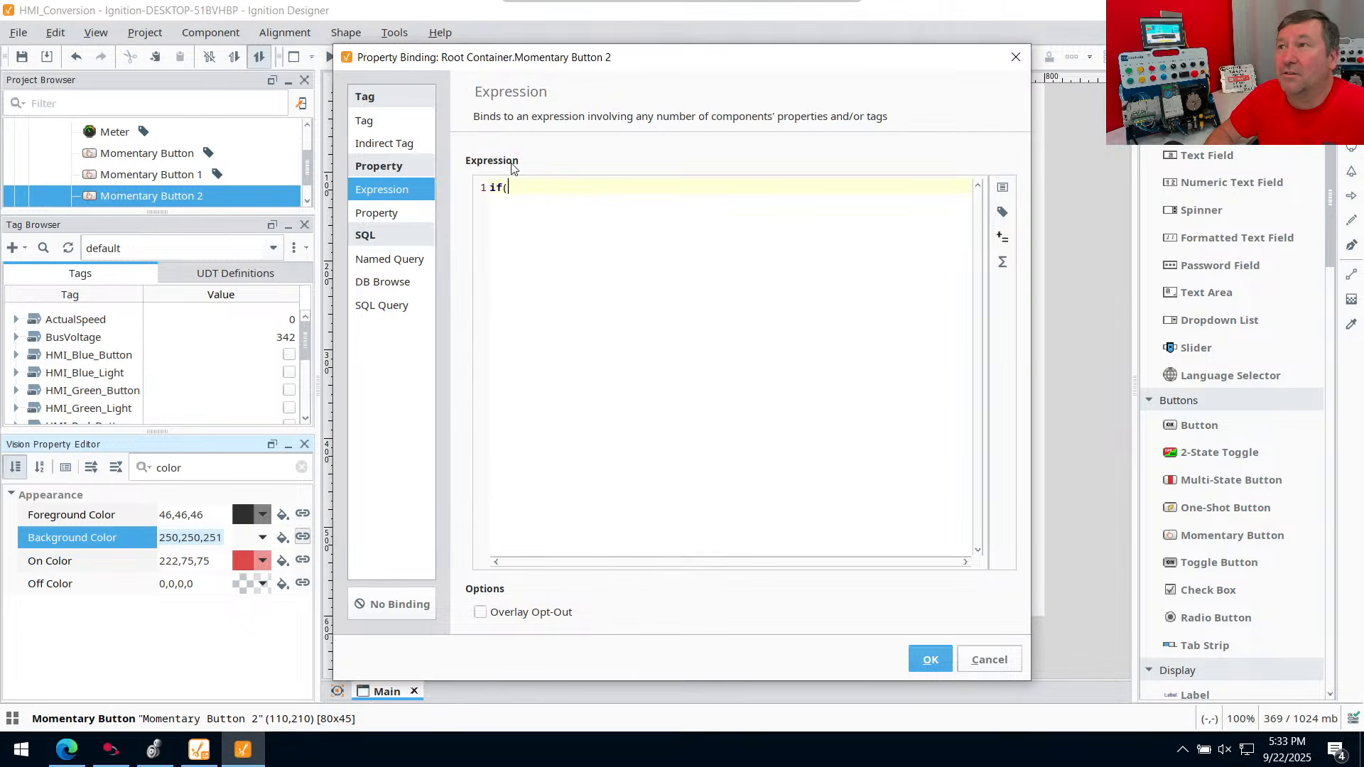
# Insert the HMI_Green_Light tag as the condition of the if expression
pyautogui.click(1003, 211)
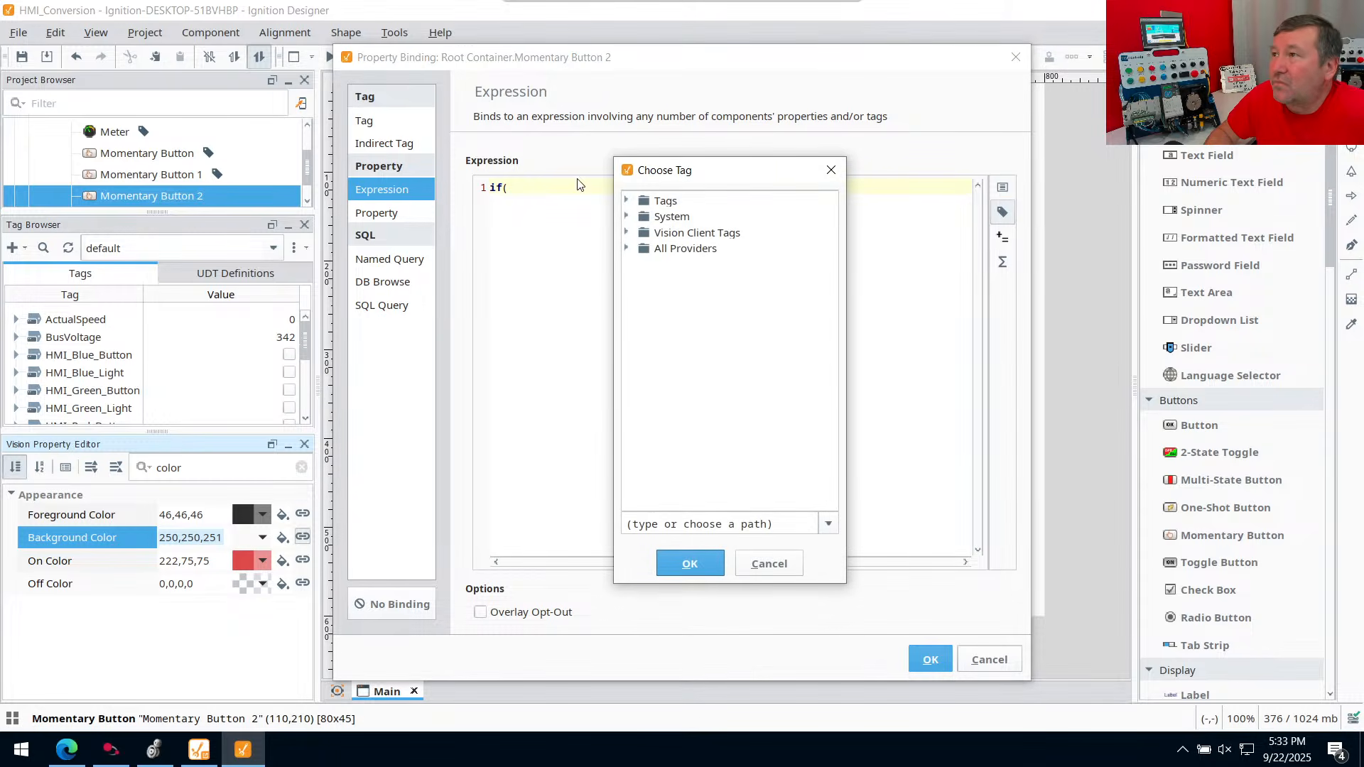
pyautogui.click(627, 202)
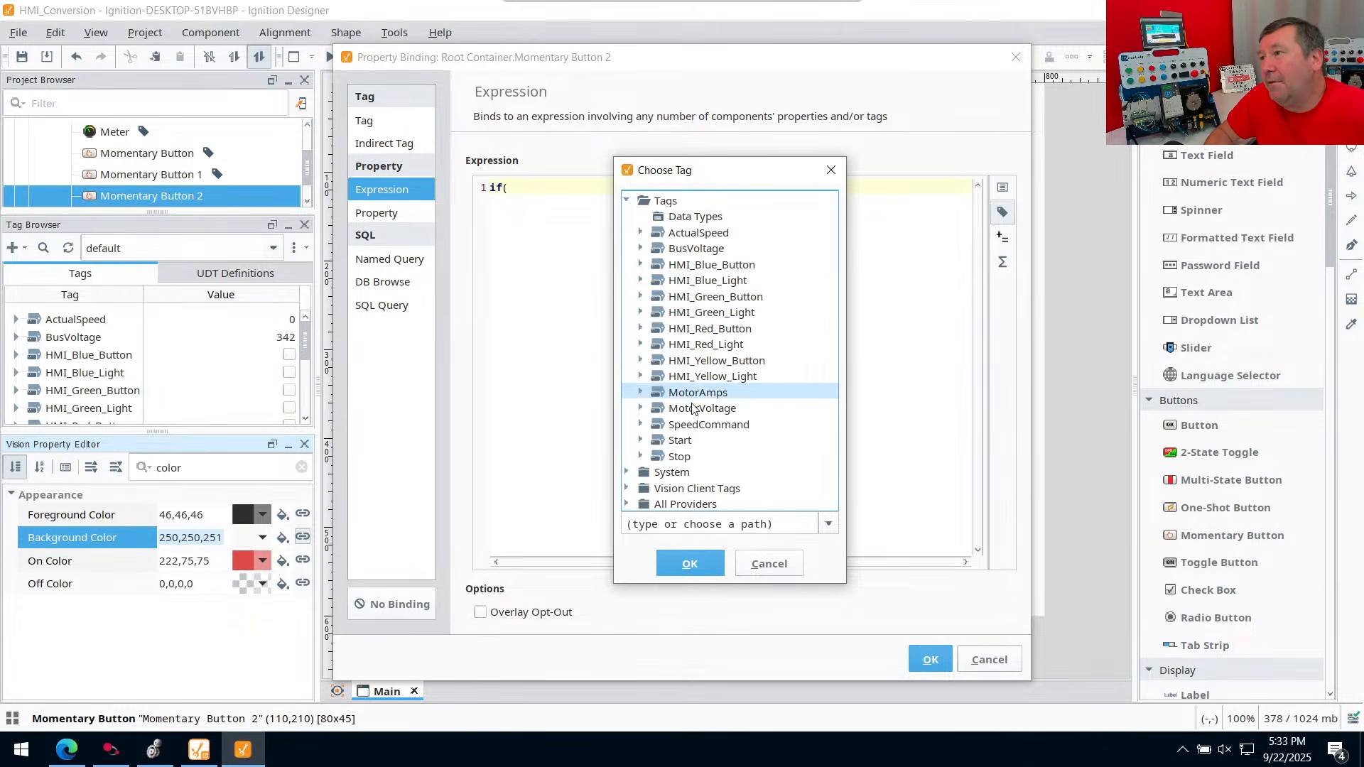
pyautogui.click(712, 319)
pyautogui.doubleClick(726, 317)
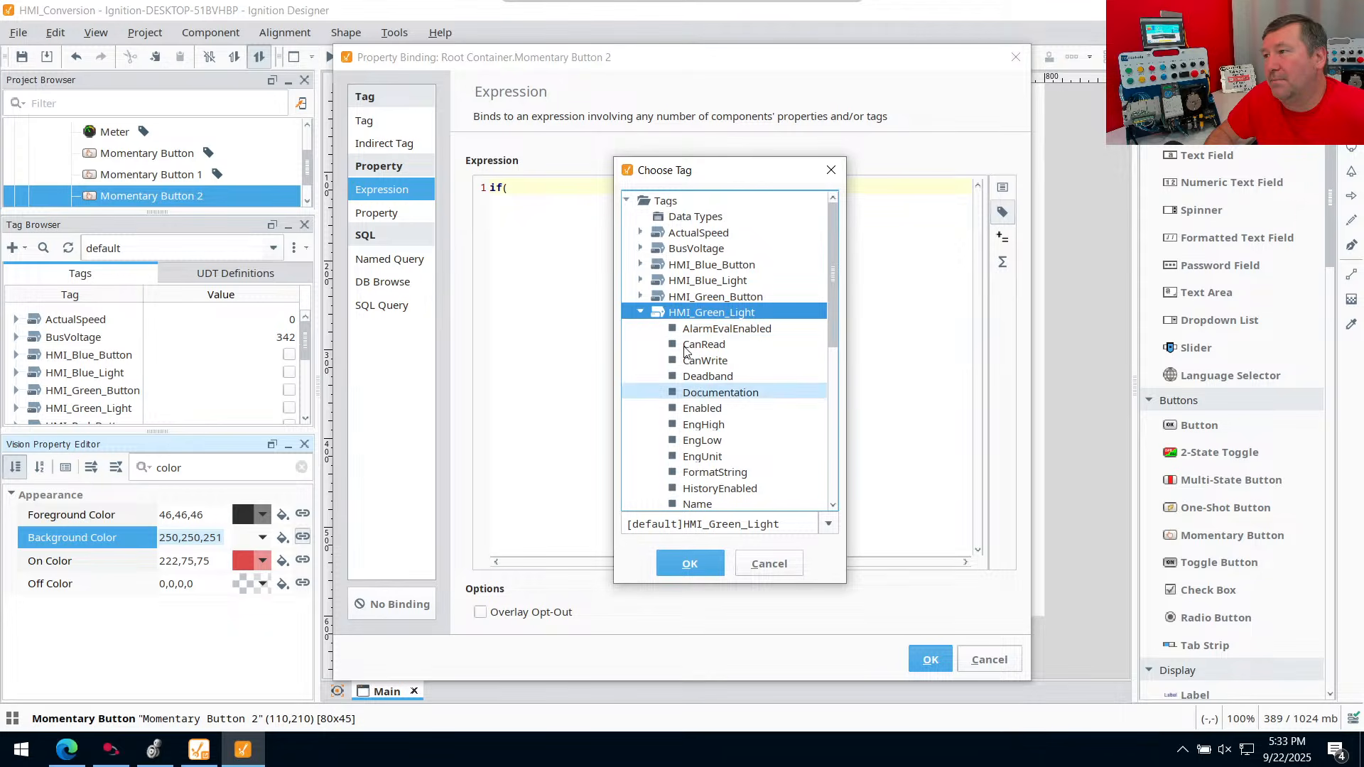
pyautogui.click(640, 313)
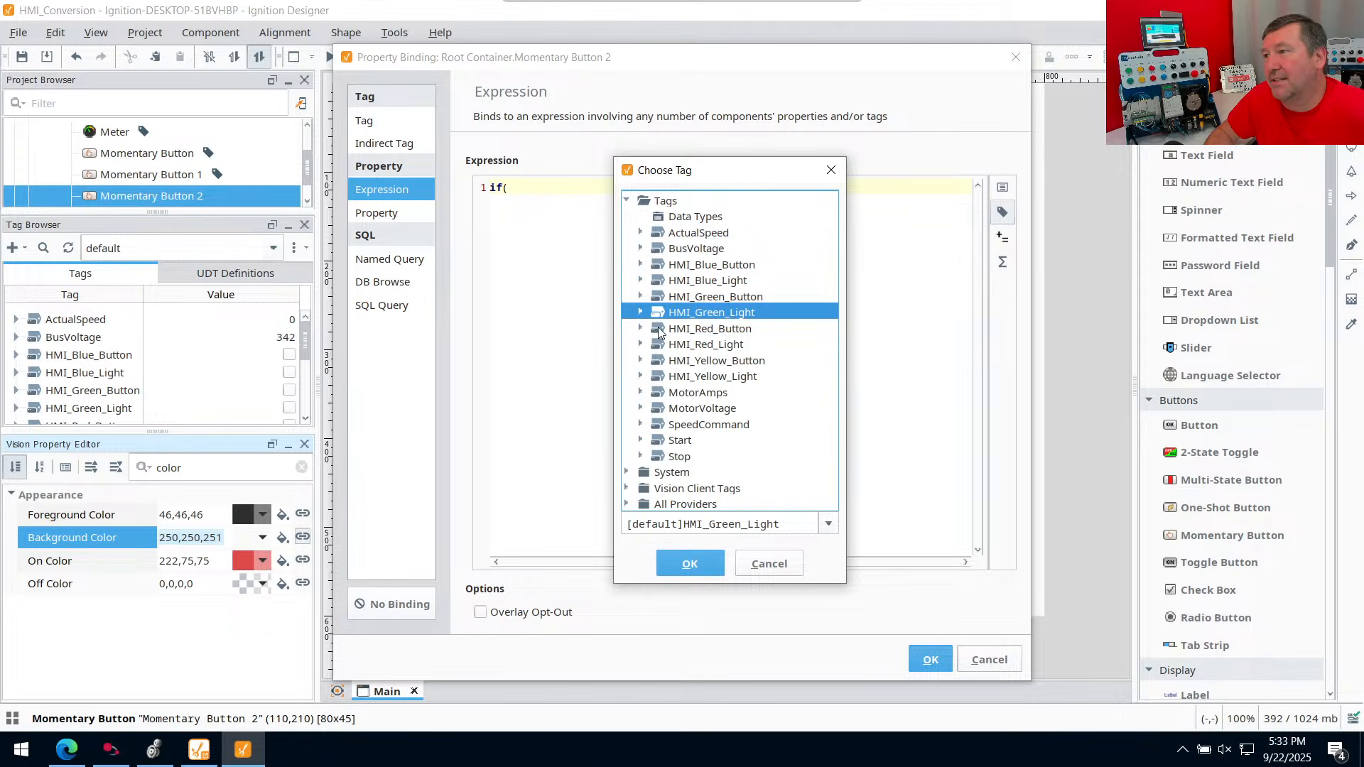
pyautogui.click(694, 564)
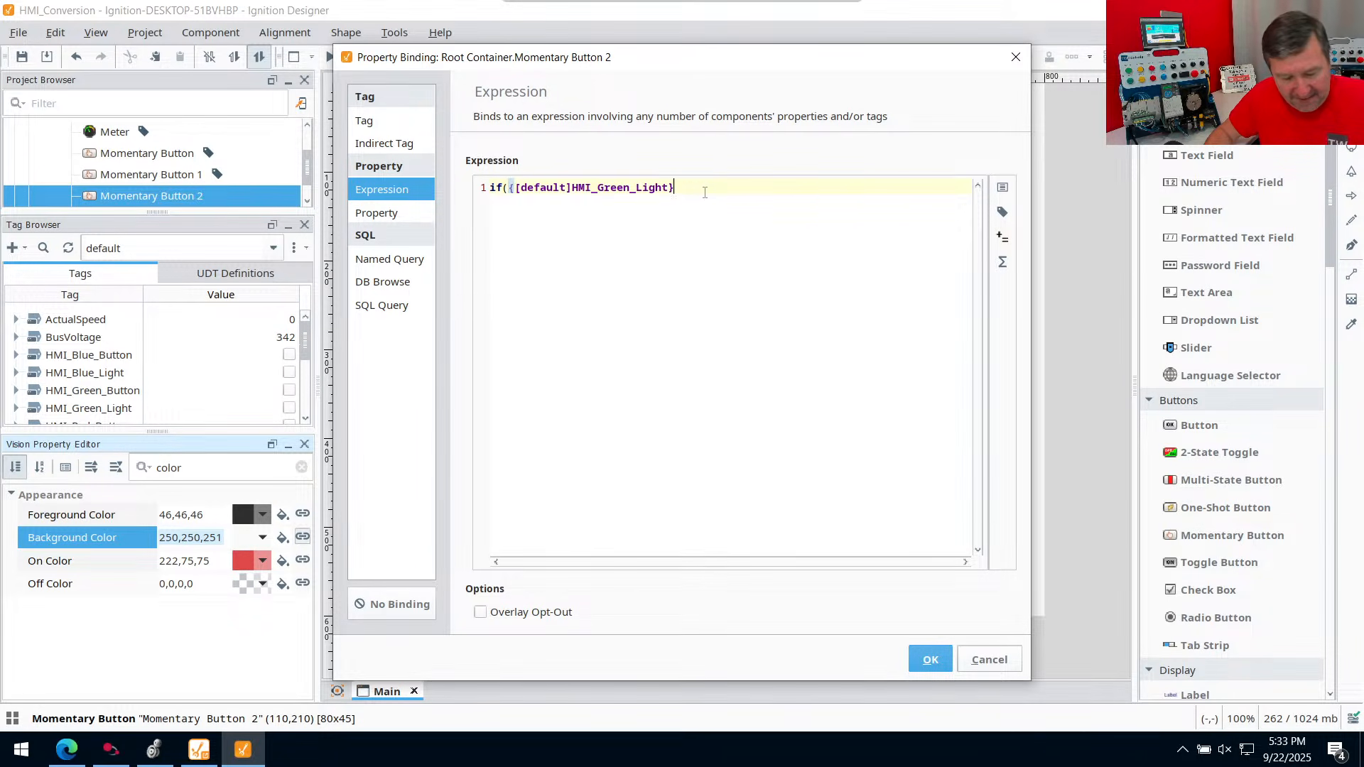
# Complete the expression with "0,255,0" as the true color and "250,250,251" as the false color, and apply the binding
pyautogui.write(',')
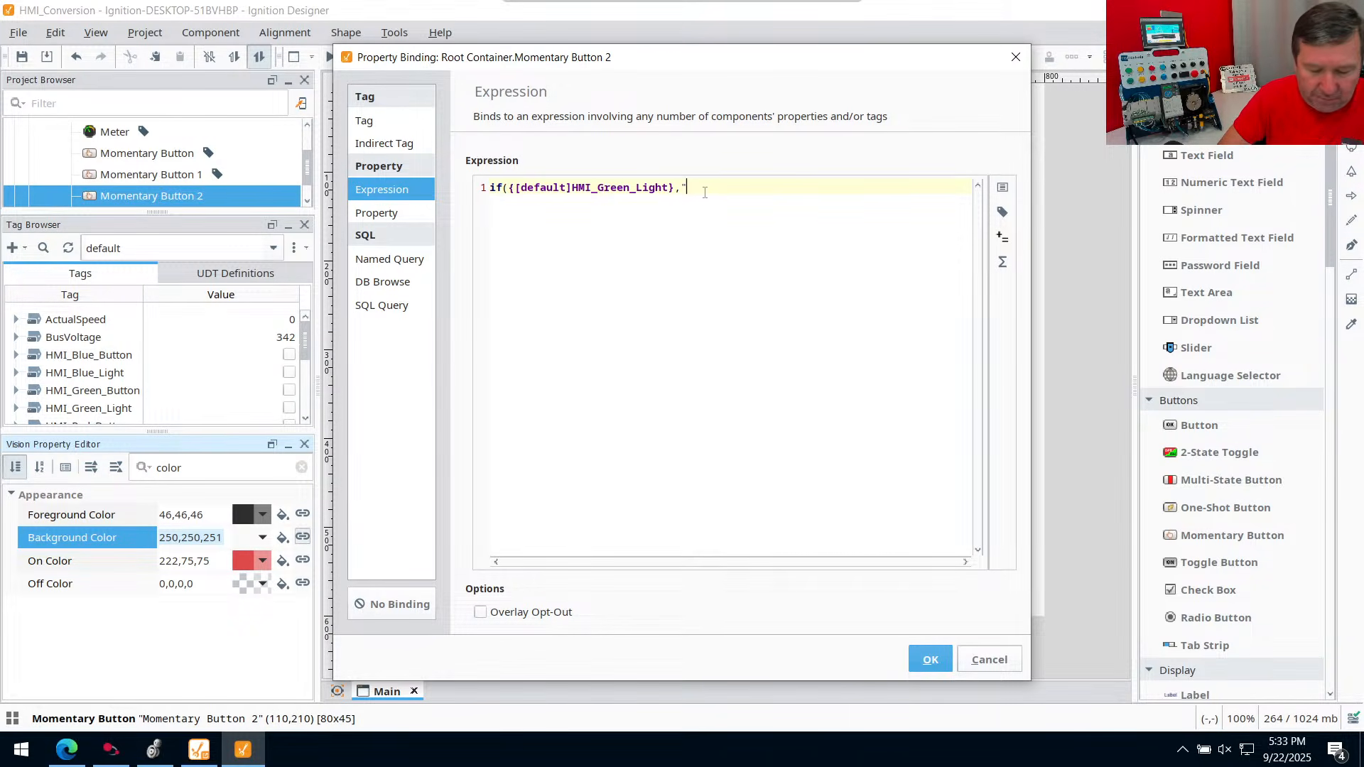
pyautogui.write('55,0",')
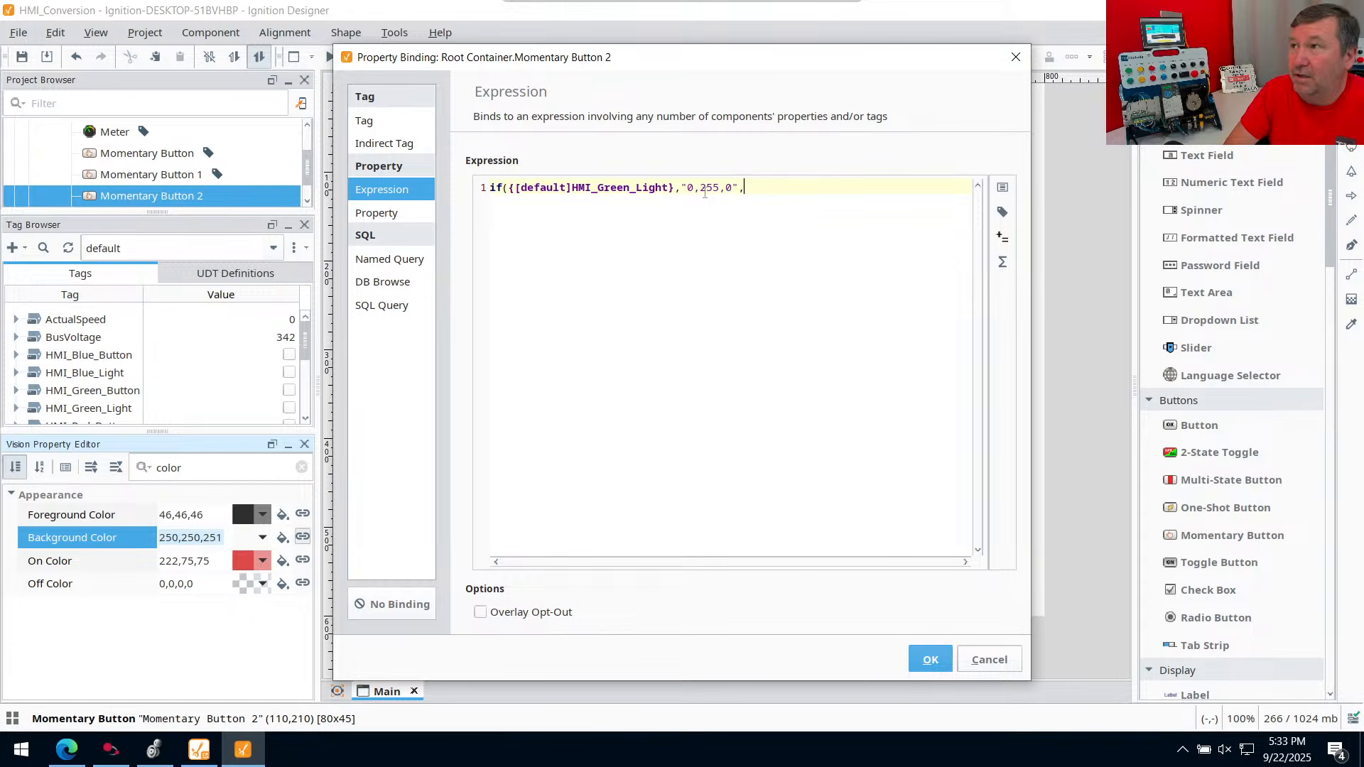
pyautogui.write('"')
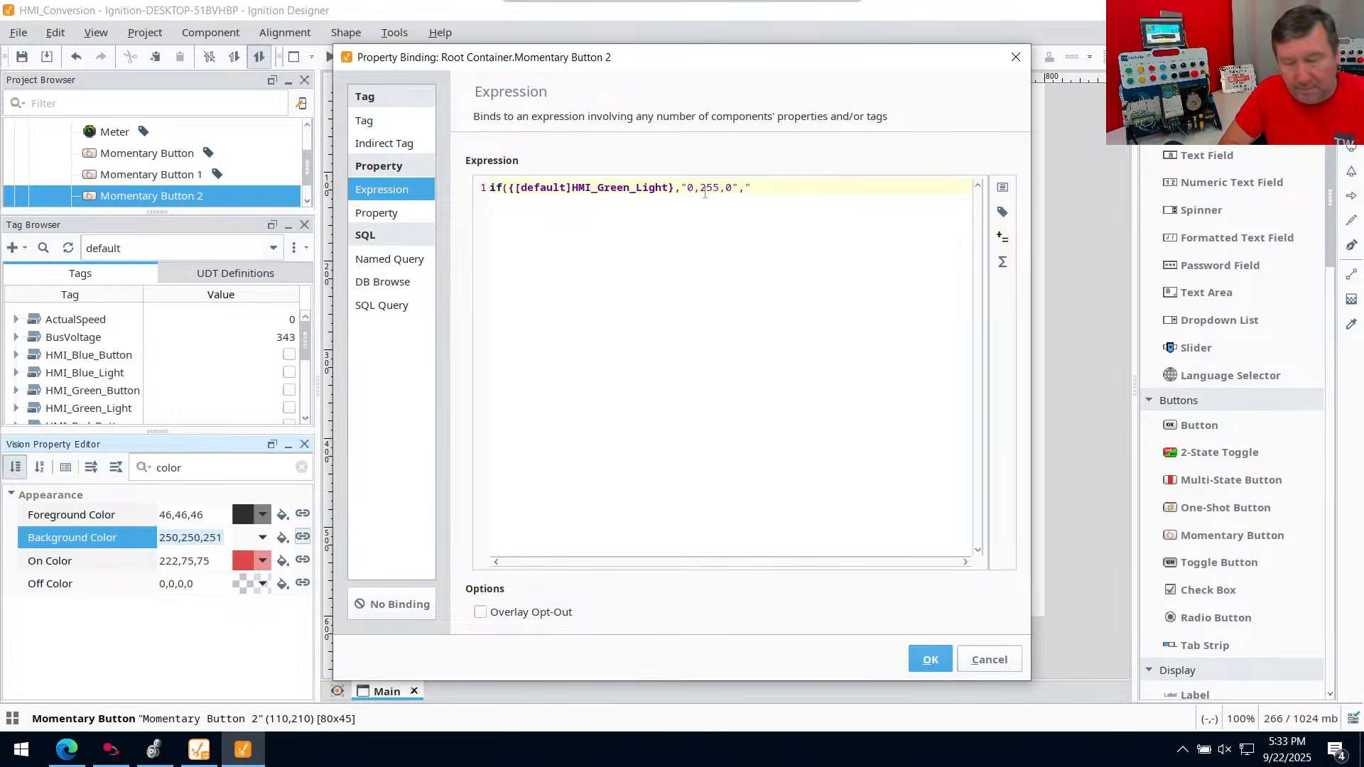
pyautogui.write('250,250,251')
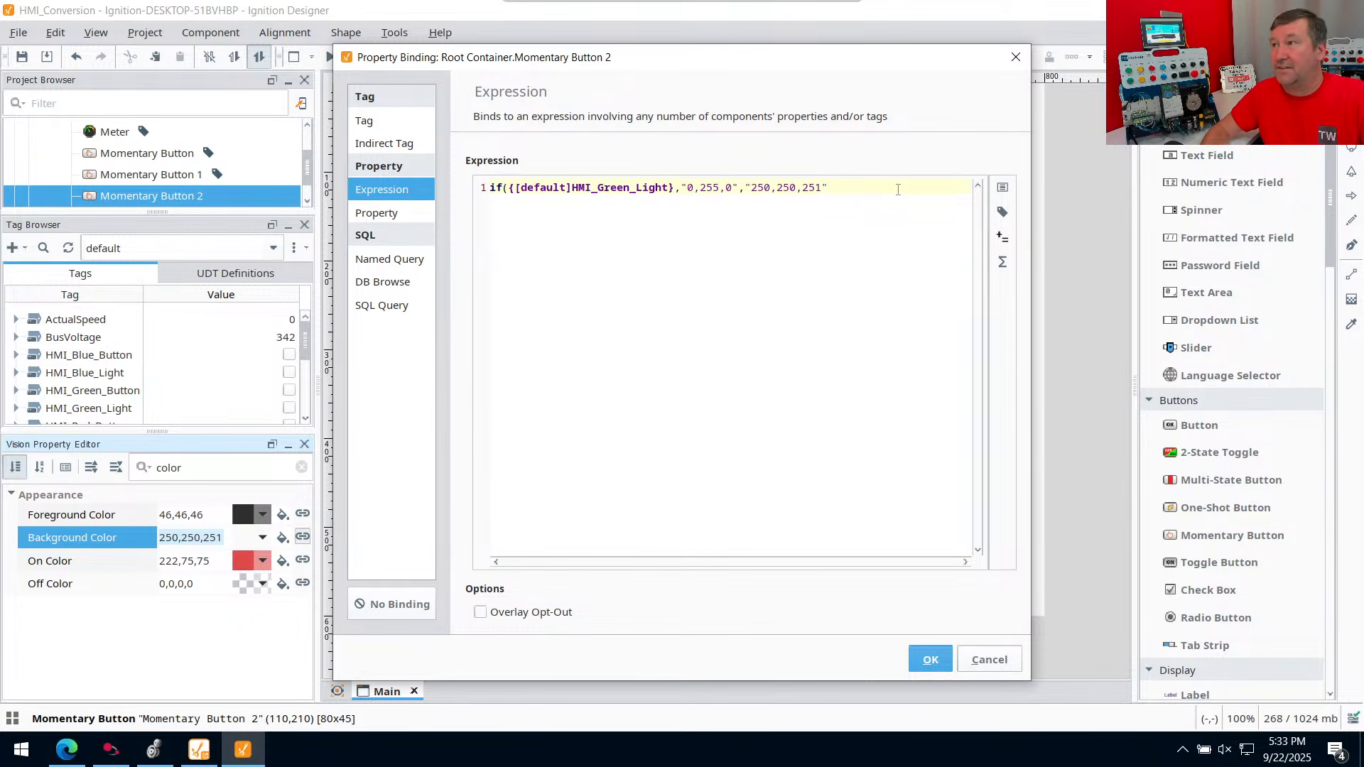
pyautogui.write(')')
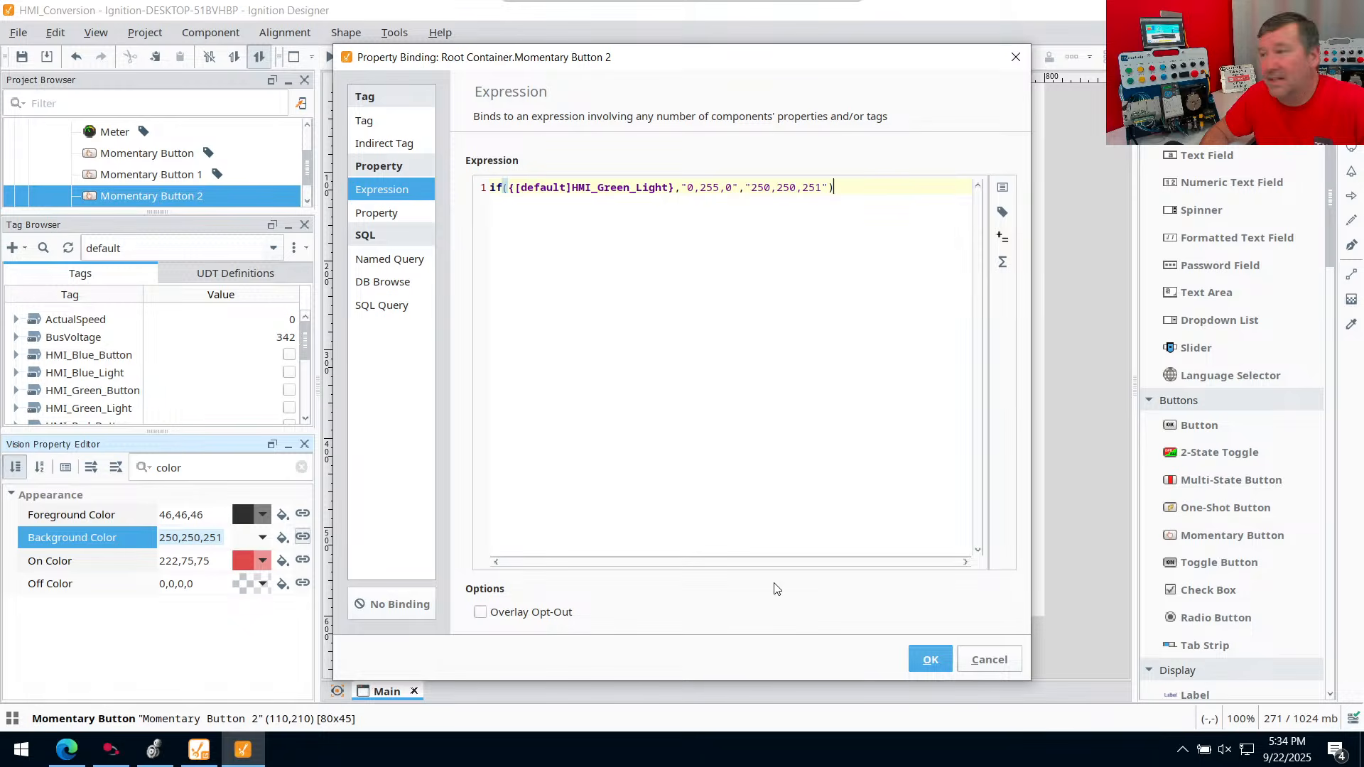
pyautogui.click(931, 660)
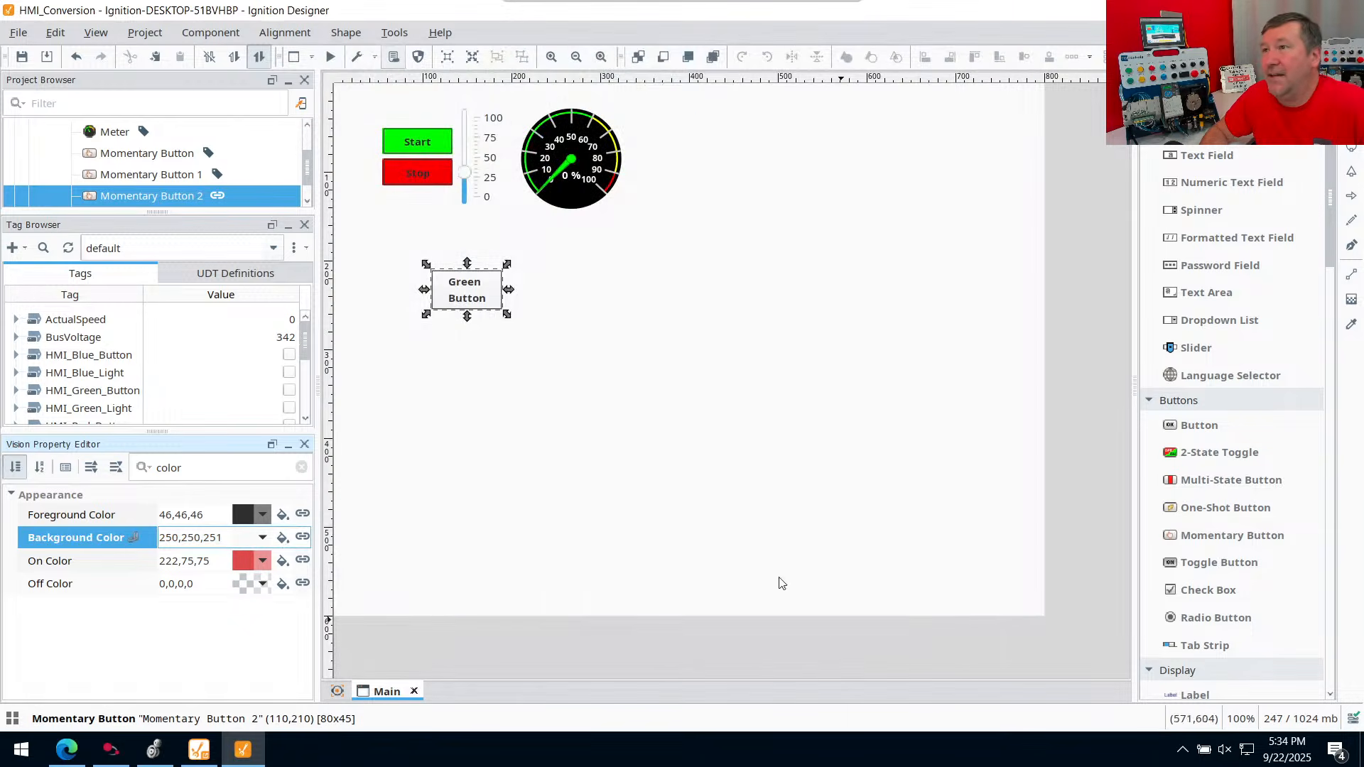
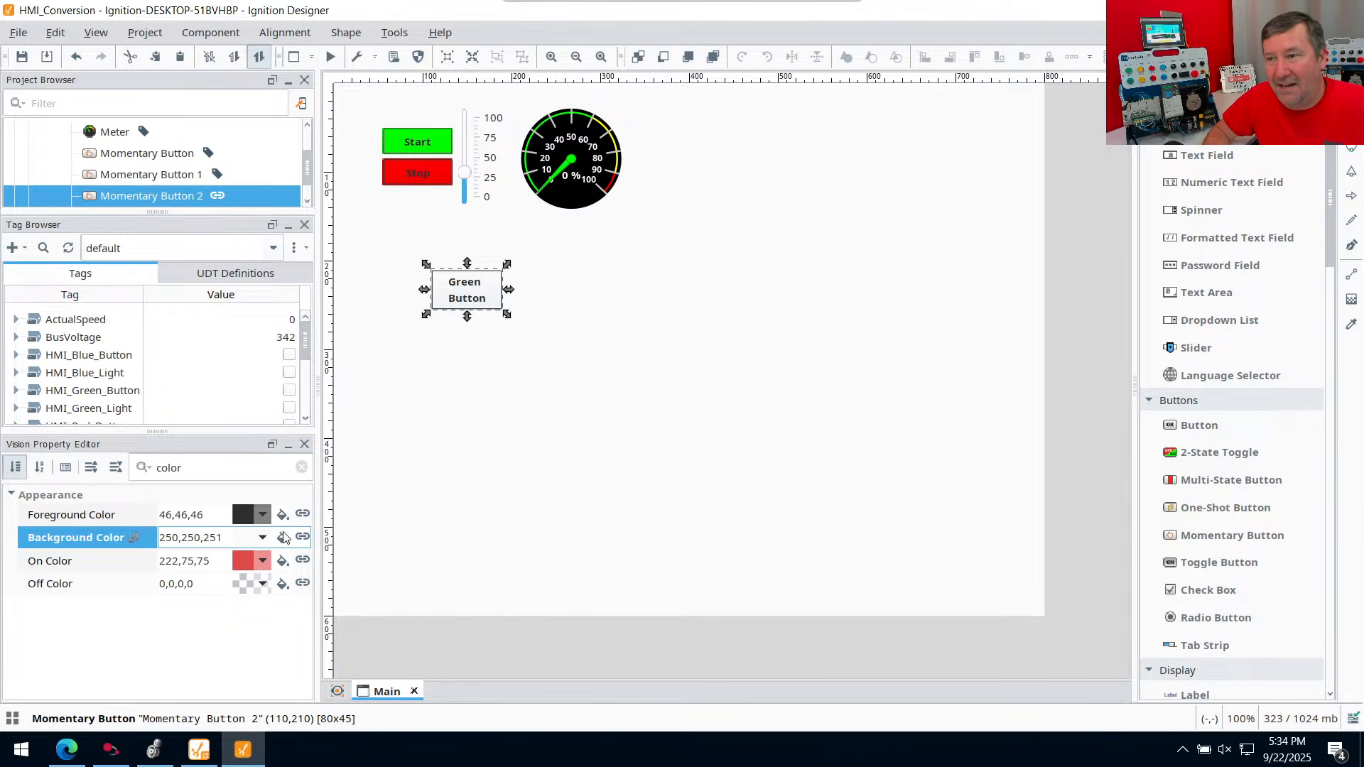
# Filter the green button's properties for "tag" and bind the HMI_Green_Button tag to the button
pyautogui.doubleClick(159, 467)
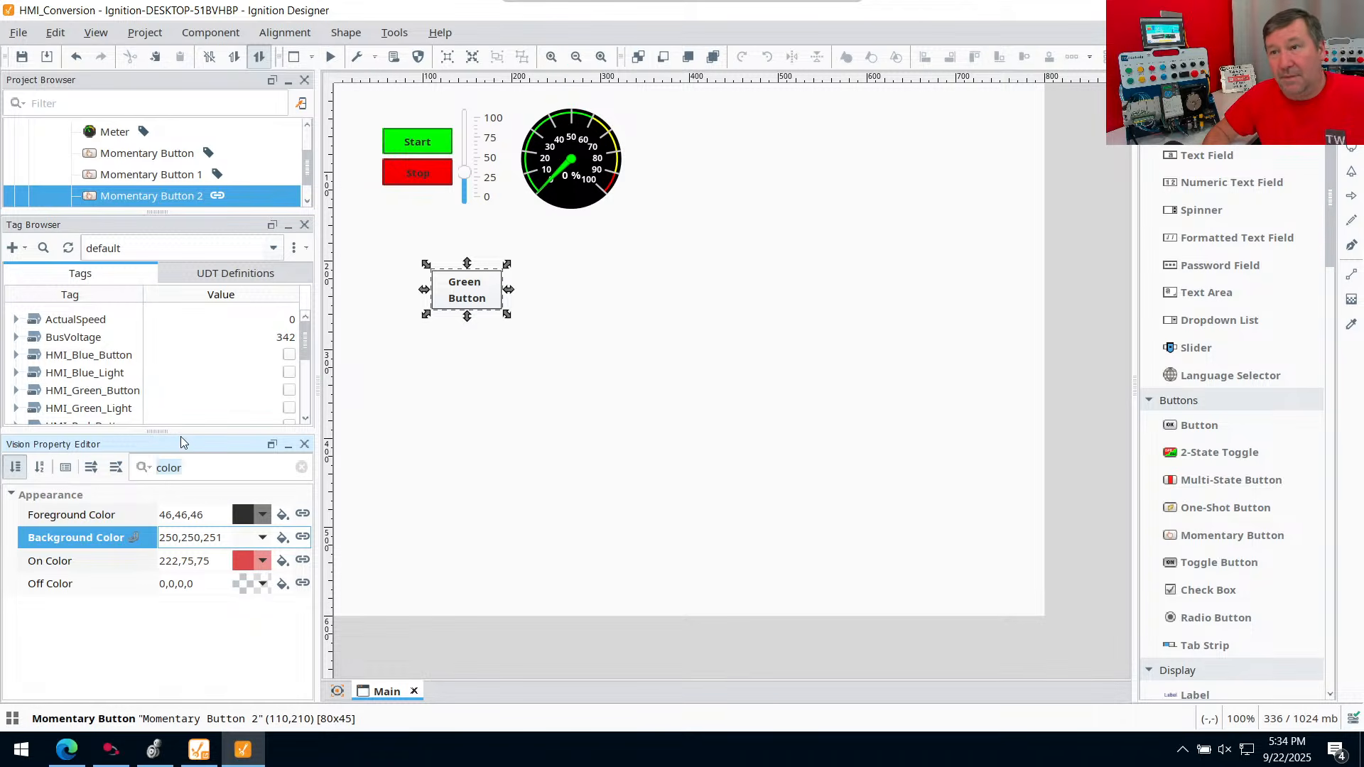
pyautogui.write('tag')
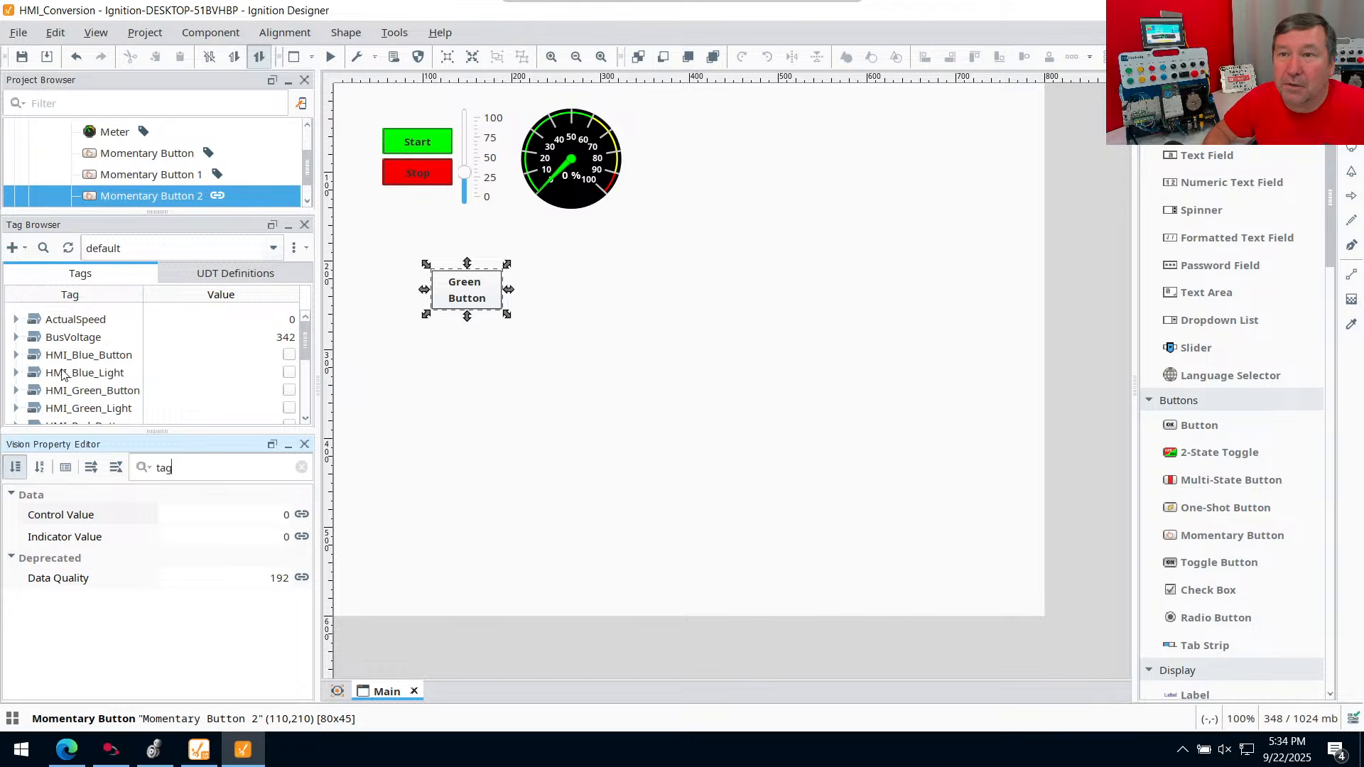
pyautogui.click(84, 395)
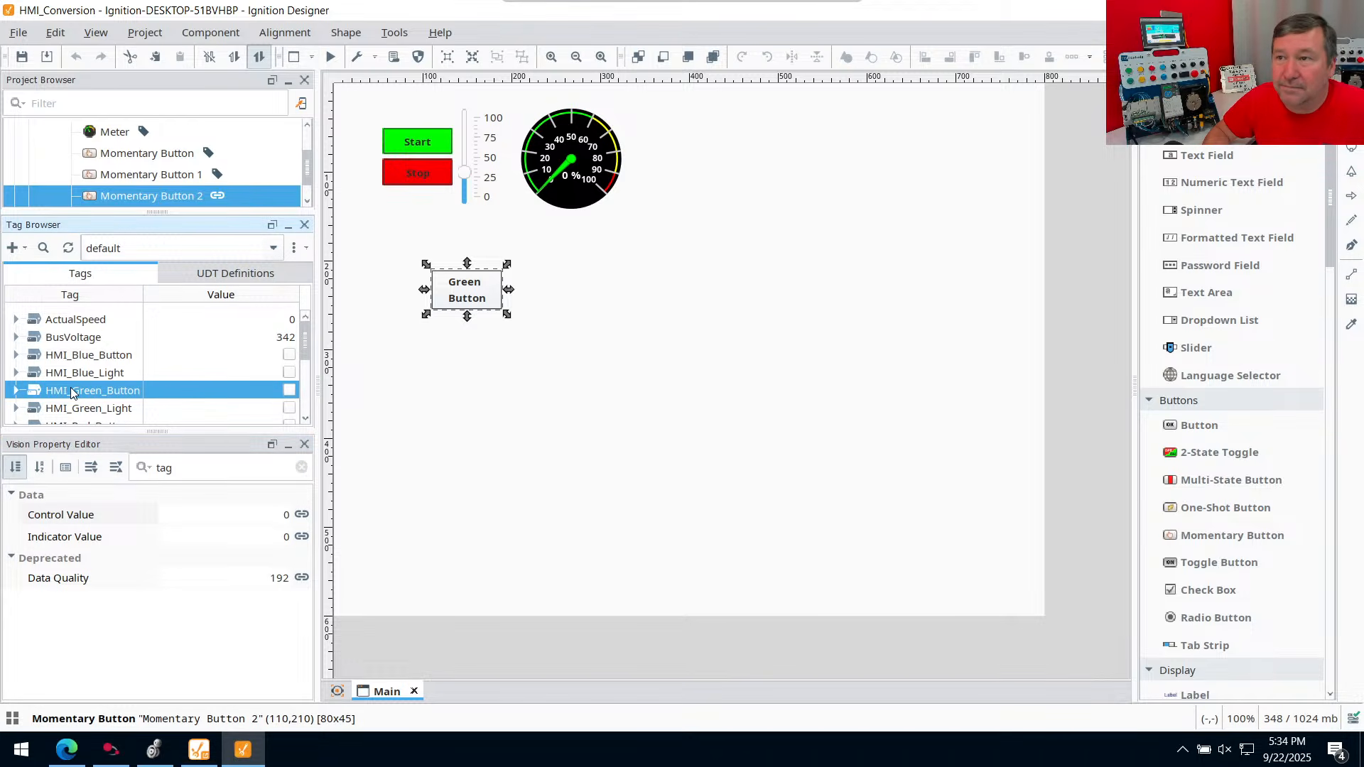
pyautogui.moveTo(241, 377); pyautogui.dragTo(456, 288)
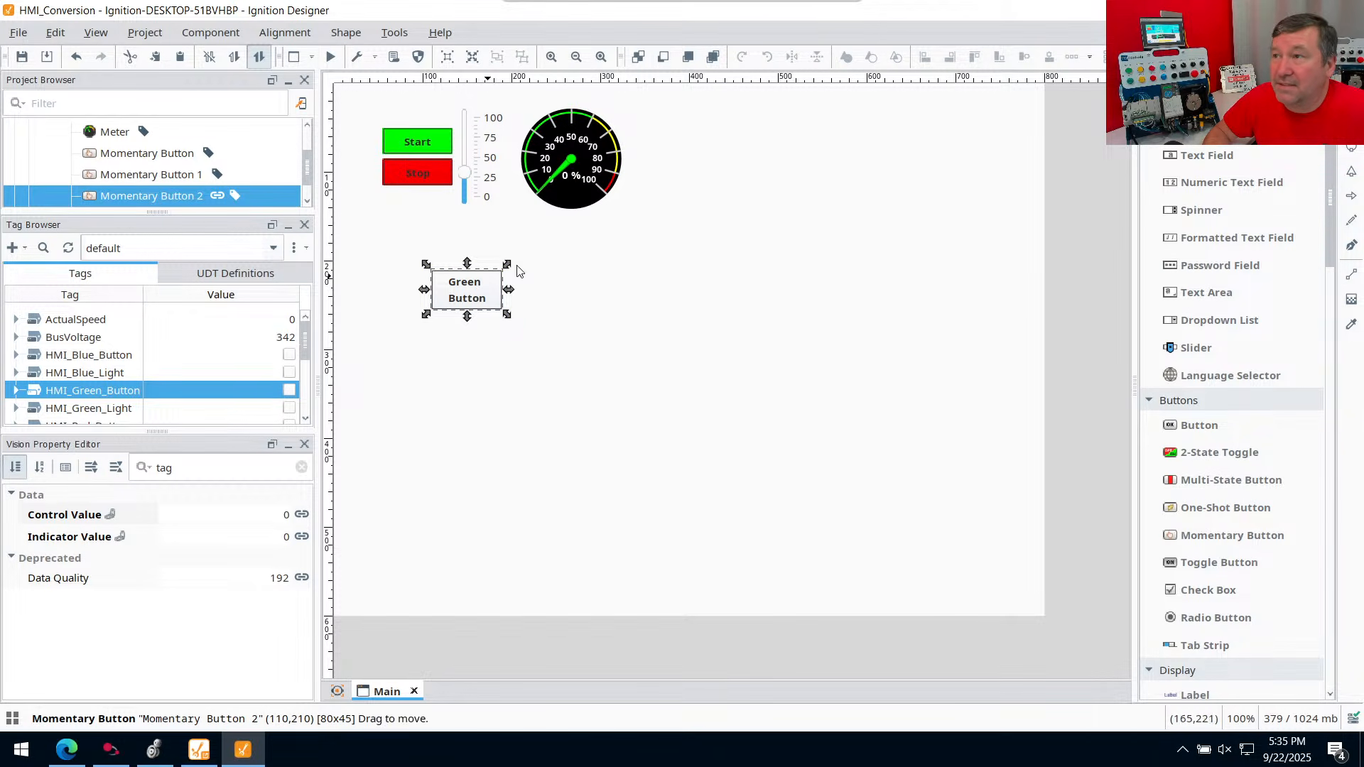
# Test the green button in preview mode and return to design mode
pyautogui.click(331, 57)
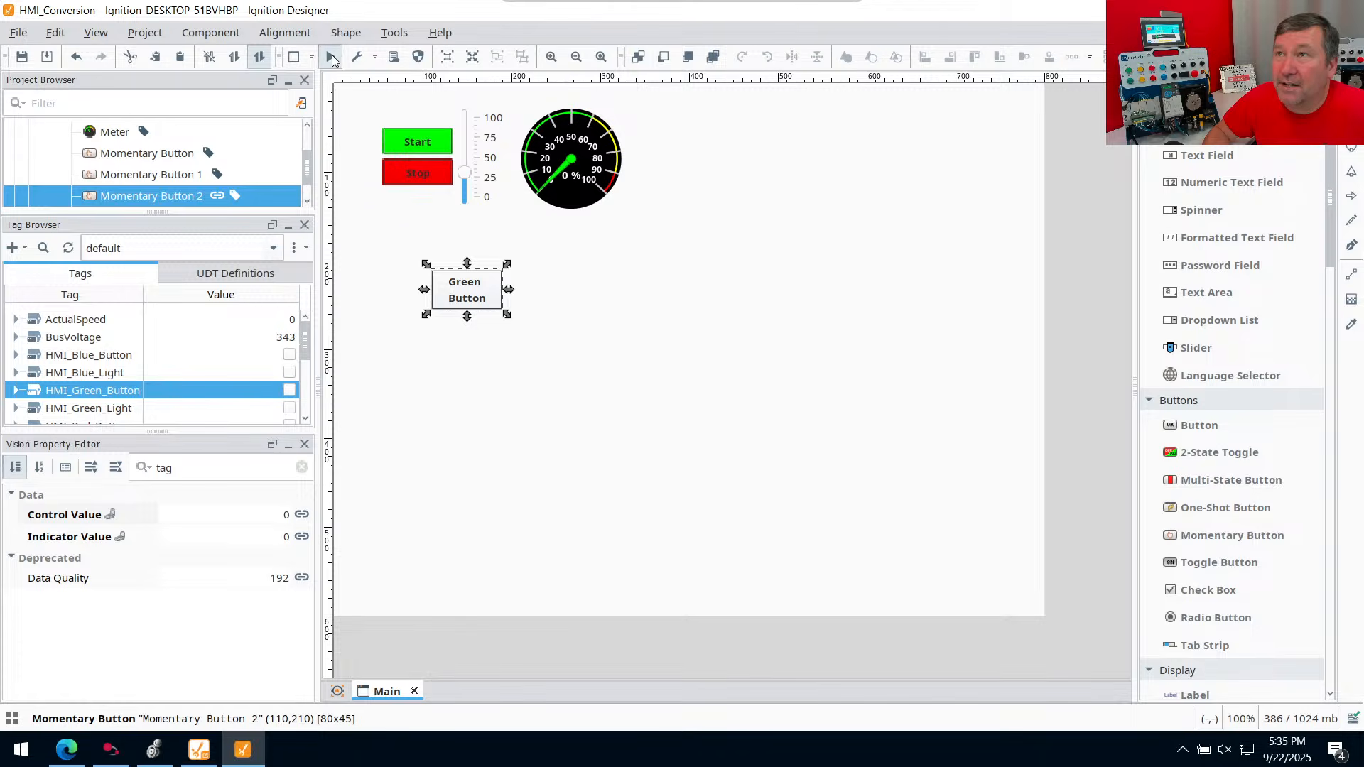
pyautogui.click(458, 285)
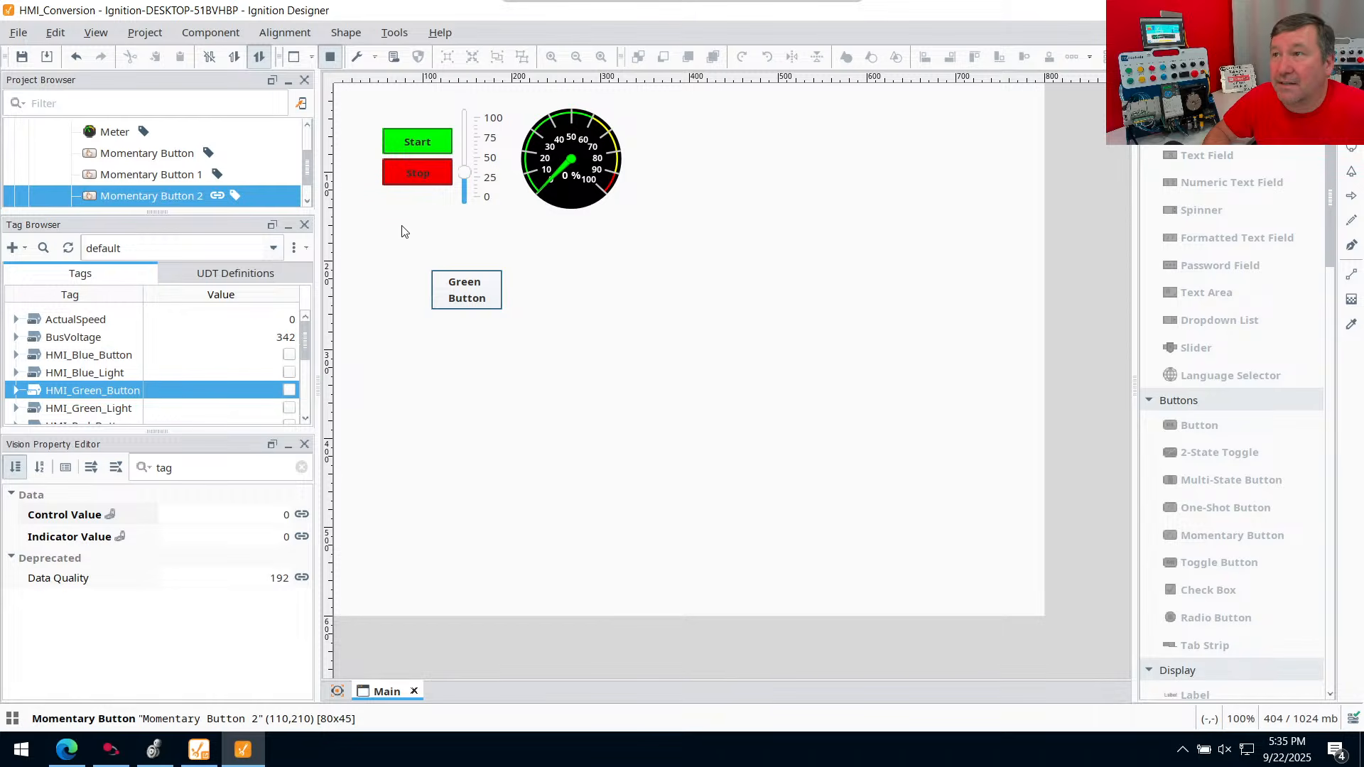
pyautogui.click(329, 57)
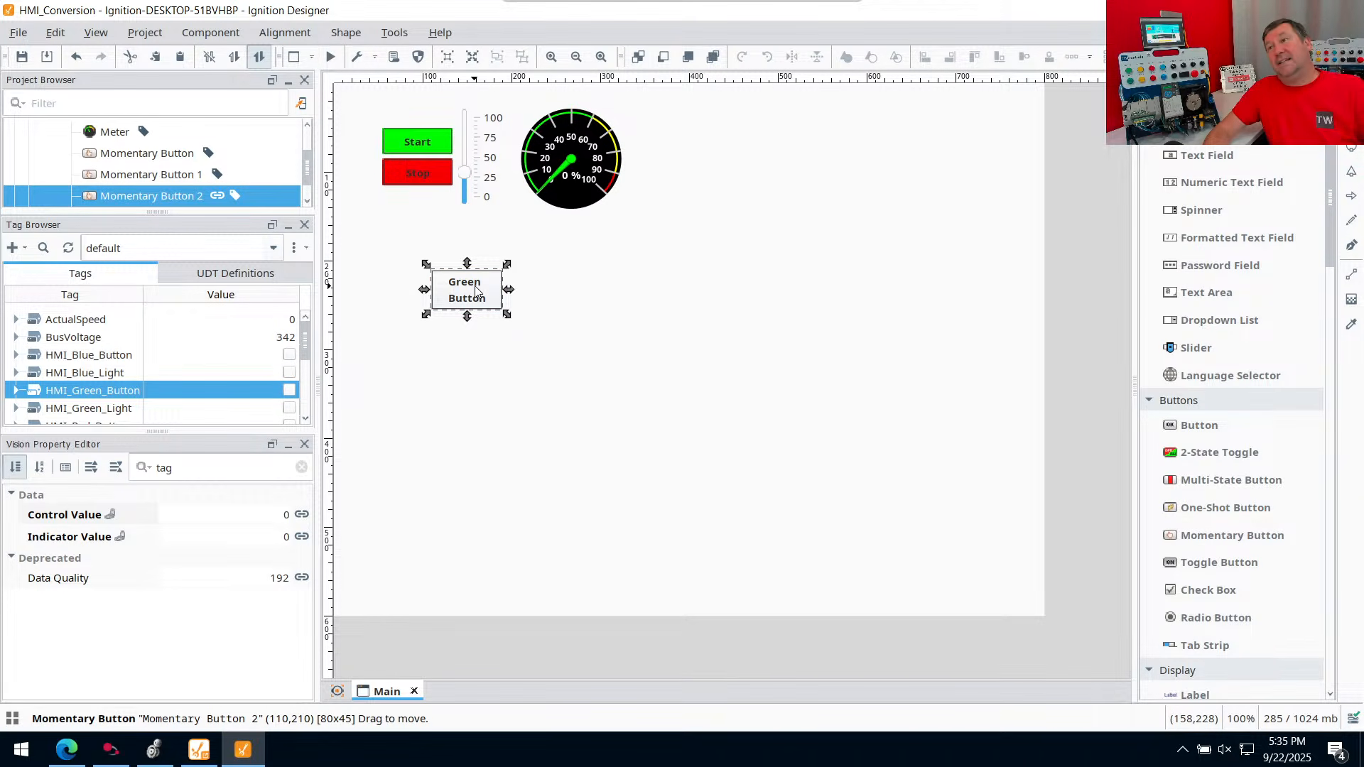
# Copy the green button and place three copies beside it in an evenly spaced row at y 210, from x 195 to x 365
pyautogui.hotkey('ctrl', 'c')
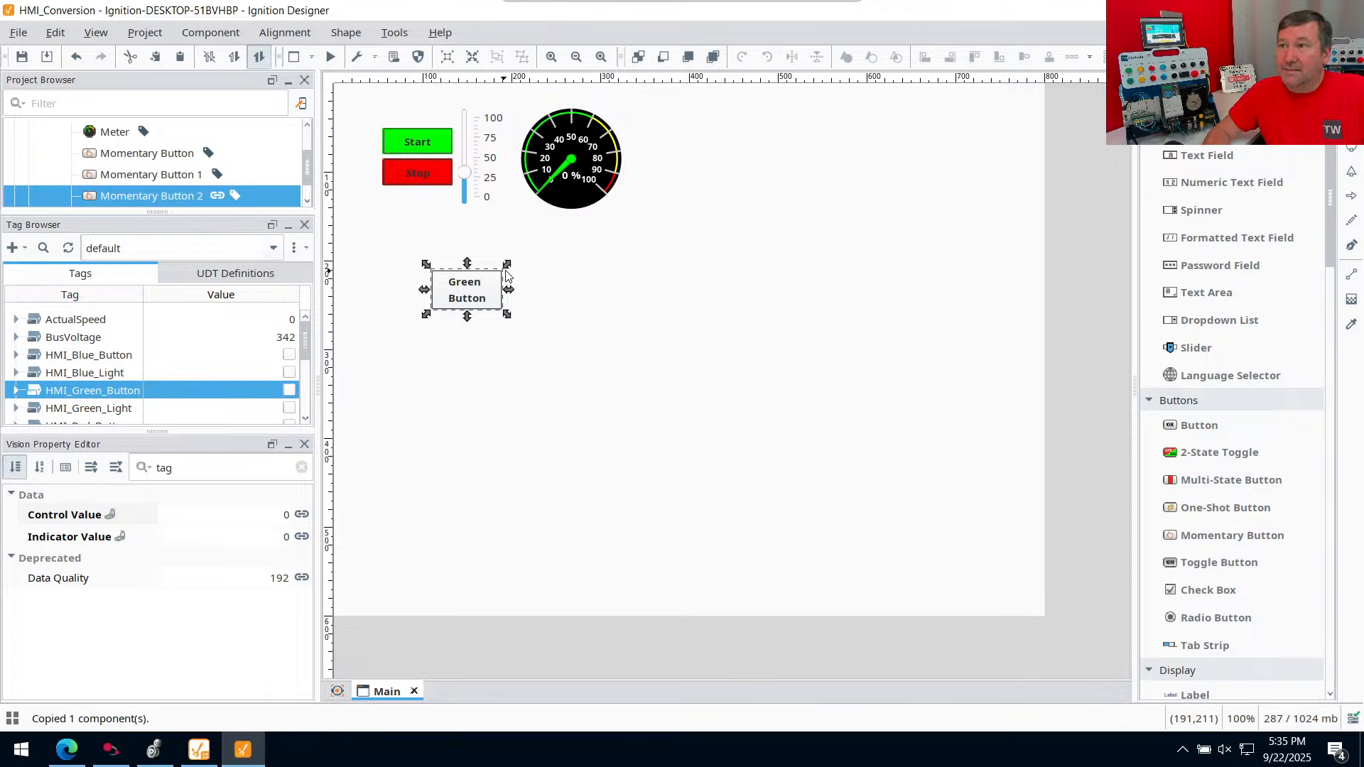
pyautogui.hotkey('ctrl', 'v')
pyautogui.click(530, 293)
pyautogui.moveTo(563, 321)
pyautogui.mouseDown()
pyautogui.moveTo(537, 295)
pyautogui.moveTo(556, 301)
pyautogui.mouseUp()
pyautogui.click(464, 331)
pyautogui.hotkey('ctrl', 'v')
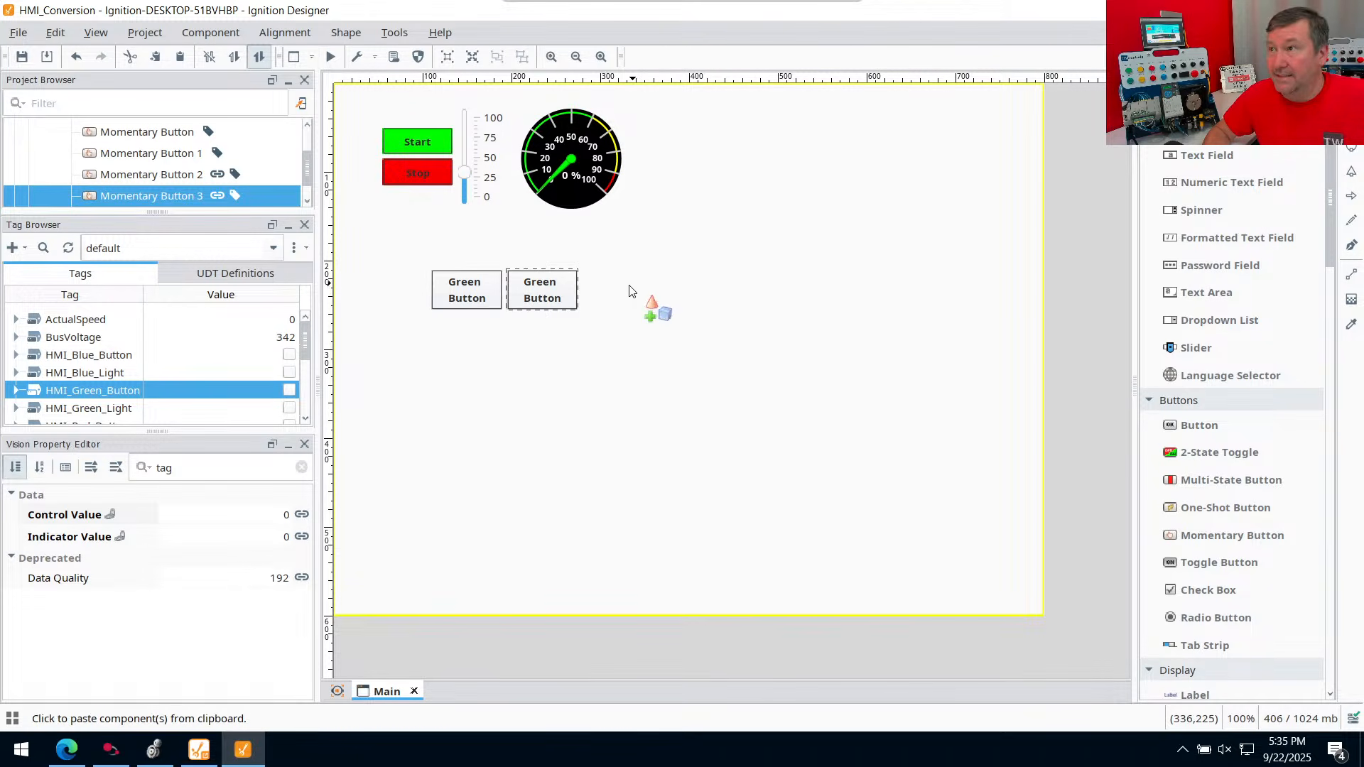
pyautogui.click(643, 307)
pyautogui.moveTo(648, 314); pyautogui.dragTo(608, 299)
pyautogui.hotkey('ctrl', 'v')
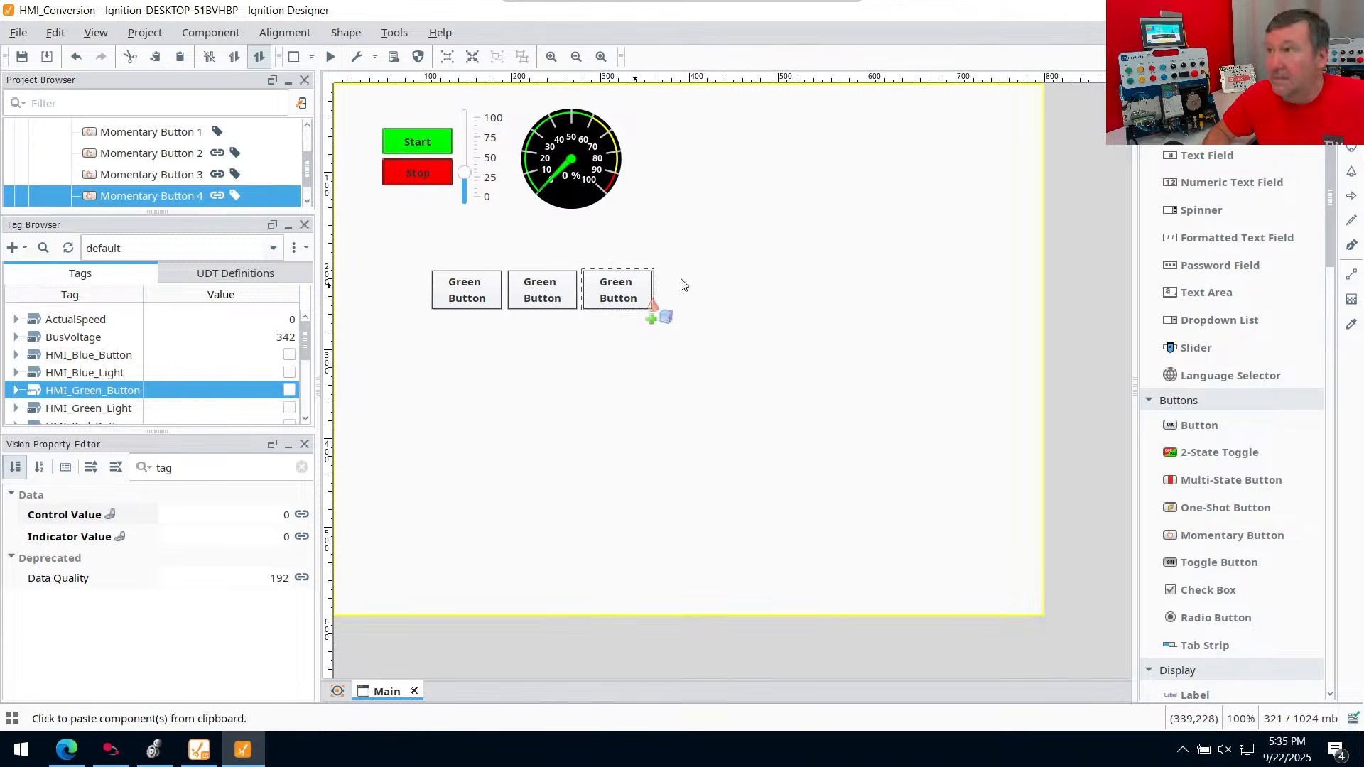
pyautogui.click(721, 301)
pyautogui.moveTo(721, 300); pyautogui.dragTo(694, 295)
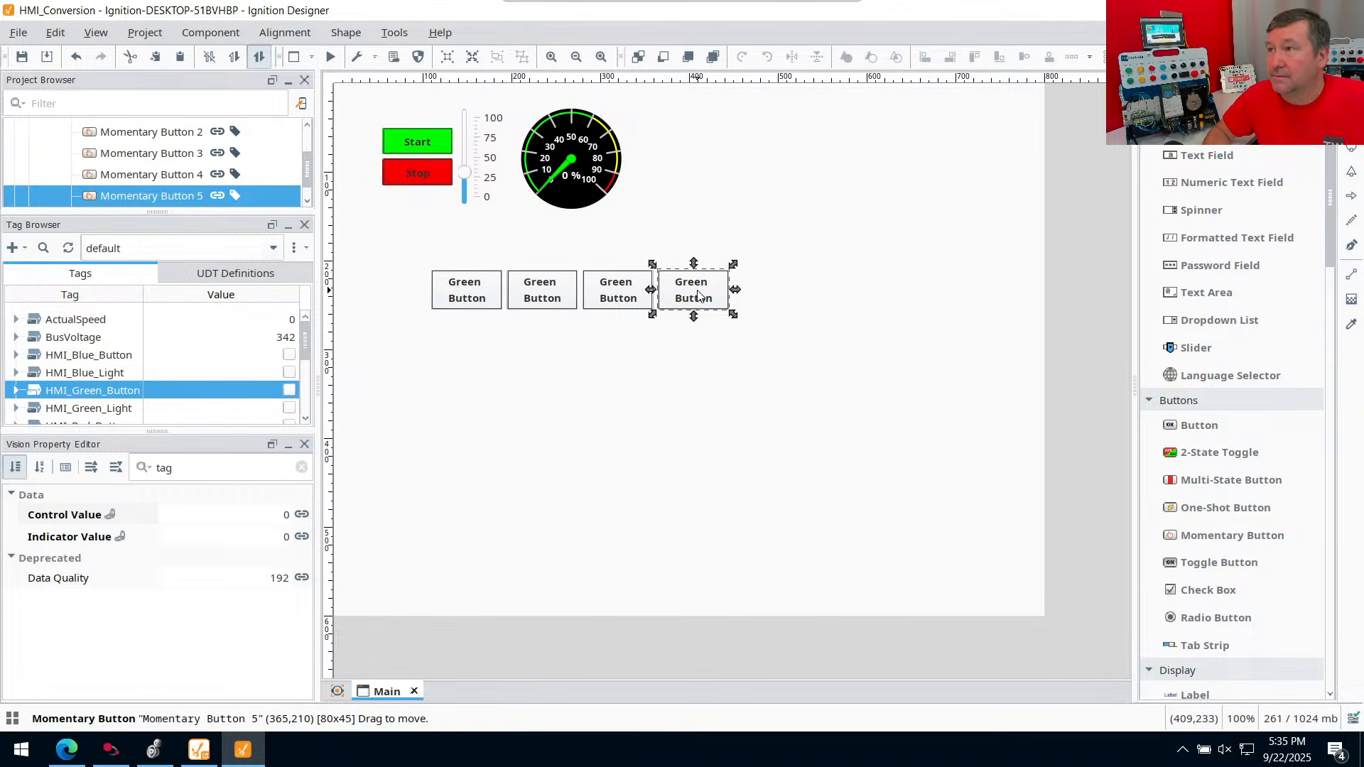
# Select the second button in the row and filter its properties for "text"
pyautogui.click(579, 352)
pyautogui.click(544, 309)
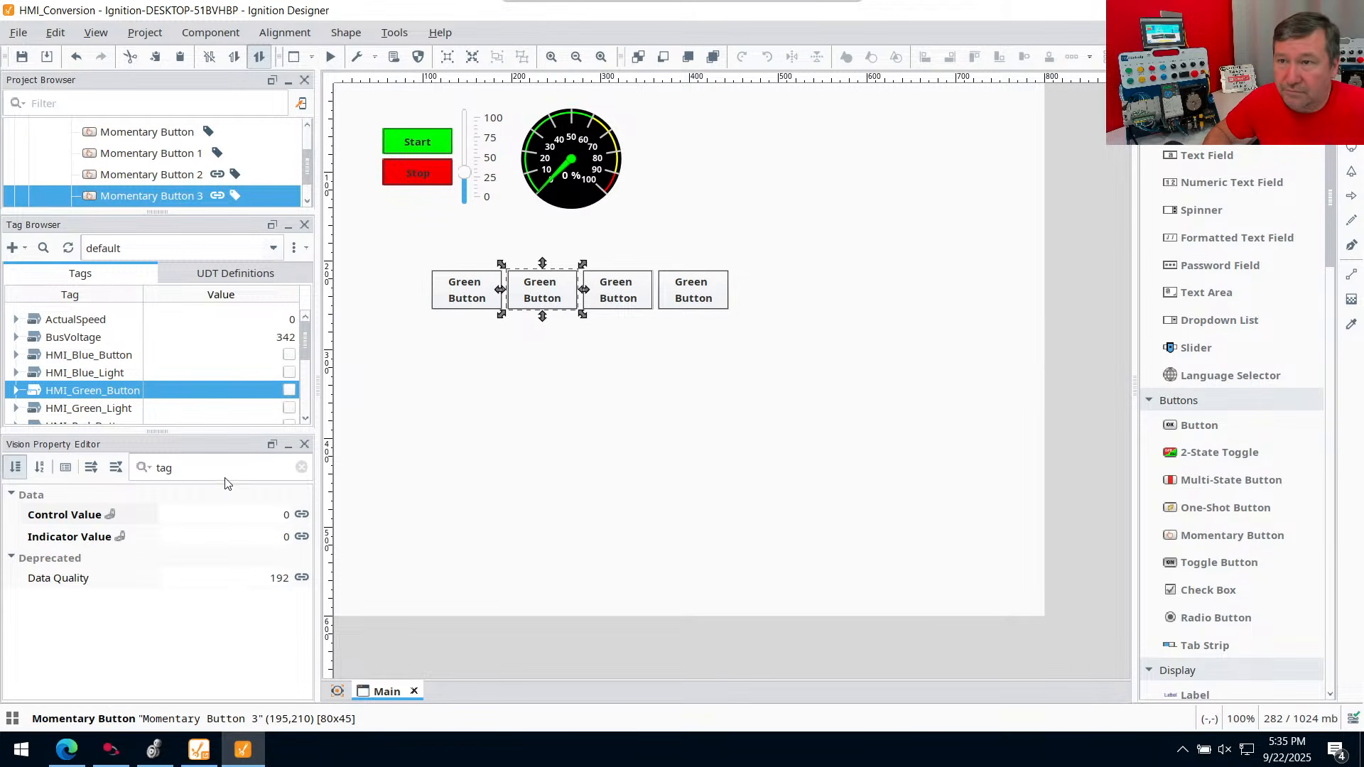
pyautogui.doubleClick(176, 471)
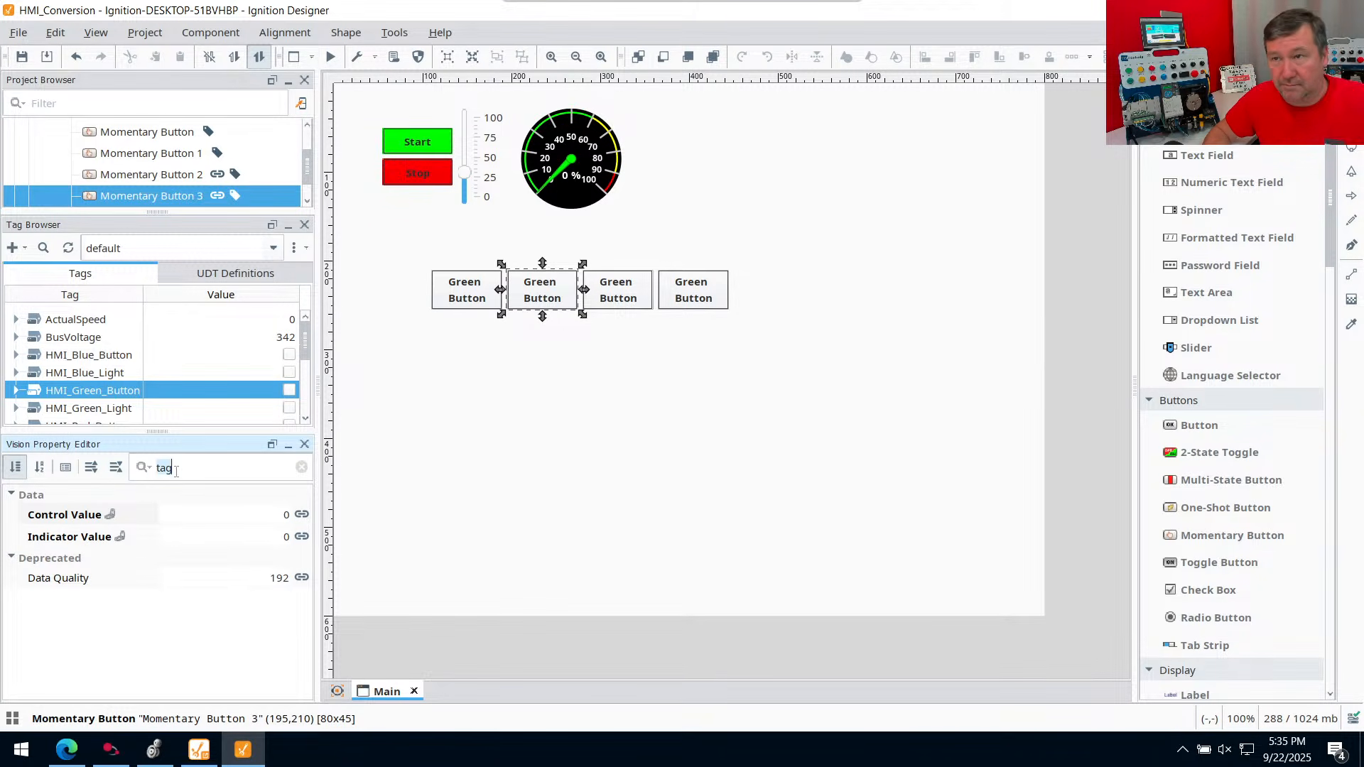
pyautogui.press('BackSpace')
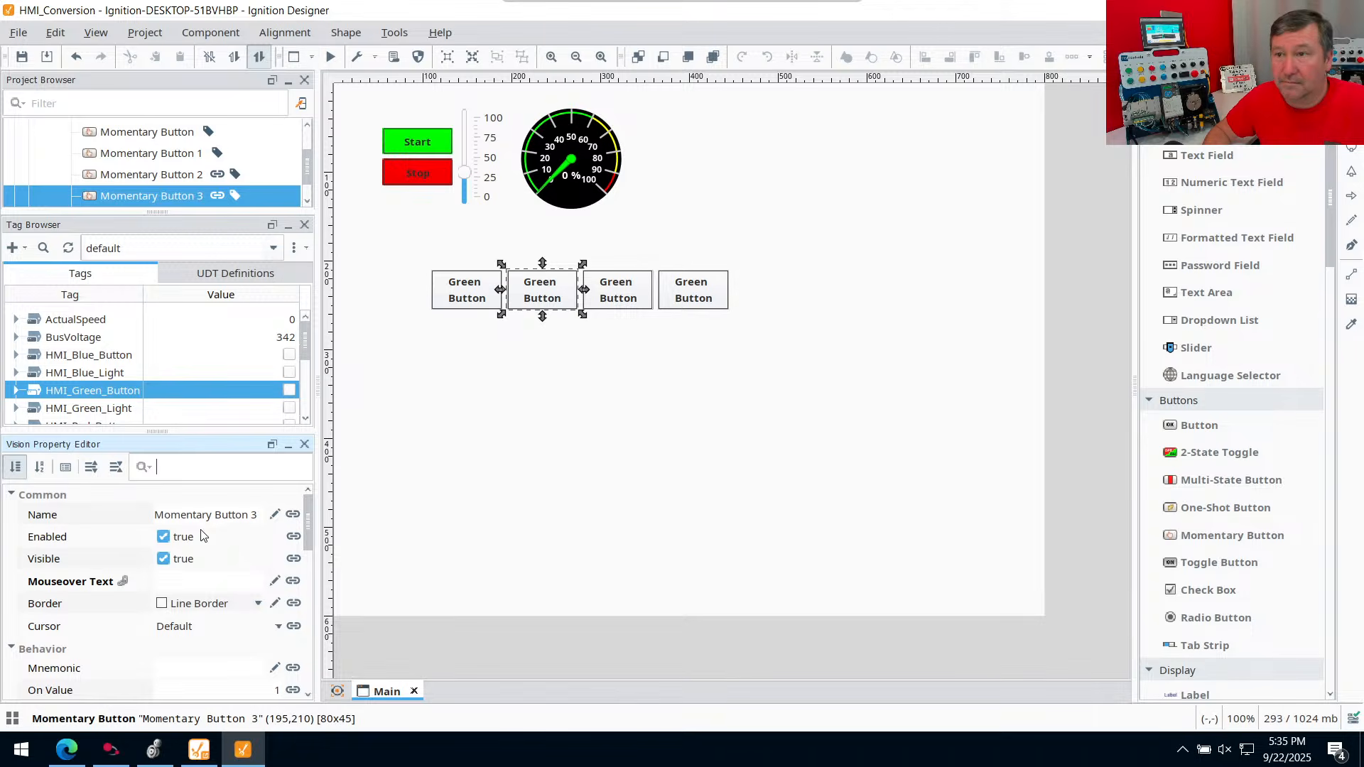
pyautogui.scroll(-3, 228, 579)
pyautogui.scroll(-1, 189, 626)
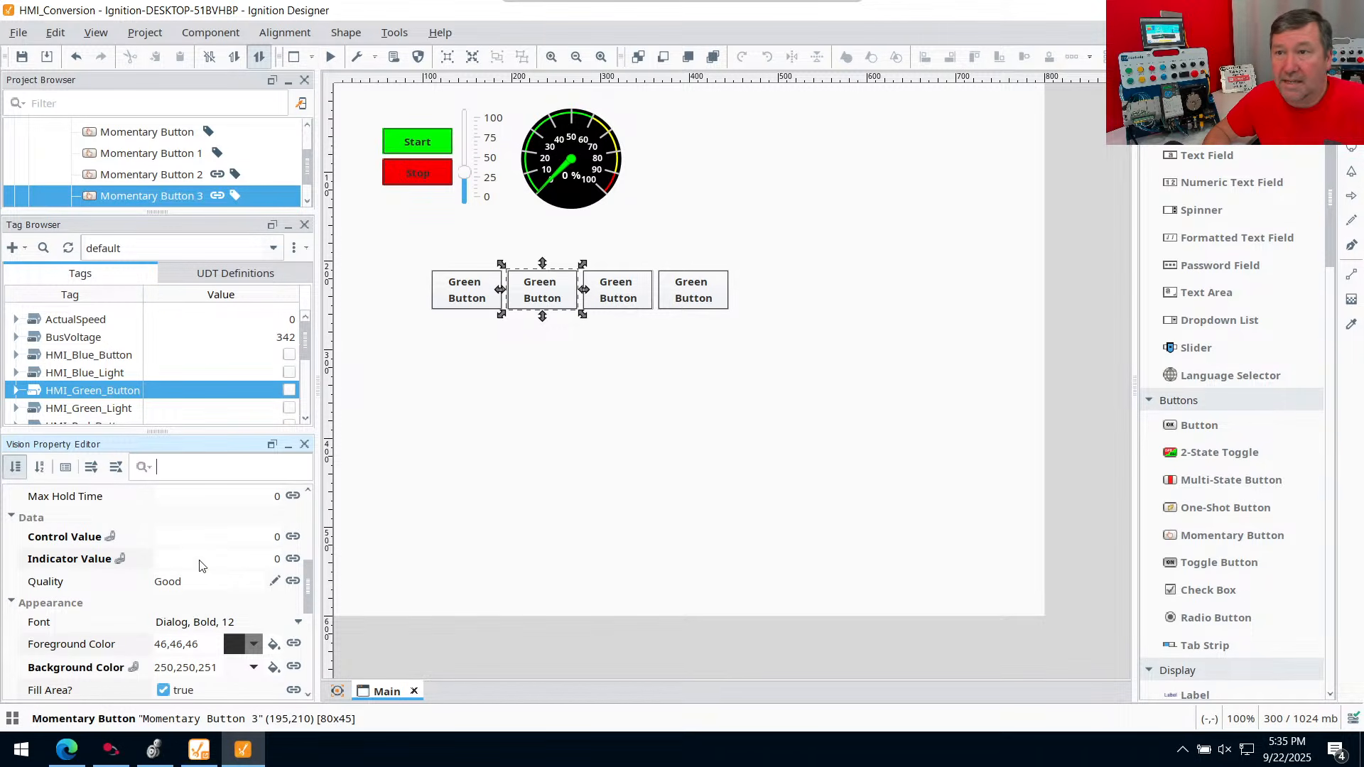
pyautogui.write('te')
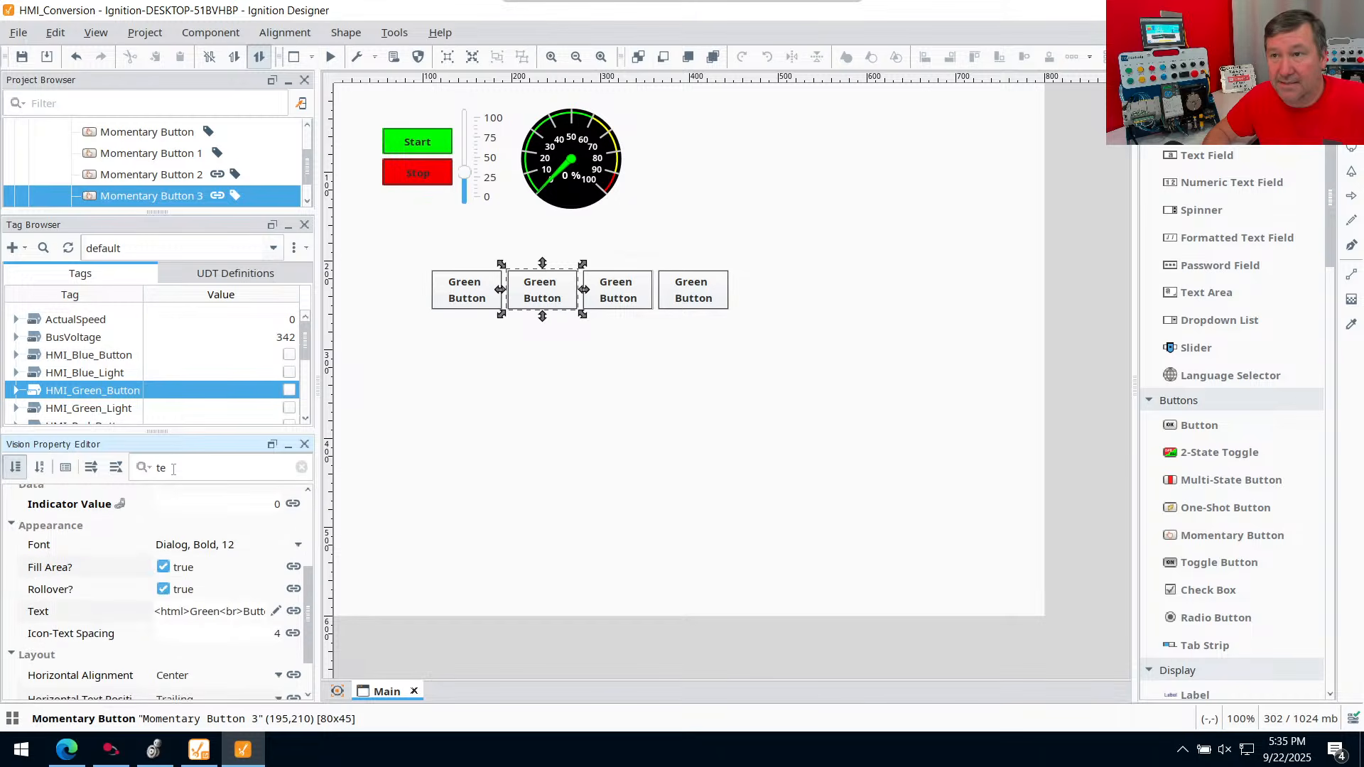
pyautogui.write('st')
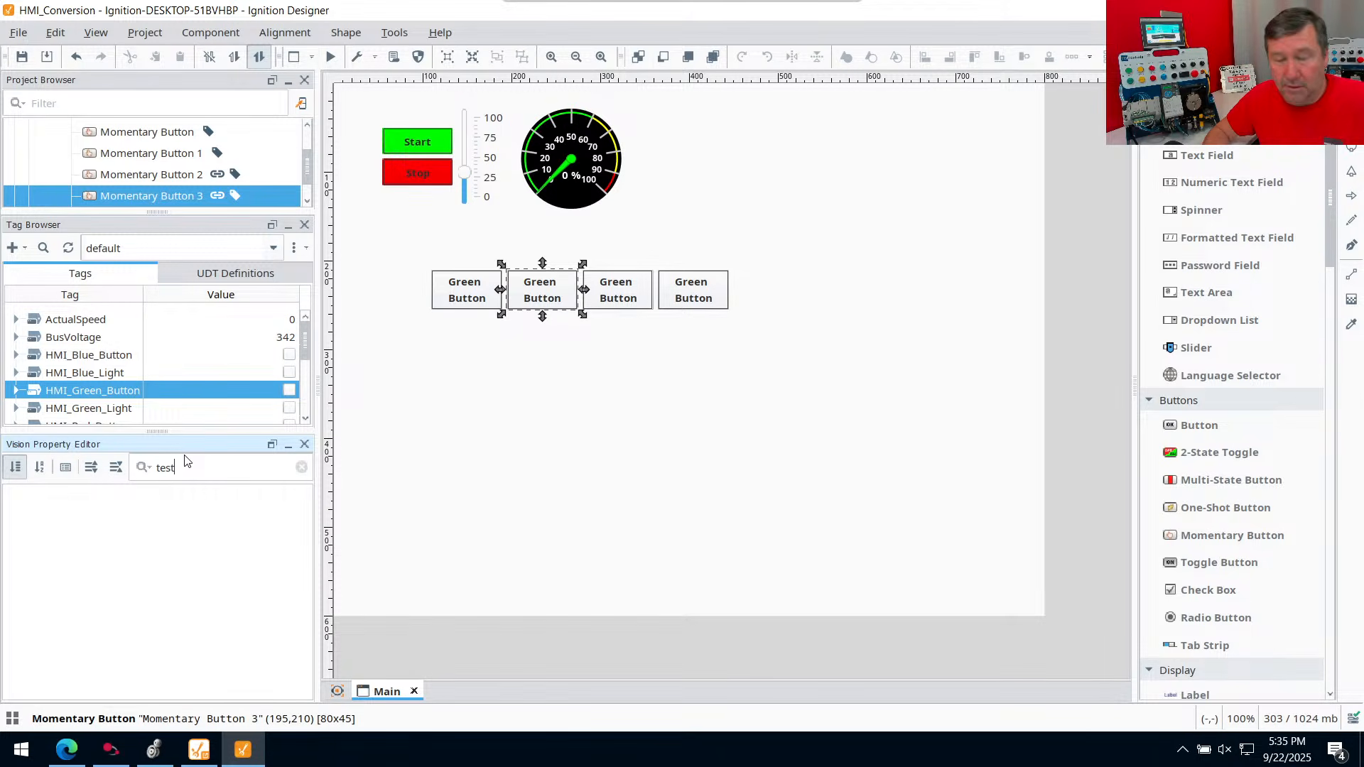
pyautogui.write('t')
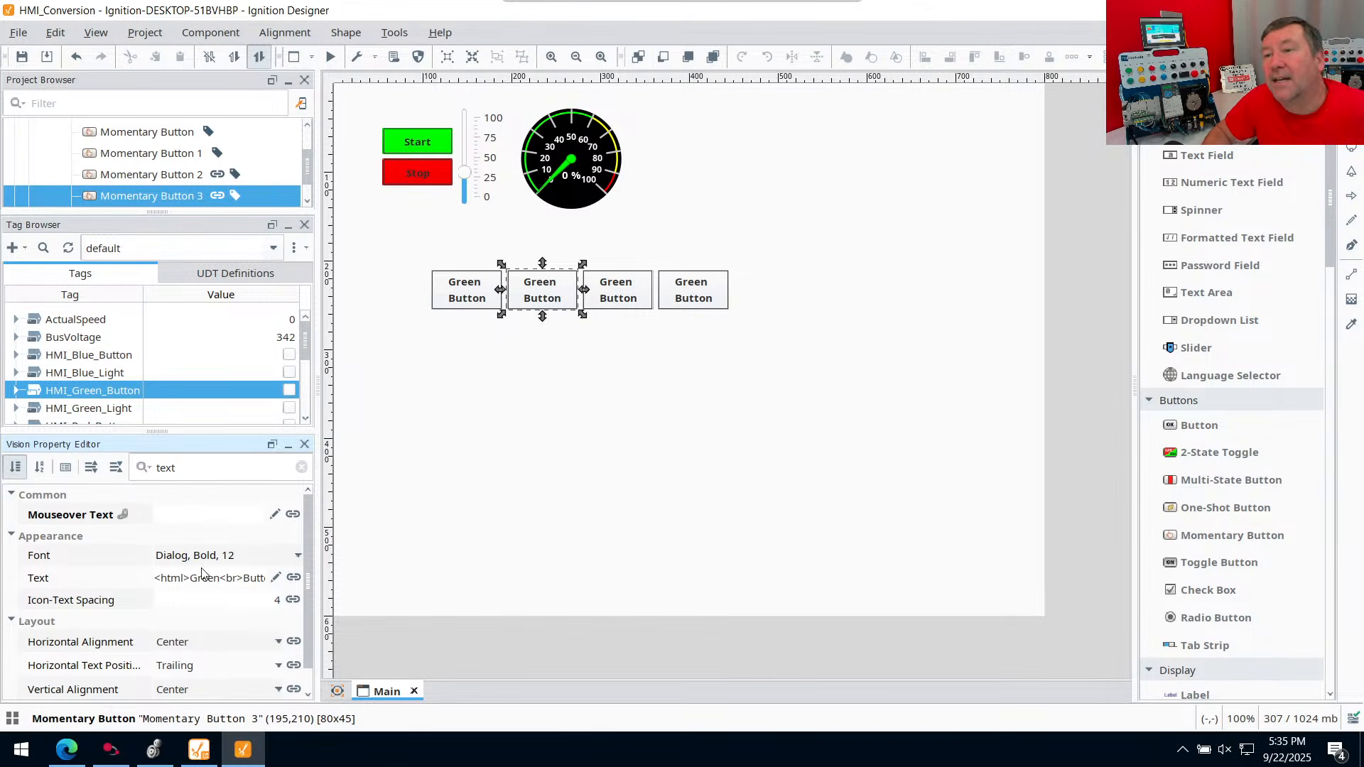
# Replace "Green" with "Yellow" in the second button's text, keeping the HTML line break before "Button"
pyautogui.click(224, 579)
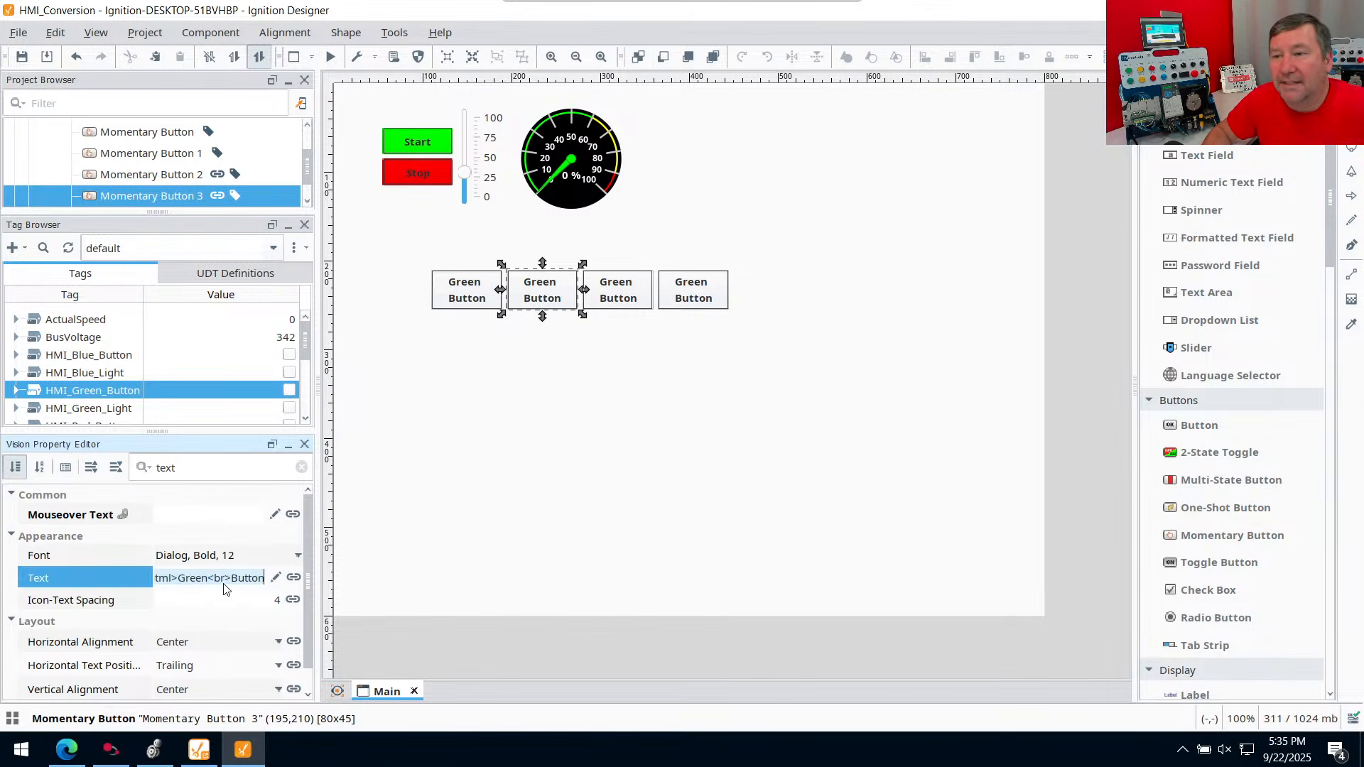
pyautogui.click(178, 577)
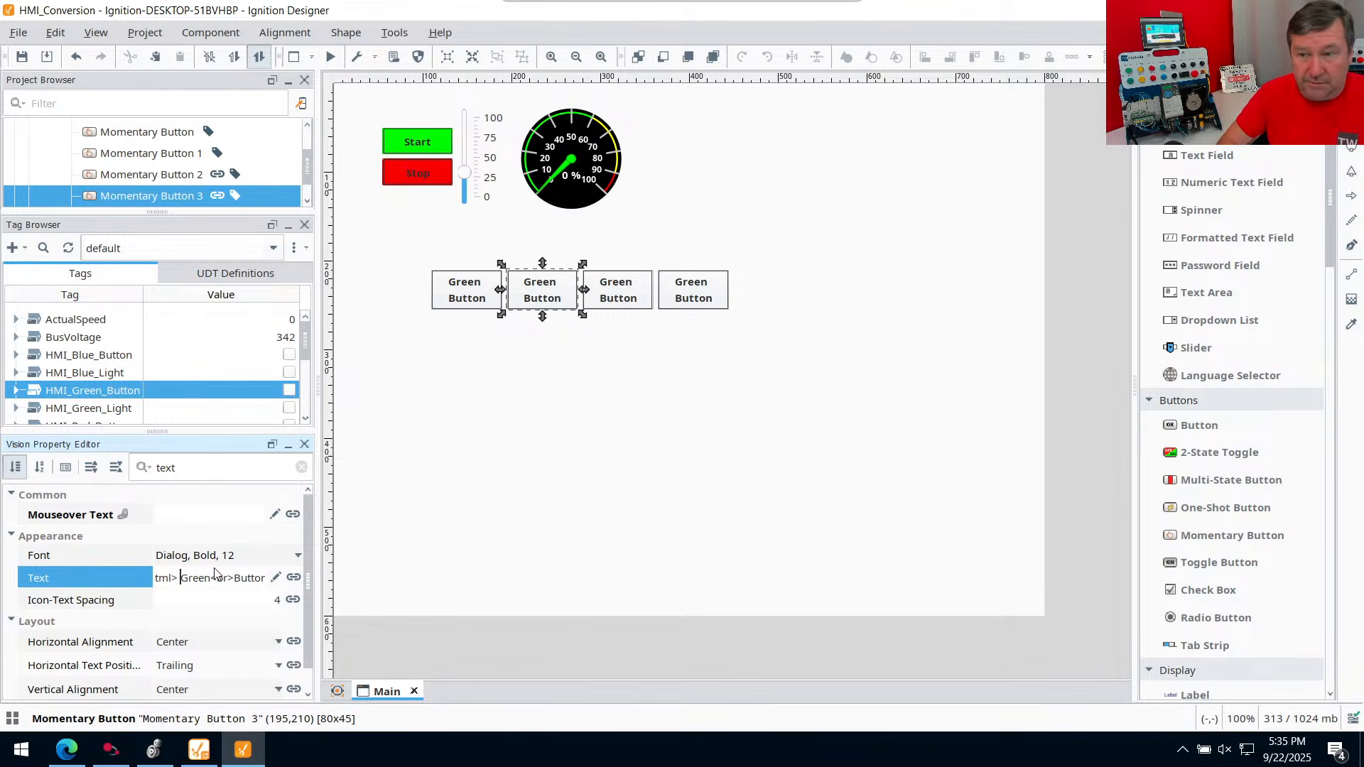
pyautogui.press('BackSpace')
pyautogui.write('Yellow')
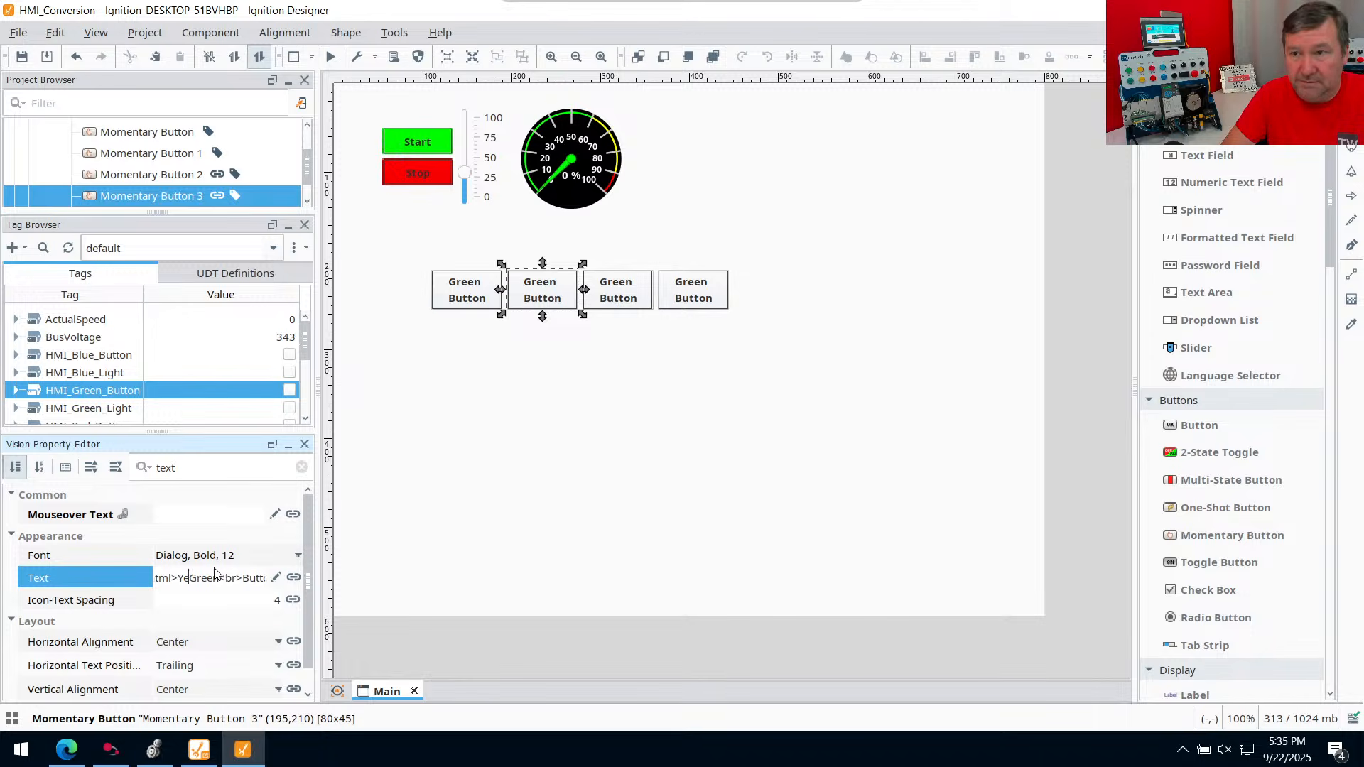
pyautogui.press('Delete')
pyautogui.press('Delete')
pyautogui.press('Delete')
pyautogui.press('Delete')
pyautogui.press('Delete')
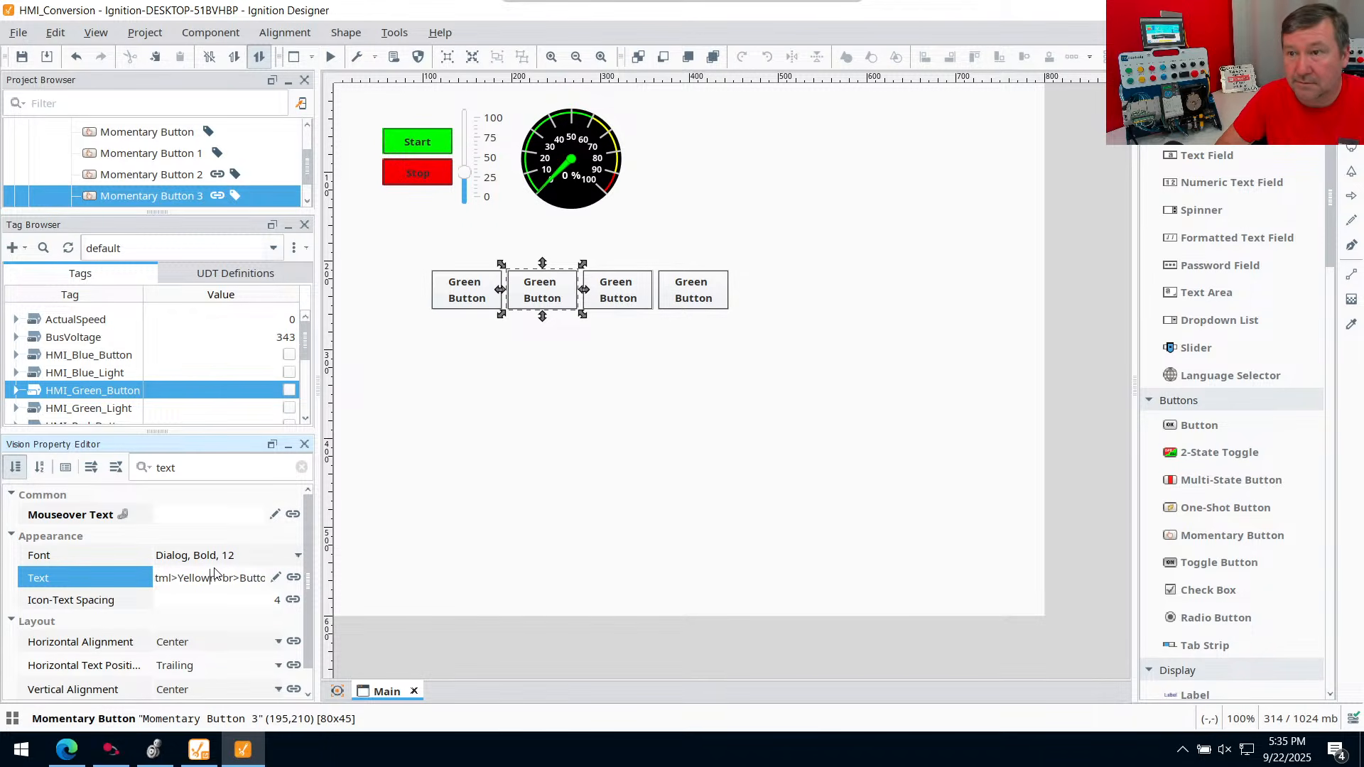
pyautogui.click(577, 517)
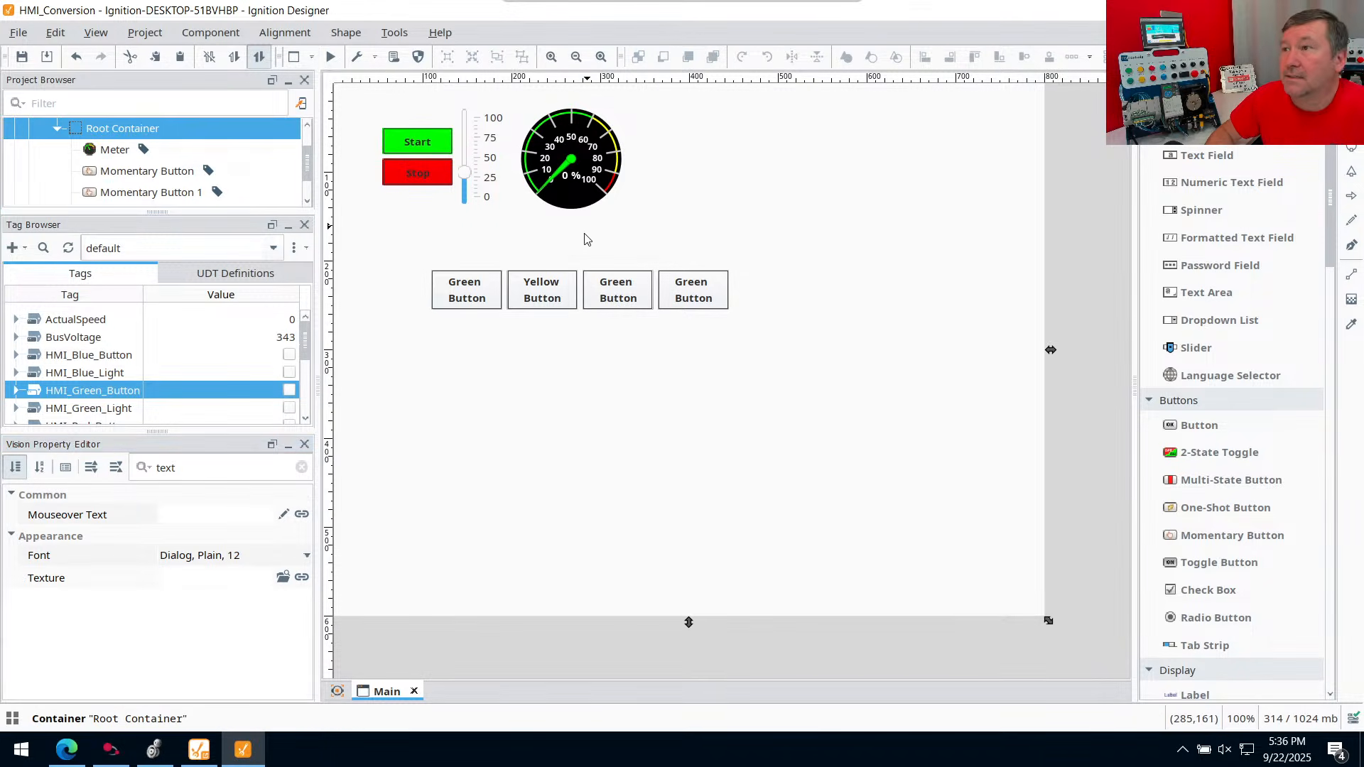
# Set the third button's text to "<html> Red<br>Button"
pyautogui.click(614, 284)
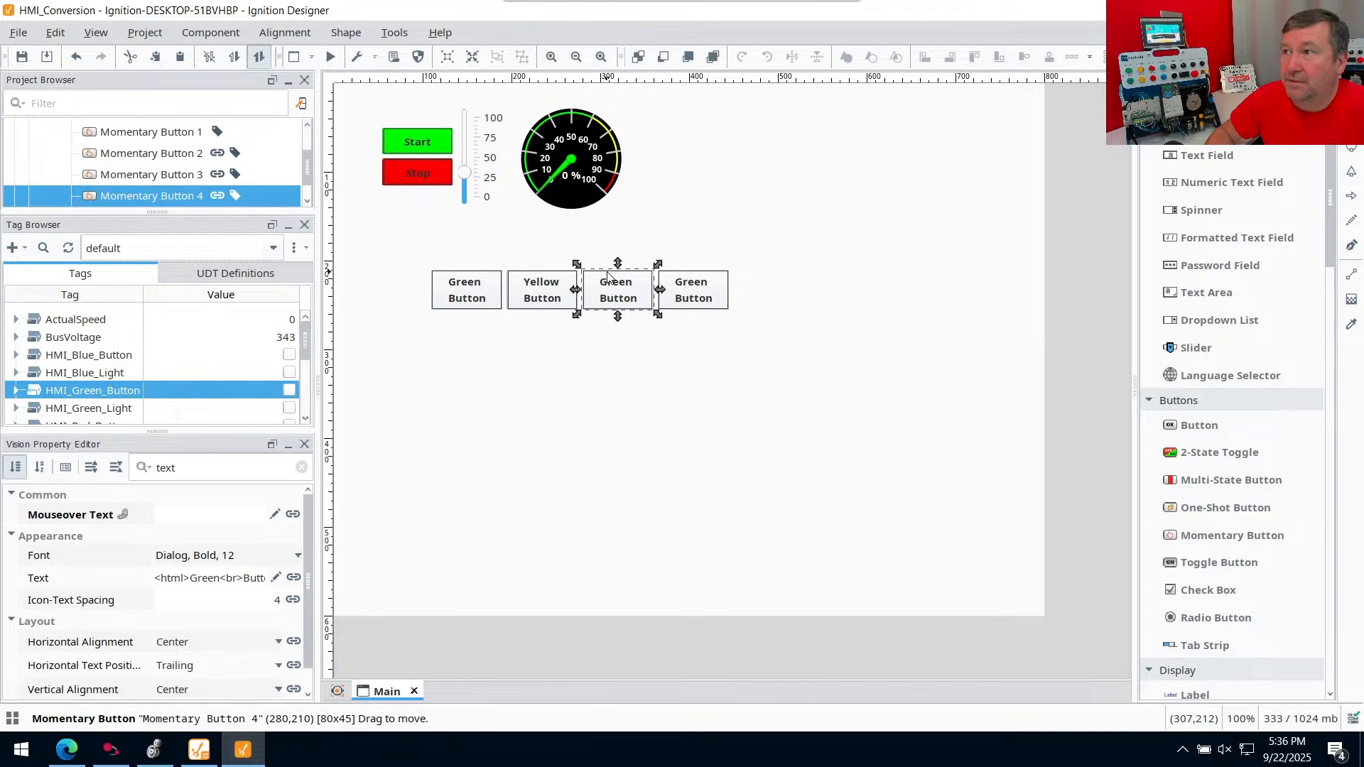
pyautogui.click(198, 579)
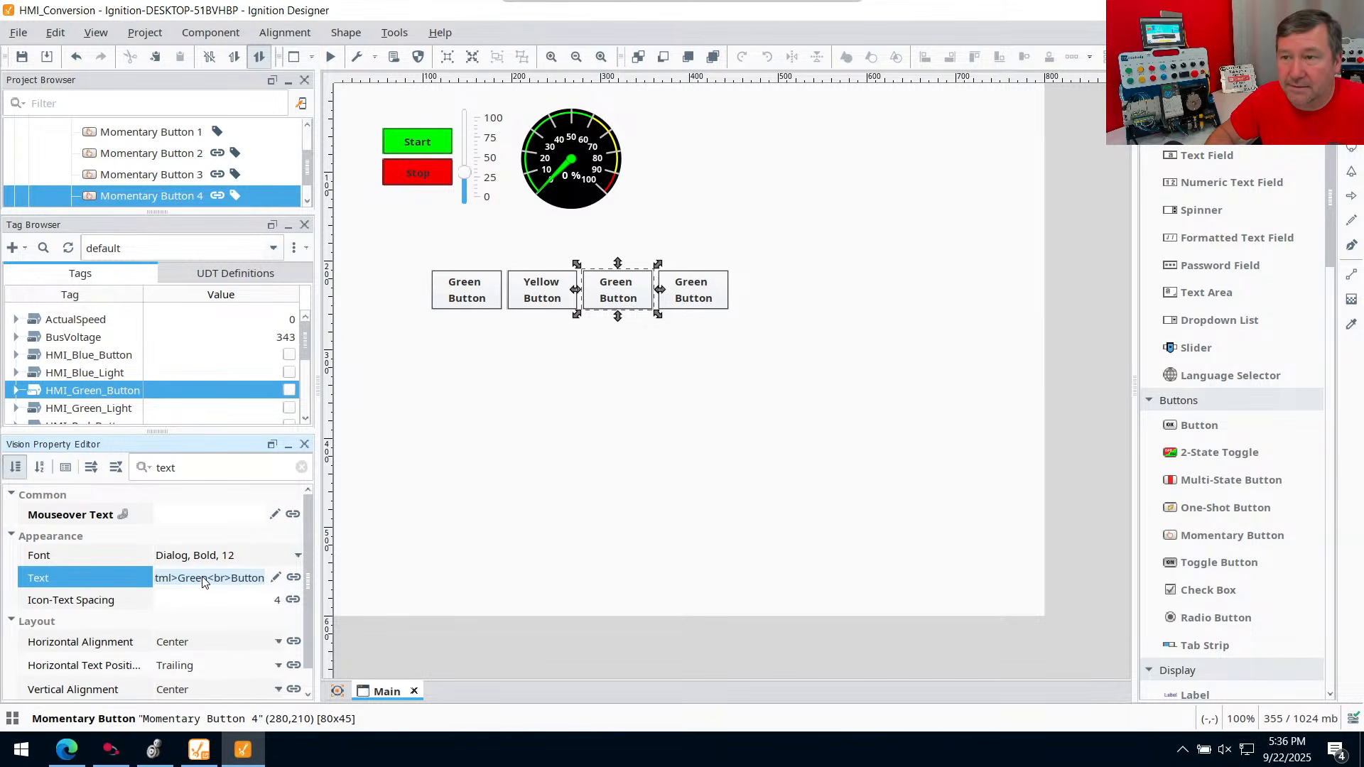
pyautogui.click(200, 579)
pyautogui.write('Red-')
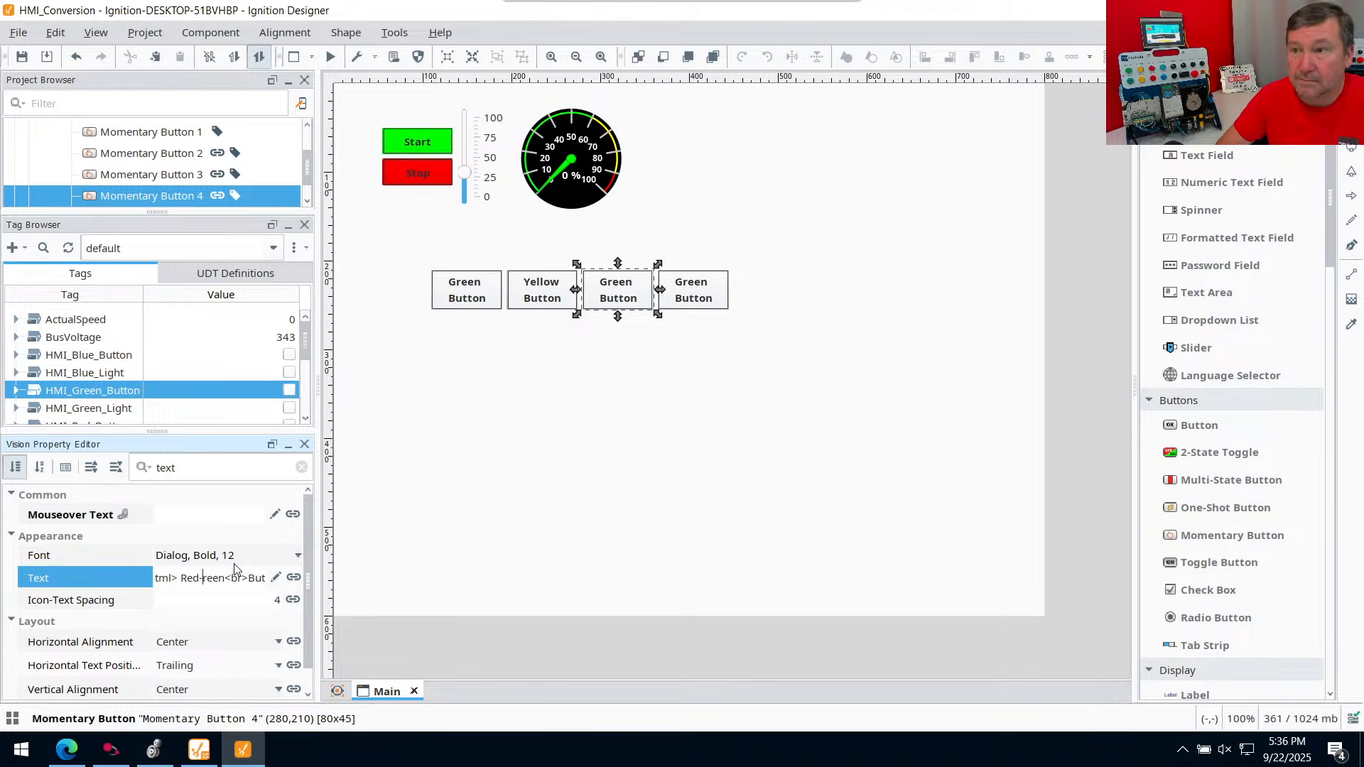
pyautogui.press('Delete')
pyautogui.press('Delete')
pyautogui.press('Delete')
pyautogui.press('Delete')
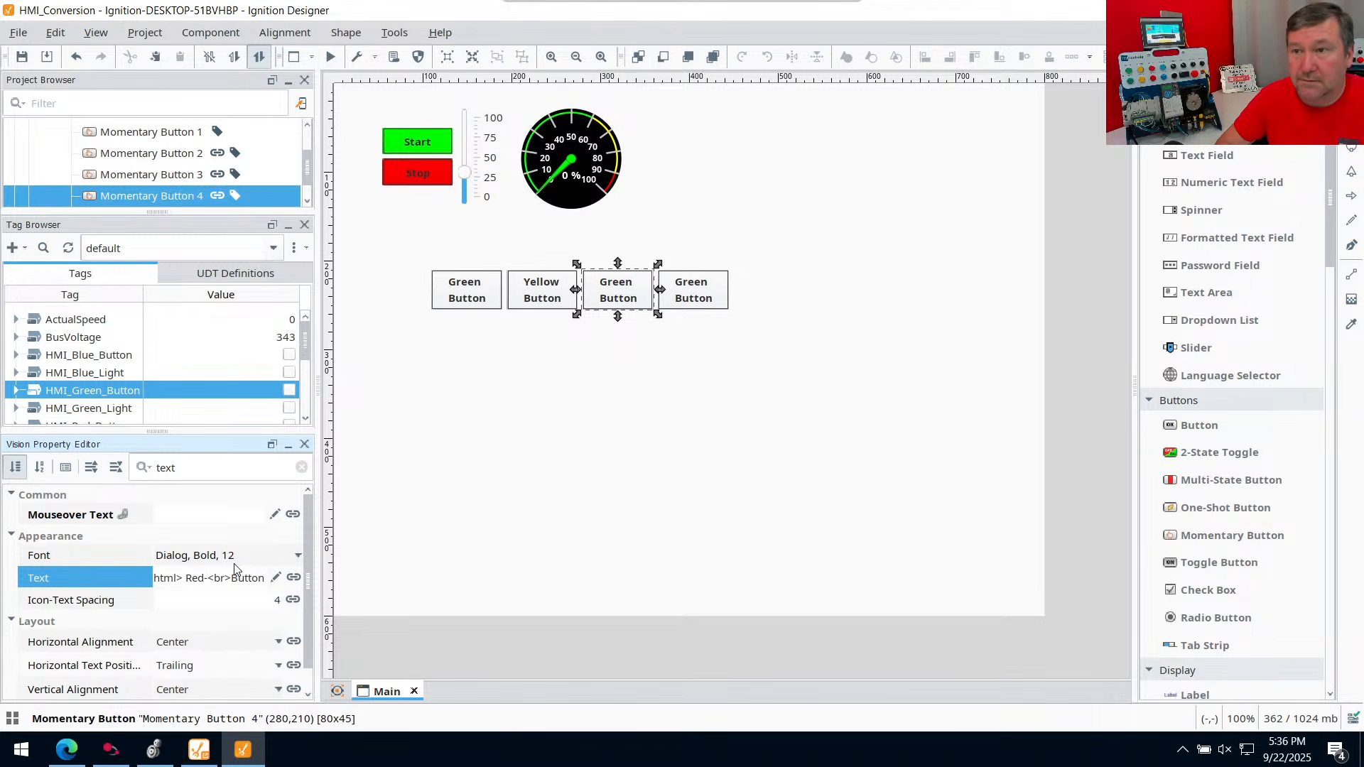
pyautogui.click(483, 509)
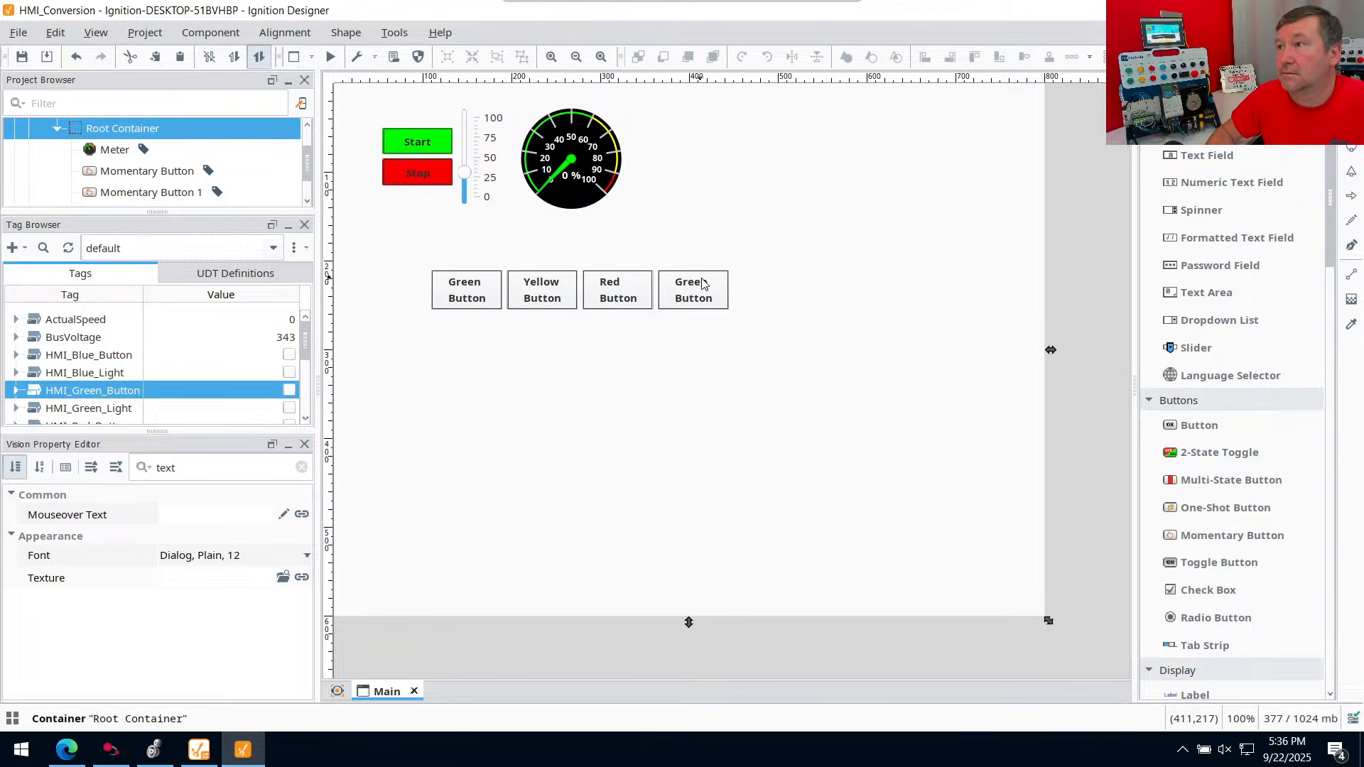
# Replace "Green" with "Blue" in the fourth button's text, giving "<html>Blue<br>Button"
pyautogui.click(686, 306)
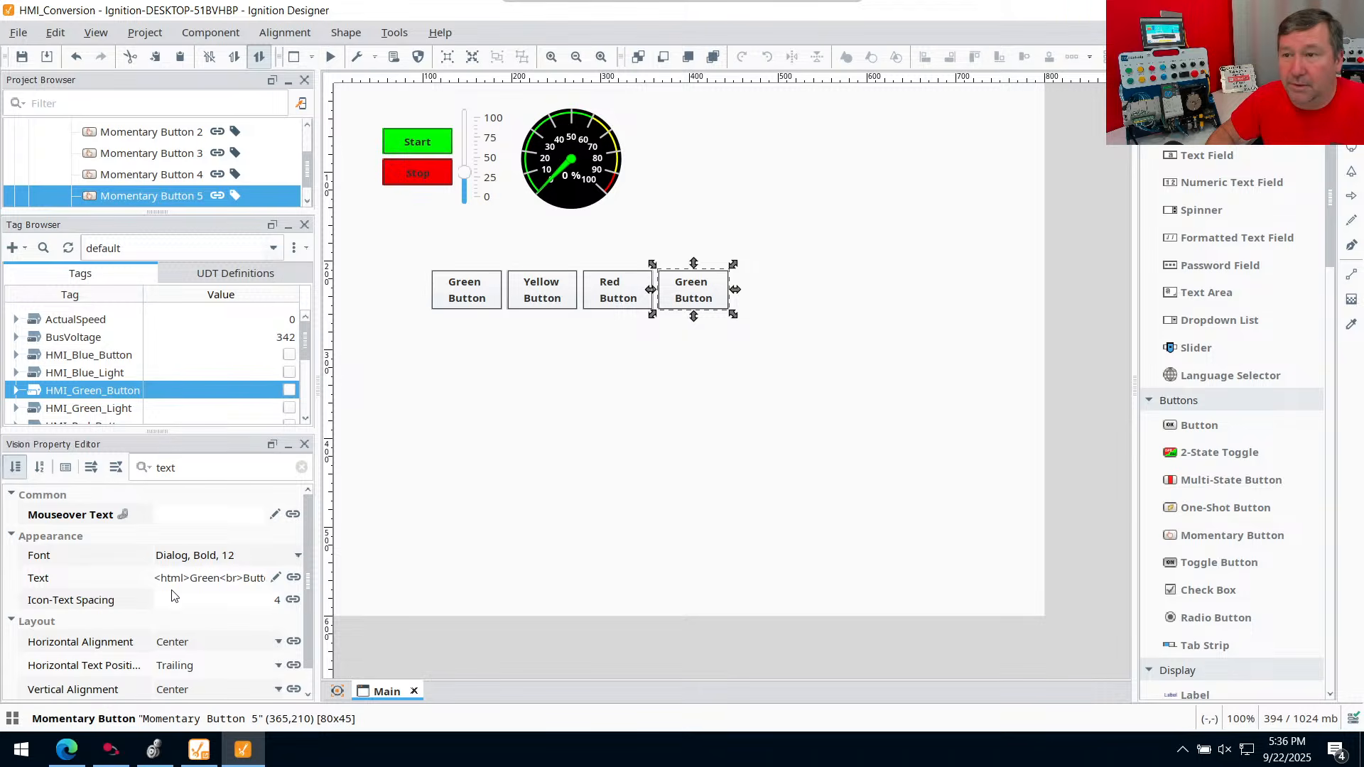
pyautogui.click(206, 581)
pyautogui.click(207, 581)
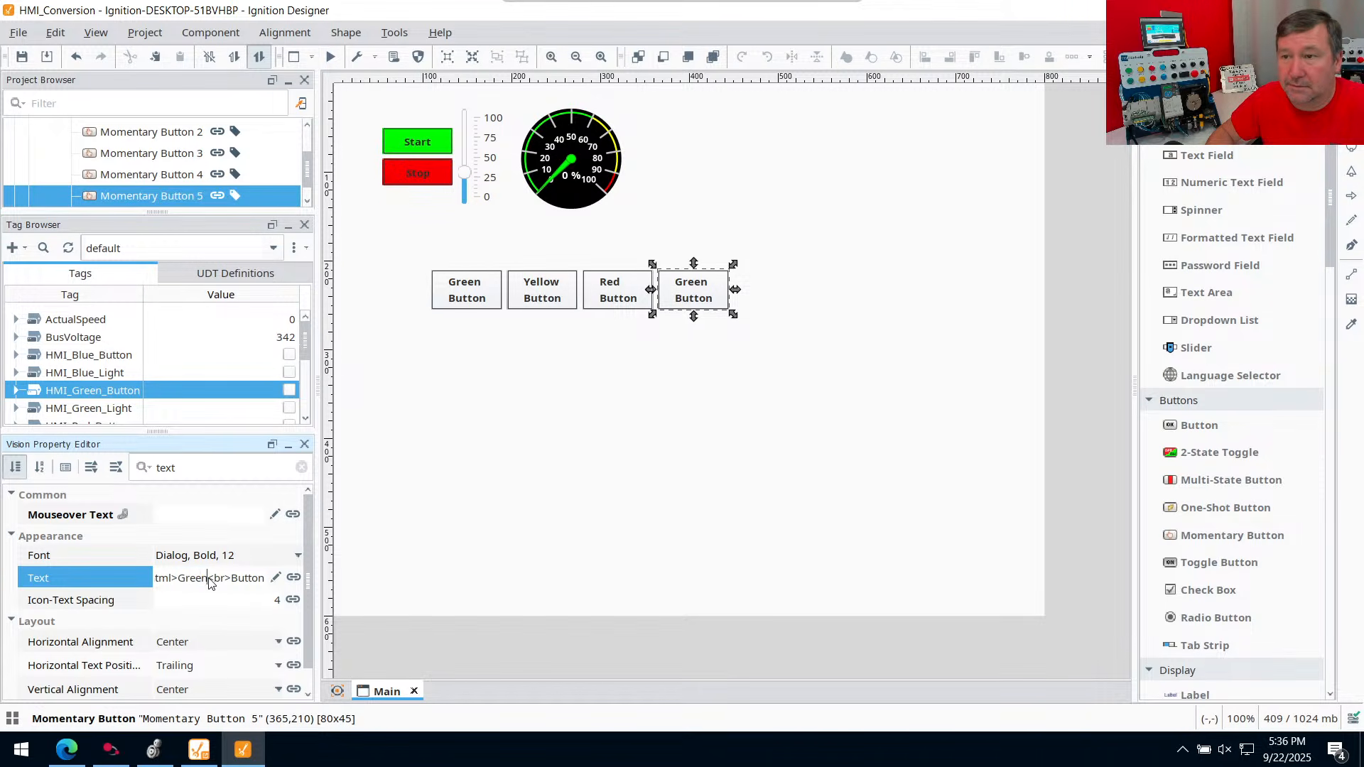
pyautogui.moveTo(208, 581); pyautogui.dragTo(179, 583)
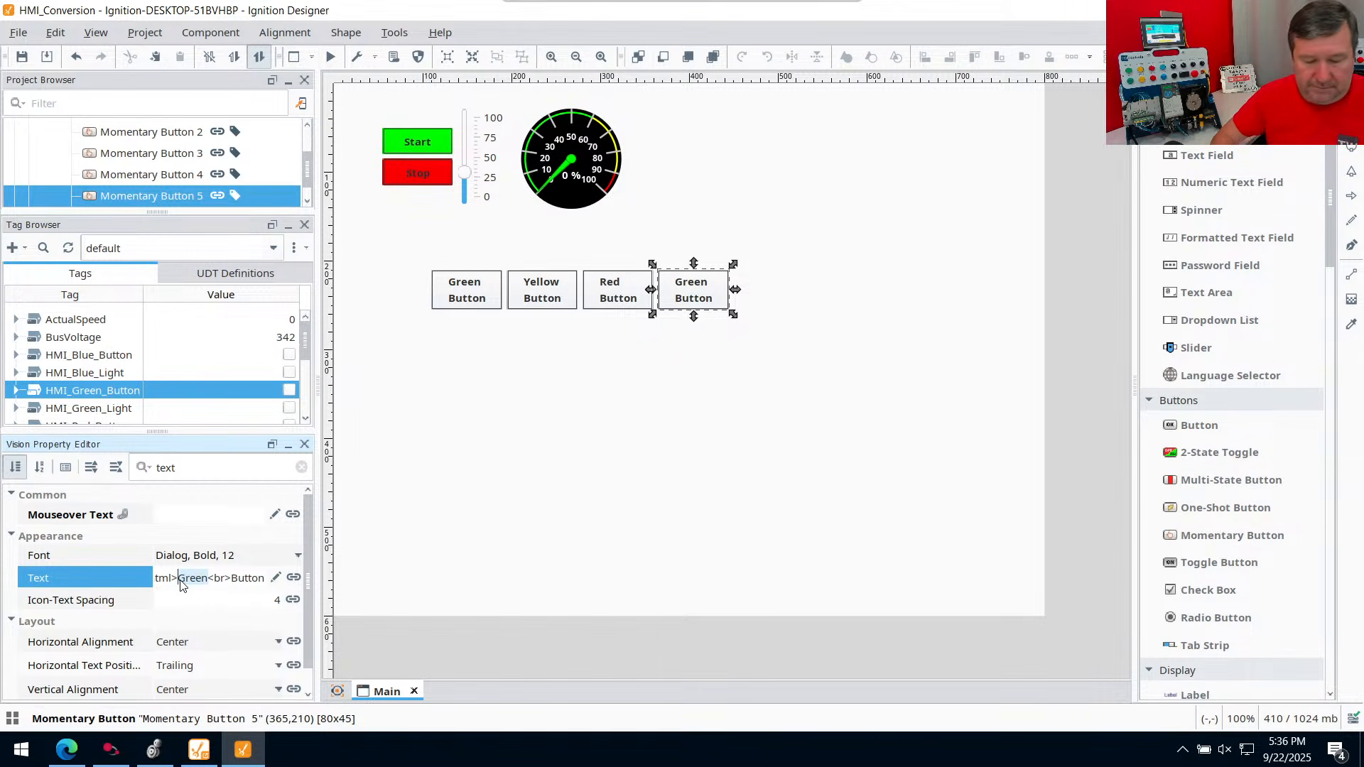
pyautogui.write('Blue')
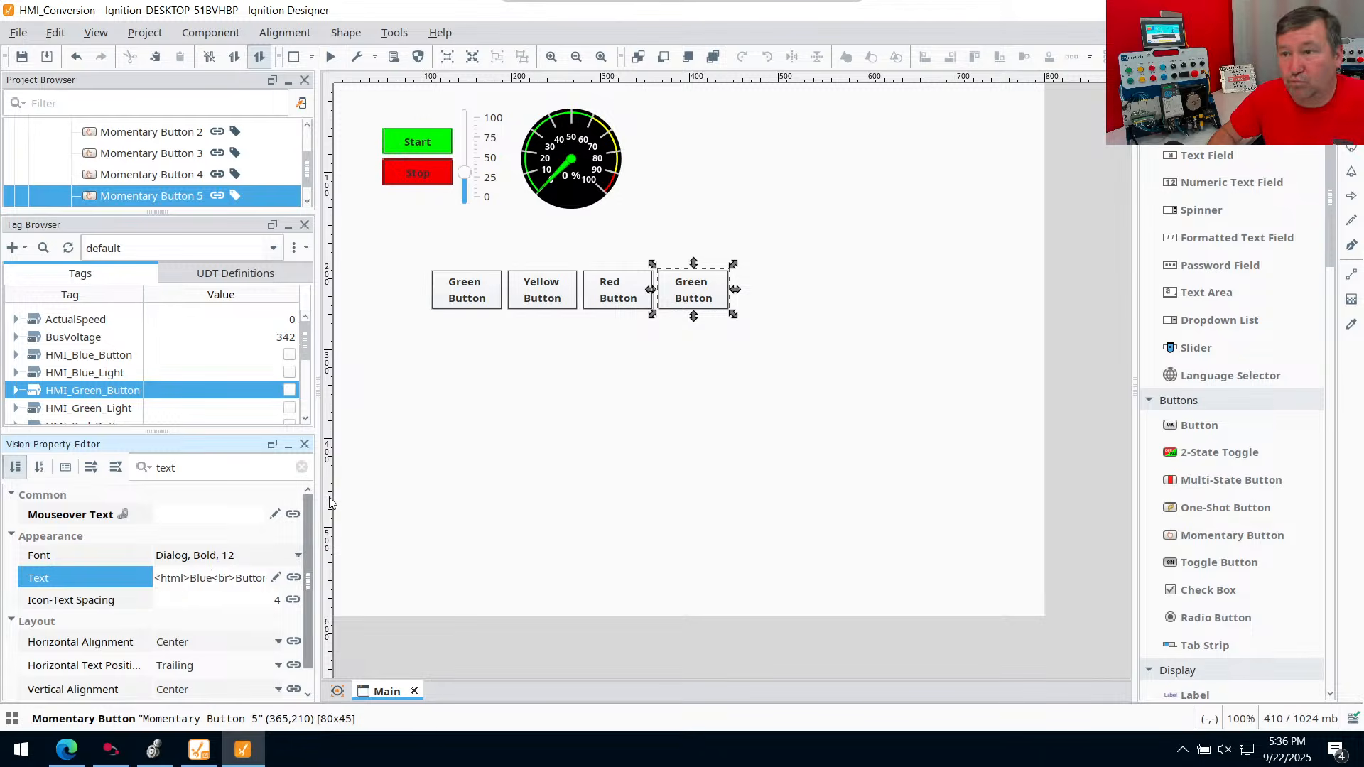
pyautogui.click(373, 397)
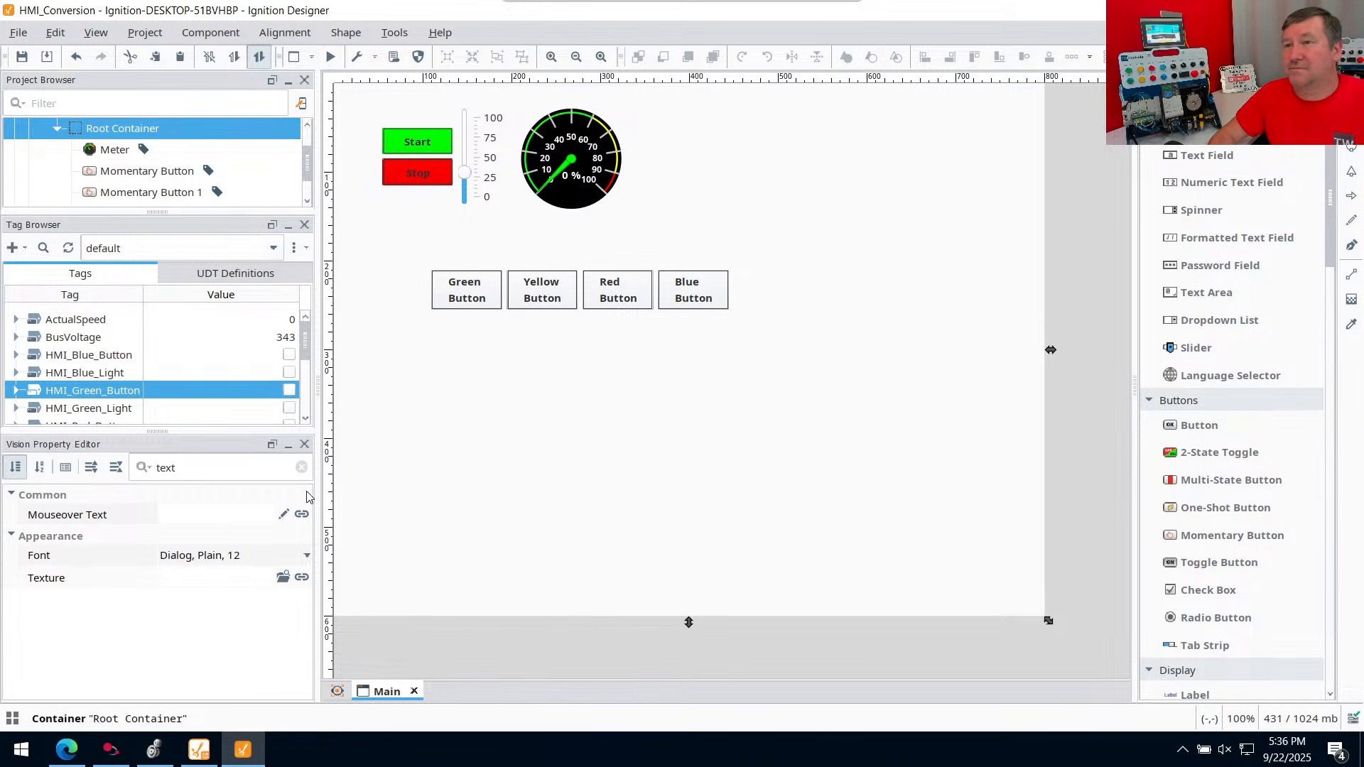
# Insert the non-breaking space "&nbsp;" before "Red" in the red button's text to center the word
pyautogui.click(619, 304)
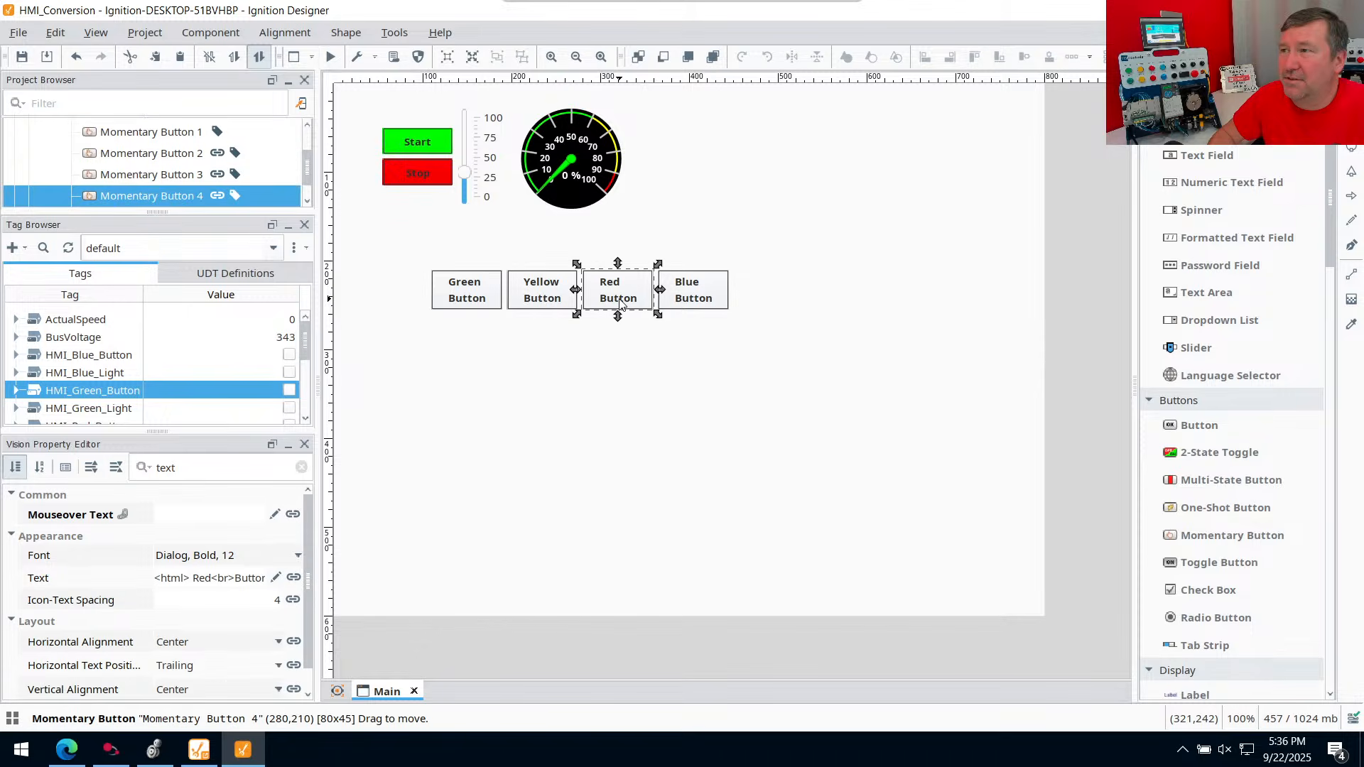
pyautogui.click(185, 588)
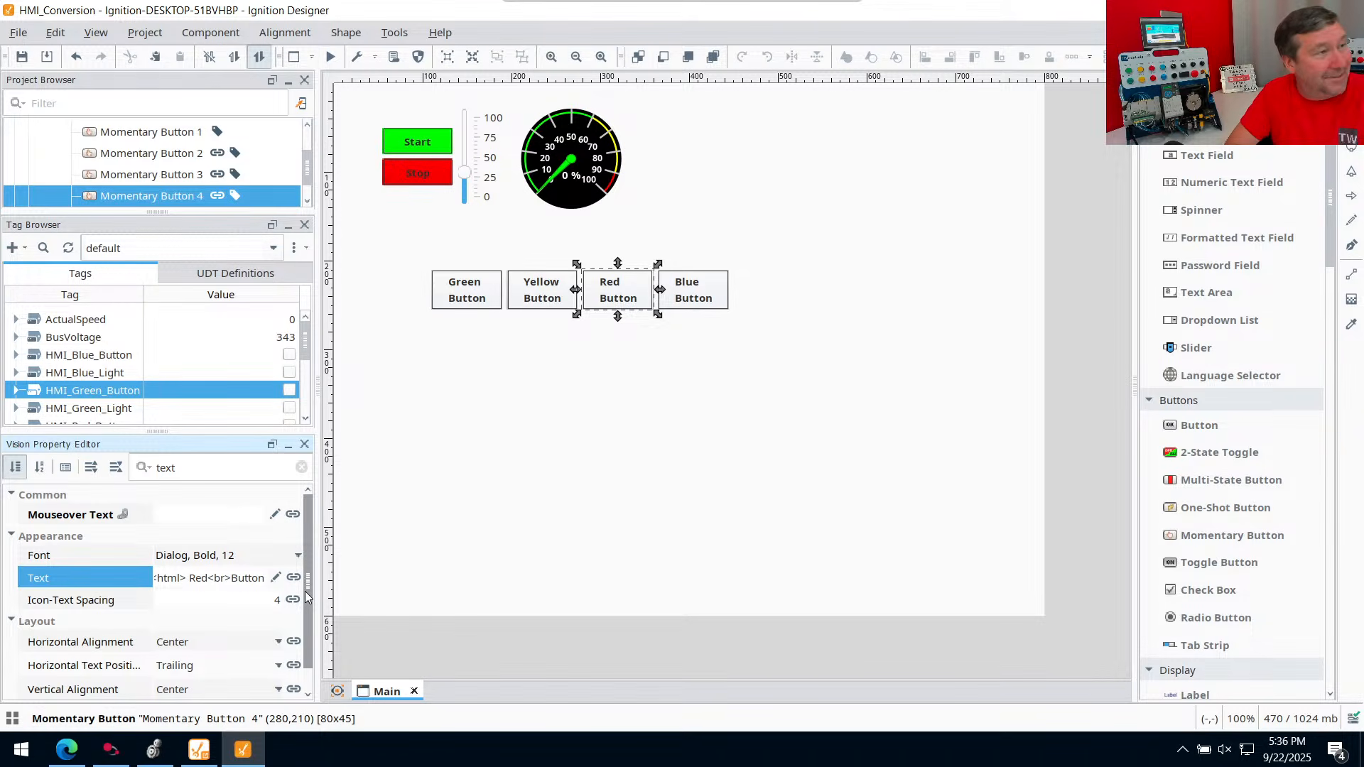
pyautogui.write('&')
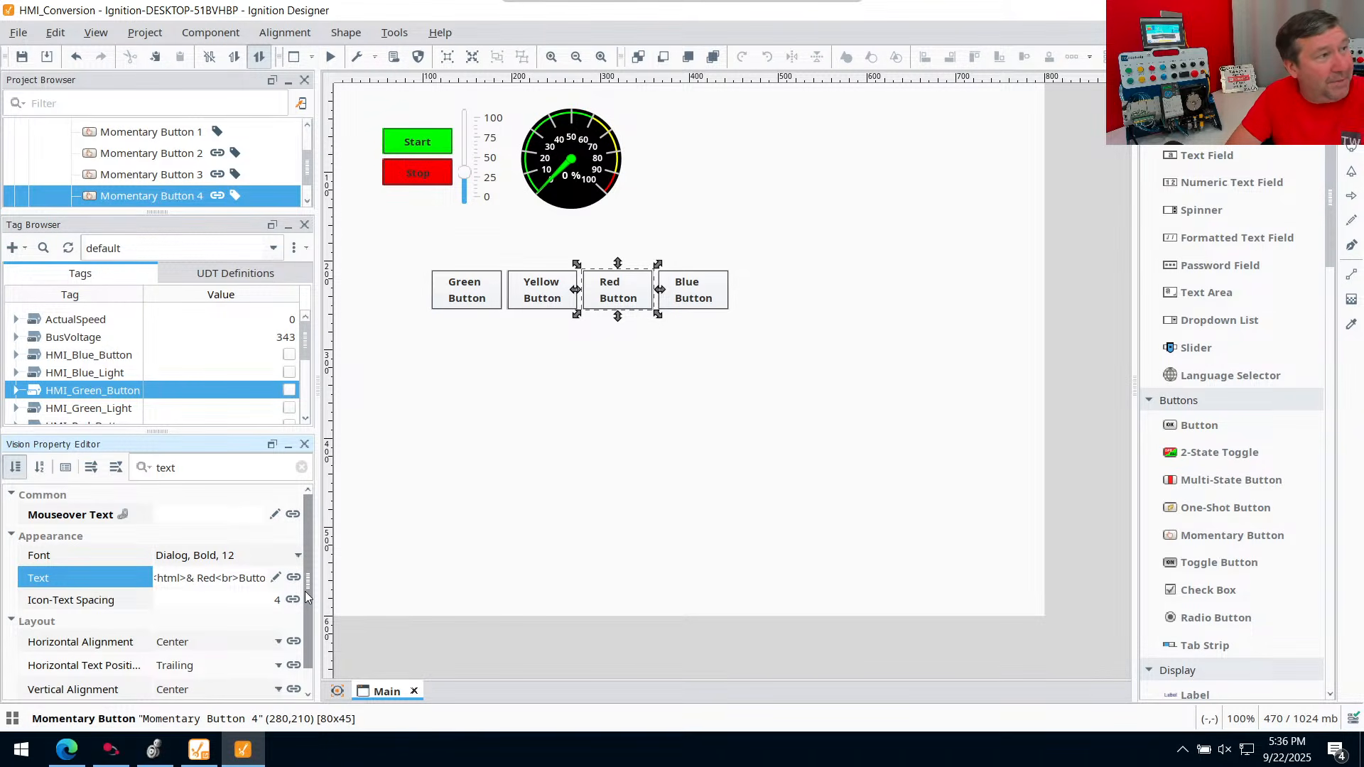
pyautogui.write('nbsp')
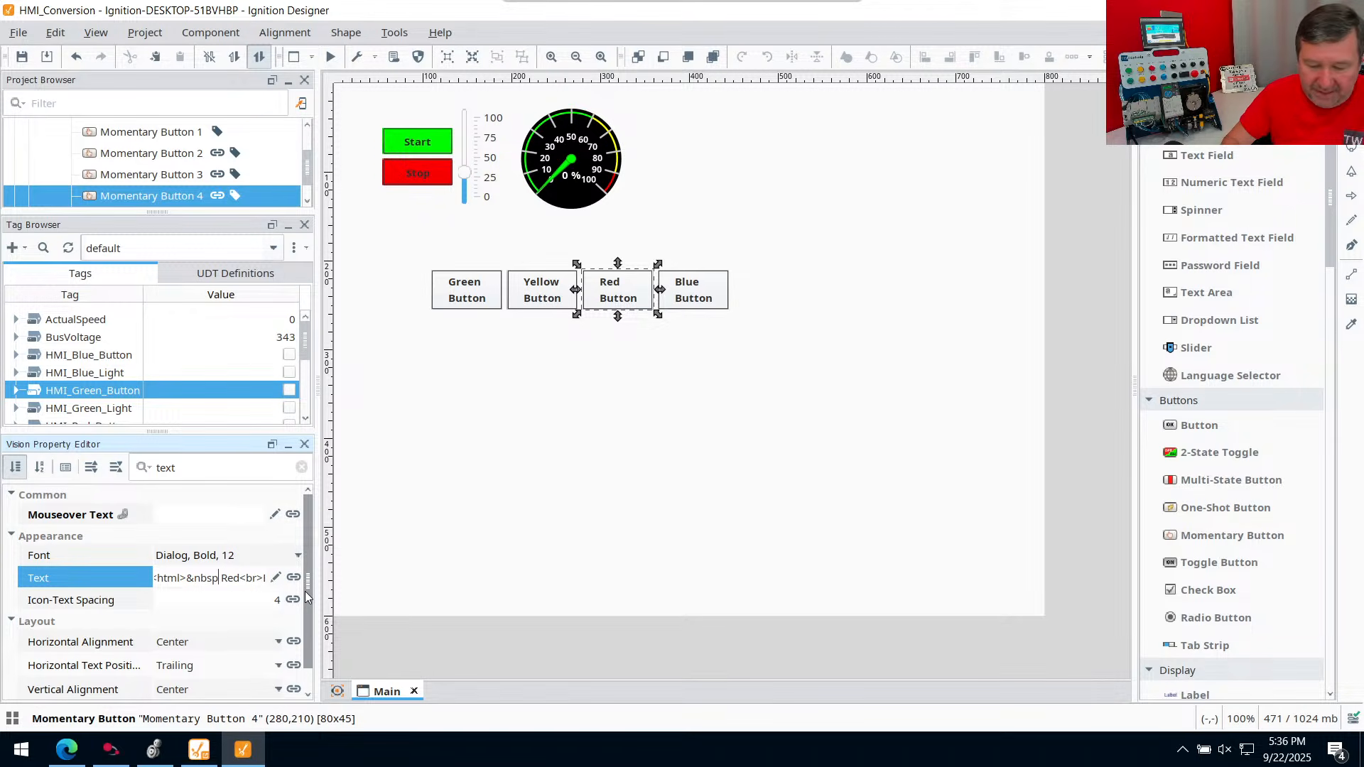
pyautogui.write(';')
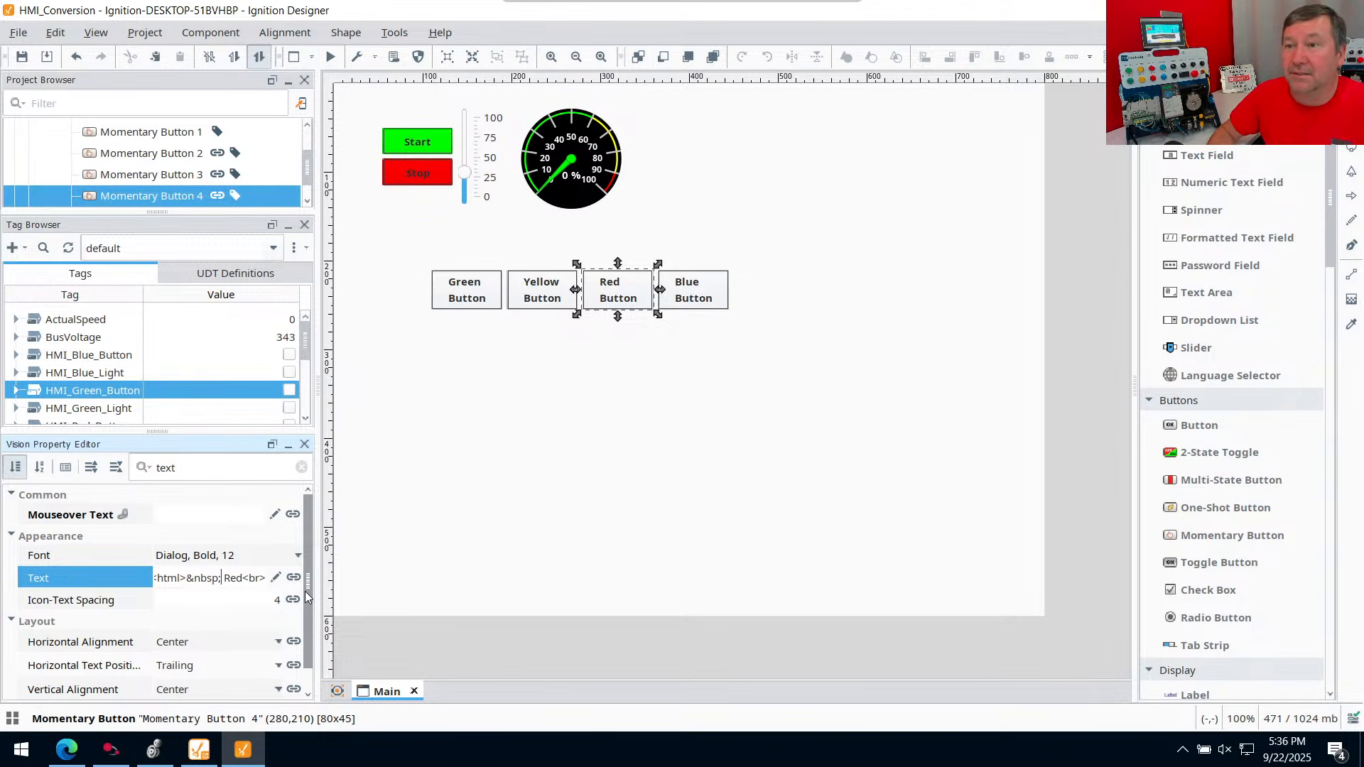
pyautogui.press('Return')
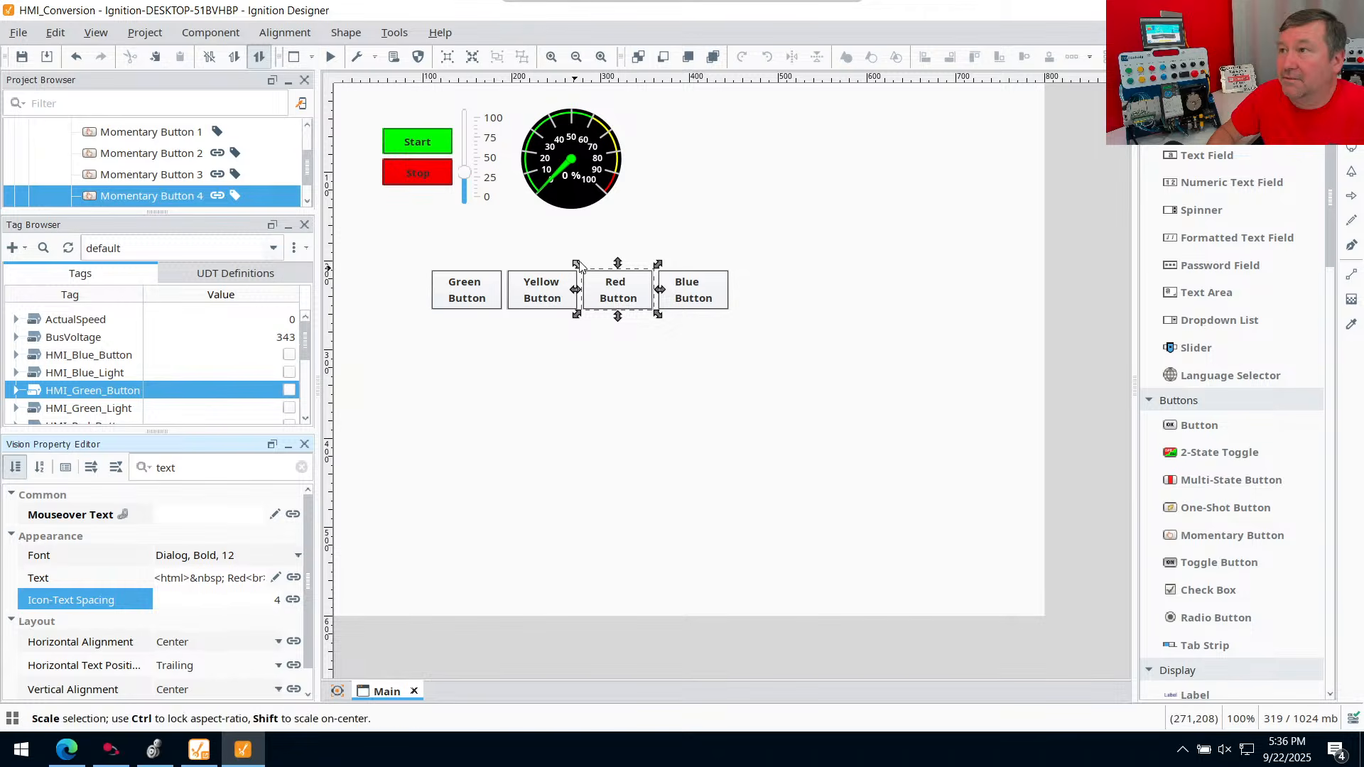
# Copy "&nbsp;" from the red button's text and insert it before "Blue" in the blue button's text
pyautogui.click(227, 579)
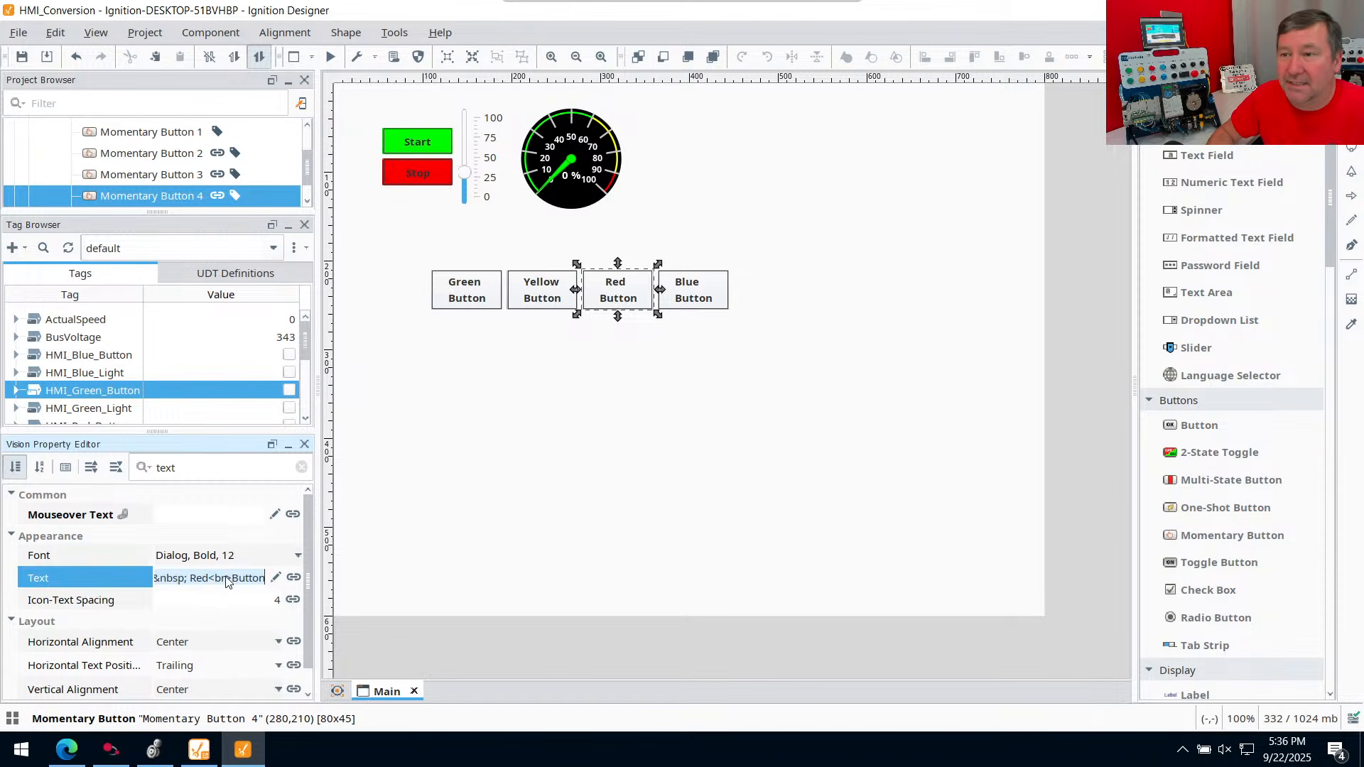
pyautogui.moveTo(190, 578); pyautogui.dragTo(177, 577)
pyautogui.click(158, 577)
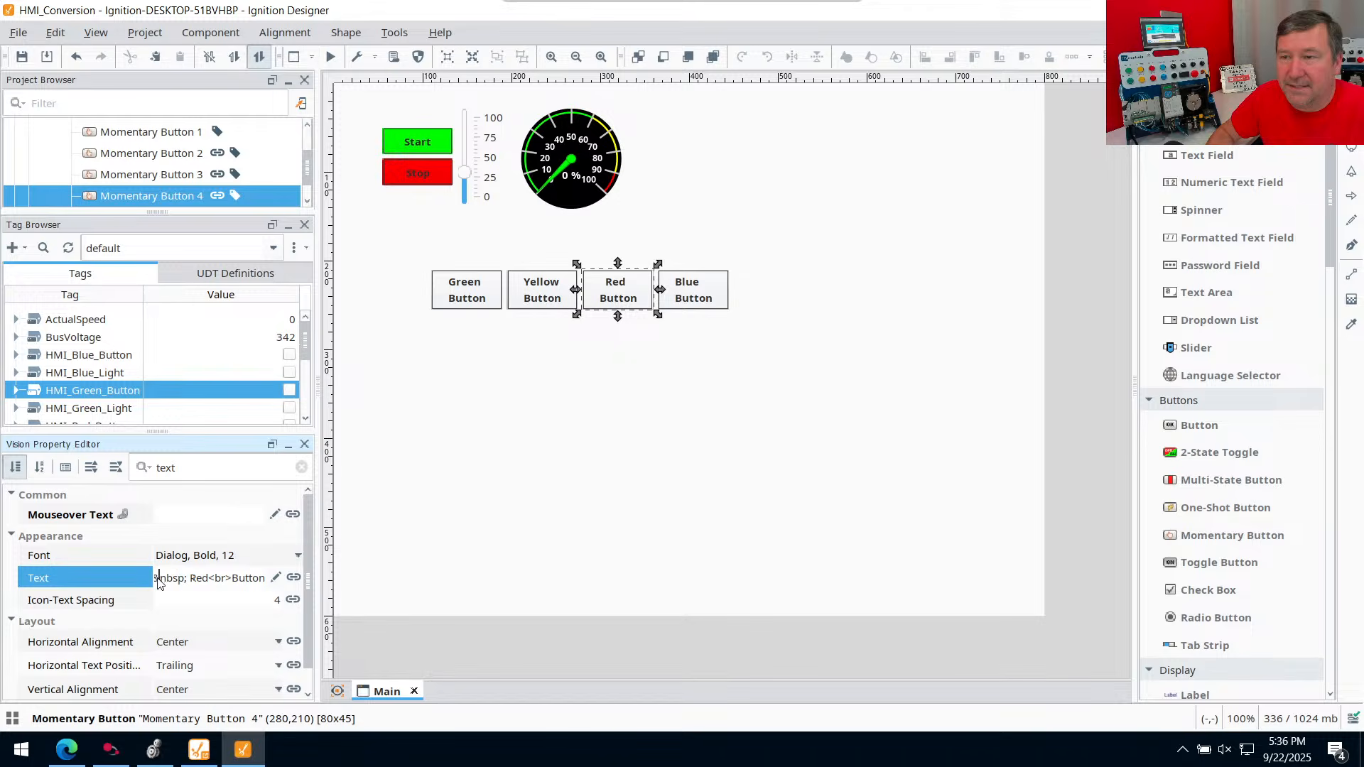
pyautogui.press('Left')
pyautogui.hotkey('shift', 'Right')
pyautogui.hotkey('shift', 'Right')
pyautogui.hotkey('shift', 'Right')
pyautogui.hotkey('shift', 'Right')
pyautogui.hotkey('shift', 'Right')
pyautogui.hotkey('shift', 'Right')
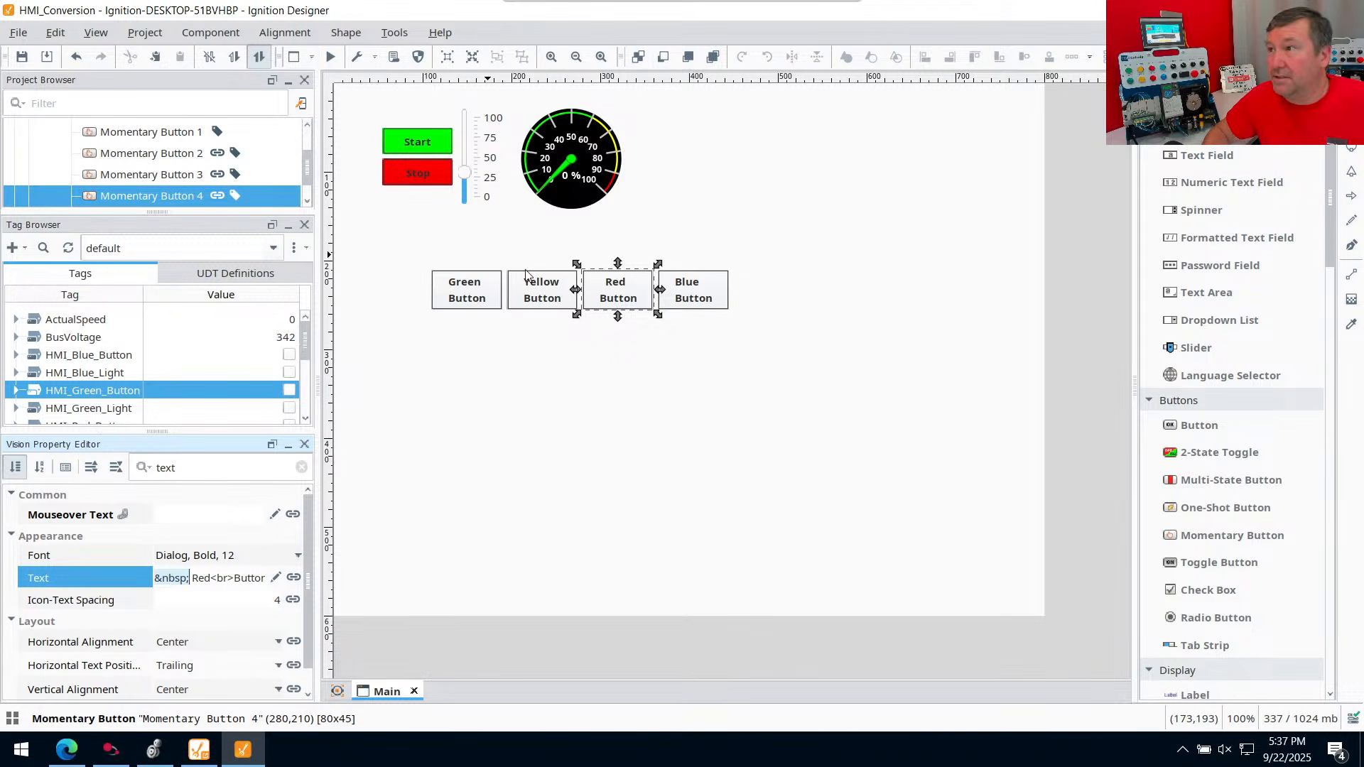
pyautogui.click(684, 294)
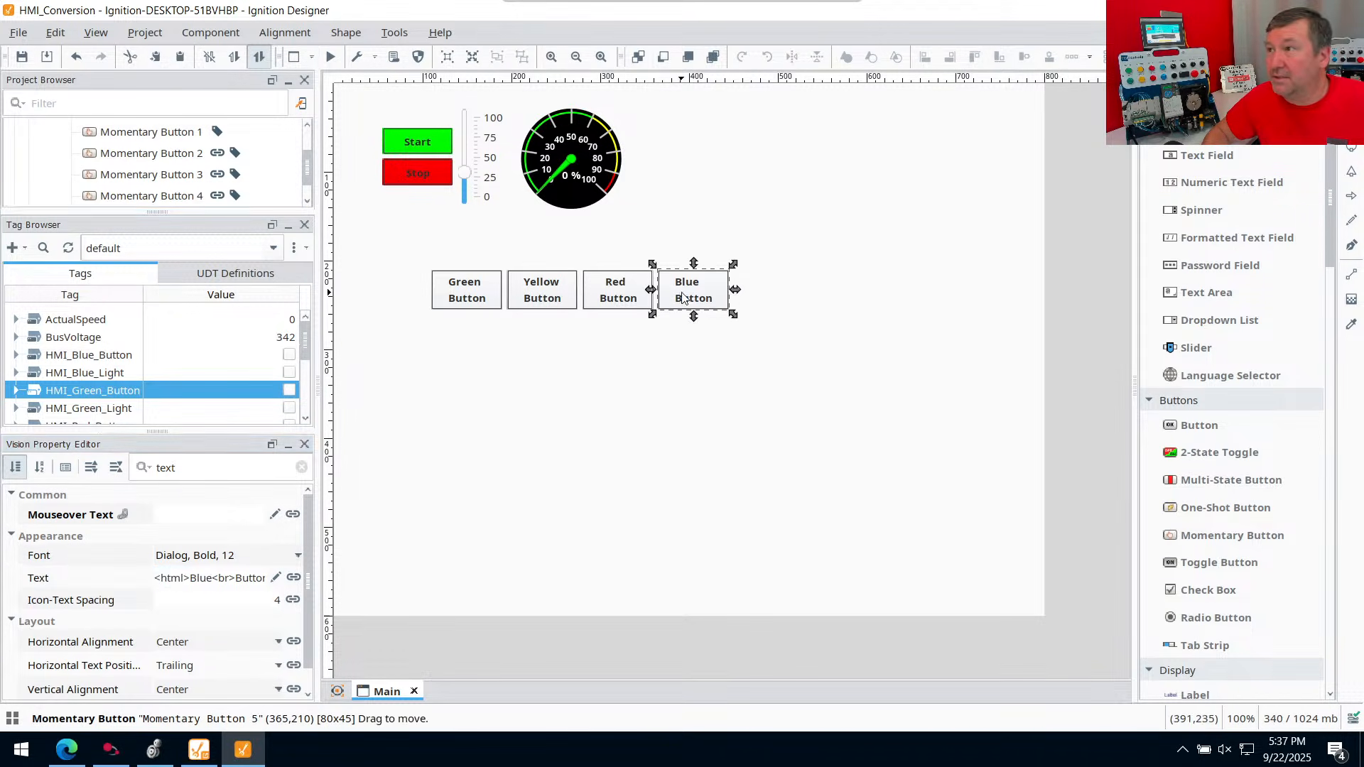
pyautogui.click(204, 584)
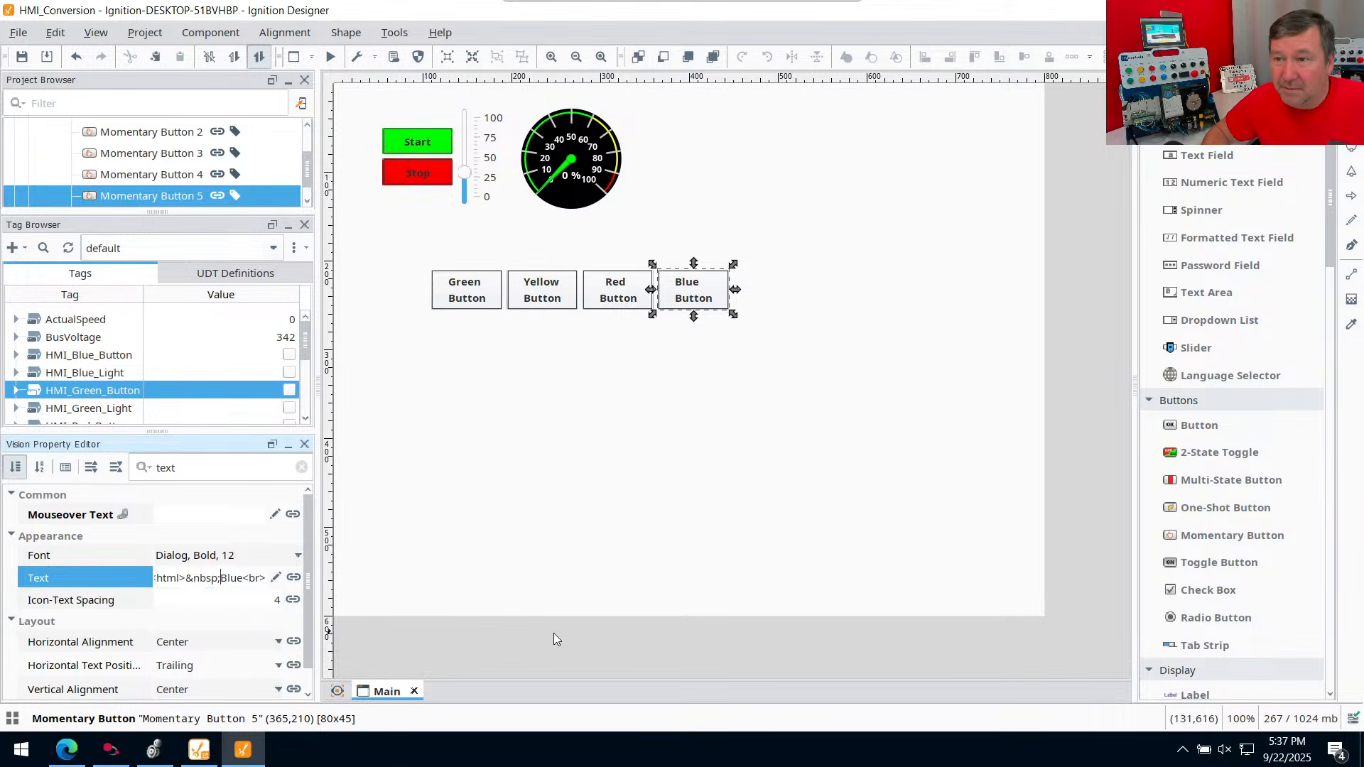
pyautogui.click(609, 496)
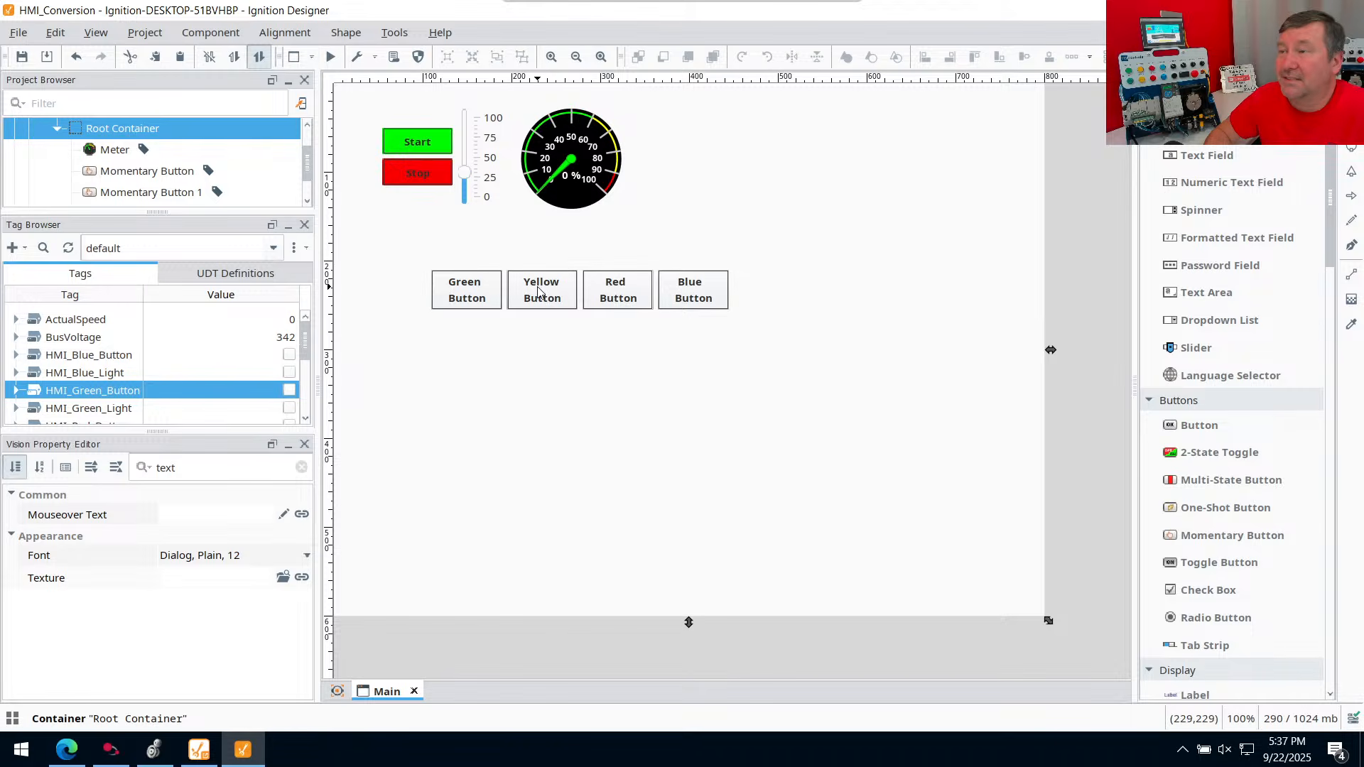
# Filter the yellow button's properties by "color"
pyautogui.click(559, 281)
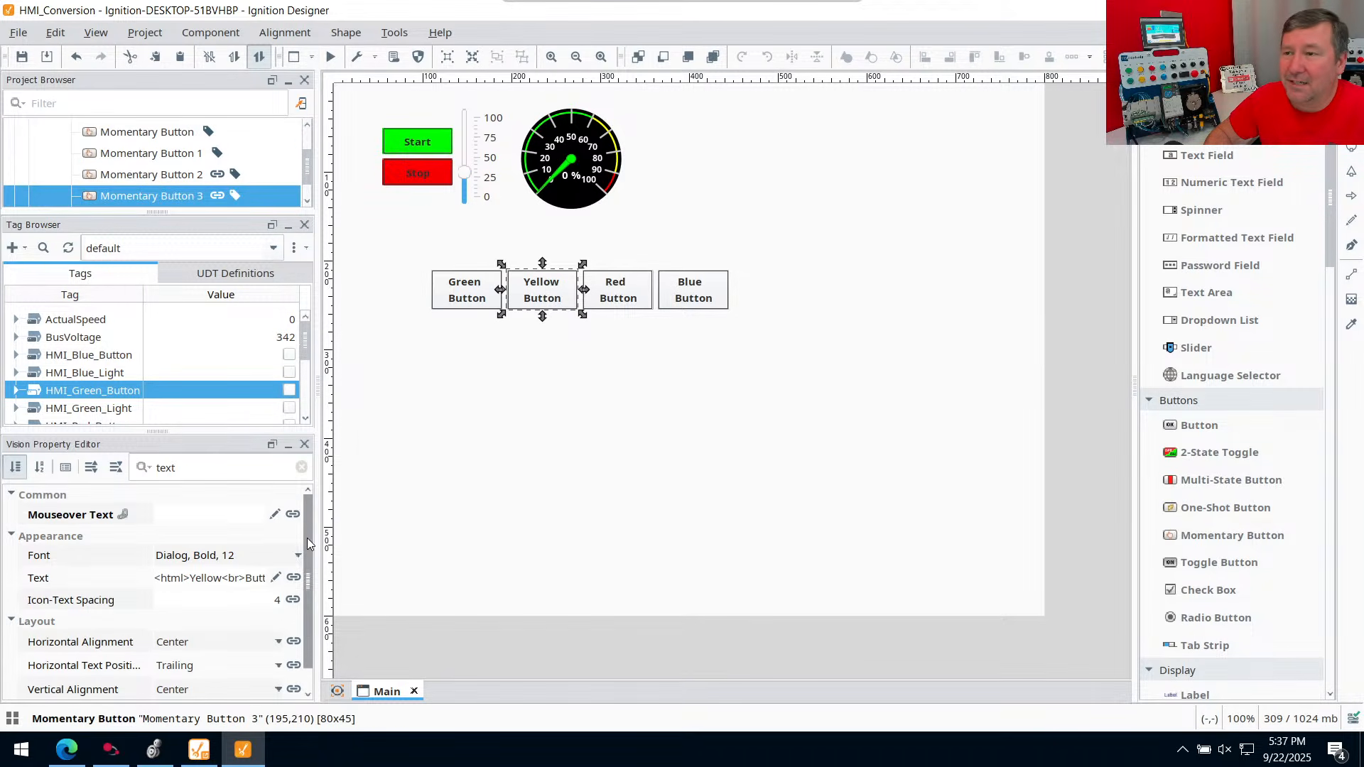
pyautogui.scroll(-1, 307, 538)
pyautogui.click(211, 474)
pyautogui.doubleClick(211, 474)
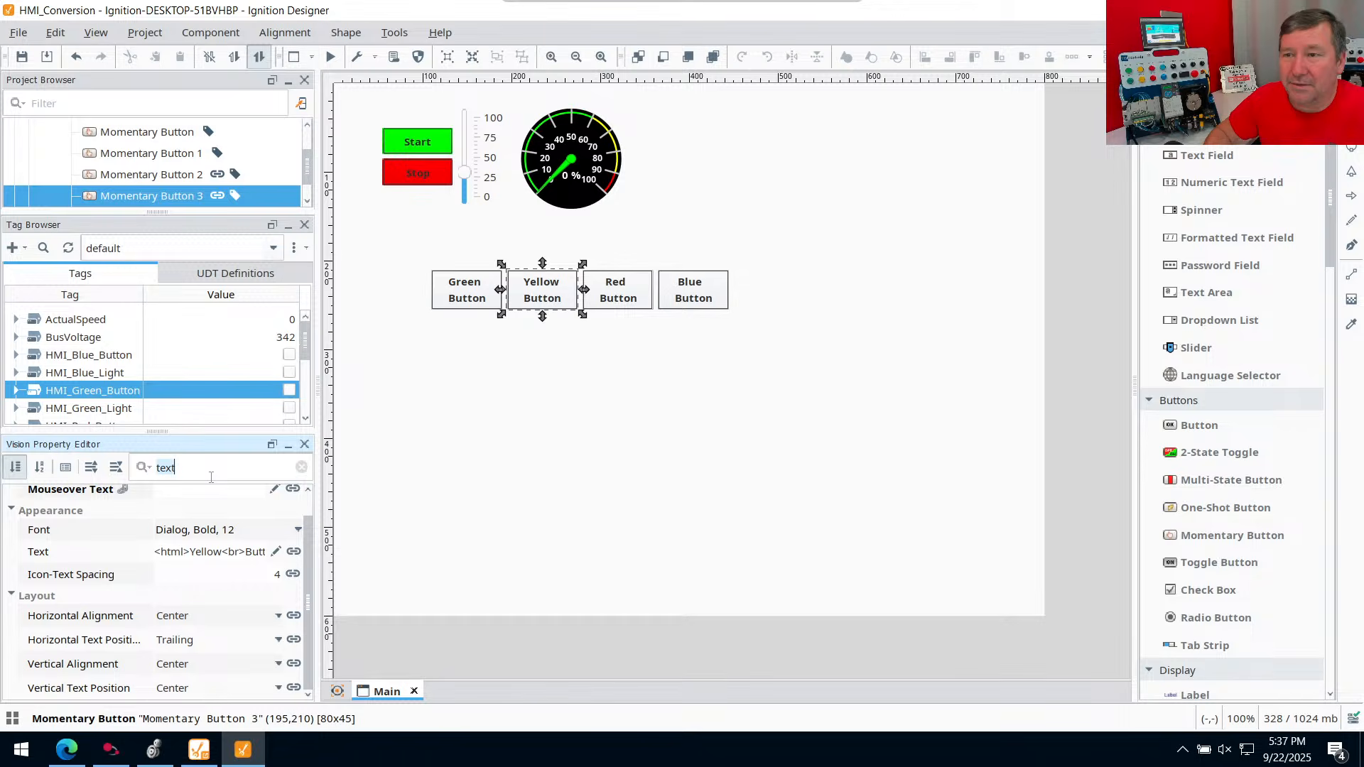
pyautogui.write('color')
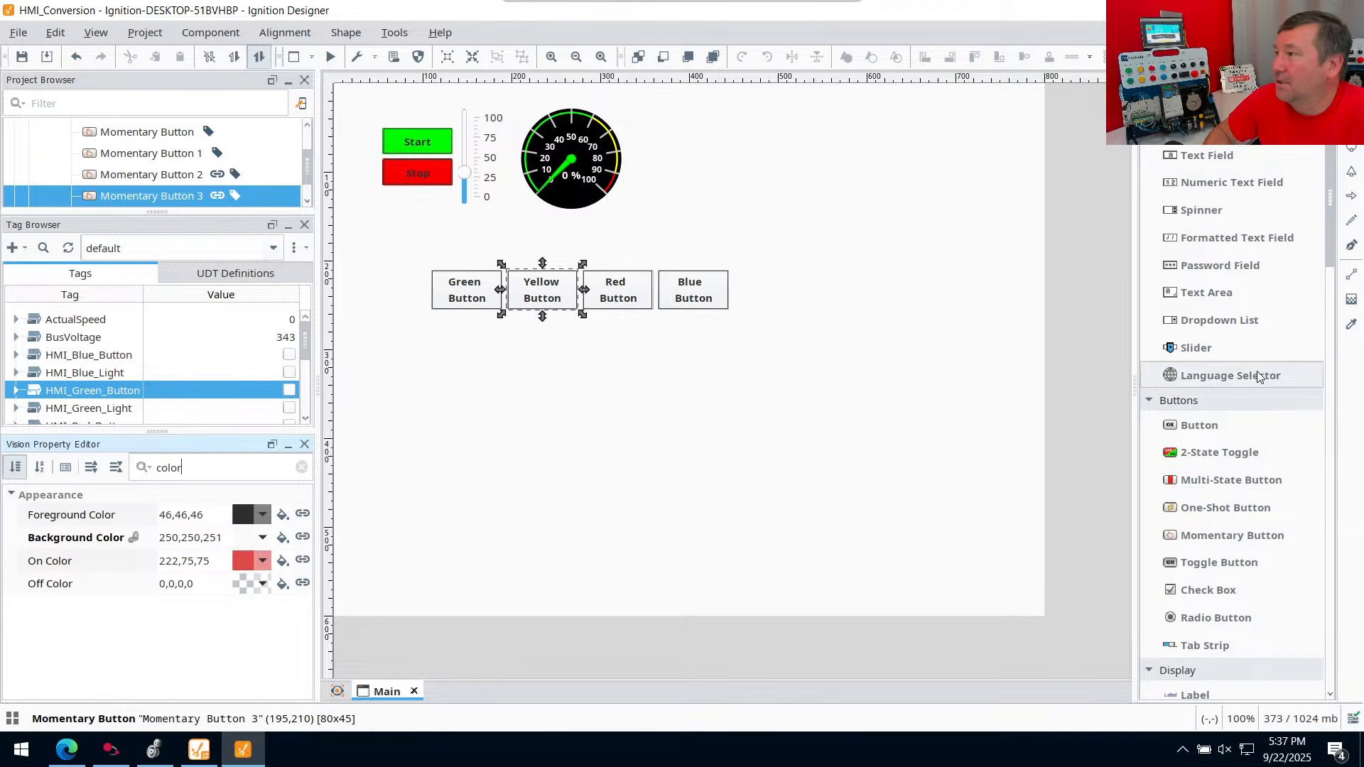
# Place a standard button below the row of four buttons as a color sample and set its background color to yellow 255,255,0
pyautogui.moveTo(1235, 425); pyautogui.dragTo(583, 424)
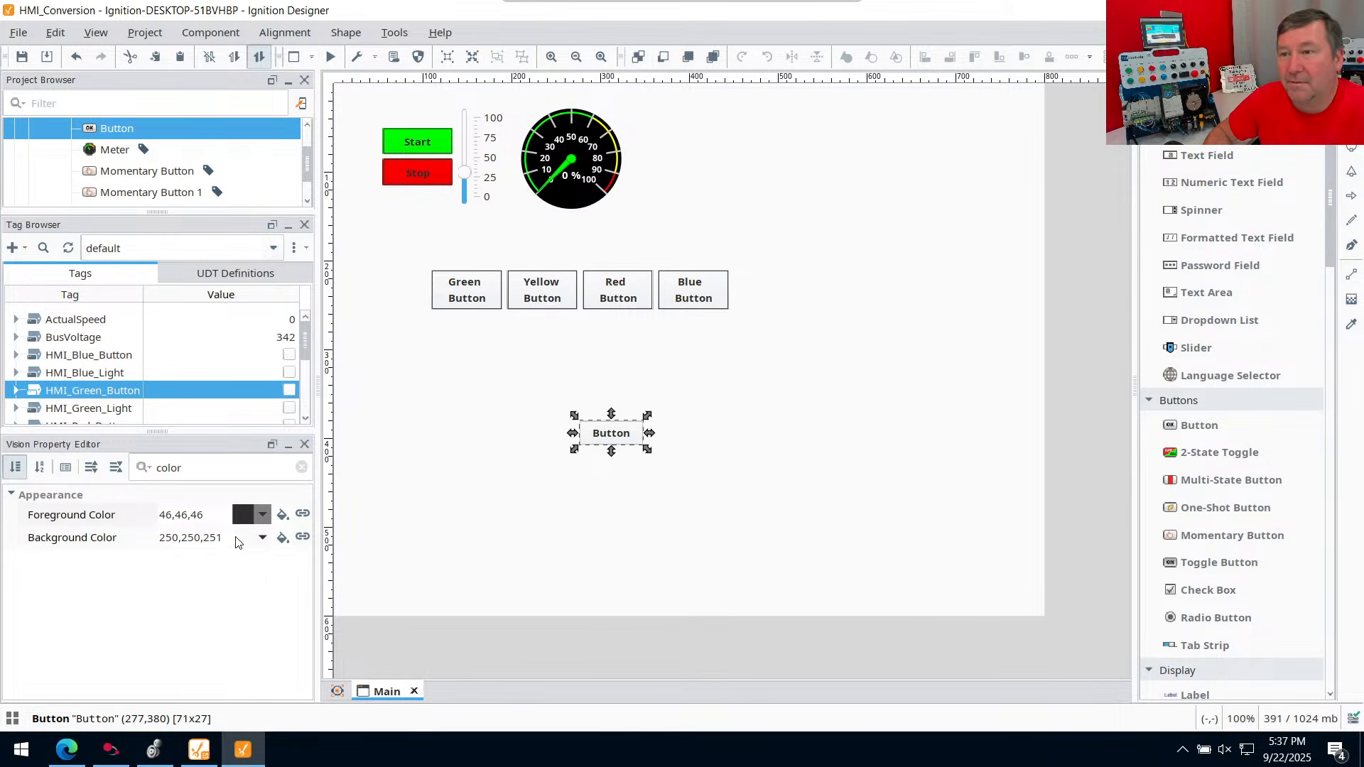
pyautogui.click(267, 541)
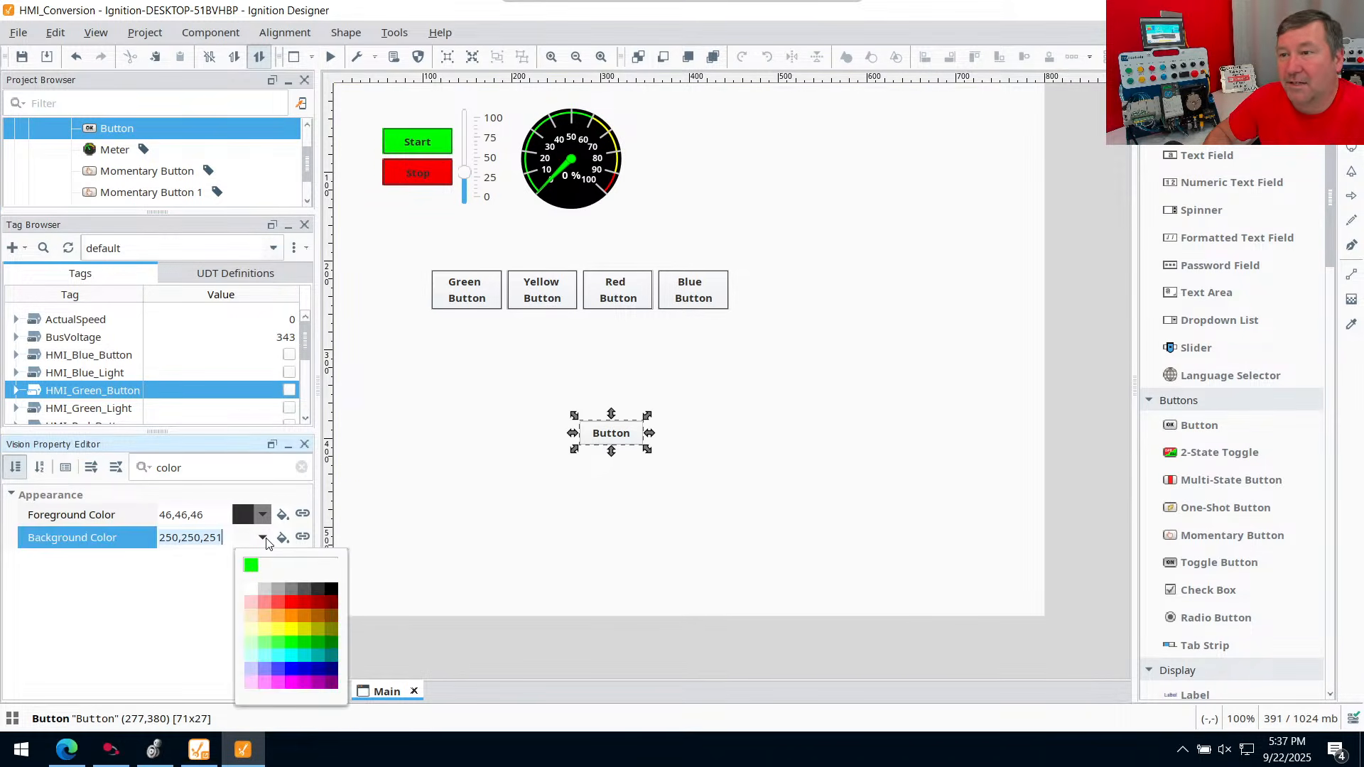
pyautogui.click(292, 628)
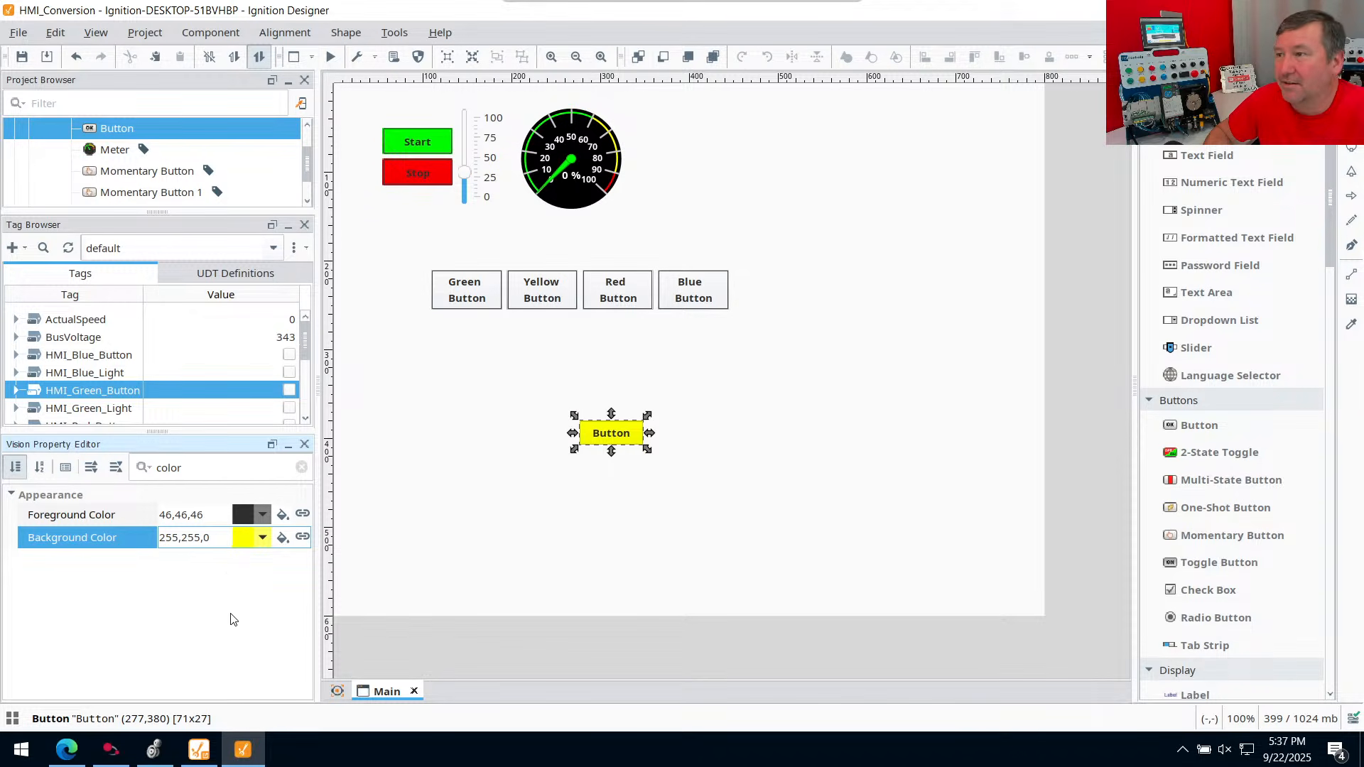
pyautogui.click(652, 486)
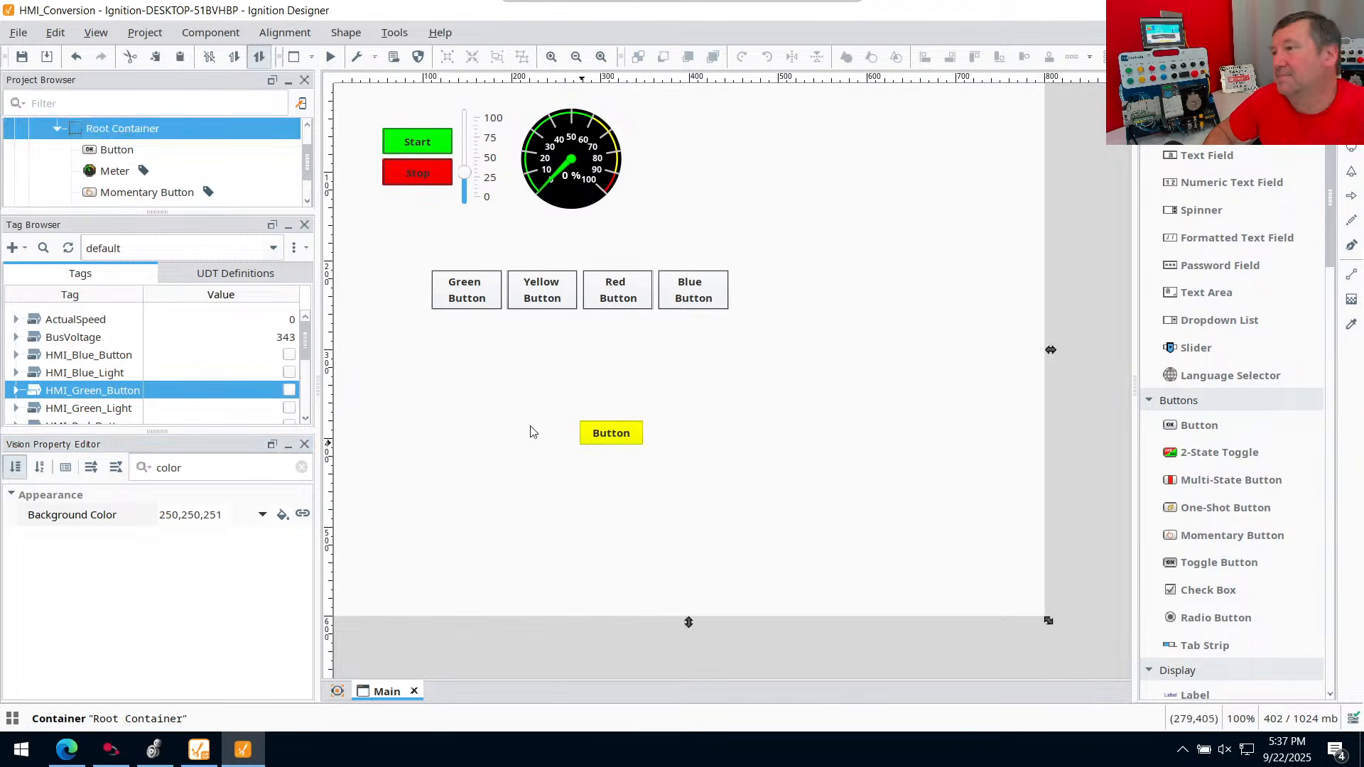
pyautogui.click(614, 435)
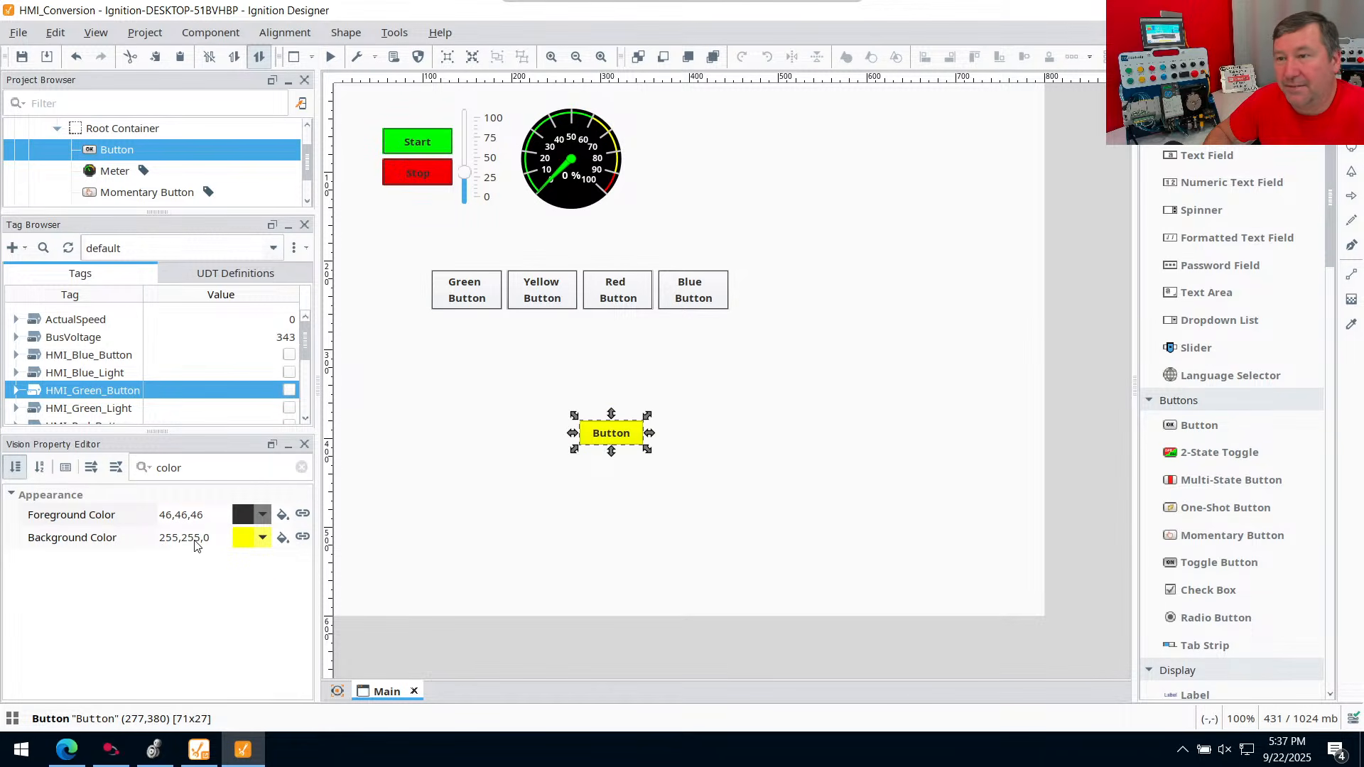
# Change the on-state color in the yellow button's background color expression to "255,255,0"
pyautogui.click(547, 286)
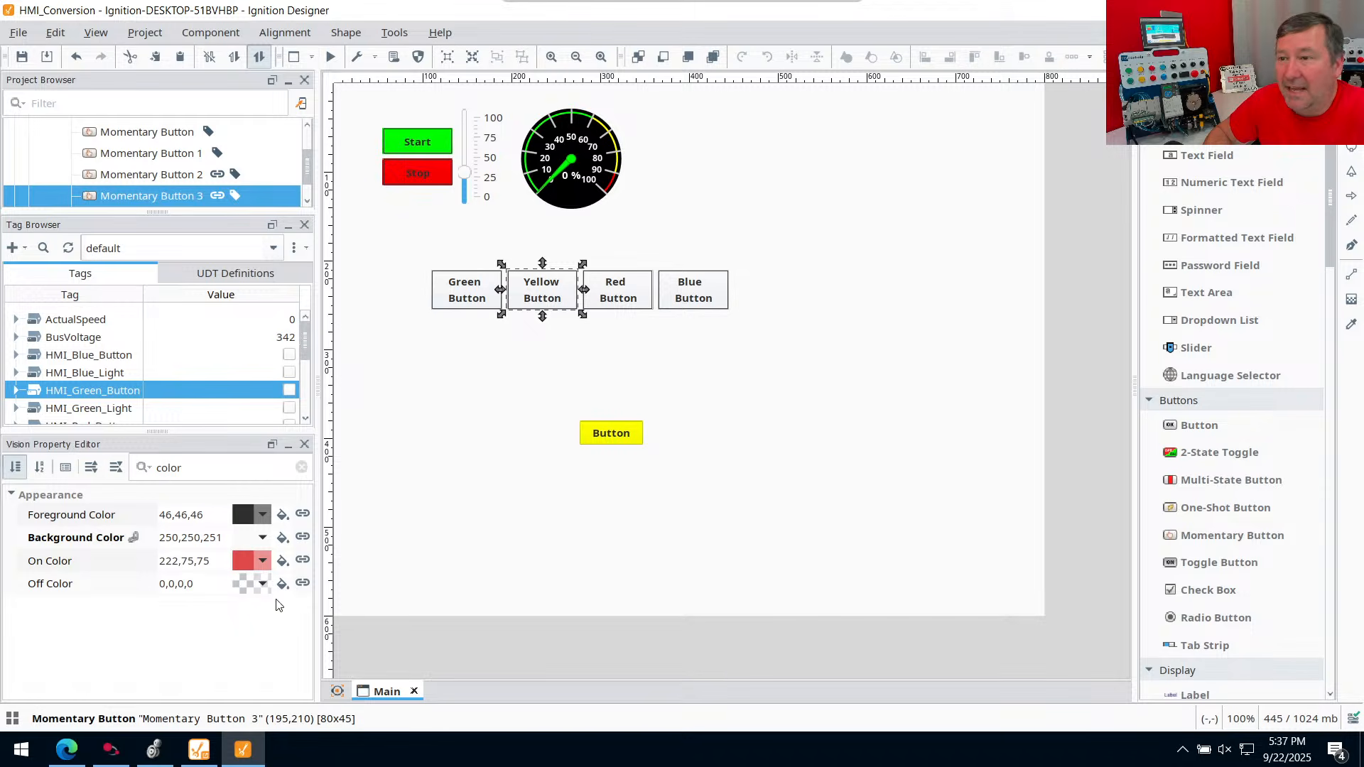
pyautogui.click(302, 537)
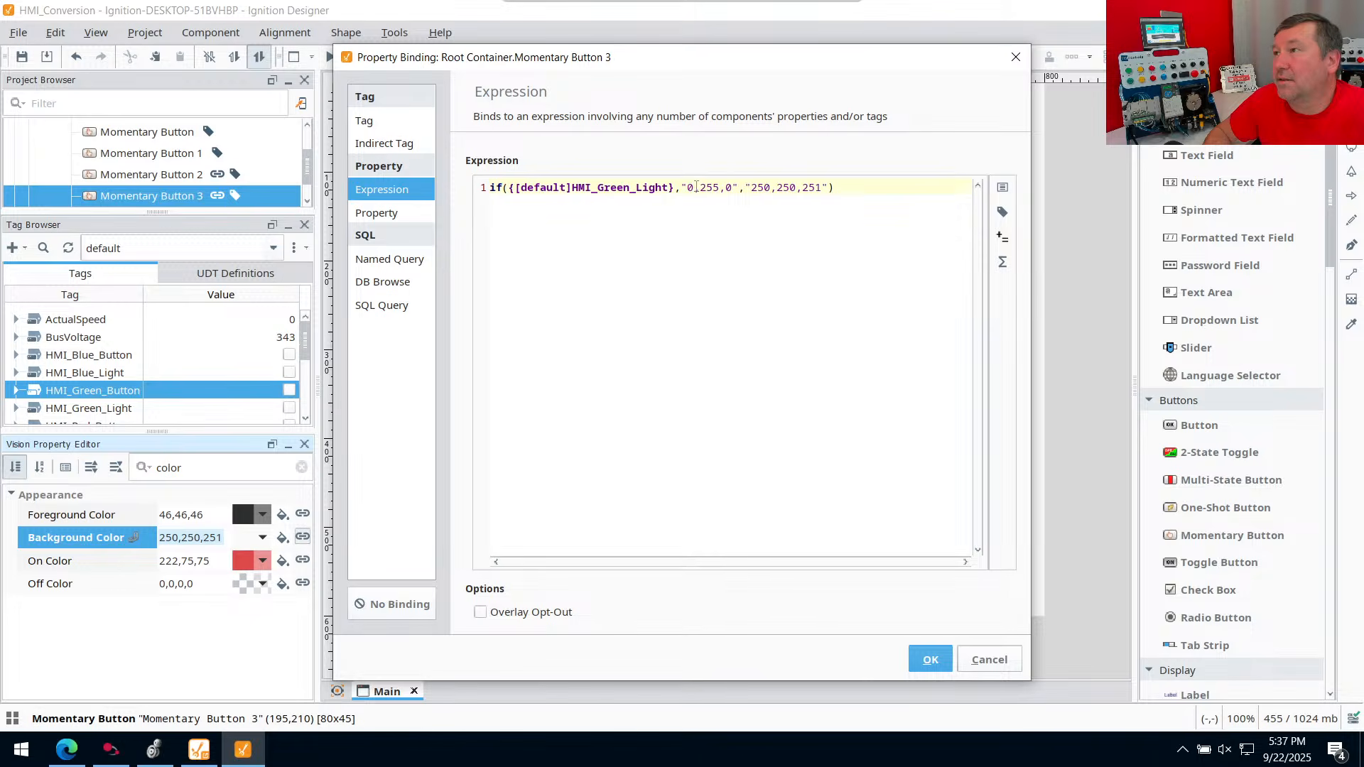
pyautogui.moveTo(696, 186); pyautogui.dragTo(687, 189)
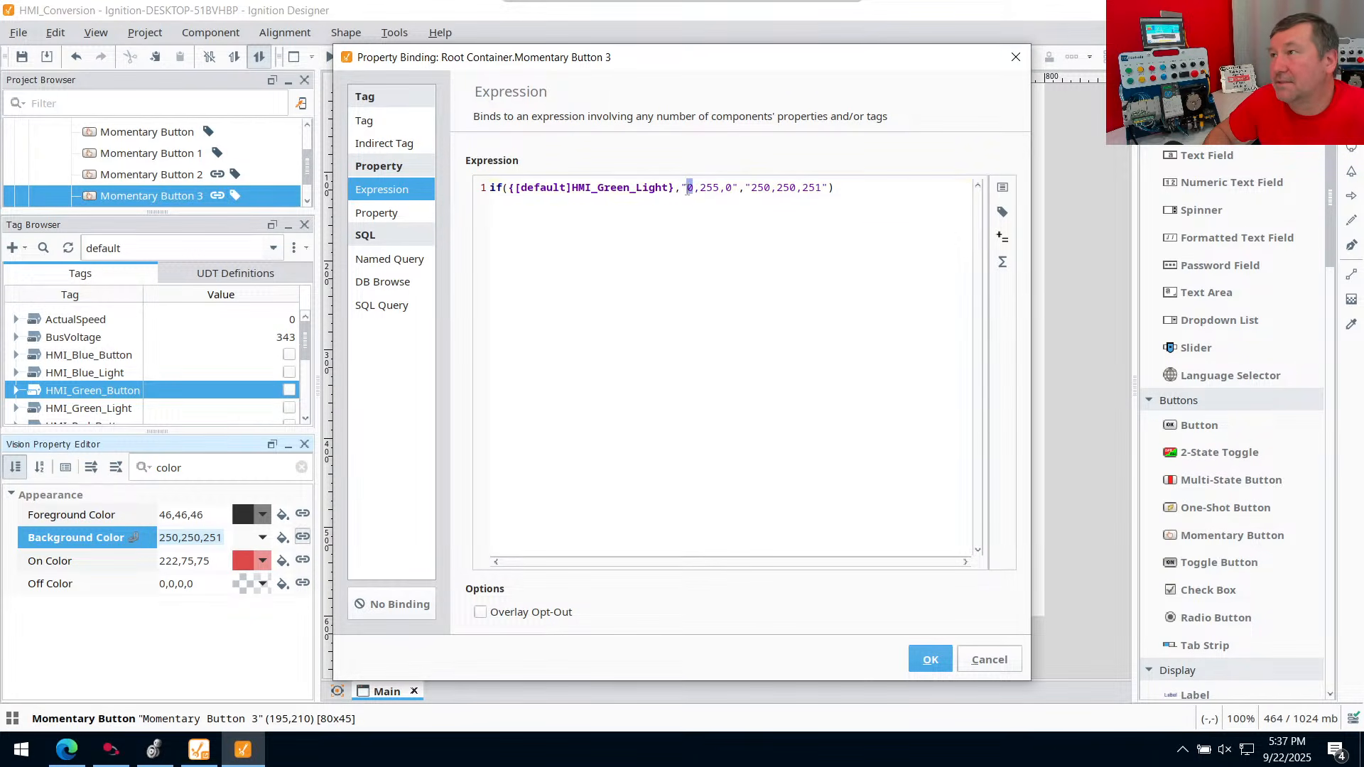
pyautogui.write('255')
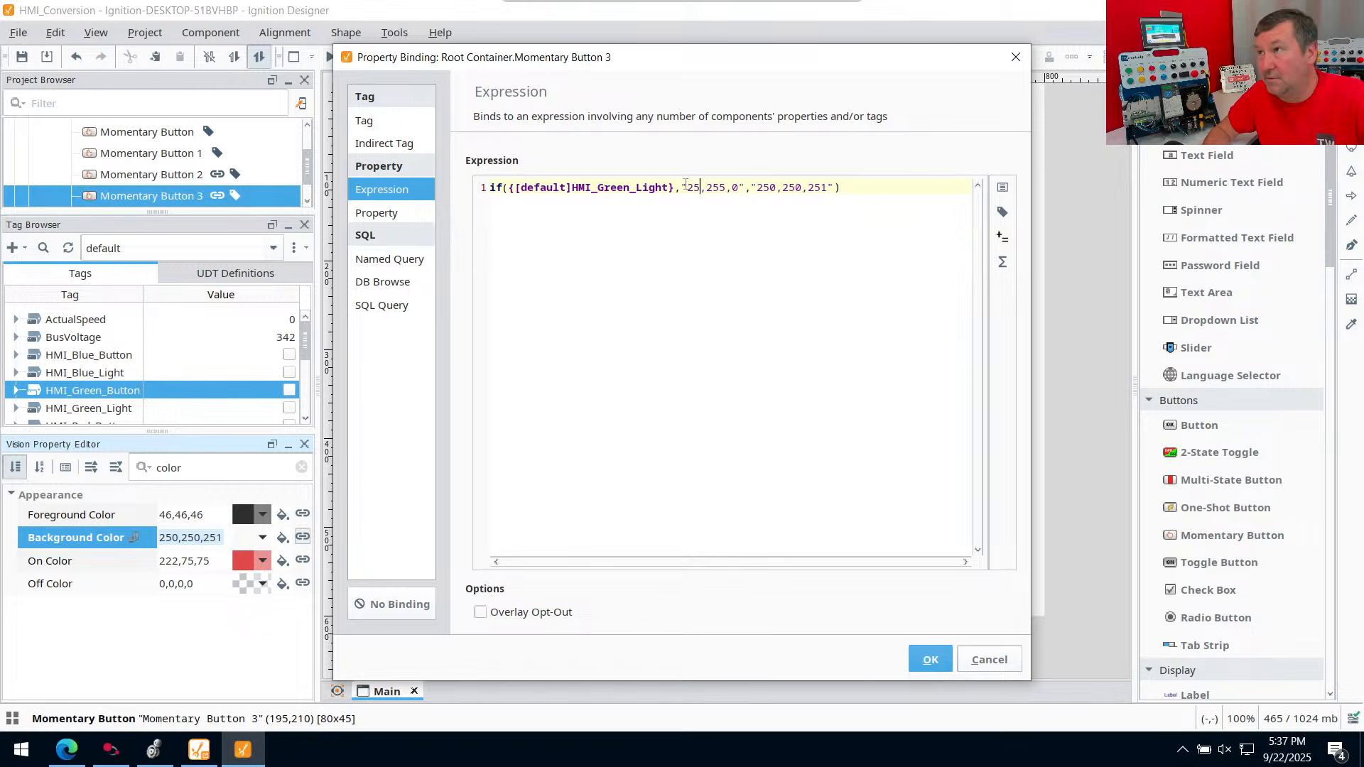
pyautogui.click(920, 659)
# Set the sample button's background color to red 255,0,0
pyautogui.click(619, 434)
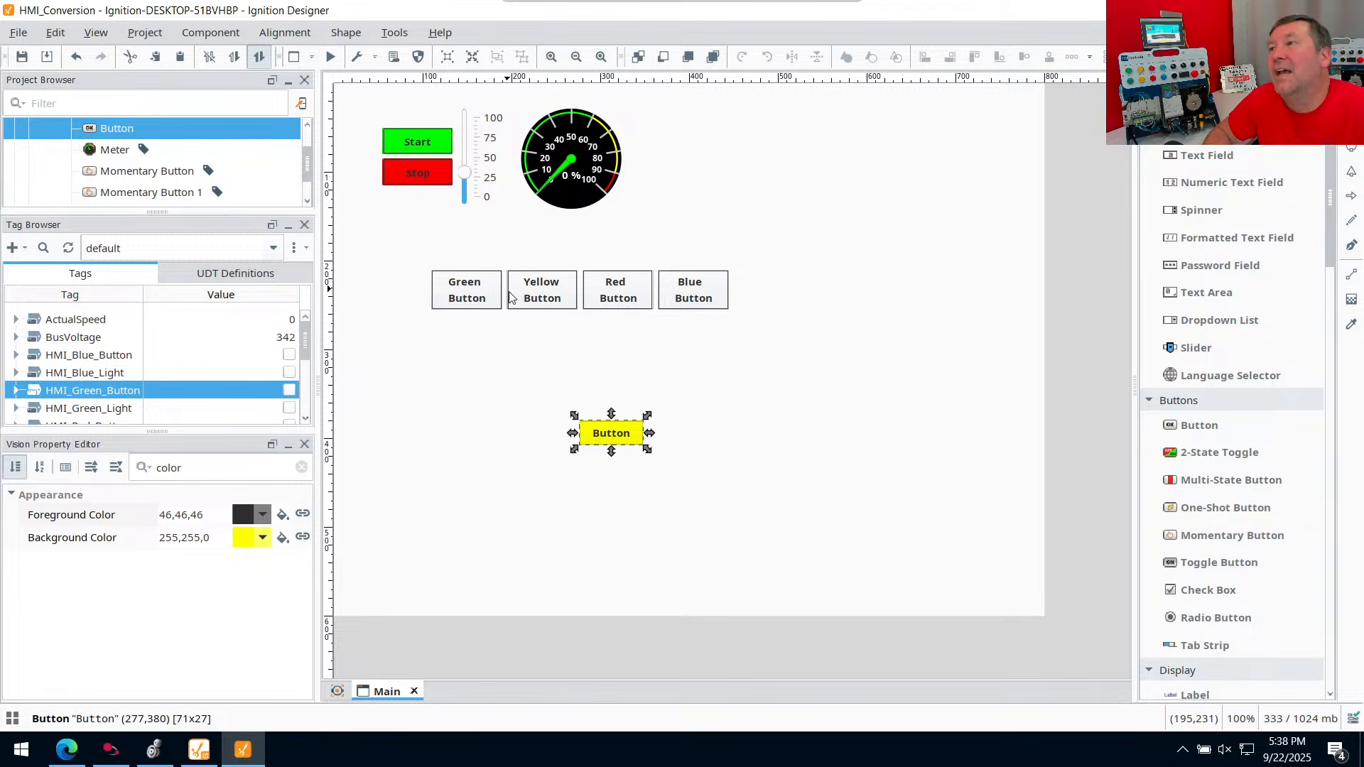
pyautogui.click(628, 302)
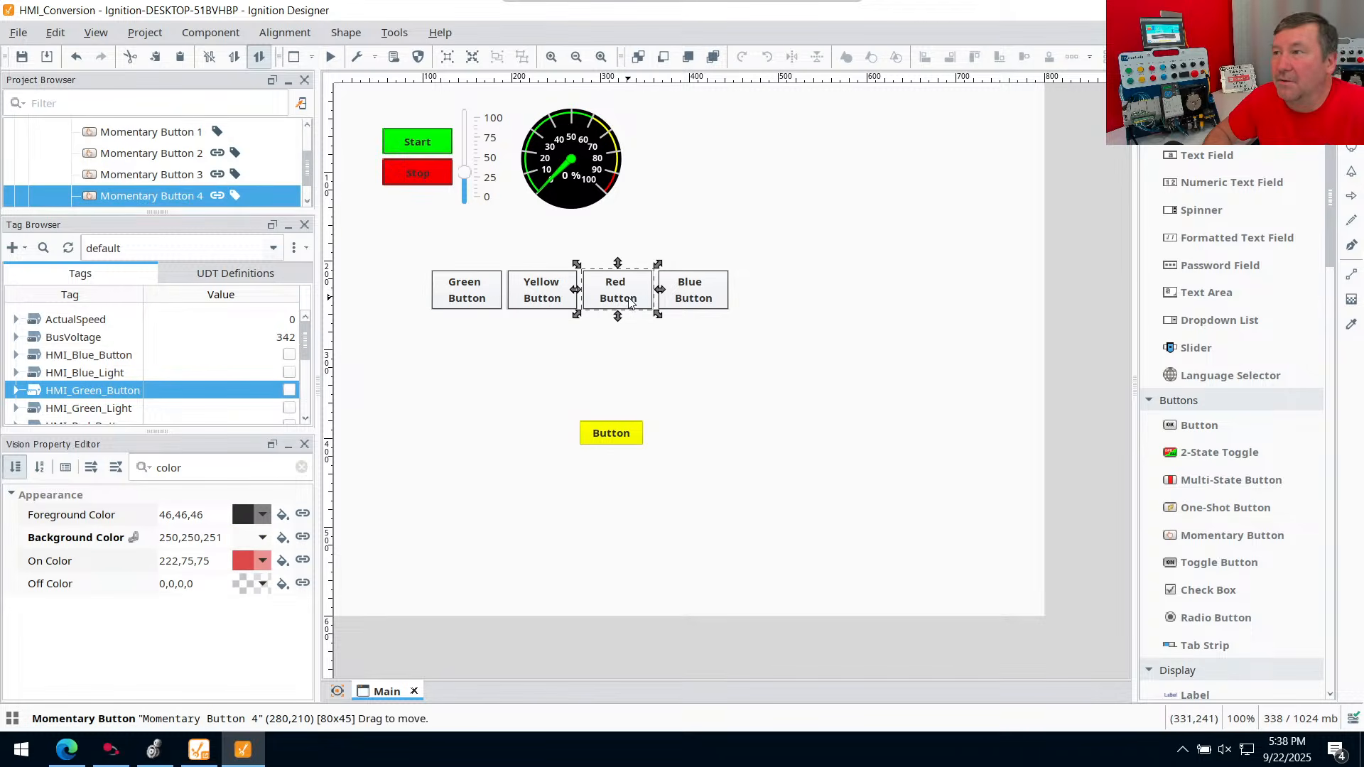
pyautogui.click(608, 440)
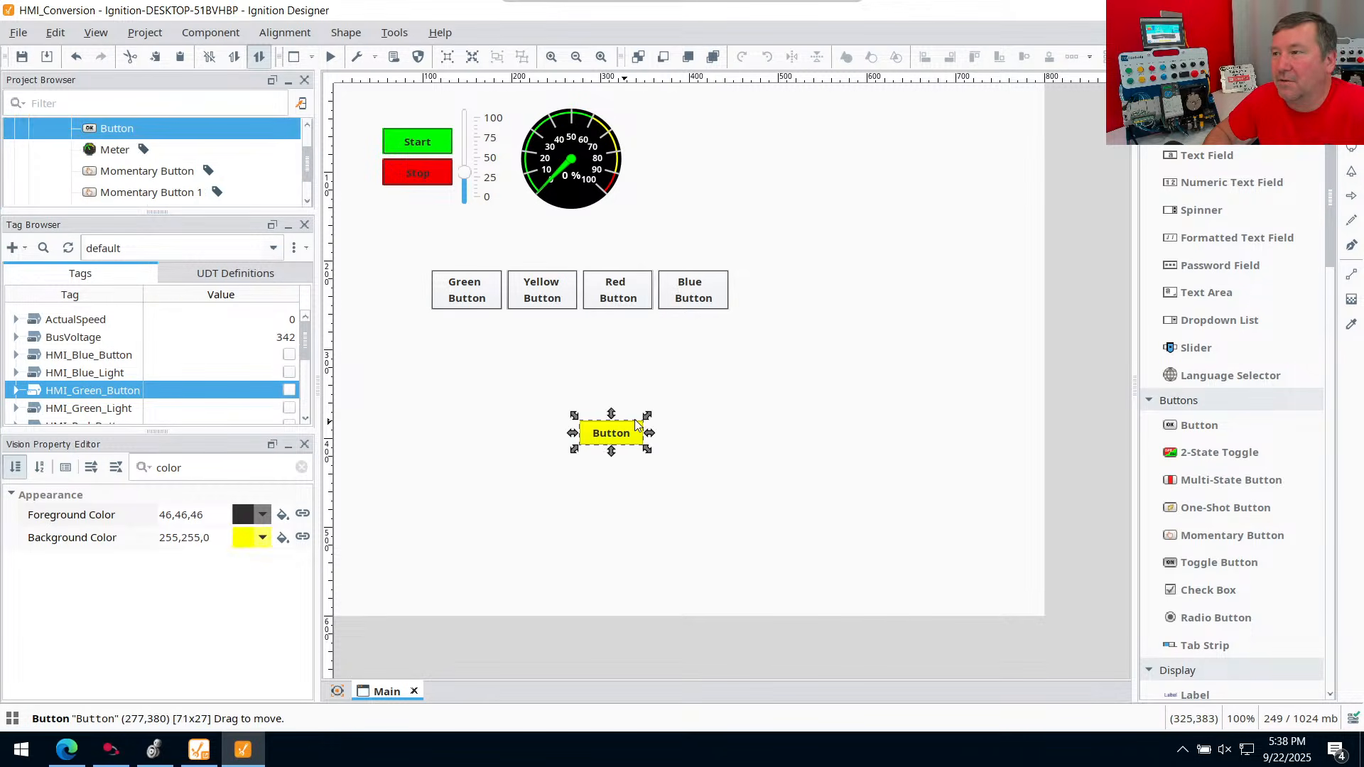
pyautogui.click(262, 538)
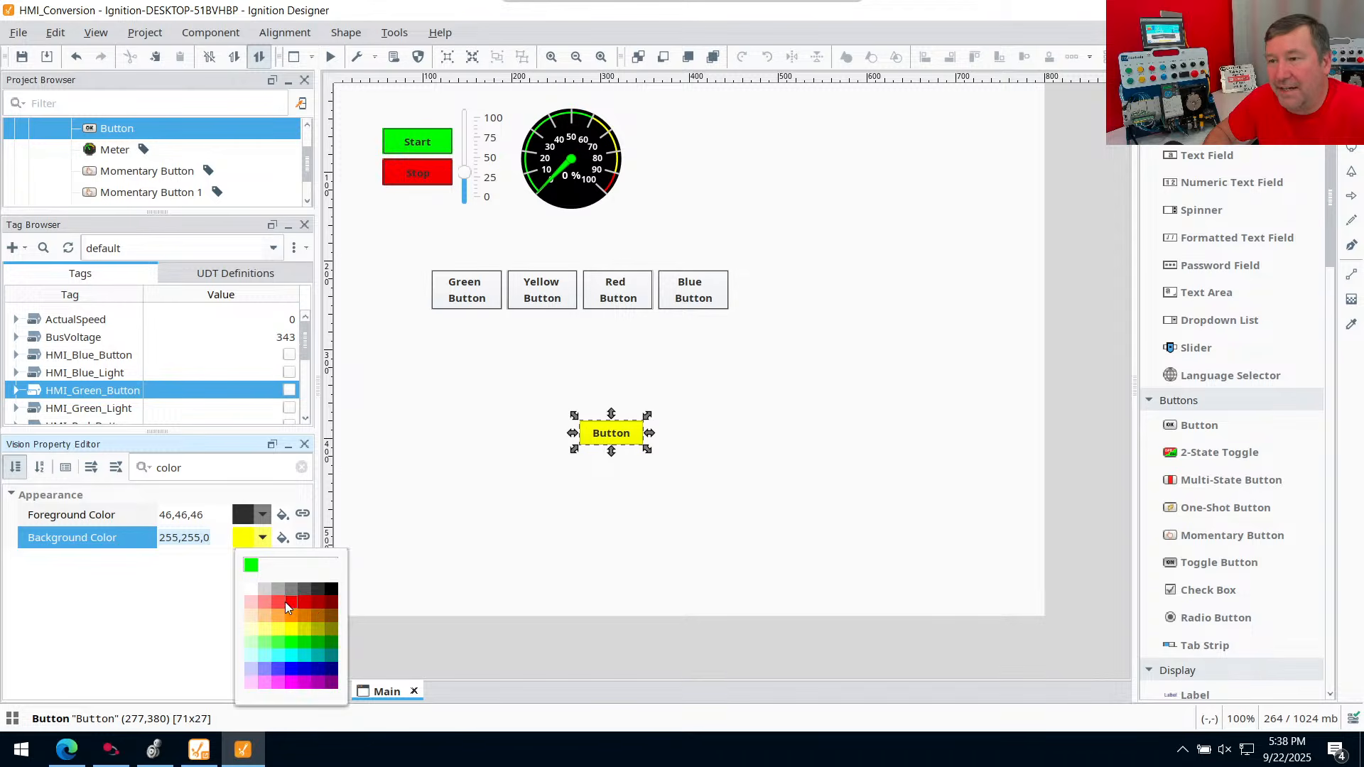
pyautogui.click(286, 606)
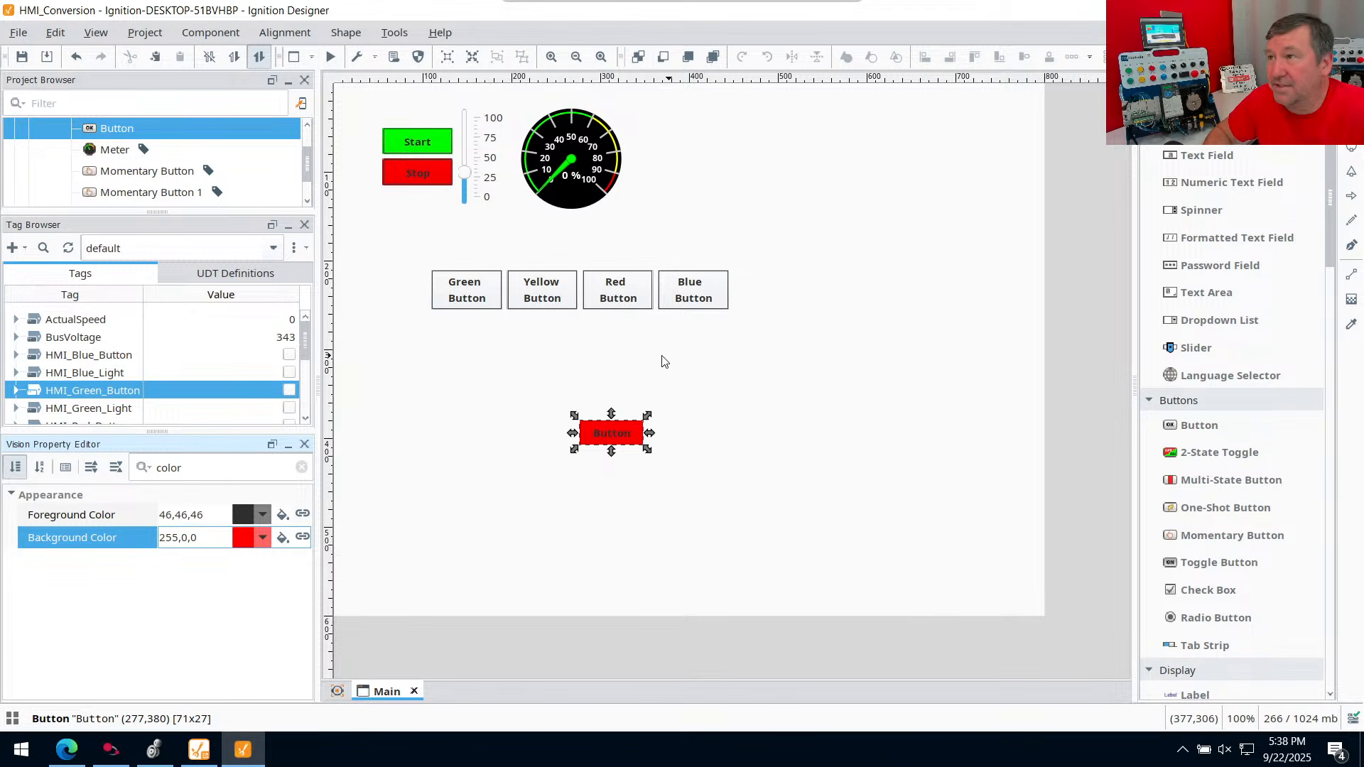
# Change the on-state color in the red button's background color expression to "255,0,0"
pyautogui.click(587, 301)
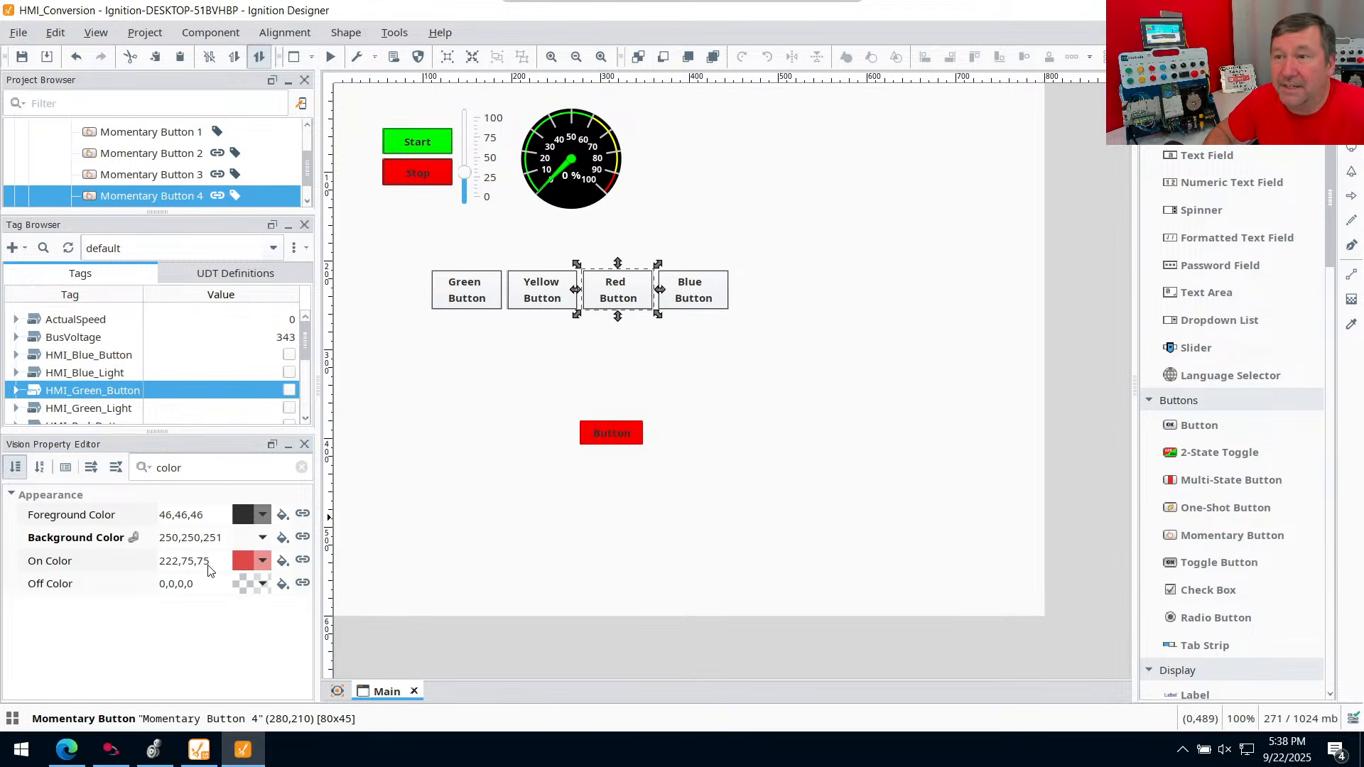
pyautogui.click(303, 537)
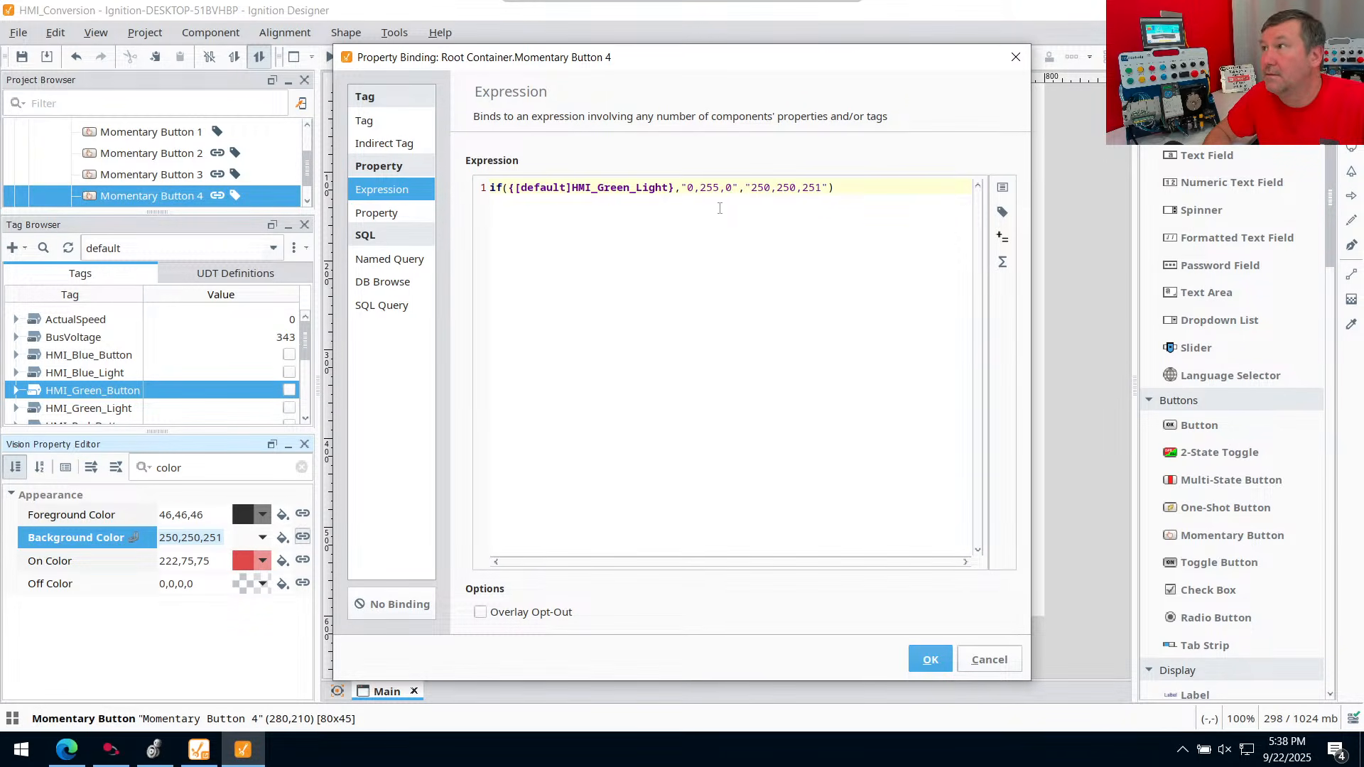
pyautogui.press('BackSpace')
pyautogui.write('255')
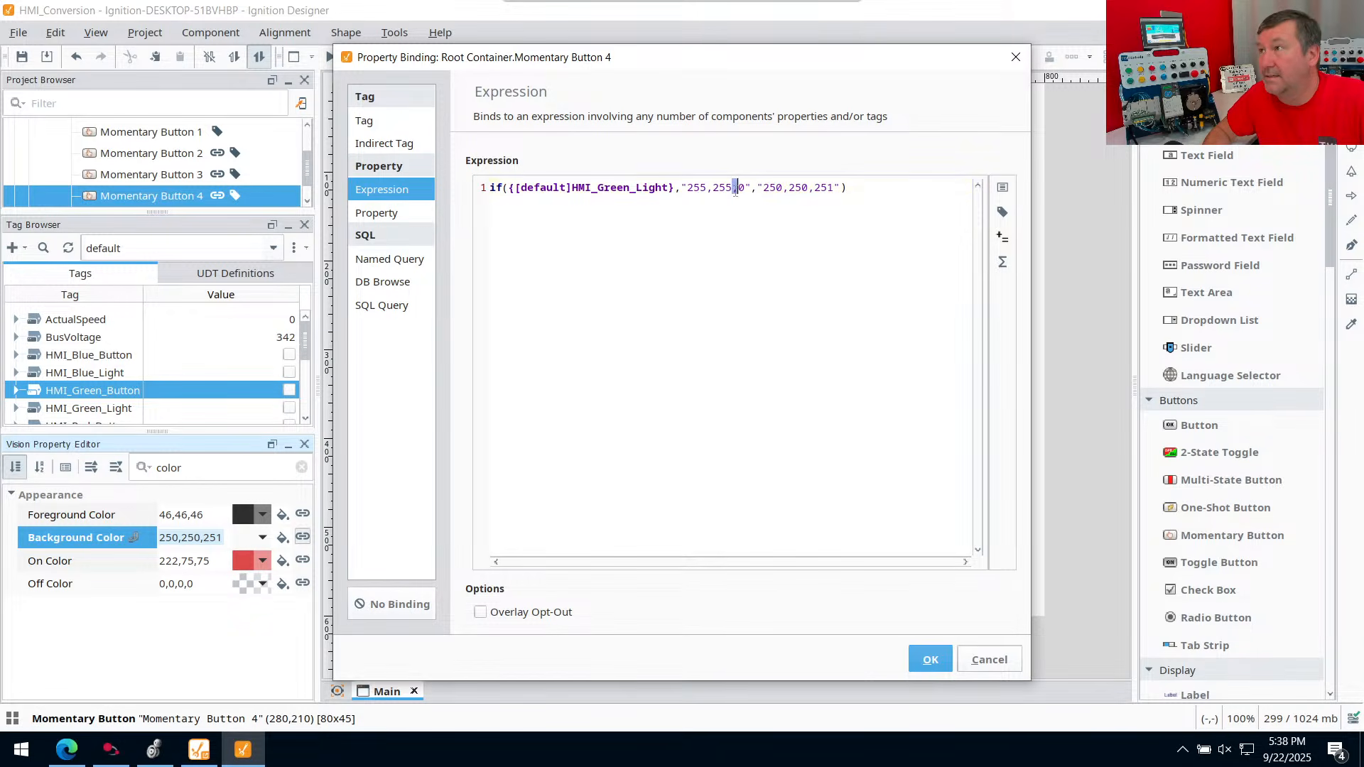
pyautogui.press('BackSpace')
pyautogui.press('BackSpace')
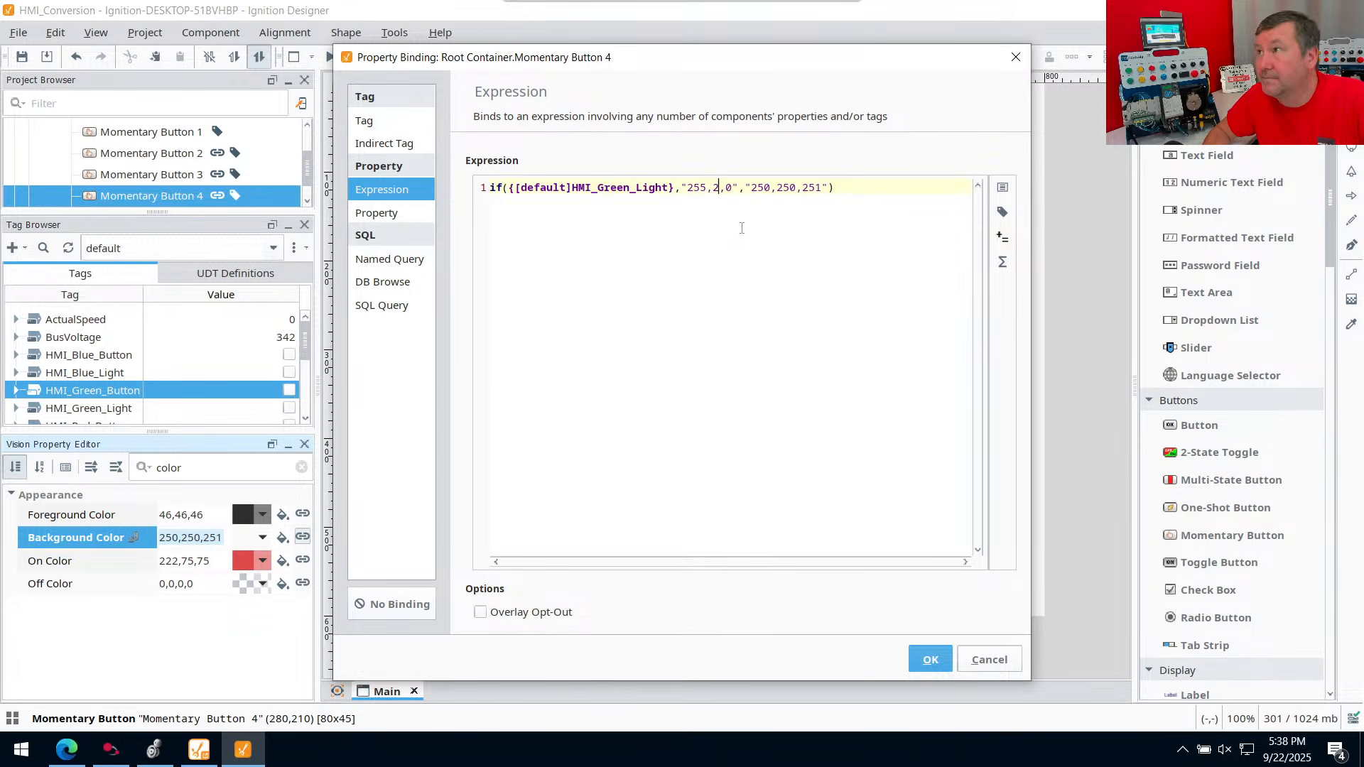
pyautogui.press('BackSpace')
pyautogui.write('0')
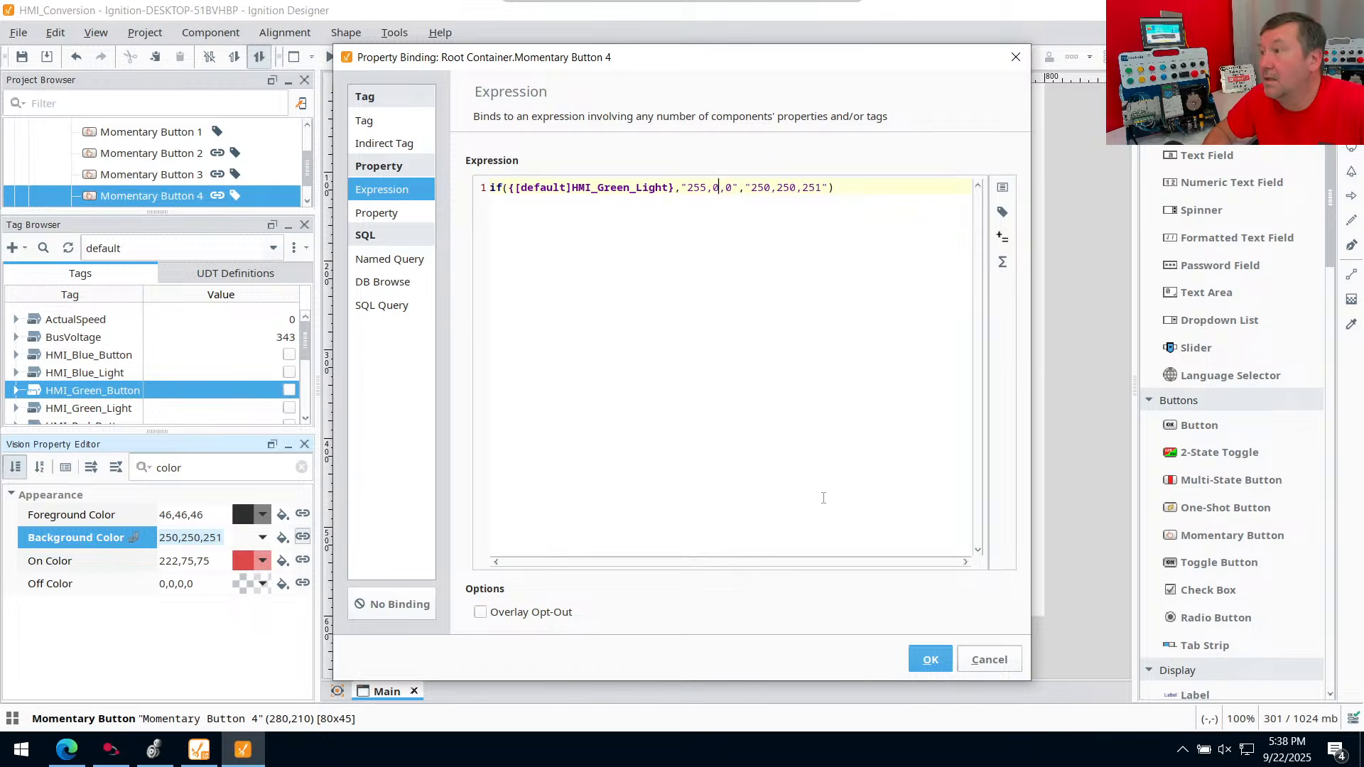
pyautogui.click(931, 654)
# Try the blue shades 0,0,255 and 138,138,255 as the sample button's background color
pyautogui.click(714, 284)
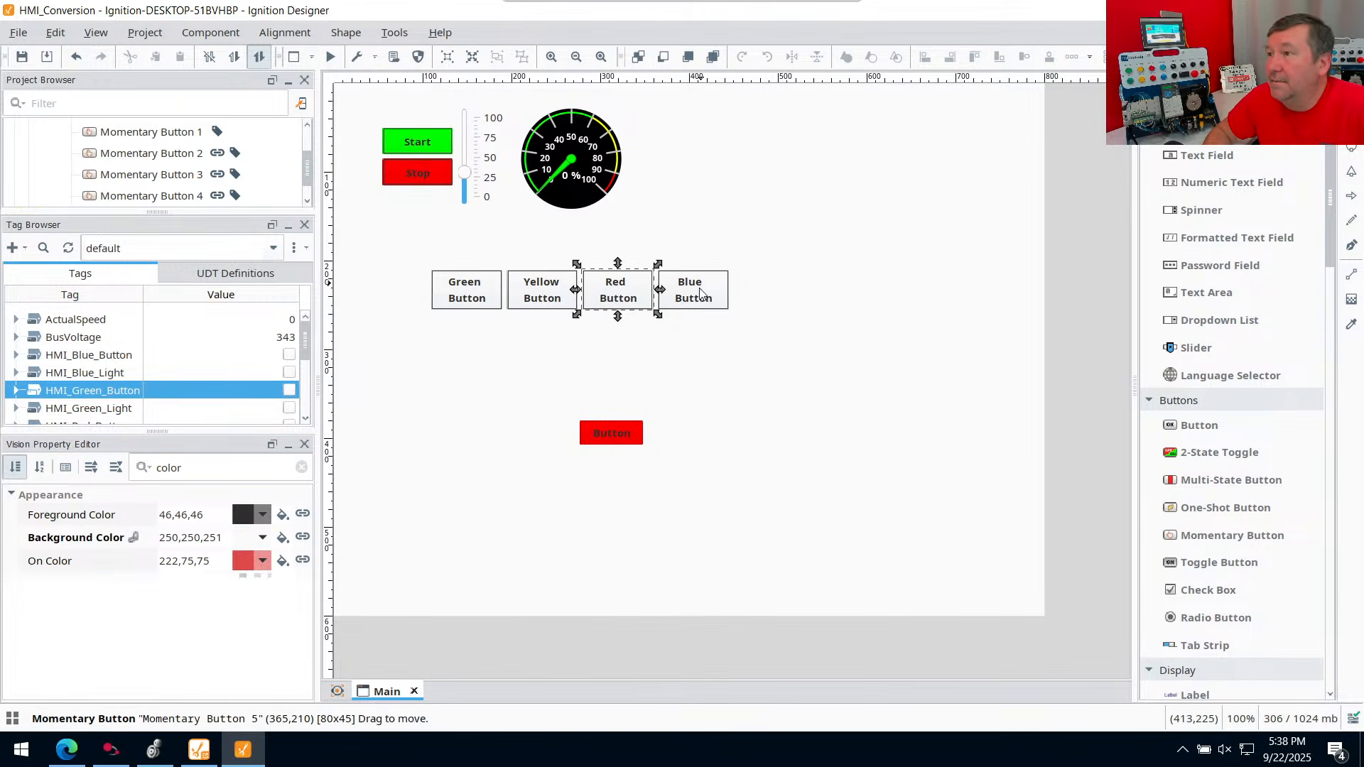
pyautogui.click(620, 429)
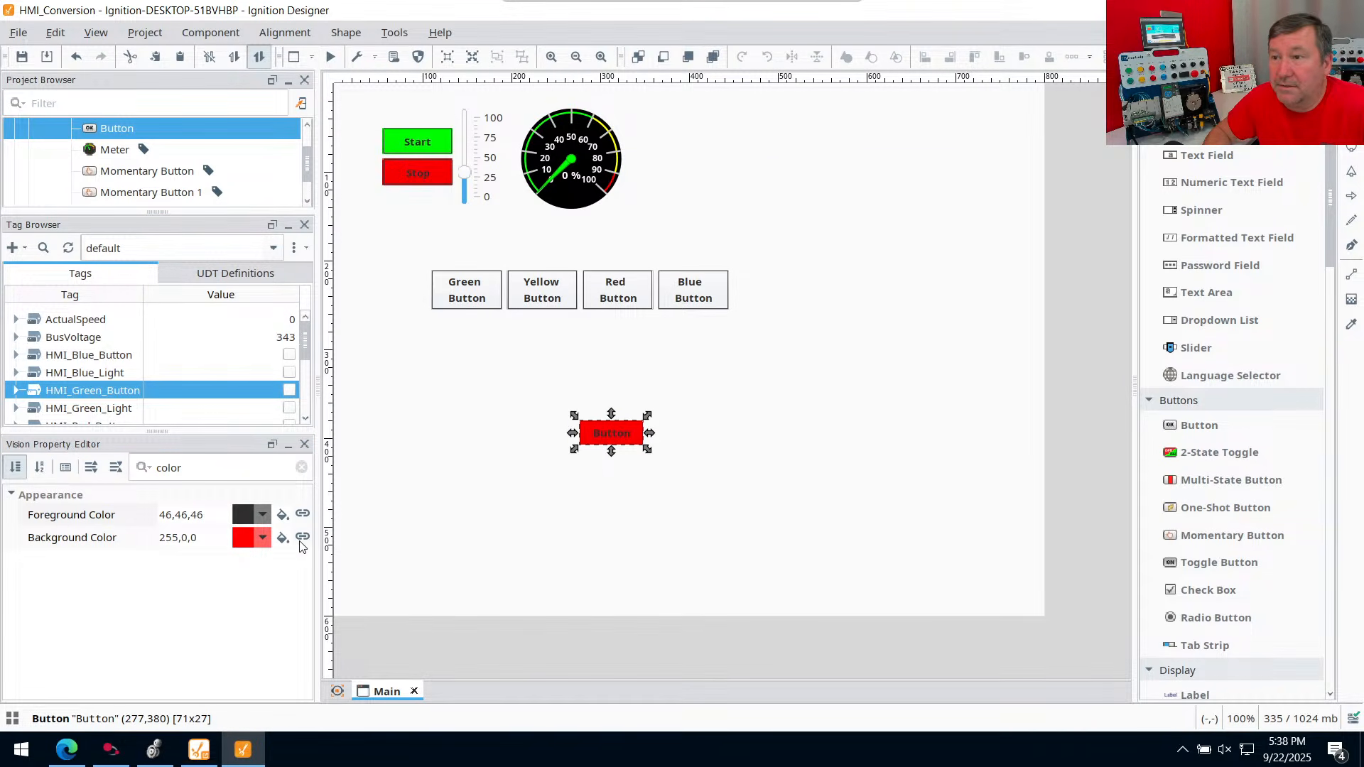
pyautogui.click(263, 538)
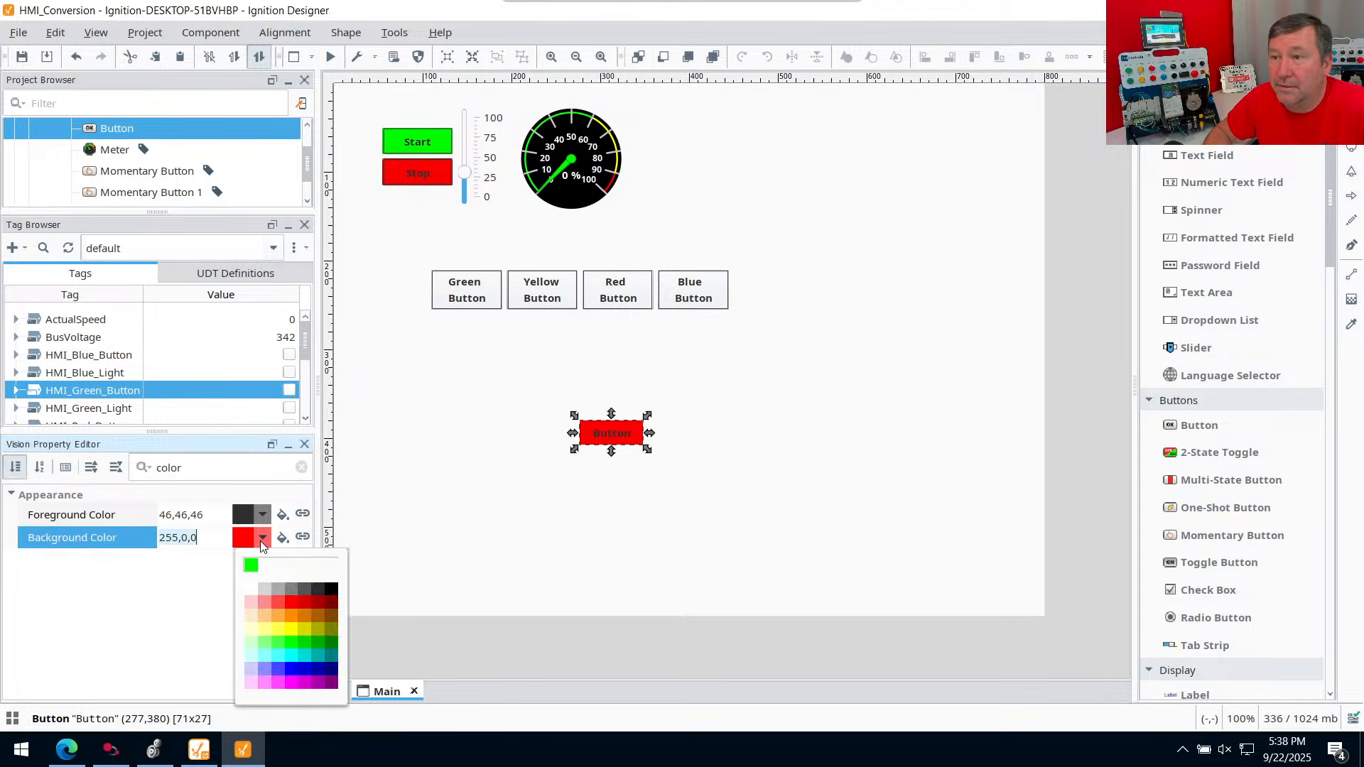
pyautogui.click(296, 672)
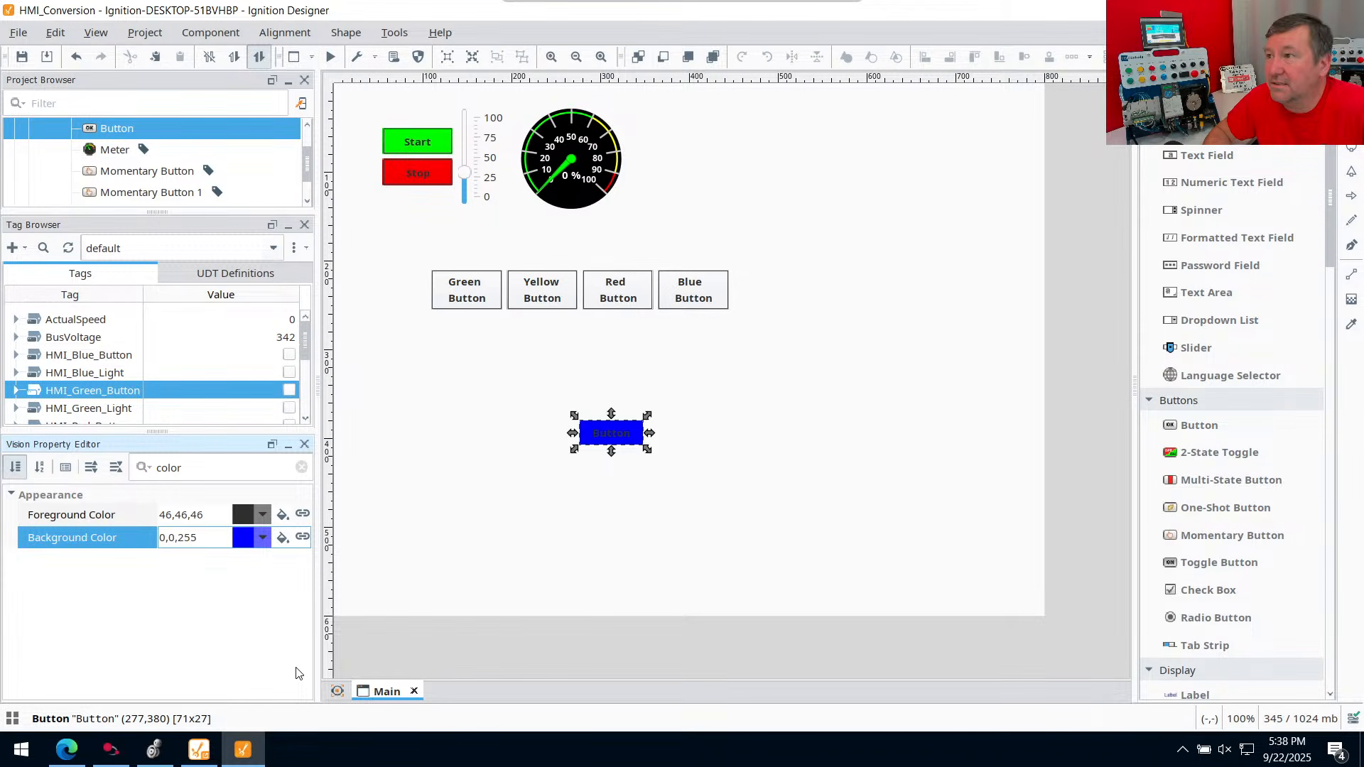
pyautogui.click(265, 539)
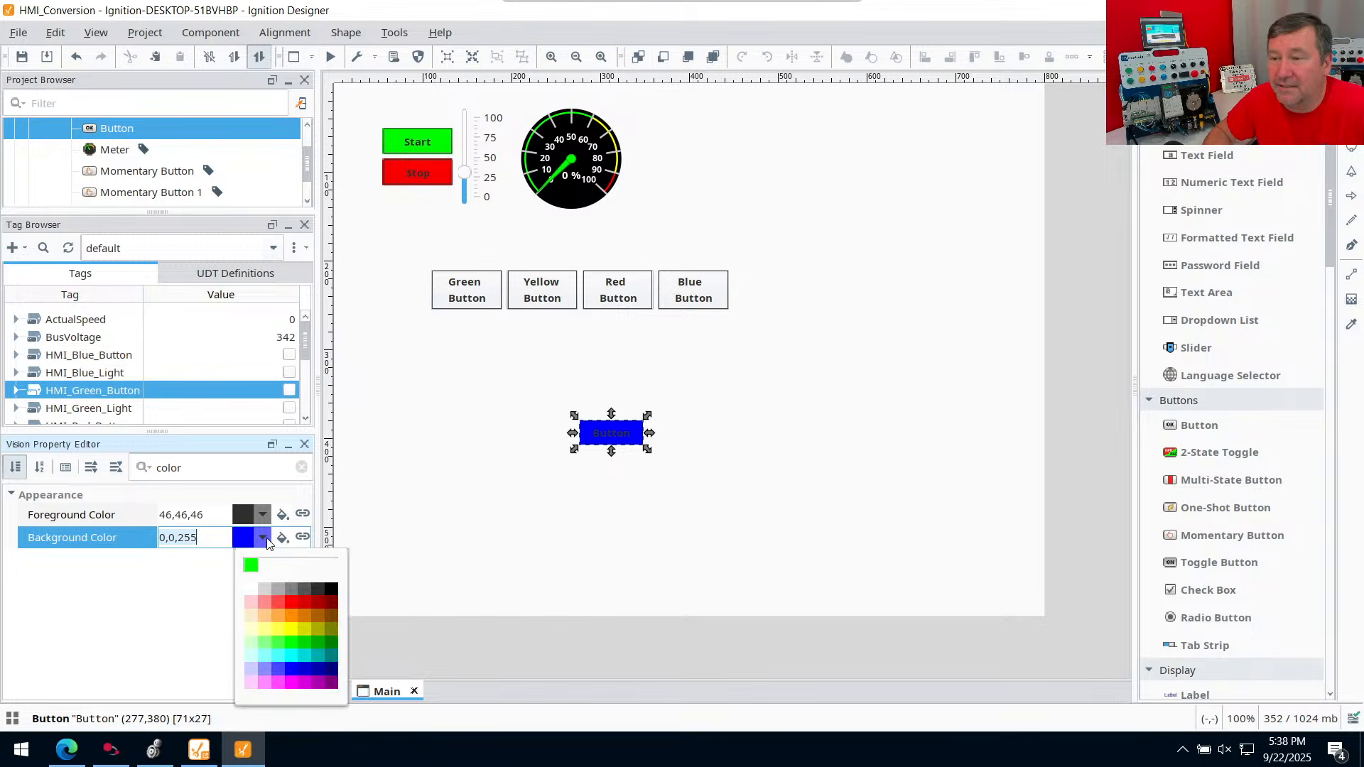
pyautogui.click(267, 670)
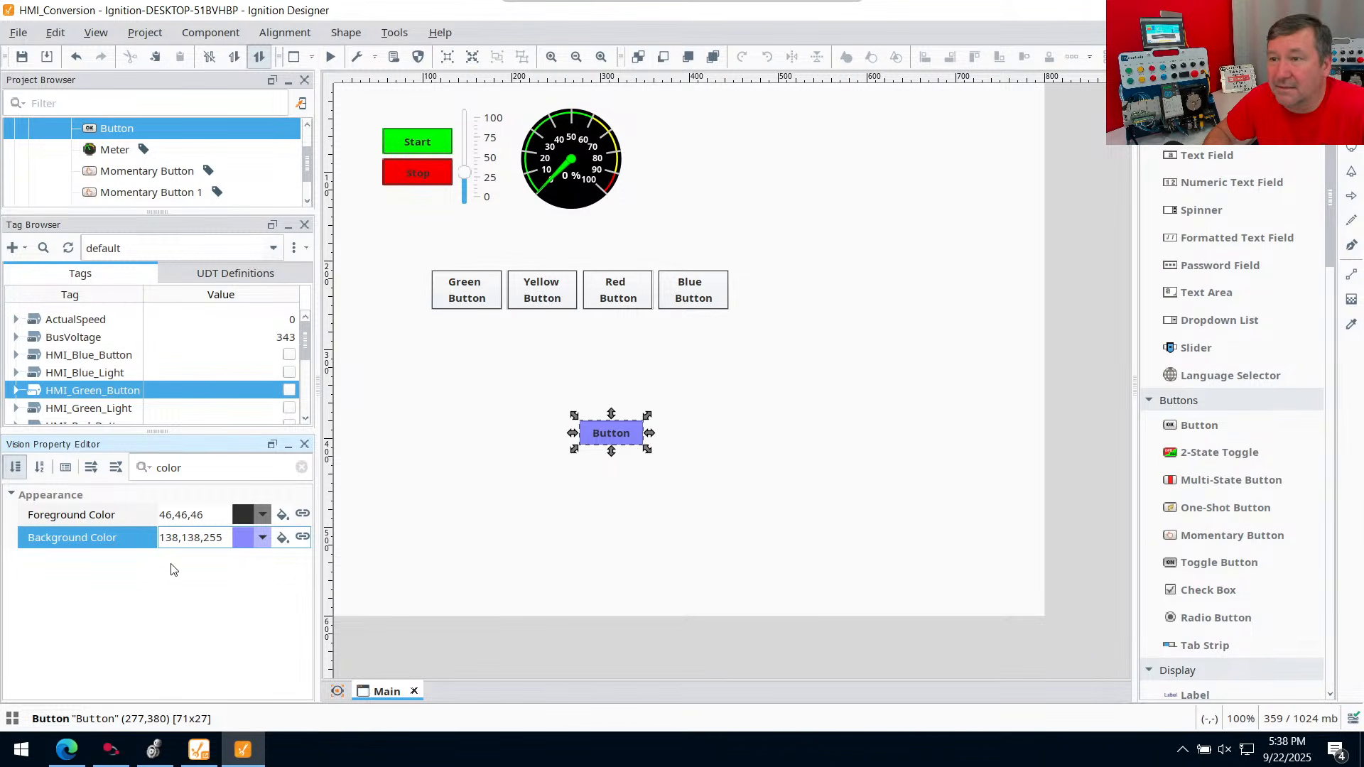
pyautogui.click(255, 537)
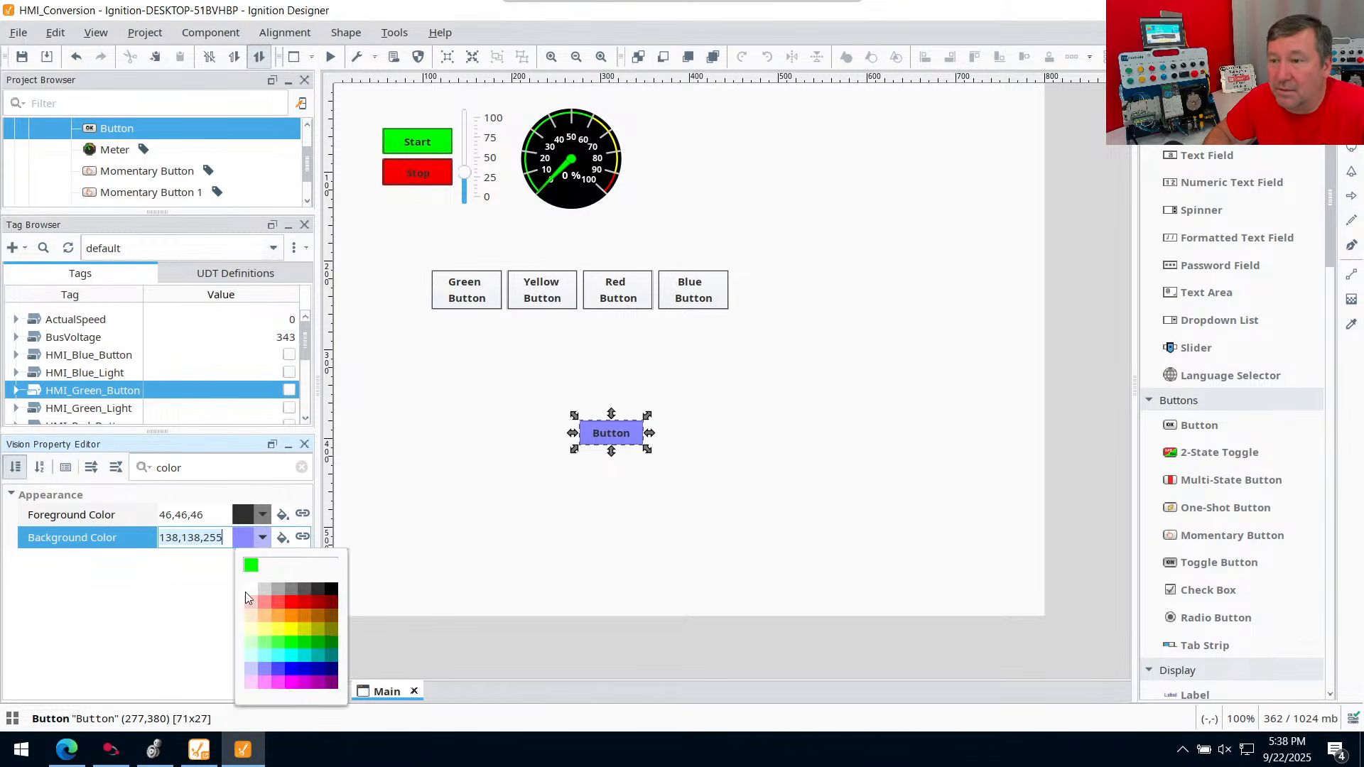
pyautogui.click(291, 672)
# Set the sample button's background color to cyan 0,255,255
pyautogui.click(262, 537)
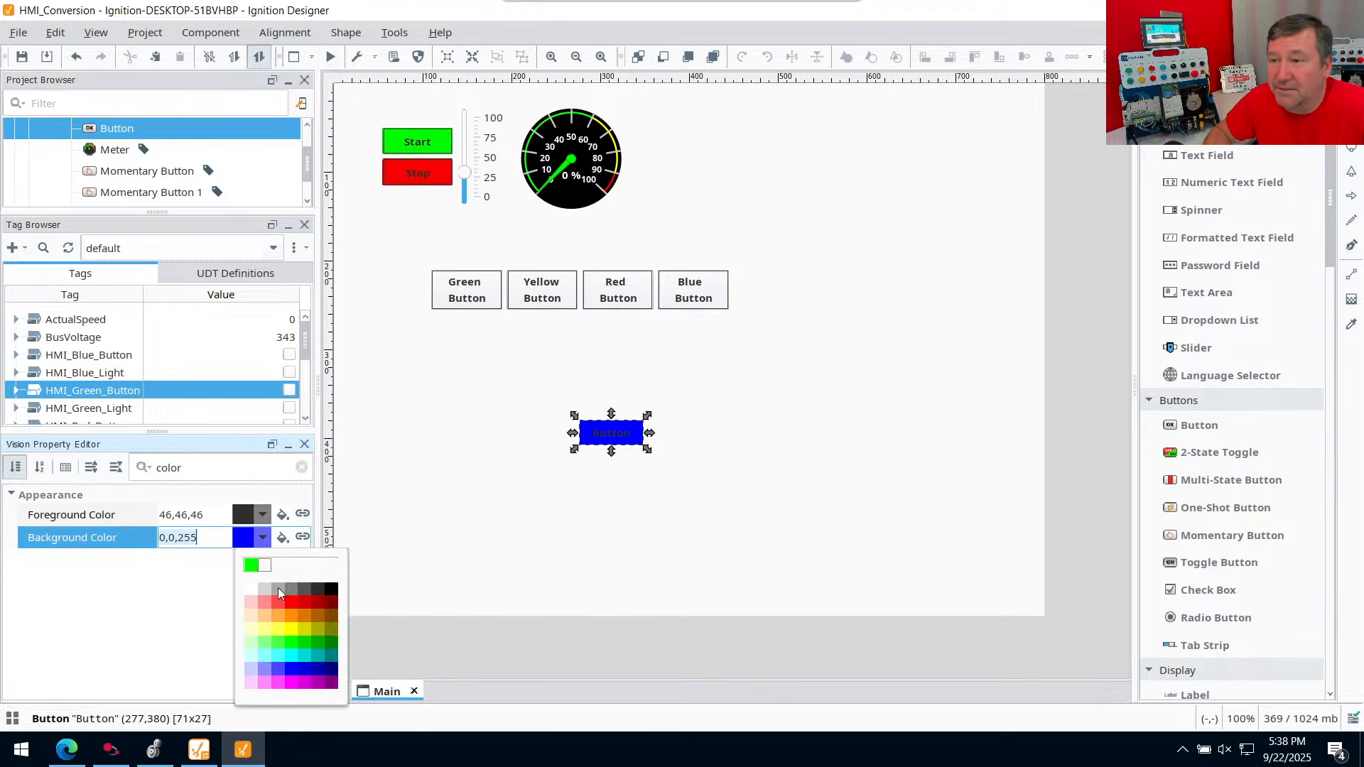
pyautogui.click(292, 657)
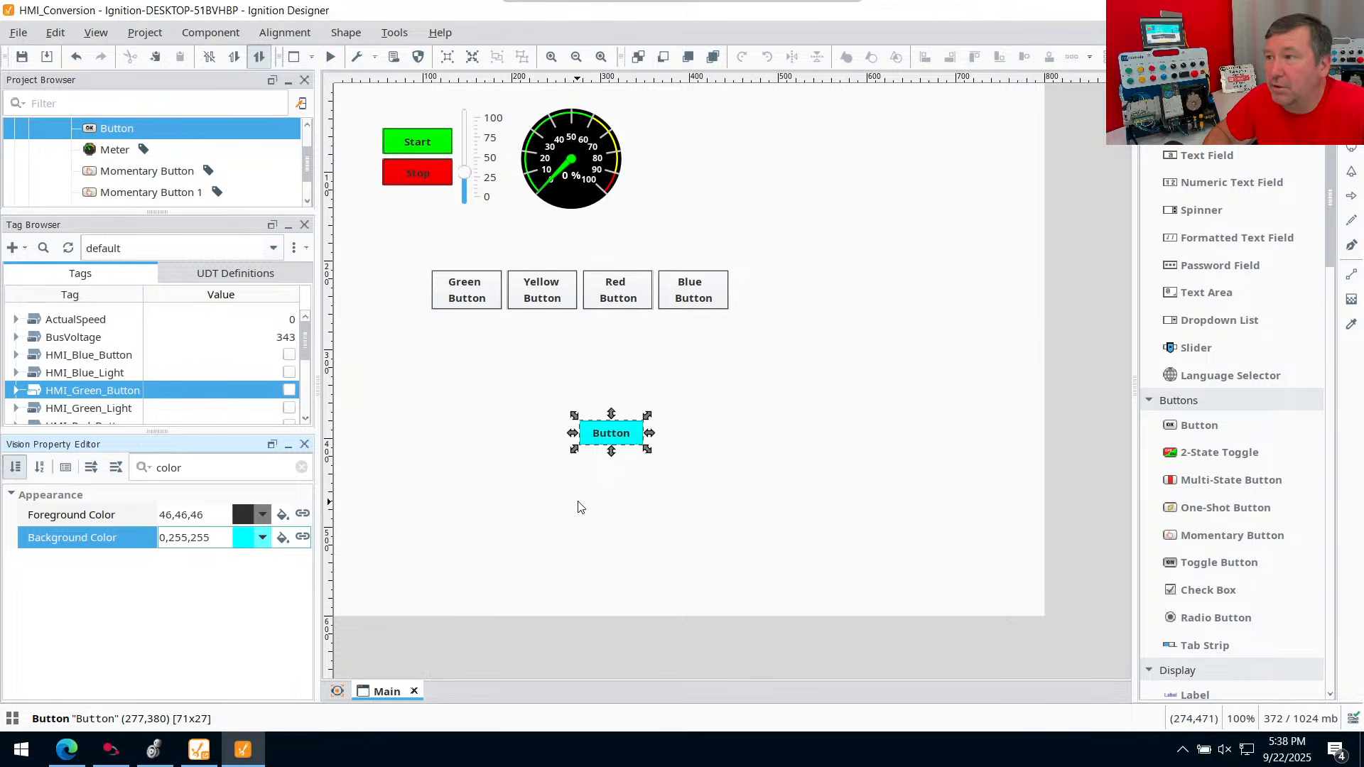
pyautogui.click(606, 381)
pyautogui.click(612, 426)
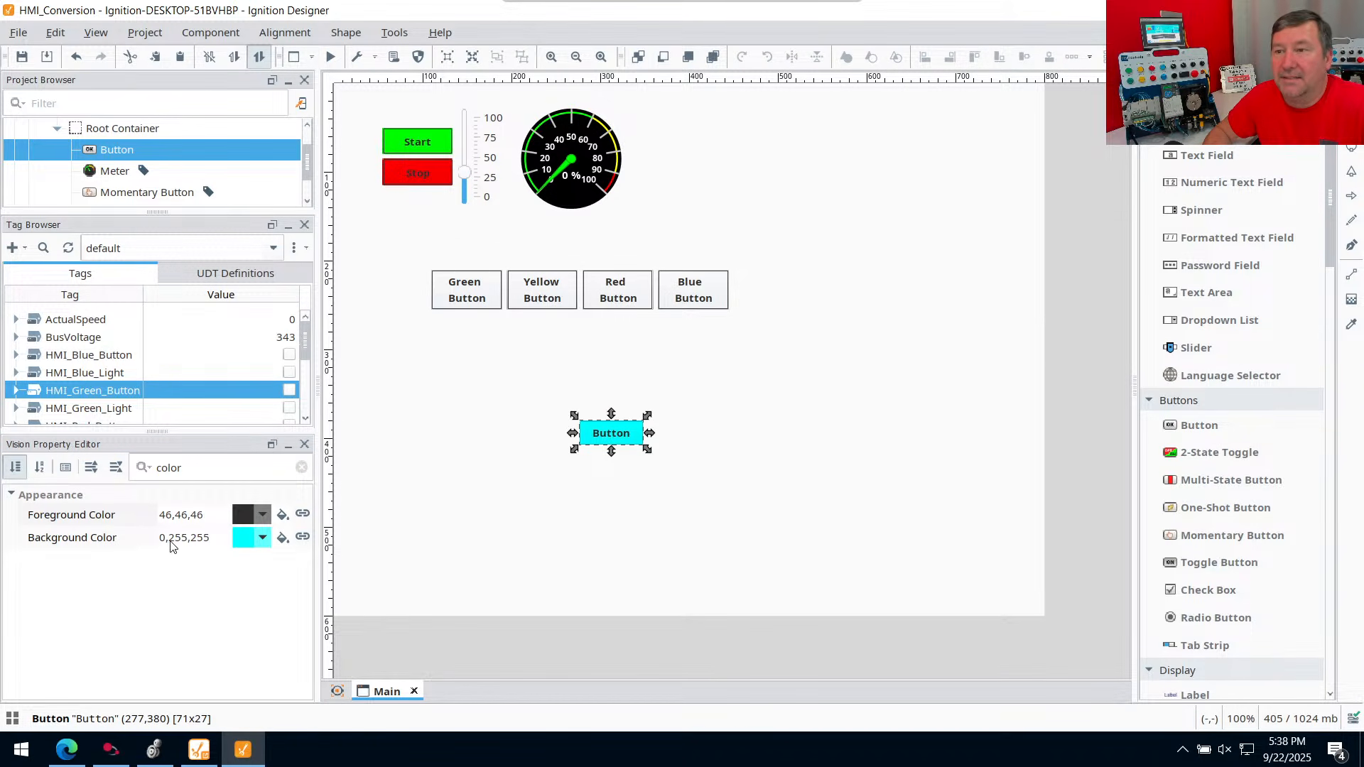
# Change the on-state color in the blue button's background color expression to "0,255,255"
pyautogui.click(672, 299)
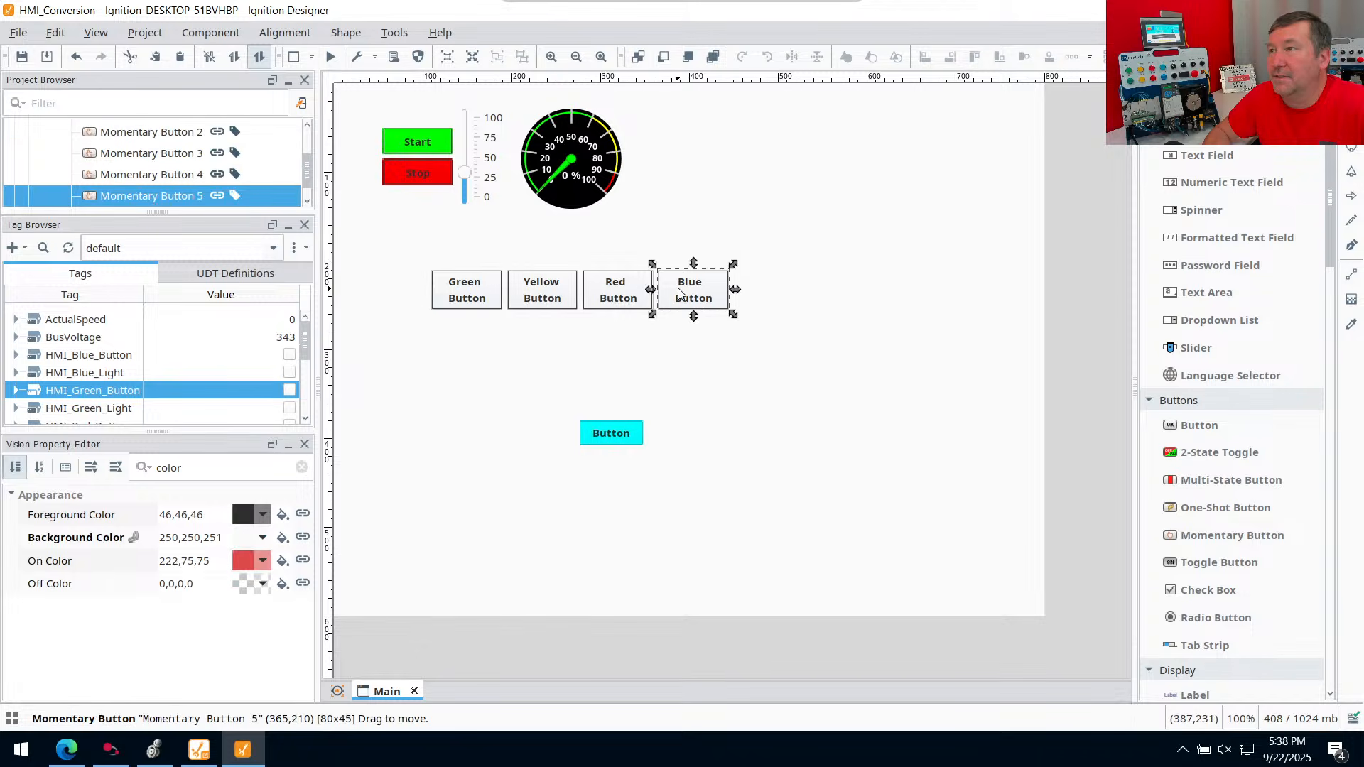
pyautogui.click(301, 539)
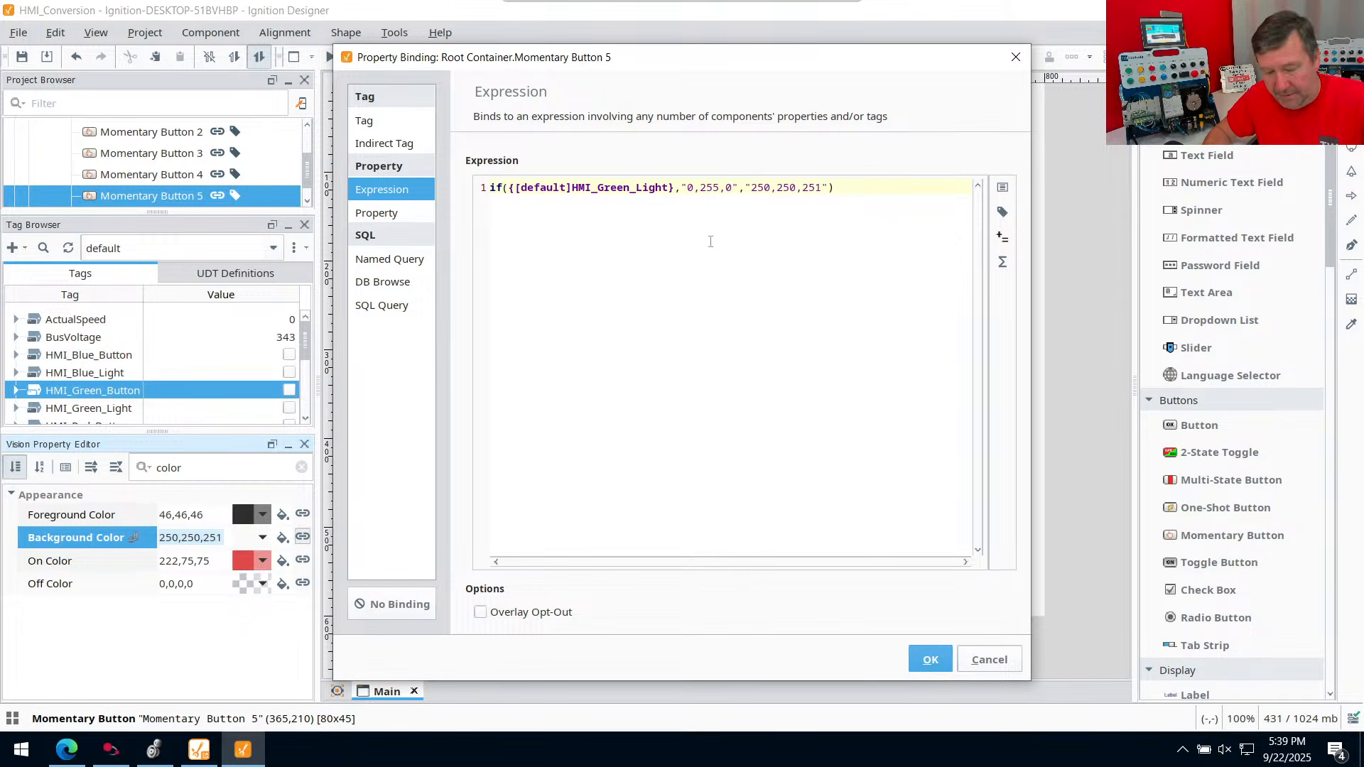
pyautogui.press('BackSpace')
pyautogui.write('255')
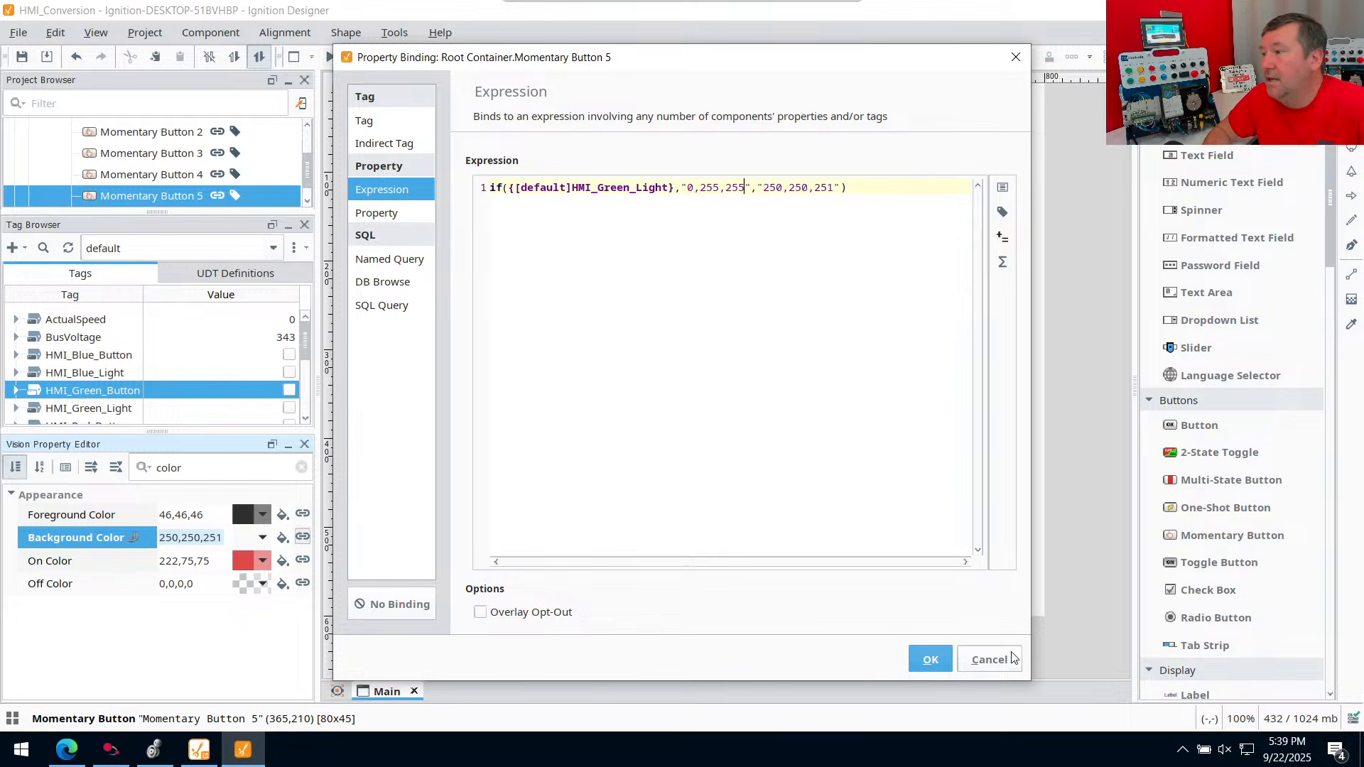
pyautogui.click(1013, 658)
pyautogui.click(517, 353)
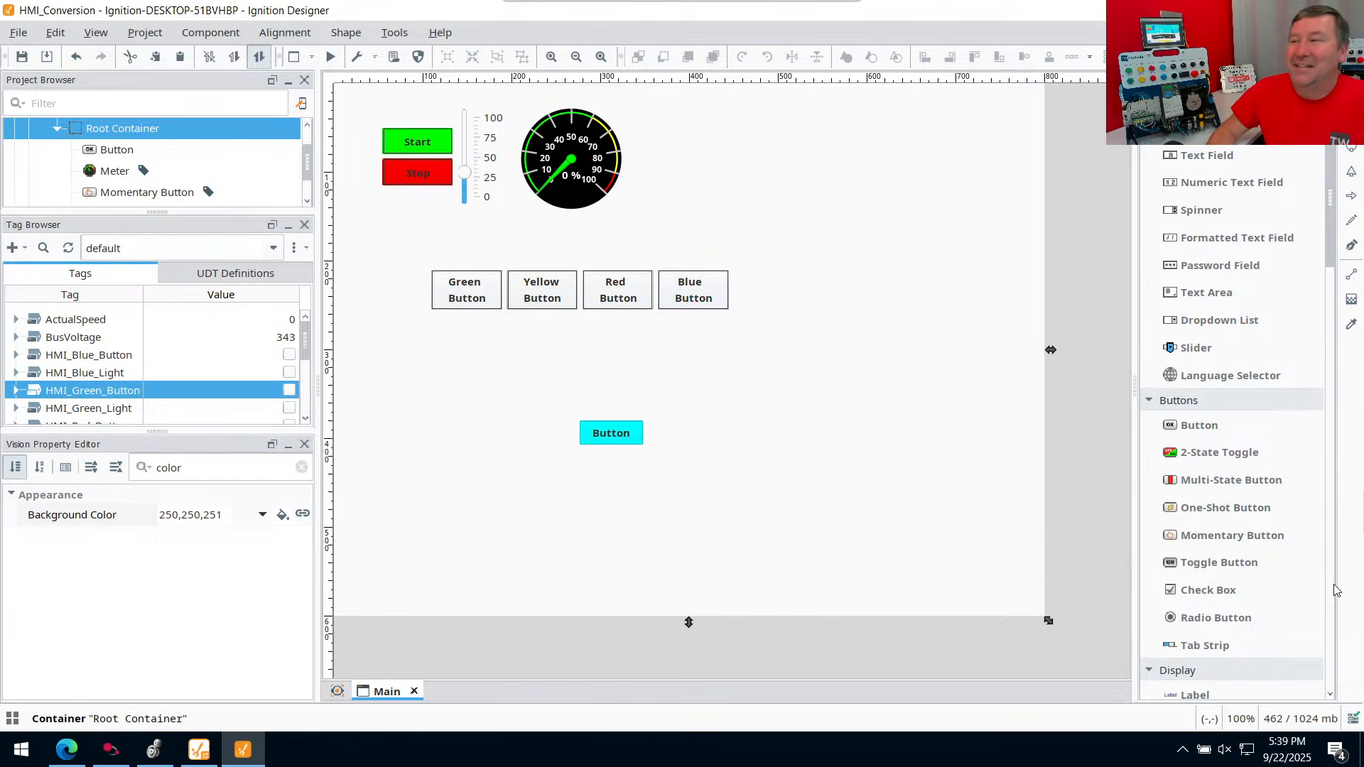
# Change the tag in the yellow button's background color expression to HMI_Yellow_Light
pyautogui.click(555, 291)
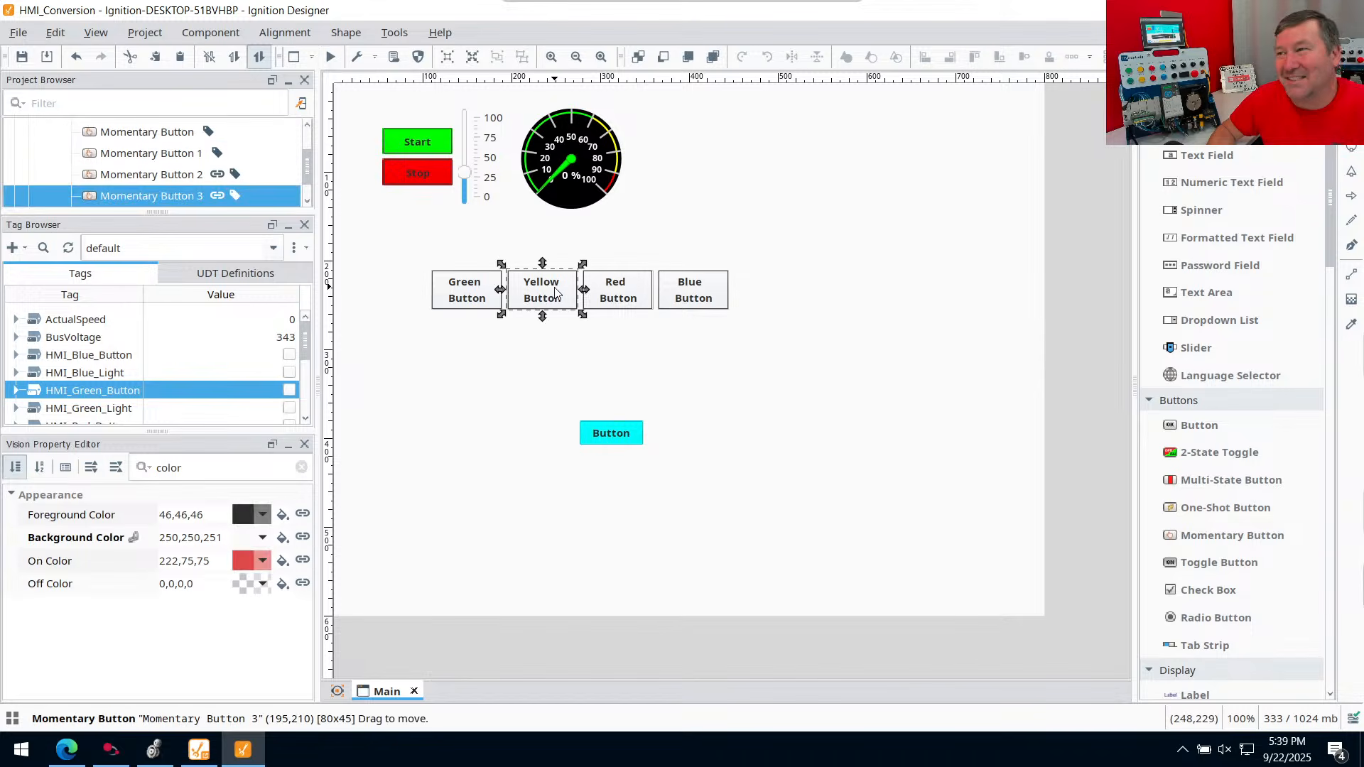
pyautogui.click(302, 538)
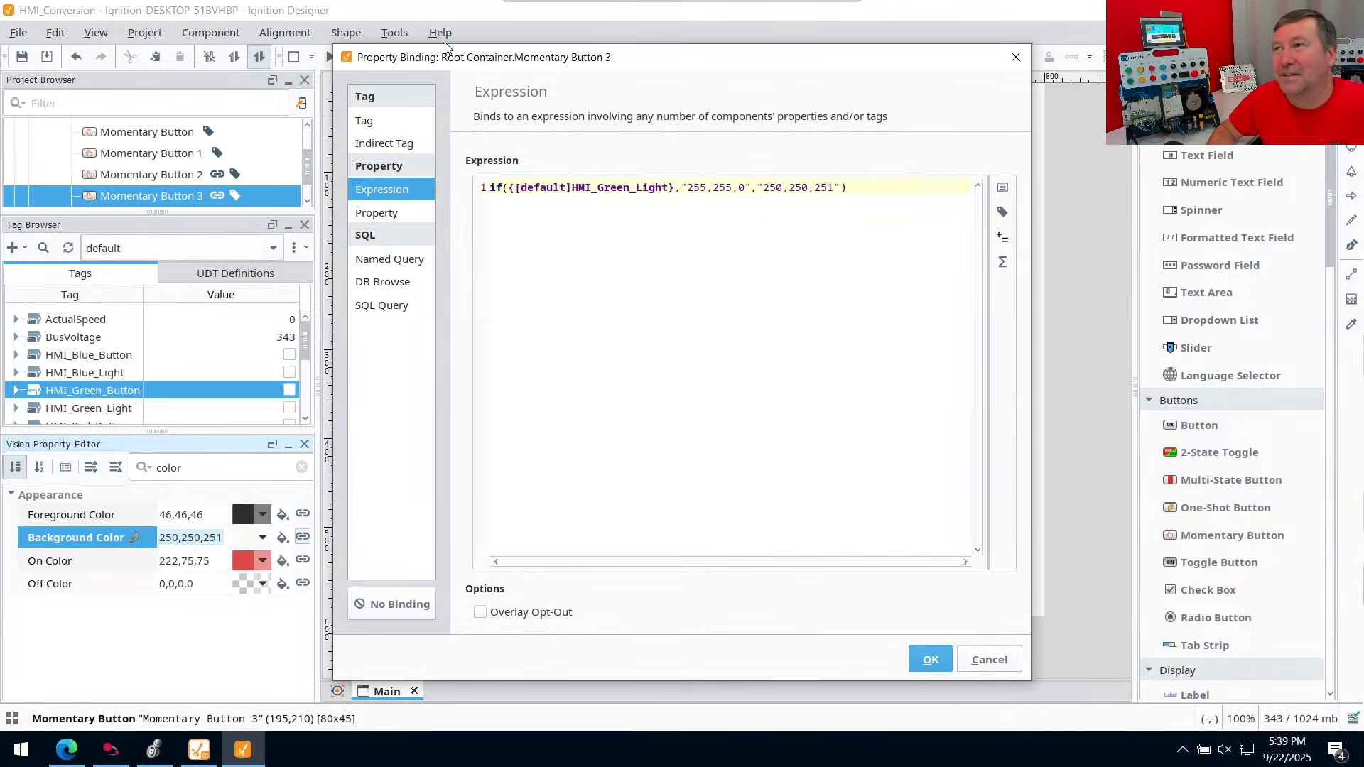
pyautogui.moveTo(599, 189); pyautogui.dragTo(629, 188)
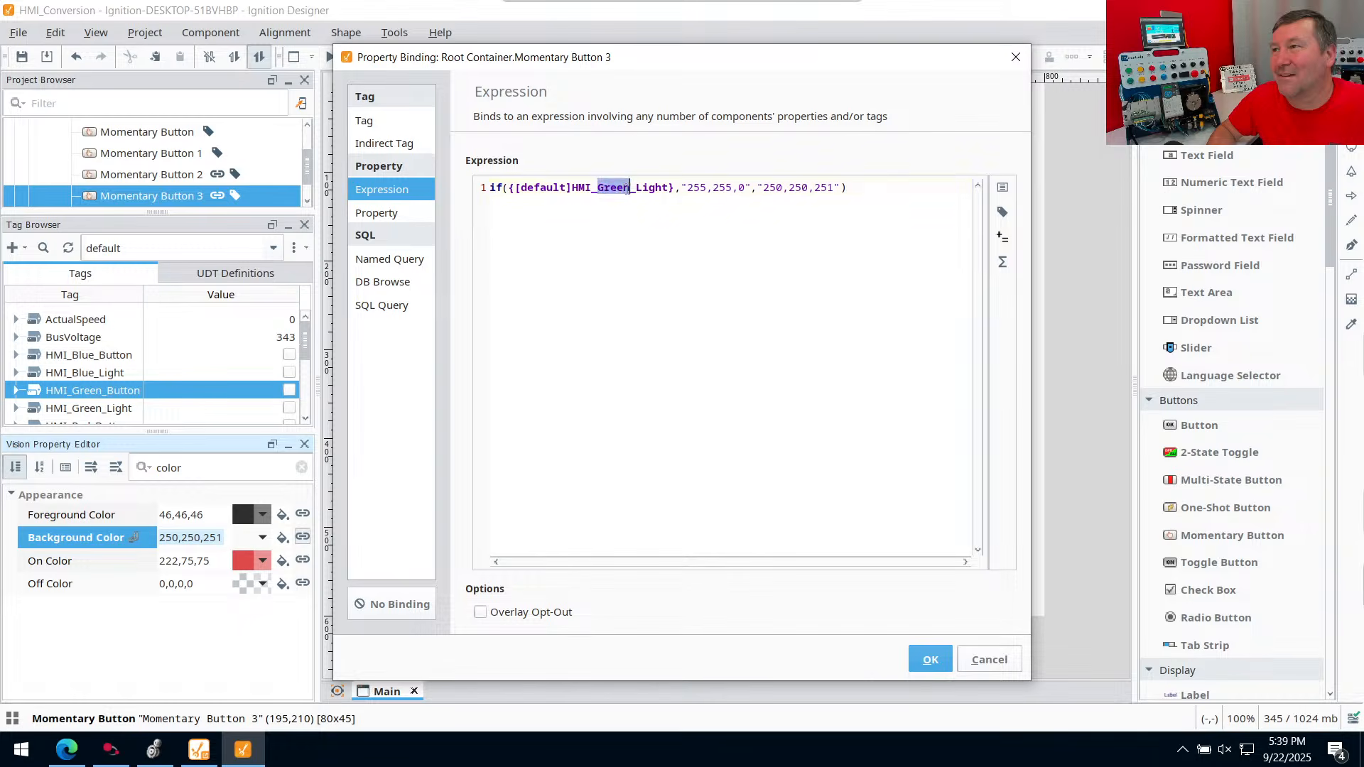
pyautogui.write('Yello')
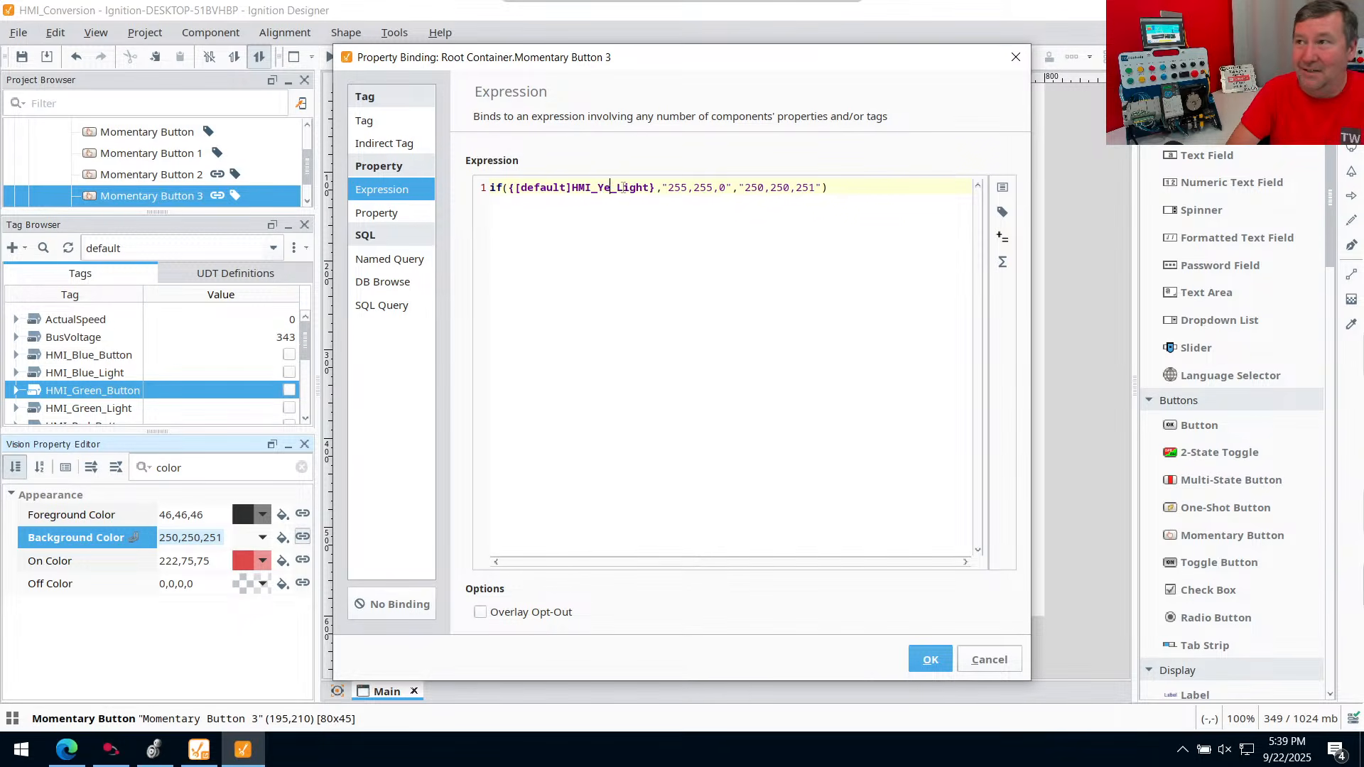
pyautogui.write('w')
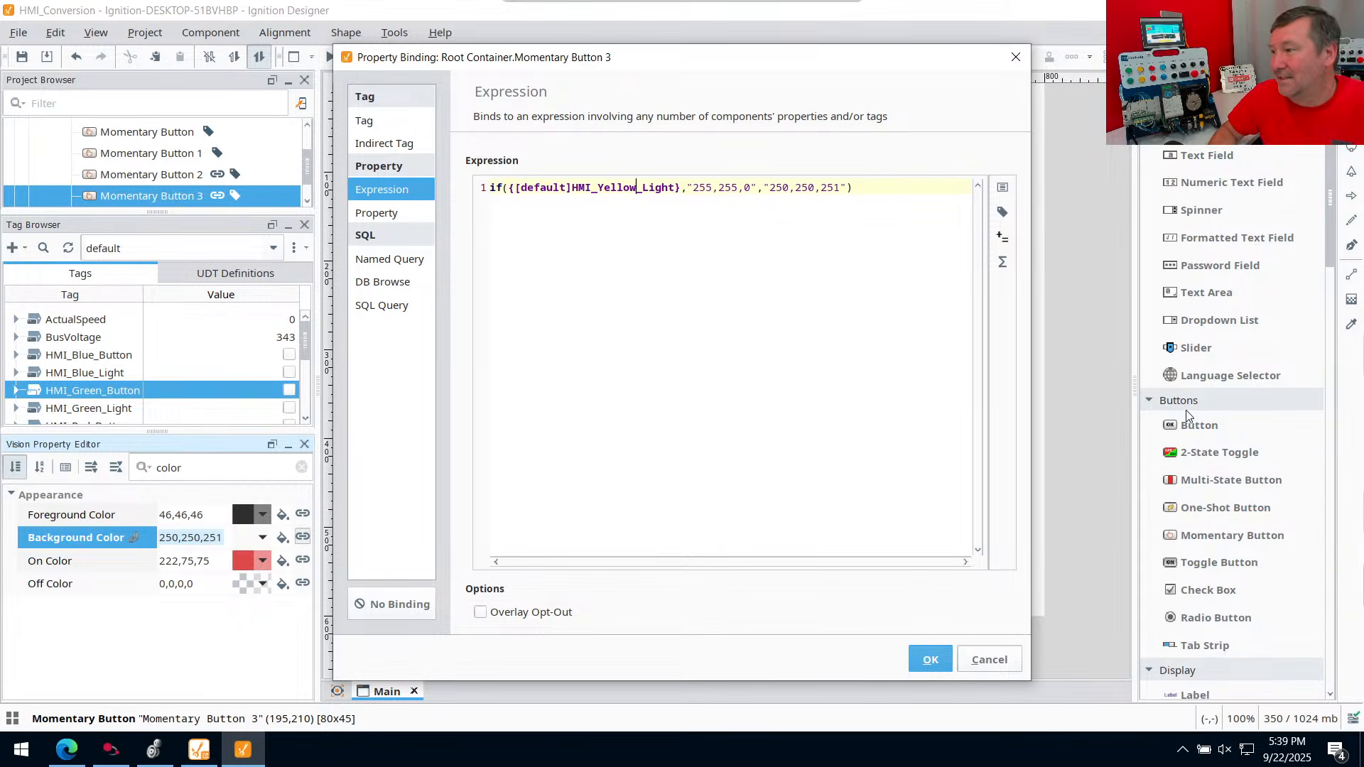
pyautogui.click(947, 662)
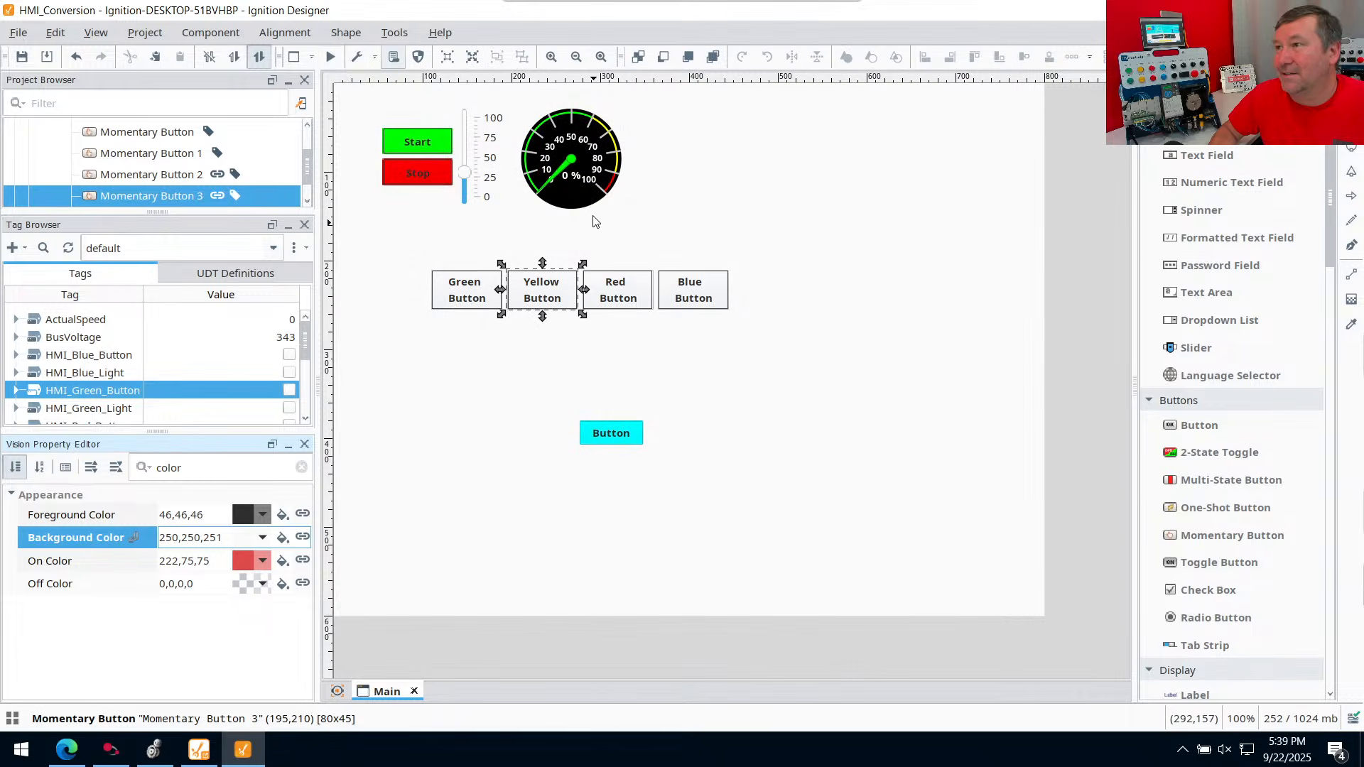
# Change the tag in the red button's background color expression to HMI_Red_Light
pyautogui.click(635, 308)
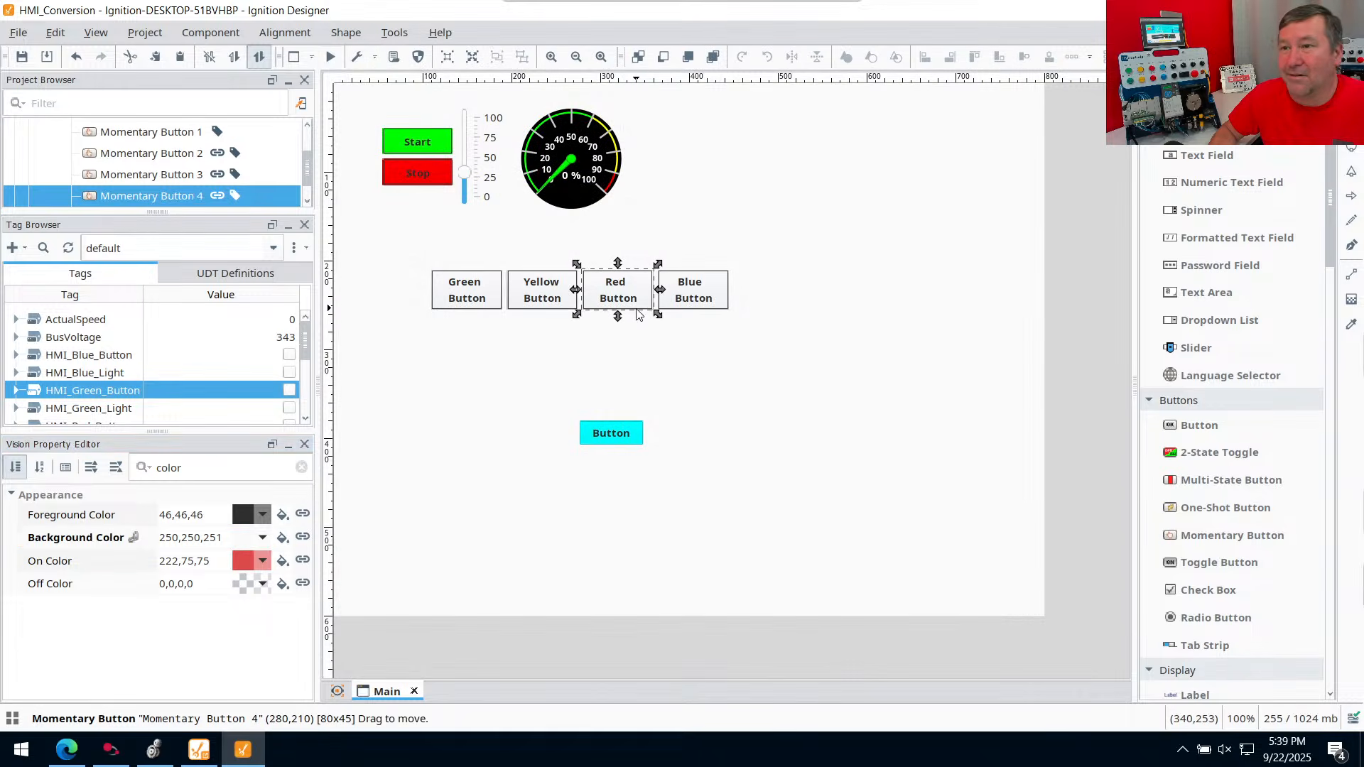
pyautogui.click(303, 538)
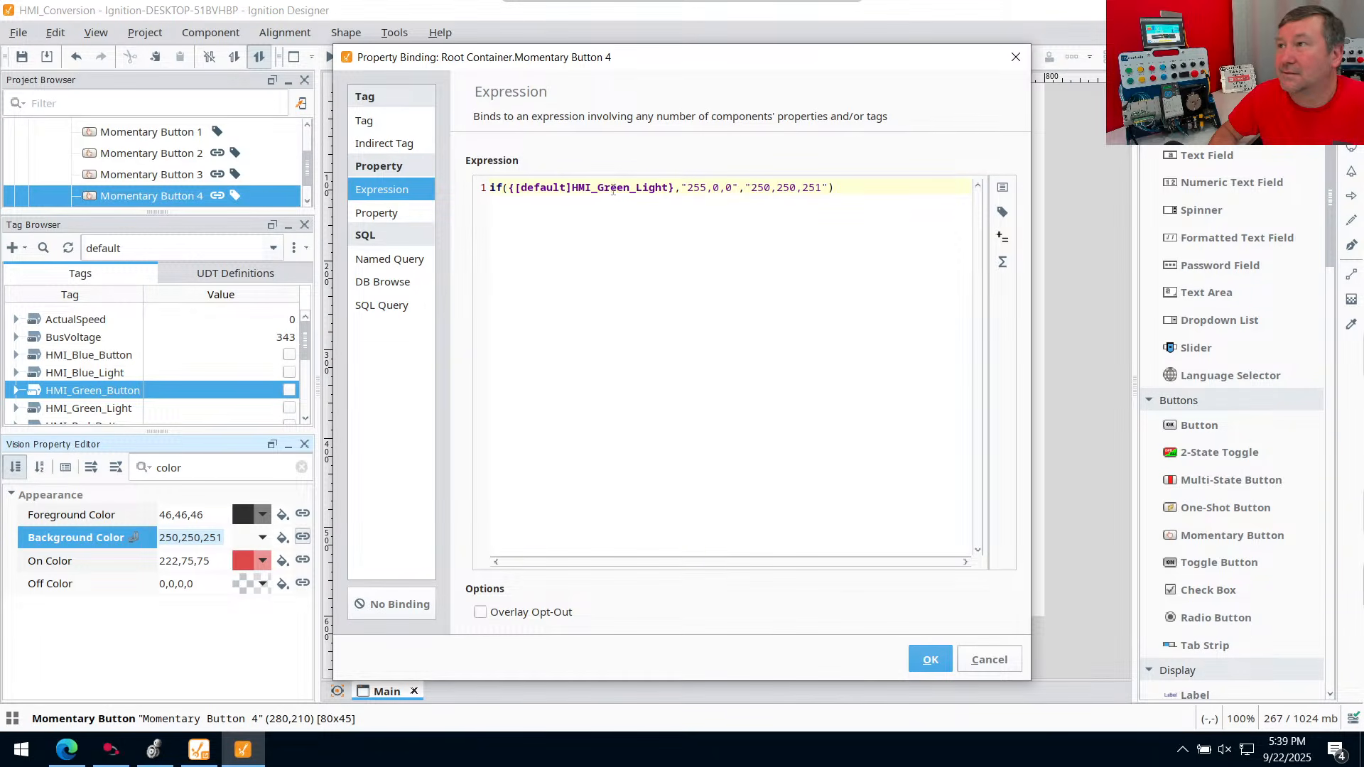
pyautogui.doubleClick(613, 188)
pyautogui.write('Red')
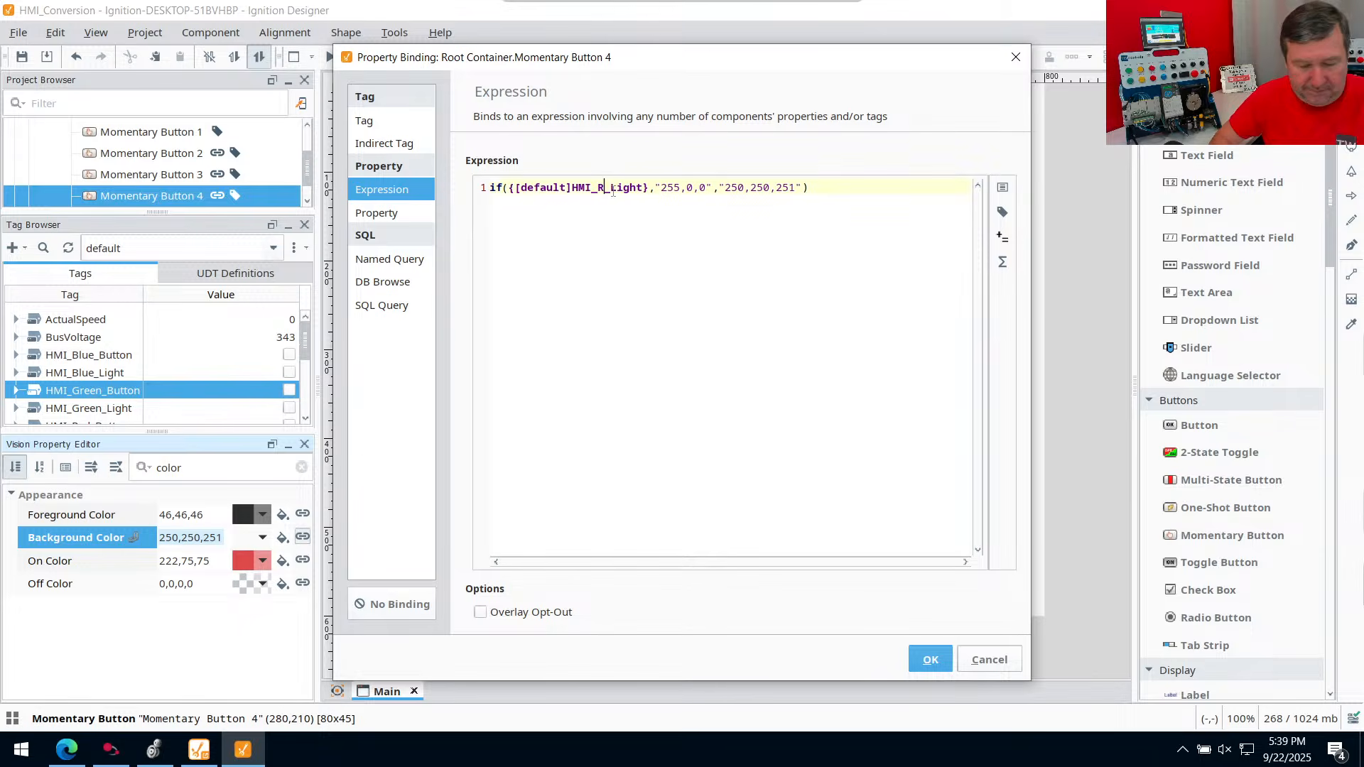
pyautogui.click(929, 660)
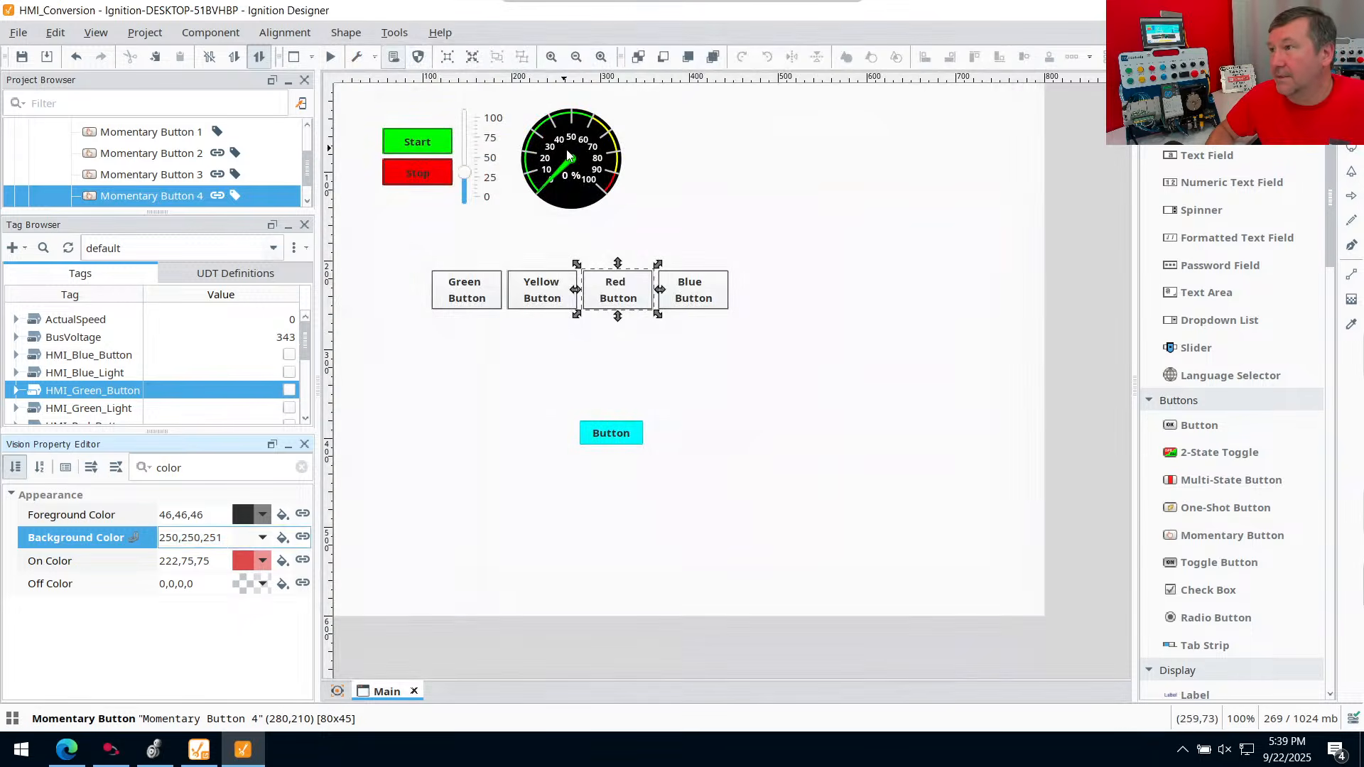
# Change the tag in the blue button's background color expression to HMI_Blue_Light
pyautogui.click(681, 287)
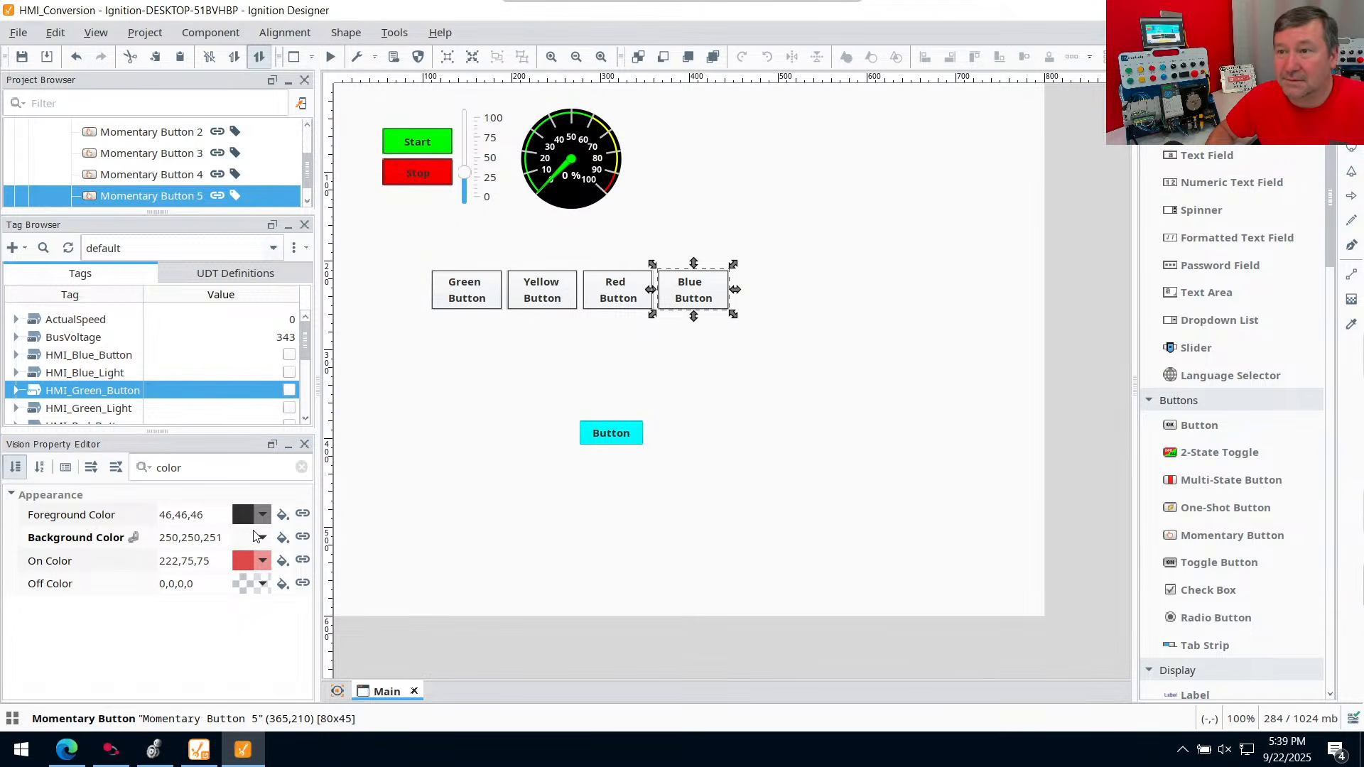
pyautogui.click(303, 537)
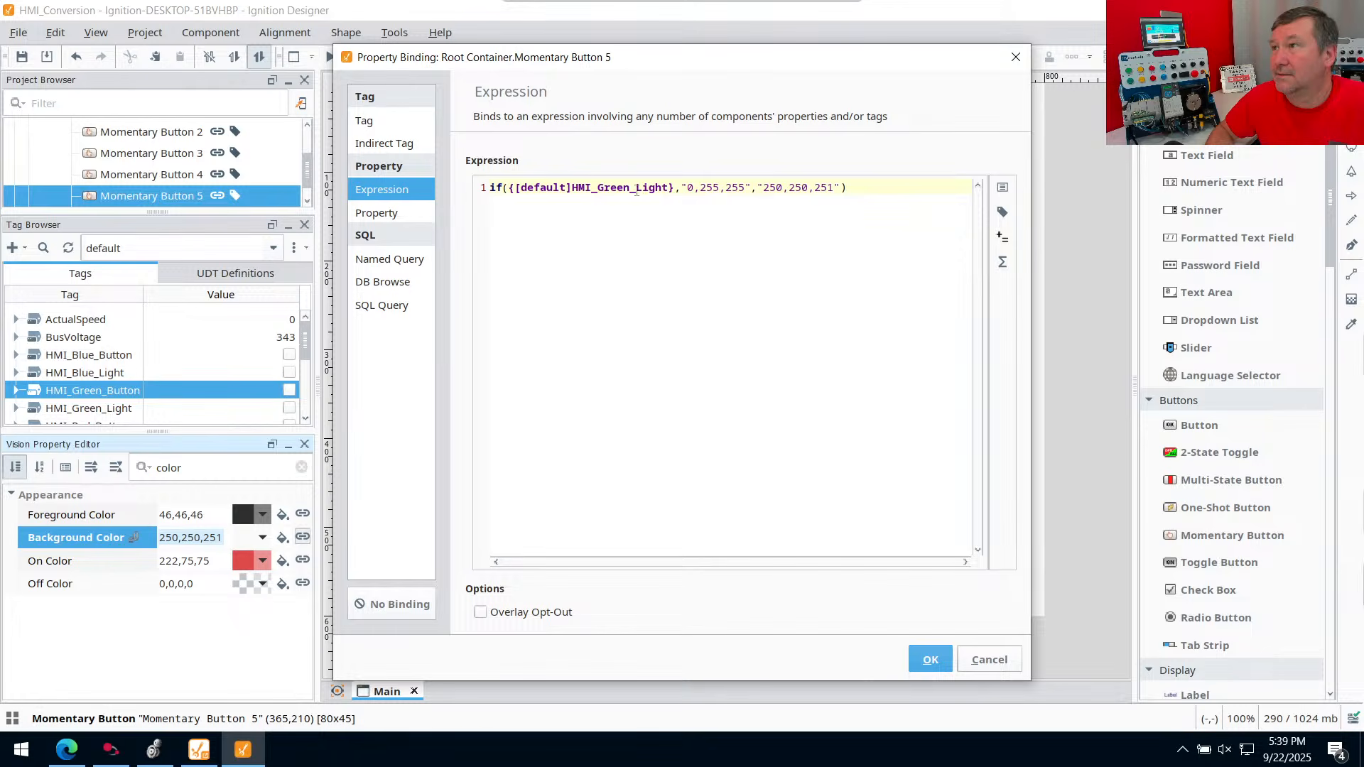
pyautogui.doubleClick(613, 187)
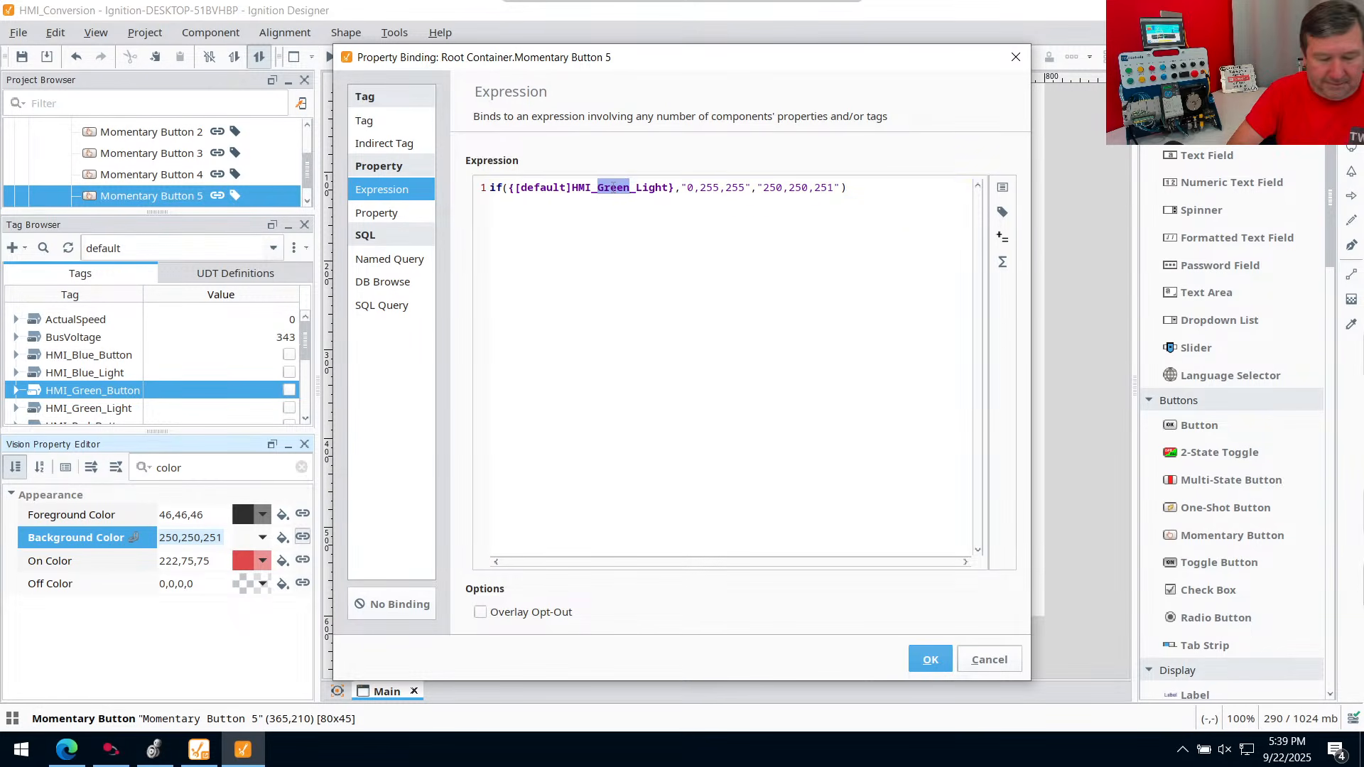
pyautogui.write('Blue')
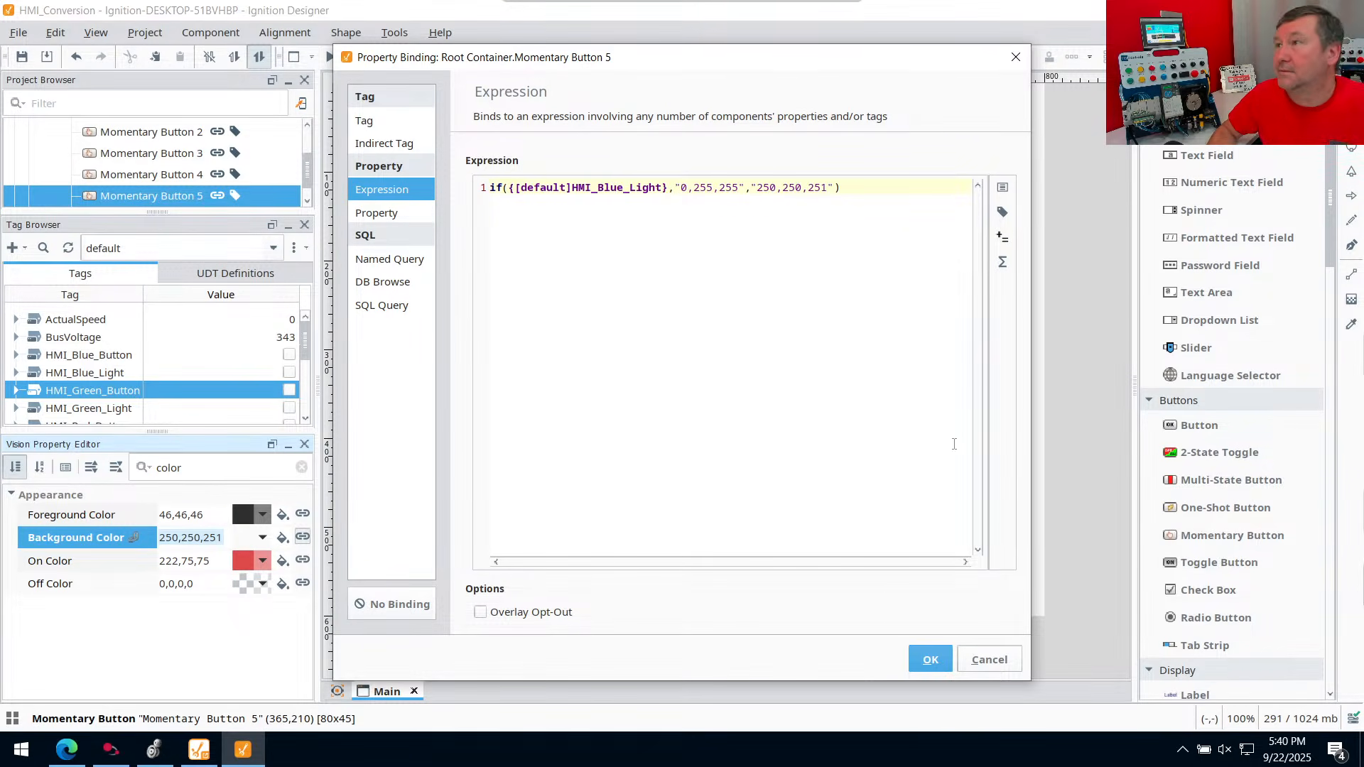
pyautogui.click(932, 656)
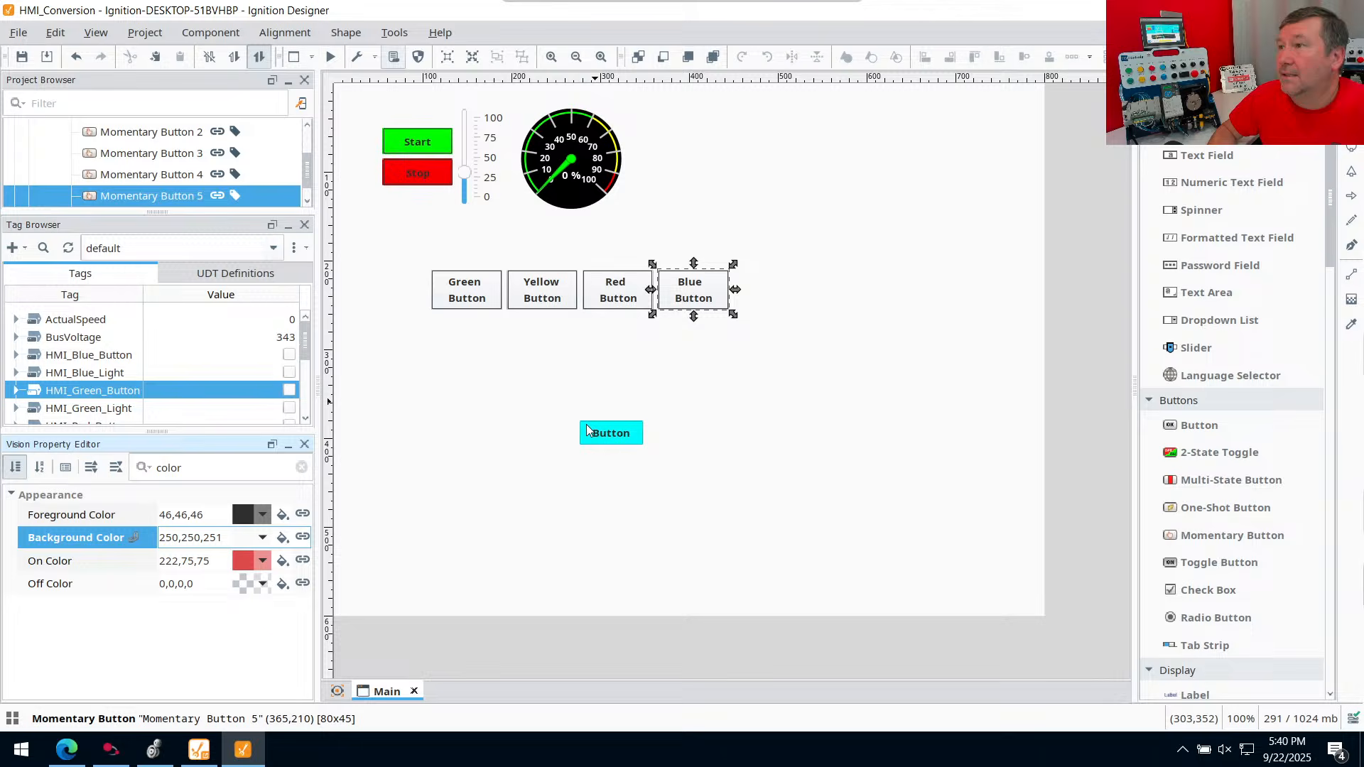
pyautogui.click(501, 343)
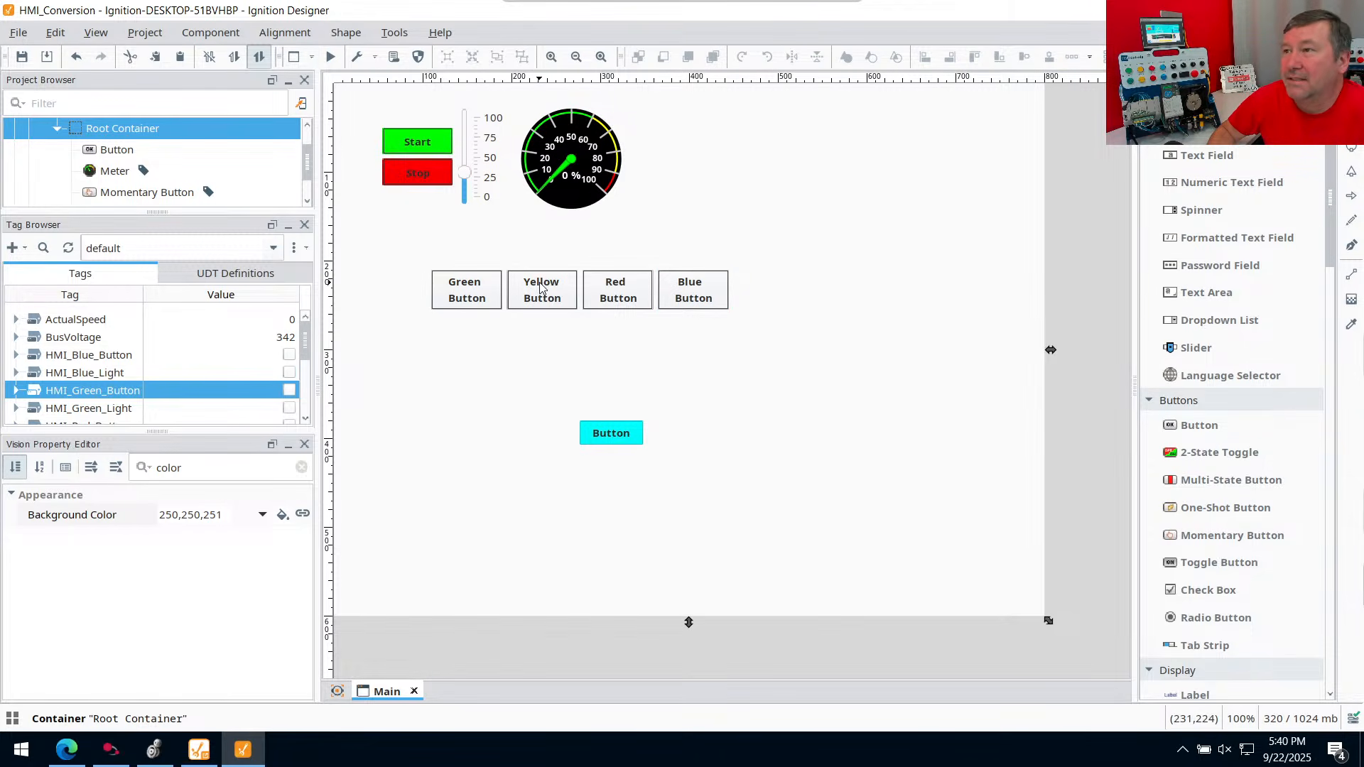
# Bind the HMI_Yellow_Button tag to the yellow button and the HMI_Red_Button tag to the red button
pyautogui.click(508, 297)
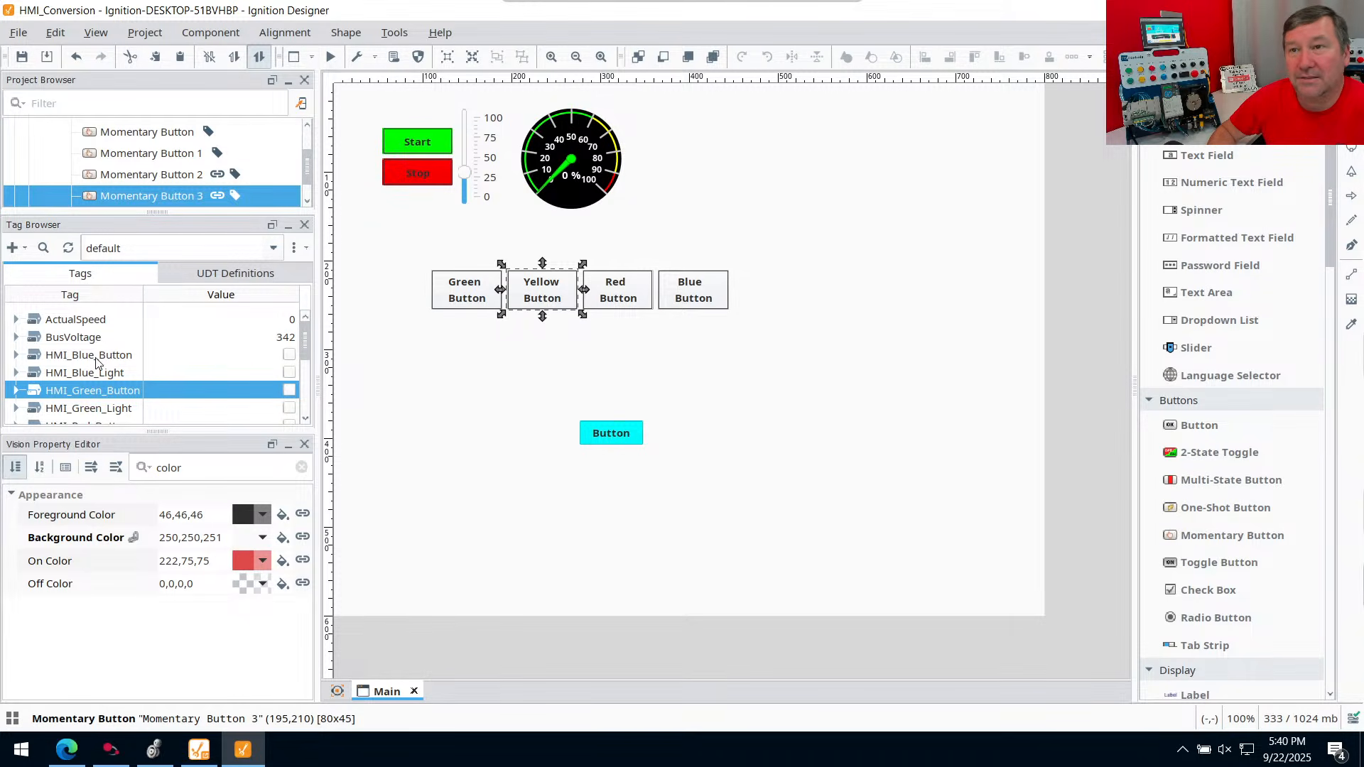
pyautogui.scroll(-2, 95, 357)
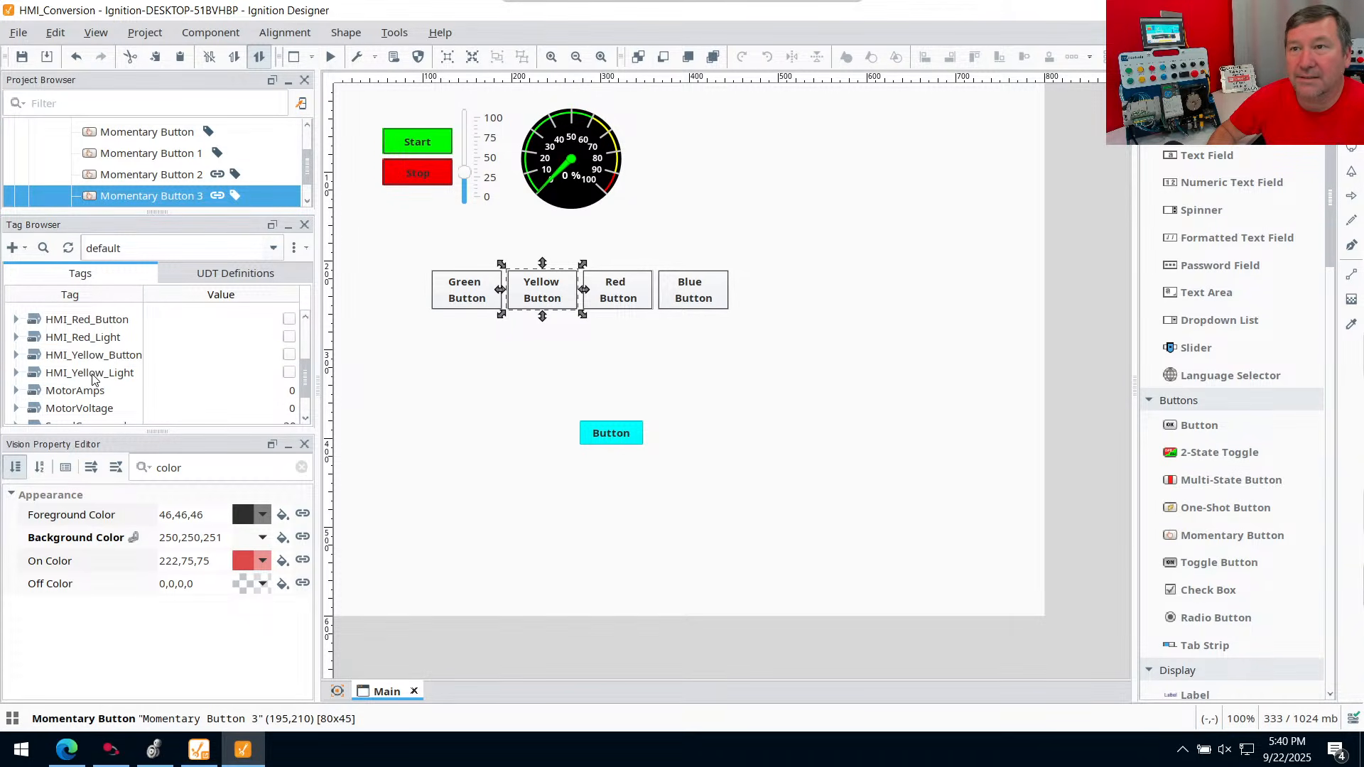
pyautogui.click(95, 356)
pyautogui.moveTo(94, 359); pyautogui.dragTo(536, 297)
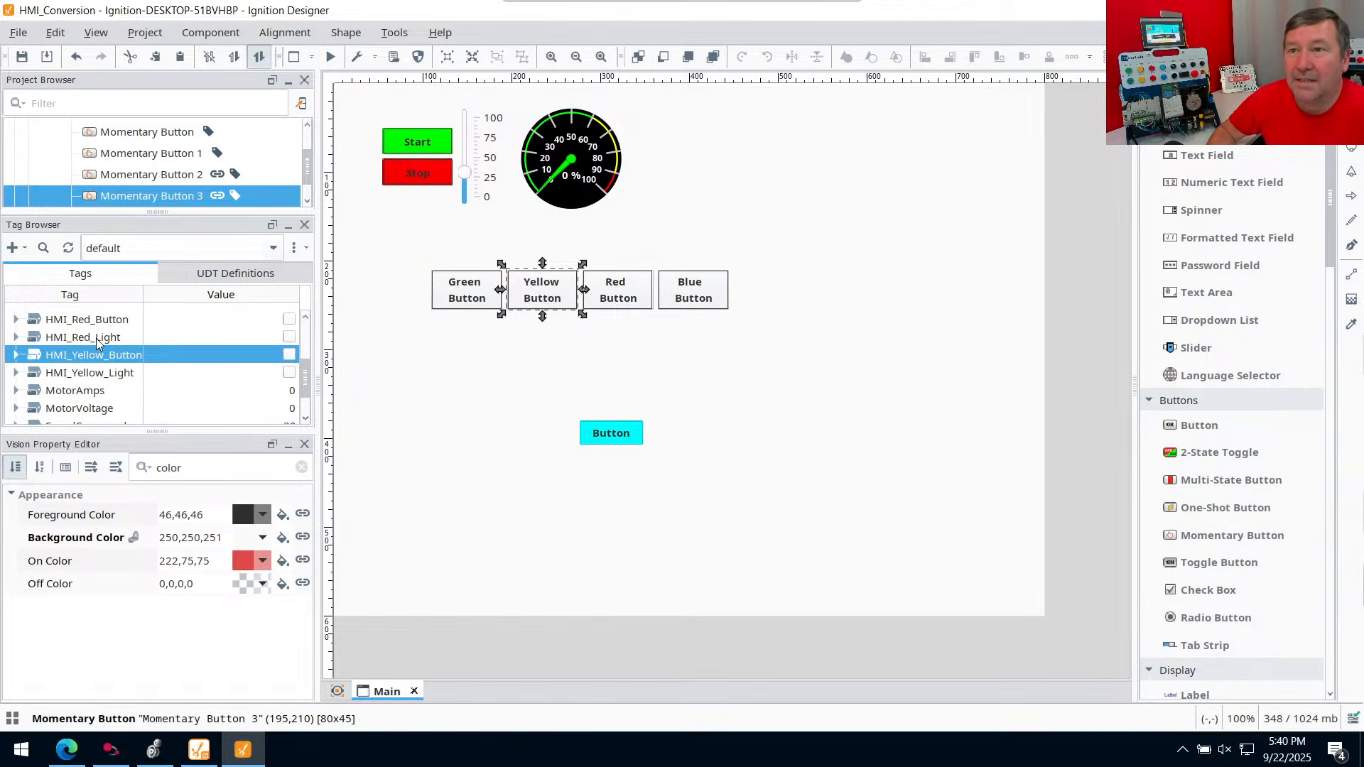
pyautogui.click(106, 313)
pyautogui.moveTo(93, 319); pyautogui.dragTo(610, 307)
# Bind the HMI_Blue_Button tag to the blue button
pyautogui.scroll(1, 72, 353)
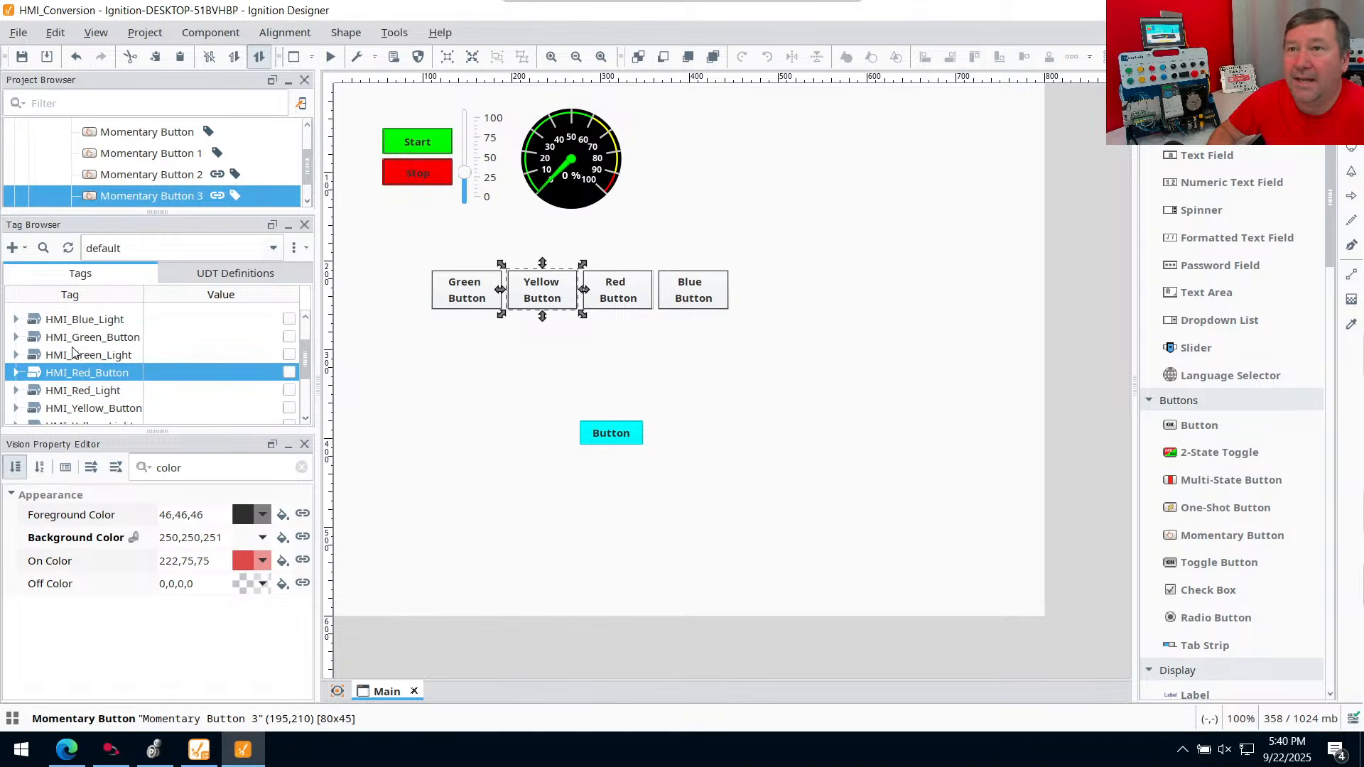
pyautogui.scroll(1, 73, 351)
pyautogui.click(78, 355)
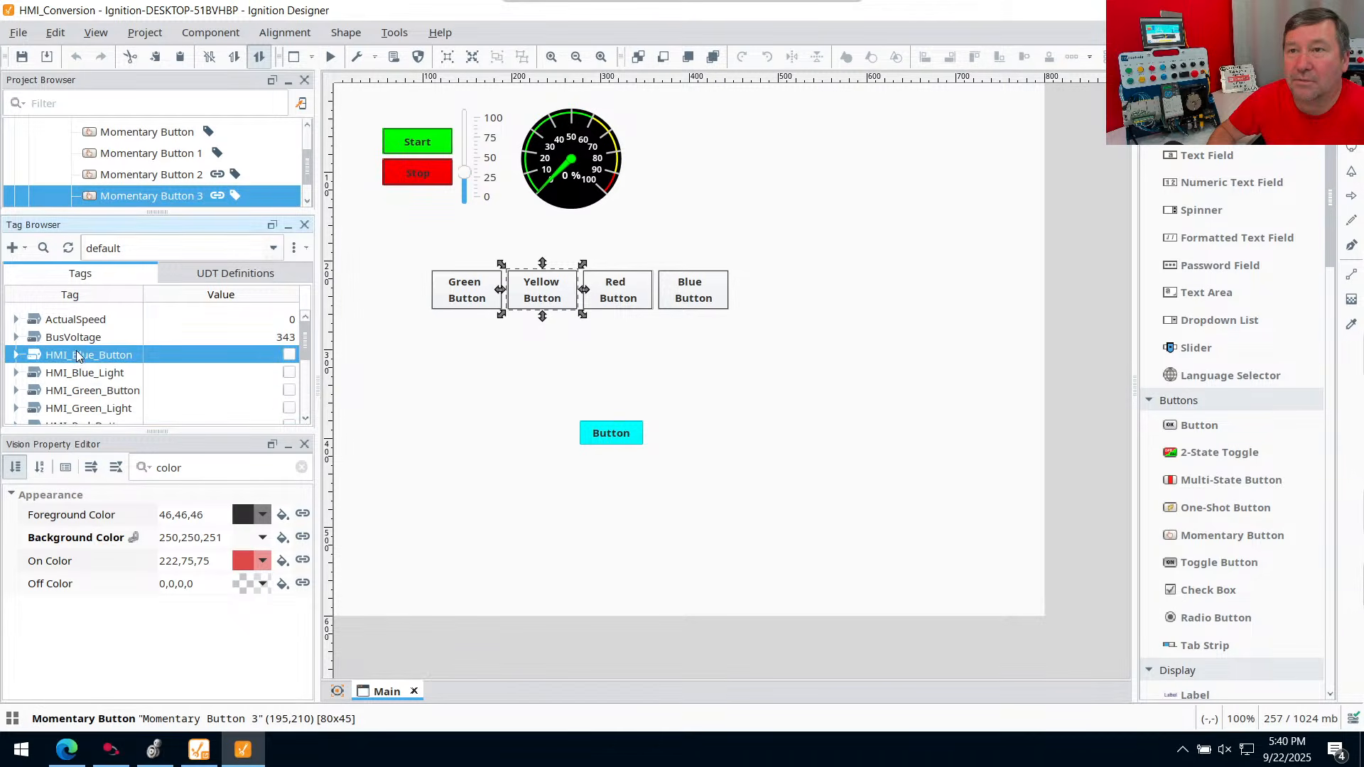
pyautogui.moveTo(79, 355); pyautogui.dragTo(694, 302)
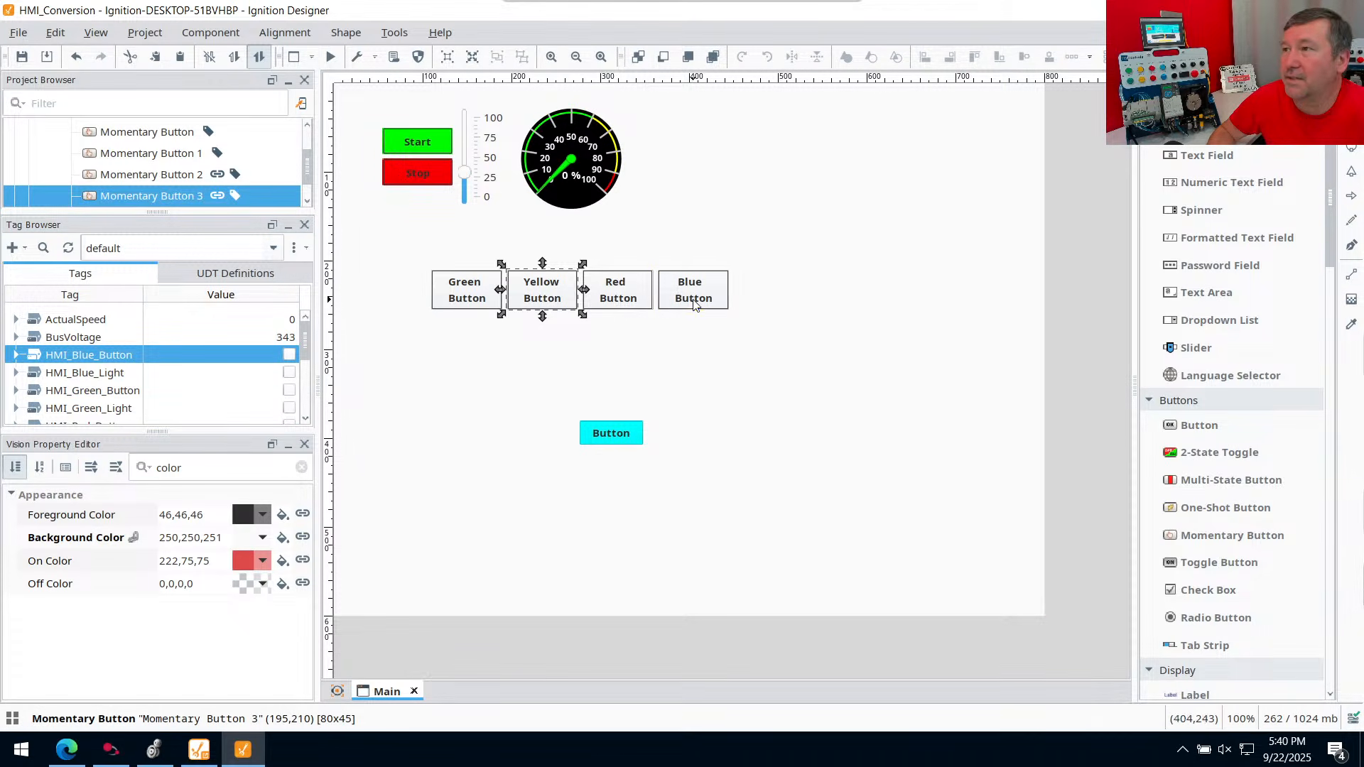
# Test the green, yellow, red and blue buttons in preview mode, then return to design mode
pyautogui.click(330, 57)
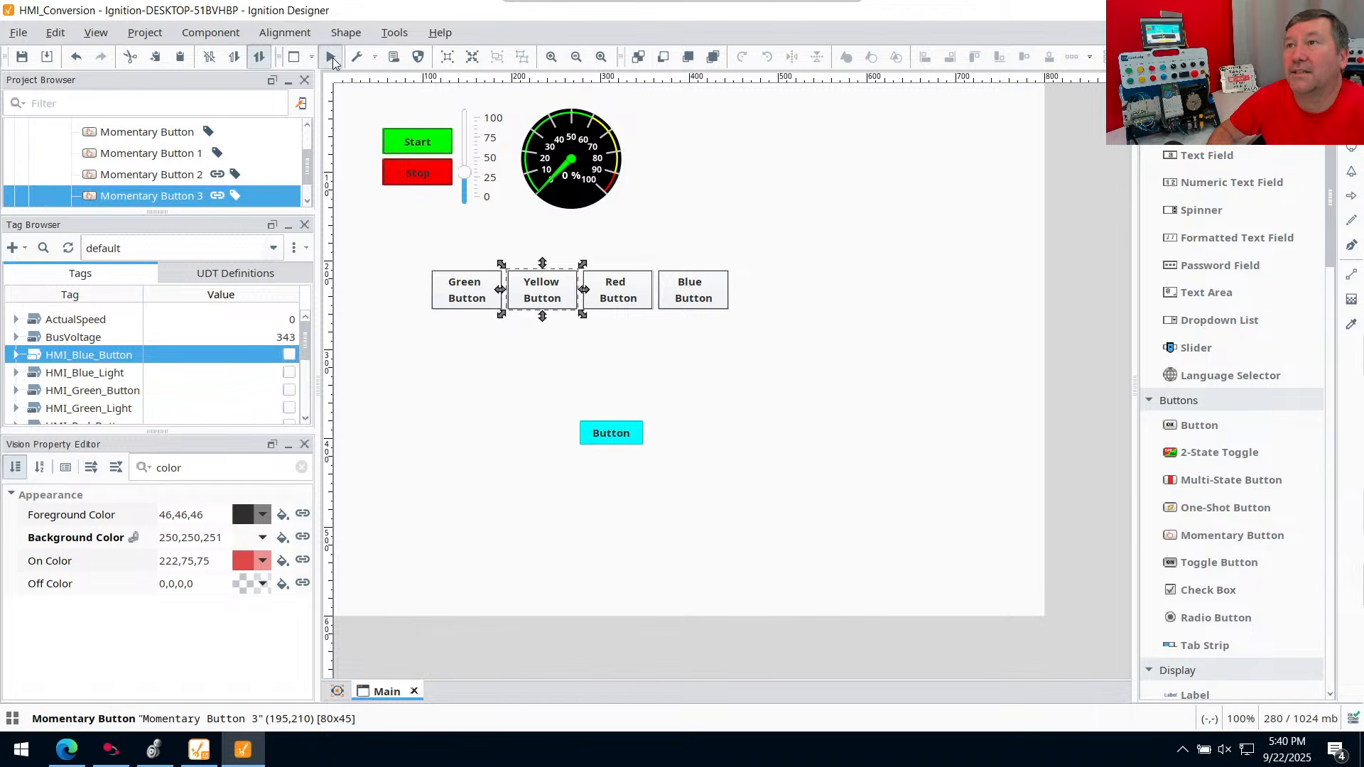
pyautogui.click(459, 294)
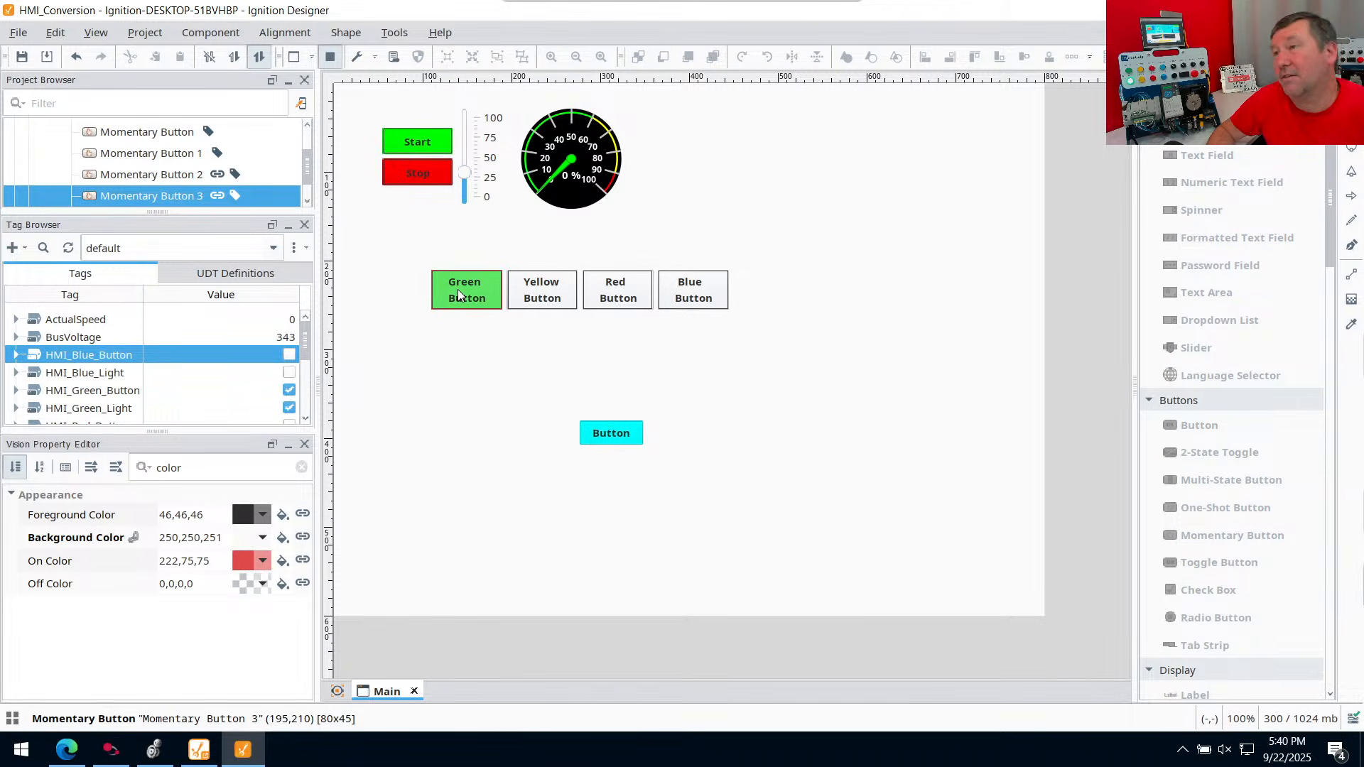
pyautogui.moveTo(457, 289); pyautogui.dragTo(538, 296)
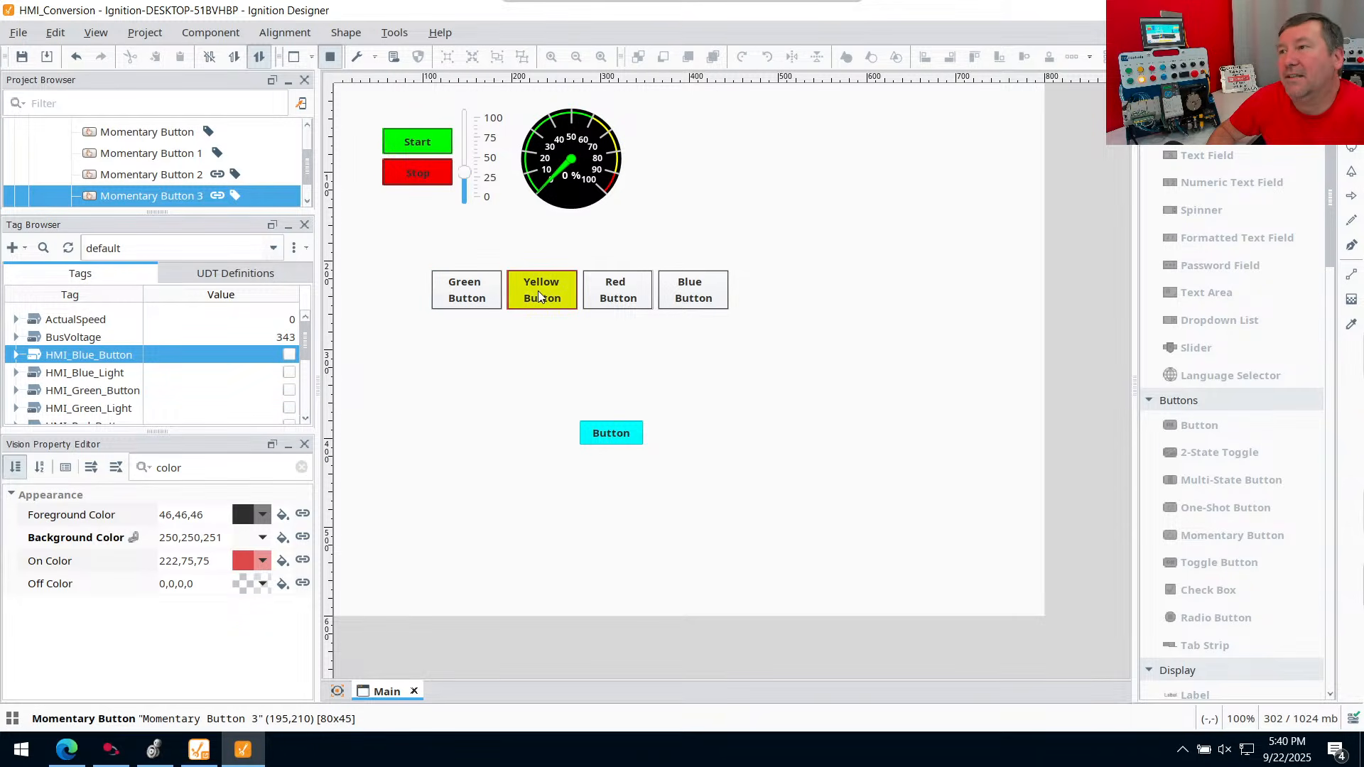
pyautogui.moveTo(539, 296); pyautogui.dragTo(538, 296)
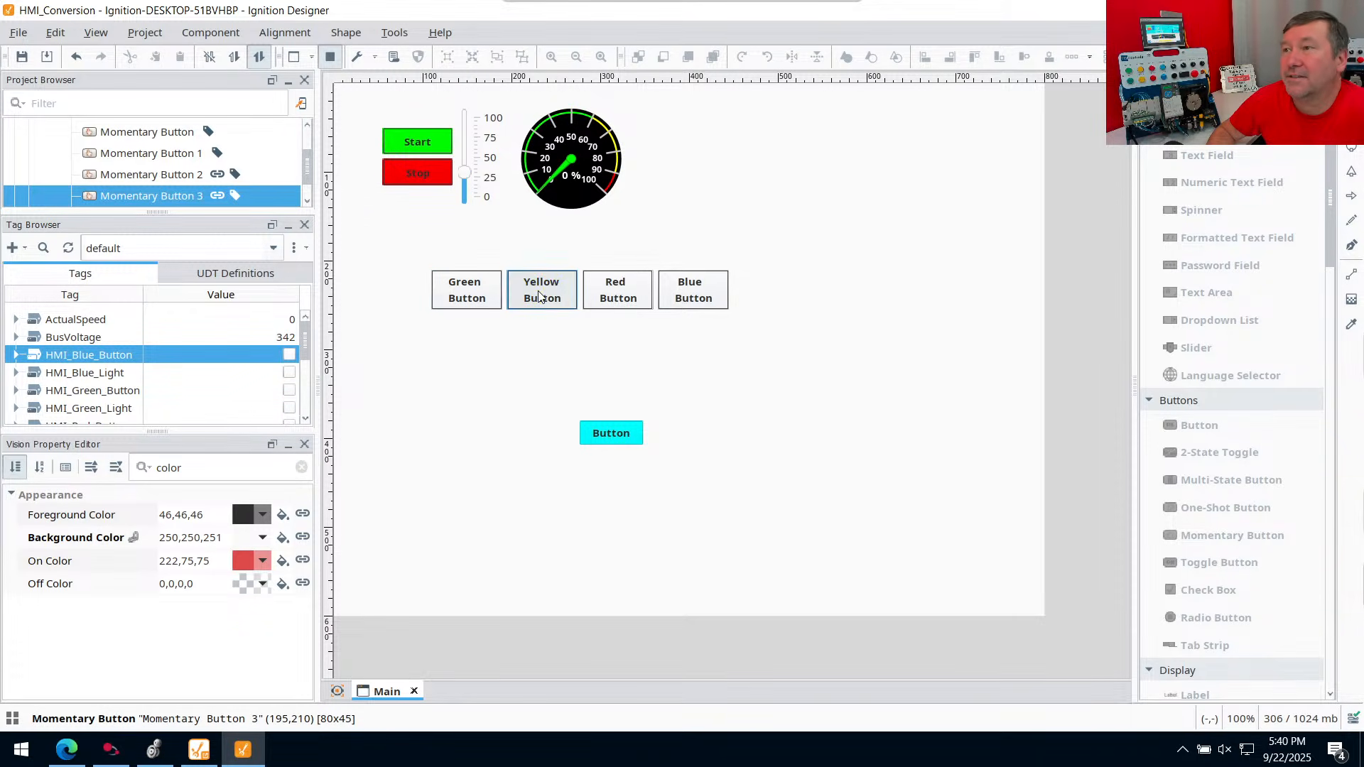
pyautogui.moveTo(633, 296); pyautogui.dragTo(633, 297)
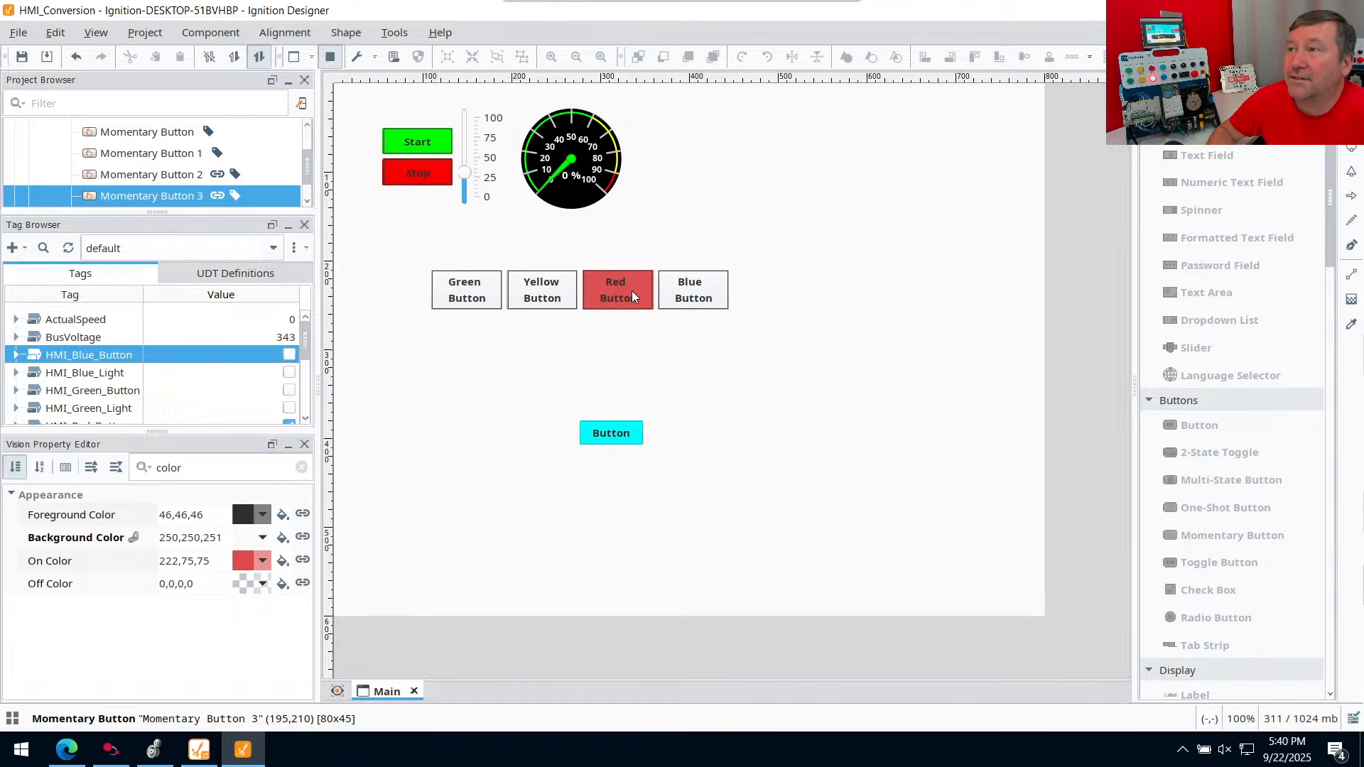
pyautogui.moveTo(632, 297); pyautogui.dragTo(625, 384)
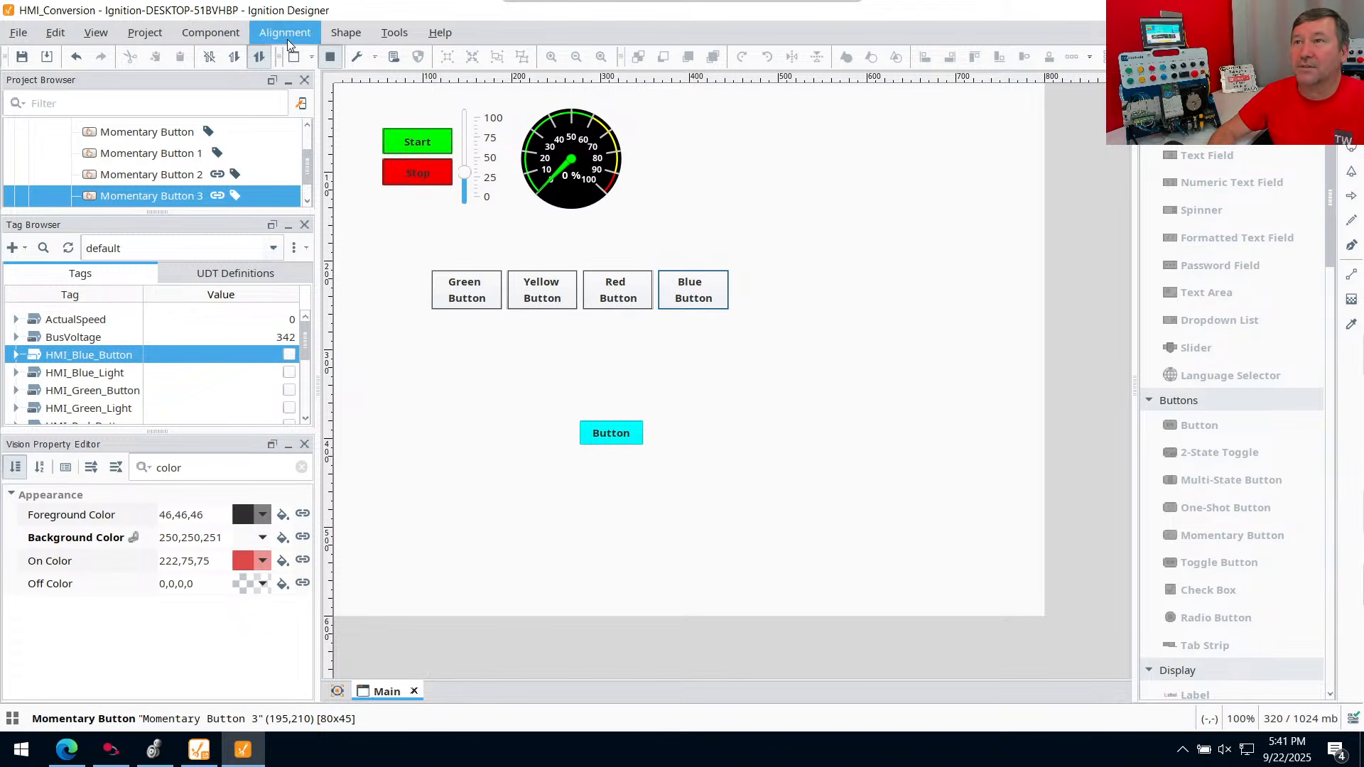
pyautogui.click(329, 57)
# Select the four color buttons together and move them up beneath the Start and Stop buttons and the meter
pyautogui.moveTo(782, 352); pyautogui.dragTo(406, 262)
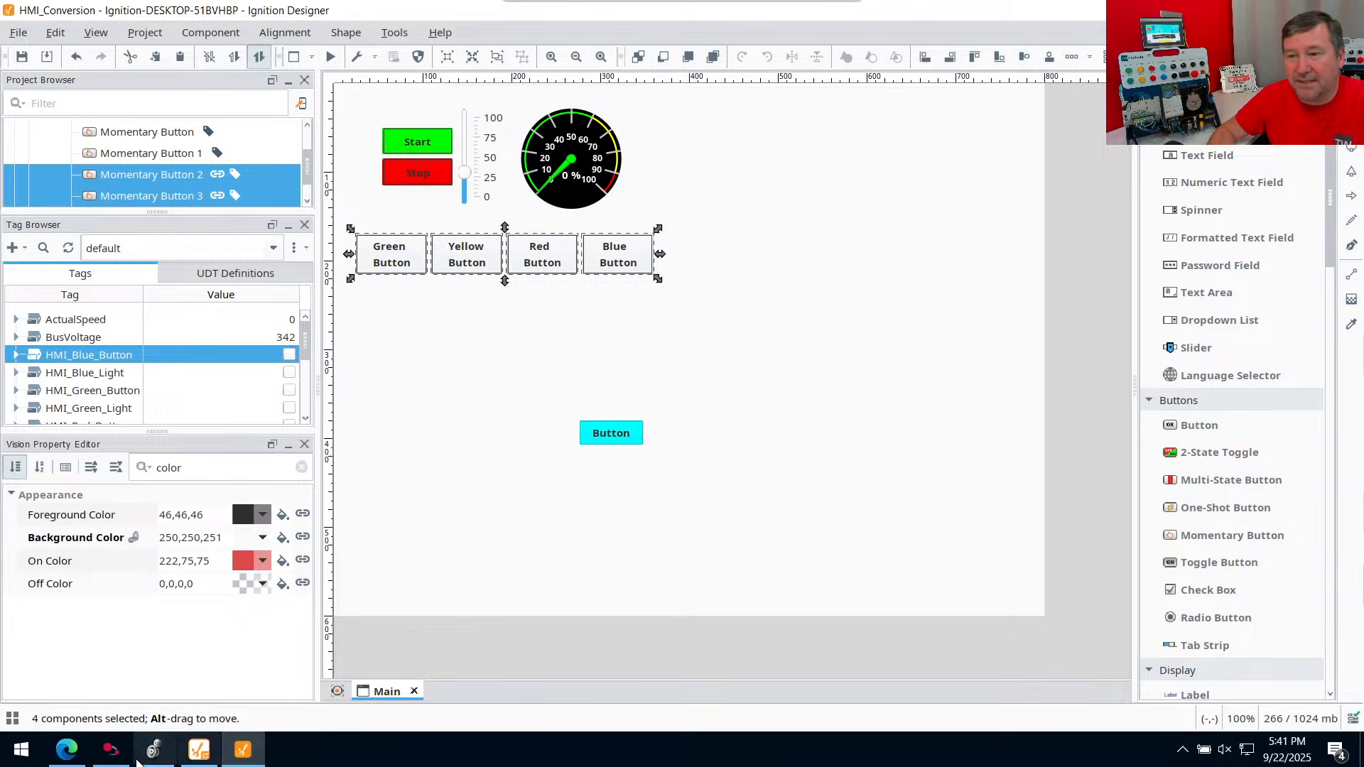
# Switch to Connected Components Workbench and examine the original Screen_1 objects, including the color buttons and the bus and motor readouts
pyautogui.click(112, 750)
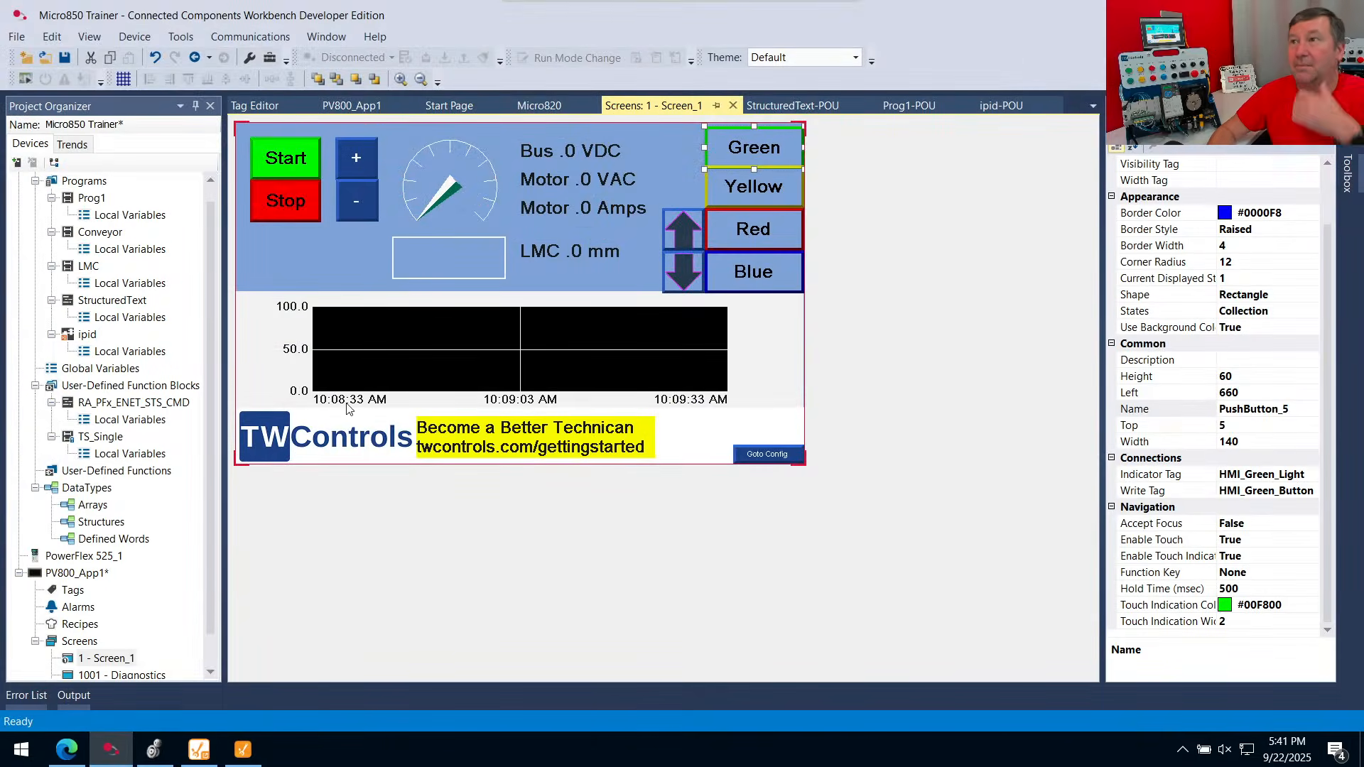
pyautogui.click(255, 138)
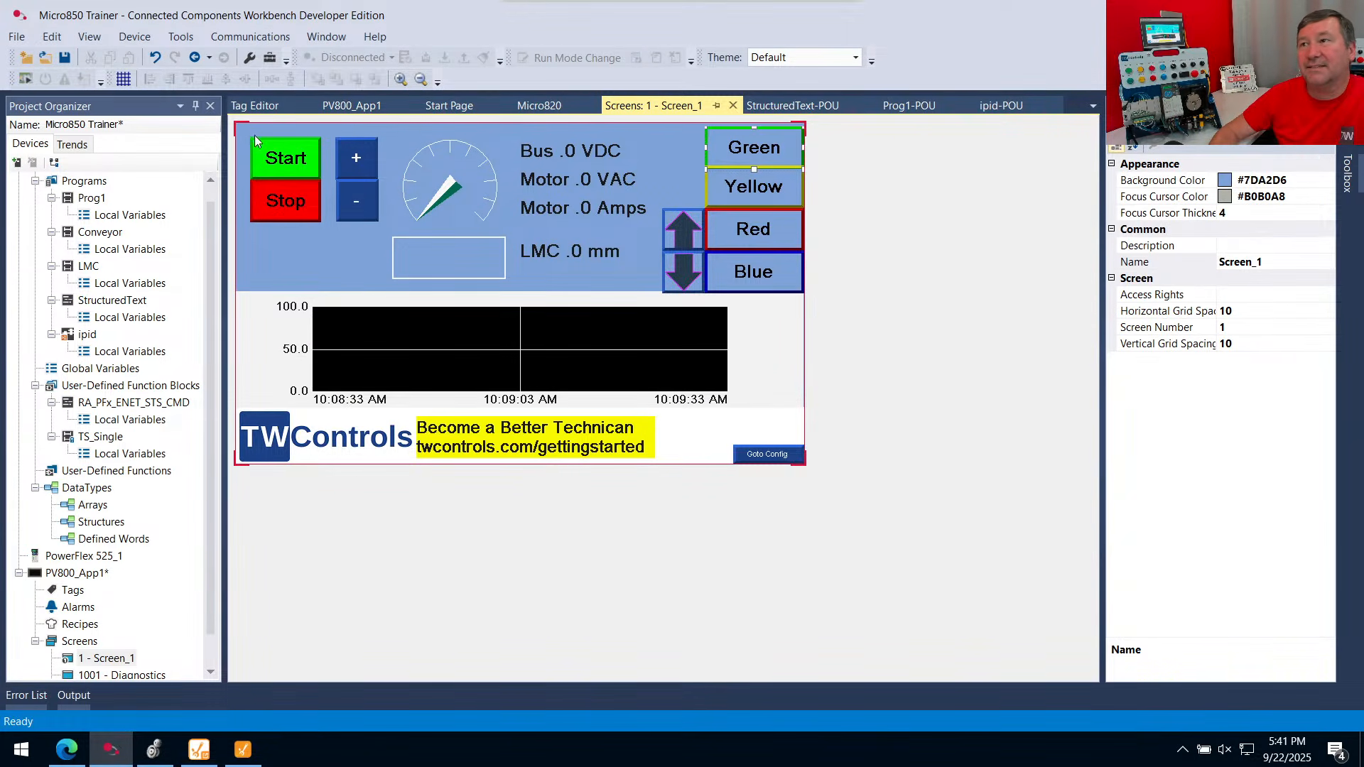
pyautogui.moveTo(450, 208); pyautogui.dragTo(510, 284)
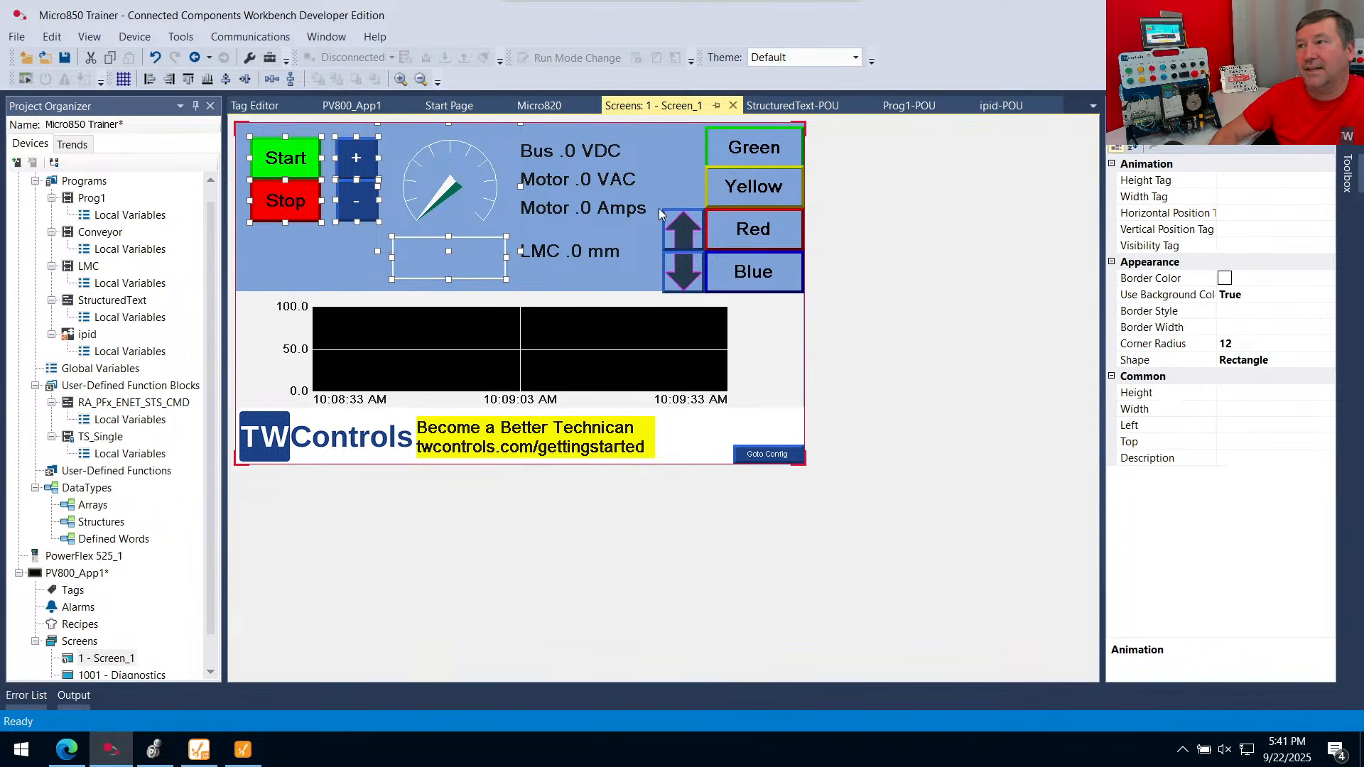
pyautogui.click(746, 157)
pyautogui.click(750, 191)
pyautogui.click(753, 234)
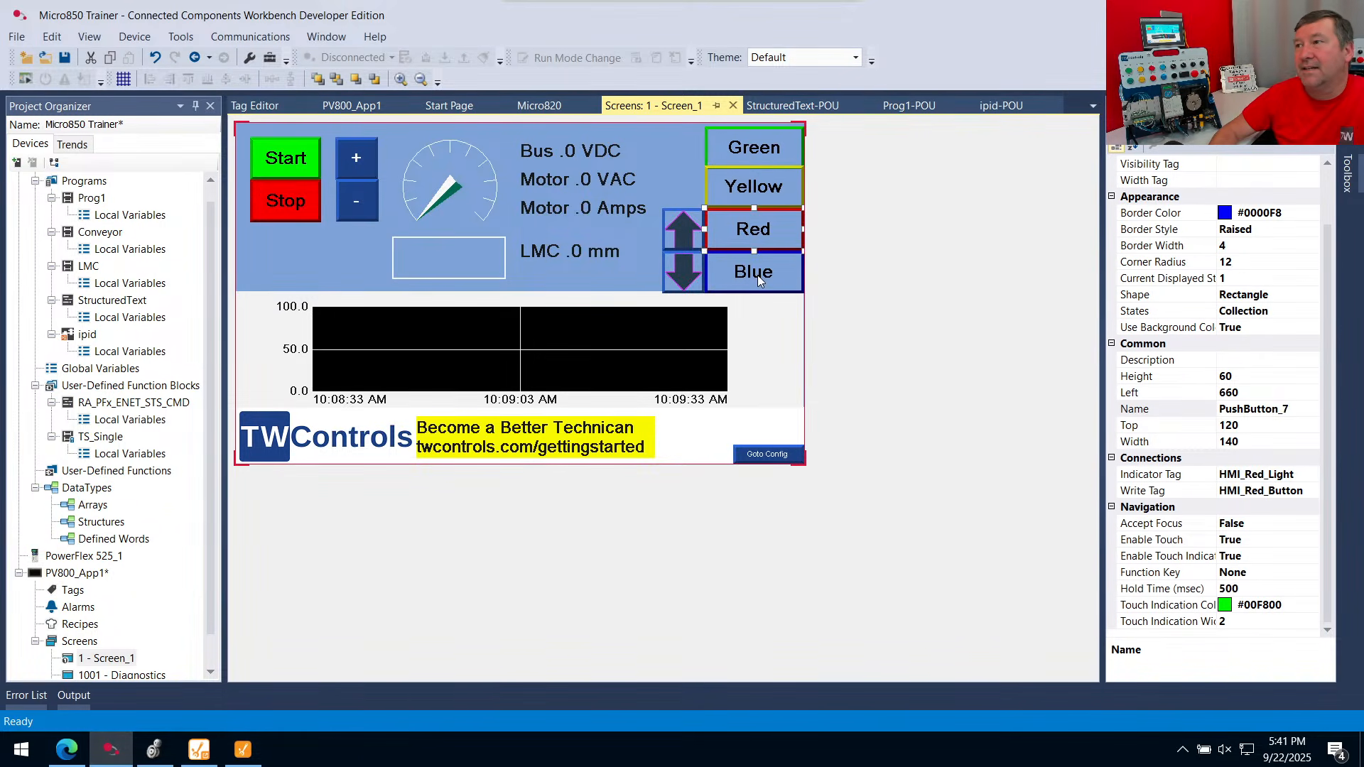
pyautogui.click(759, 279)
pyautogui.click(582, 156)
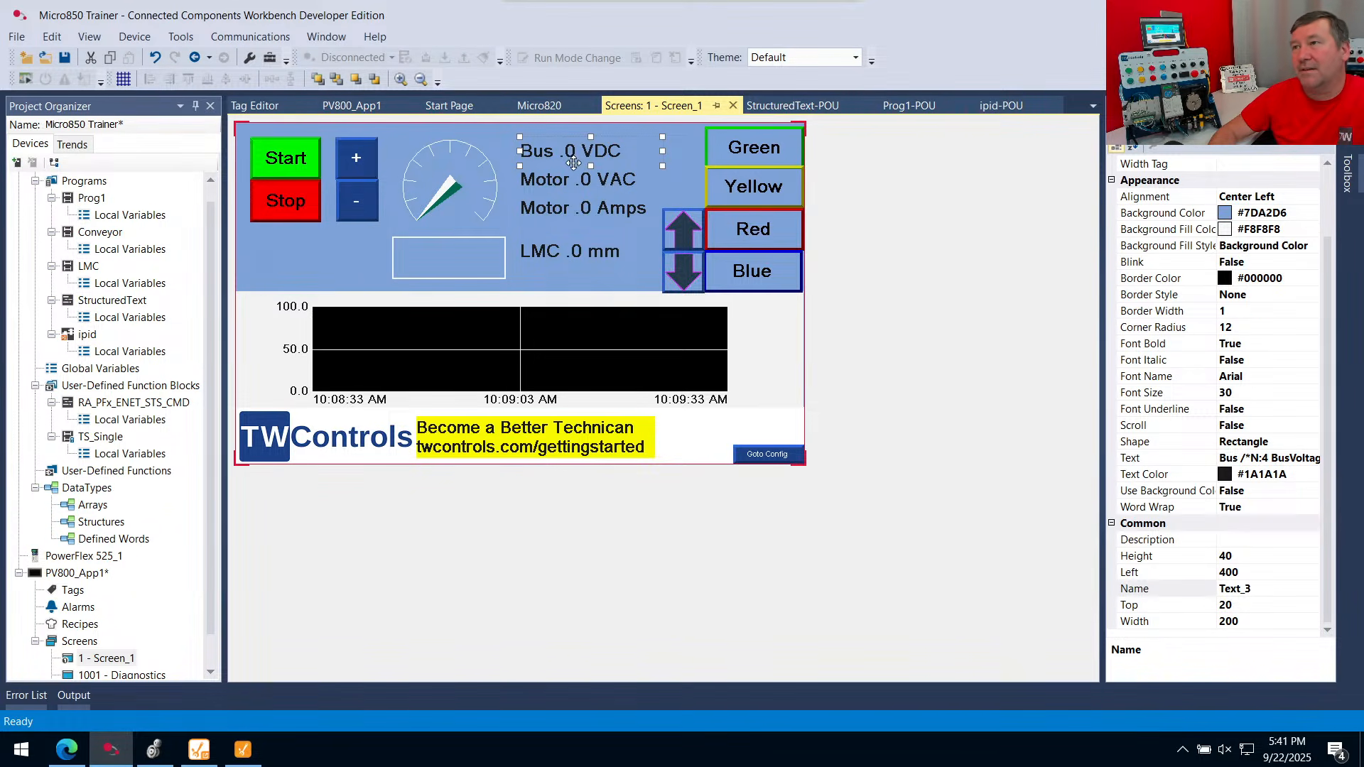
pyautogui.click(572, 189)
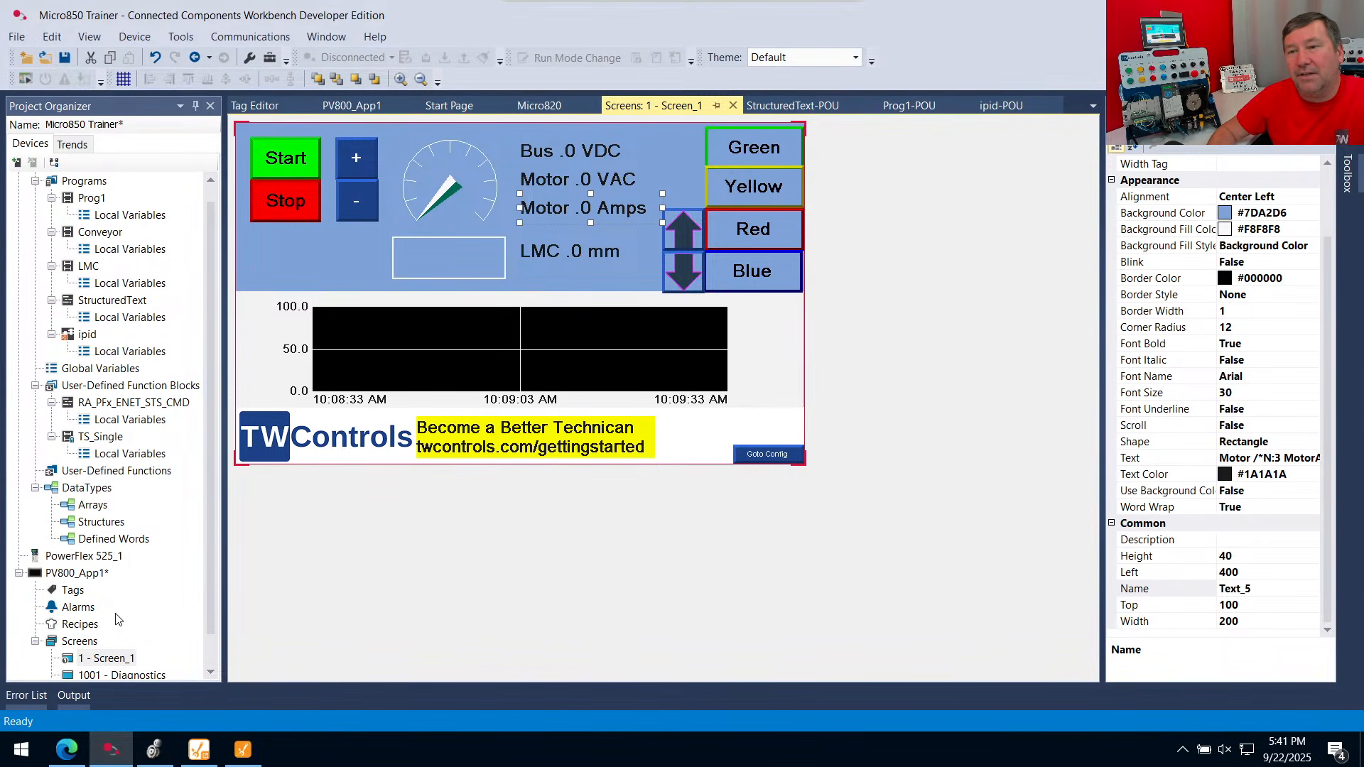
pyautogui.click(91, 574)
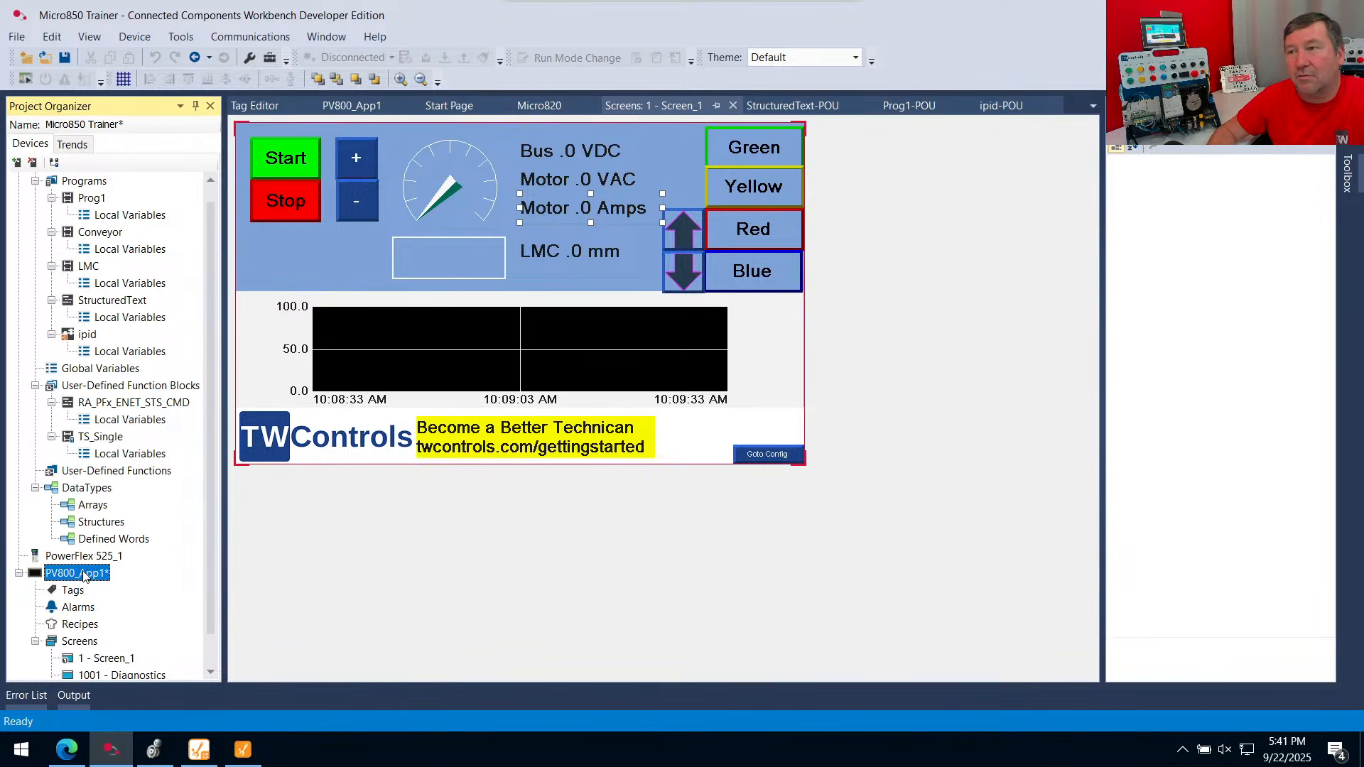
# Return to Ignition Designer and place a Label component, about 85 x 20, in the empty area beside the meter
pyautogui.click(241, 750)
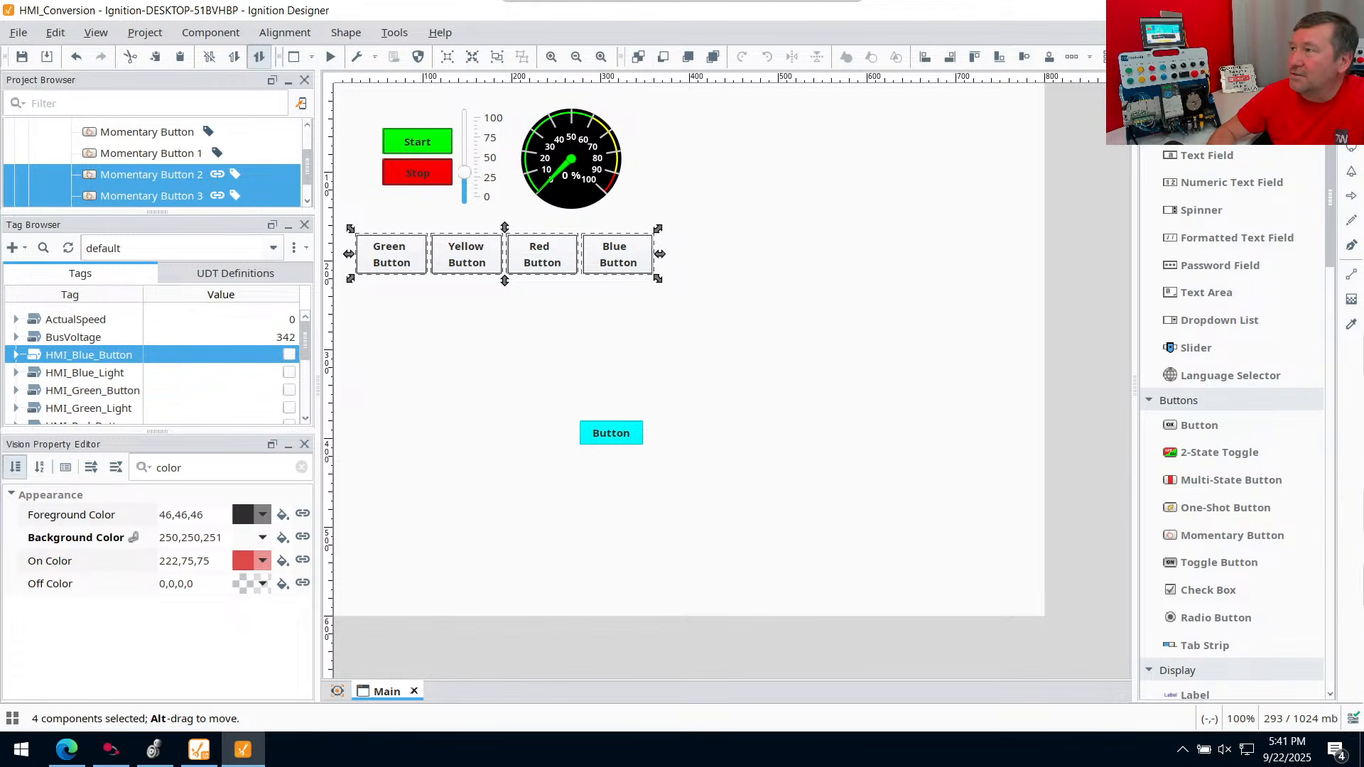
pyautogui.scroll(-3, 1236, 304)
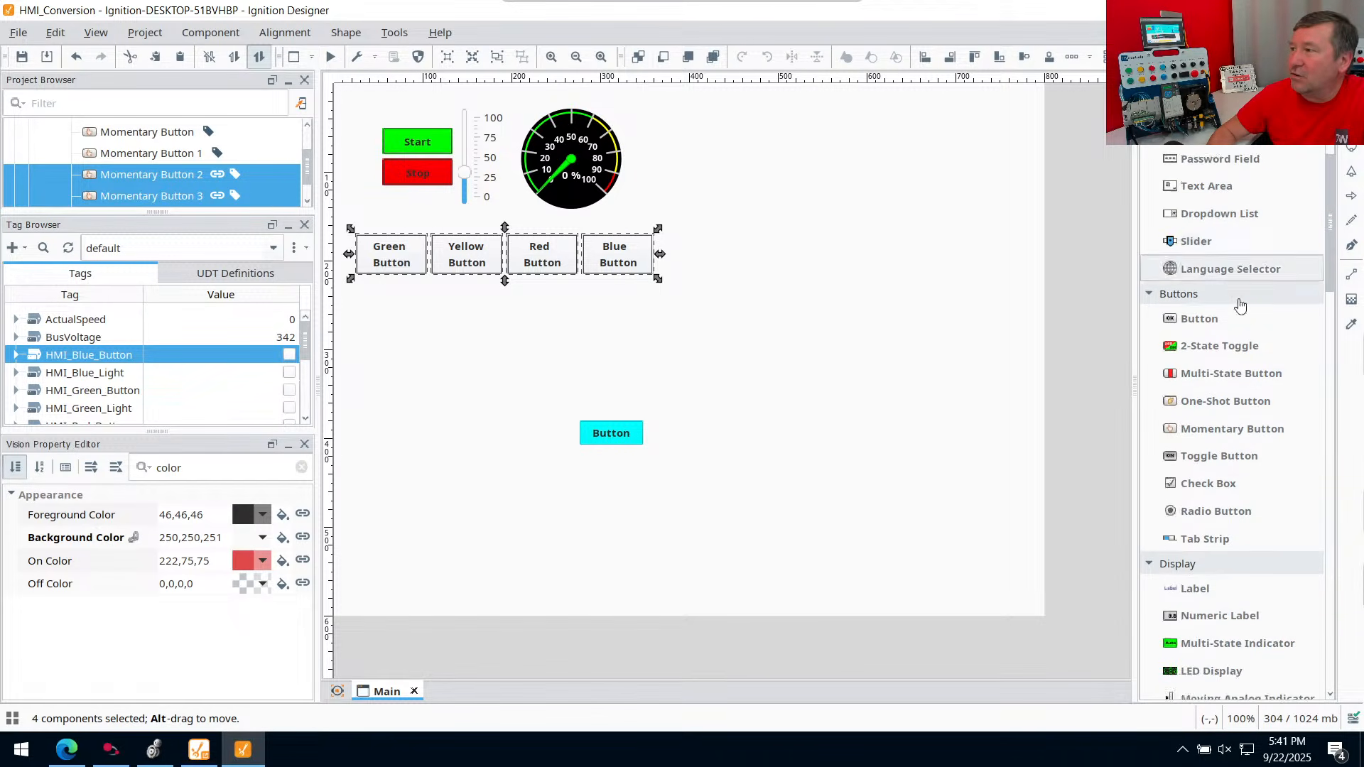
pyautogui.scroll(-6, 1237, 304)
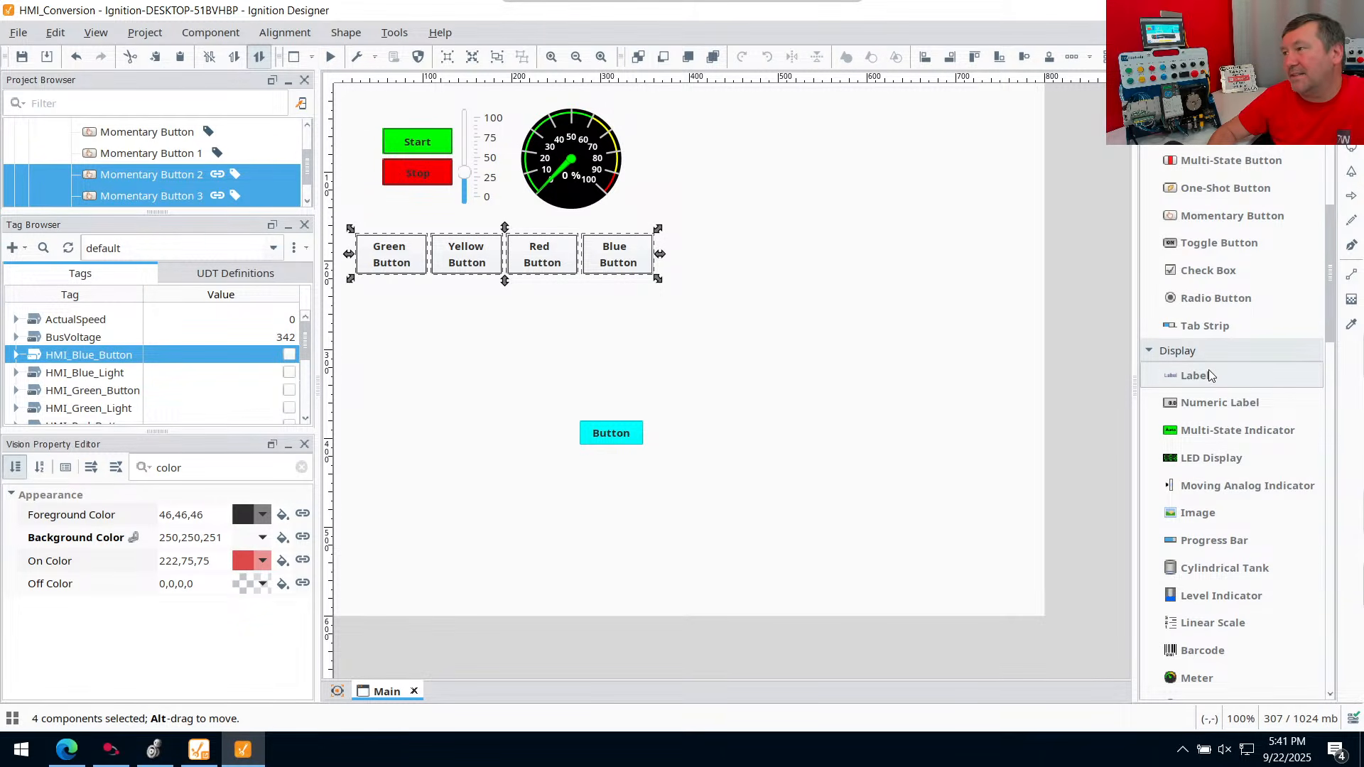
pyautogui.moveTo(1219, 373); pyautogui.dragTo(730, 182)
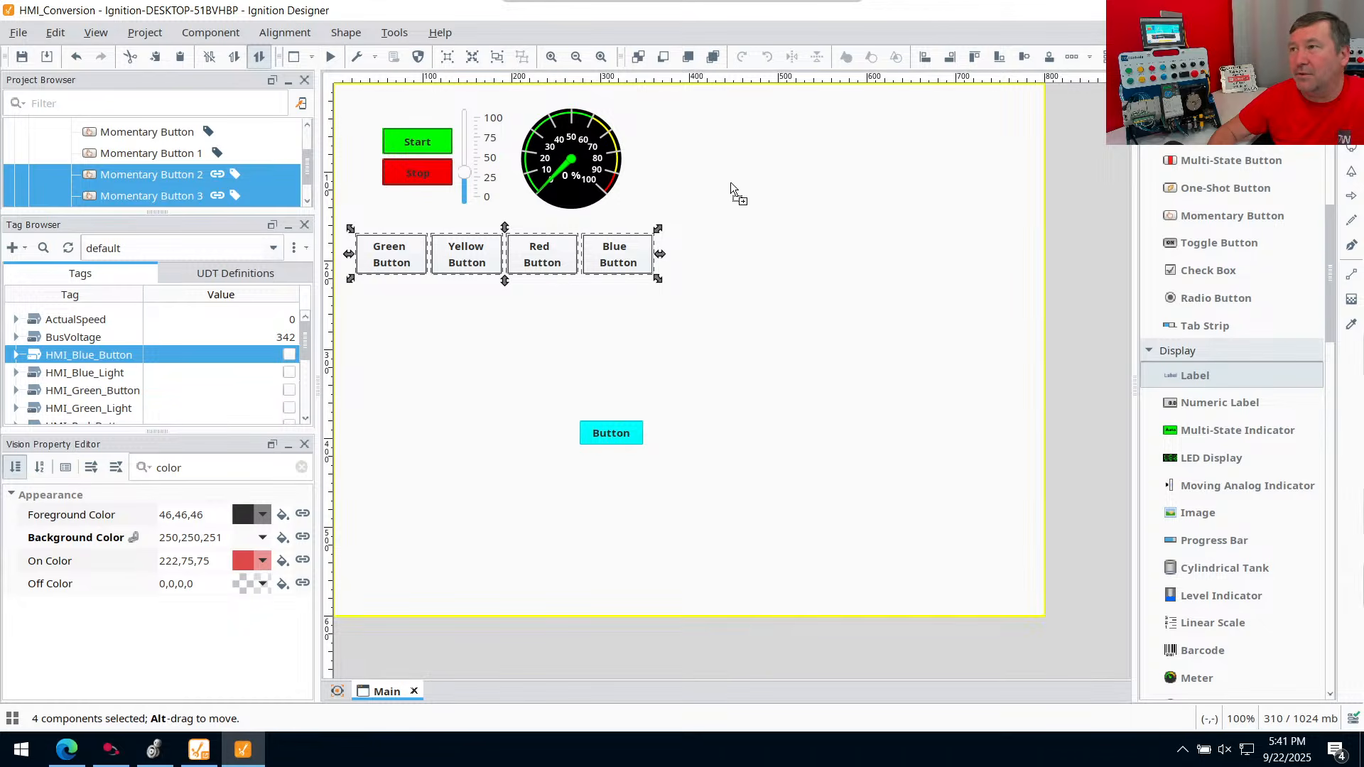
pyautogui.moveTo(695, 134); pyautogui.dragTo(801, 155)
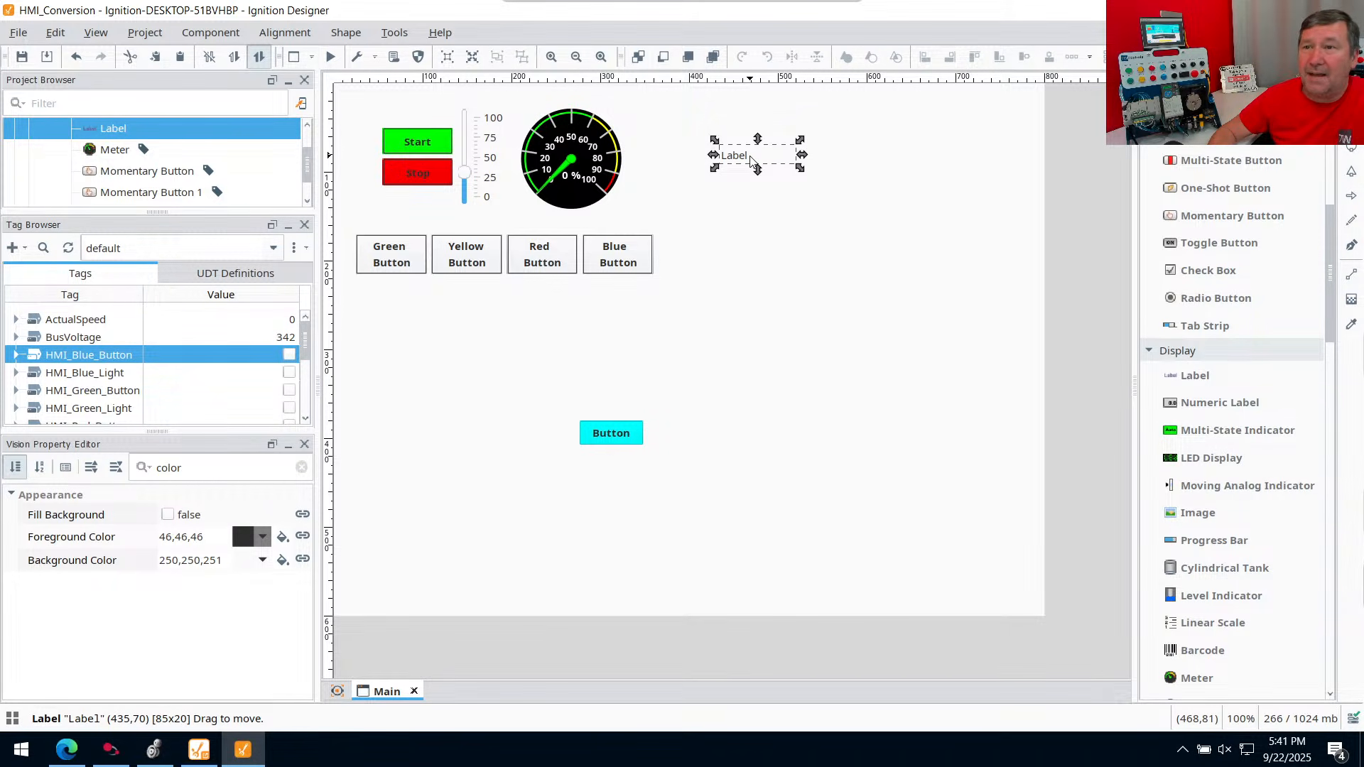
# Filter the new label's properties by "text"
pyautogui.click(301, 470)
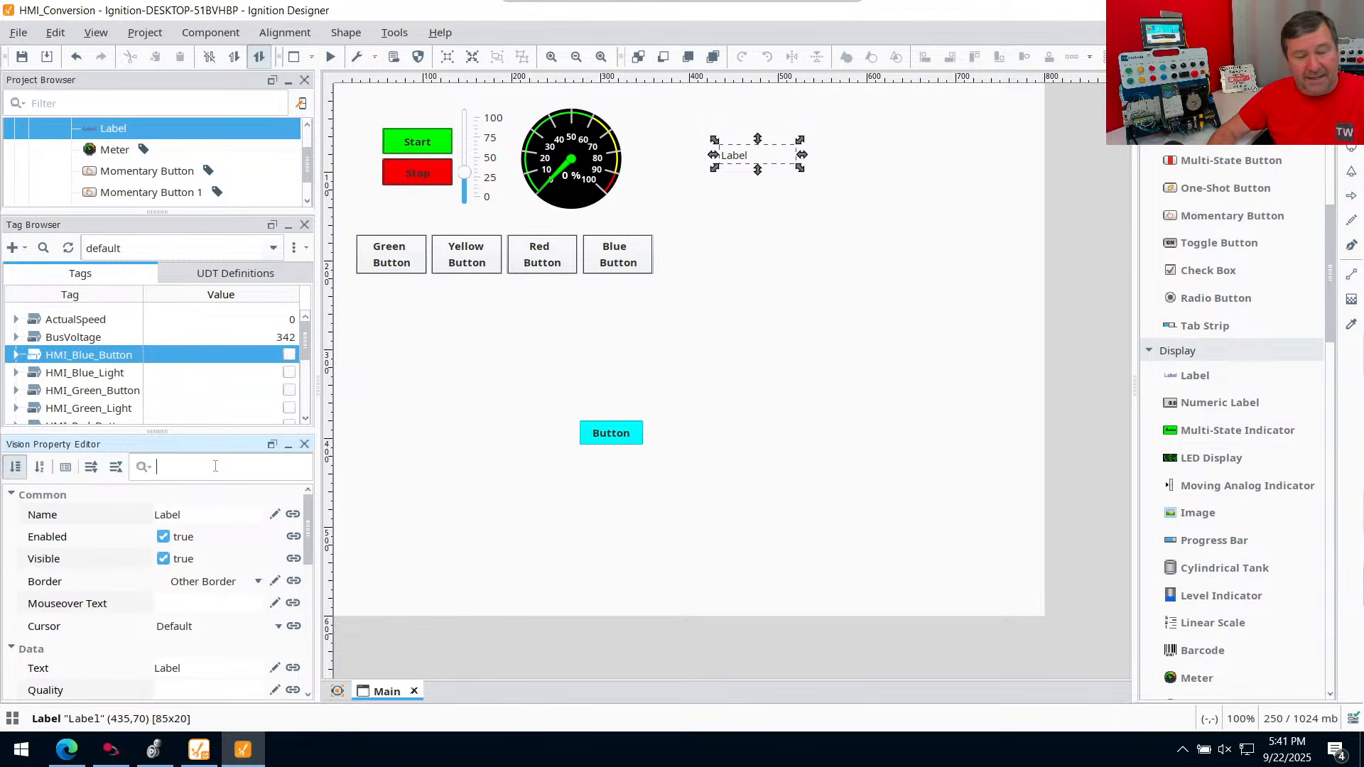
pyautogui.write('test')
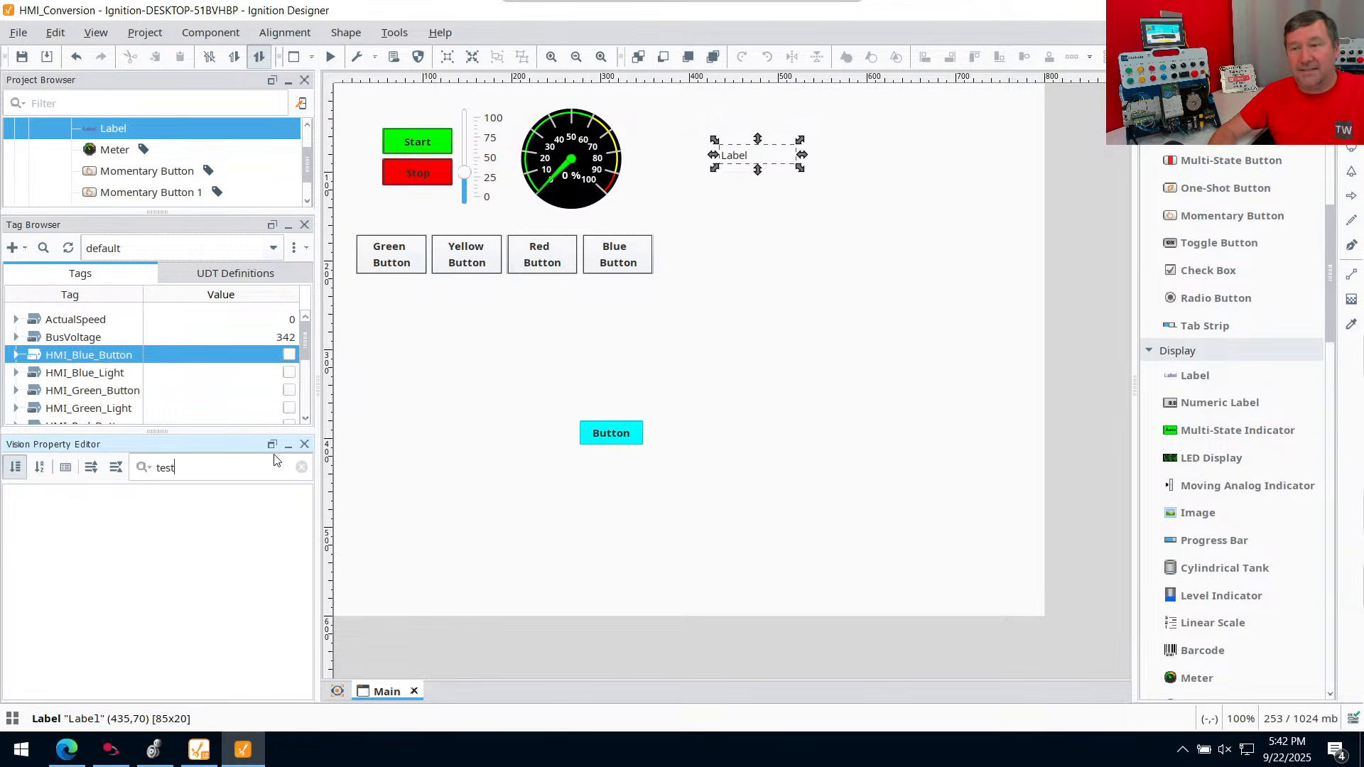
pyautogui.press('BackSpace')
pyautogui.press('BackSpace')
pyautogui.write('x')
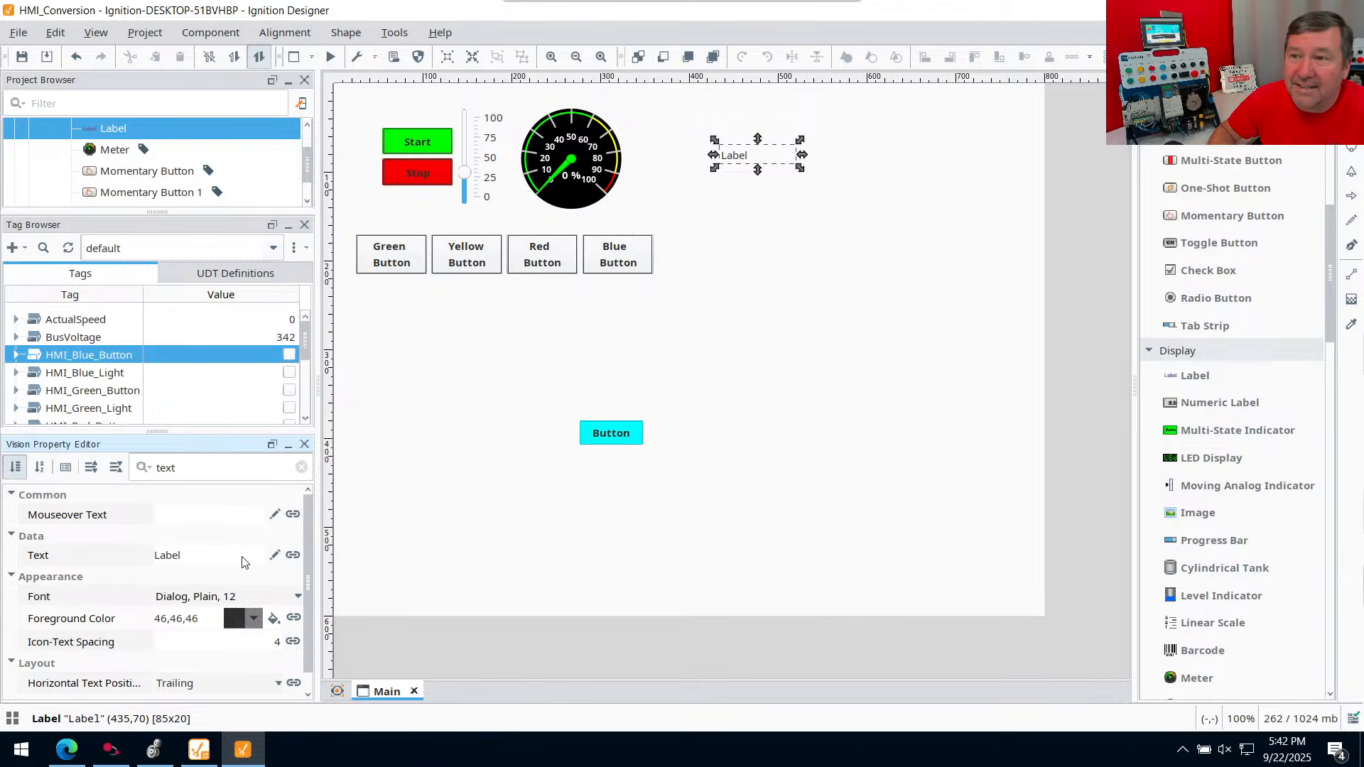
# Bind the label's Text property to an expression that reads the BusVoltage tag
pyautogui.click(296, 561)
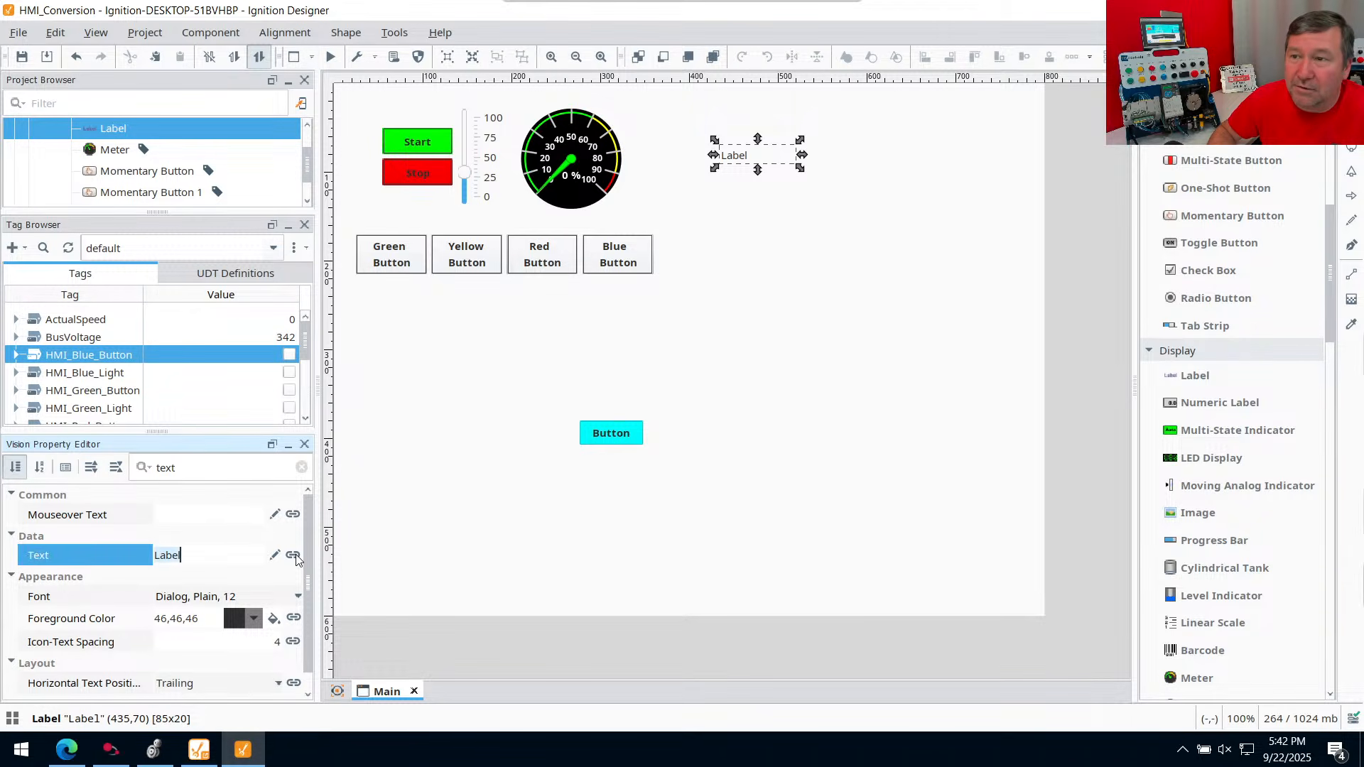
pyautogui.click(293, 555)
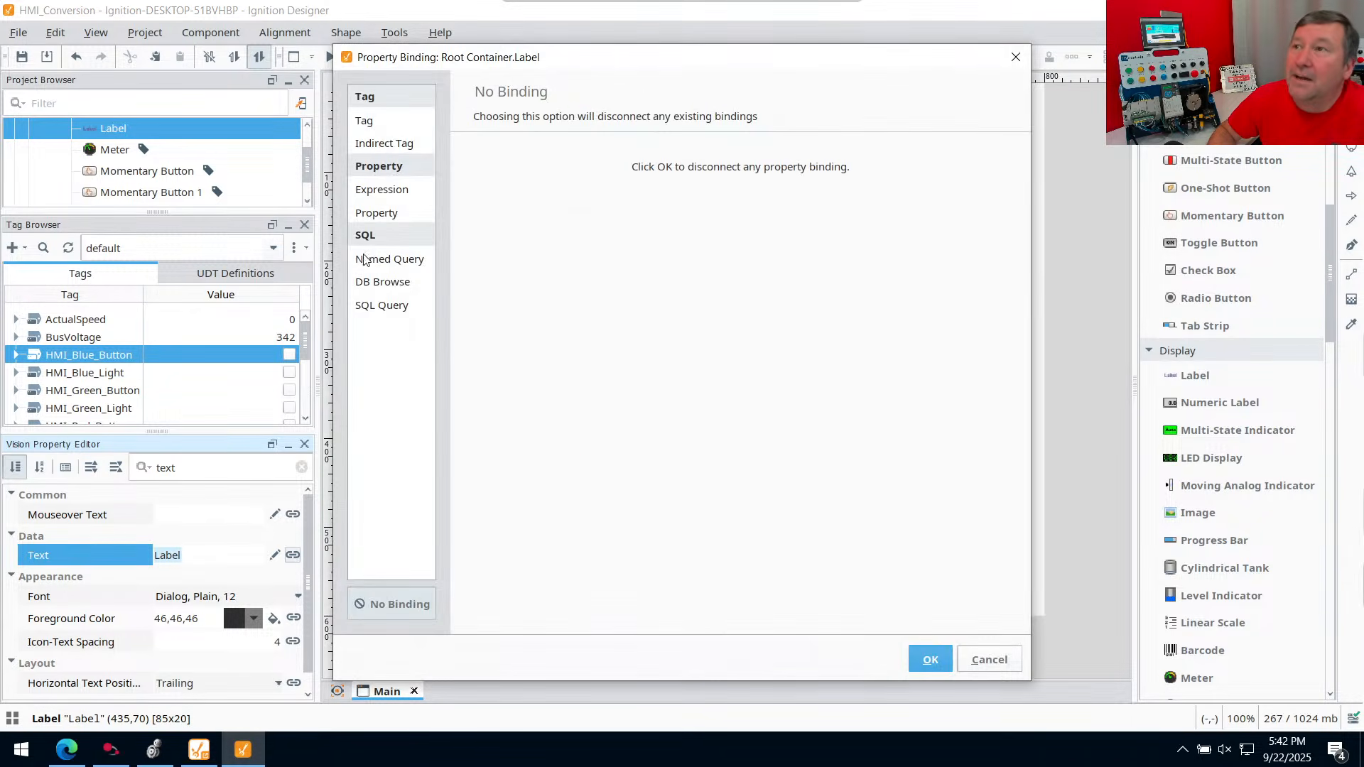
pyautogui.click(368, 192)
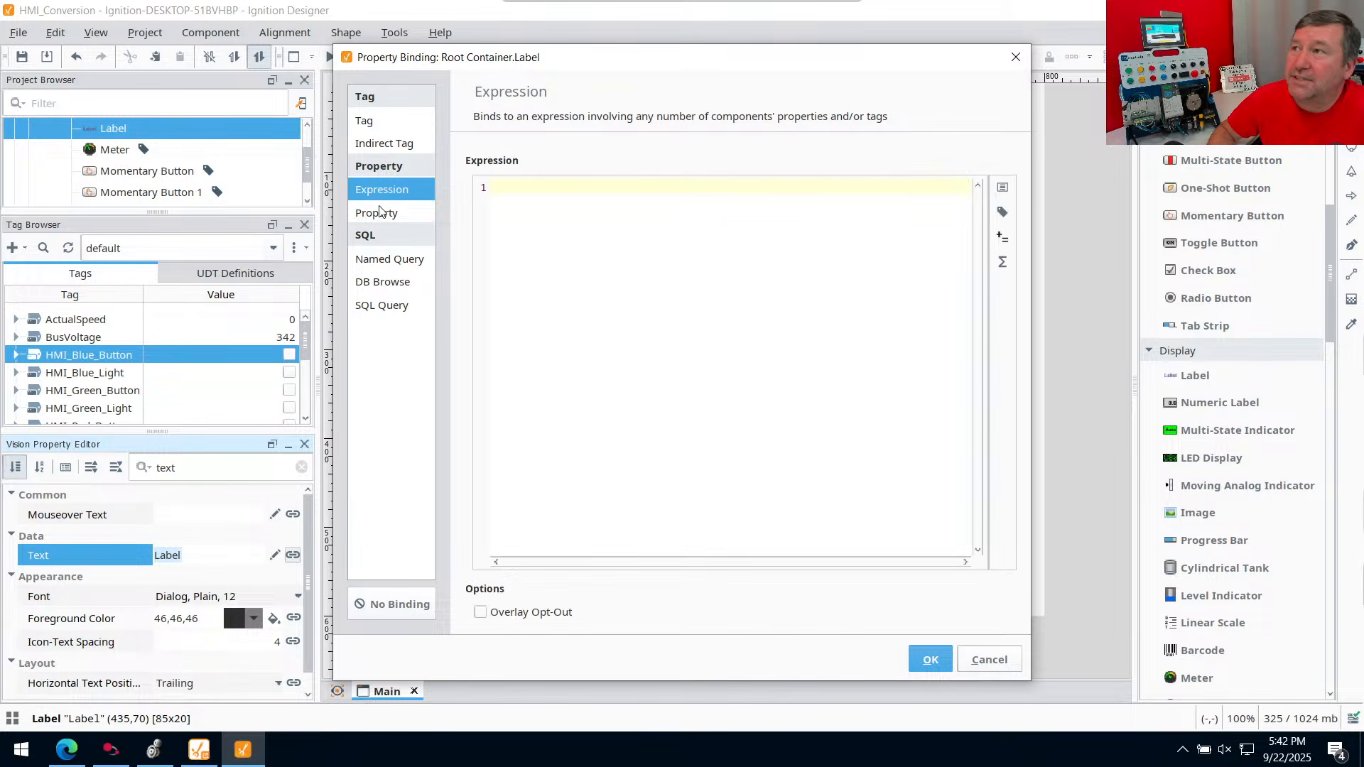
pyautogui.click(1003, 213)
pyautogui.click(626, 202)
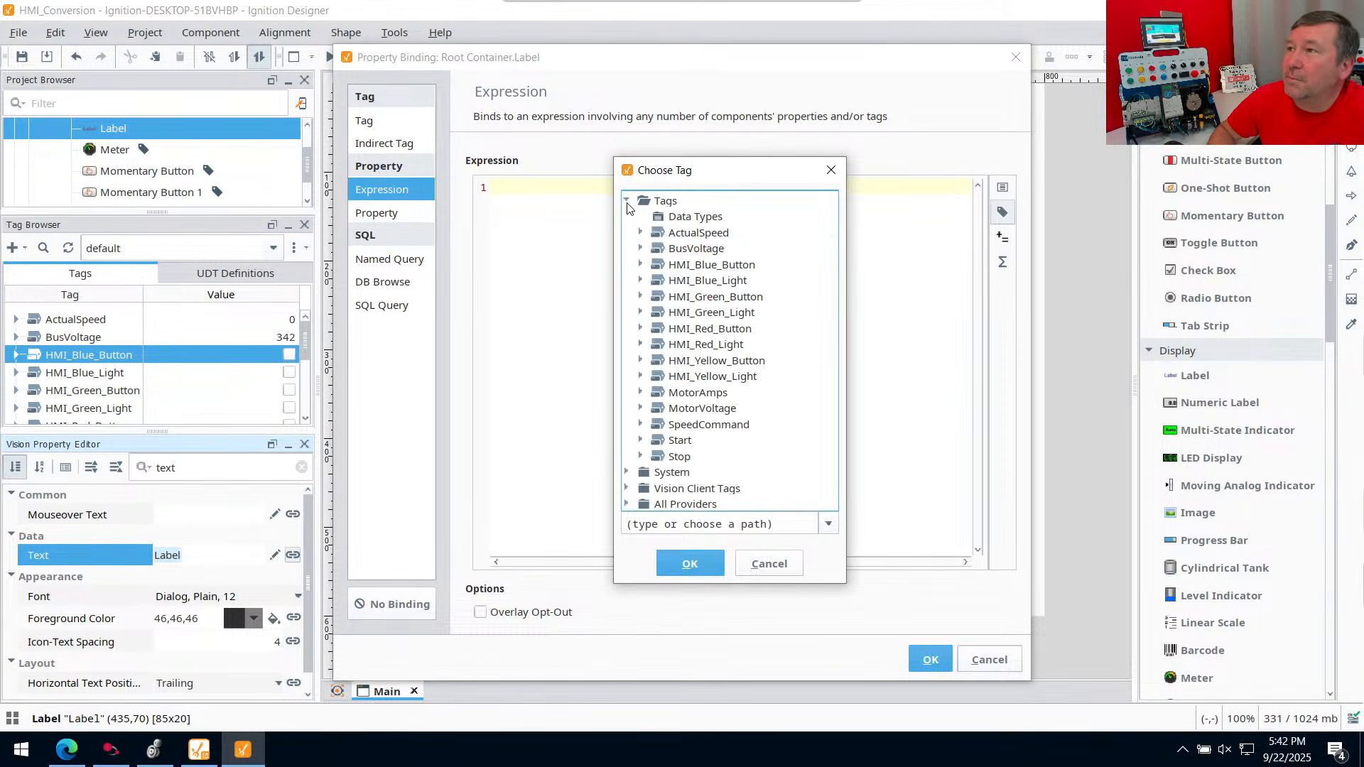
pyautogui.click(687, 248)
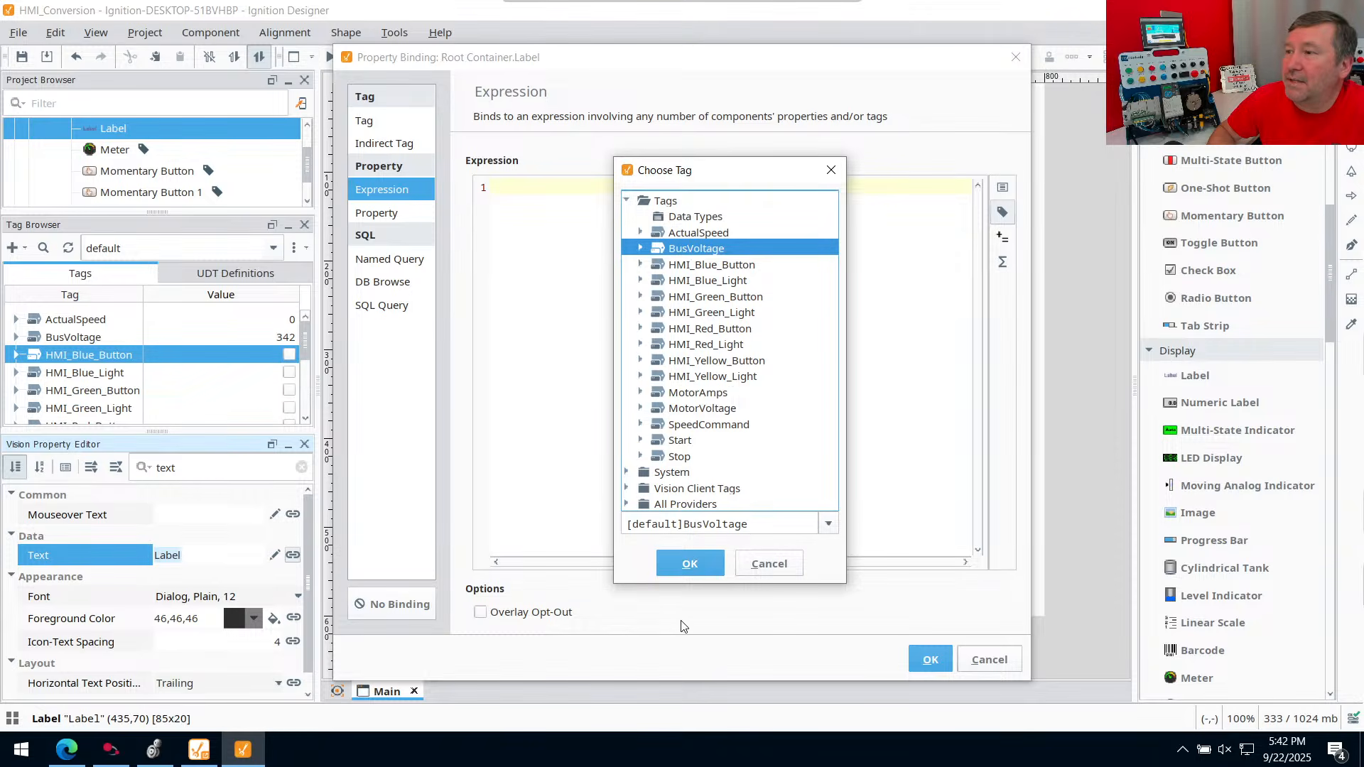
pyautogui.click(690, 563)
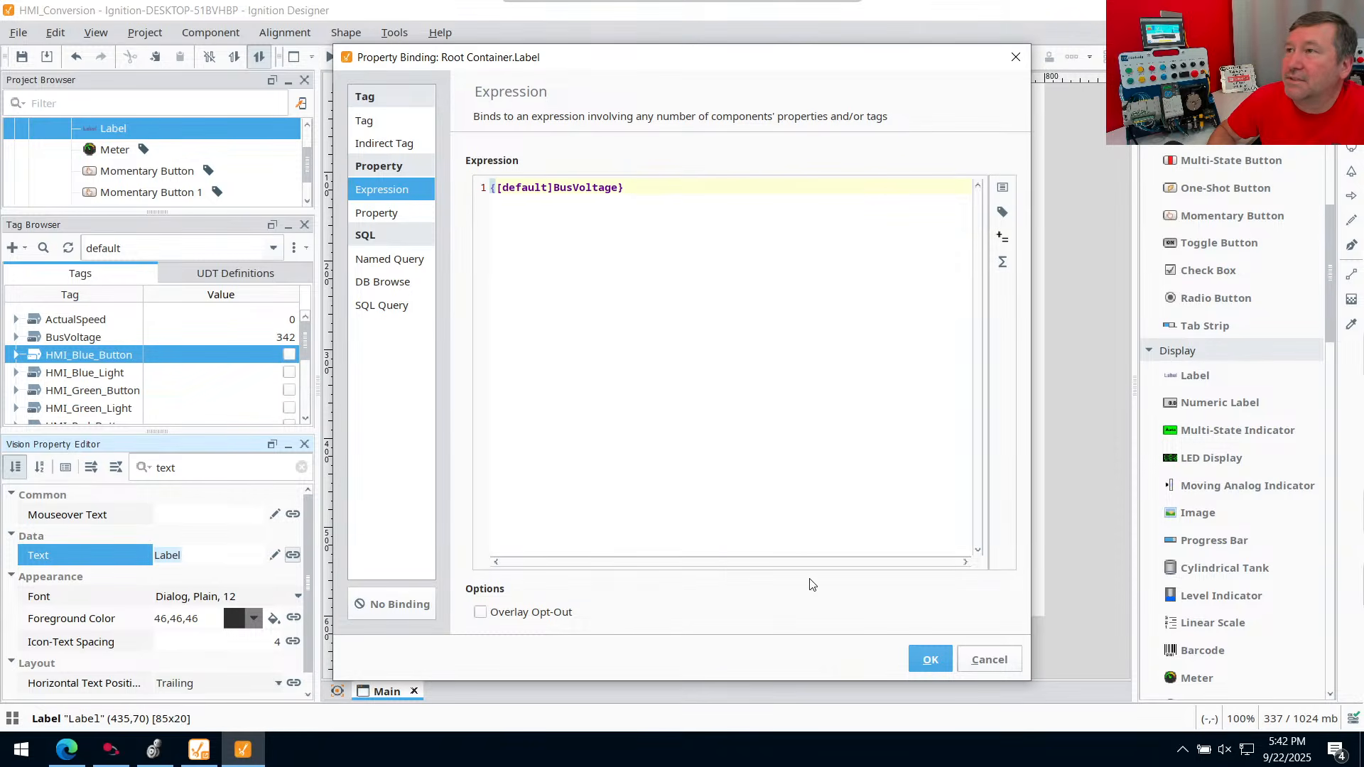
pyautogui.click(931, 659)
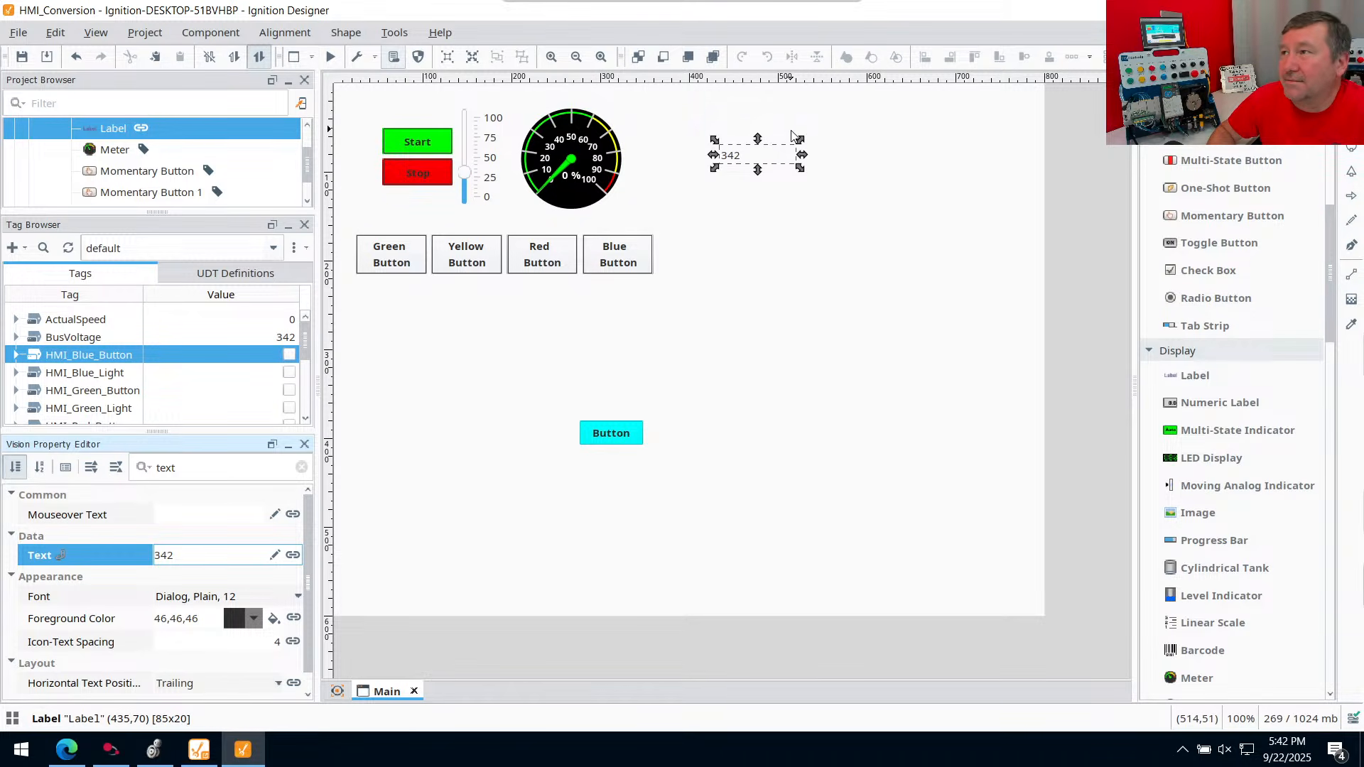
# Check the original readout wording in Connected Components Workbench, then return to Ignition Designer and review the functions available for the label's Text expression
pyautogui.click(110, 749)
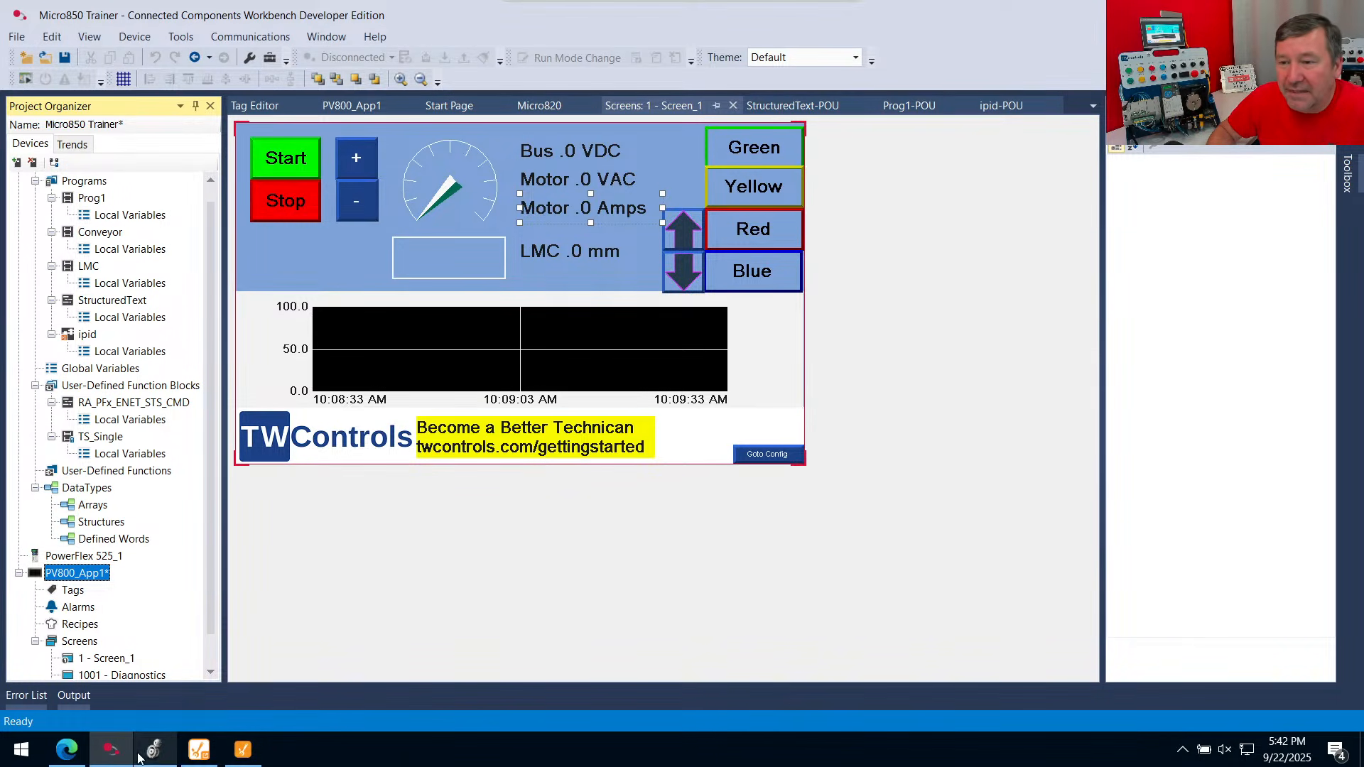
pyautogui.moveTo(146, 756)
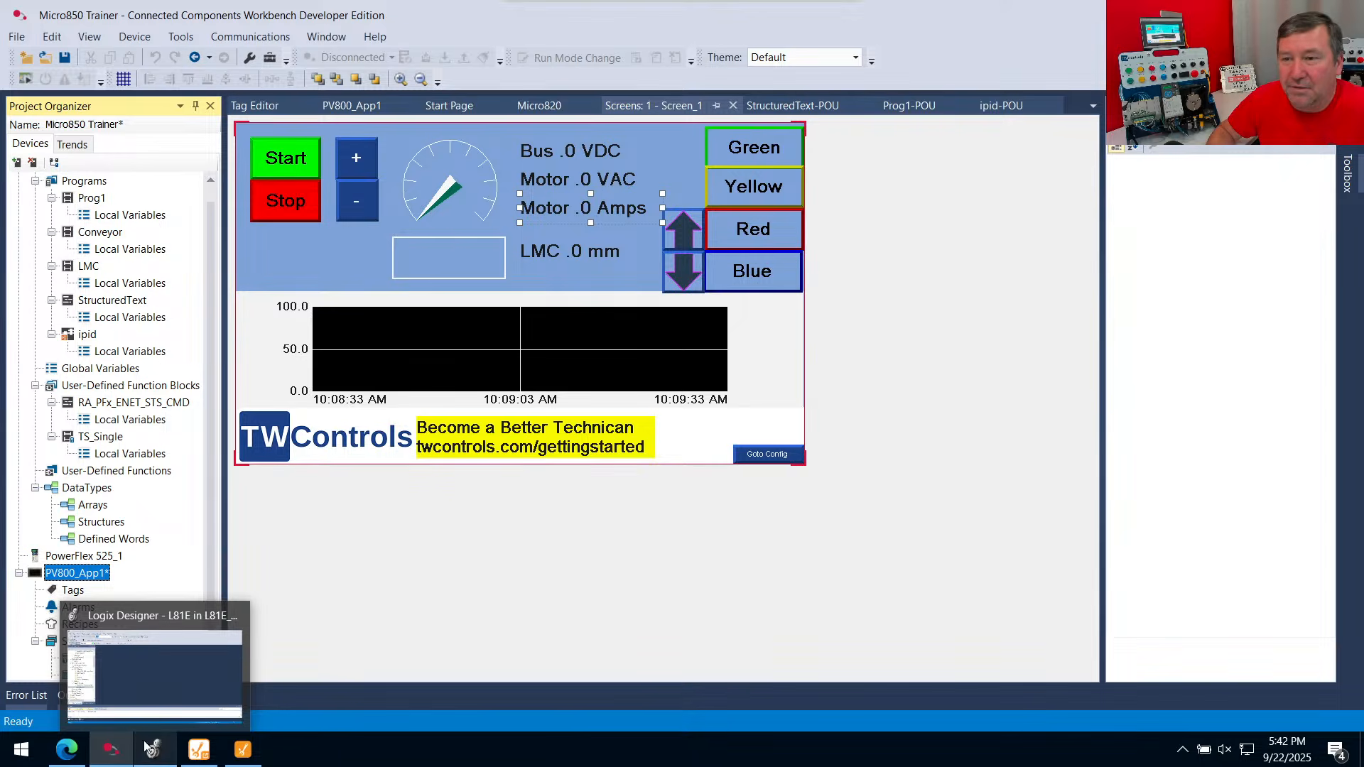
pyautogui.click(242, 749)
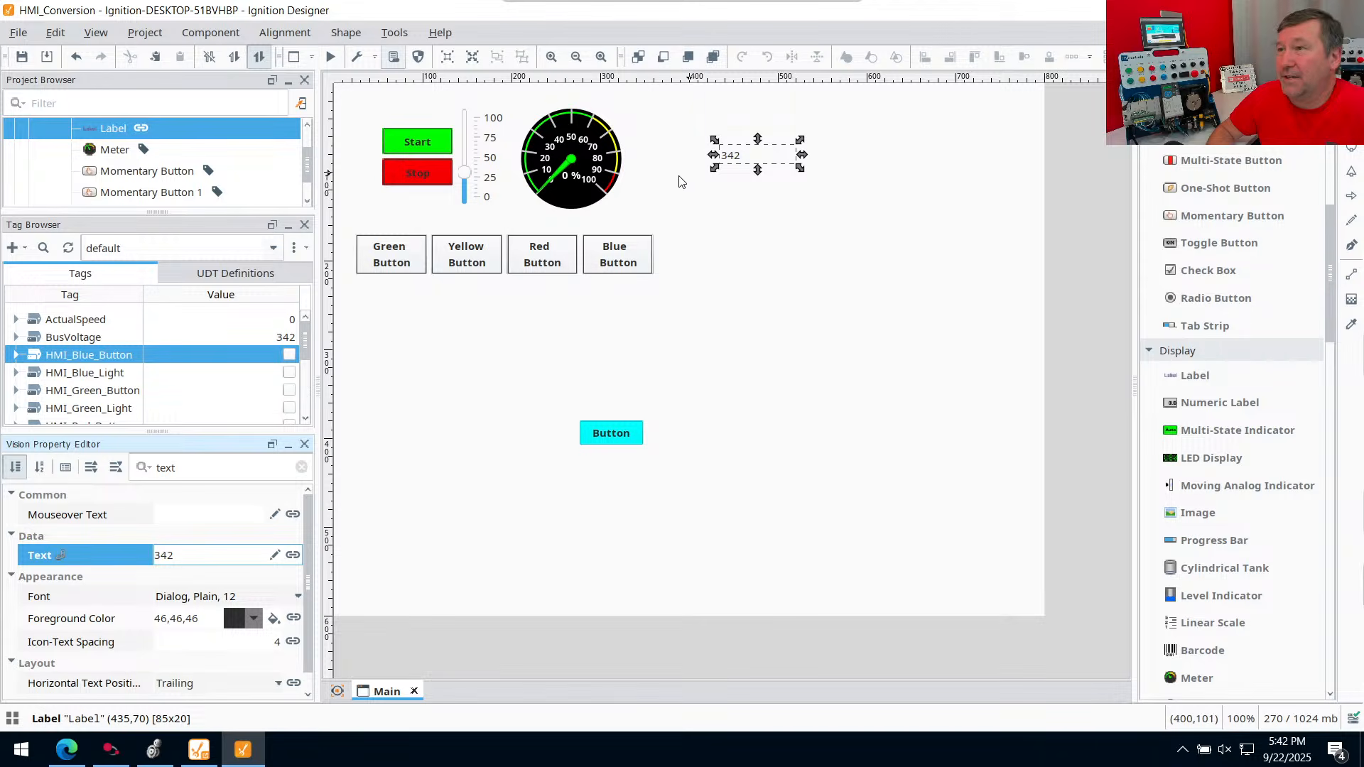
pyautogui.click(293, 555)
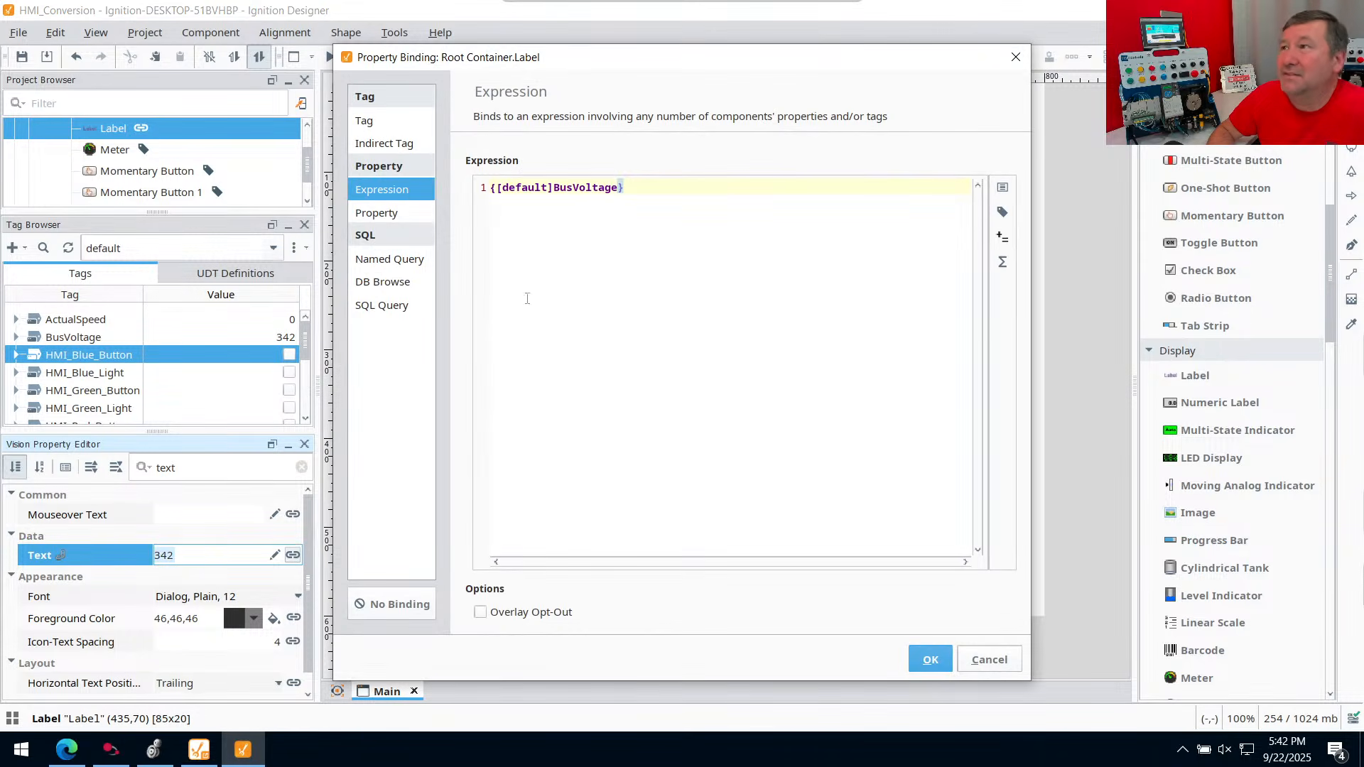
pyautogui.click(1002, 263)
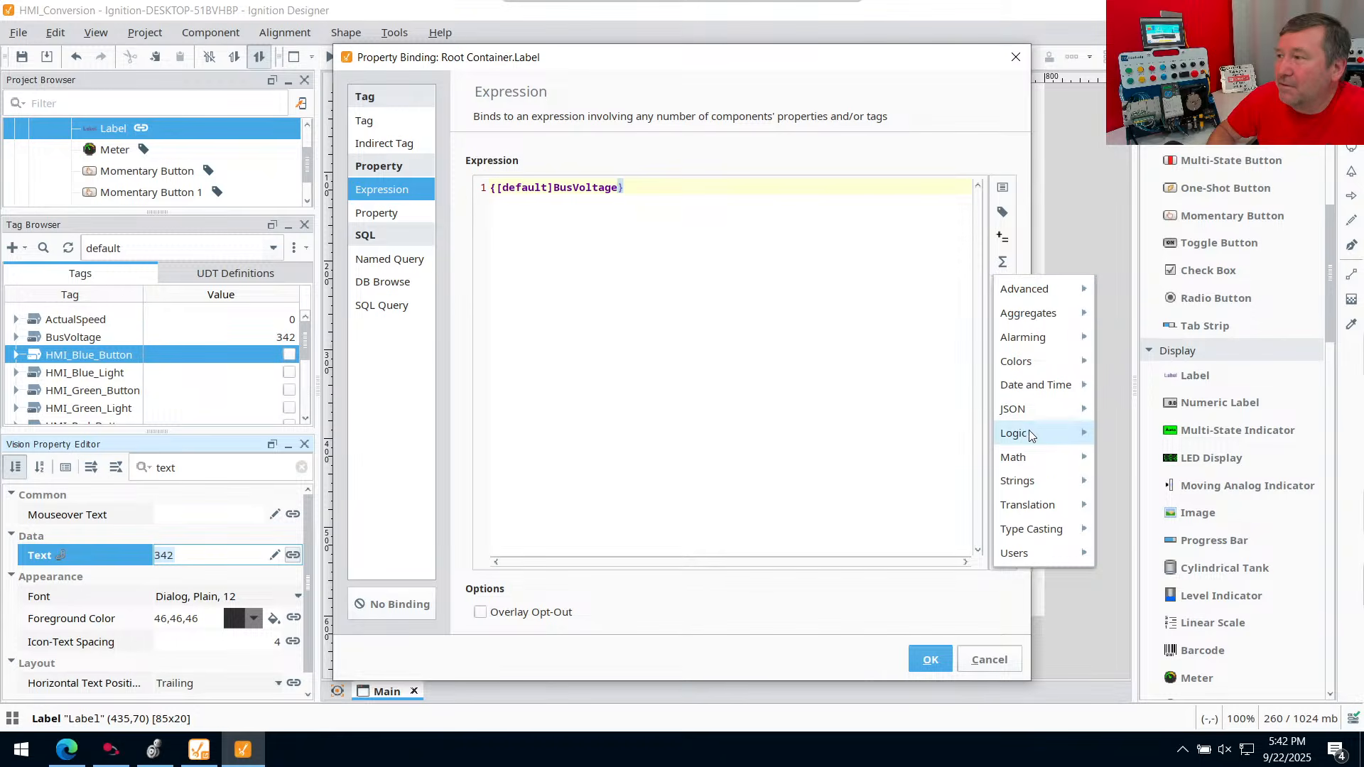
pyautogui.moveTo(1028, 483)
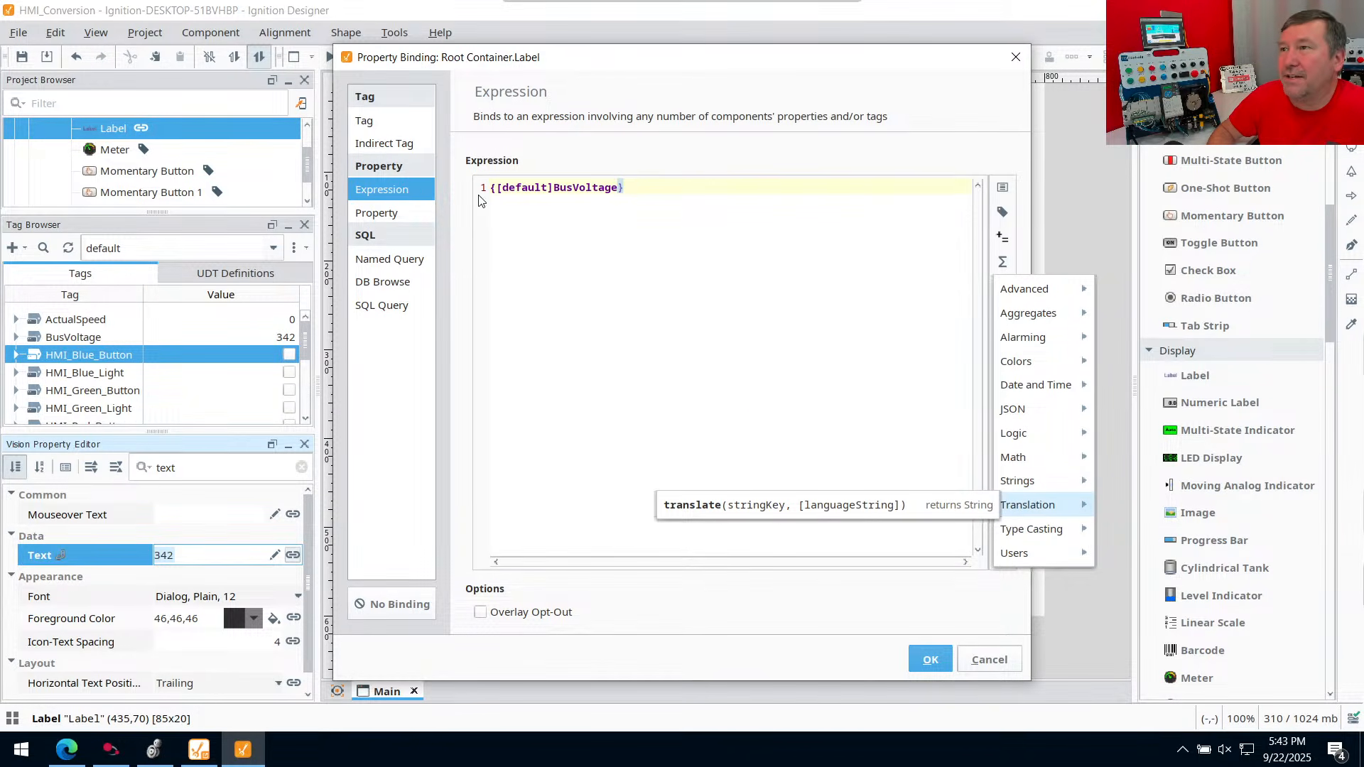
pyautogui.click(803, 292)
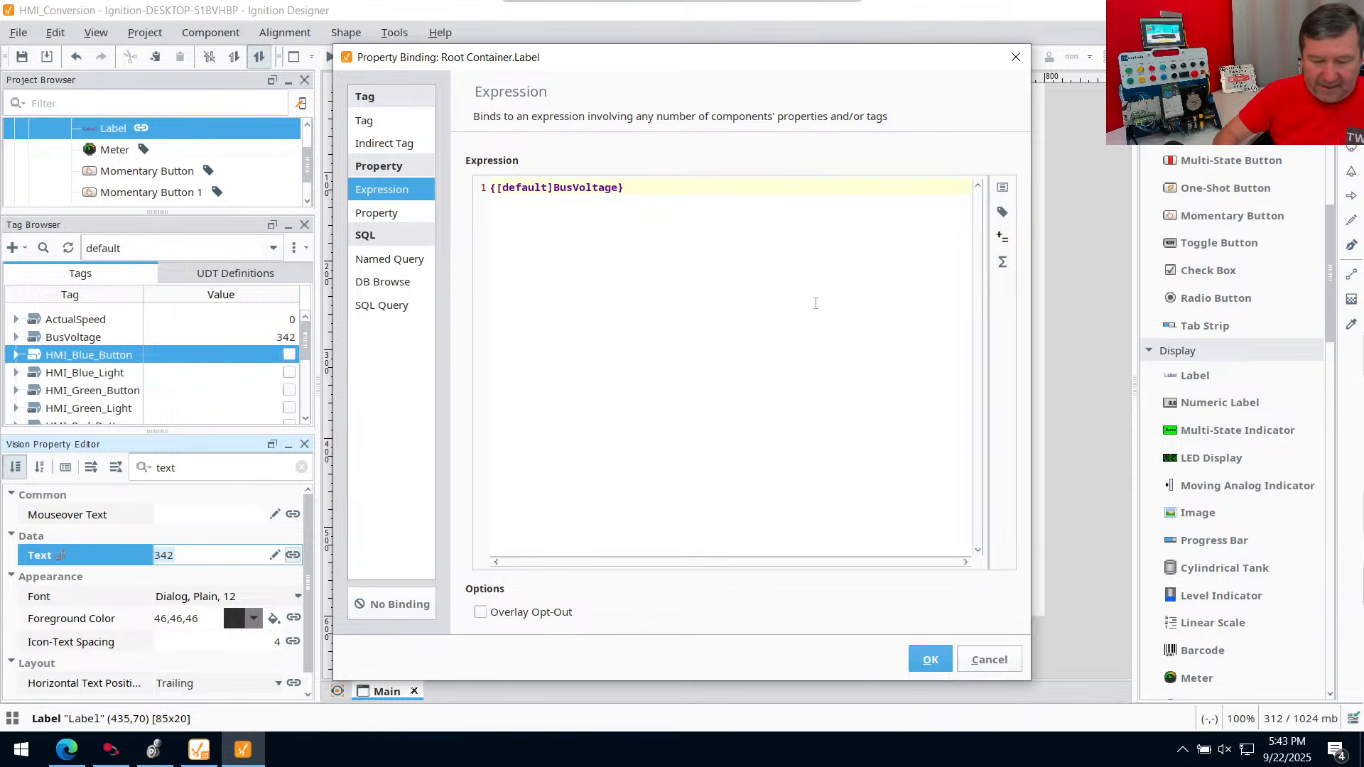
# Wrap the label's BusVoltage reference in a concat function with "Bus" as leading text, and apply the expression
pyautogui.press('Home')
pyautogui.write('concat')
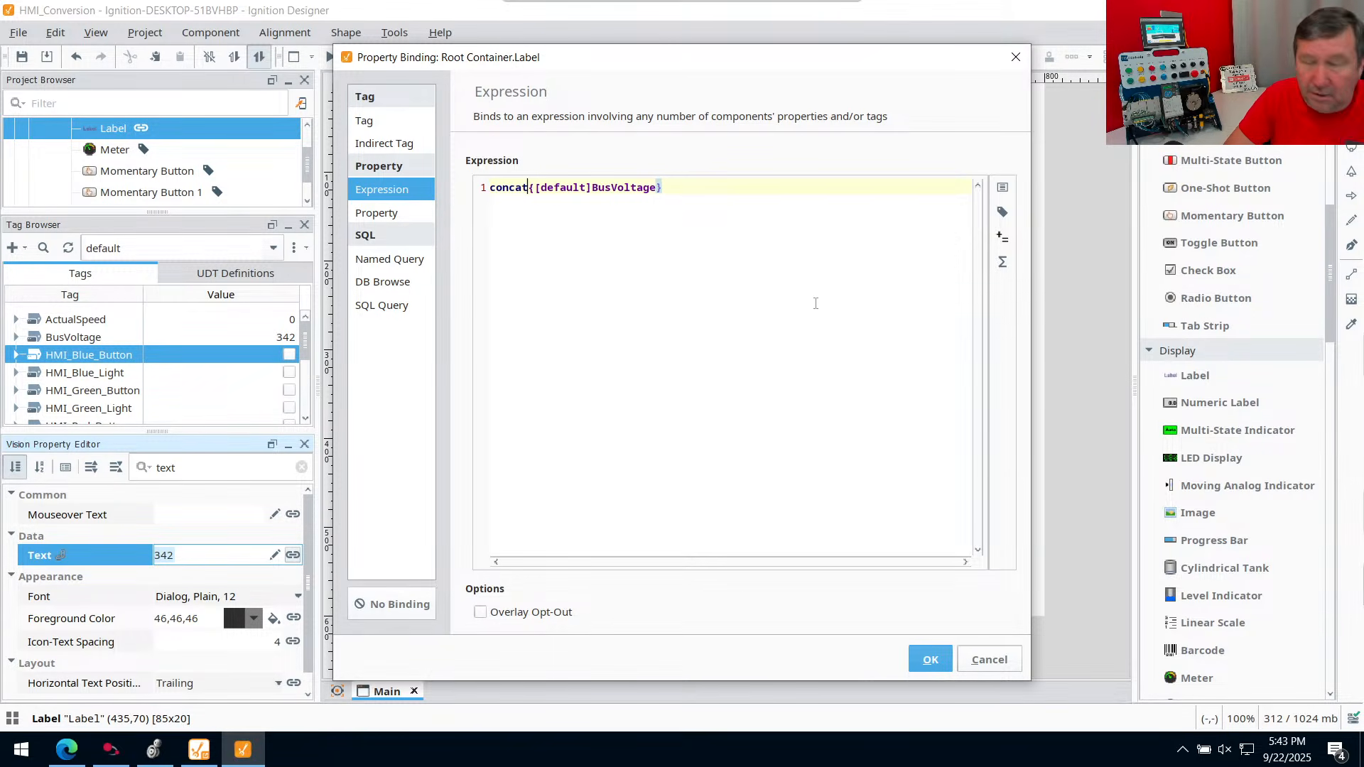
pyautogui.write('(')
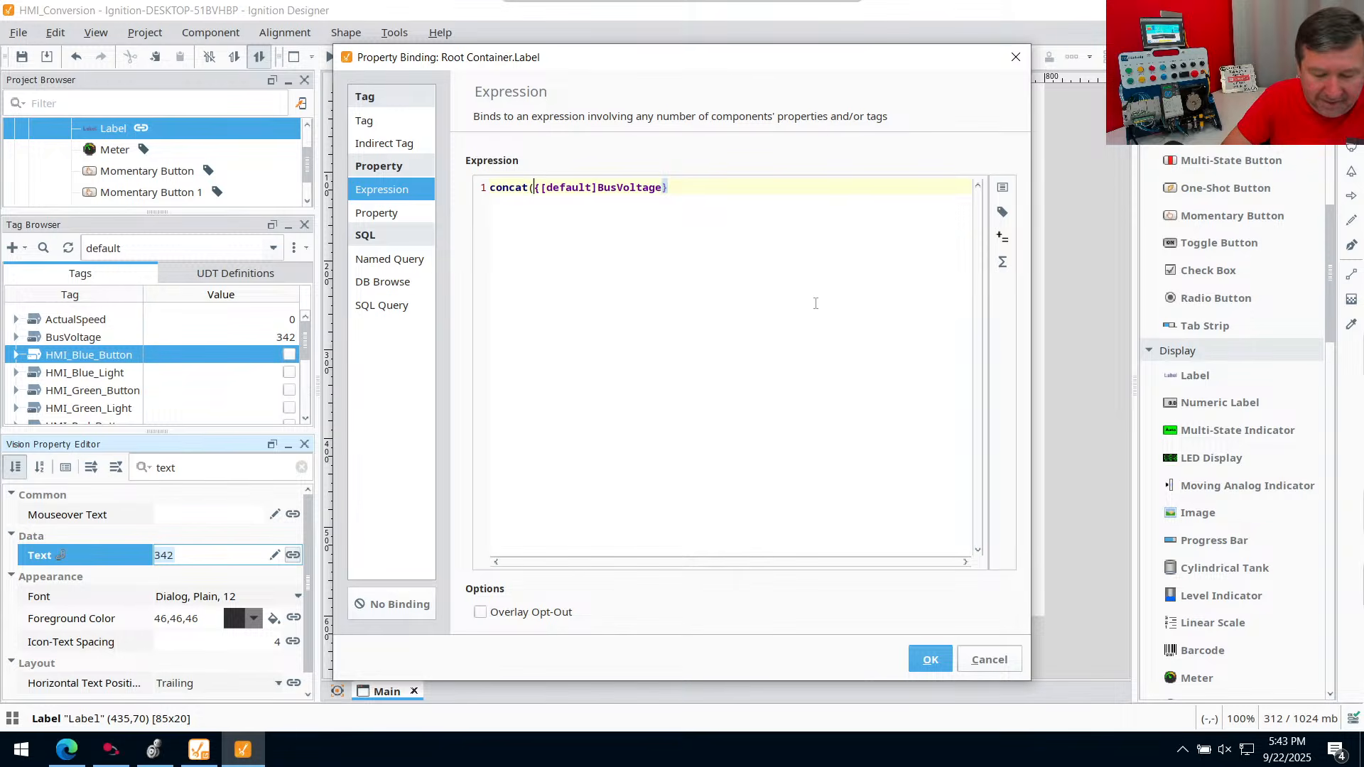
pyautogui.write('"')
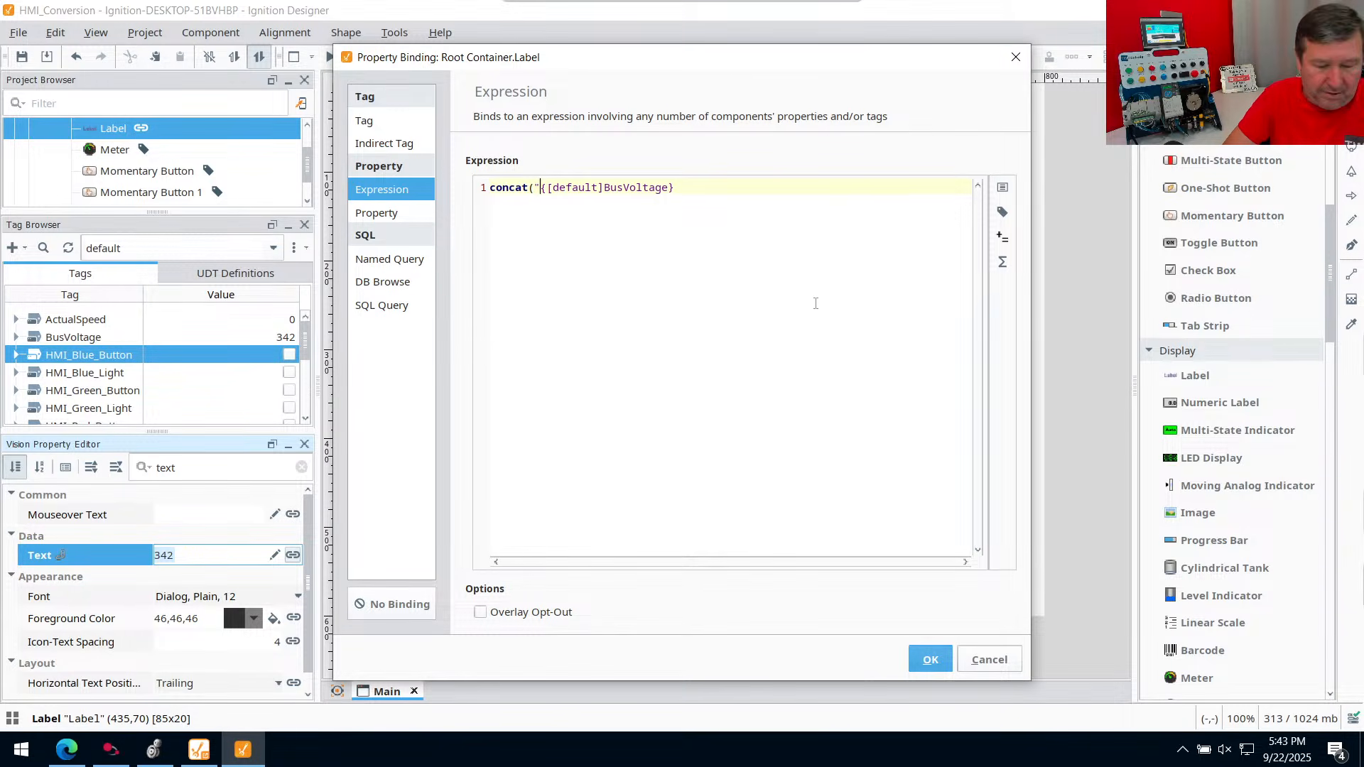
pyautogui.write('Bus')
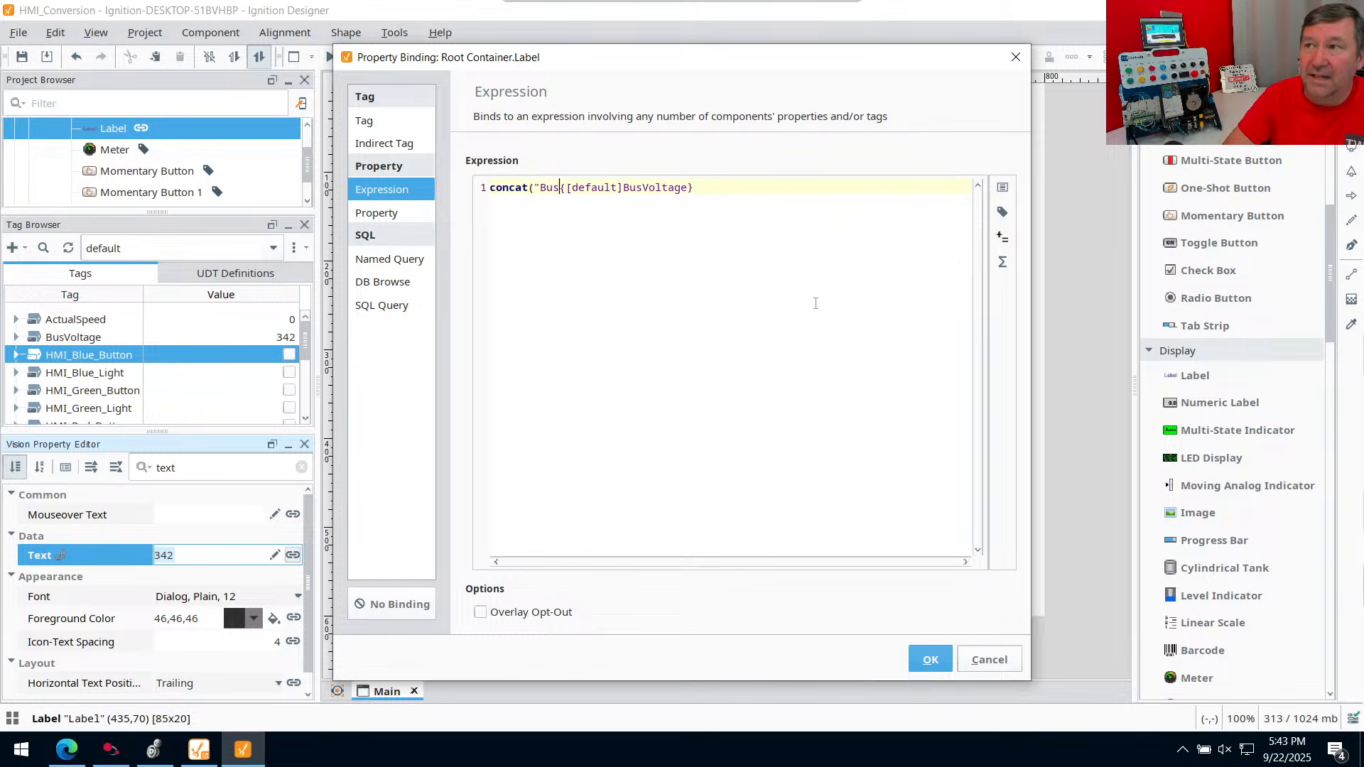
pyautogui.press('BackSpace')
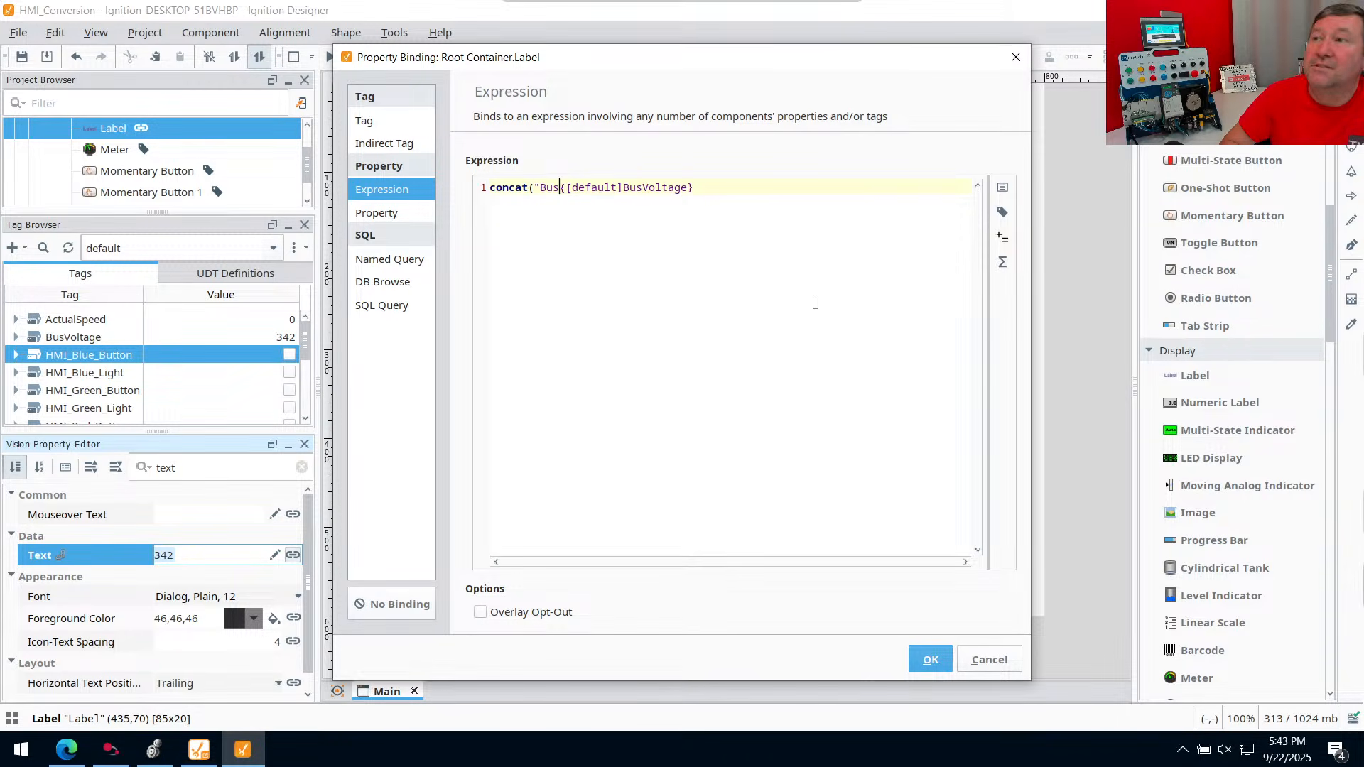
pyautogui.write('"')
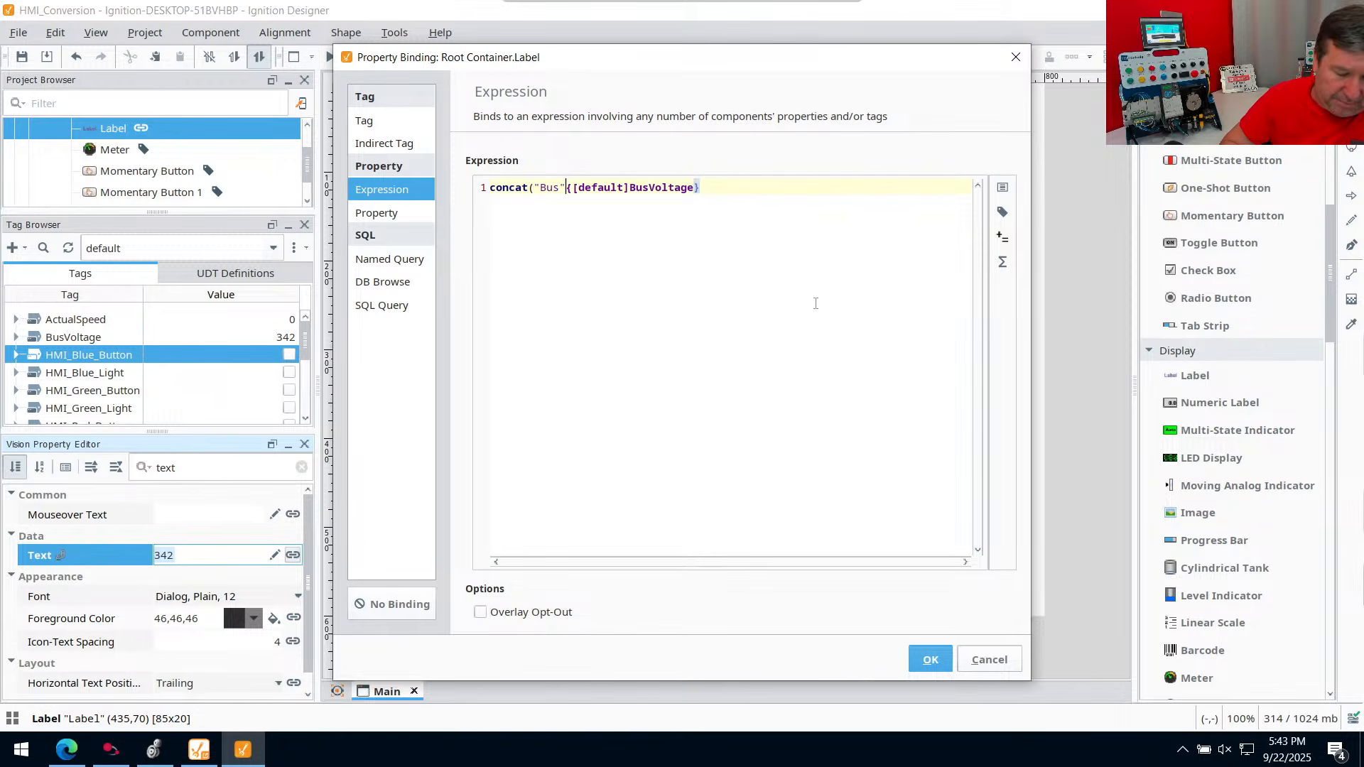
pyautogui.write(',')
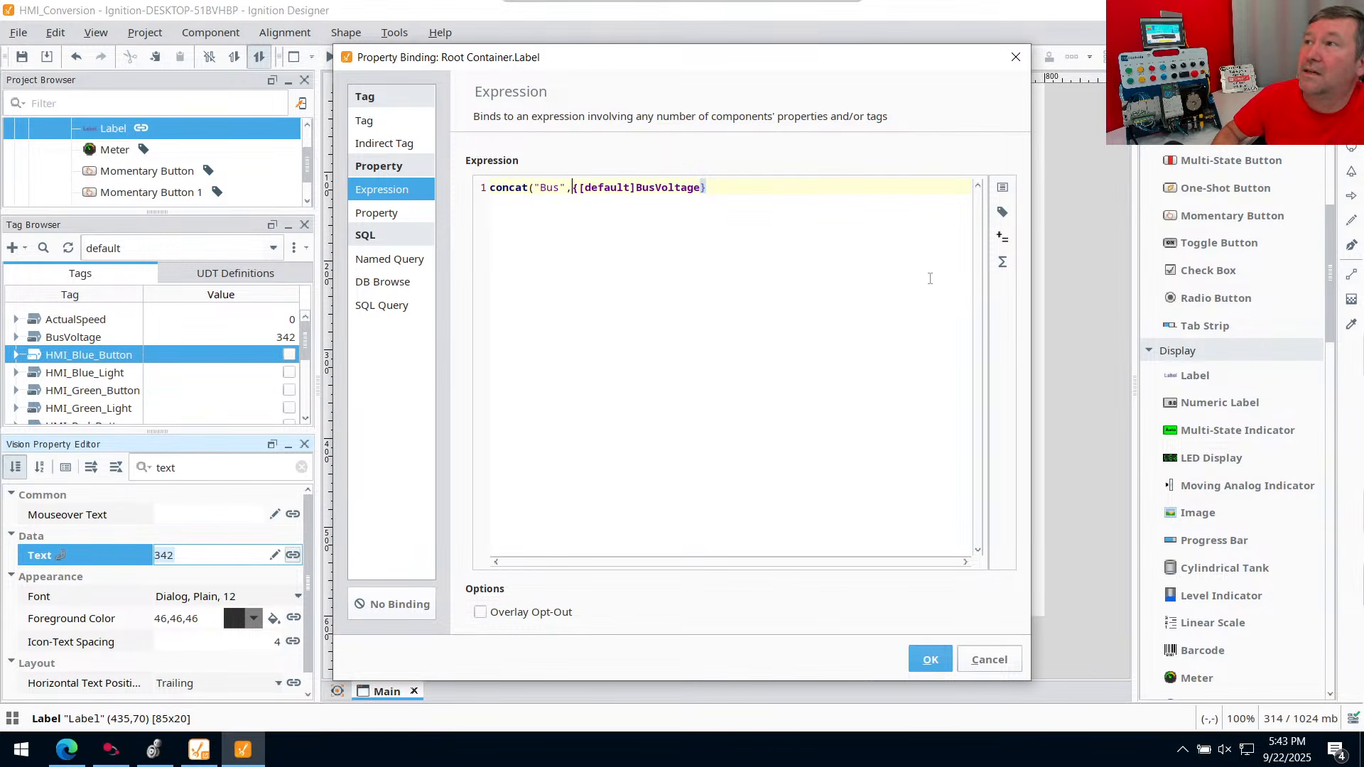
pyautogui.click(803, 186)
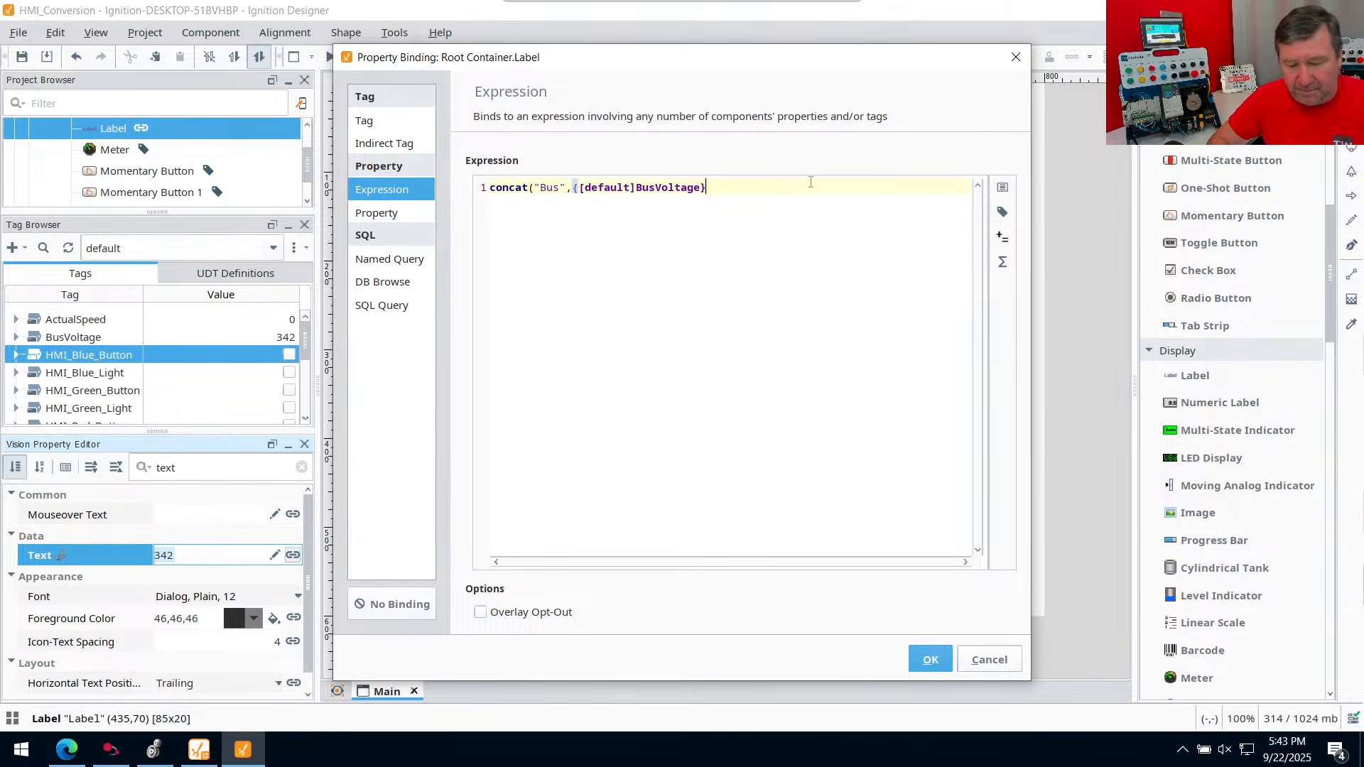
pyautogui.write(')')
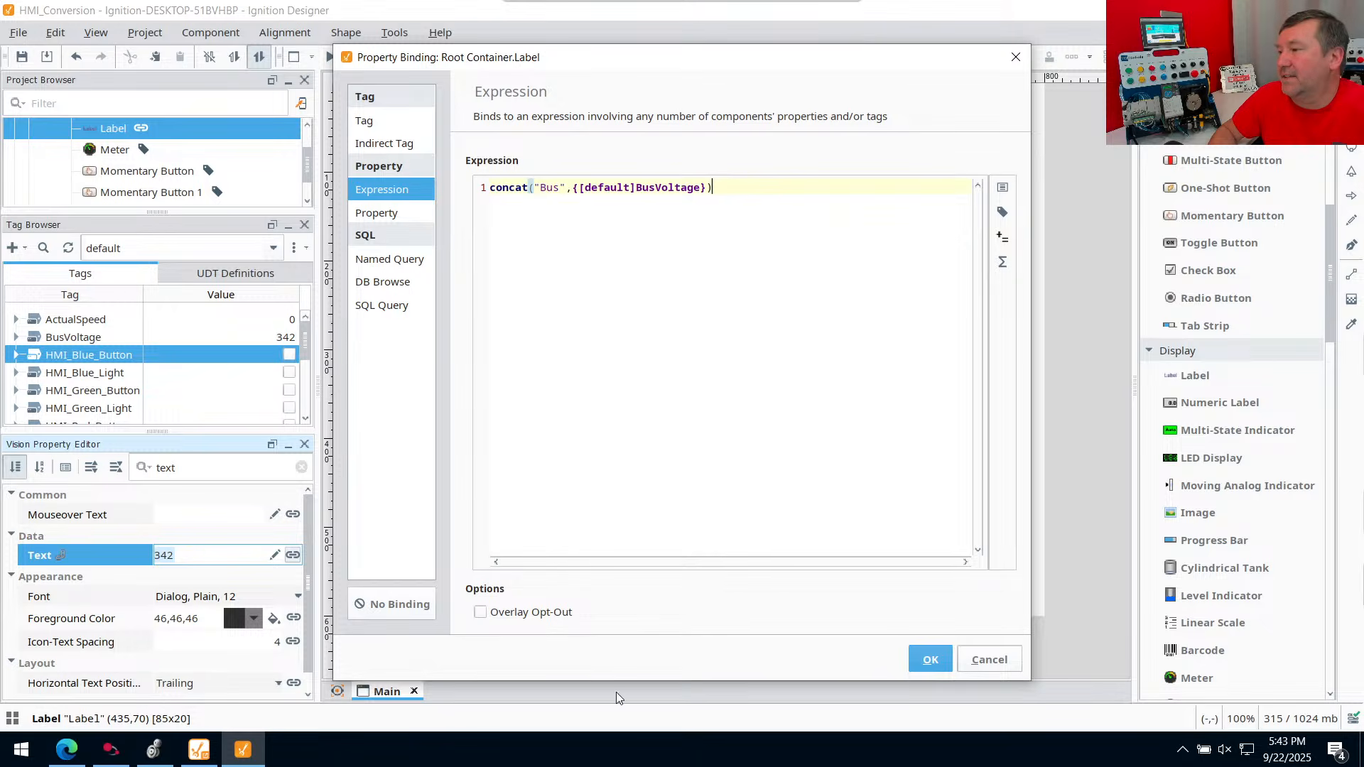
pyautogui.click(932, 659)
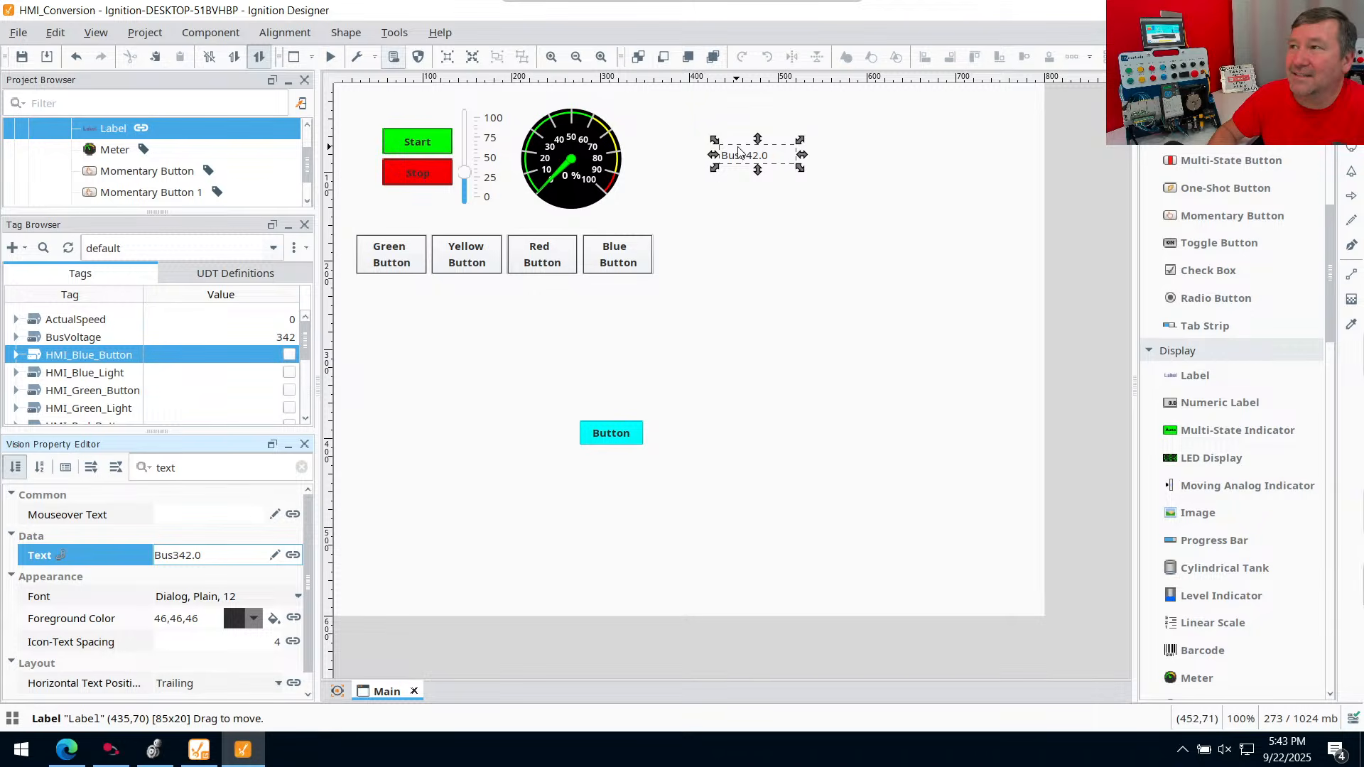
# Checking the original unit wording in Connected Components Workbench, change the label's Text expression to concat("Bus ",{[default]BusVoltage}," VDC")
pyautogui.click(293, 556)
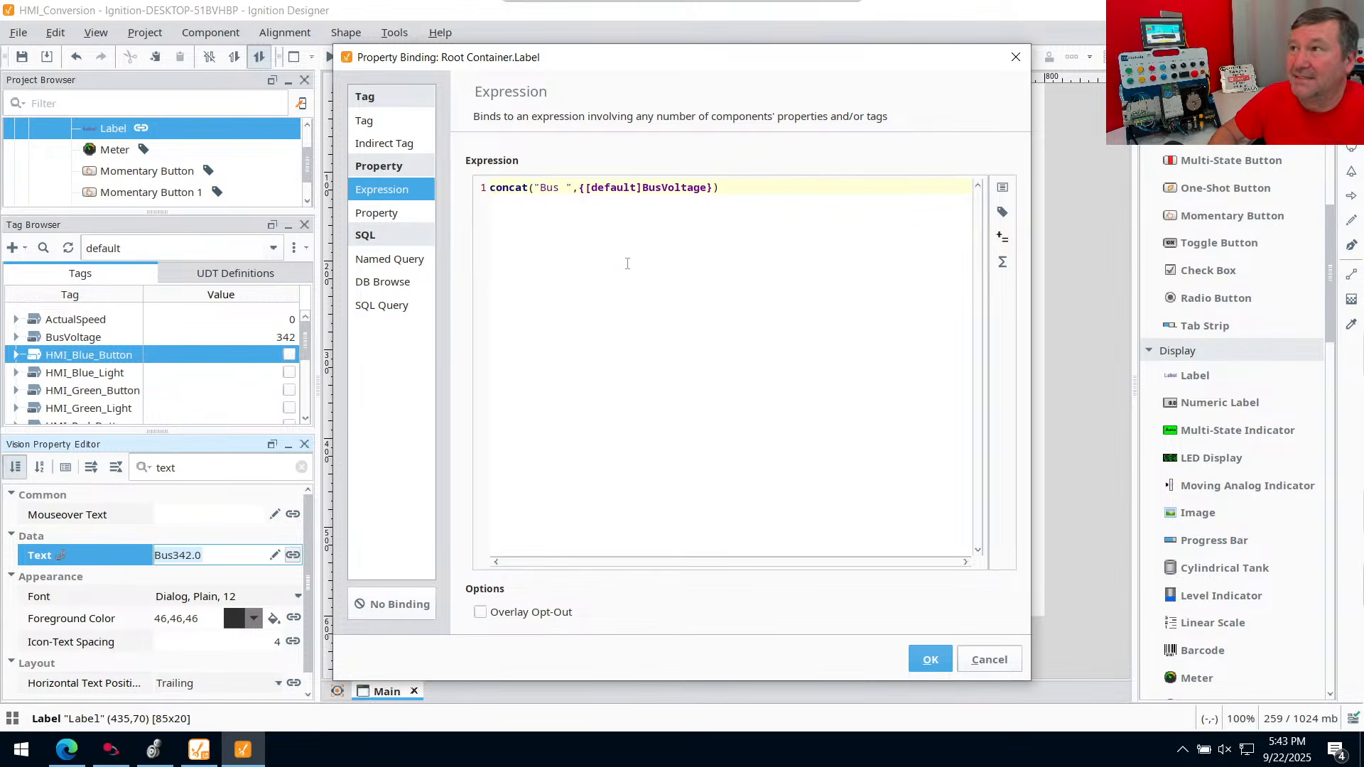
pyautogui.click(110, 750)
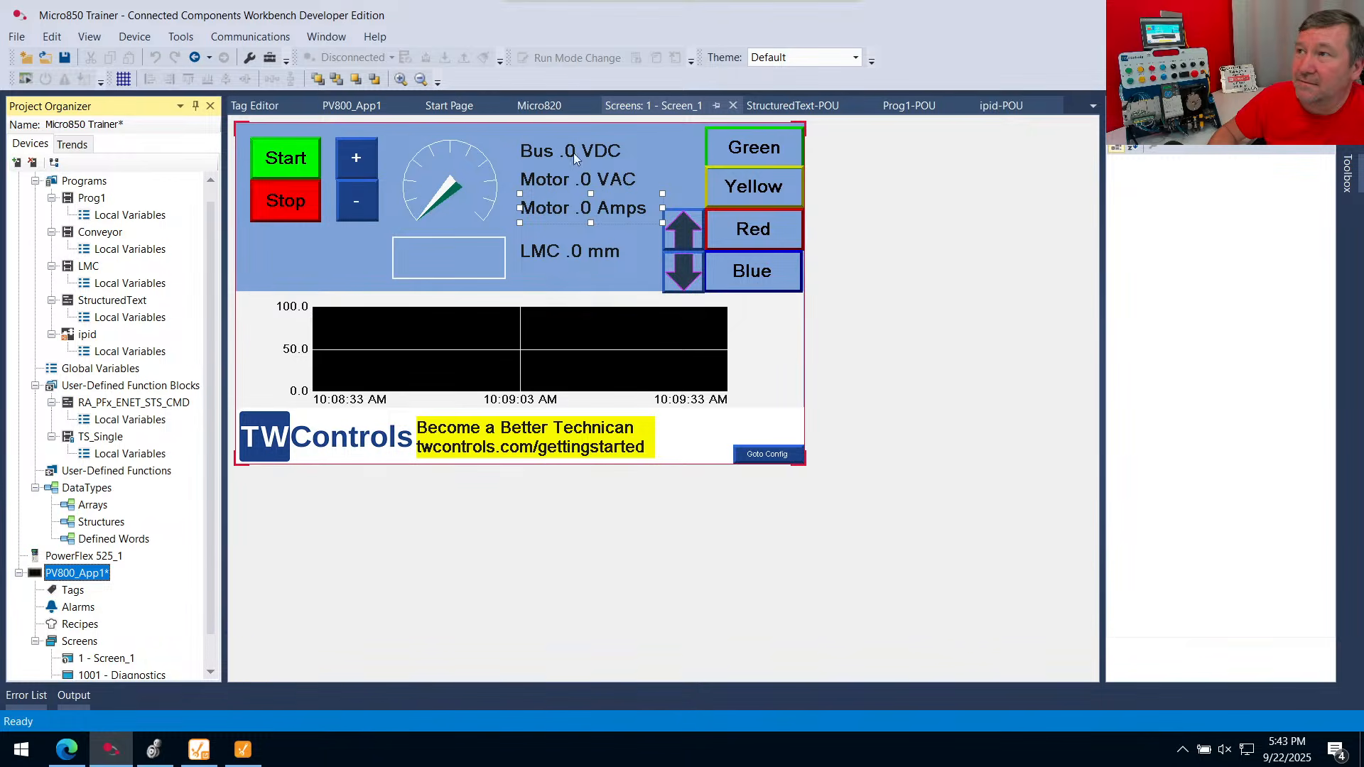
pyautogui.click(242, 749)
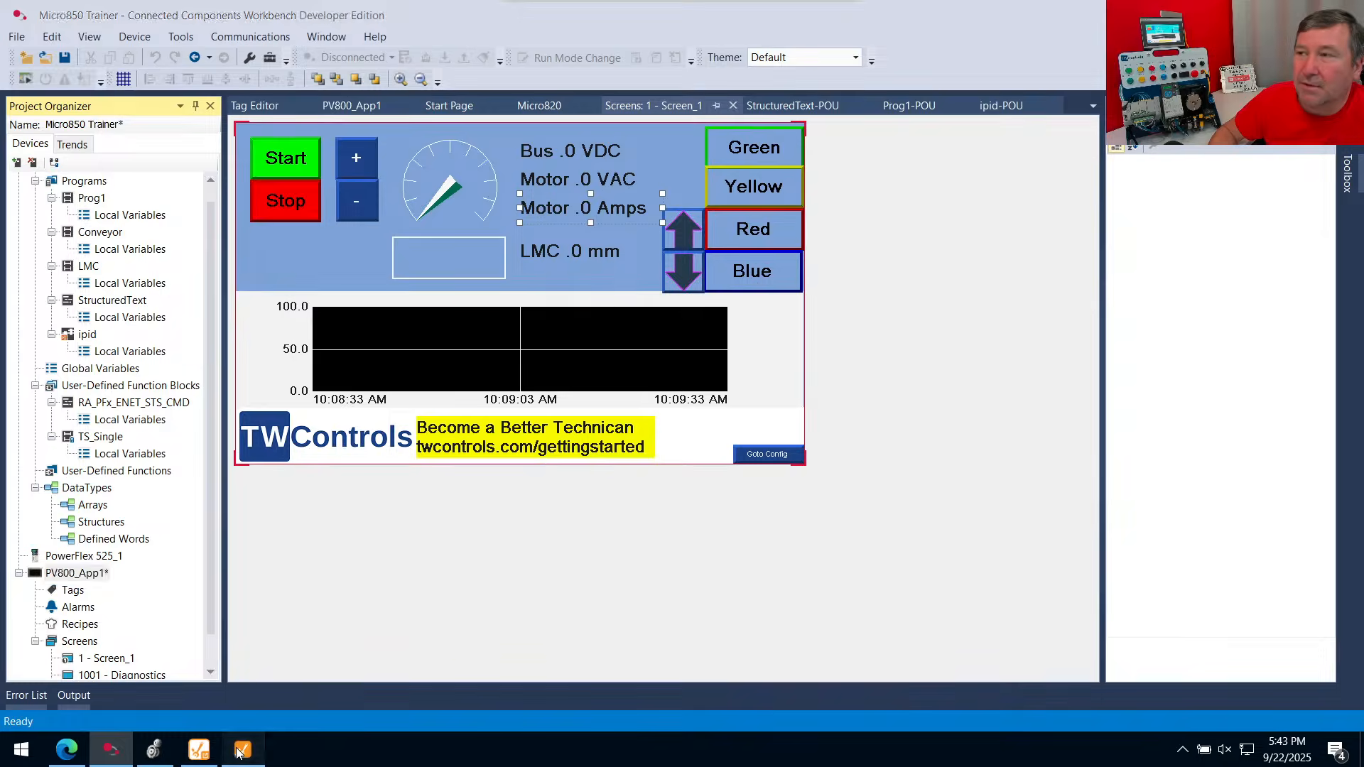
pyautogui.click(716, 189)
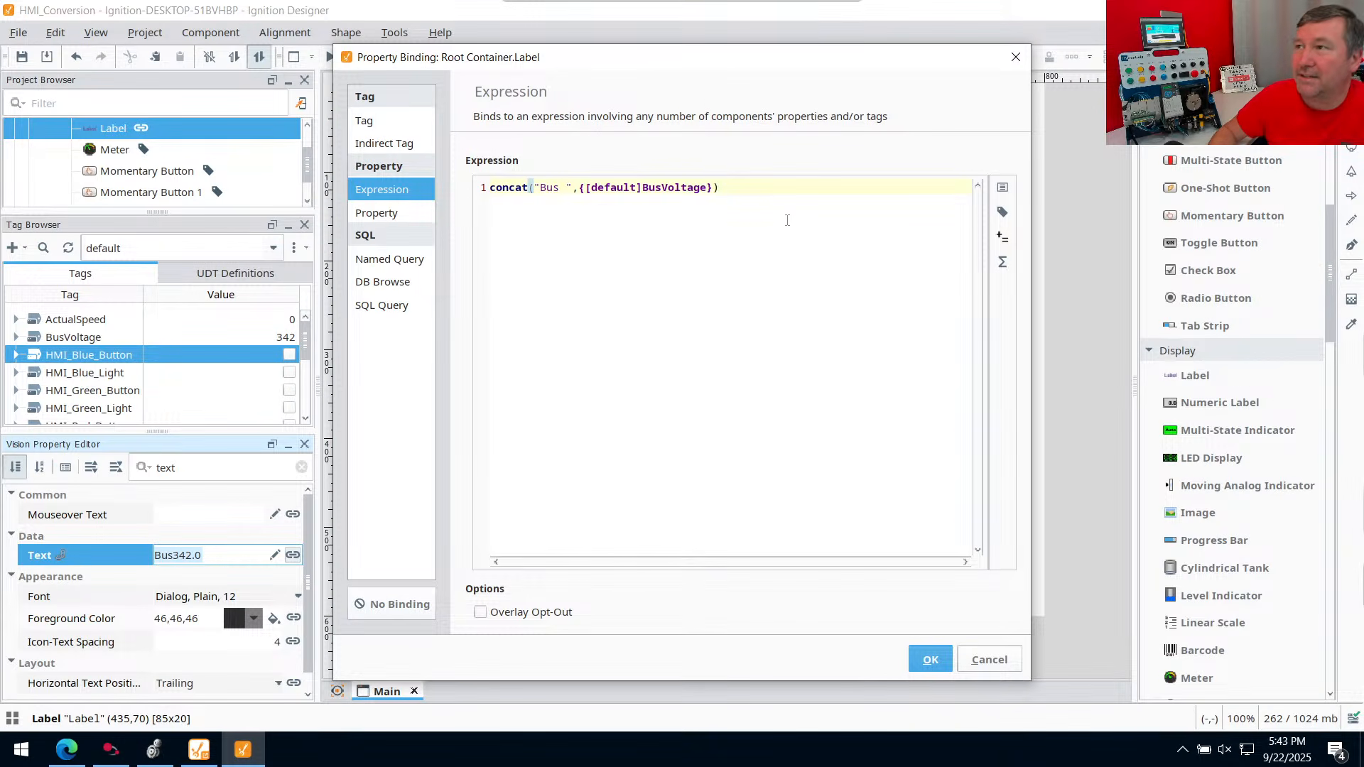
pyautogui.write(',')
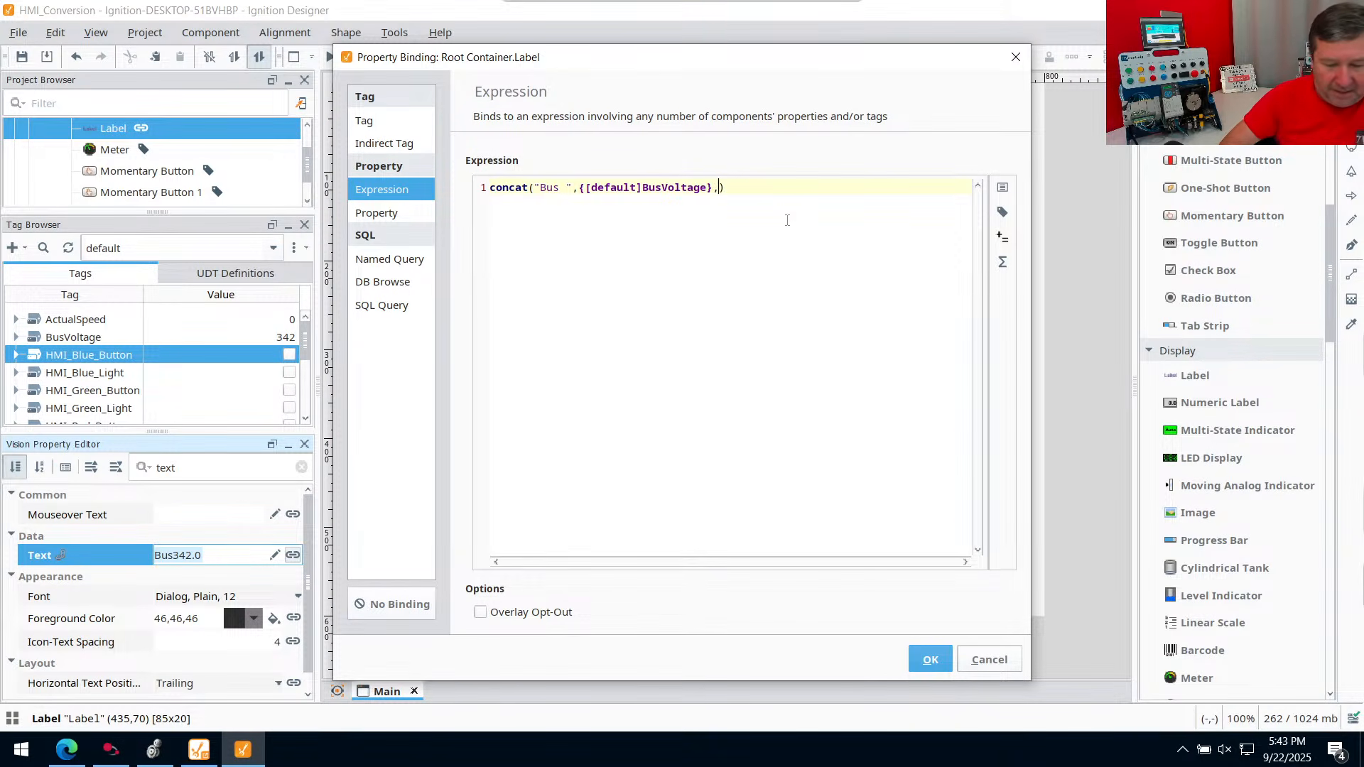
pyautogui.write('"')
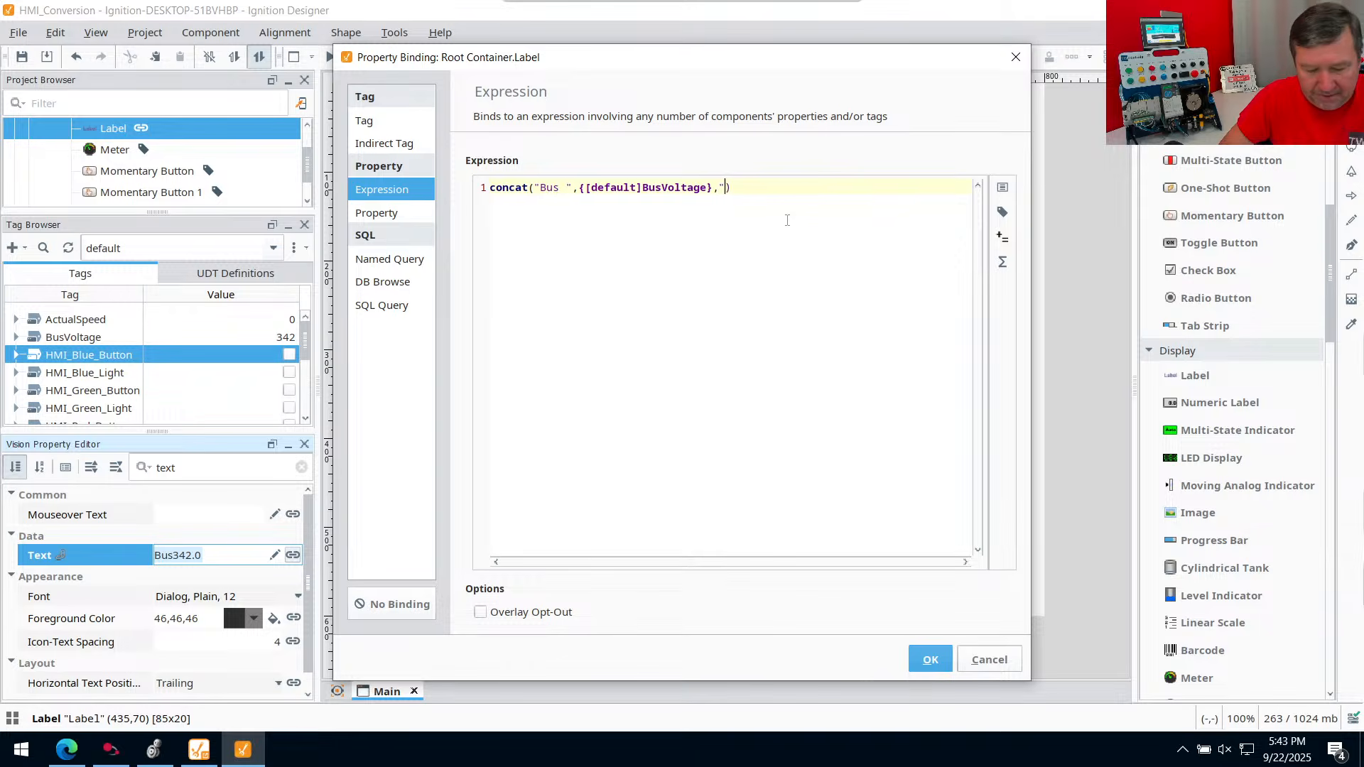
pyautogui.write(' VDC')
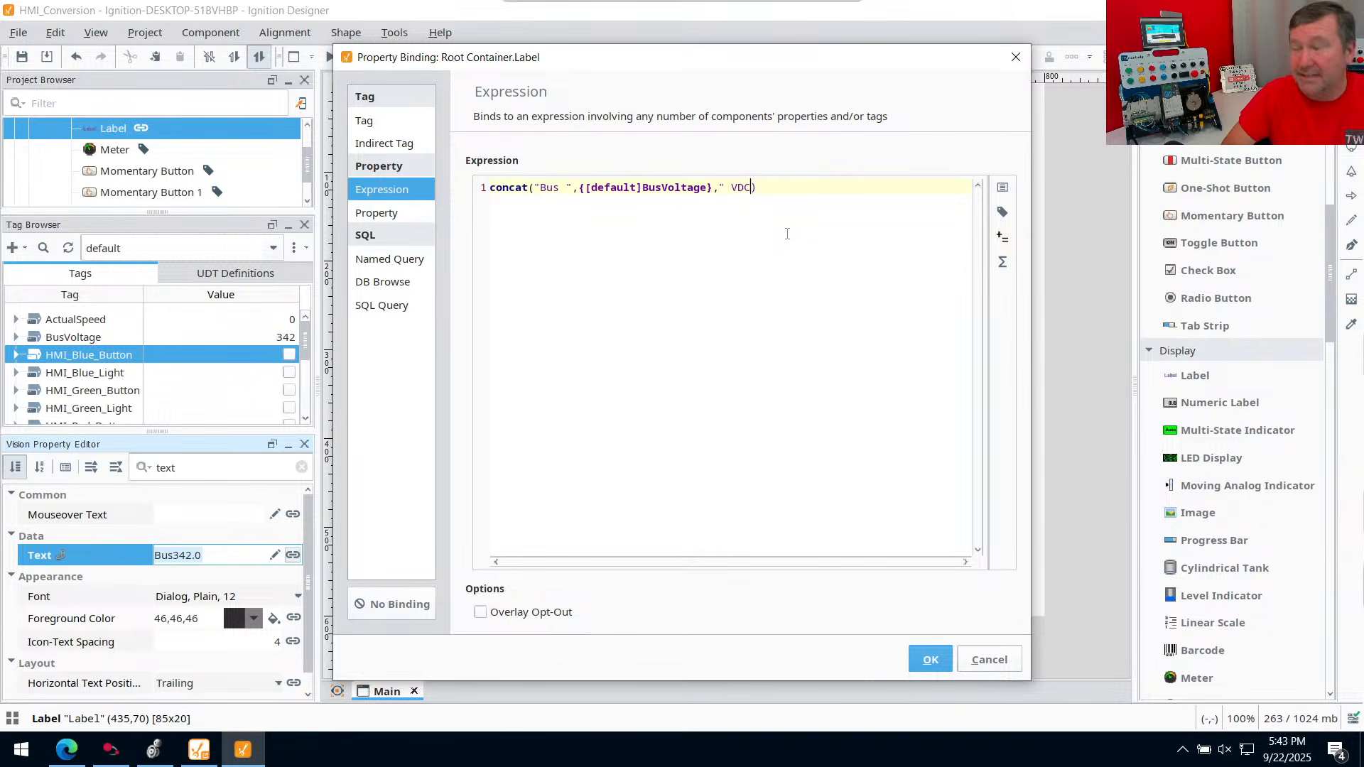
pyautogui.write('"')
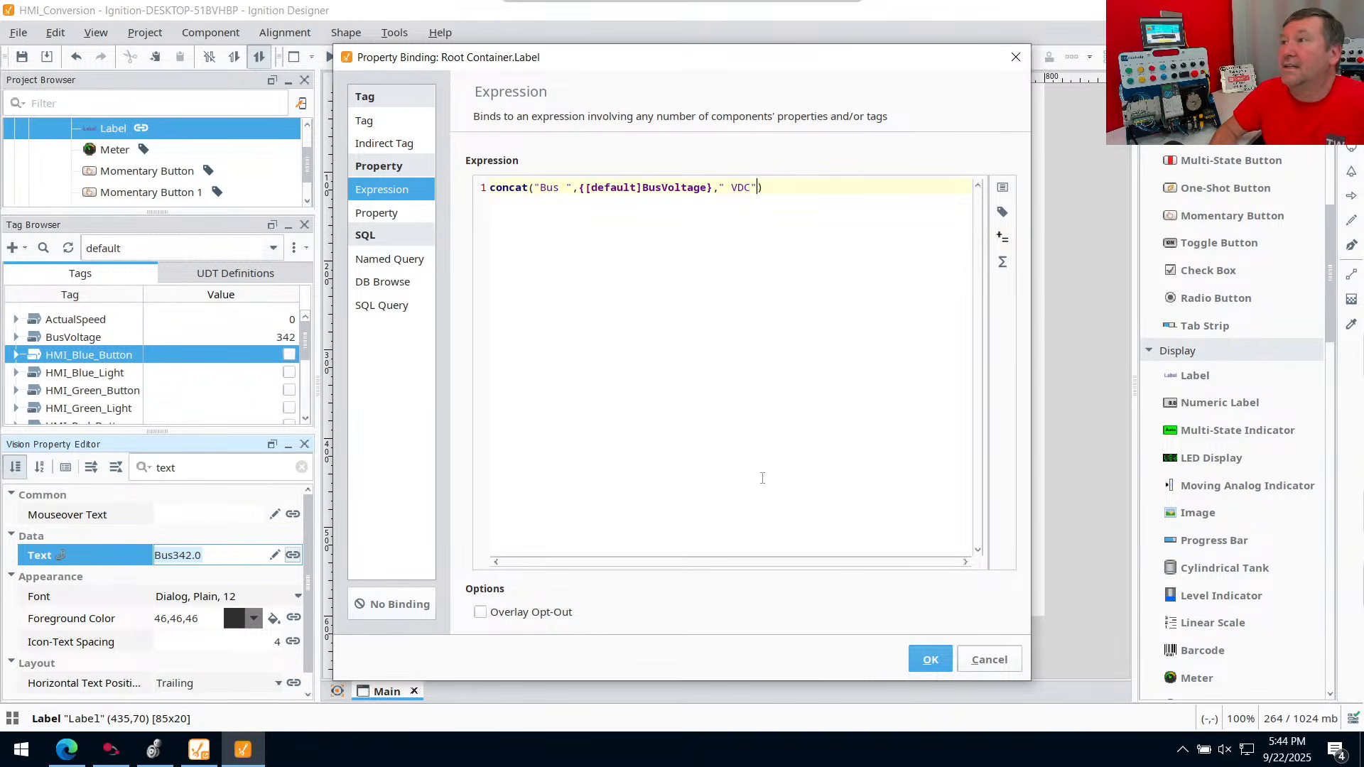
pyautogui.click(930, 659)
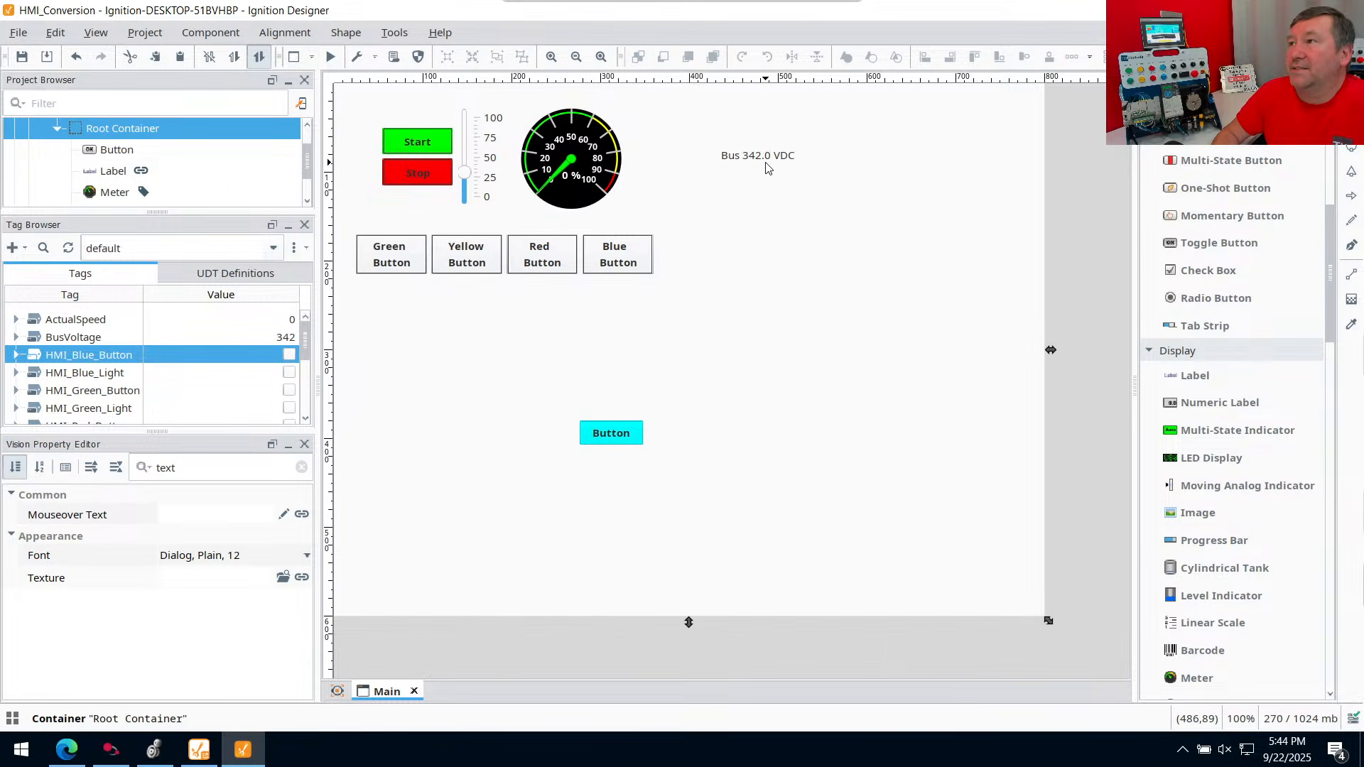
# Move the bus voltage label to about (420,50) and widen it to about 100 x 20
pyautogui.click(748, 151)
pyautogui.moveTo(747, 150); pyautogui.dragTo(747, 143)
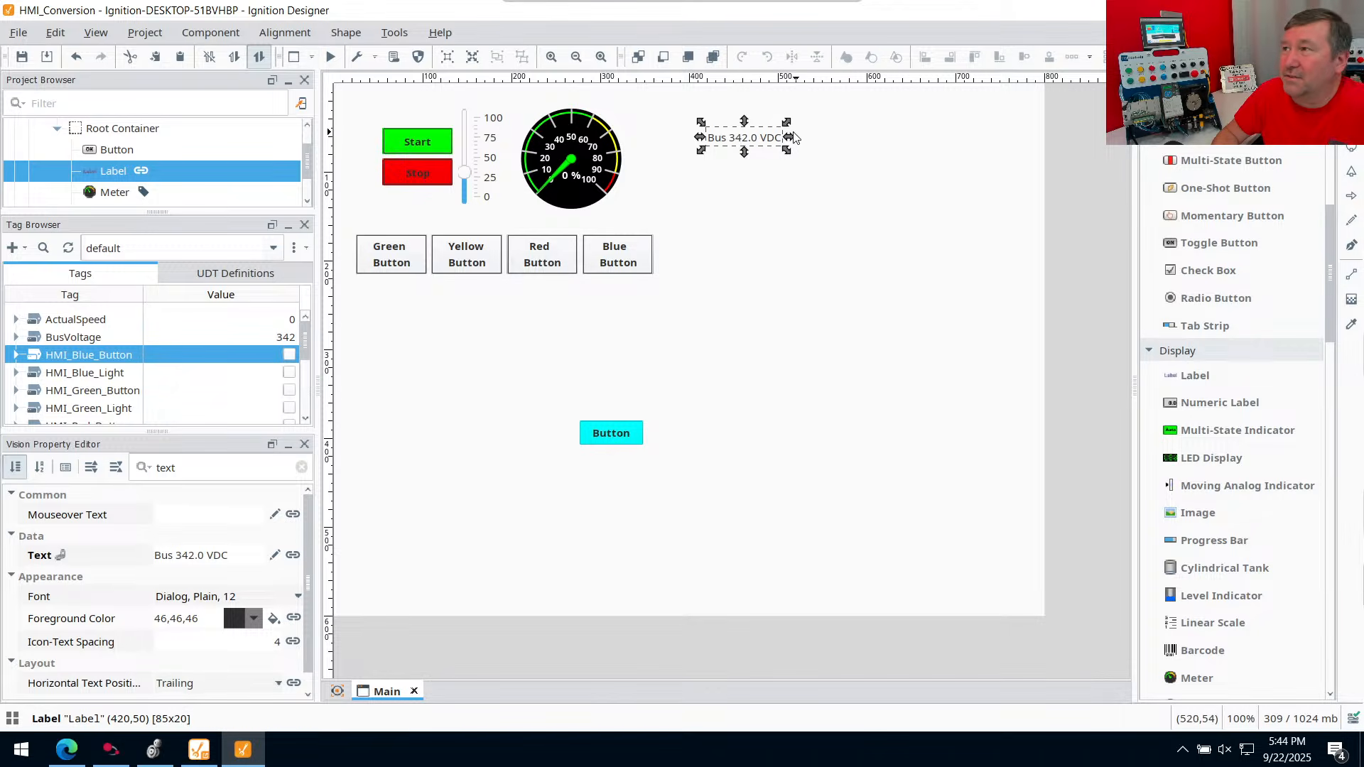
pyautogui.moveTo(788, 137); pyautogui.dragTo(804, 139)
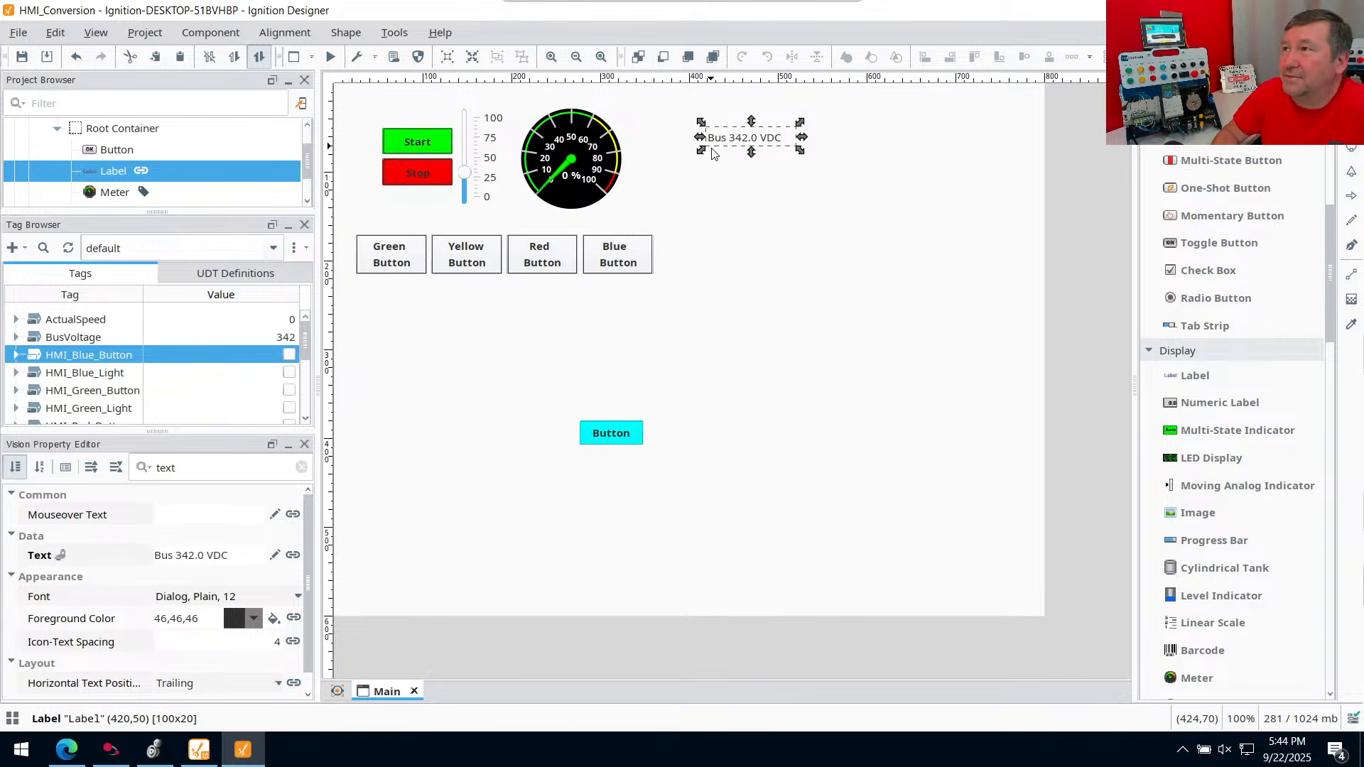
# Copy the bus voltage label and place the duplicate directly beneath it at about (420,80)
pyautogui.rightClick(759, 140)
pyautogui.click(789, 172)
pyautogui.click(735, 174)
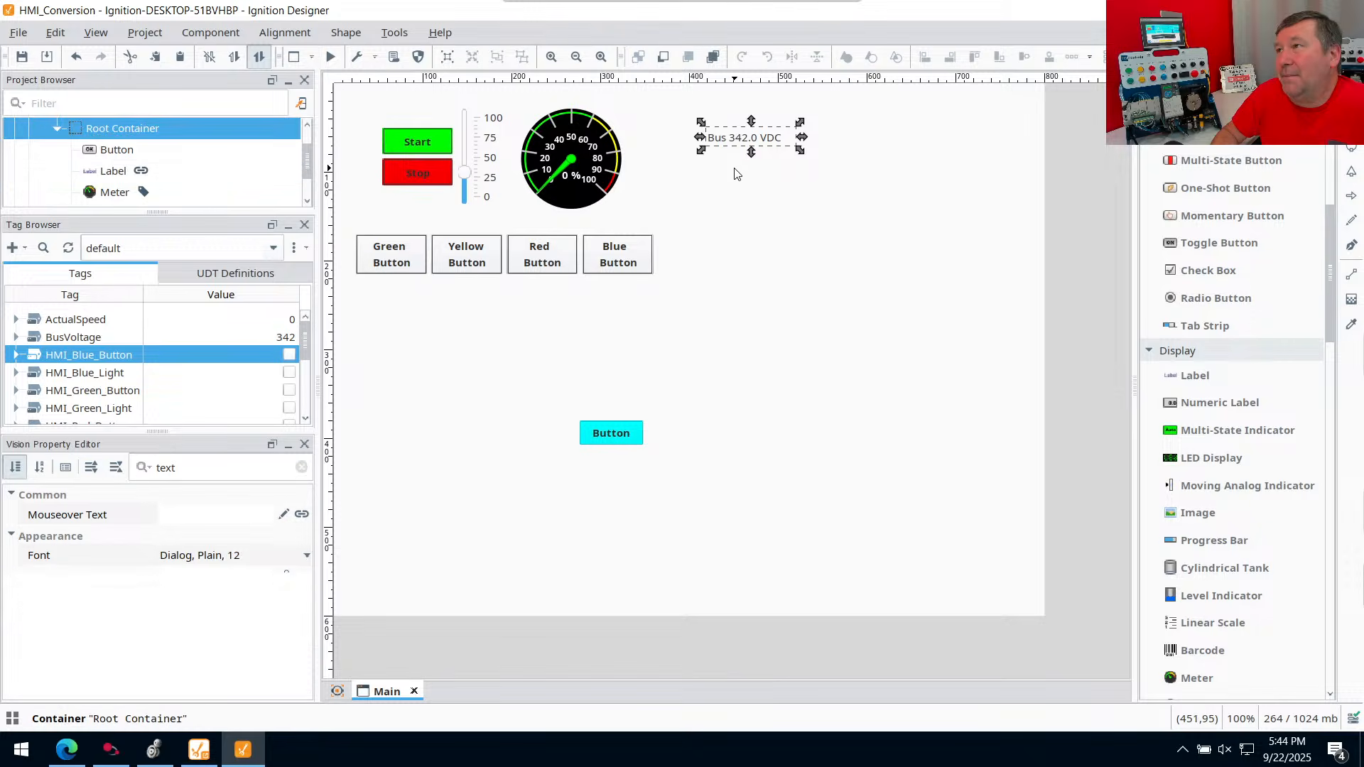
pyautogui.rightClick(736, 173)
pyautogui.click(785, 226)
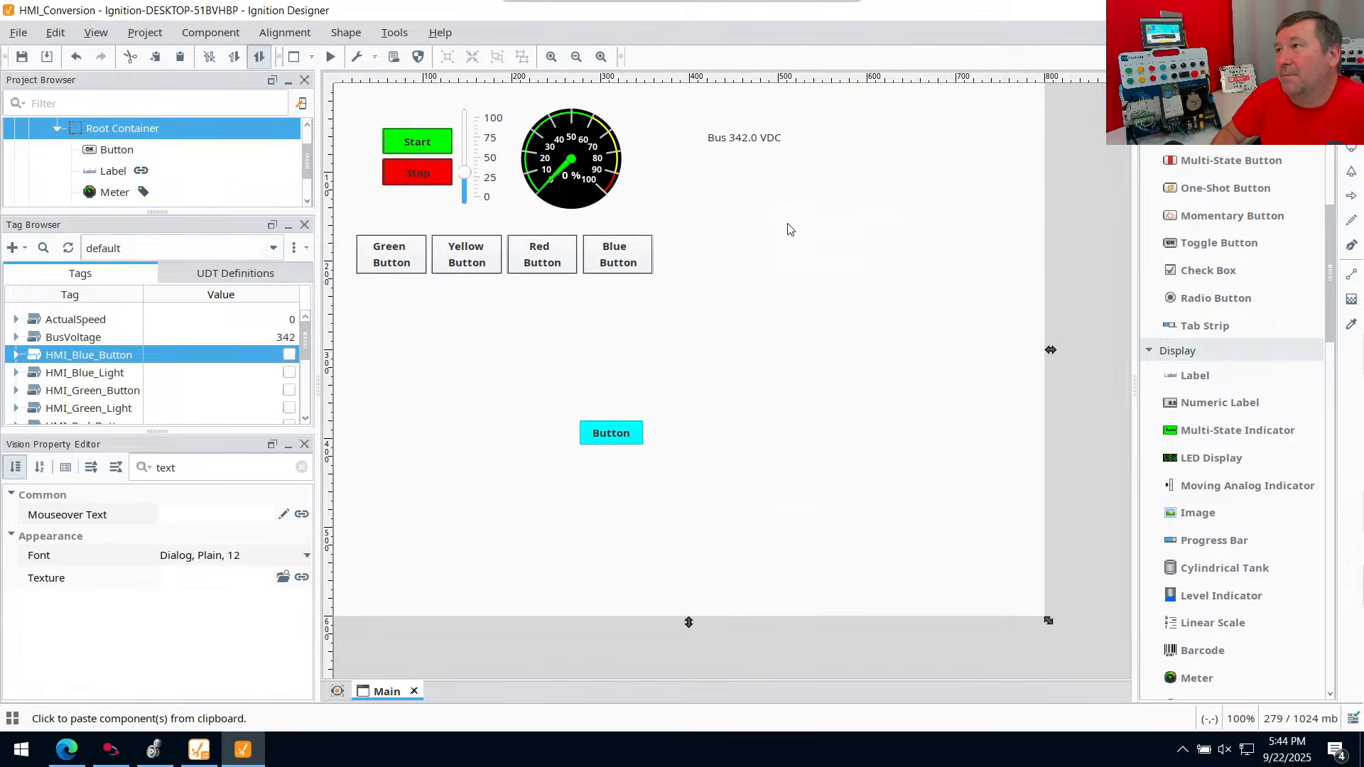
pyautogui.click(766, 181)
pyautogui.moveTo(768, 174)
pyautogui.mouseDown()
pyautogui.moveTo(739, 170)
pyautogui.moveTo(746, 161)
pyautogui.mouseUp()
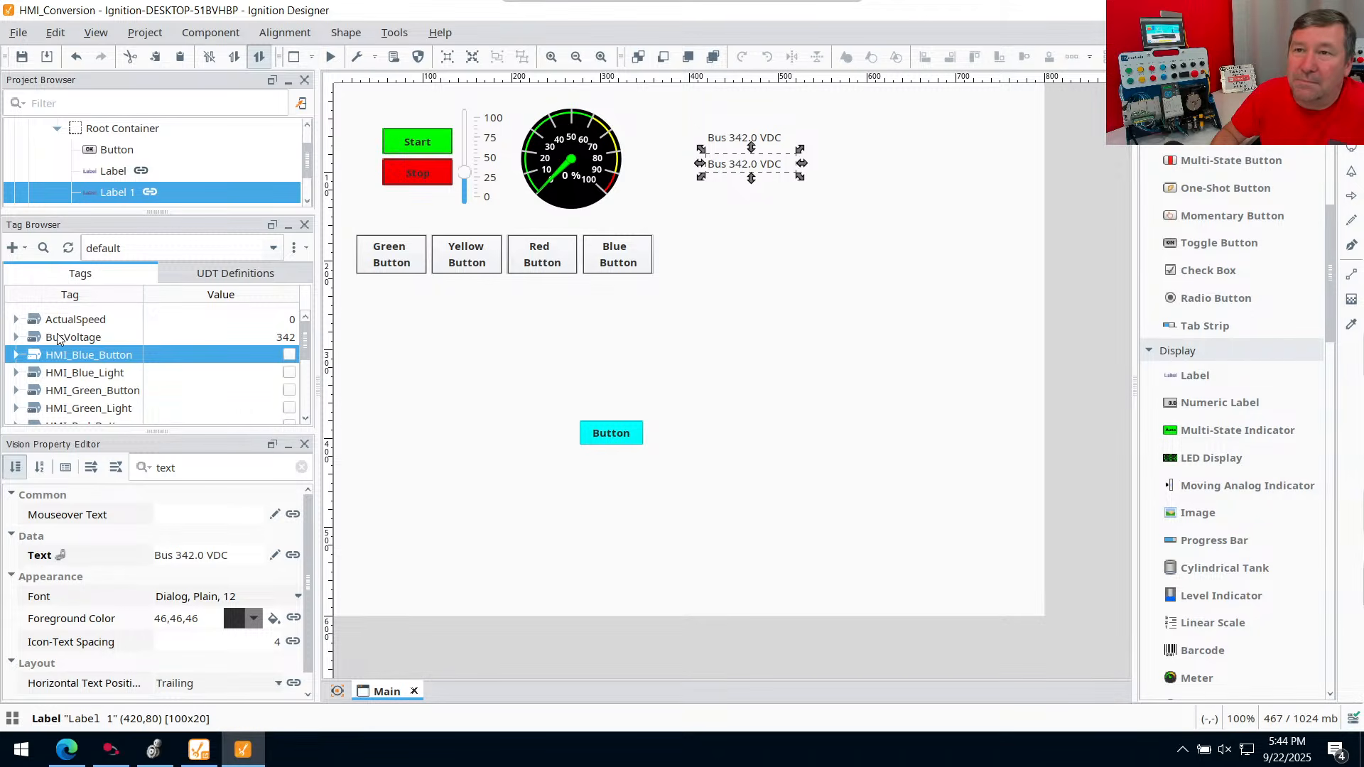
# Change the duplicate label's Text expression to concat("Motor ",{[default]MotorVoltage}," VAC")
pyautogui.scroll(-3, 62, 344)
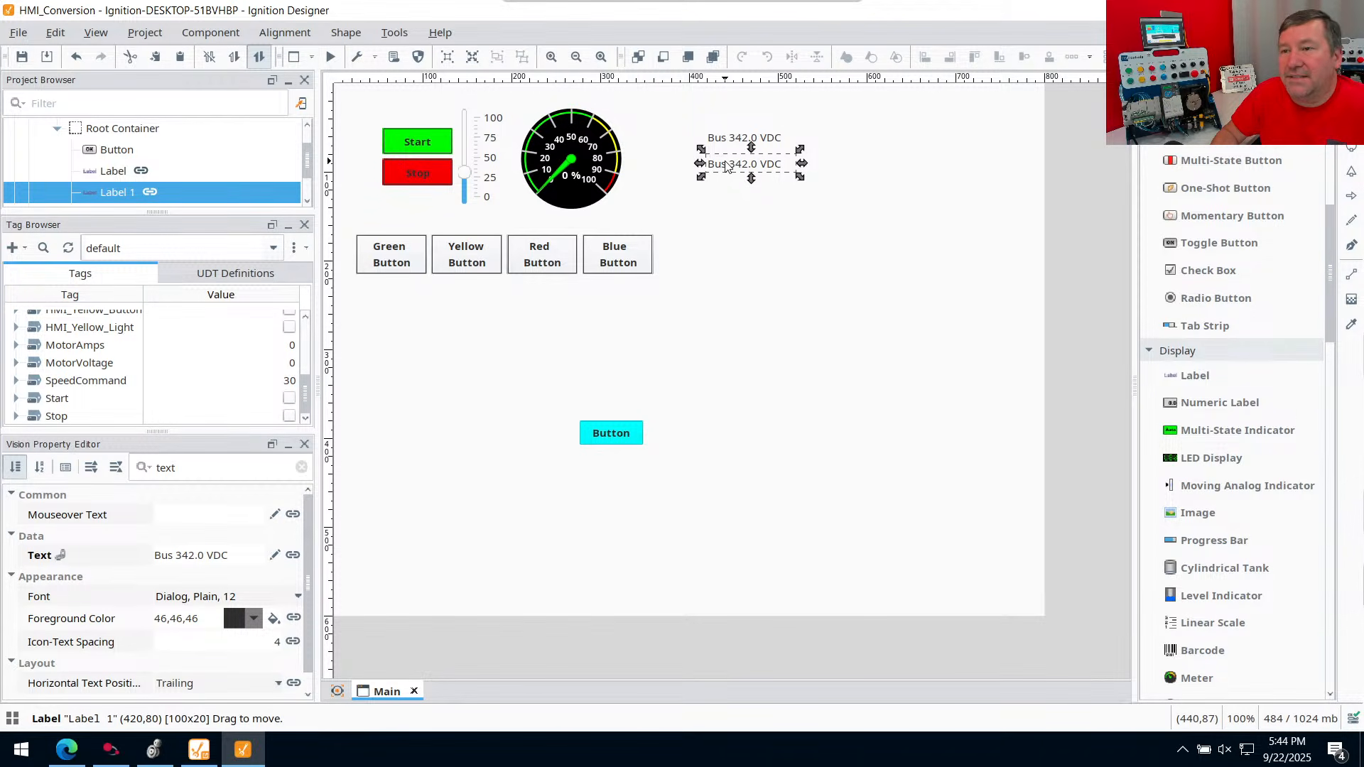
pyautogui.click(293, 555)
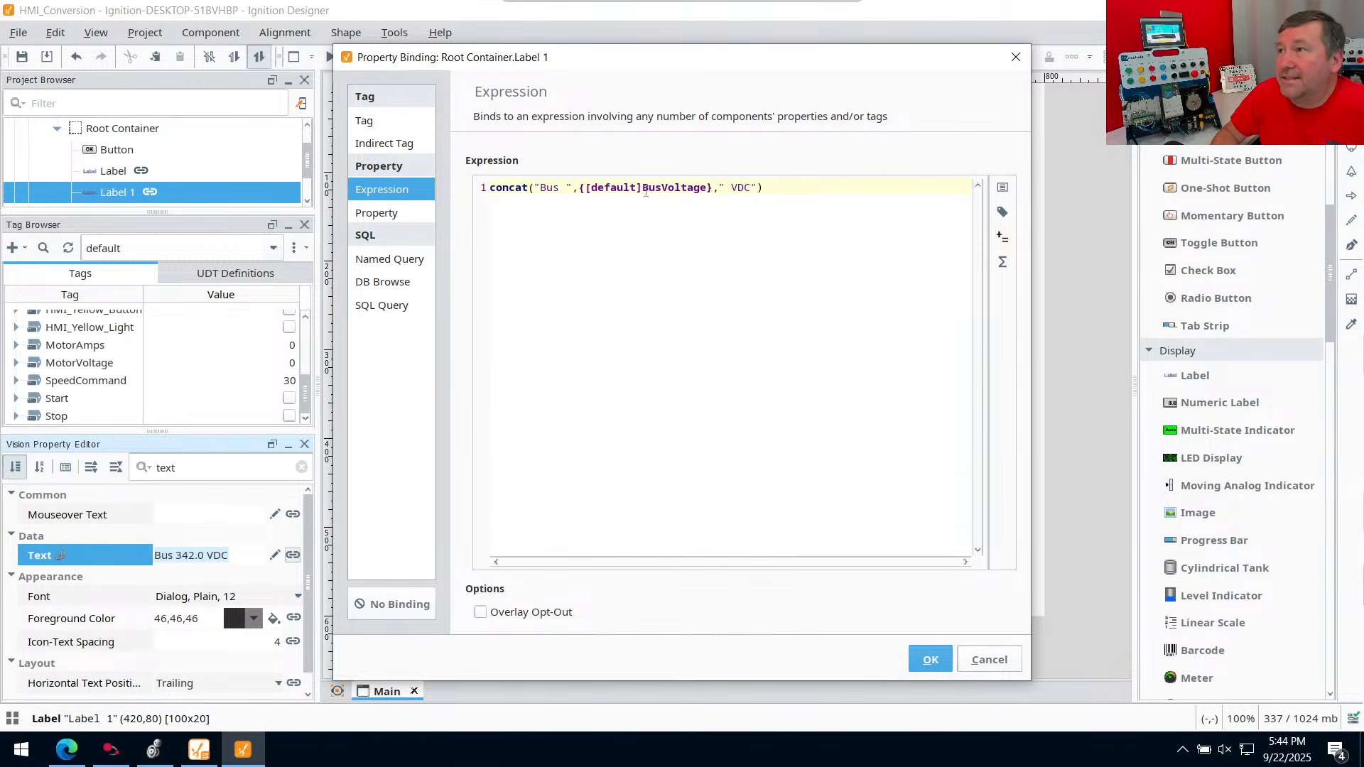
pyautogui.moveTo(641, 189); pyautogui.dragTo(653, 189)
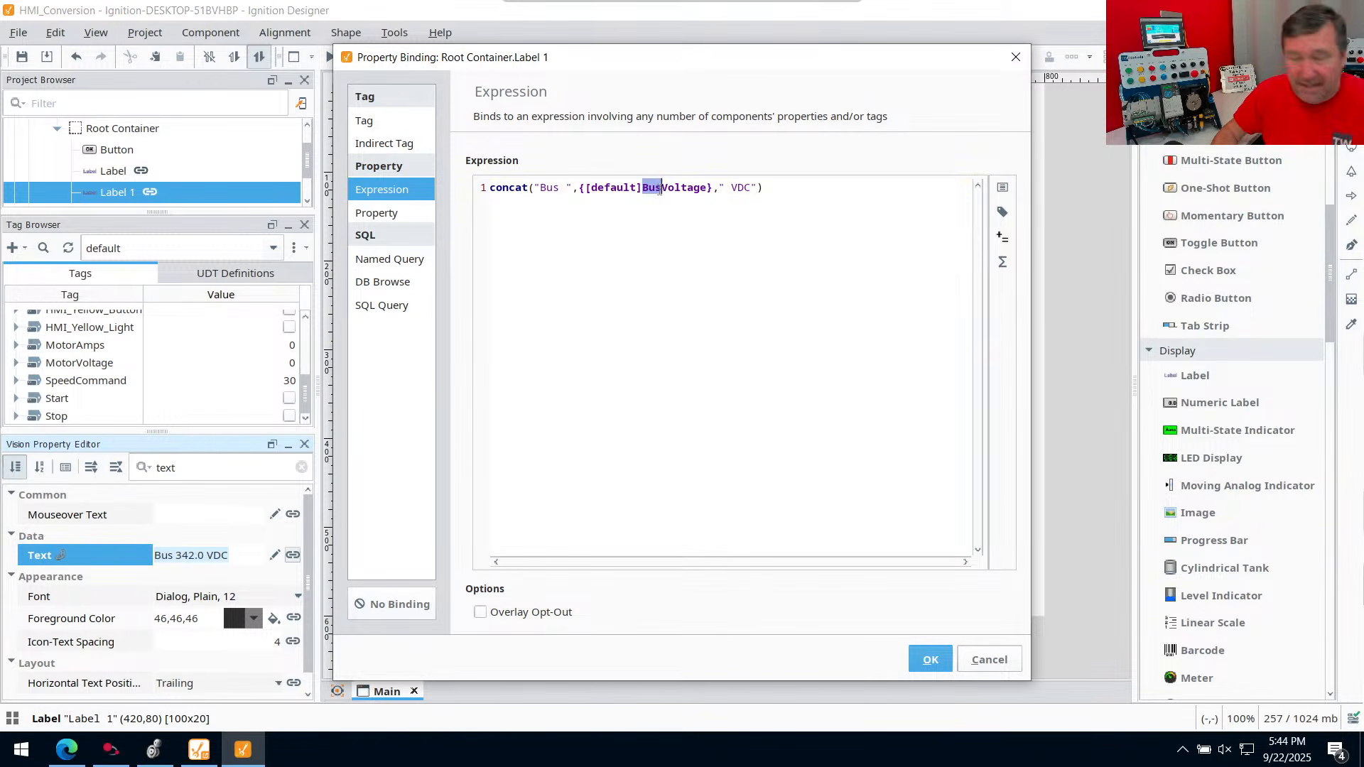
pyautogui.write('Motor')
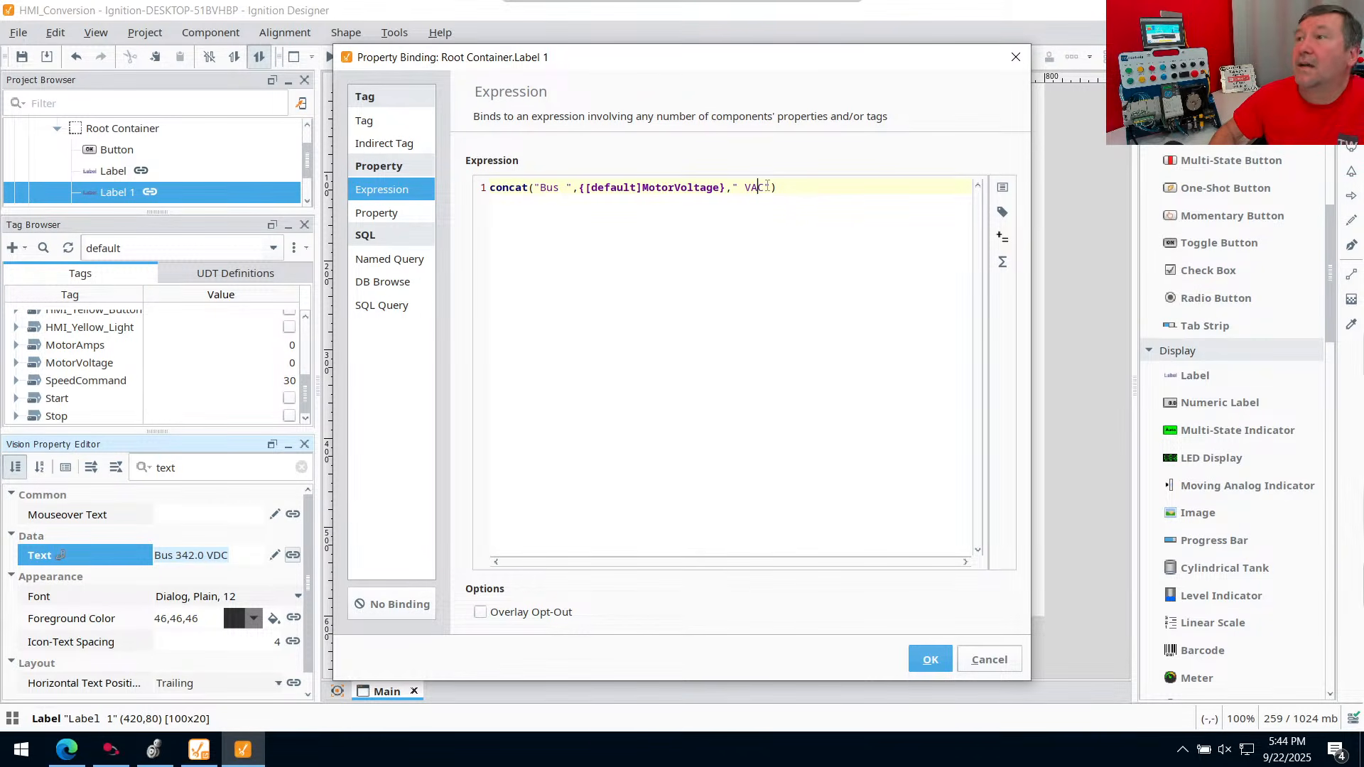
pyautogui.moveTo(559, 186); pyautogui.dragTo(540, 194)
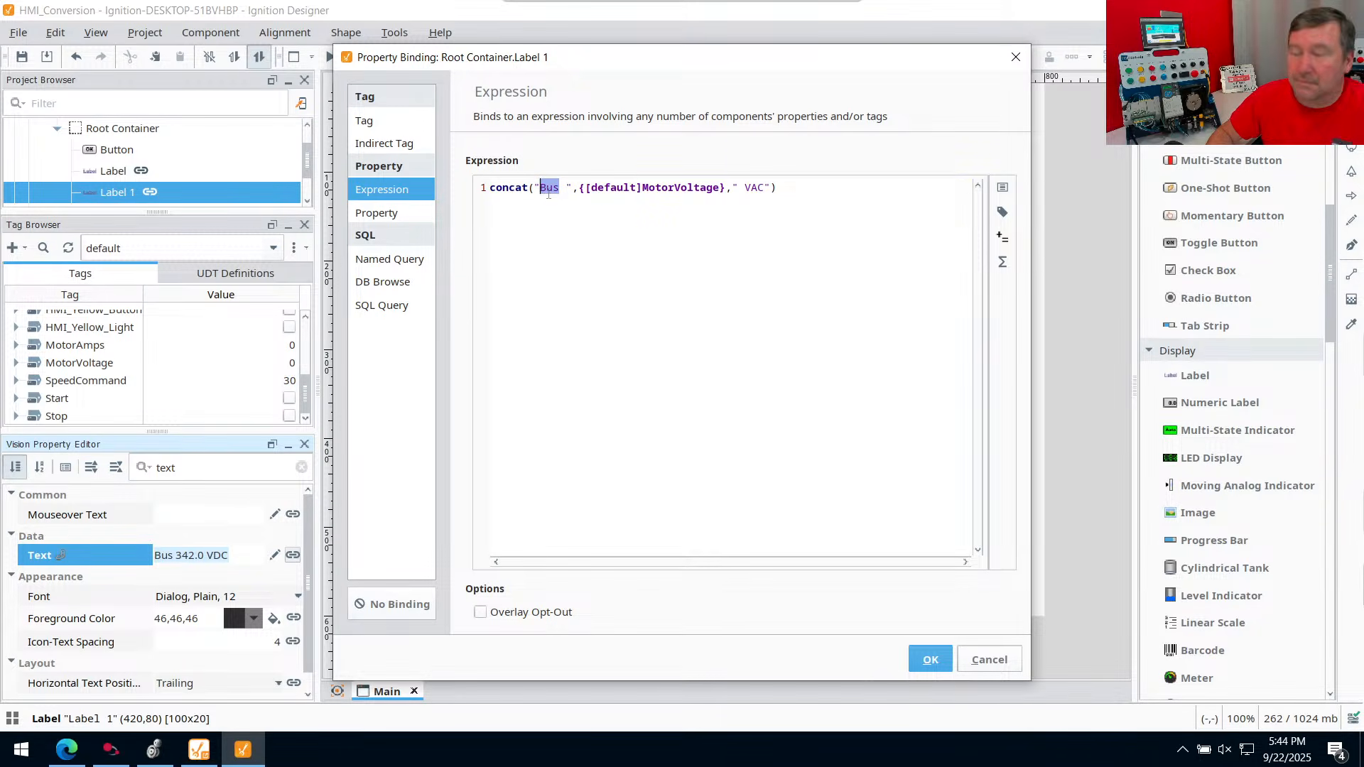
pyautogui.write('Motor')
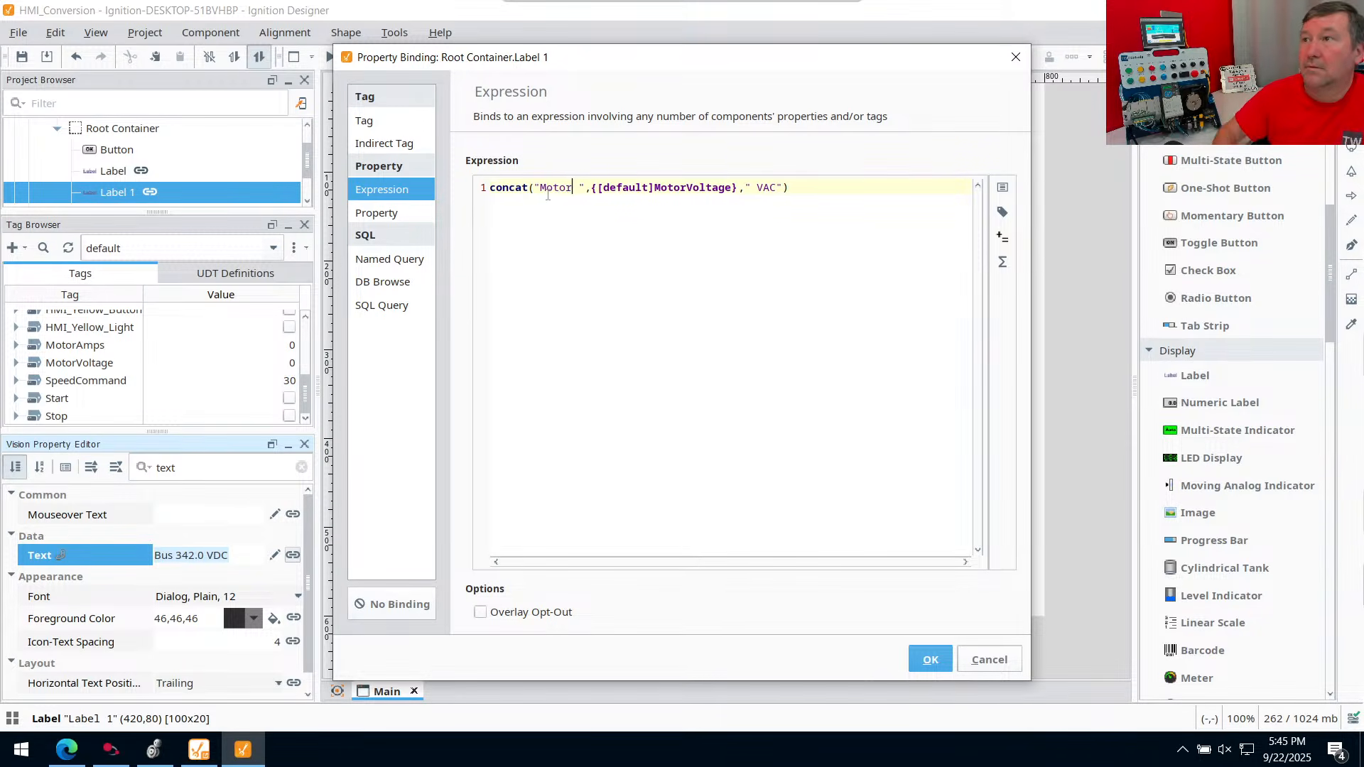
pyautogui.click(944, 664)
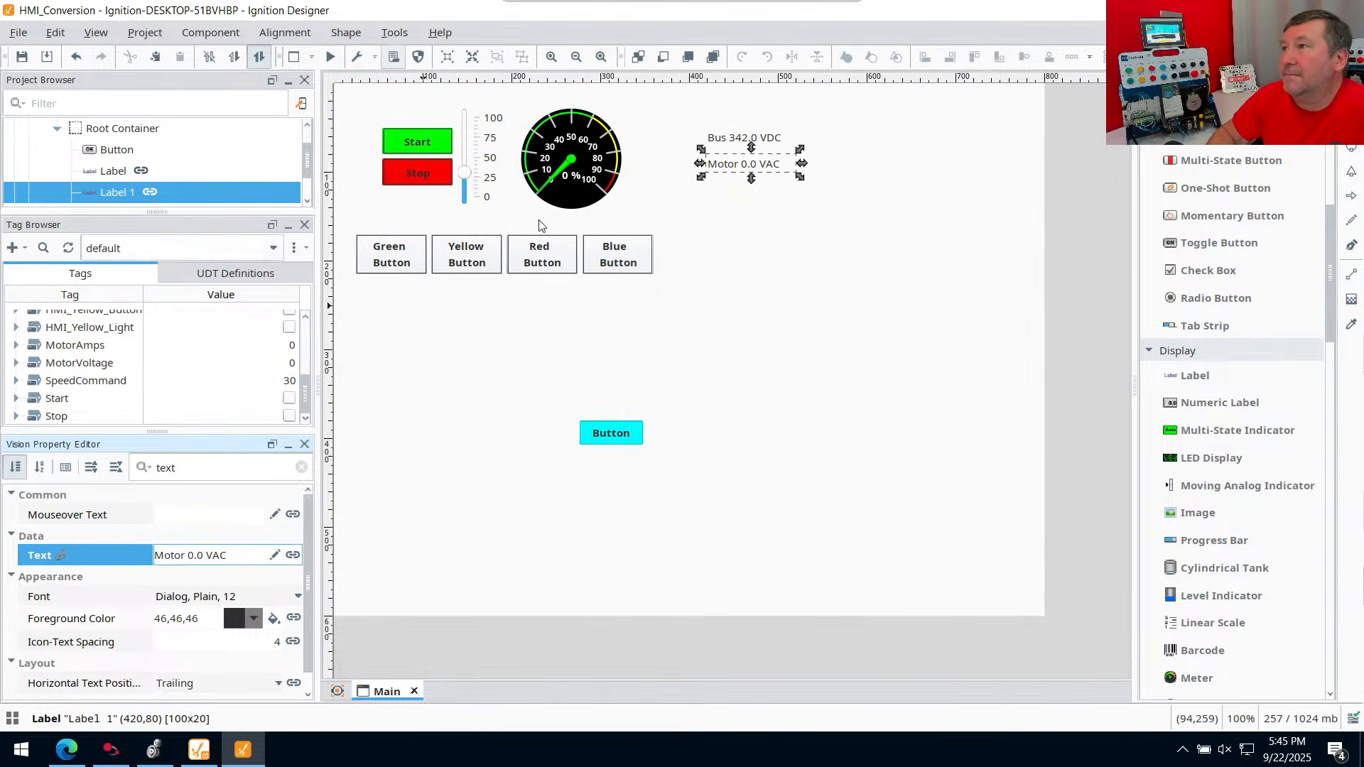
pyautogui.click(823, 222)
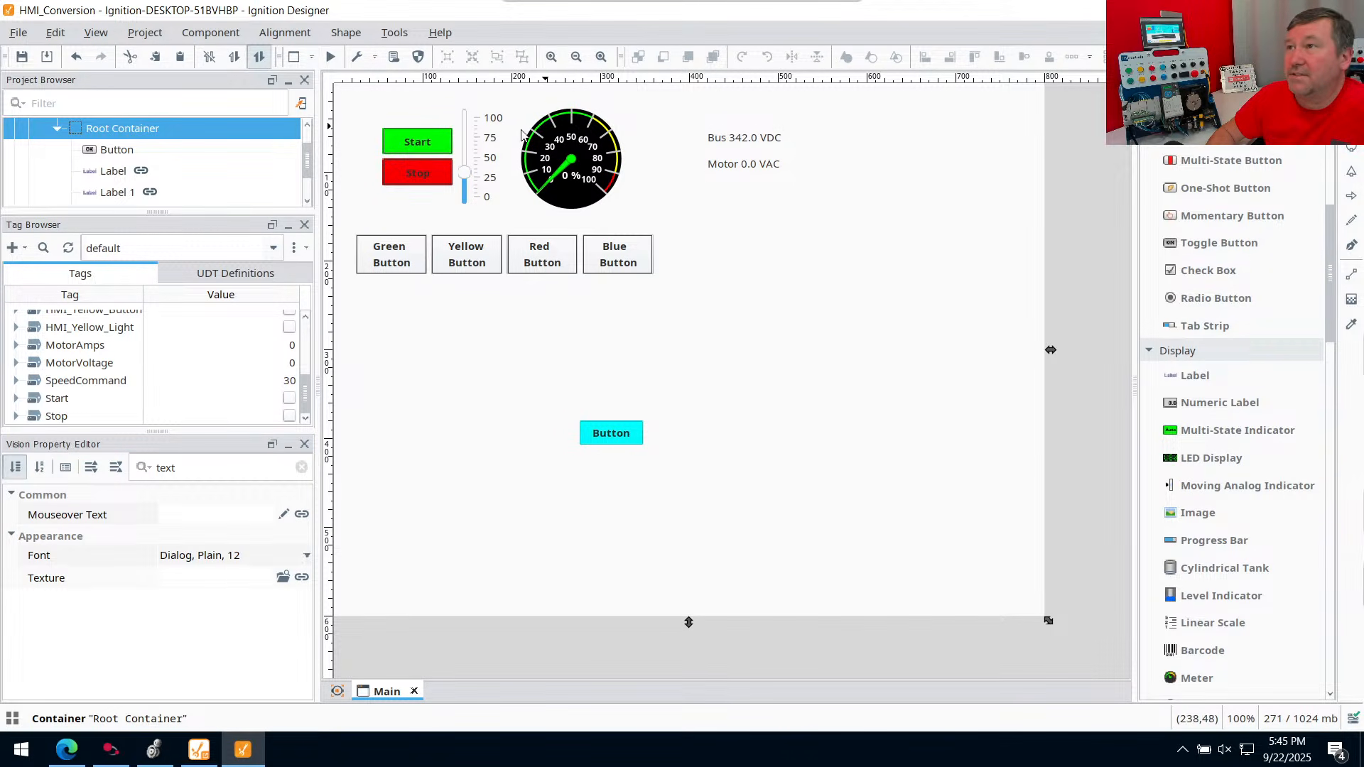
# Switch to preview mode and test the motor voltage readout by starting and stopping the motor
pyautogui.click(331, 56)
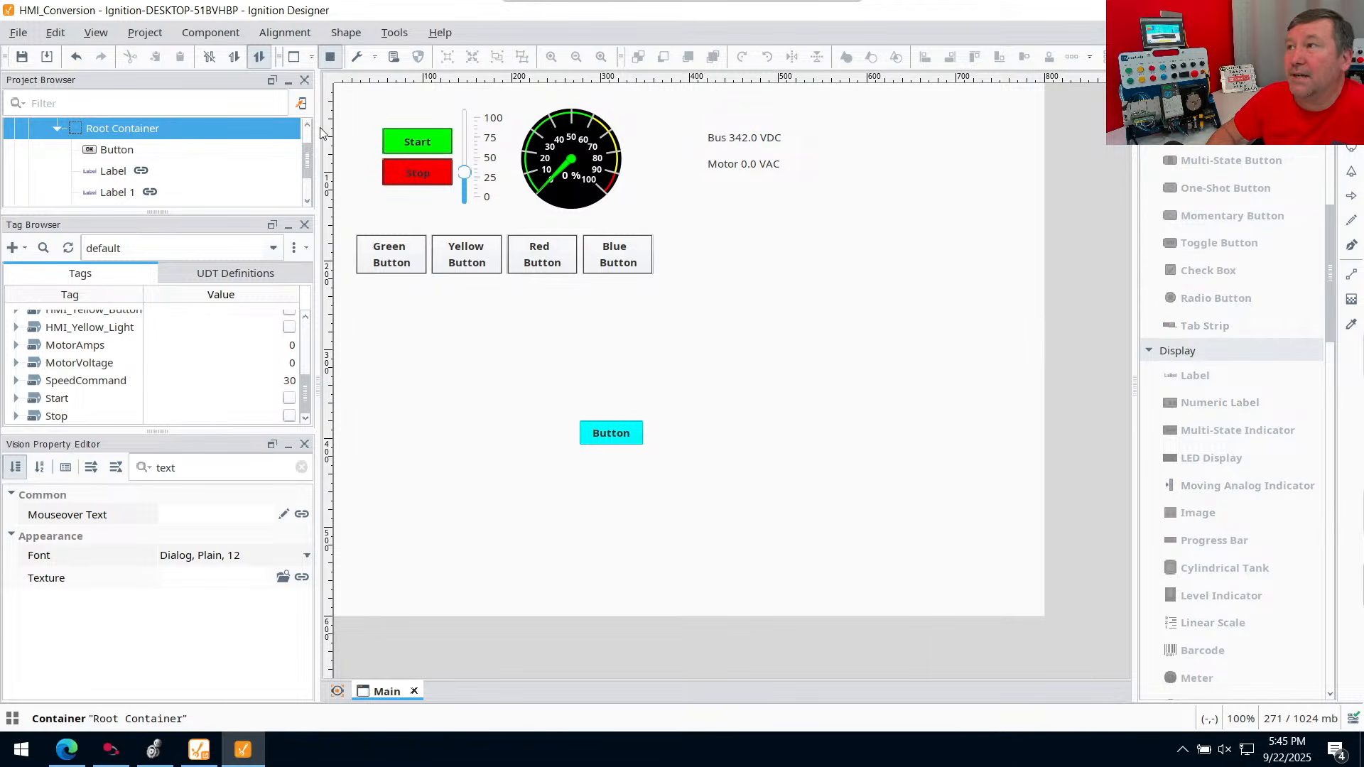
pyautogui.click(401, 135)
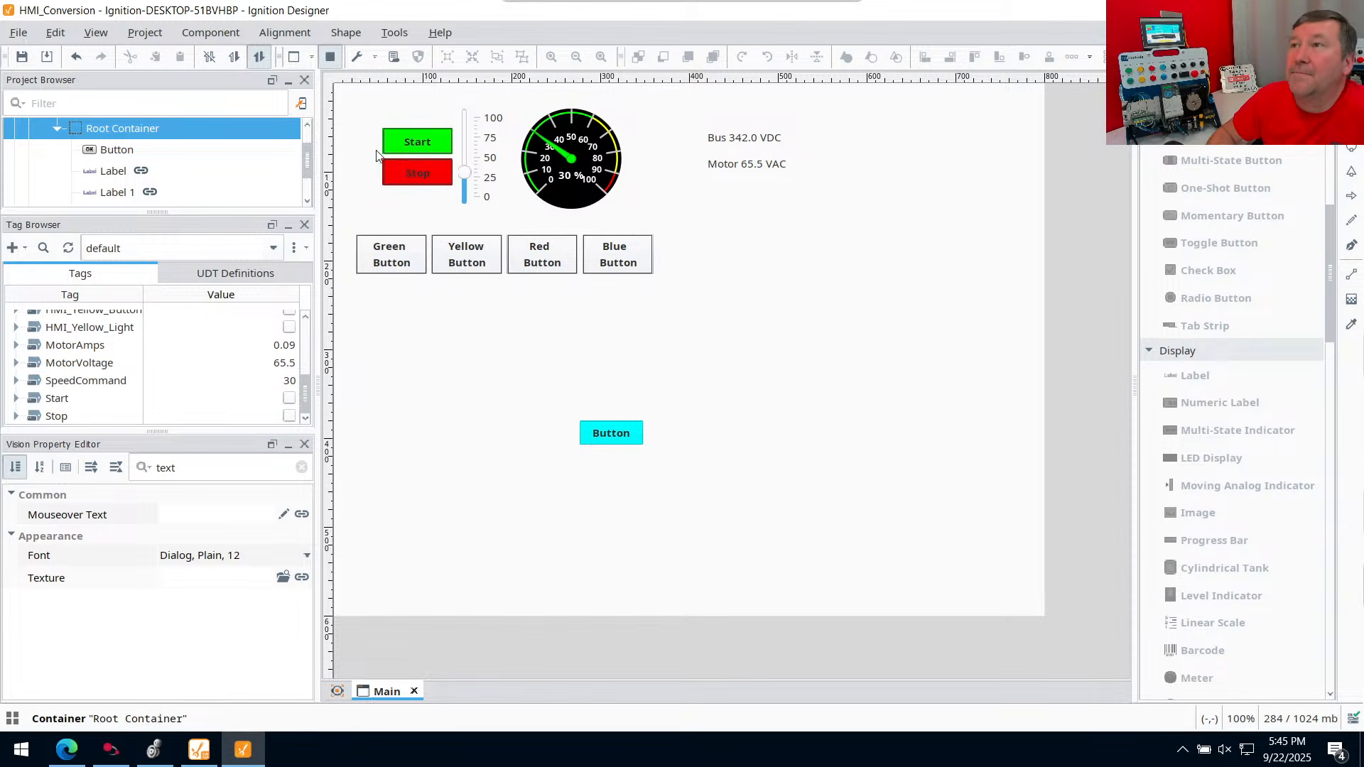
pyautogui.click(405, 171)
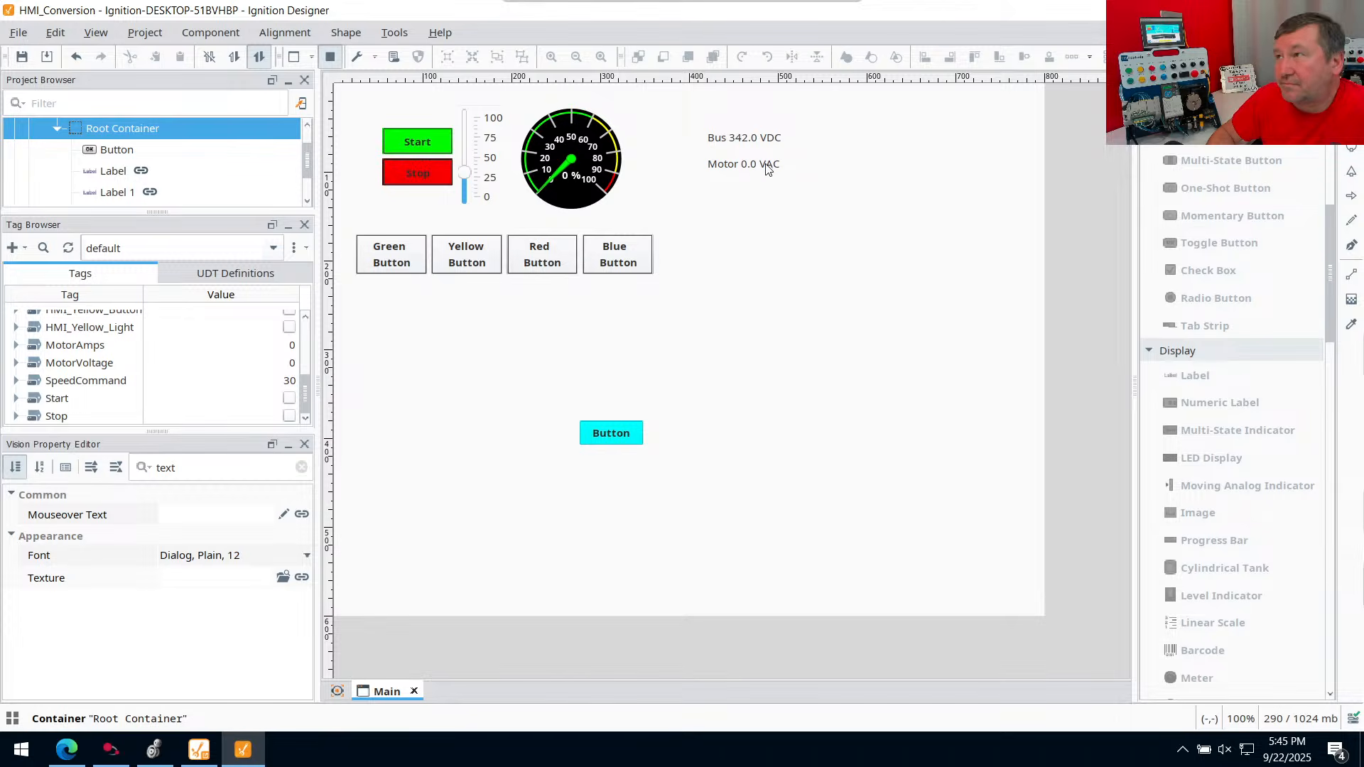
# Leave preview mode, copy the motor voltage label, and place the duplicate directly beneath it at about (420,110)
pyautogui.click(330, 57)
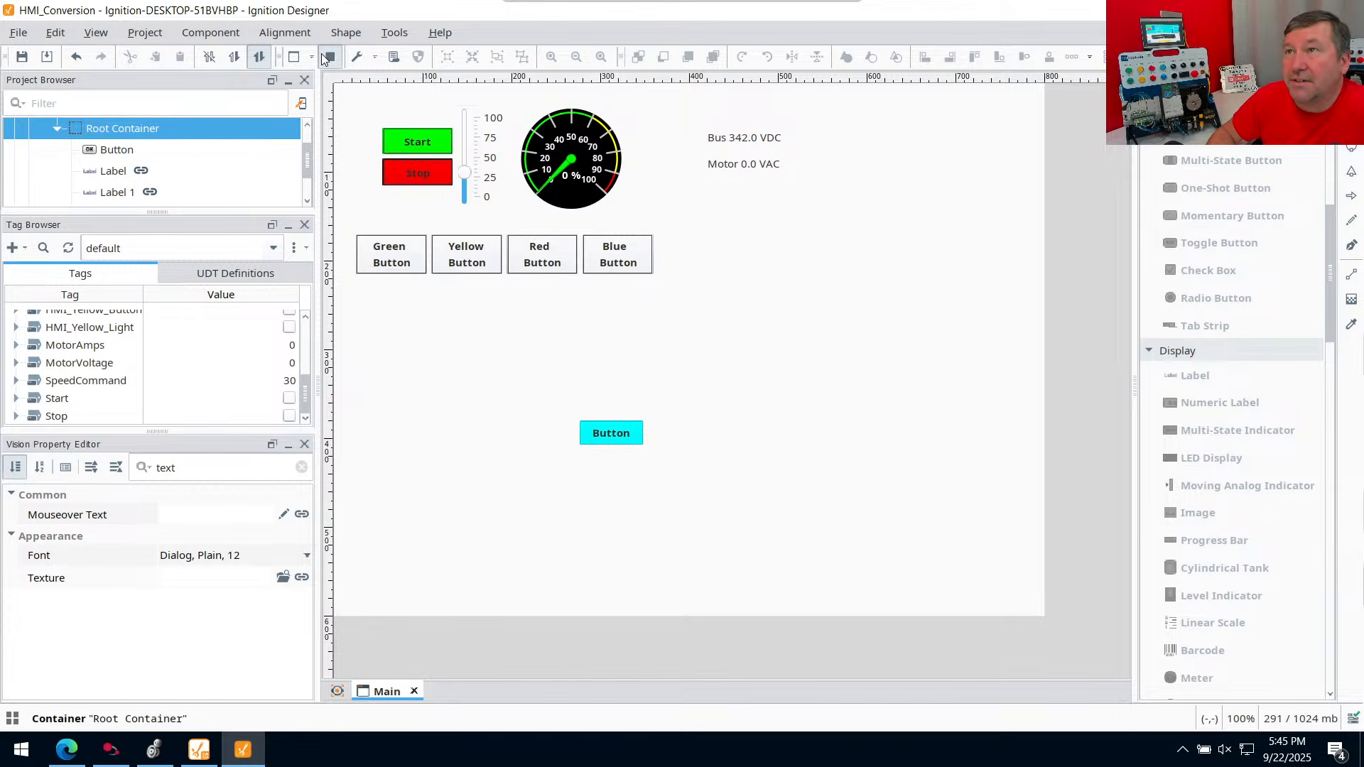
pyautogui.click(755, 168)
pyautogui.hotkey('ctrl', 'c')
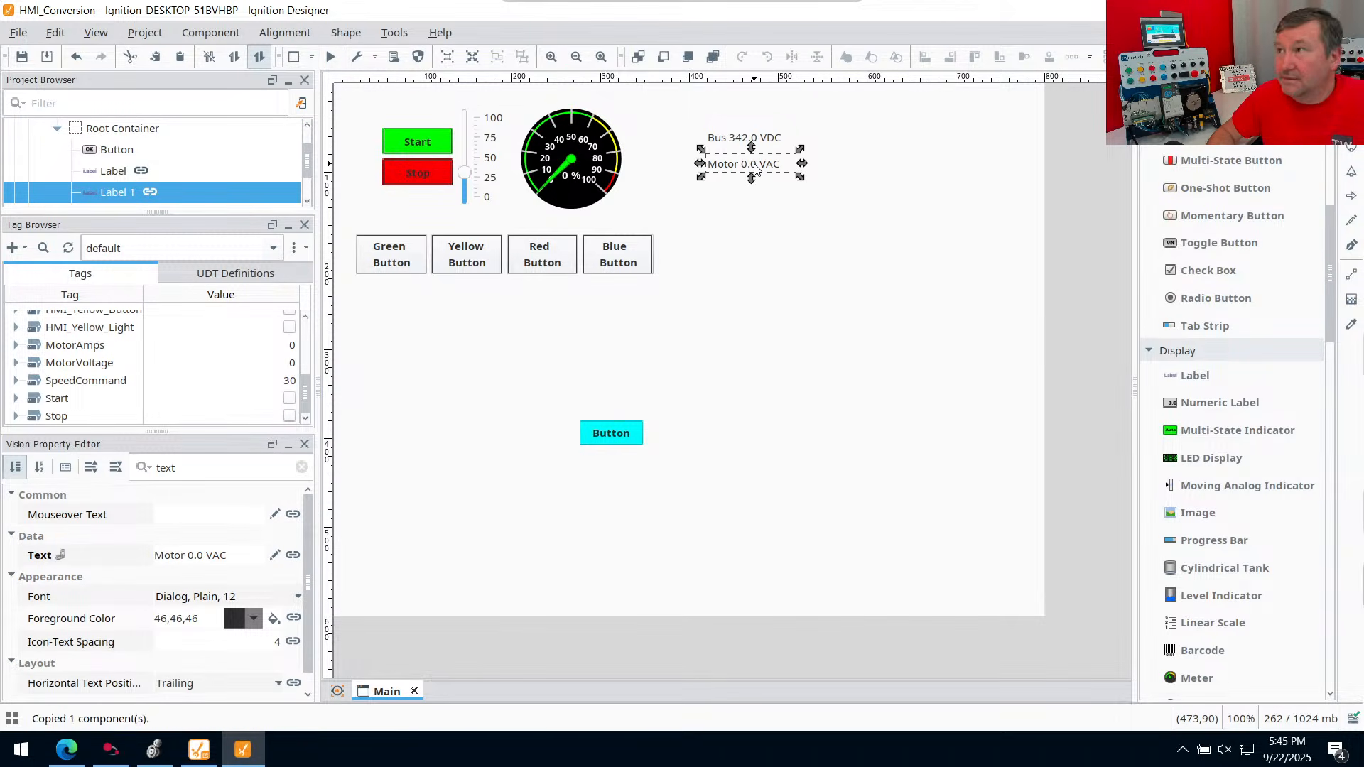
pyautogui.hotkey('ctrl', 'v')
pyautogui.click(763, 198)
pyautogui.moveTo(762, 199); pyautogui.dragTo(726, 190)
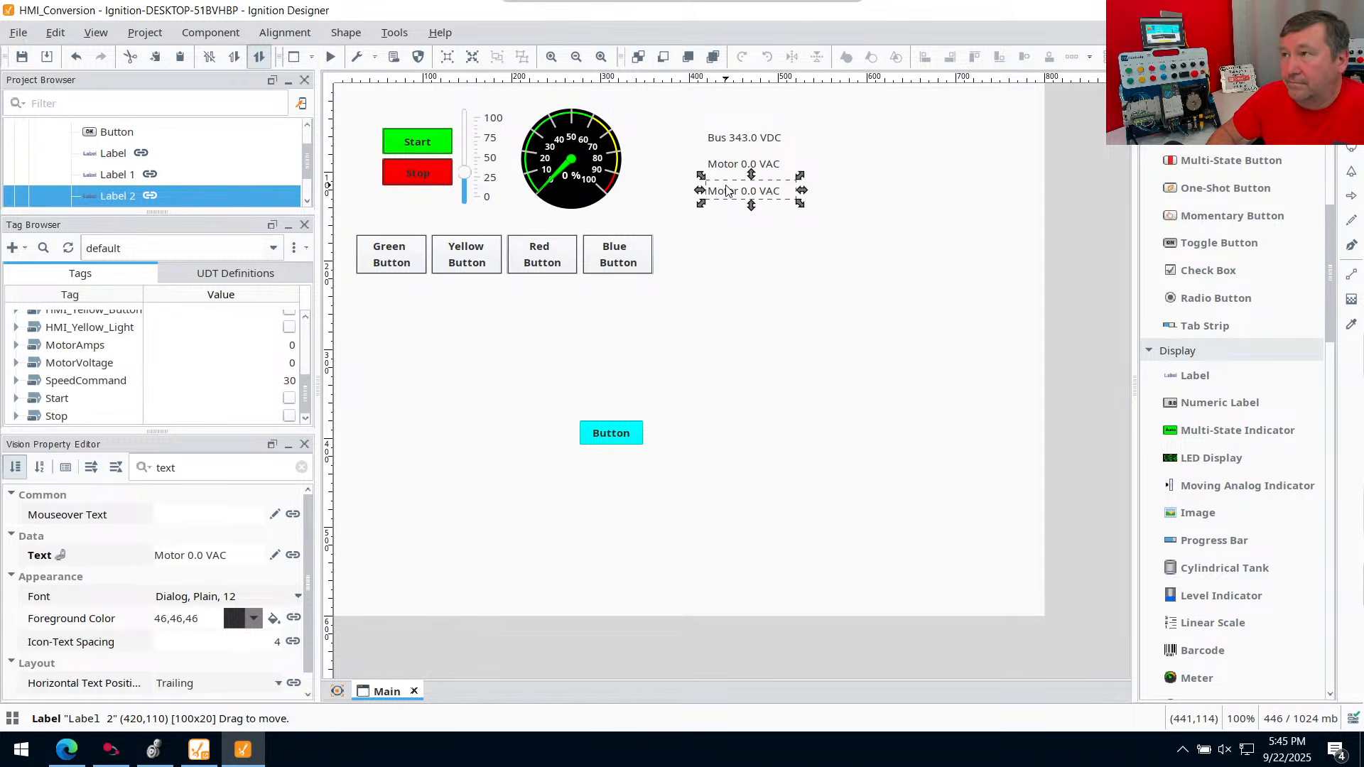
# Change the new duplicate label's Text expression to concat("Motor ",{[default]MotorAmps}," Amps")
pyautogui.click(293, 555)
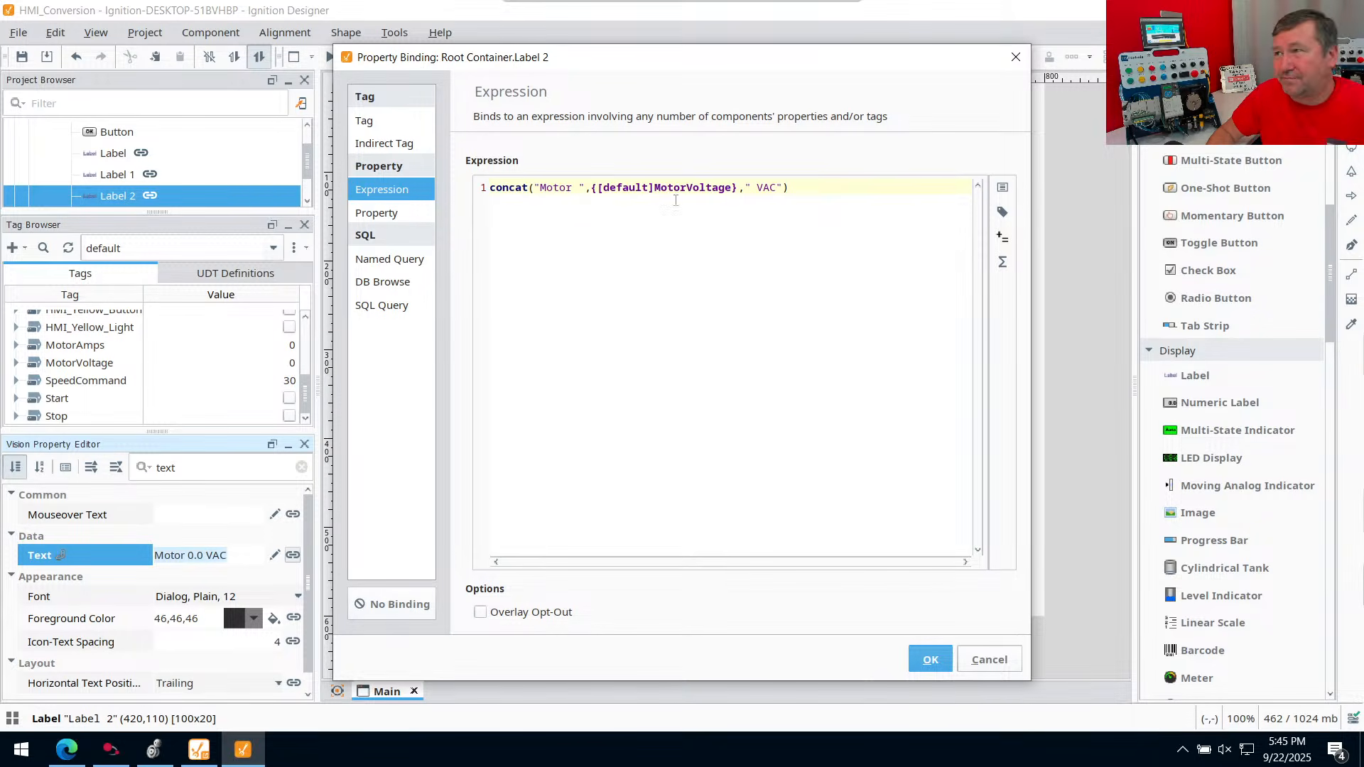
pyautogui.moveTo(740, 188); pyautogui.dragTo(590, 190)
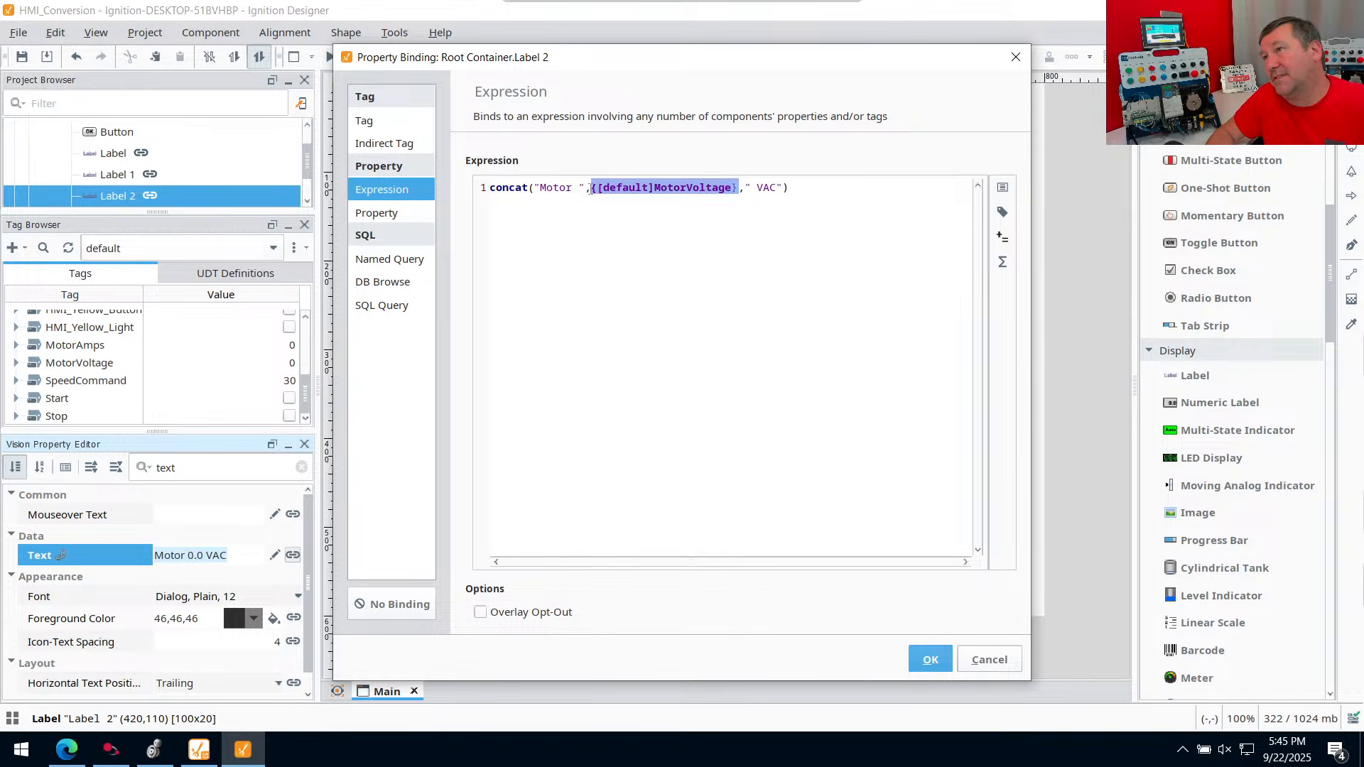
pyautogui.press('Delete')
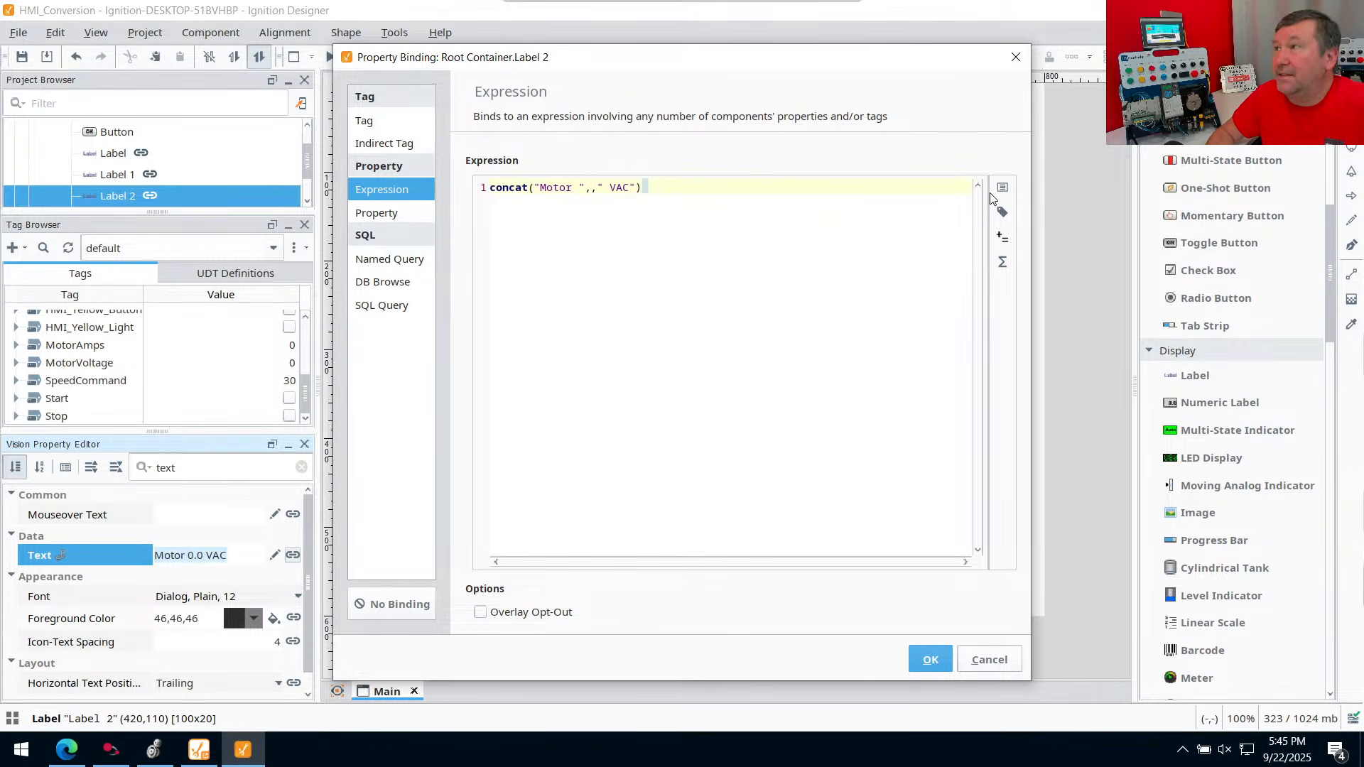
pyautogui.click(1002, 210)
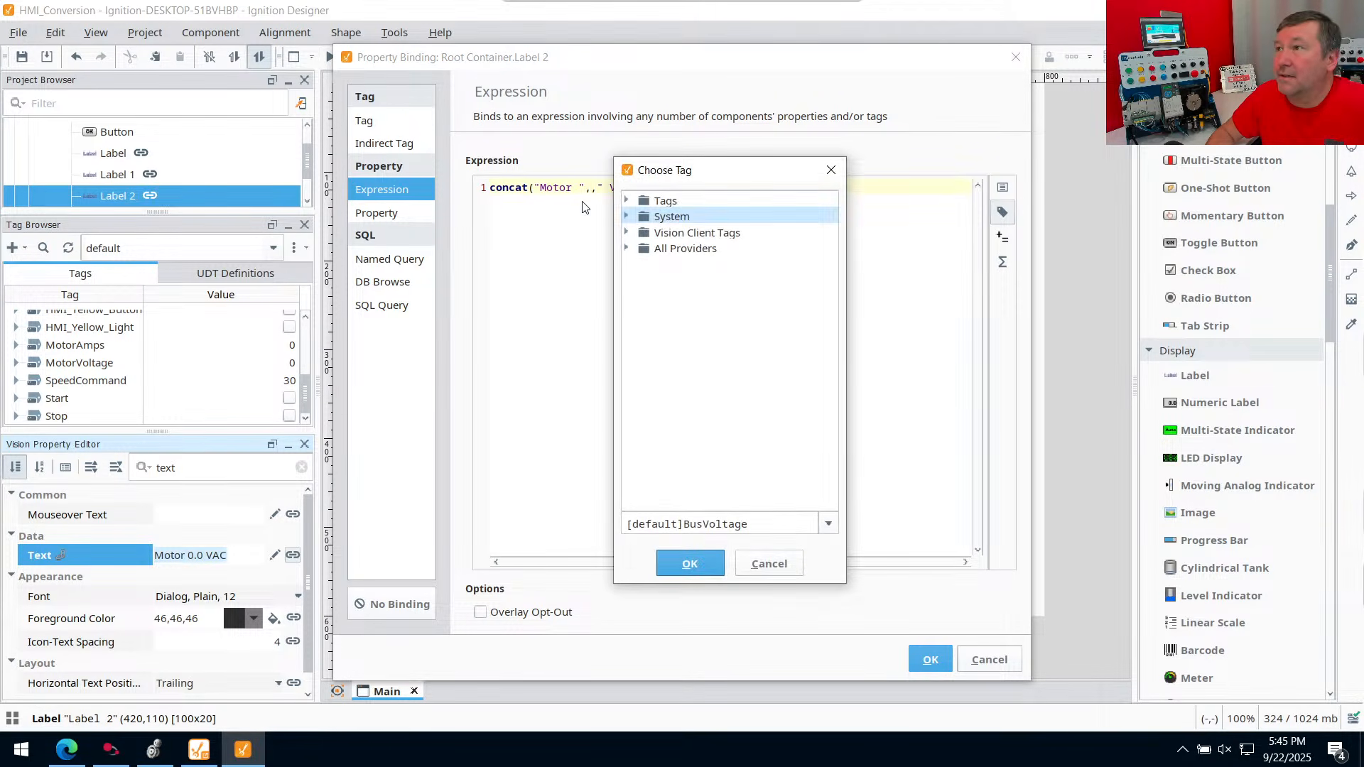
pyautogui.click(627, 201)
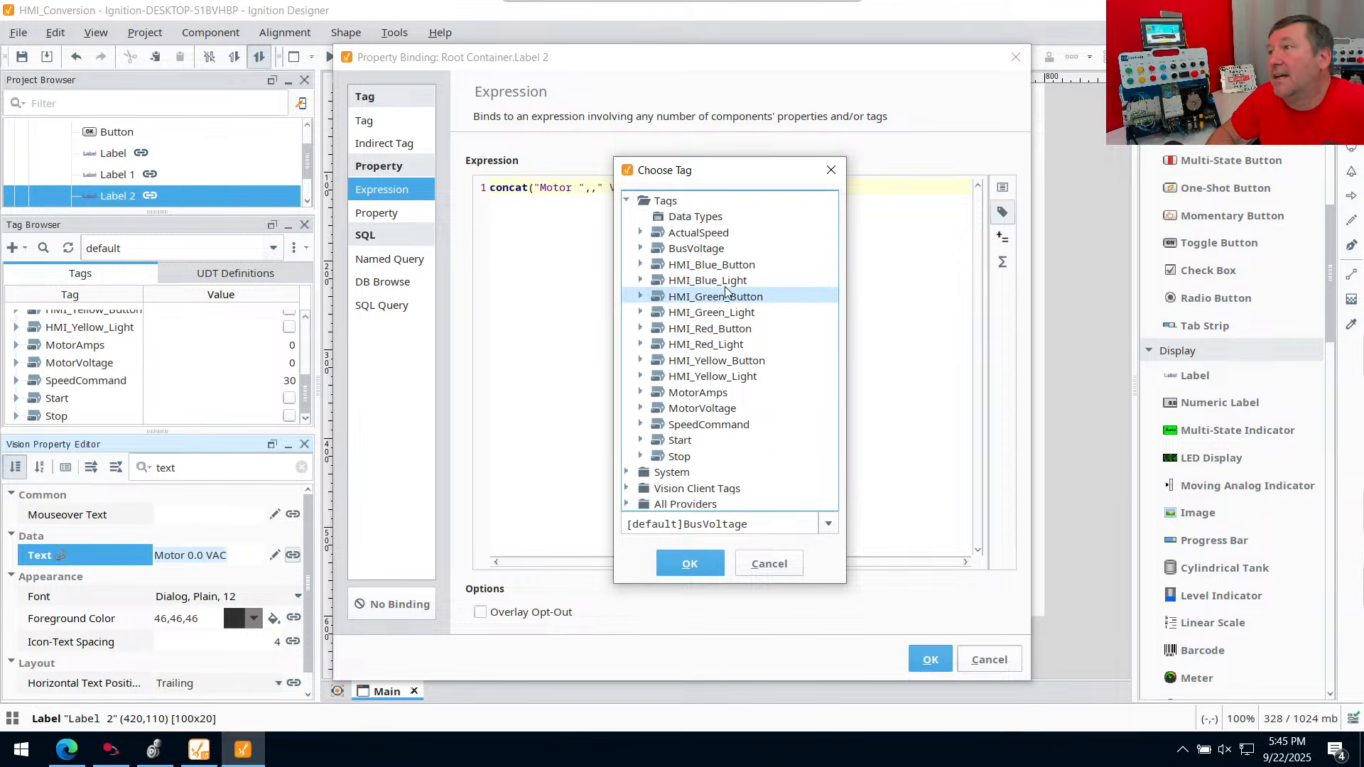
pyautogui.click(703, 395)
pyautogui.click(689, 564)
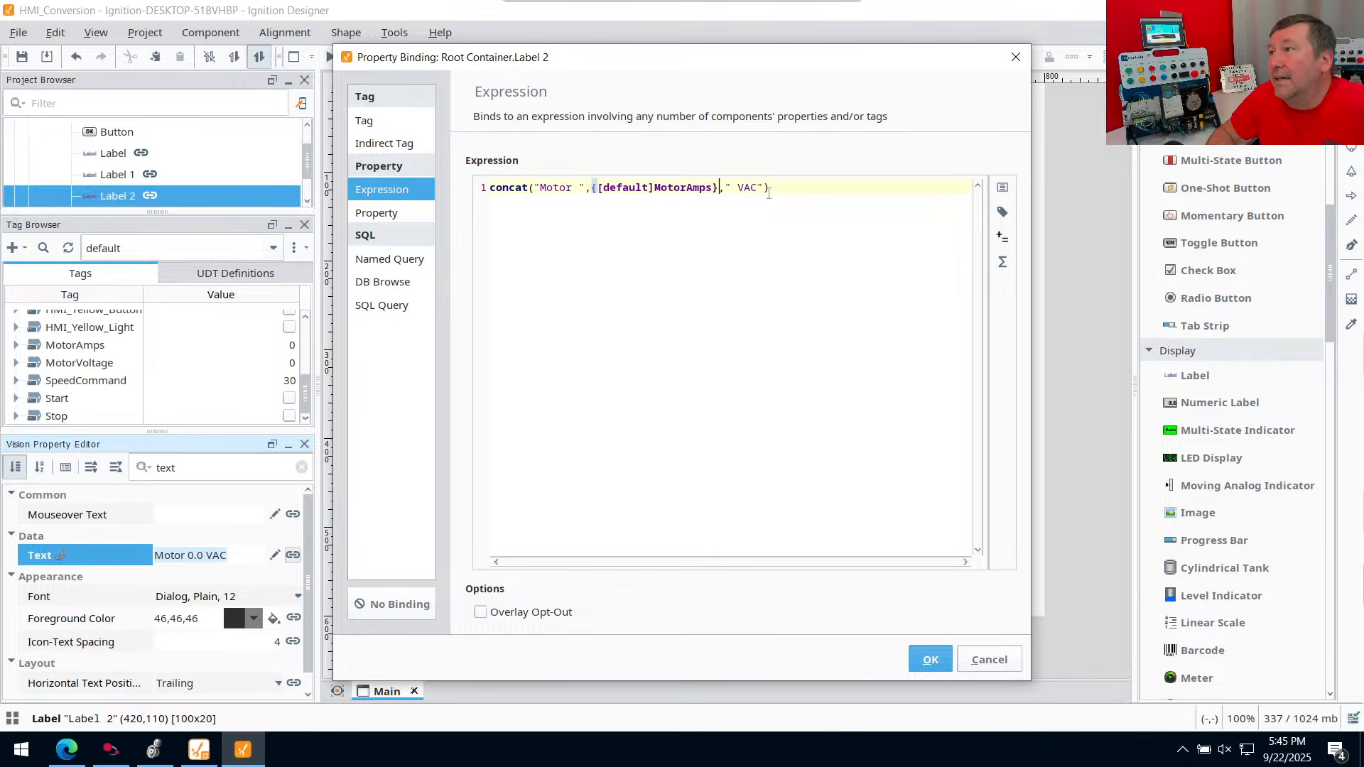
pyautogui.moveTo(759, 187); pyautogui.dragTo(737, 188)
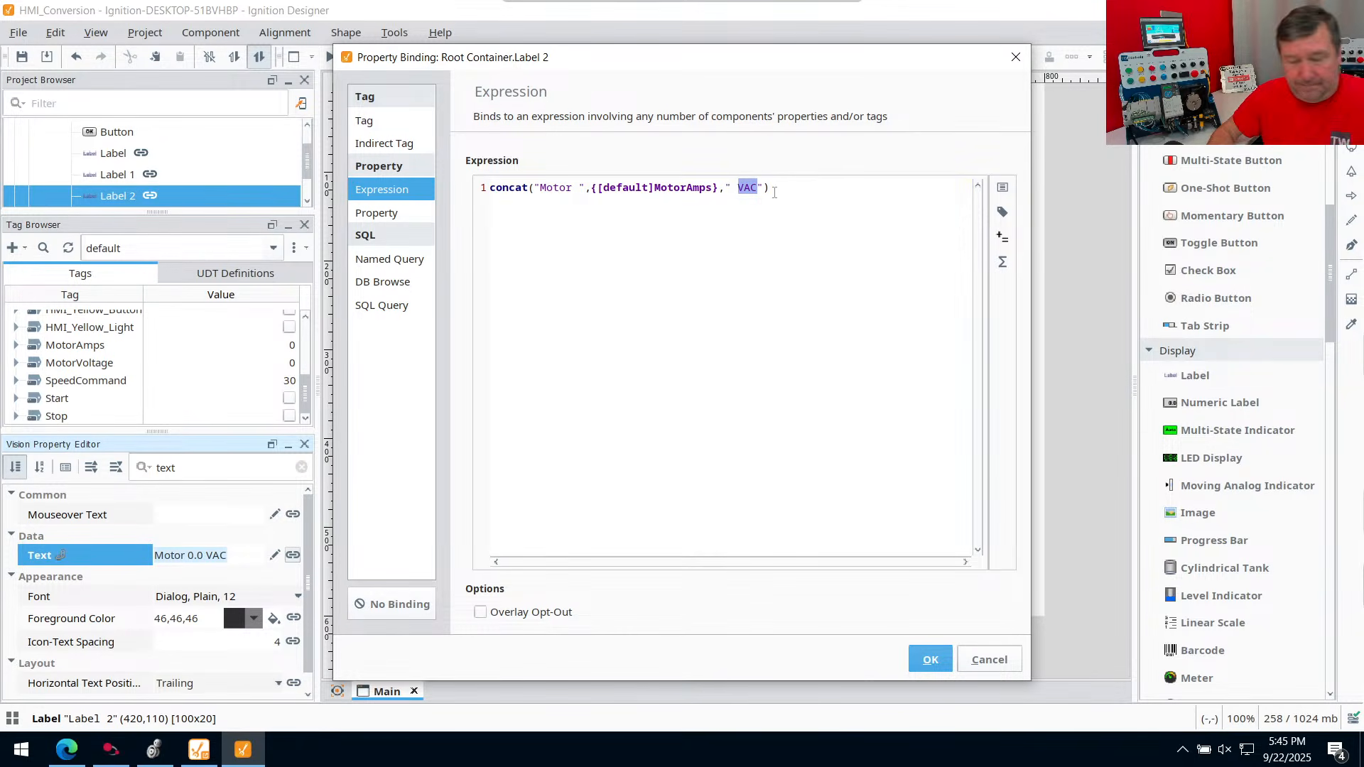
pyautogui.write('Amps')
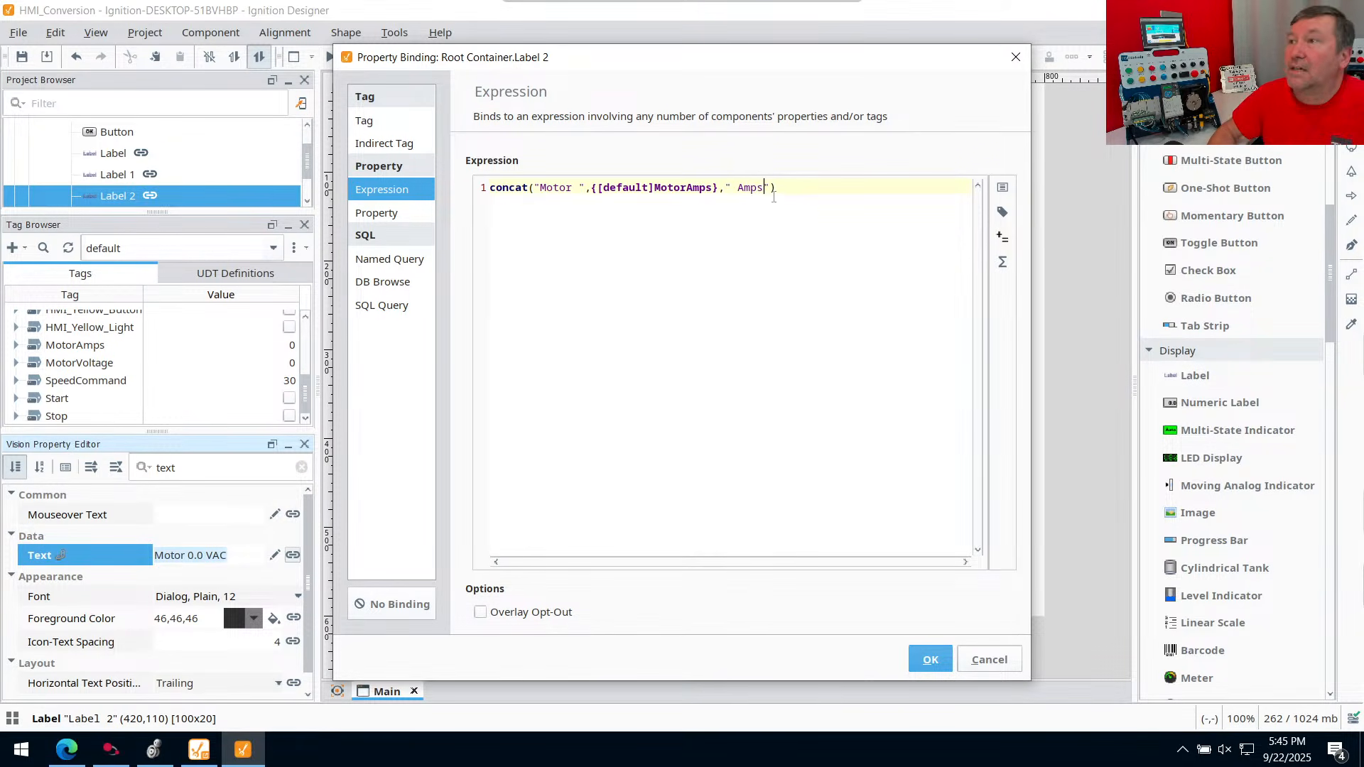
pyautogui.click(922, 660)
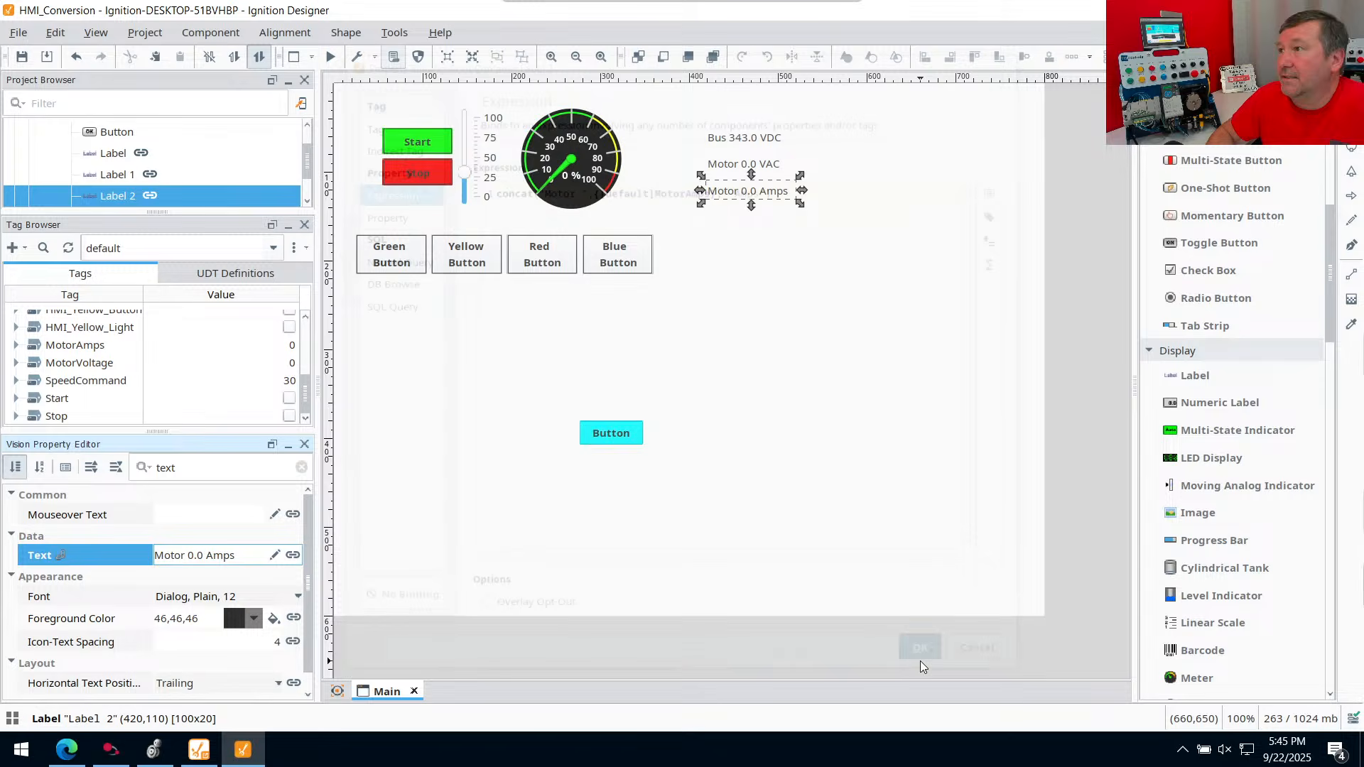
# Test the motor amps readout in preview mode by starting and stopping the motor, and return to design mode
pyautogui.click(825, 405)
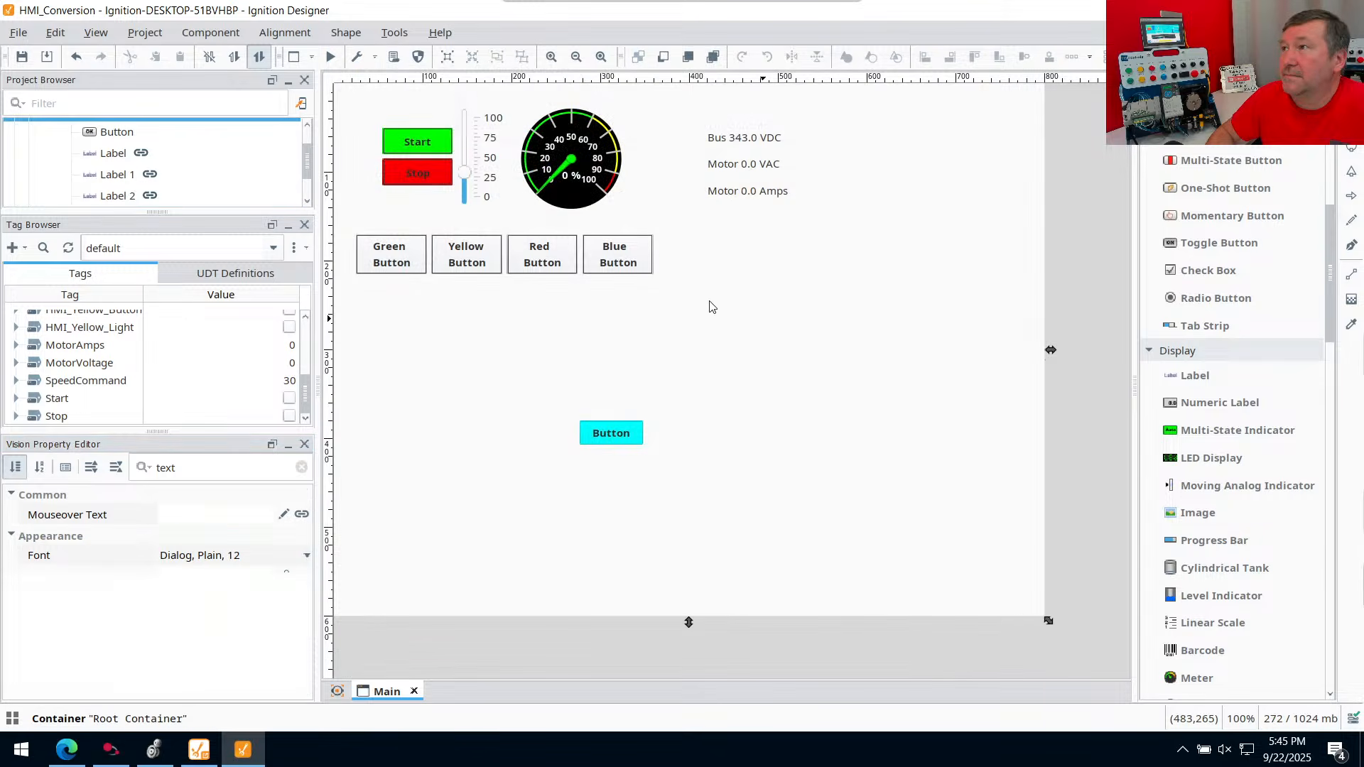
pyautogui.click(330, 57)
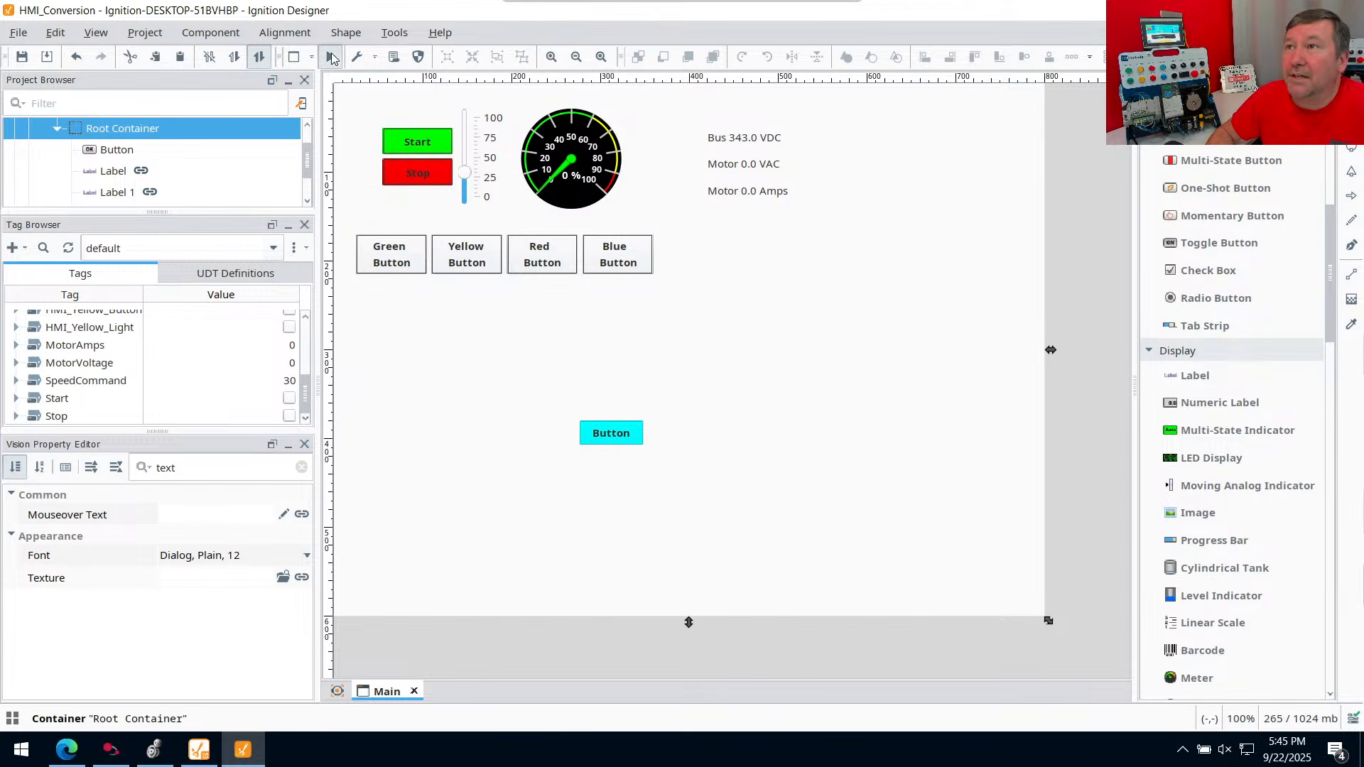
pyautogui.click(404, 143)
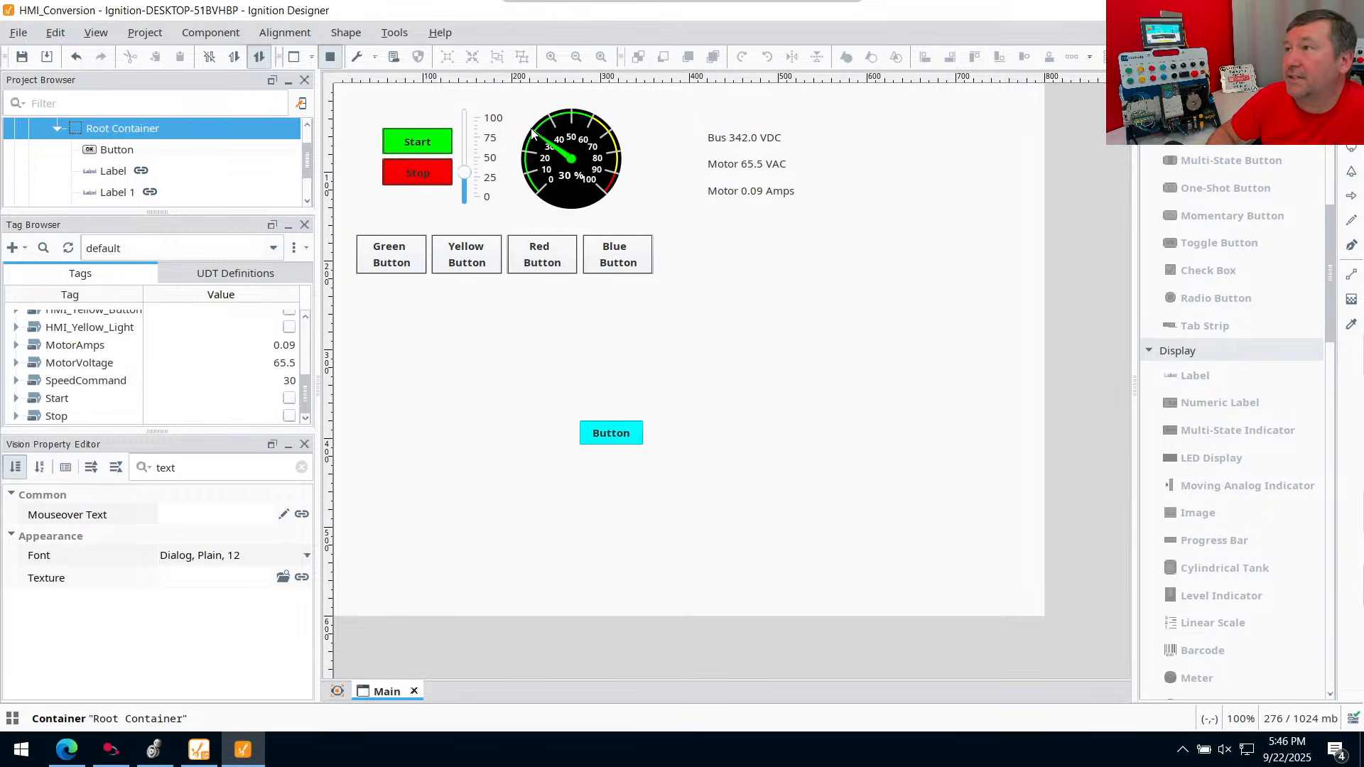
pyautogui.click(419, 174)
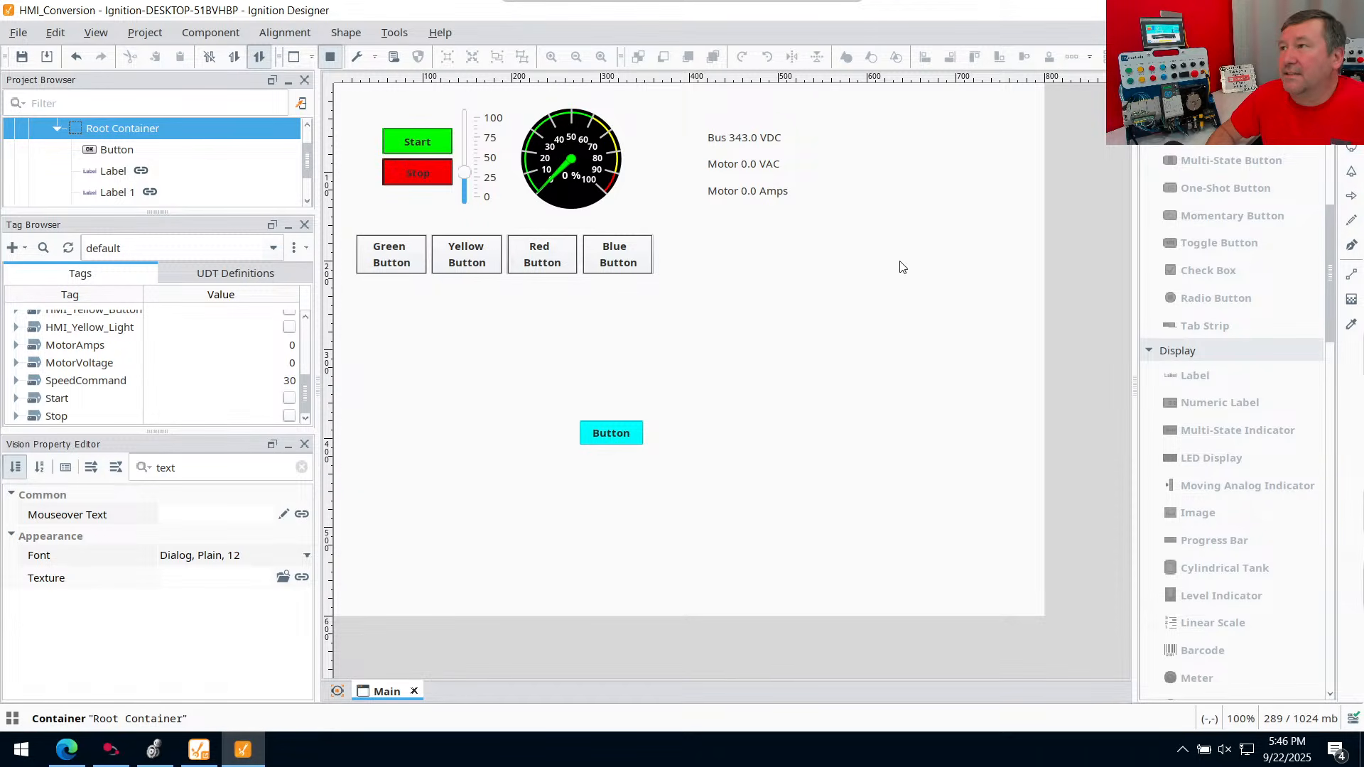
pyautogui.click(330, 57)
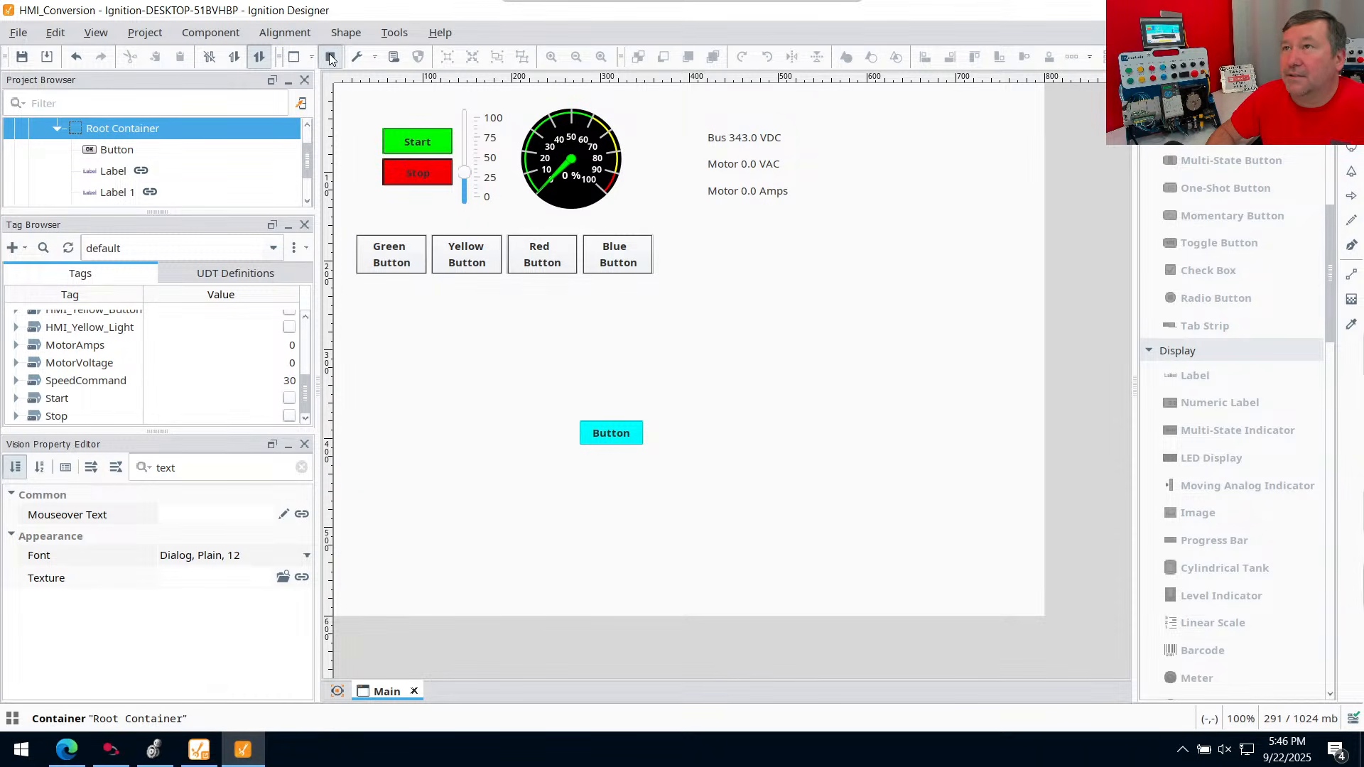
# Move the three readout labels closer to the gauge and center the row of four color buttons beneath the upper controls
pyautogui.moveTo(827, 240); pyautogui.dragTo(661, 139)
pyautogui.moveTo(675, 284); pyautogui.dragTo(441, 244)
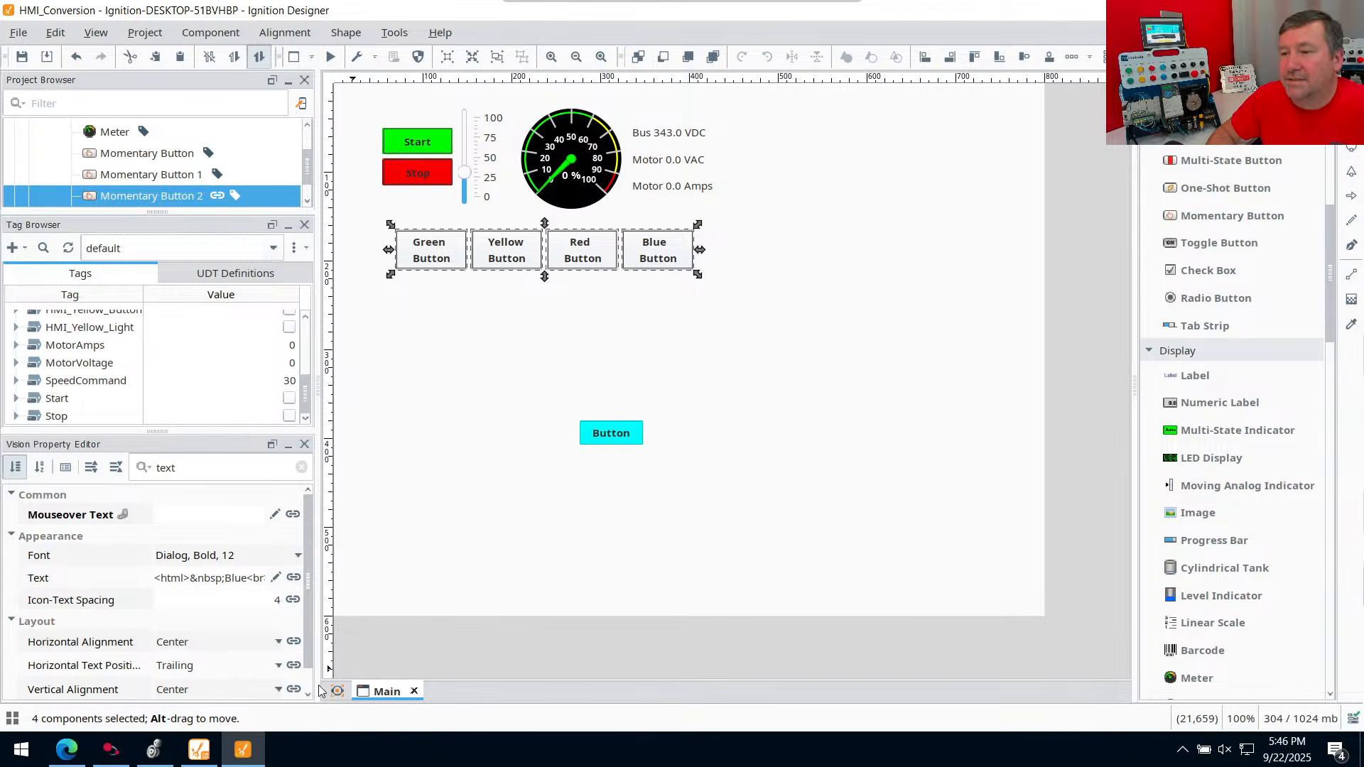
# Switch to Connected Components Workbench and copy Screen_1's background color code 7DA2D6
pyautogui.click(110, 759)
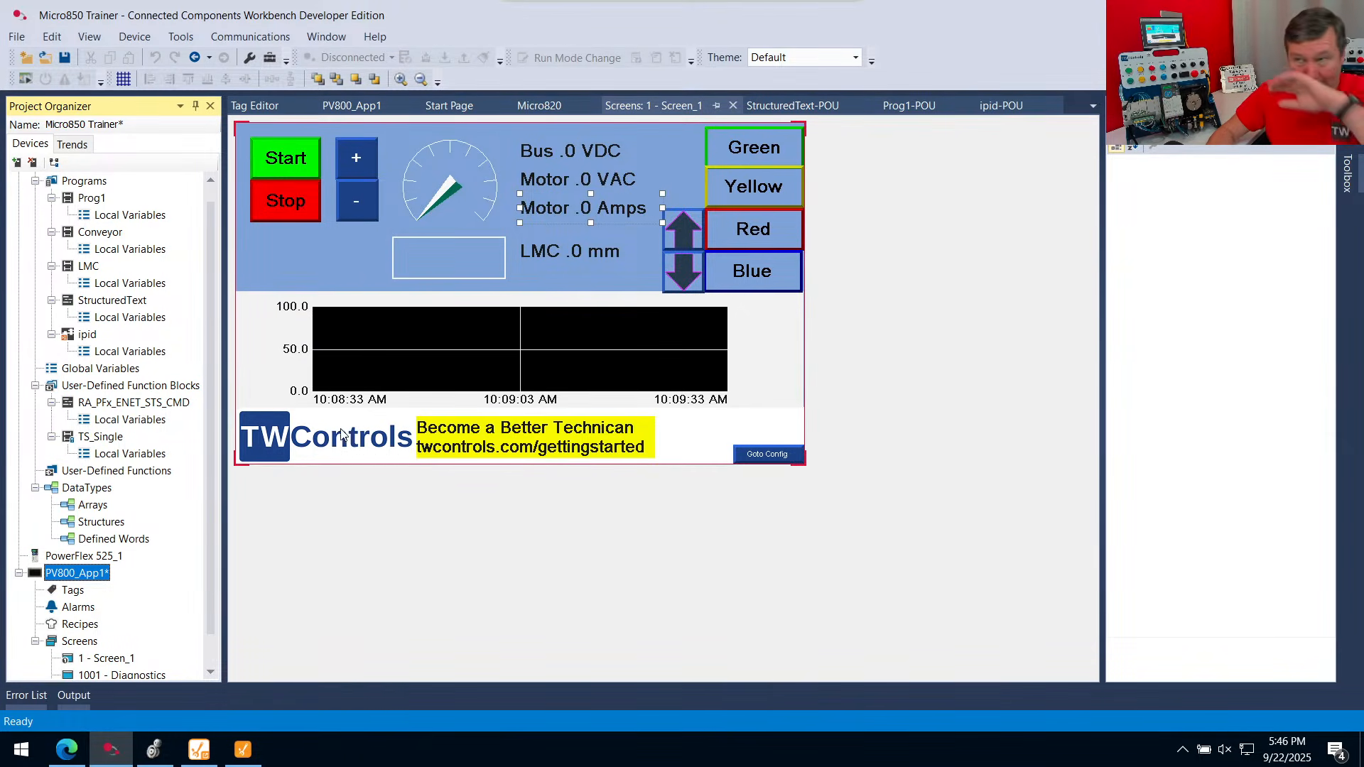
pyautogui.click(275, 249)
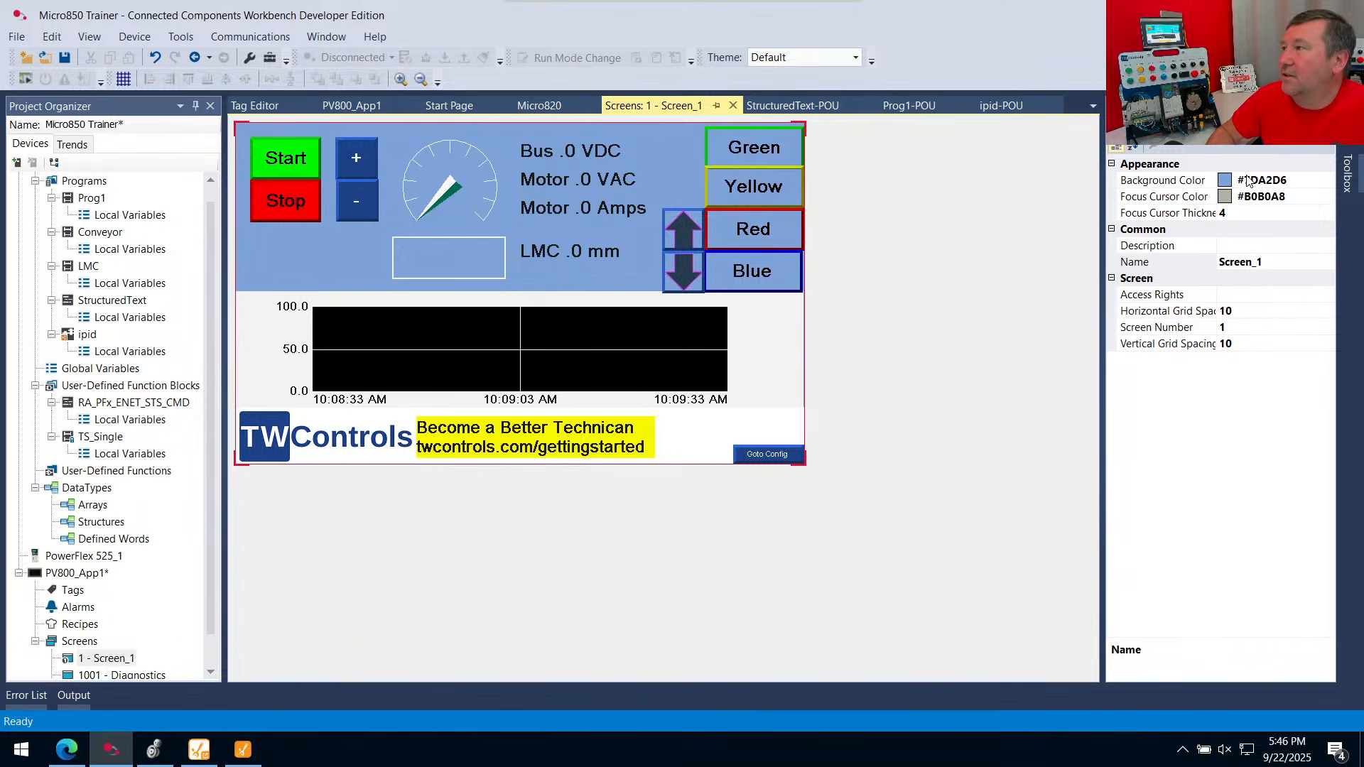
pyautogui.click(1248, 182)
pyautogui.moveTo(1244, 182); pyautogui.dragTo(1305, 182)
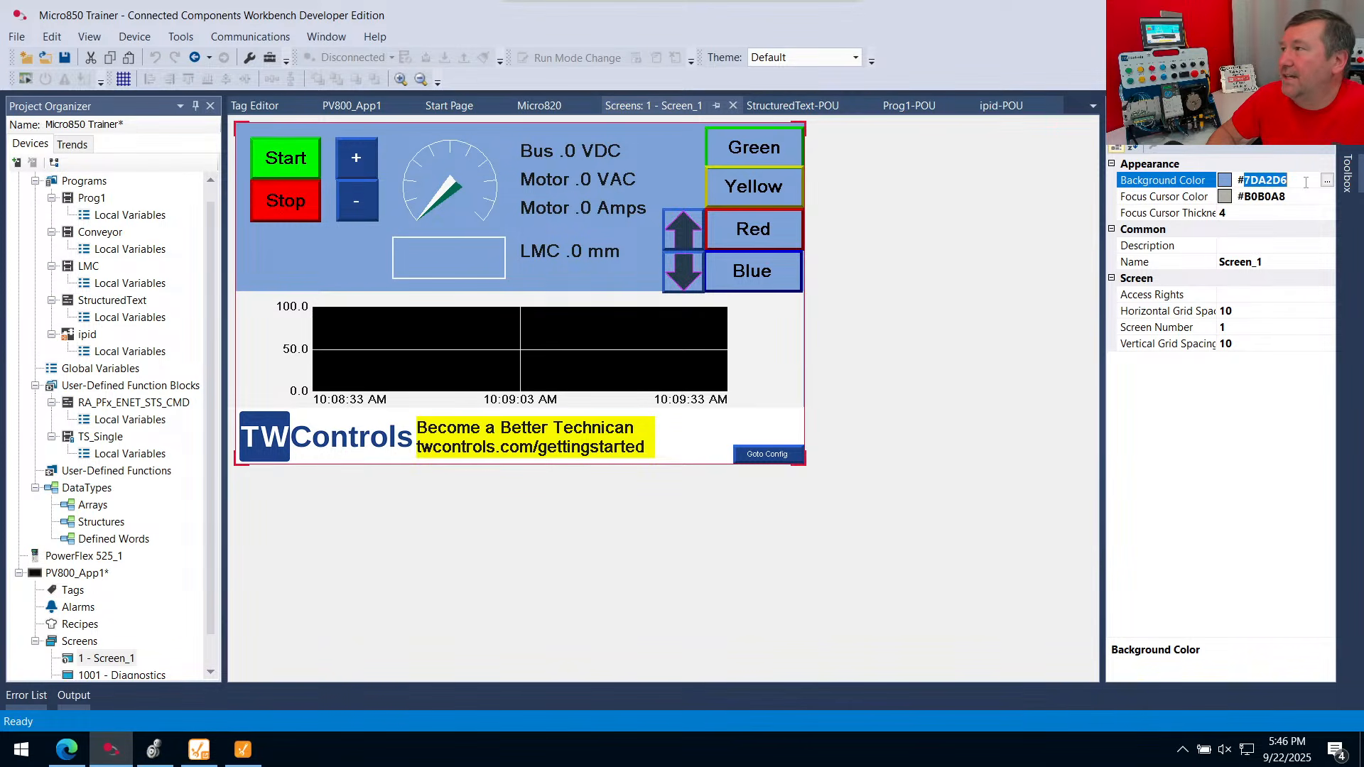
pyautogui.rightClick(1266, 179)
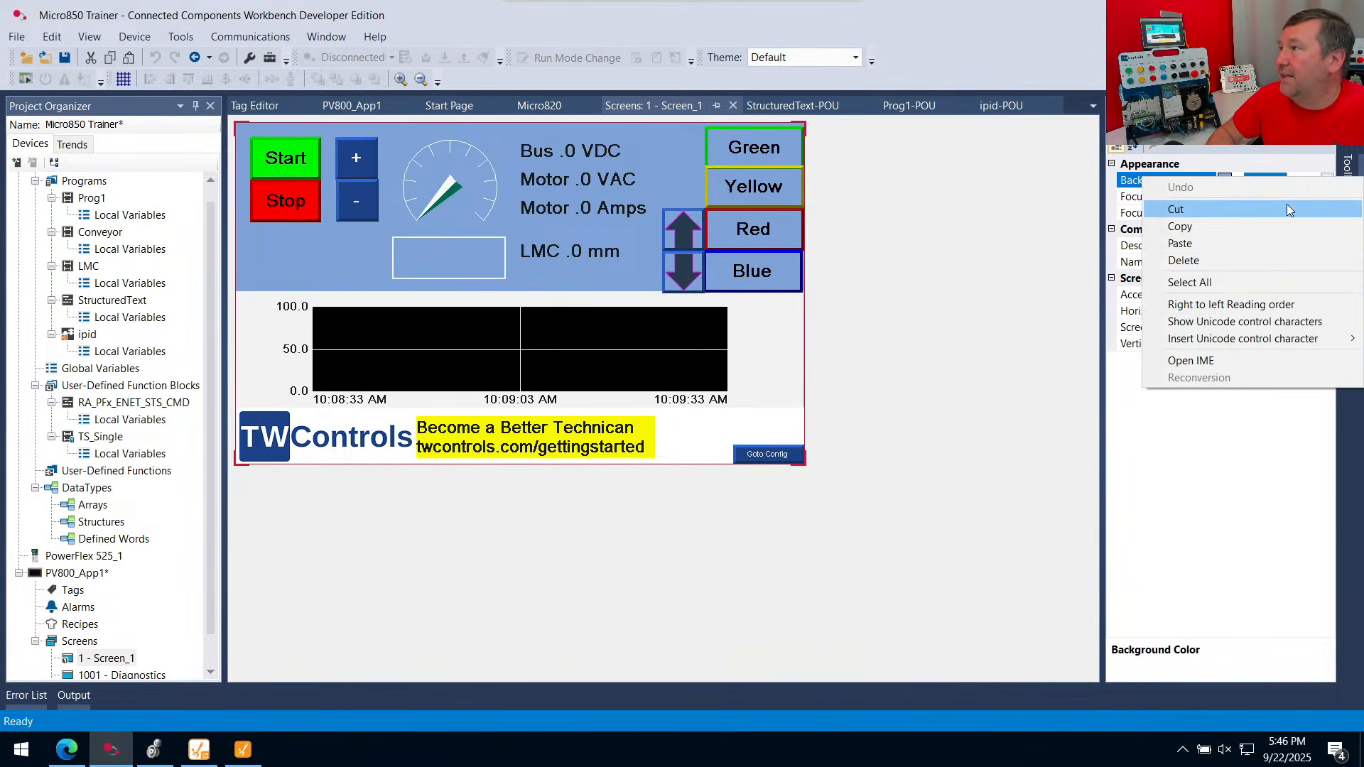
pyautogui.click(1203, 225)
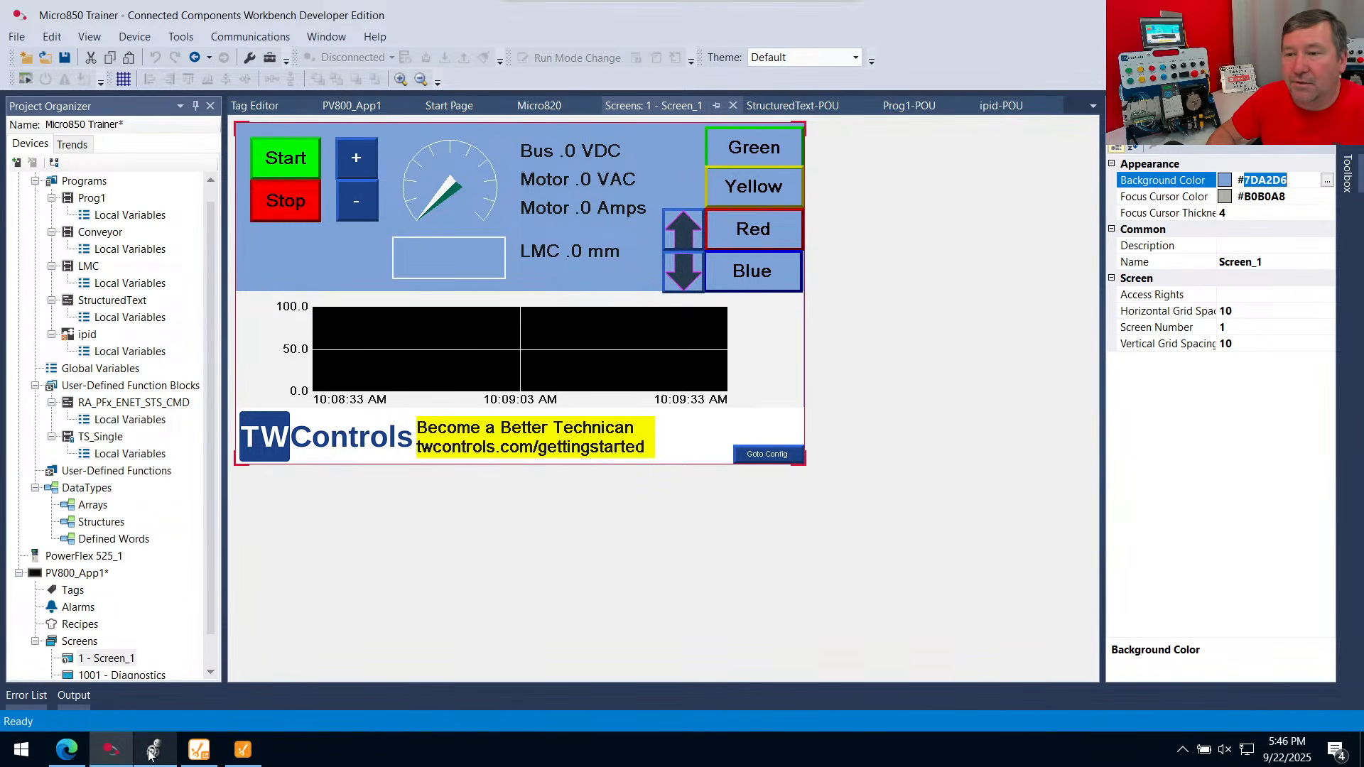
# Switch back to Ignition Designer and set the root container's Background Color to #7DA2D6
pyautogui.click(243, 749)
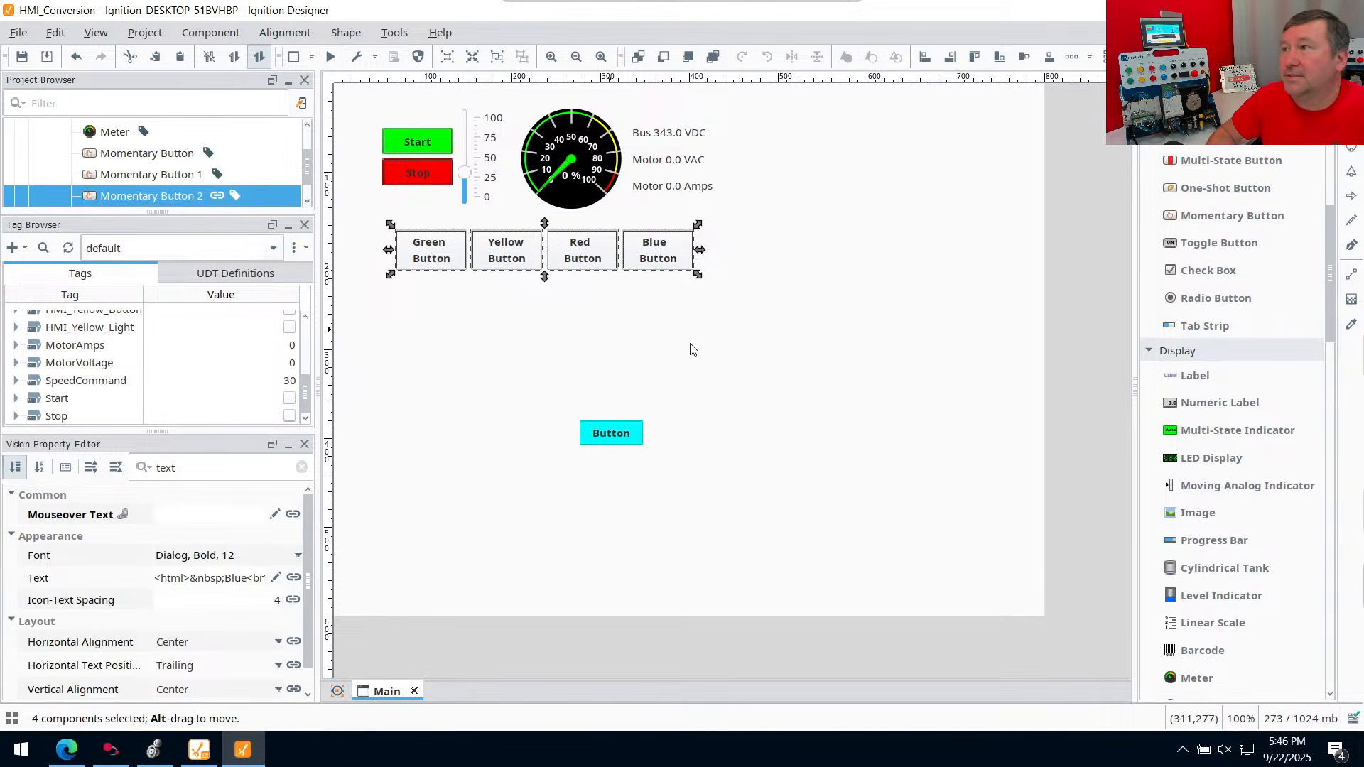
pyautogui.click(756, 344)
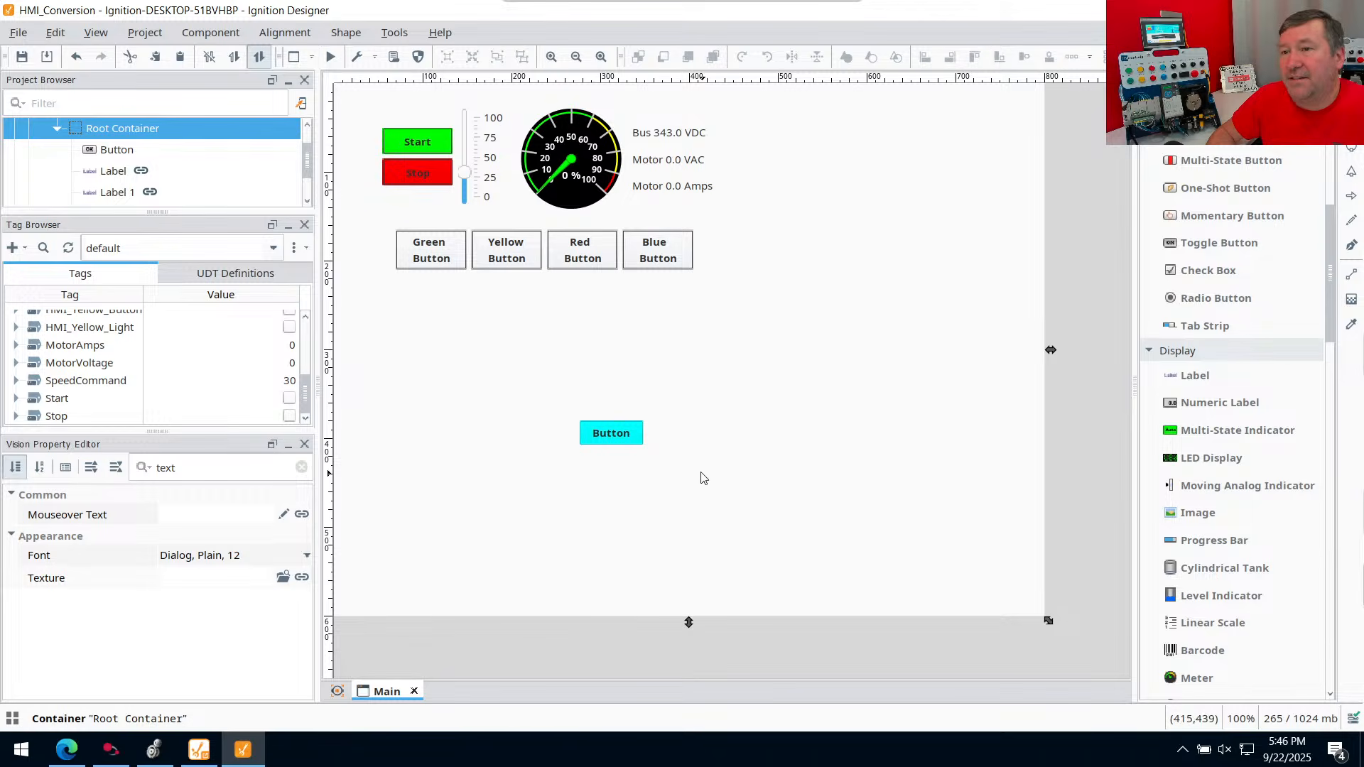
pyautogui.doubleClick(167, 461)
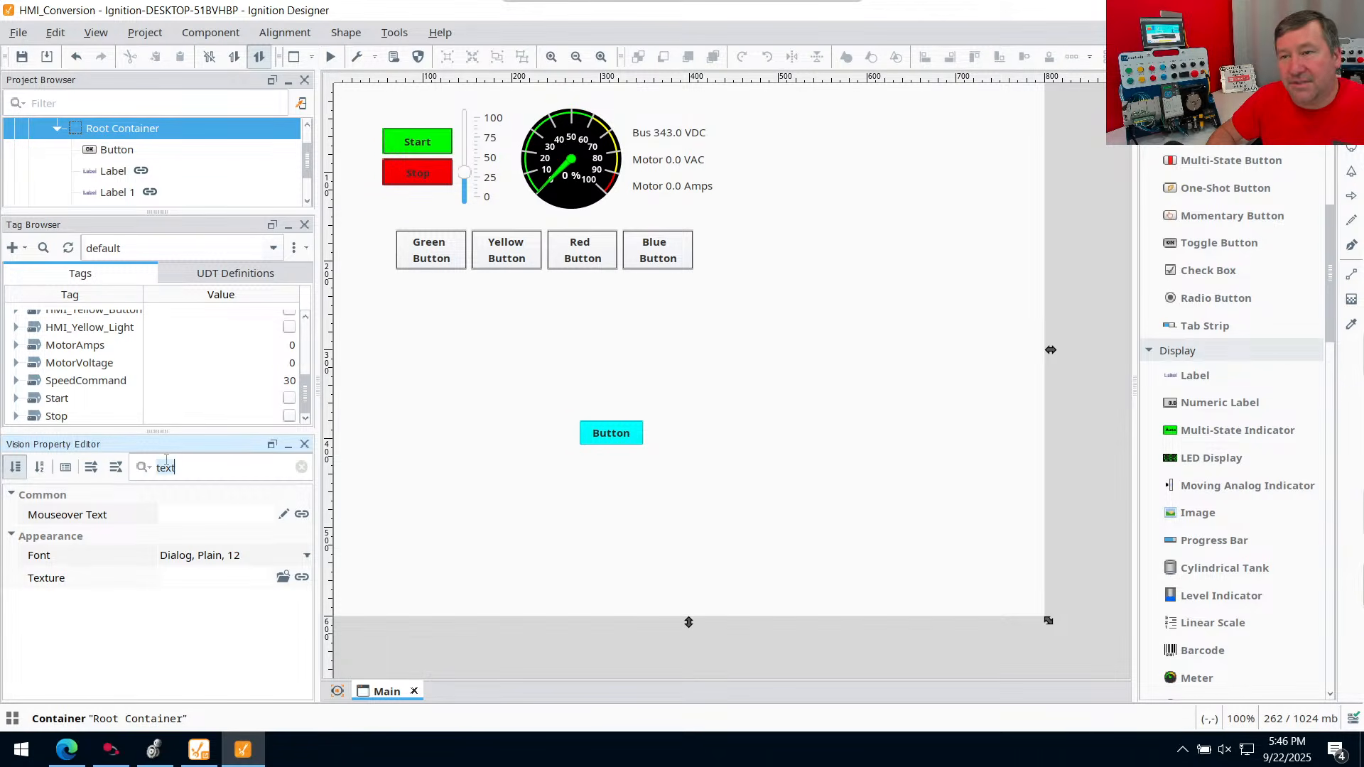
pyautogui.write('col')
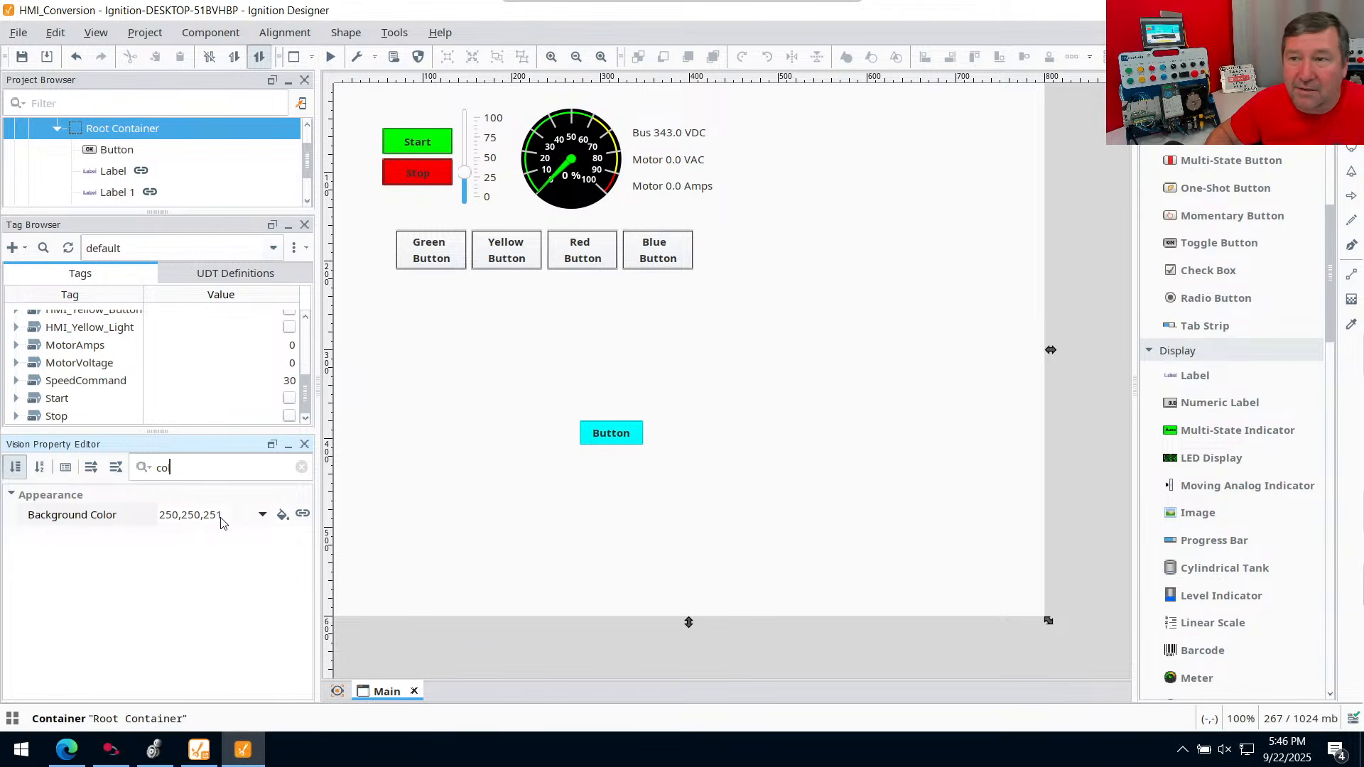
pyautogui.click(262, 515)
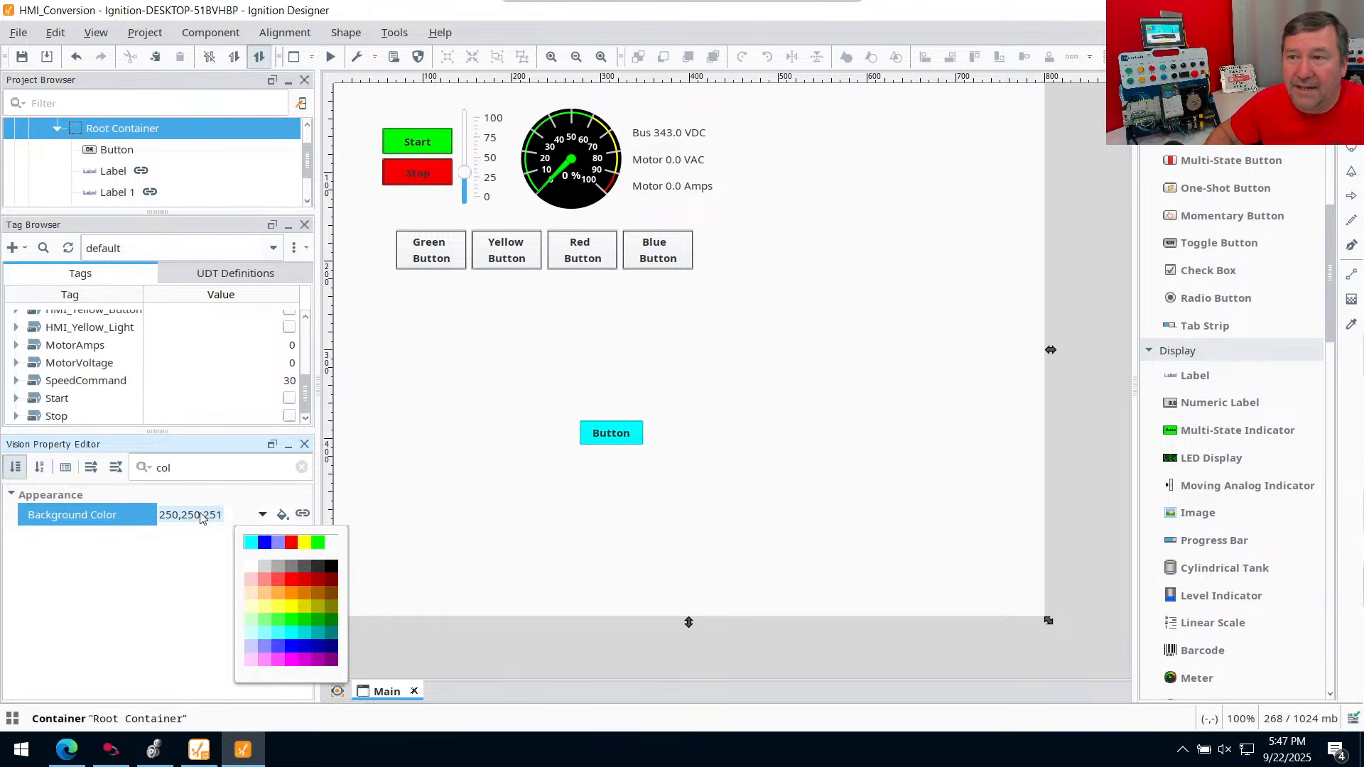
pyautogui.click(224, 519)
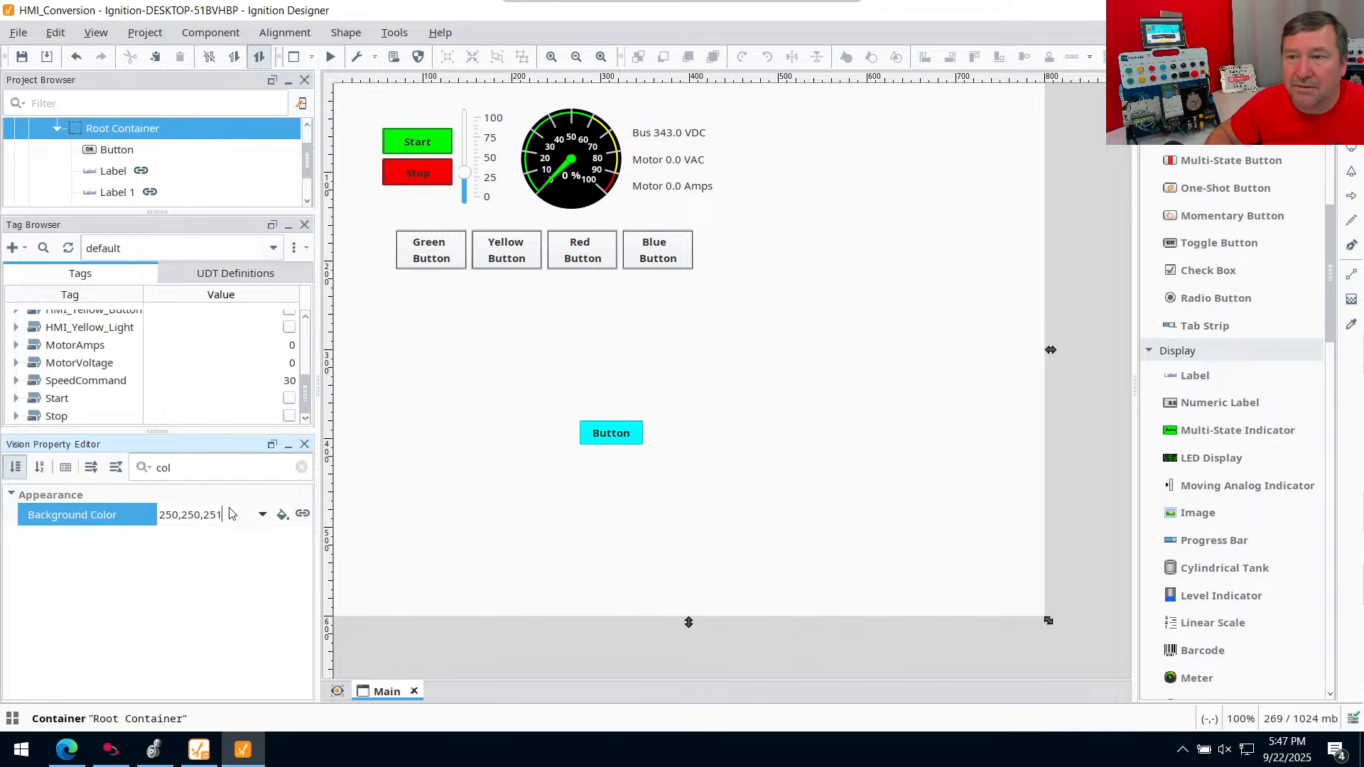
pyautogui.doubleClick(212, 515)
pyautogui.tripleClick(229, 520)
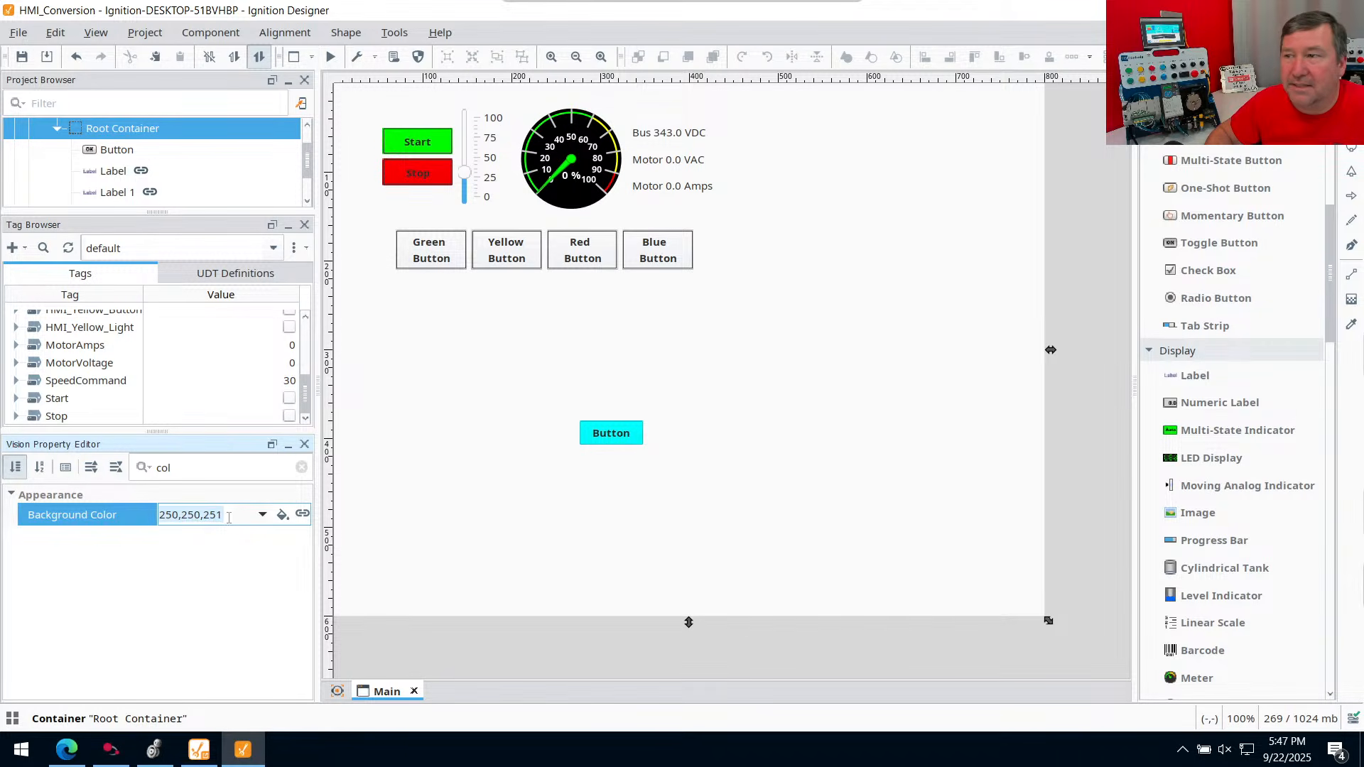
pyautogui.hotkey('ctrl', 'v')
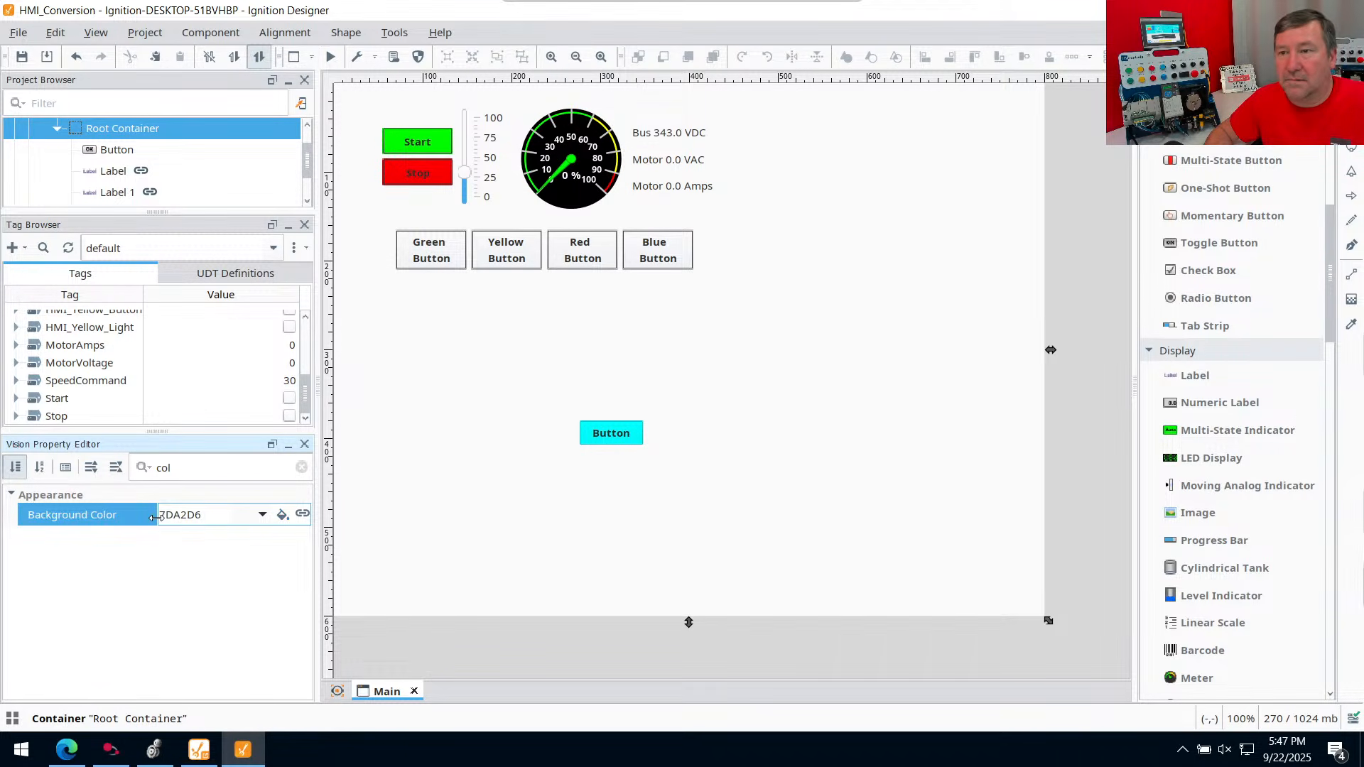
pyautogui.press('Left')
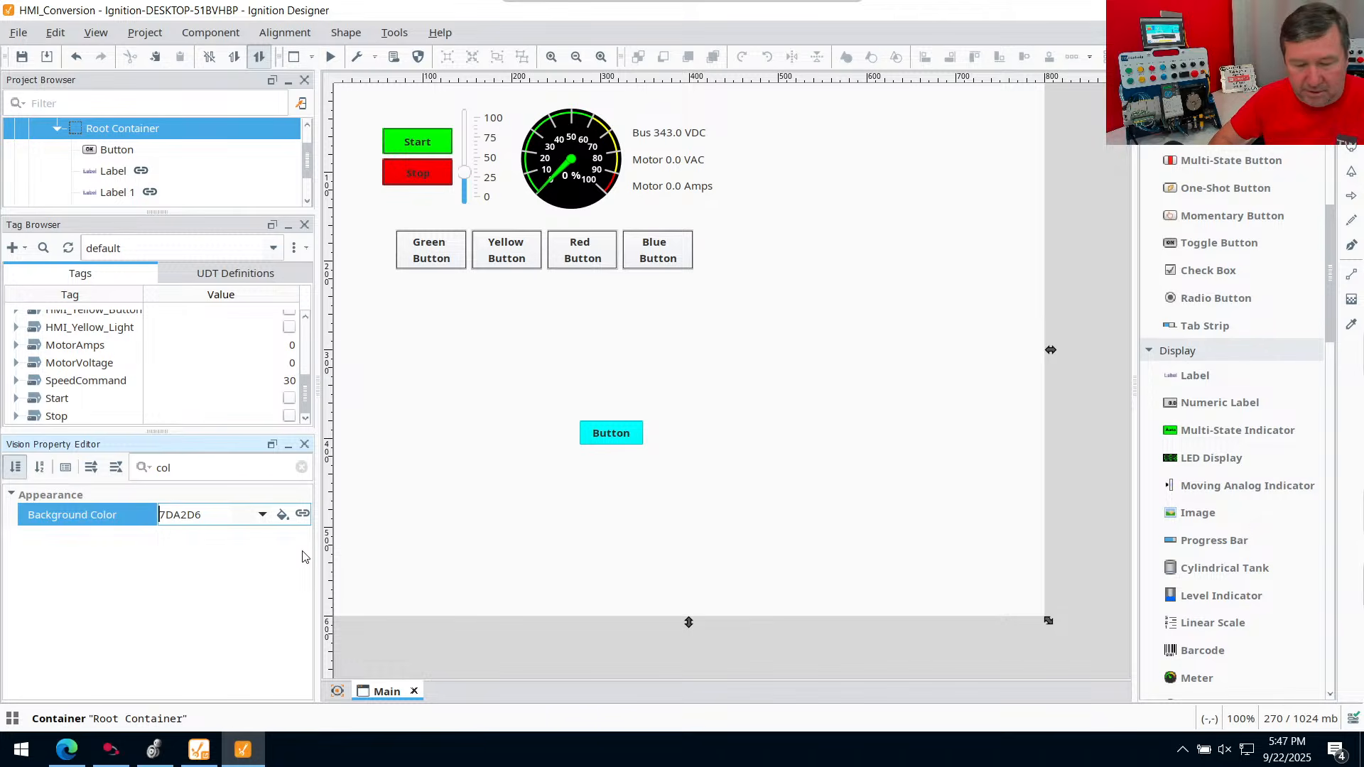
pyautogui.write('#')
pyautogui.press('Return')
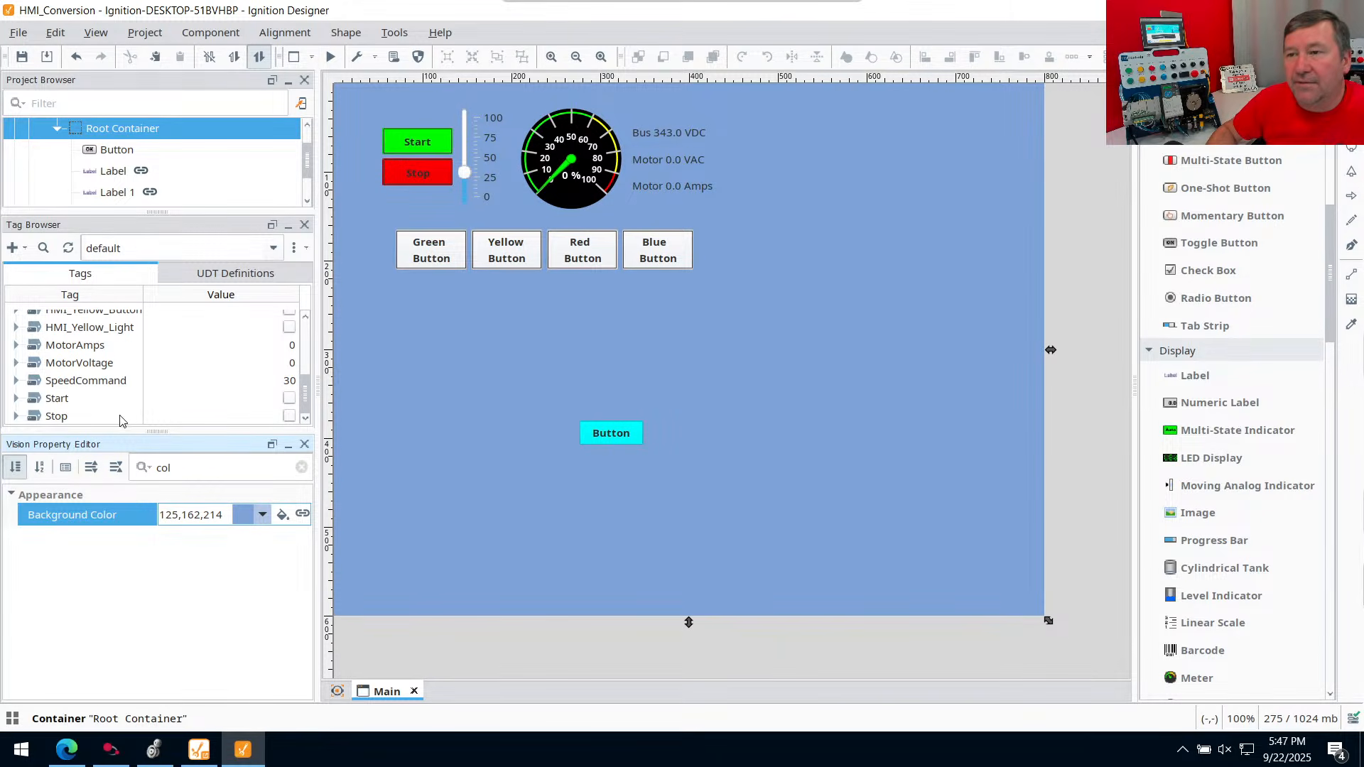
pyautogui.click(263, 515)
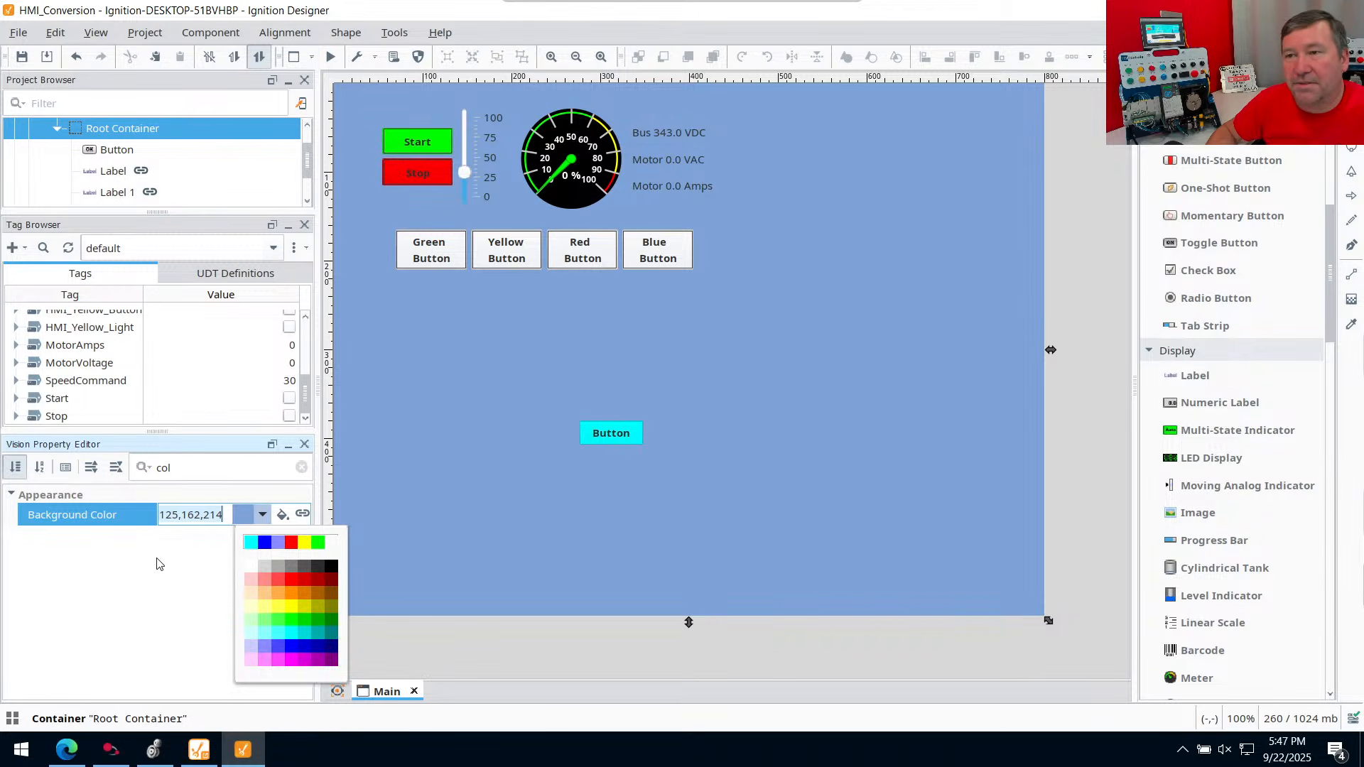
pyautogui.click(144, 577)
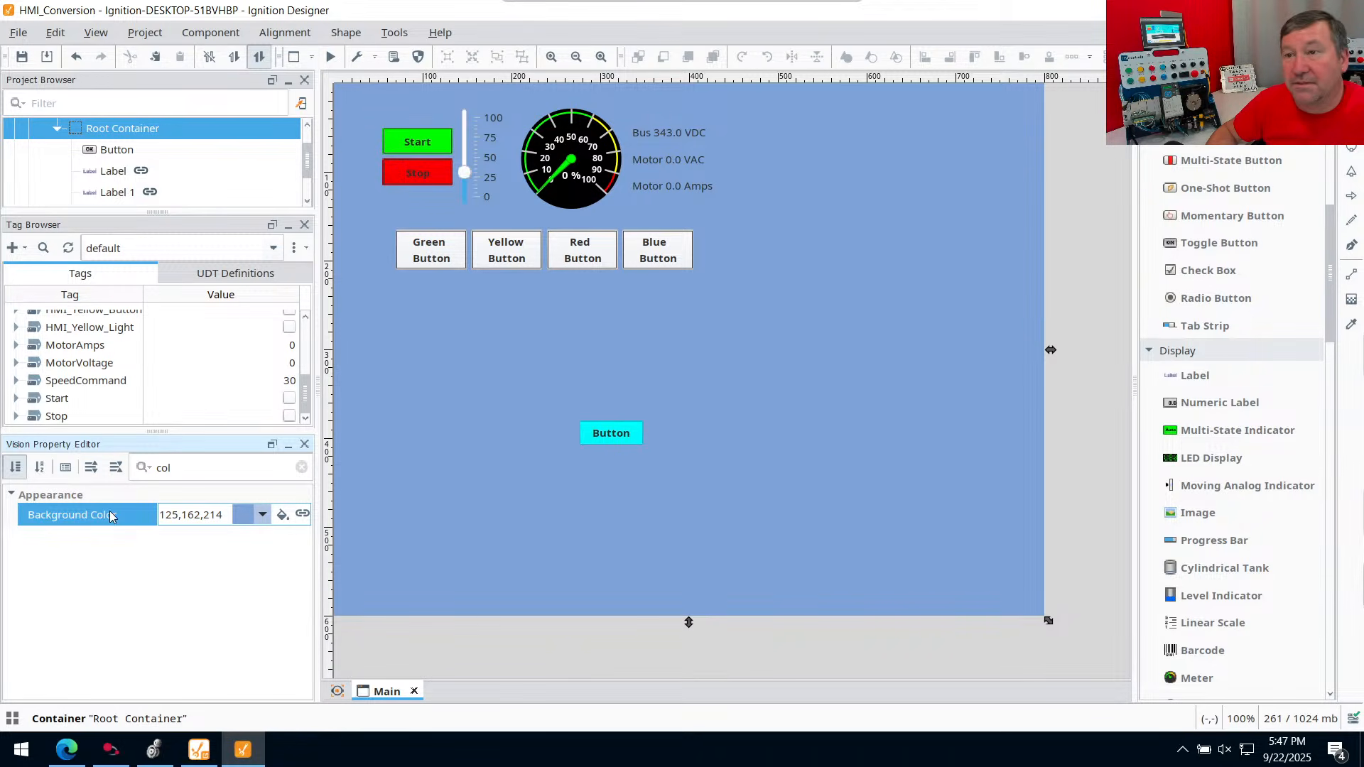
# Switch to Connected Components Workbench to examine the white banner at the bottom of Screen_1, and return to Ignition Designer
pyautogui.click(558, 562)
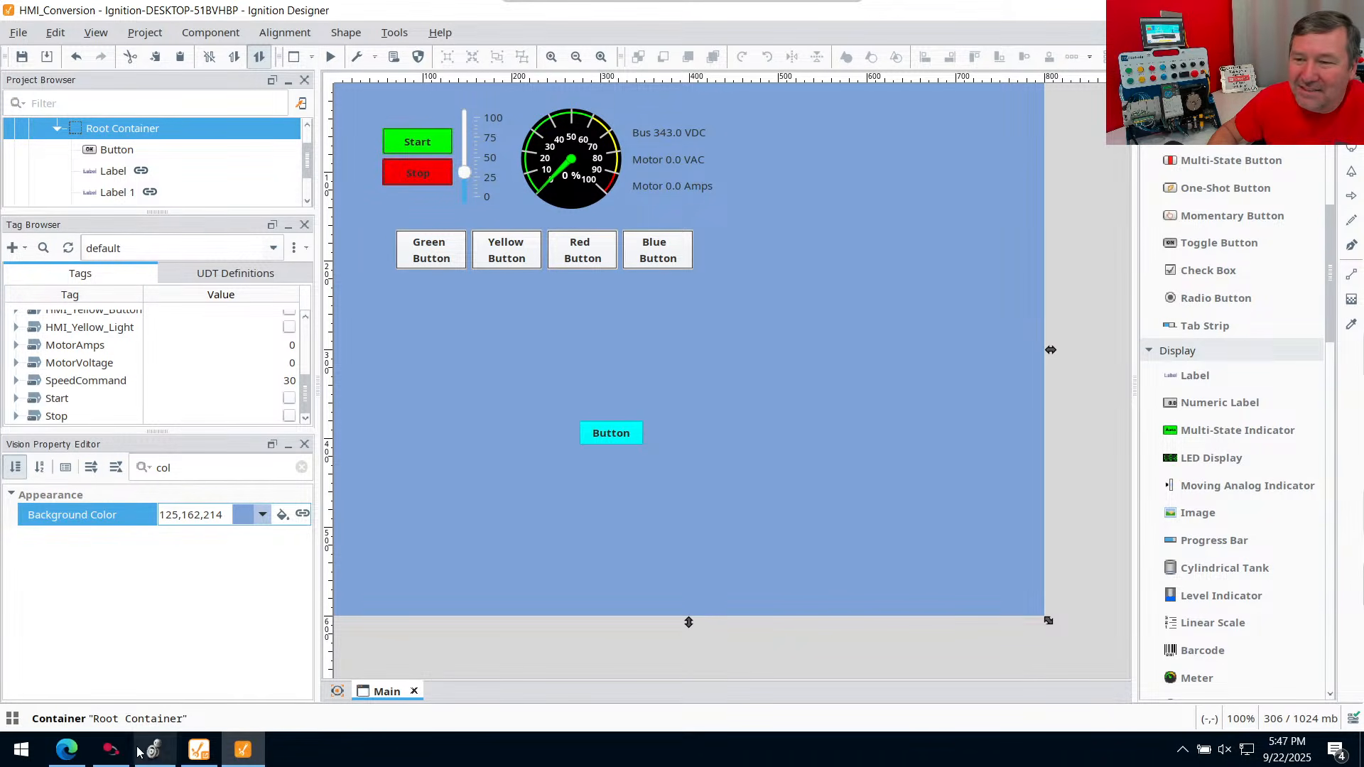
pyautogui.click(110, 750)
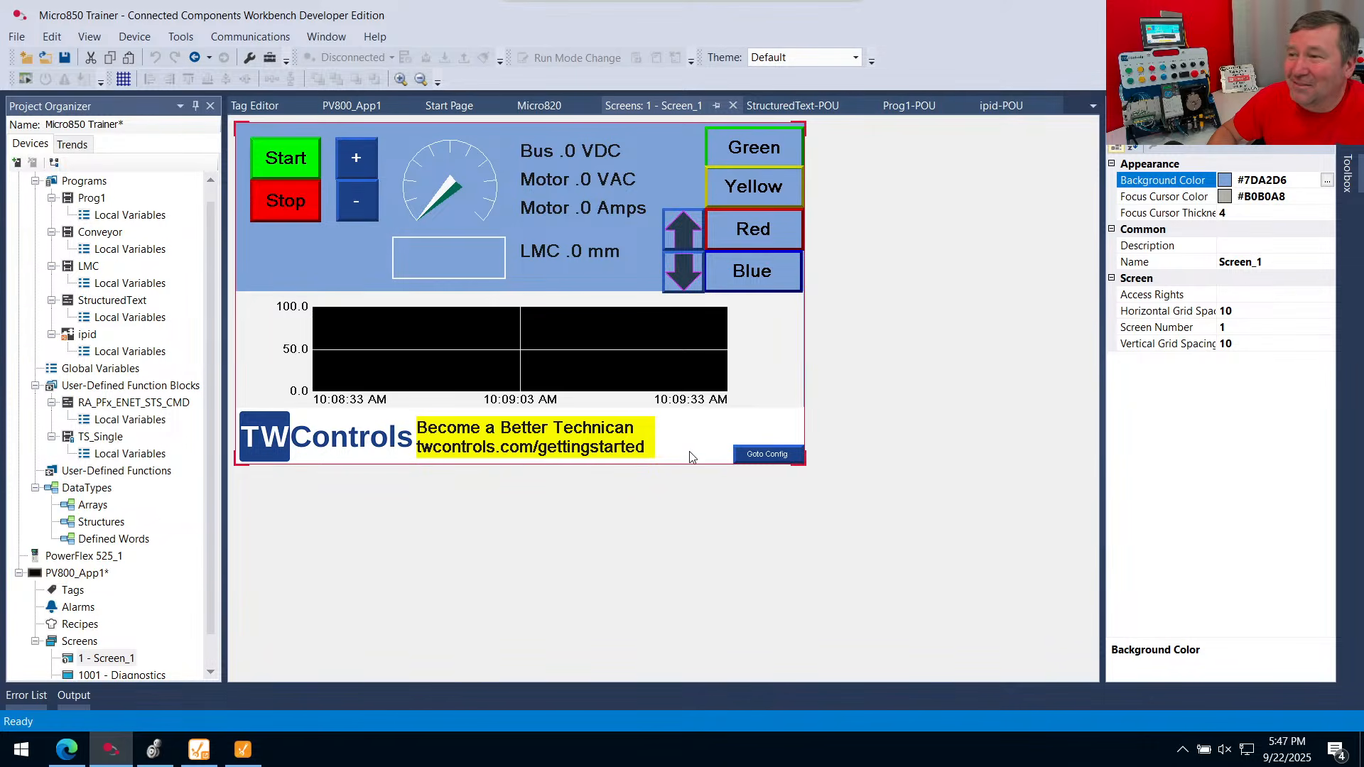
pyautogui.click(232, 752)
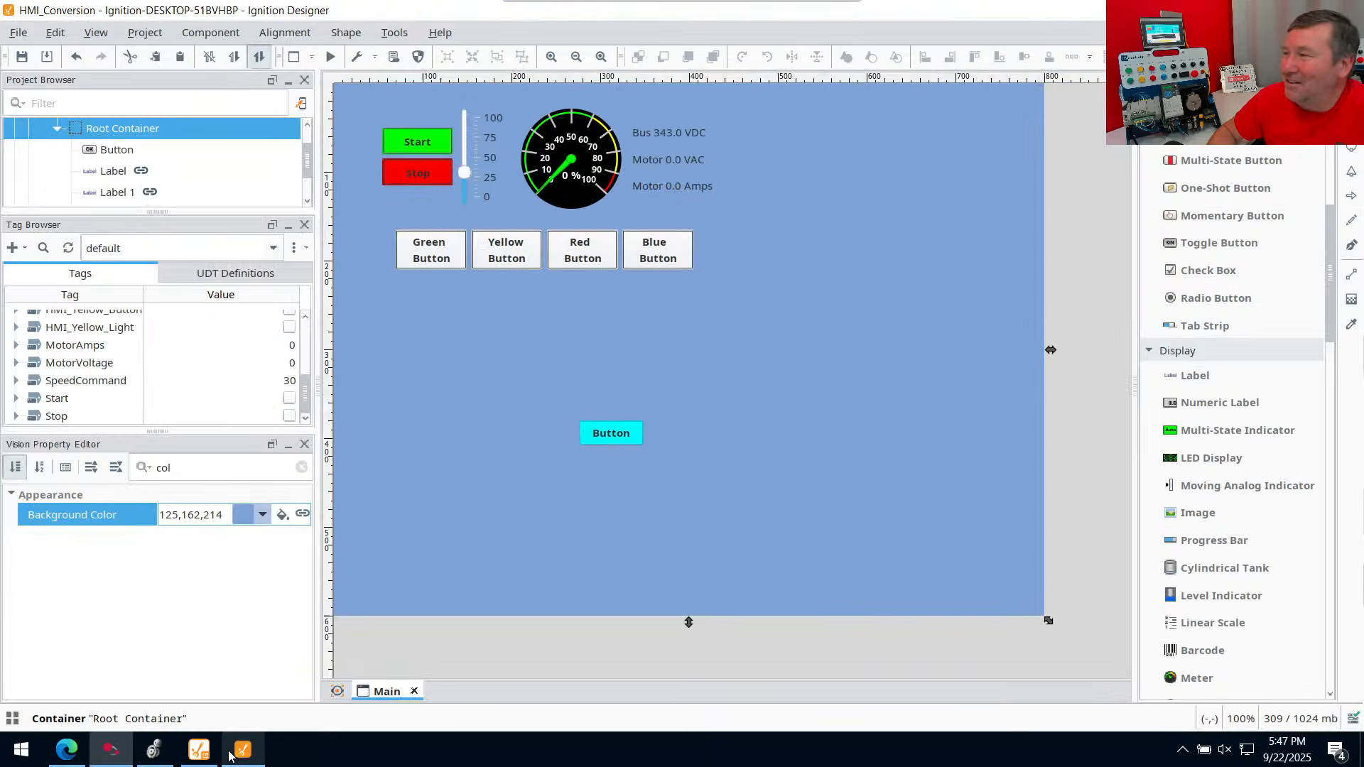
# Draw a white rectangle about 780 by 90 pixels across the lower part of the Main window with the Rectangle tool
pyautogui.scroll(-4, 1236, 395)
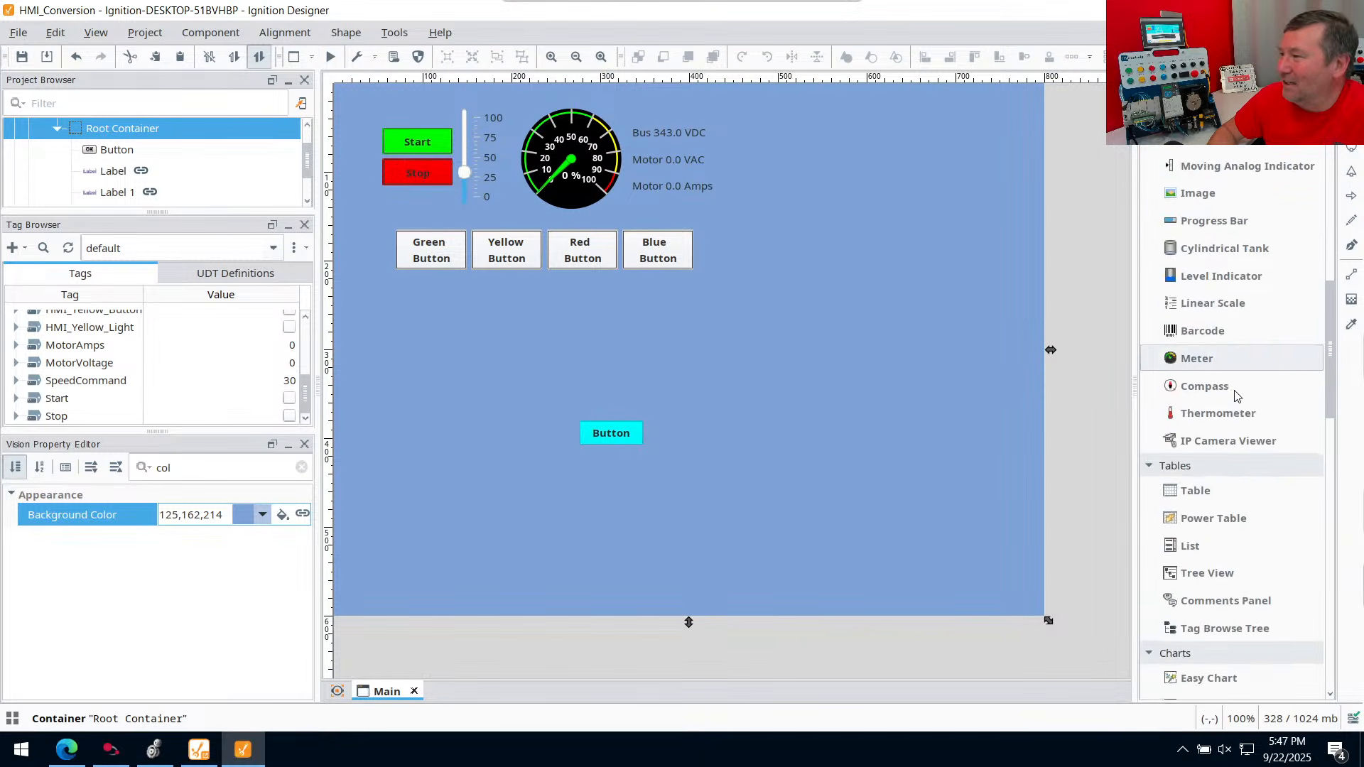
pyautogui.scroll(-10, 1235, 395)
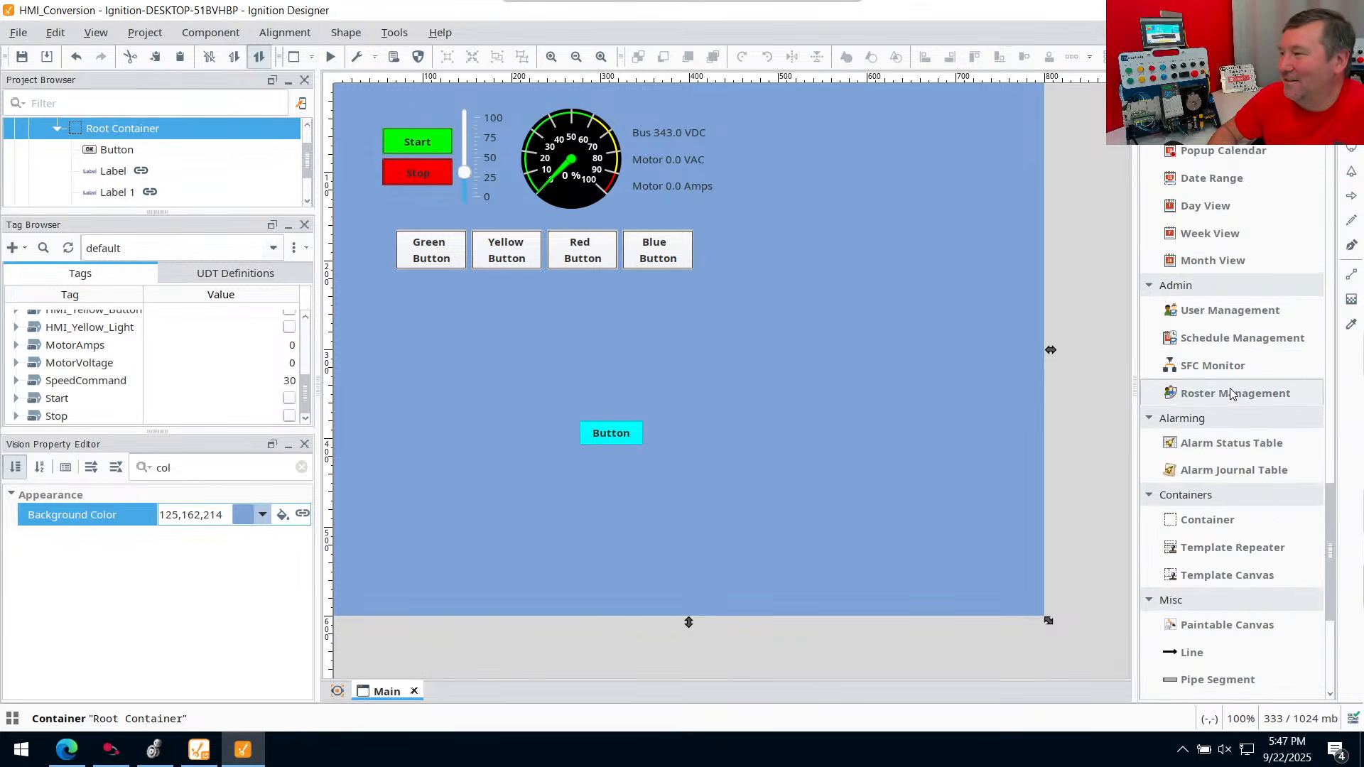
pyautogui.scroll(-3, 1230, 394)
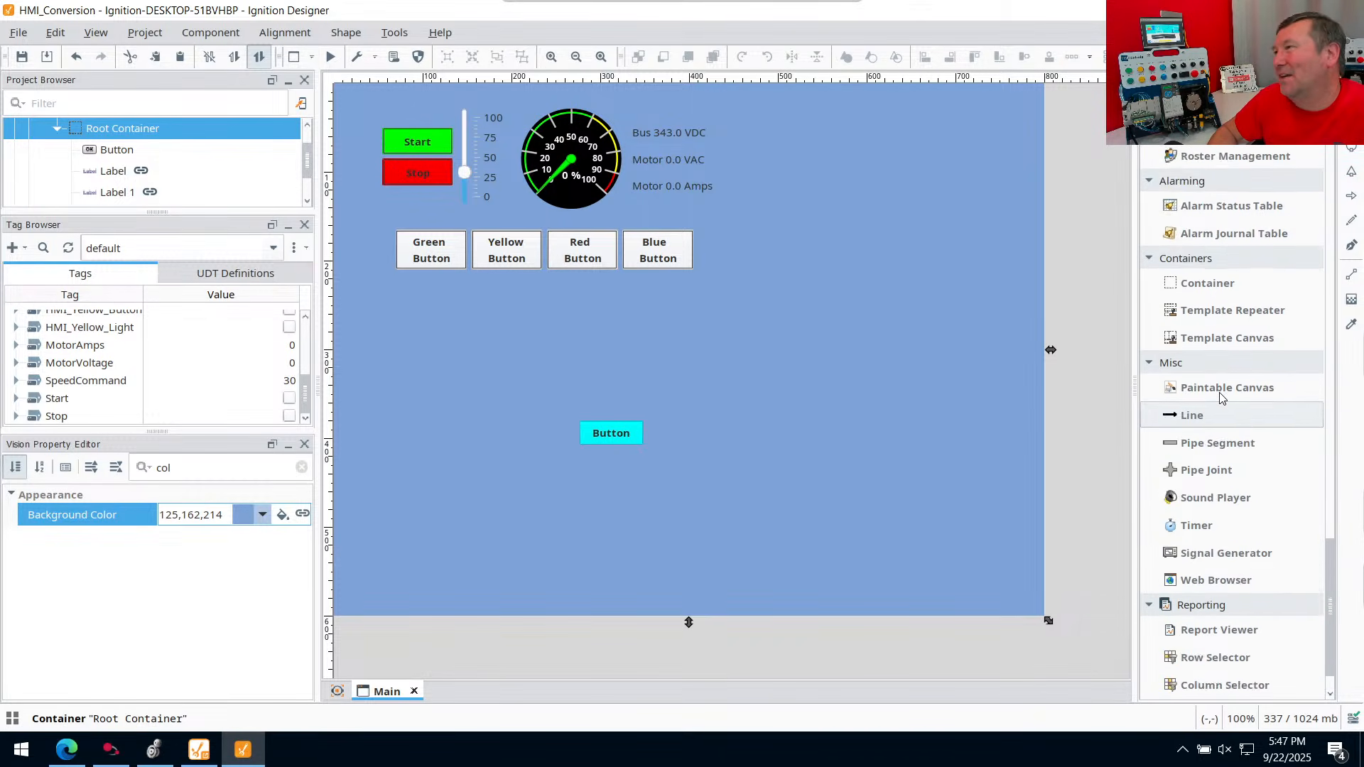
pyautogui.scroll(10, 1220, 396)
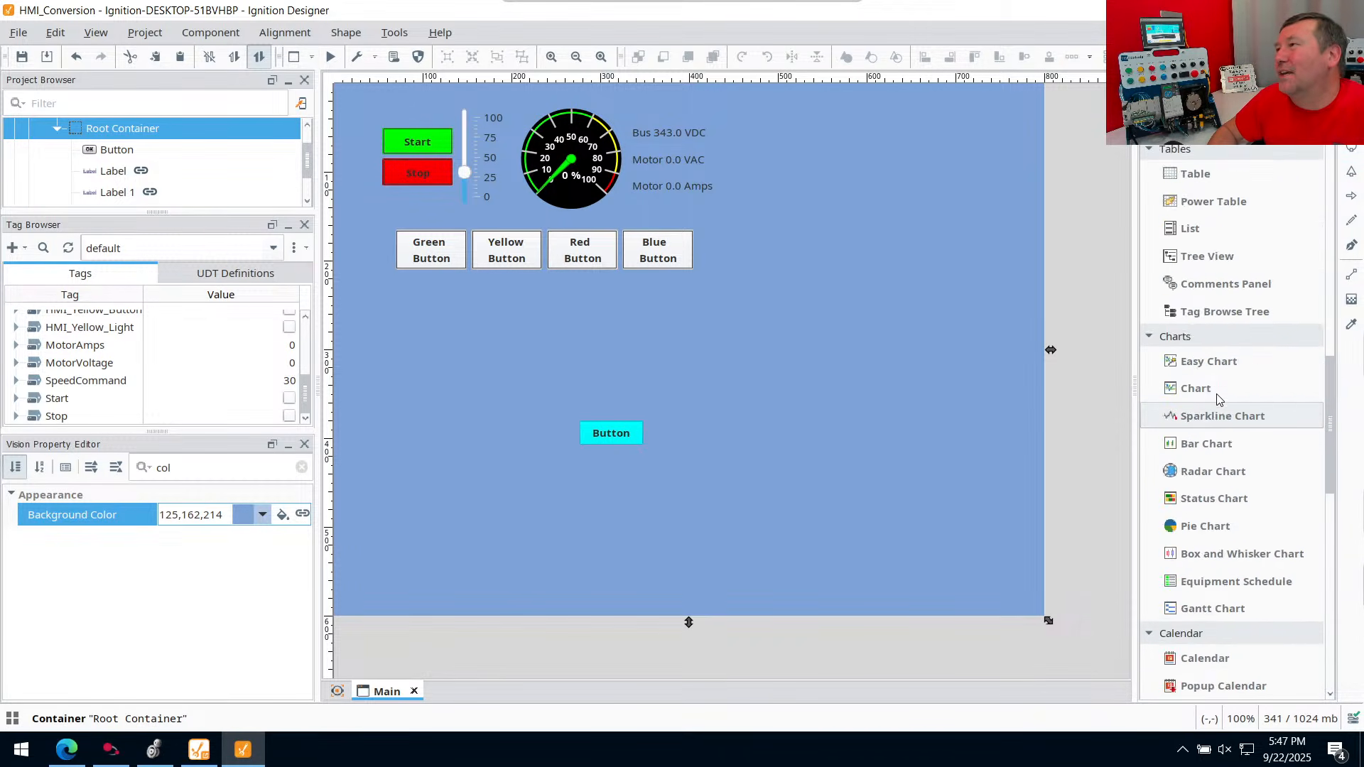
pyautogui.scroll(12, 1216, 398)
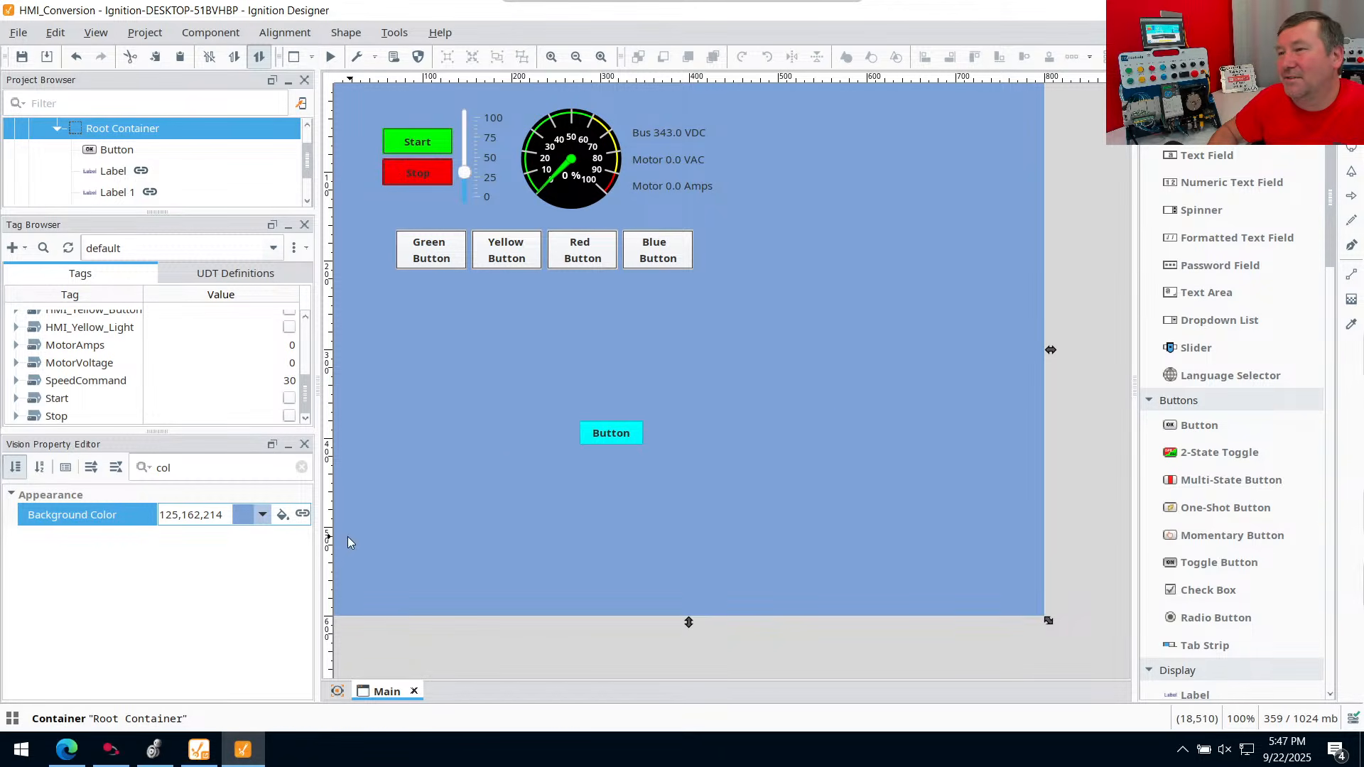
pyautogui.moveTo(347, 543); pyautogui.dragTo(1082, 600)
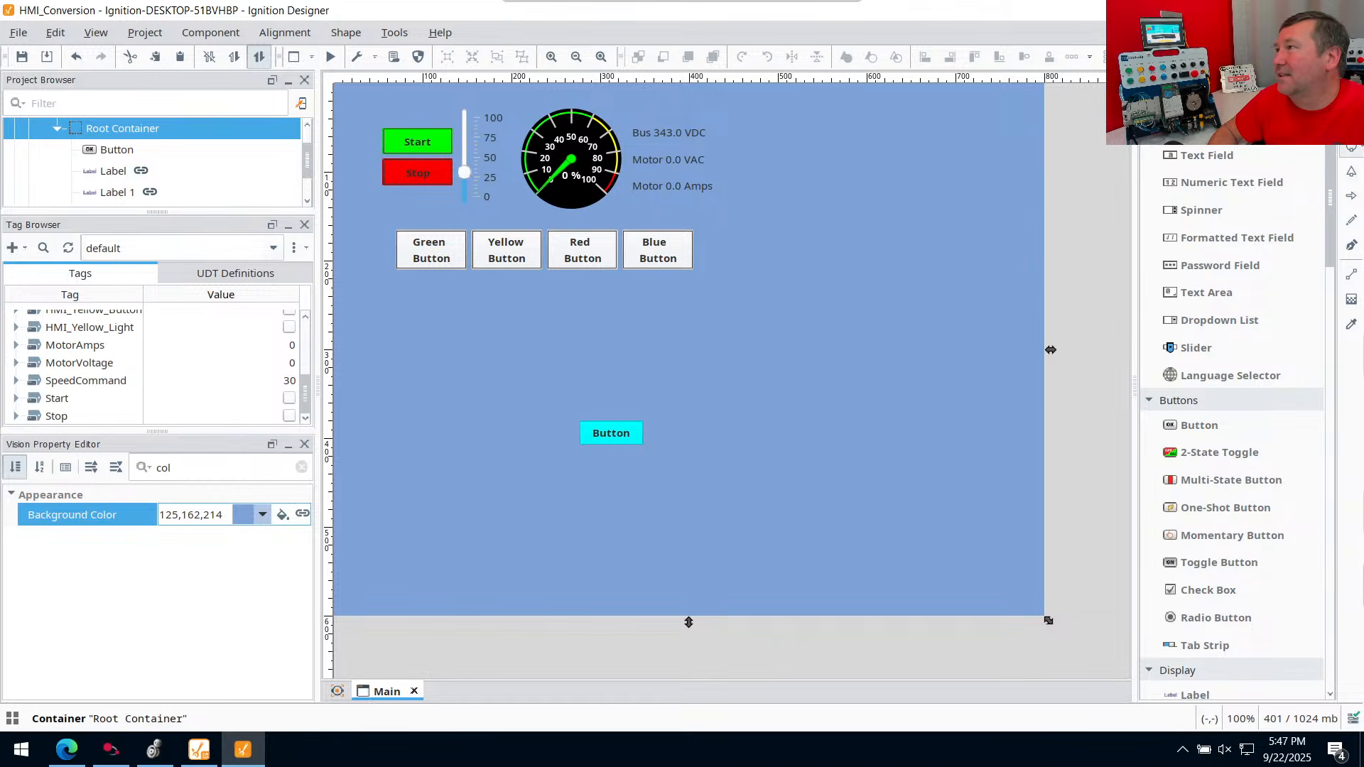
pyautogui.press('r')
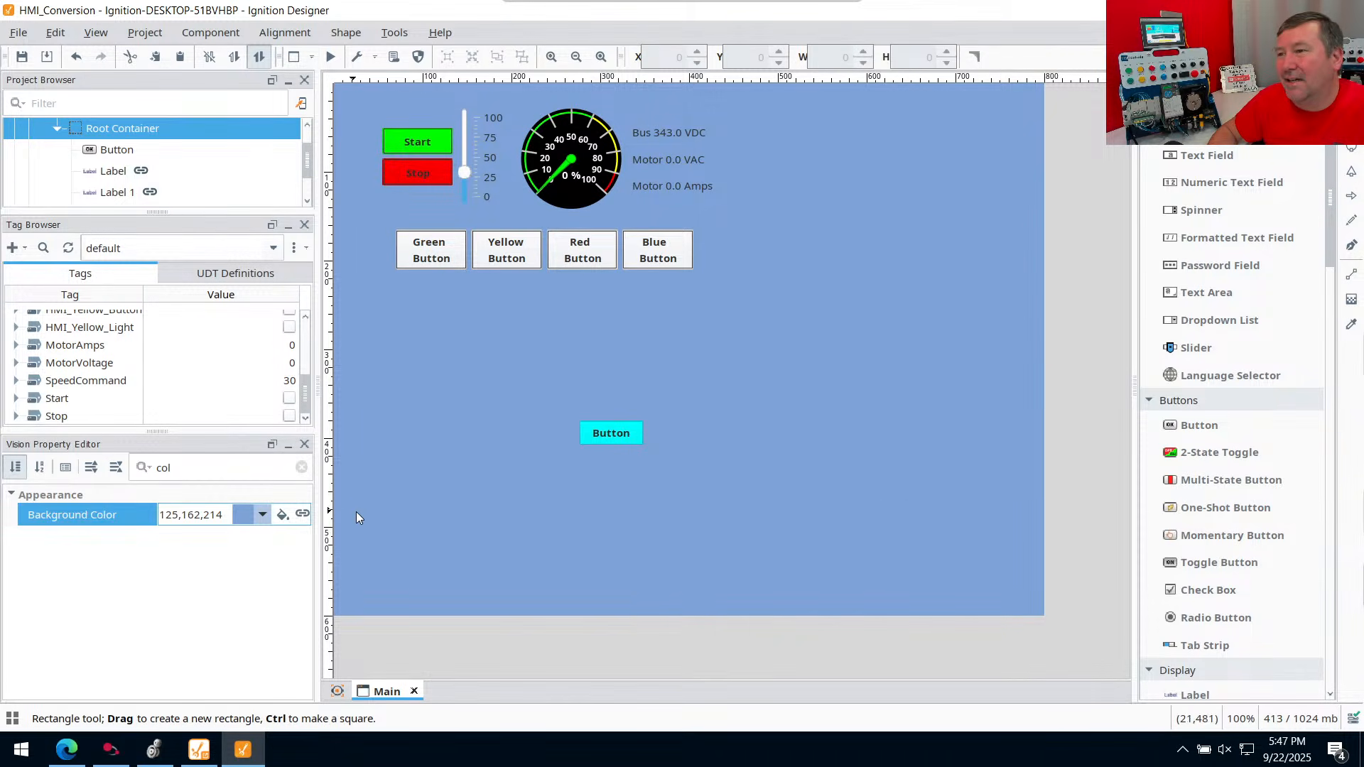
pyautogui.moveTo(354, 511); pyautogui.dragTo(1045, 591)
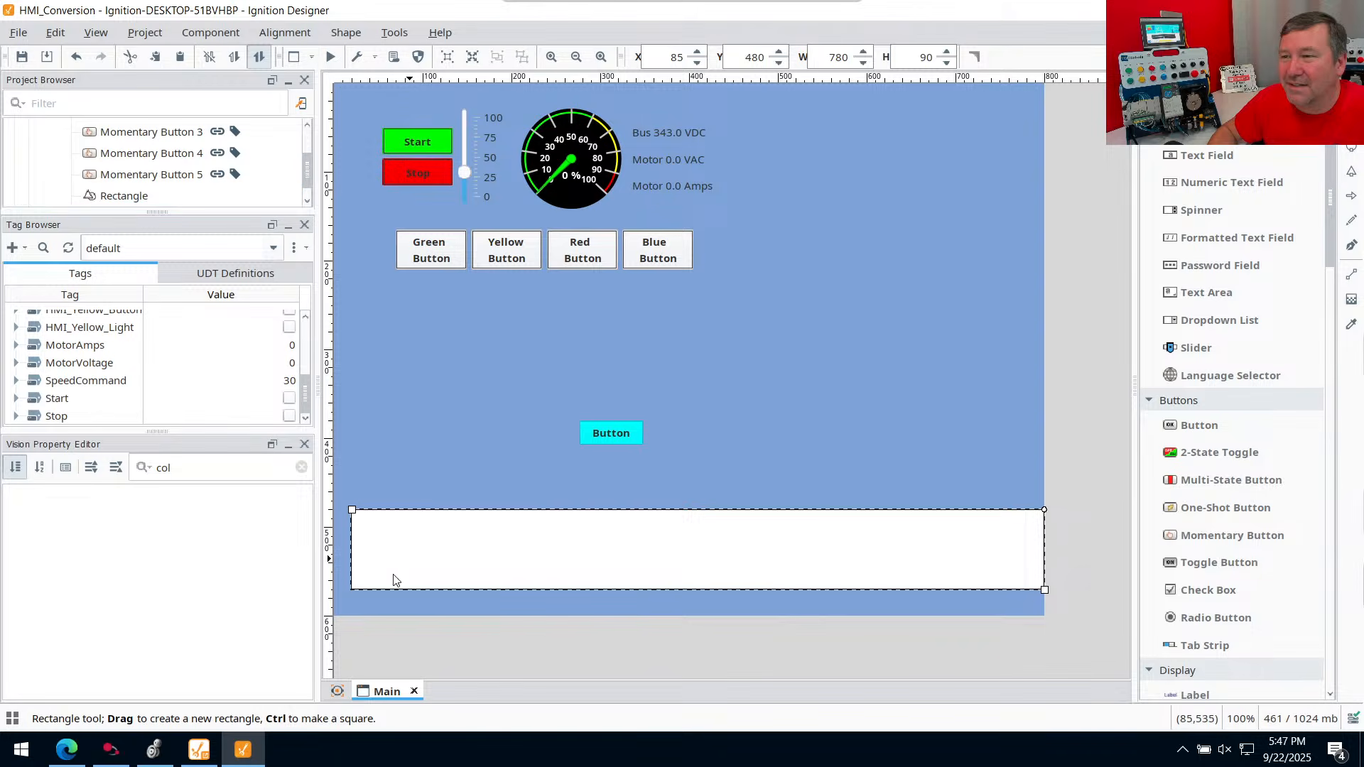
# Undo the stray small rectangle, move the white banner to the window's bottom-left corner at 0,510, and widen it to 800 pixels
pyautogui.moveTo(388, 554); pyautogui.dragTo(413, 575)
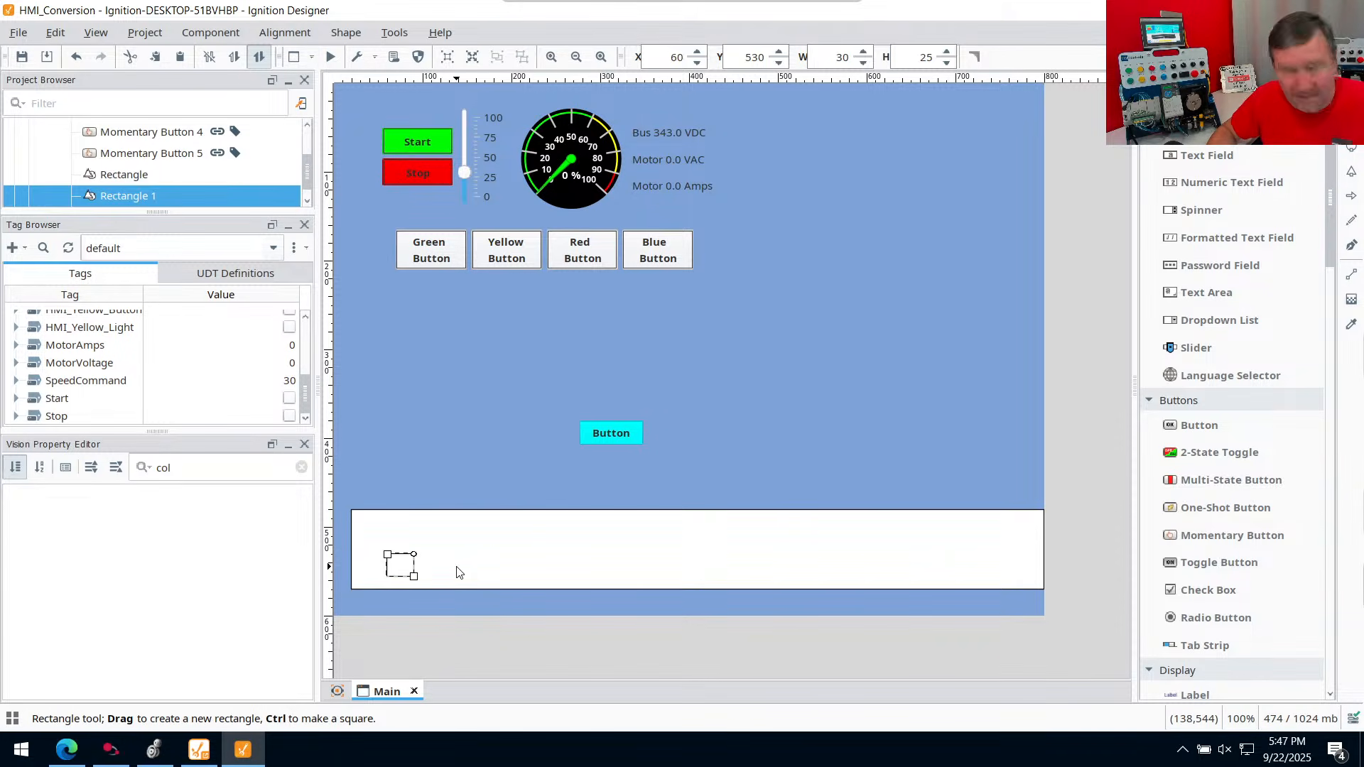
pyautogui.hotkey('ctrl', 'z')
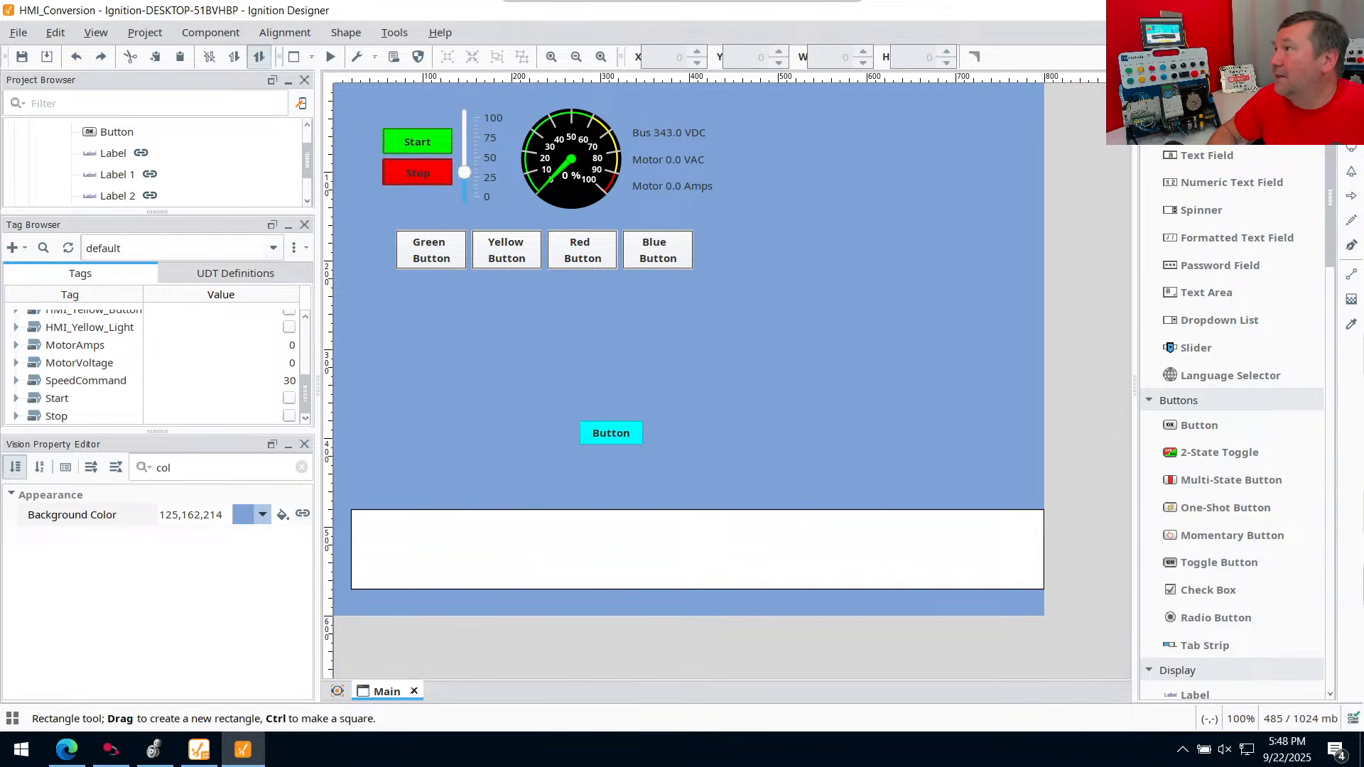
pyautogui.moveTo(684, 552)
pyautogui.mouseDown()
pyautogui.moveTo(667, 560)
pyautogui.moveTo(676, 579)
pyautogui.mouseUp()
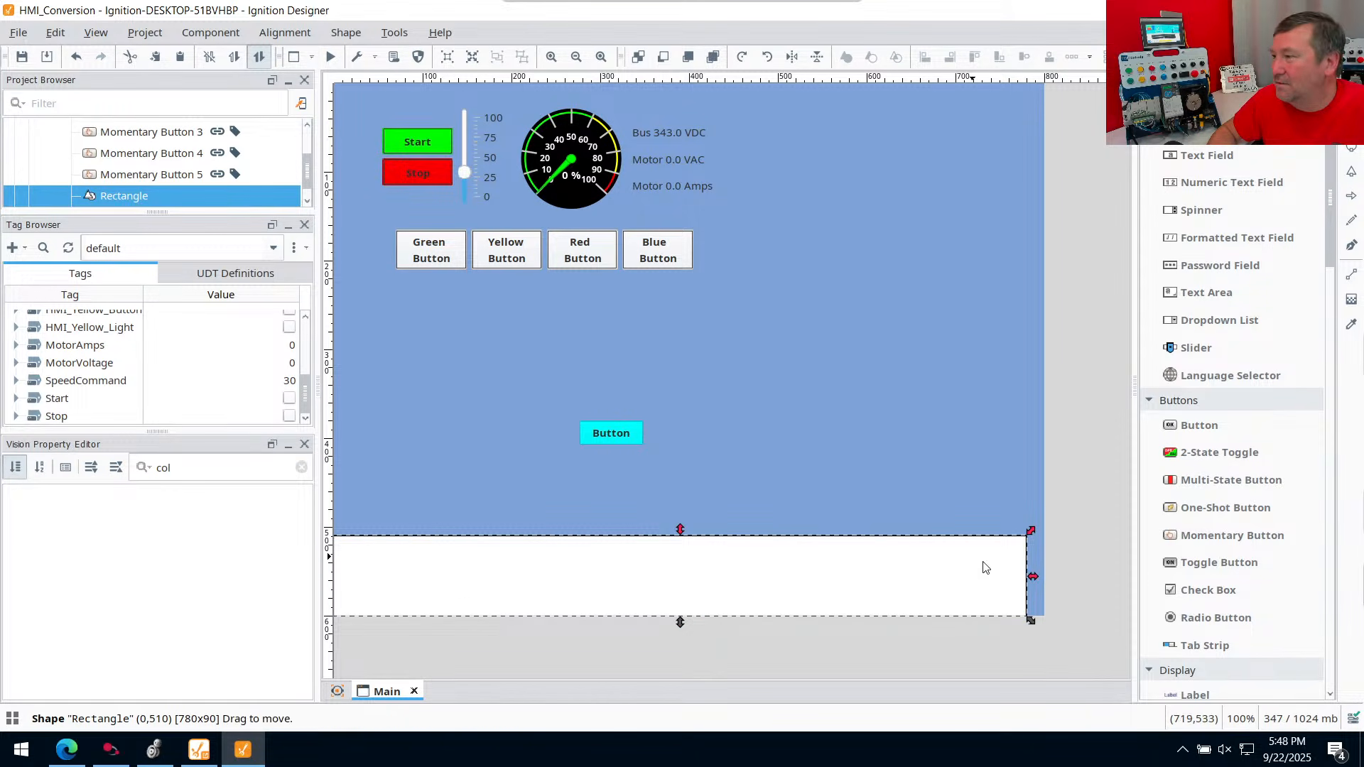
pyautogui.moveTo(1038, 578); pyautogui.dragTo(1054, 578)
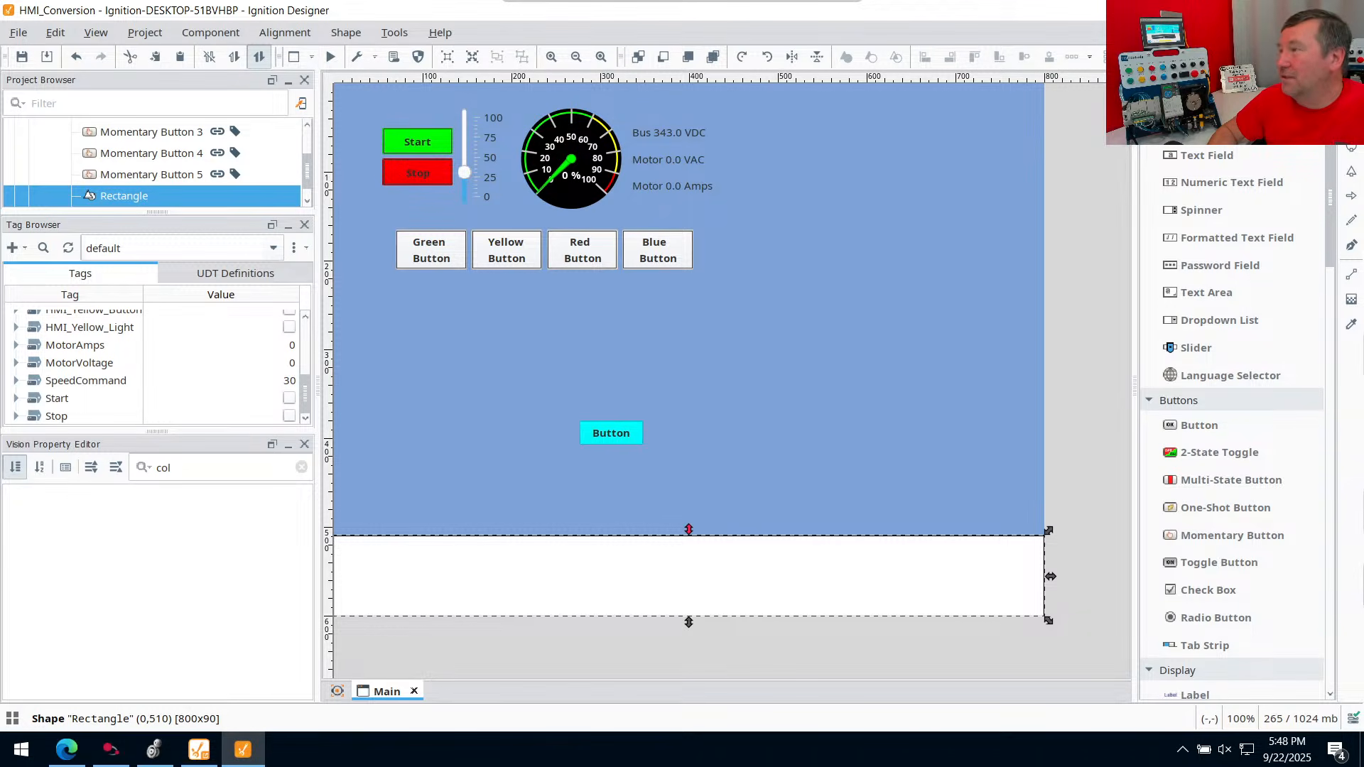
# Search the component palette for "image", place a 100 by 100 Image component over the white banner's left part, and open its Image Browser
pyautogui.write('image')
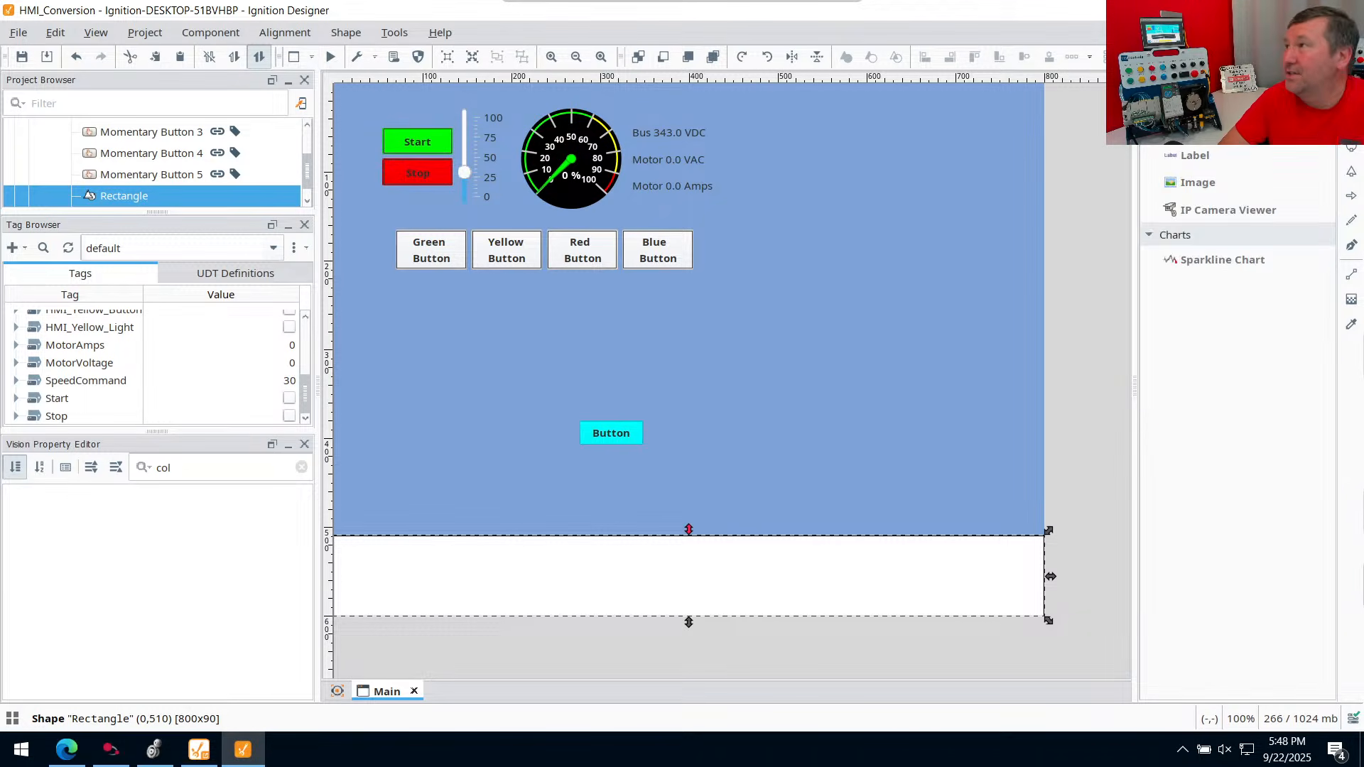
pyautogui.click(1226, 190)
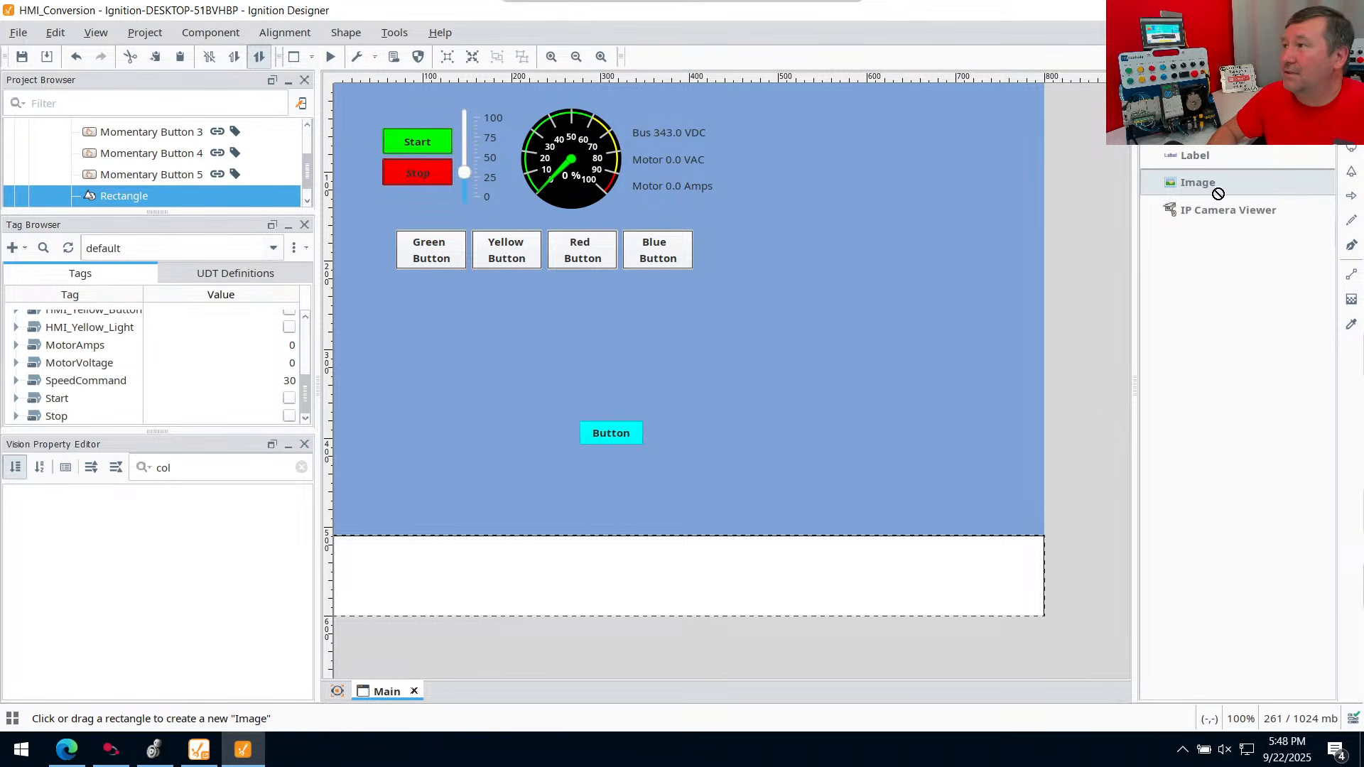
pyautogui.moveTo(1216, 188); pyautogui.dragTo(708, 375)
pyautogui.moveTo(390, 577); pyautogui.dragTo(401, 571)
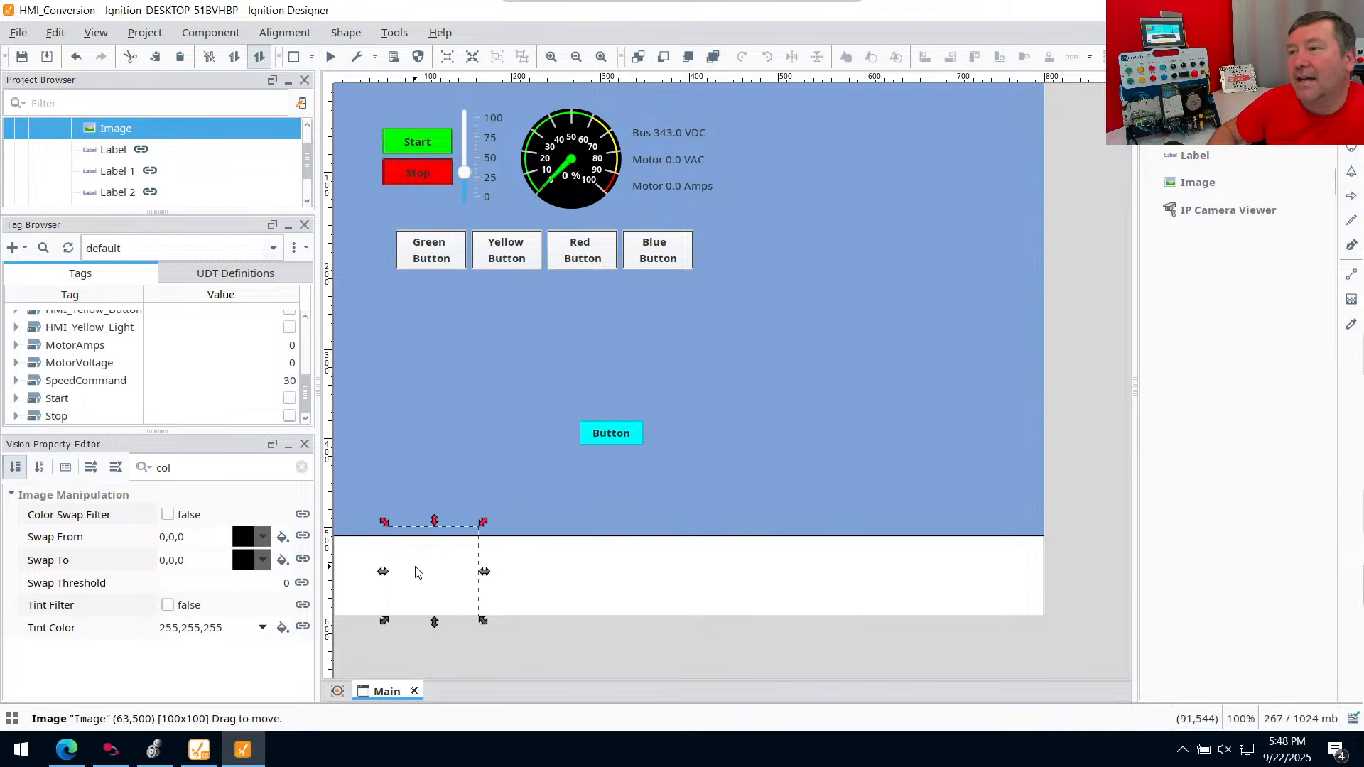
pyautogui.doubleClick(426, 567)
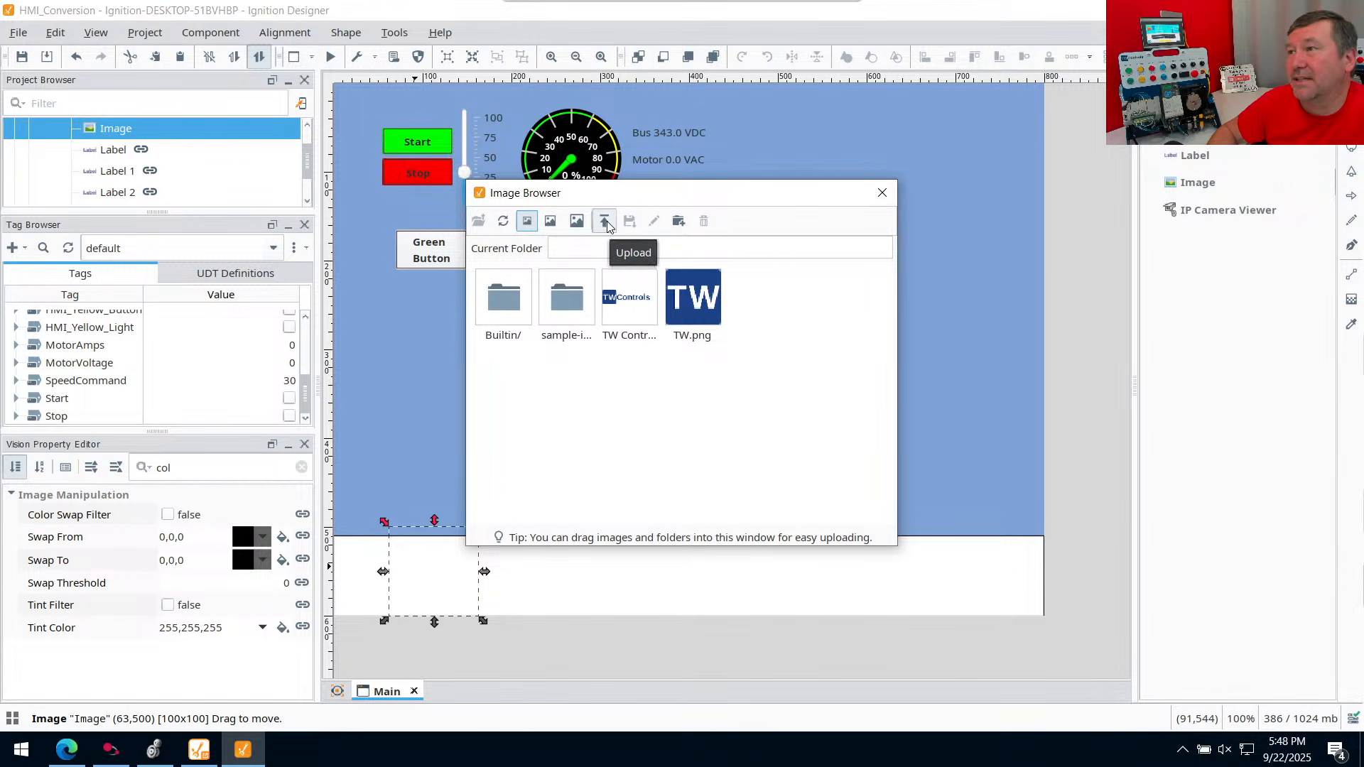
# Load the TW Controls picture from the image library into the image component and move it to the window's origin (0, 0)
pyautogui.click(629, 312)
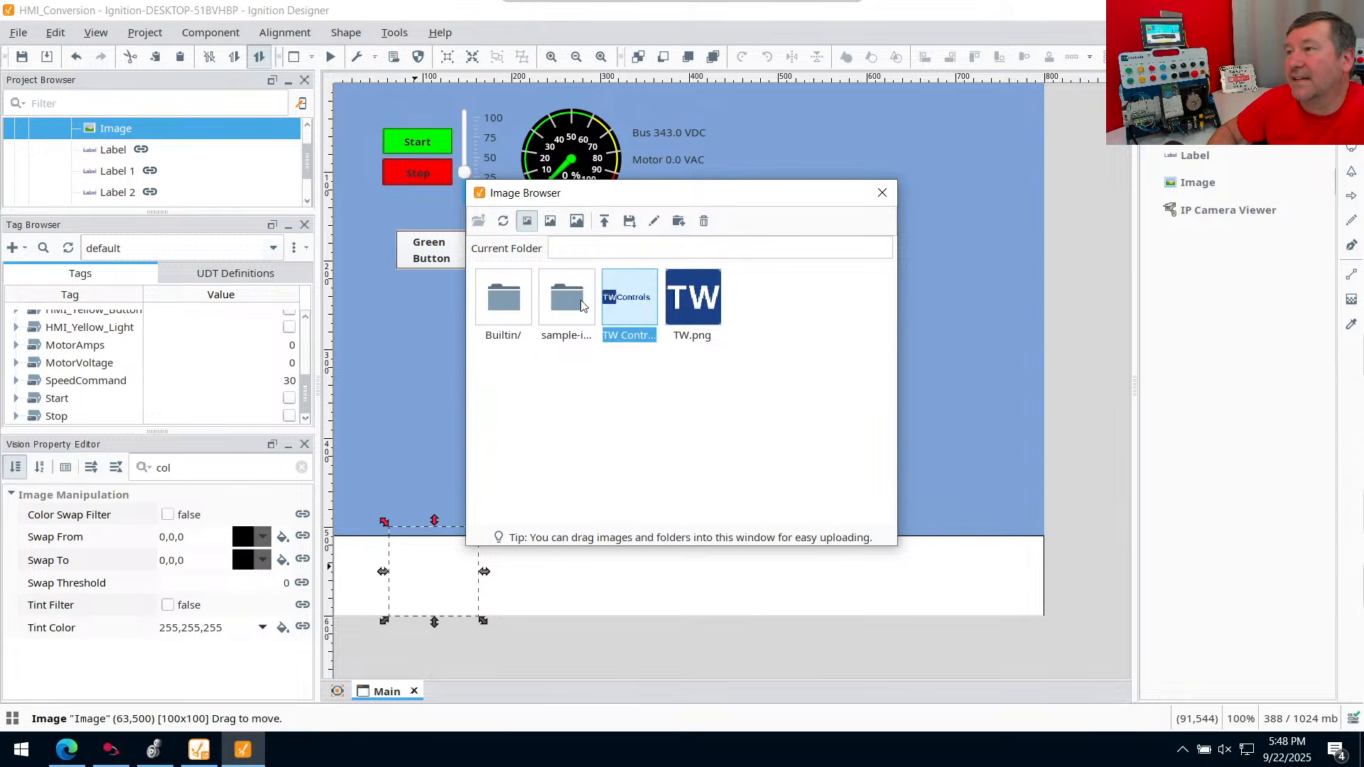
pyautogui.doubleClick(629, 302)
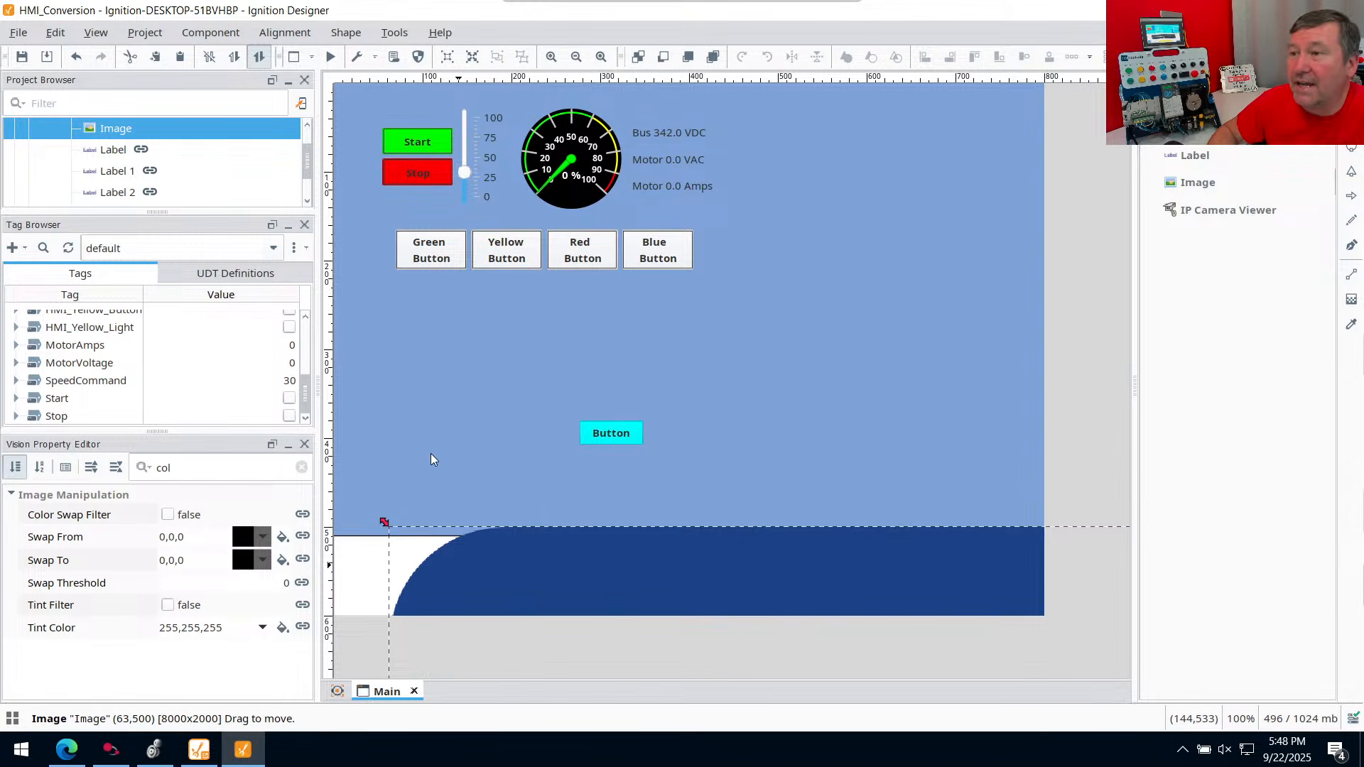
pyautogui.moveTo(430, 459); pyautogui.dragTo(424, 435)
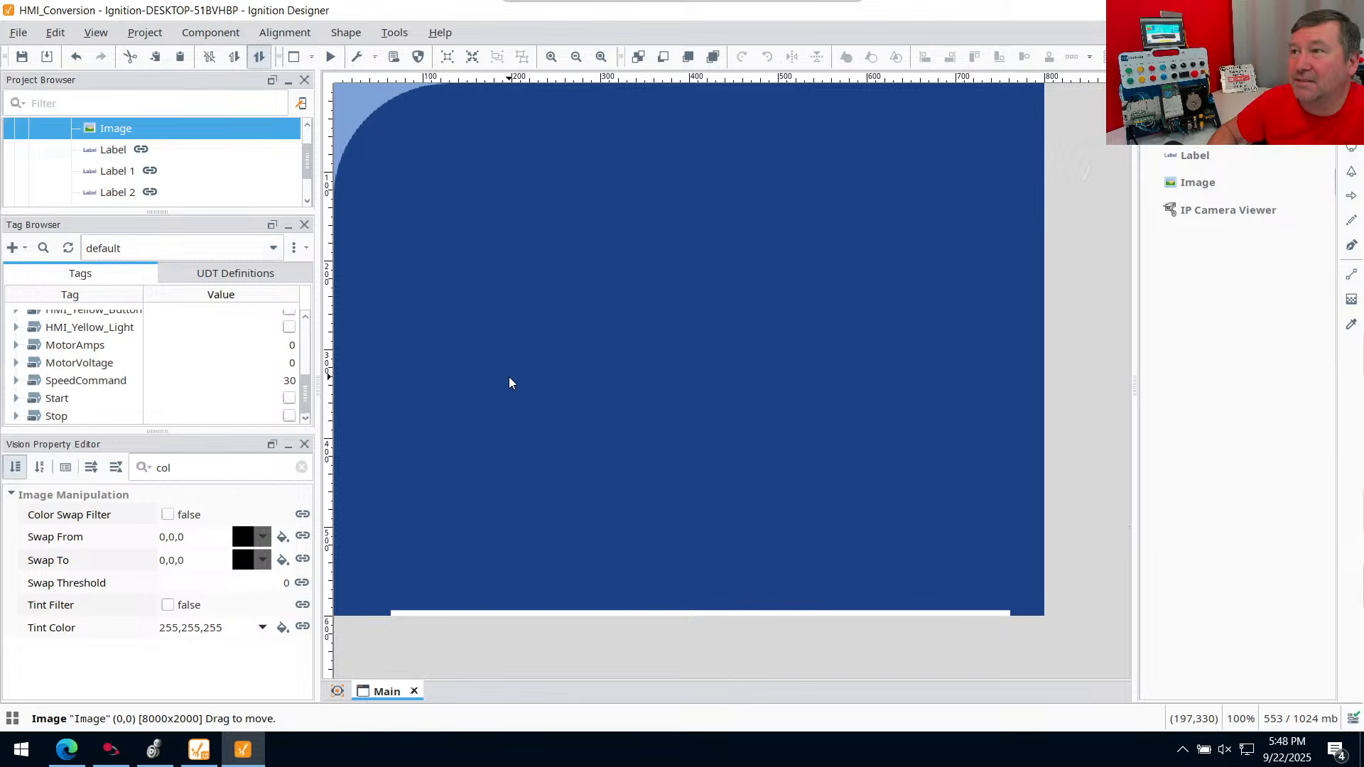
# Resize the logo image to 800 x 200 and move it to (0, 400) along the window's lower edge
pyautogui.rightClick(538, 371)
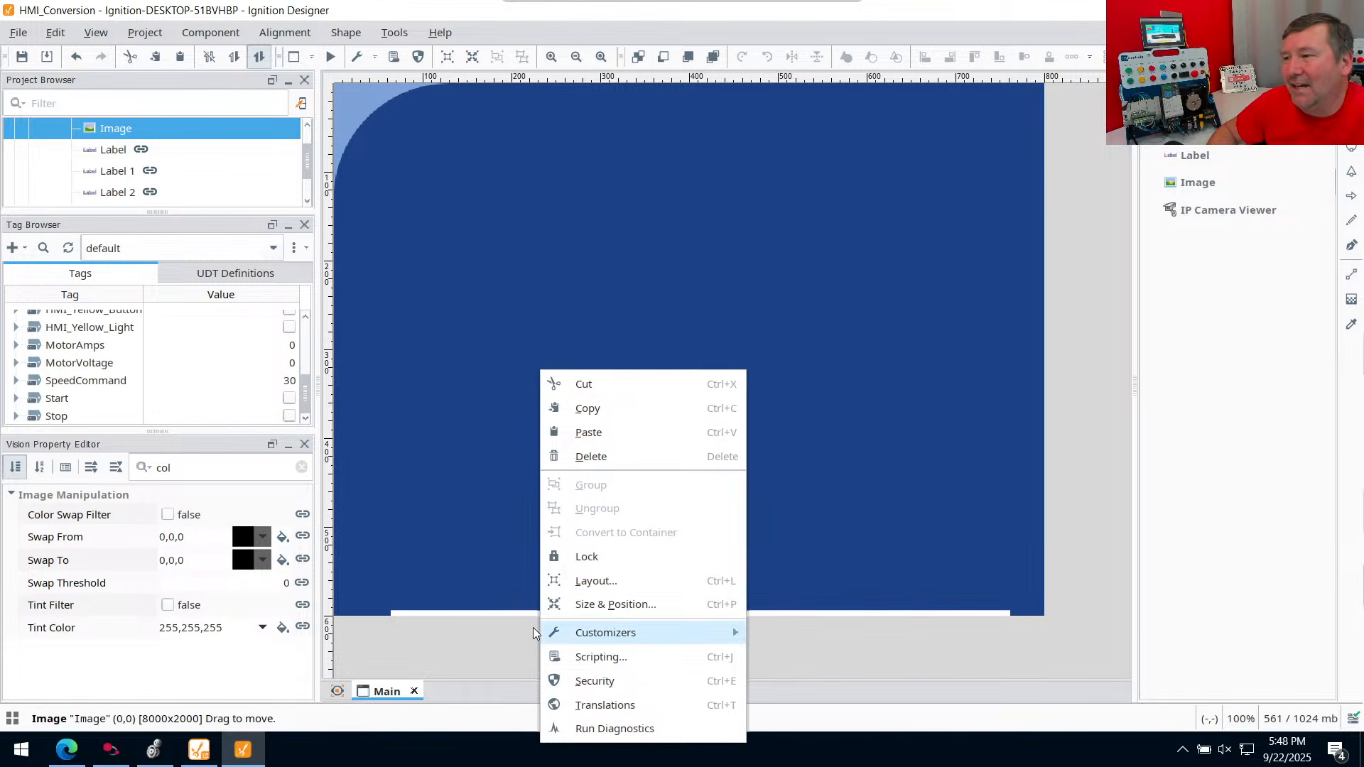
pyautogui.click(619, 609)
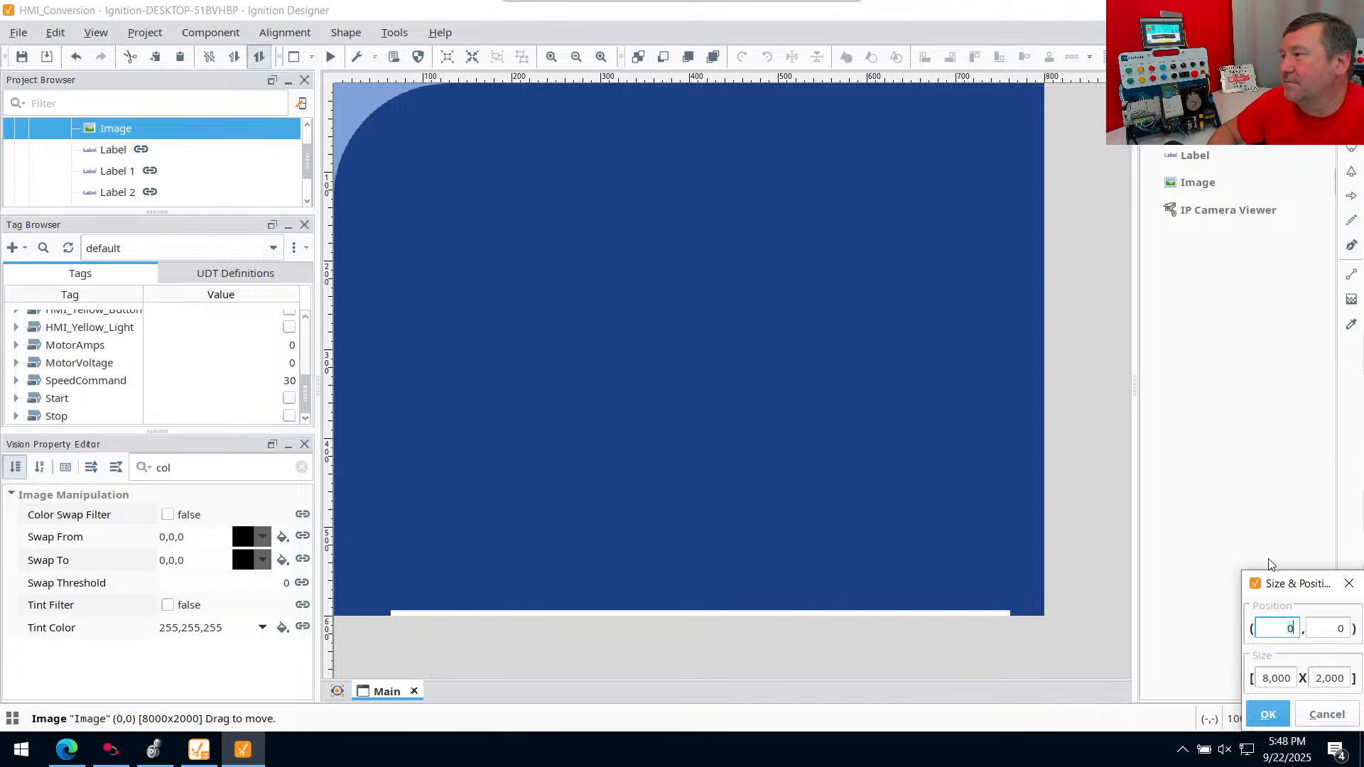
pyautogui.moveTo(1305, 595); pyautogui.dragTo(603, 351)
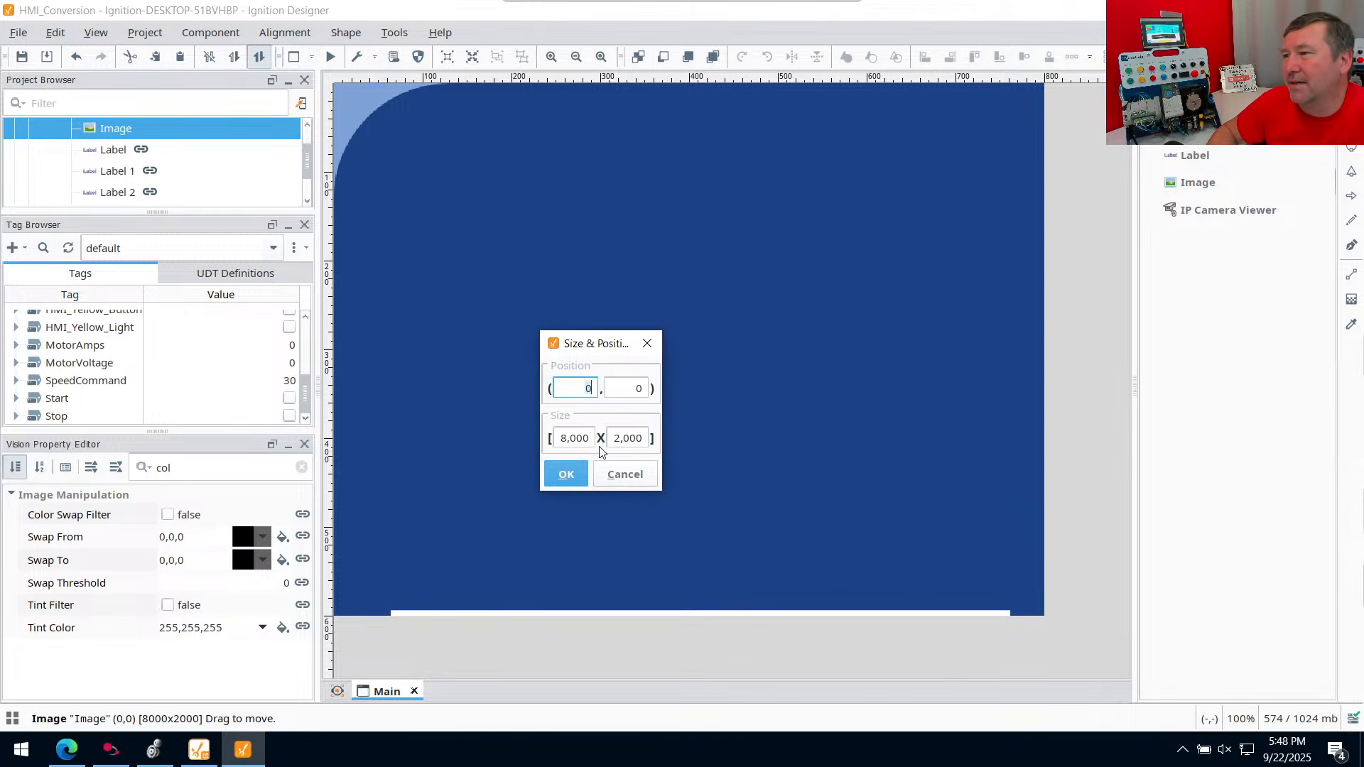
pyautogui.click(593, 438)
pyautogui.click(590, 436)
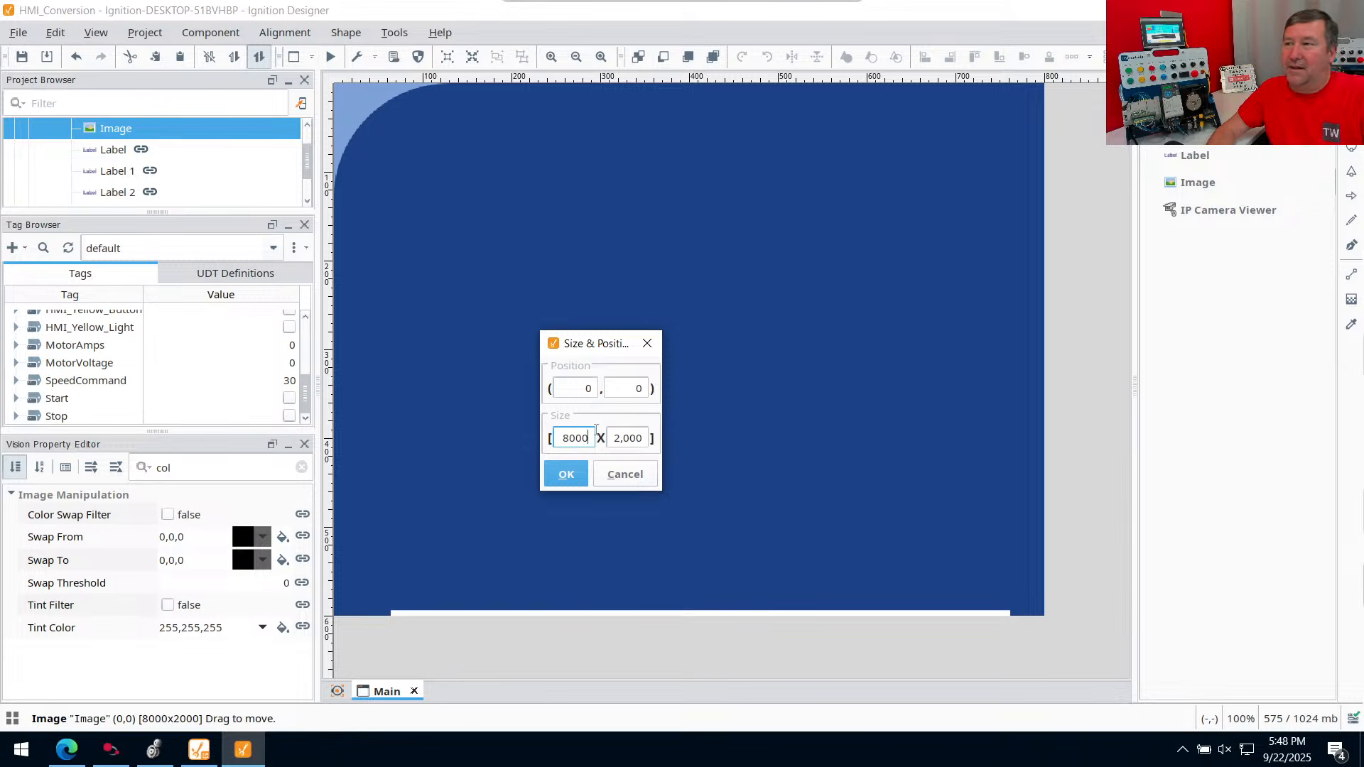
pyautogui.click(642, 441)
pyautogui.press('BackSpace')
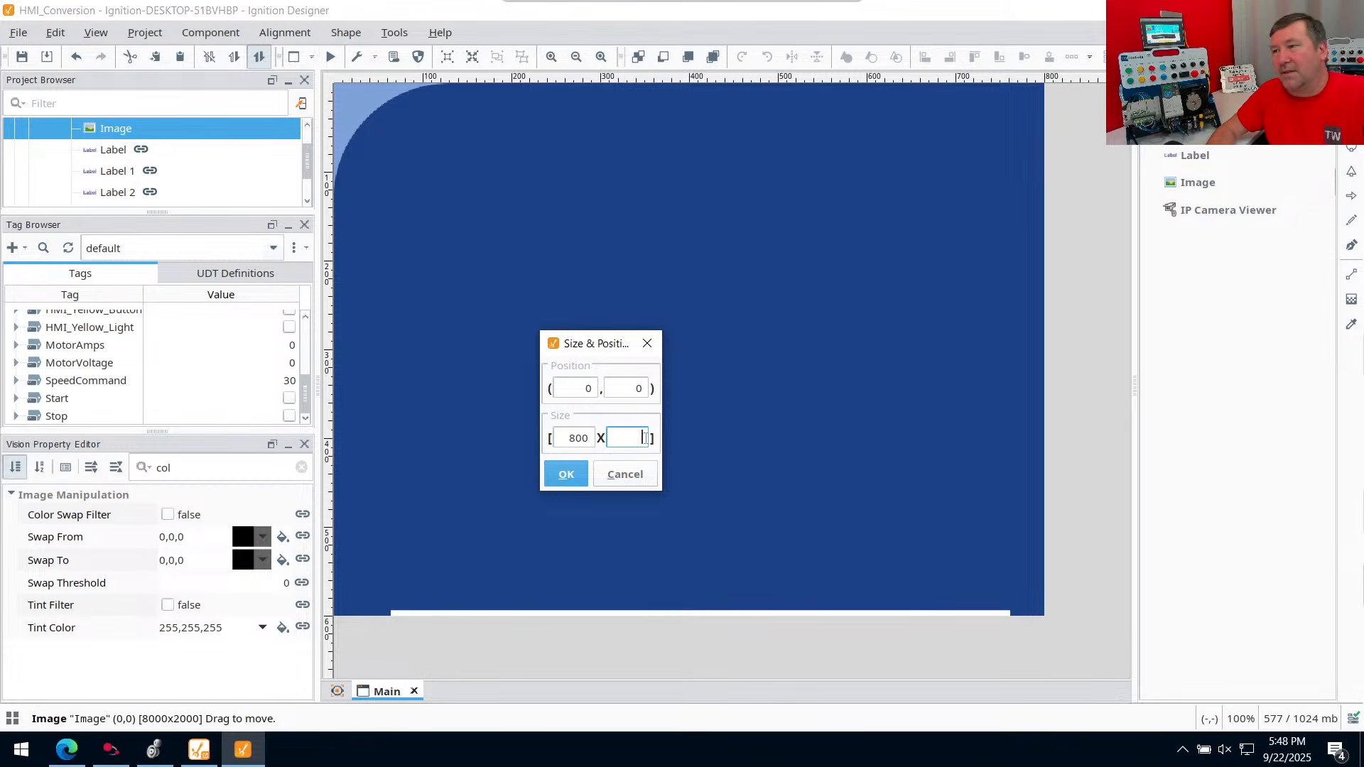
pyautogui.write('200')
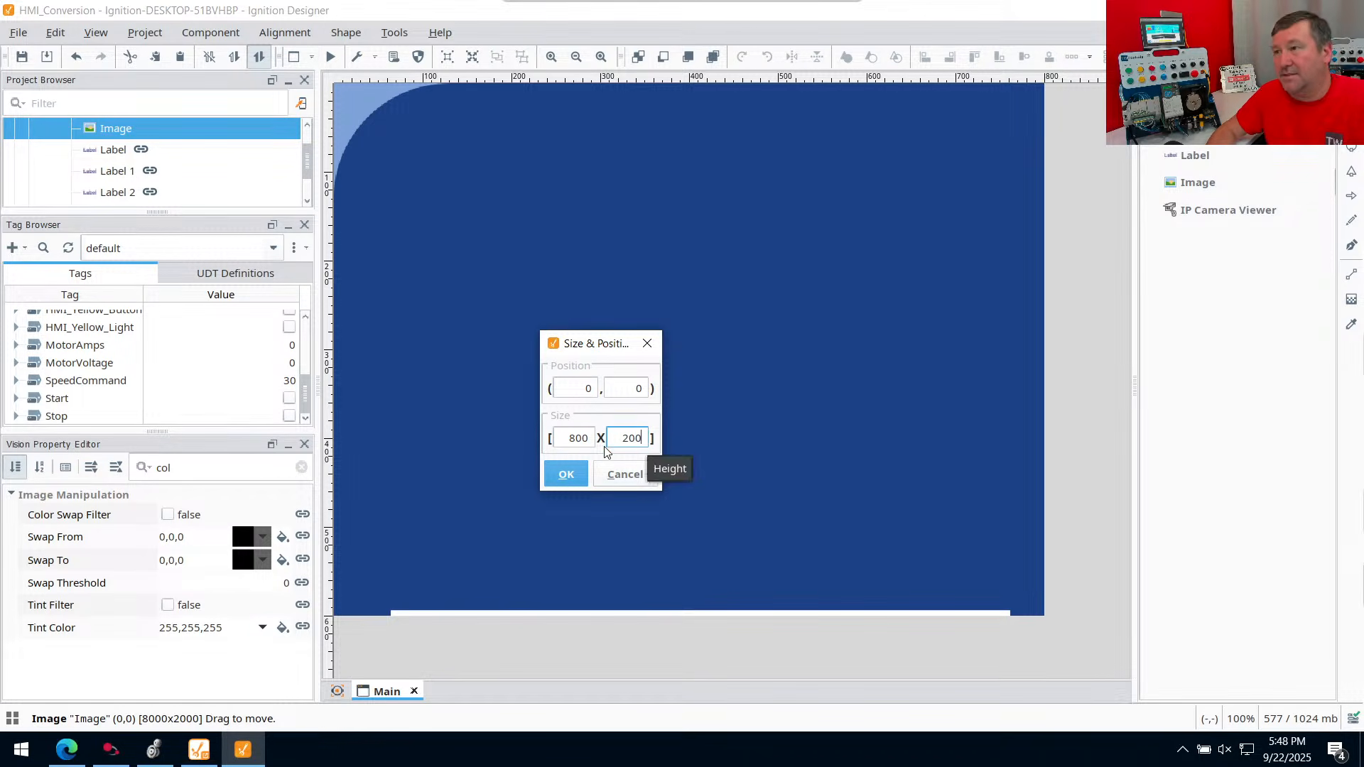
pyautogui.click(566, 474)
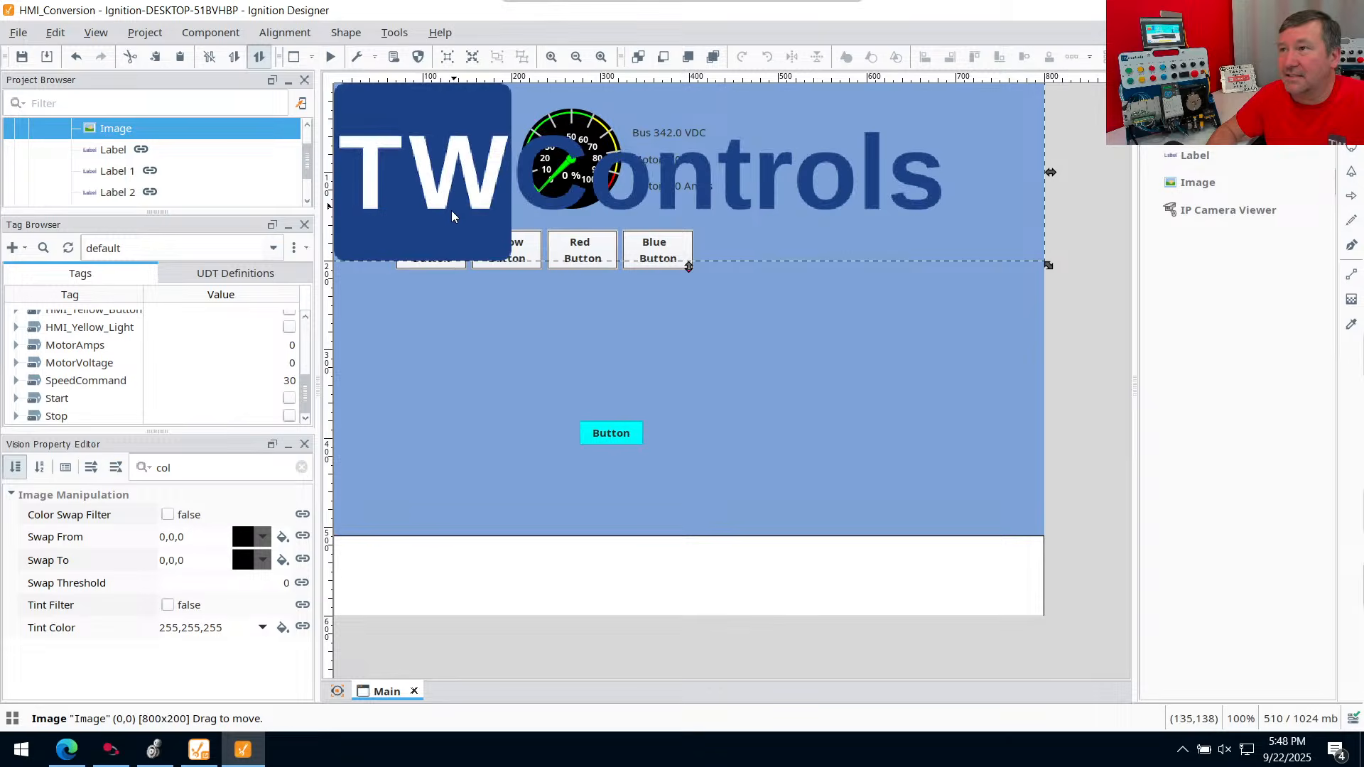
pyautogui.moveTo(450, 210); pyautogui.dragTo(505, 566)
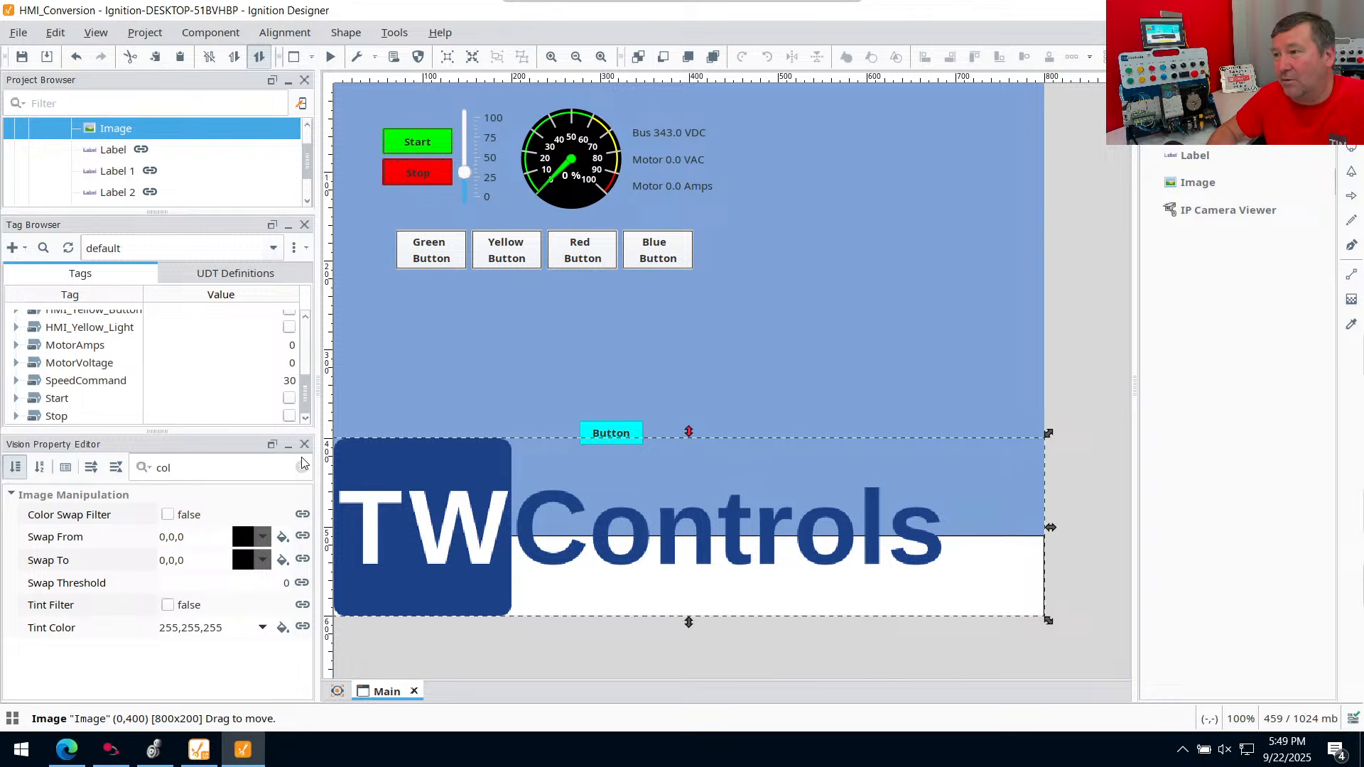
pyautogui.rightClick(424, 457)
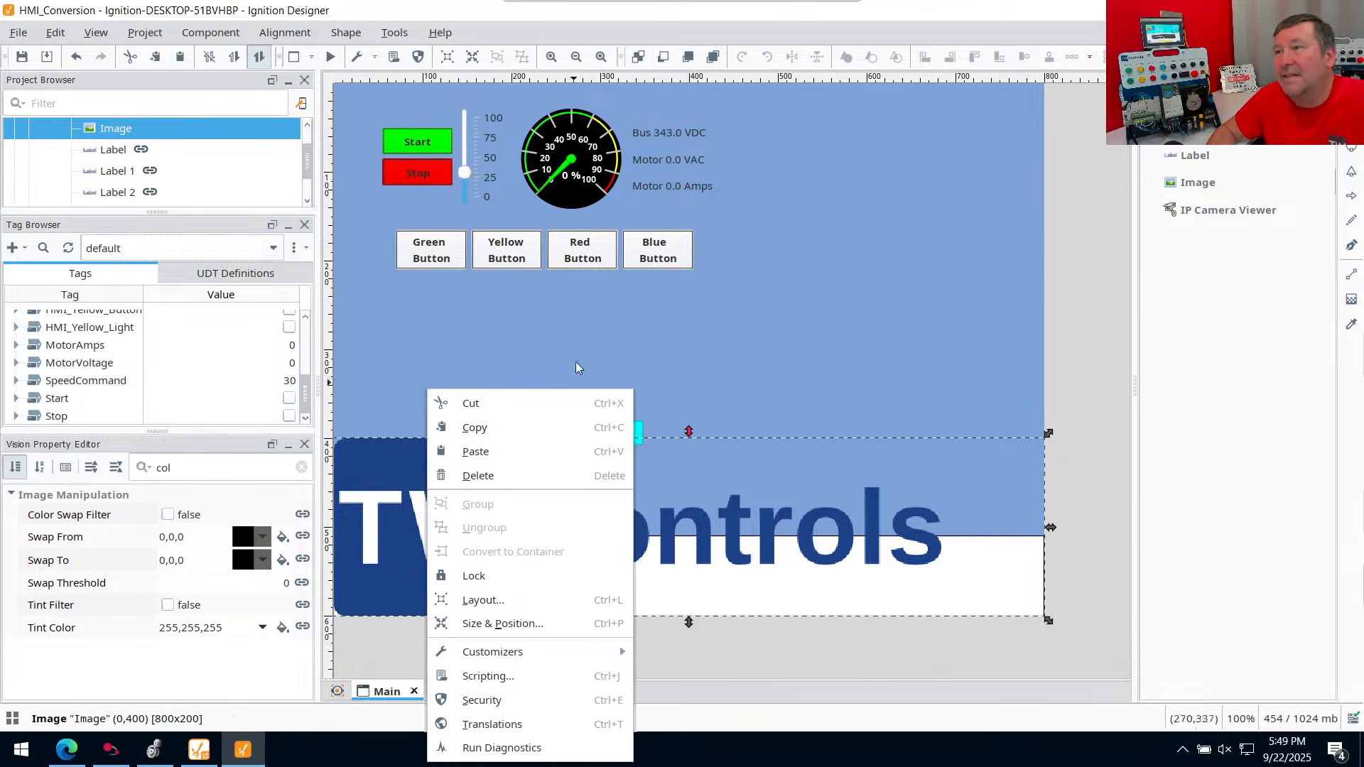
pyautogui.click(477, 623)
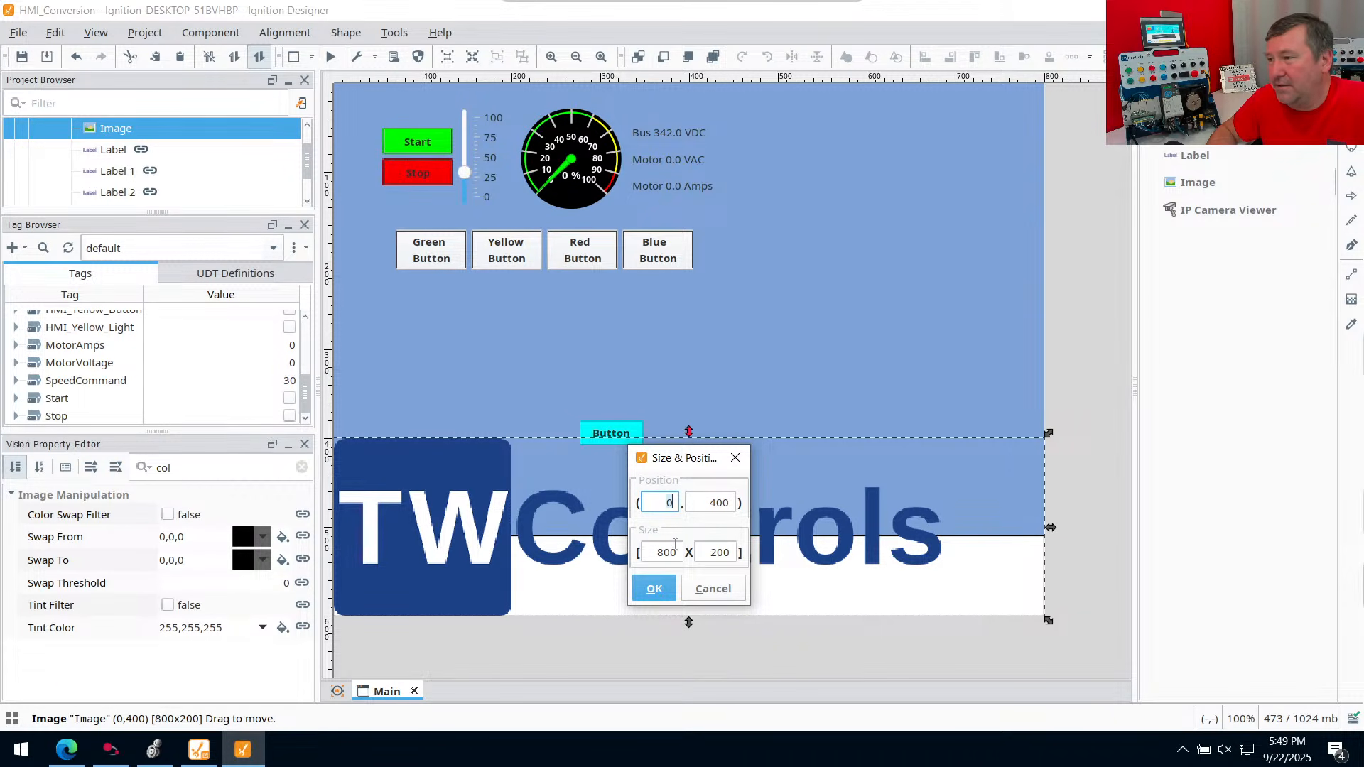
pyautogui.click(654, 553)
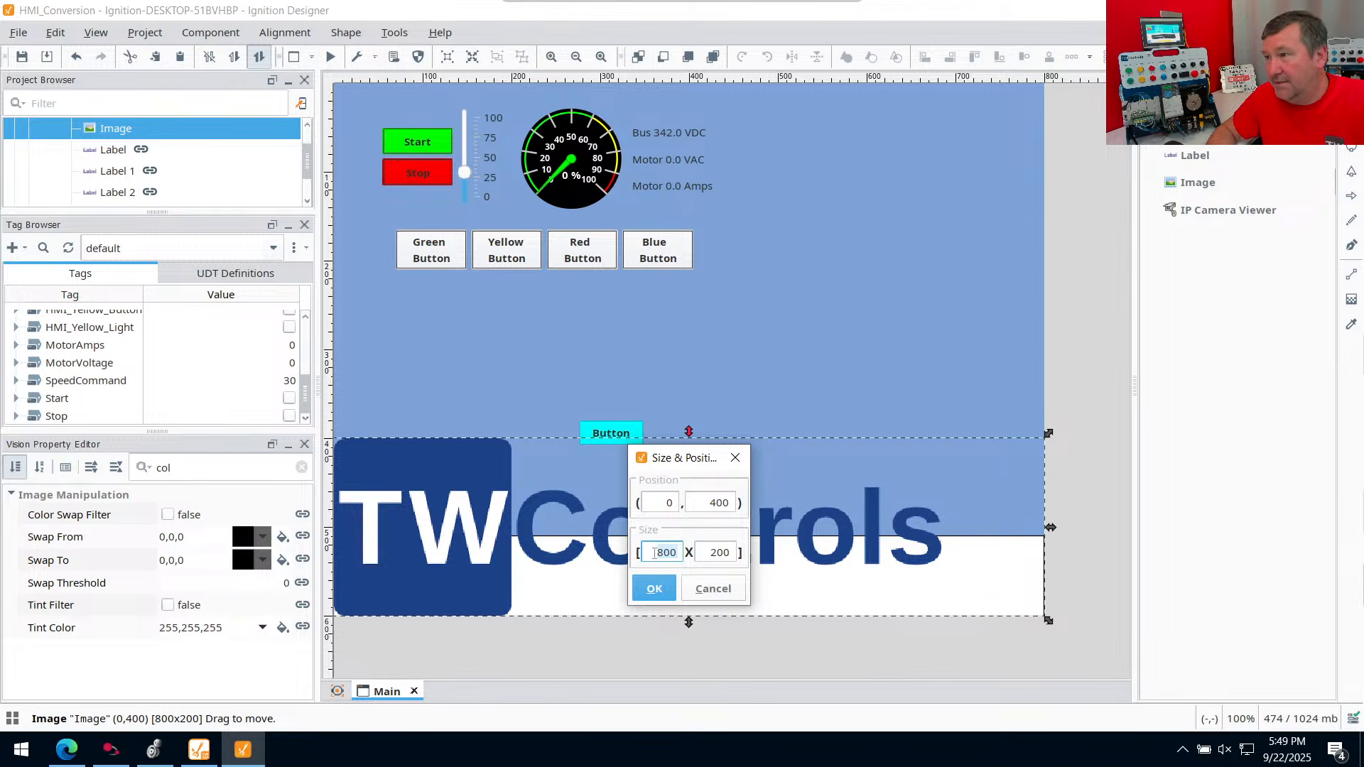
pyautogui.write('400')
pyautogui.click(713, 588)
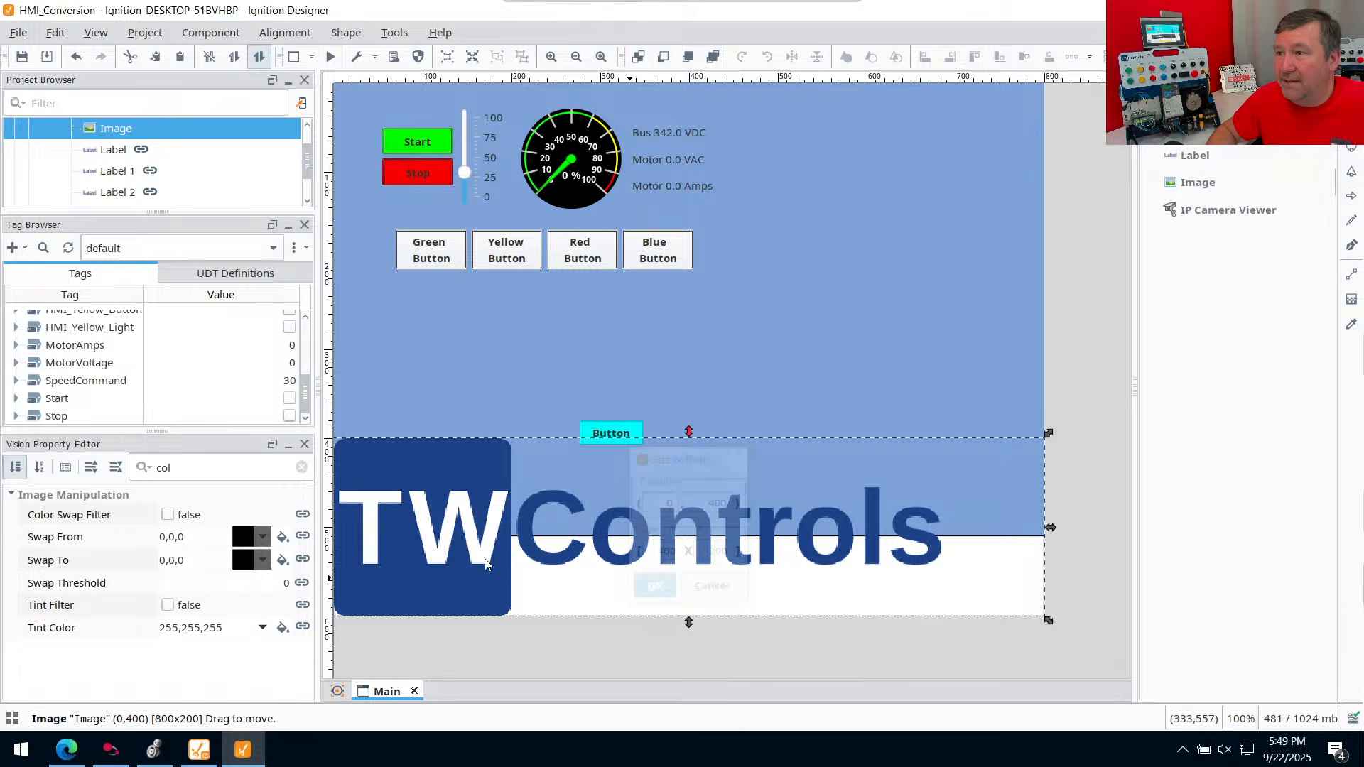
# Set the logo image's size to 400 x 100 and place it at about (5, 495) over the white rectangle
pyautogui.rightClick(446, 561)
pyautogui.click(549, 619)
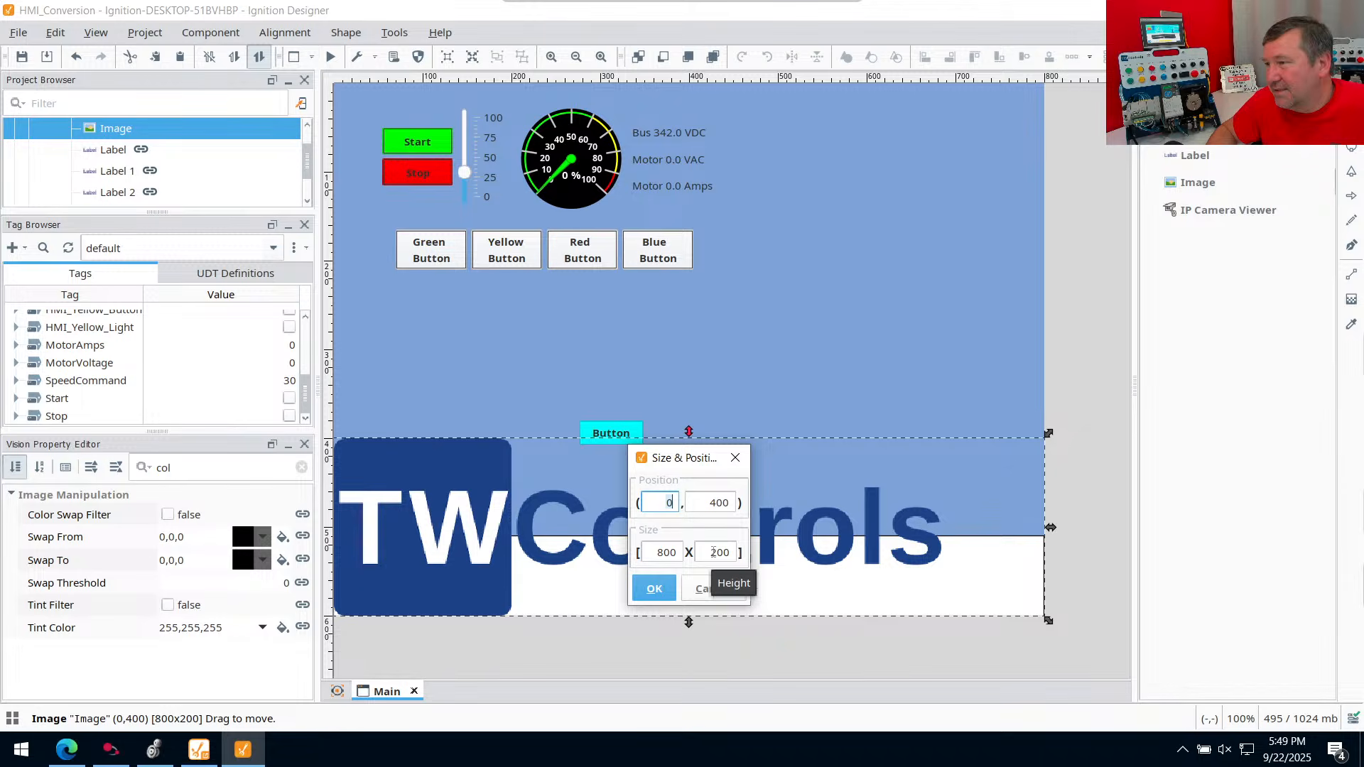
pyautogui.click(680, 551)
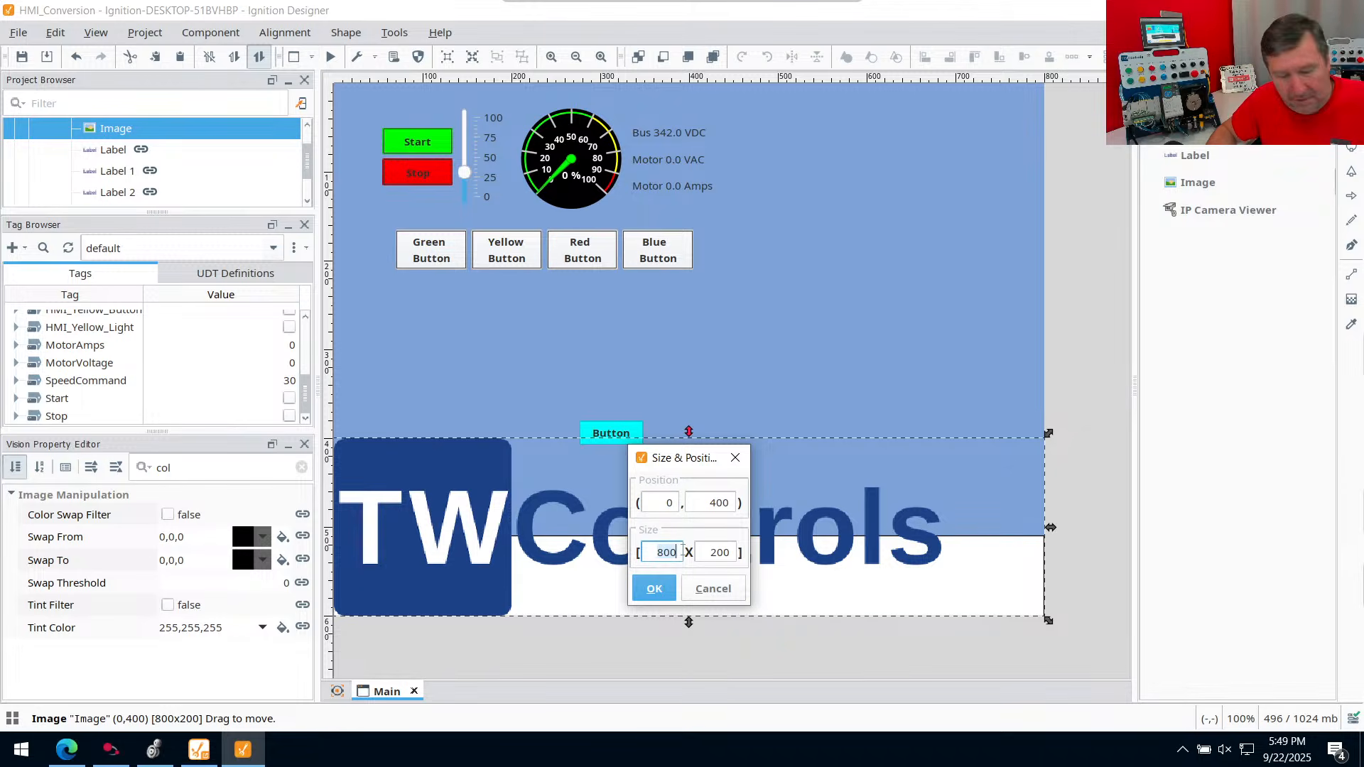
pyautogui.write('400')
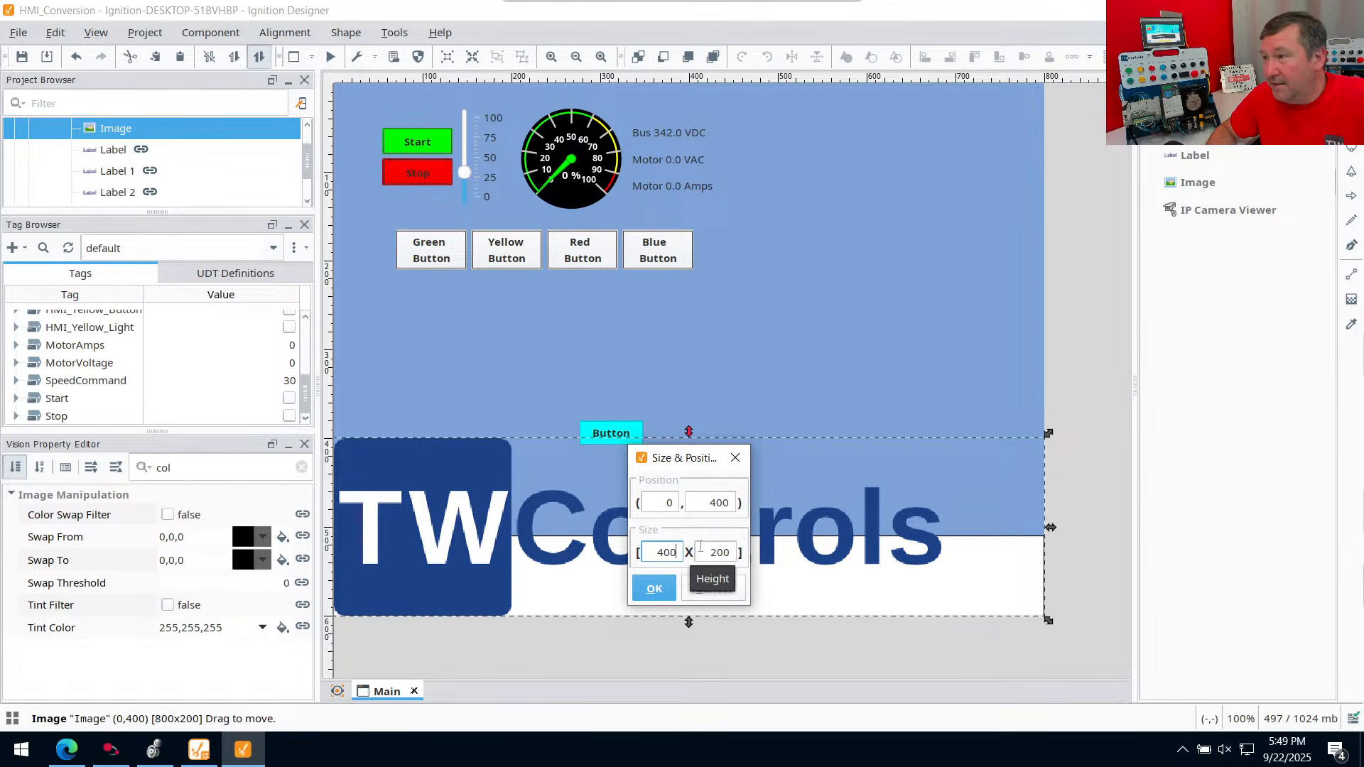
pyautogui.click(715, 553)
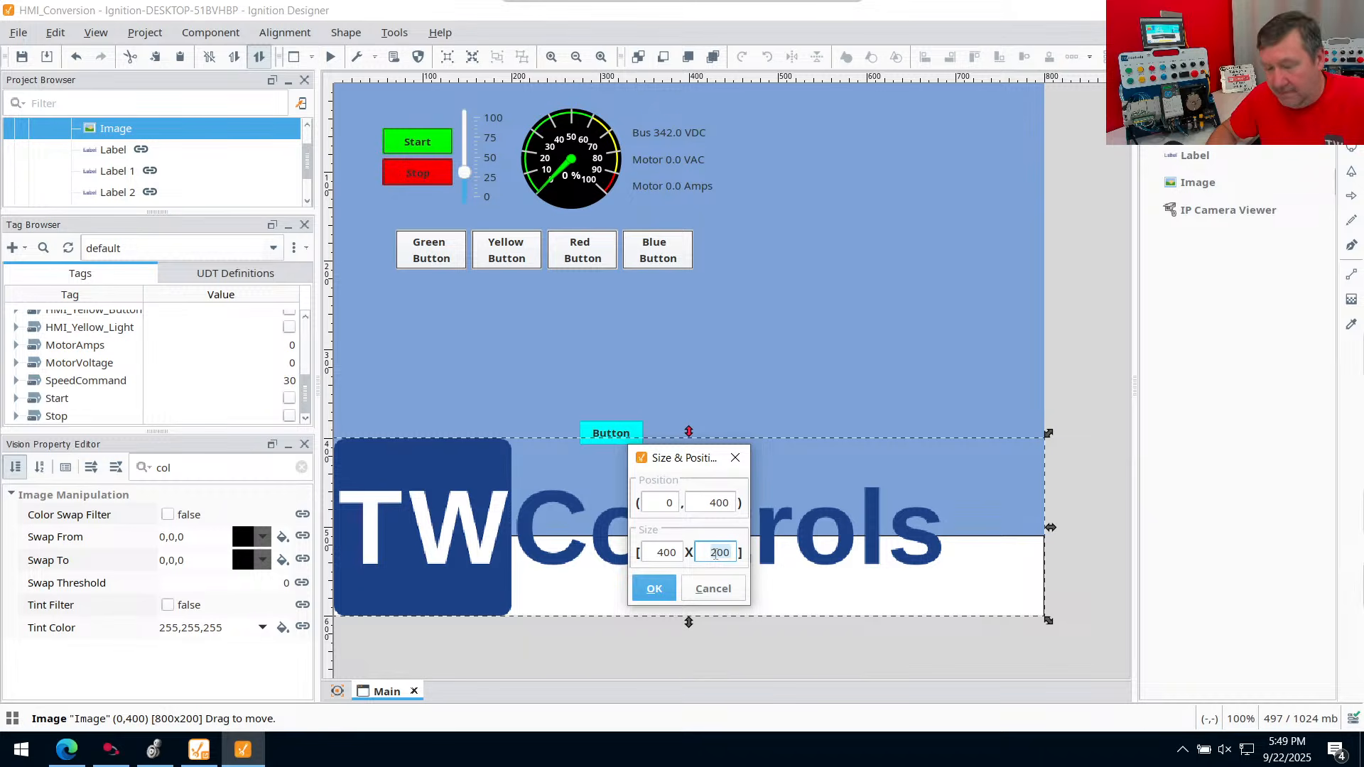
pyautogui.write('100')
pyautogui.click(654, 588)
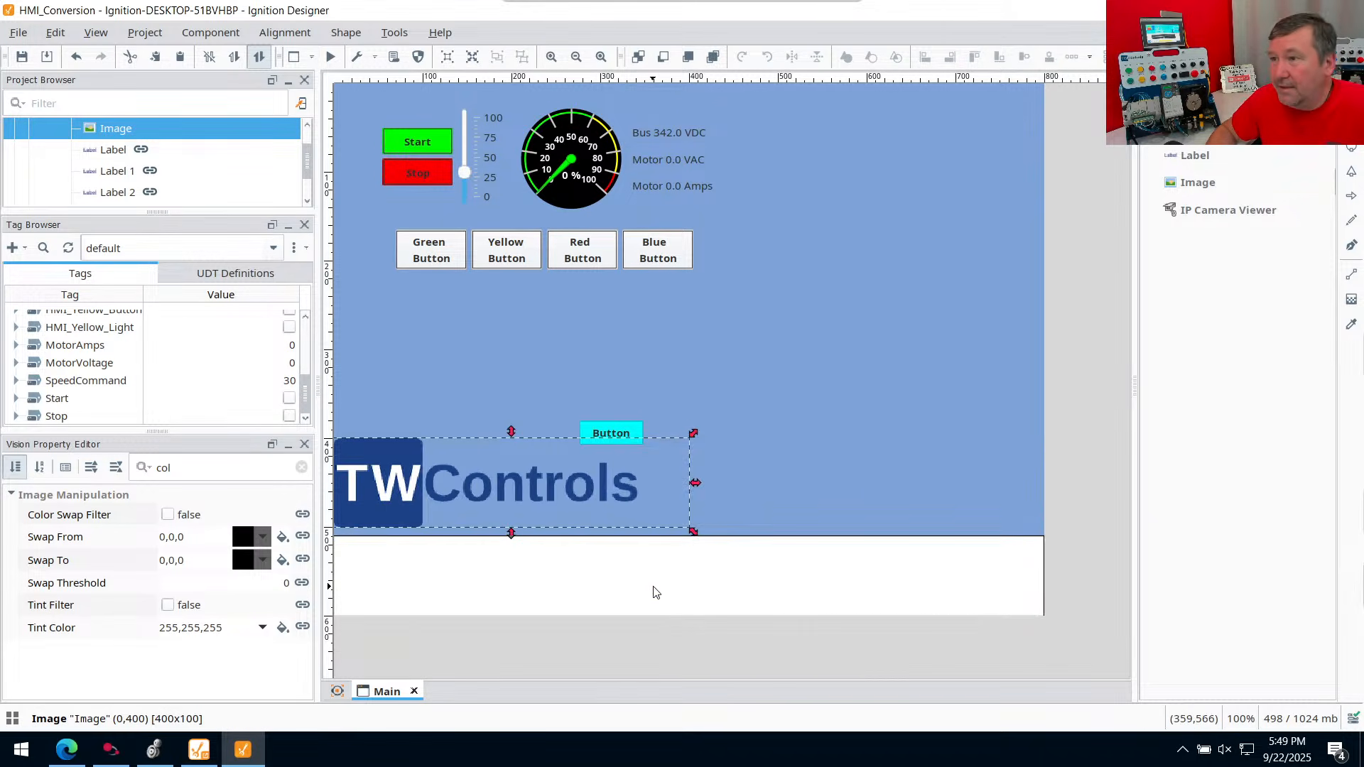
pyautogui.moveTo(408, 475); pyautogui.dragTo(386, 545)
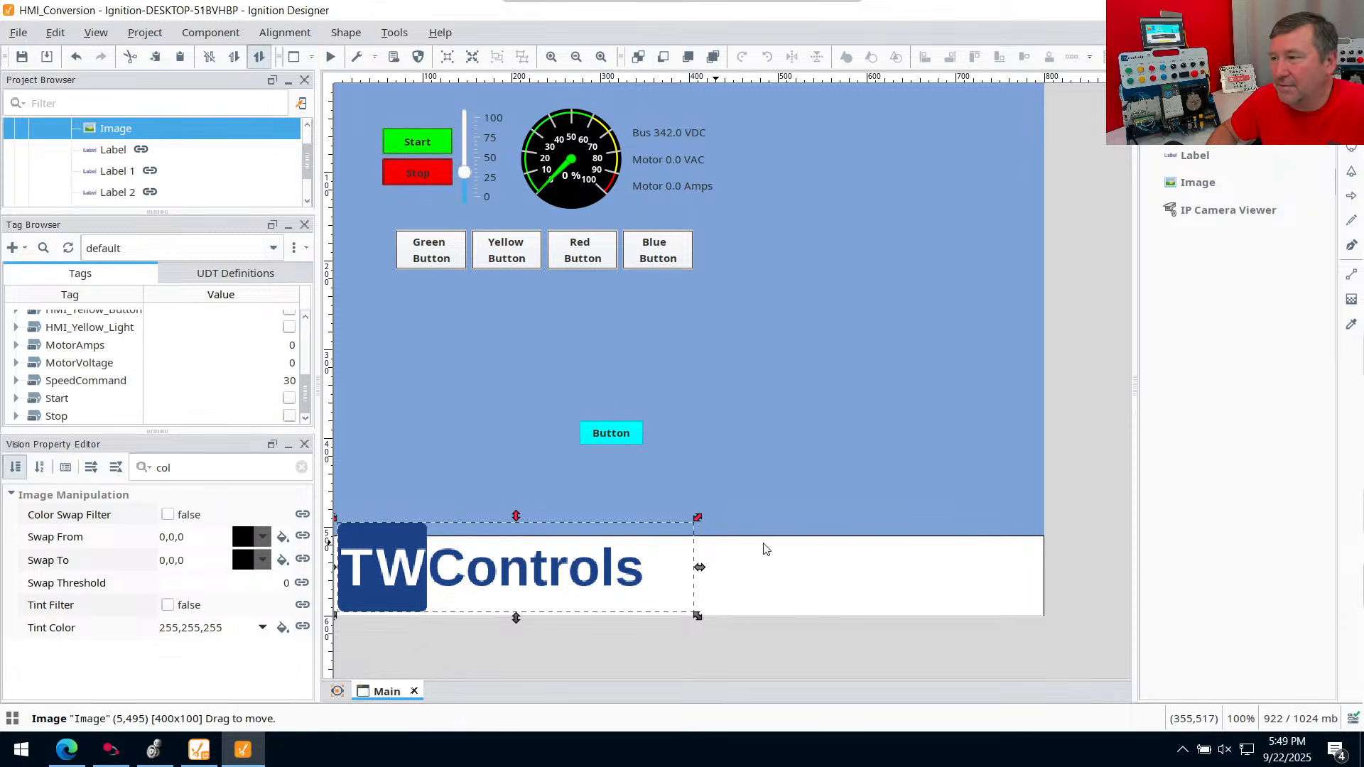
# Extend the white rectangle's upper edge upward to a height of about 115 so that it fully backs the logo
pyautogui.click(792, 560)
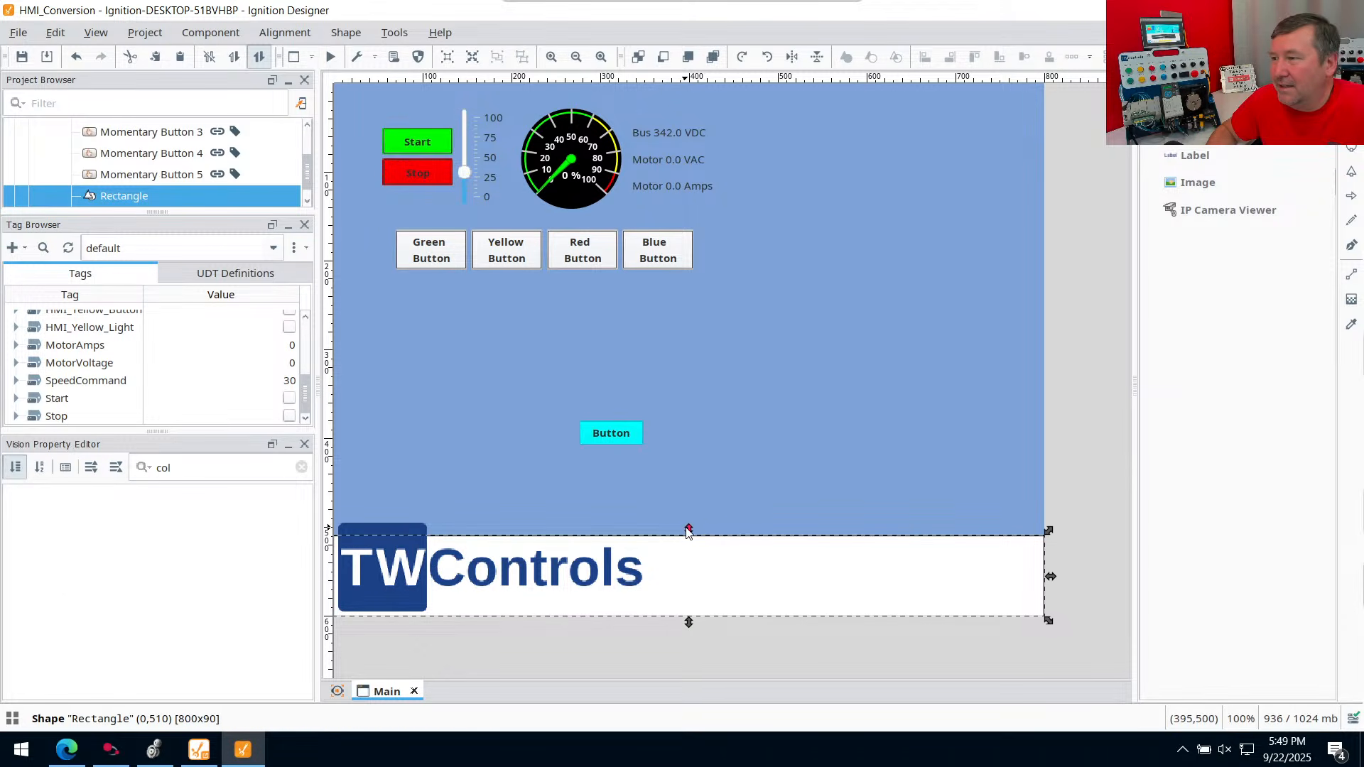
pyautogui.moveTo(689, 533); pyautogui.dragTo(694, 508)
pyautogui.click(440, 437)
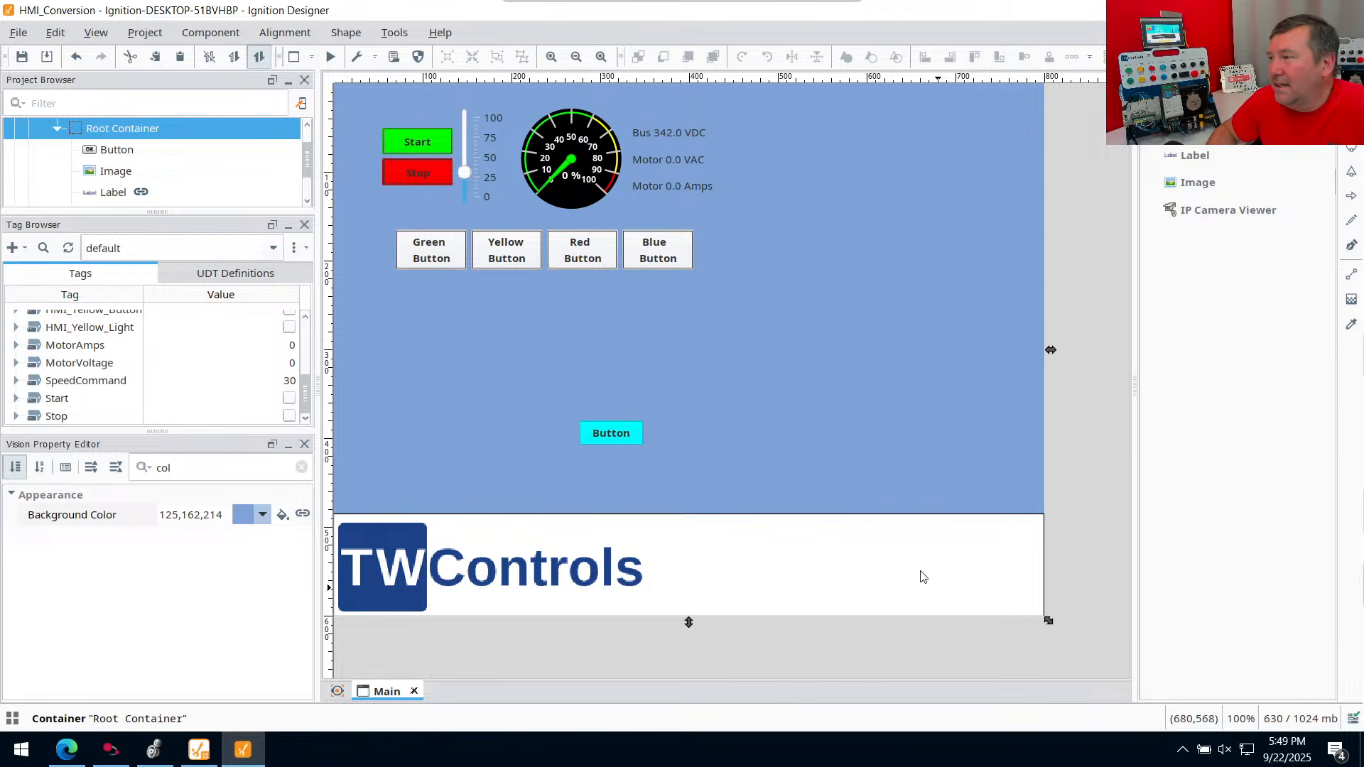
# Clear the property filter and set the white rectangle's stroke width to 0
pyautogui.click(781, 555)
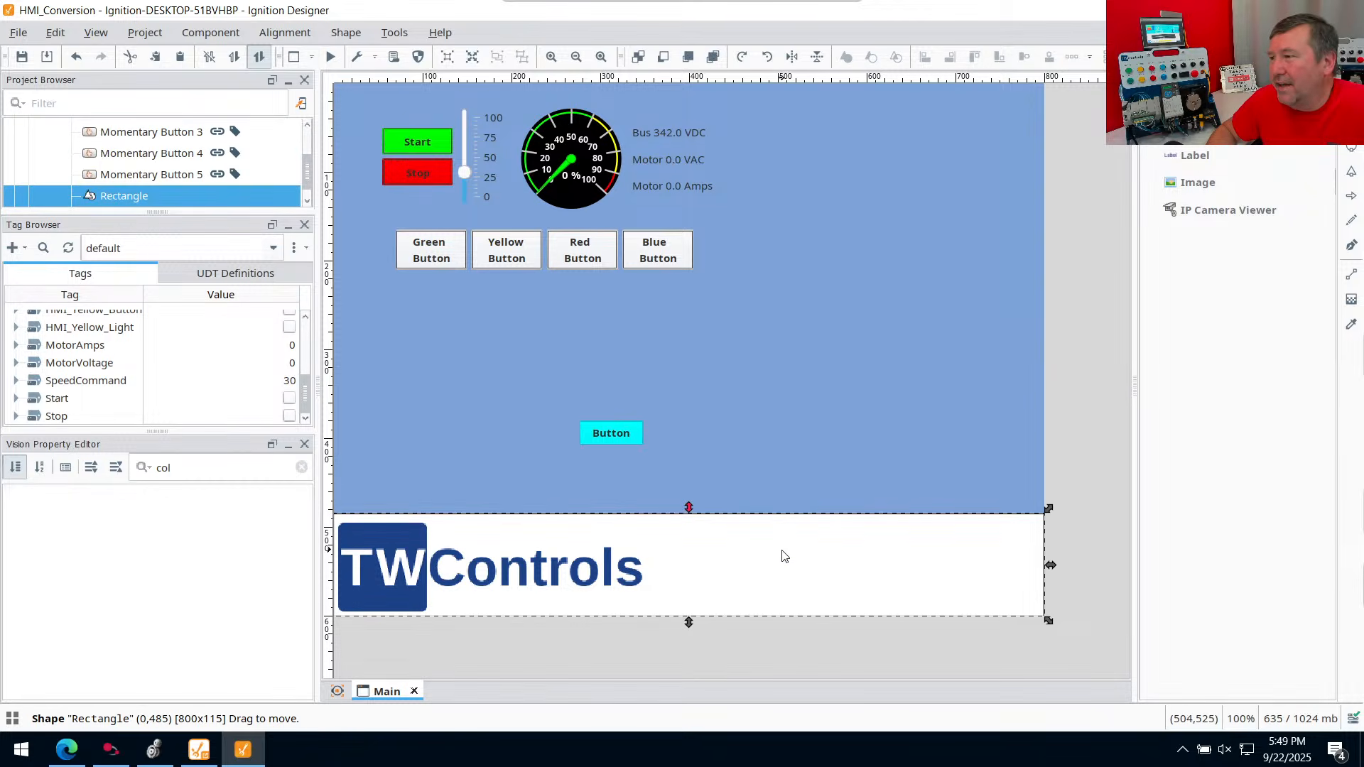
pyautogui.click(301, 469)
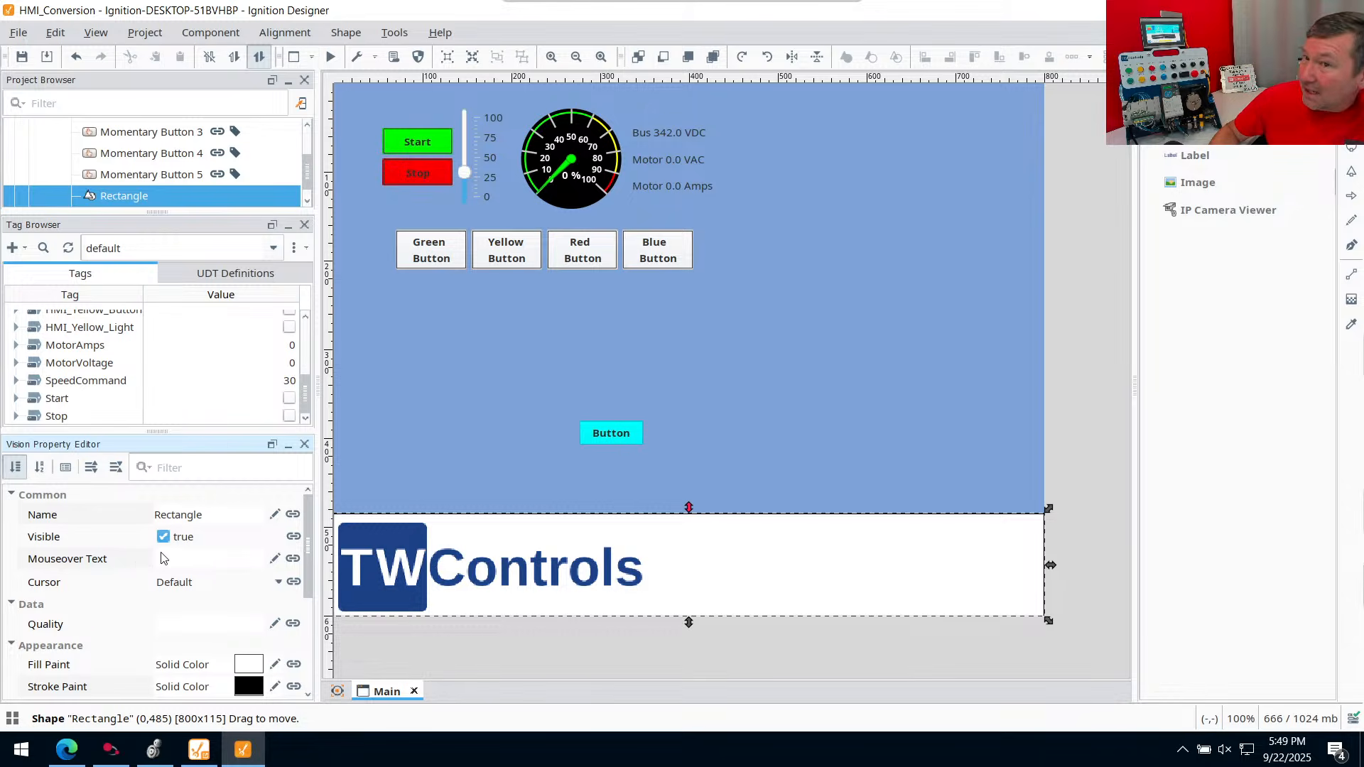
pyautogui.click(68, 648)
pyautogui.scroll(-1, 77, 652)
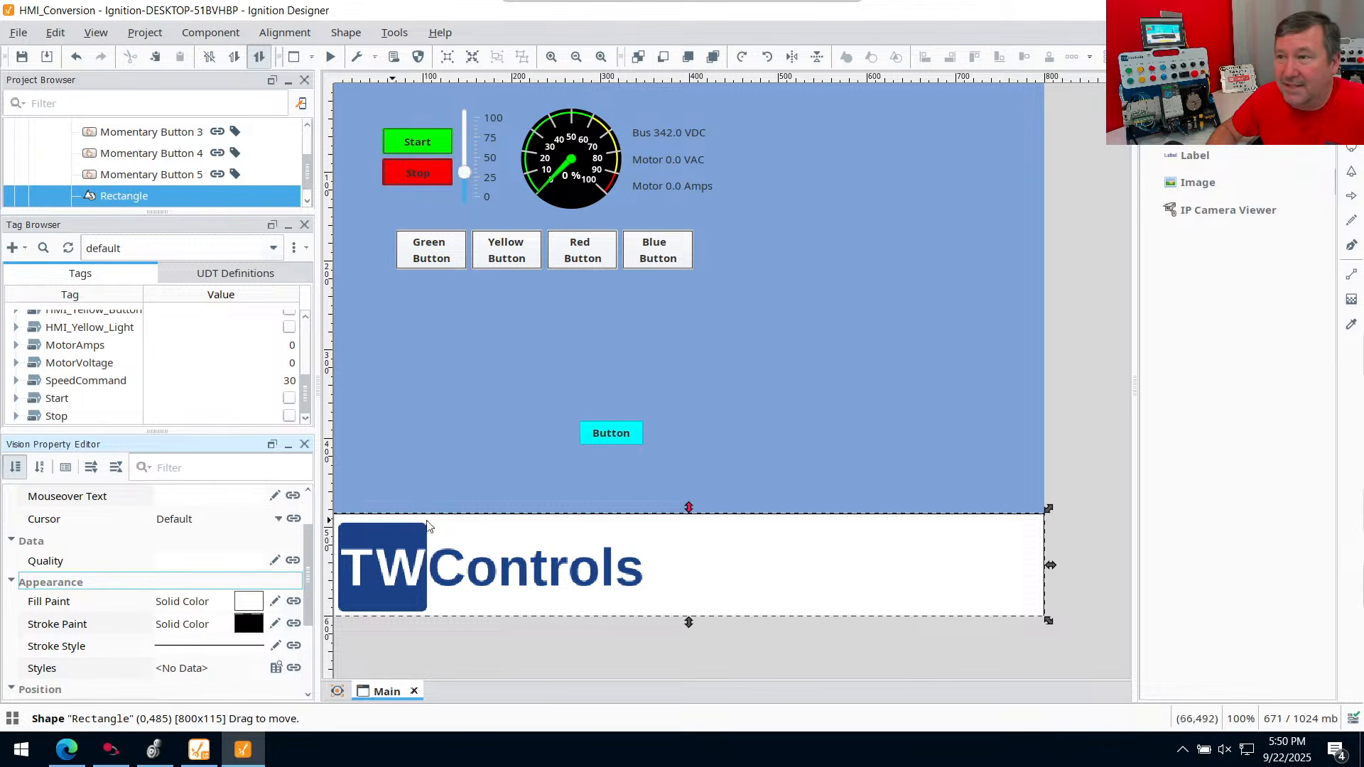
pyautogui.click(178, 650)
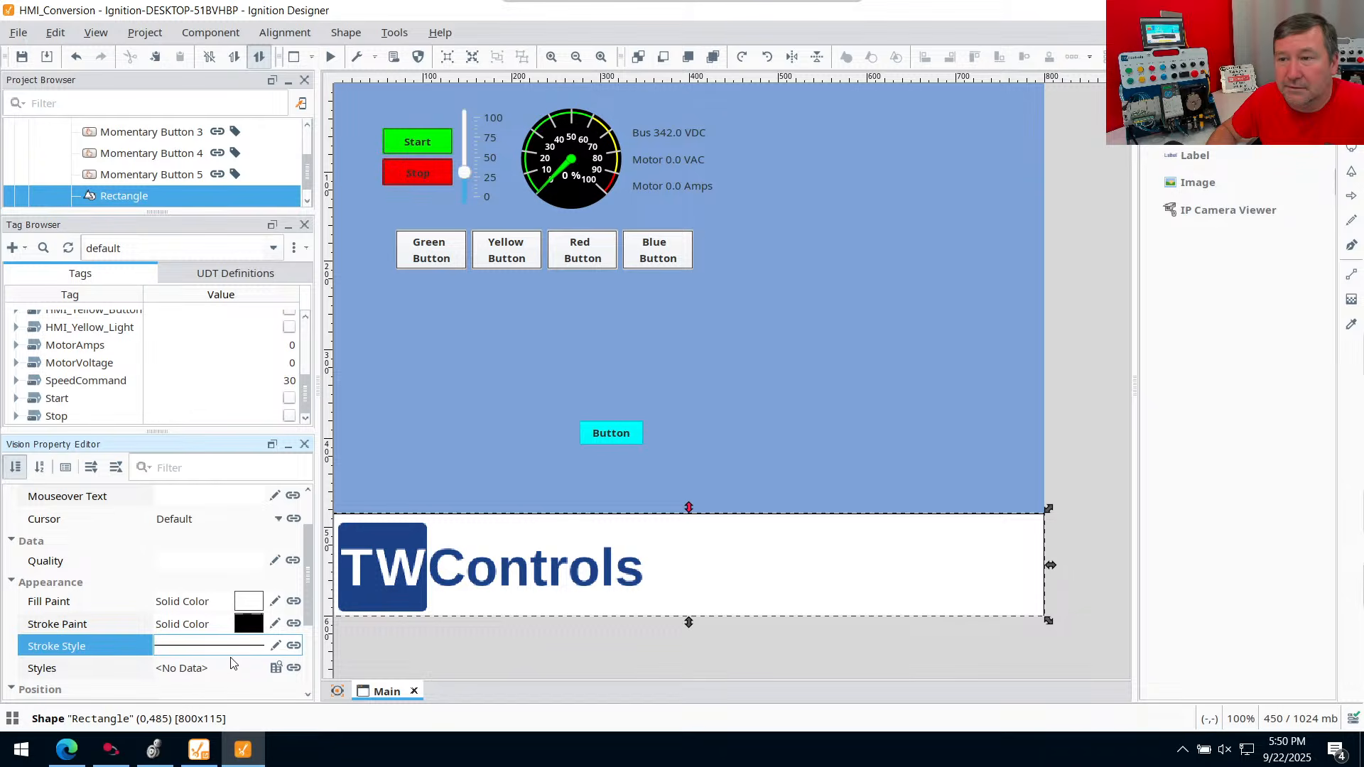
pyautogui.click(277, 647)
pyautogui.click(364, 540)
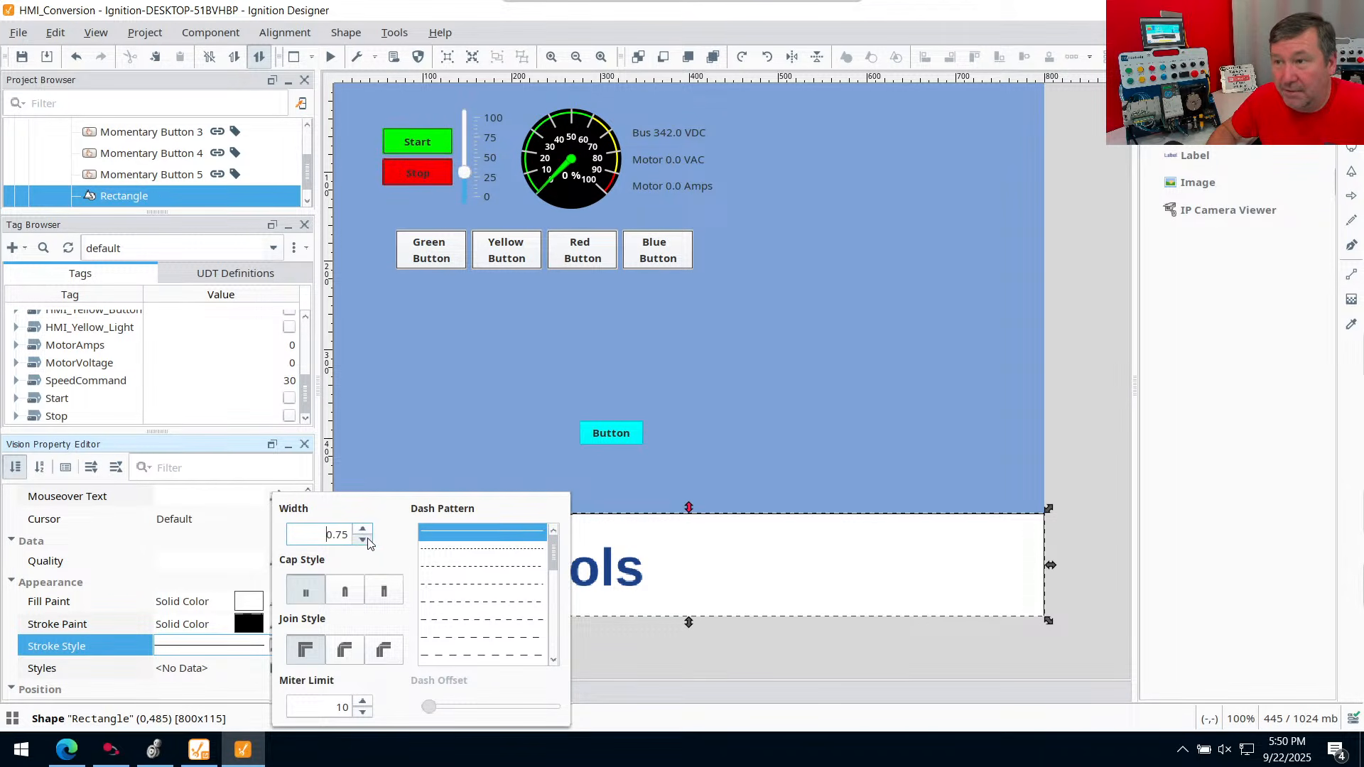
pyautogui.doubleClick(340, 537)
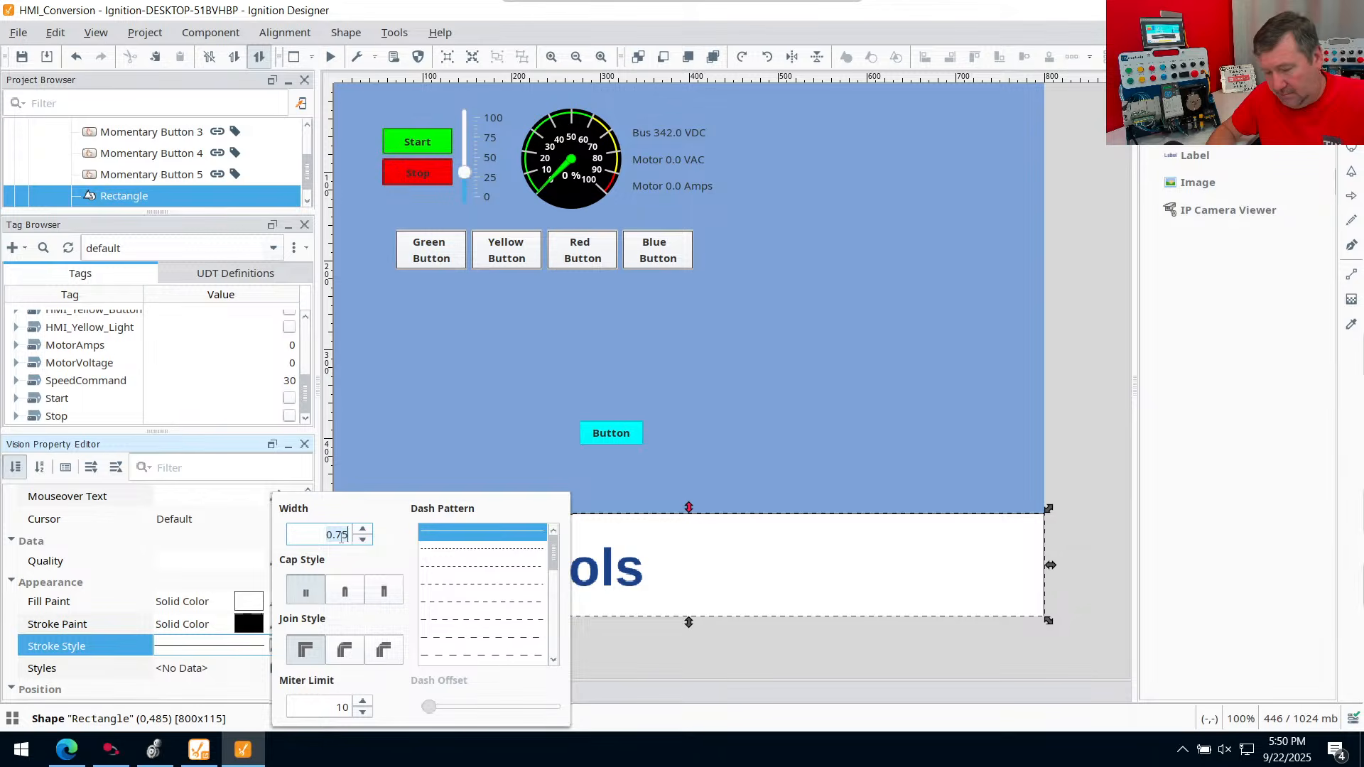
pyautogui.write('0')
pyautogui.click(442, 466)
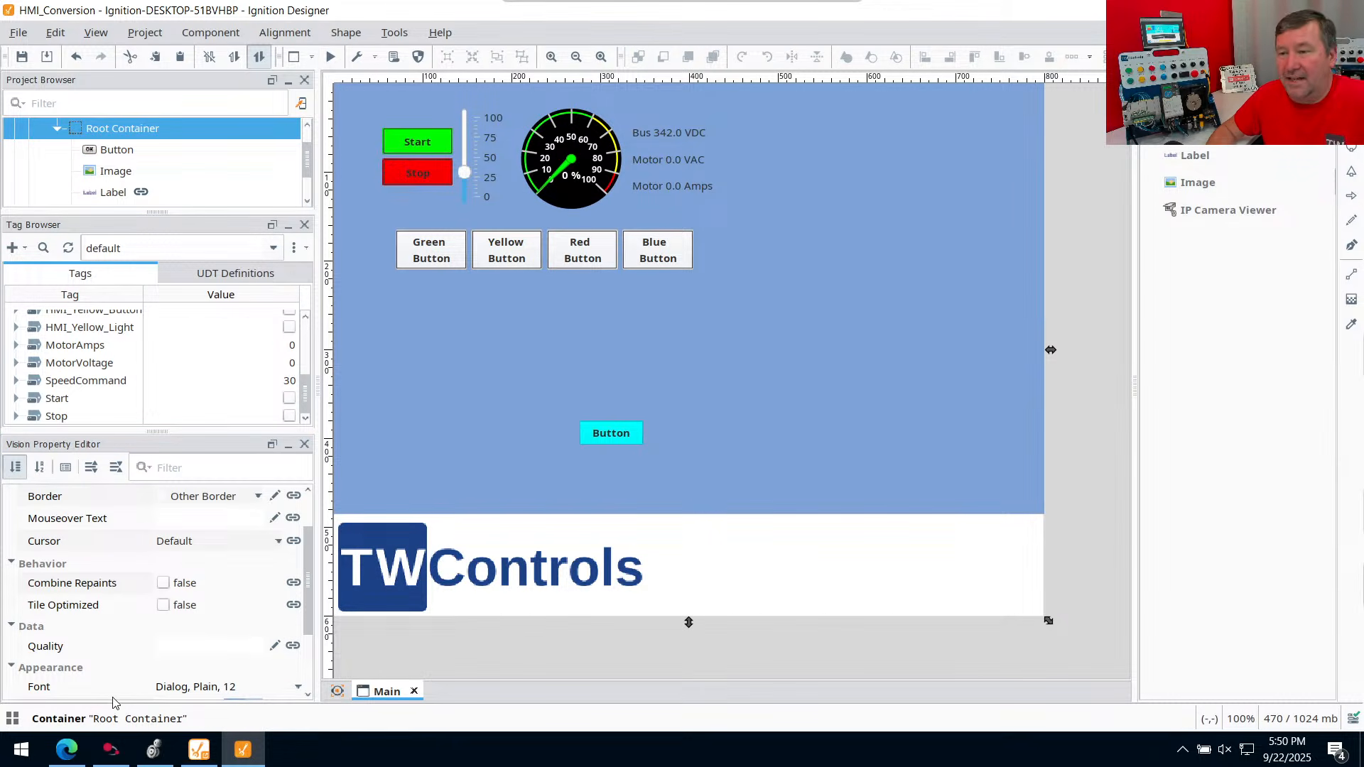
# Switch to Connected Components Workbench and copy the full two-line text of the yellow banner on Screen_1
pyautogui.click(110, 749)
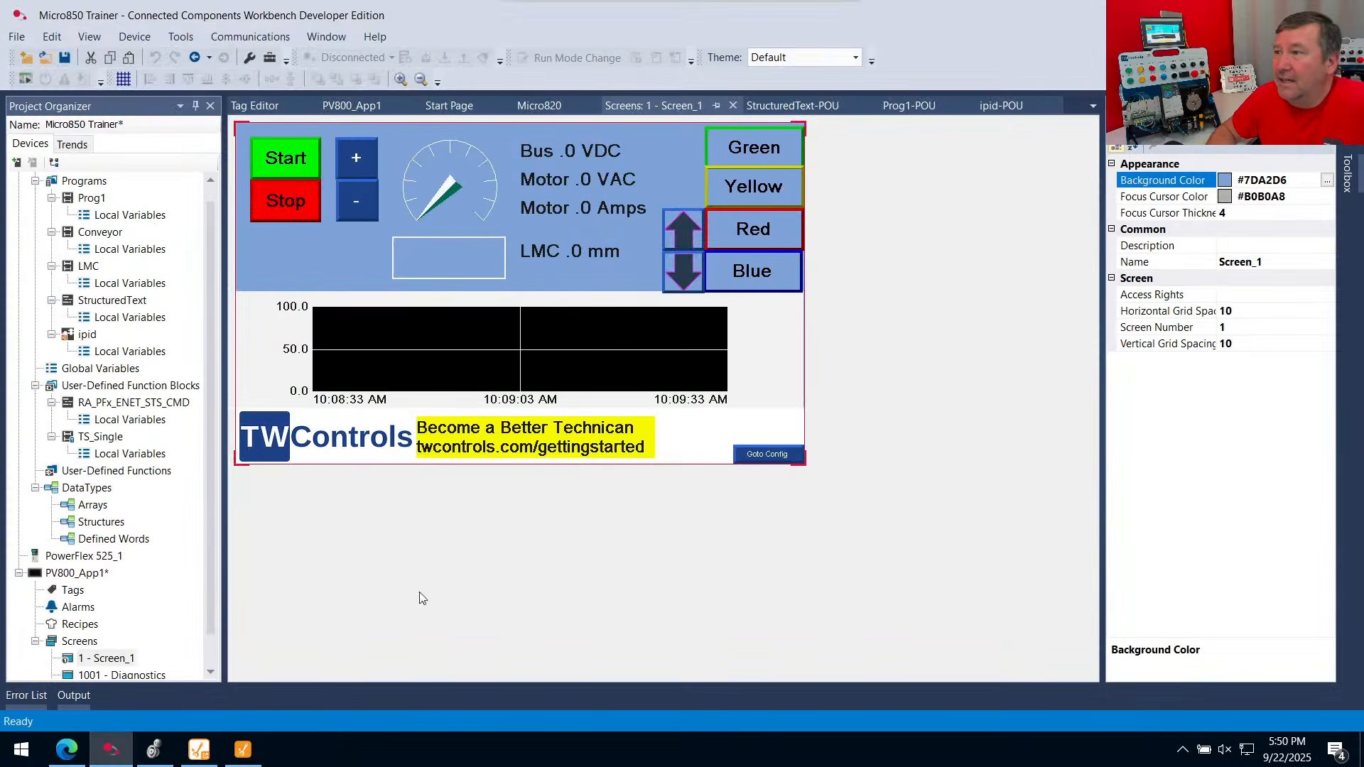
pyautogui.doubleClick(522, 437)
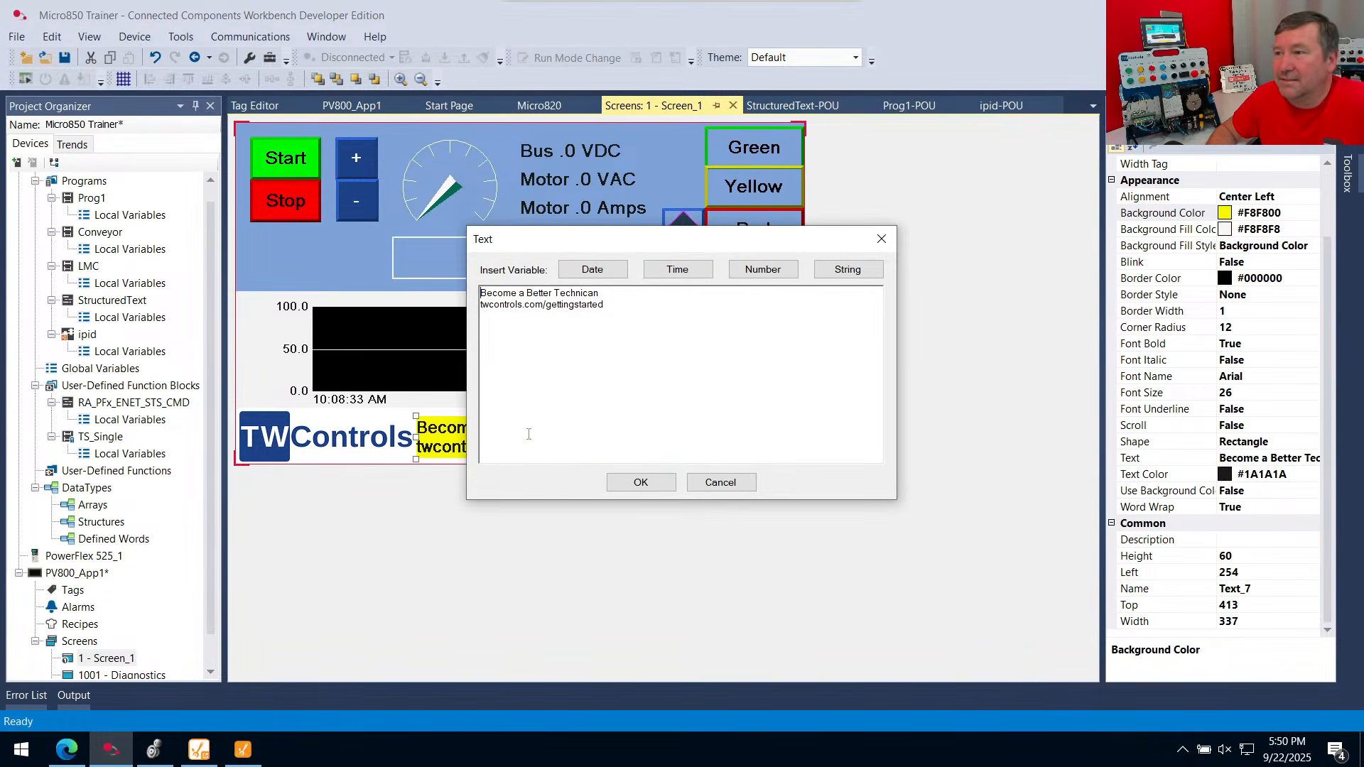
pyautogui.hotkey('ctrl', 'a')
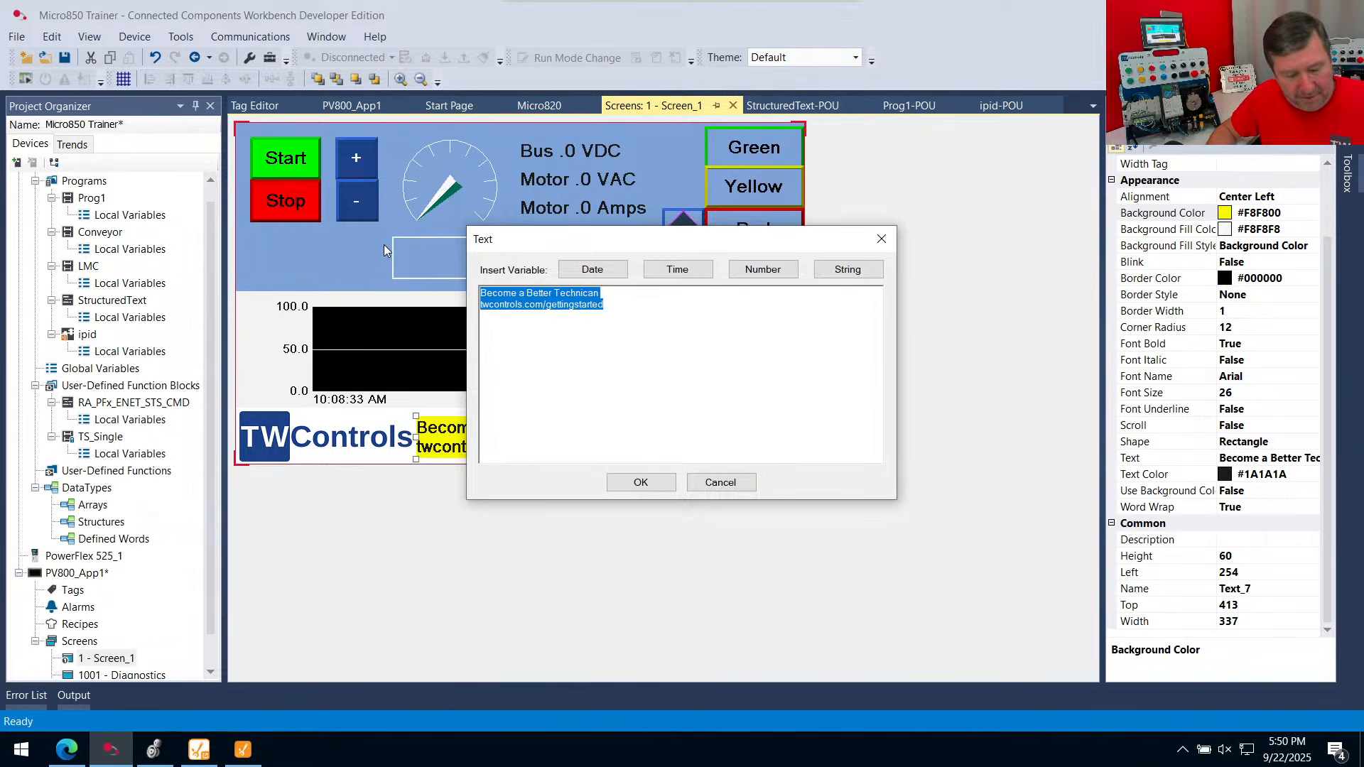
pyautogui.click(612, 301)
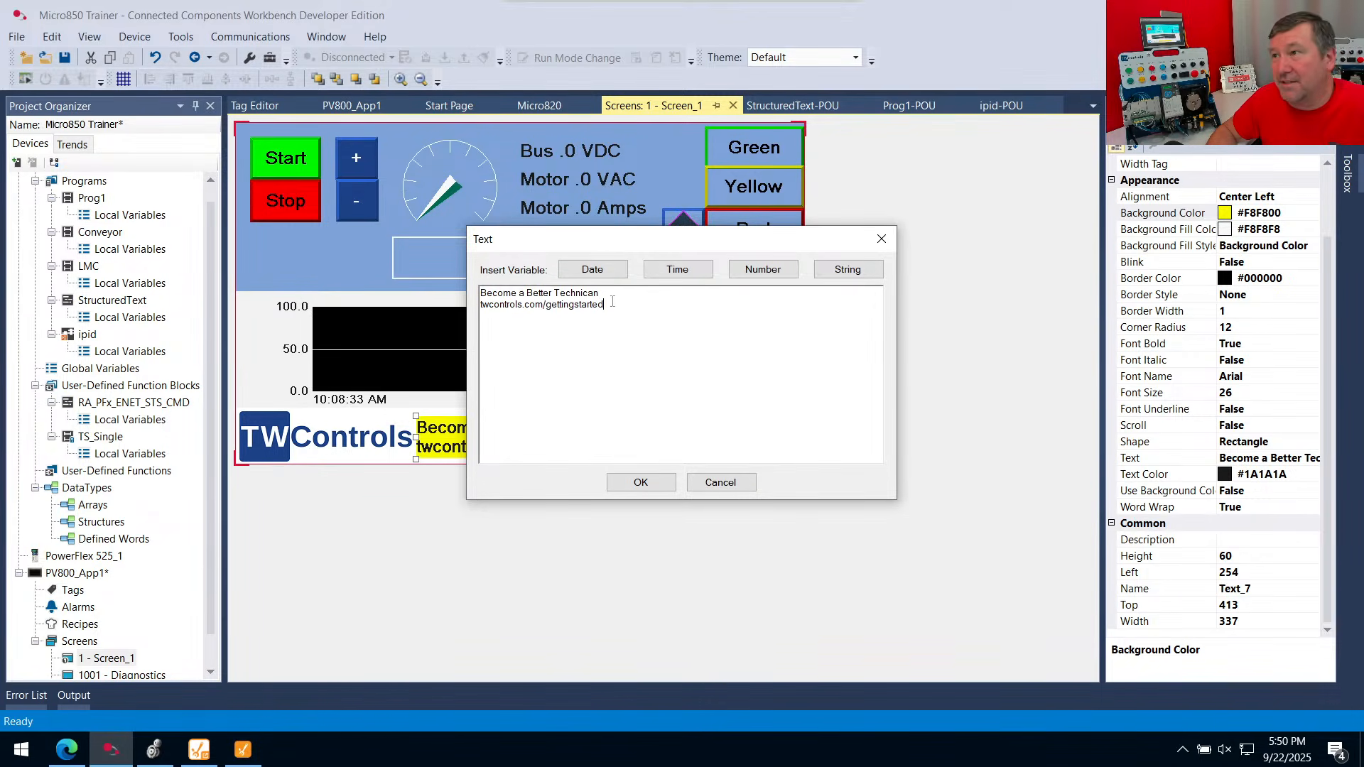
pyautogui.moveTo(612, 304); pyautogui.dragTo(455, 306)
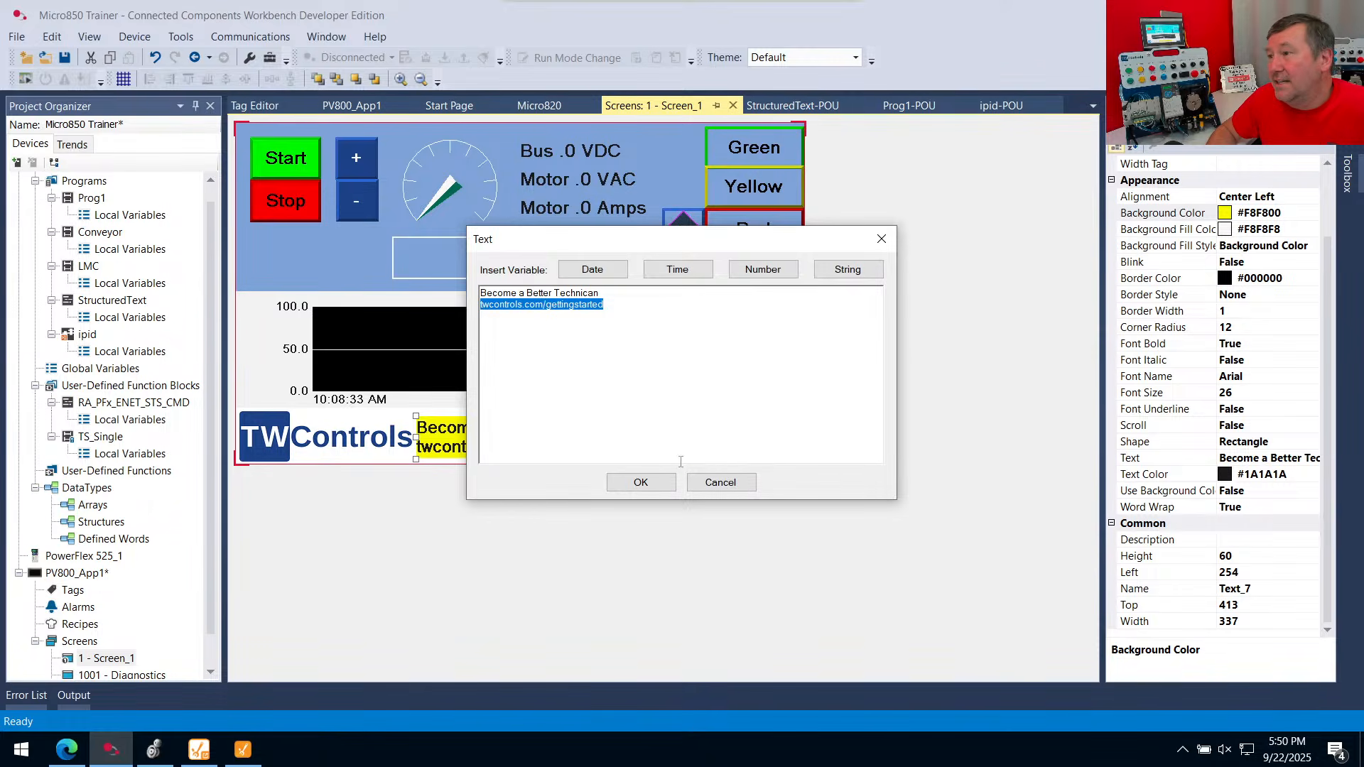
pyautogui.click(730, 489)
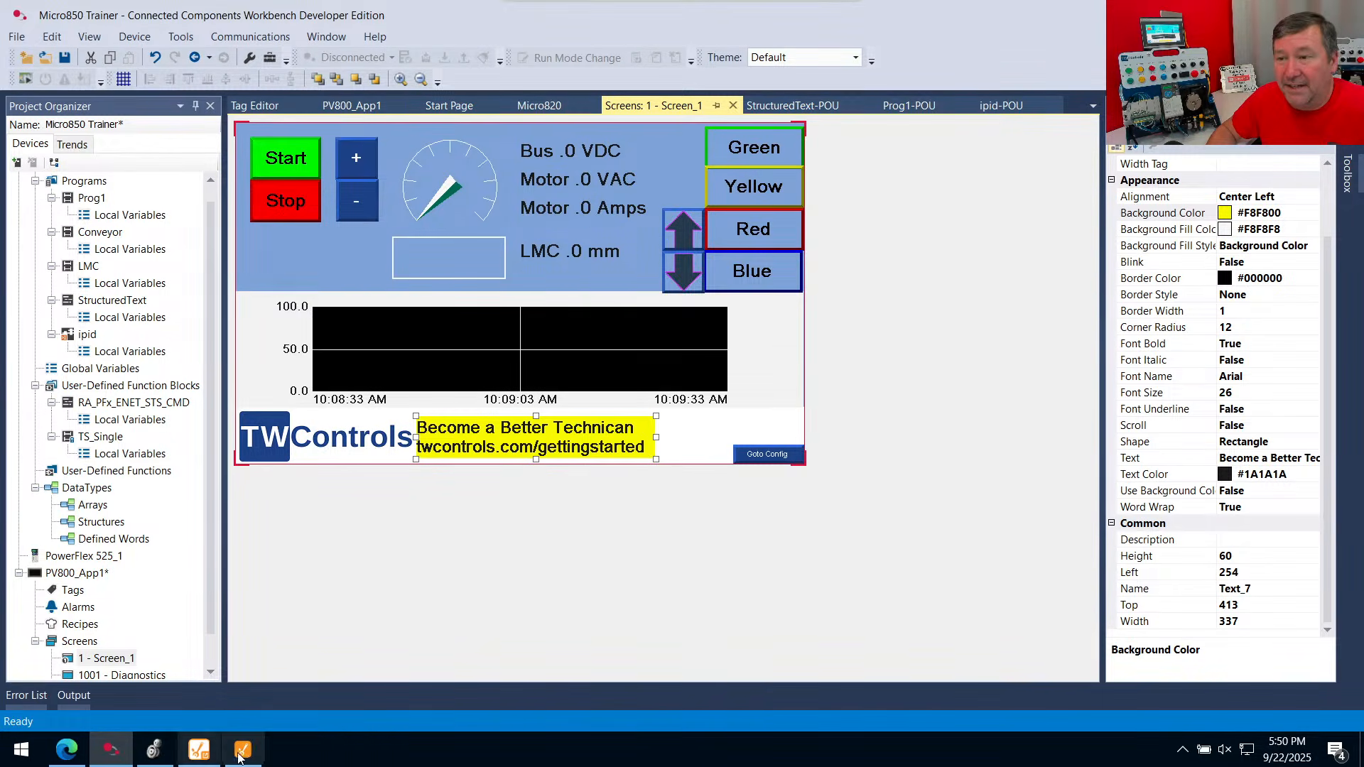
# Switch back to Ignition Designer, add a label beside the TWControls logo and set its text to the copied "Become a Better Technican twcontrols.com/gettingstarted"
pyautogui.click(242, 750)
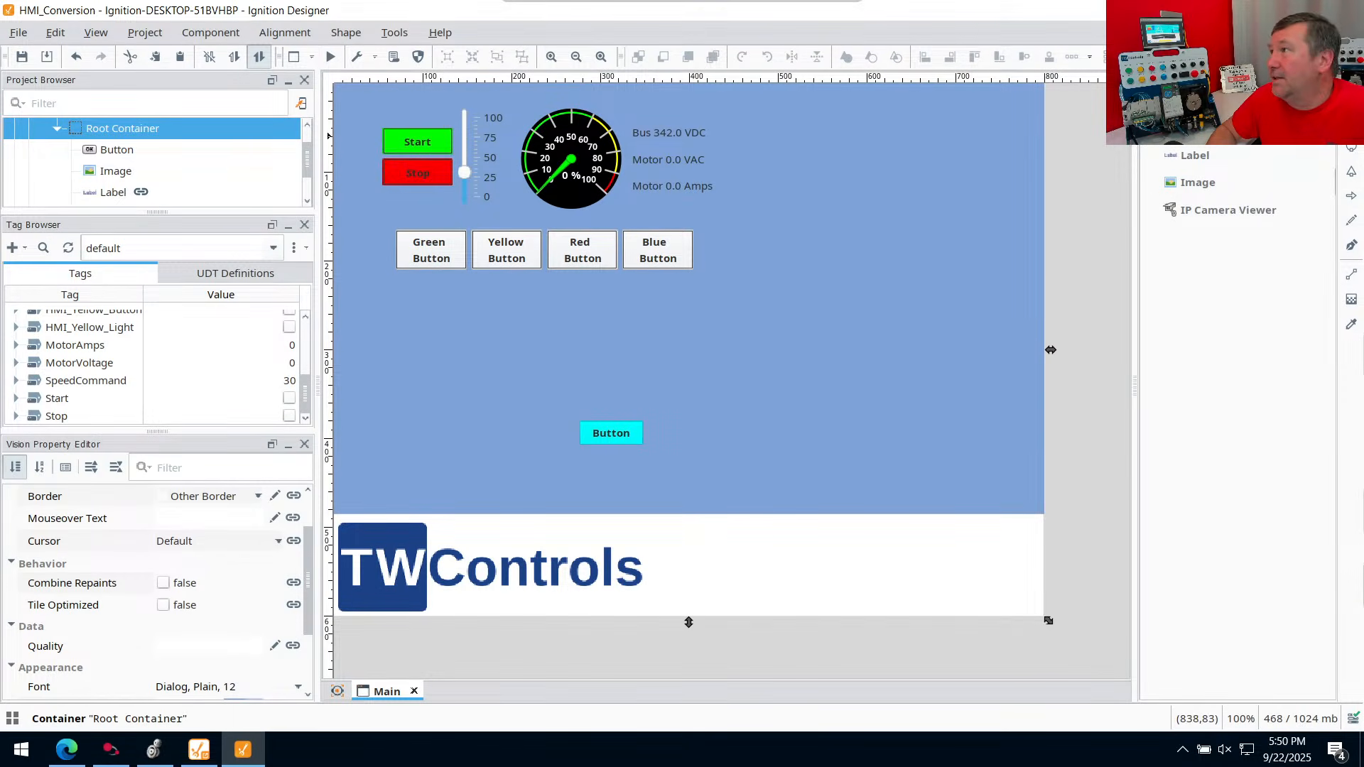
pyautogui.moveTo(1194, 155); pyautogui.dragTo(726, 535)
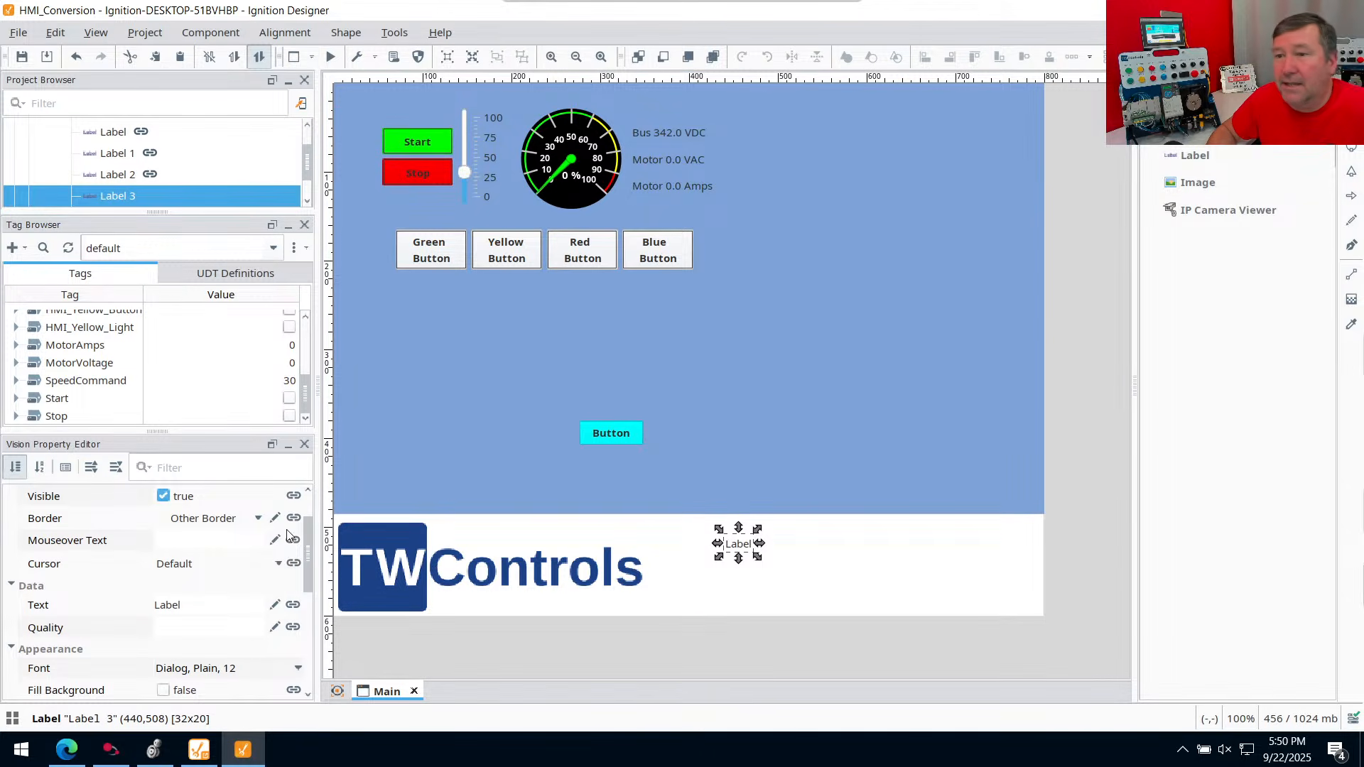
pyautogui.doubleClick(179, 607)
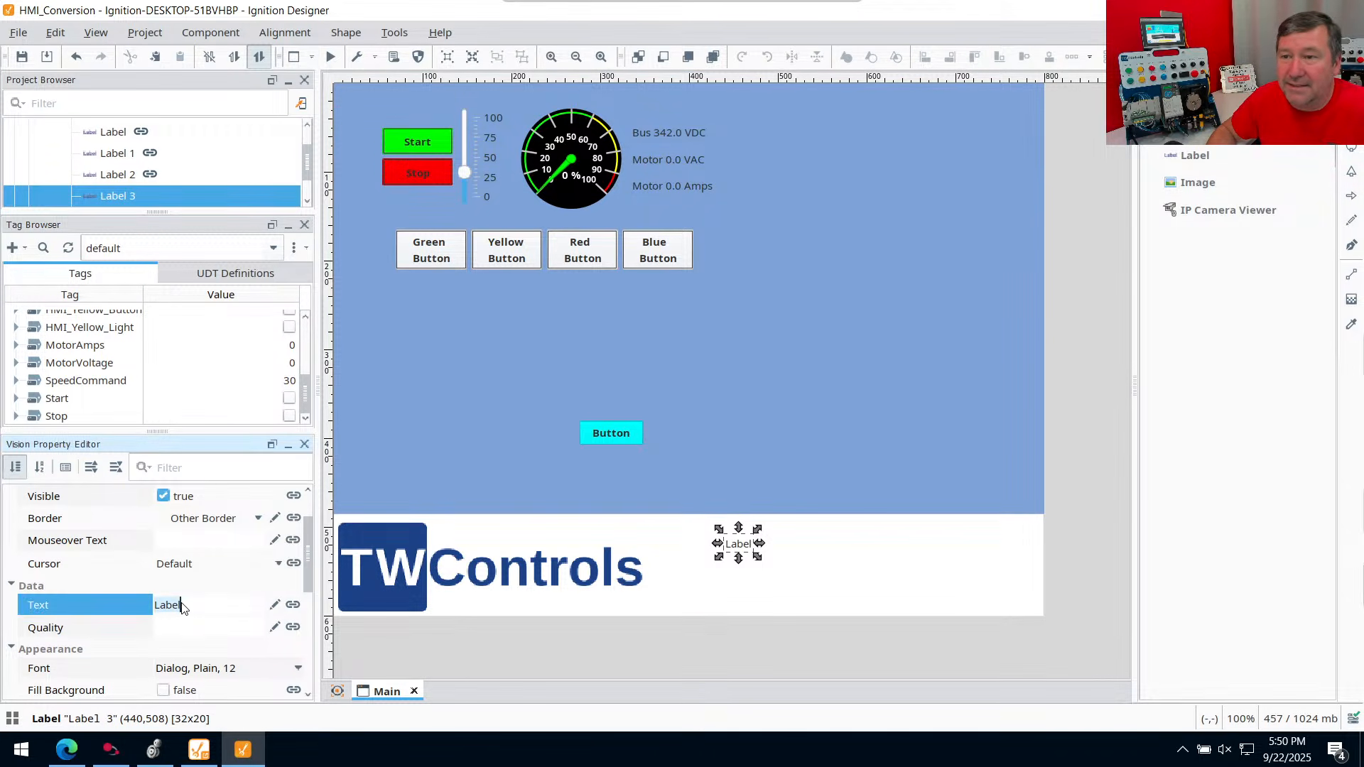
pyautogui.hotkey('ctrl', 'v')
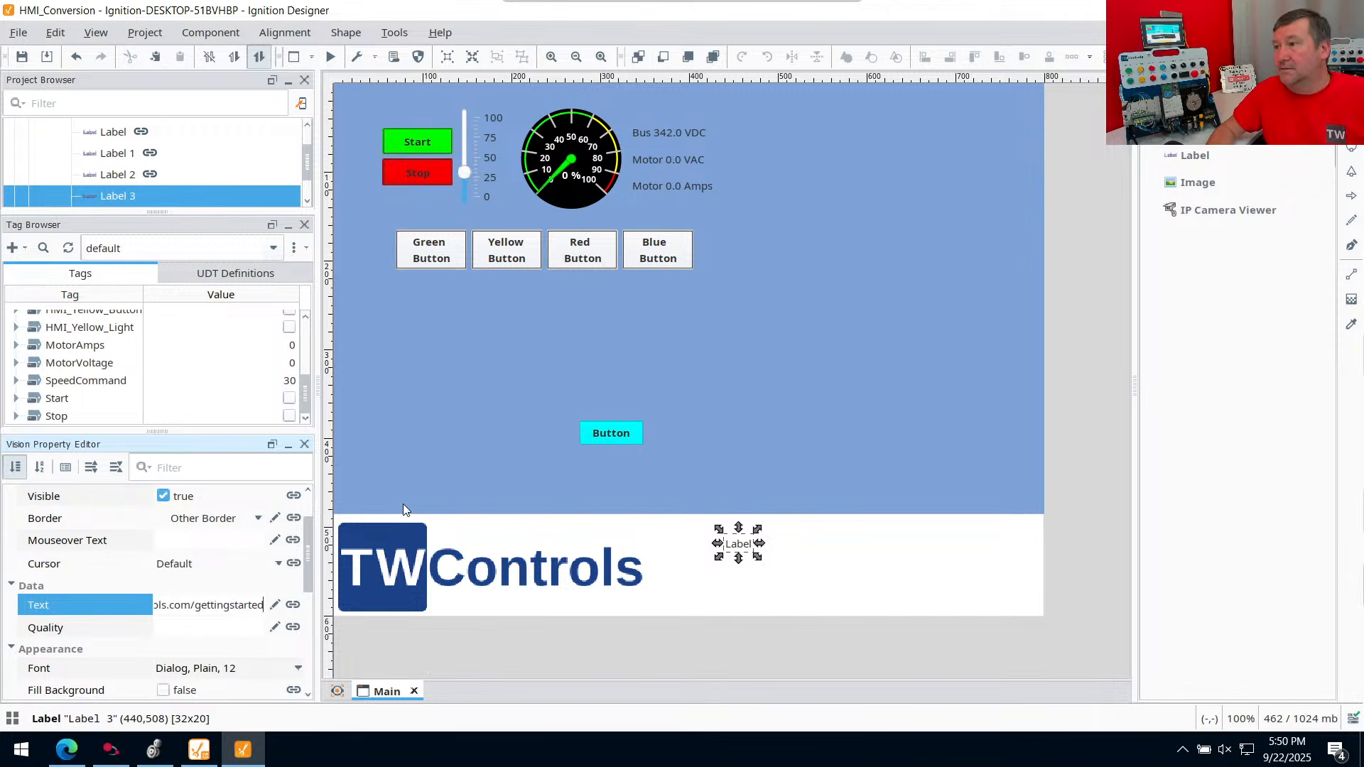
pyautogui.click(710, 479)
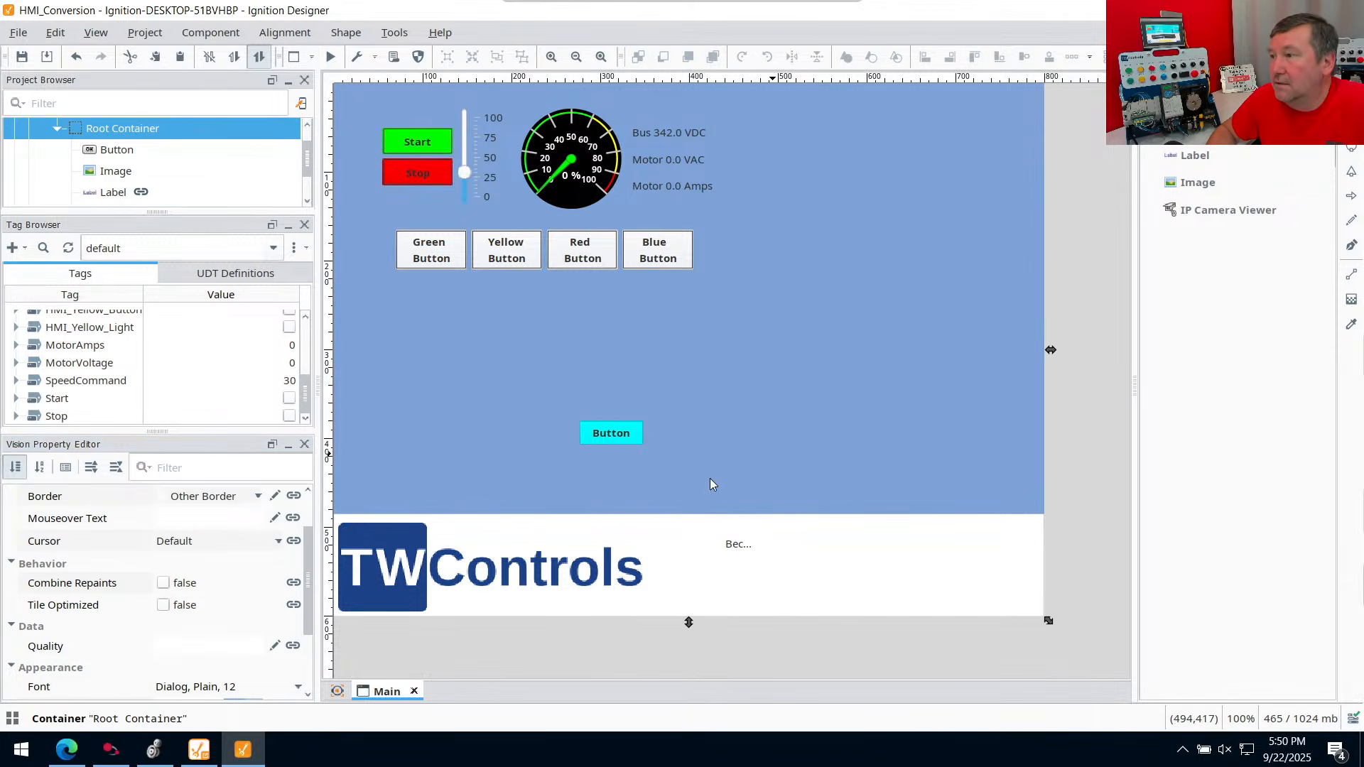
# Enlarge the new banner label to about 170 x 60 within the white strip
pyautogui.click(734, 545)
pyautogui.moveTo(756, 547); pyautogui.dragTo(878, 540)
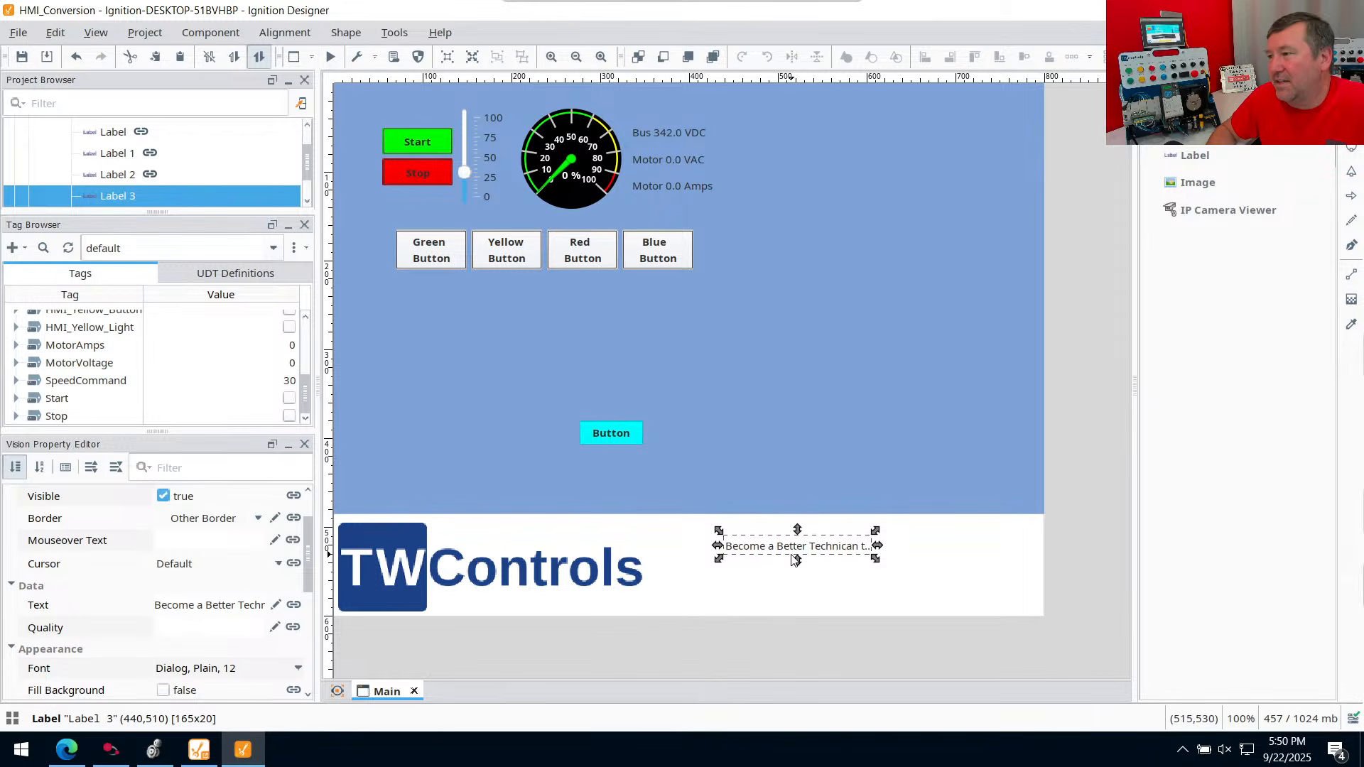
pyautogui.moveTo(797, 554); pyautogui.dragTo(795, 595)
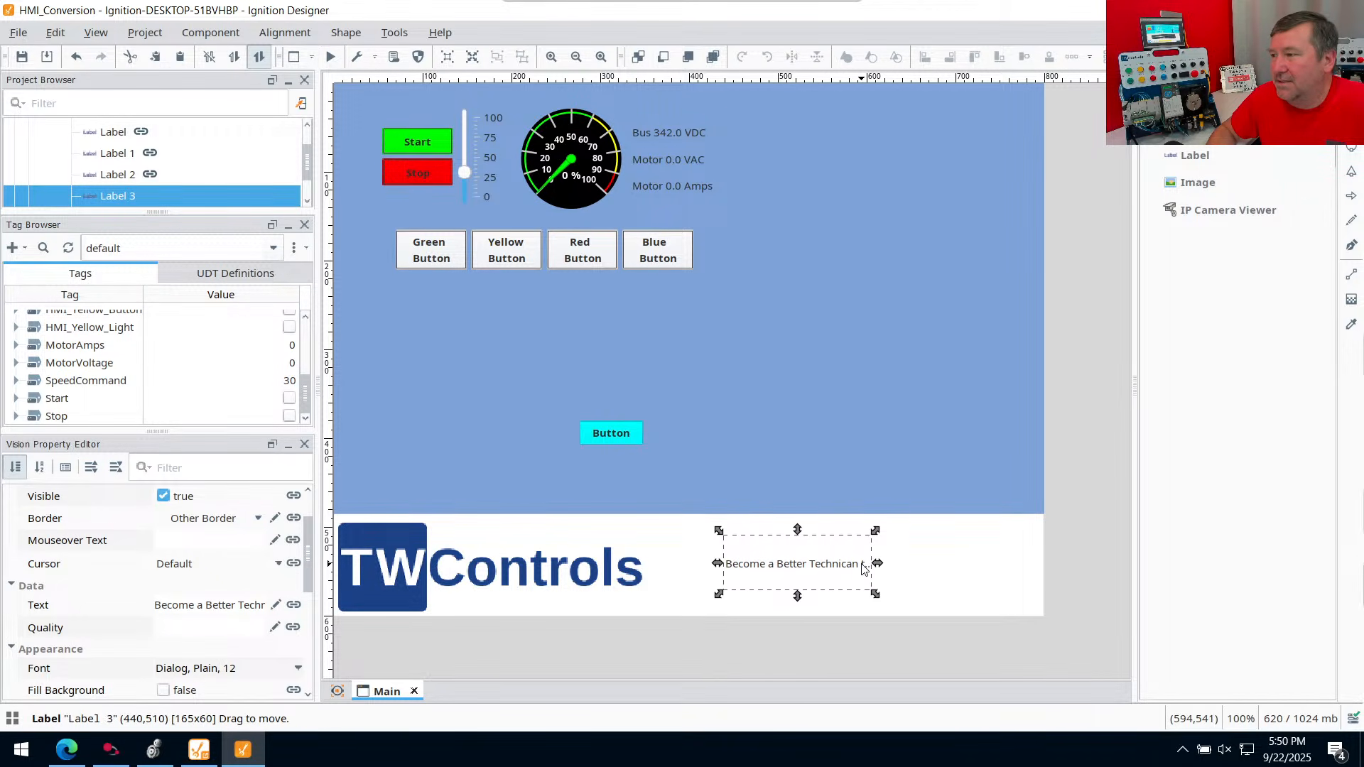
pyautogui.moveTo(876, 564)
pyautogui.mouseDown()
pyautogui.moveTo(908, 565)
pyautogui.moveTo(865, 561)
pyautogui.moveTo(879, 562)
pyautogui.mouseUp()
# Split the banner label's text into two lines with HTML: "<html>Become a Better Technican<br>twcontrols.com/gettingstarted"
pyautogui.click(180, 605)
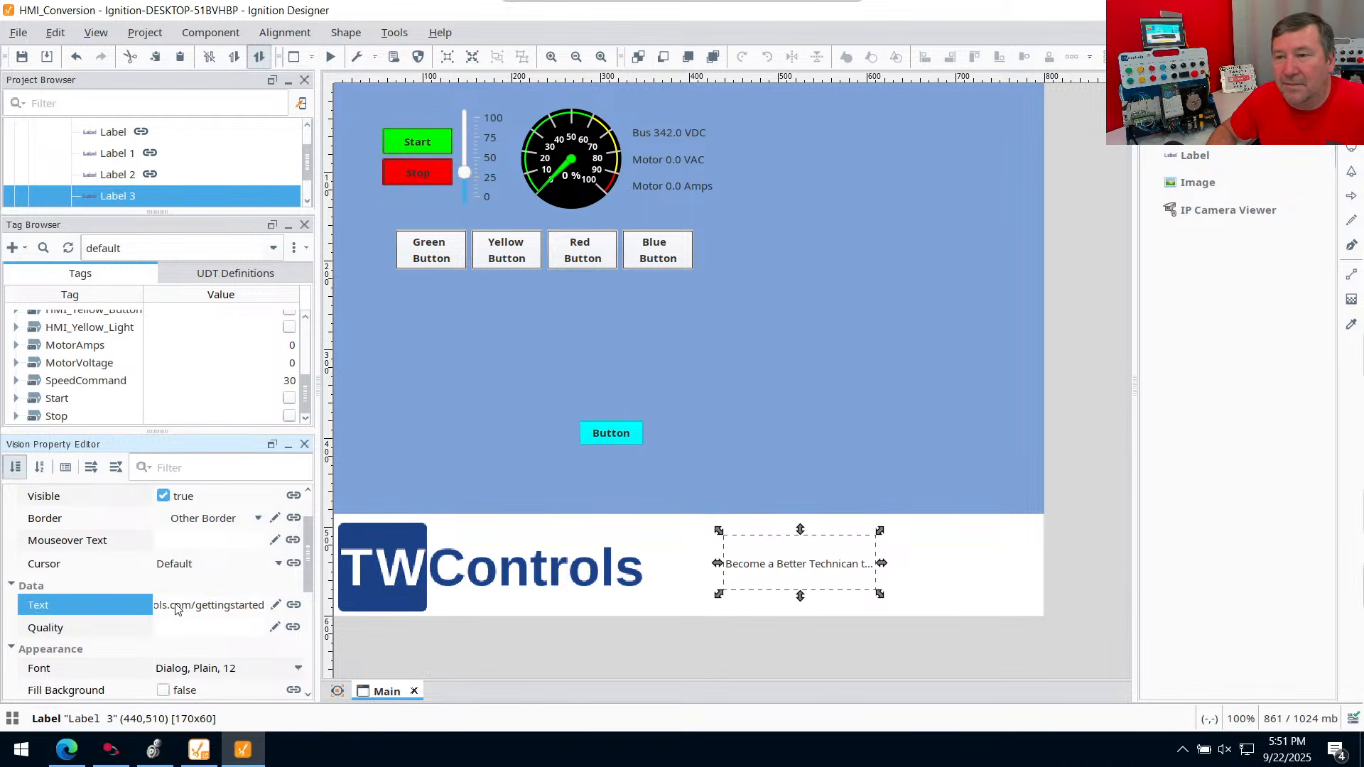
pyautogui.click(180, 605)
pyautogui.click(274, 605)
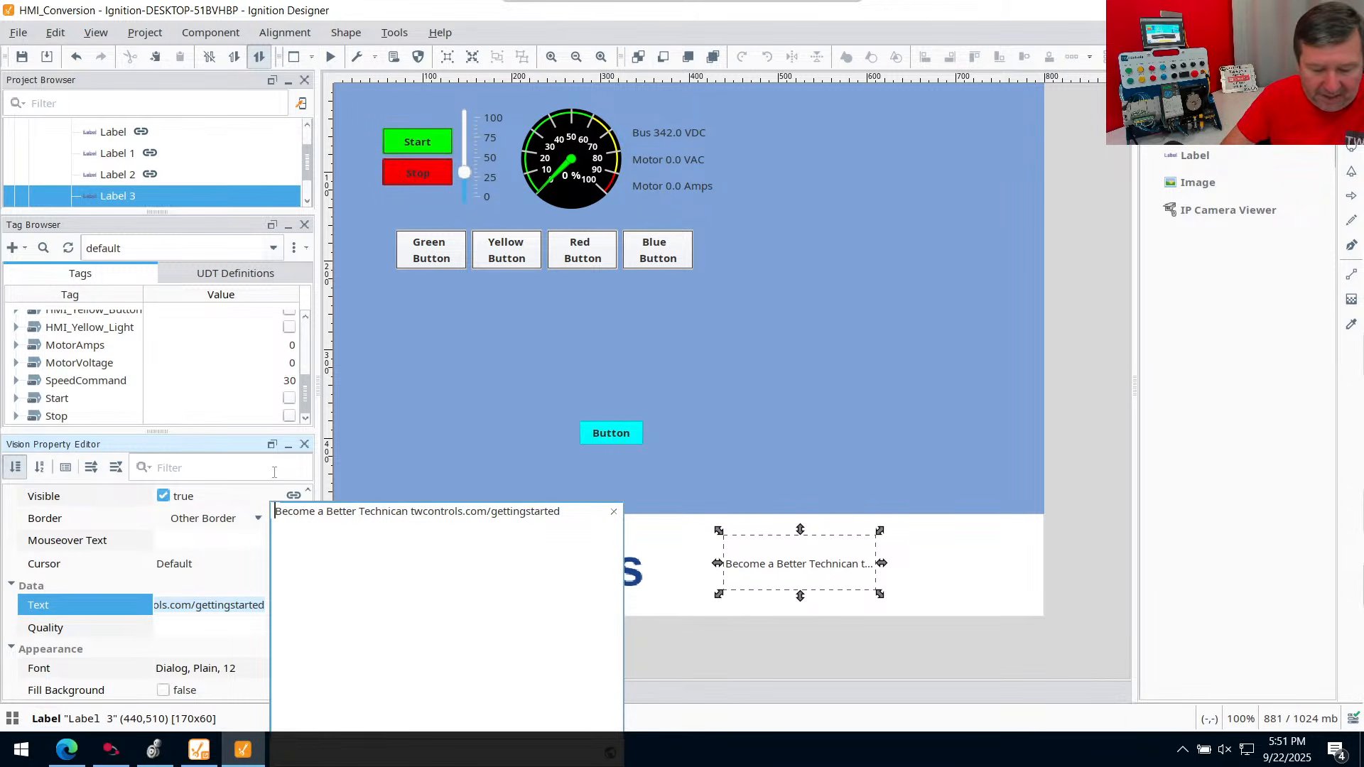
pyautogui.write('<htm')
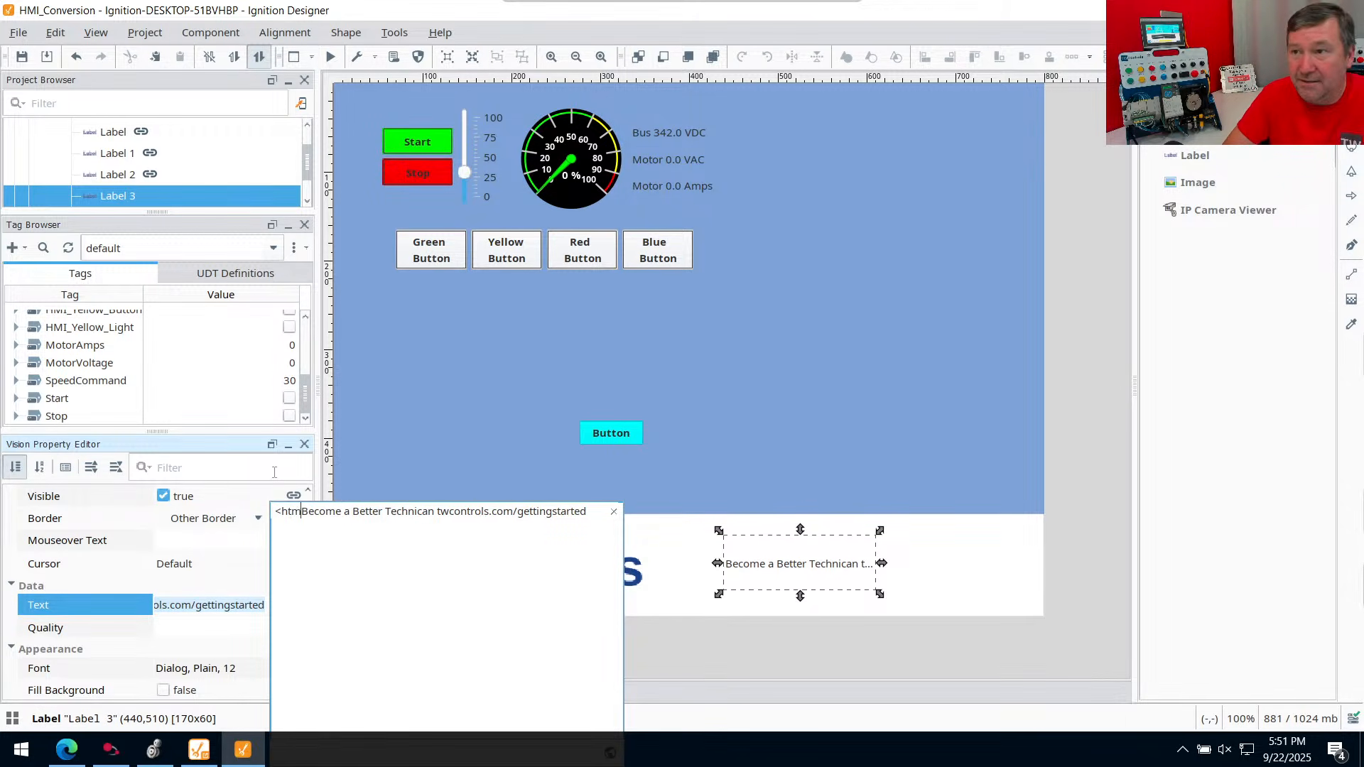
pyautogui.write('l>')
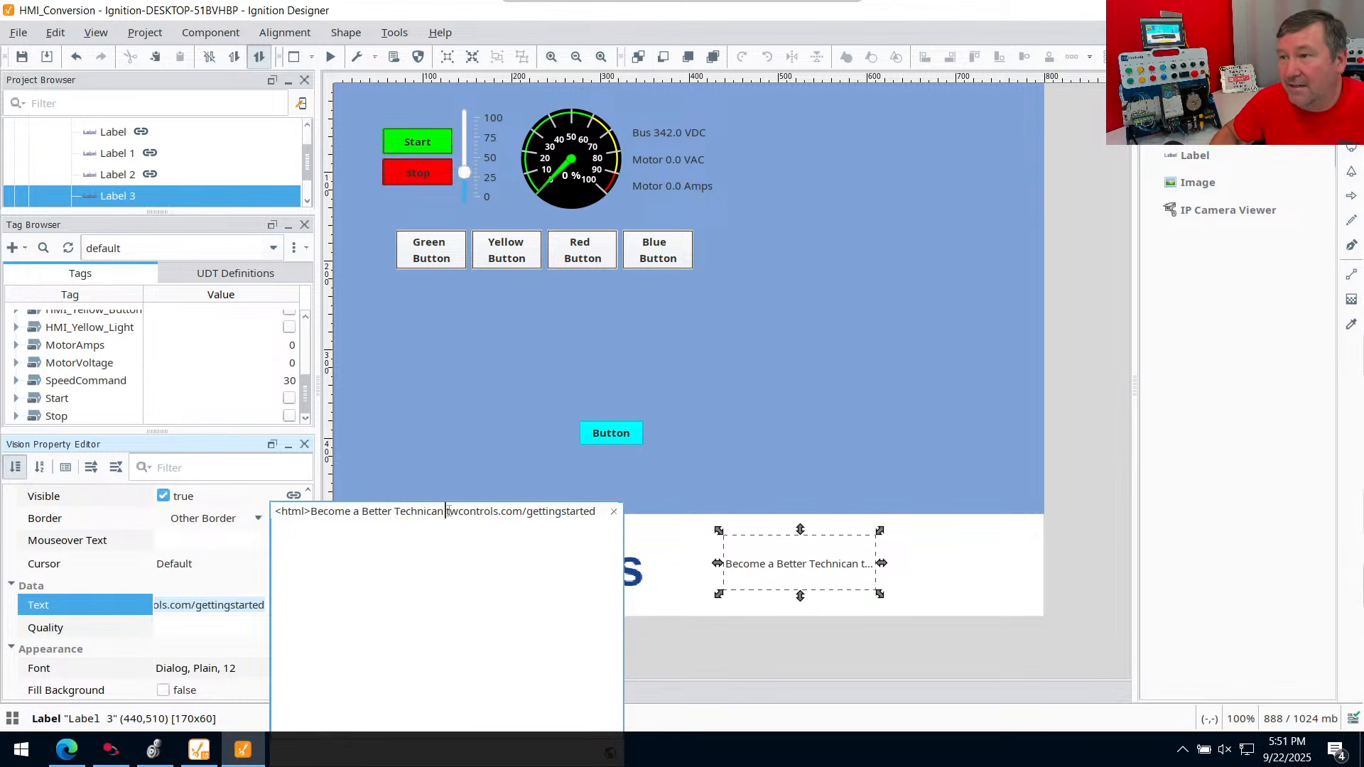
pyautogui.press('BackSpace')
pyautogui.write('<')
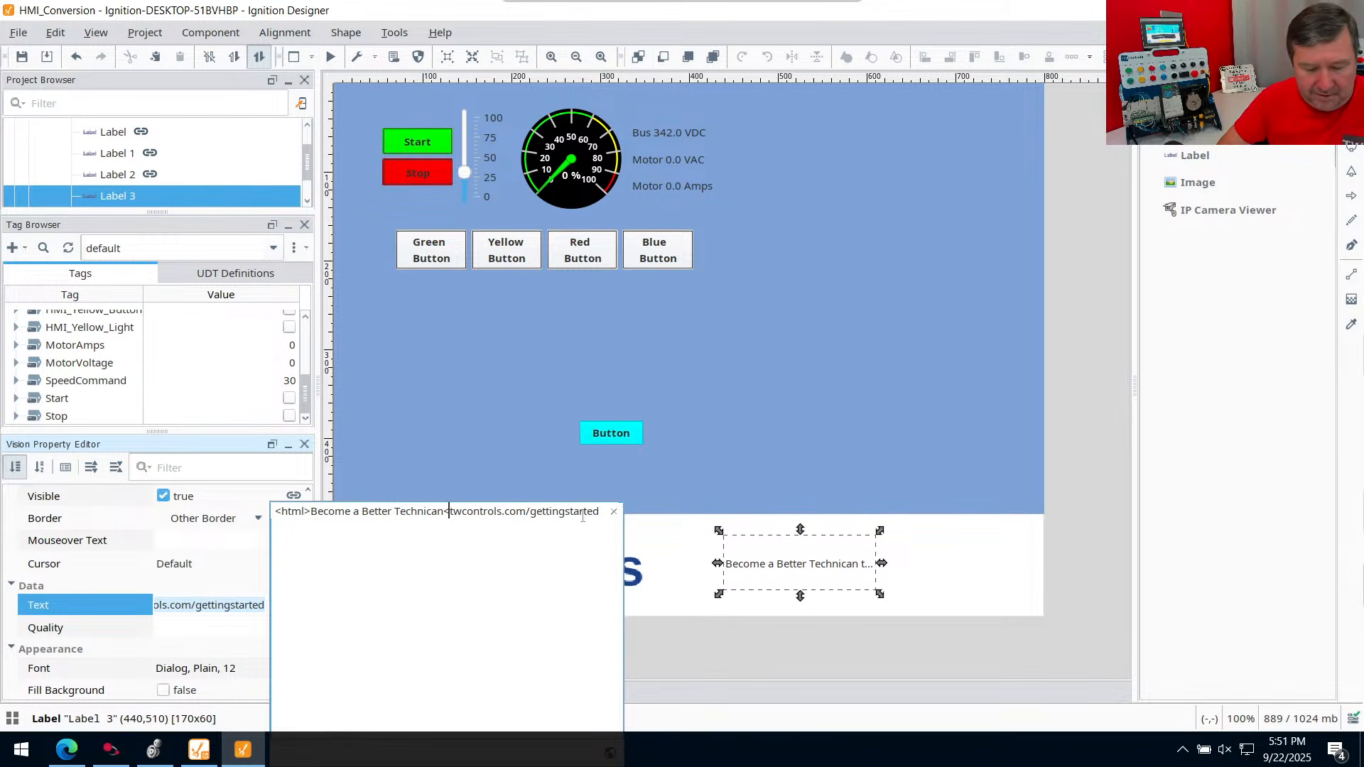
pyautogui.write('br>')
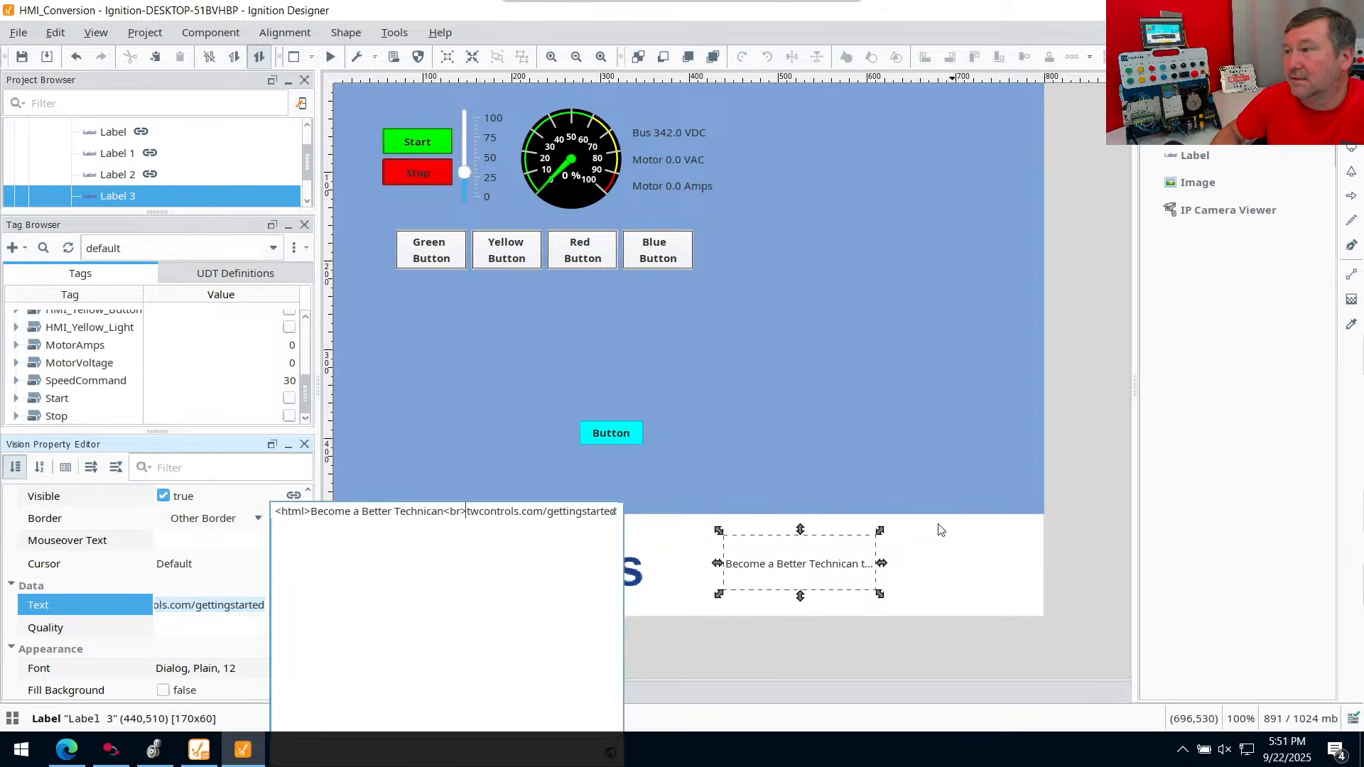
pyautogui.click(812, 409)
pyautogui.click(812, 410)
pyautogui.click(742, 557)
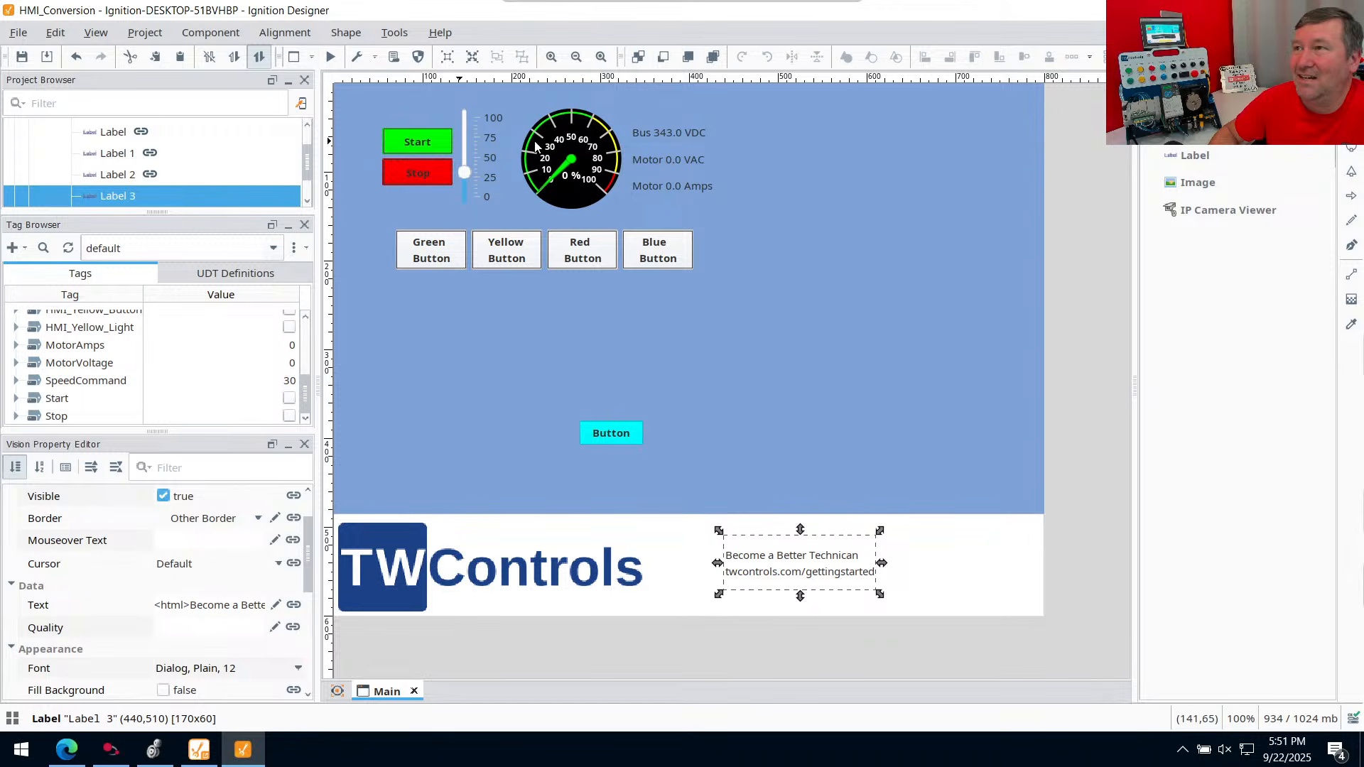
# Set the banner label's font size to 24 and fit the label at 350 x 60, positioned at (400, 515)
pyautogui.click(298, 669)
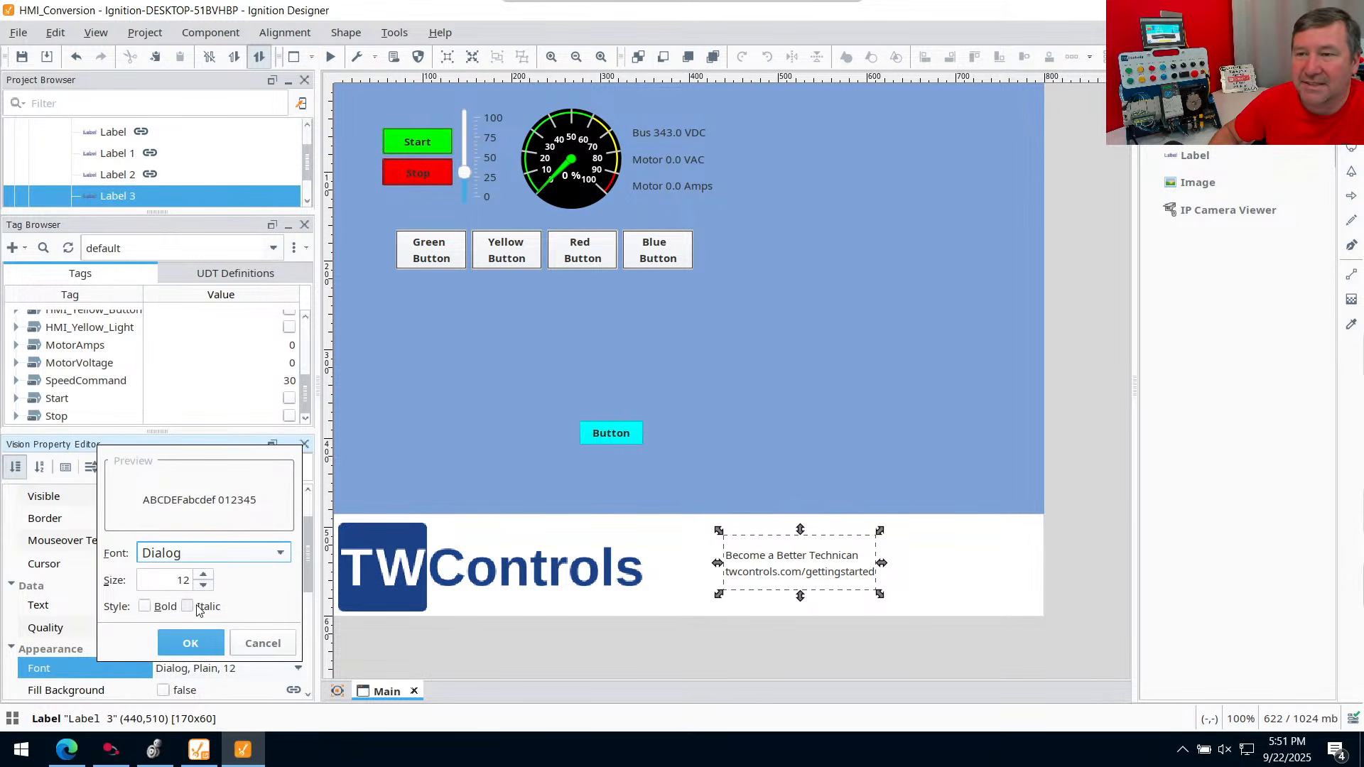
pyautogui.doubleClick(177, 580)
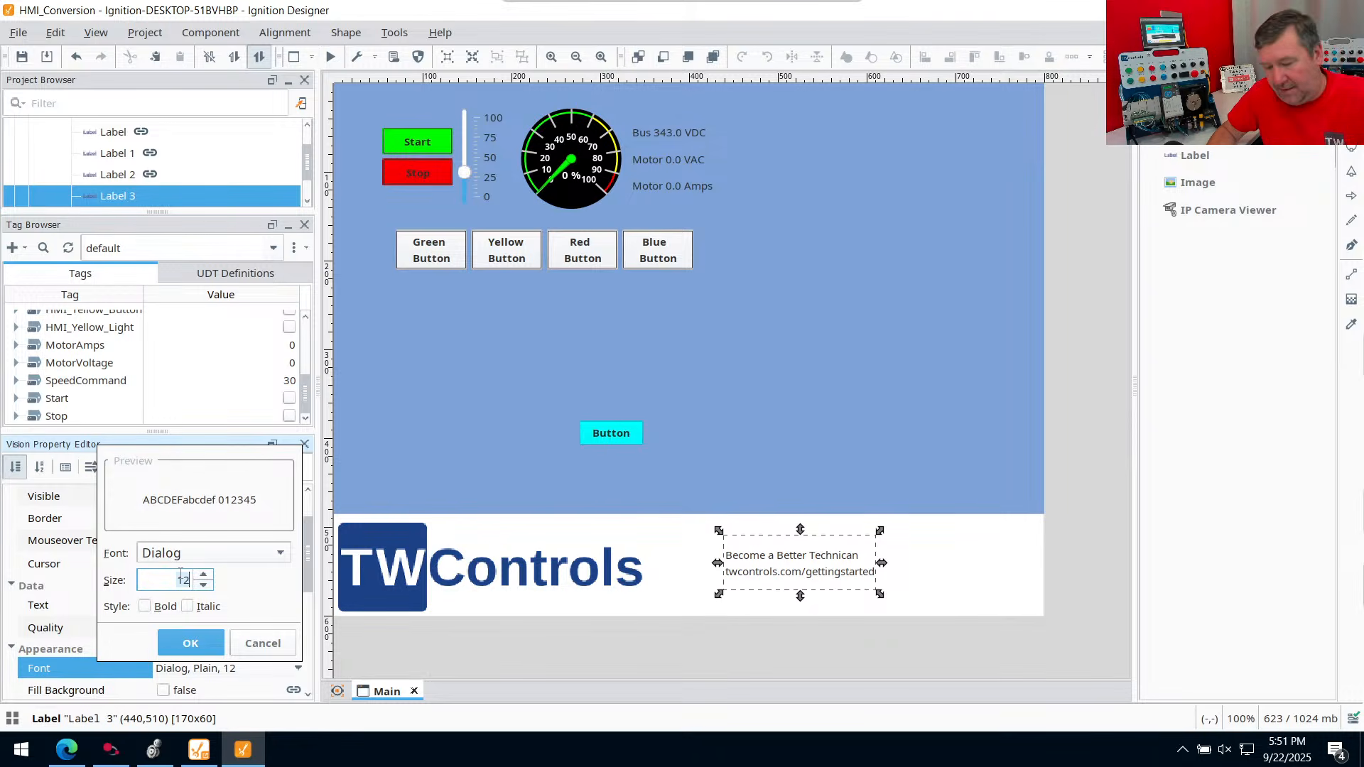
pyautogui.write('24')
pyautogui.click(186, 643)
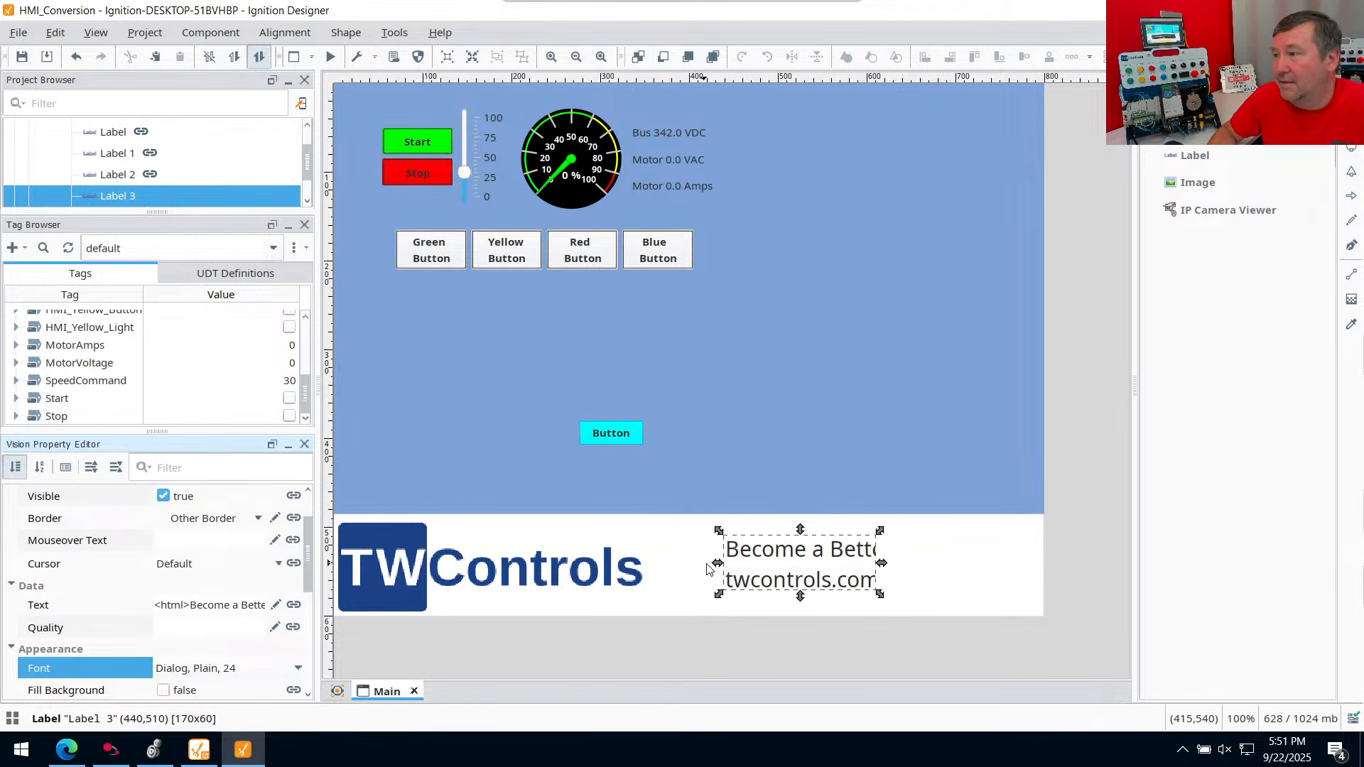
pyautogui.moveTo(881, 563); pyautogui.dragTo(1043, 540)
pyautogui.moveTo(842, 553); pyautogui.dragTo(806, 556)
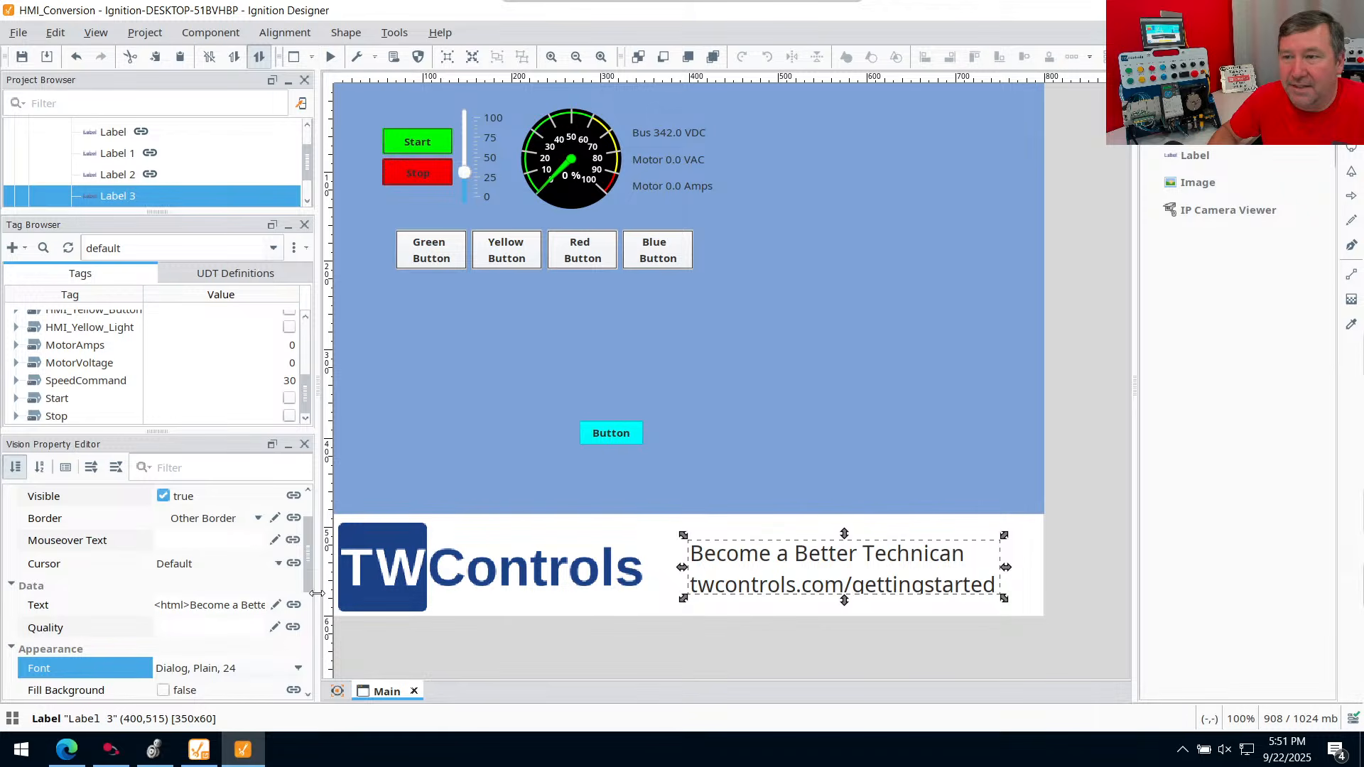
# Filter the properties by "color", enable the banner label's background fill and set its background color to yellow (255,255,0)
pyautogui.click(192, 467)
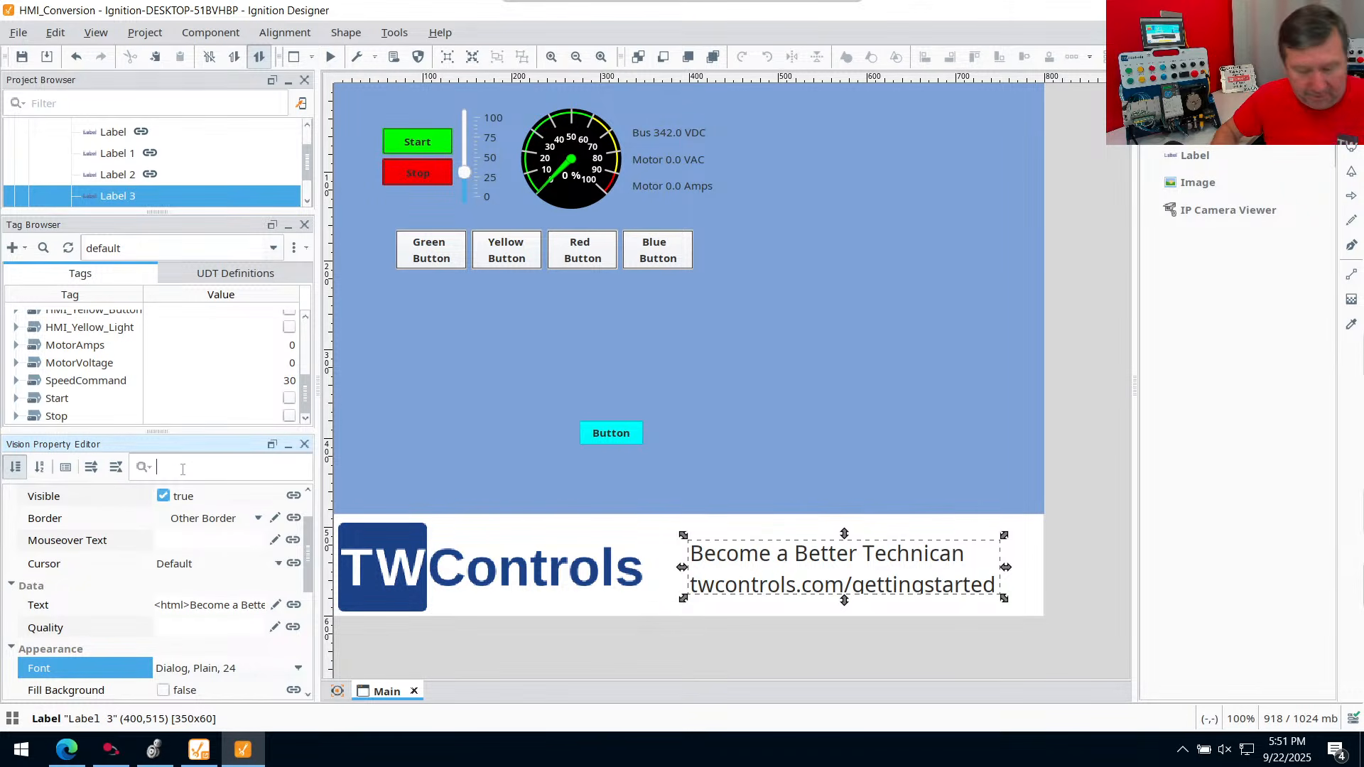
pyautogui.write('colo')
pyautogui.write('r')
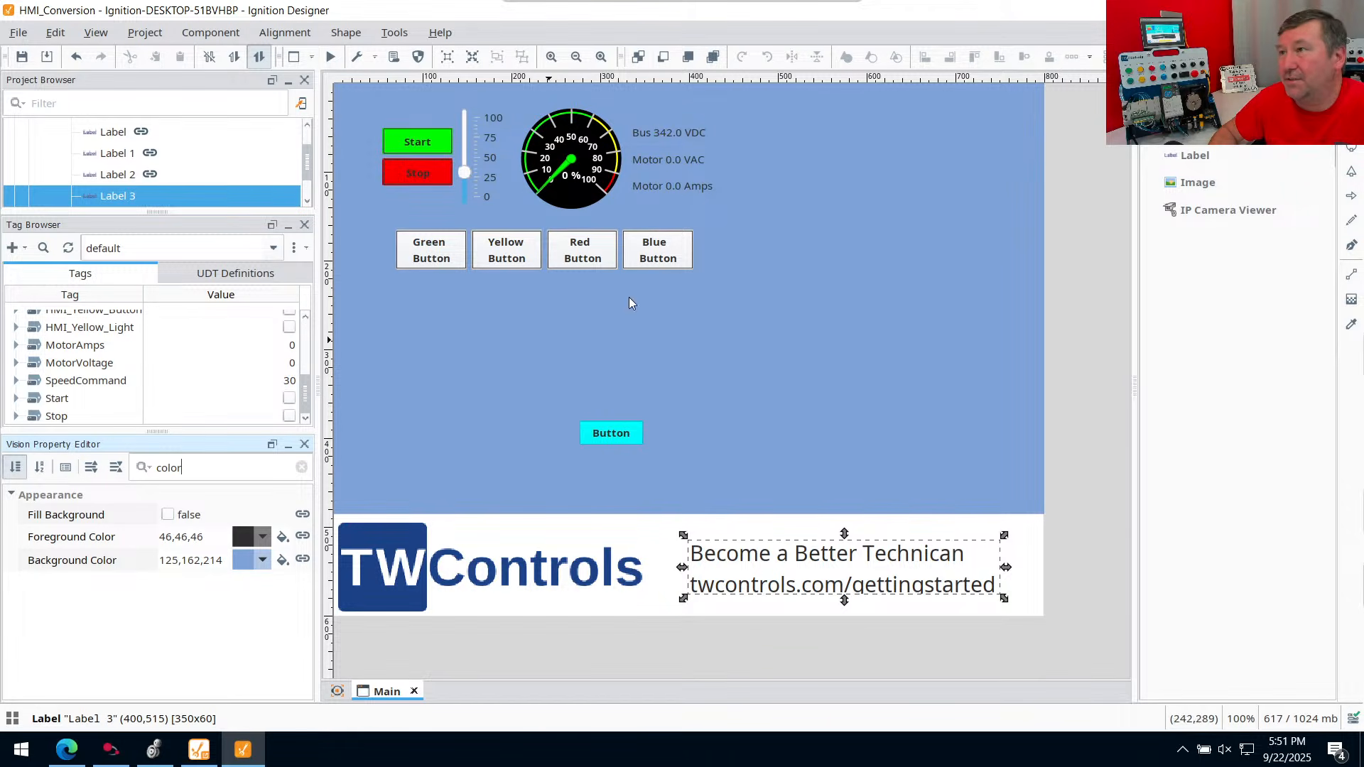
pyautogui.click(168, 516)
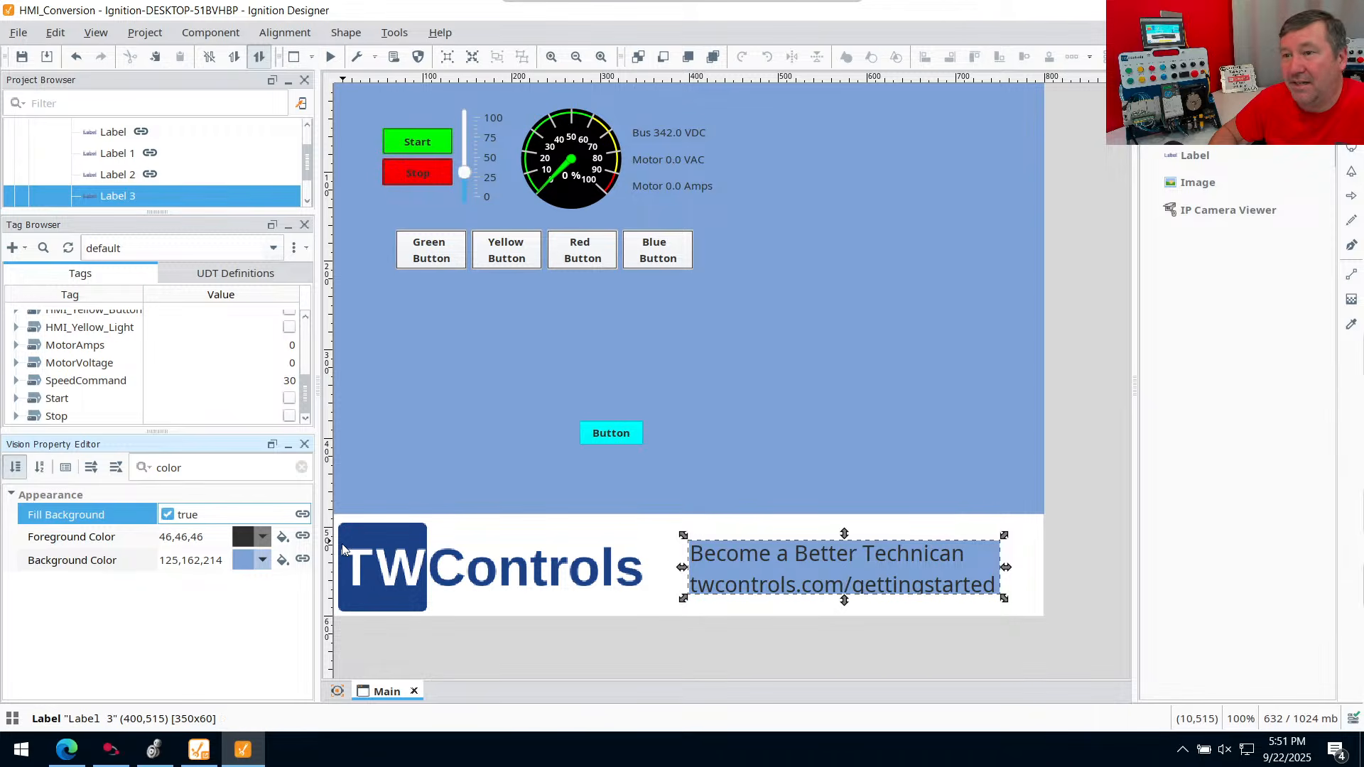
pyautogui.click(263, 561)
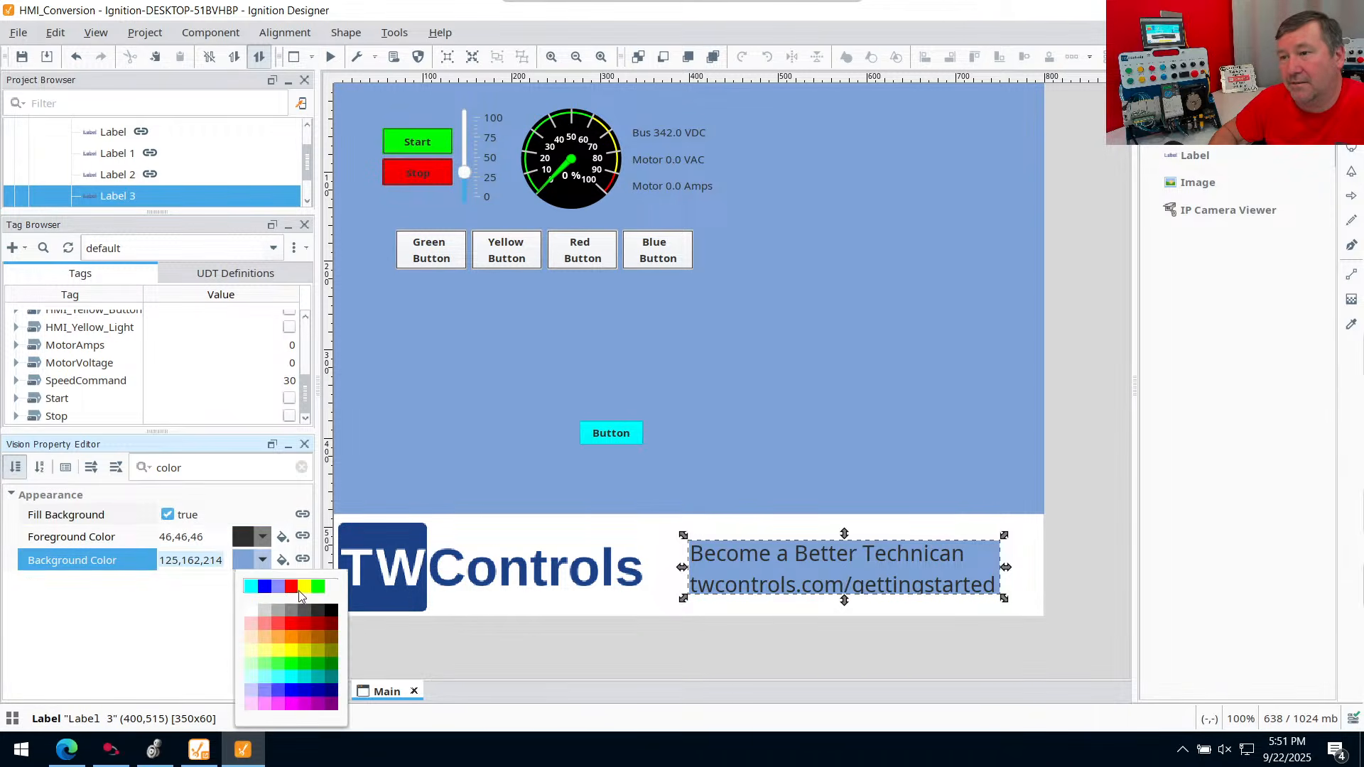
pyautogui.click(301, 589)
pyautogui.click(263, 561)
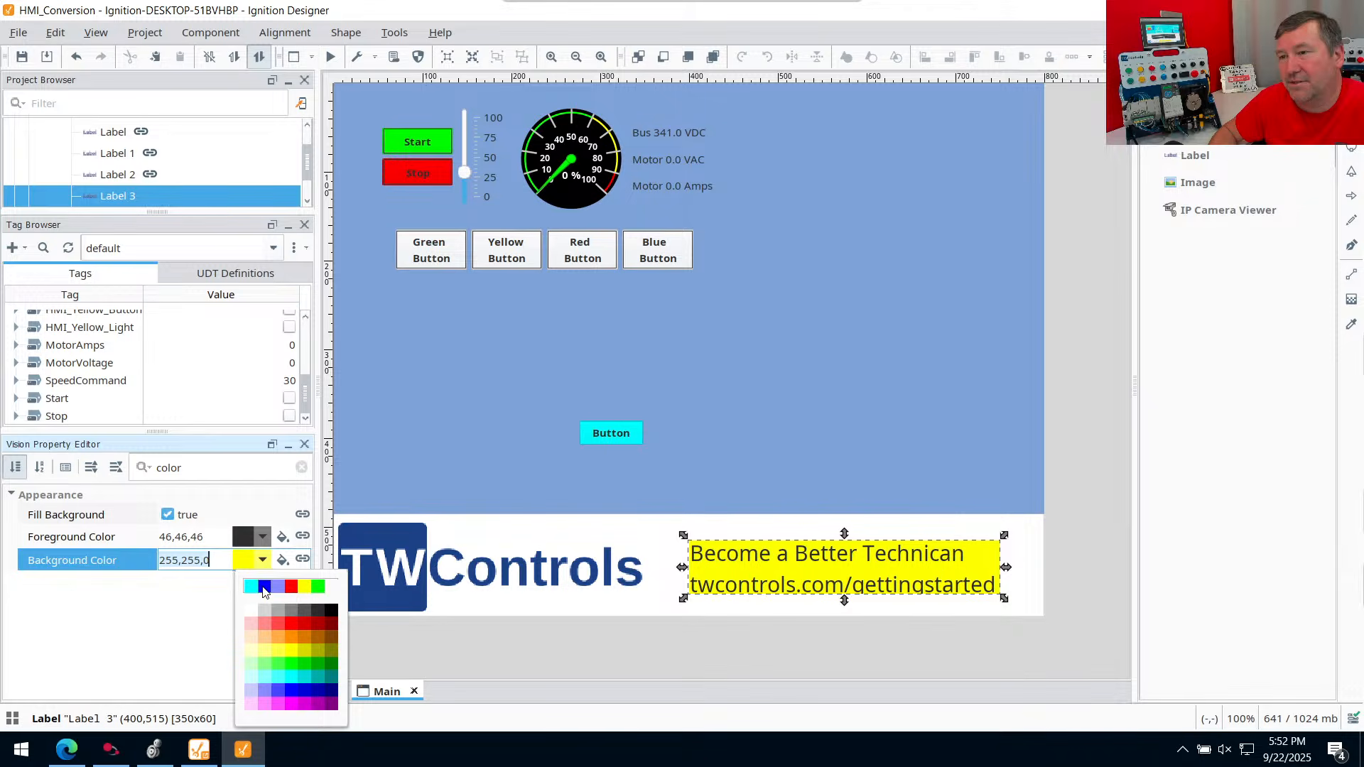
pyautogui.click(487, 412)
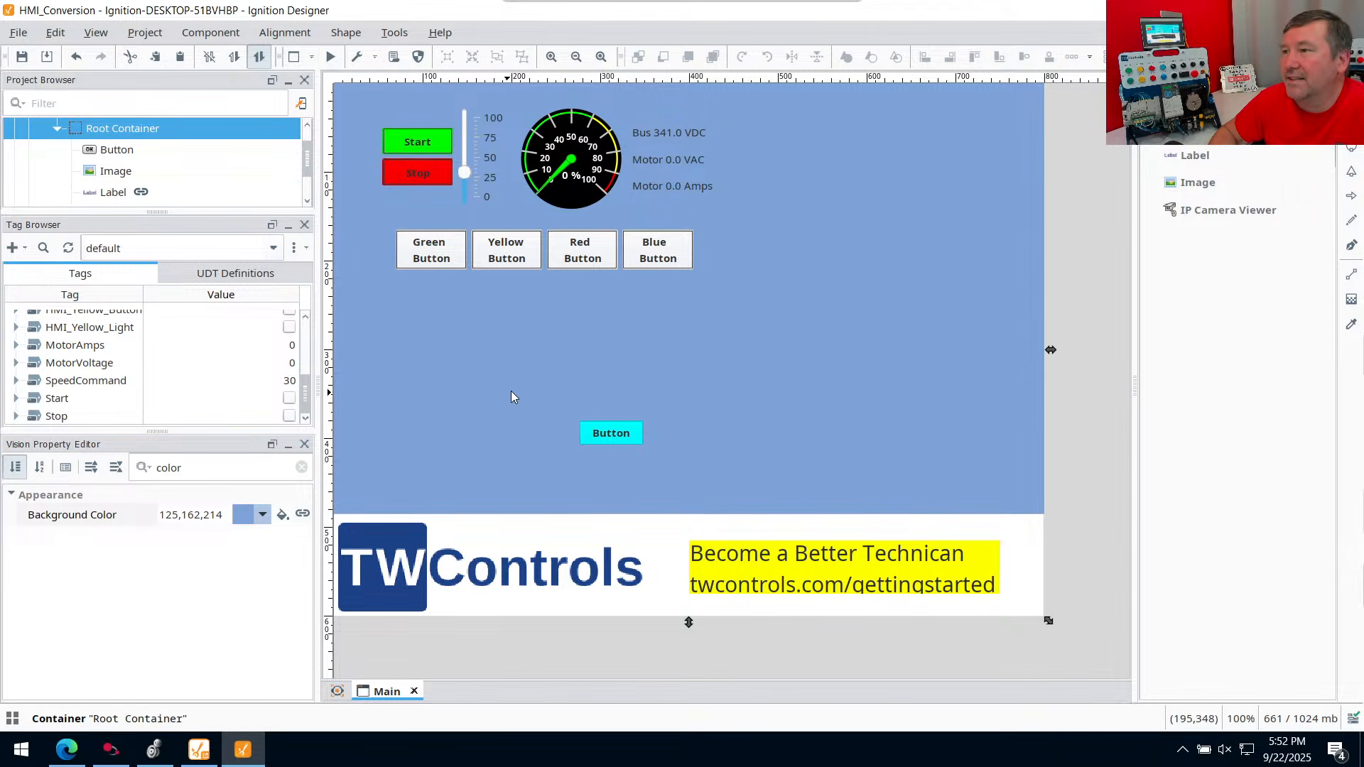
# Delete the unused cyan button from the middle of the window
pyautogui.click(618, 424)
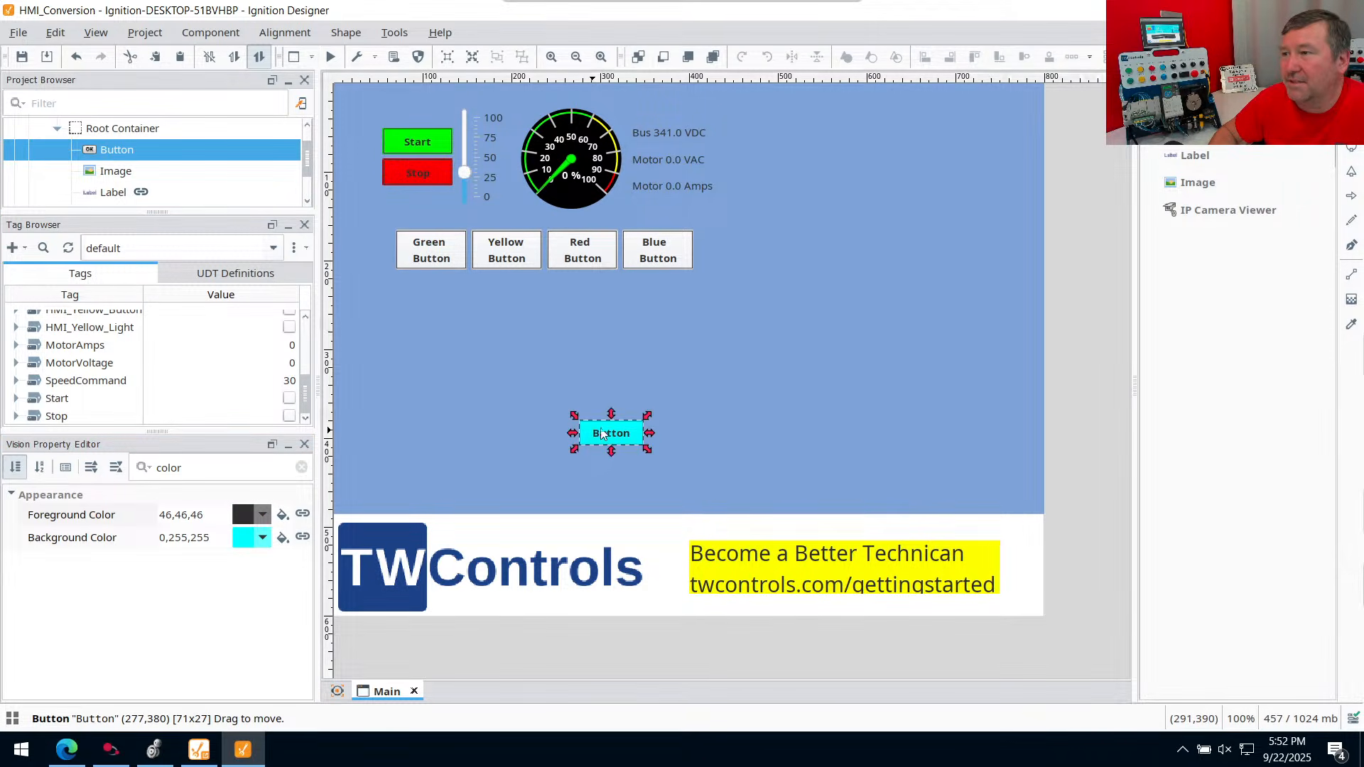
pyautogui.rightClick(597, 432)
pyautogui.click(645, 476)
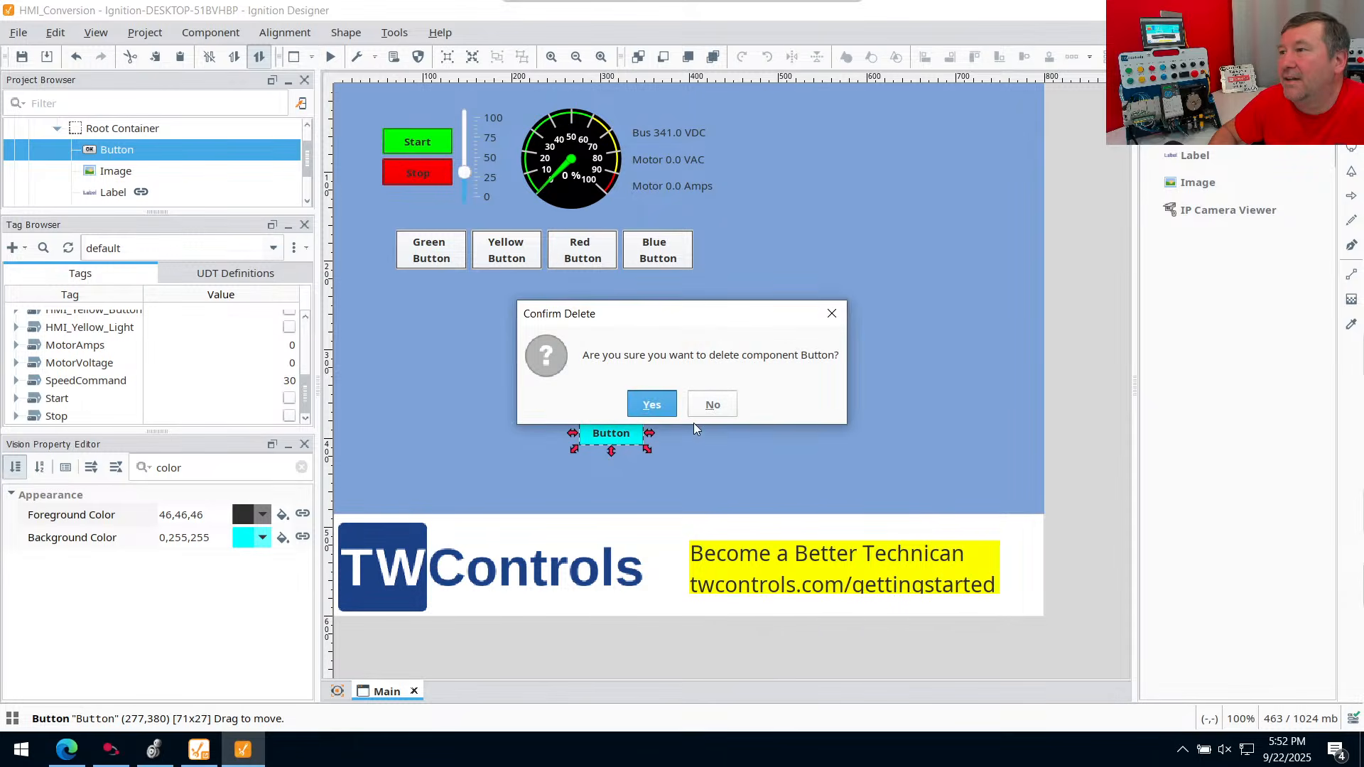
pyautogui.click(651, 405)
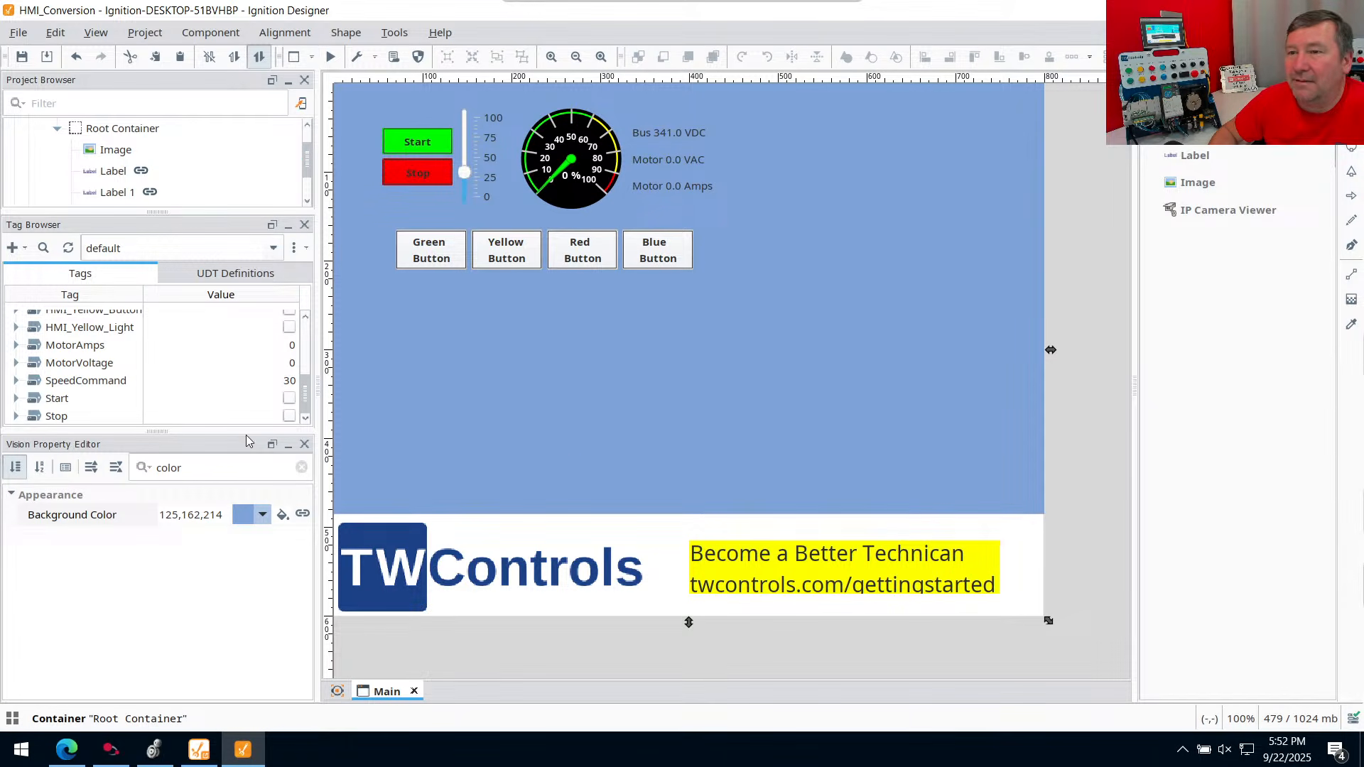
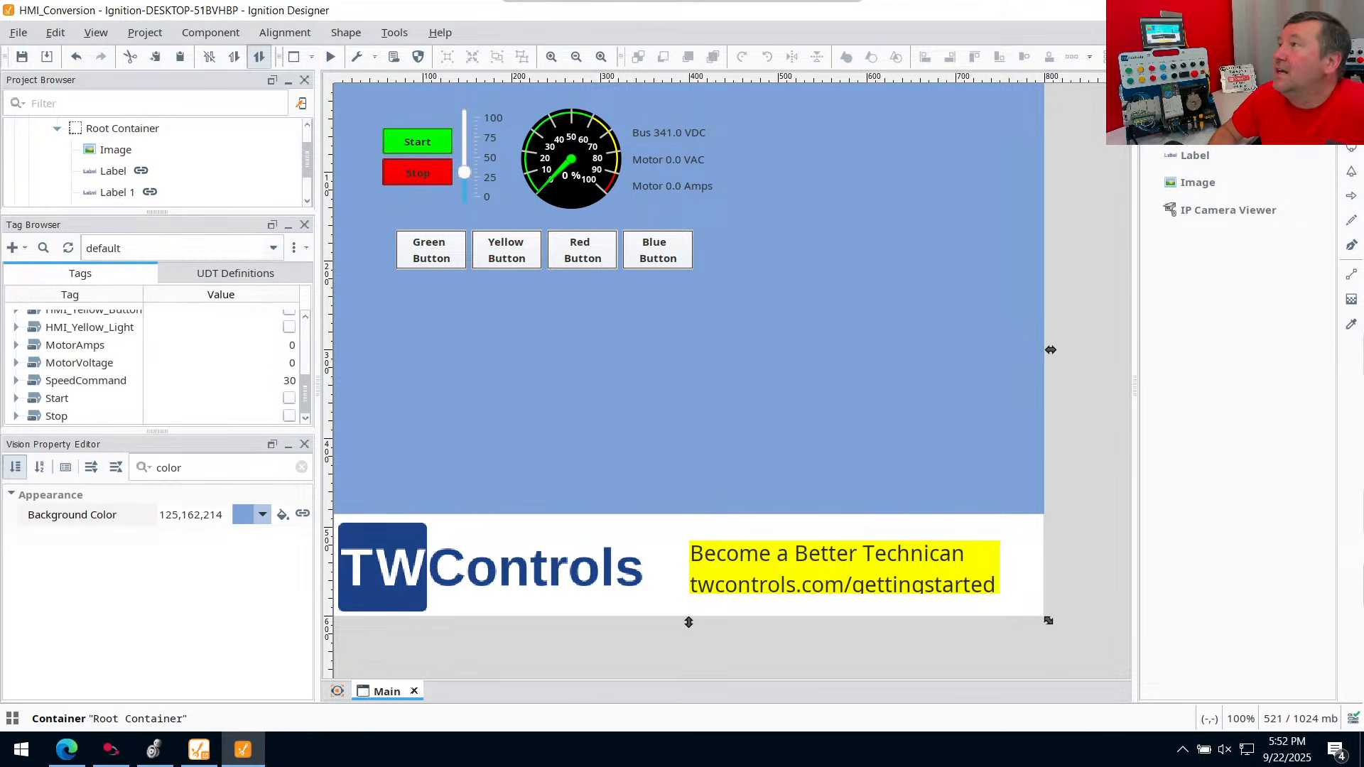
# Clear the component palette's search filter to list all components again
pyautogui.press('BackSpace')
pyautogui.press('BackSpace')
pyautogui.press('BackSpace')
pyautogui.press('BackSpace')
pyautogui.press('BackSpace')
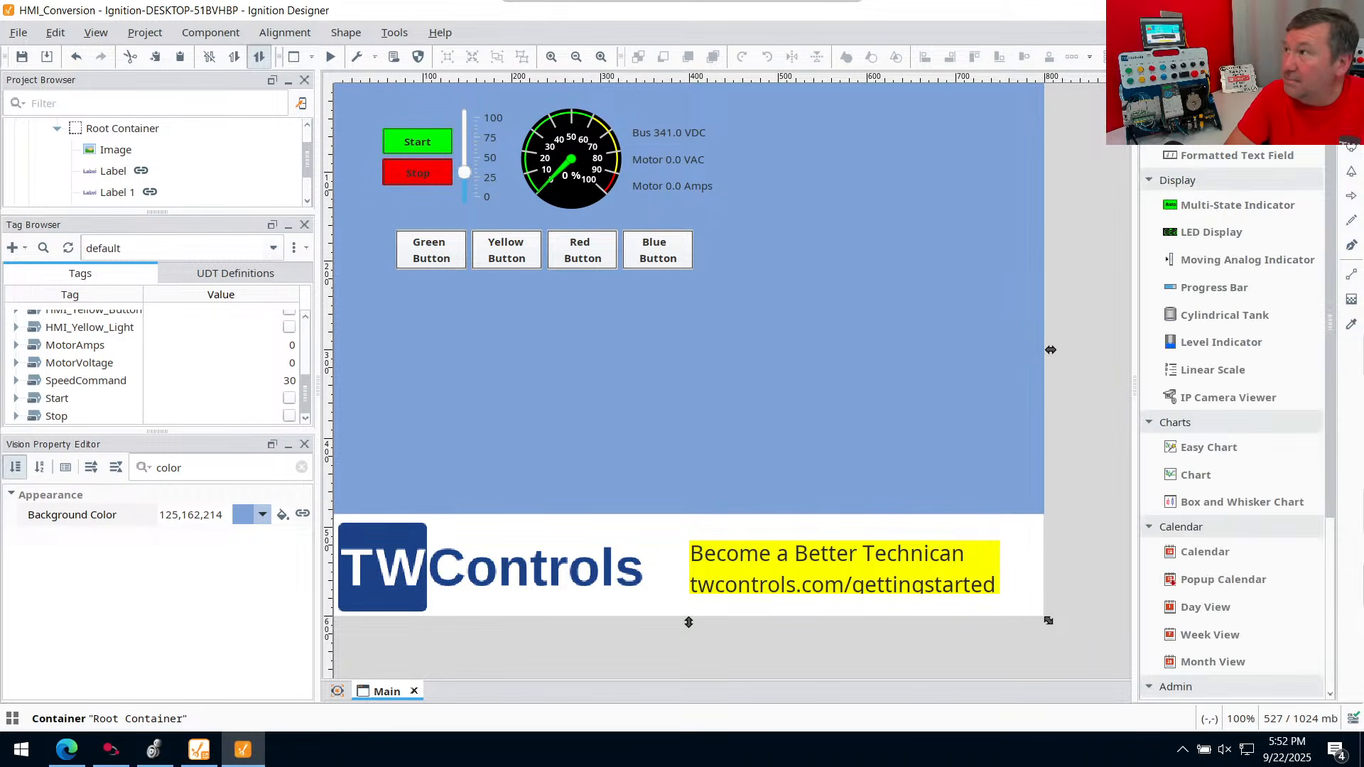
# Filter the component palette by "chart", place an Easy Chart below the button row and reduce its height to about 125 px
pyautogui.write('chart')
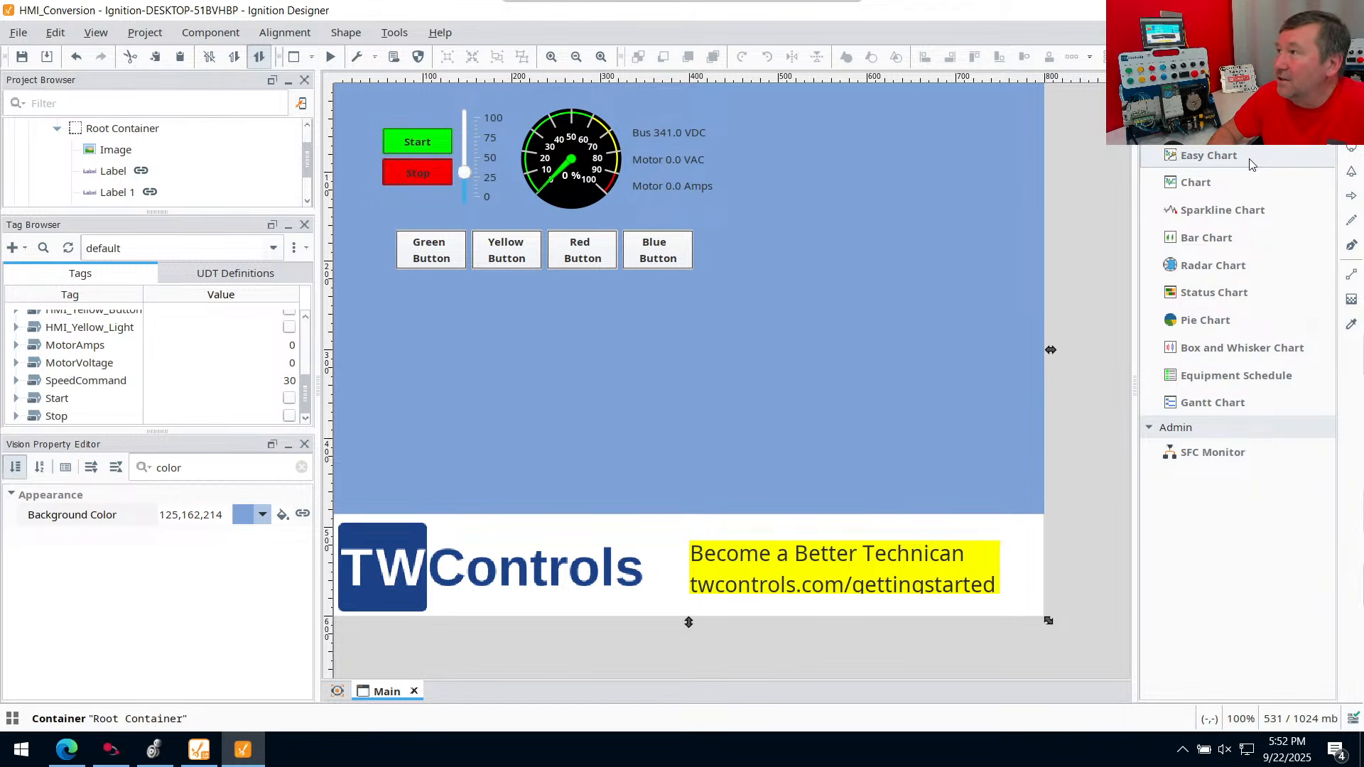
pyautogui.moveTo(1248, 162); pyautogui.dragTo(547, 353)
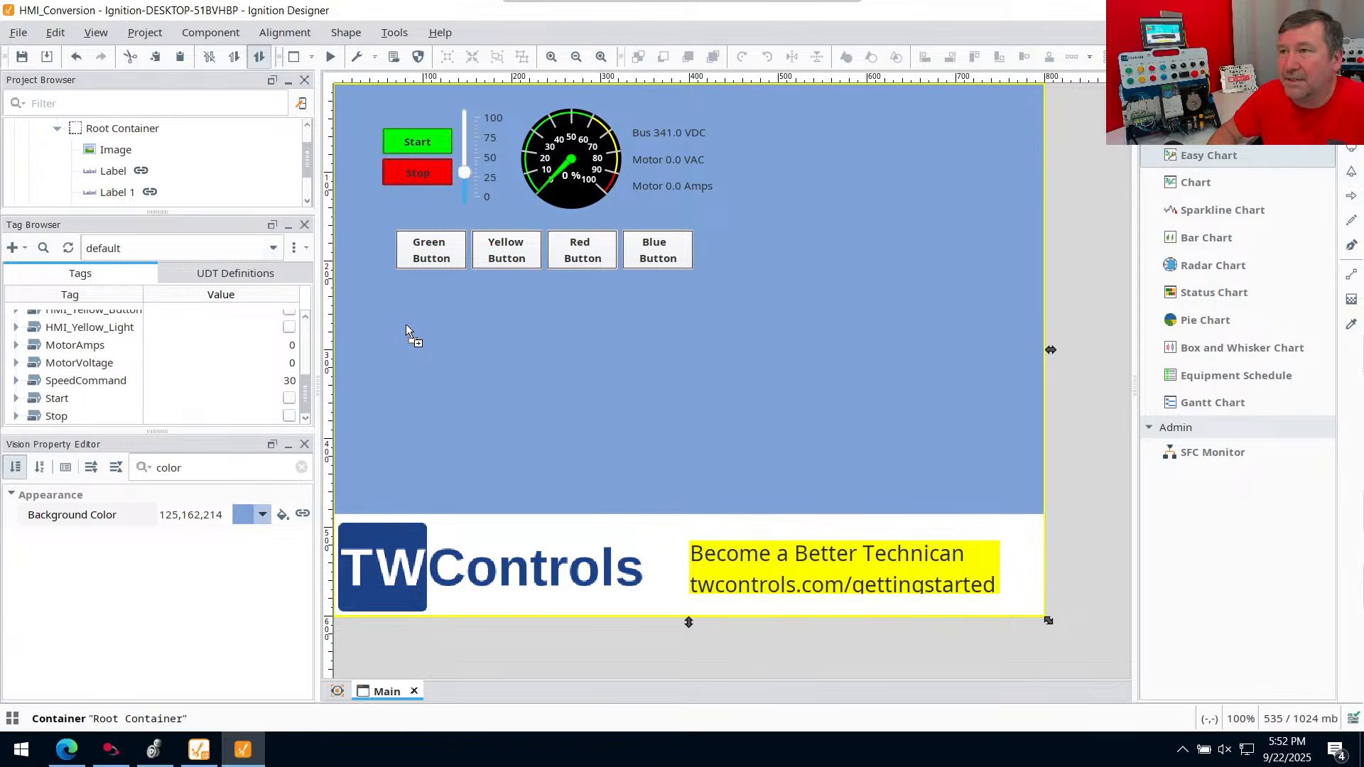
pyautogui.moveTo(407, 324); pyautogui.dragTo(406, 324)
pyautogui.moveTo(548, 441); pyautogui.dragTo(465, 401)
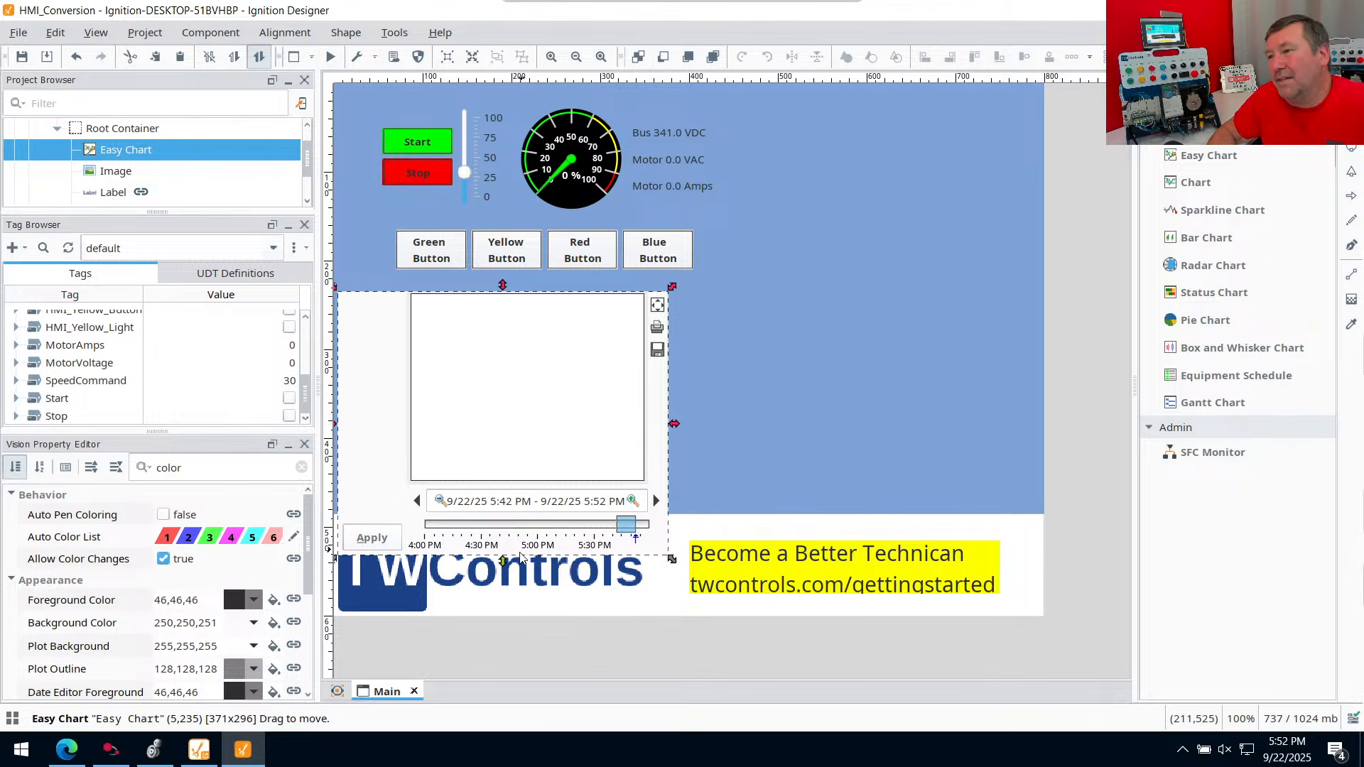
pyautogui.moveTo(509, 562); pyautogui.dragTo(518, 409)
# Move the controls, meter, readouts and buttons toward the window's upper-left corner, then fit the chart beneath them at (15, 215), slightly widened
pyautogui.moveTo(353, 90); pyautogui.dragTo(779, 273)
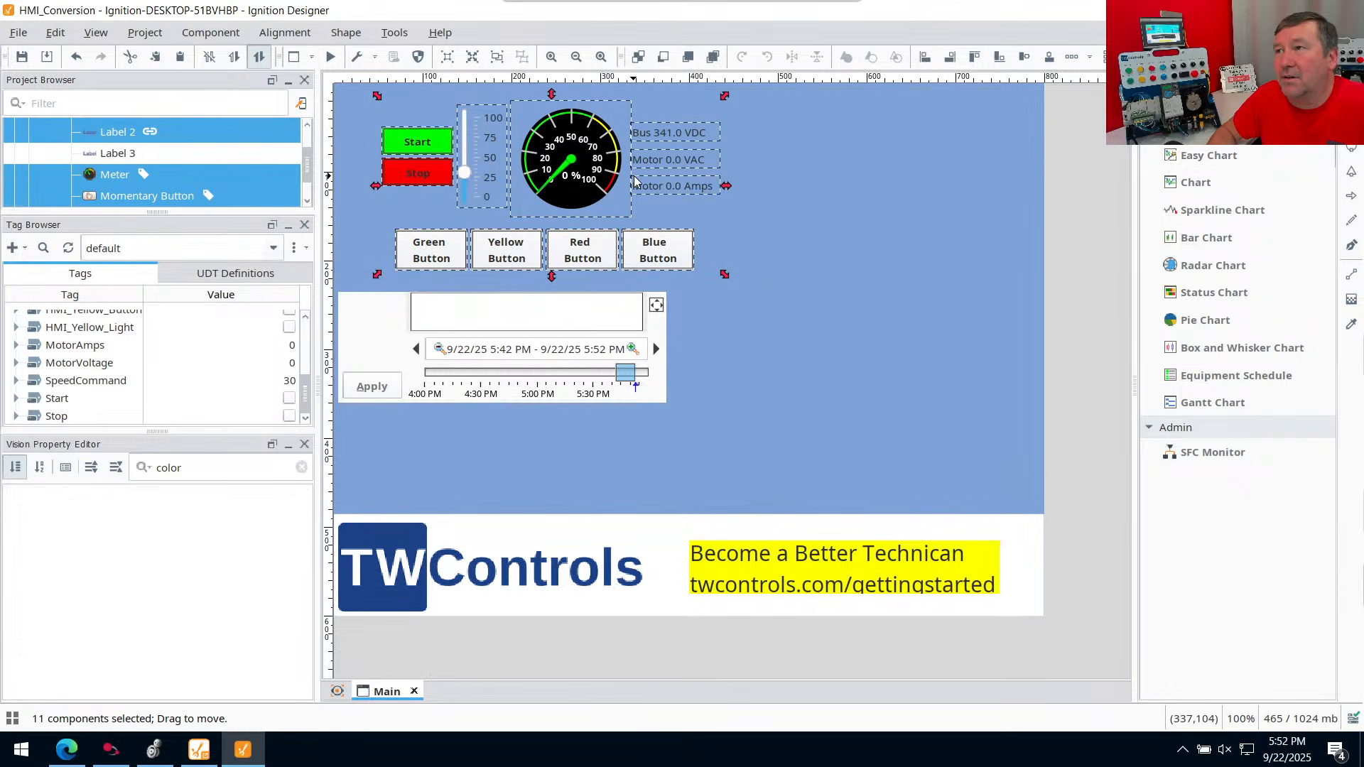
pyautogui.moveTo(591, 174); pyautogui.dragTo(562, 166)
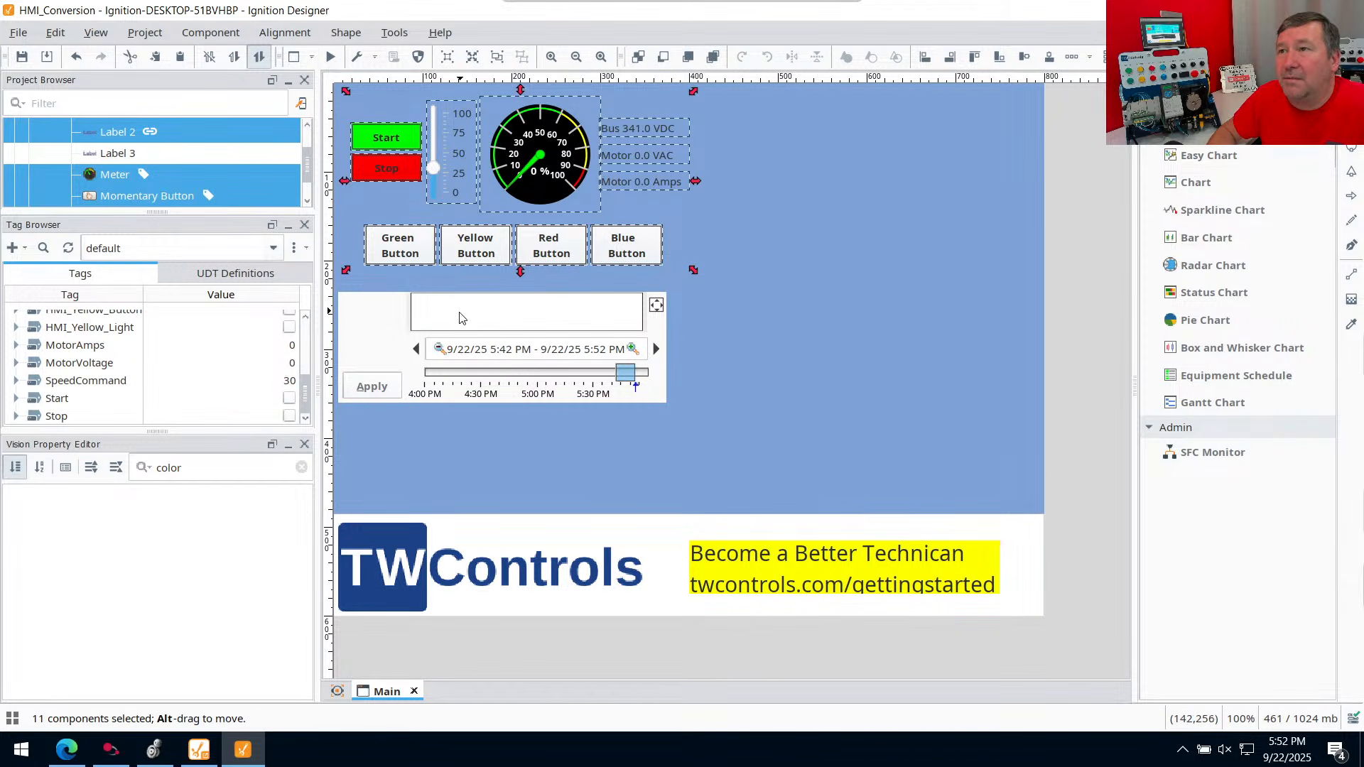
pyautogui.moveTo(459, 318); pyautogui.dragTo(466, 299)
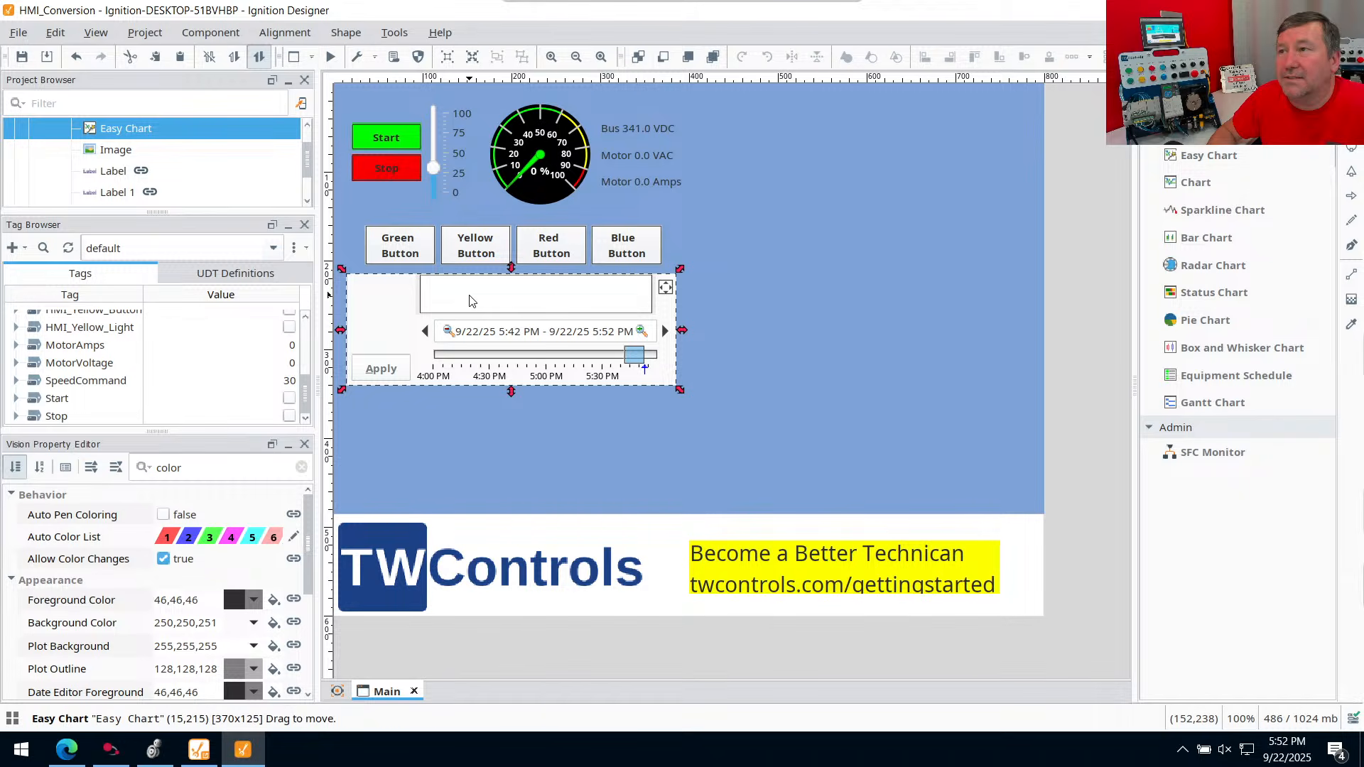
pyautogui.click(671, 181)
pyautogui.click(666, 329)
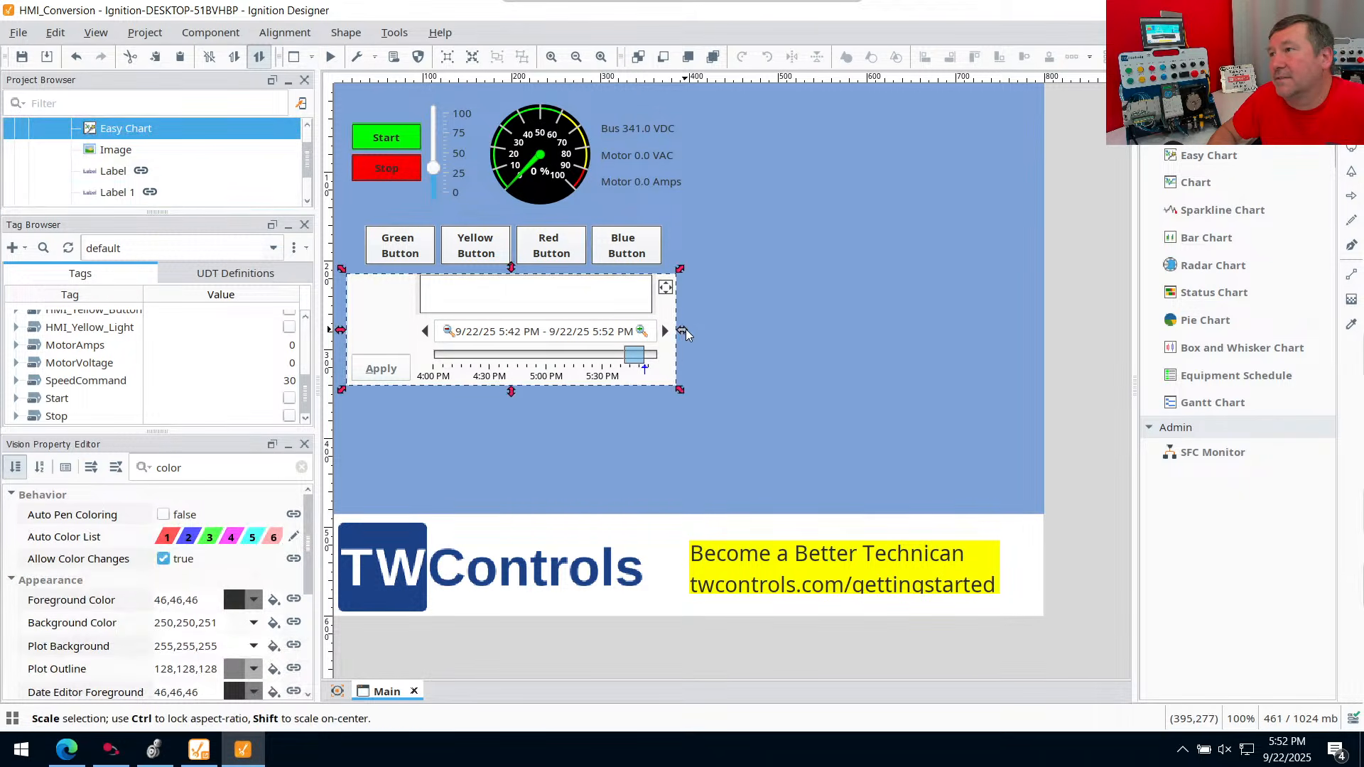
pyautogui.moveTo(686, 334); pyautogui.dragTo(691, 327)
# Scale the controls, meter, readouts, buttons and chart together to fill the blue area, making the chart about 765 x 175
pyautogui.moveTo(729, 452); pyautogui.dragTo(357, 103)
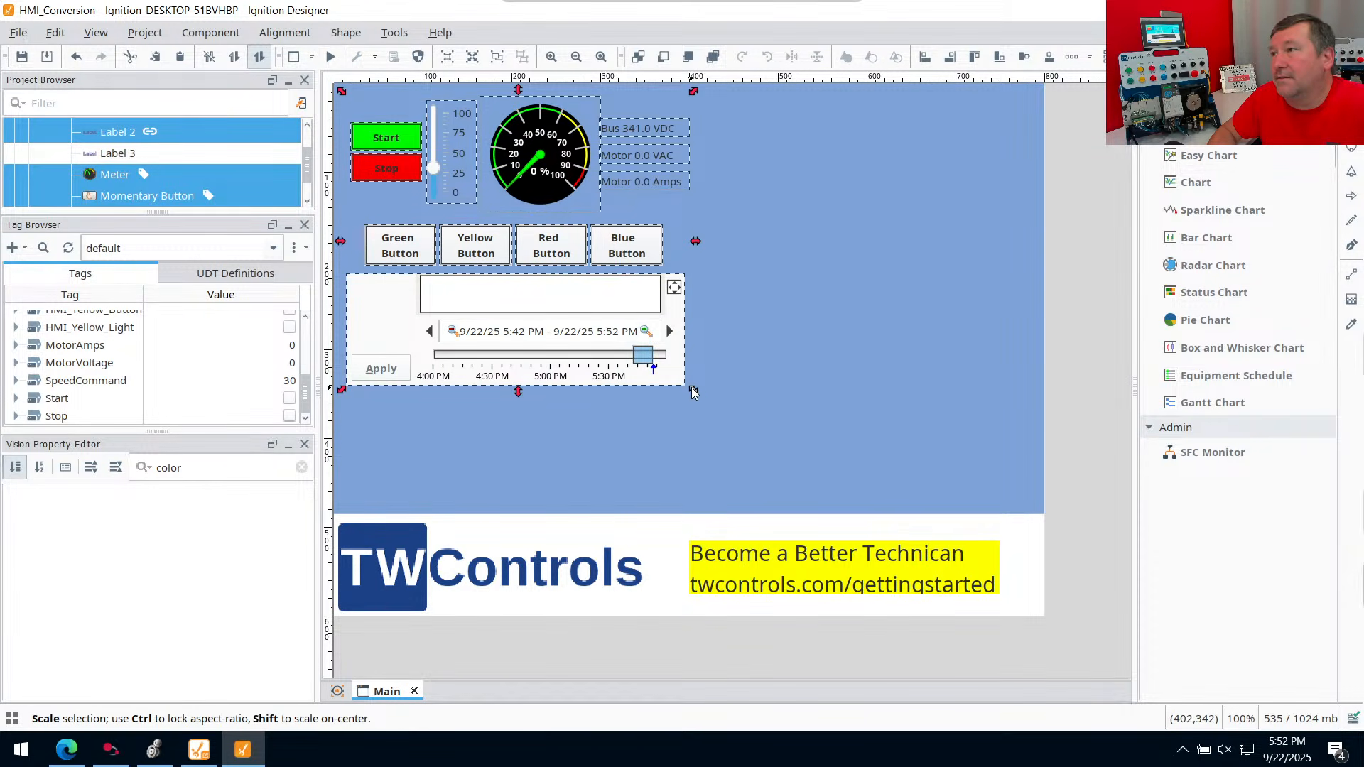
pyautogui.moveTo(693, 391); pyautogui.dragTo(1039, 503)
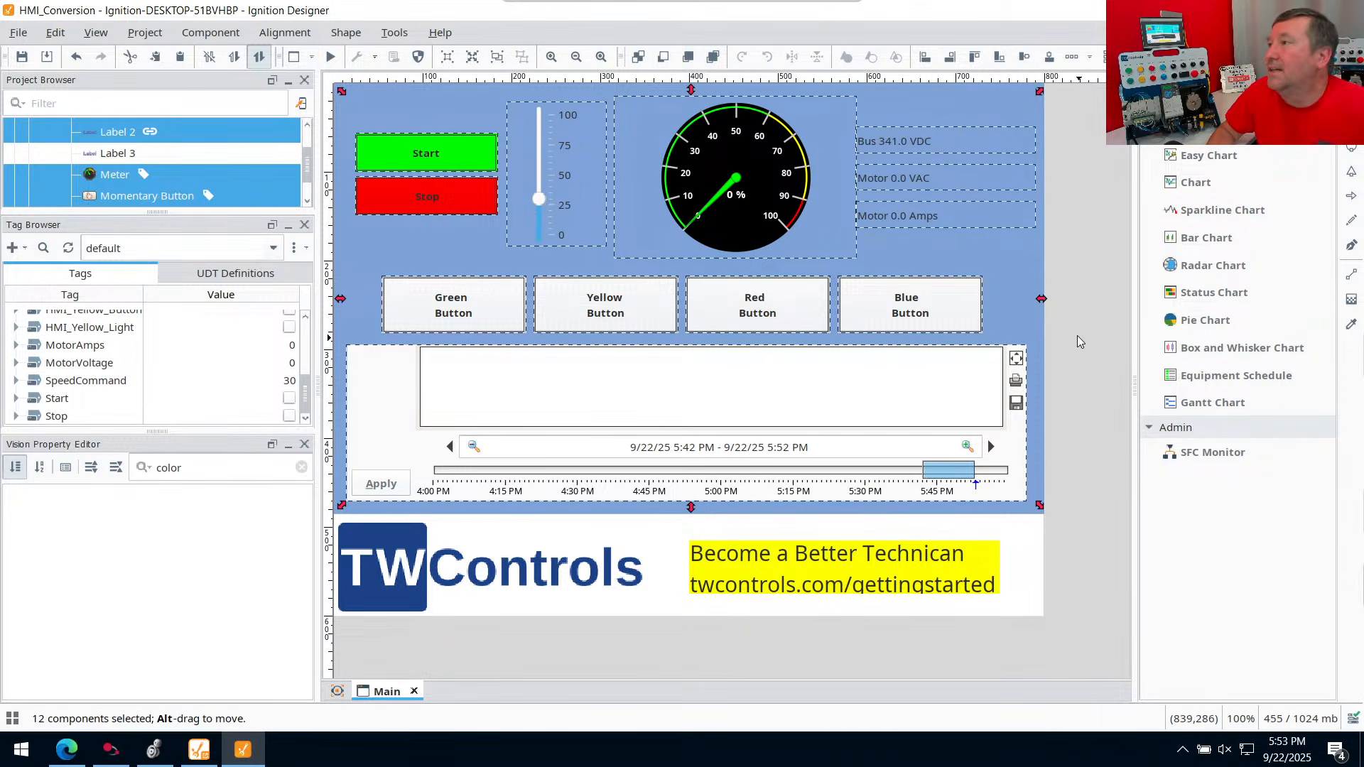
pyautogui.click(990, 267)
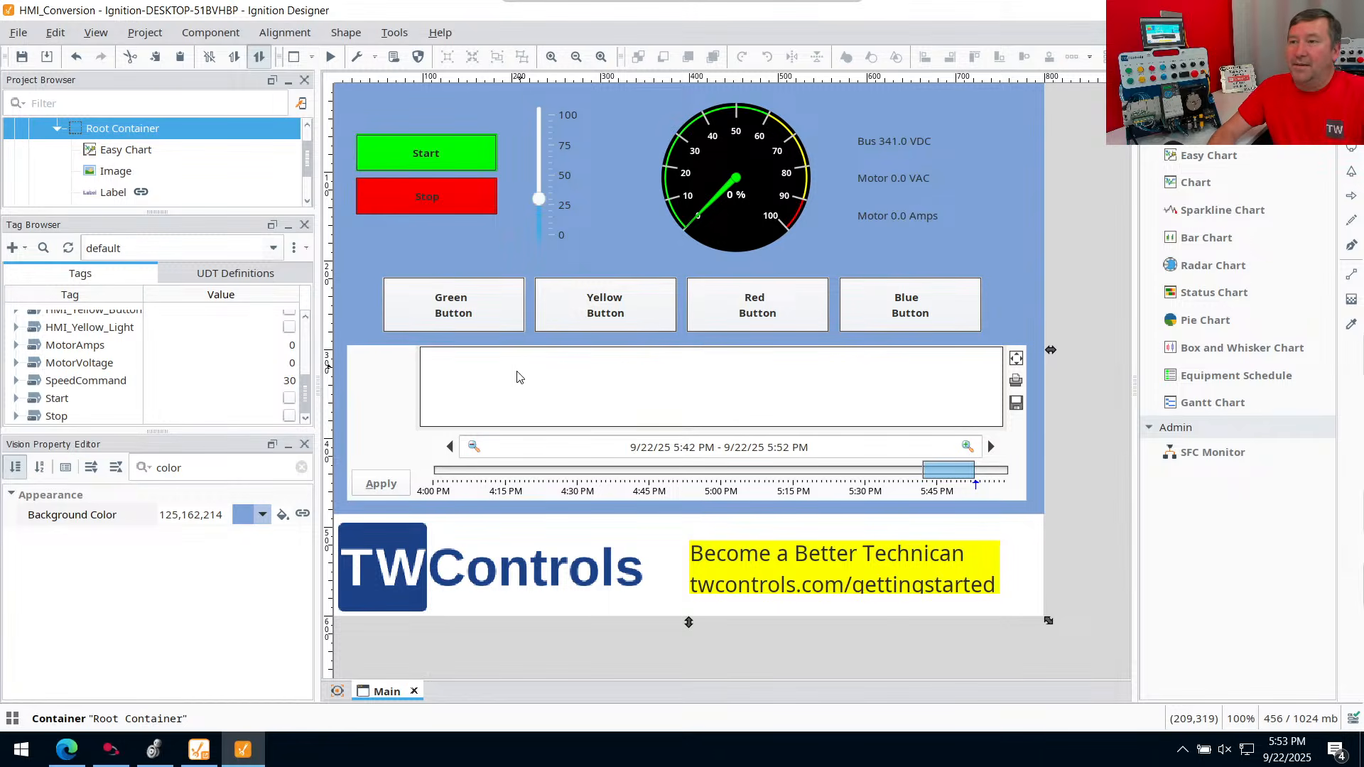
# Try to add a tag history pen to the Easy Chart by browsing Core Historian and Sample_SQLite_Database for tags
pyautogui.doubleClick(551, 389)
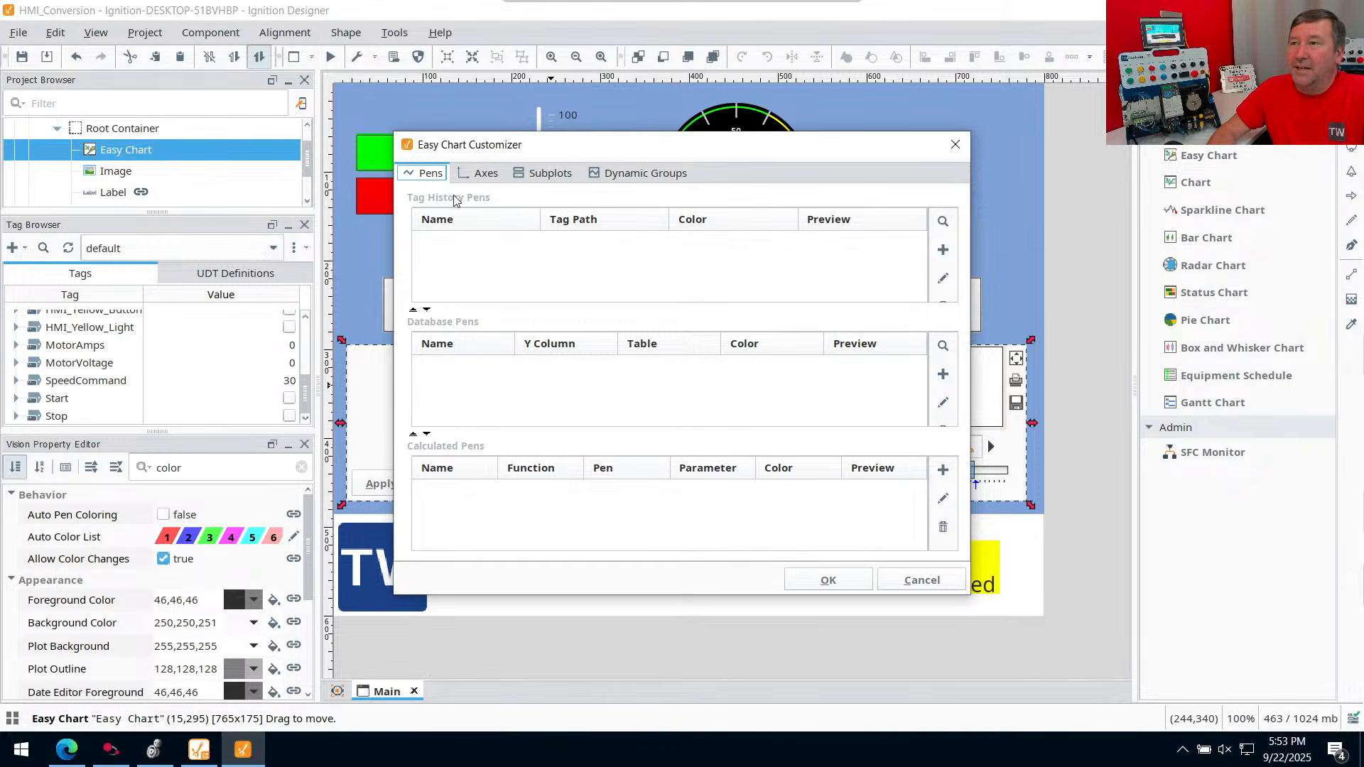
pyautogui.click(941, 250)
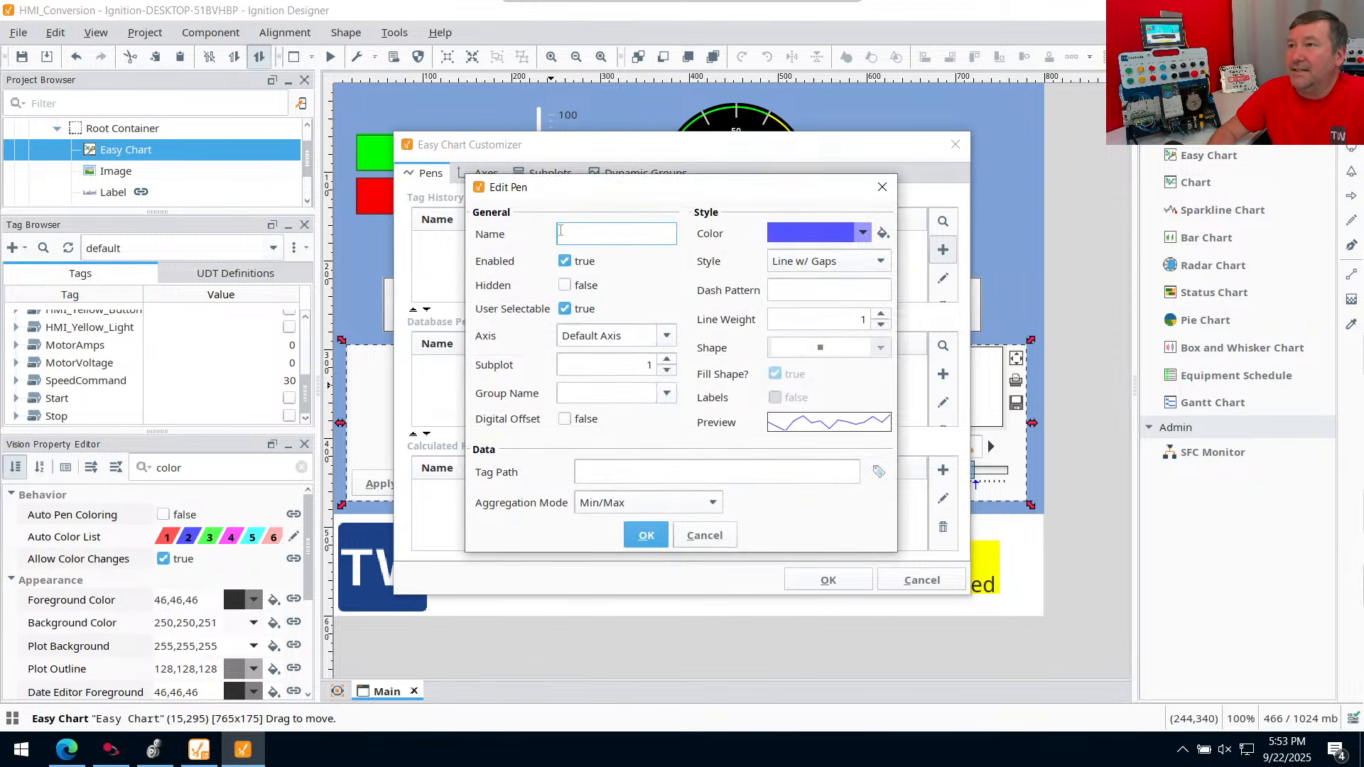
pyautogui.click(878, 471)
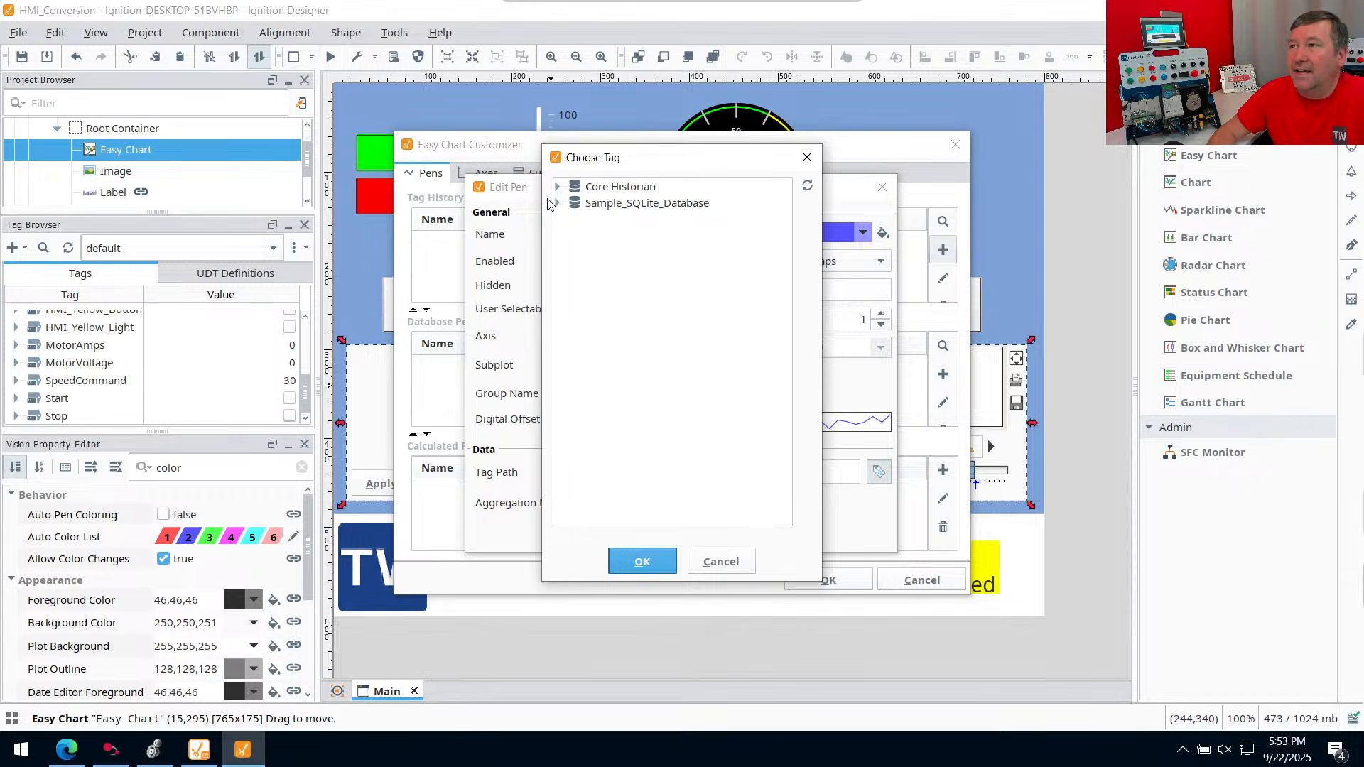
pyautogui.click(558, 206)
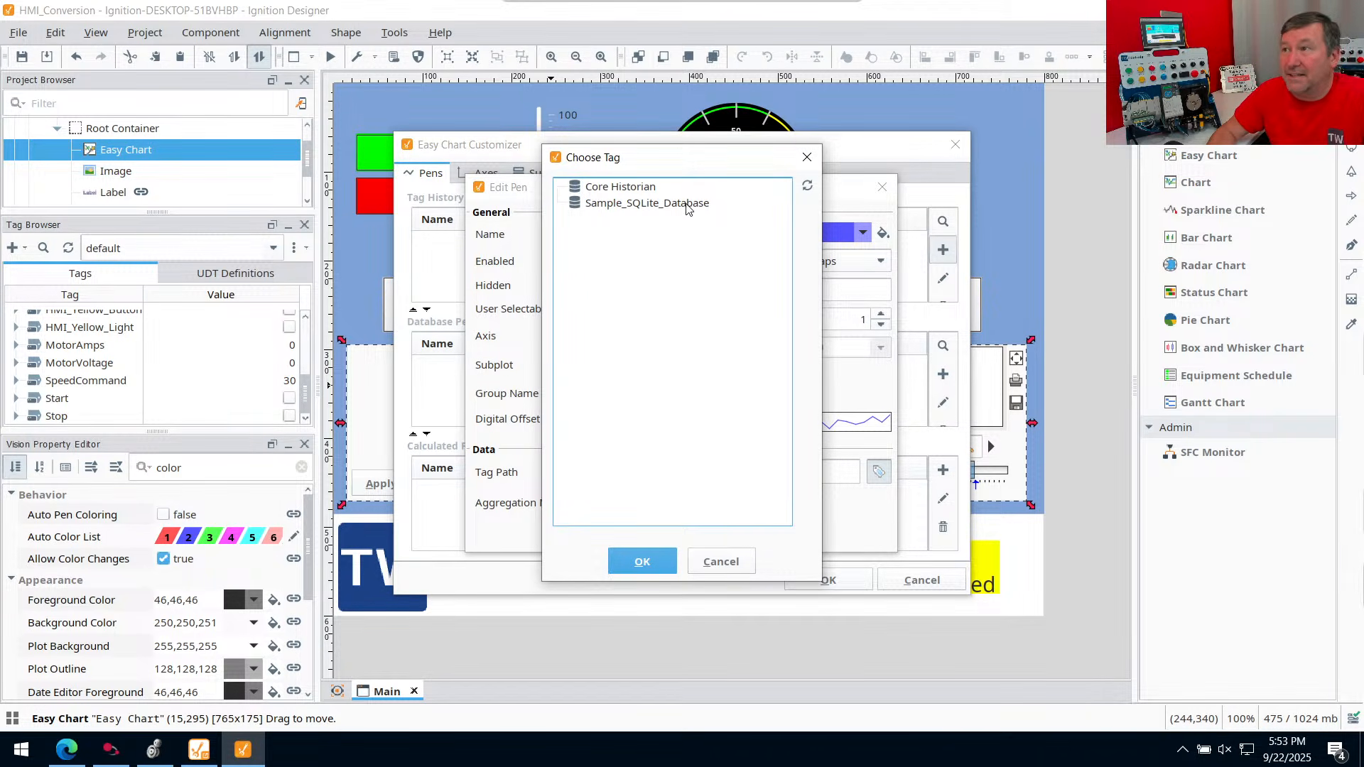
pyautogui.click(628, 190)
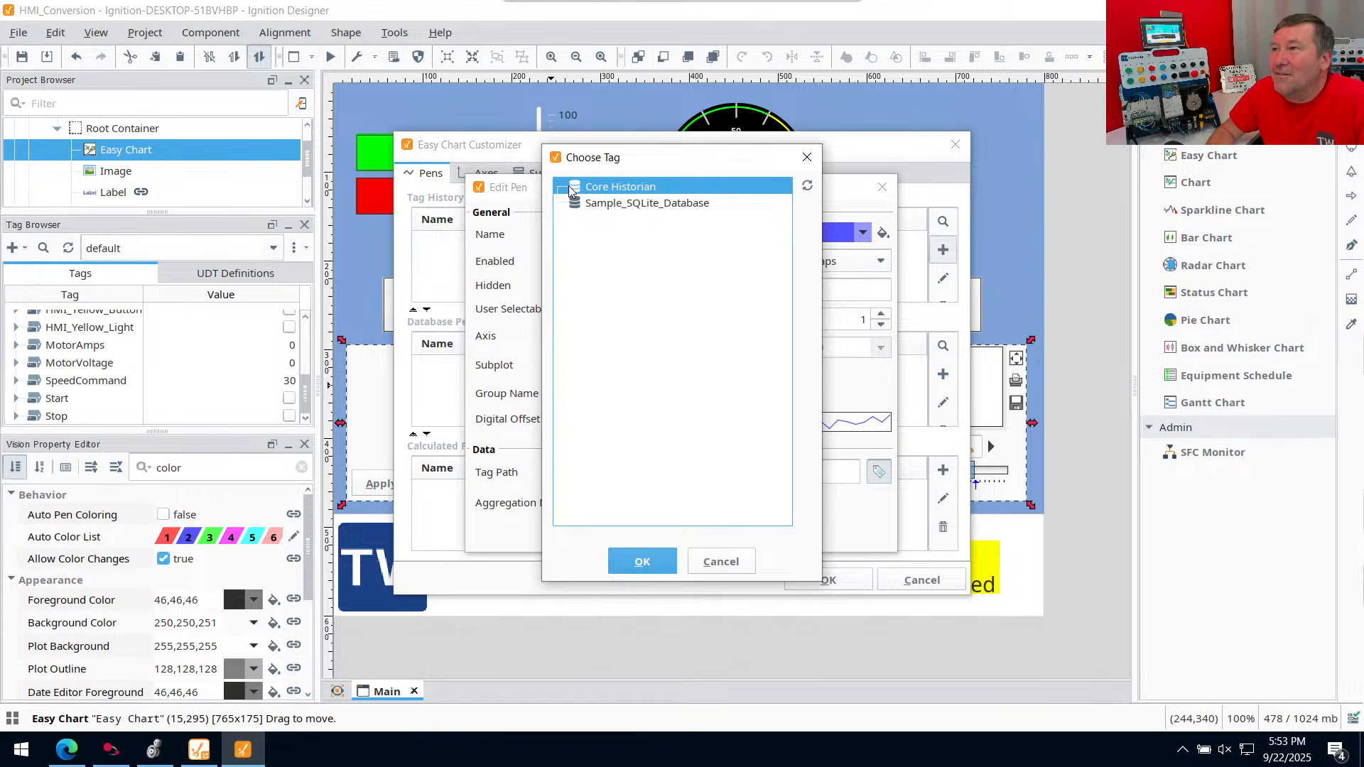
pyautogui.click(716, 562)
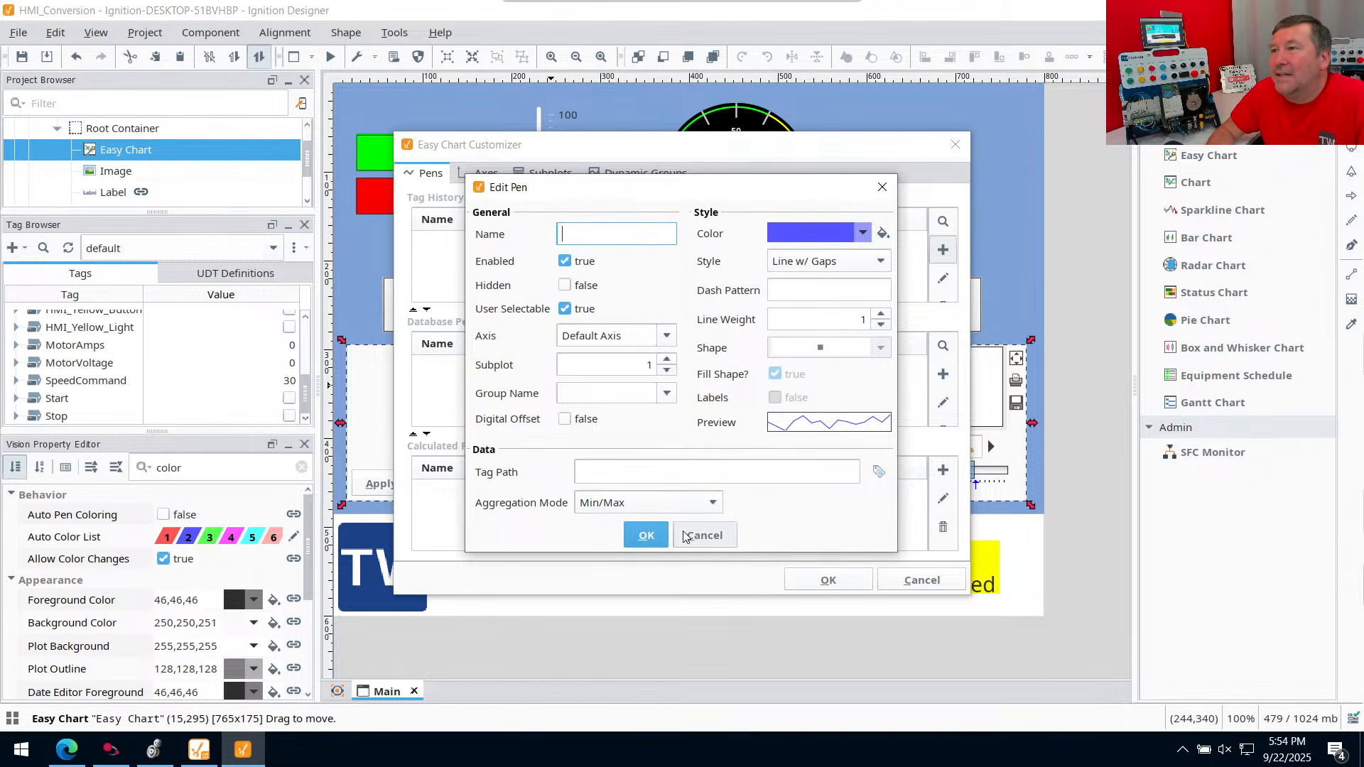
pyautogui.click(709, 539)
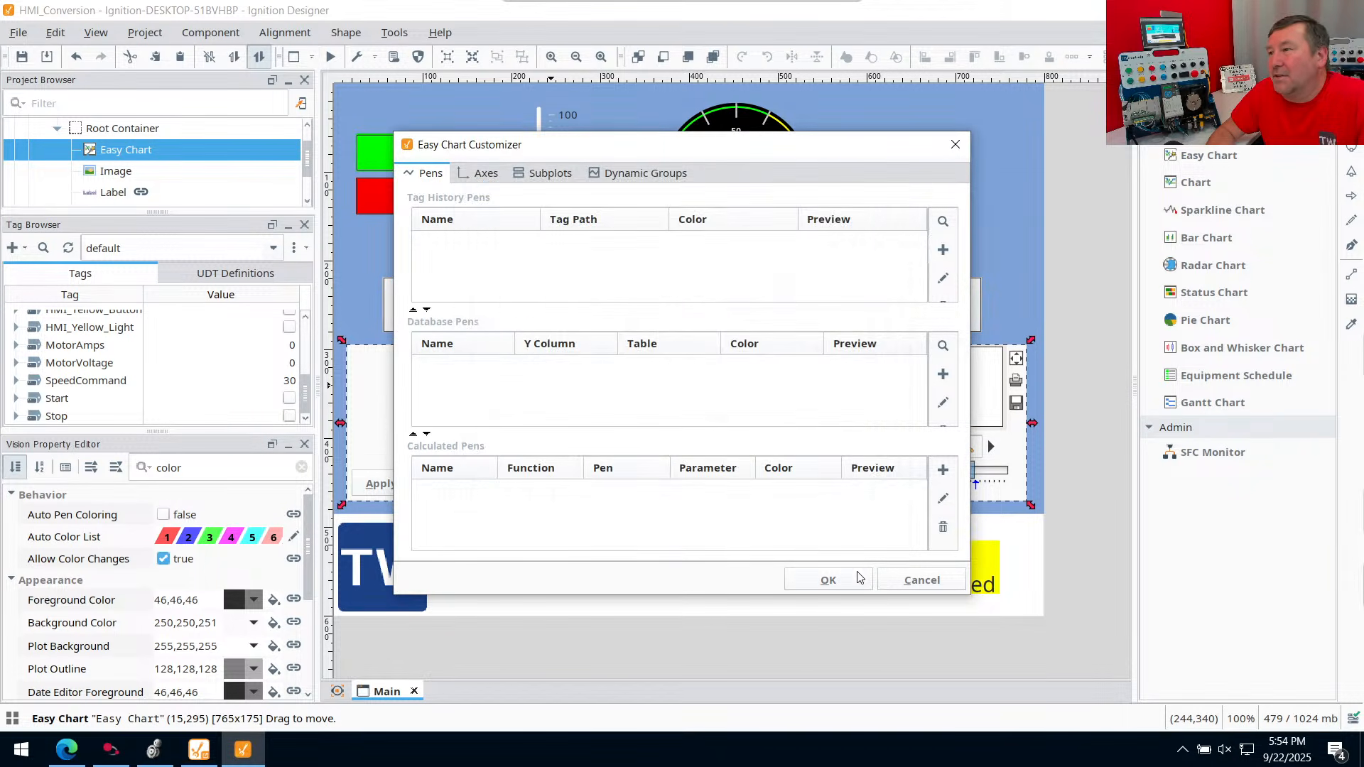
pyautogui.click(915, 584)
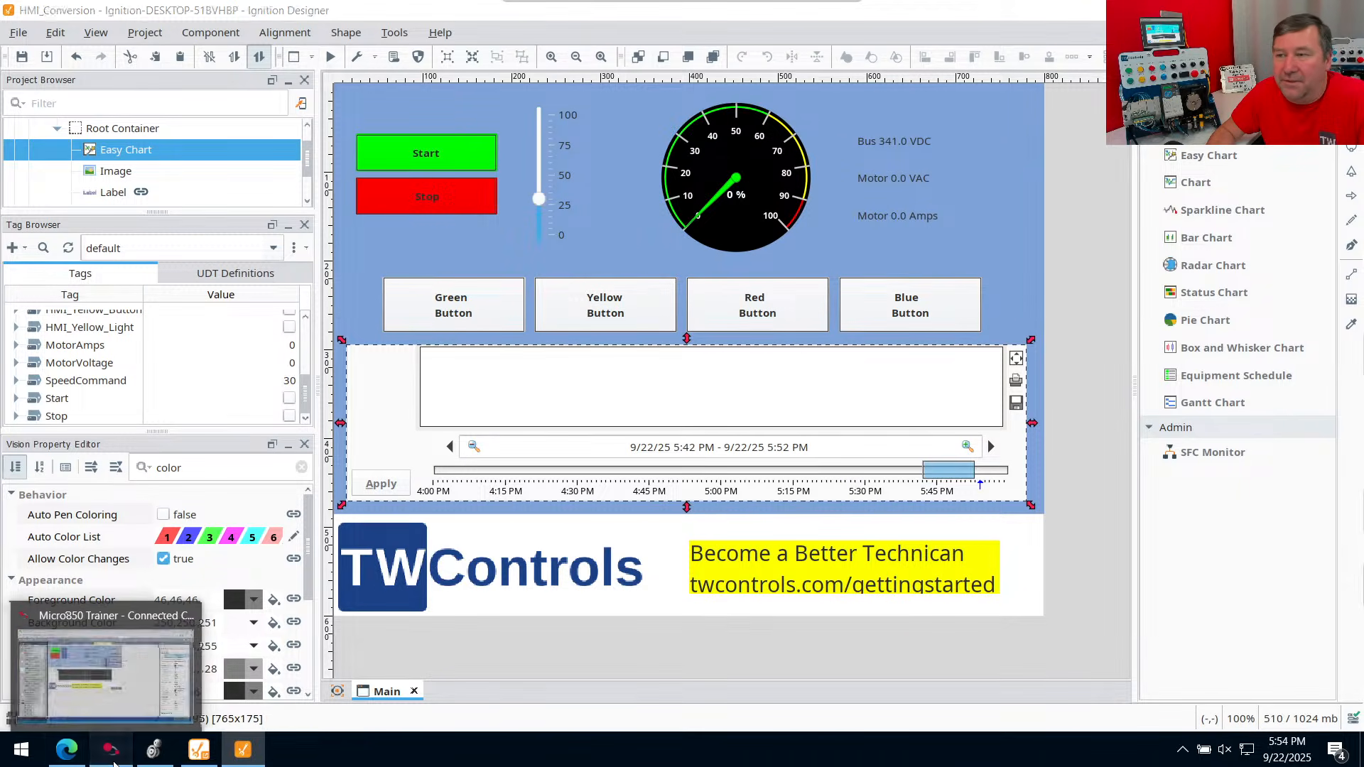
# Switch to Connected Components Workbench and examine the read tags and line appearance of the pens in the PanelView screen's trend
pyautogui.click(111, 760)
pyautogui.doubleClick(479, 334)
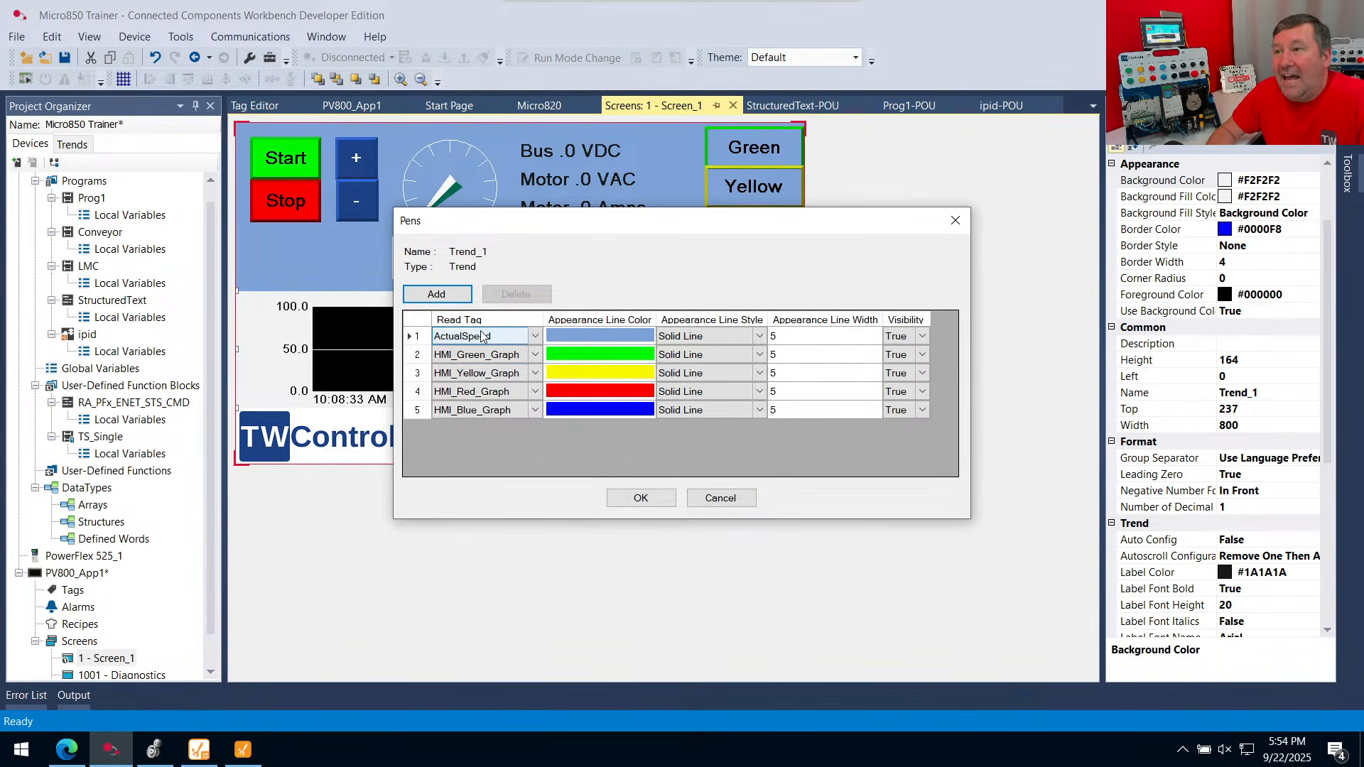
pyautogui.click(489, 362)
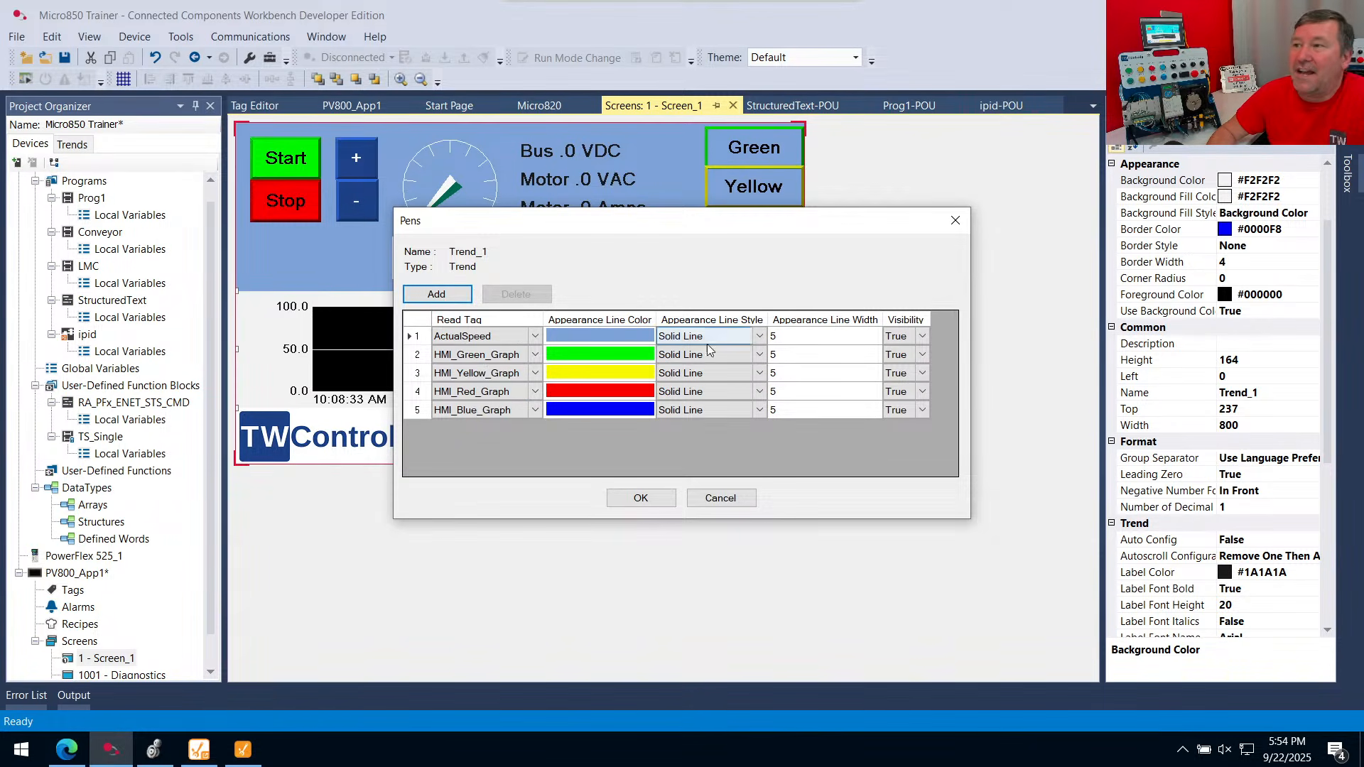
pyautogui.click(495, 376)
pyautogui.click(487, 359)
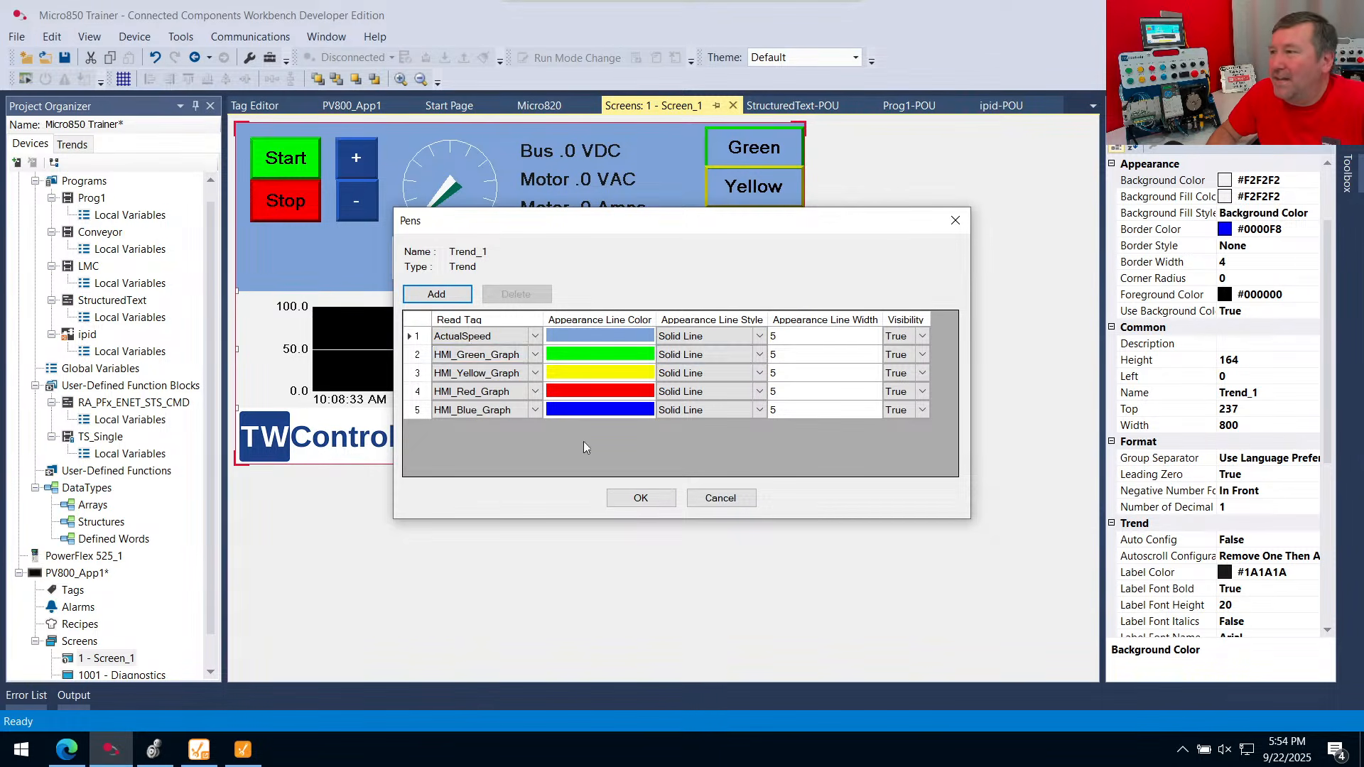
pyautogui.click(718, 499)
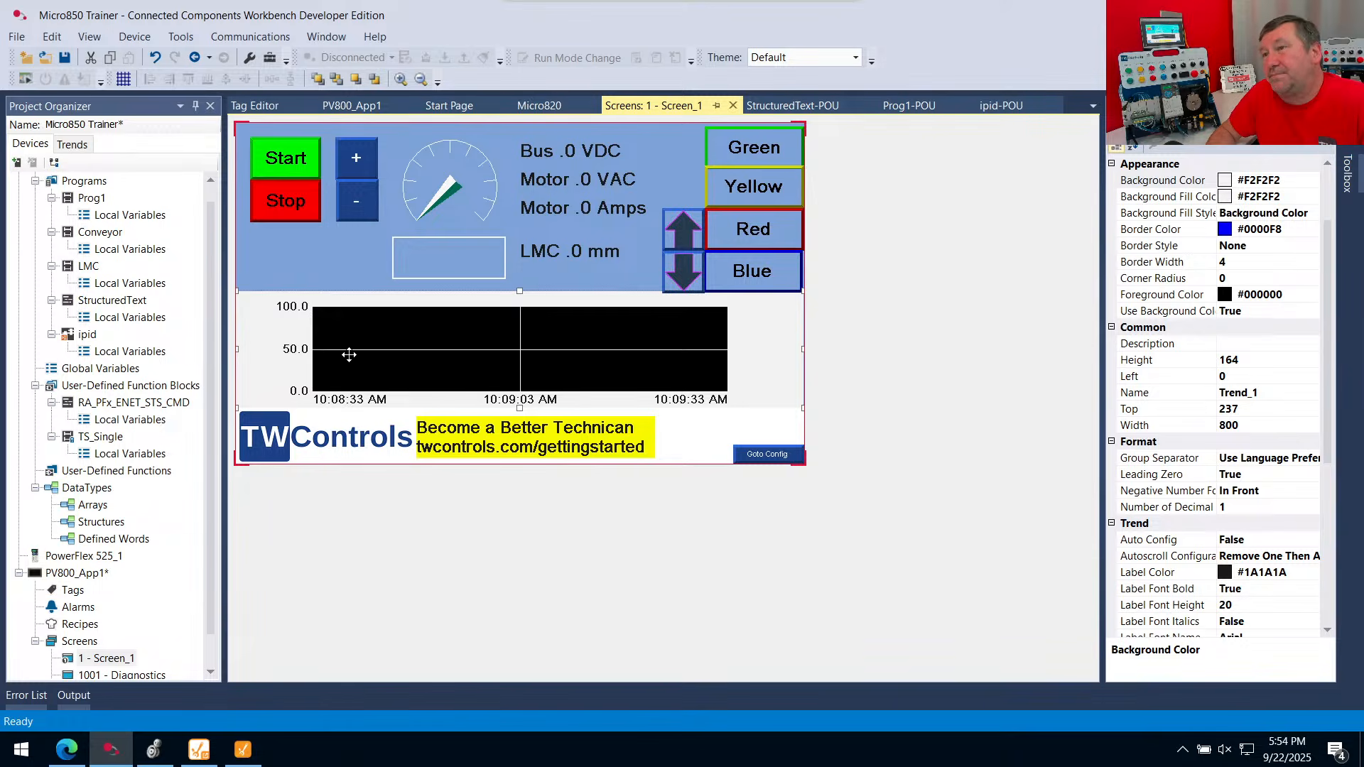
pyautogui.doubleClick(349, 355)
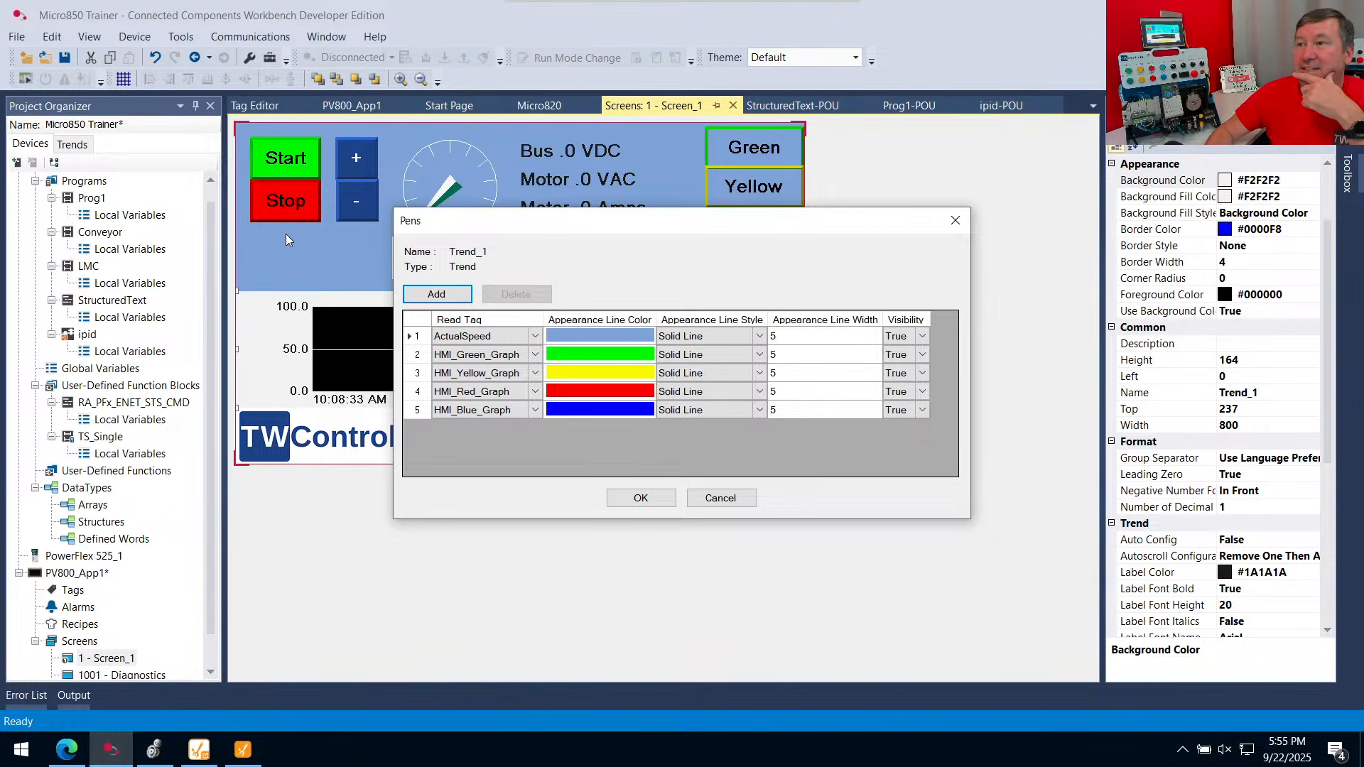
pyautogui.click(732, 498)
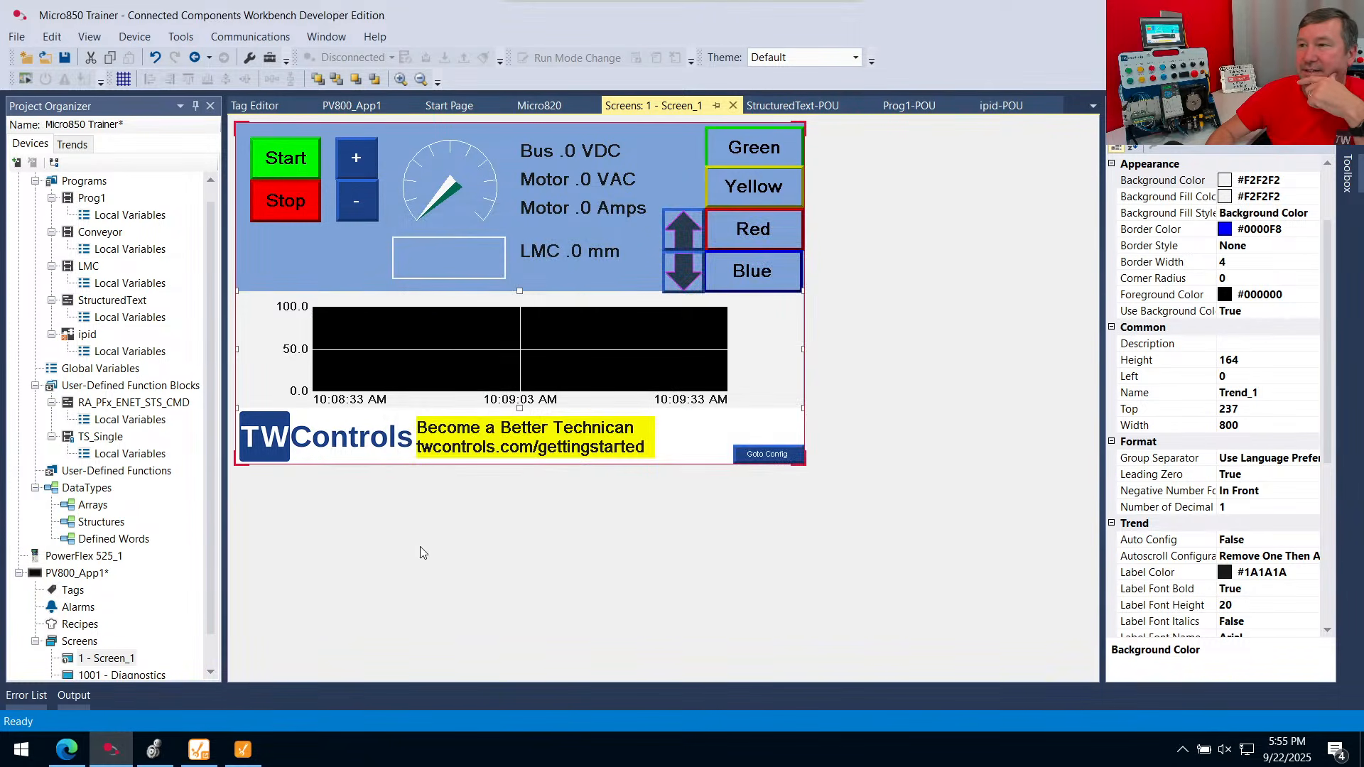
# Switch back to Ignition Designer and set History Enabled to true for the ActualSpeed tag
pyautogui.click(262, 753)
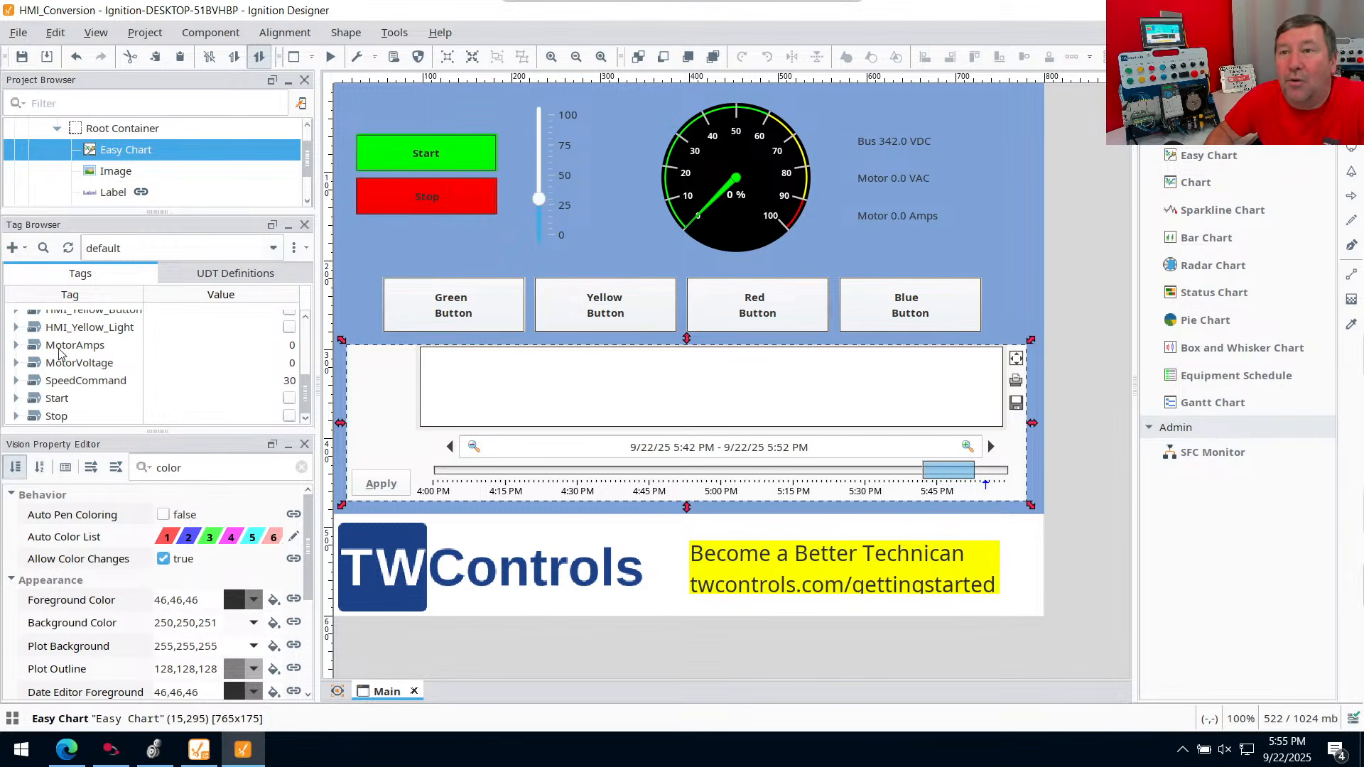
pyautogui.scroll(3, 71, 344)
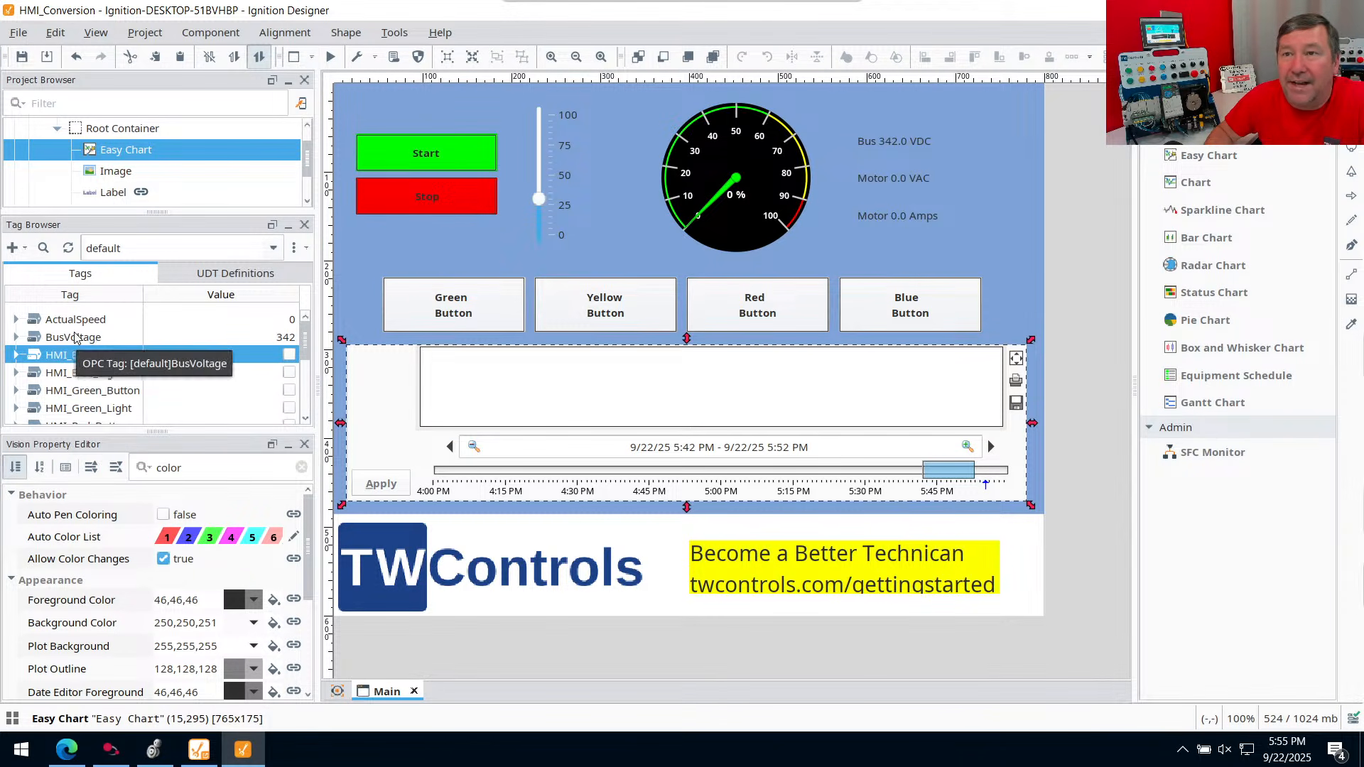
pyautogui.click(85, 322)
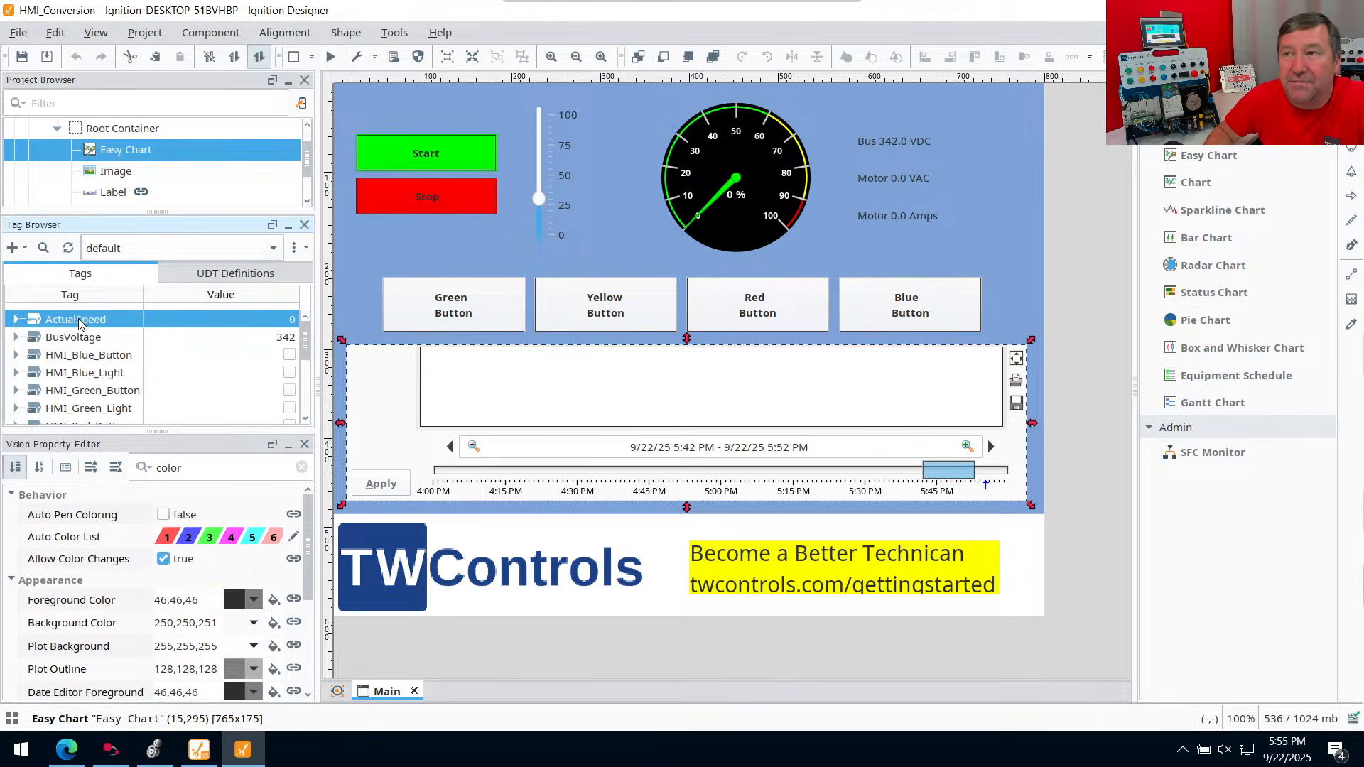
pyautogui.rightClick(80, 323)
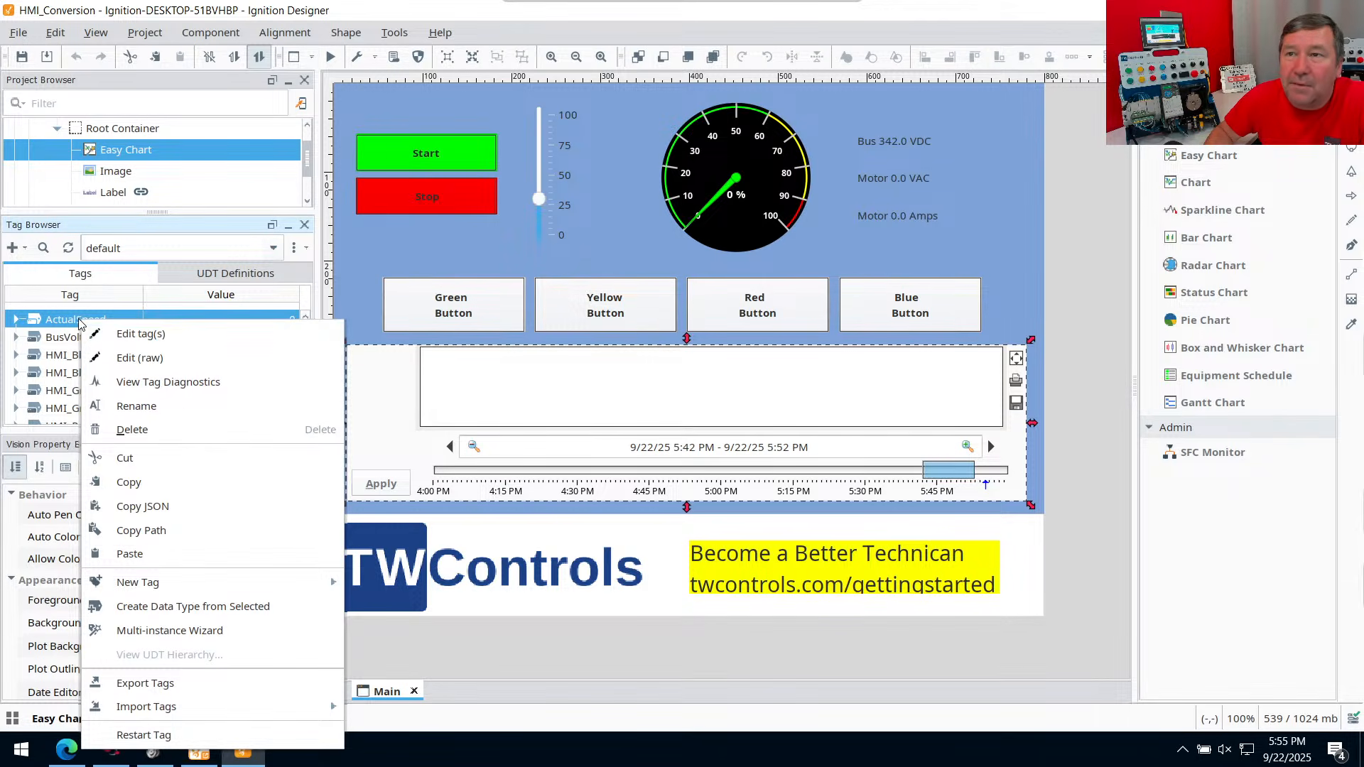
pyautogui.click(139, 342)
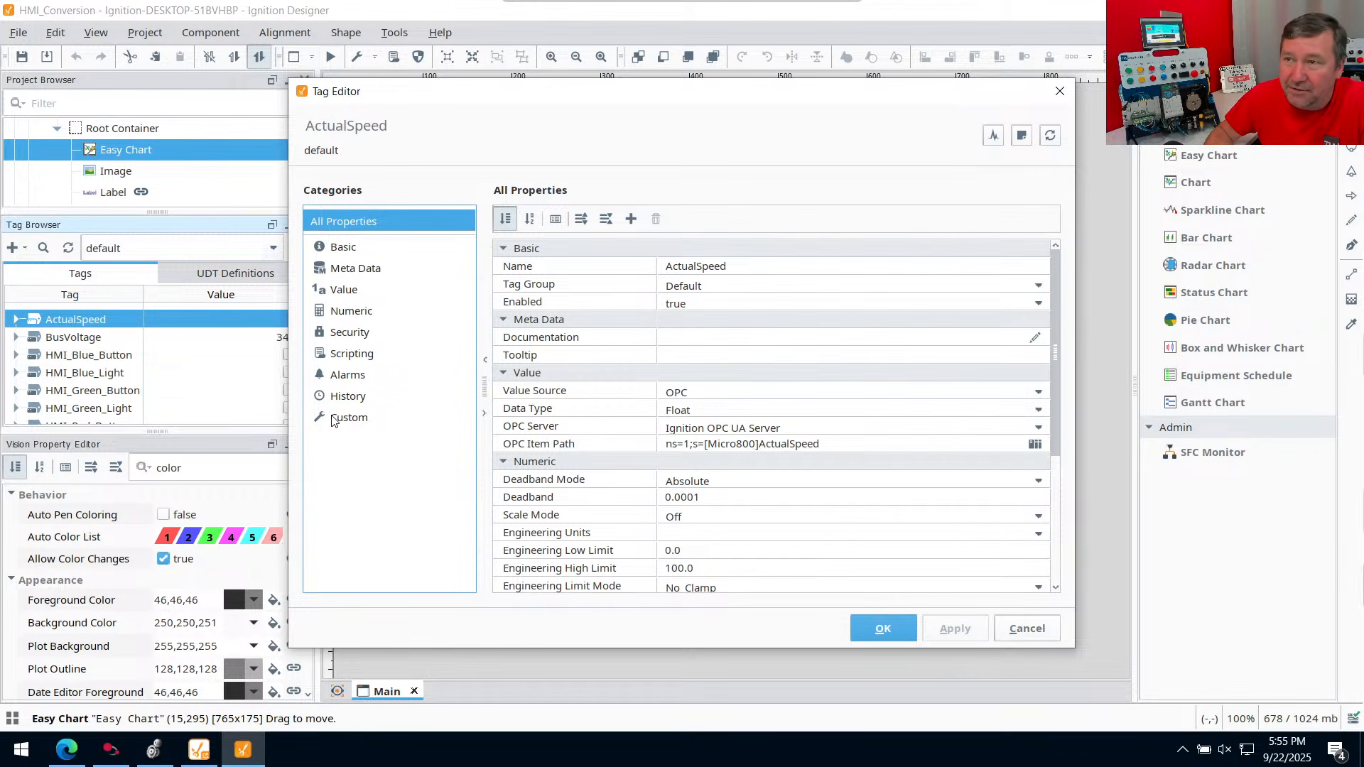
pyautogui.click(340, 400)
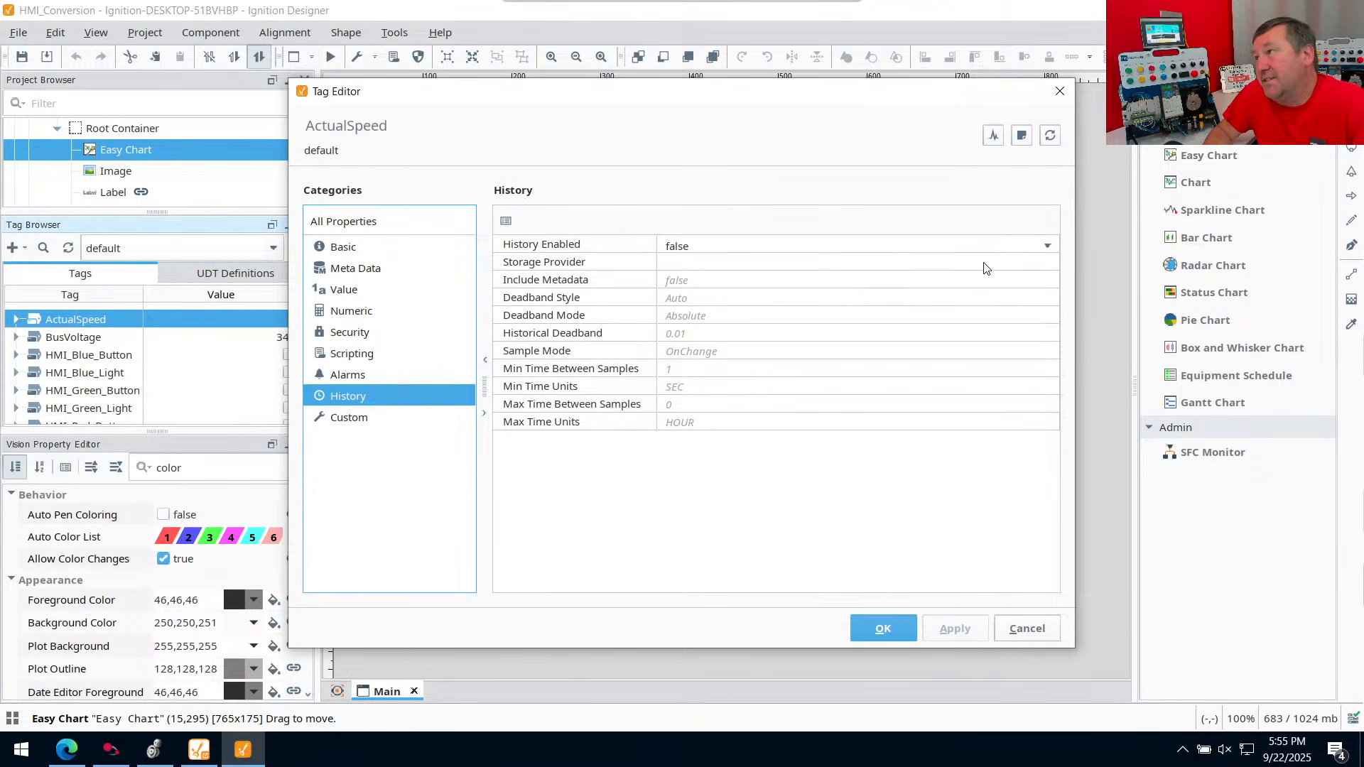
pyautogui.click(1051, 247)
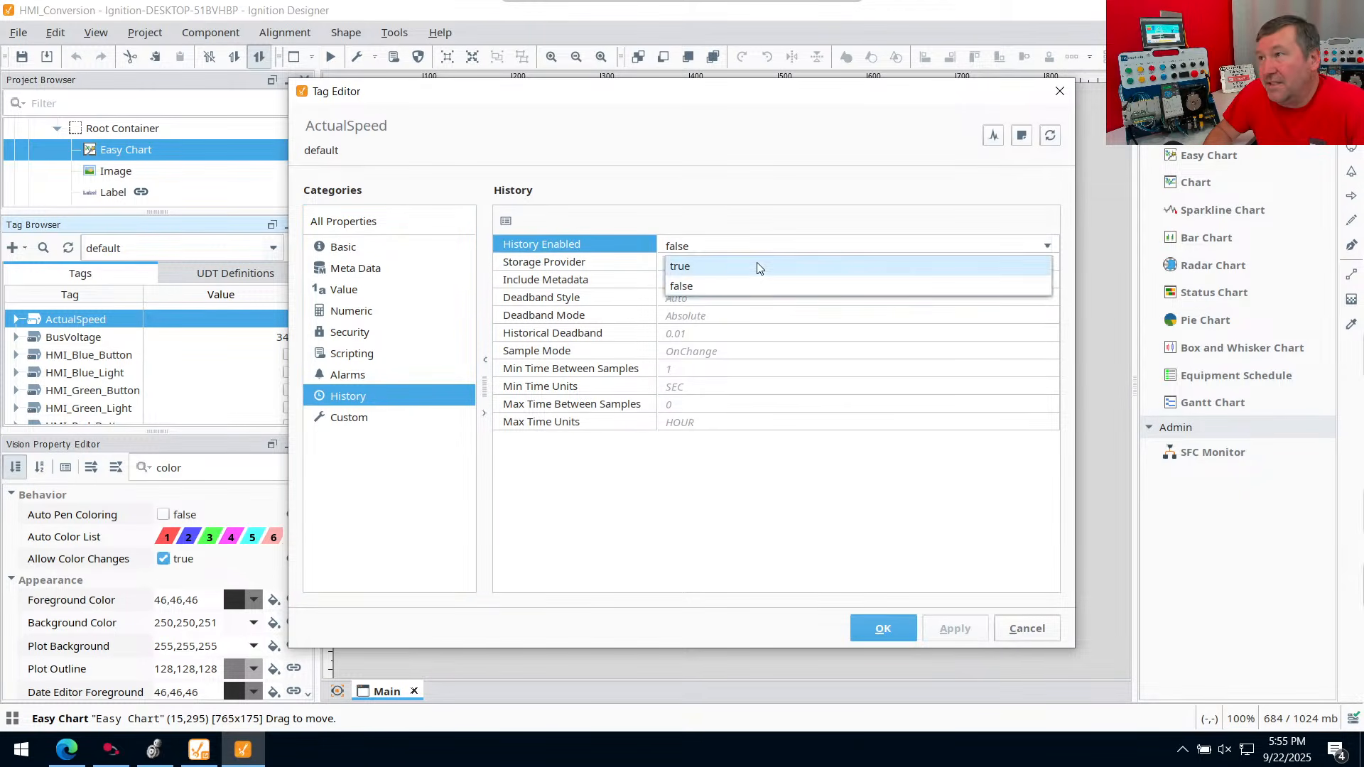
pyautogui.click(739, 265)
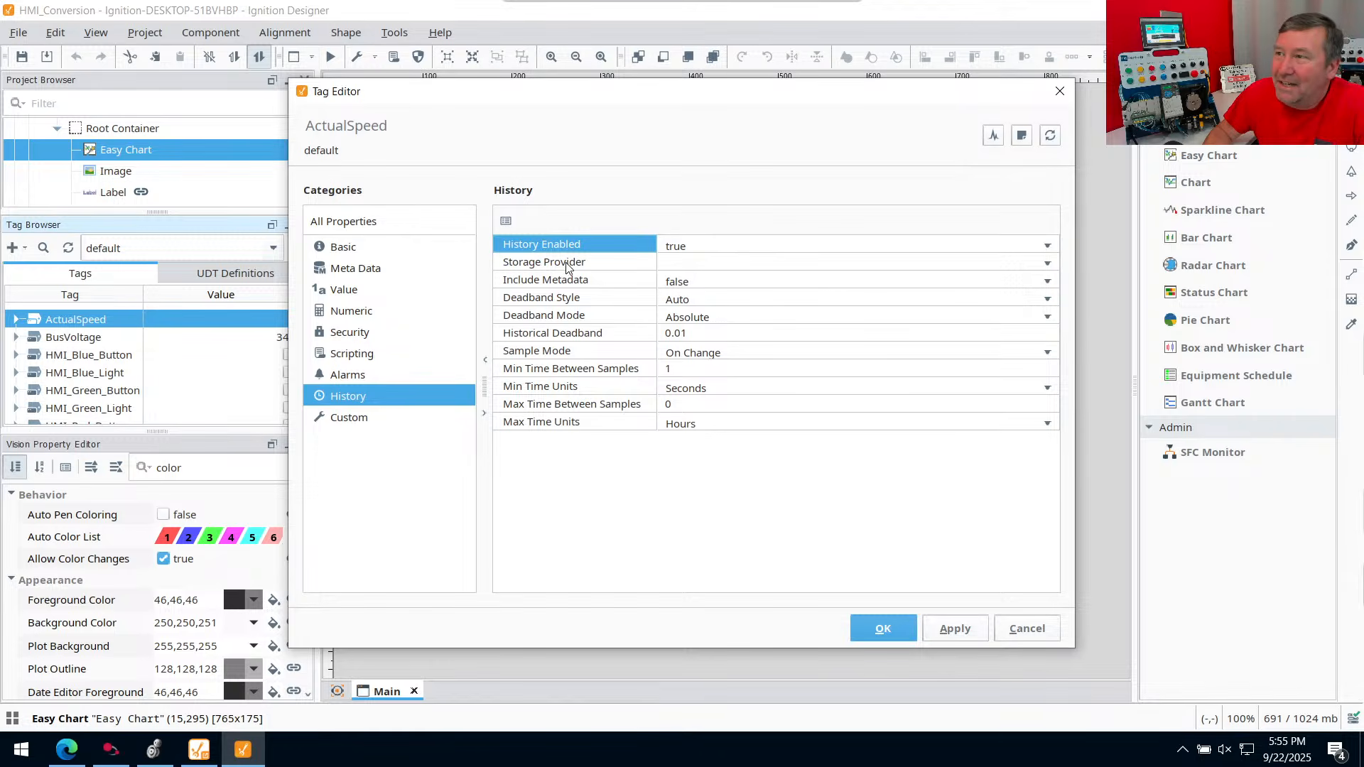
pyautogui.click(884, 630)
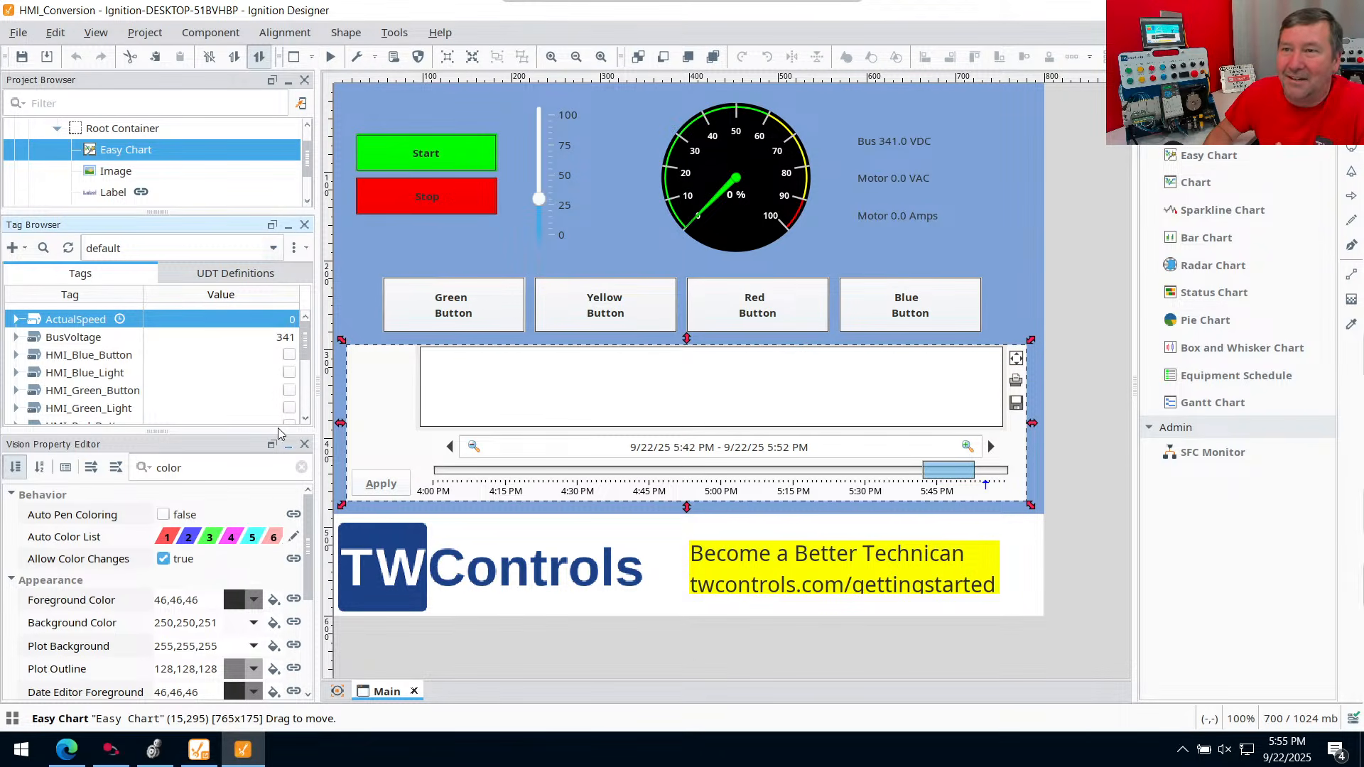
# Edit the ActualSpeed tag's history settings and set its Storage Provider to Core Historian
pyautogui.rightClick(118, 324)
pyautogui.click(142, 336)
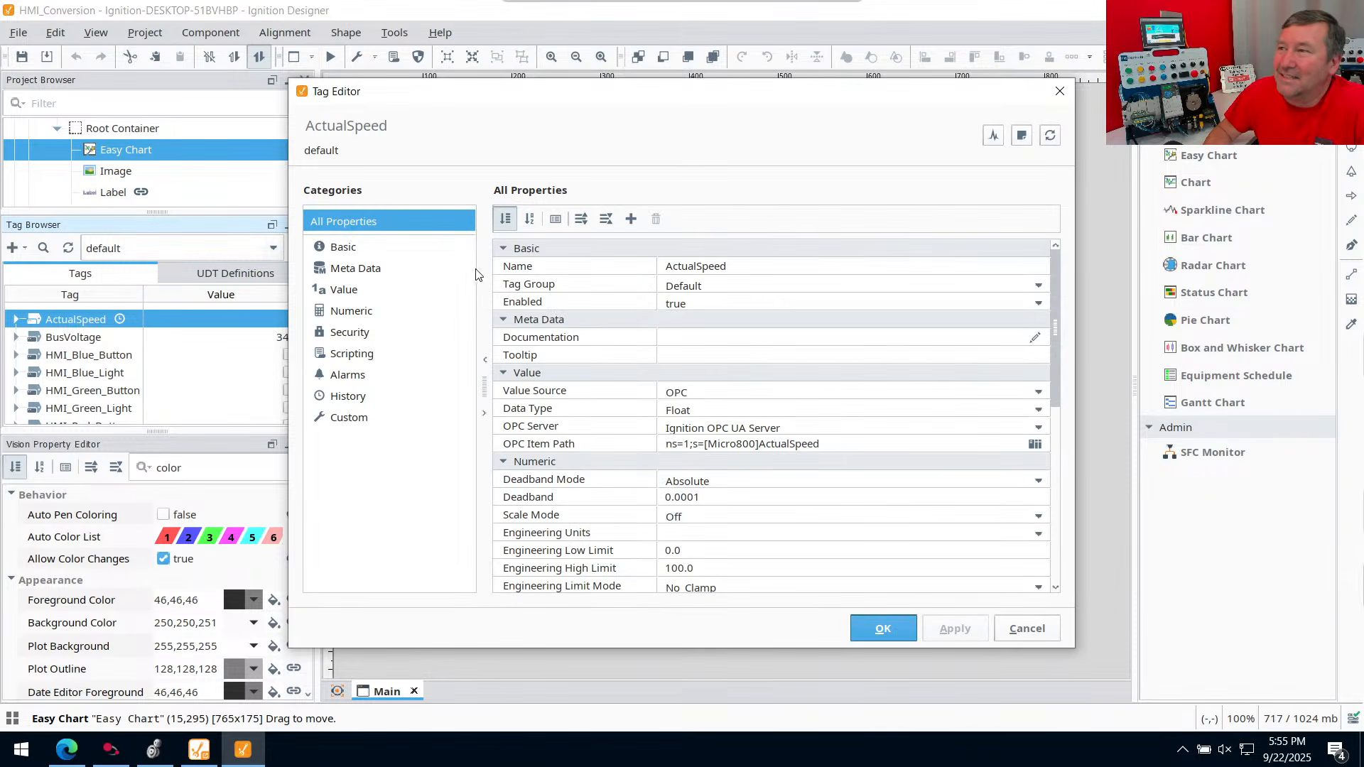
pyautogui.click(358, 398)
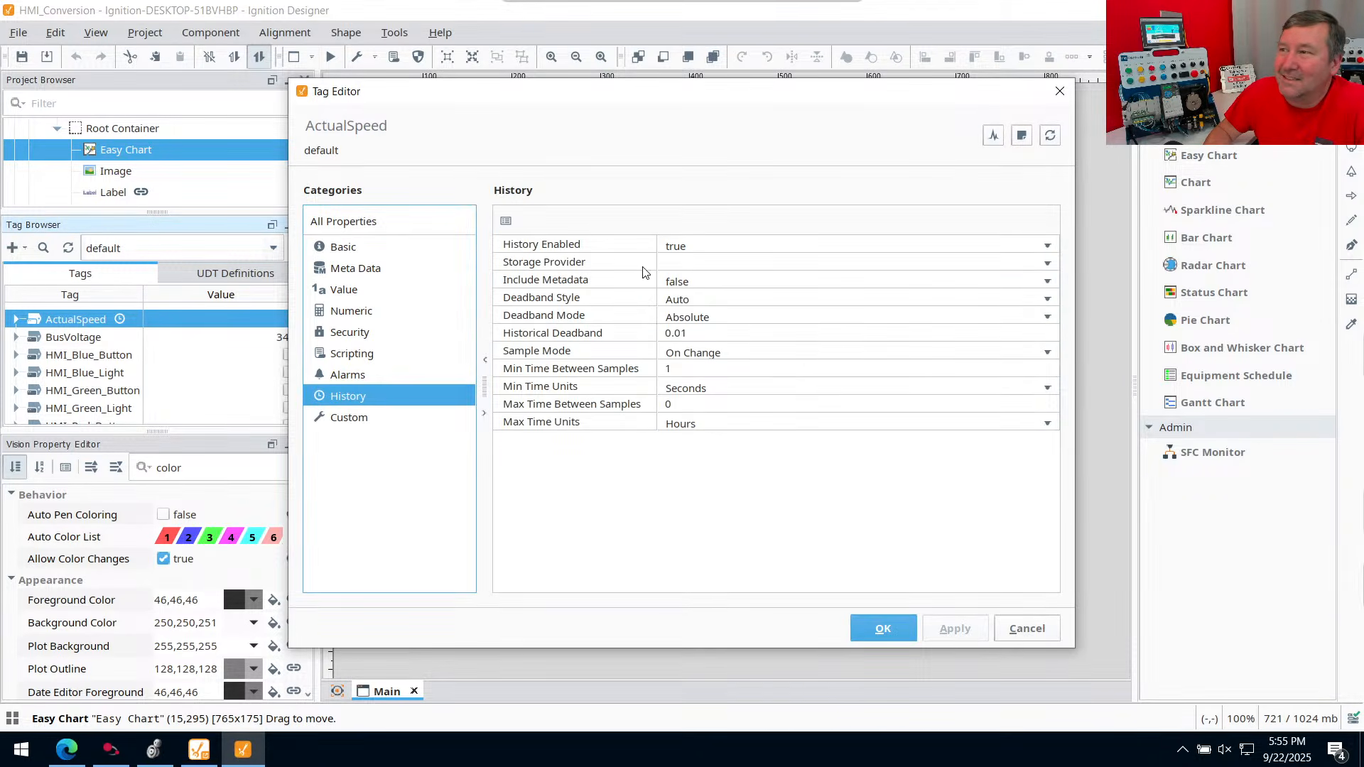
pyautogui.click(720, 258)
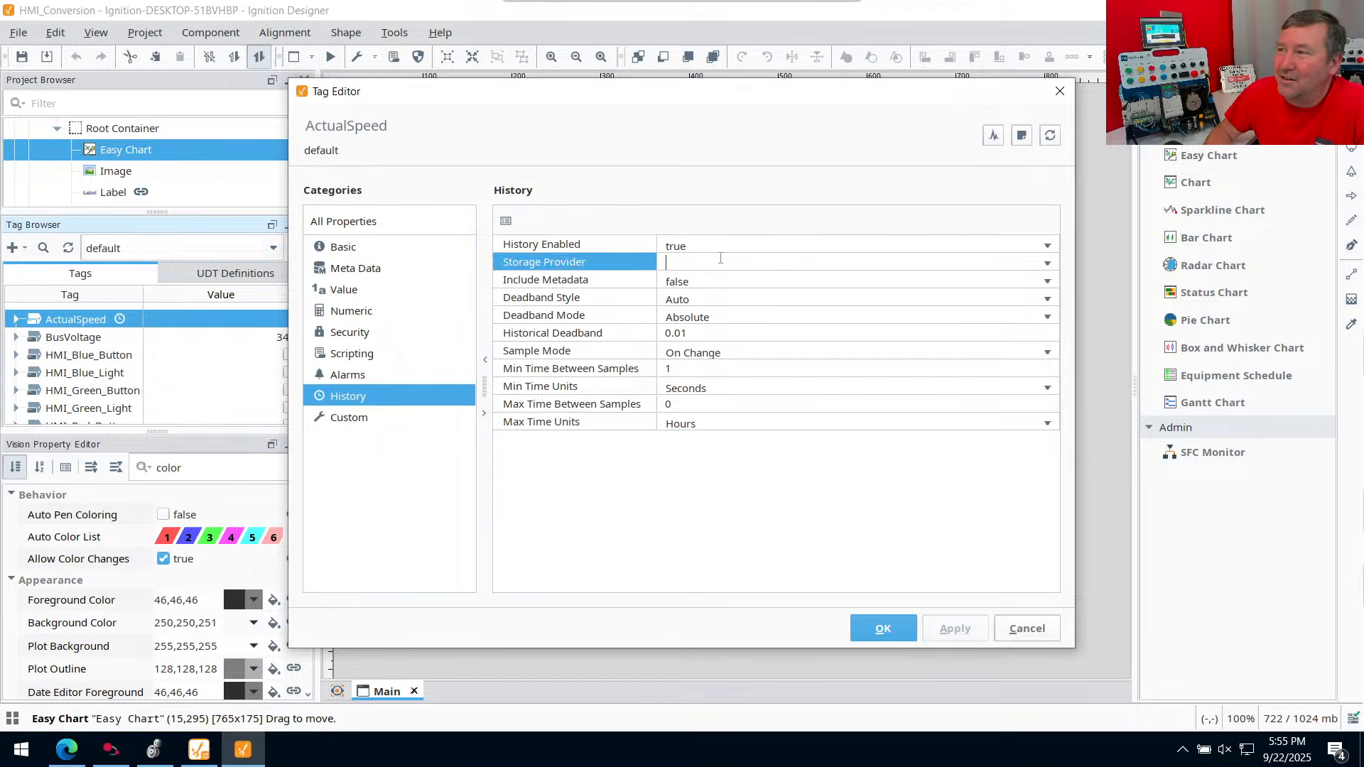
pyautogui.click(1047, 263)
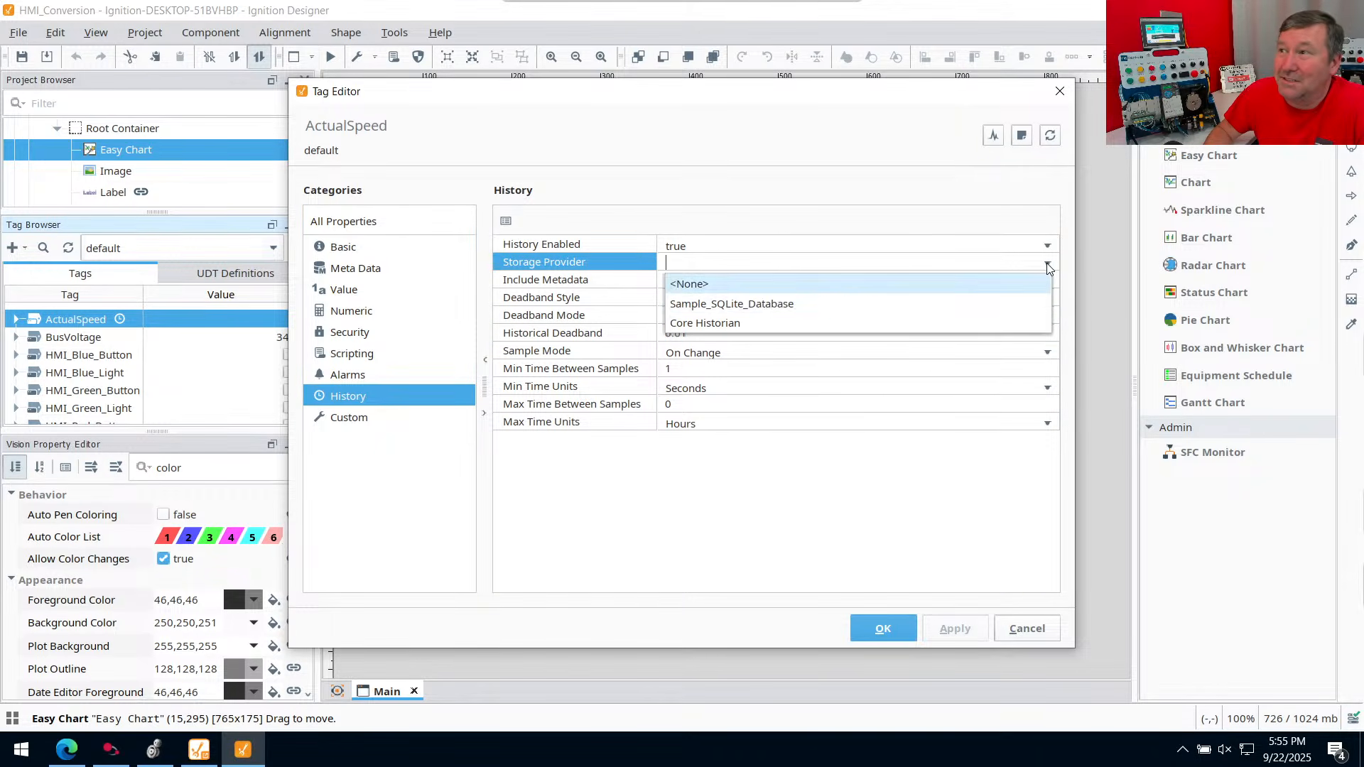
pyautogui.click(732, 328)
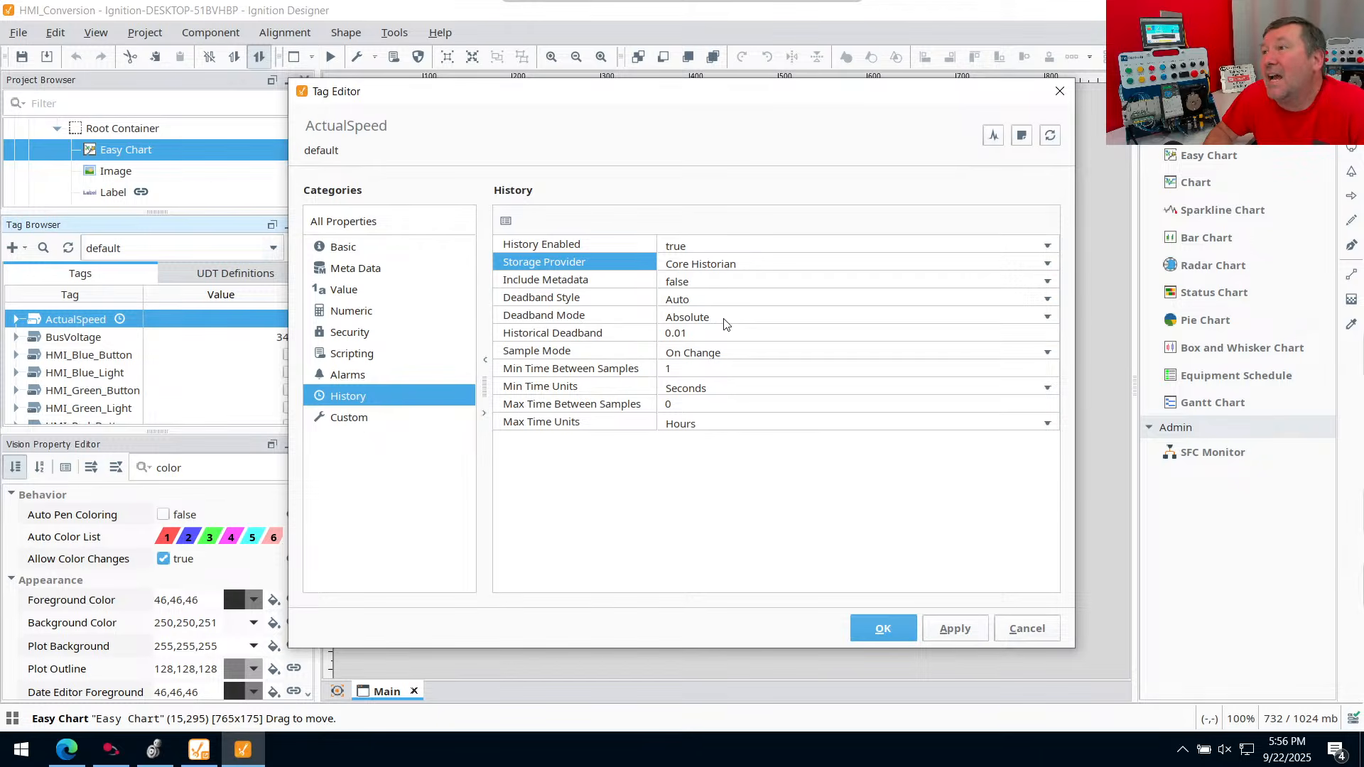
# Set the ActualSpeed tag's maximum time between samples to 1 second and save the tag
pyautogui.click(593, 351)
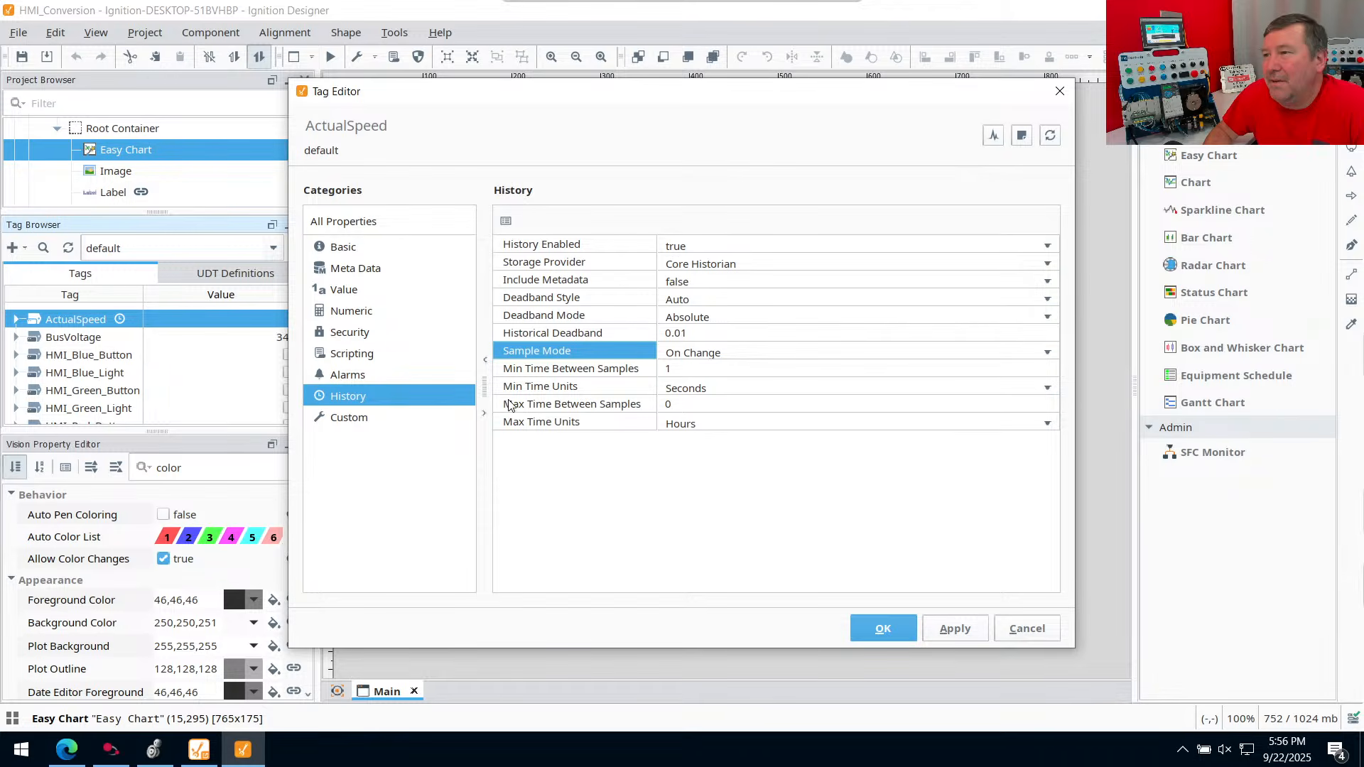
pyautogui.click(670, 404)
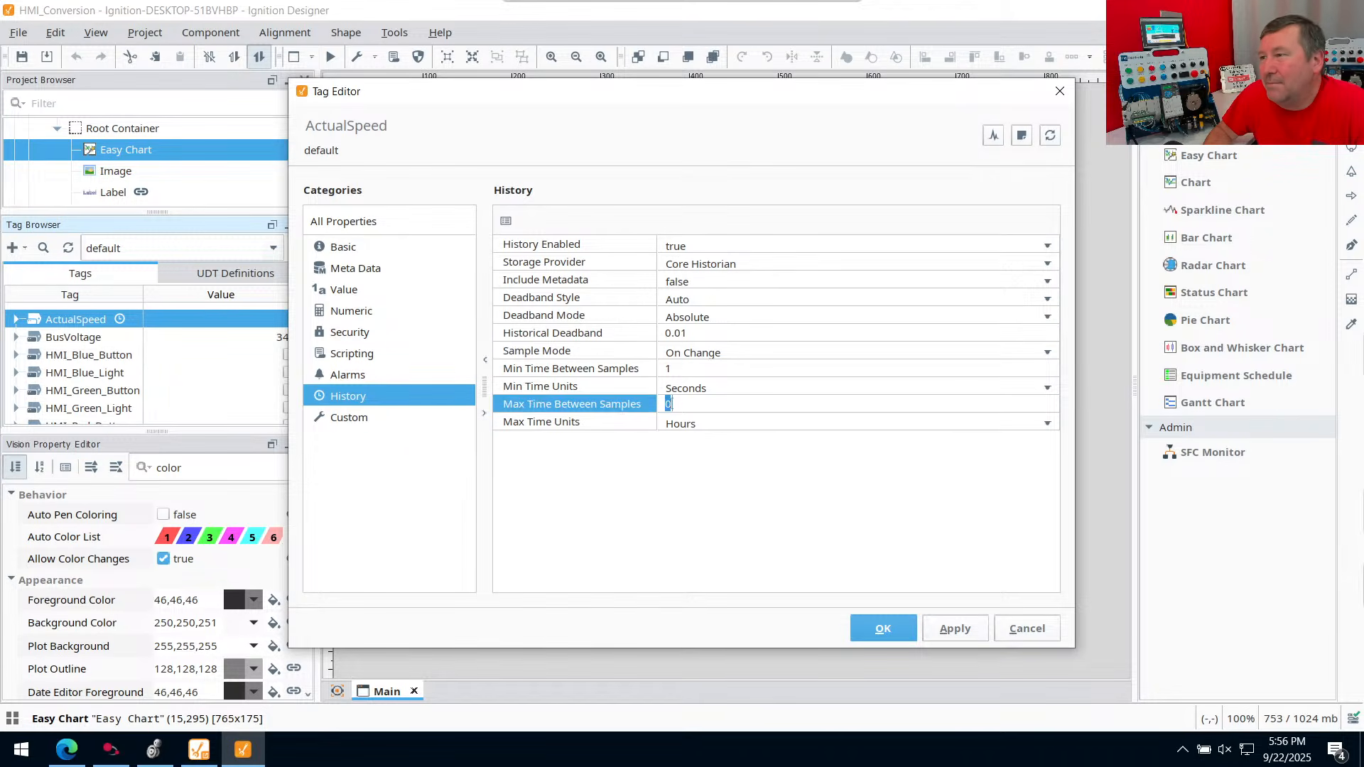
pyautogui.write('1')
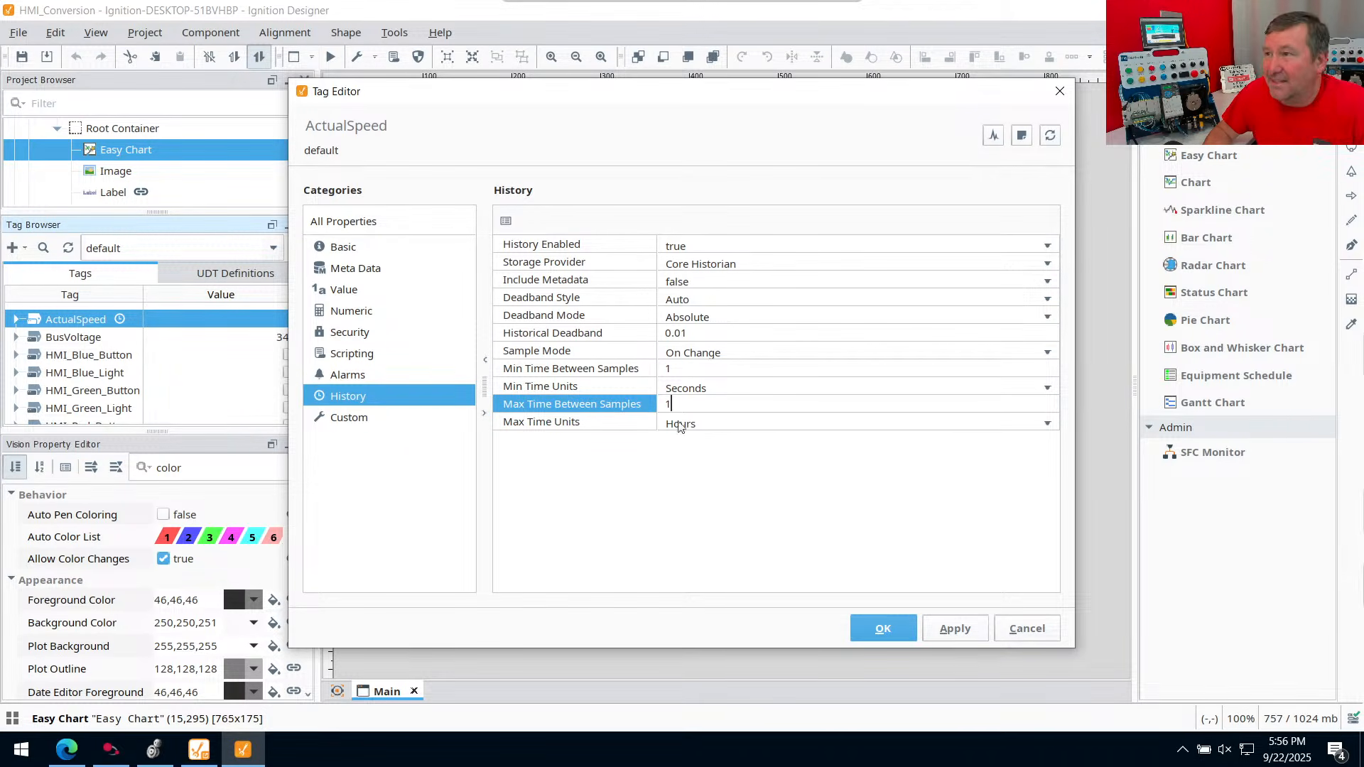
pyautogui.click(682, 425)
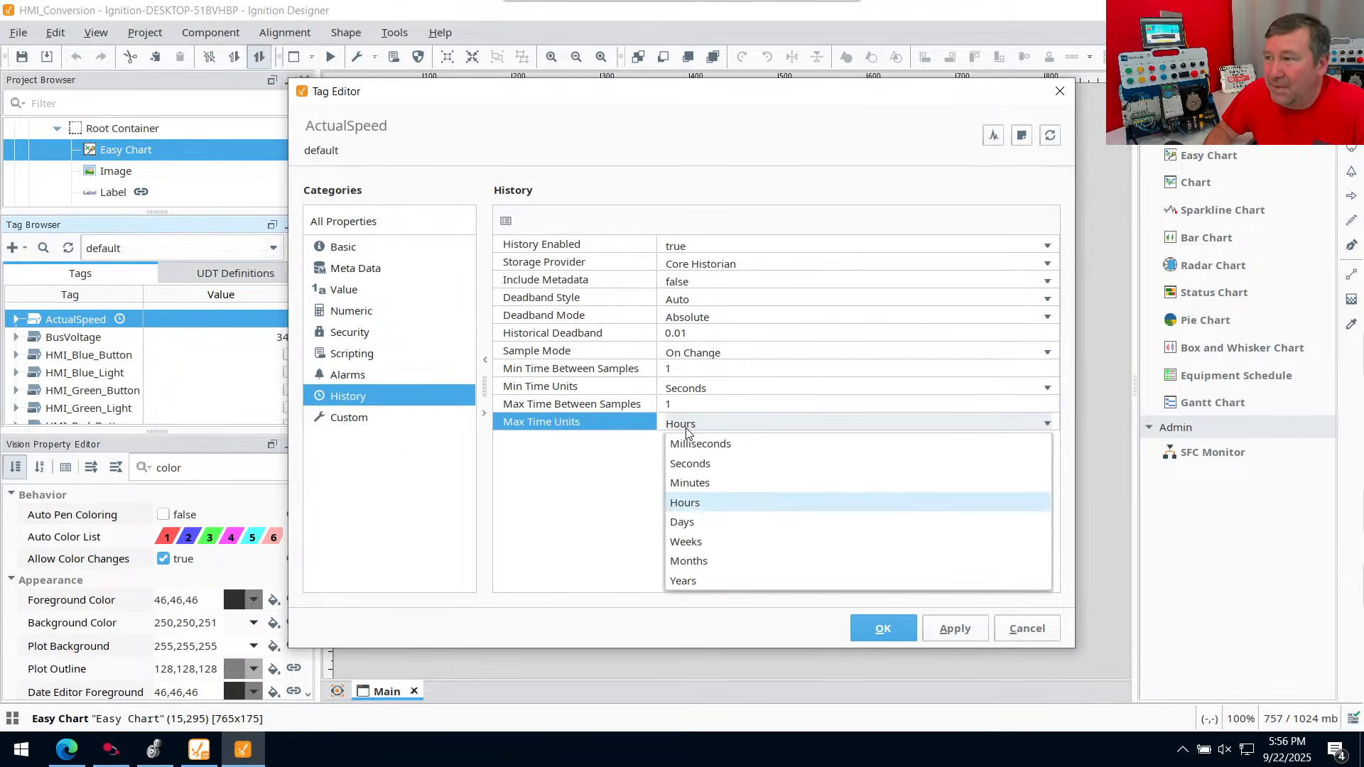
pyautogui.click(688, 466)
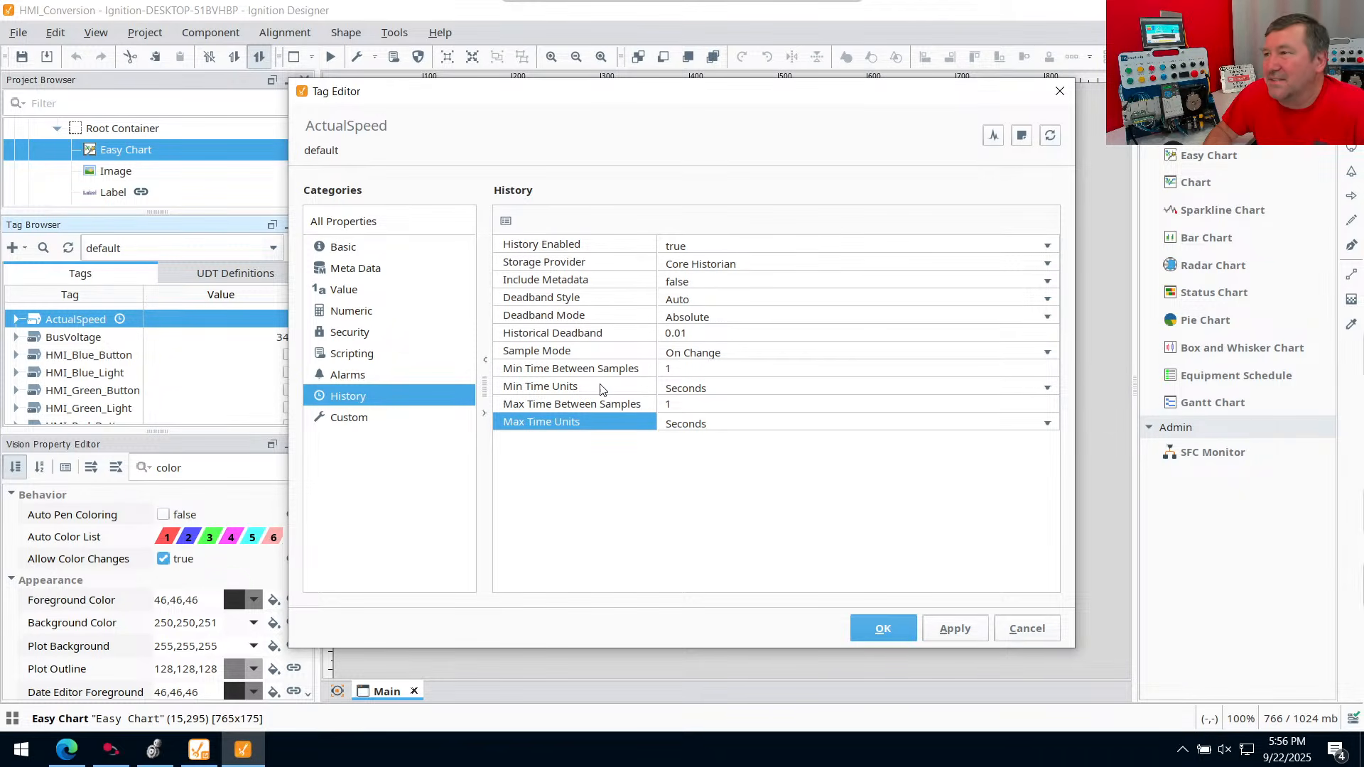
pyautogui.click(876, 624)
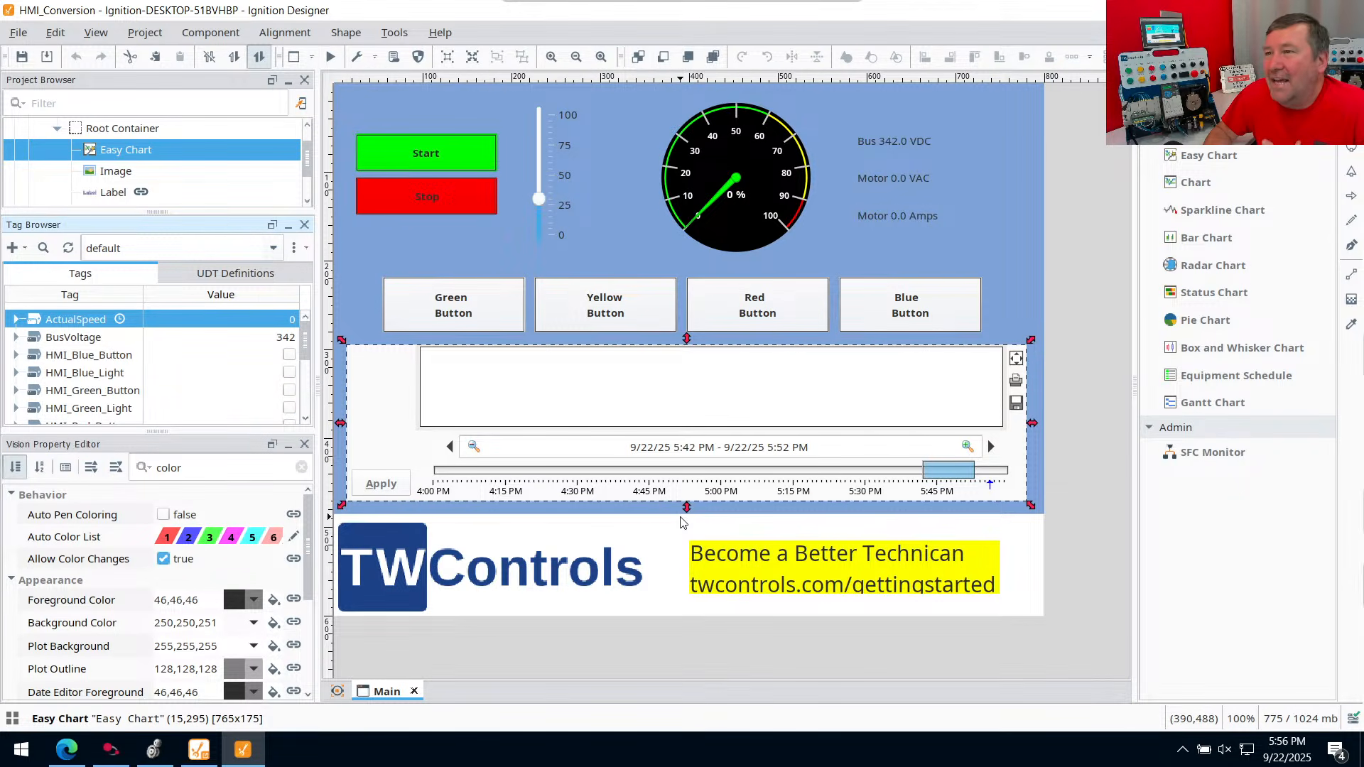
# Test the window in preview mode by running and stopping the motor, and return to design mode
pyautogui.click(327, 57)
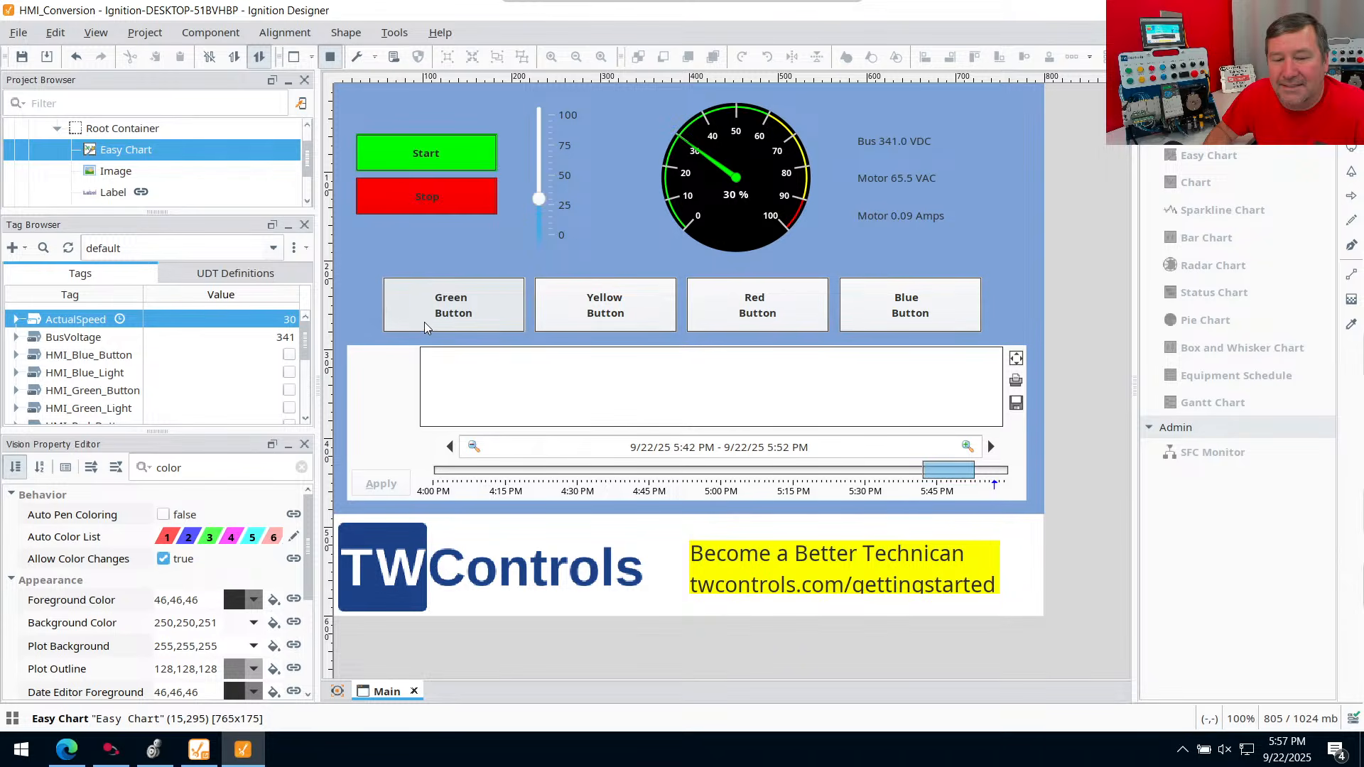
pyautogui.click(330, 57)
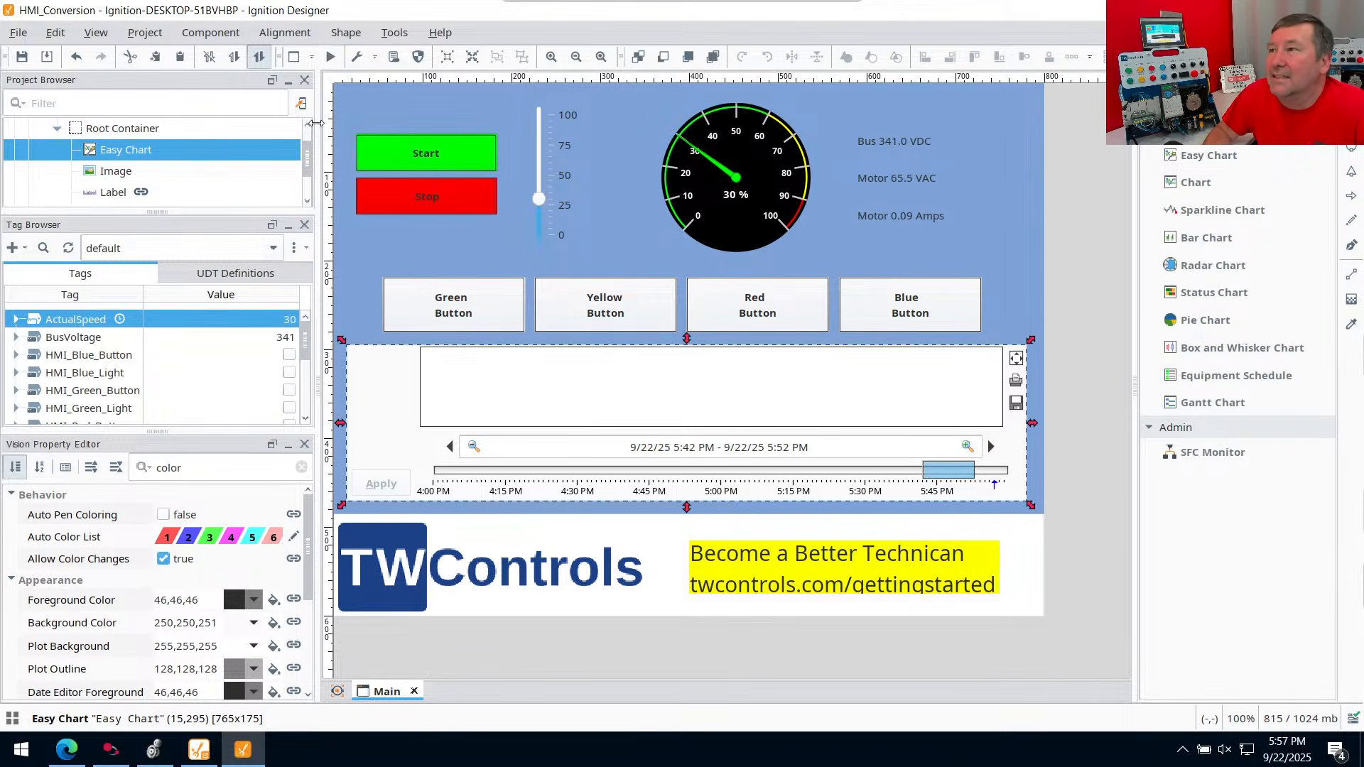
pyautogui.click(328, 40)
pyautogui.click(328, 40)
pyautogui.click(330, 58)
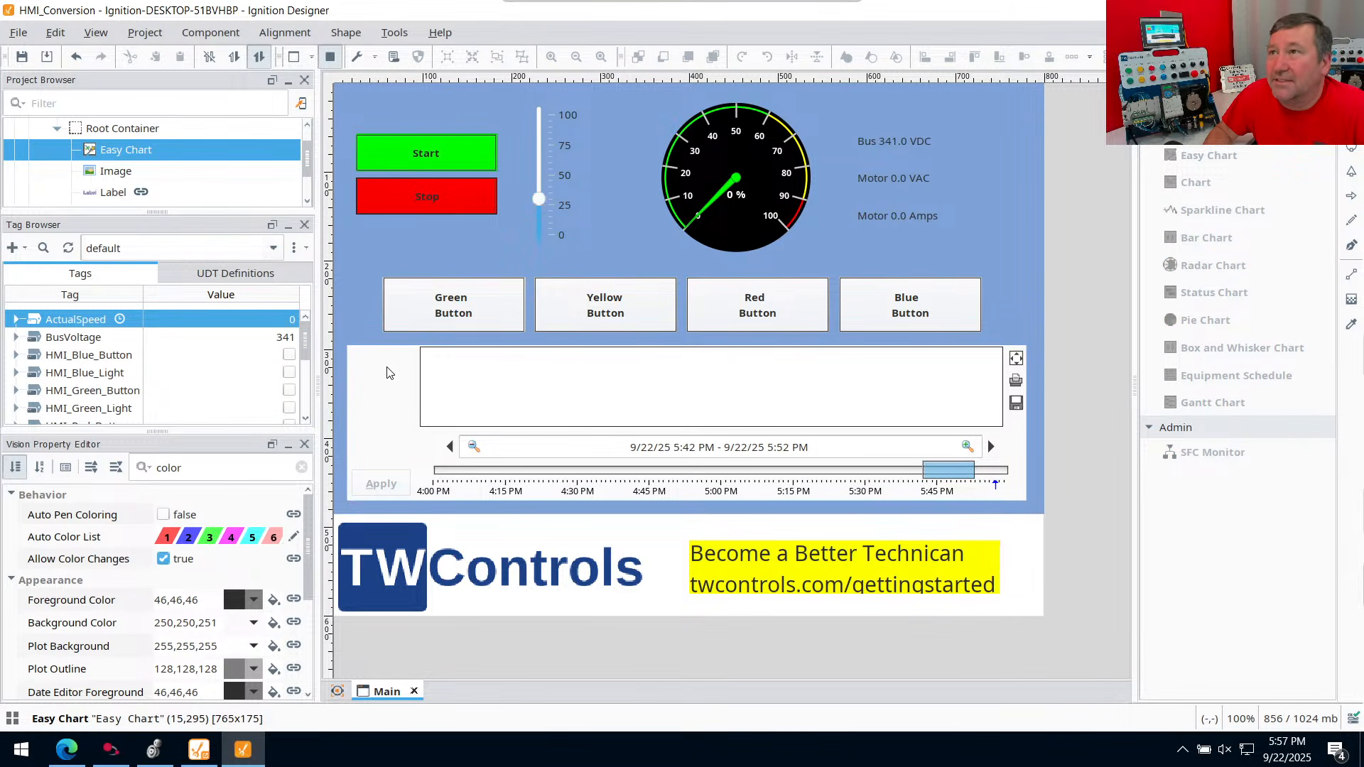
pyautogui.click(330, 58)
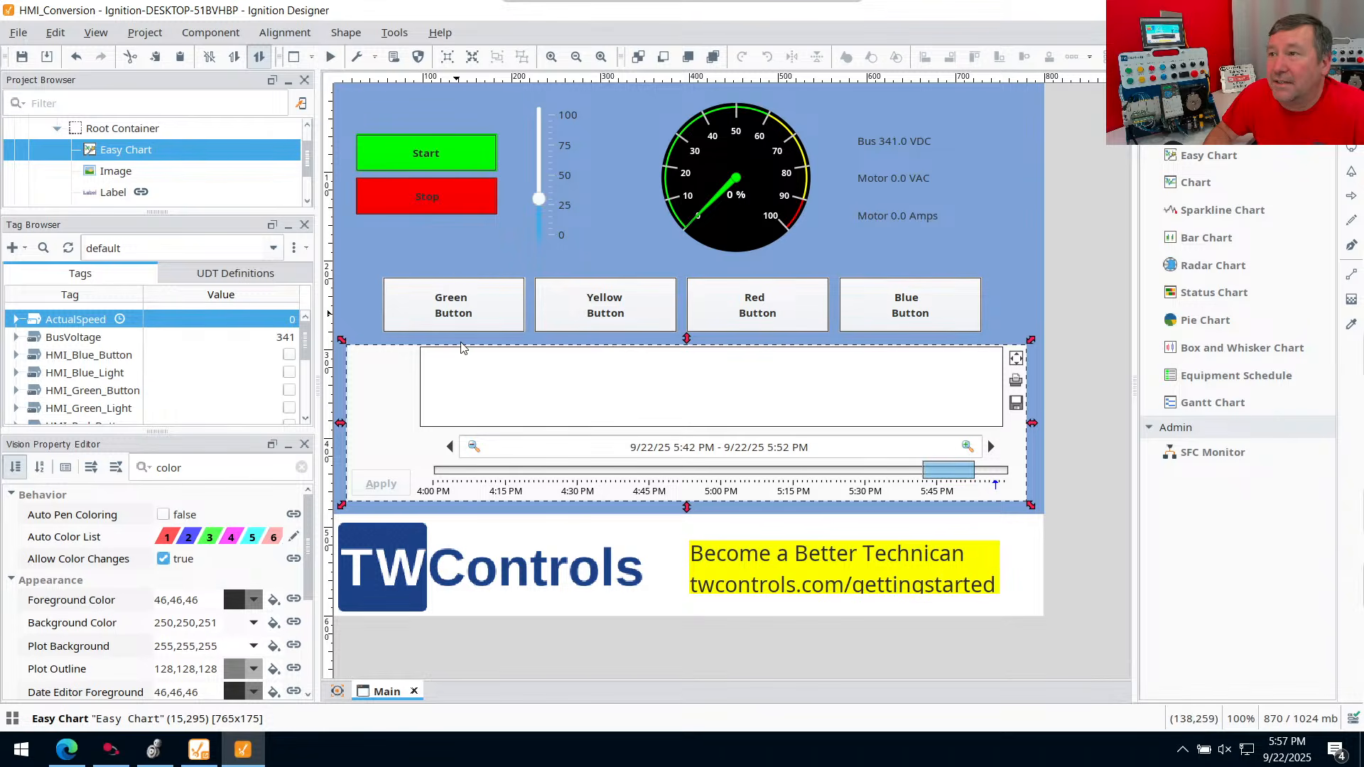
# Clear the property filter and set the Easy Chart's Chart Mode to Realtime
pyautogui.doubleClick(247, 460)
pyautogui.press('BackSpace')
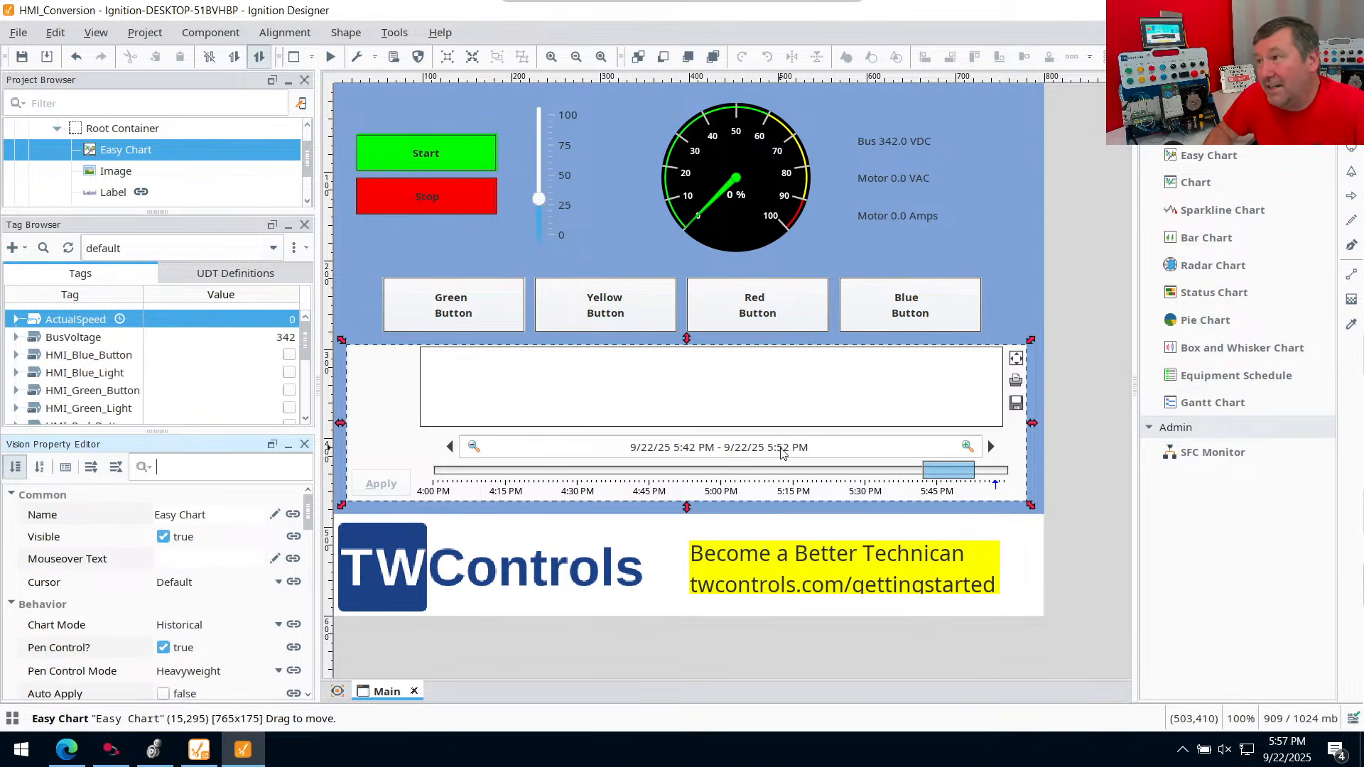
pyautogui.click(274, 625)
pyautogui.click(181, 684)
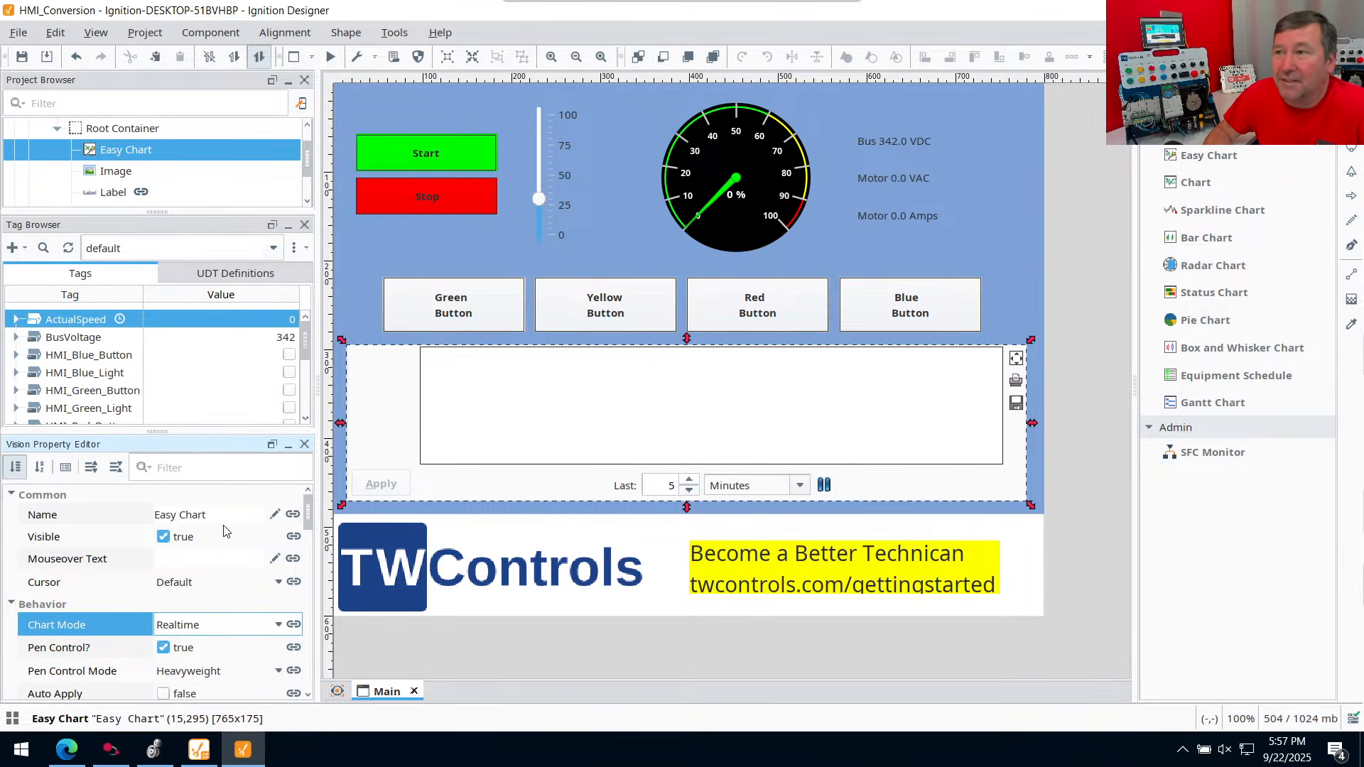
# Add a tag history pen to the Easy Chart with ActualSpeed from Core Historian's default folder as its tag path
pyautogui.click(496, 389)
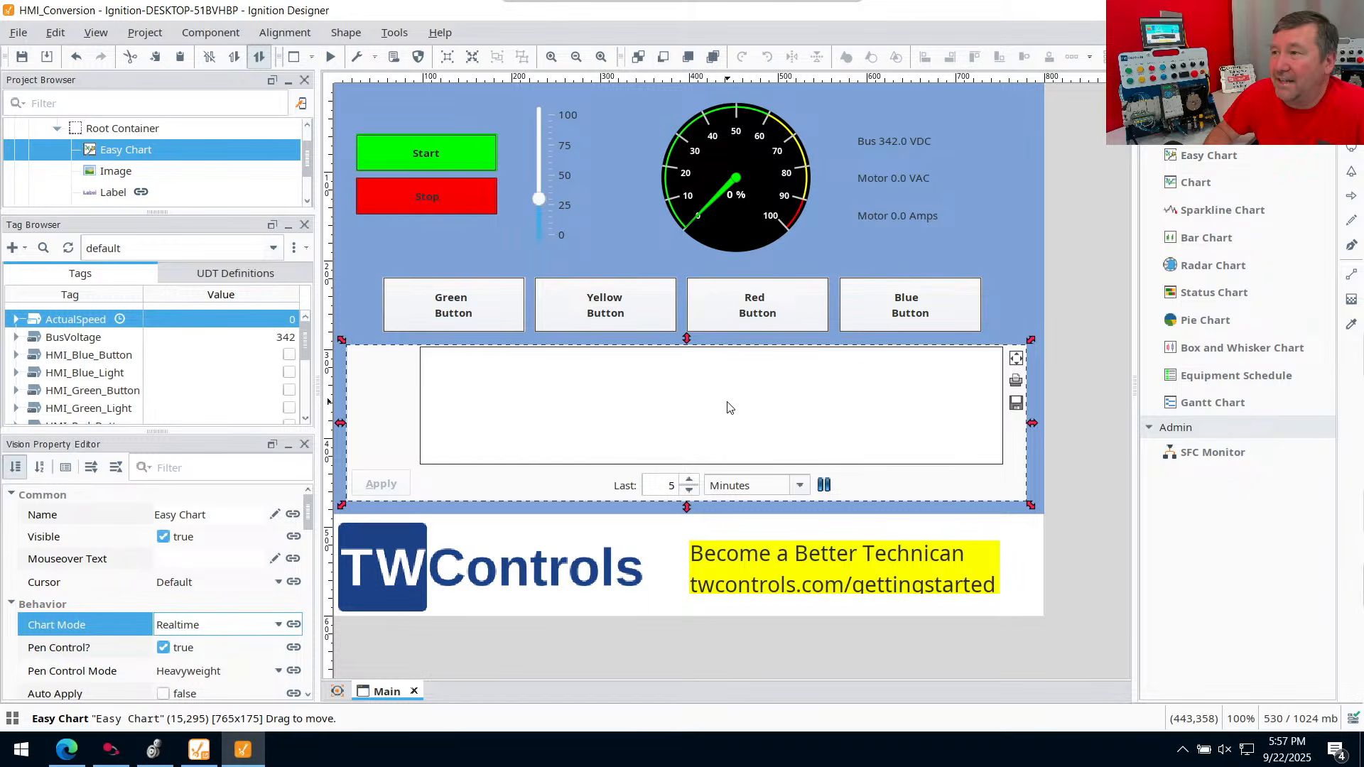
pyautogui.hotkey('ctrl', 'u')
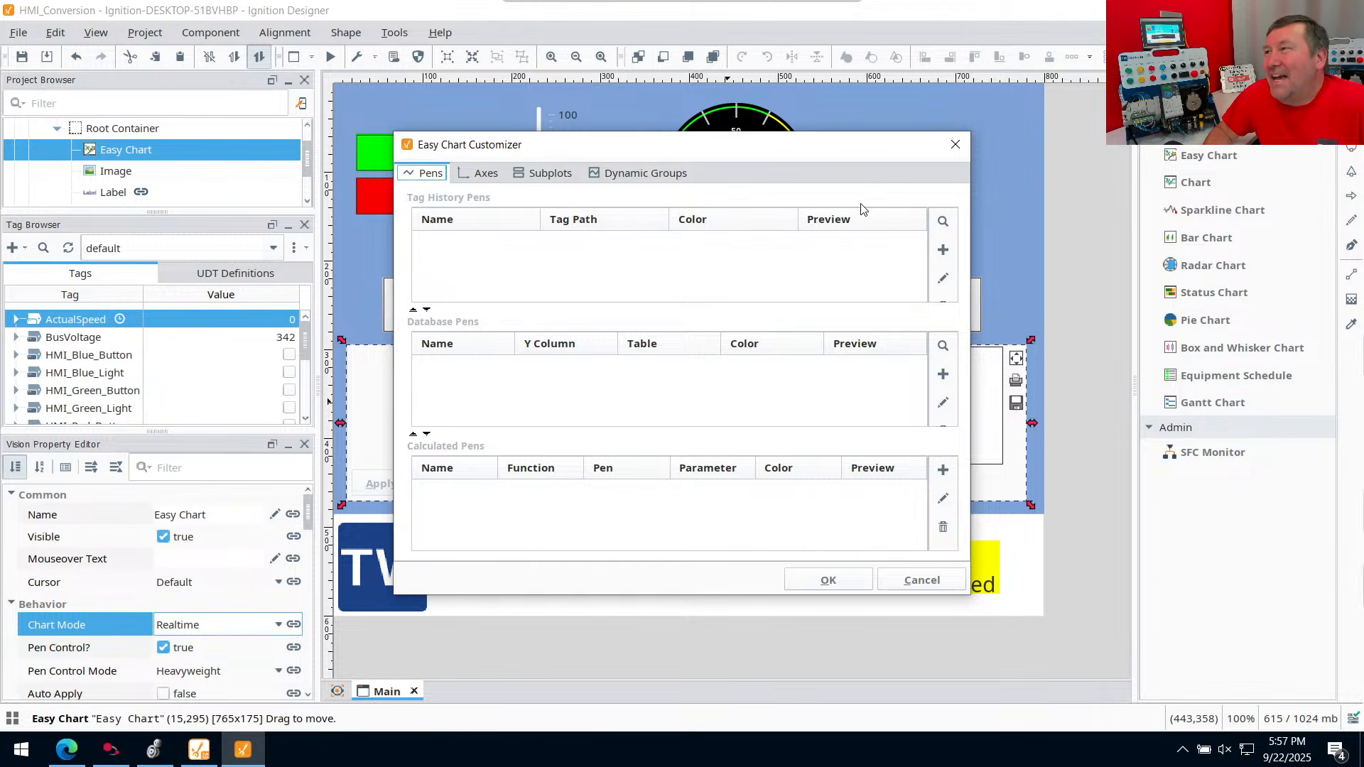
pyautogui.click(944, 250)
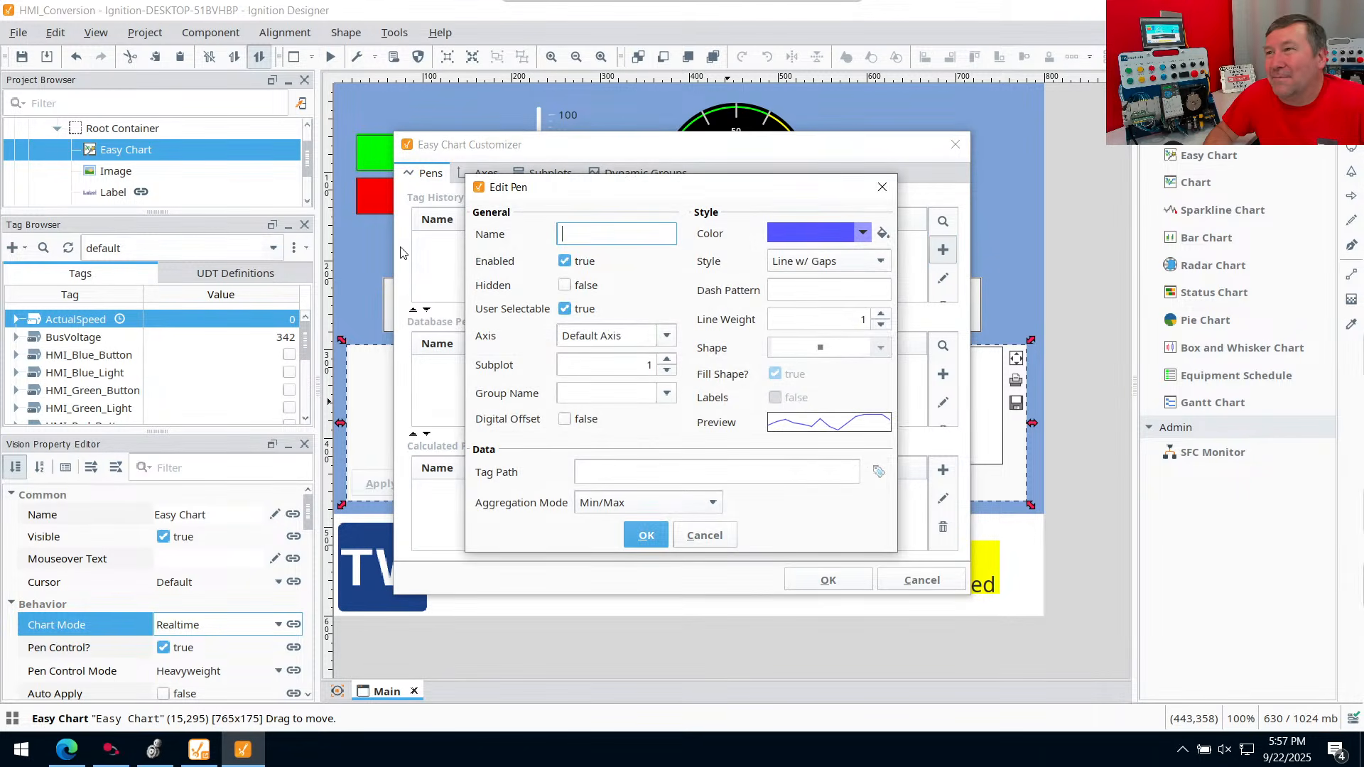
pyautogui.click(879, 473)
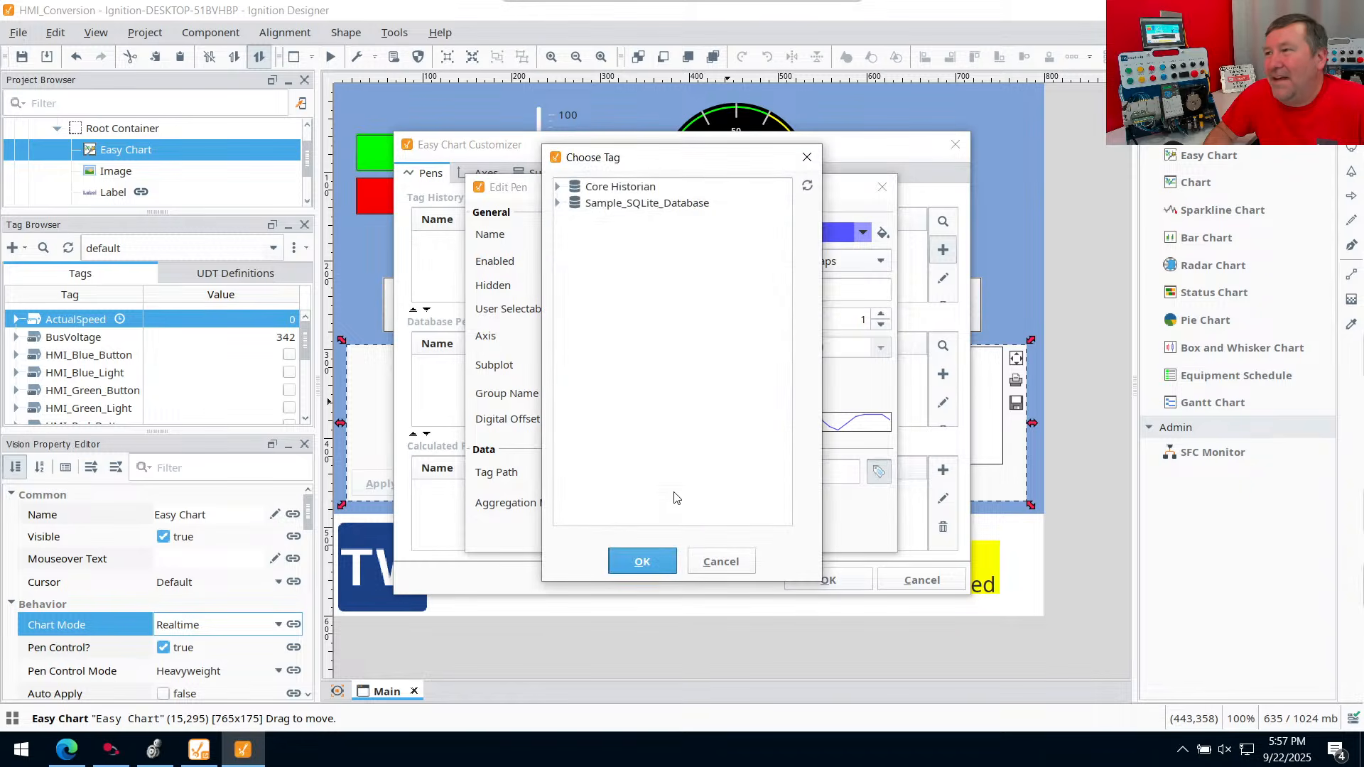
pyautogui.click(558, 187)
pyautogui.click(572, 204)
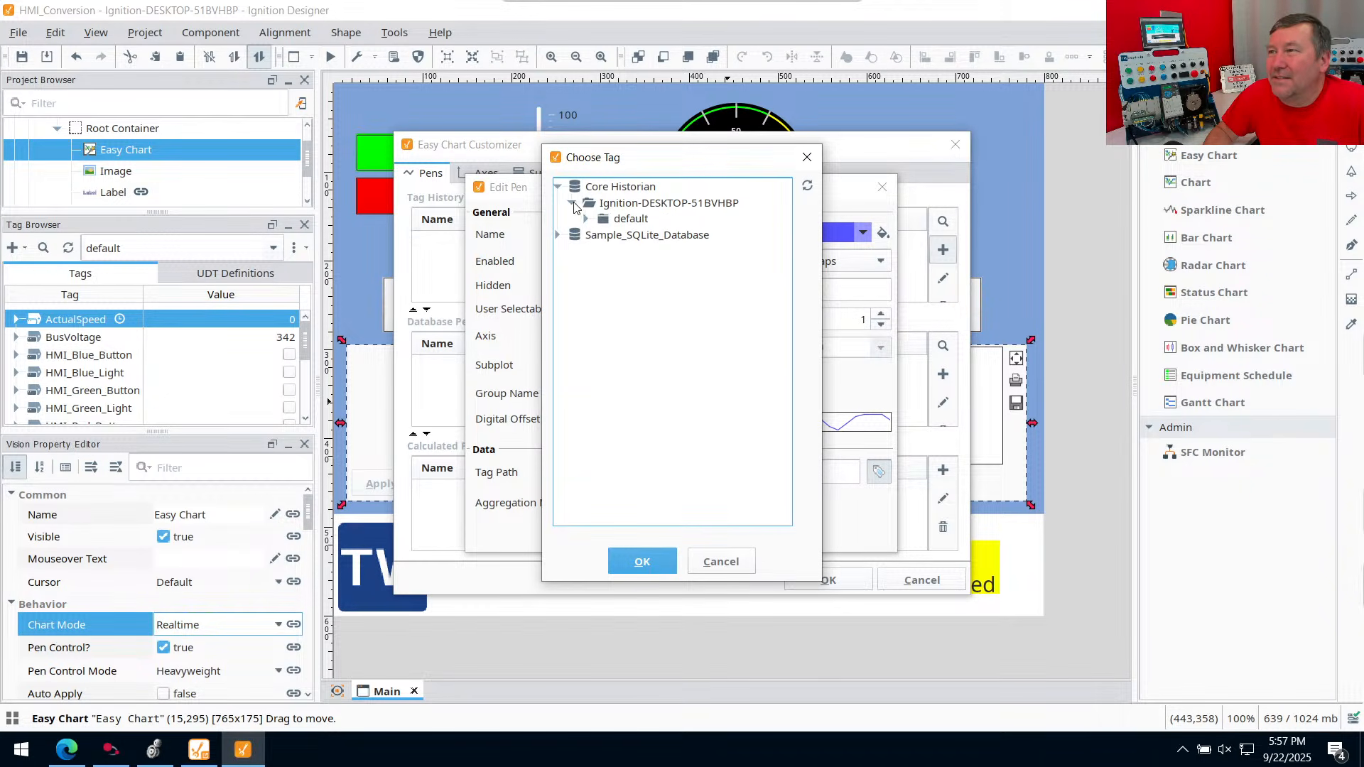
pyautogui.click(586, 219)
pyautogui.click(639, 235)
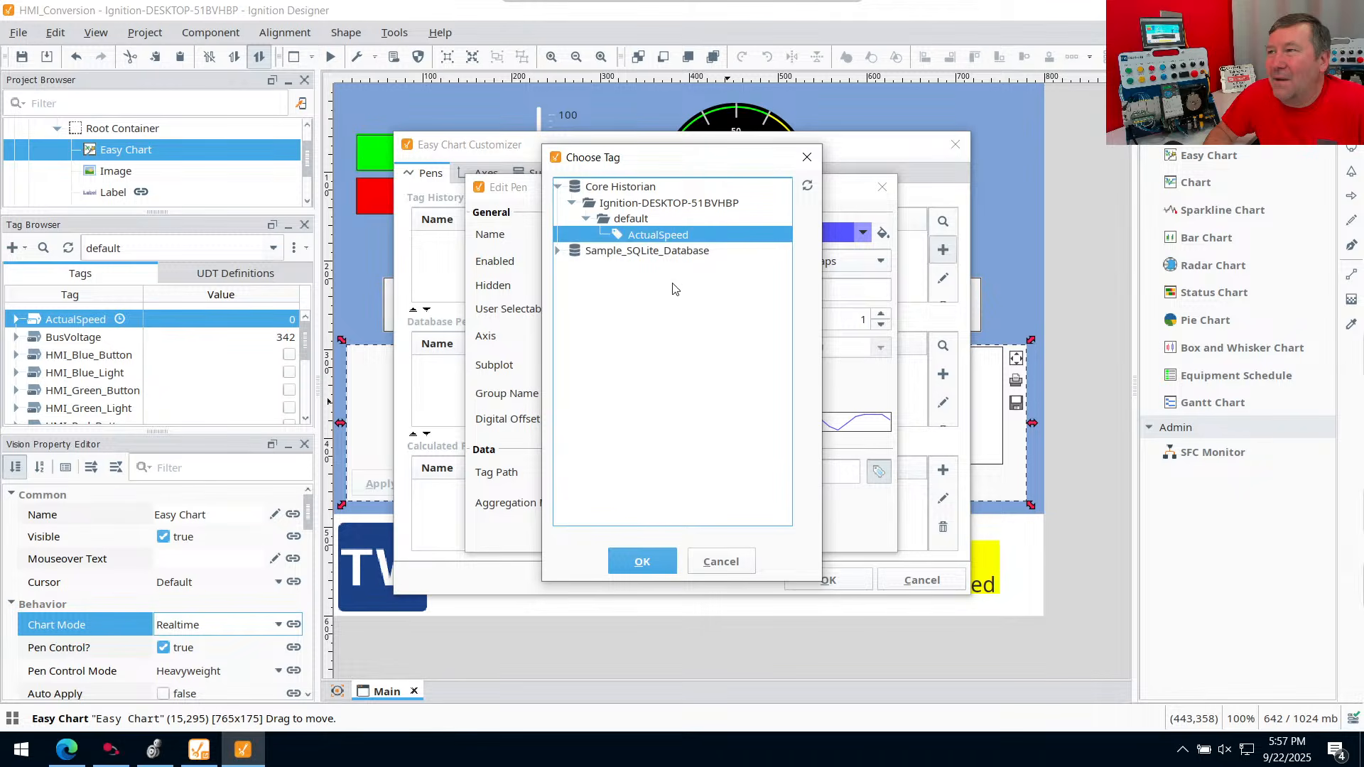
pyautogui.click(641, 561)
# Name the new pen Actual Speed, keep its default color, and save the chart's pens
pyautogui.click(618, 234)
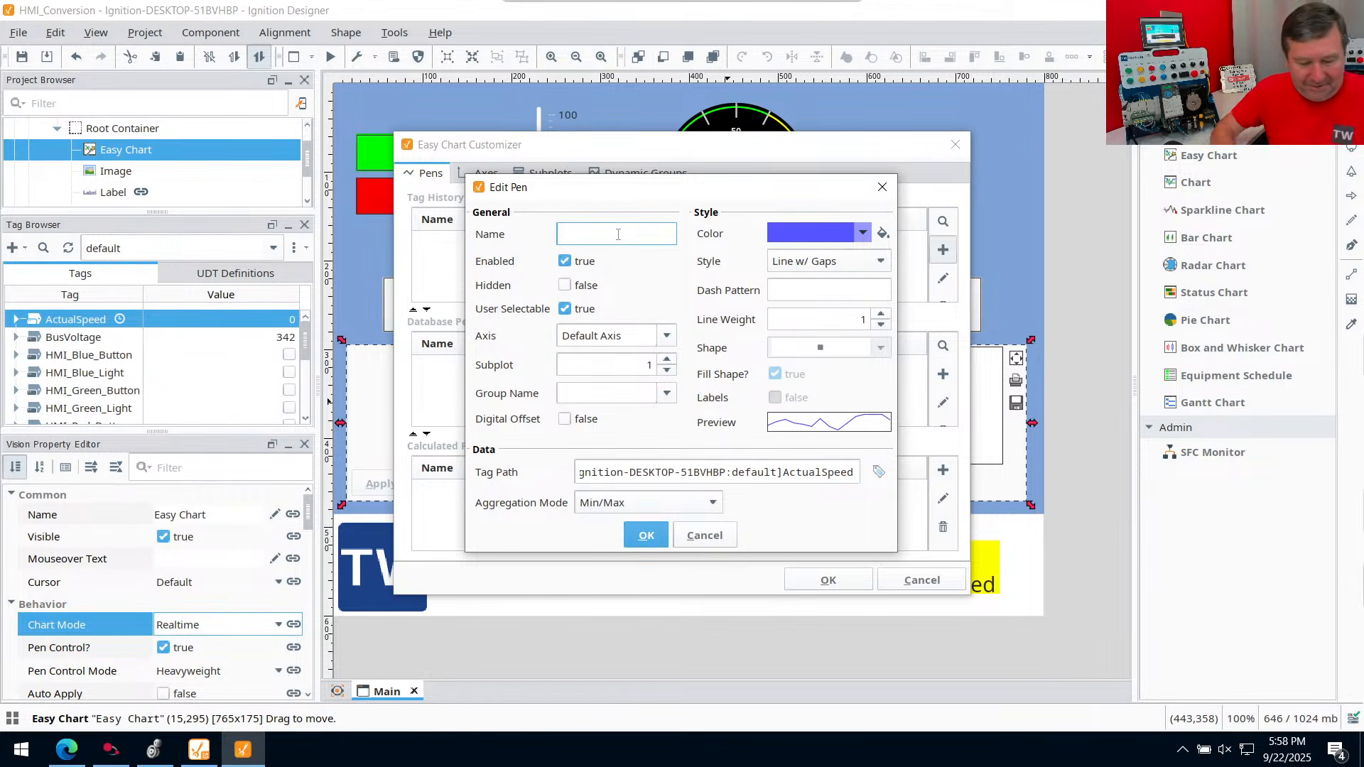
pyautogui.write('Actual ')
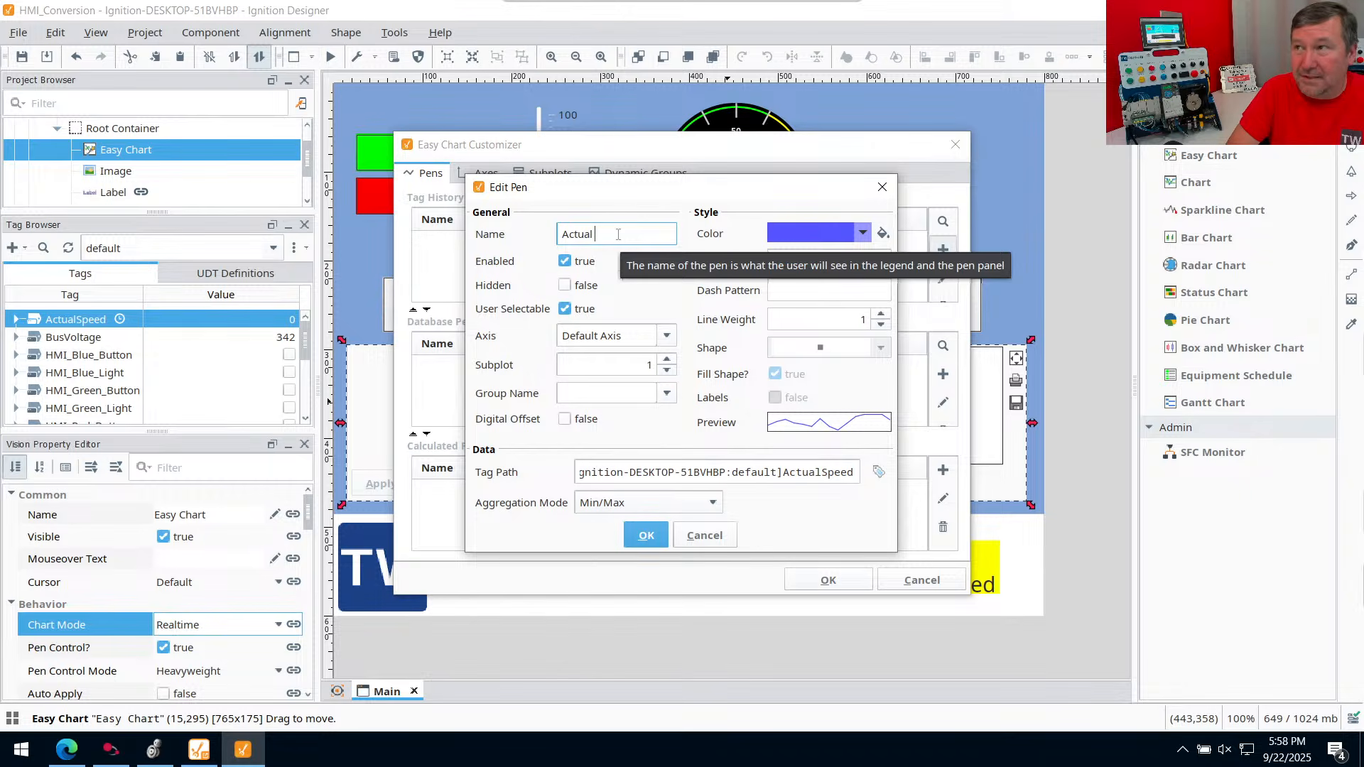
pyautogui.write('Speed')
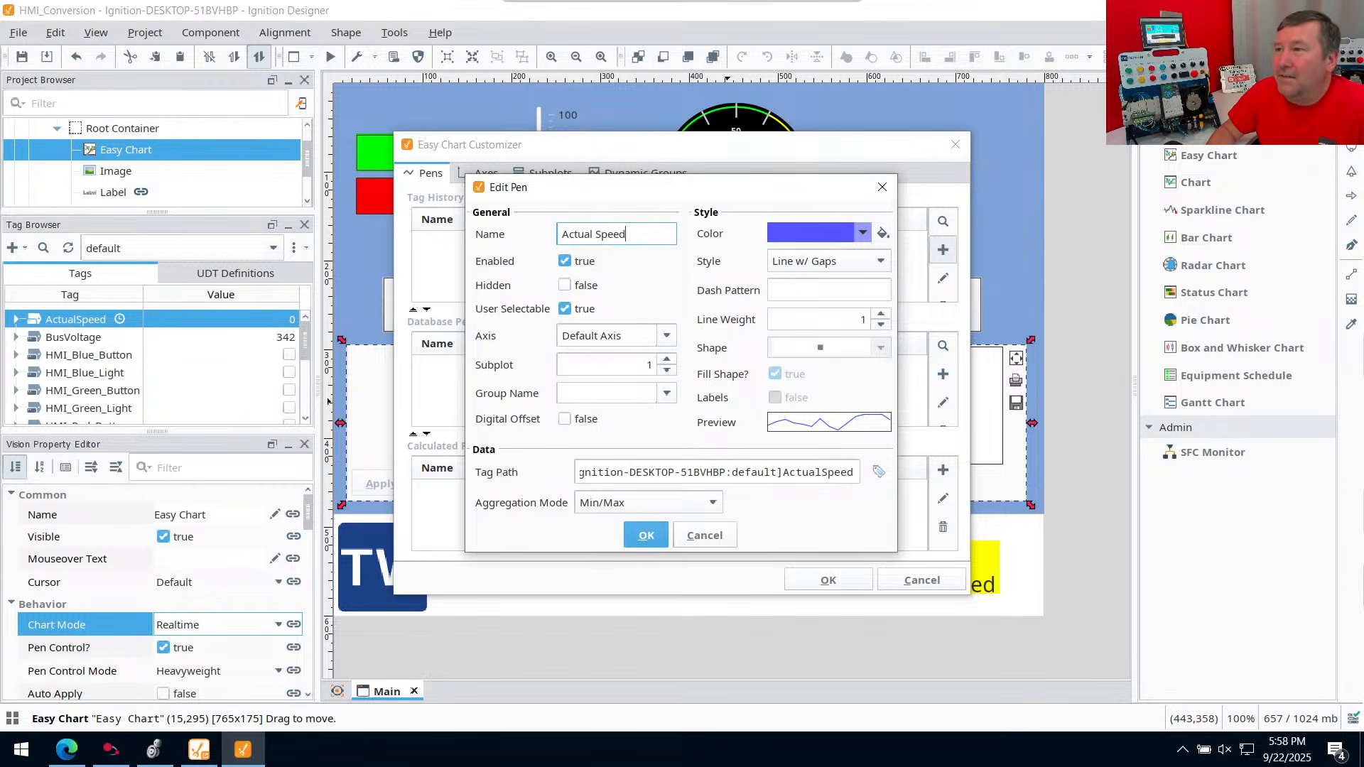
pyautogui.click(639, 532)
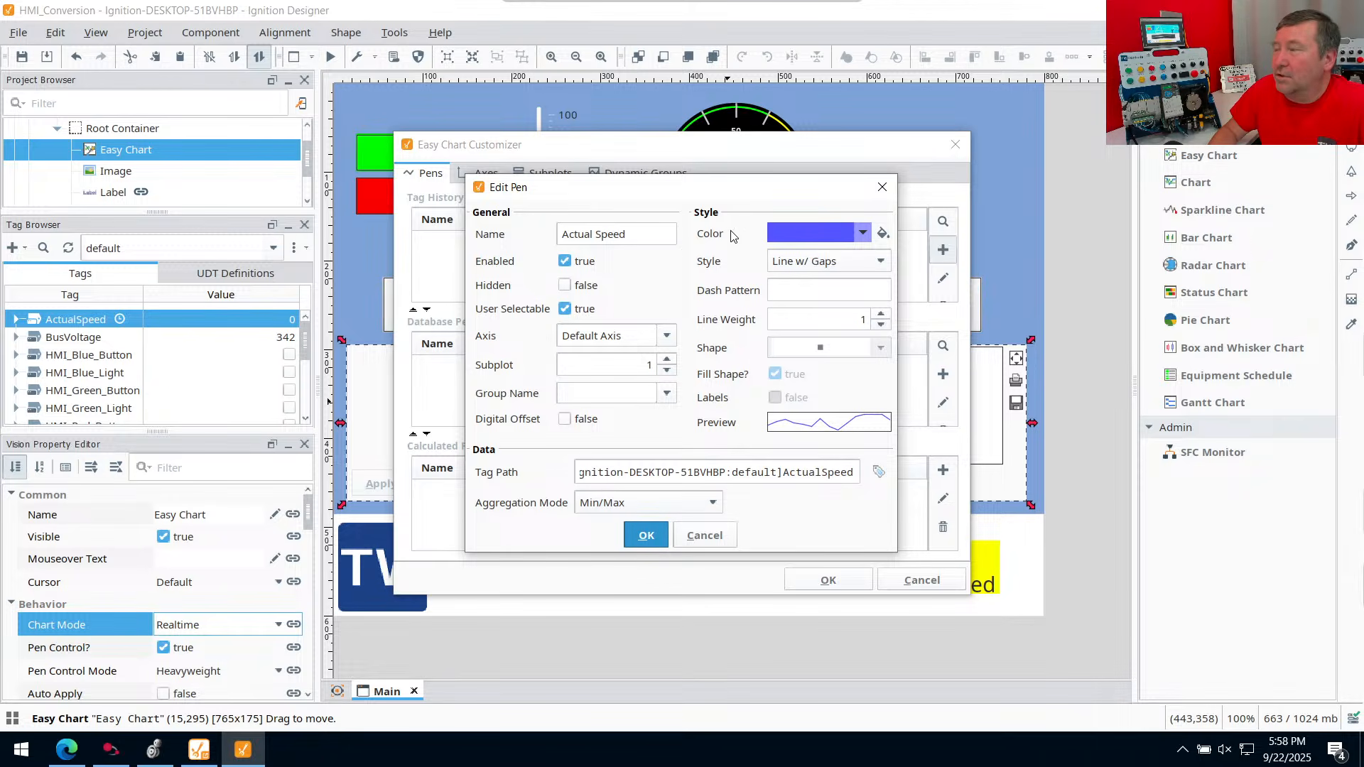
pyautogui.click(861, 233)
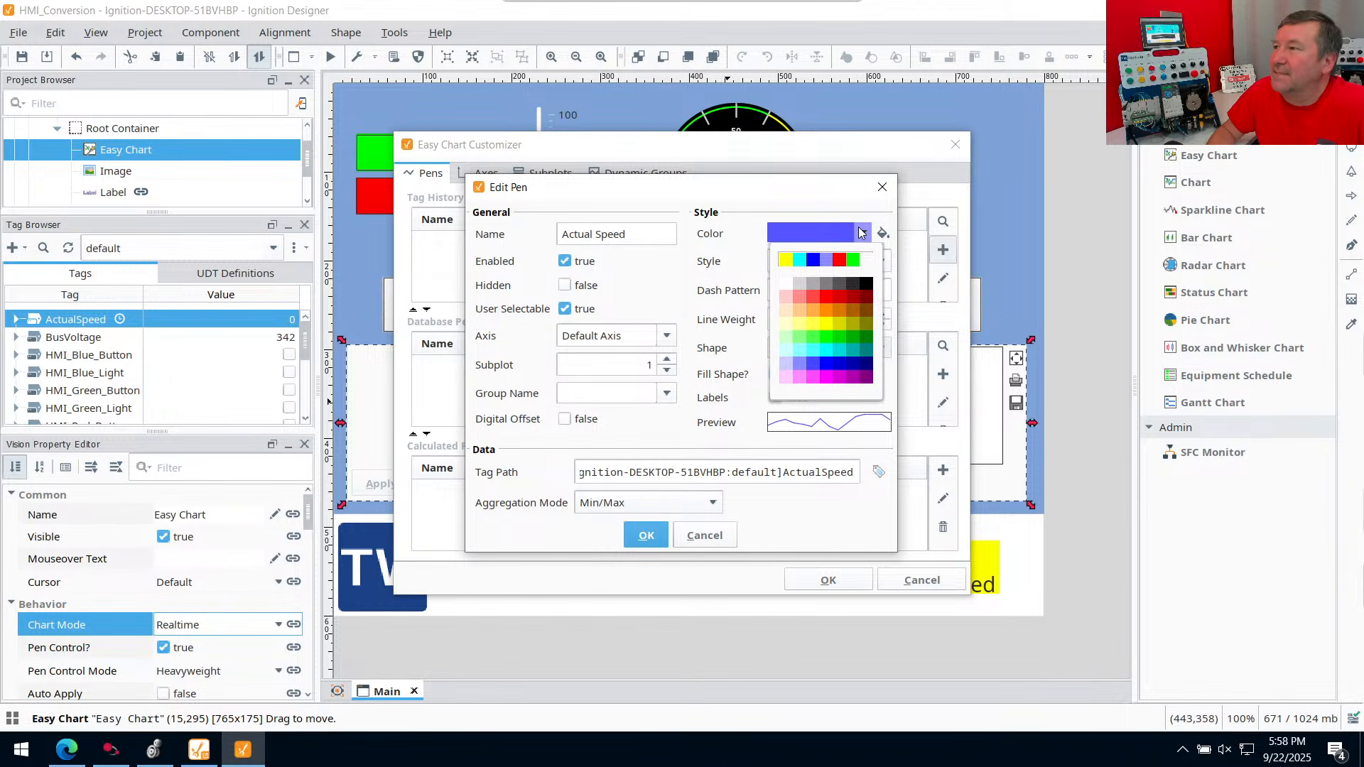
pyautogui.click(779, 212)
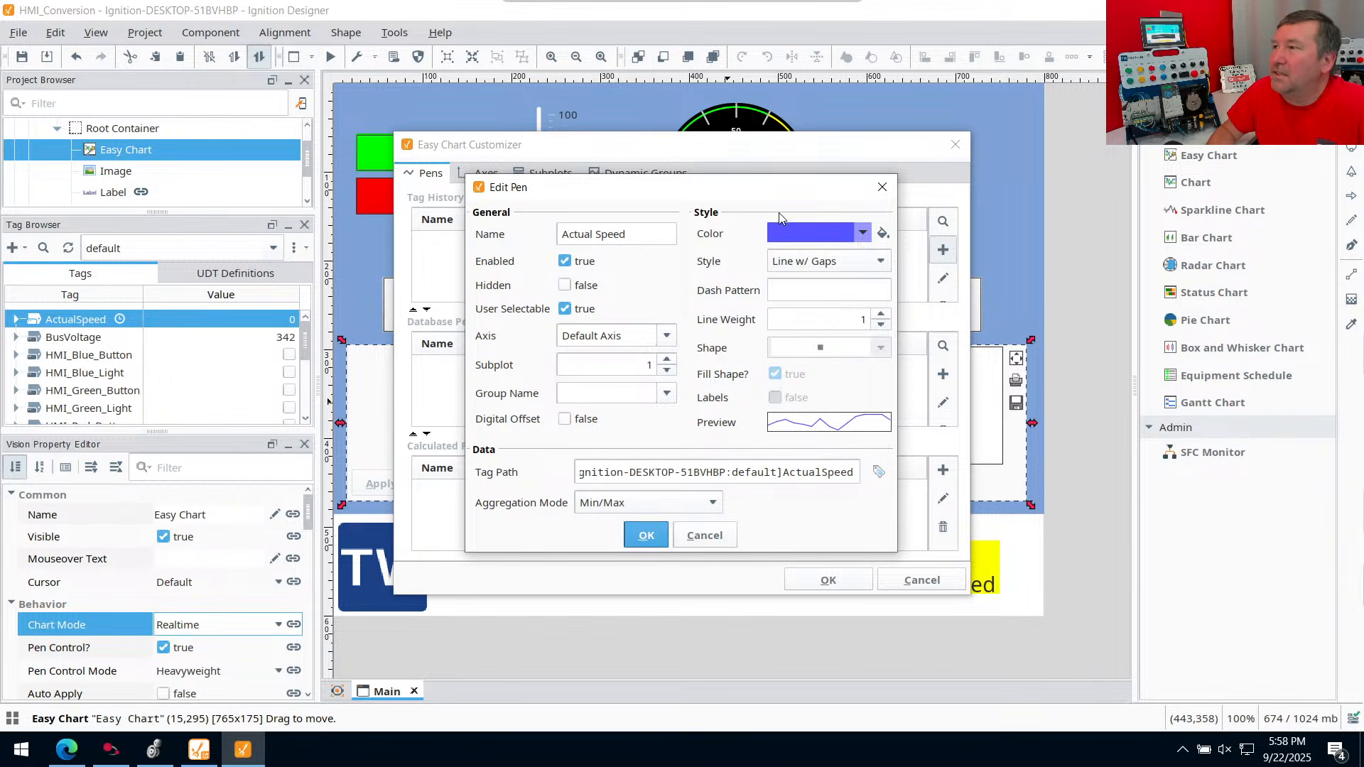
pyautogui.click(627, 530)
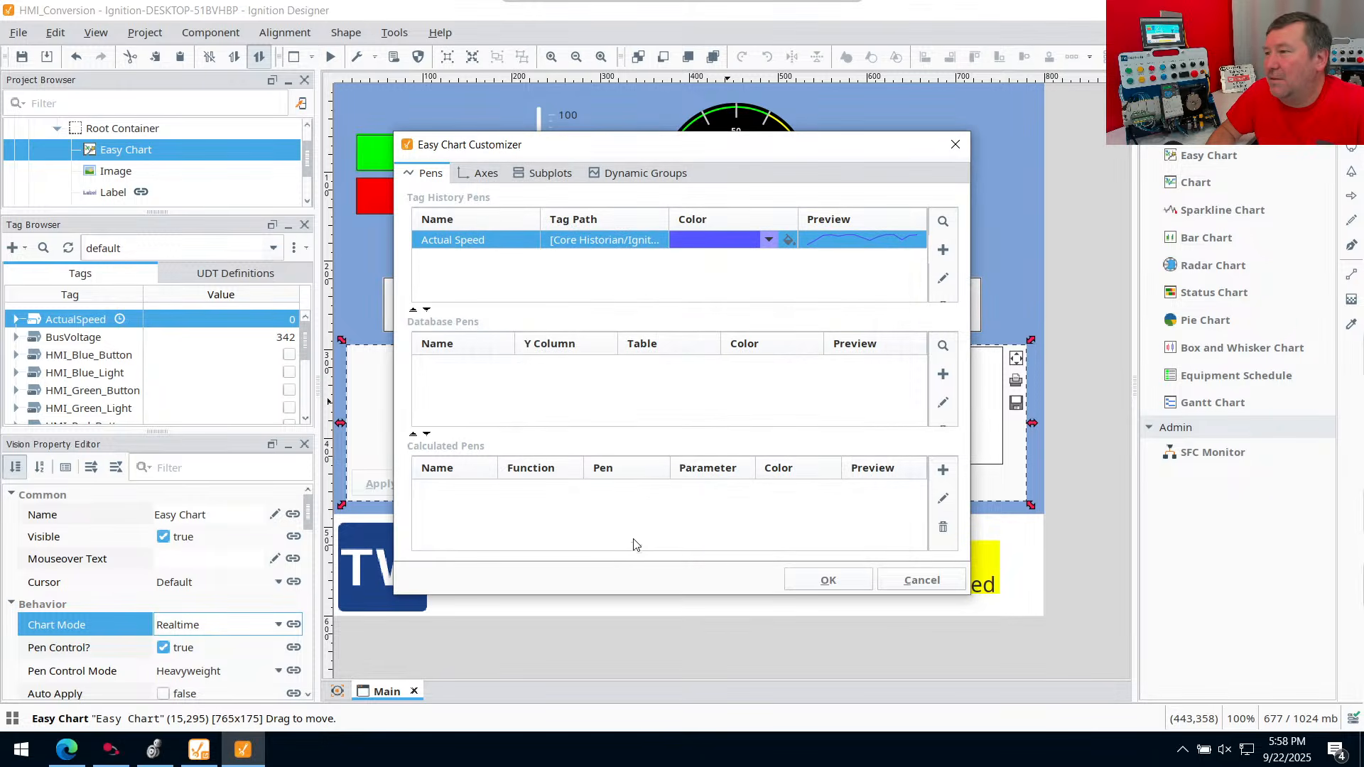
pyautogui.click(829, 584)
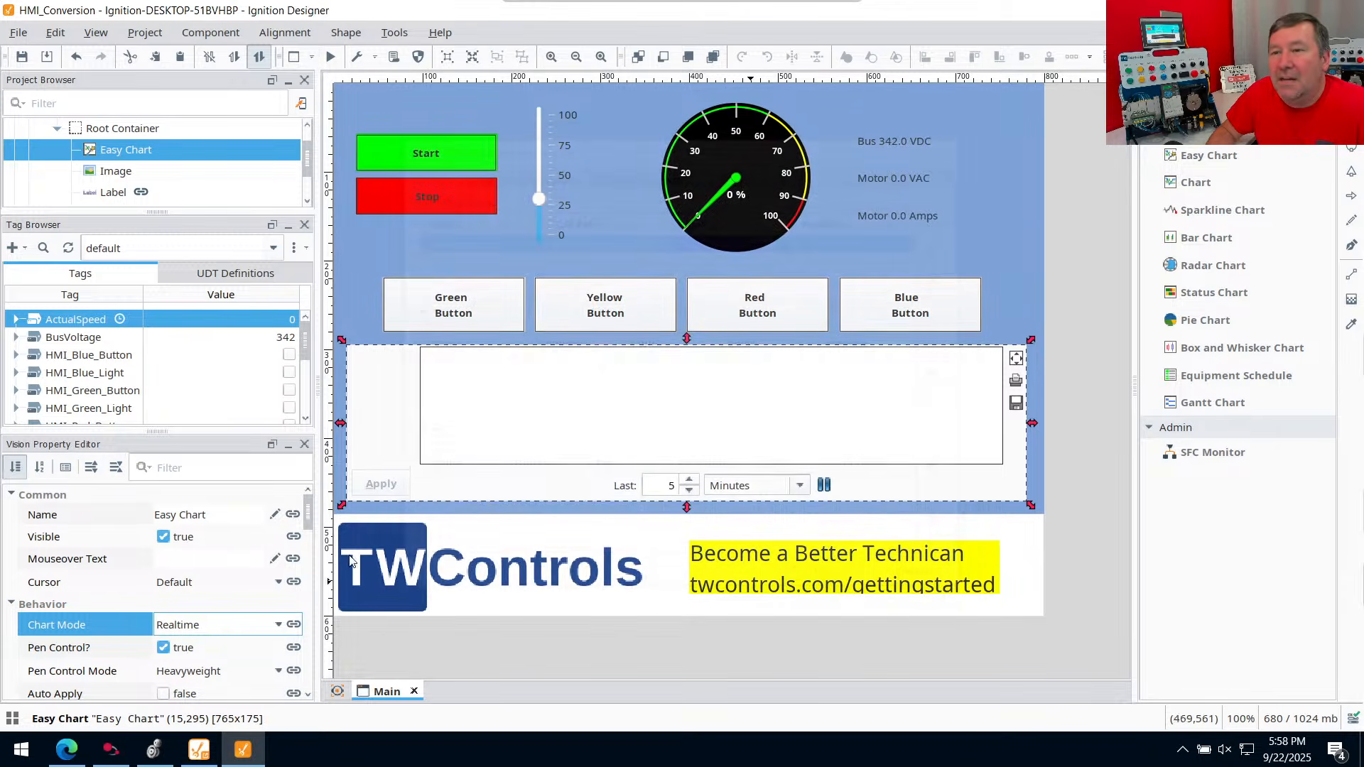
# Compare the Easy Chart's modes by setting Chart Mode to Historical and back to Realtime
pyautogui.click(220, 624)
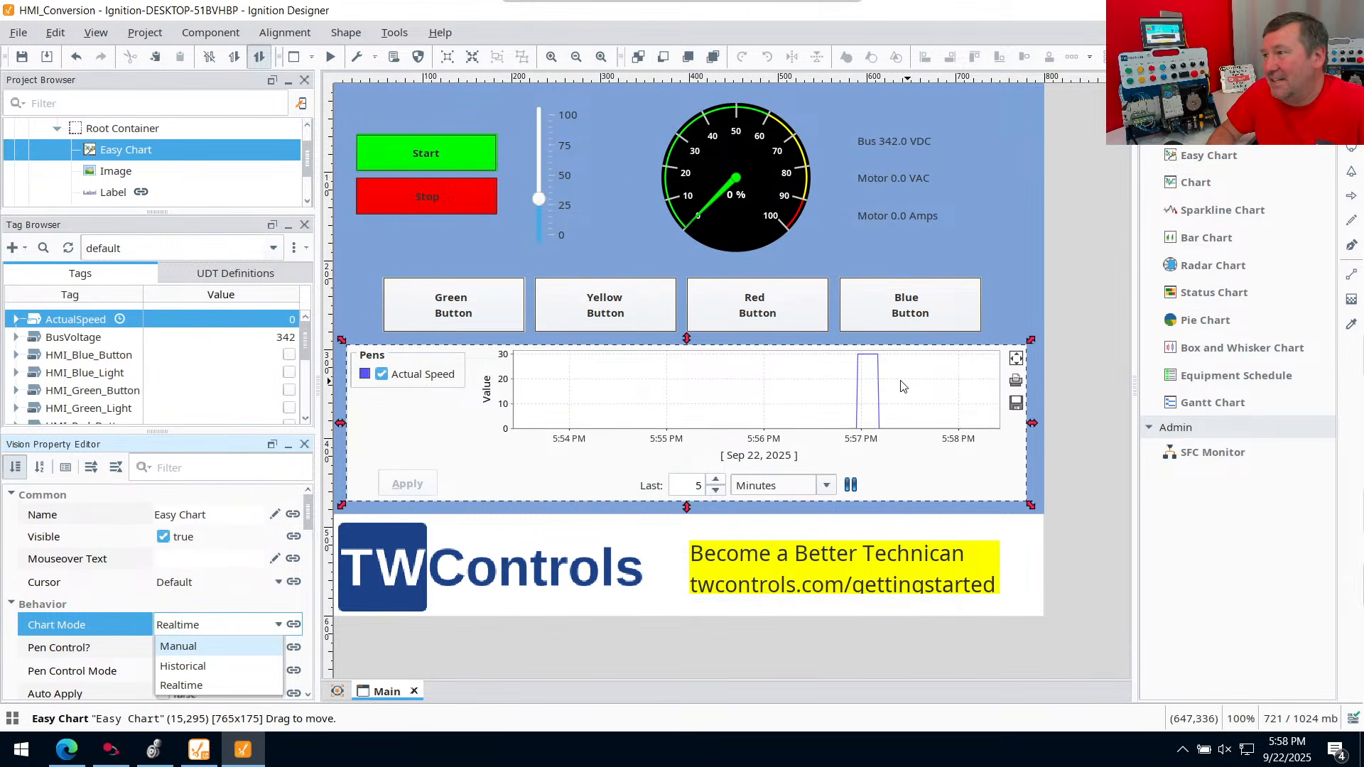
pyautogui.click(206, 666)
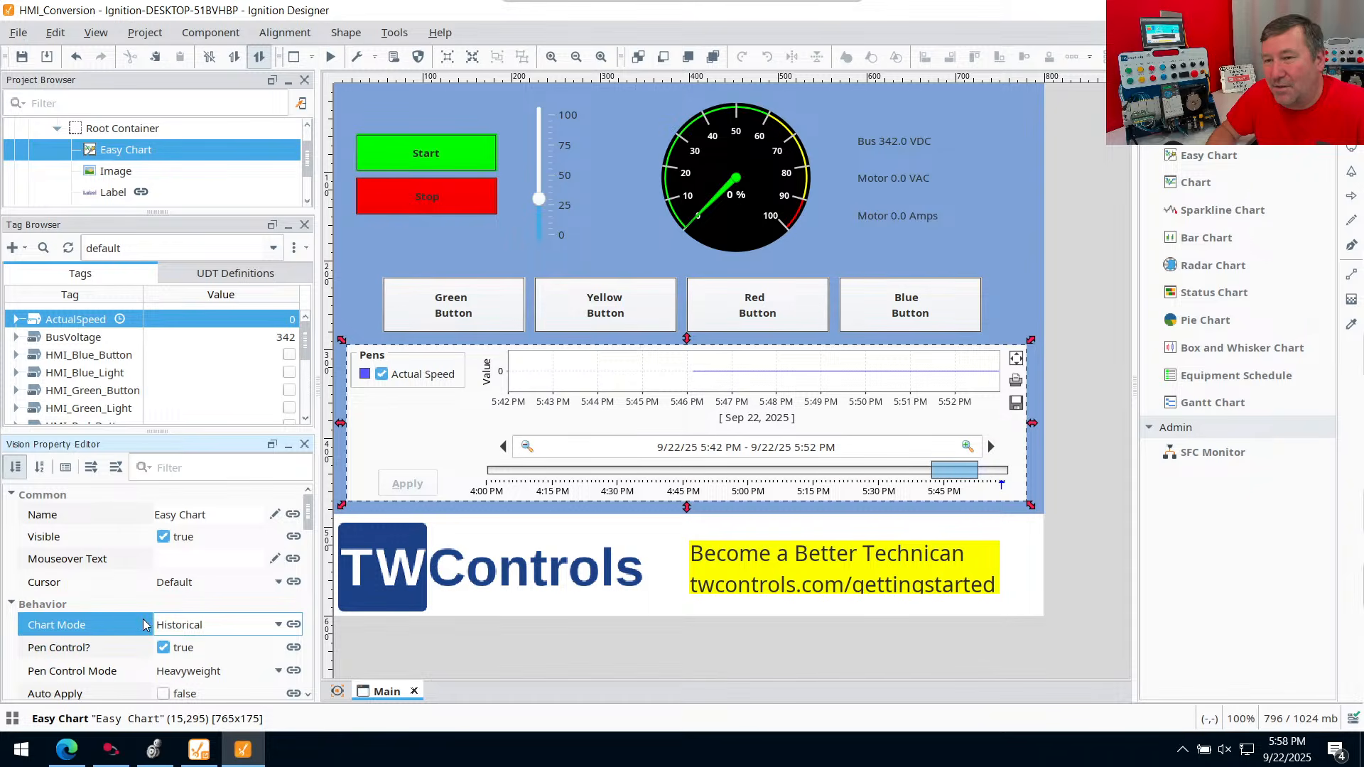
pyautogui.click(206, 625)
pyautogui.click(198, 691)
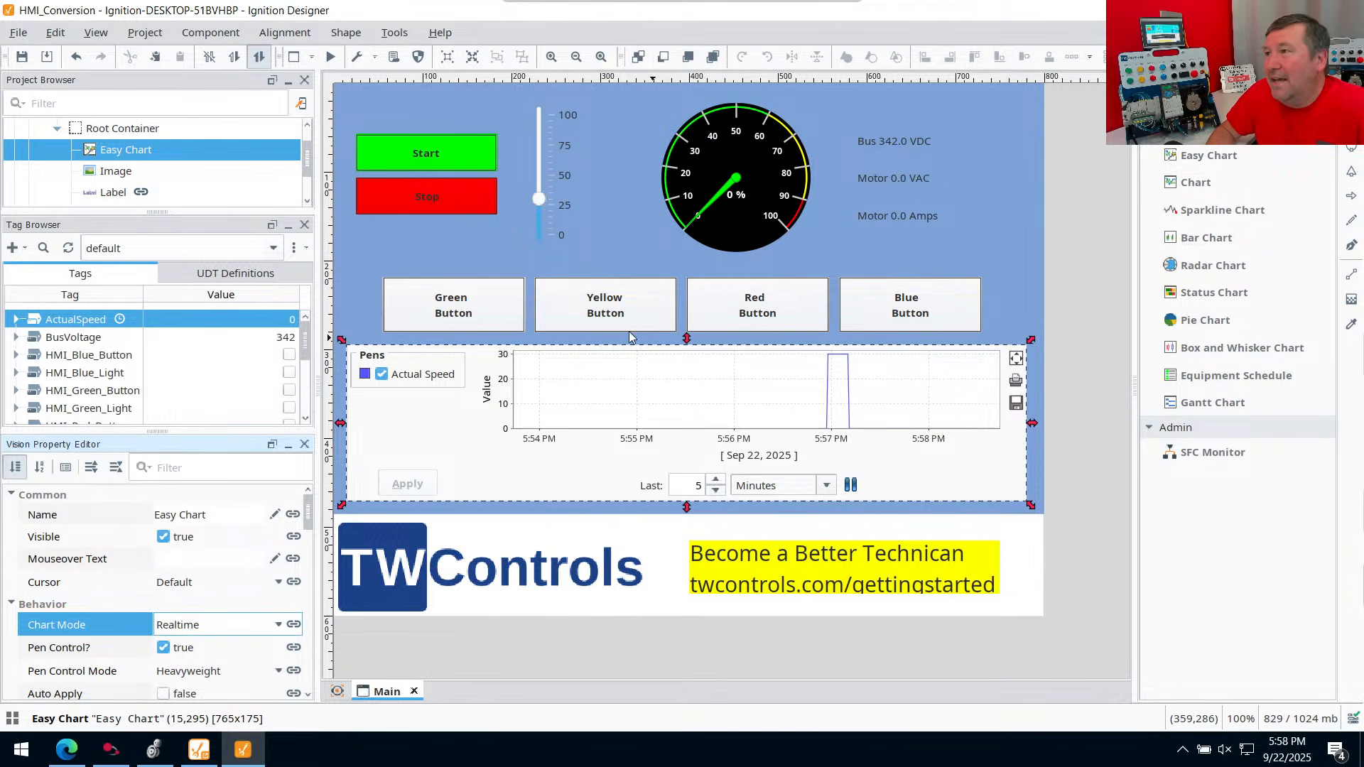
# Test the realtime trend in preview by starting the motor, varying the speed slider and stopping the motor, ending the preview
pyautogui.click(428, 168)
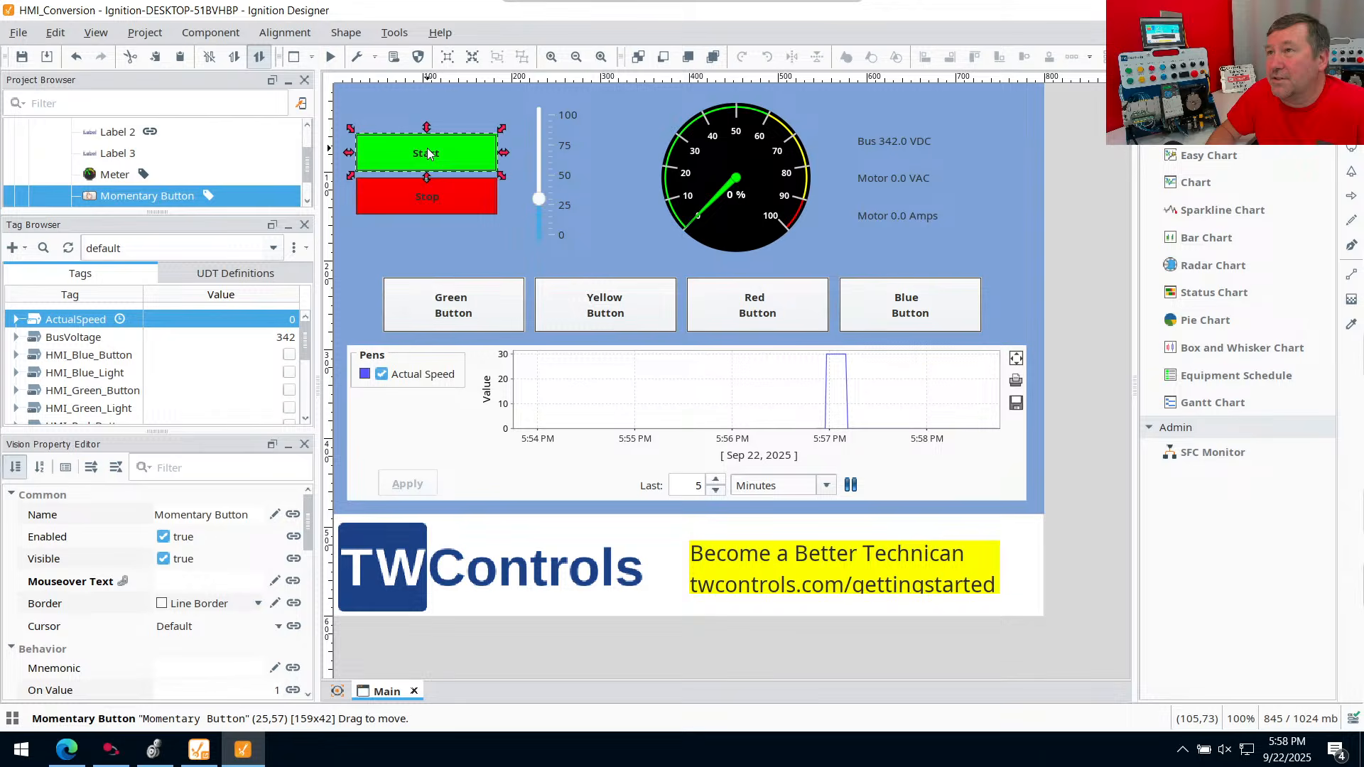
pyautogui.click(330, 54)
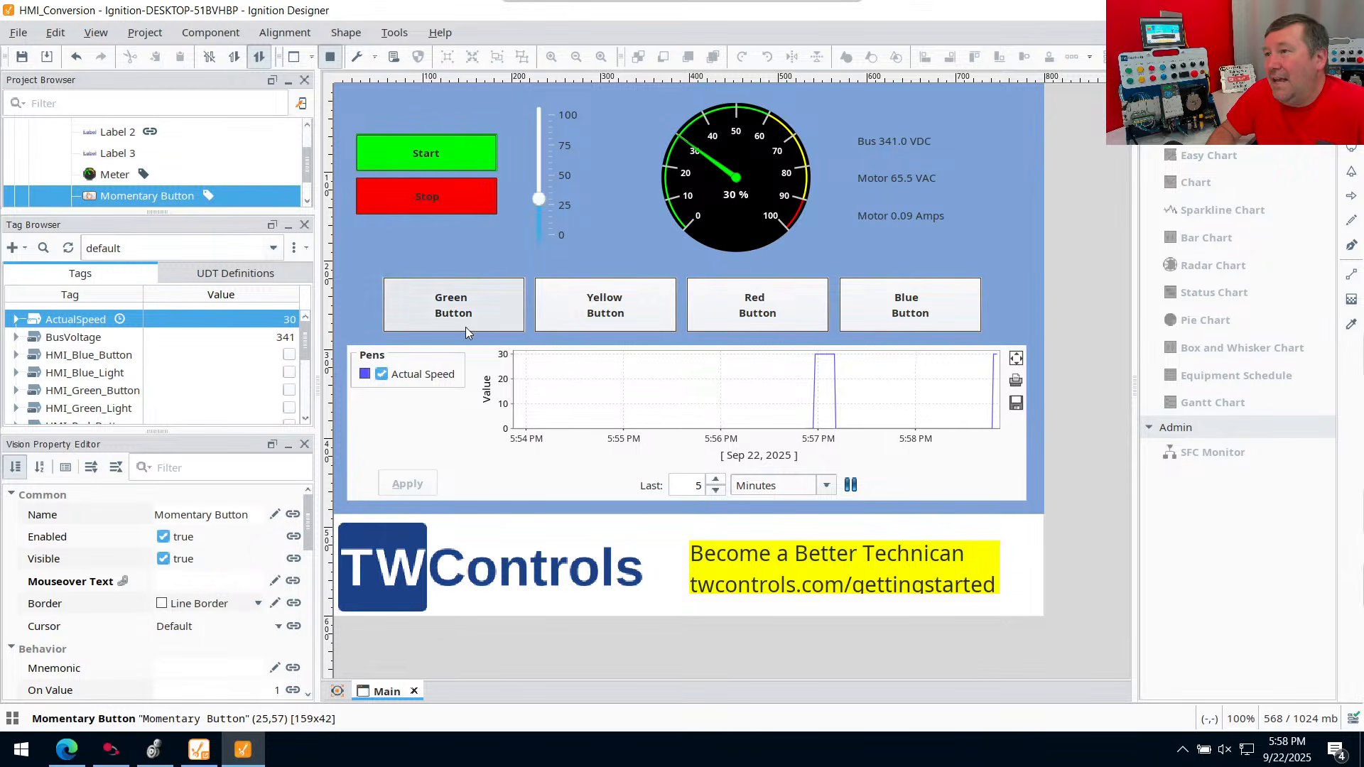
pyautogui.click(538, 126)
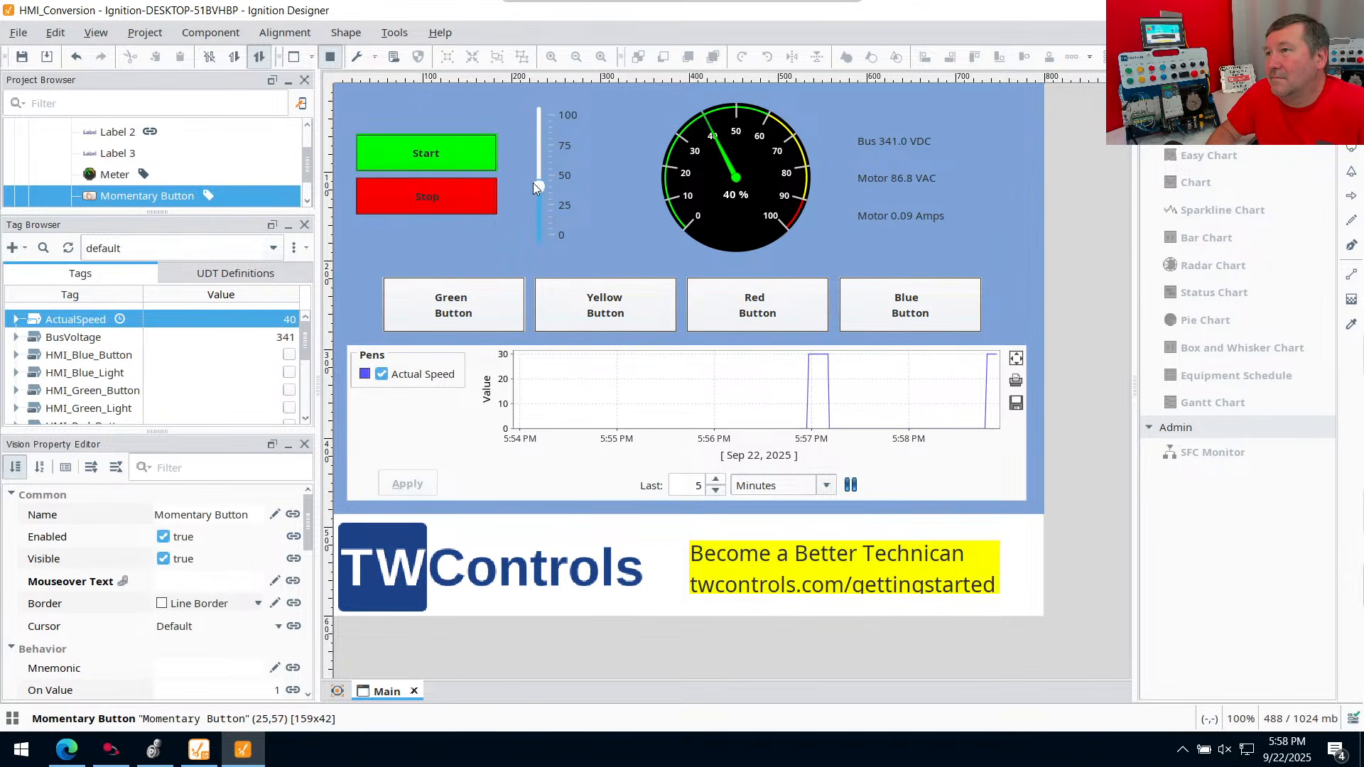
pyautogui.moveTo(533, 182)
pyautogui.mouseDown()
pyautogui.moveTo(538, 139)
pyautogui.moveTo(539, 195)
pyautogui.mouseUp()
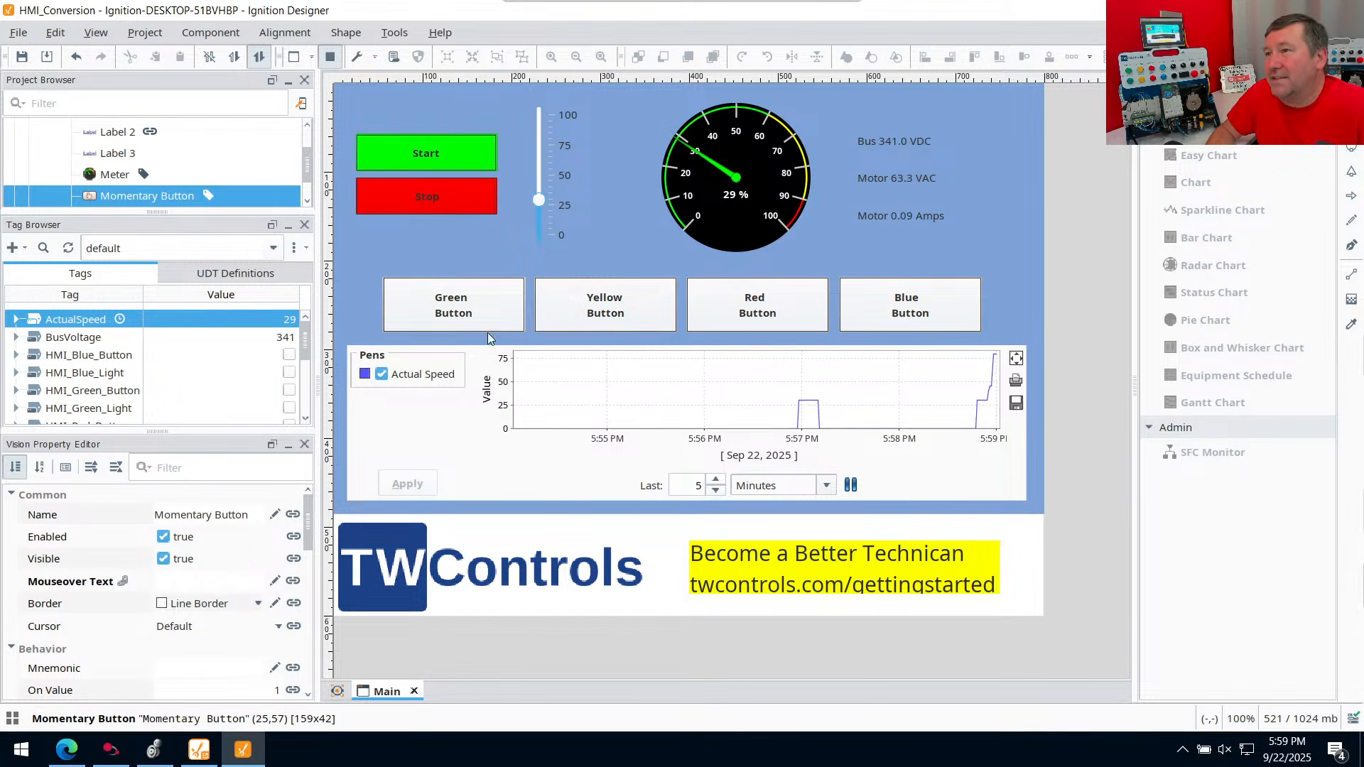
pyautogui.click(414, 194)
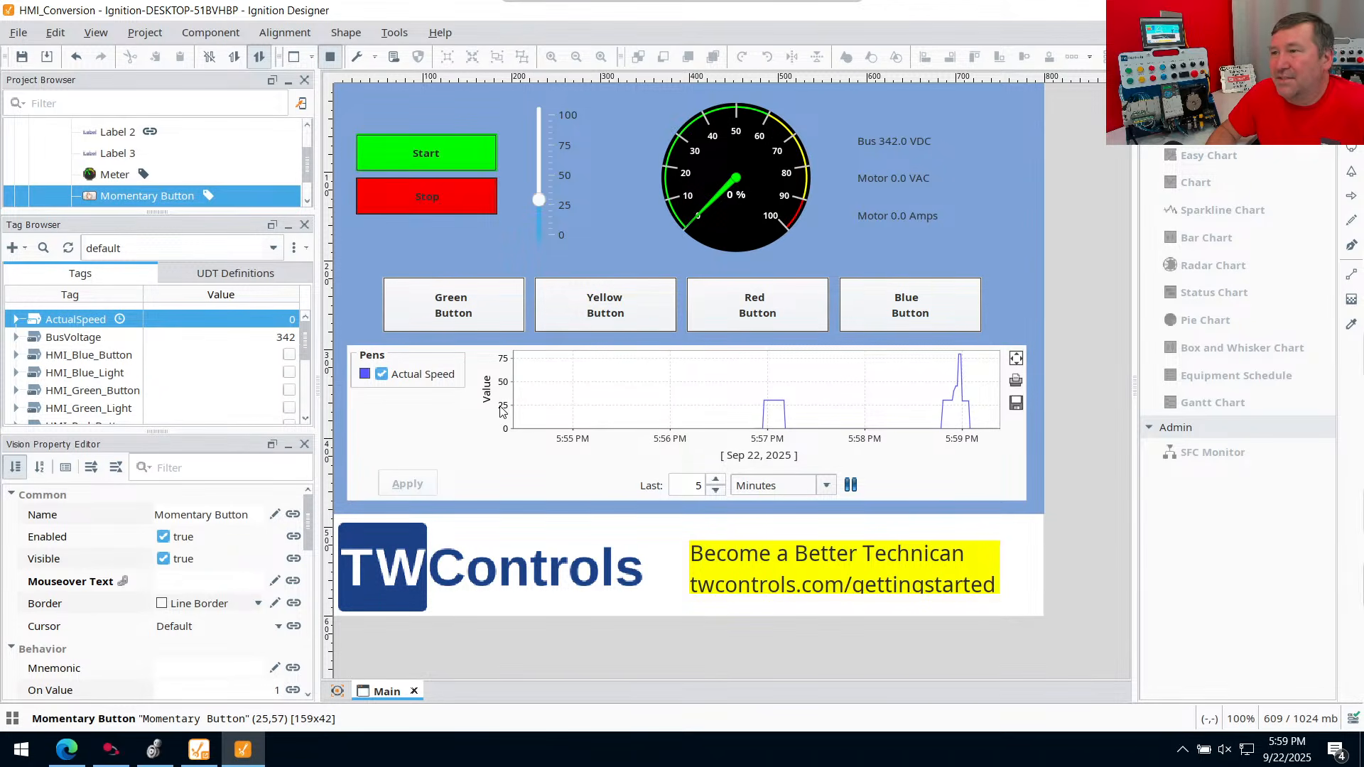
pyautogui.click(330, 56)
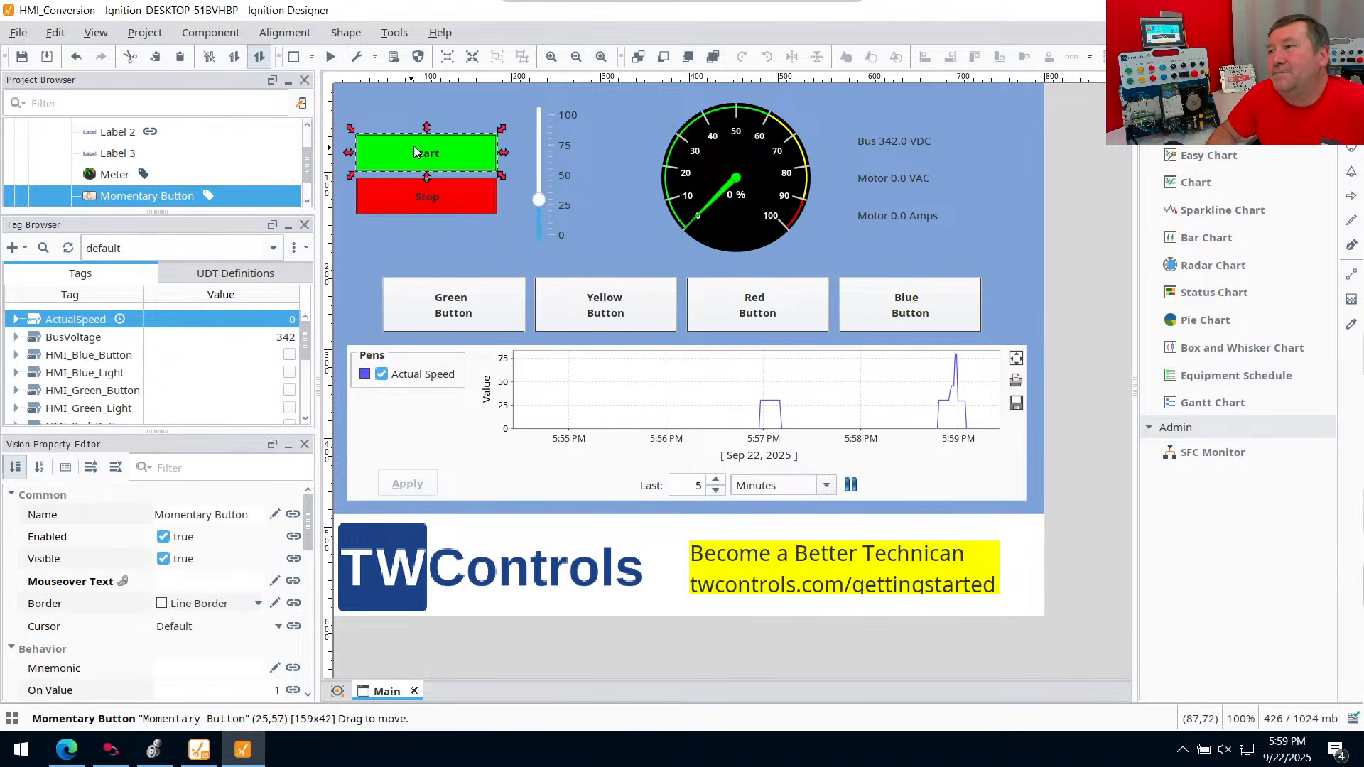
# Open the Easy Chart's customizer and review the Actual Speed pen's settings without changing them
pyautogui.click(608, 393)
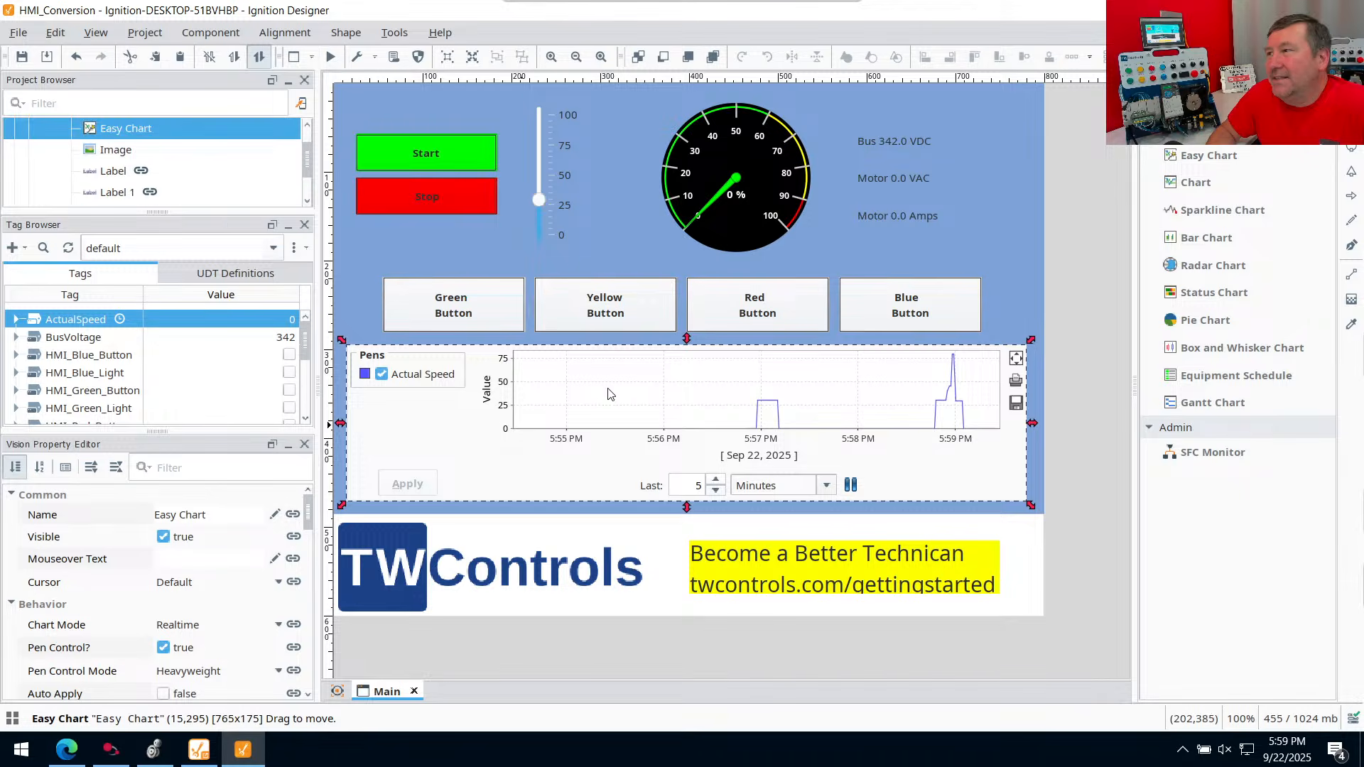
pyautogui.rightClick(681, 410)
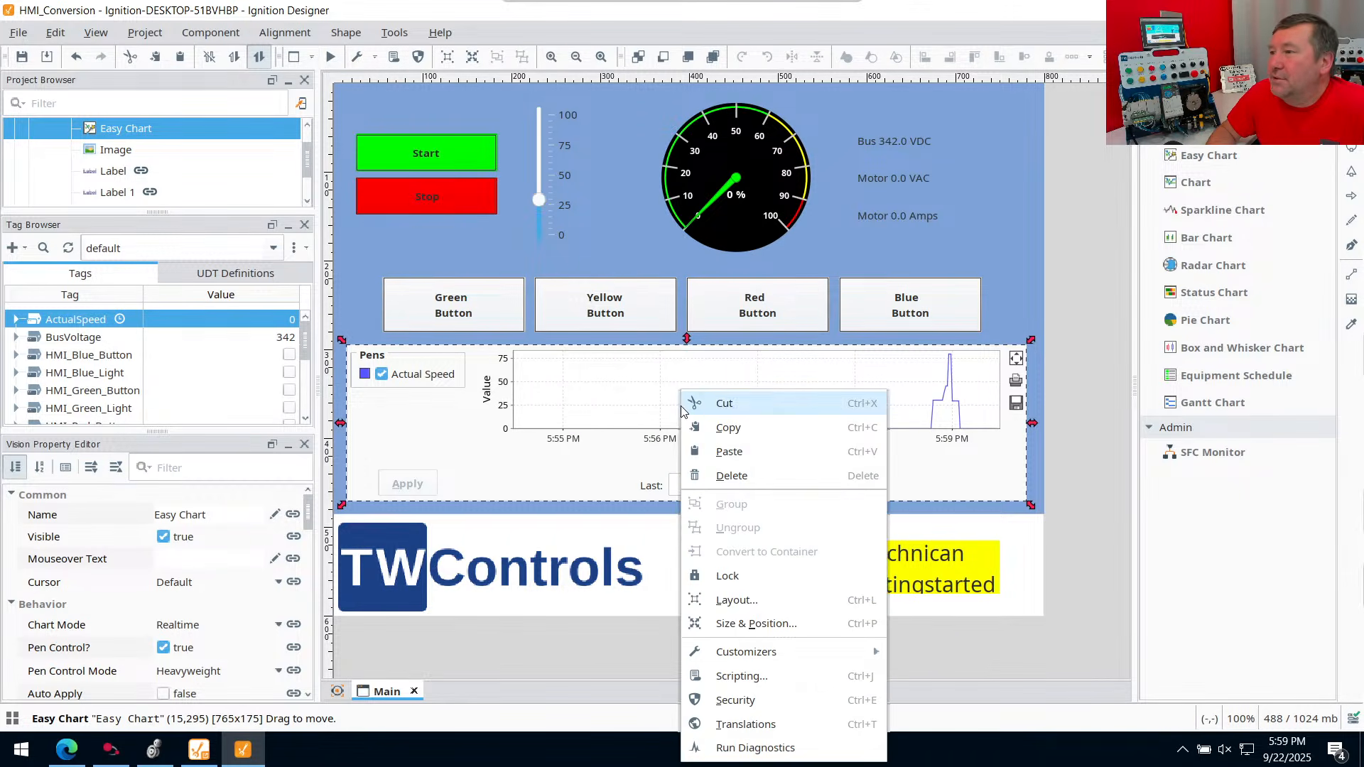
pyautogui.doubleClick(549, 429)
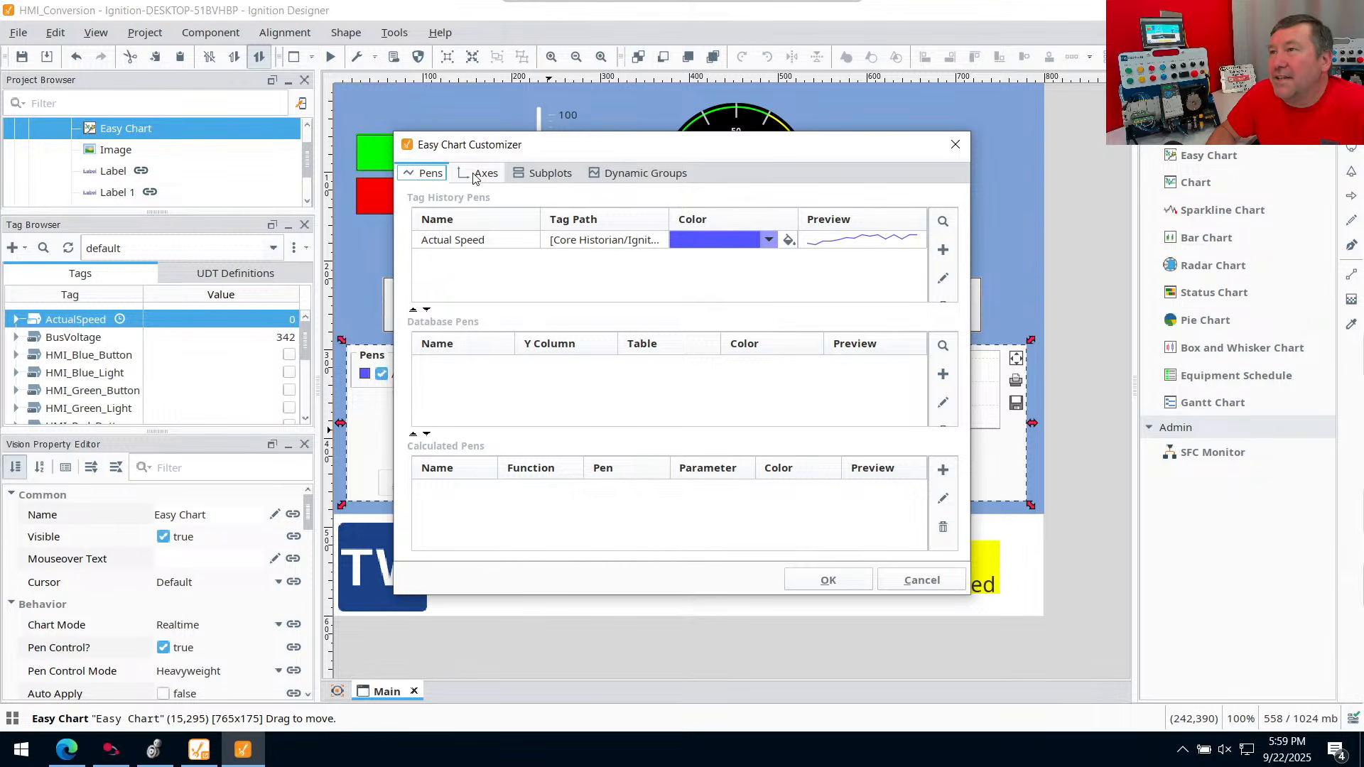
pyautogui.doubleClick(449, 241)
pyautogui.click(559, 238)
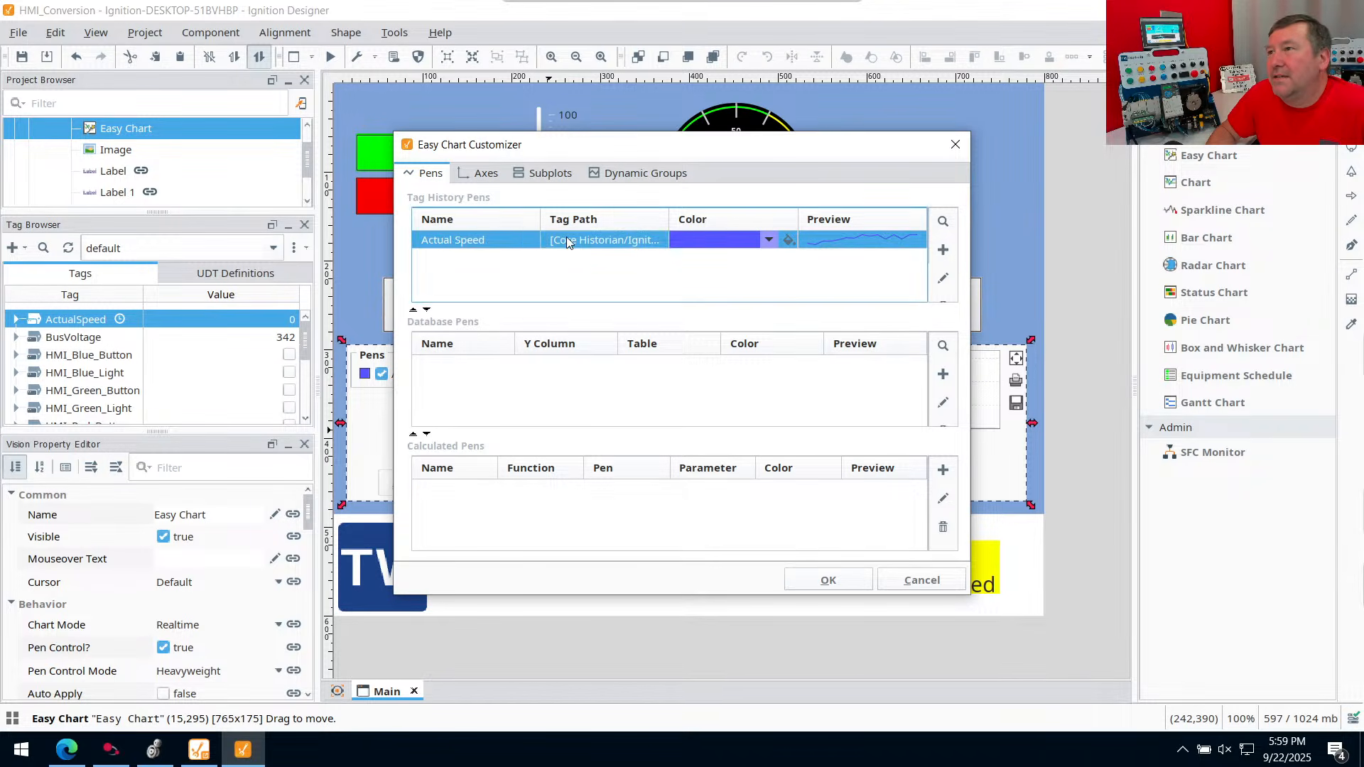
pyautogui.doubleClick(566, 239)
pyautogui.click(511, 239)
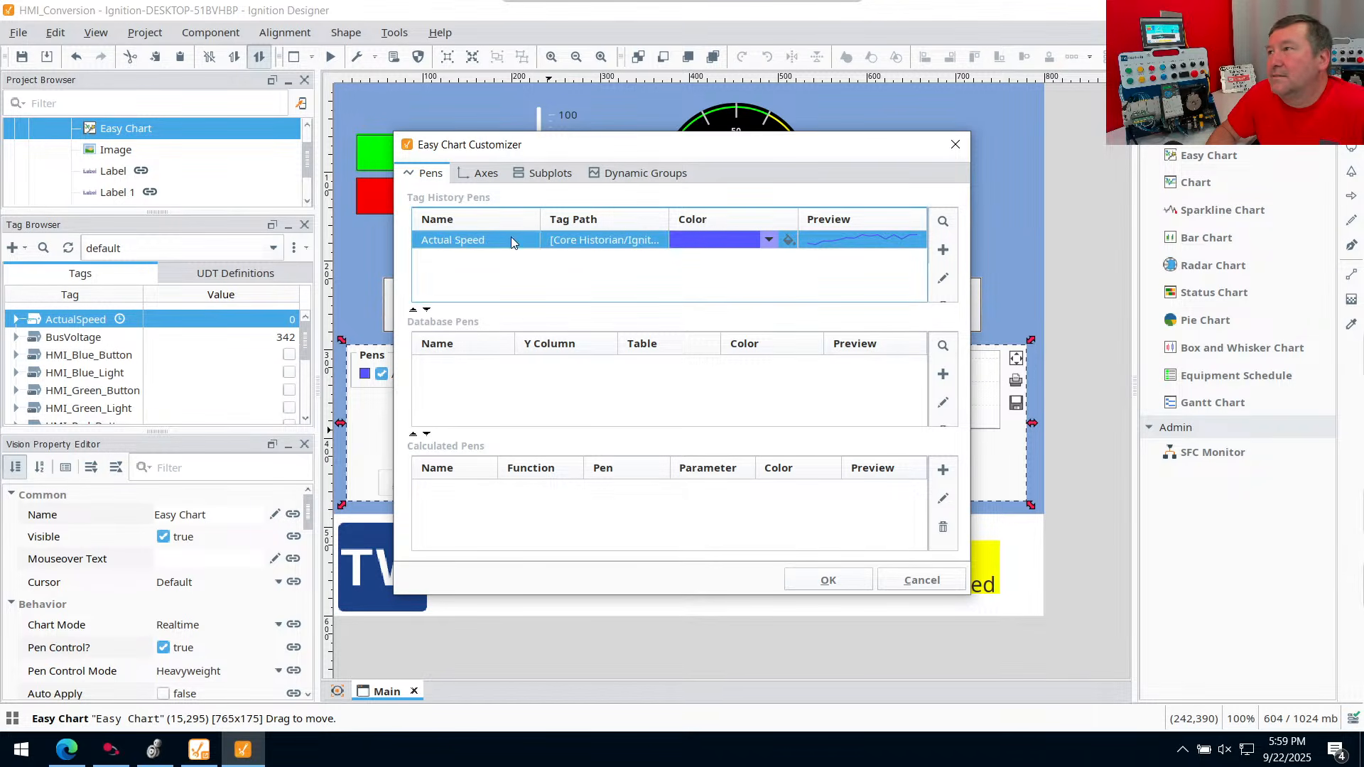
pyautogui.click(944, 281)
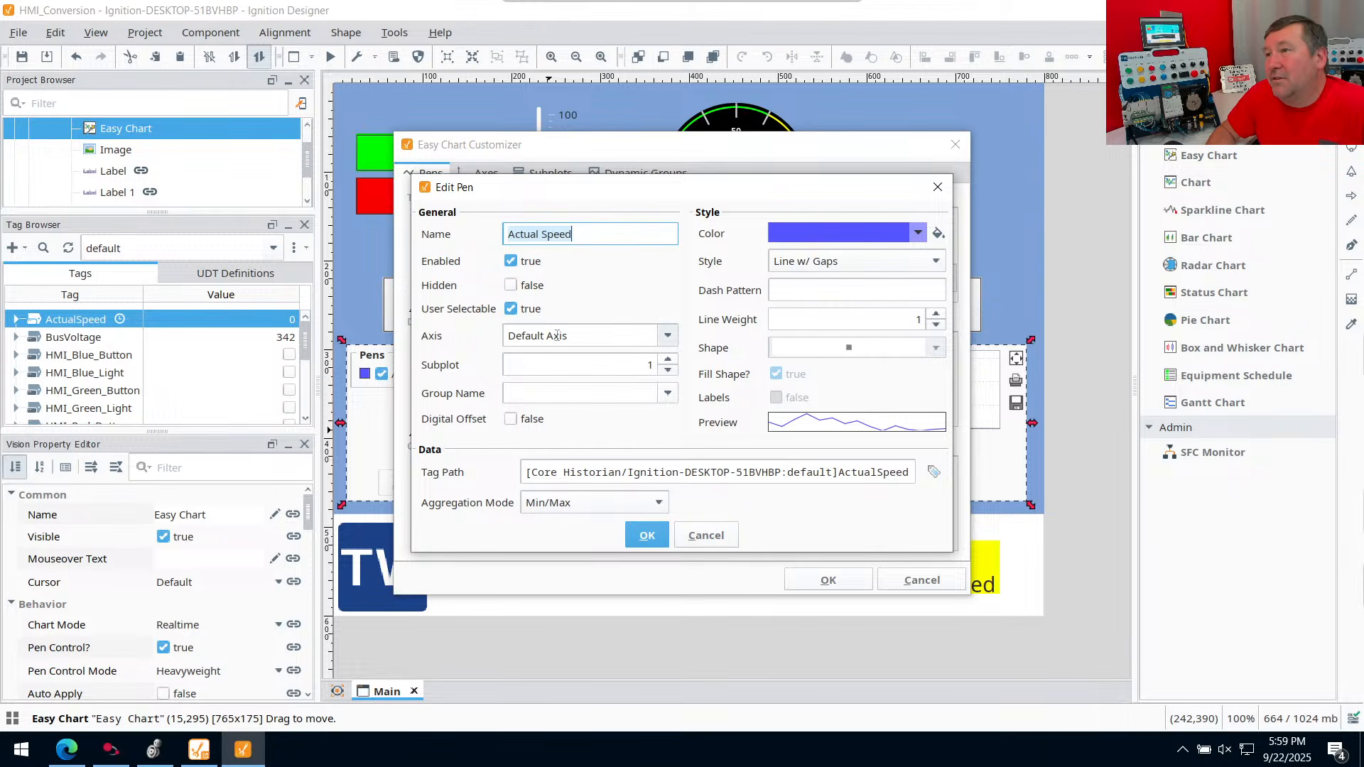
pyautogui.click(706, 534)
# Turn off AutoRange for the Easy Chart's Default Axis and save the chart's customization
pyautogui.click(480, 173)
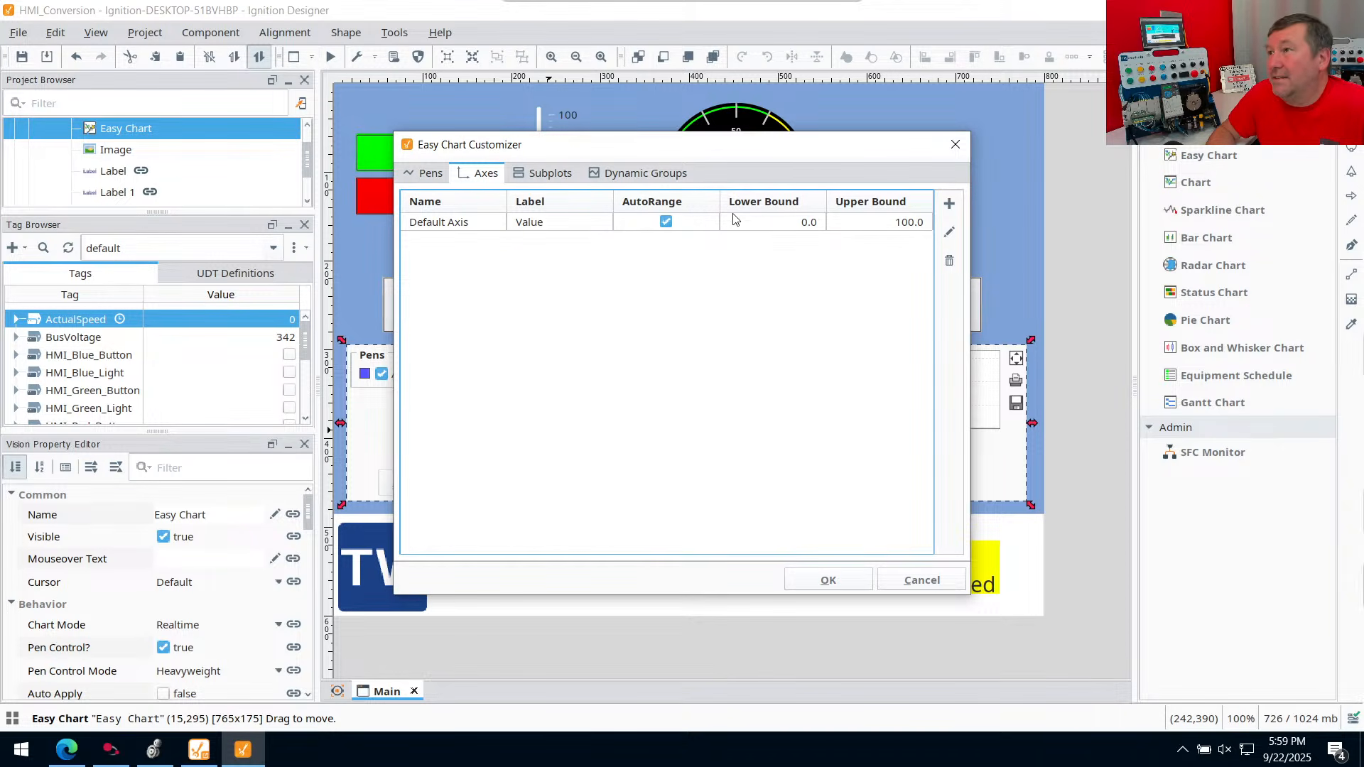
pyautogui.click(666, 223)
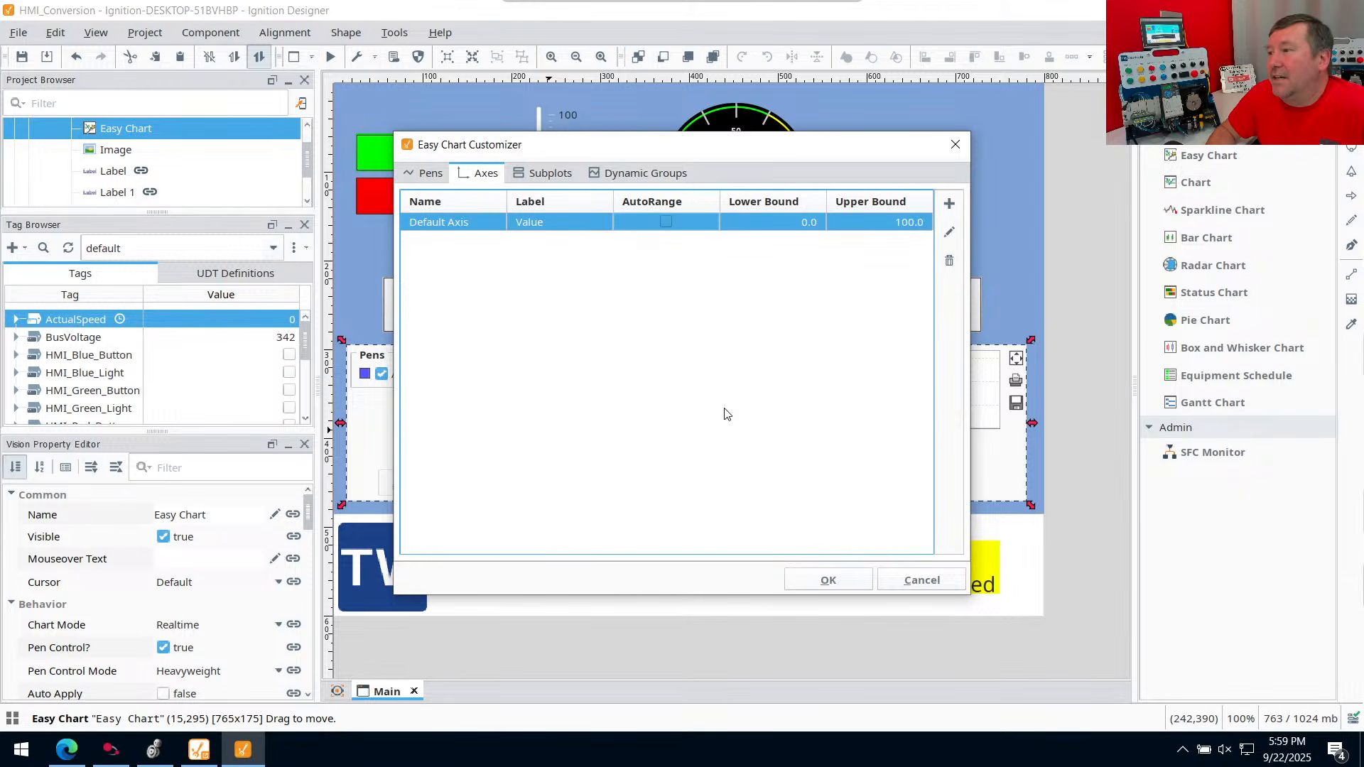
pyautogui.click(828, 580)
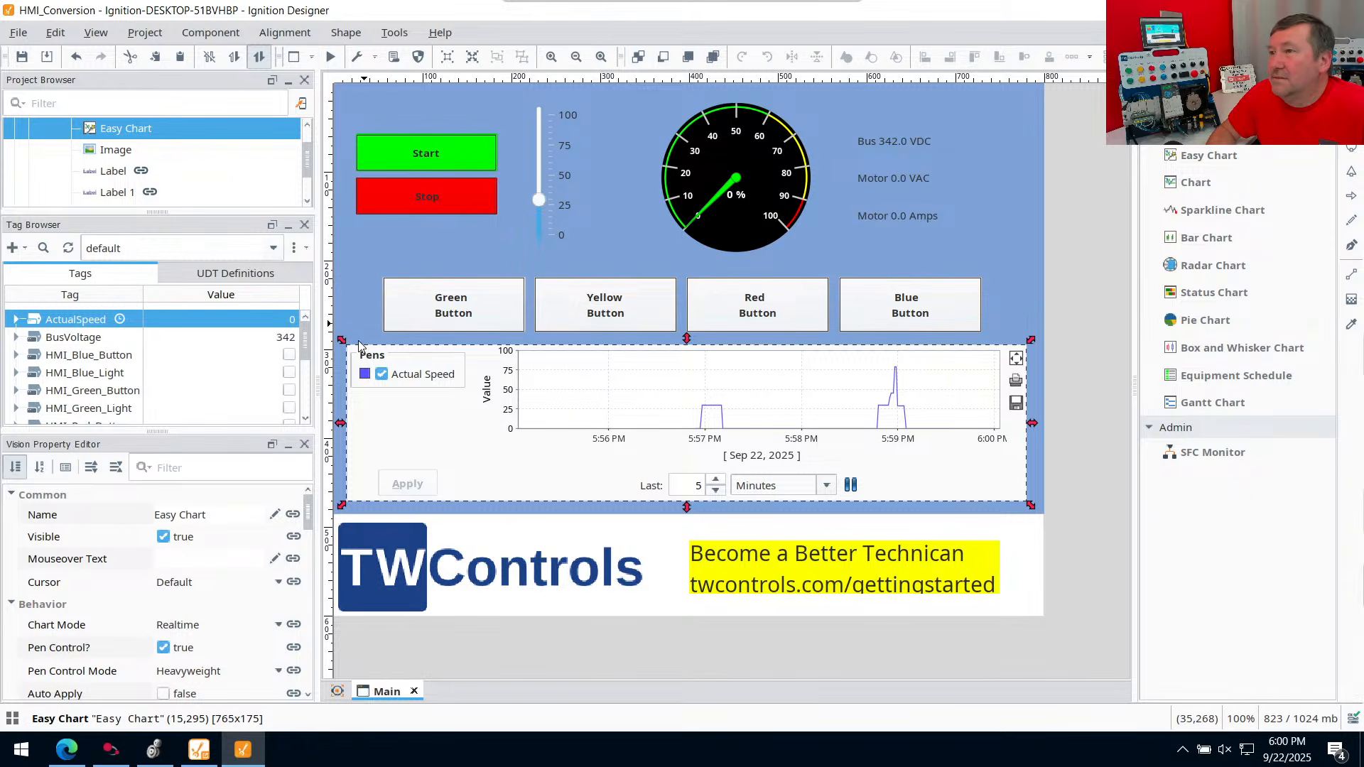
# Test the fixed-range trend in preview by running the motor with the speed slider at about 25, raising it to 55 and lowering it again
pyautogui.click(419, 160)
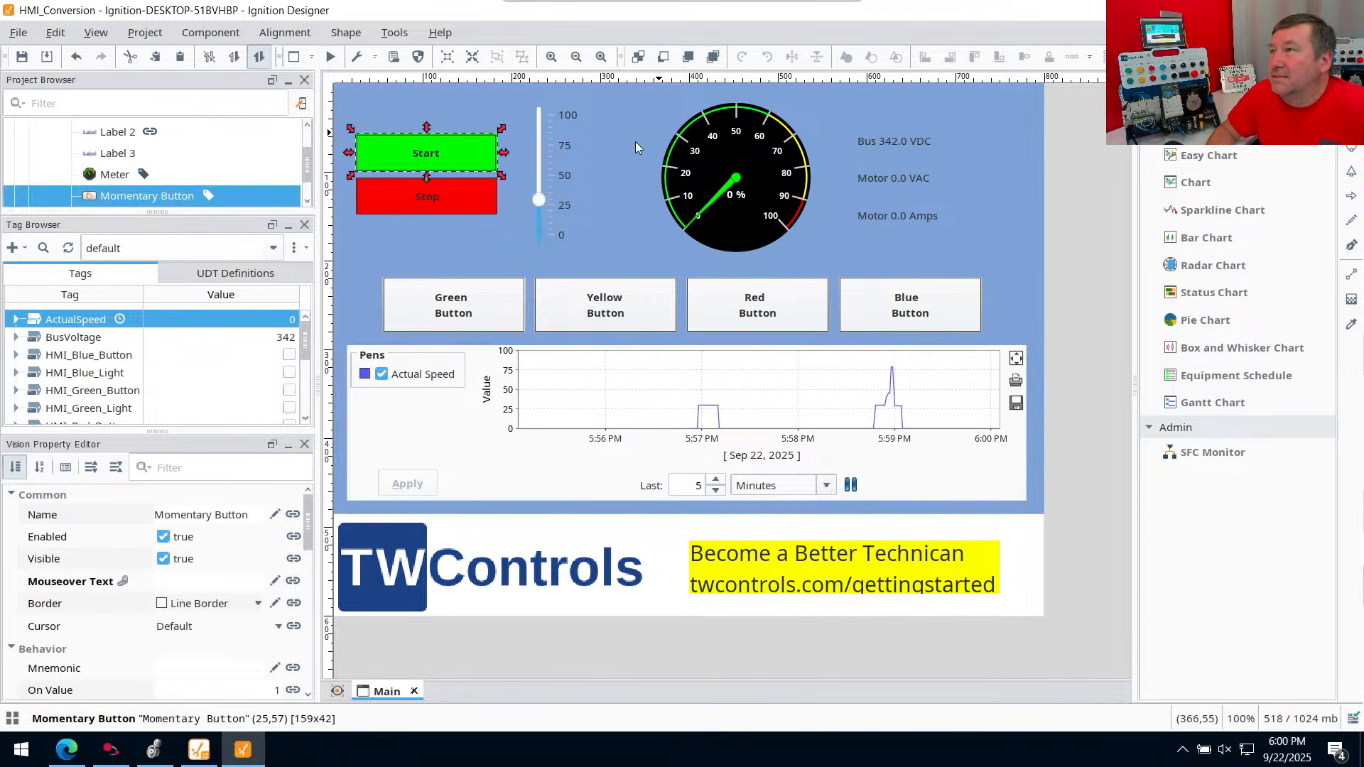
pyautogui.click(330, 56)
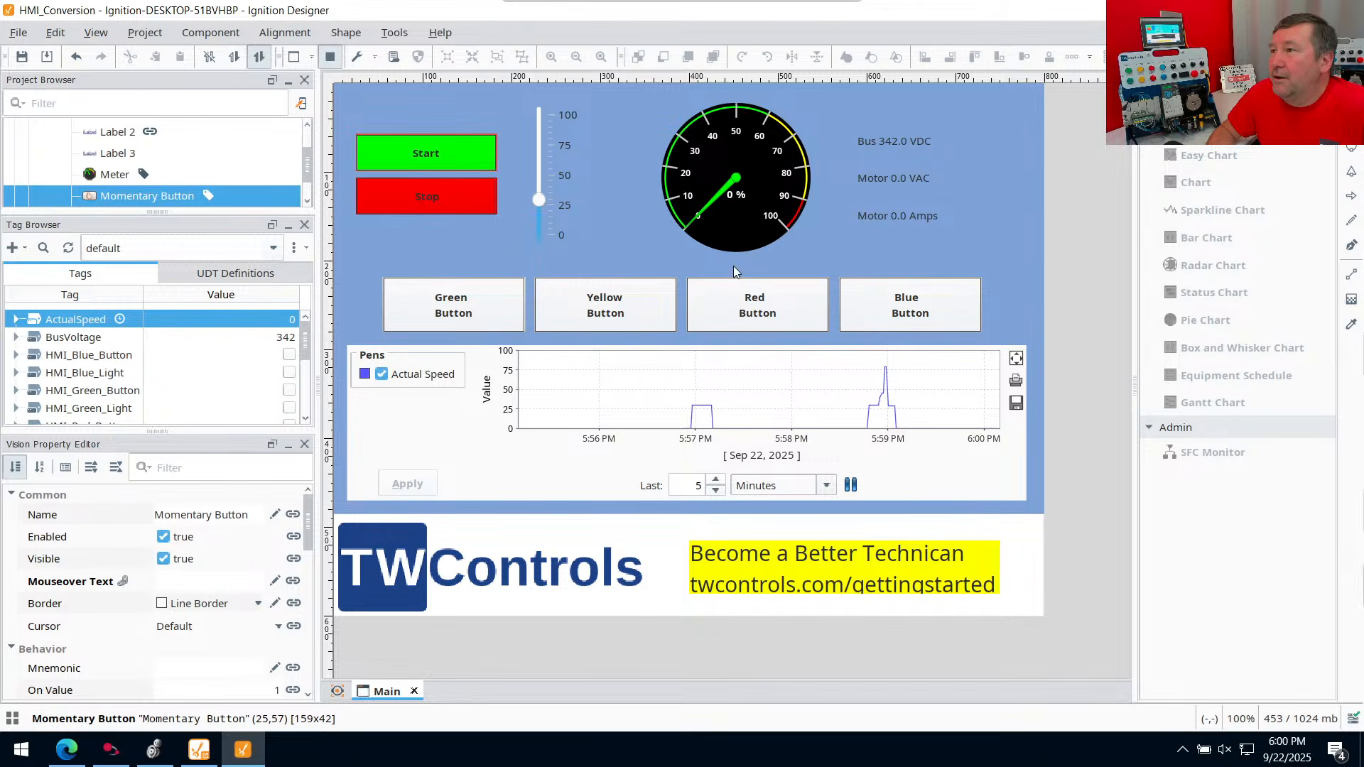
pyautogui.moveTo(540, 203); pyautogui.dragTo(550, 207)
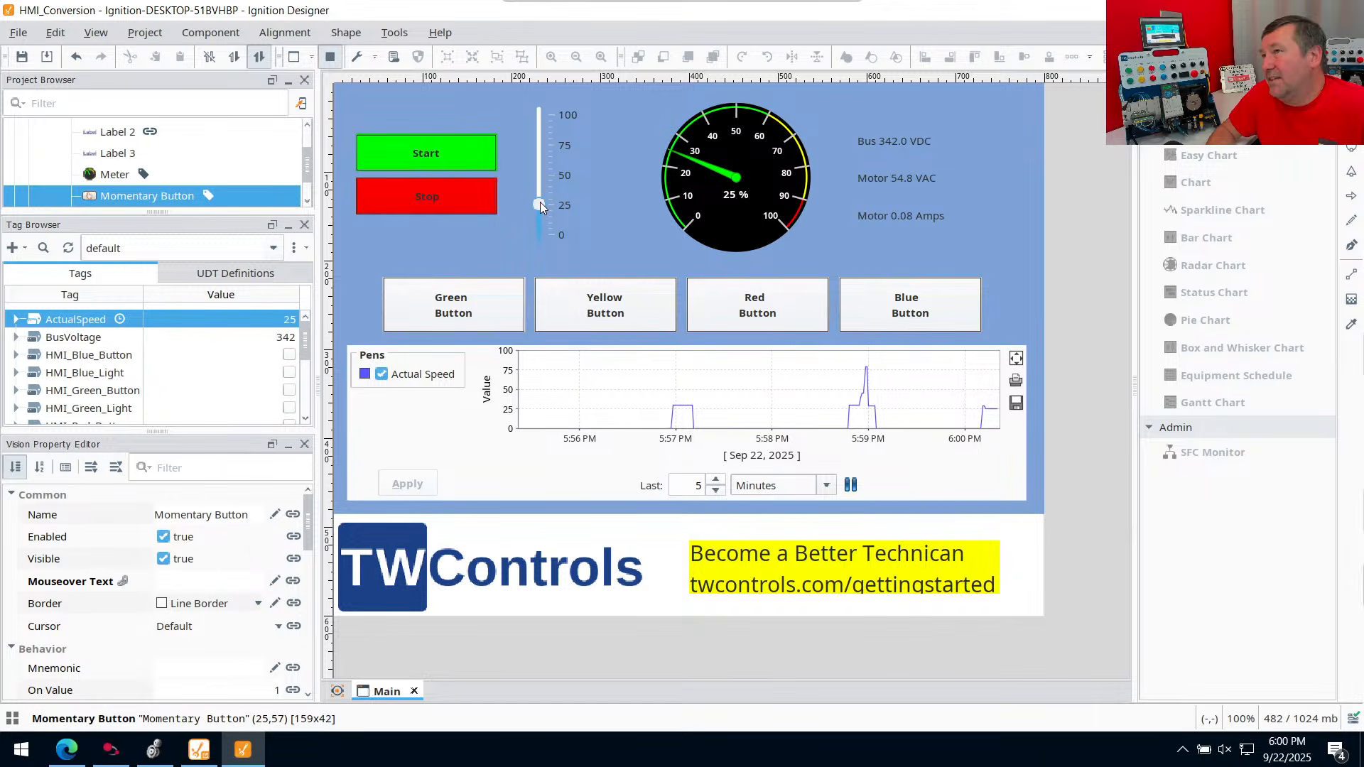
pyautogui.moveTo(540, 197); pyautogui.dragTo(540, 182)
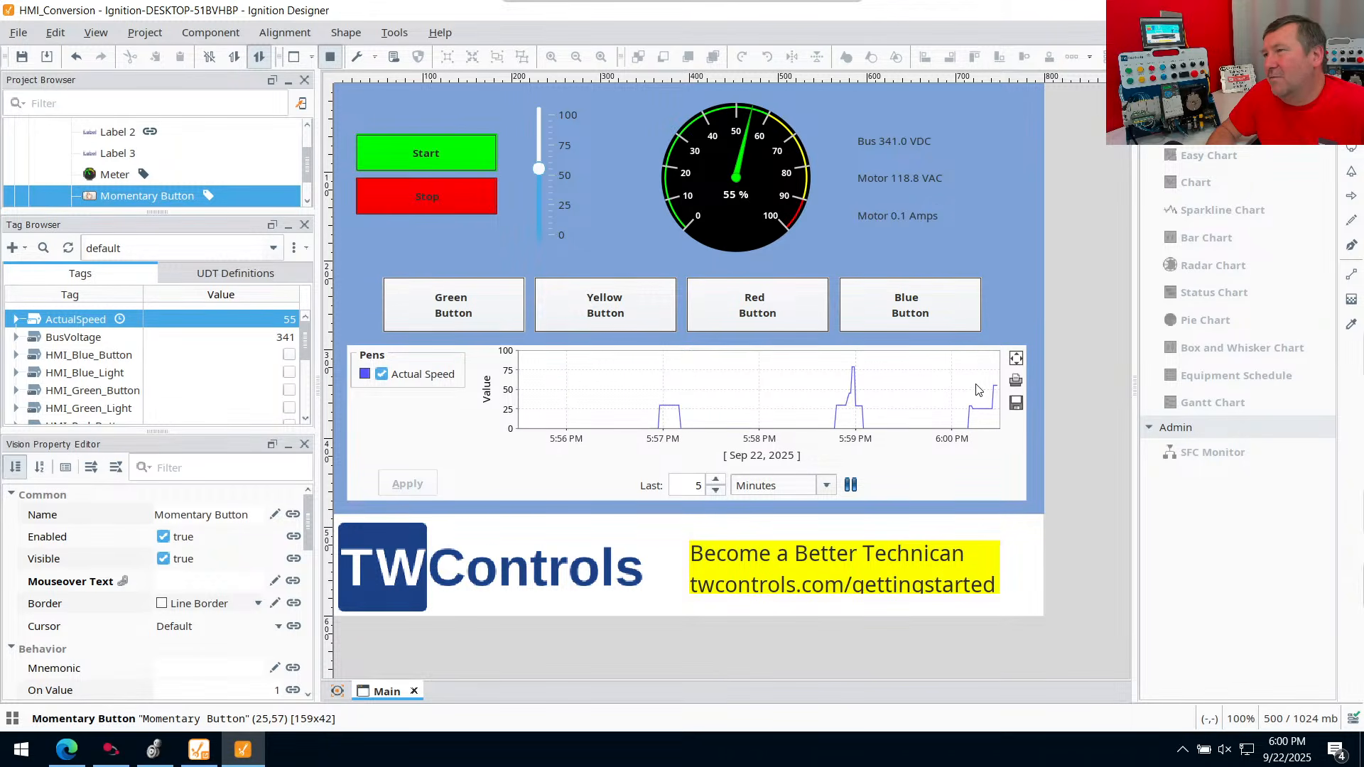
pyautogui.moveTo(538, 169); pyautogui.dragTo(544, 204)
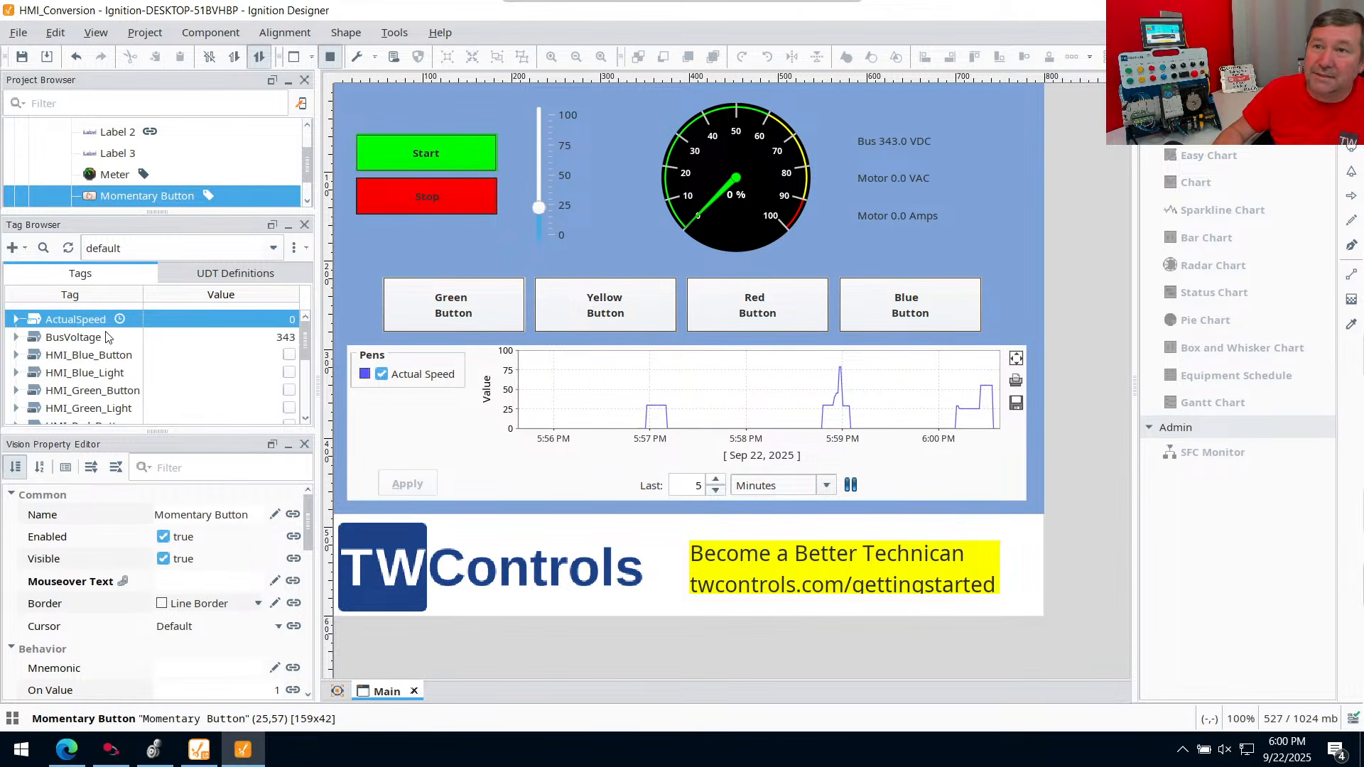
pyautogui.click(105, 379)
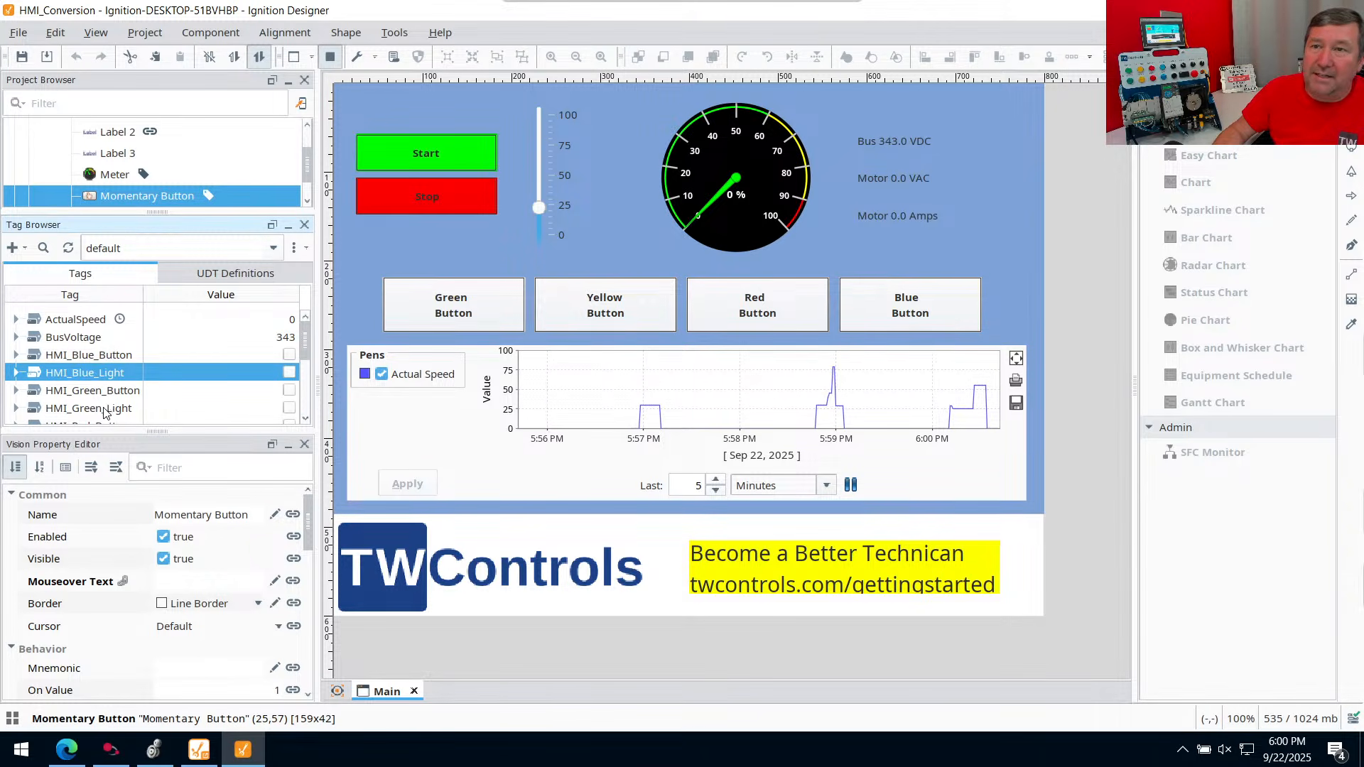
pyautogui.click(100, 409)
pyautogui.scroll(-1, 97, 391)
pyautogui.click(92, 391)
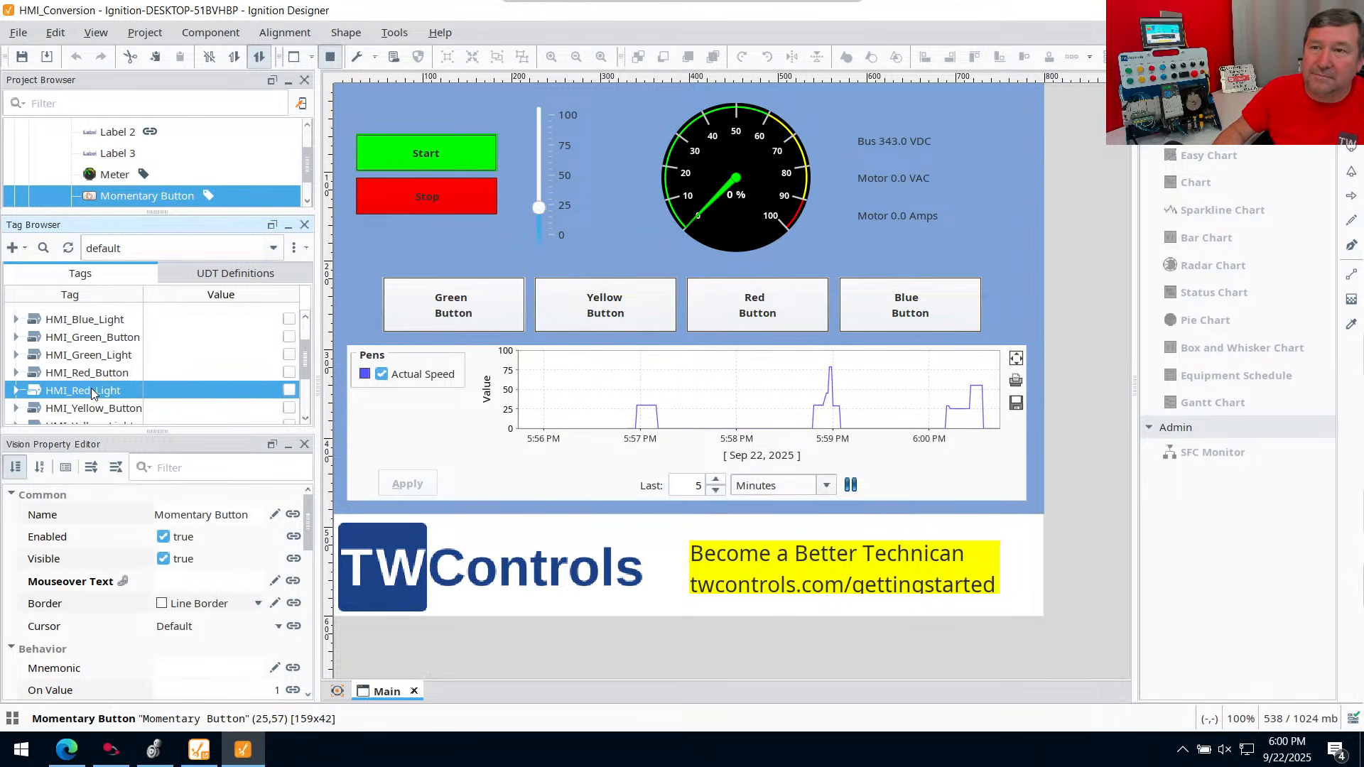
pyautogui.scroll(1, 98, 318)
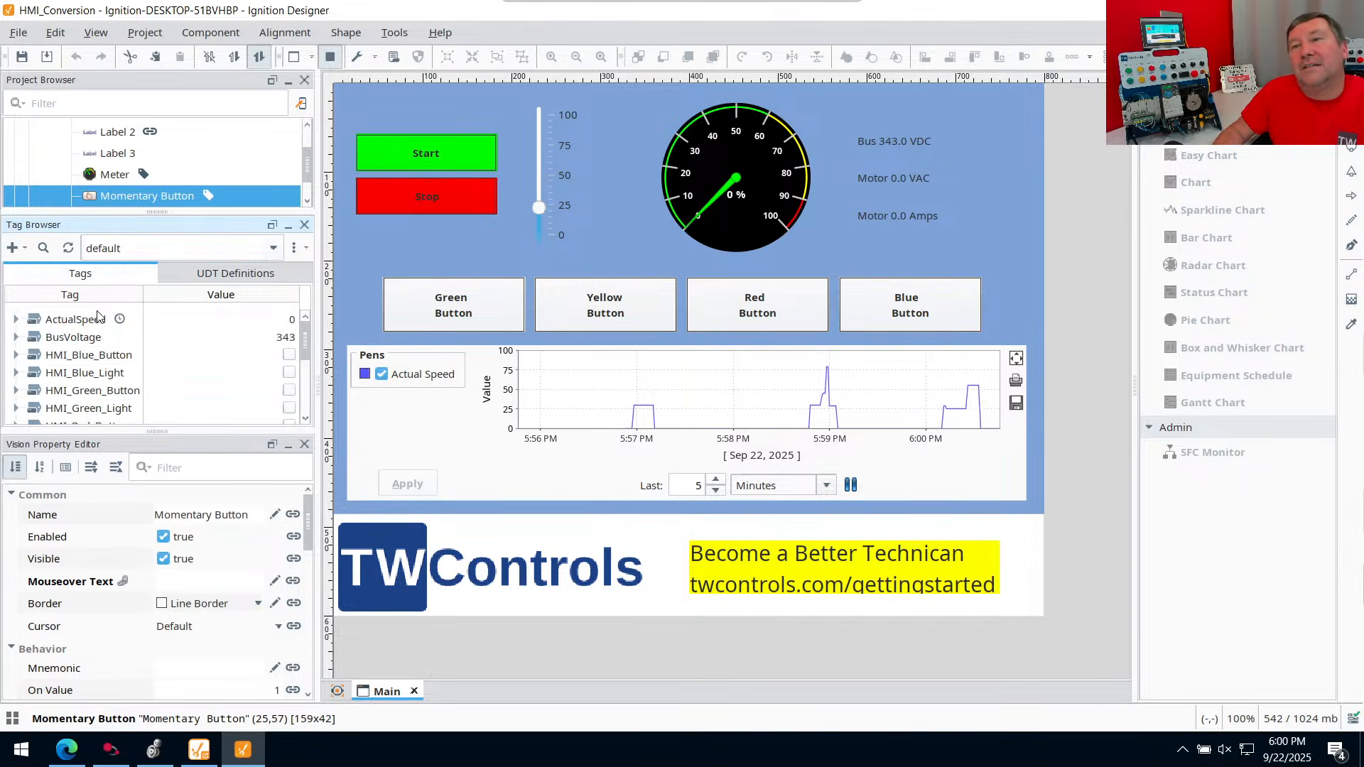
# Enable history on the HMI_Blue_Light tag with Core Historian as its storage provider and save the tag
pyautogui.click(79, 374)
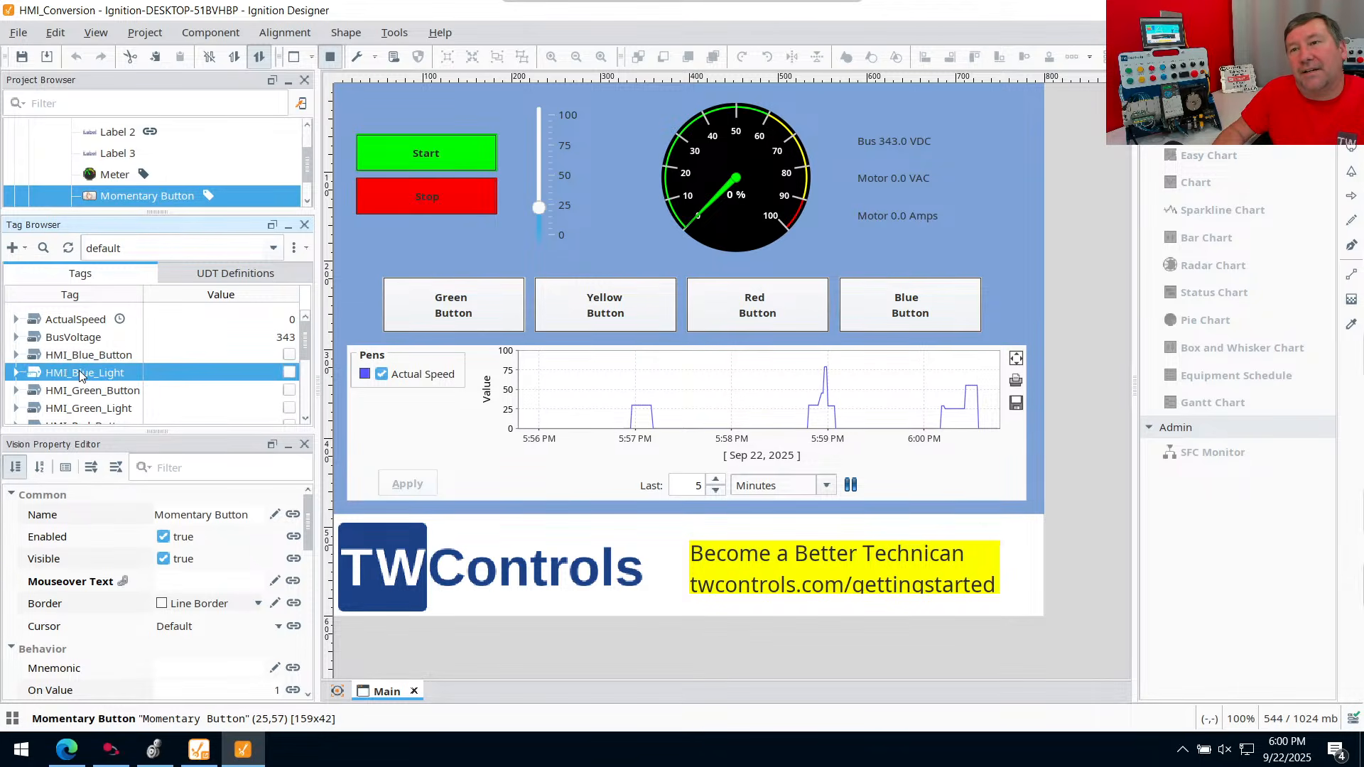
pyautogui.doubleClick(79, 374)
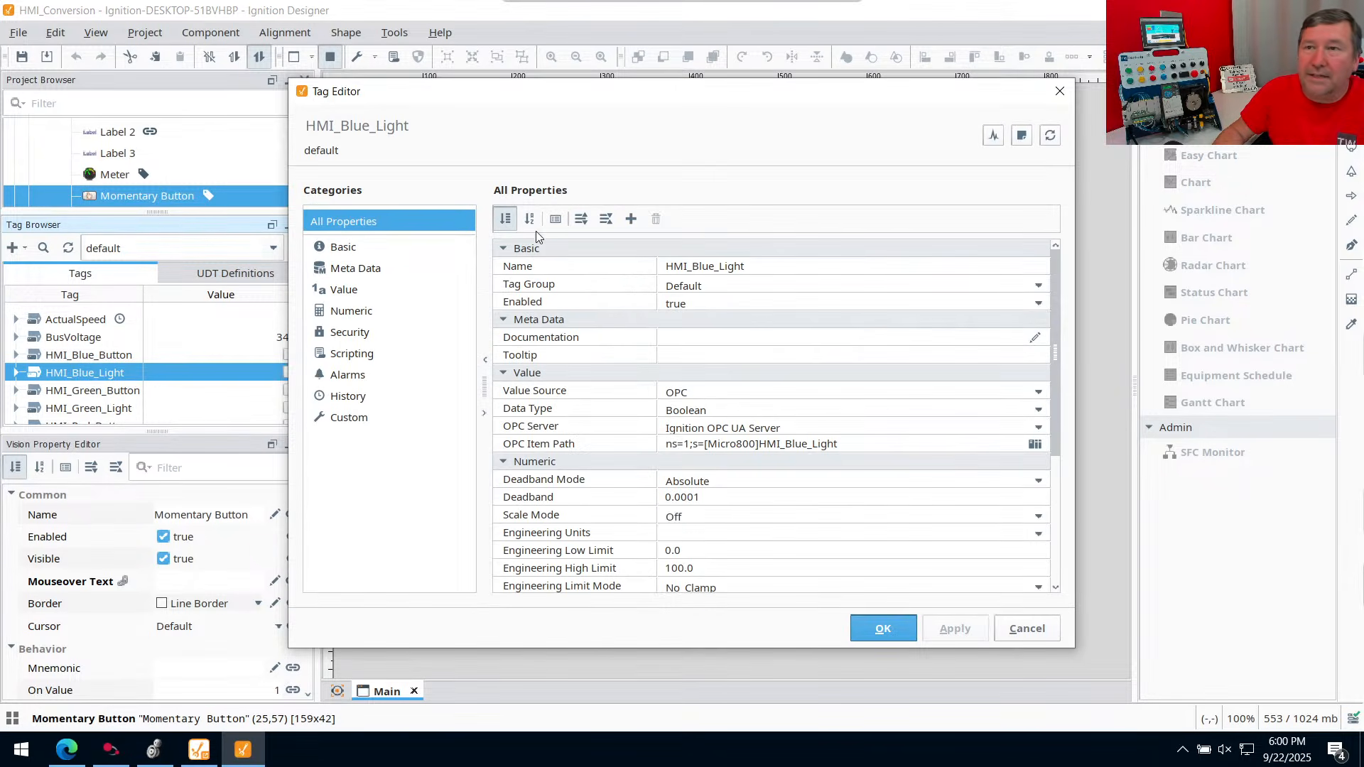
pyautogui.click(348, 412)
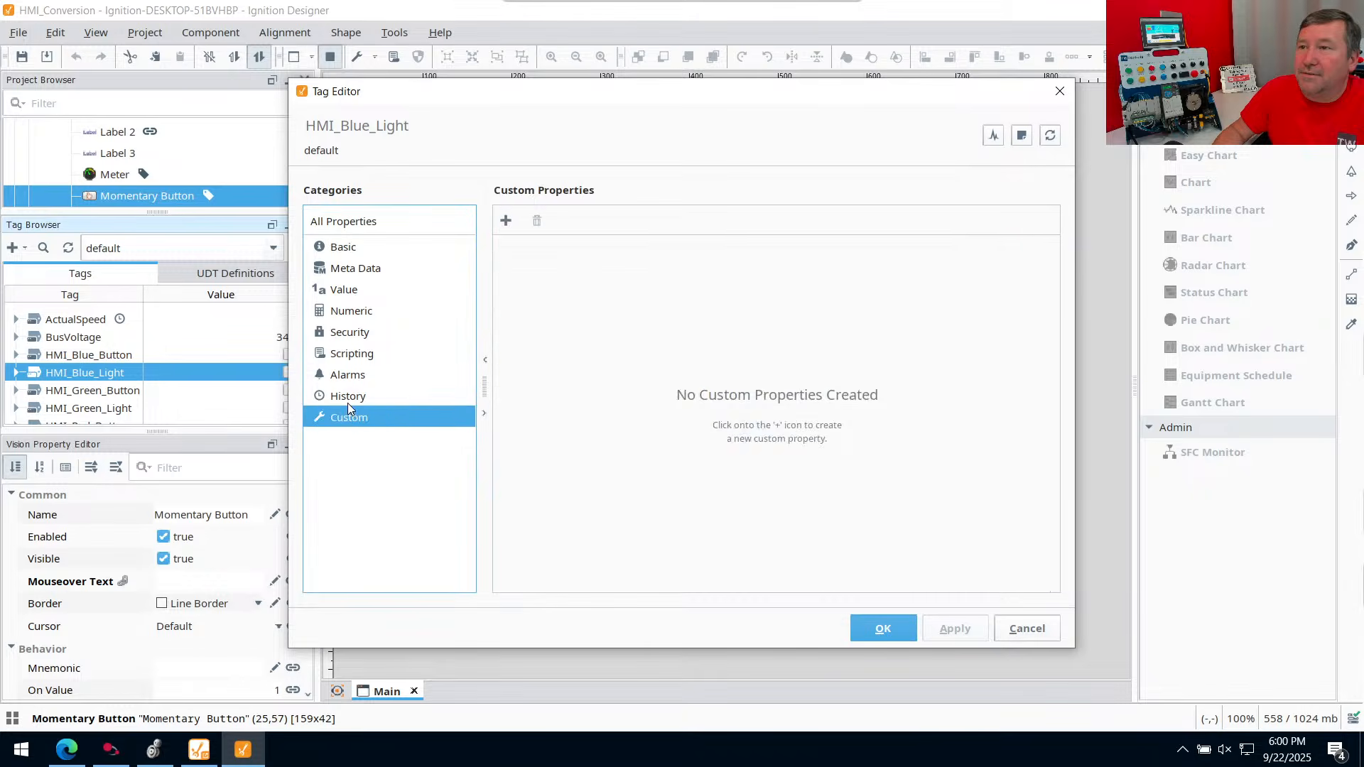
pyautogui.click(348, 399)
pyautogui.click(755, 246)
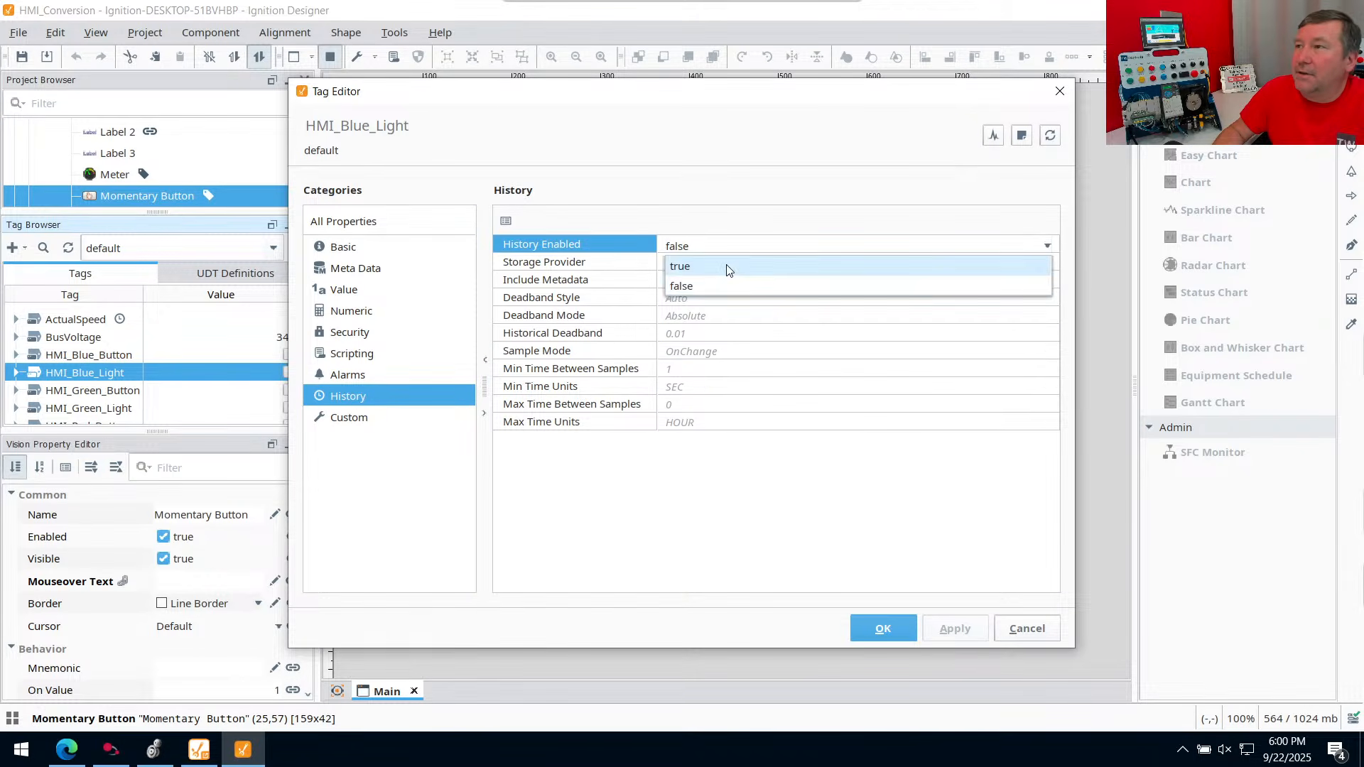
pyautogui.click(759, 265)
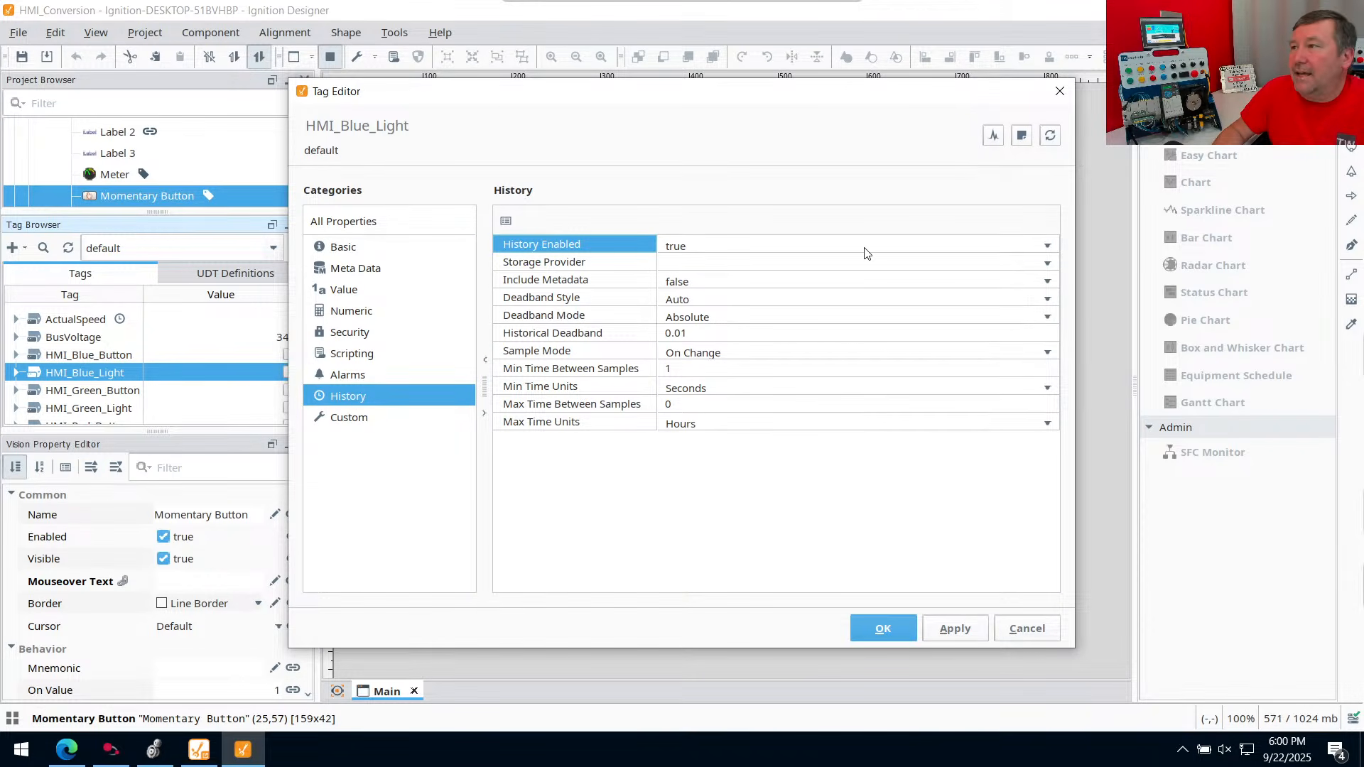
pyautogui.click(1047, 263)
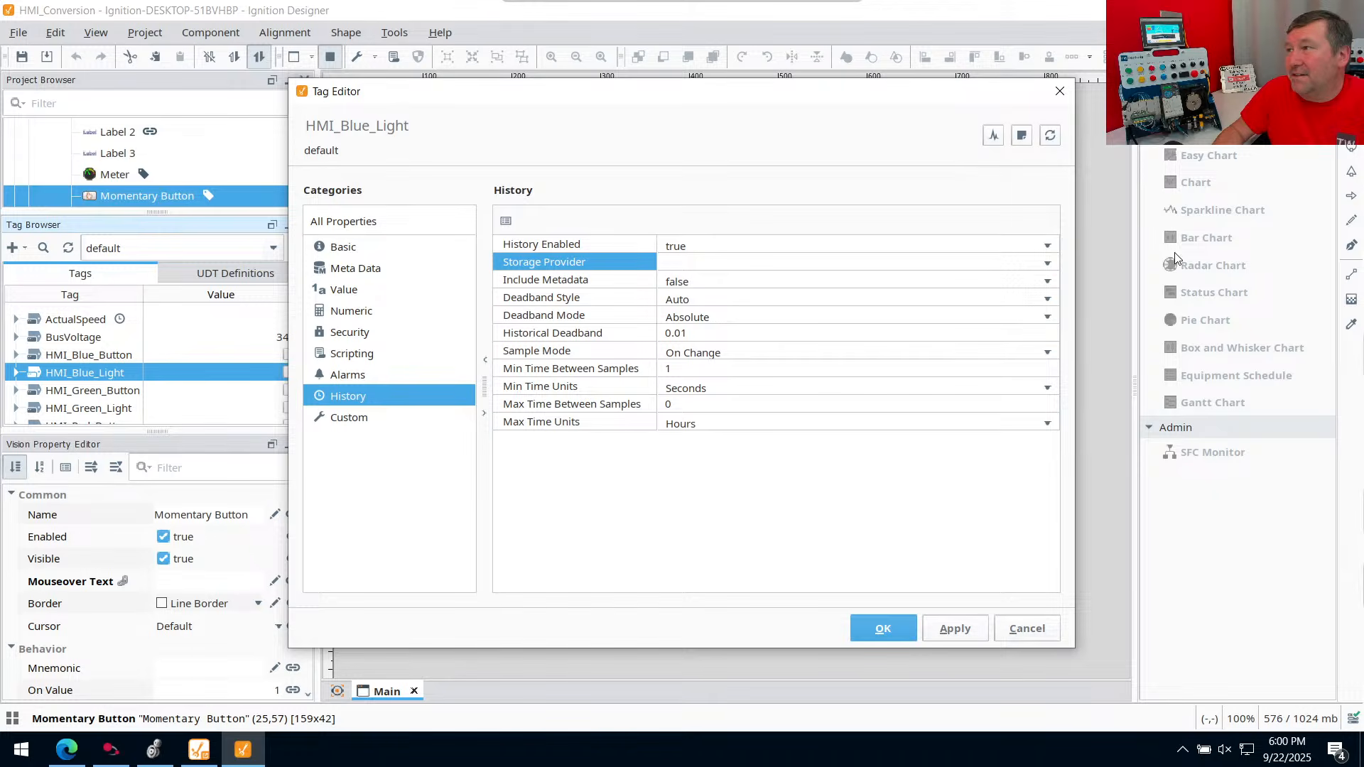
pyautogui.click(1047, 263)
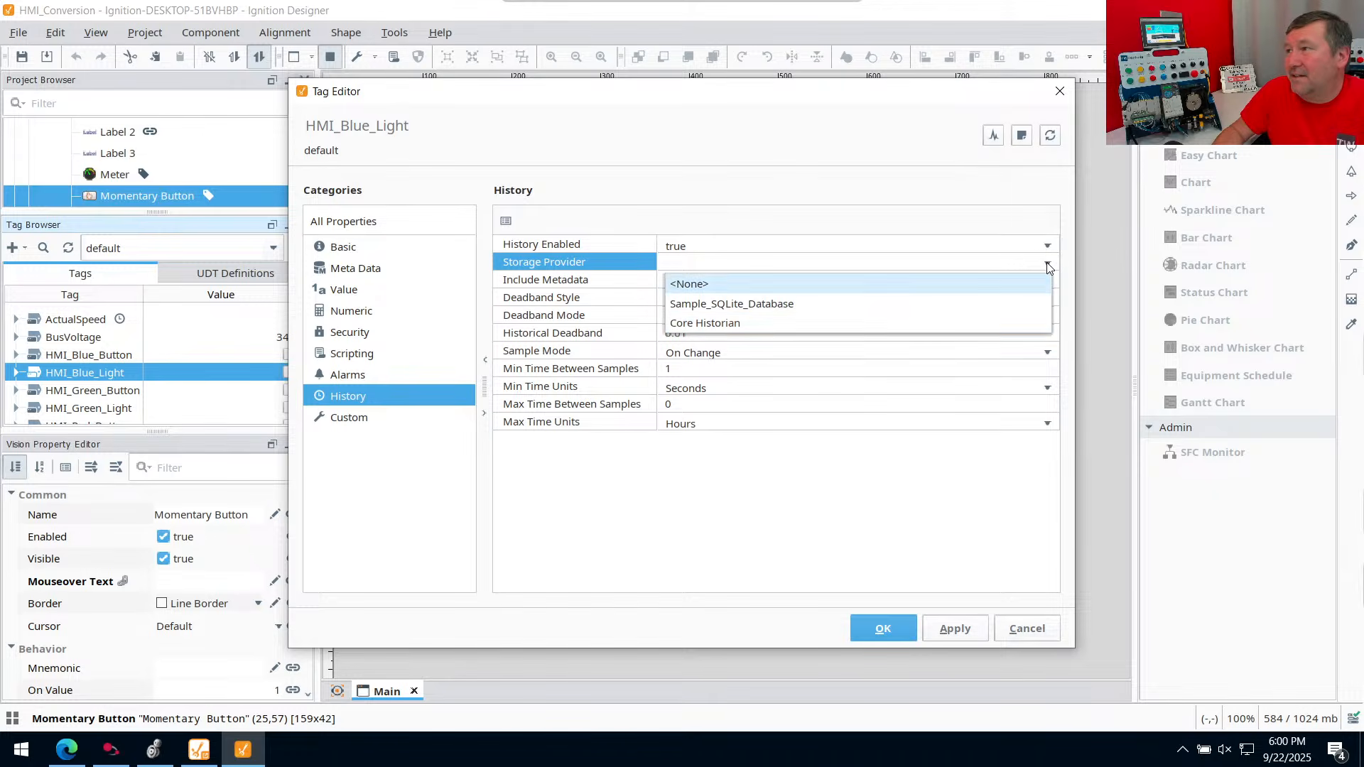
pyautogui.click(849, 321)
pyautogui.click(888, 628)
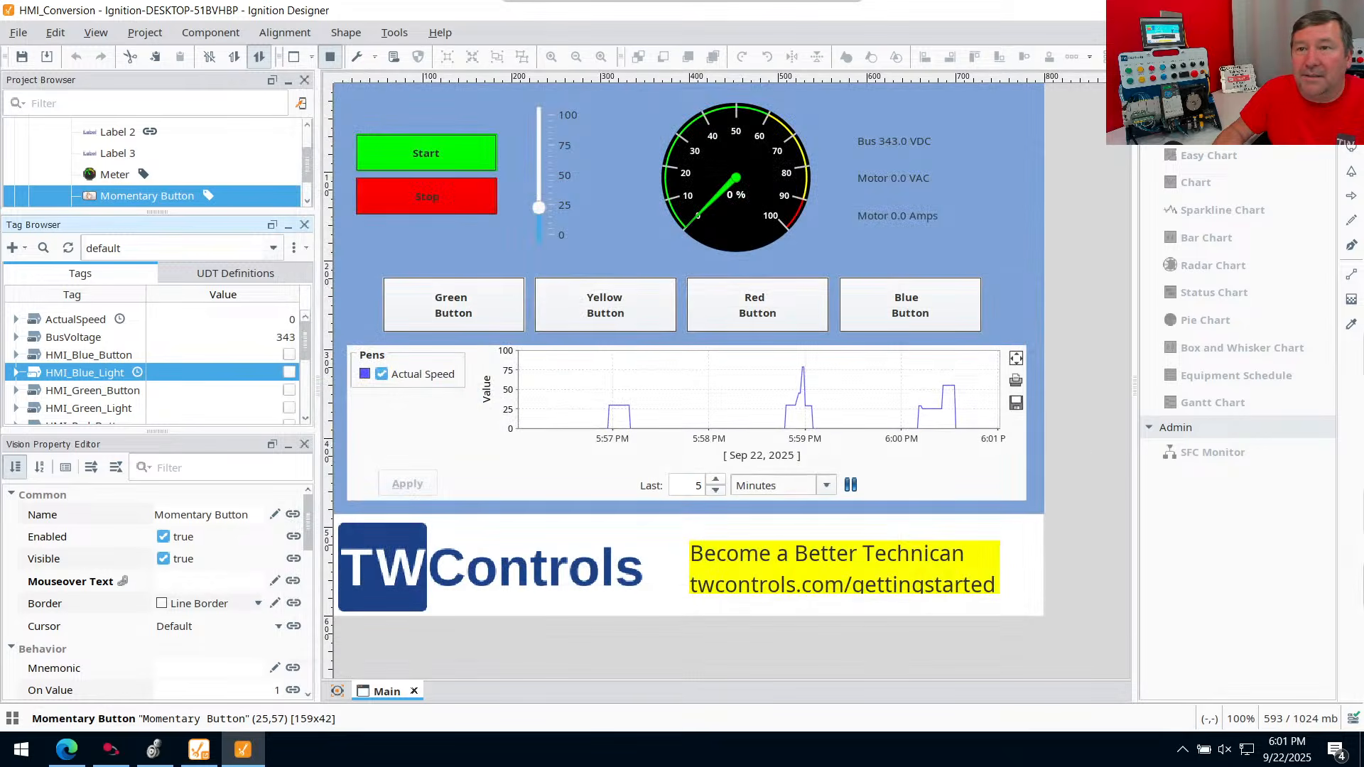
# Enable history on the HMI_Green_Light tag with Core Historian as its storage provider and save the tag
pyautogui.doubleClick(126, 409)
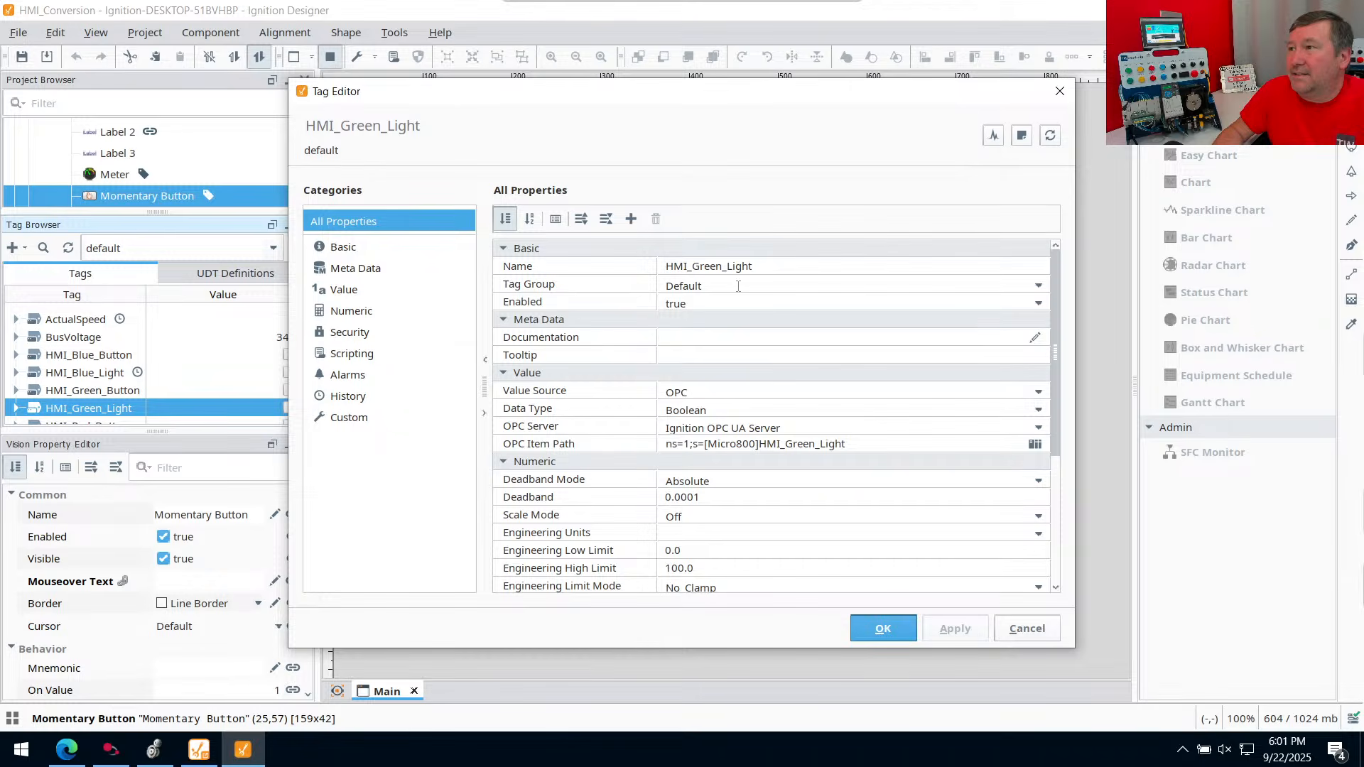
pyautogui.click(739, 286)
pyautogui.click(348, 395)
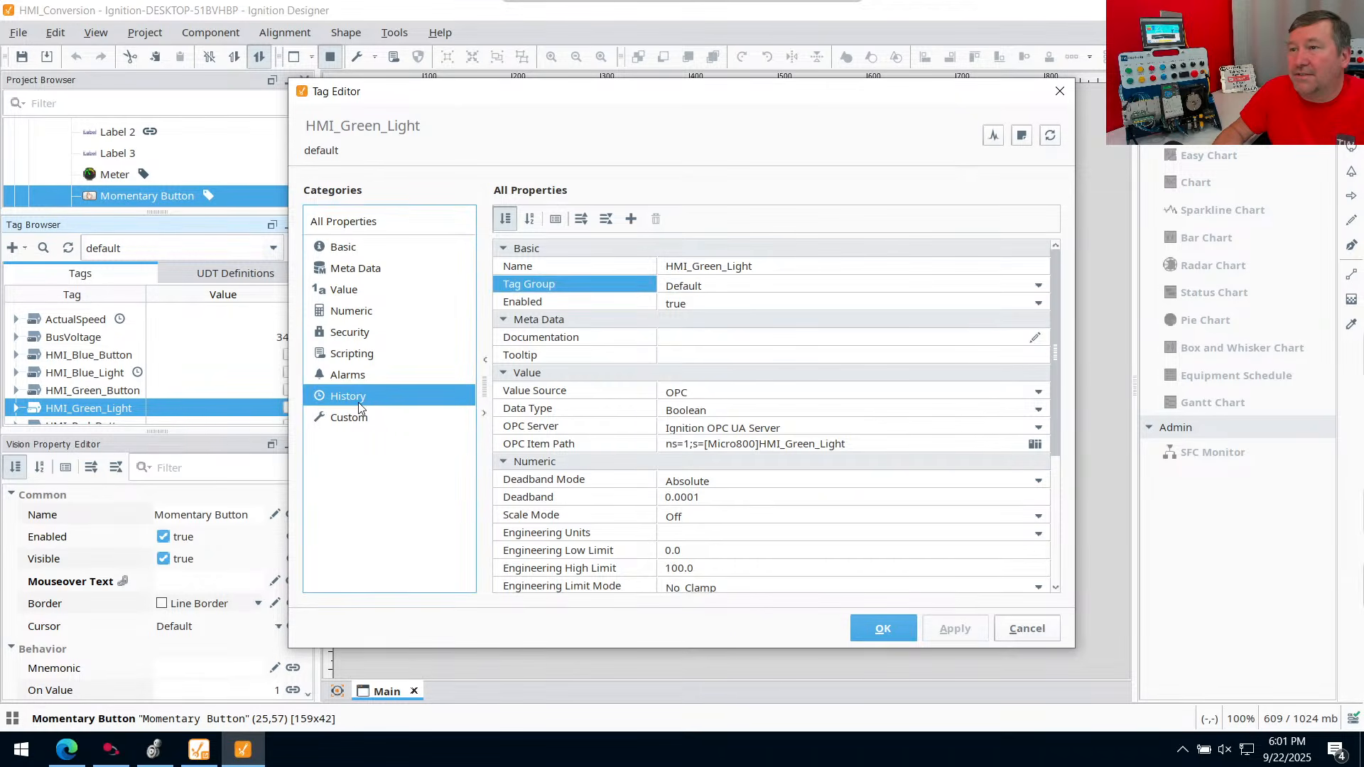
pyautogui.click(781, 247)
pyautogui.click(764, 266)
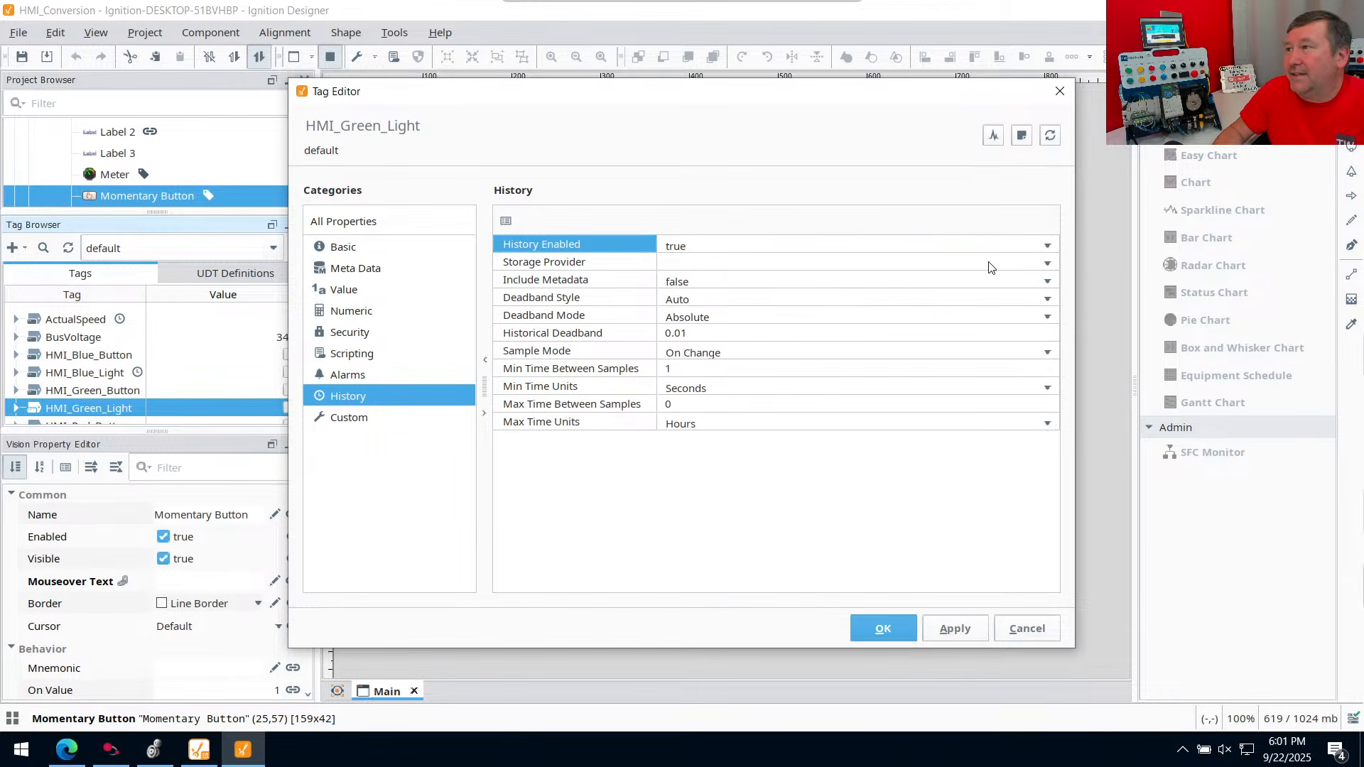
pyautogui.click(1050, 265)
pyautogui.click(773, 322)
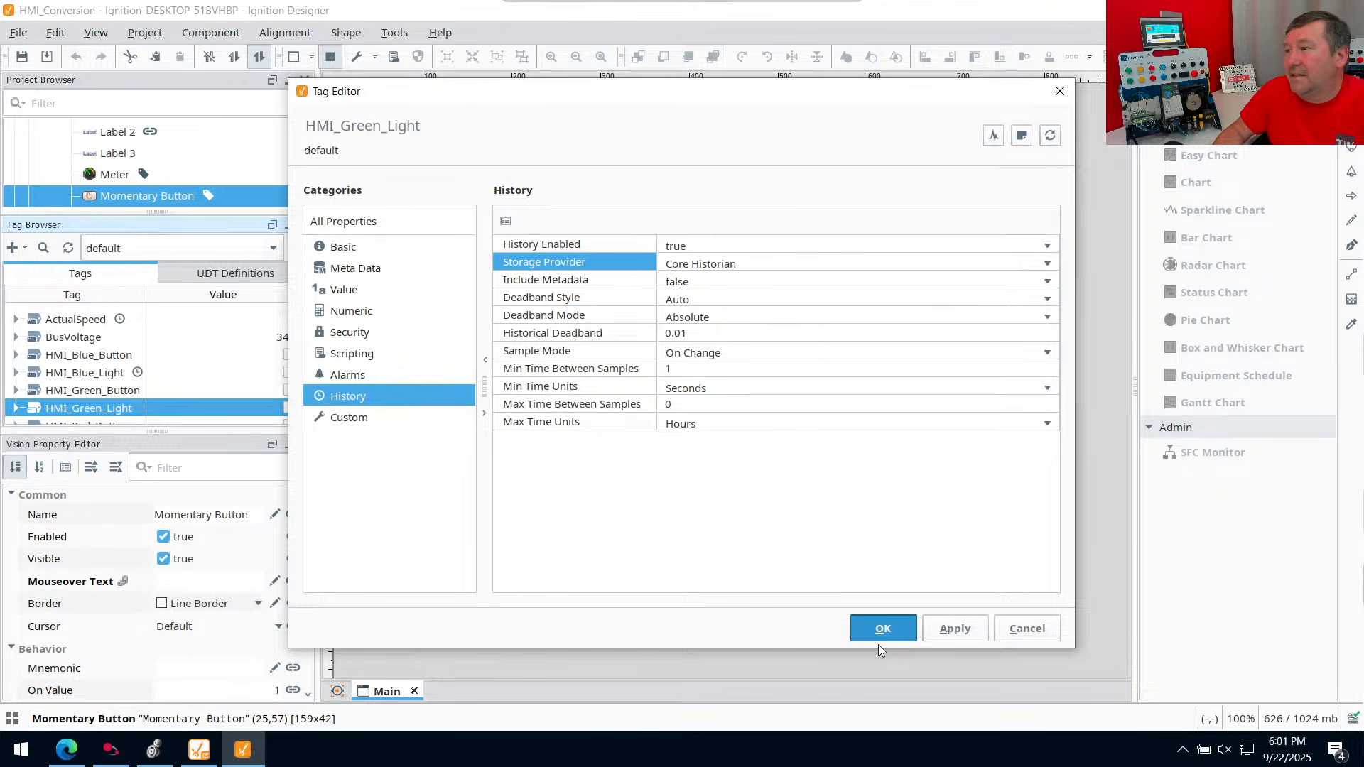
pyautogui.click(880, 628)
# Enable history on the HMI_Red_Light tag with Core Historian as its storage provider and save the tag
pyautogui.scroll(-1, 135, 384)
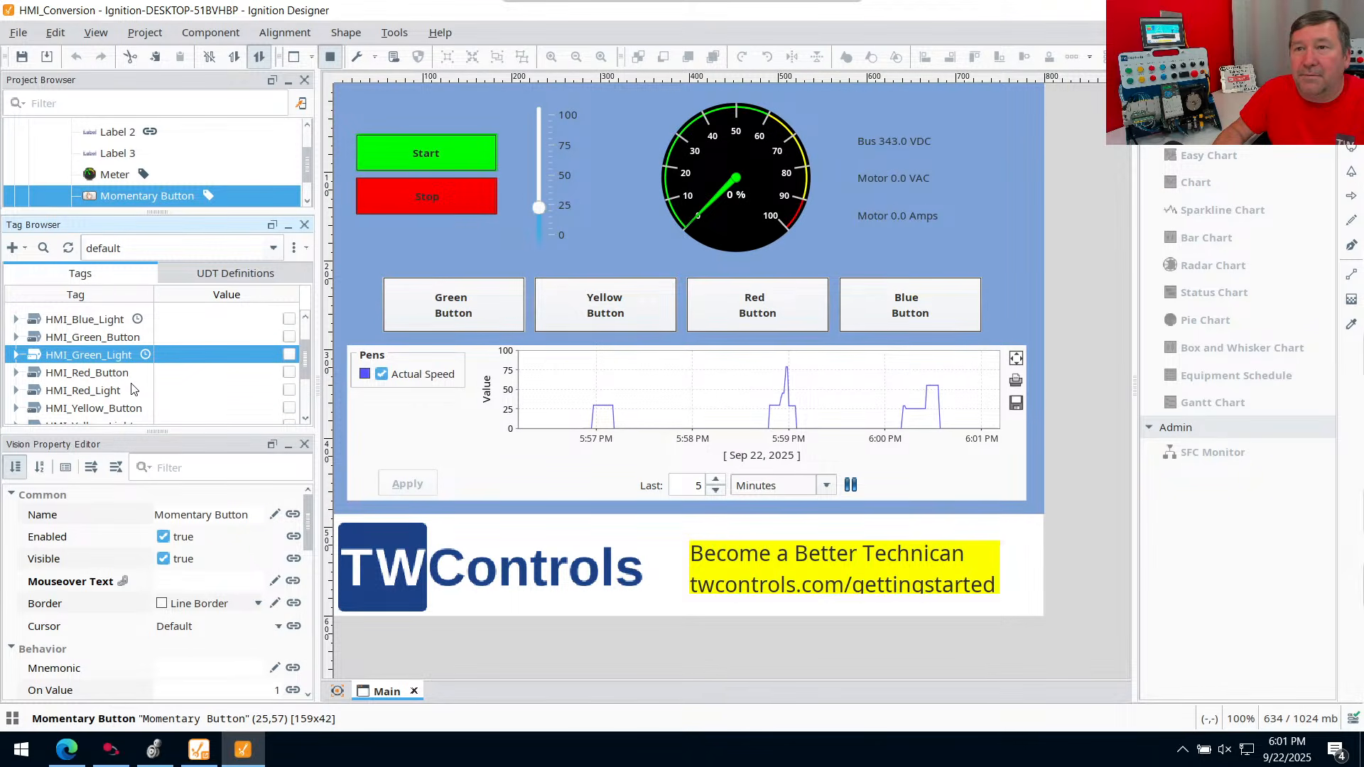
pyautogui.click(100, 392)
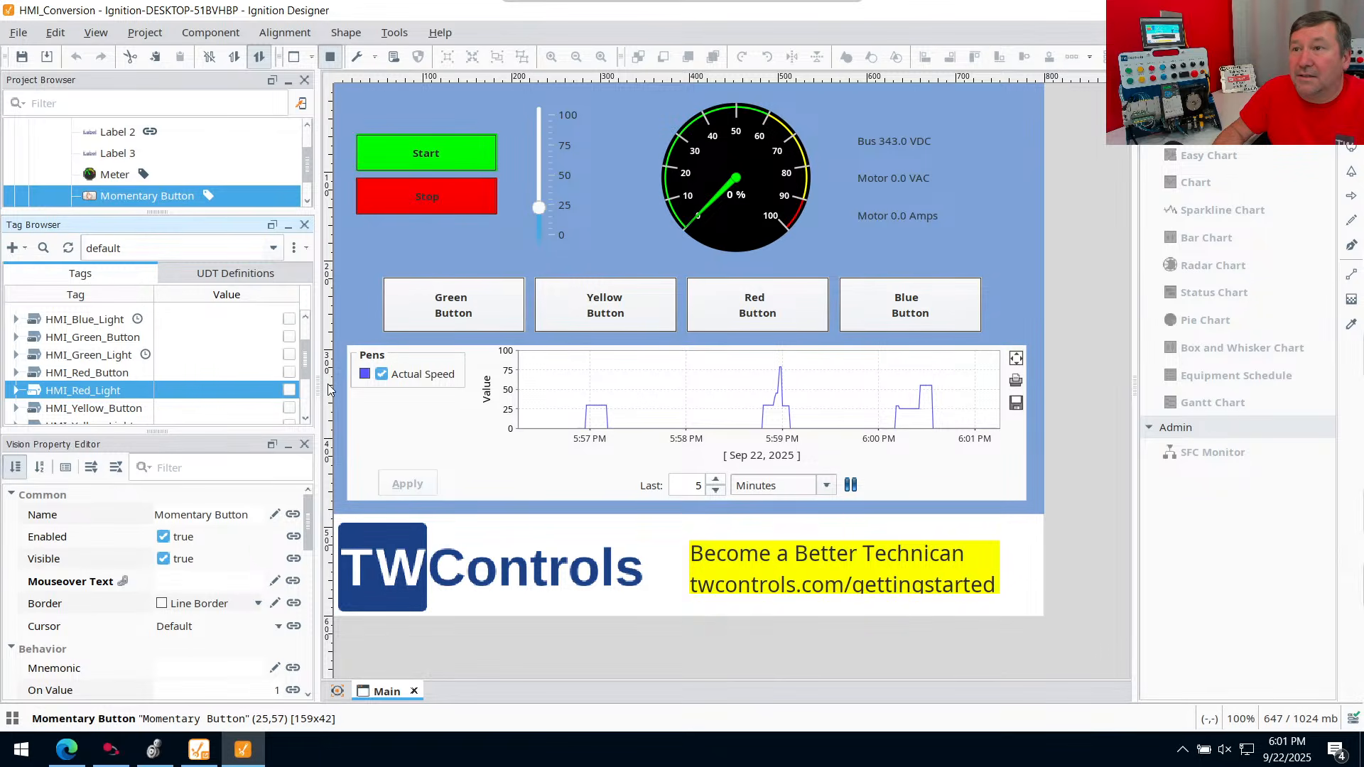
pyautogui.doubleClick(137, 398)
pyautogui.click(378, 394)
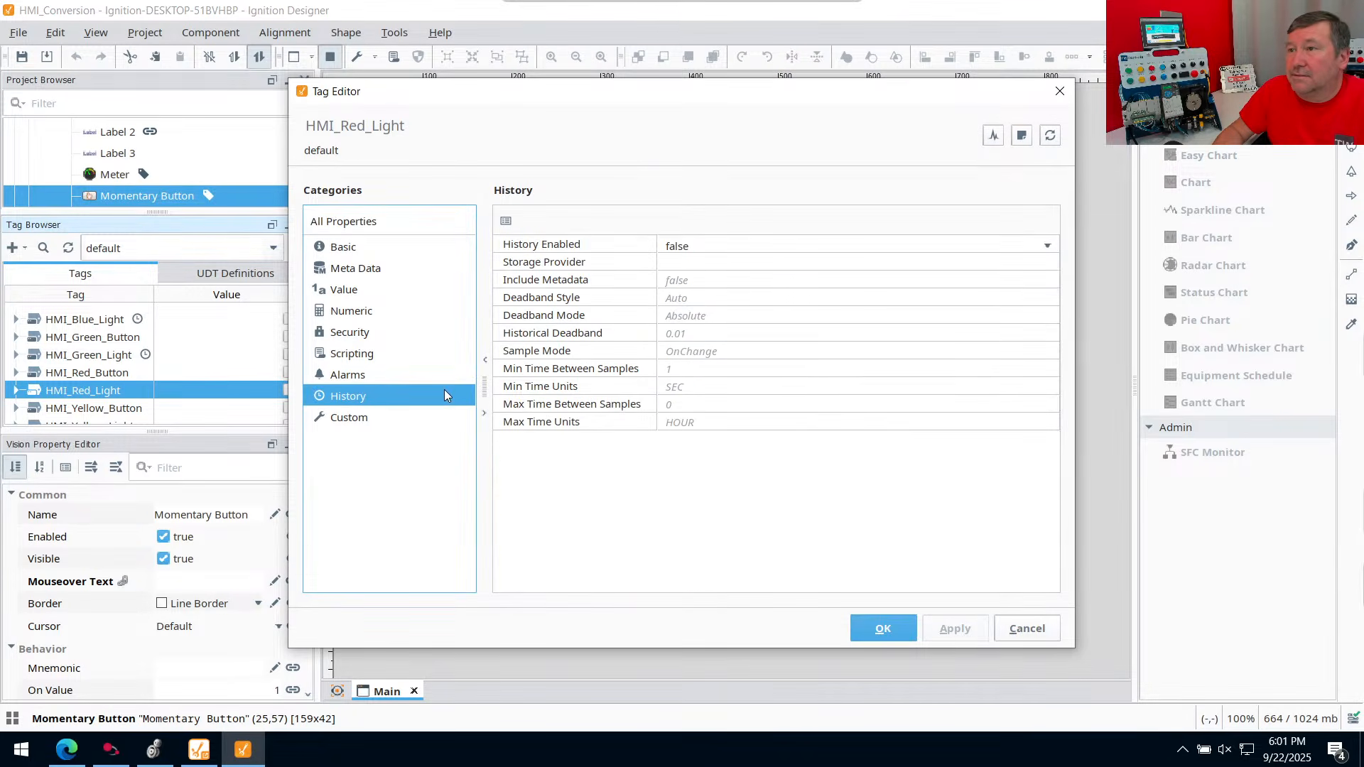
pyautogui.click(750, 249)
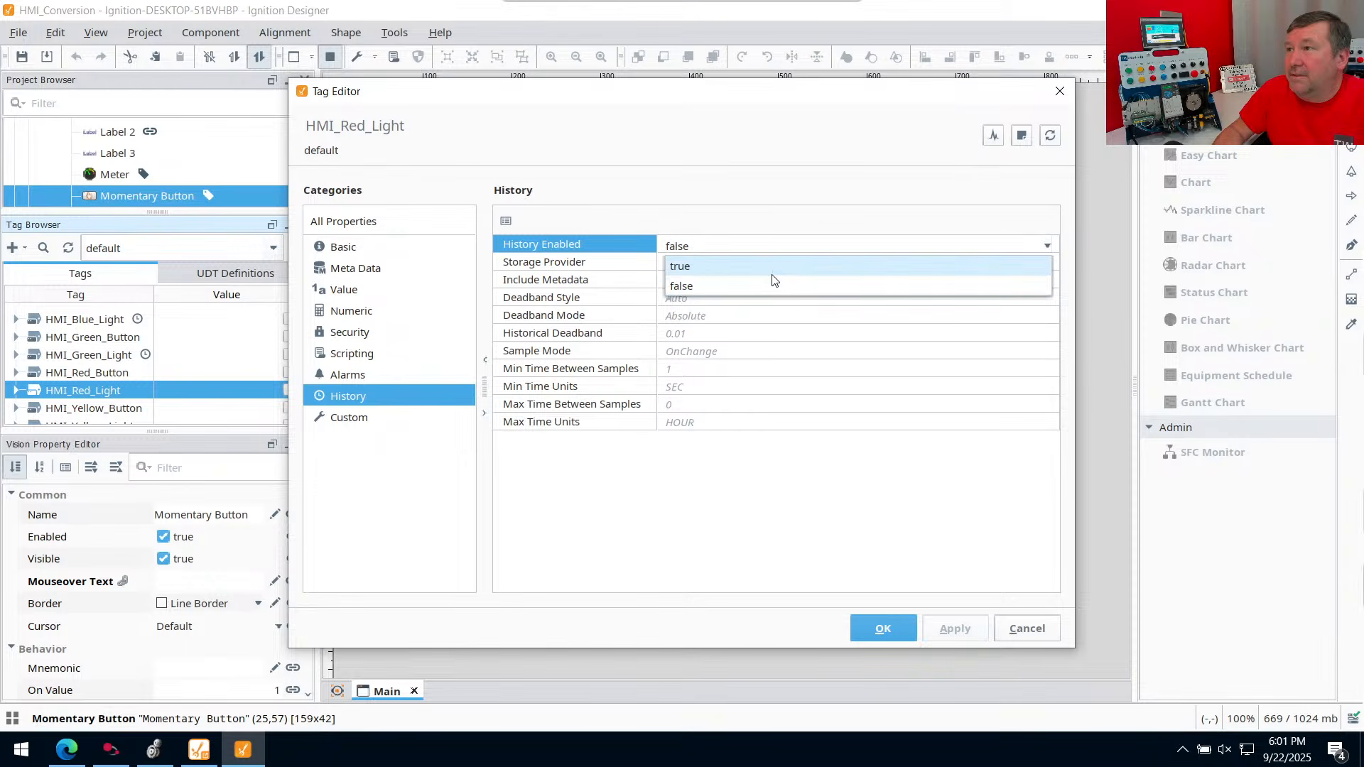
pyautogui.click(774, 267)
pyautogui.click(1049, 264)
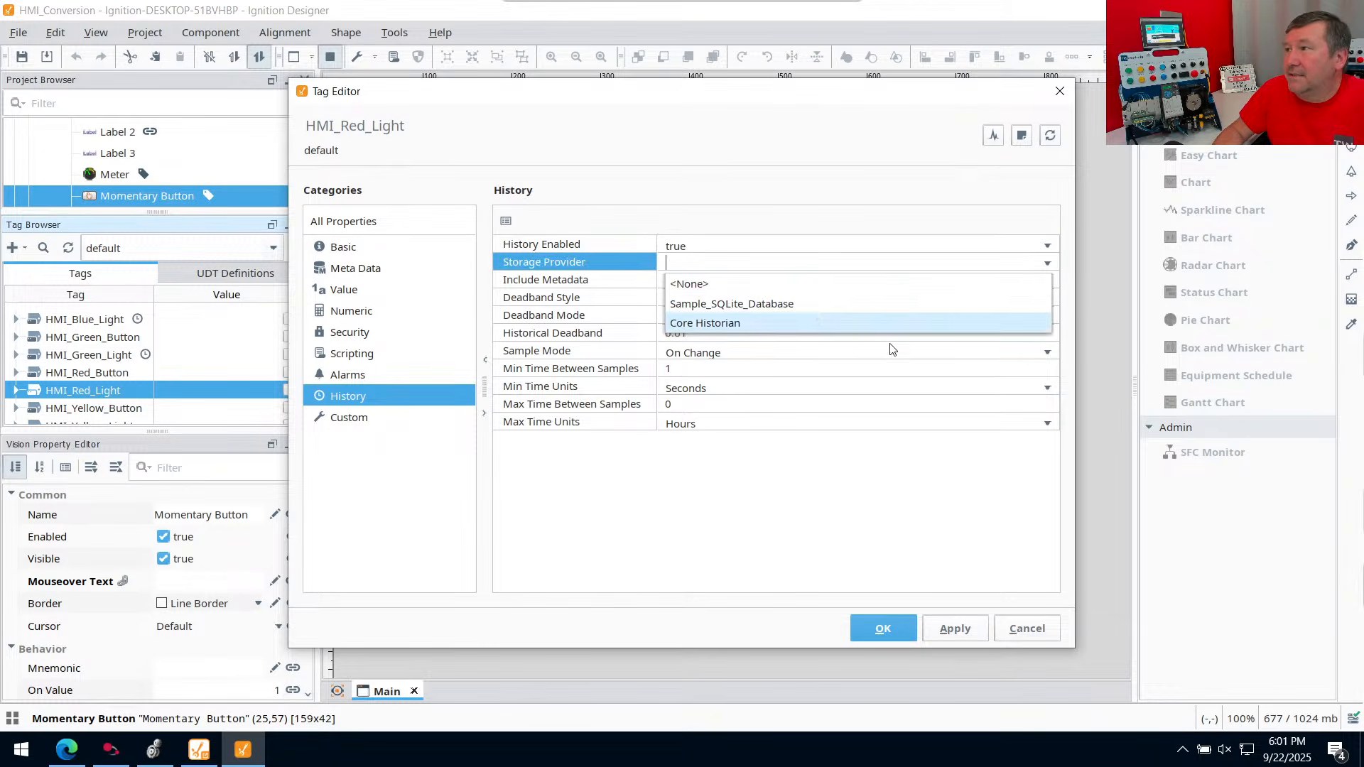
pyautogui.click(890, 323)
pyautogui.click(883, 630)
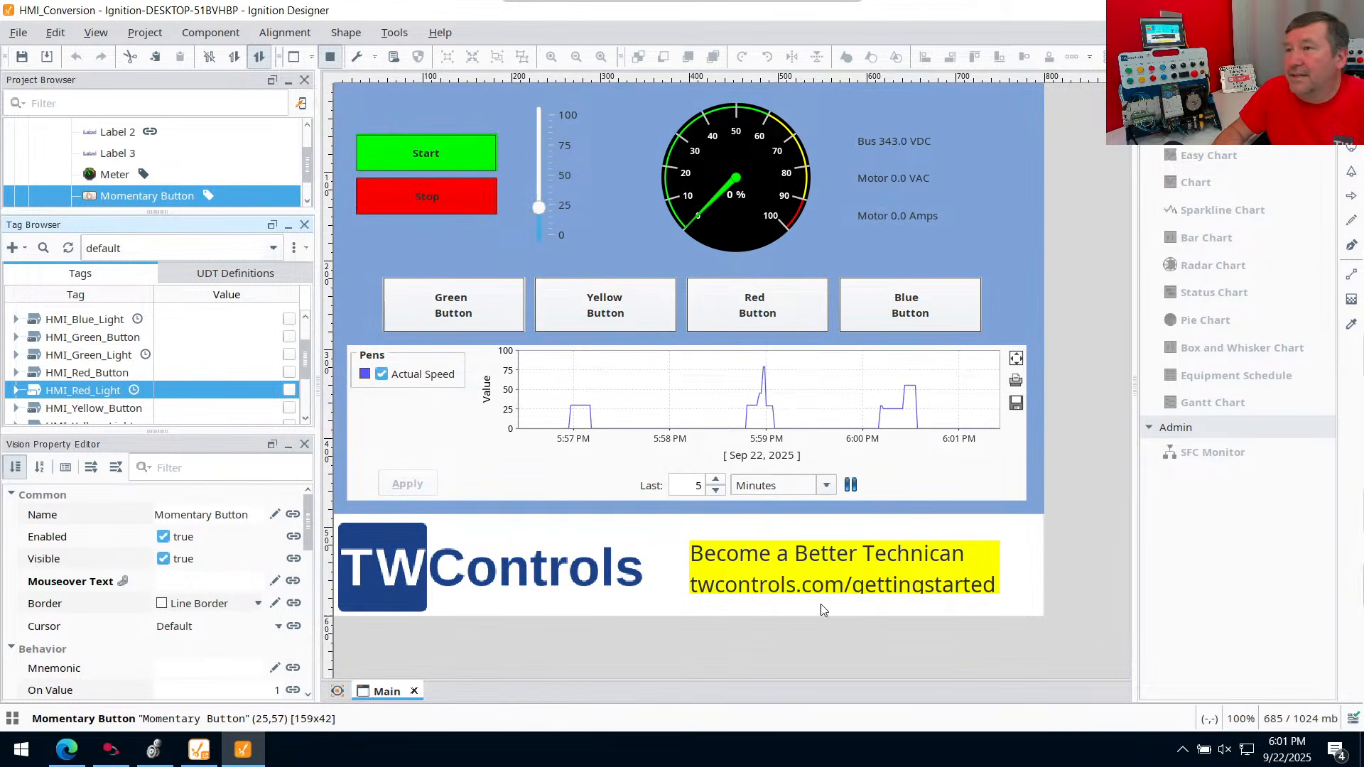
# Enable history on the HMI_Yellow_Light tag with Core Historian as its storage provider and save the tag
pyautogui.scroll(-1, 80, 379)
pyautogui.click(81, 373)
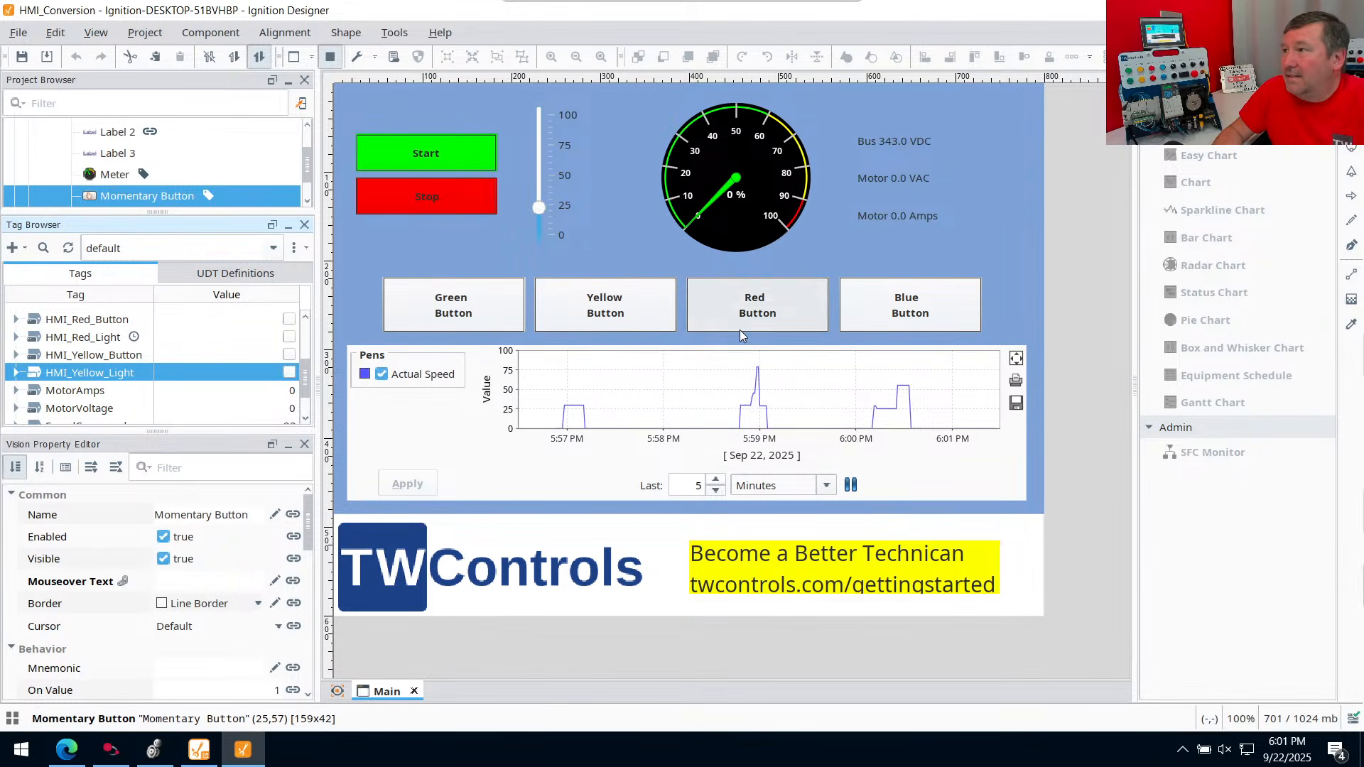
pyautogui.doubleClick(126, 371)
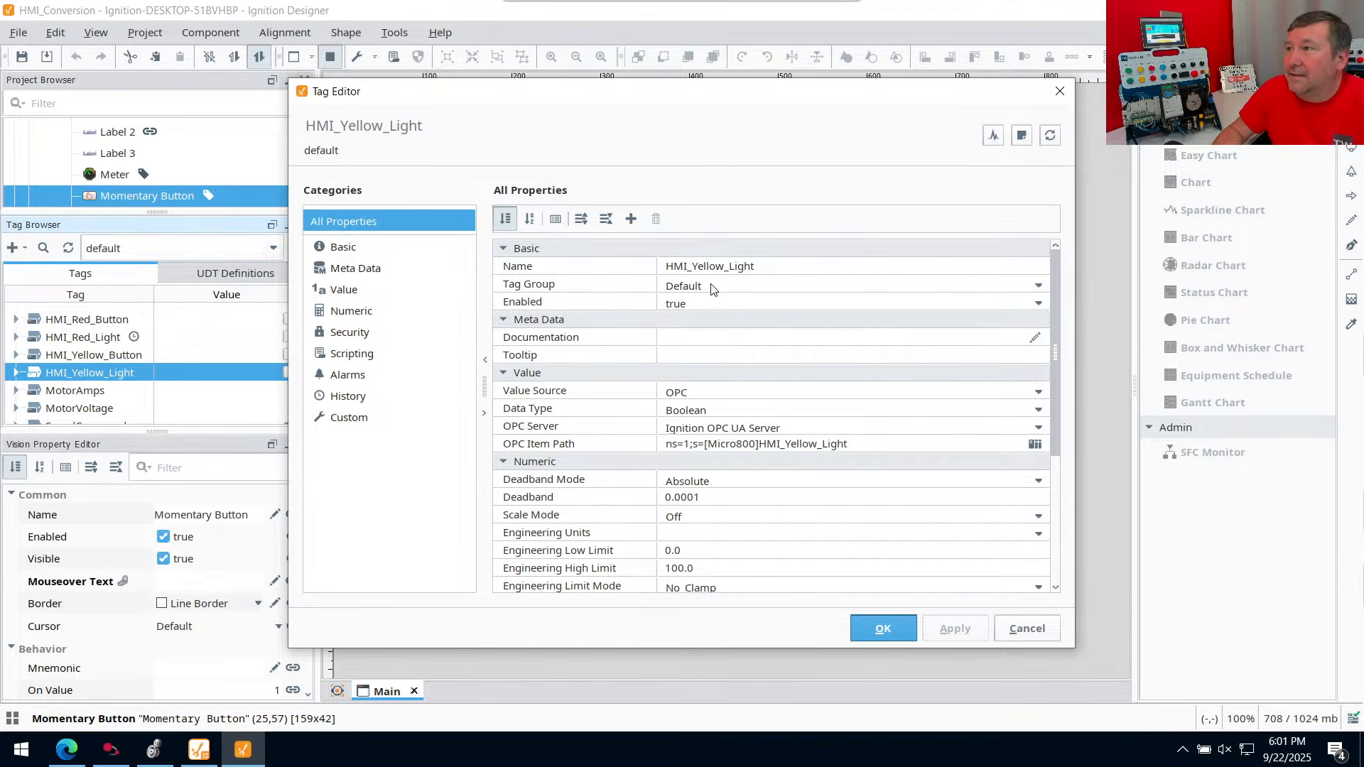
pyautogui.click(371, 403)
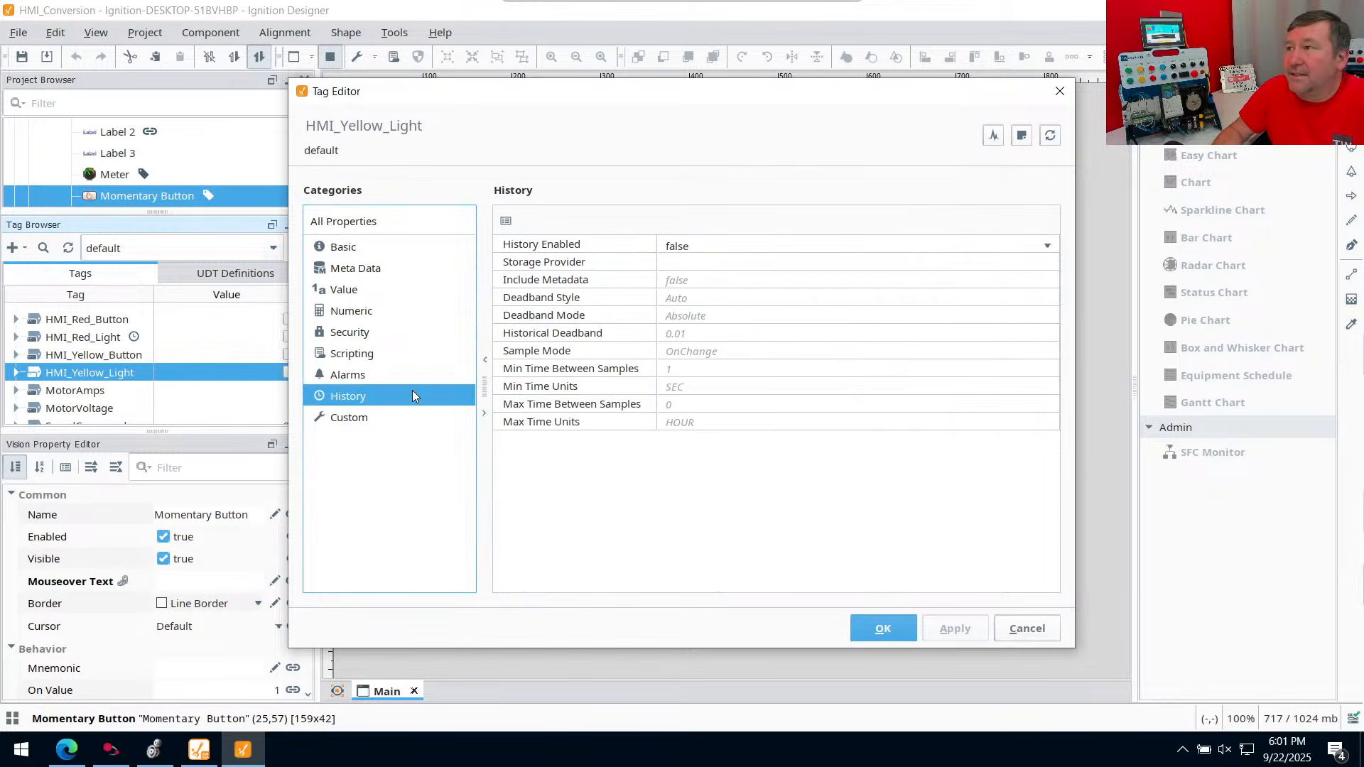
pyautogui.click(891, 246)
pyautogui.click(801, 266)
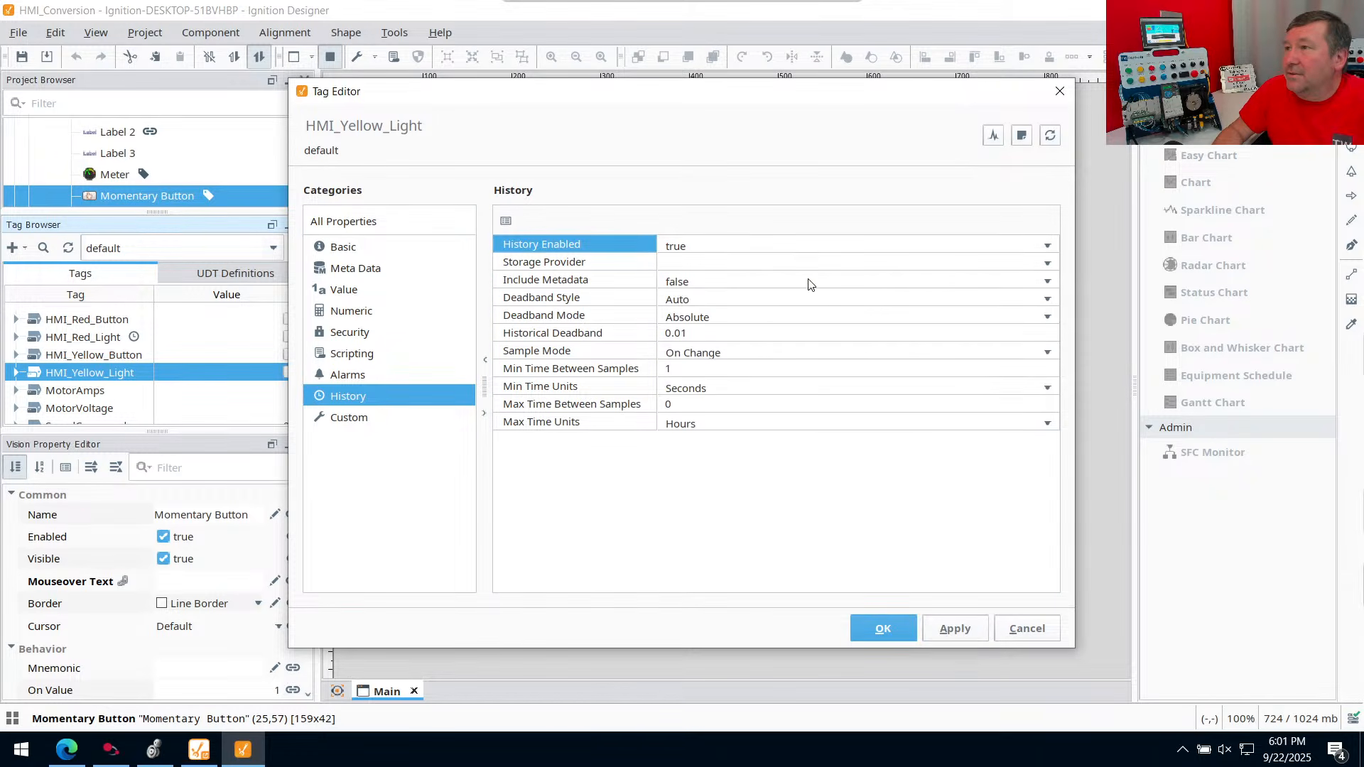
pyautogui.click(1049, 261)
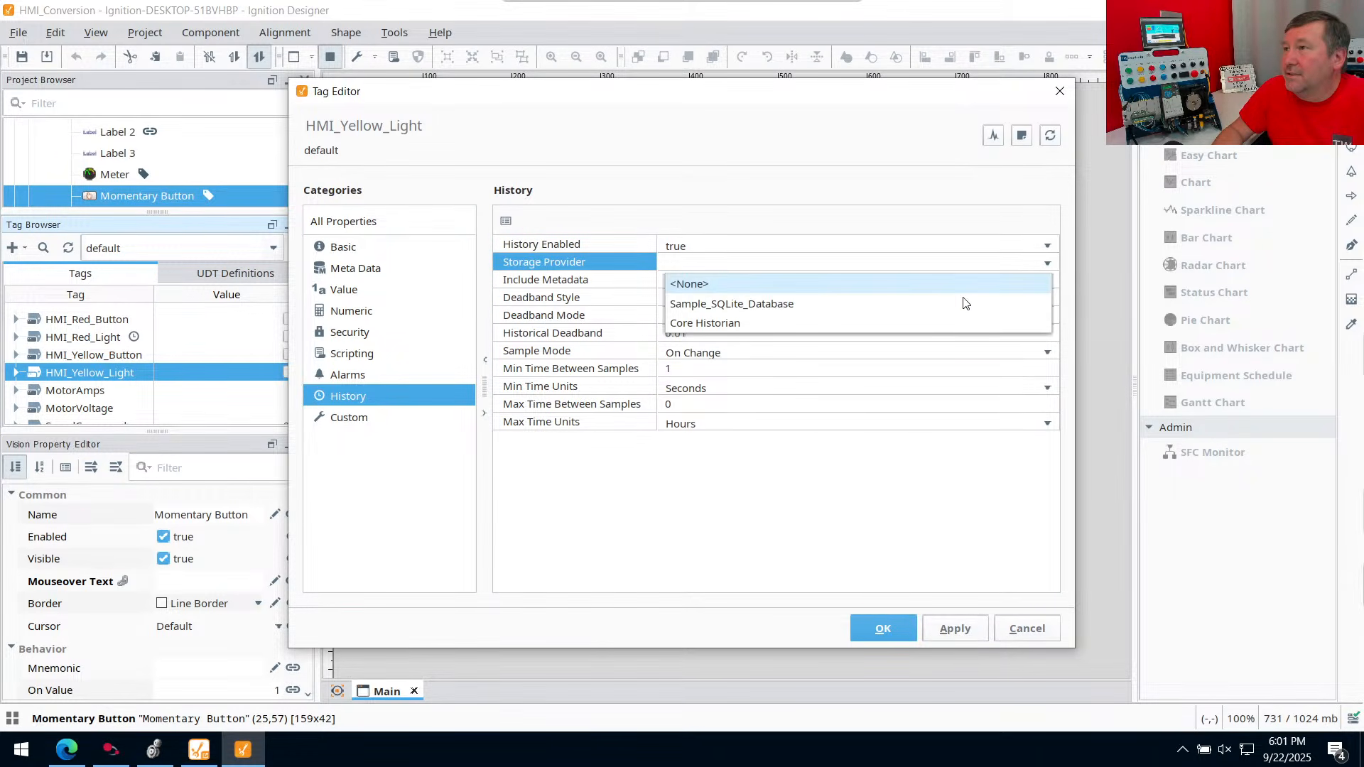
pyautogui.click(778, 323)
pyautogui.click(883, 628)
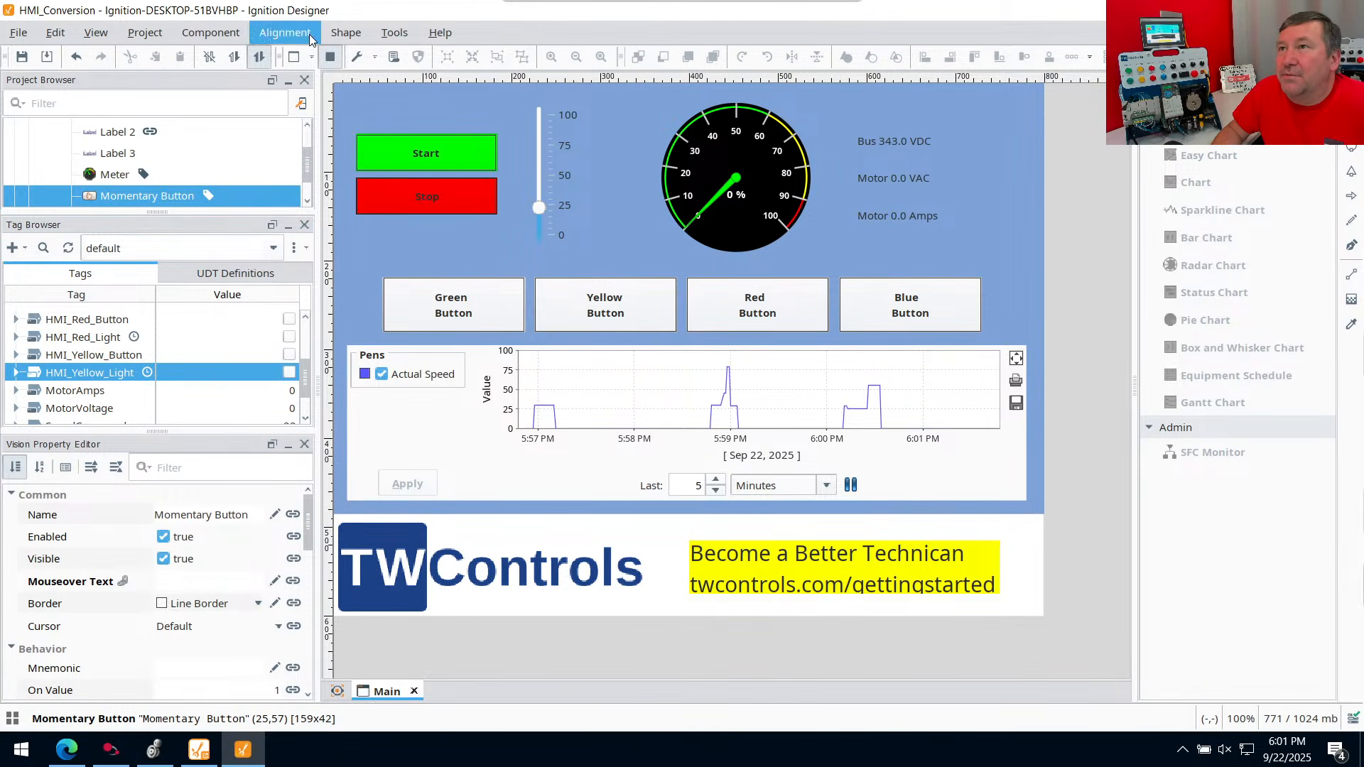
# Leave preview mode and open the Easy Chart's customizer on its pen settings
pyautogui.click(330, 57)
pyautogui.click(726, 419)
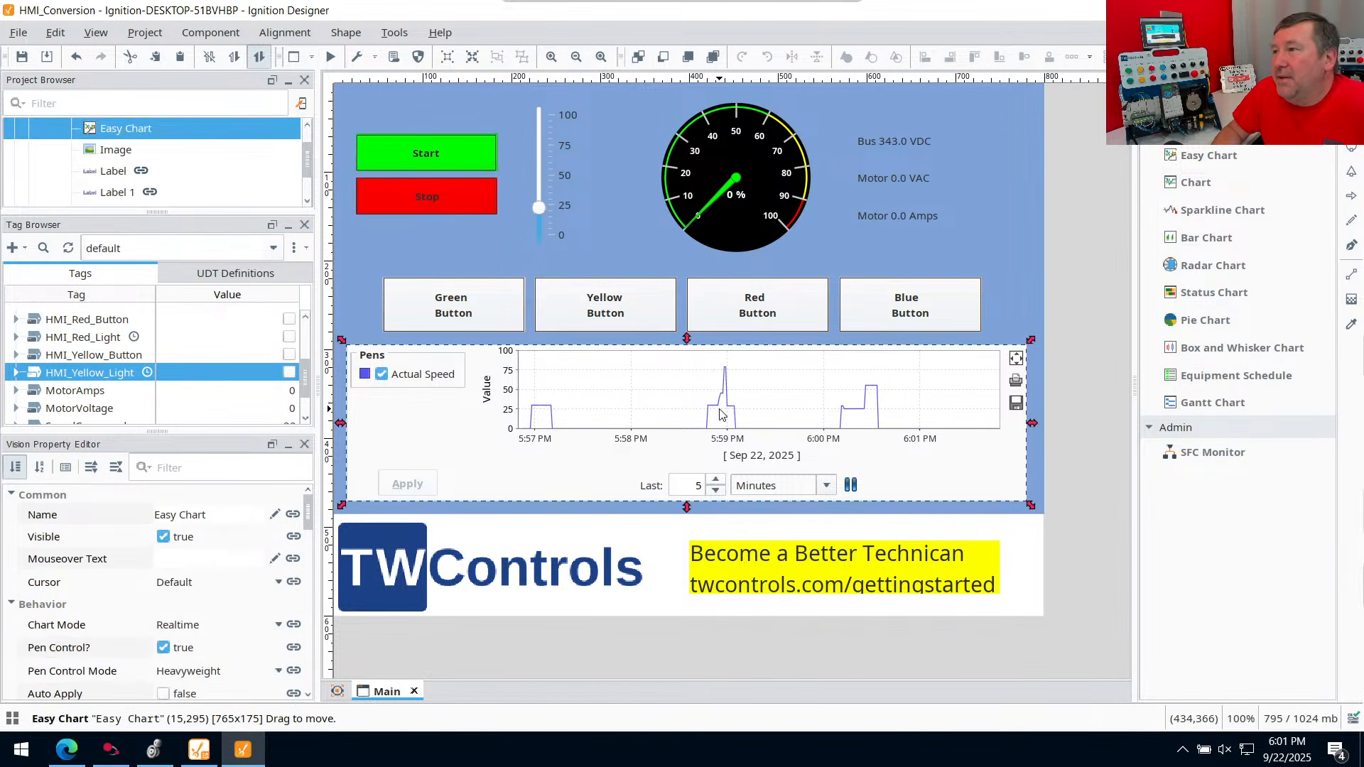
pyautogui.hotkey('ctrl', 'u')
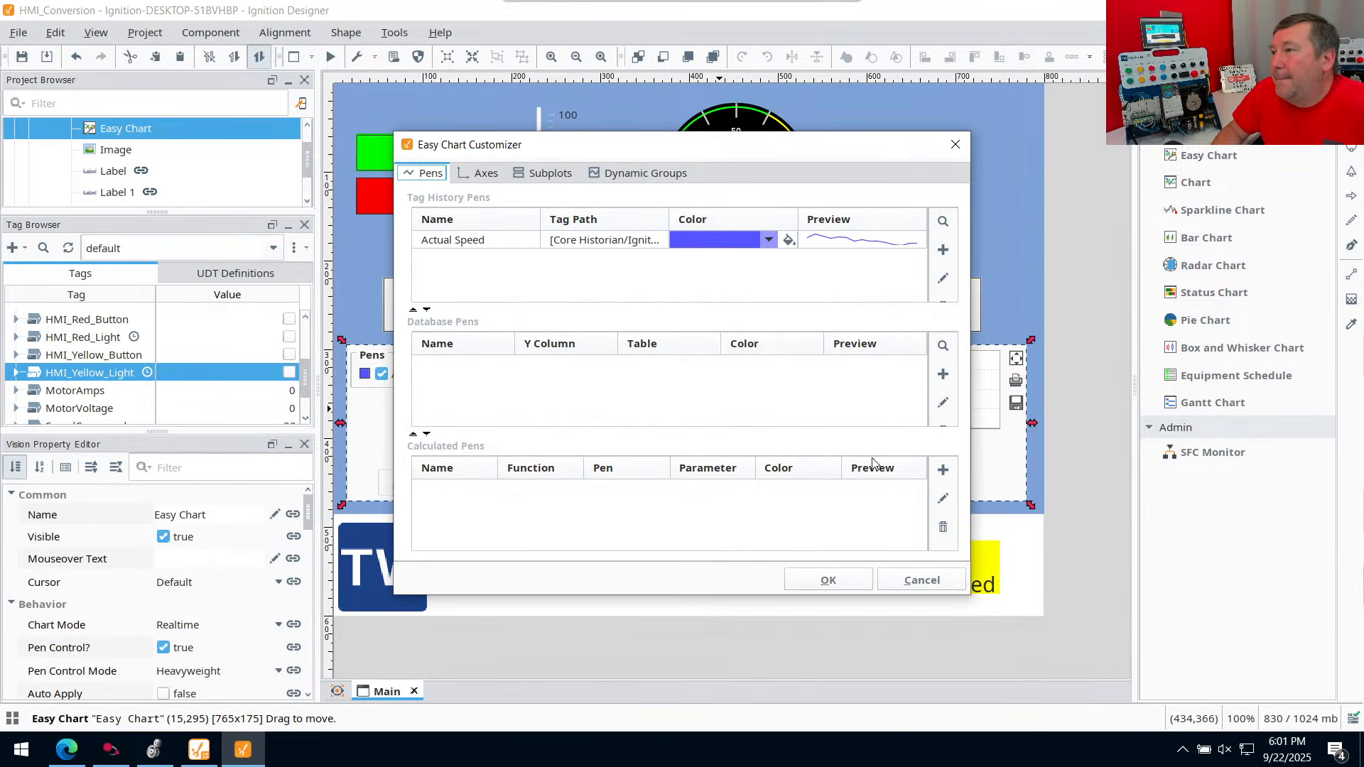
pyautogui.click(478, 173)
pyautogui.click(426, 172)
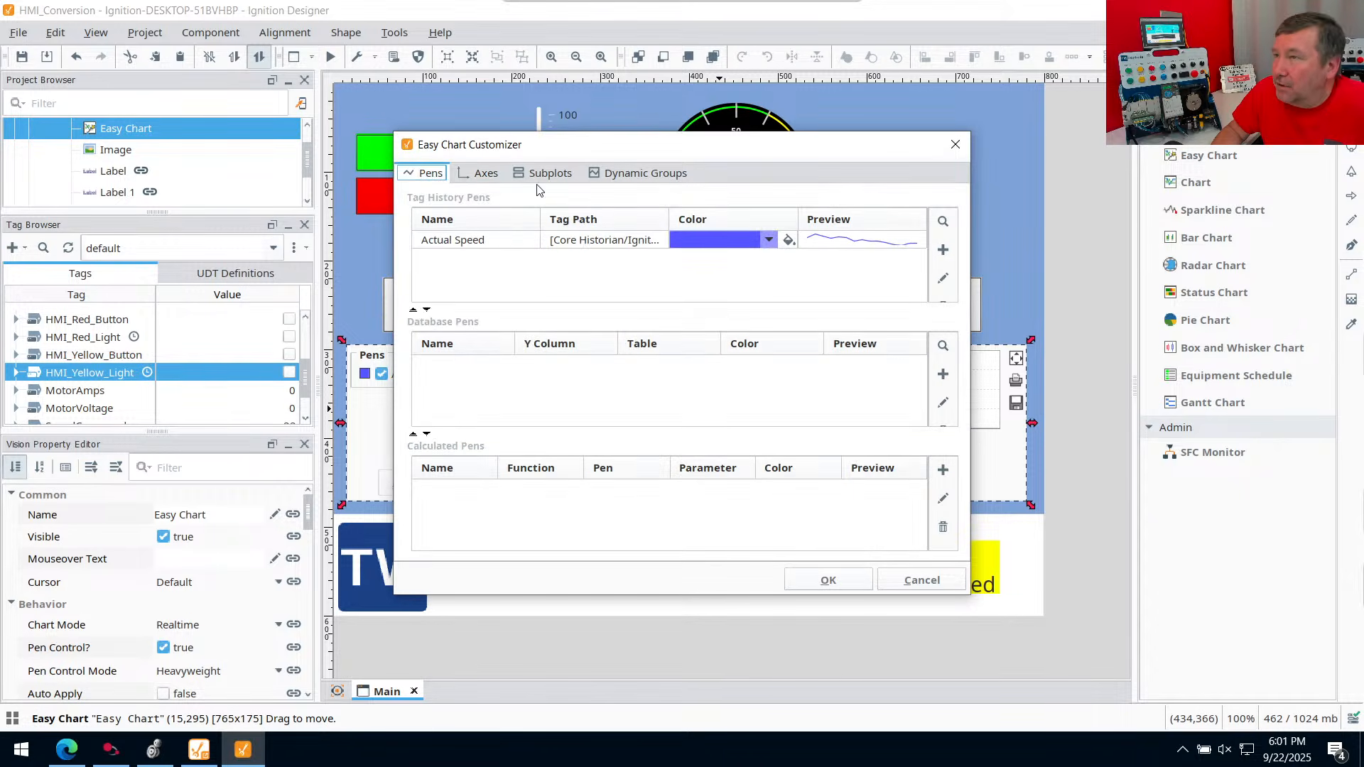
# Add a tag history pen named Green Light that uses the HMI_Green_Light tag from Core Historian
pyautogui.click(943, 249)
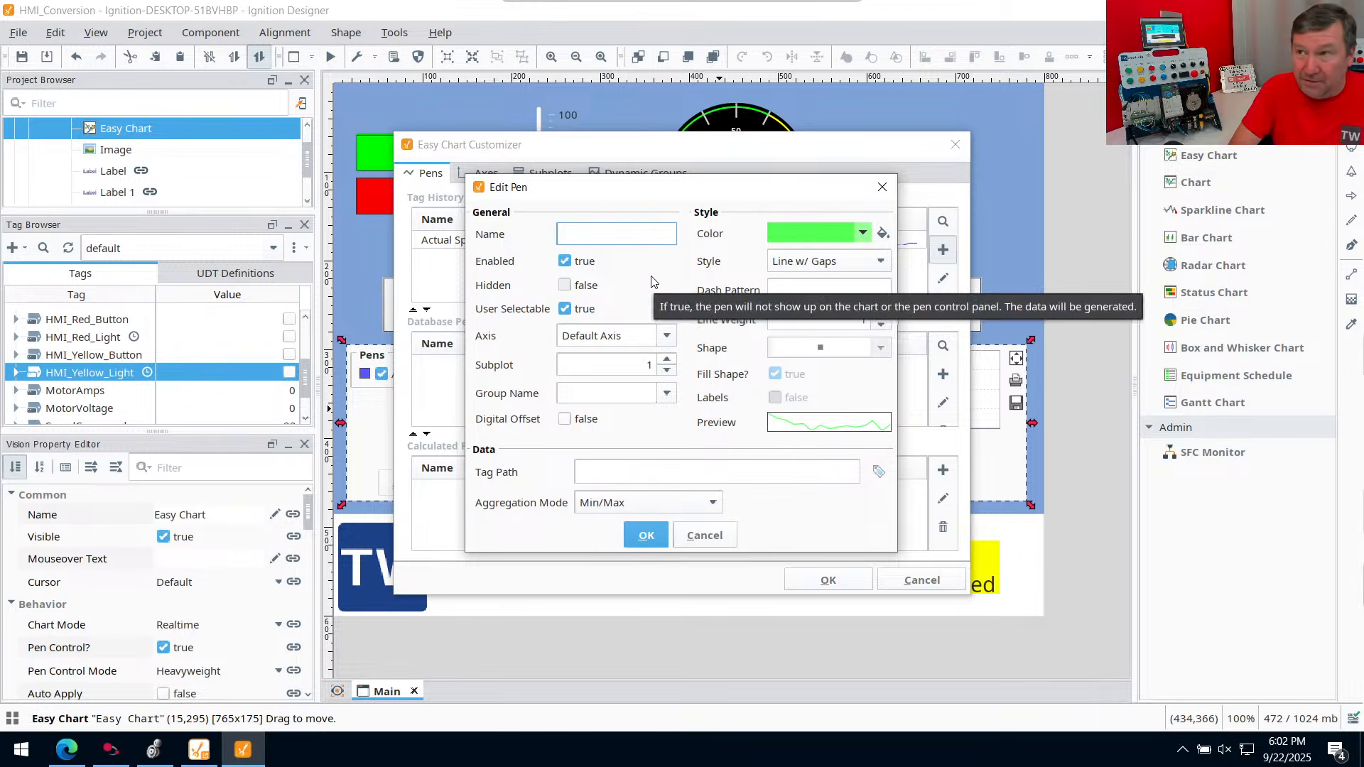
pyautogui.write('Green Light')
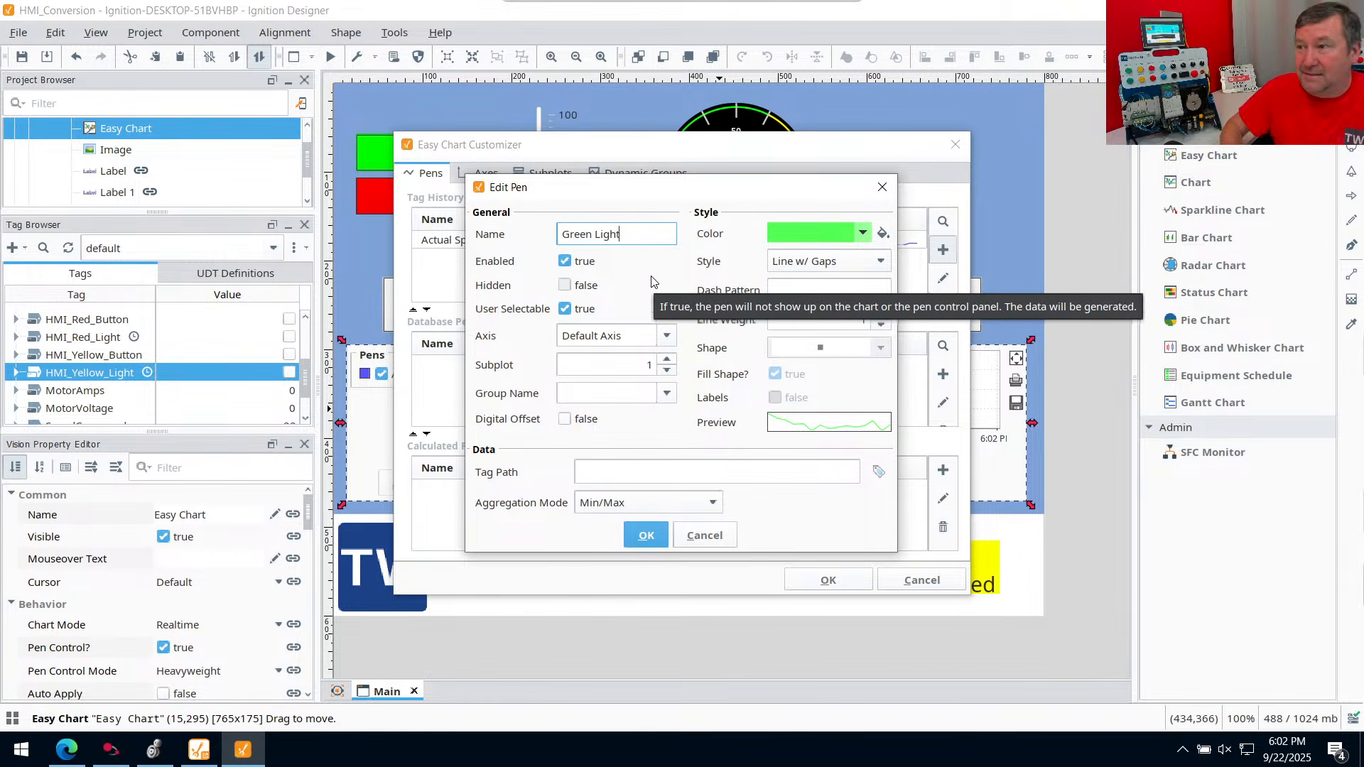
pyautogui.click(881, 472)
pyautogui.click(556, 188)
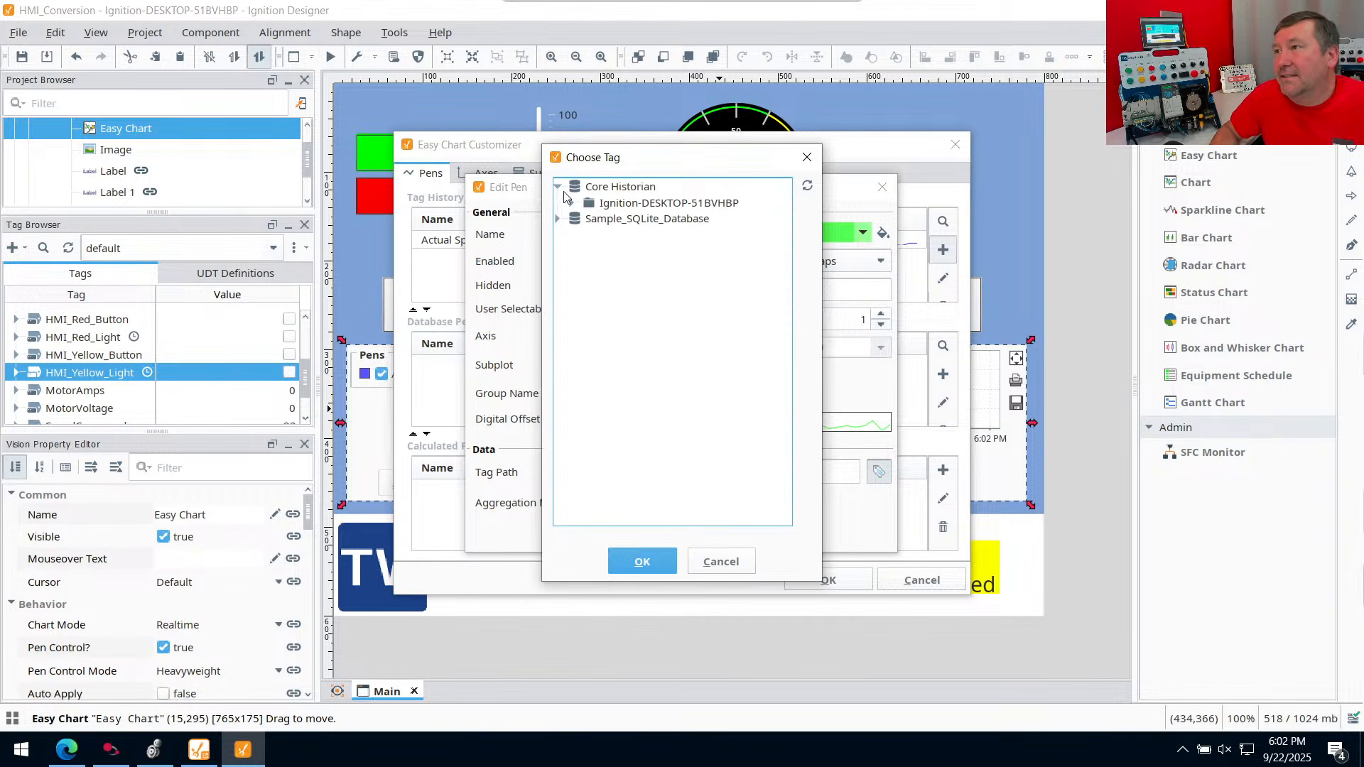
pyautogui.click(571, 203)
pyautogui.click(590, 220)
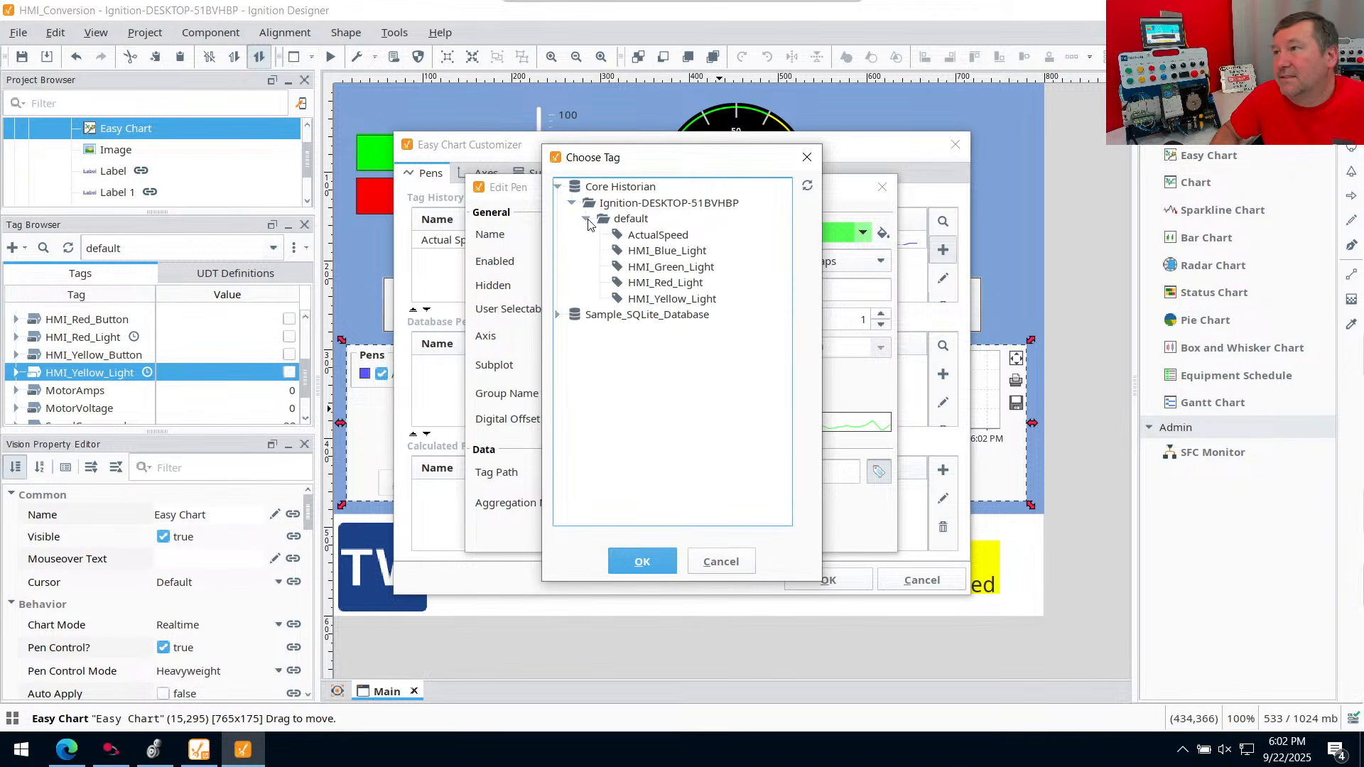
pyautogui.click(642, 269)
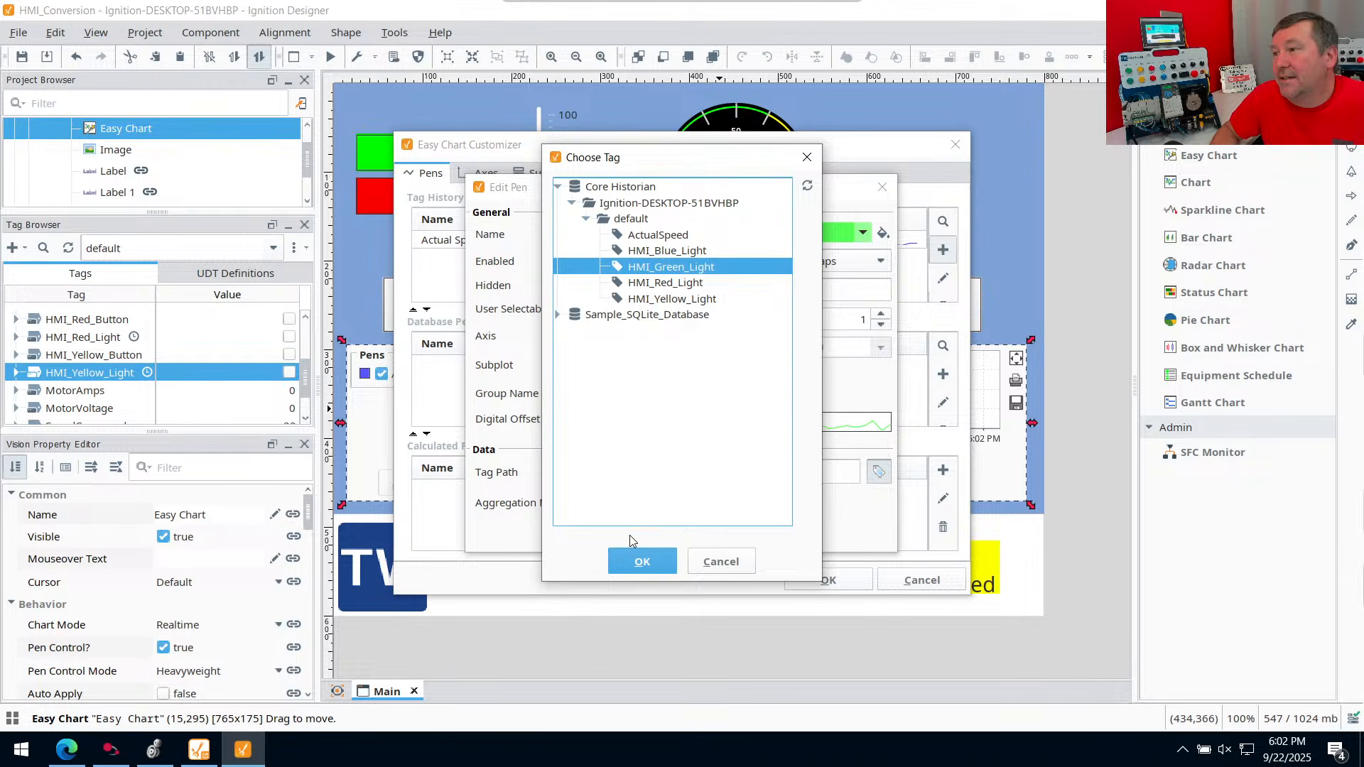
pyautogui.click(639, 561)
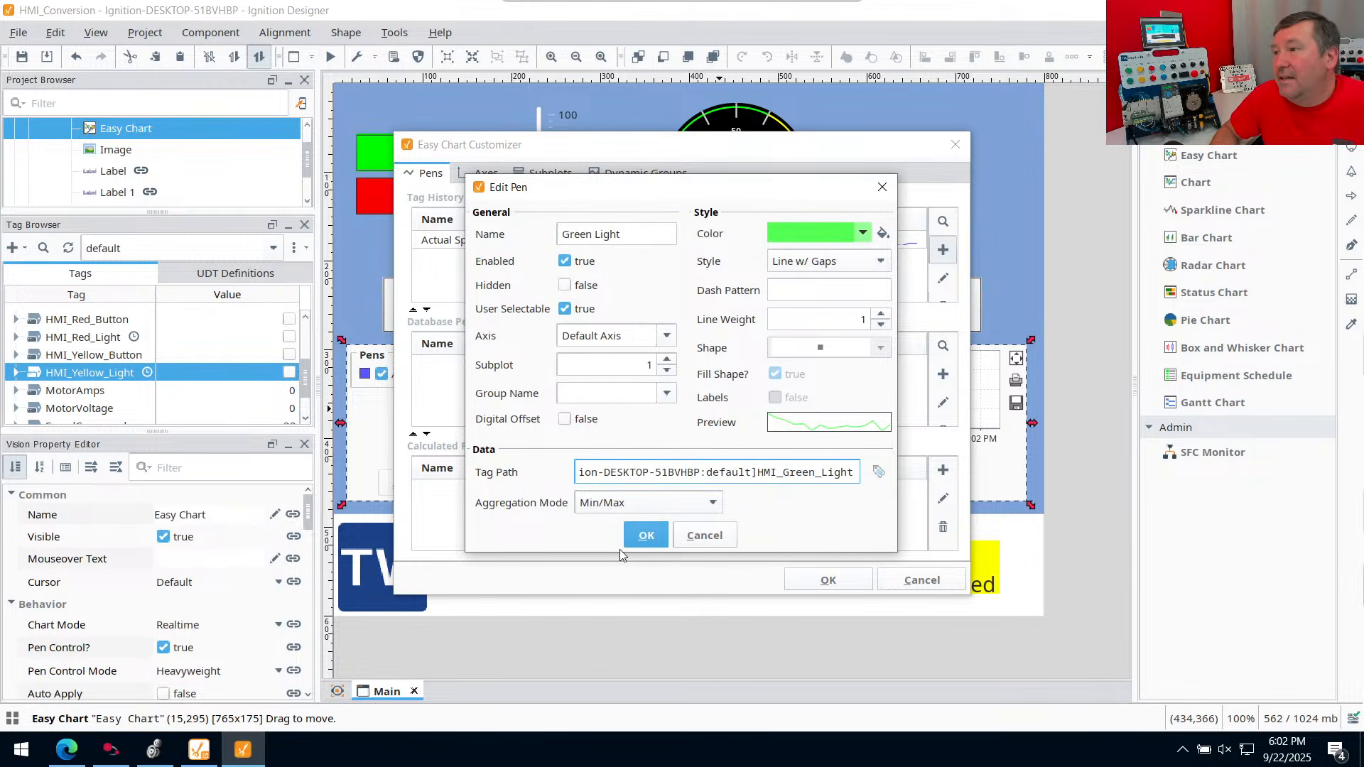
pyautogui.click(646, 535)
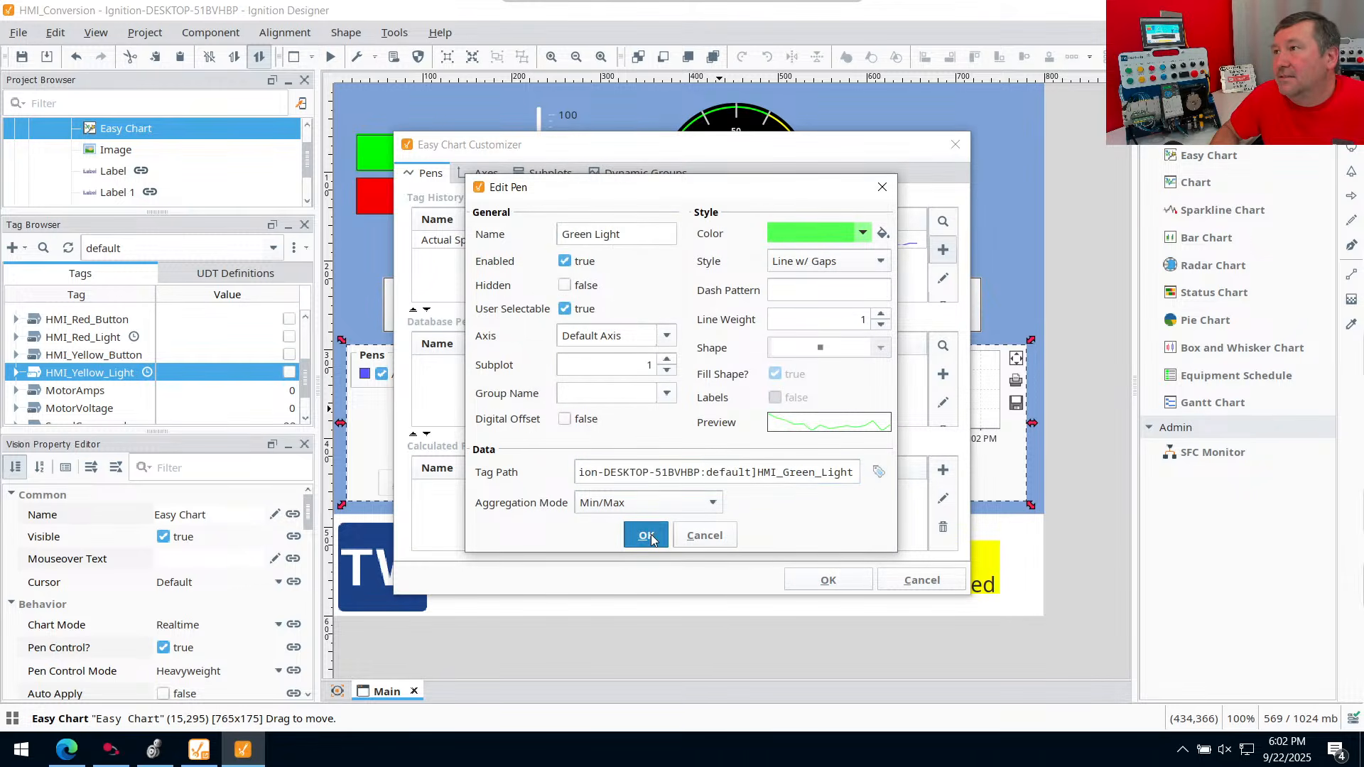
# Start a second new tag history pen, color it dark yellow and name it Yellow Light
pyautogui.click(943, 249)
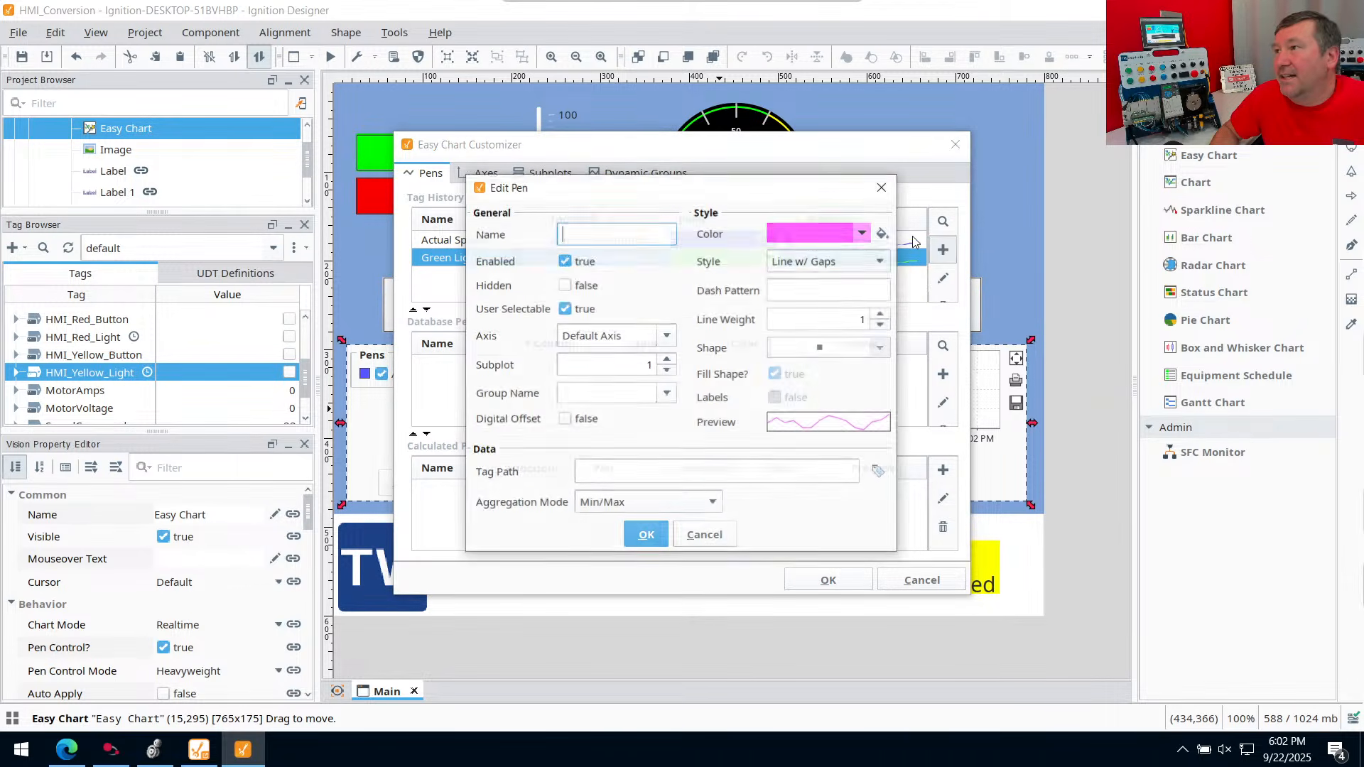
pyautogui.click(860, 233)
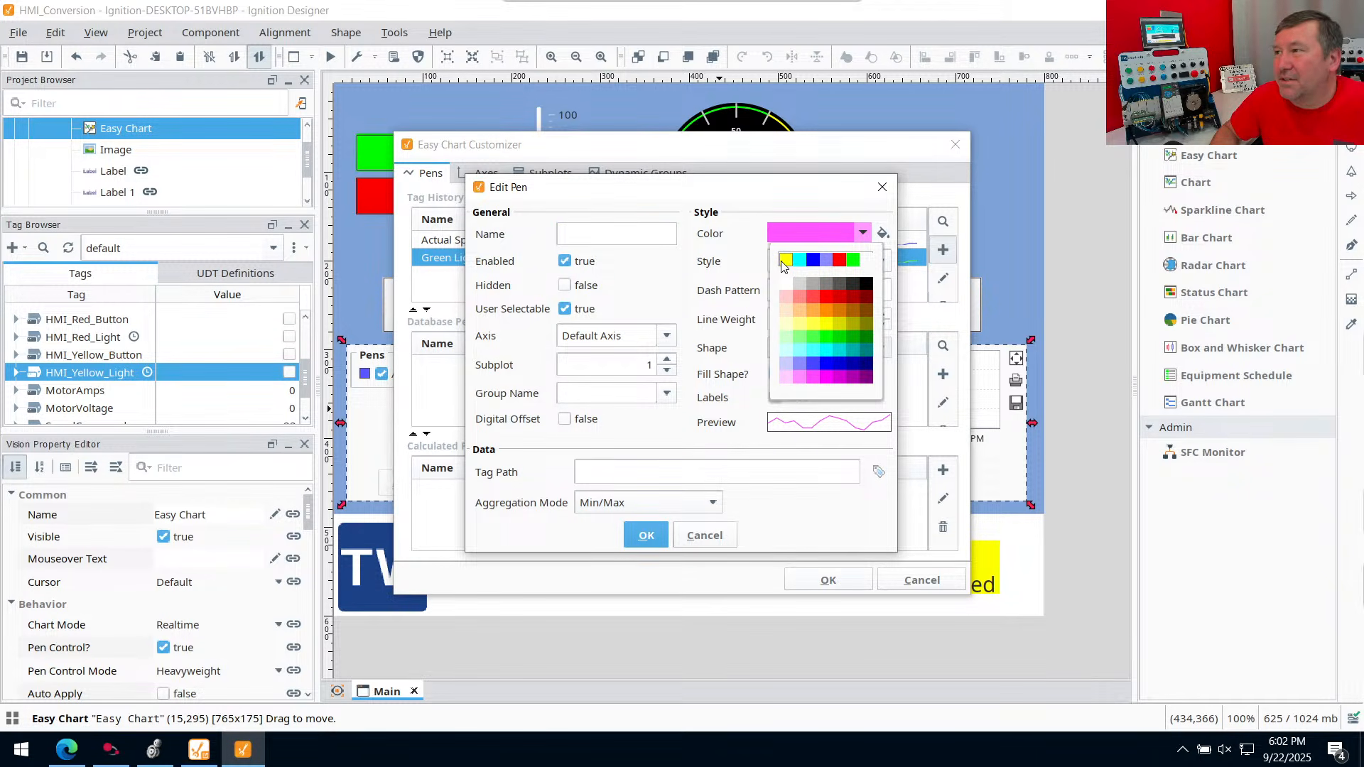
pyautogui.click(844, 328)
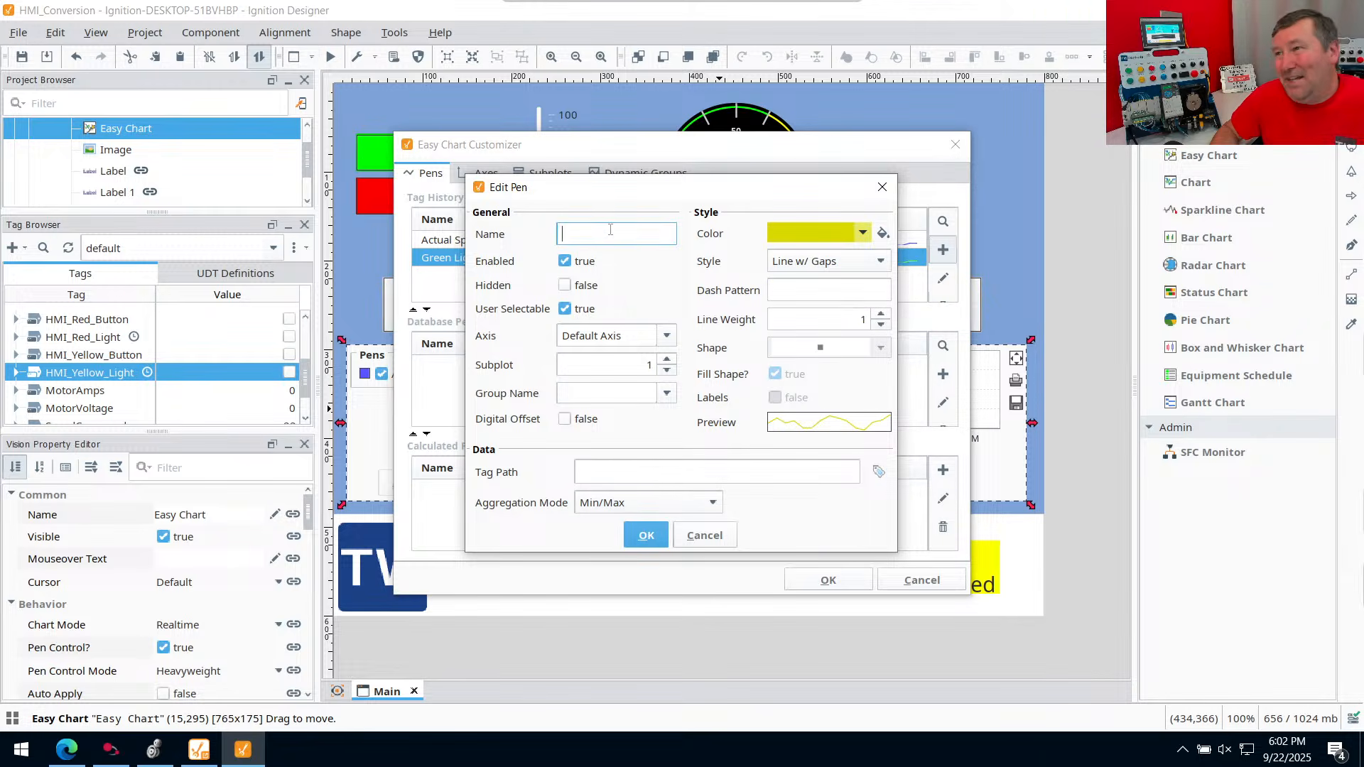
pyautogui.write('Y')
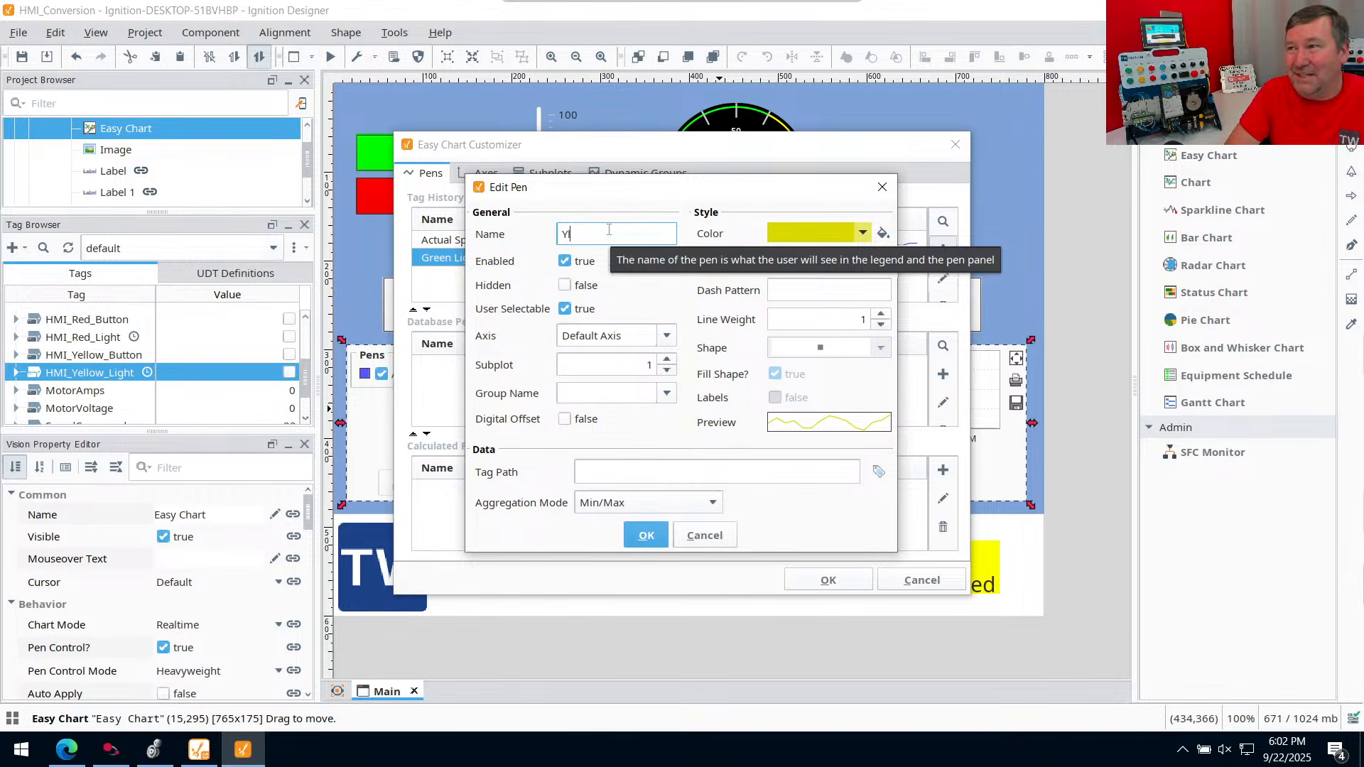
pyautogui.write('ello')
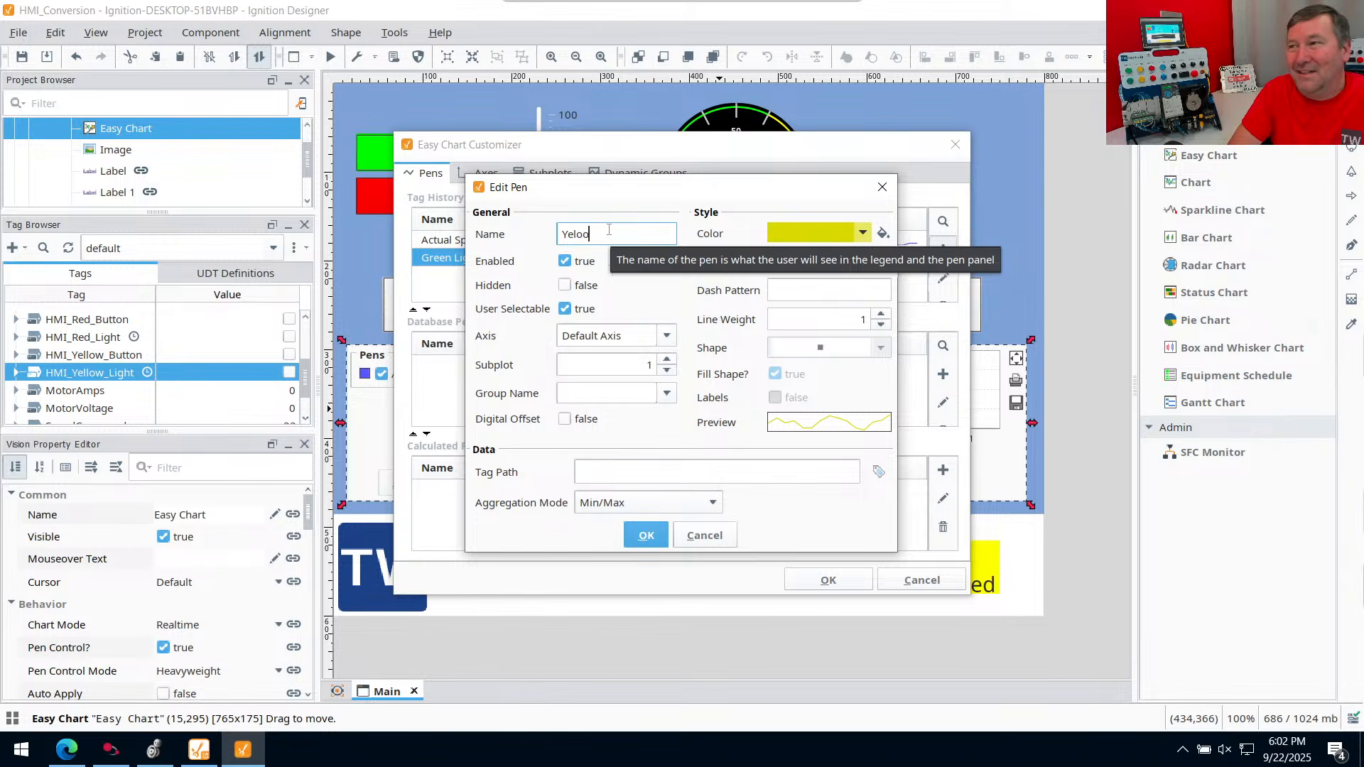
pyautogui.press('BackSpace')
pyautogui.press('BackSpace')
pyautogui.write('low Li')
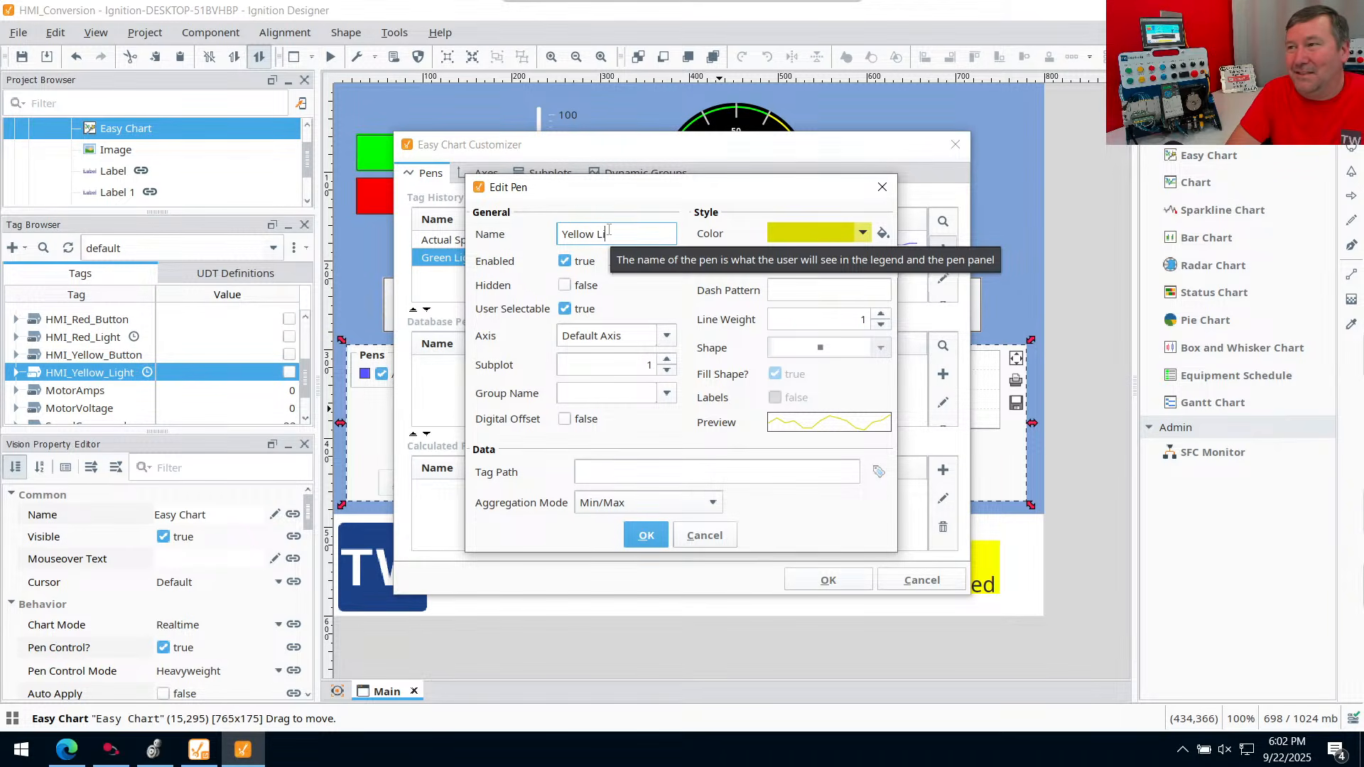
pyautogui.write('ght')
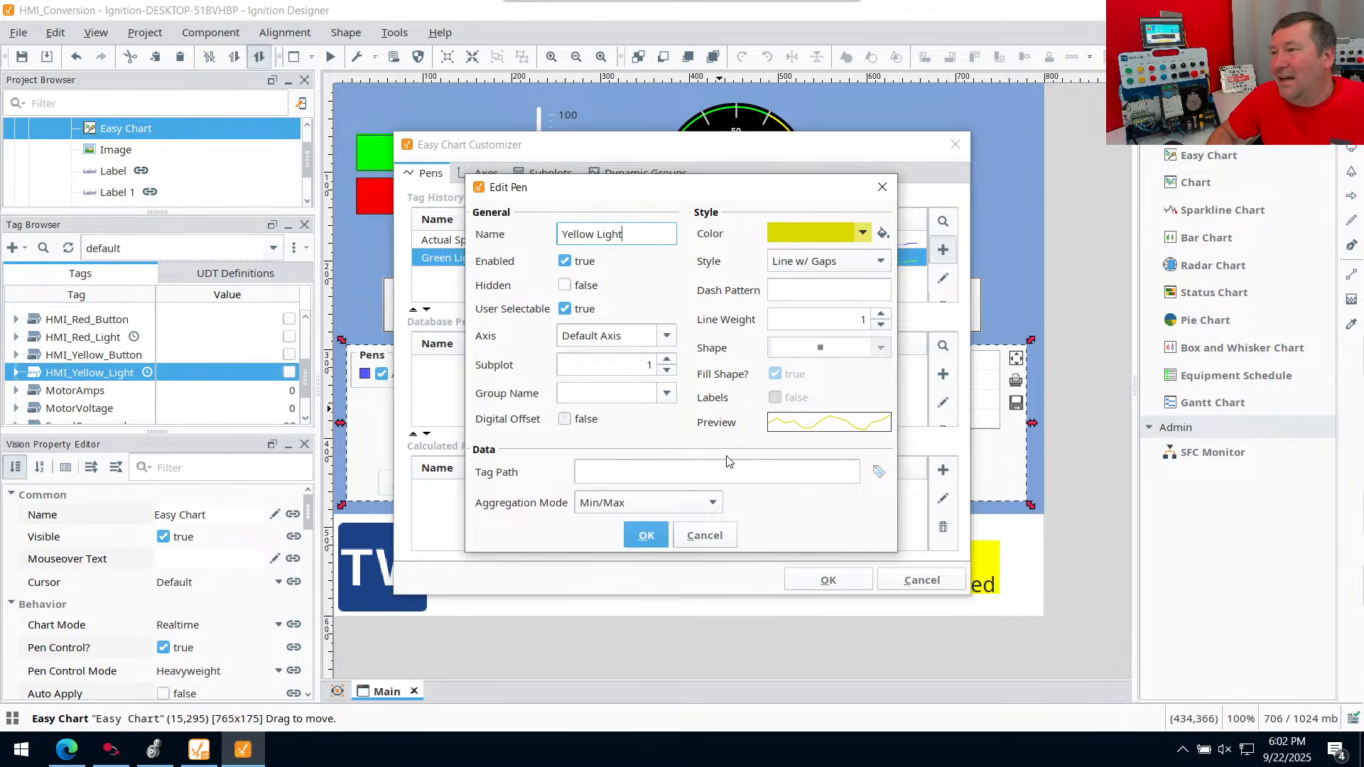
# Link the Yellow Light pen to the HMI_Yellow_Light tag from Core Historian and accept the pen
pyautogui.click(879, 472)
pyautogui.click(558, 187)
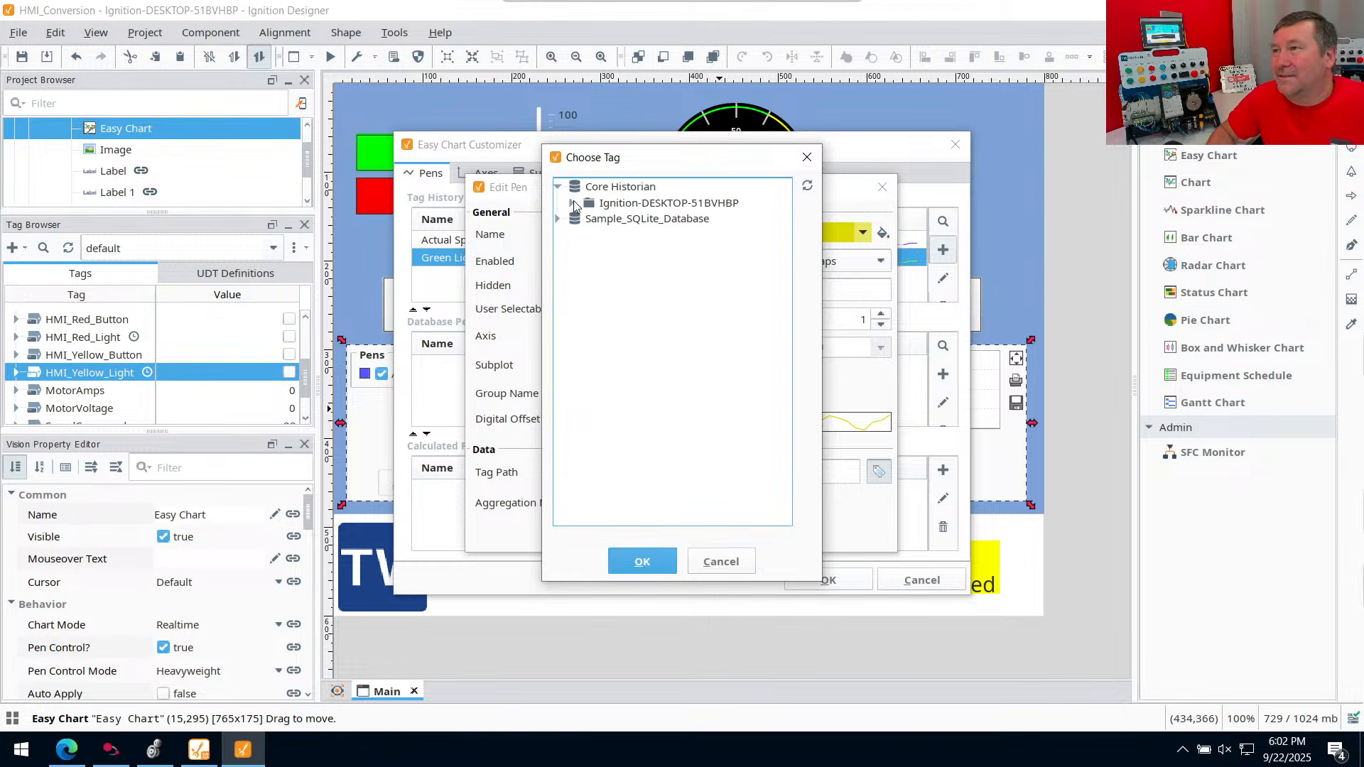
pyautogui.click(571, 203)
pyautogui.click(586, 219)
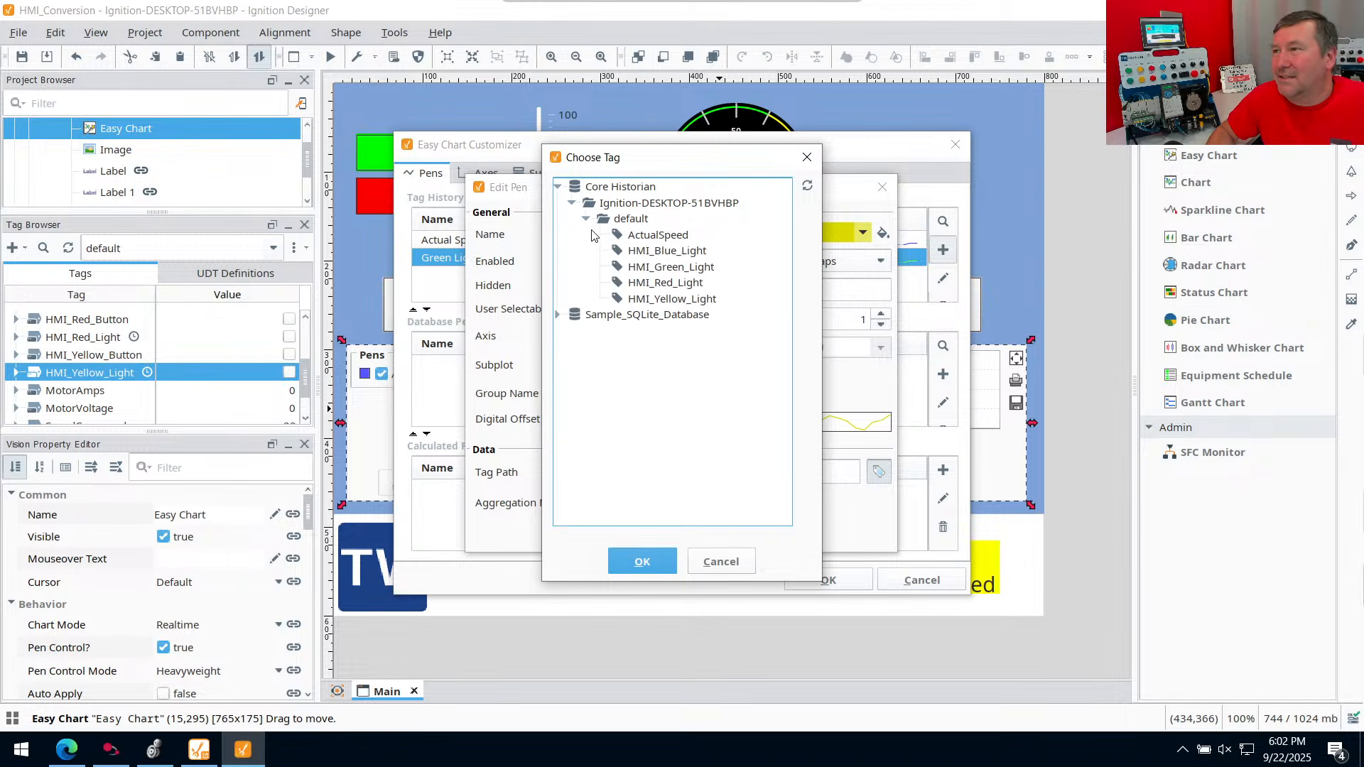
pyautogui.click(659, 301)
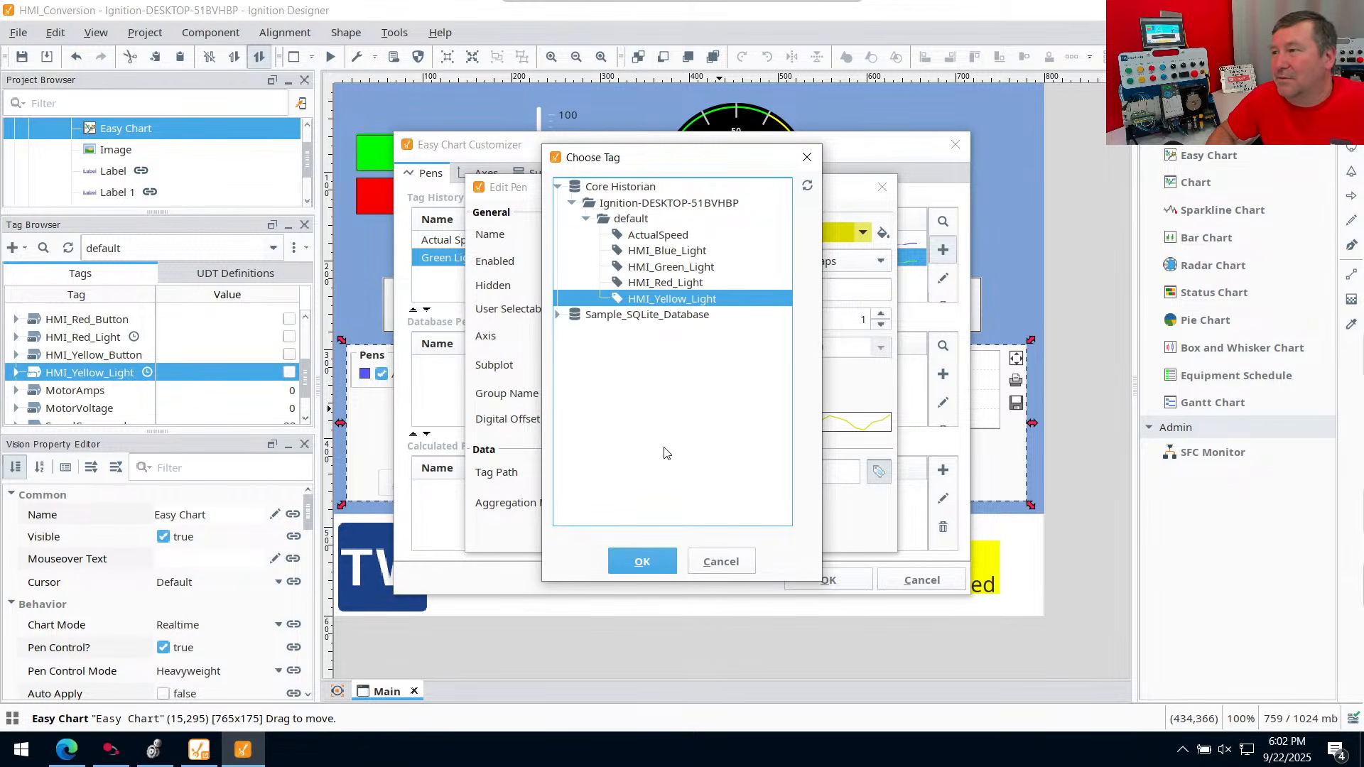
pyautogui.click(642, 562)
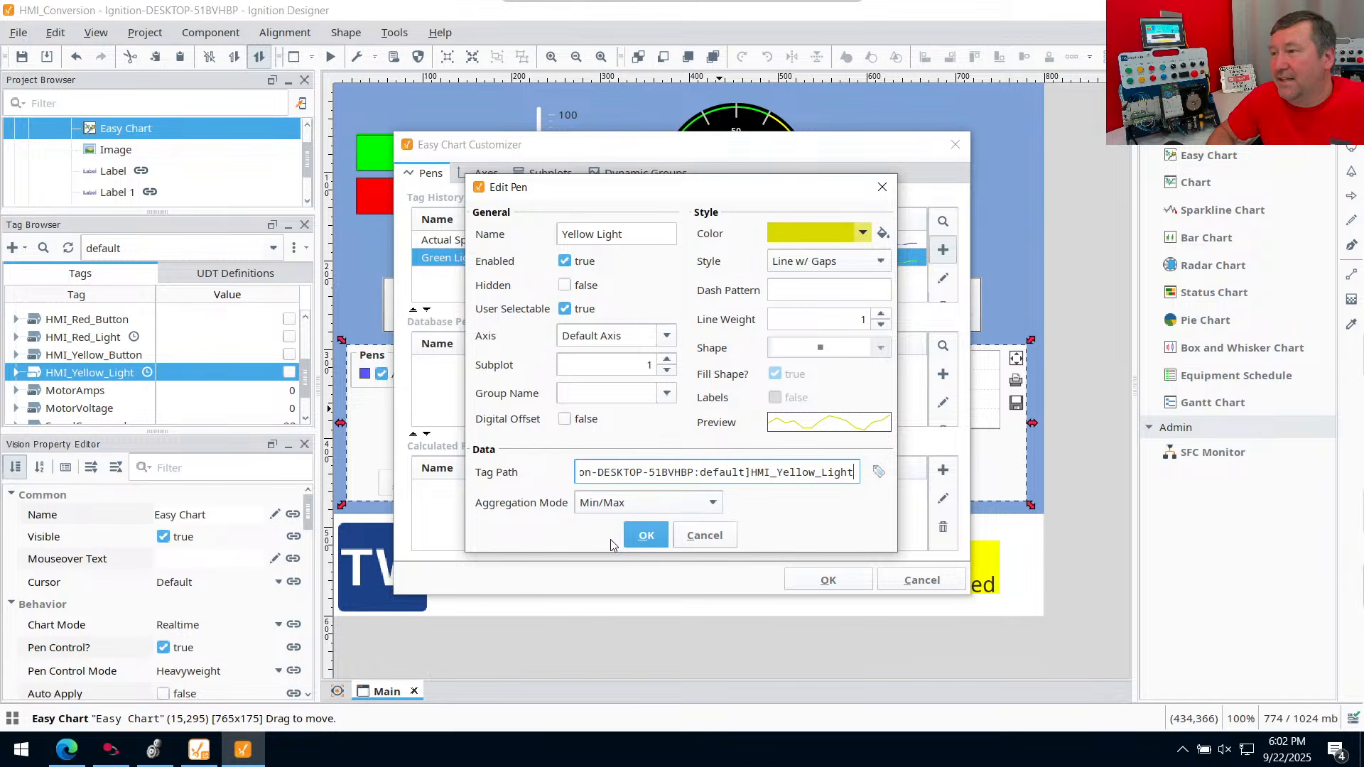
pyautogui.click(632, 538)
pyautogui.click(489, 260)
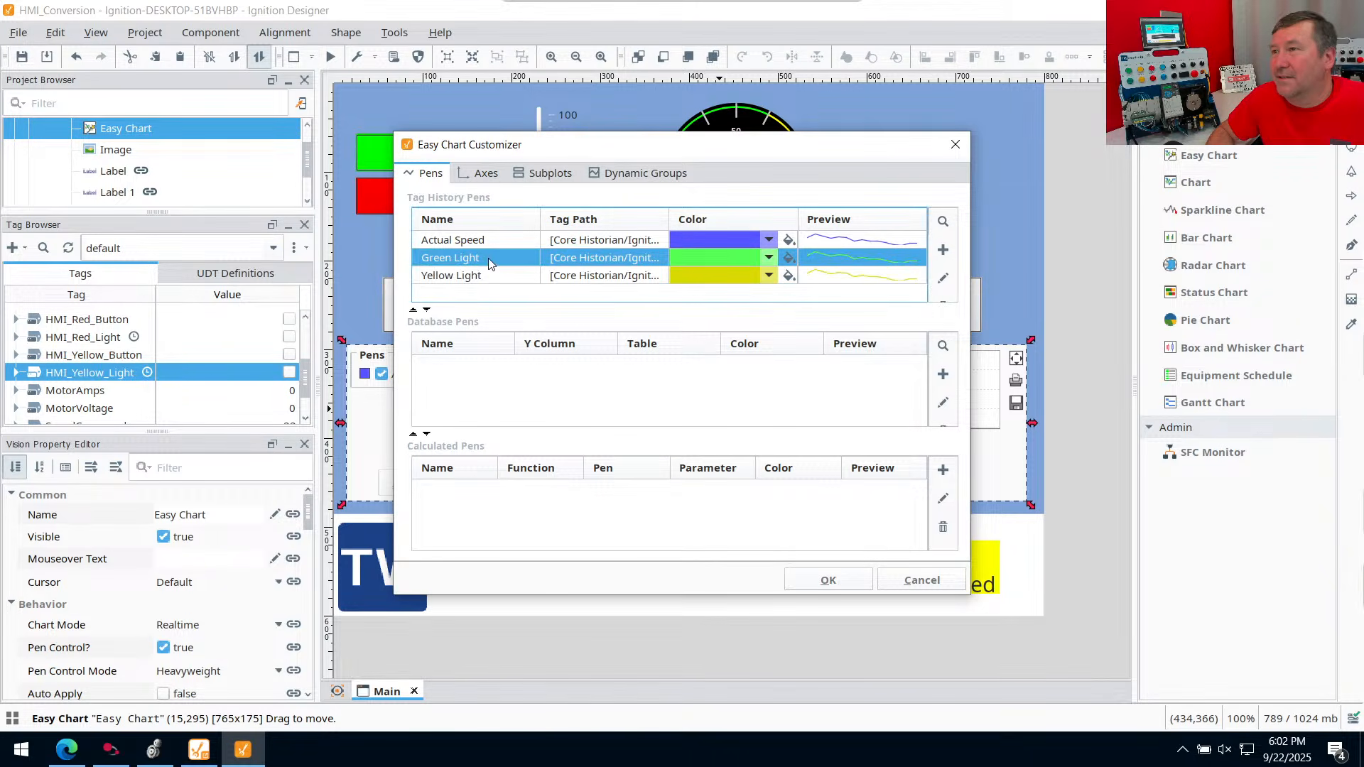
pyautogui.click(943, 278)
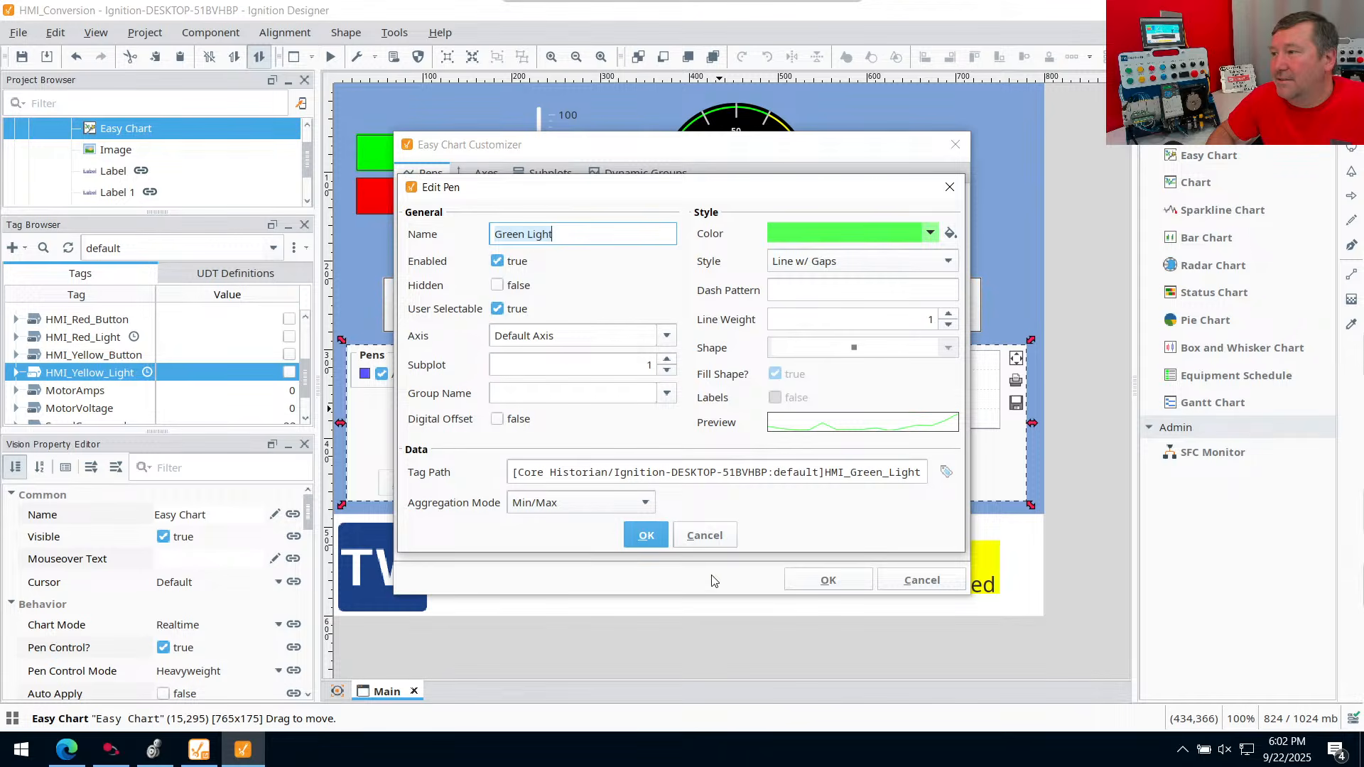
pyautogui.click(705, 535)
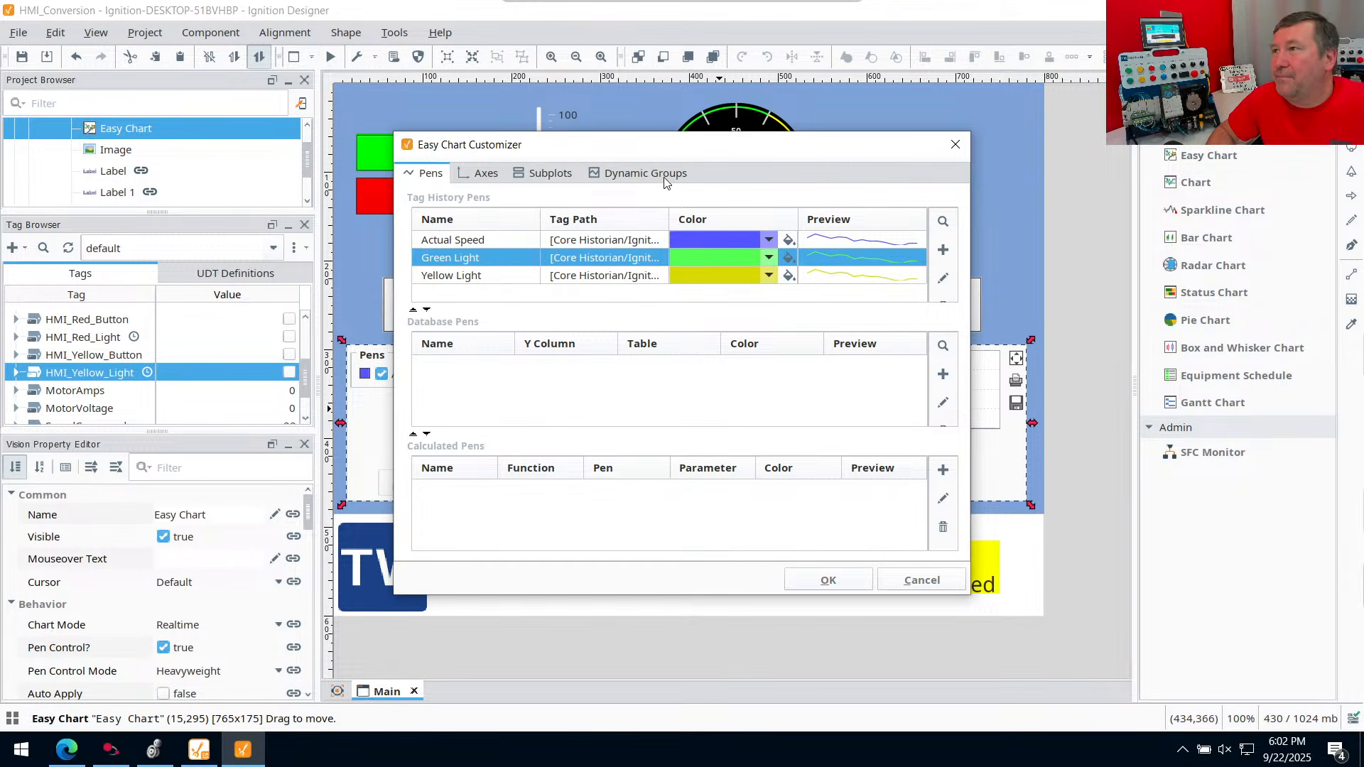
# Add a tag history pen named Blue Light, keeping the default cyan color, that uses the HMI_Blue_Light tag from Core Historian
pyautogui.click(942, 250)
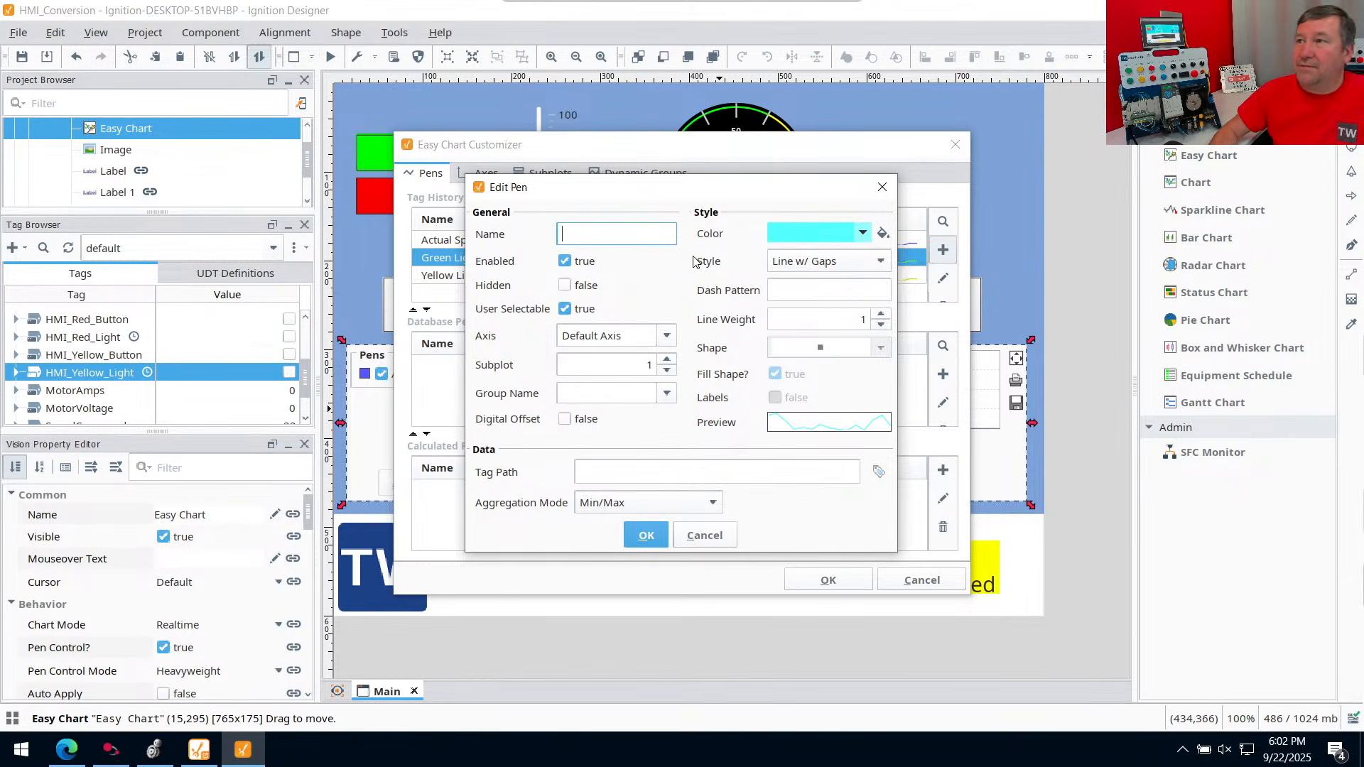
pyautogui.moveTo(636, 188)
pyautogui.mouseDown()
pyautogui.moveTo(588, 445)
pyautogui.moveTo(619, 198)
pyautogui.mouseUp()
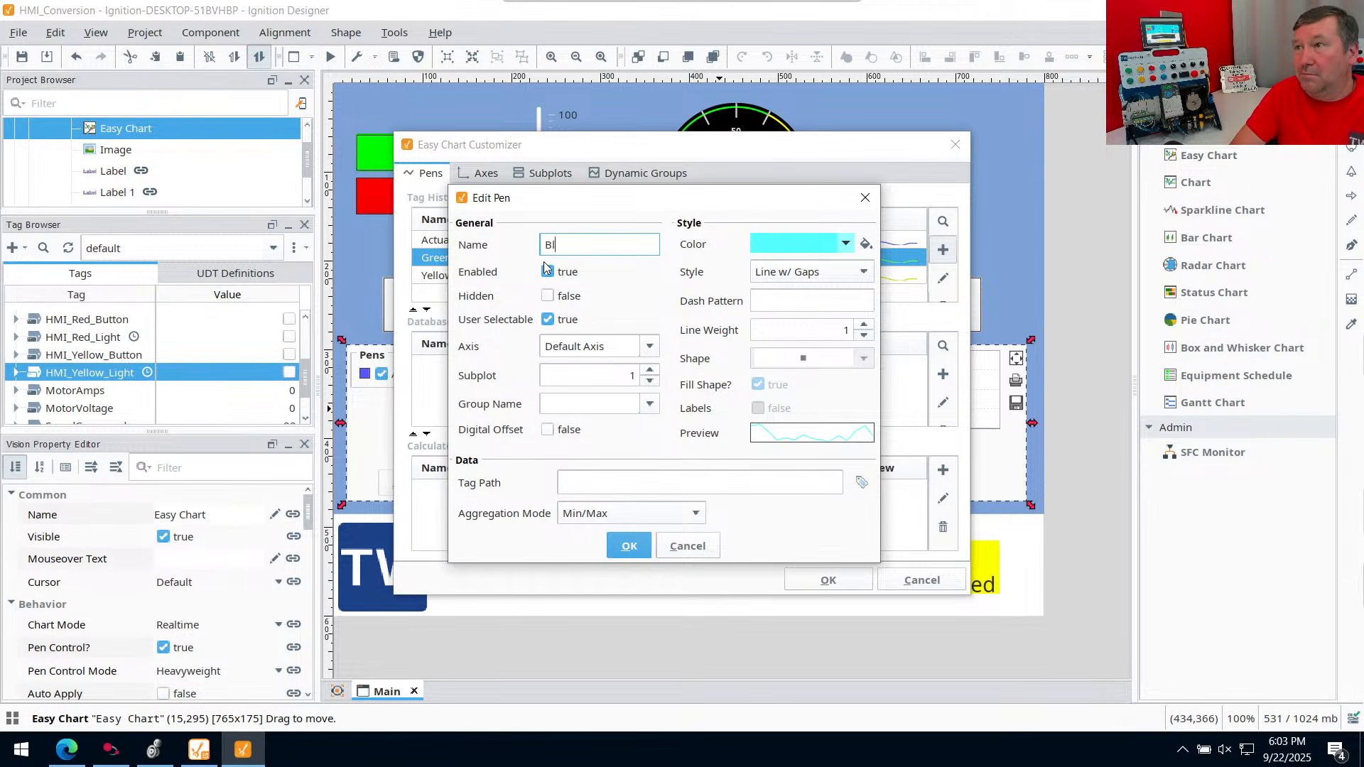
pyautogui.write('Light')
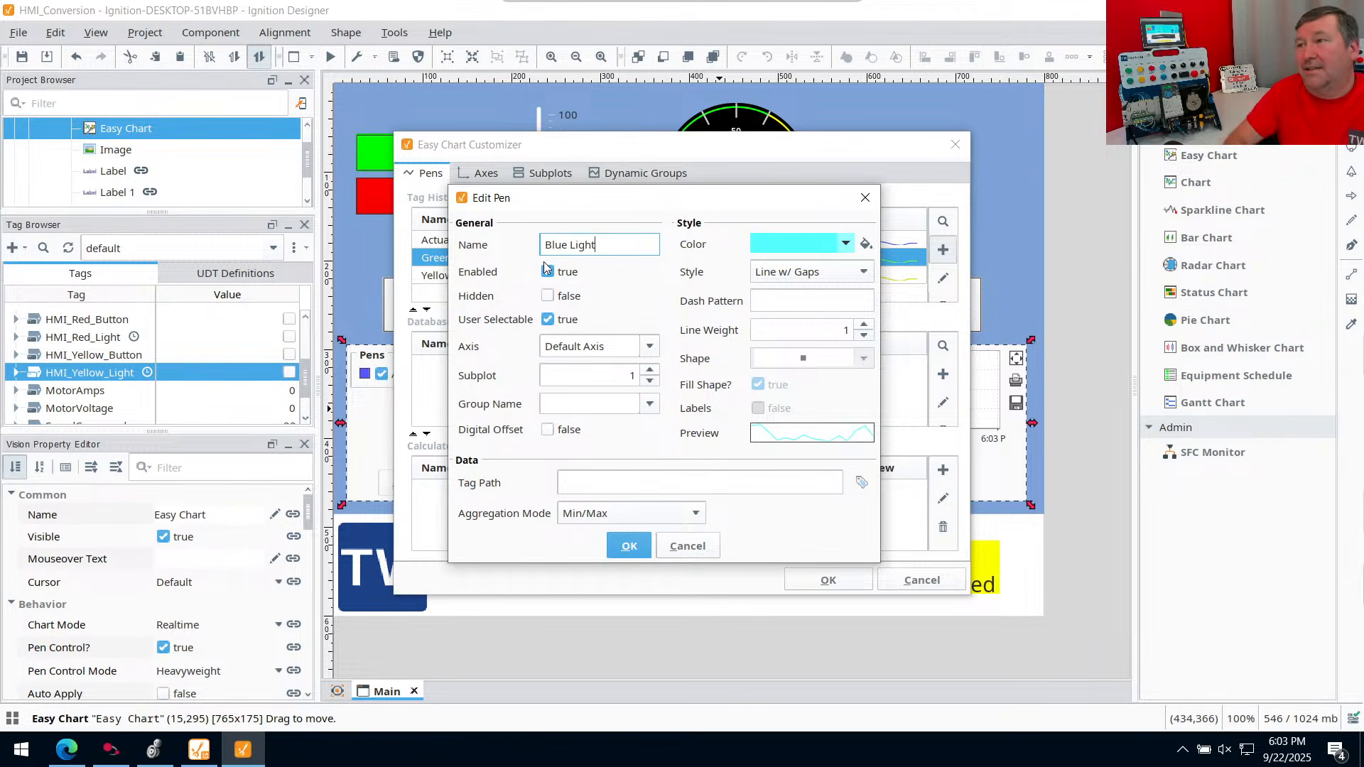
pyautogui.click(861, 483)
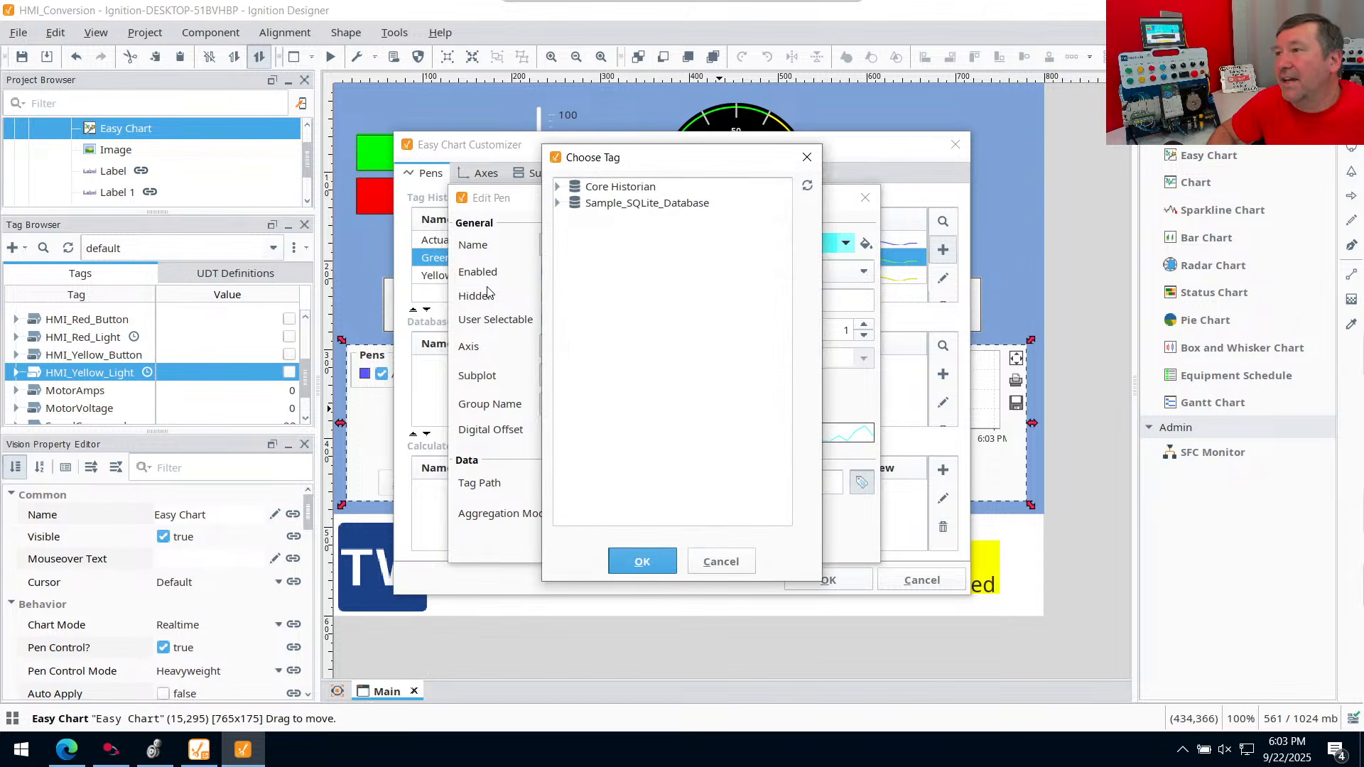
pyautogui.click(560, 187)
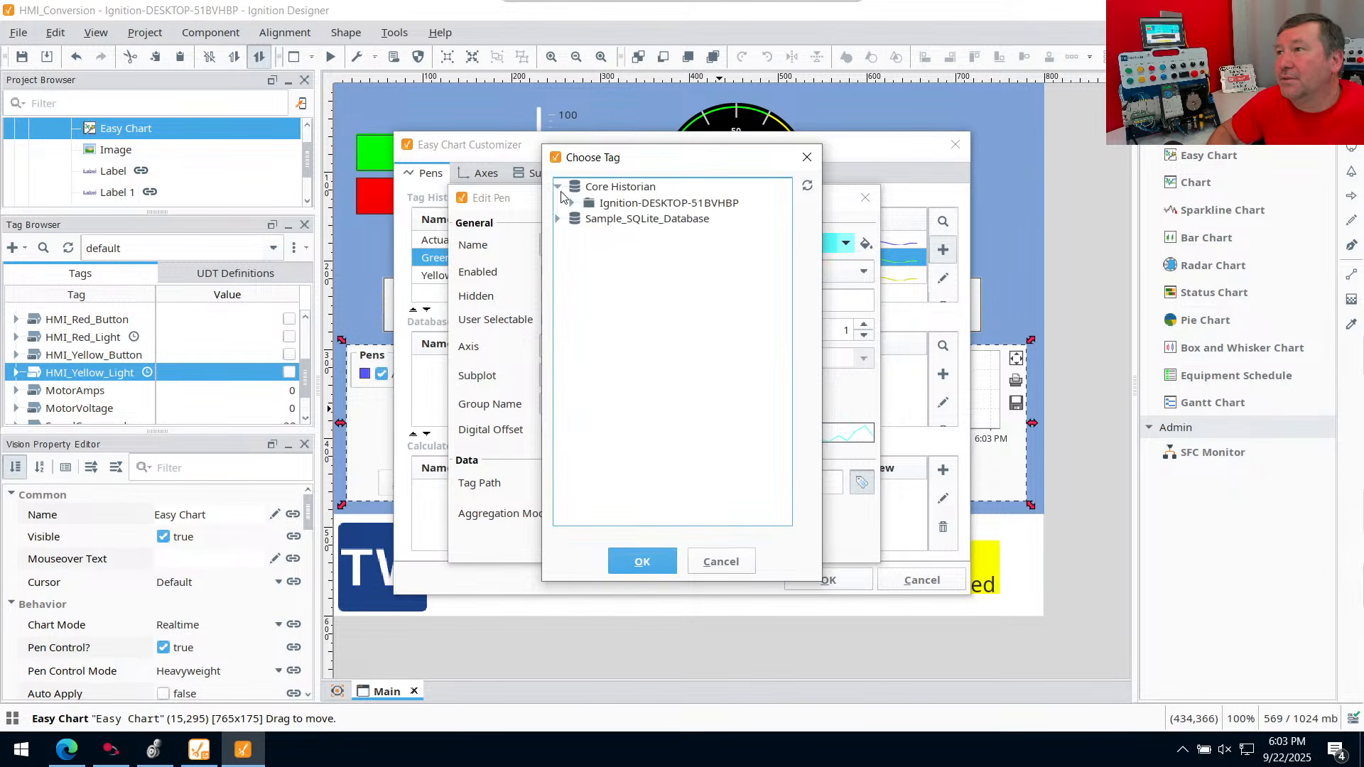
pyautogui.click(574, 203)
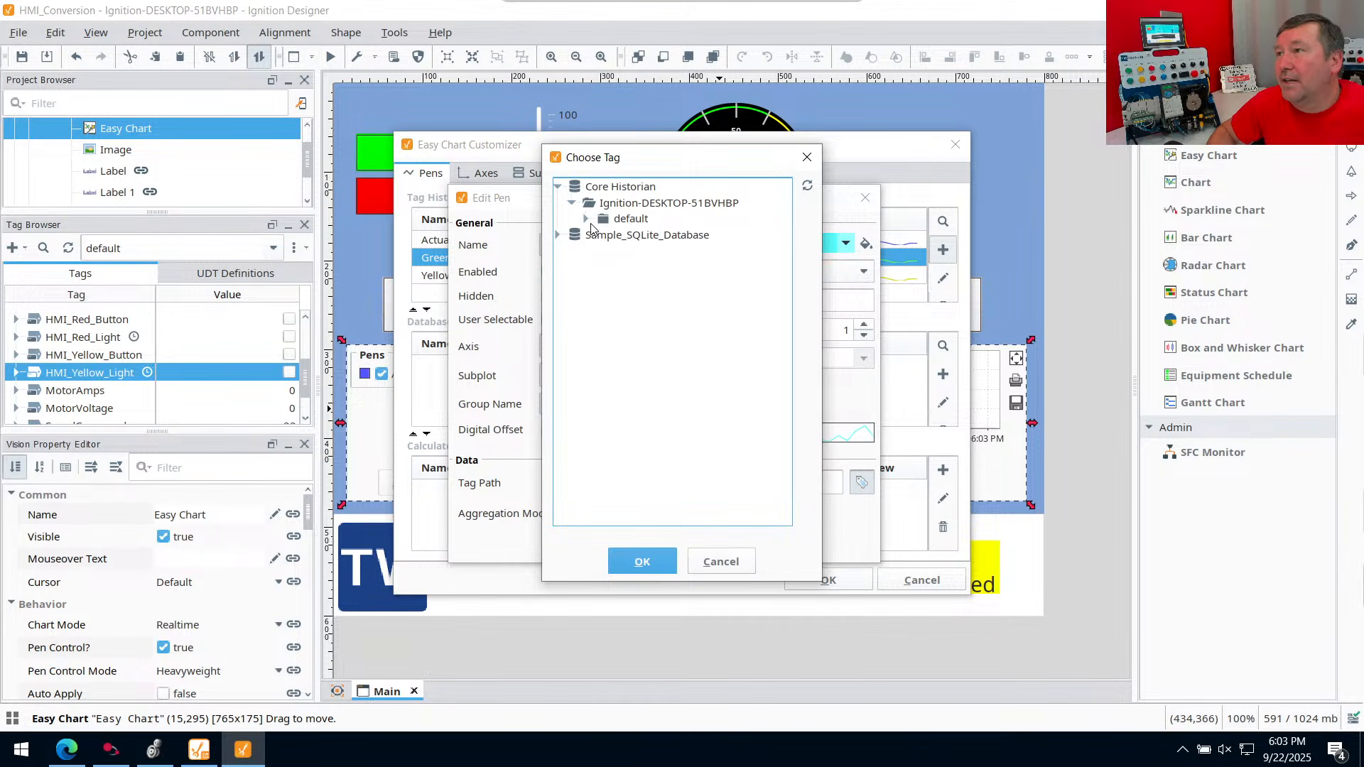
pyautogui.click(586, 219)
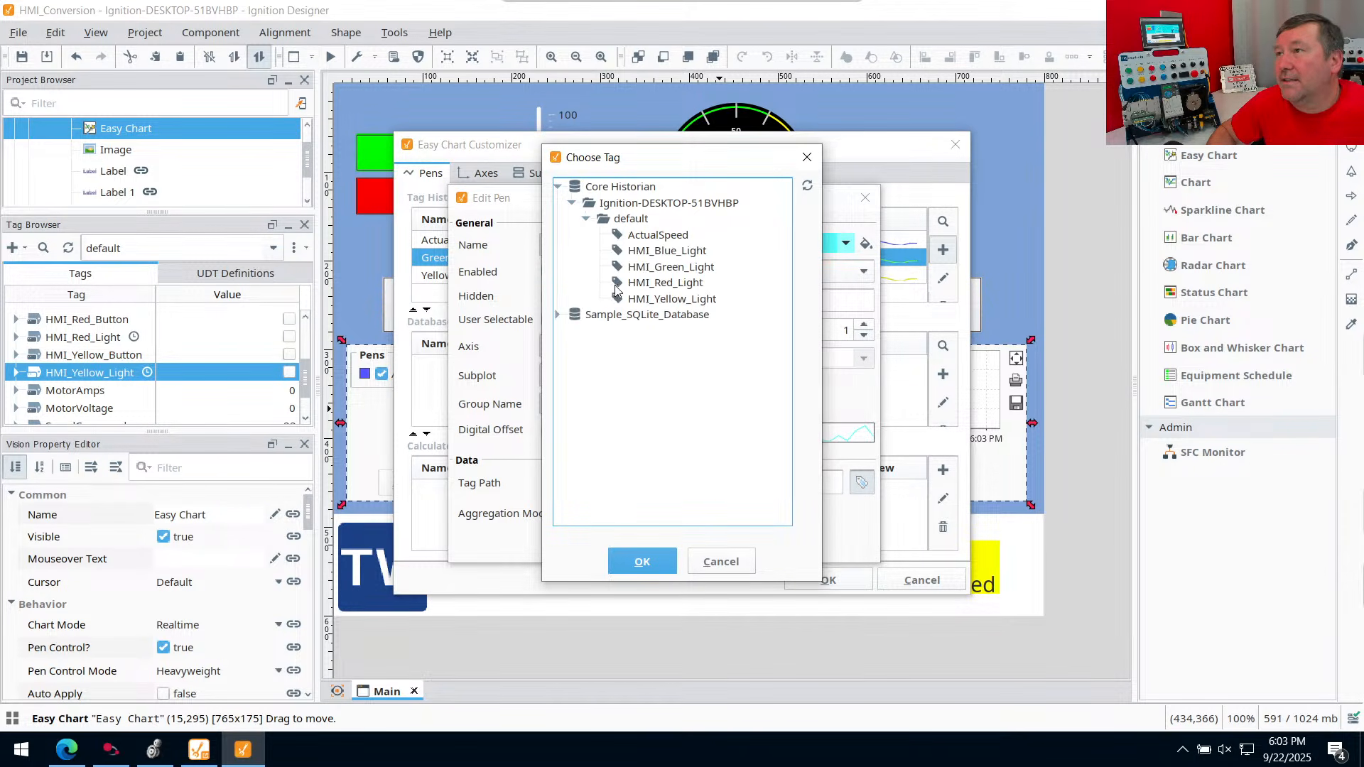
pyautogui.click(650, 252)
pyautogui.click(650, 560)
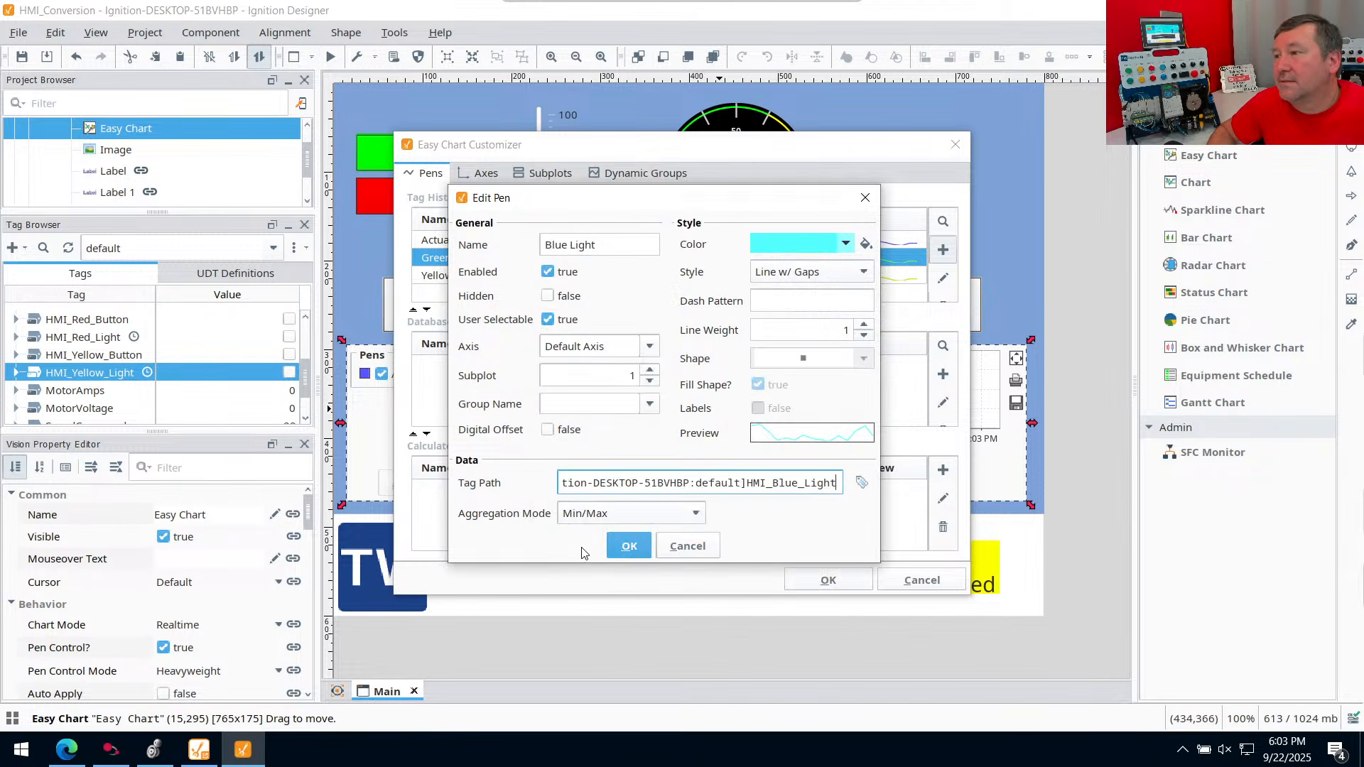
pyautogui.click(629, 542)
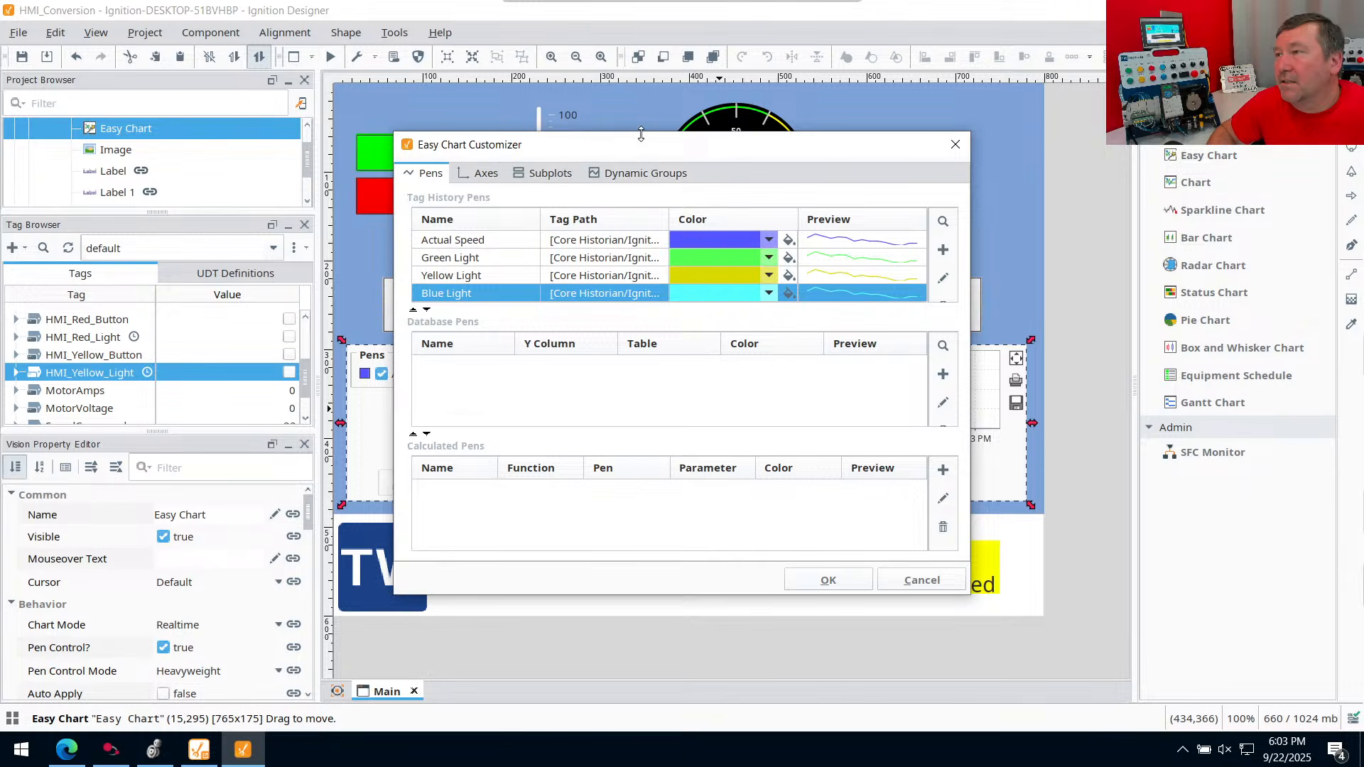
# Start another new tag history pen, color it red and link it to the HMI_Red_Light tag from Core Historian
pyautogui.click(943, 249)
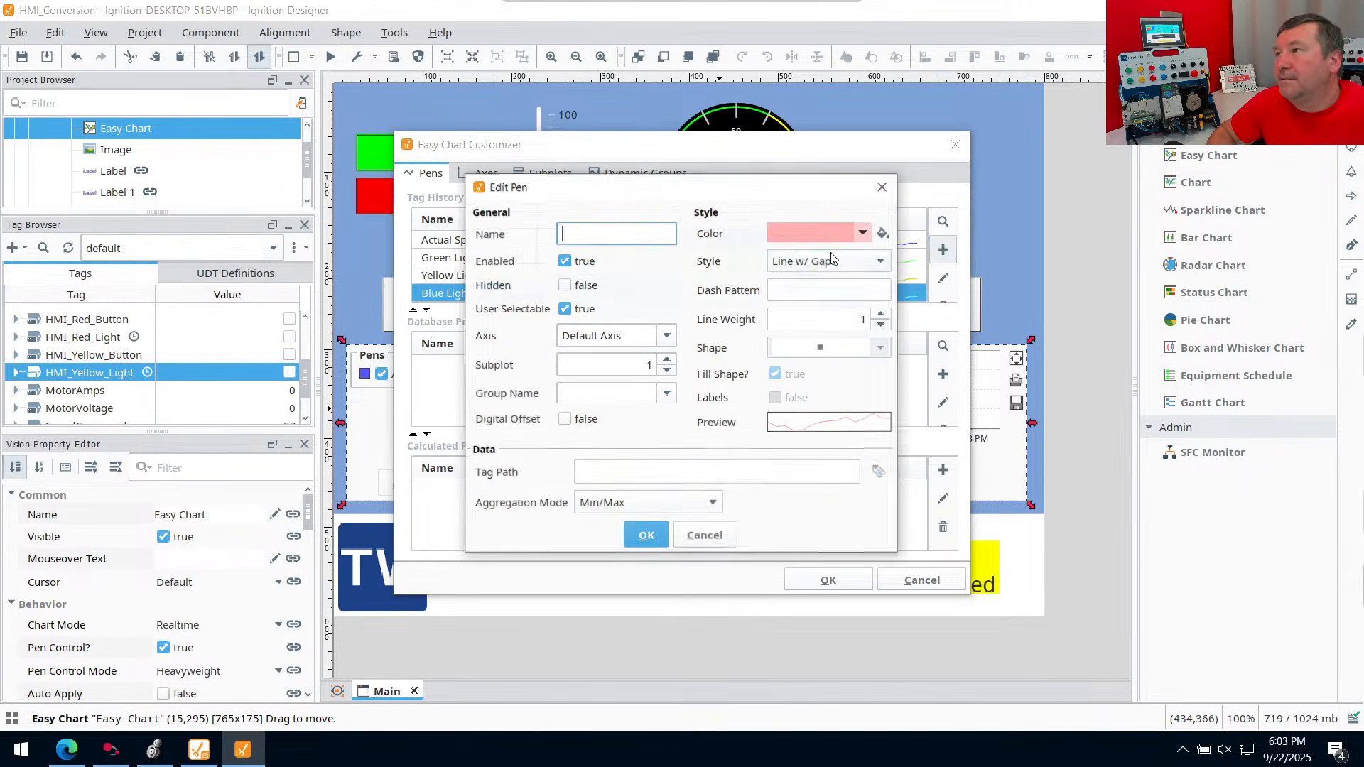
pyautogui.click(862, 233)
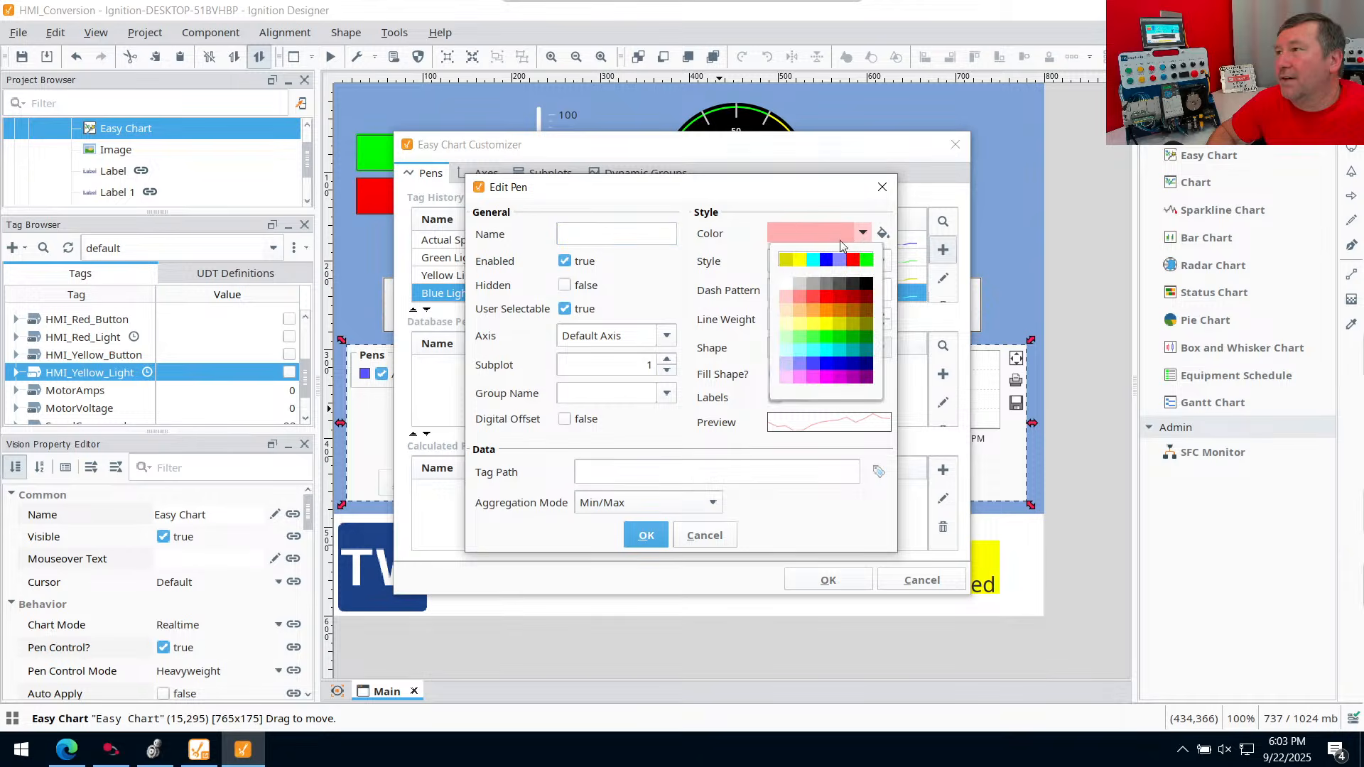
pyautogui.click(813, 274)
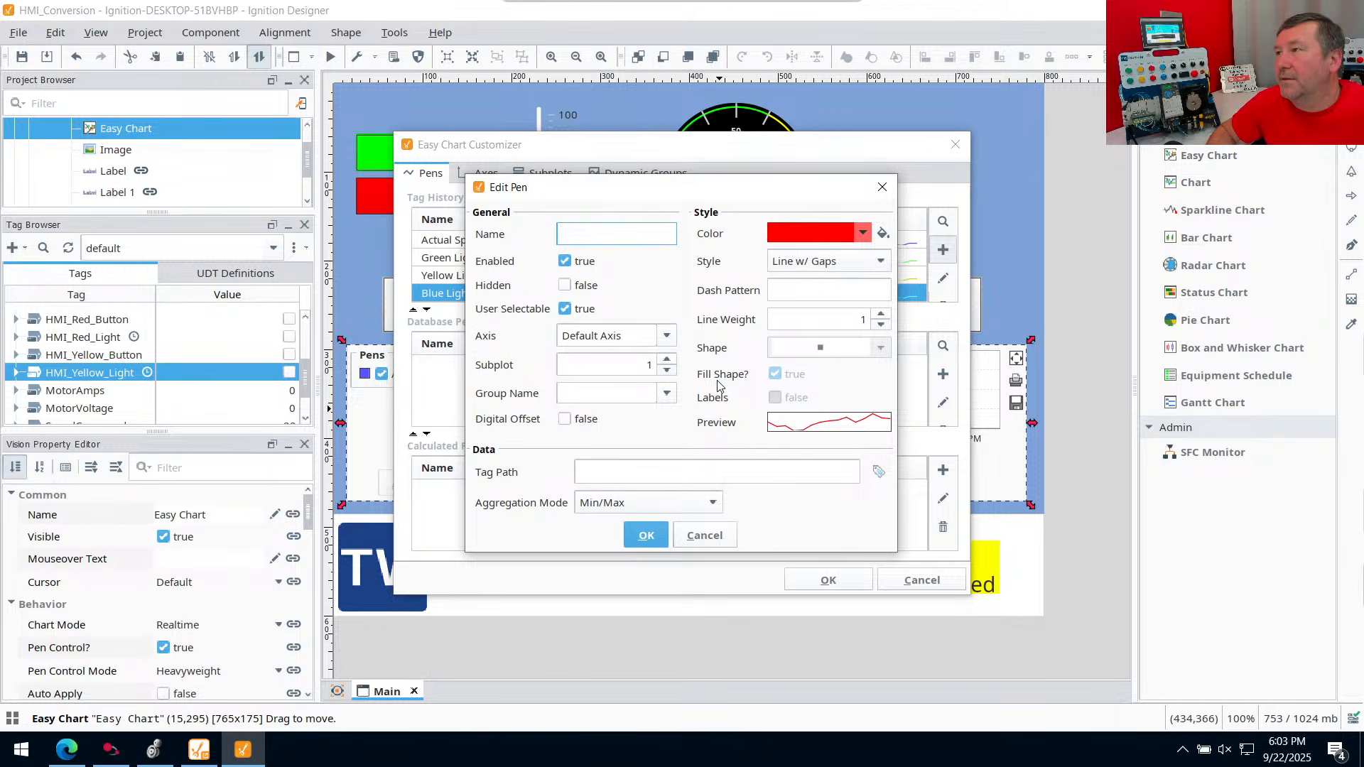
pyautogui.click(608, 469)
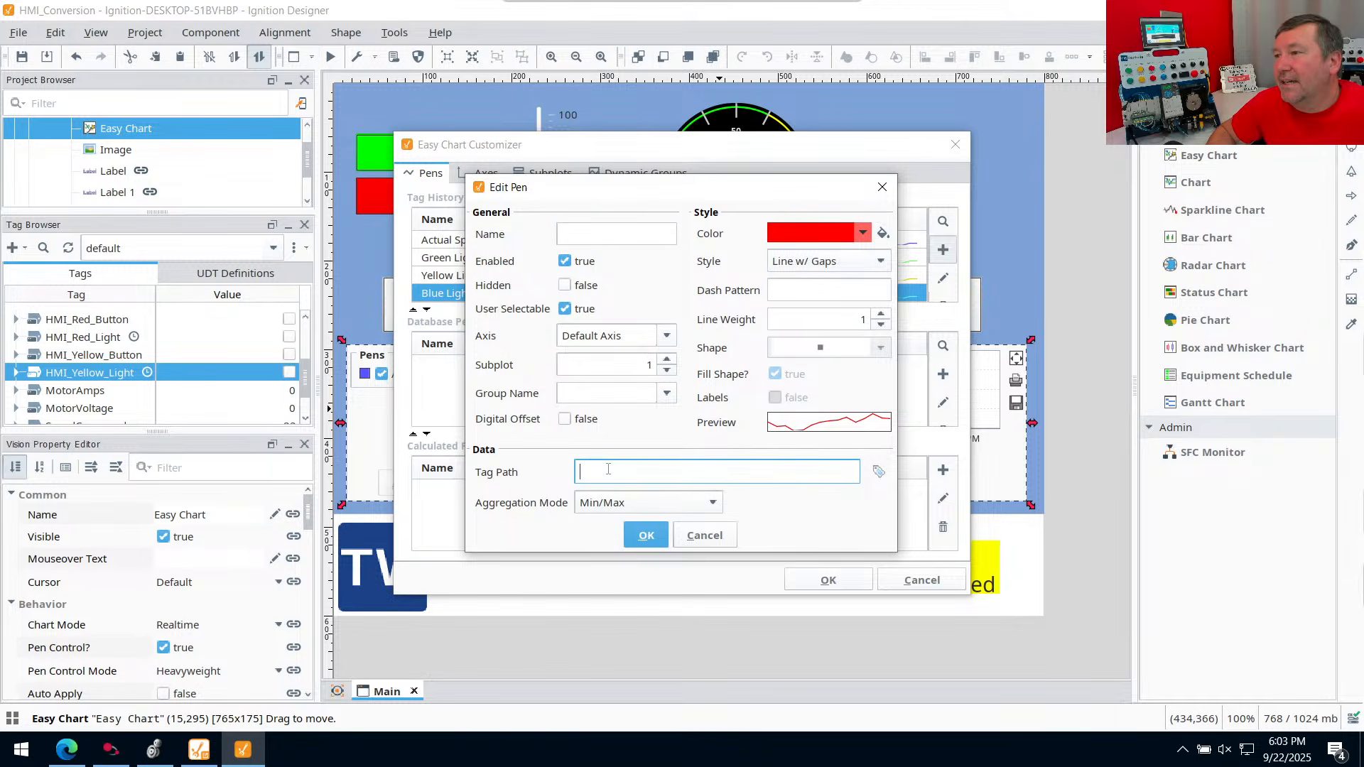
pyautogui.click(879, 471)
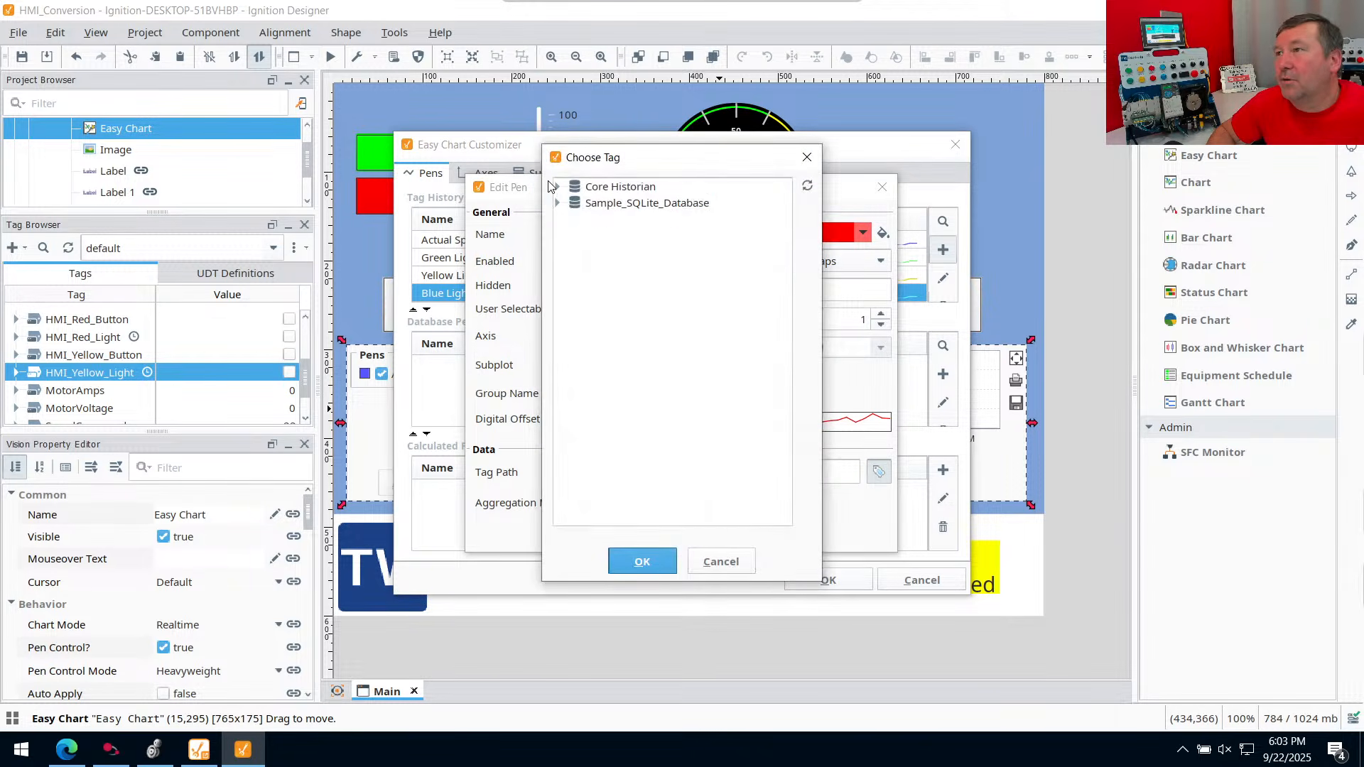
pyautogui.click(557, 186)
pyautogui.click(572, 203)
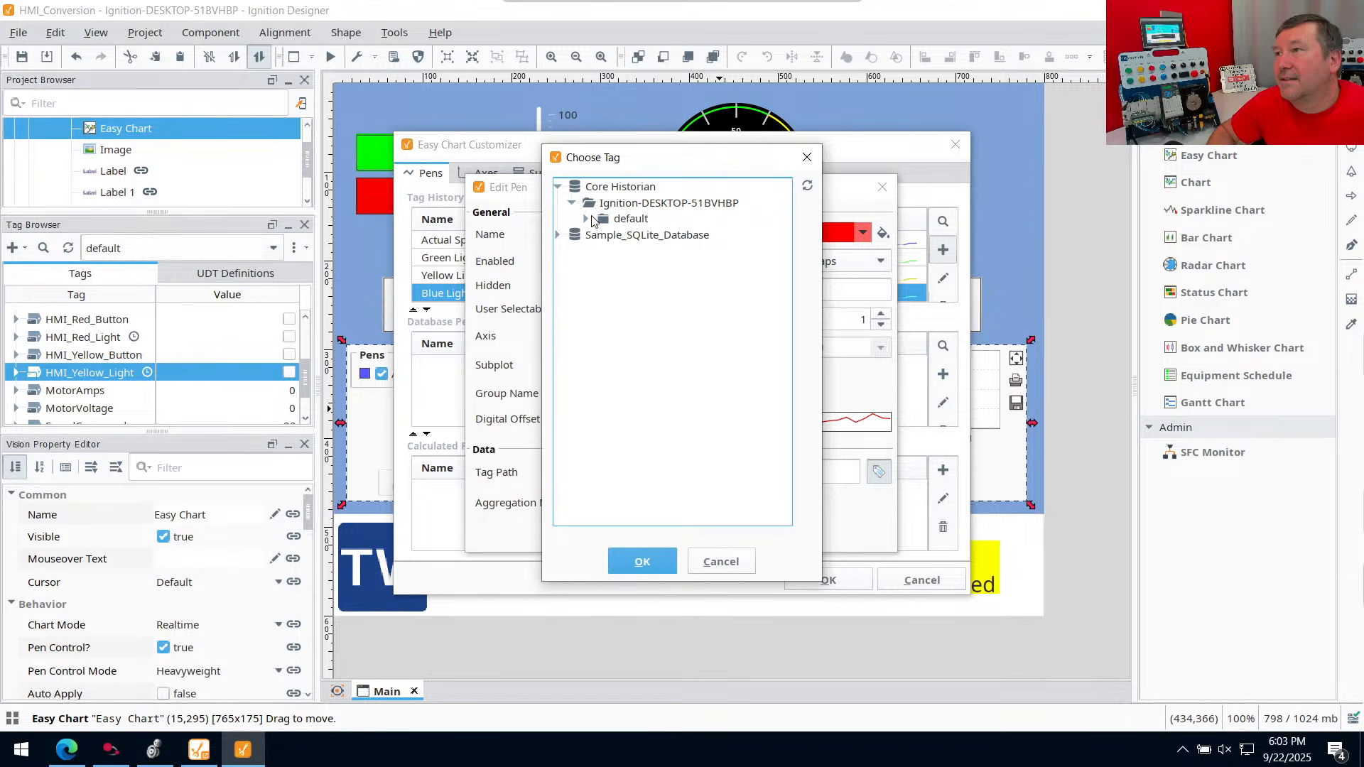
pyautogui.click(587, 219)
pyautogui.click(666, 282)
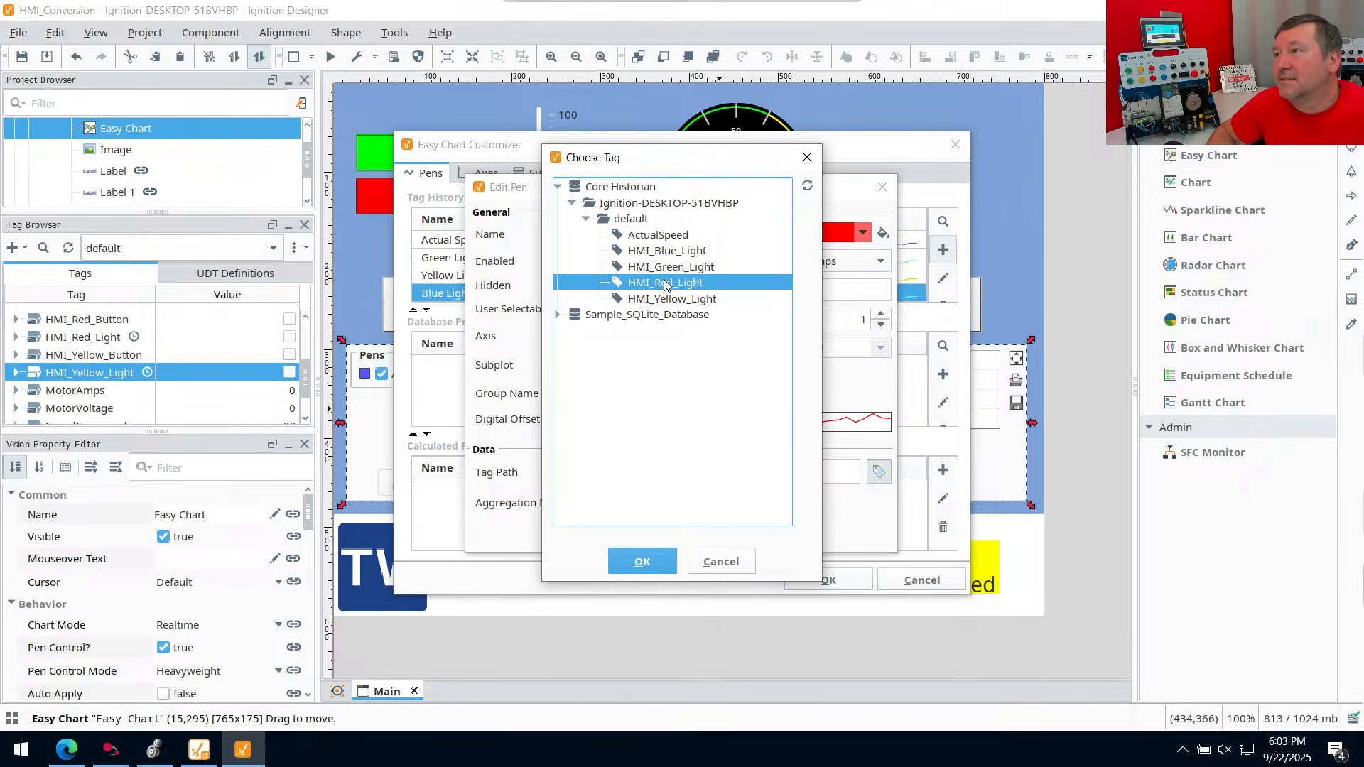
pyautogui.click(622, 567)
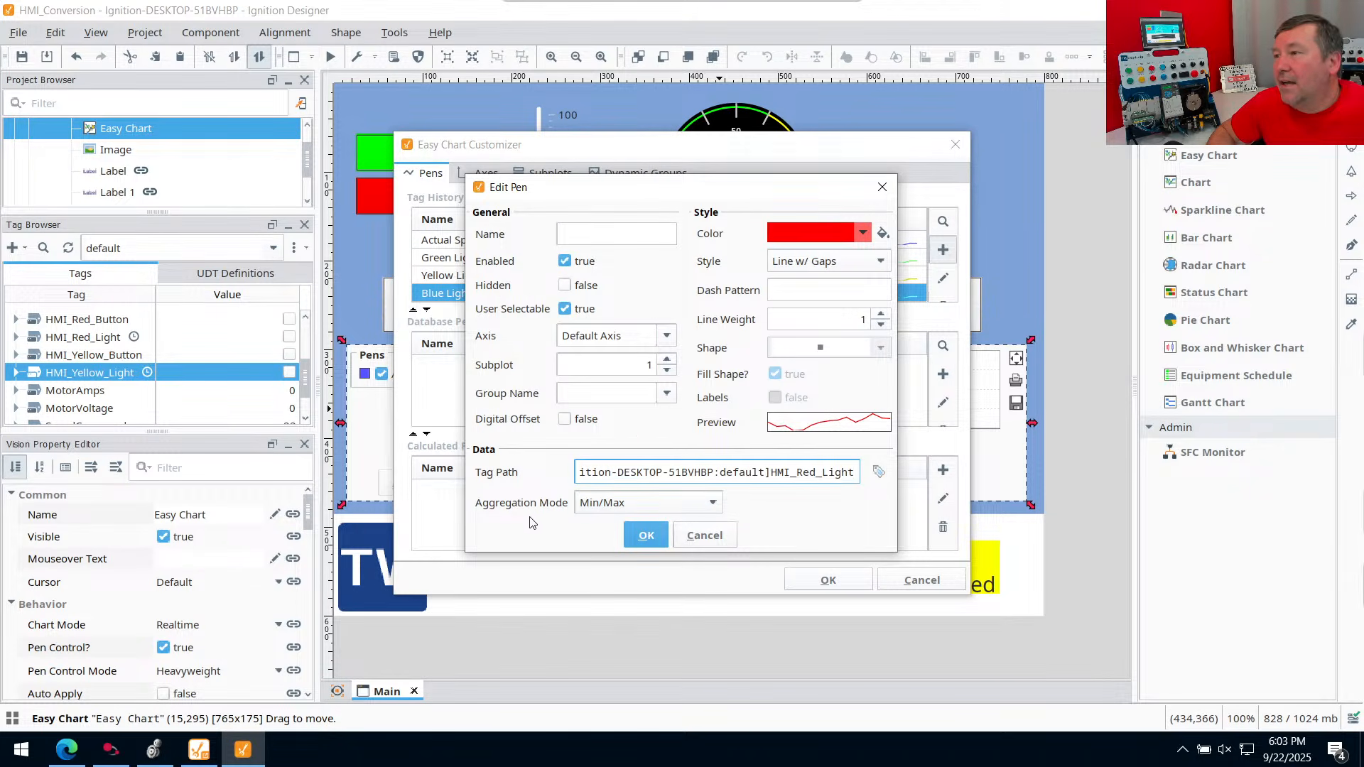
# Name the red pen Red Light, accept it and apply the customizer's pens to the Easy Chart
pyautogui.click(613, 238)
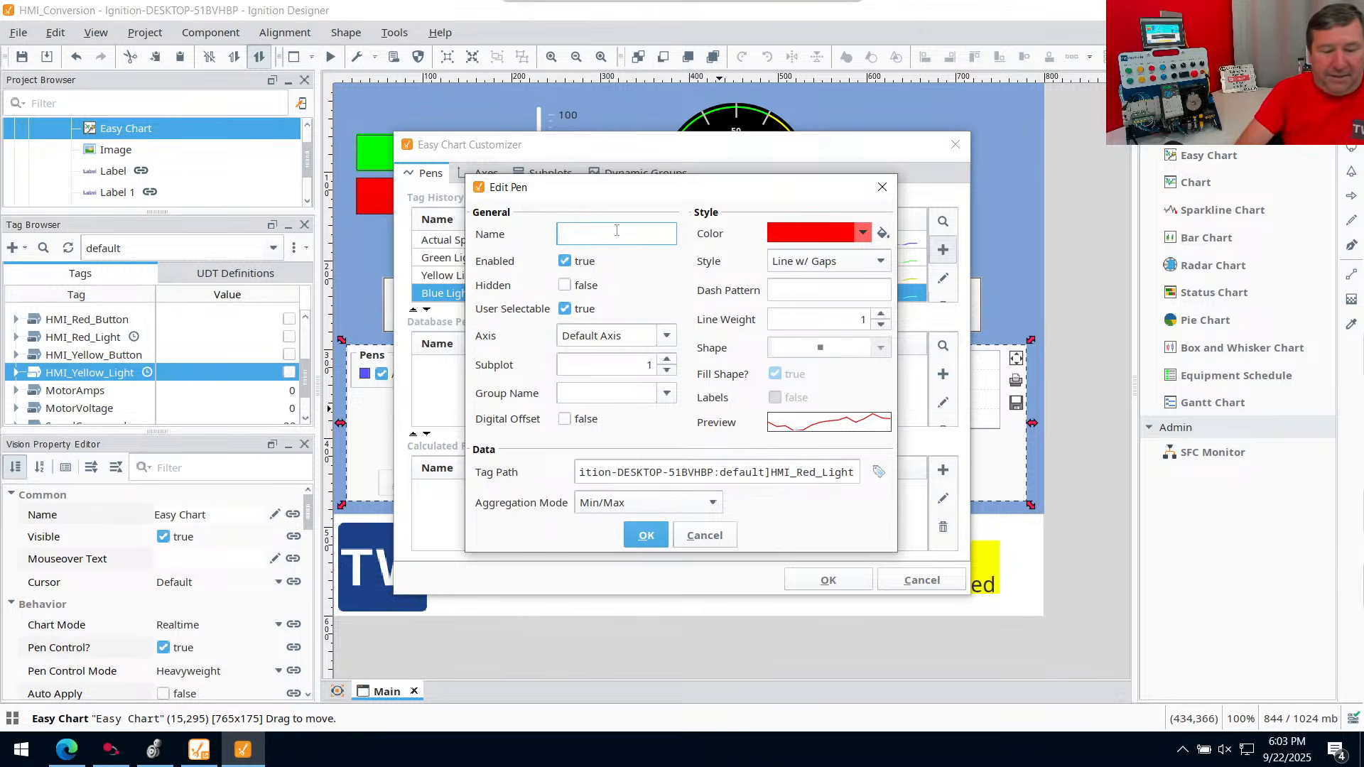
pyautogui.write('Red Light')
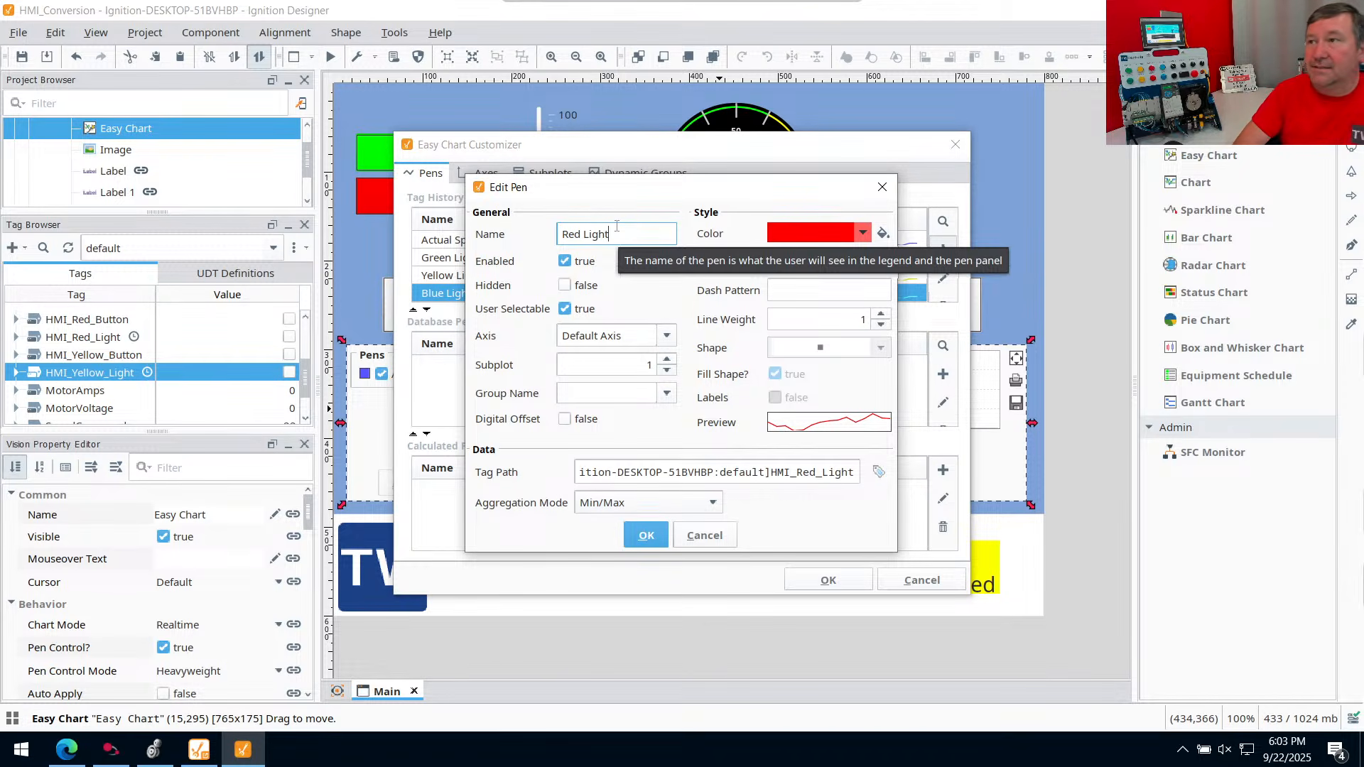
pyautogui.click(640, 537)
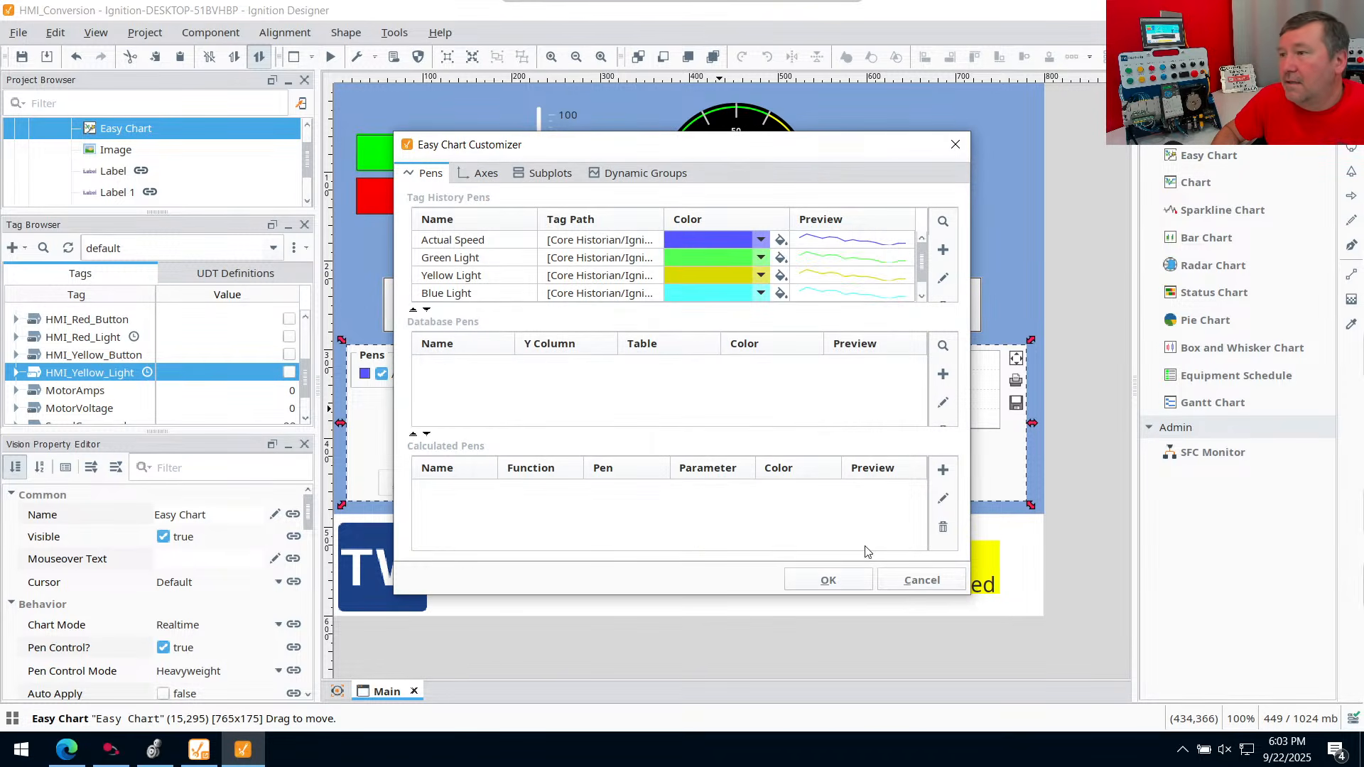
pyautogui.click(809, 579)
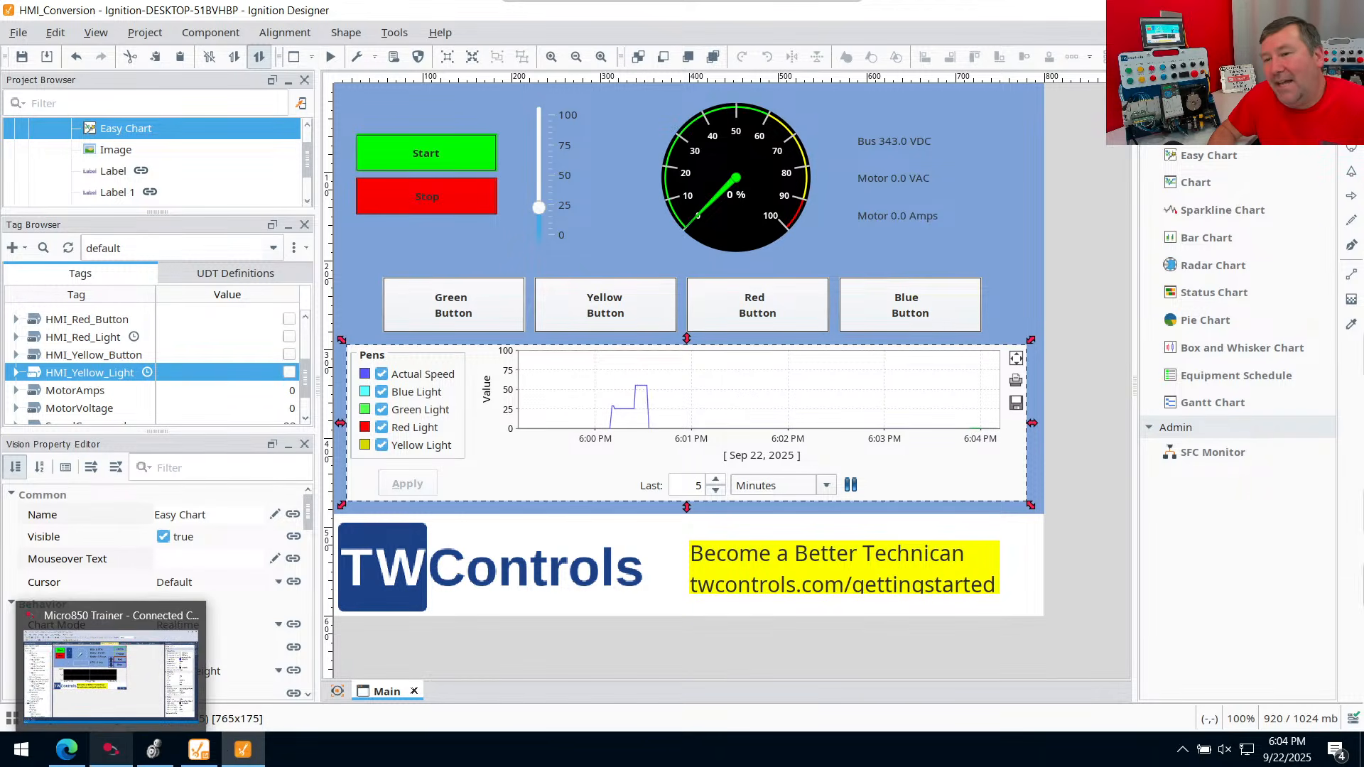
# Switch to Connected Components Workbench and check the minimum and maximum value properties of the trend on Screen_1
pyautogui.click(110, 750)
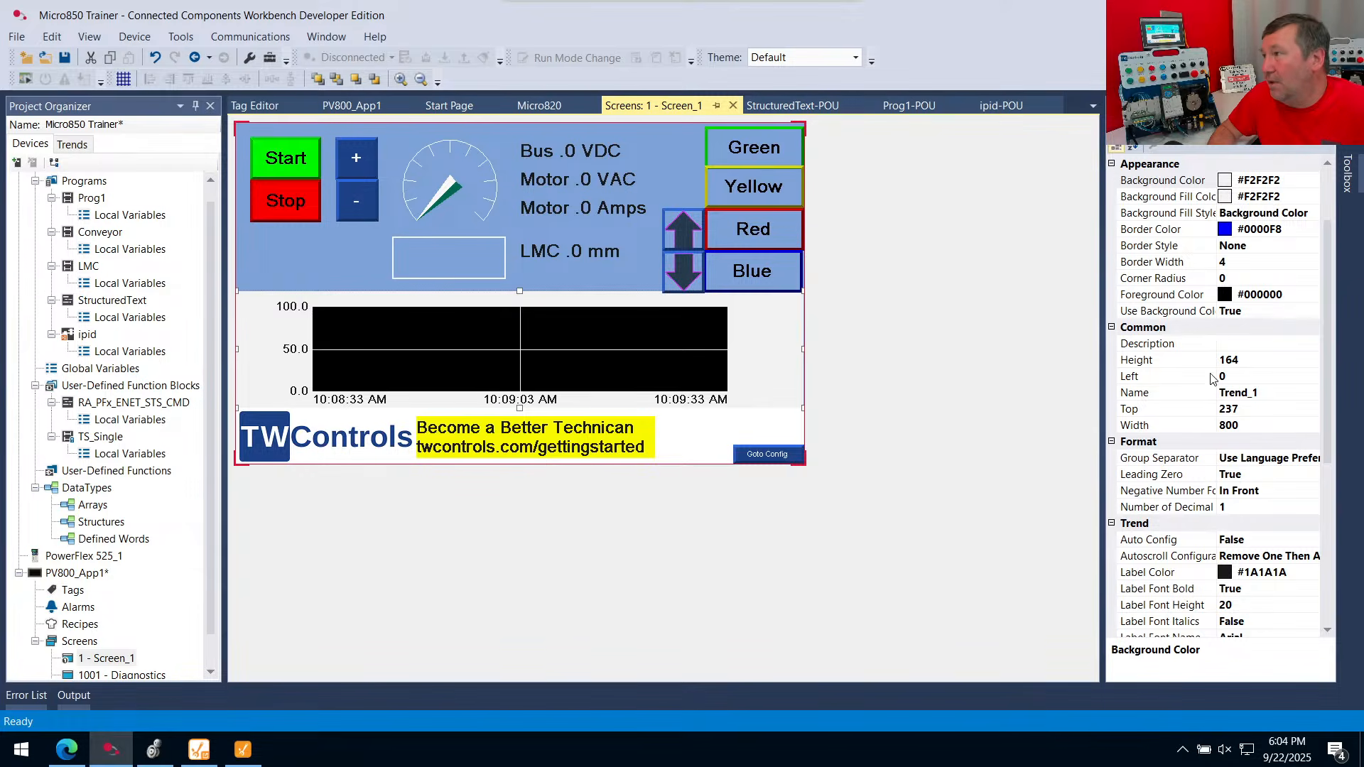
pyautogui.scroll(2, 1244, 270)
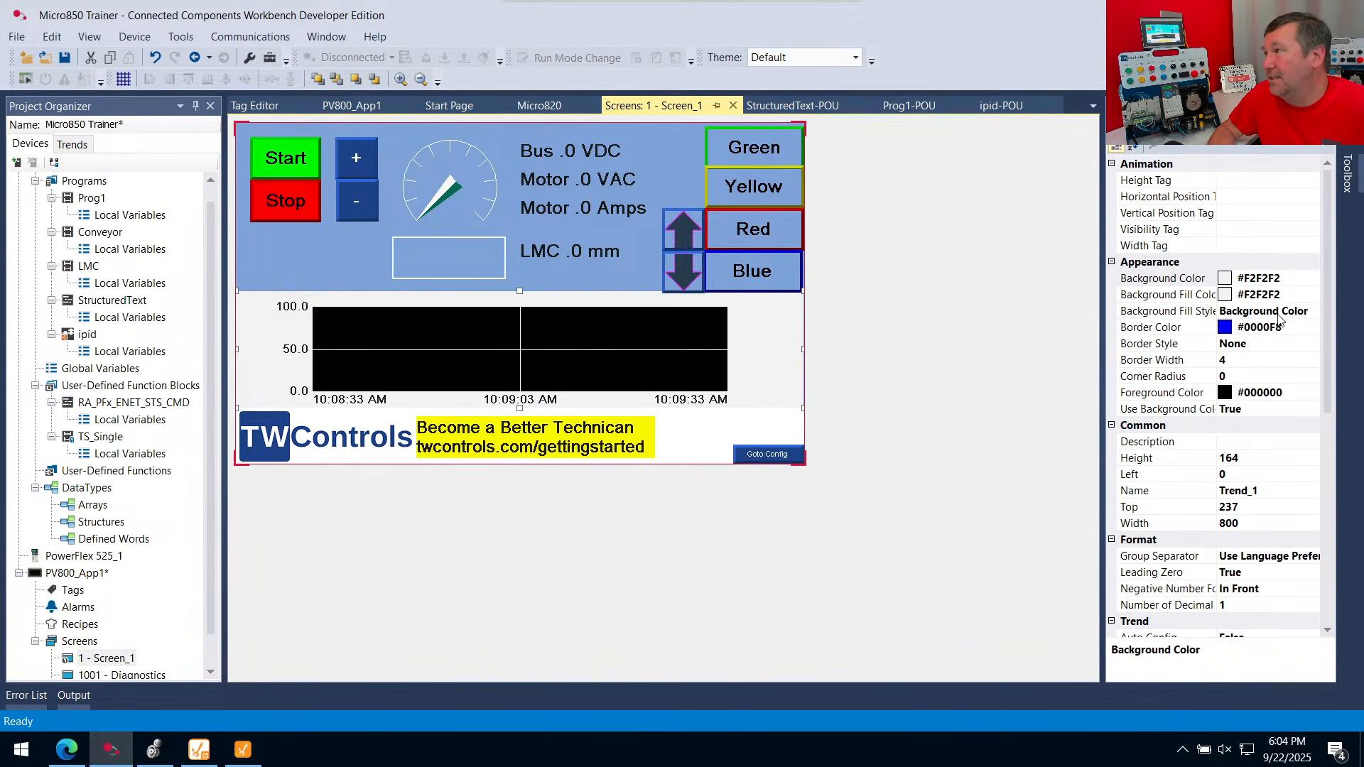
pyautogui.scroll(-6, 1280, 355)
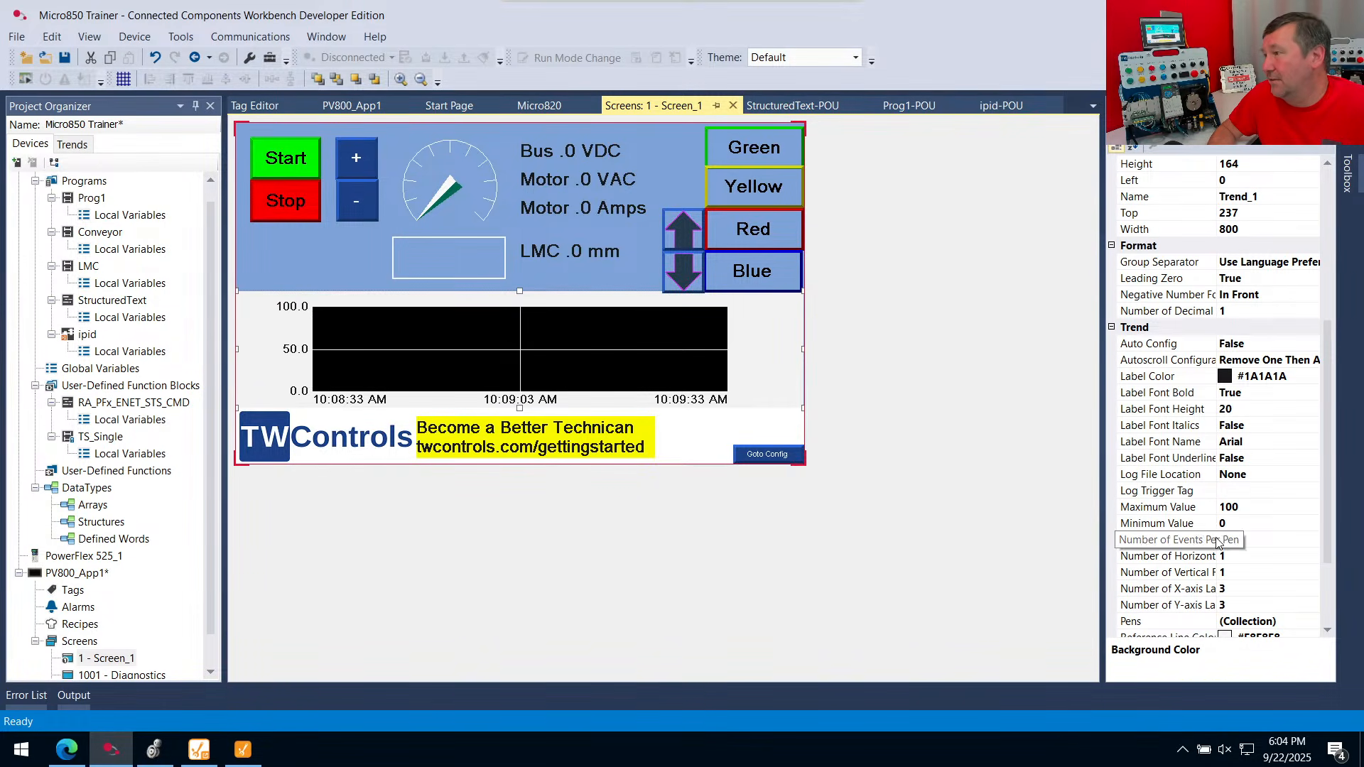
pyautogui.click(1181, 525)
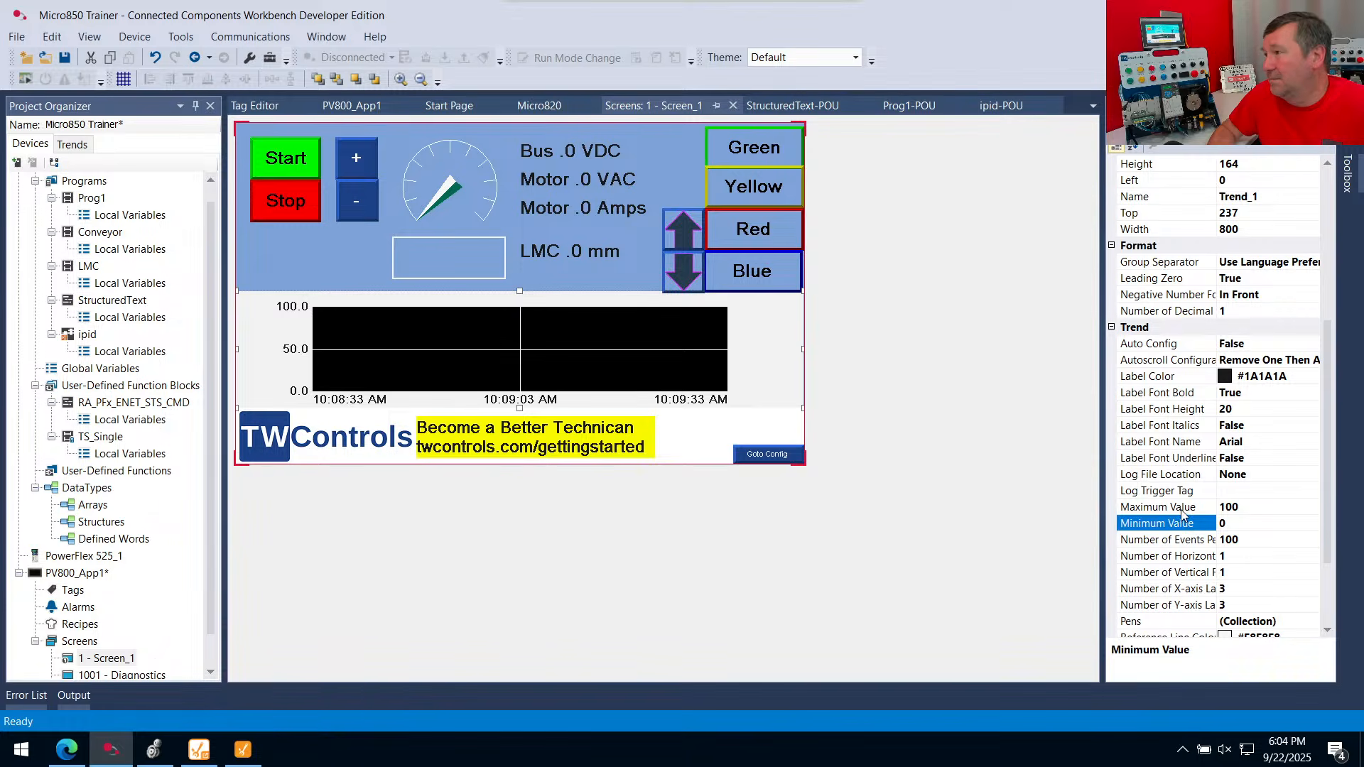
pyautogui.click(1182, 509)
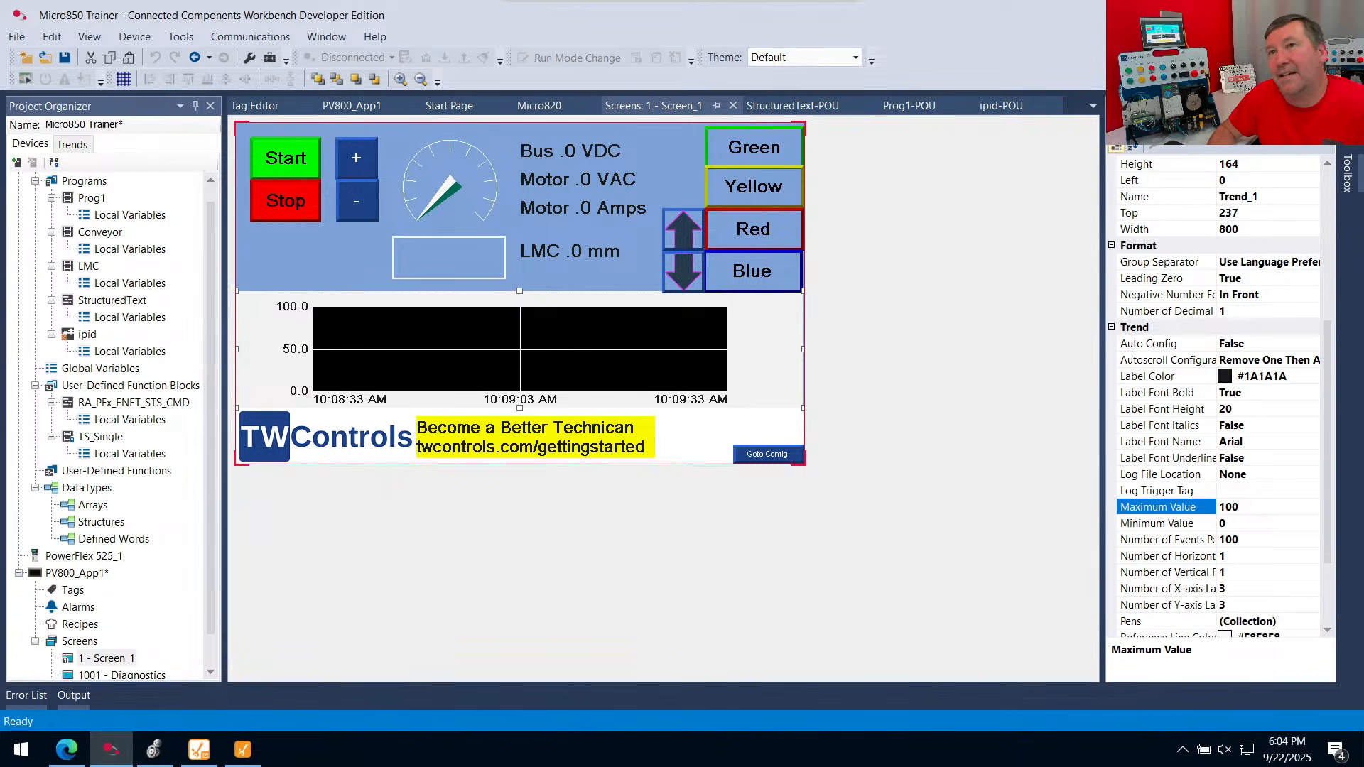
# Open the Prog1 ladder program and examine the rungs that move values into the light graph tags
pyautogui.doubleClick(93, 198)
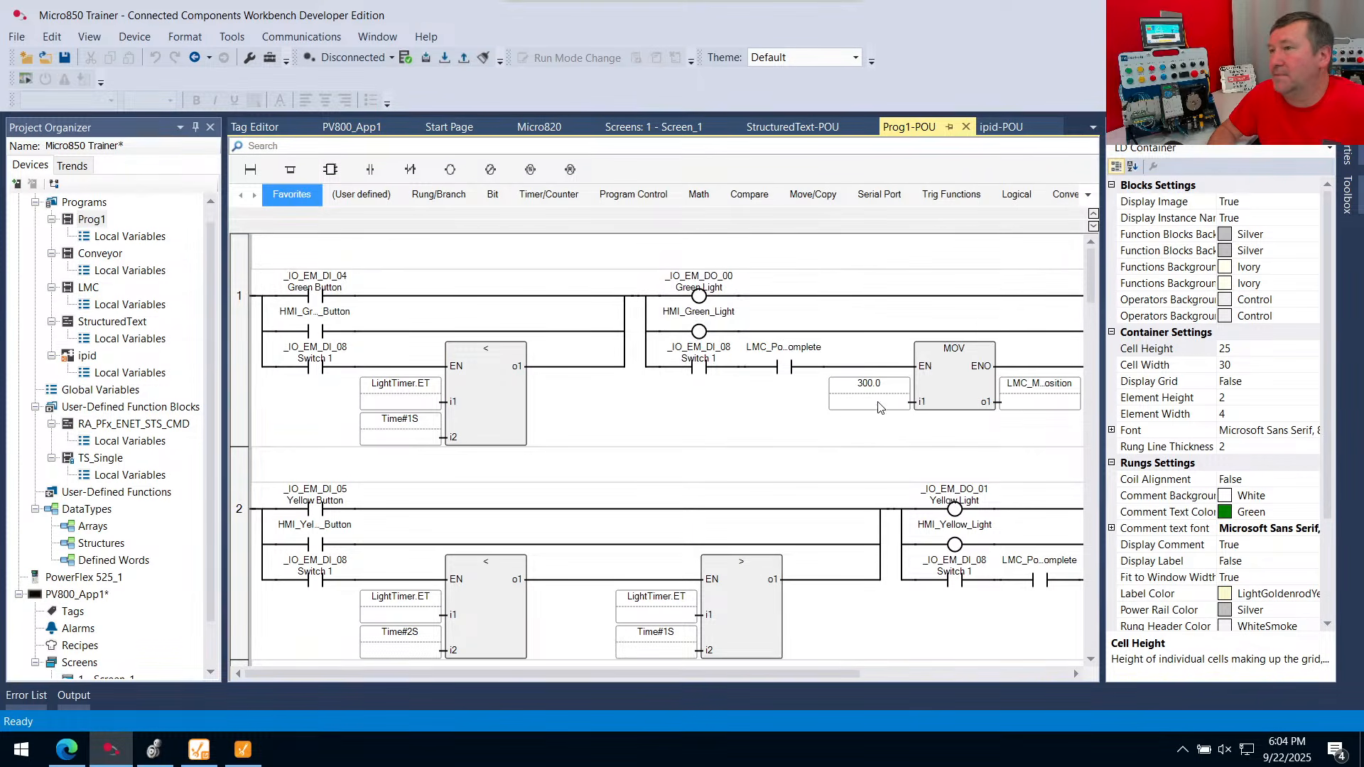
pyautogui.scroll(-2, 639, 312)
pyautogui.scroll(-8, 498, 388)
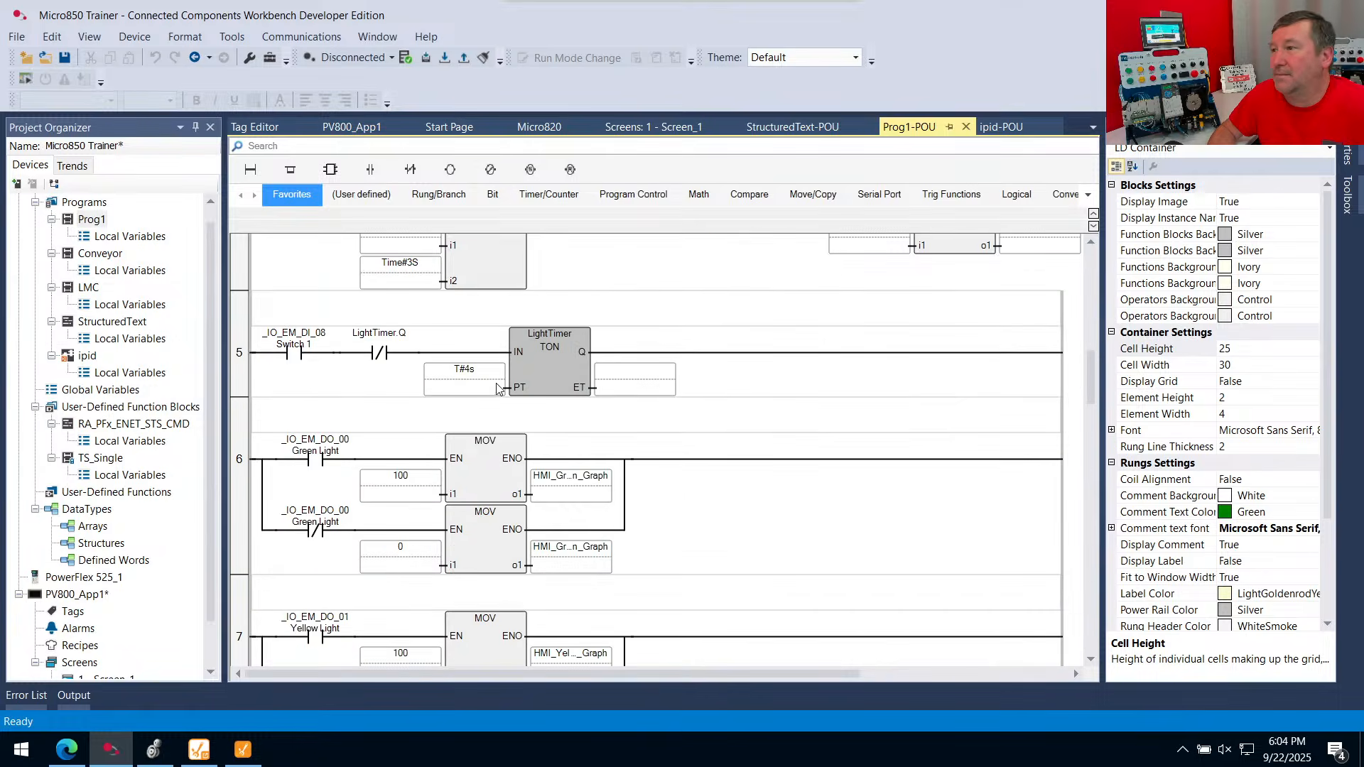
# Examine the remaining Prog1 rungs that move 100 or 0 into the yellow, red and blue light graph tags
pyautogui.scroll(-10, 500, 388)
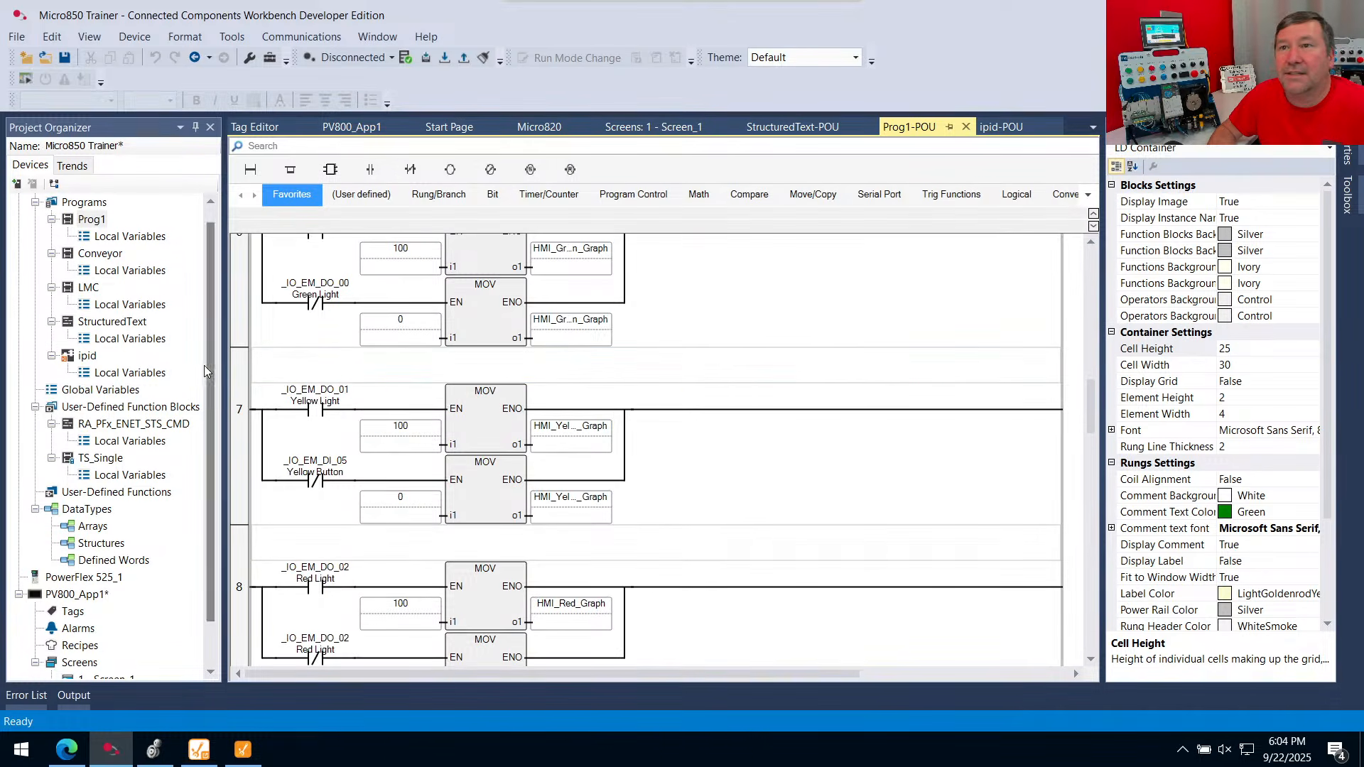
pyautogui.scroll(-10, 633, 458)
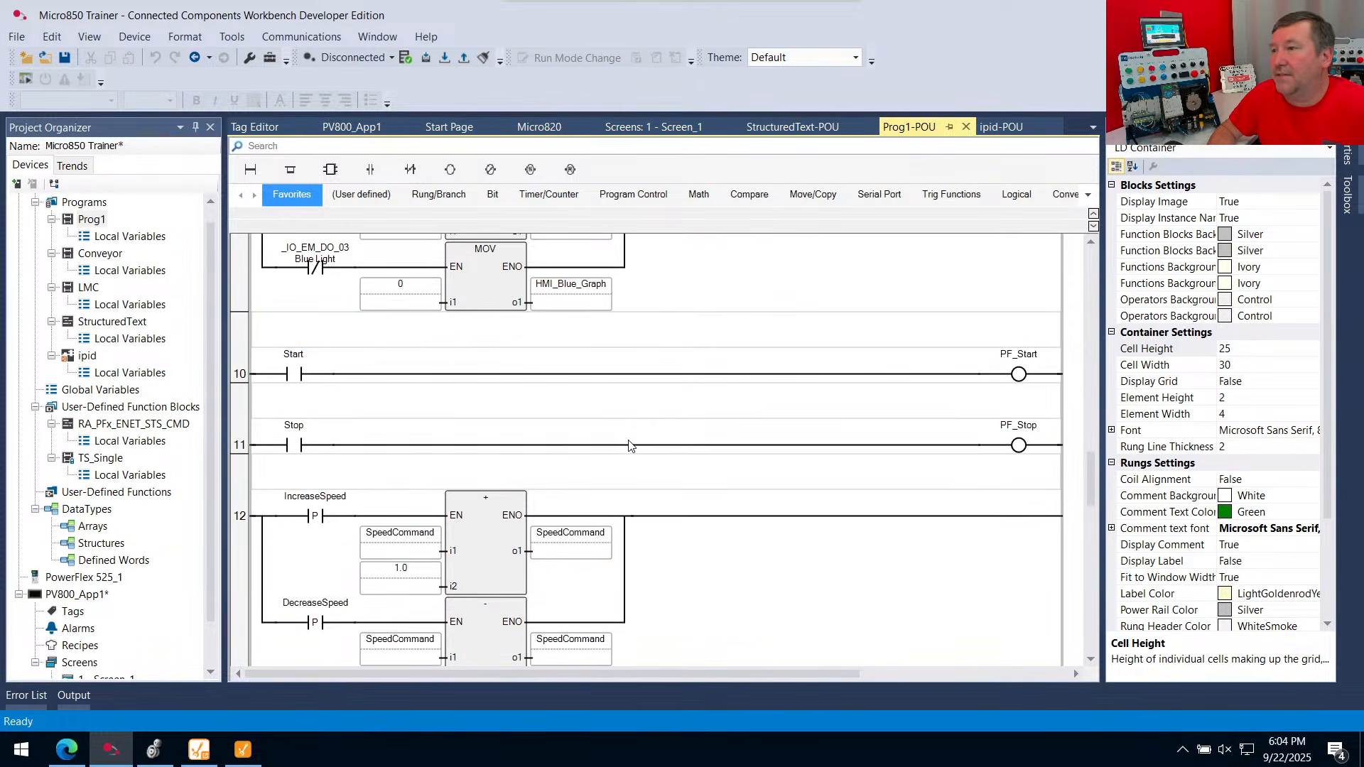
pyautogui.scroll(2, 629, 445)
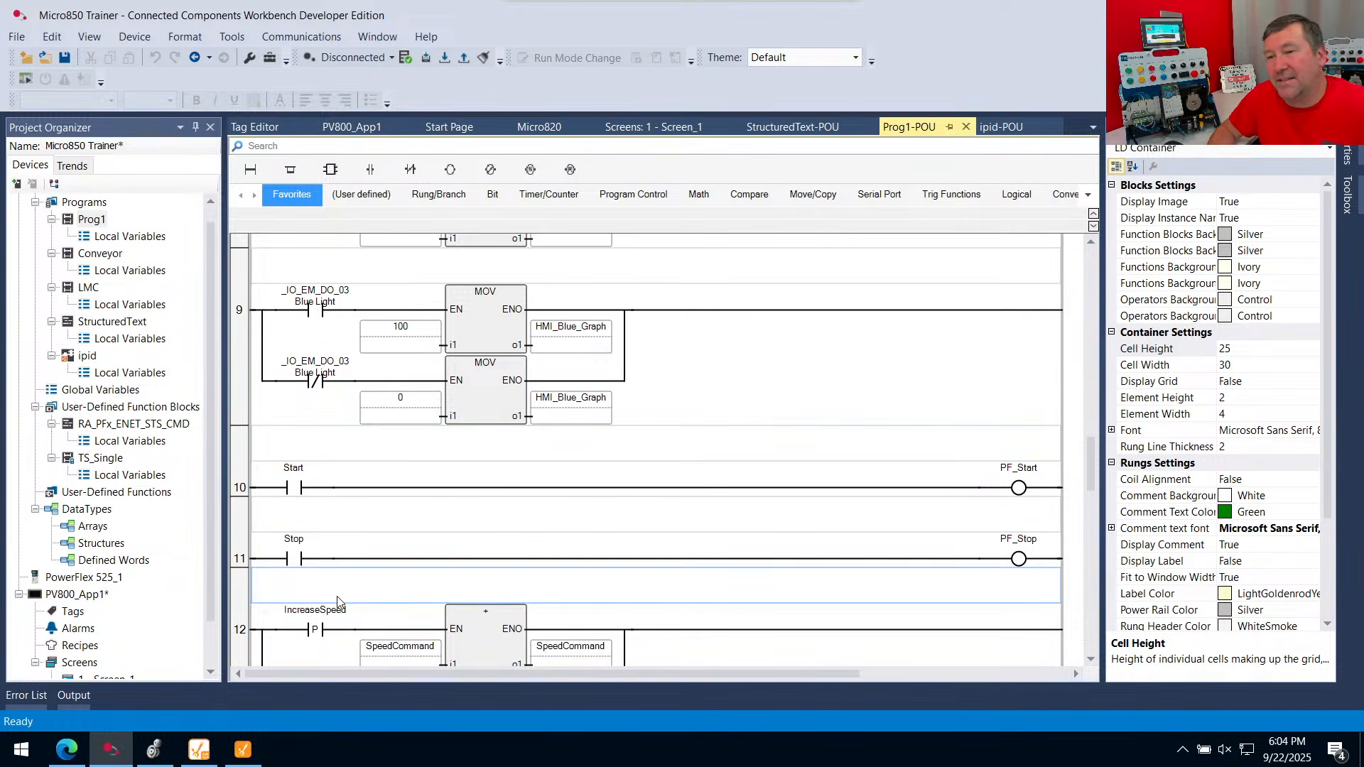
# Switch to Ignition Designer, open the Easy Chart's customizer and add a numeric axis named Boolean
pyautogui.click(237, 755)
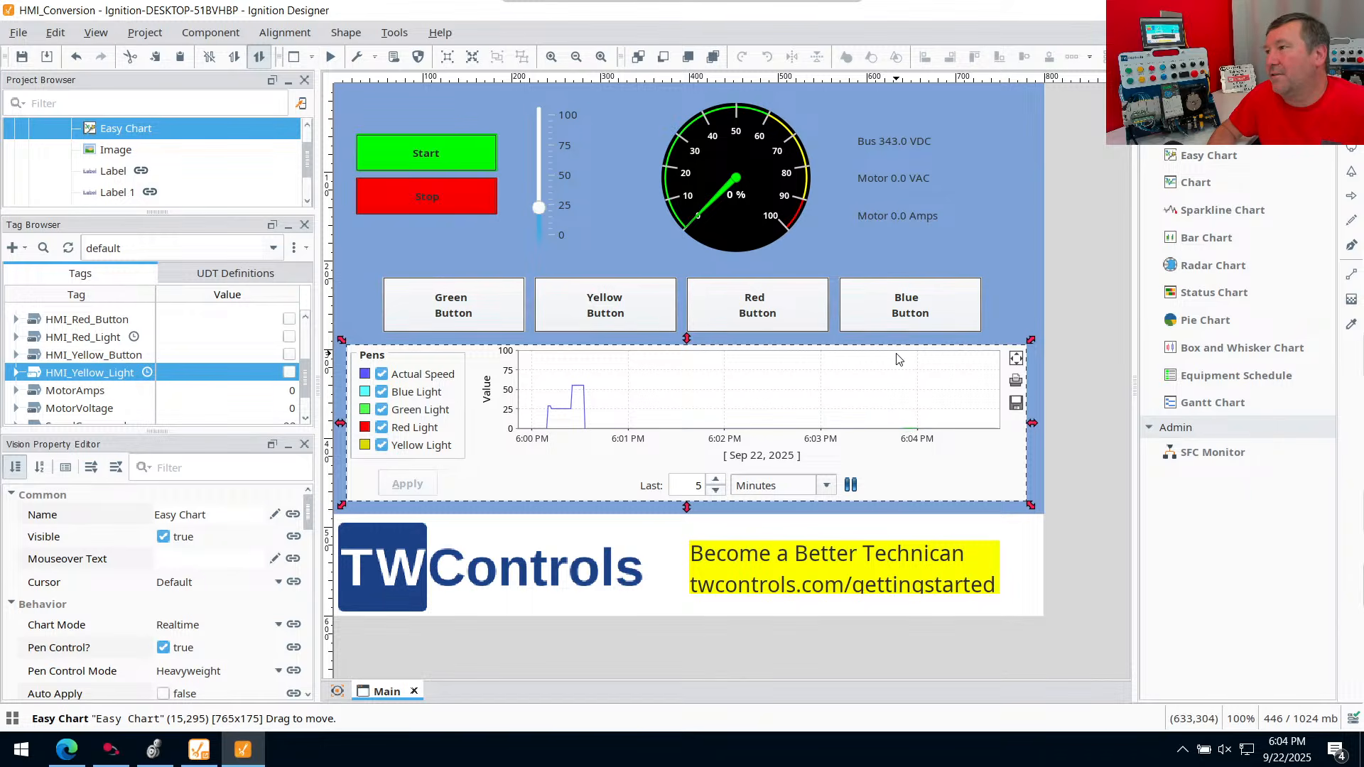
pyautogui.doubleClick(735, 407)
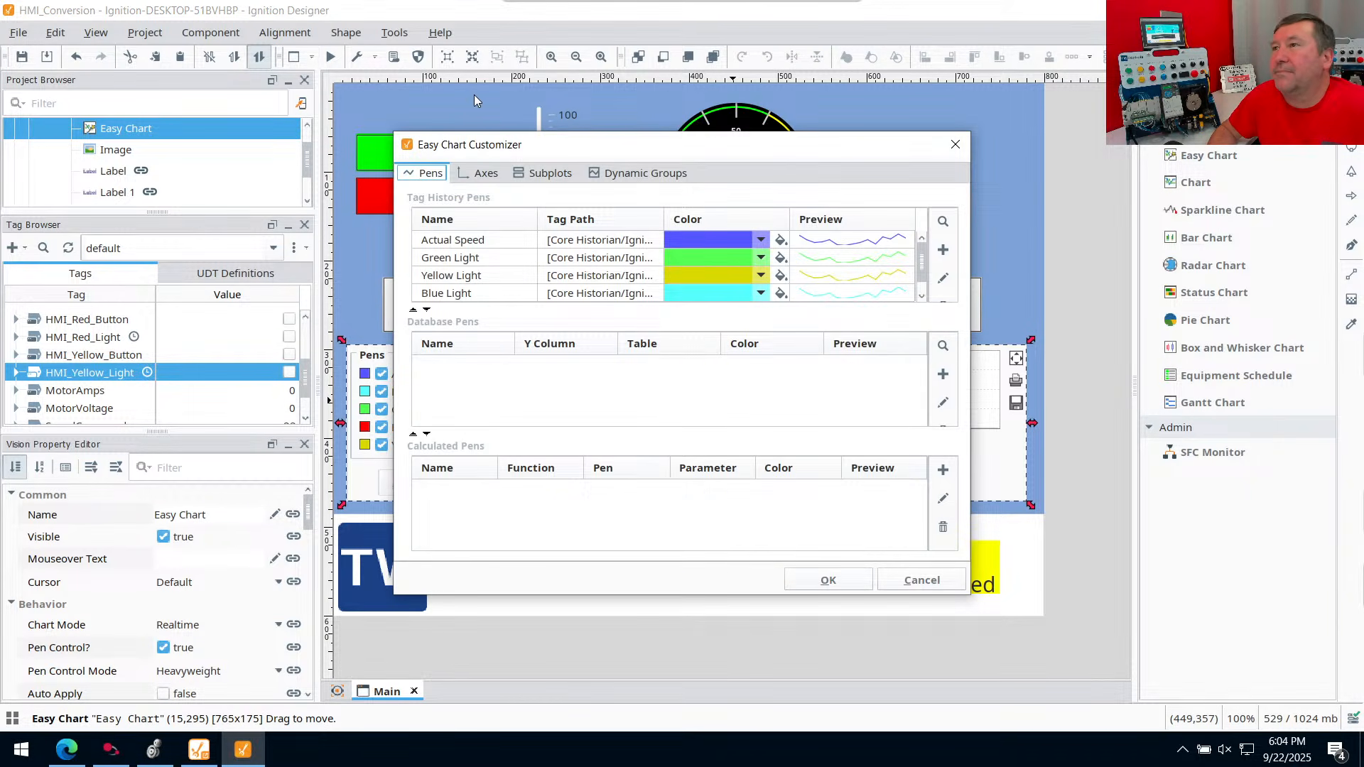
pyautogui.click(480, 172)
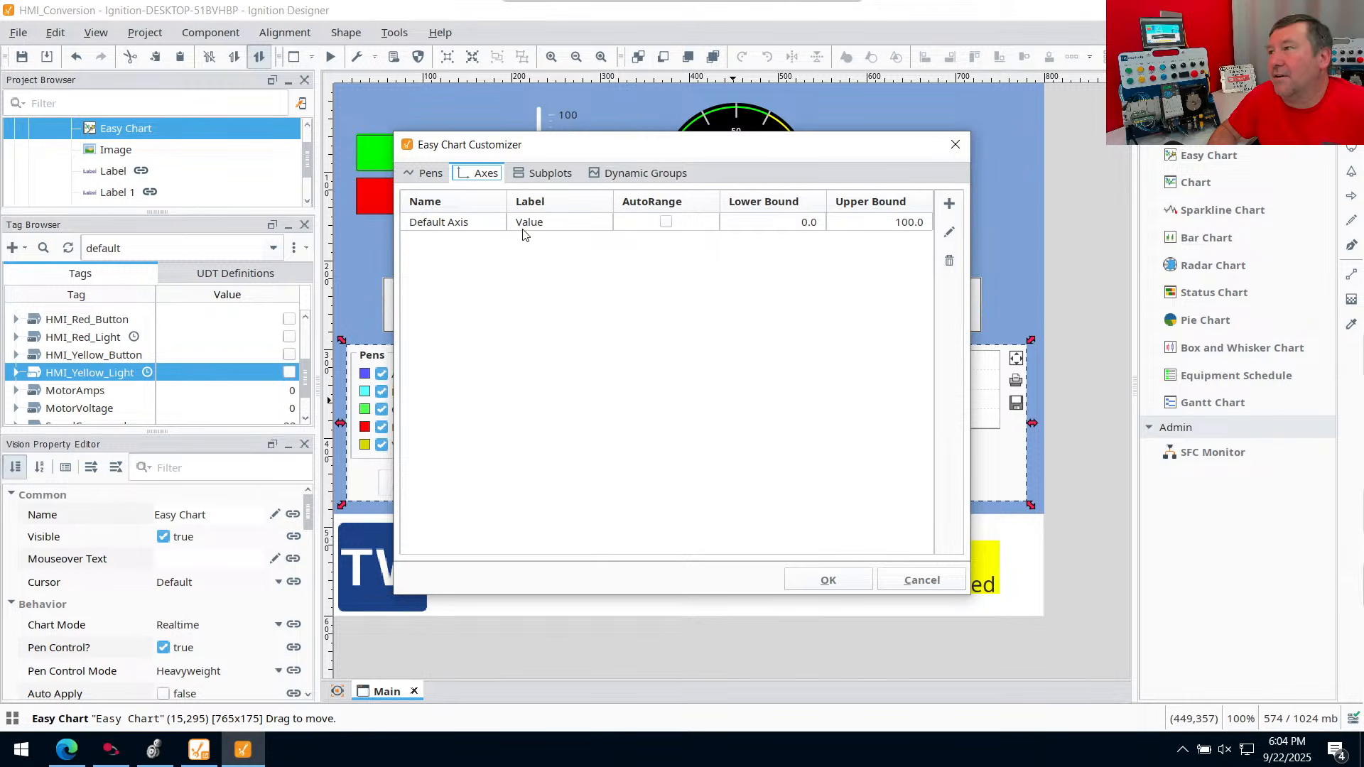
pyautogui.click(950, 206)
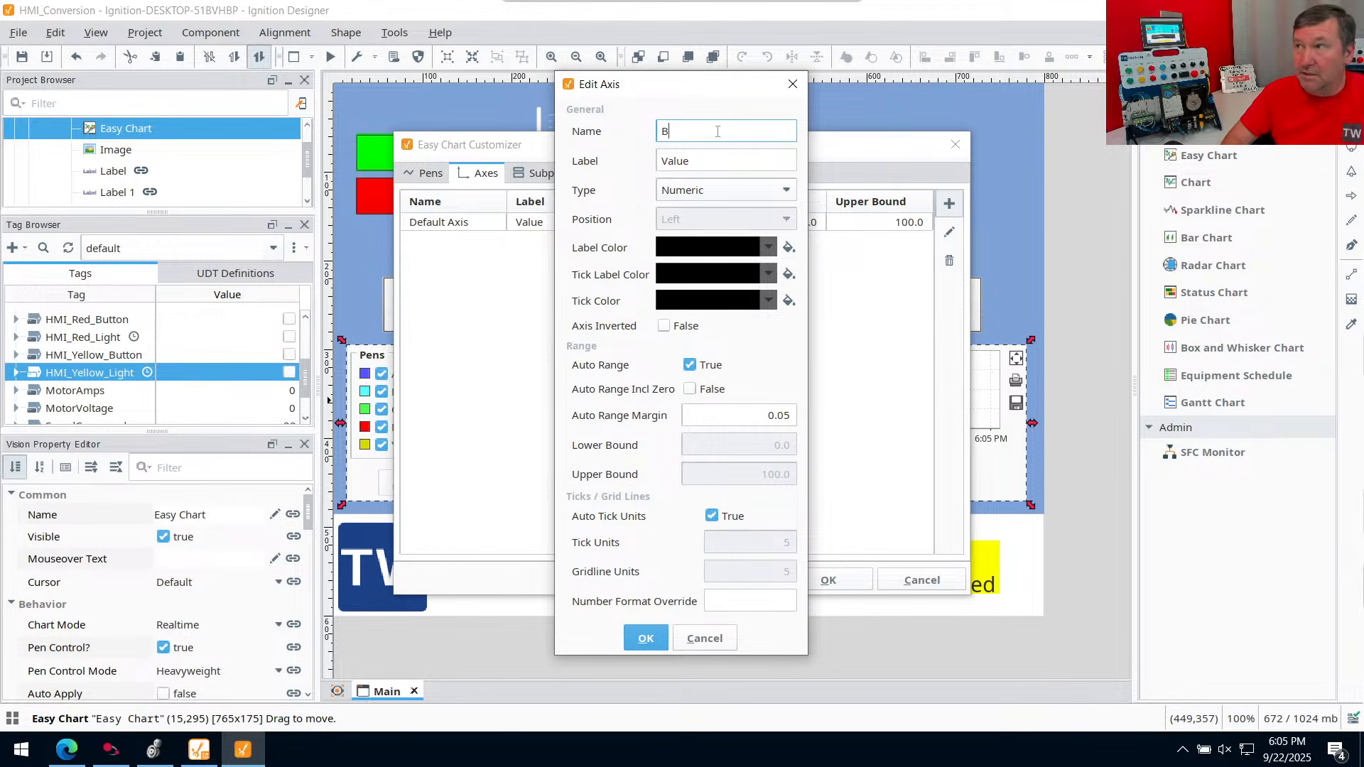
pyautogui.write('ool')
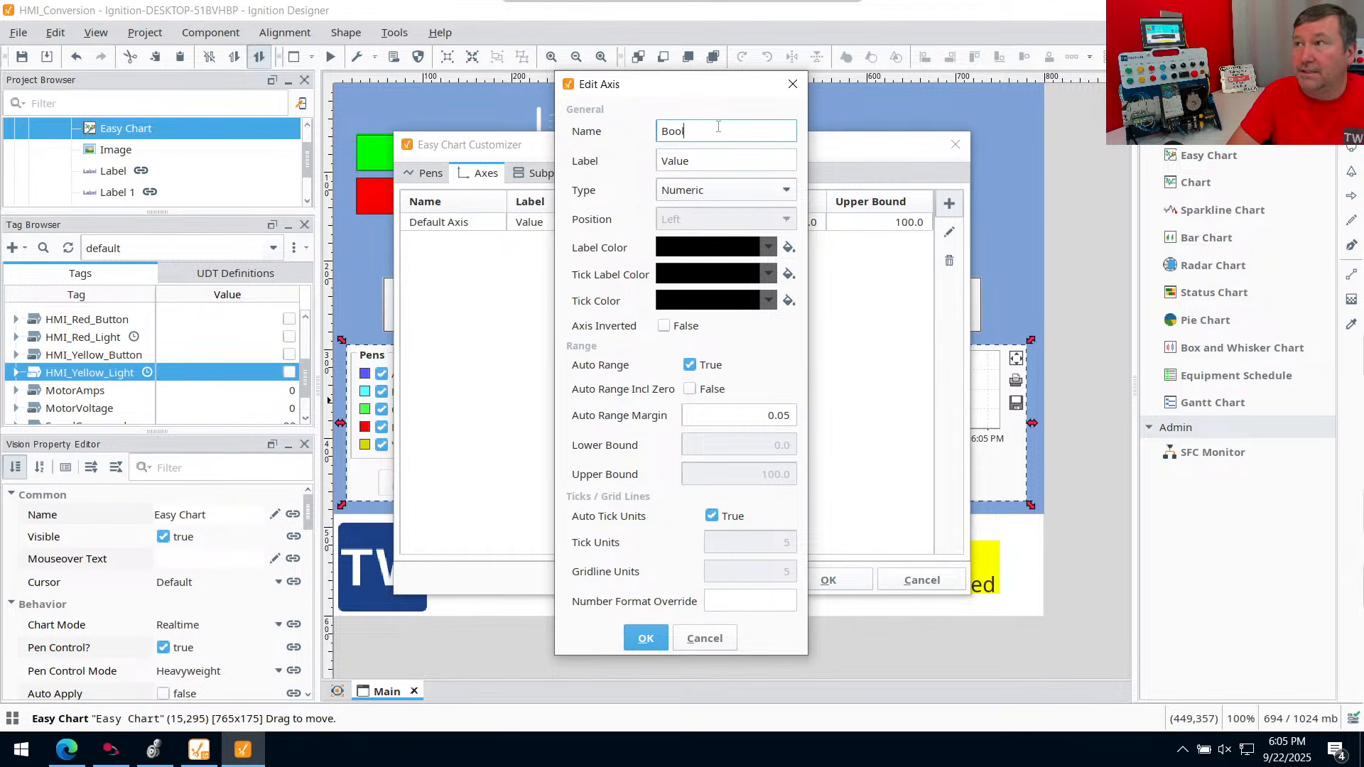
pyautogui.write('ean')
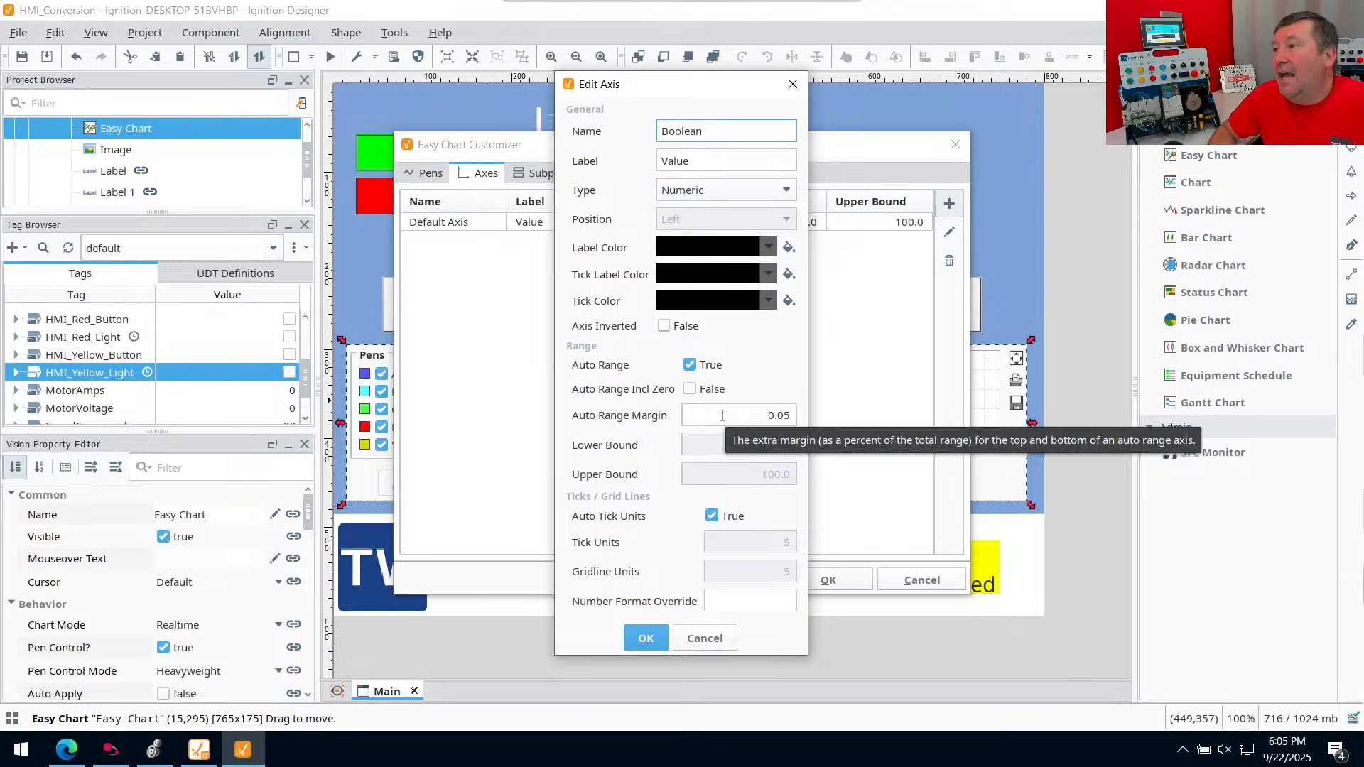
pyautogui.click(645, 638)
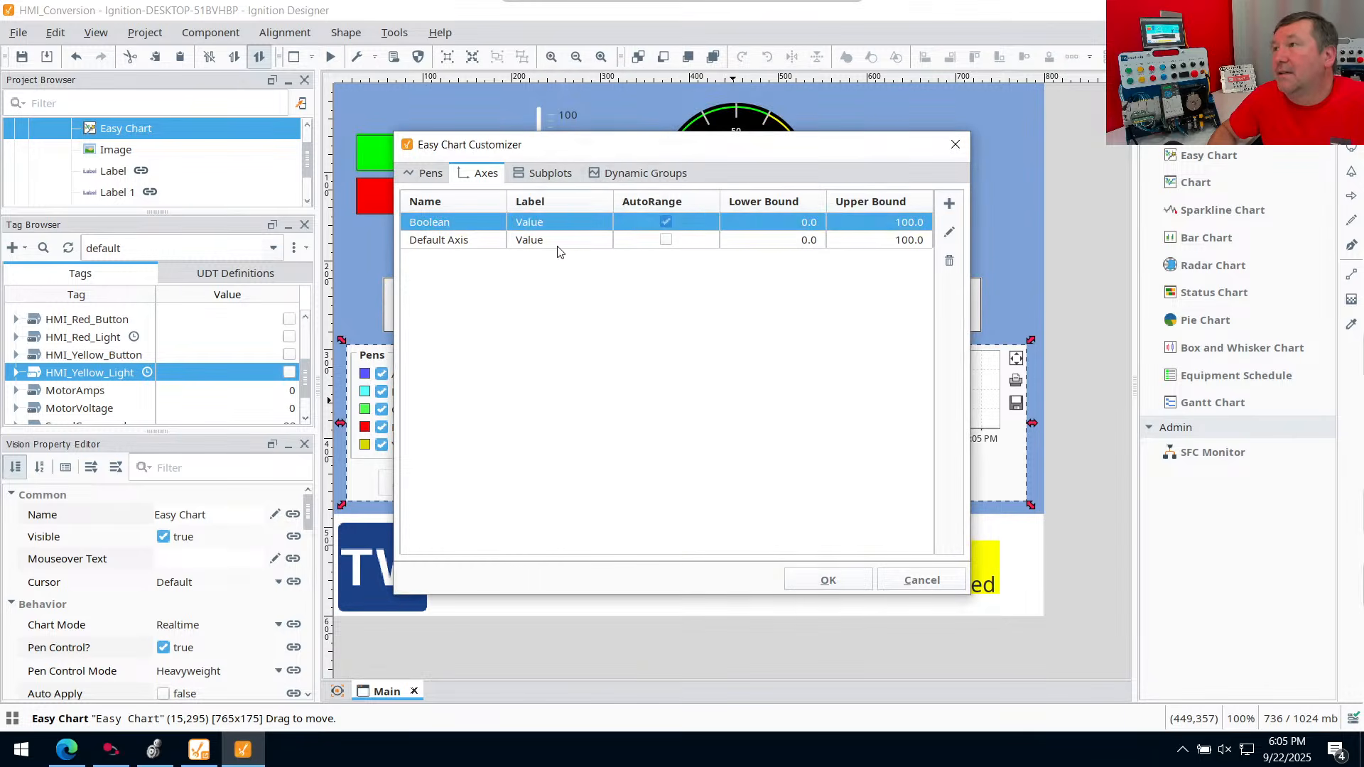
# Set the Boolean axis's upper bound to 1 and turn off its auto range
pyautogui.doubleClick(894, 242)
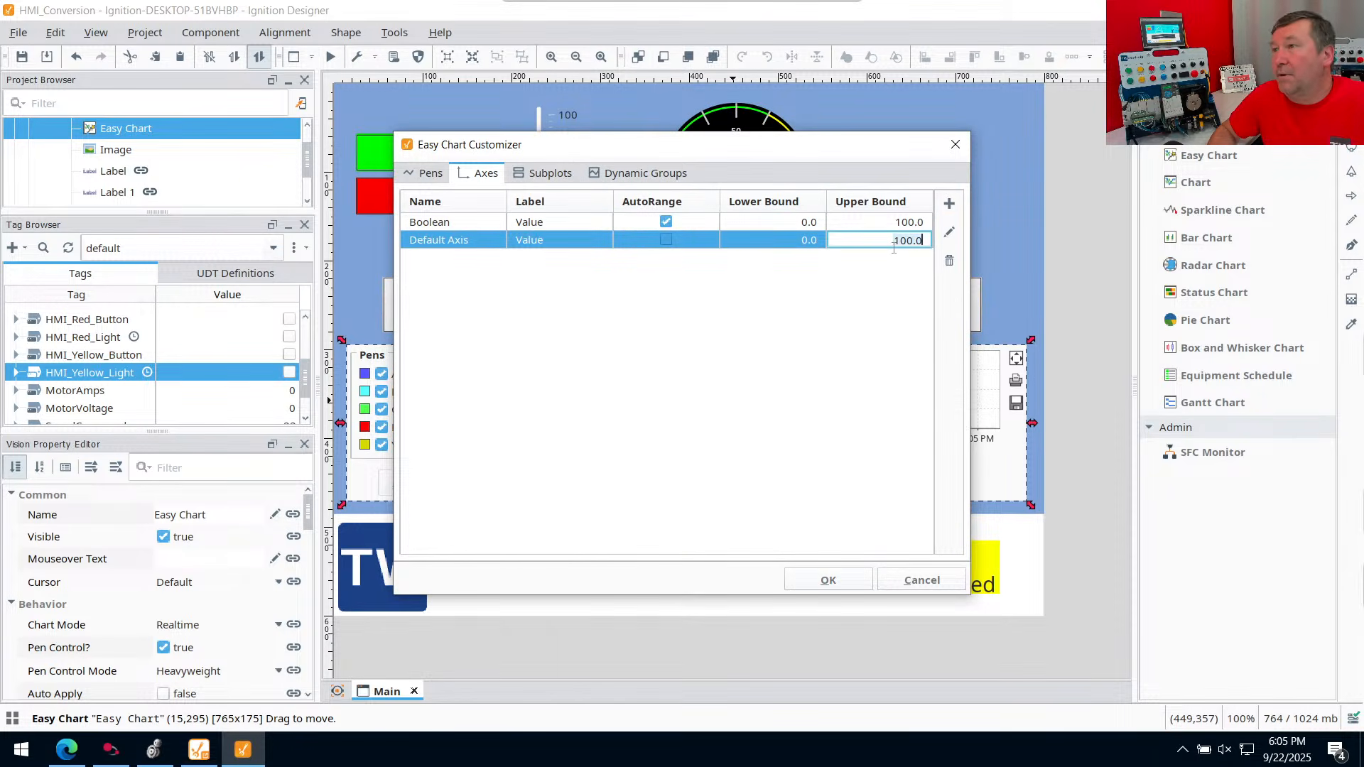
pyautogui.doubleClick(902, 222)
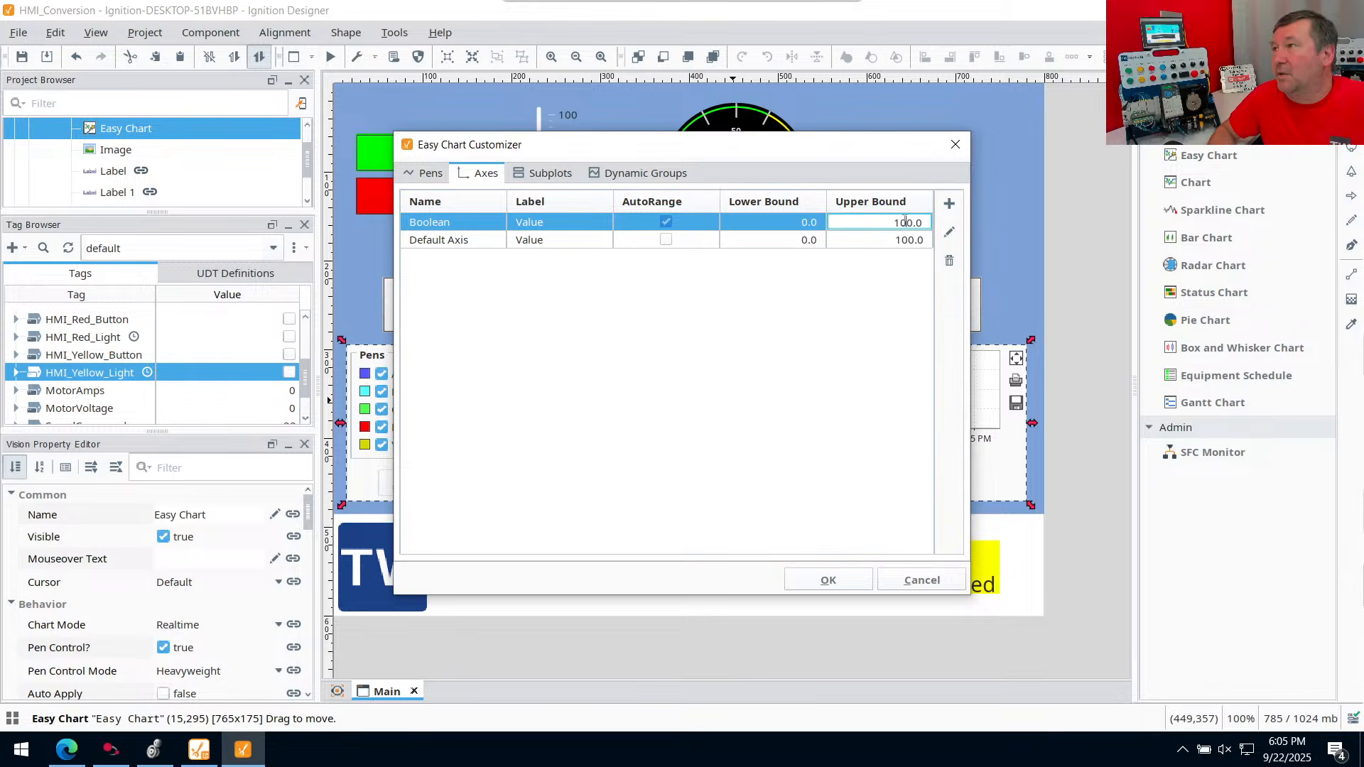
pyautogui.press('BackSpace')
pyautogui.press('BackSpace')
pyautogui.press('BackSpace')
pyautogui.press('BackSpace')
pyautogui.press('BackSpace')
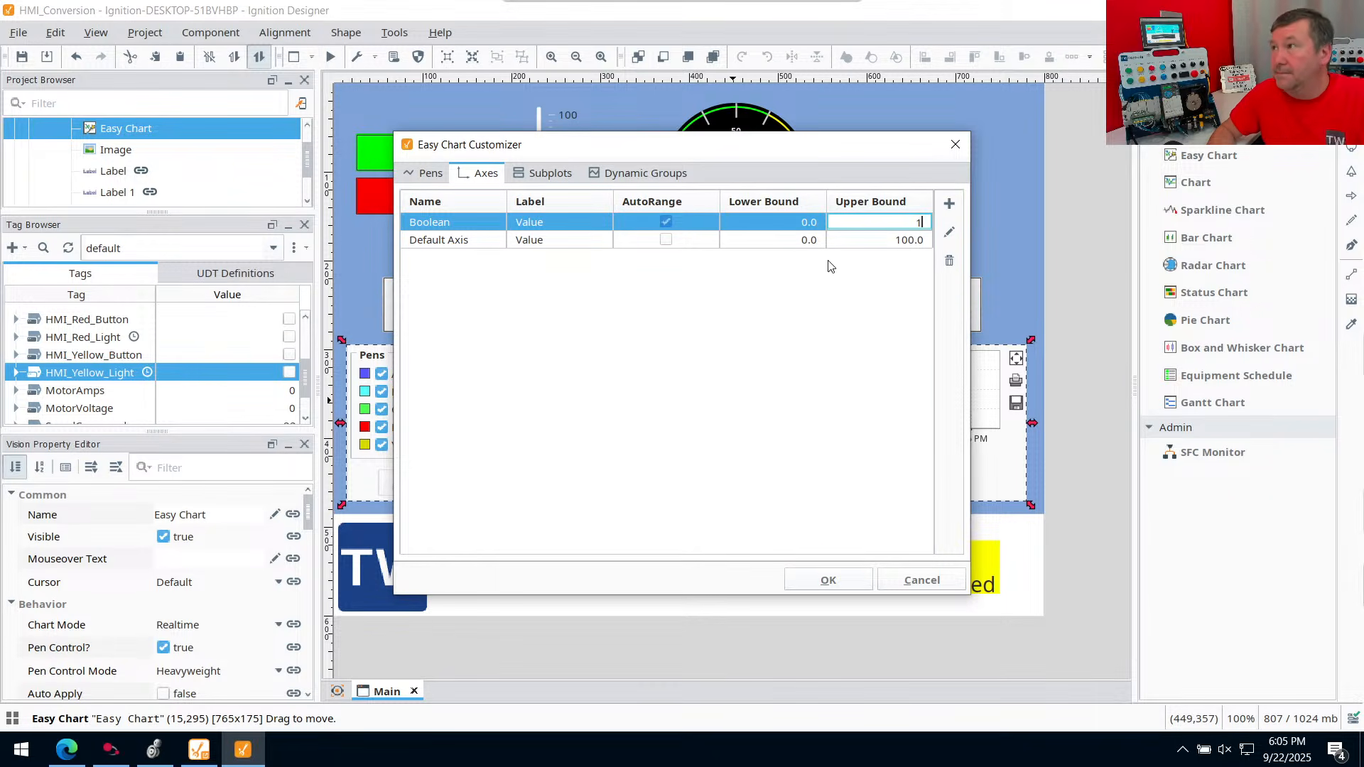
pyautogui.write('1')
pyautogui.click(665, 222)
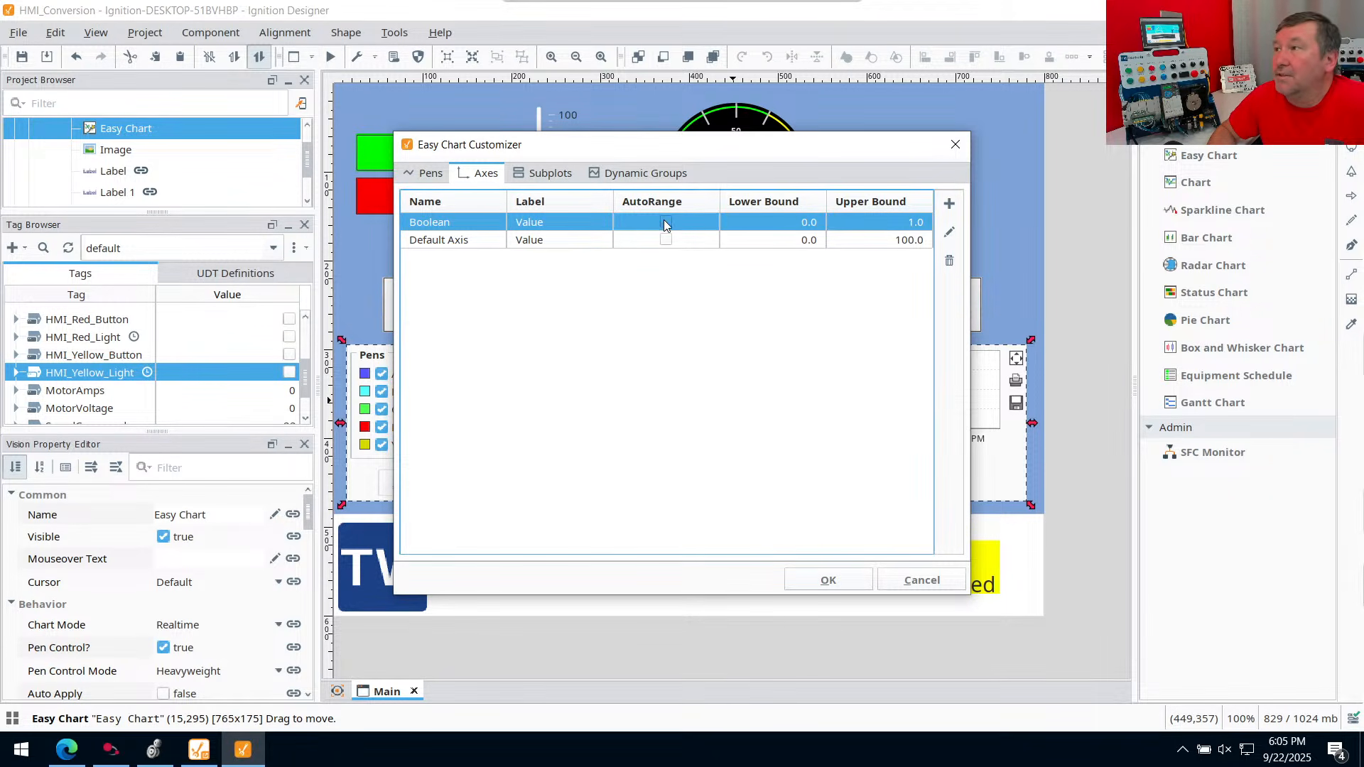
# Edit the Green Light tag history pen to use the Boolean axis with a line weight of 10
pyautogui.click(428, 173)
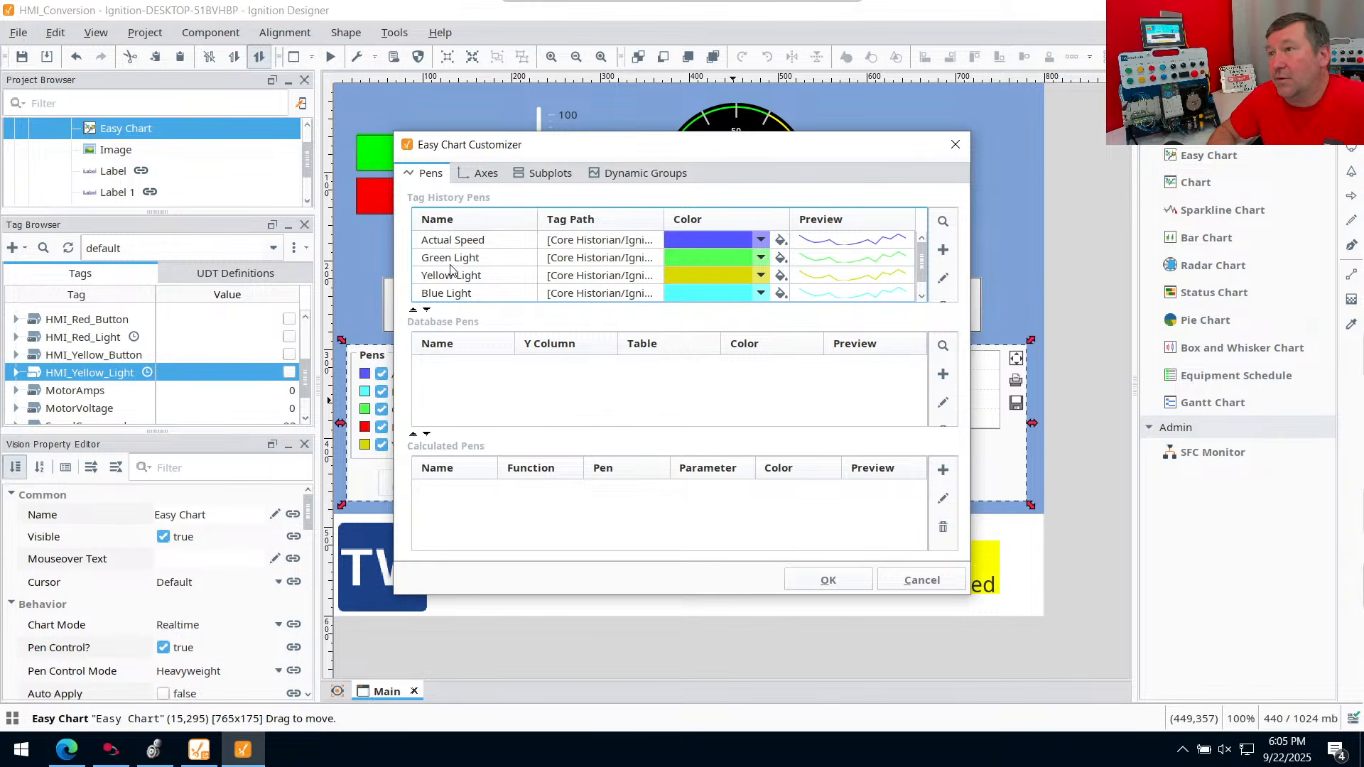
pyautogui.scroll(-1, 448, 295)
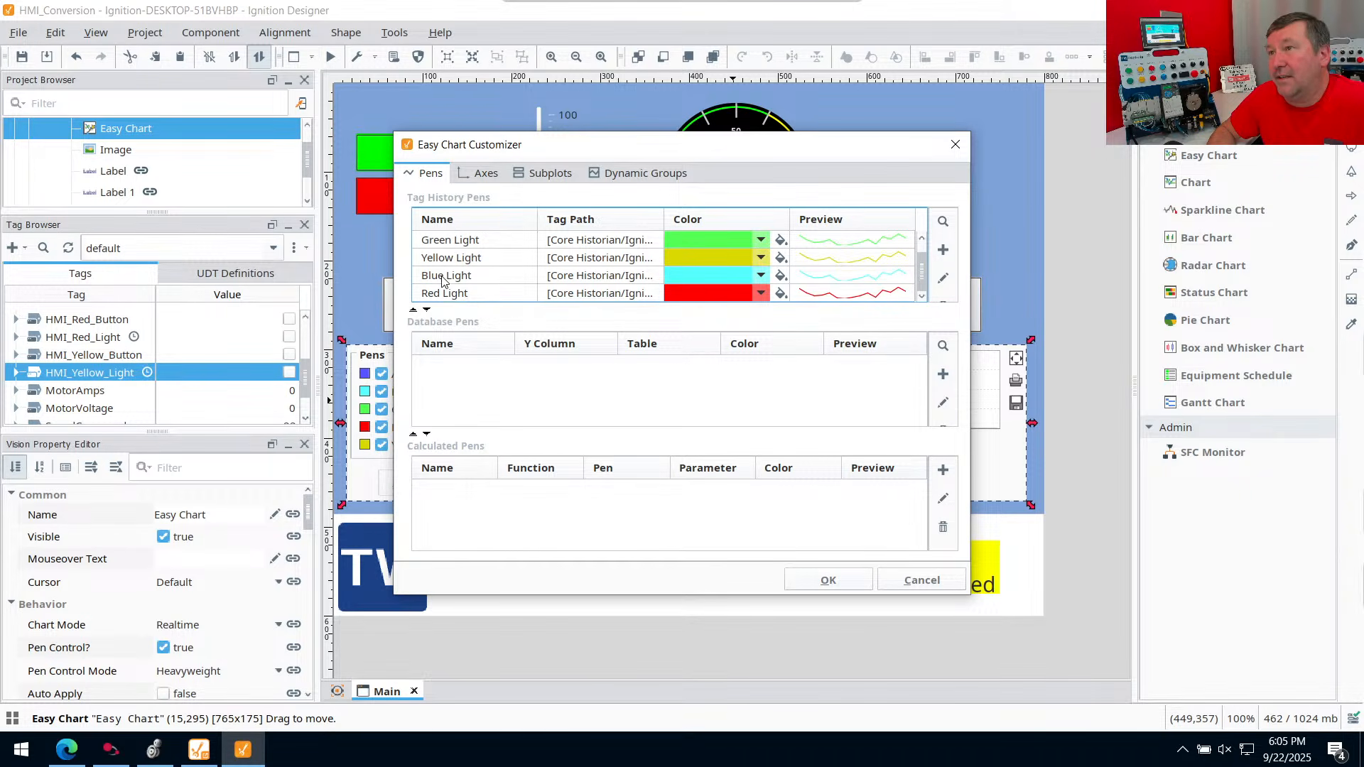
pyautogui.doubleClick(455, 240)
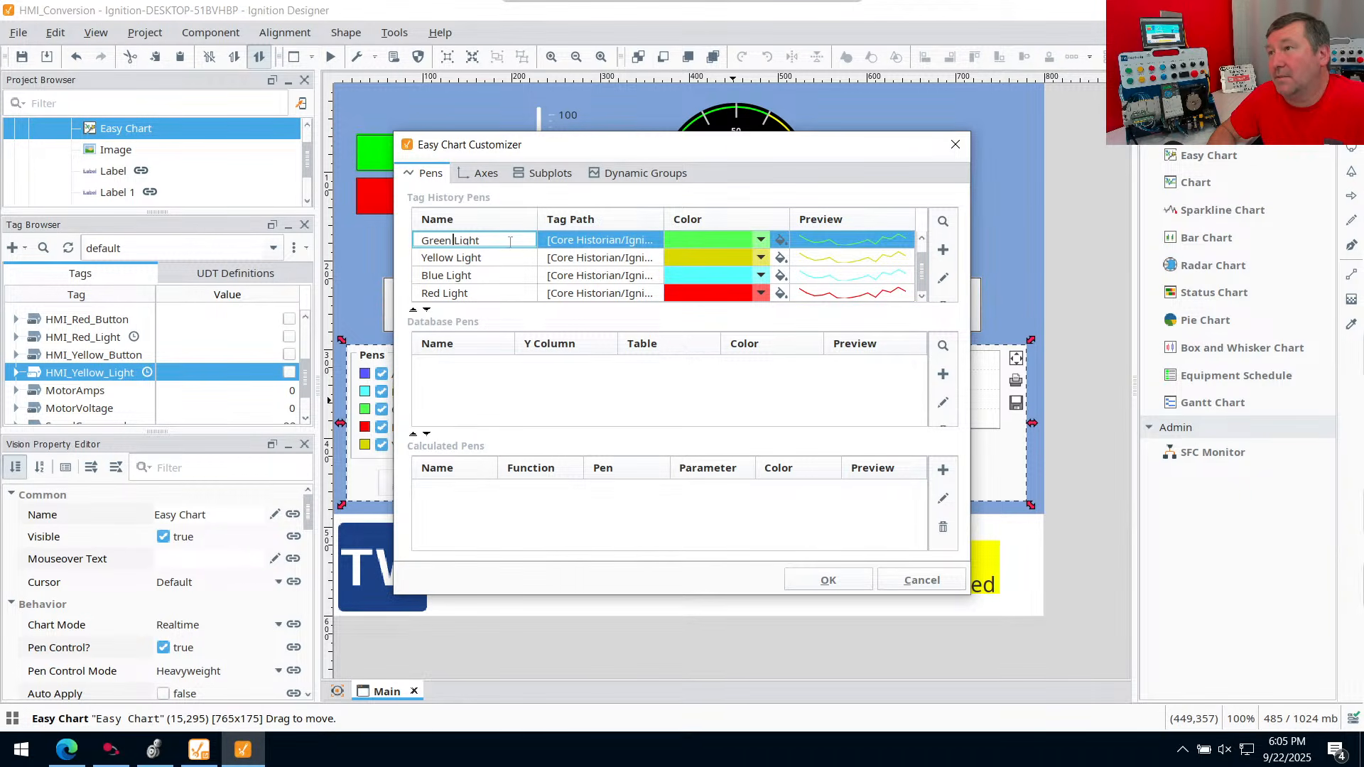
pyautogui.click(556, 241)
pyautogui.click(555, 243)
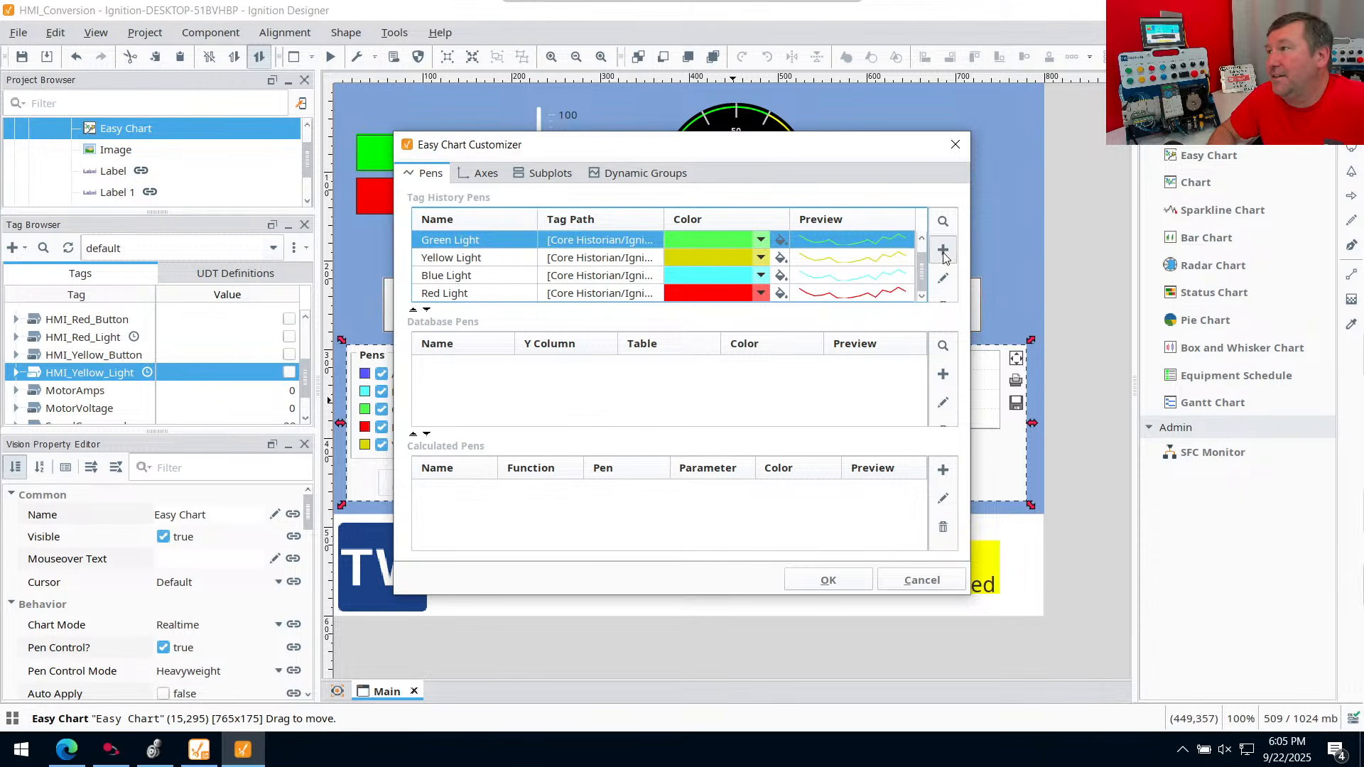
pyautogui.click(943, 279)
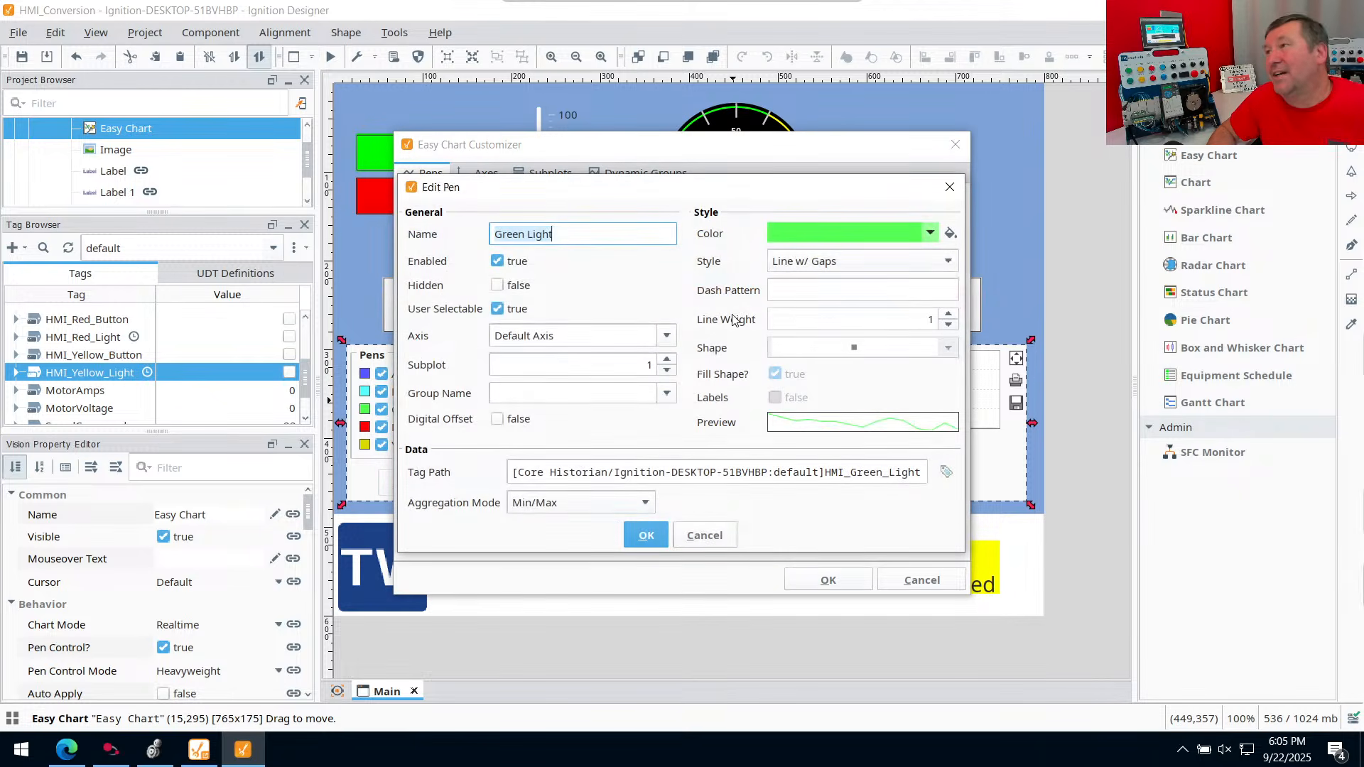
pyautogui.click(667, 336)
pyautogui.click(618, 358)
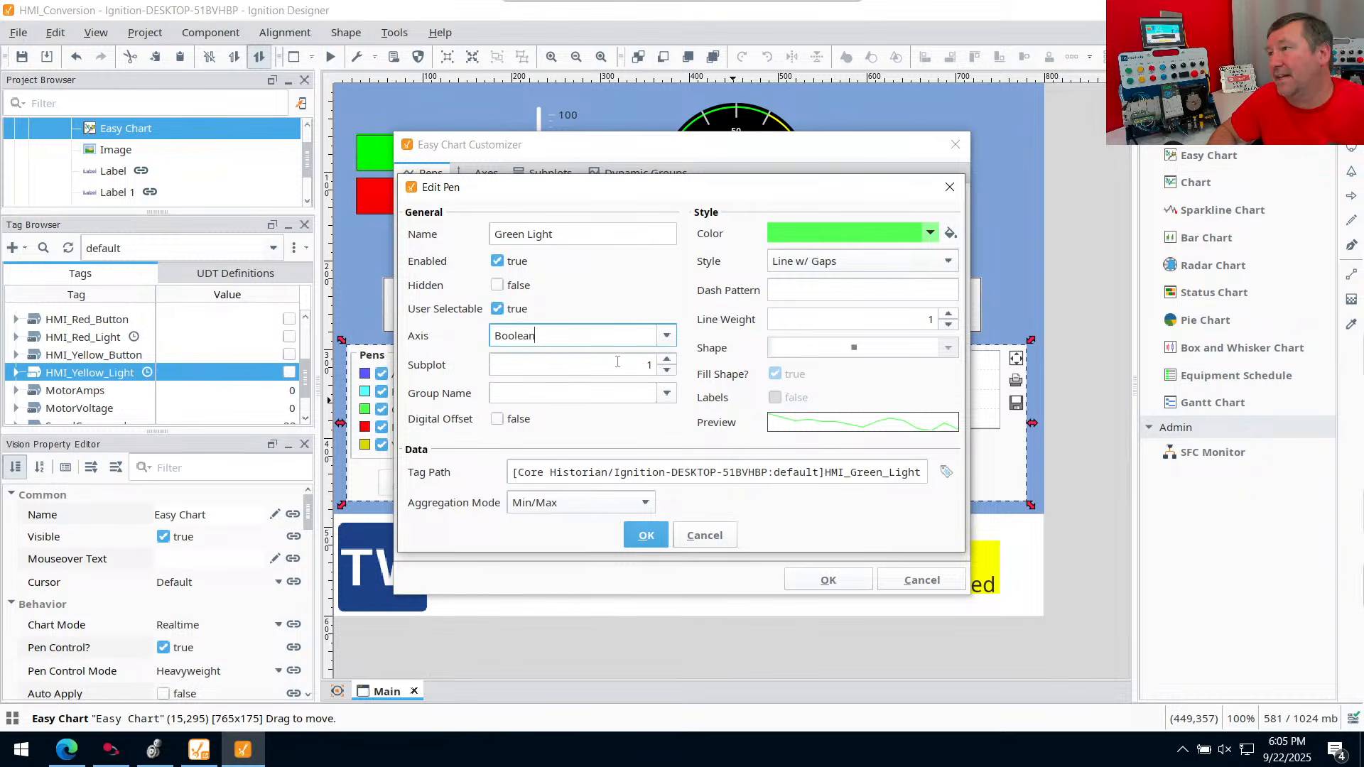
pyautogui.click(932, 319)
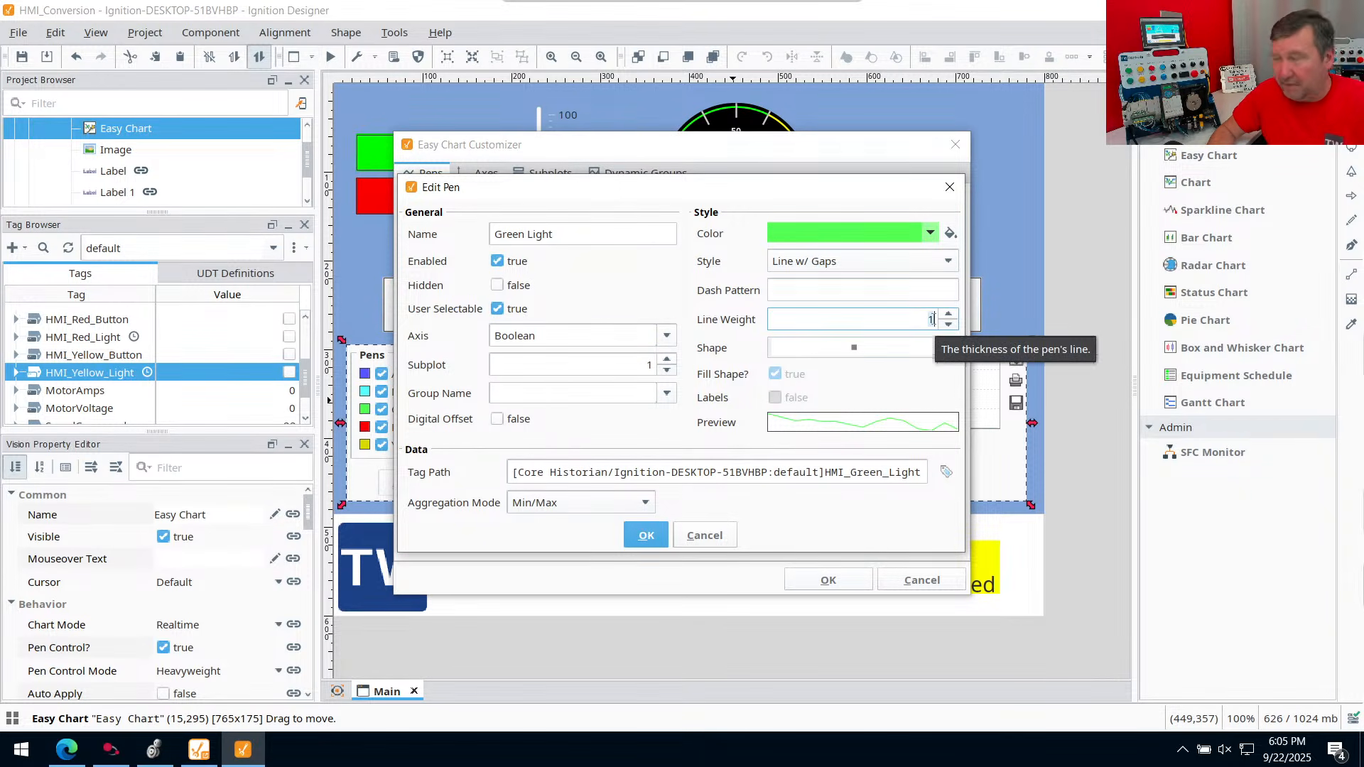
pyautogui.write('0')
pyautogui.click(646, 536)
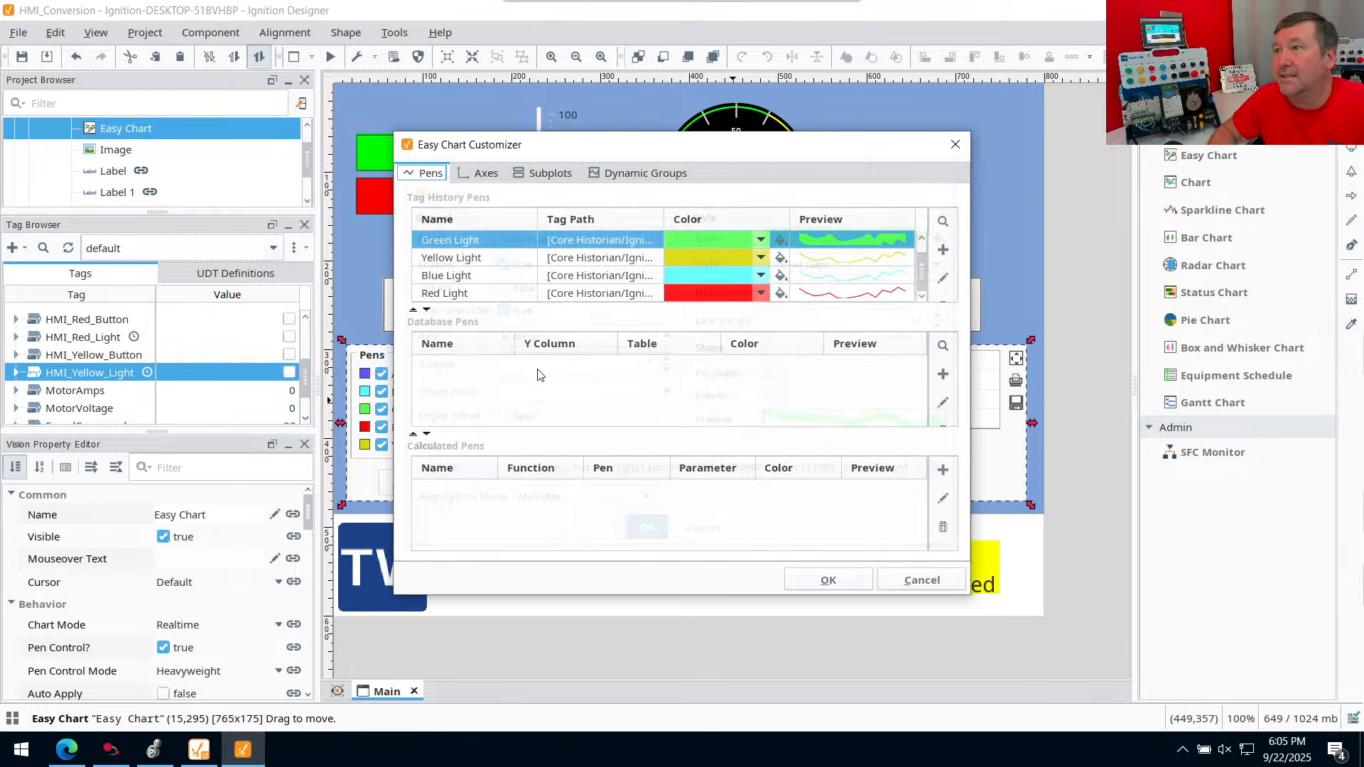
pyautogui.click(472, 260)
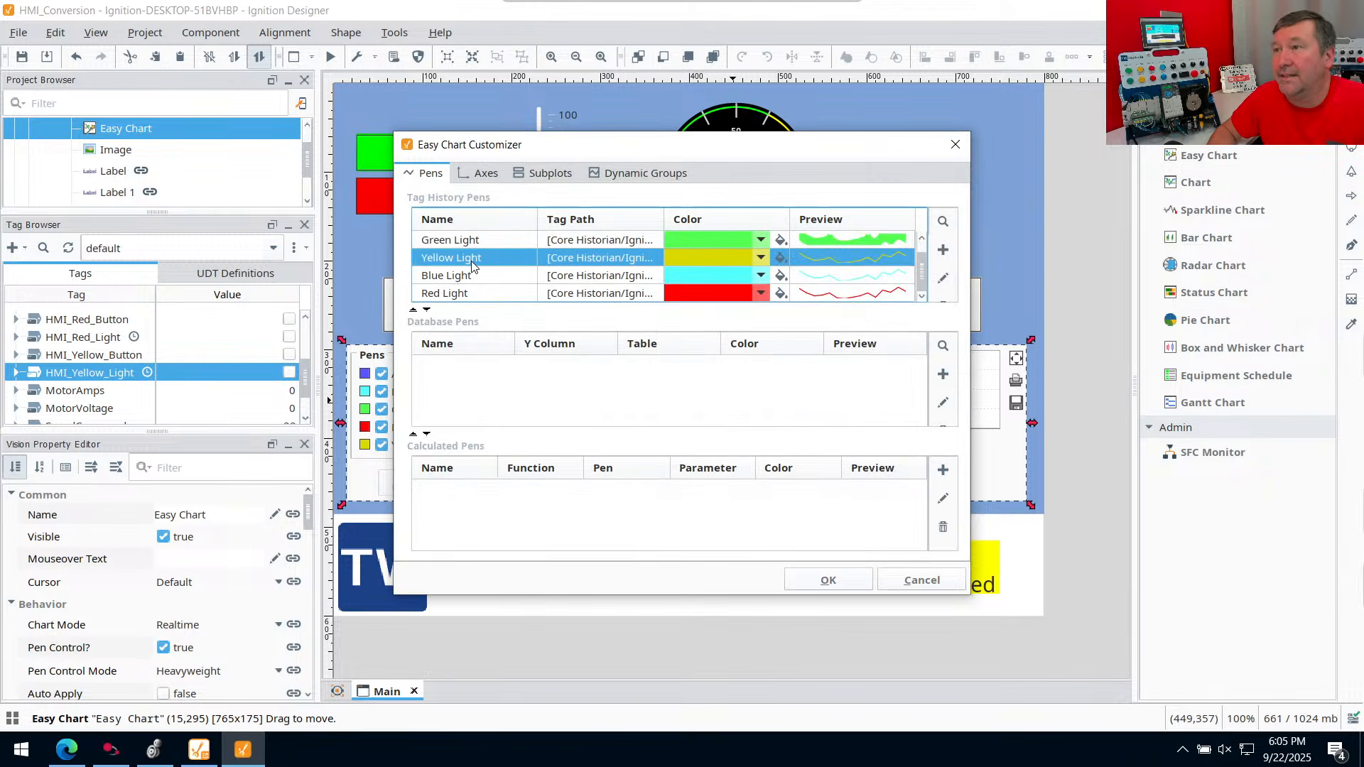
pyautogui.keyDown('shift'); pyautogui.click(484, 298); pyautogui.keyUp('shift')
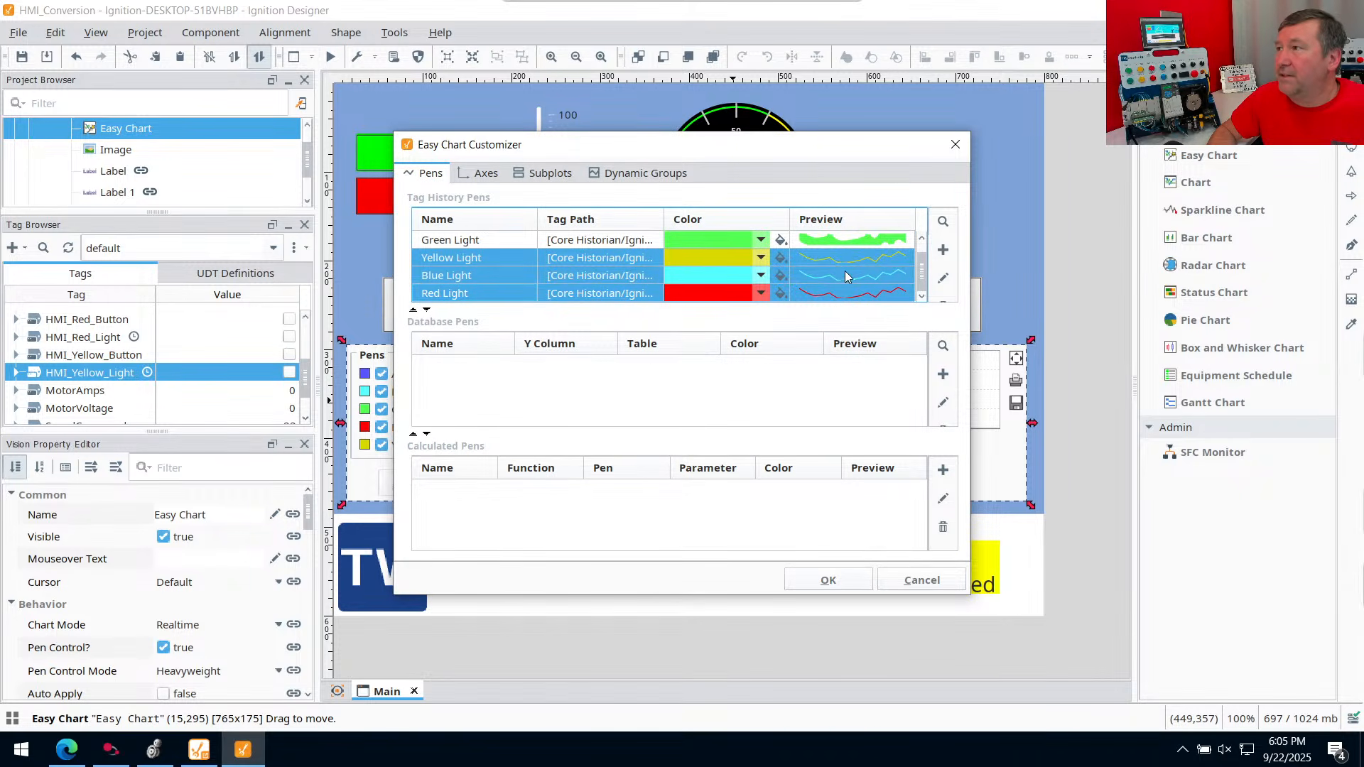
pyautogui.click(943, 281)
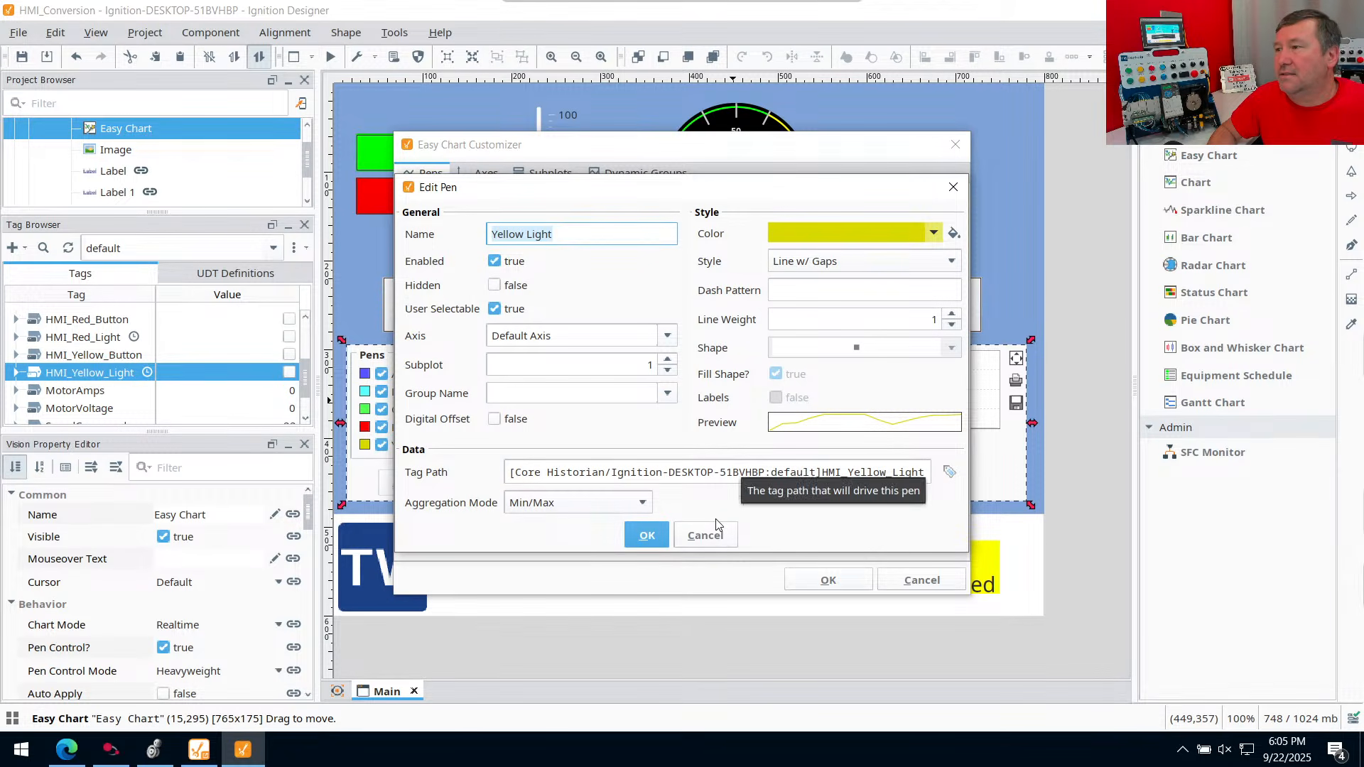
pyautogui.click(700, 540)
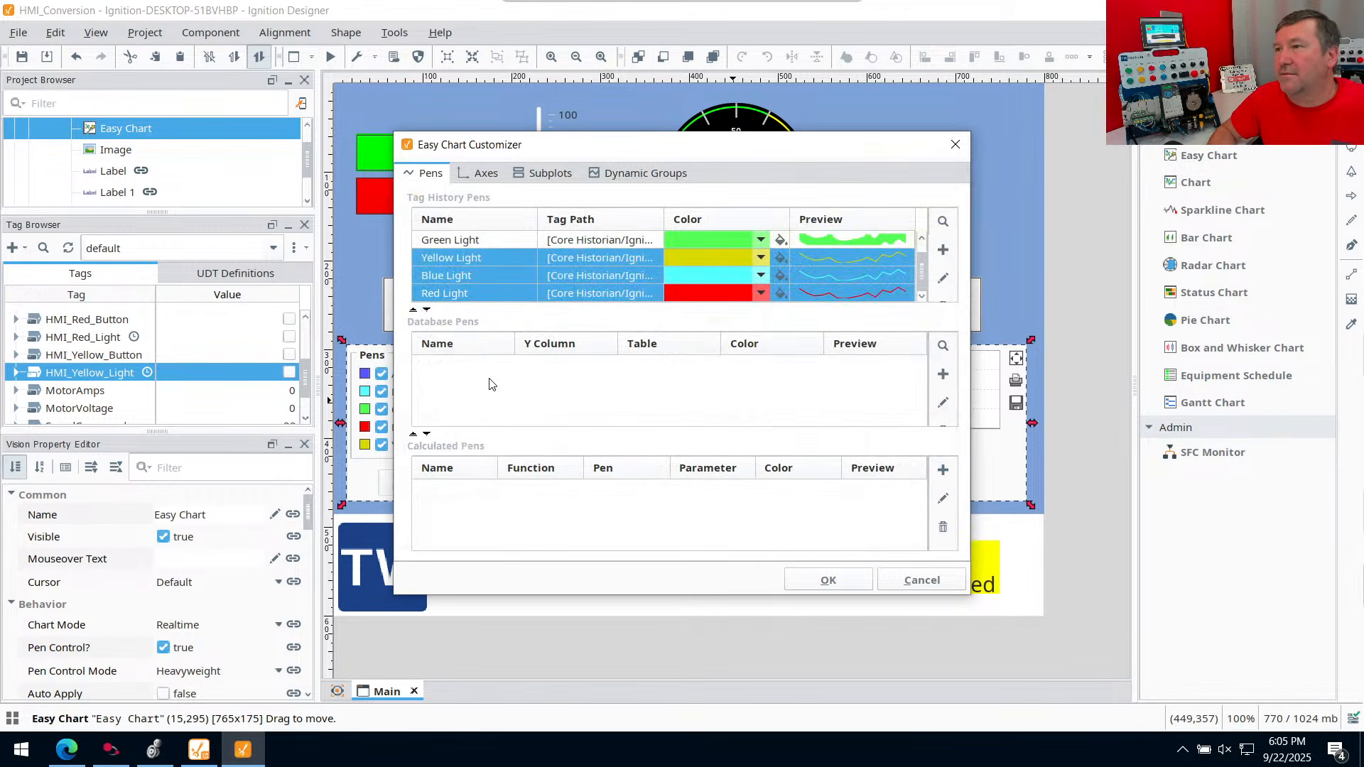
pyautogui.click(484, 240)
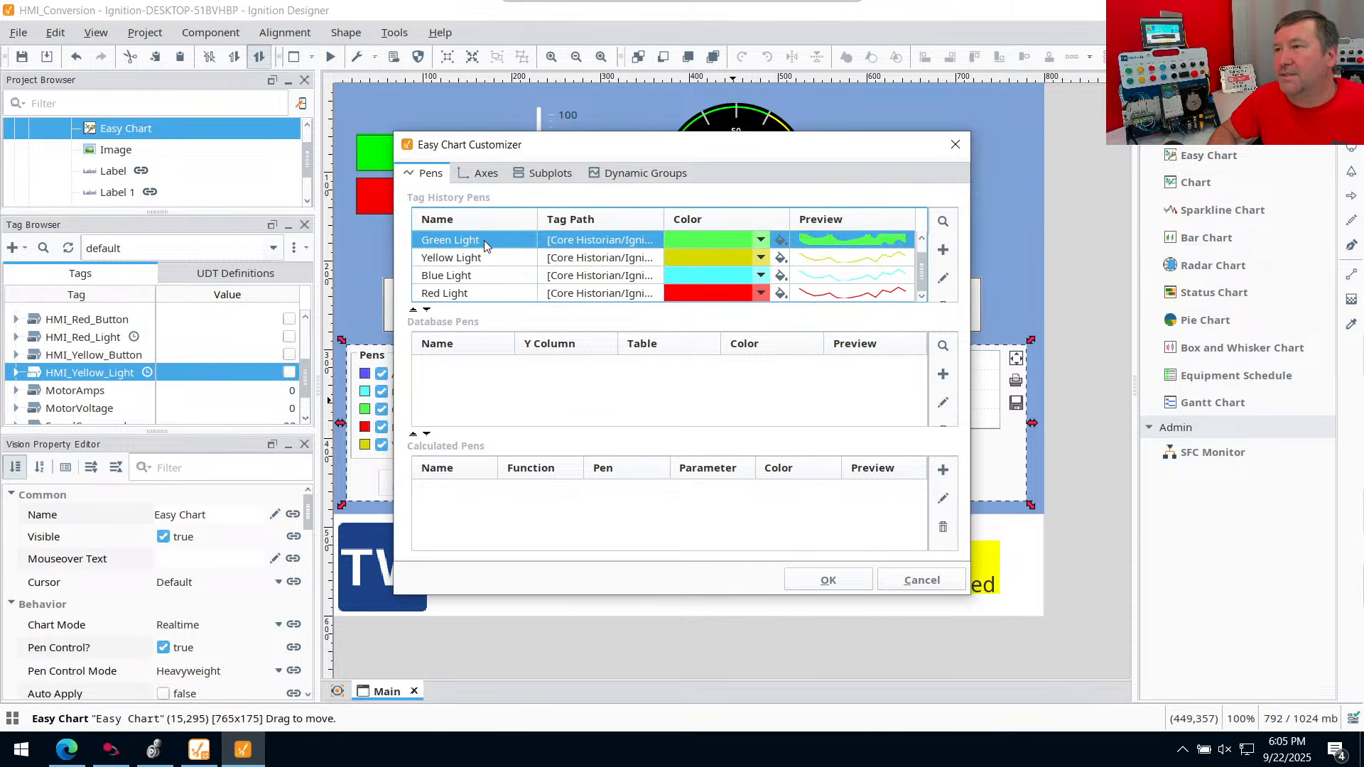
# Edit the Yellow Light pen to have a line weight of 10 and use the Boolean axis
pyautogui.click(477, 258)
pyautogui.click(943, 277)
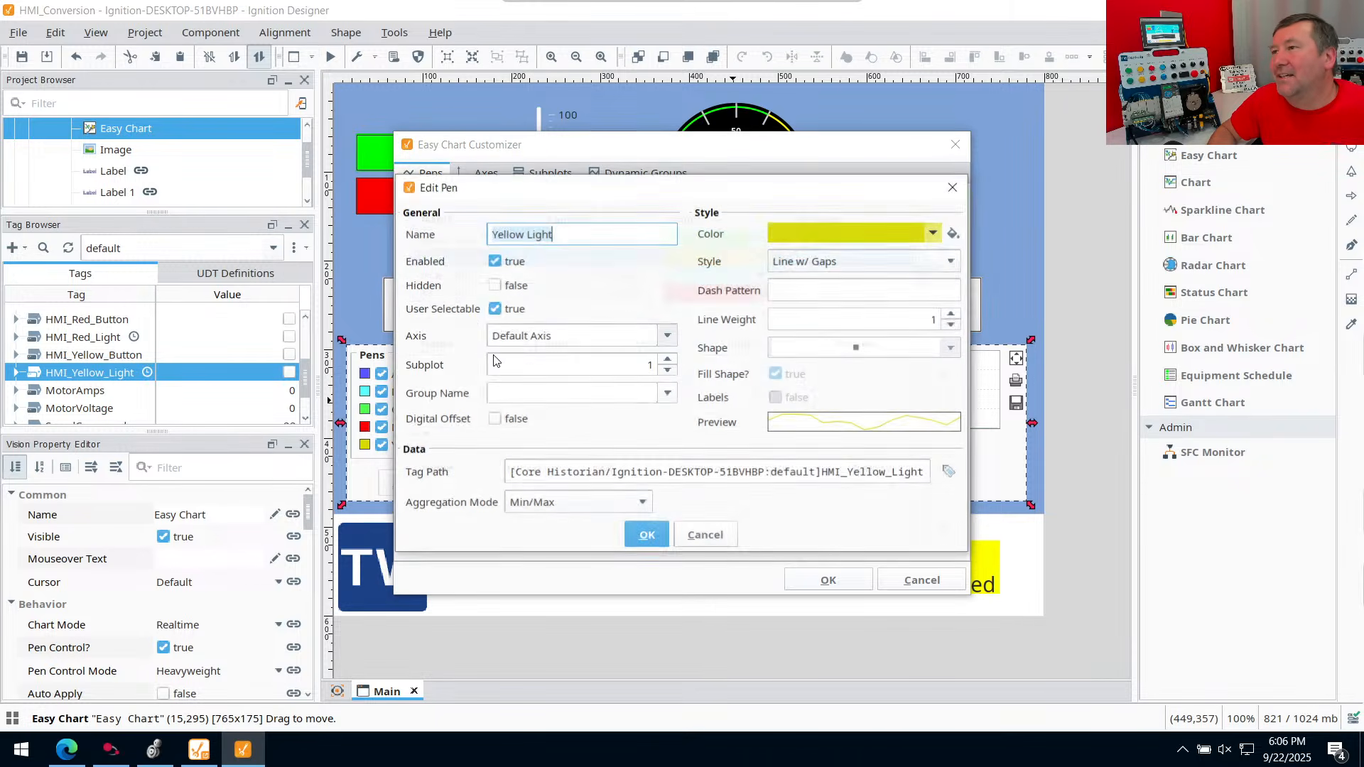
pyautogui.click(870, 319)
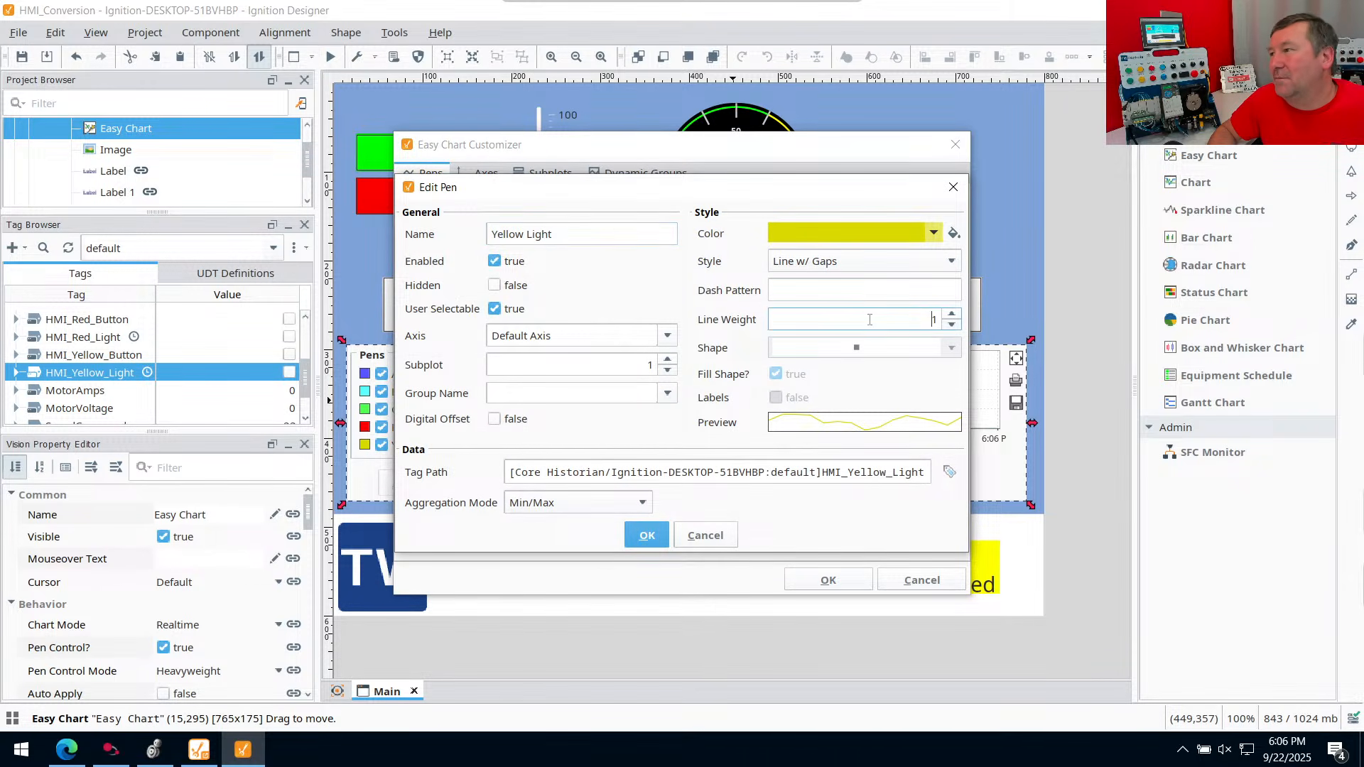
pyautogui.write('0')
pyautogui.click(667, 336)
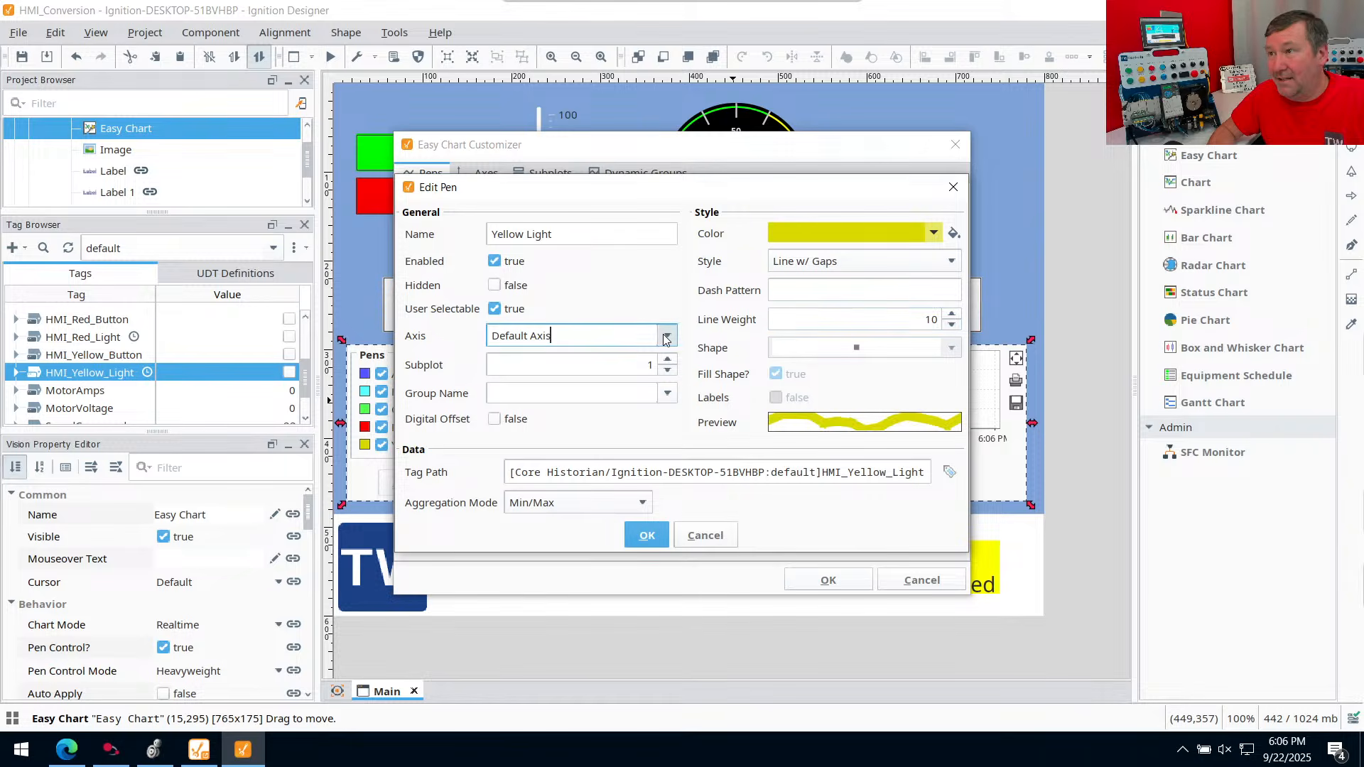
pyautogui.click(533, 356)
pyautogui.click(637, 538)
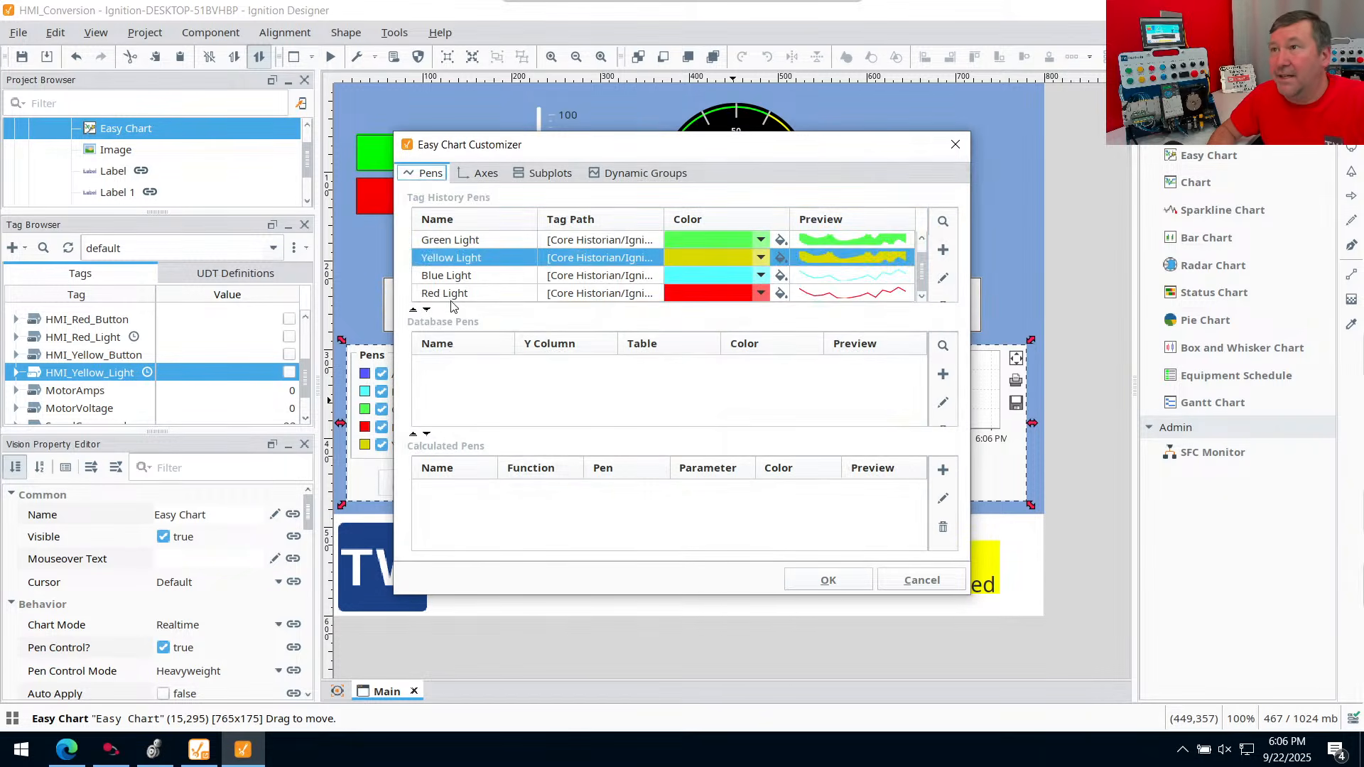
# Edit the Blue Light tag history pen to have a line weight of 10 and use the Boolean axis
pyautogui.click(445, 293)
pyautogui.click(458, 276)
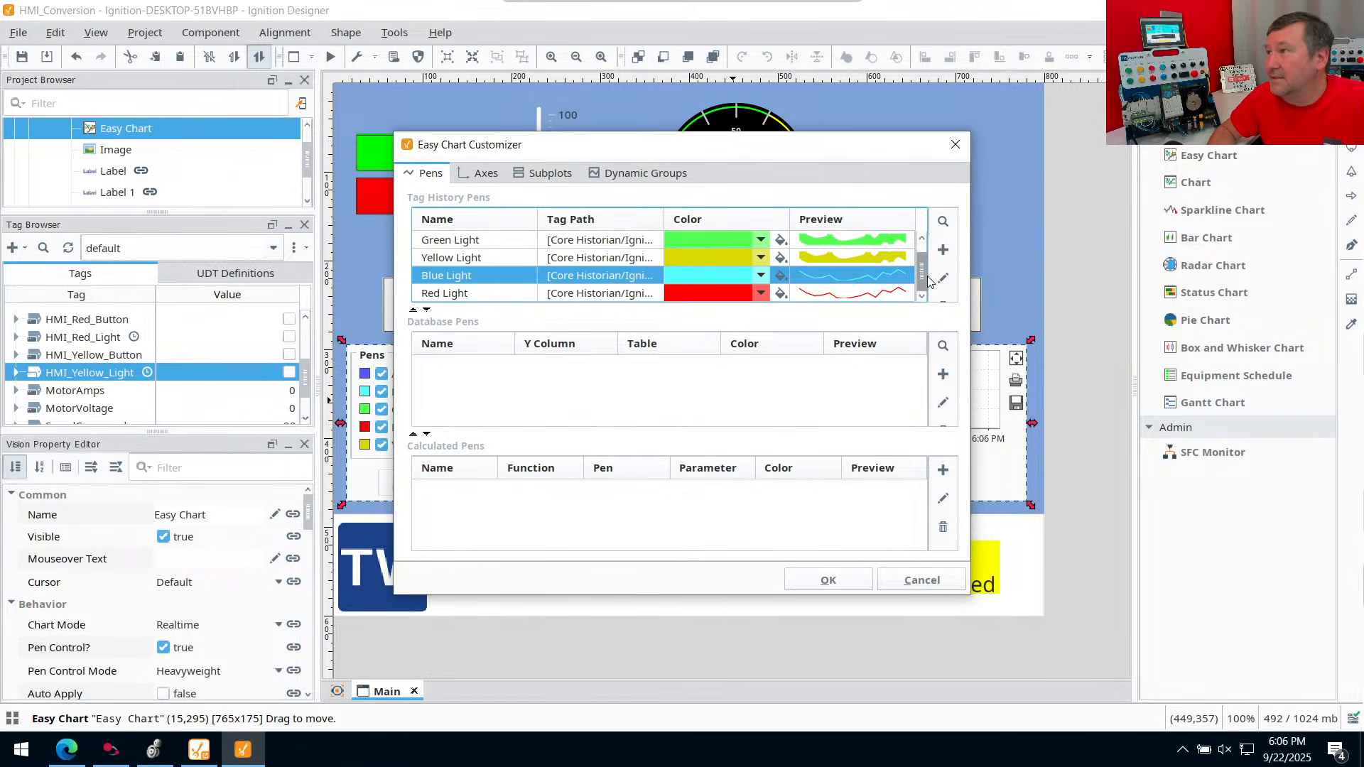
pyautogui.click(943, 277)
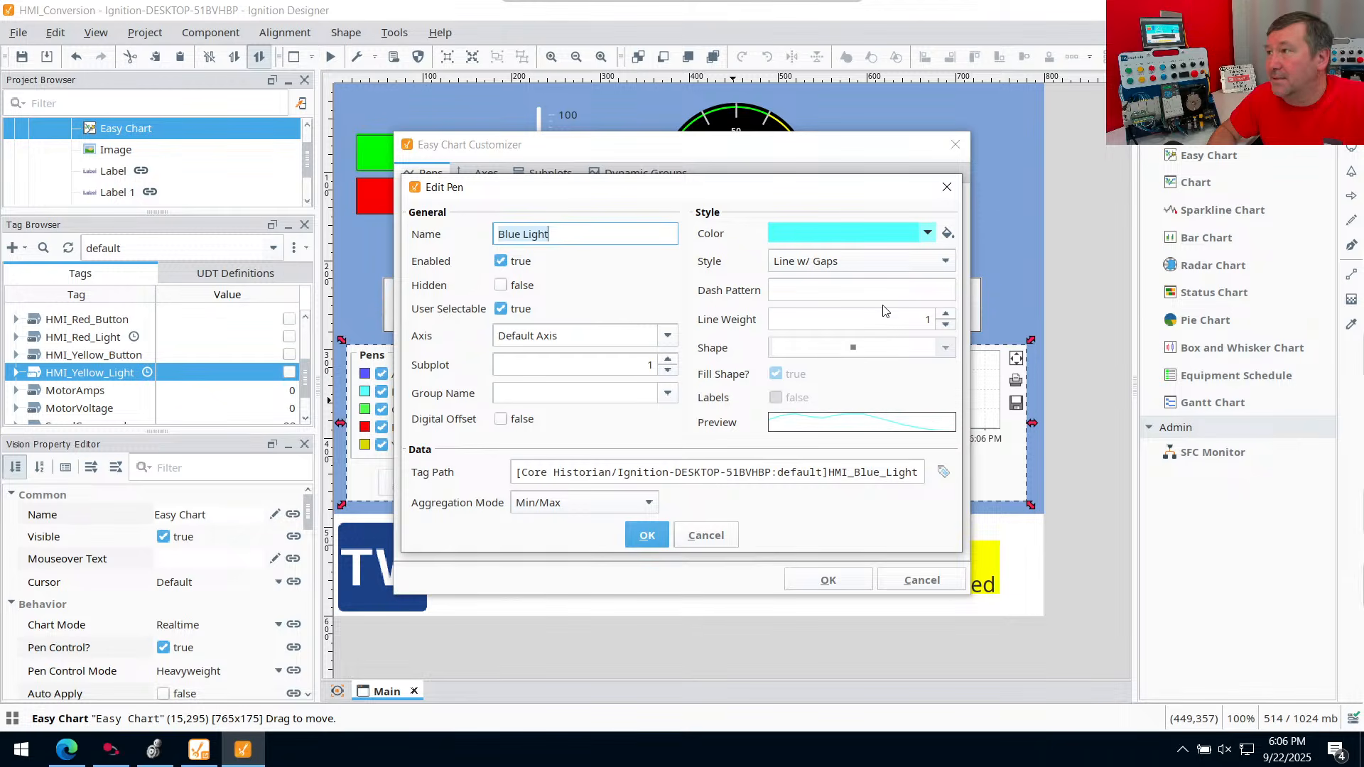
pyautogui.click(885, 316)
pyautogui.write('0')
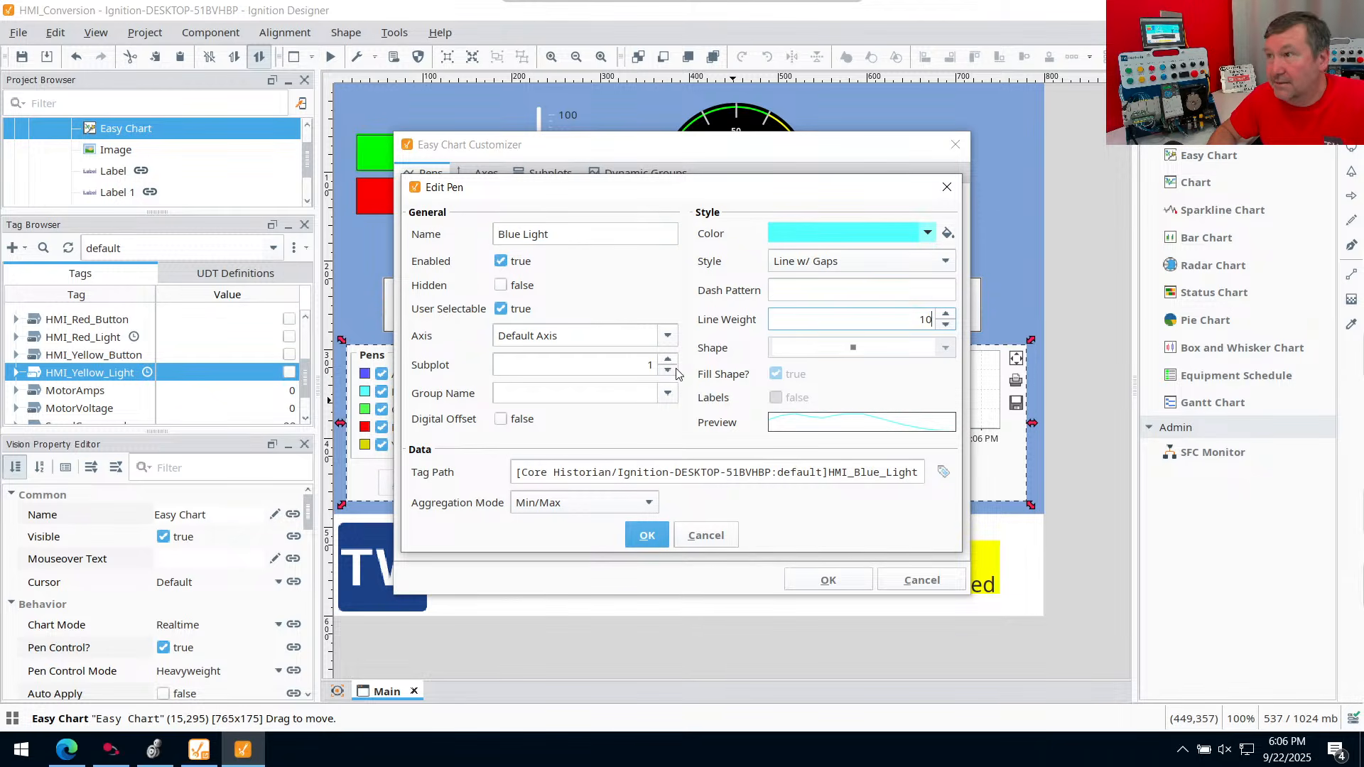
pyautogui.click(668, 336)
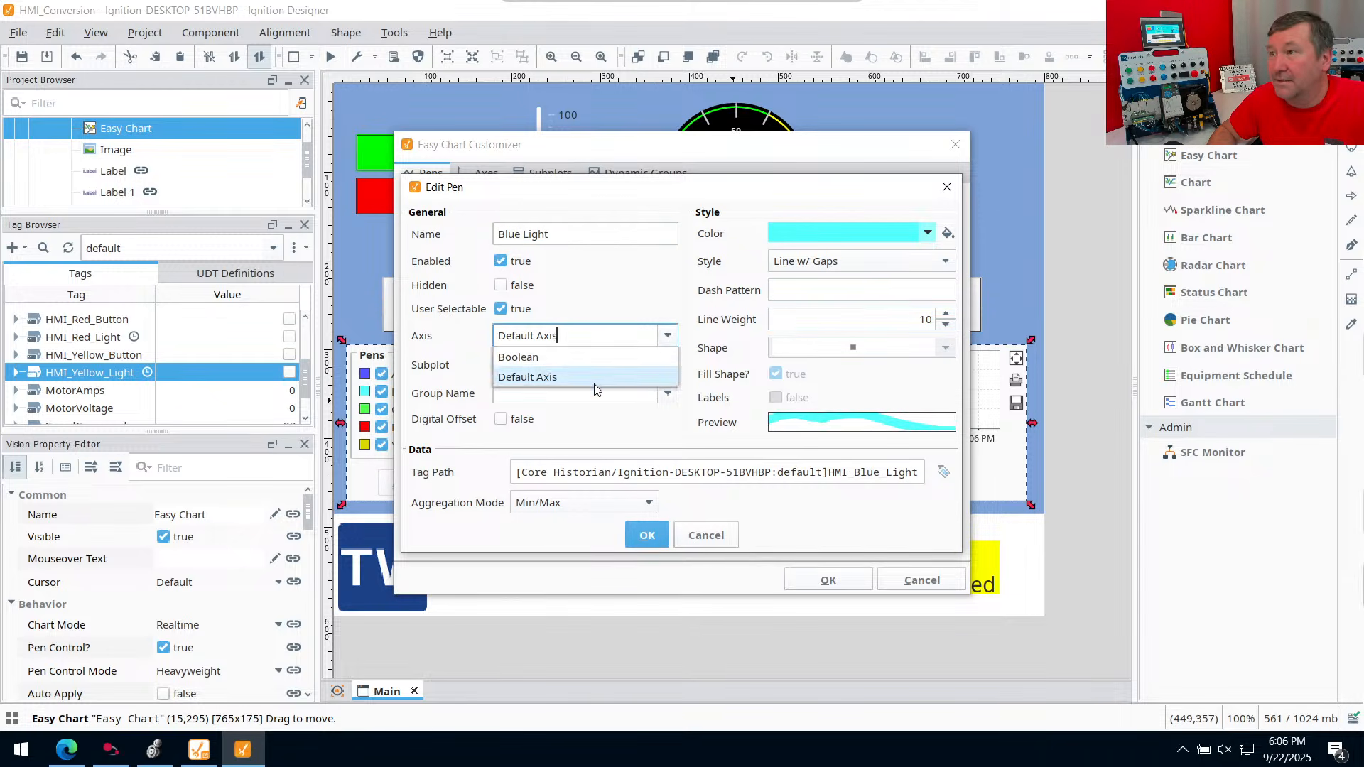
pyautogui.click(557, 356)
pyautogui.click(645, 535)
# Give the Red Light pen a line weight of 10 on the Boolean axis, and apply the chart customizer's changes
pyautogui.click(471, 304)
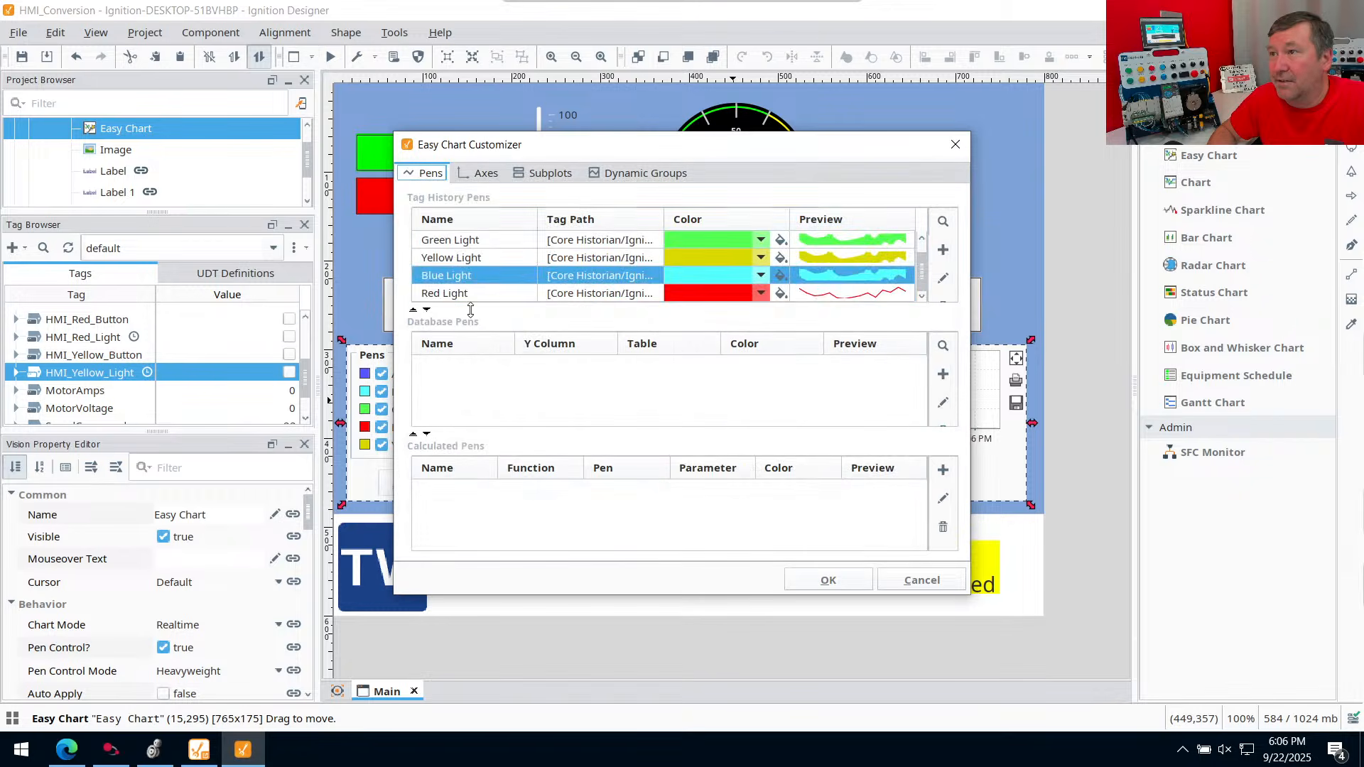
pyautogui.click(943, 278)
pyautogui.click(875, 324)
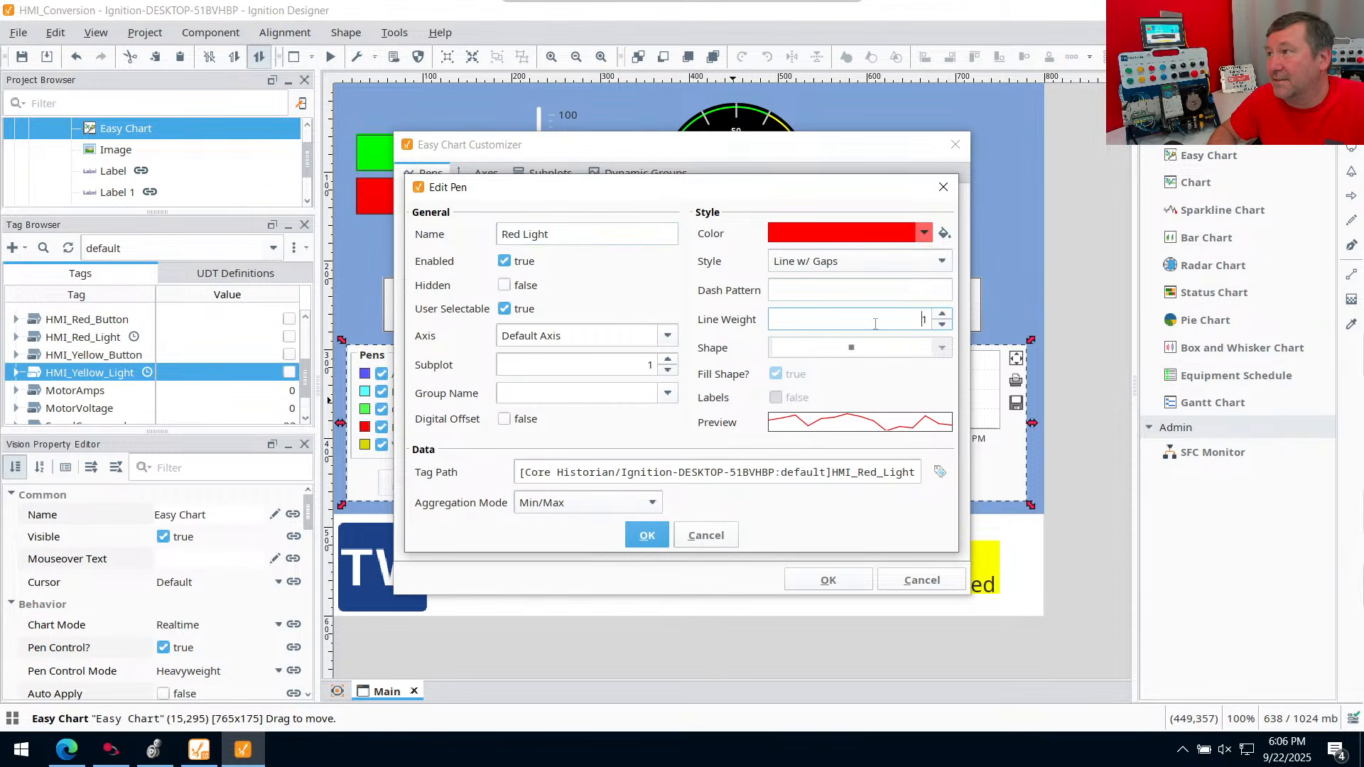
pyautogui.click(668, 335)
pyautogui.click(593, 360)
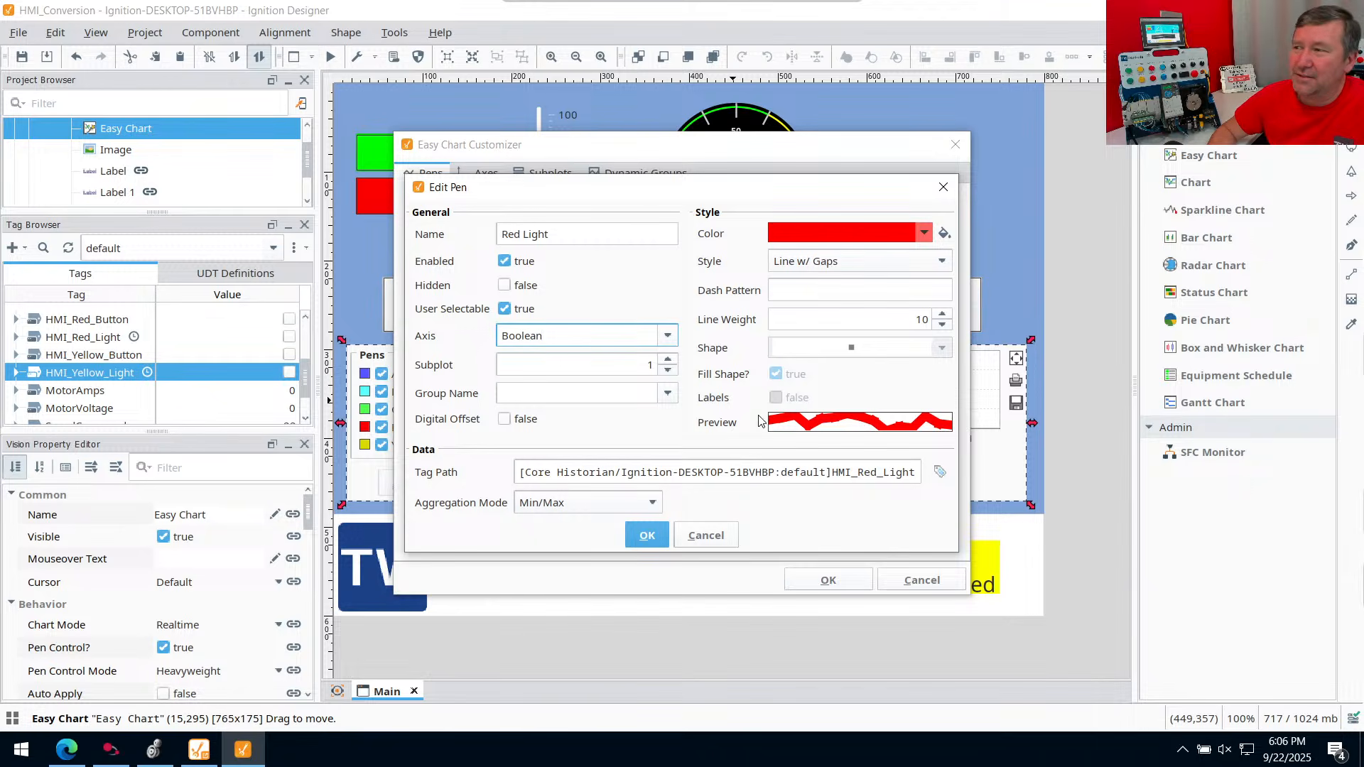
pyautogui.click(642, 535)
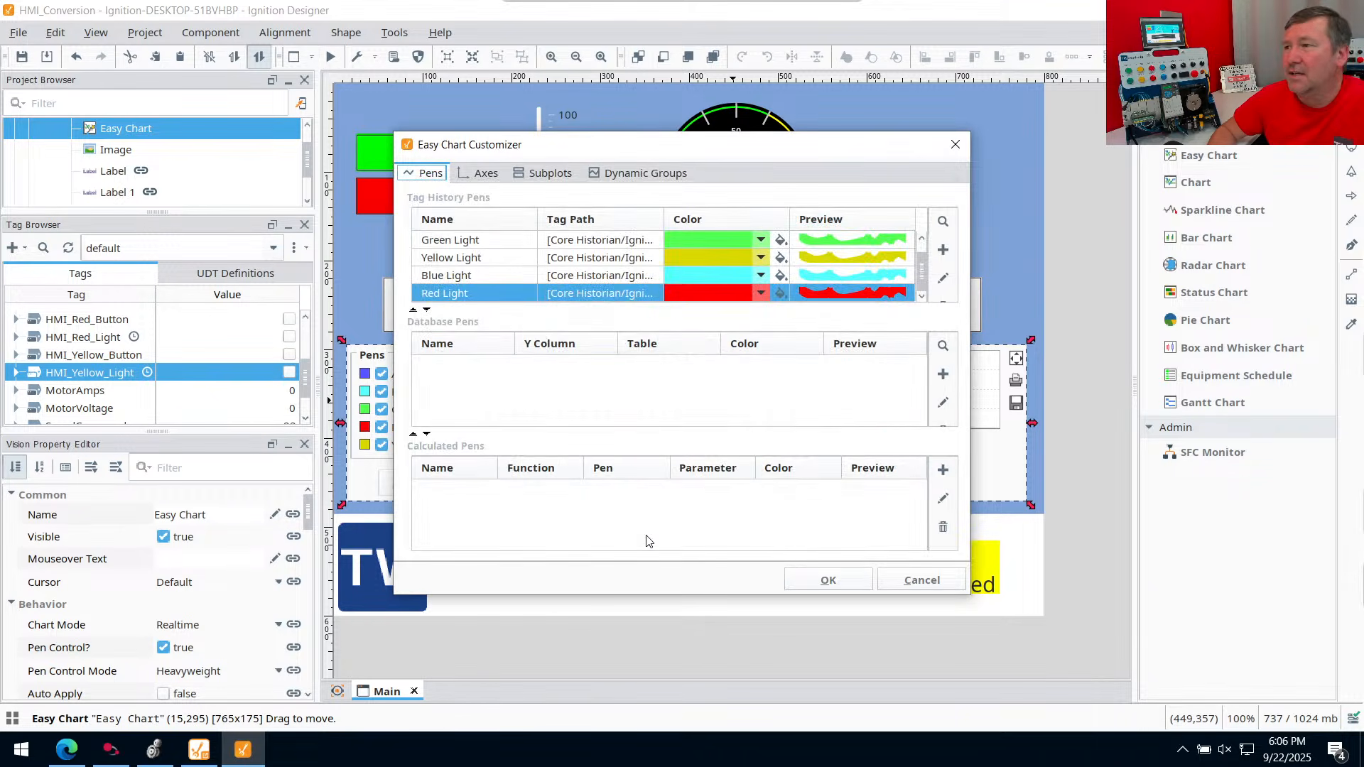
pyautogui.click(824, 579)
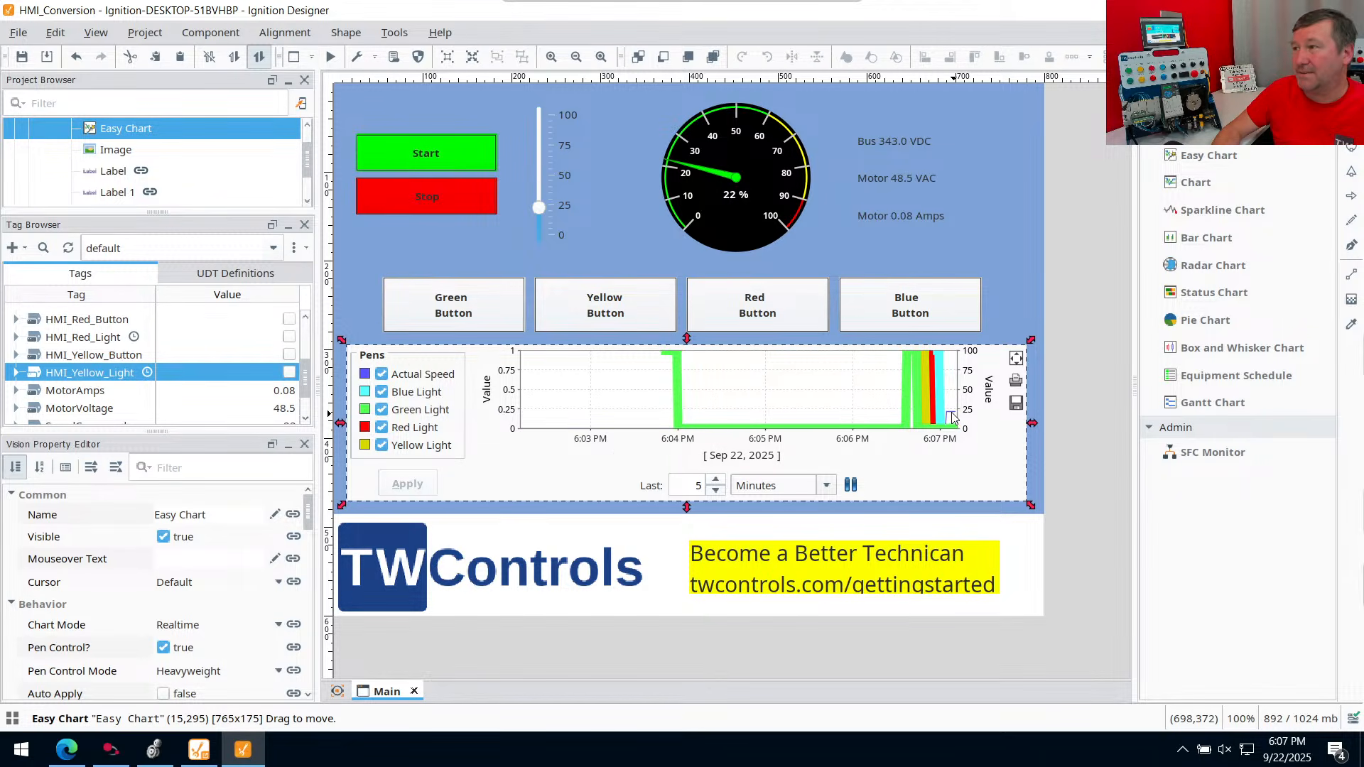
# Test the chart's speed trend in preview mode by moving the speed slider to about 32, and return to design mode
pyautogui.click(523, 162)
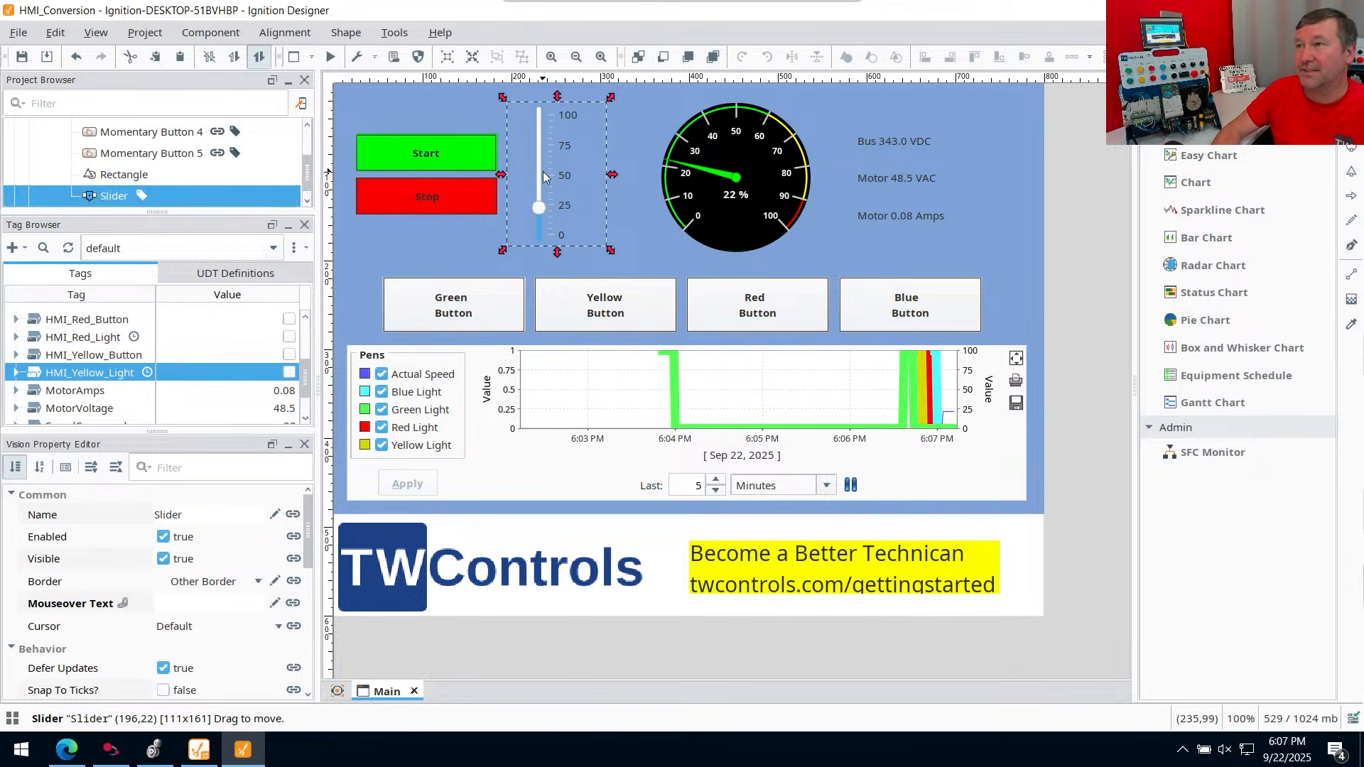
pyautogui.click(330, 56)
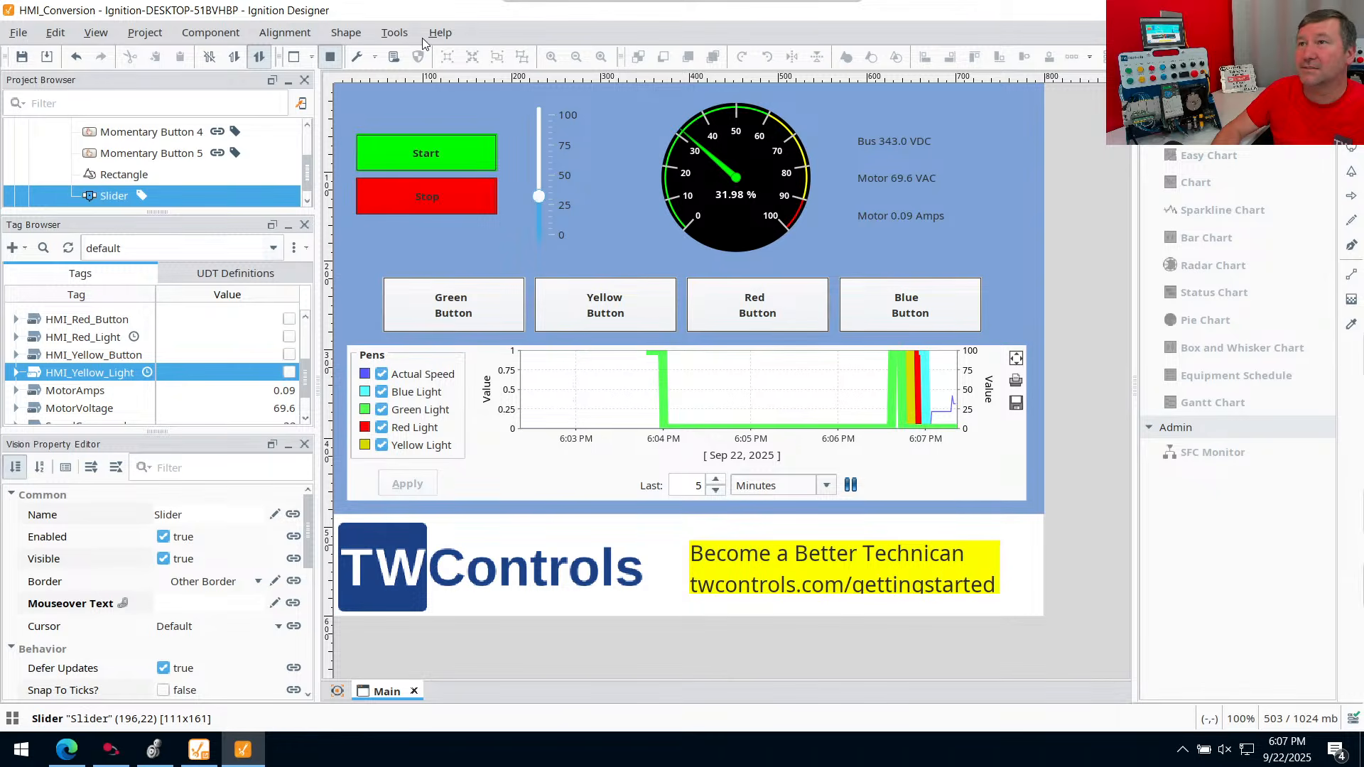
pyautogui.click(329, 56)
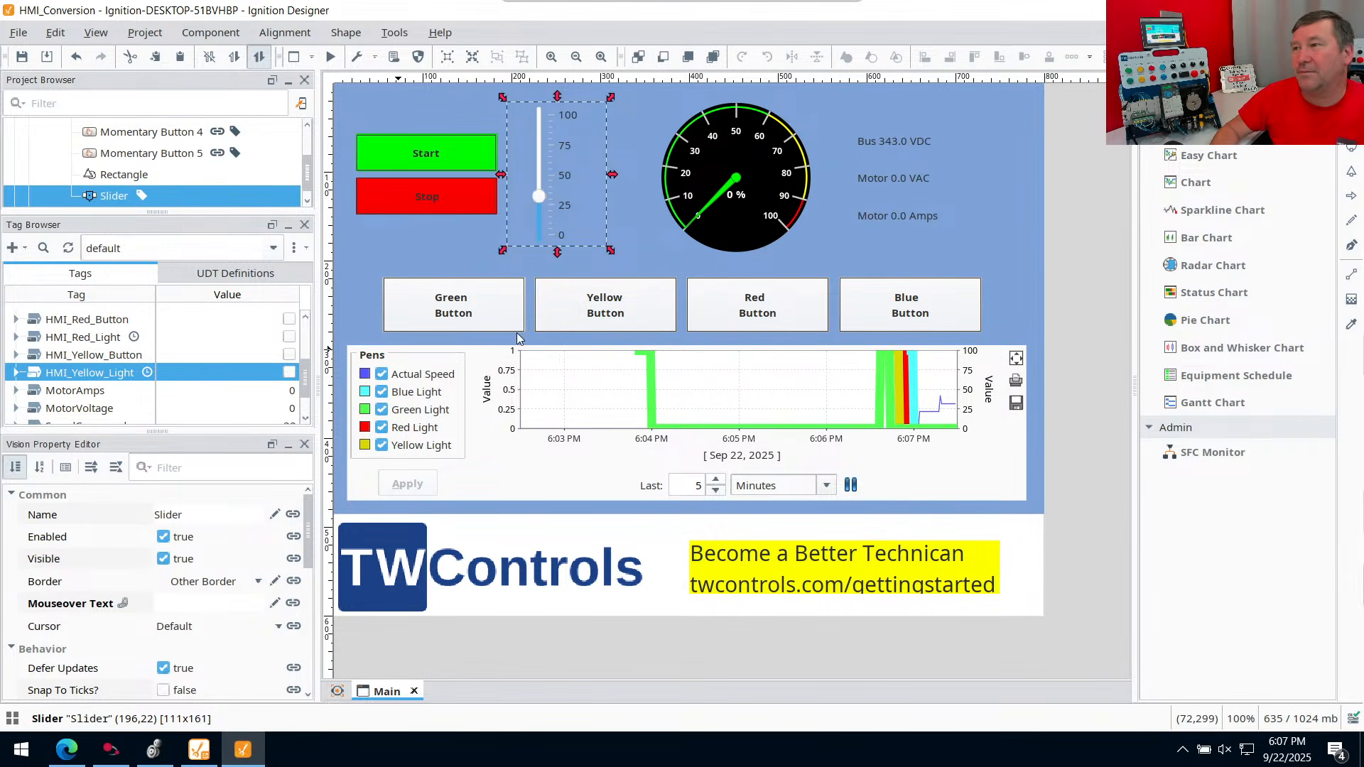
# Filter the Easy Chart's properties by "color" and set its Background Color to the light violet-blue 138,138,255
pyautogui.click(1023, 453)
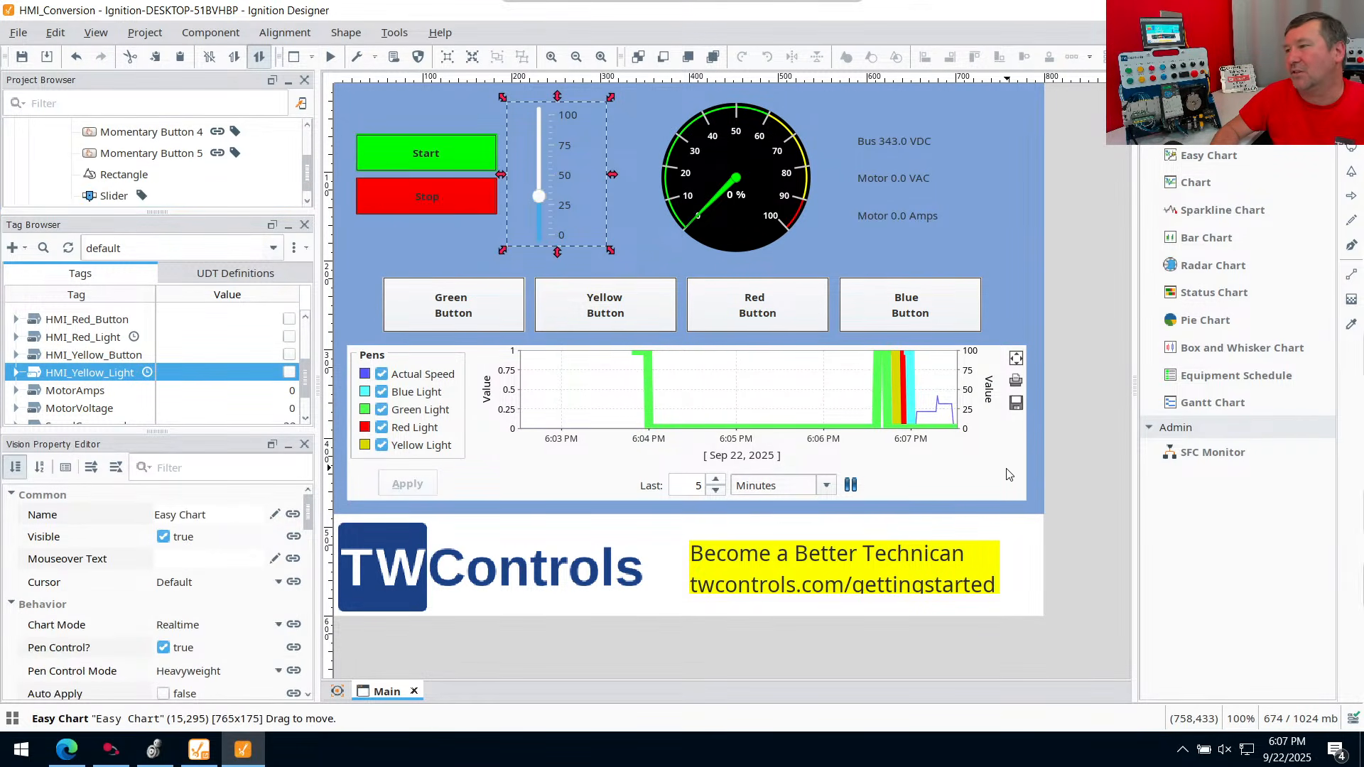
pyautogui.click(211, 465)
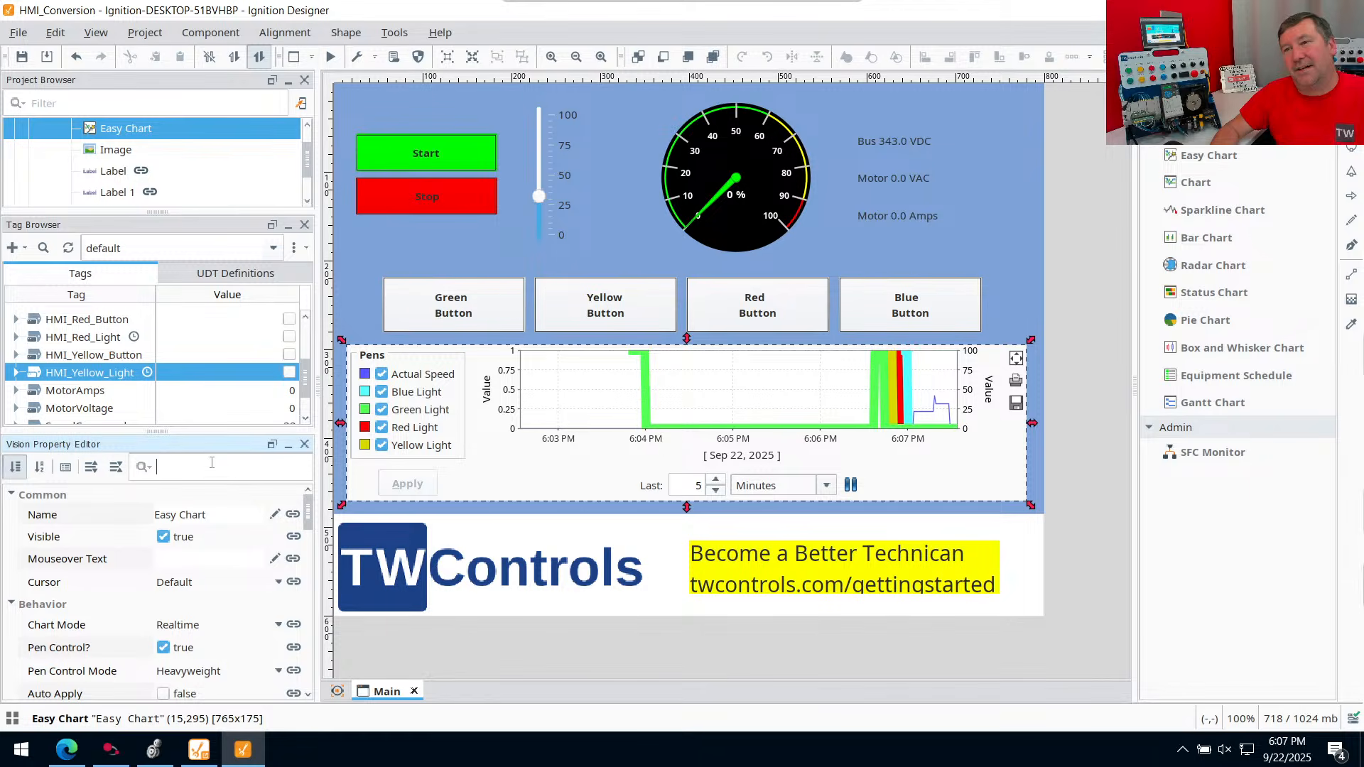
pyautogui.write('color')
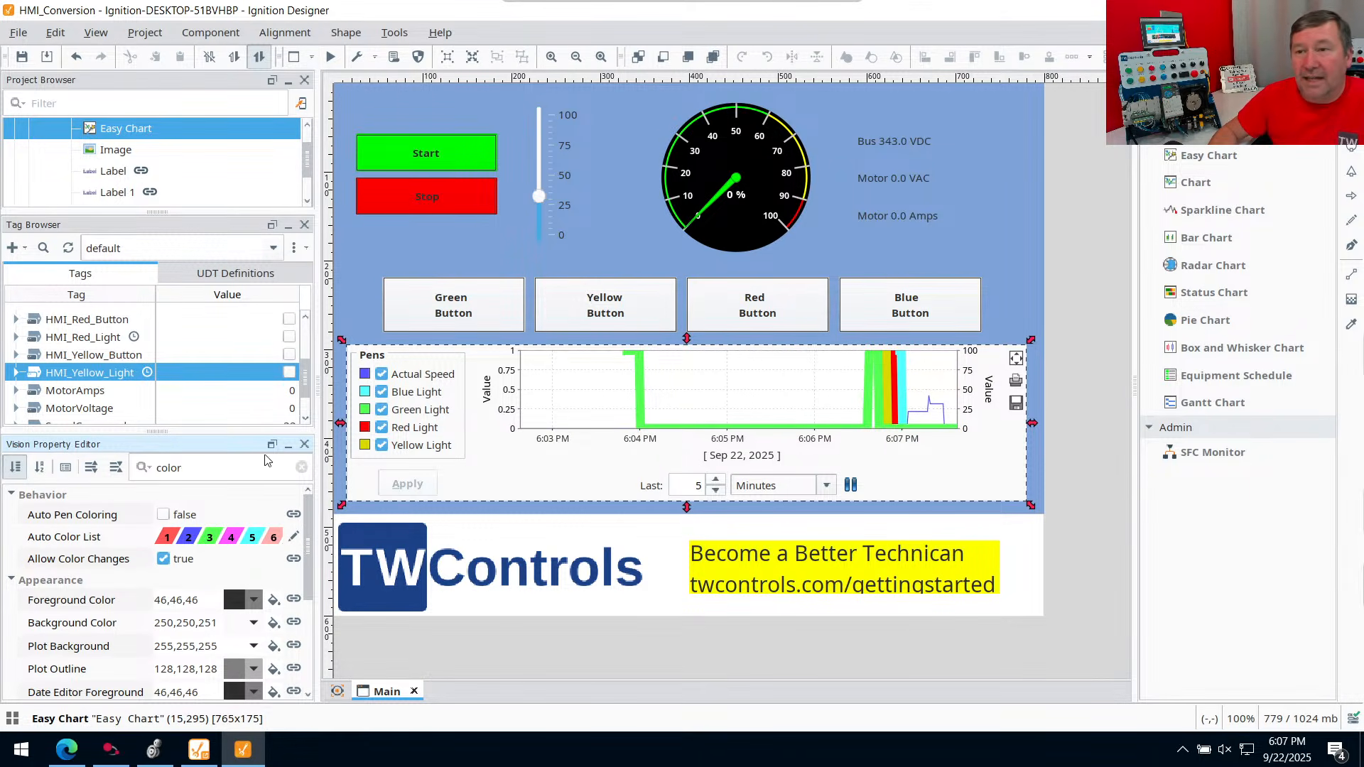
pyautogui.click(254, 624)
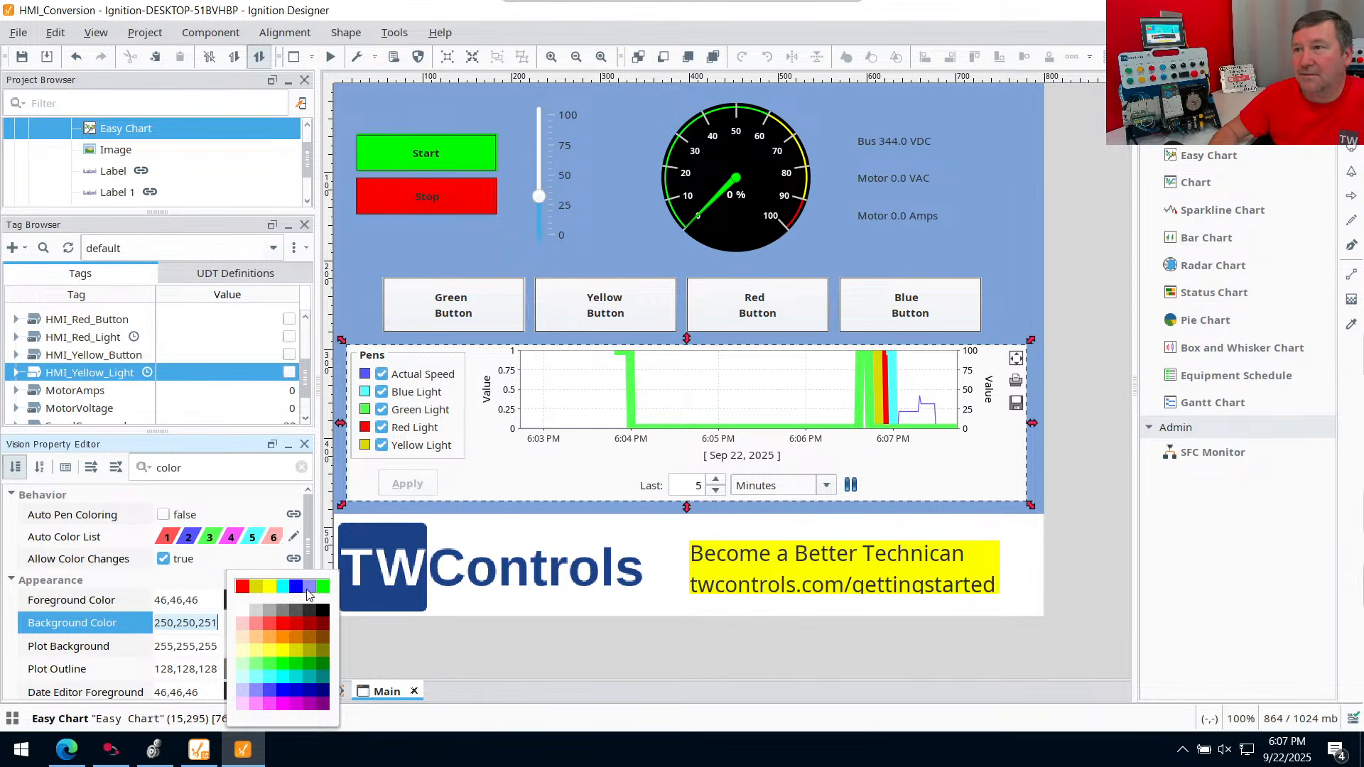
pyautogui.click(307, 588)
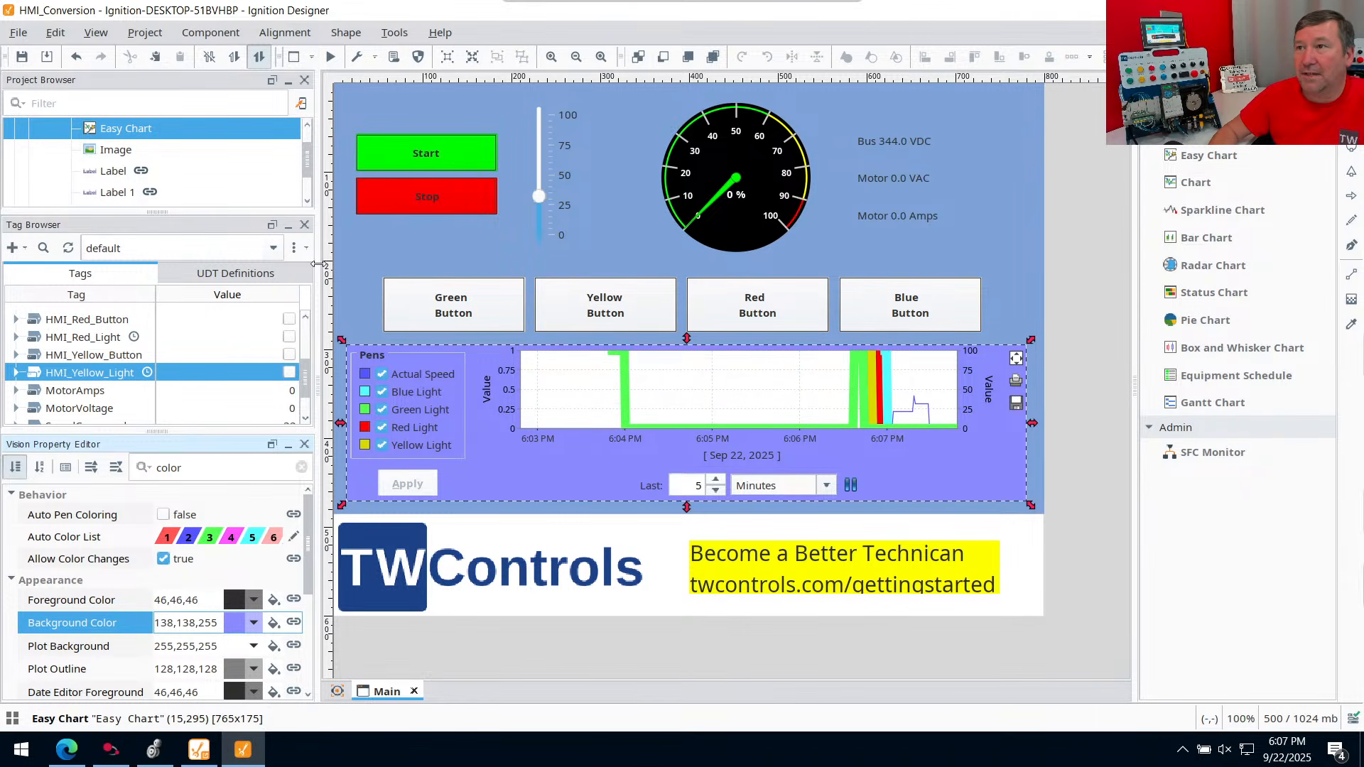
# Copy the Root Container's background color value and set the Easy Chart's Background Color to the same 125,162,214
pyautogui.click(386, 257)
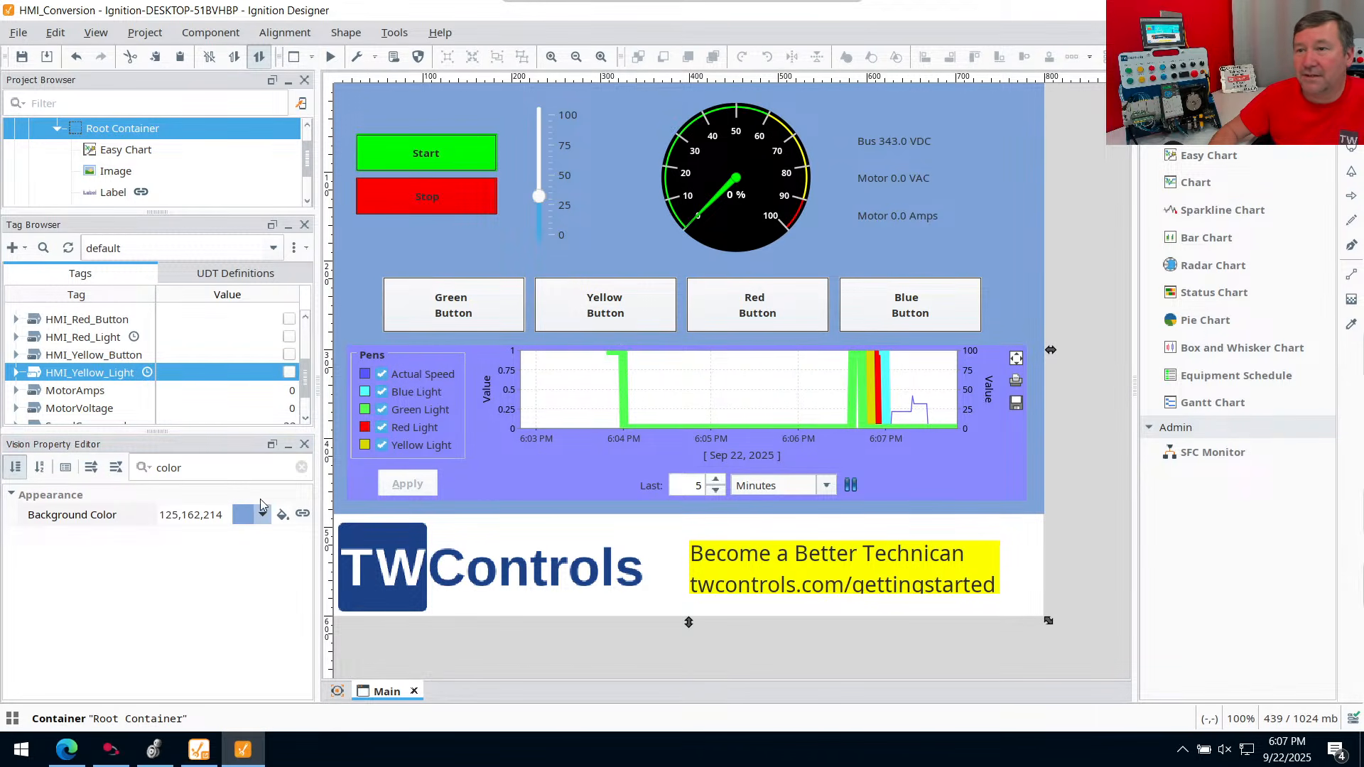
pyautogui.click(204, 516)
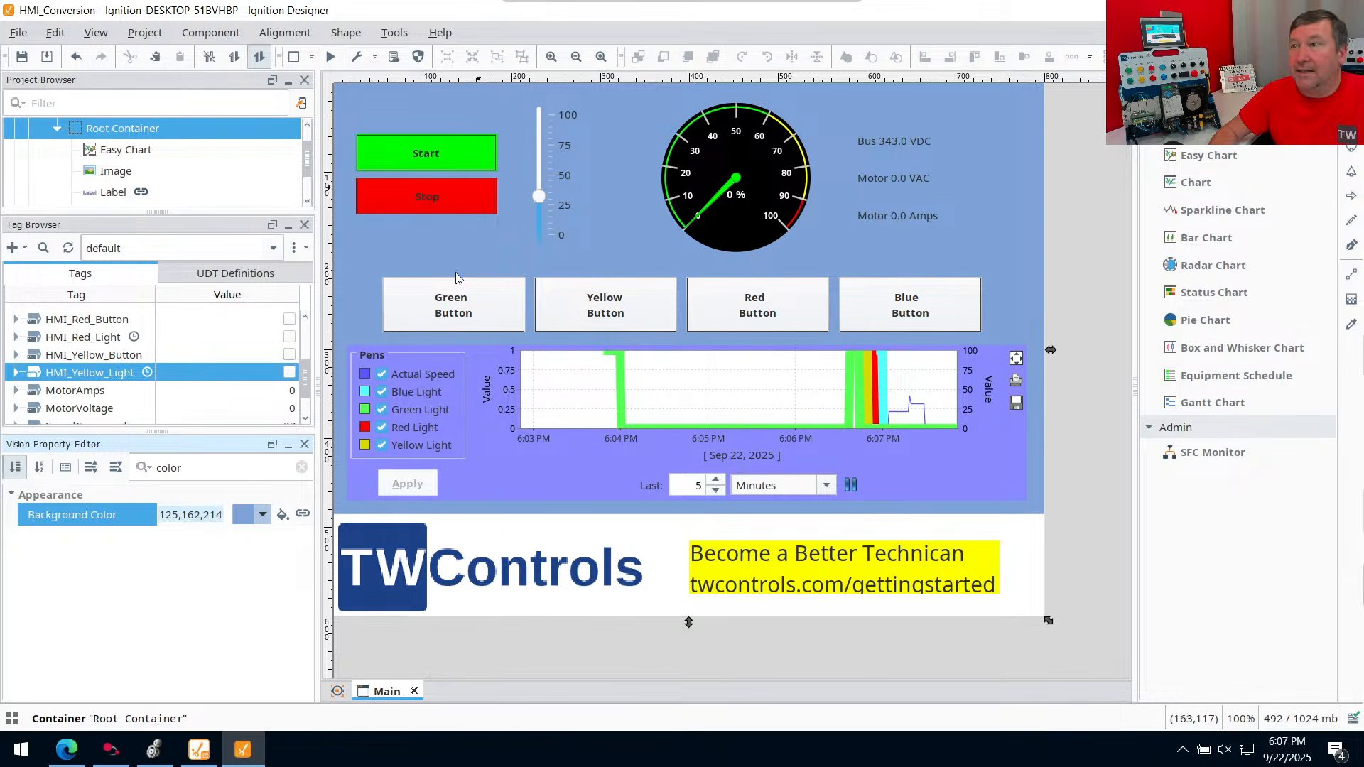
pyautogui.click(502, 395)
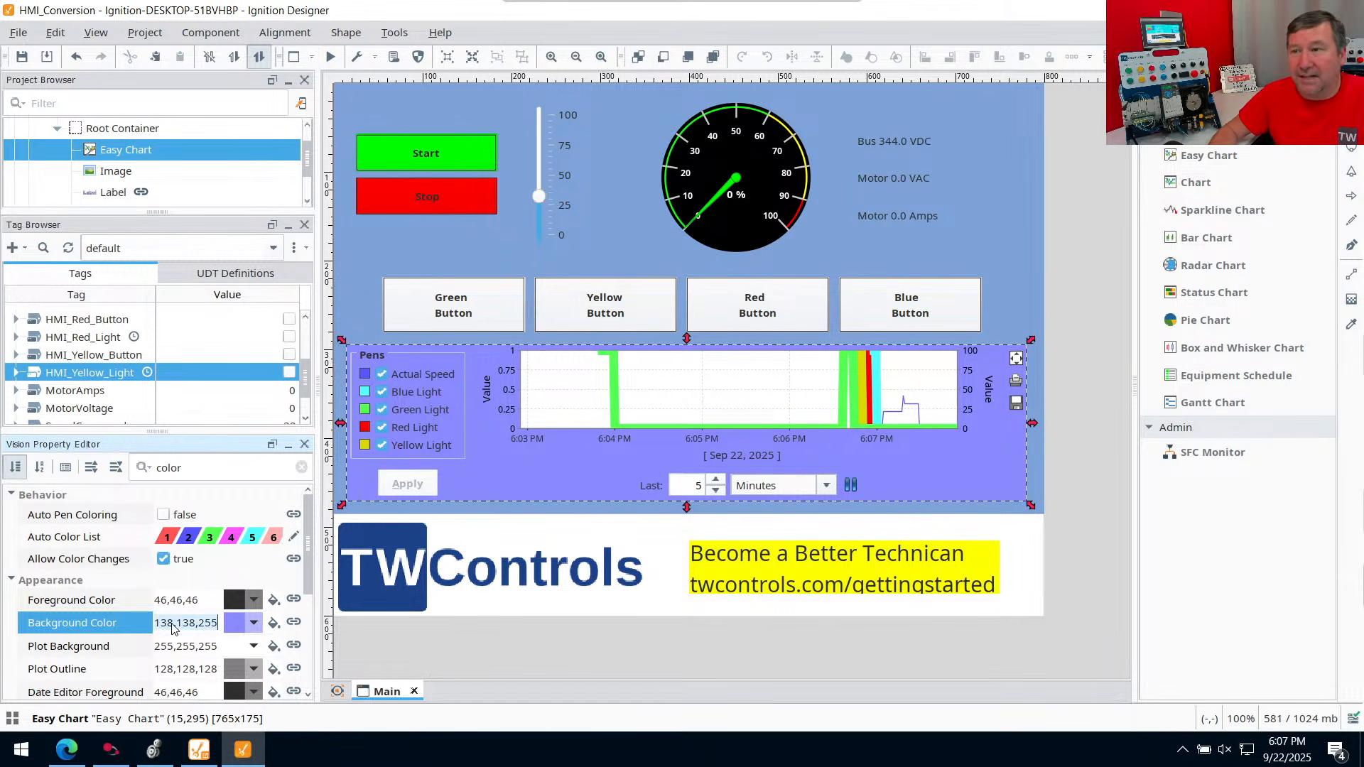
pyautogui.click(392, 262)
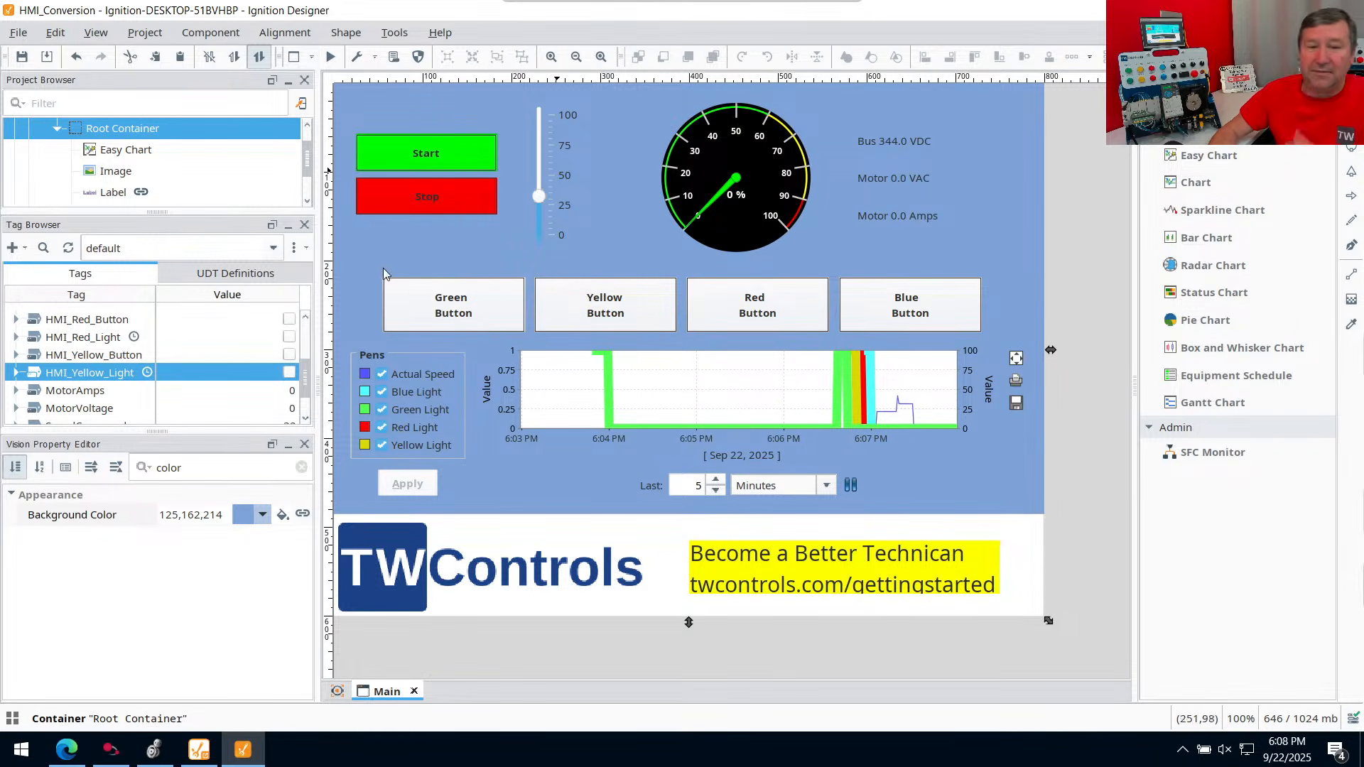
pyautogui.moveTo(243, 749)
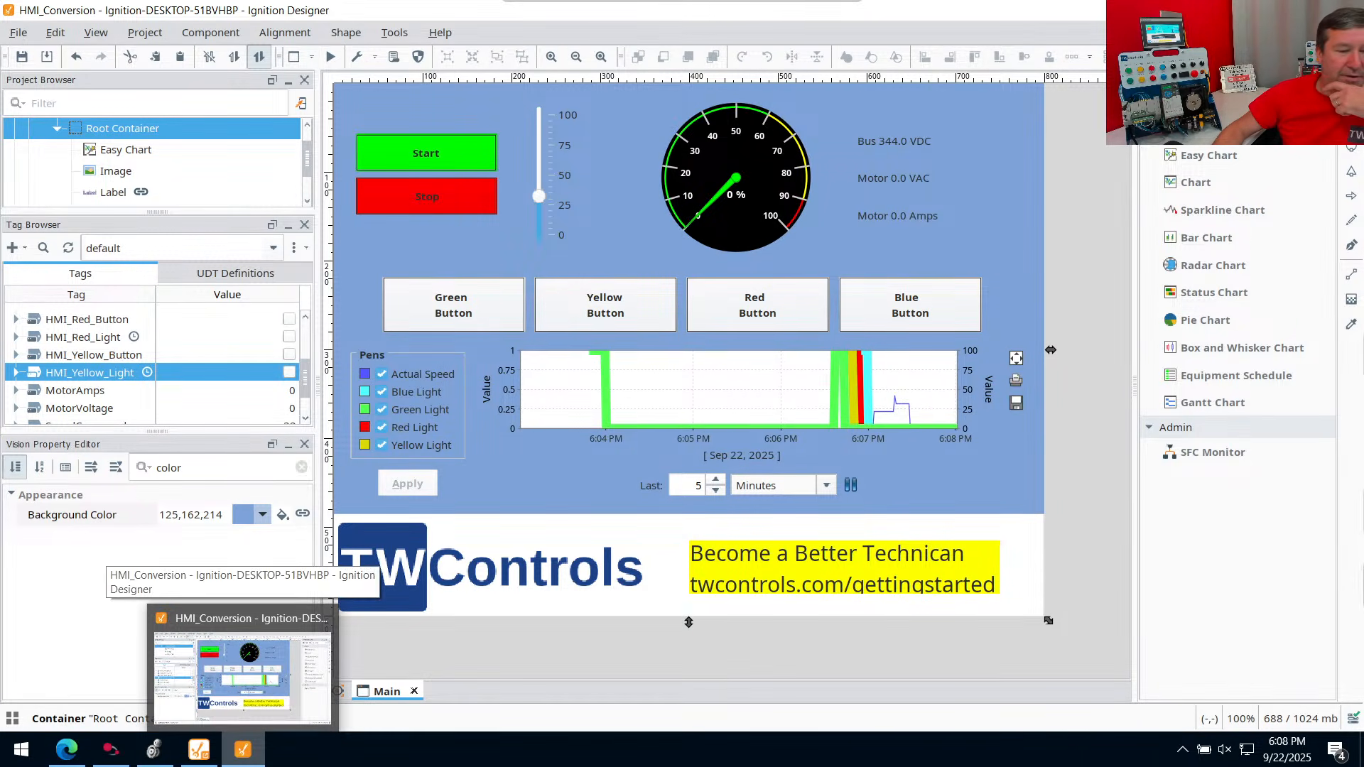